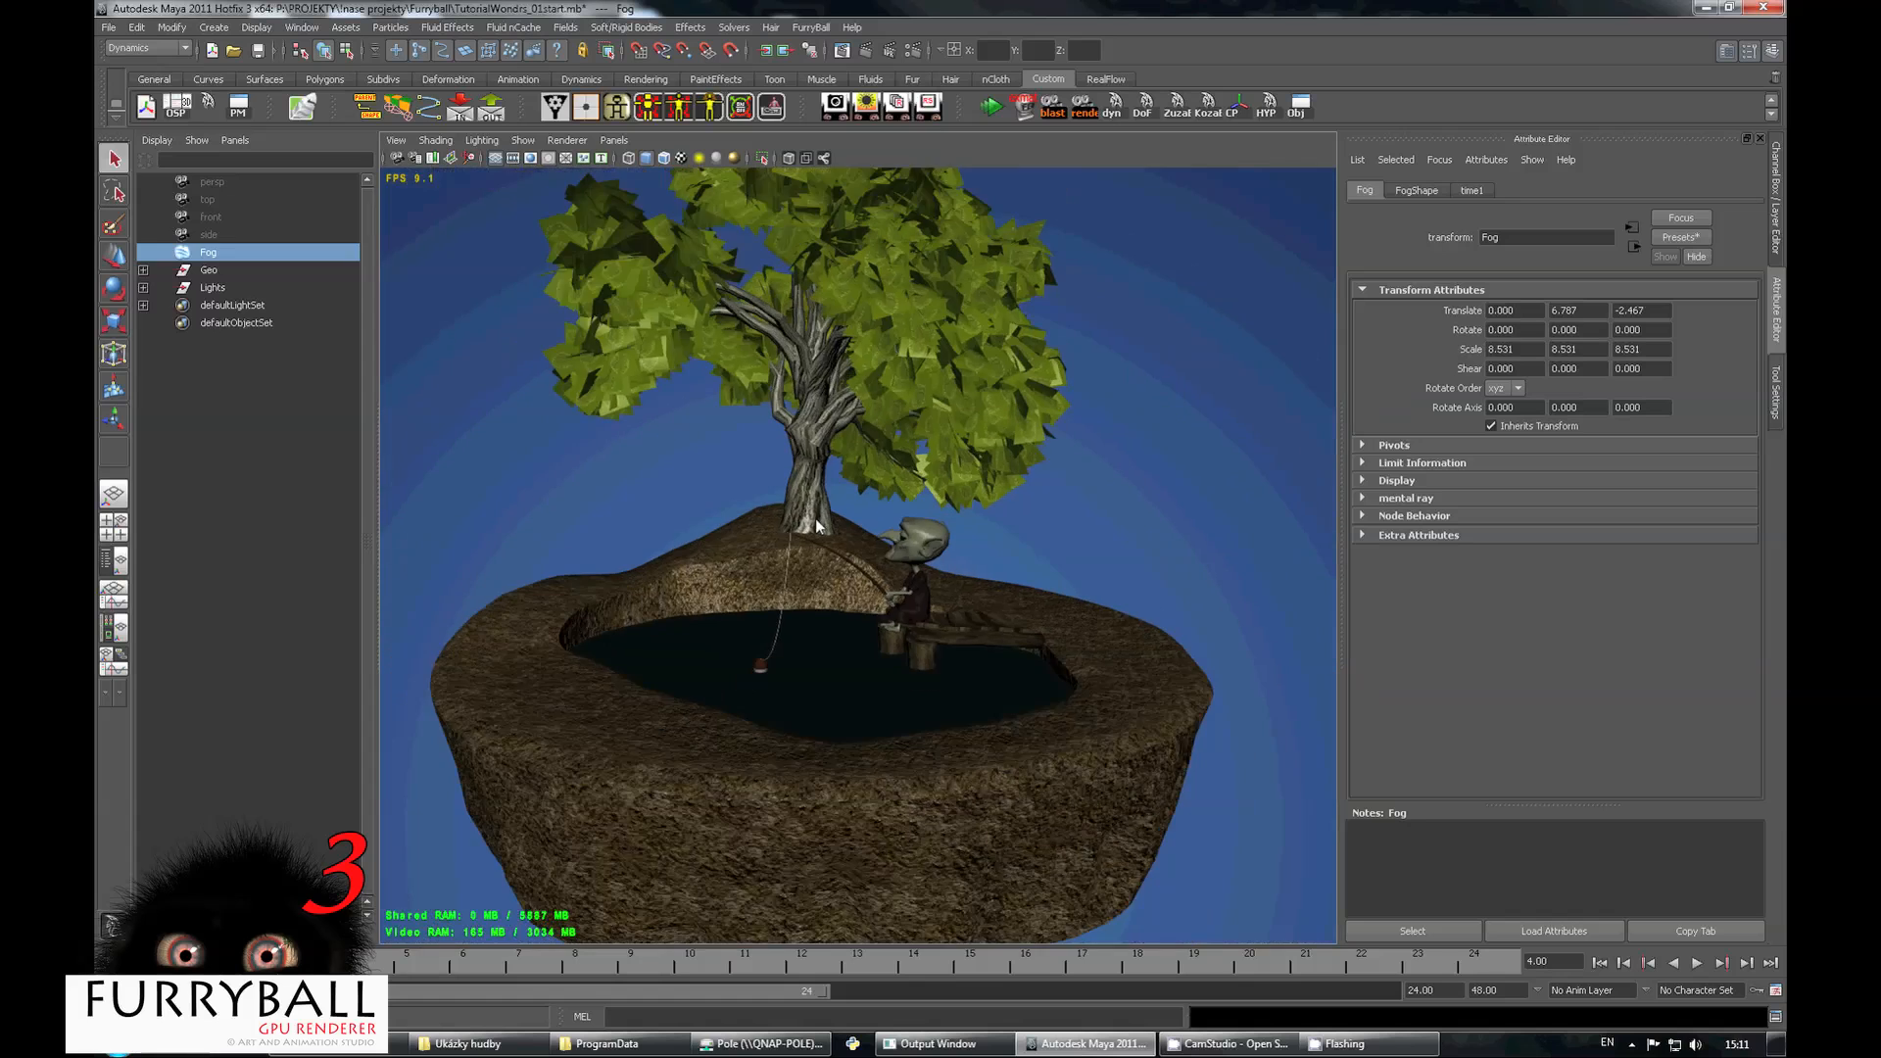
Expand the Lights group and select the Sun light.
alt+drag(889, 568, 1048, 623)
alt+middle_drag(1048, 621, 1111, 649)
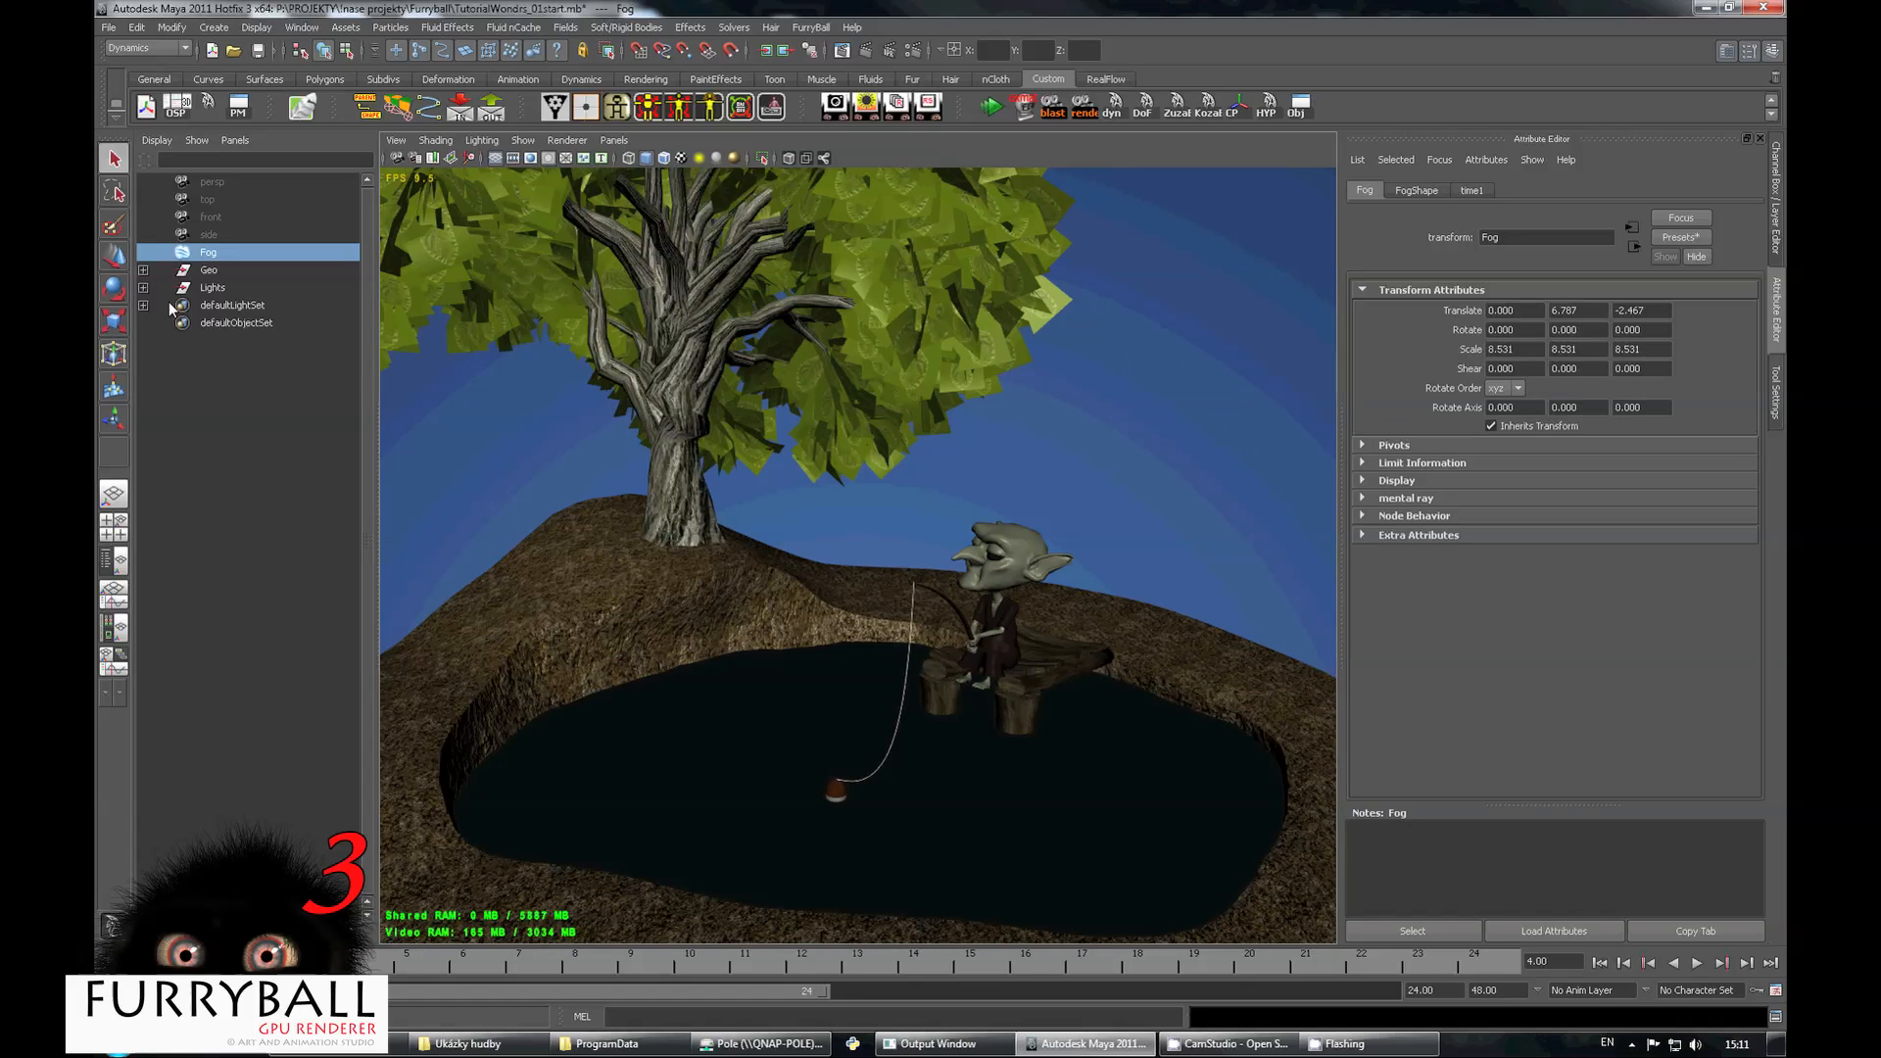
click(143, 287)
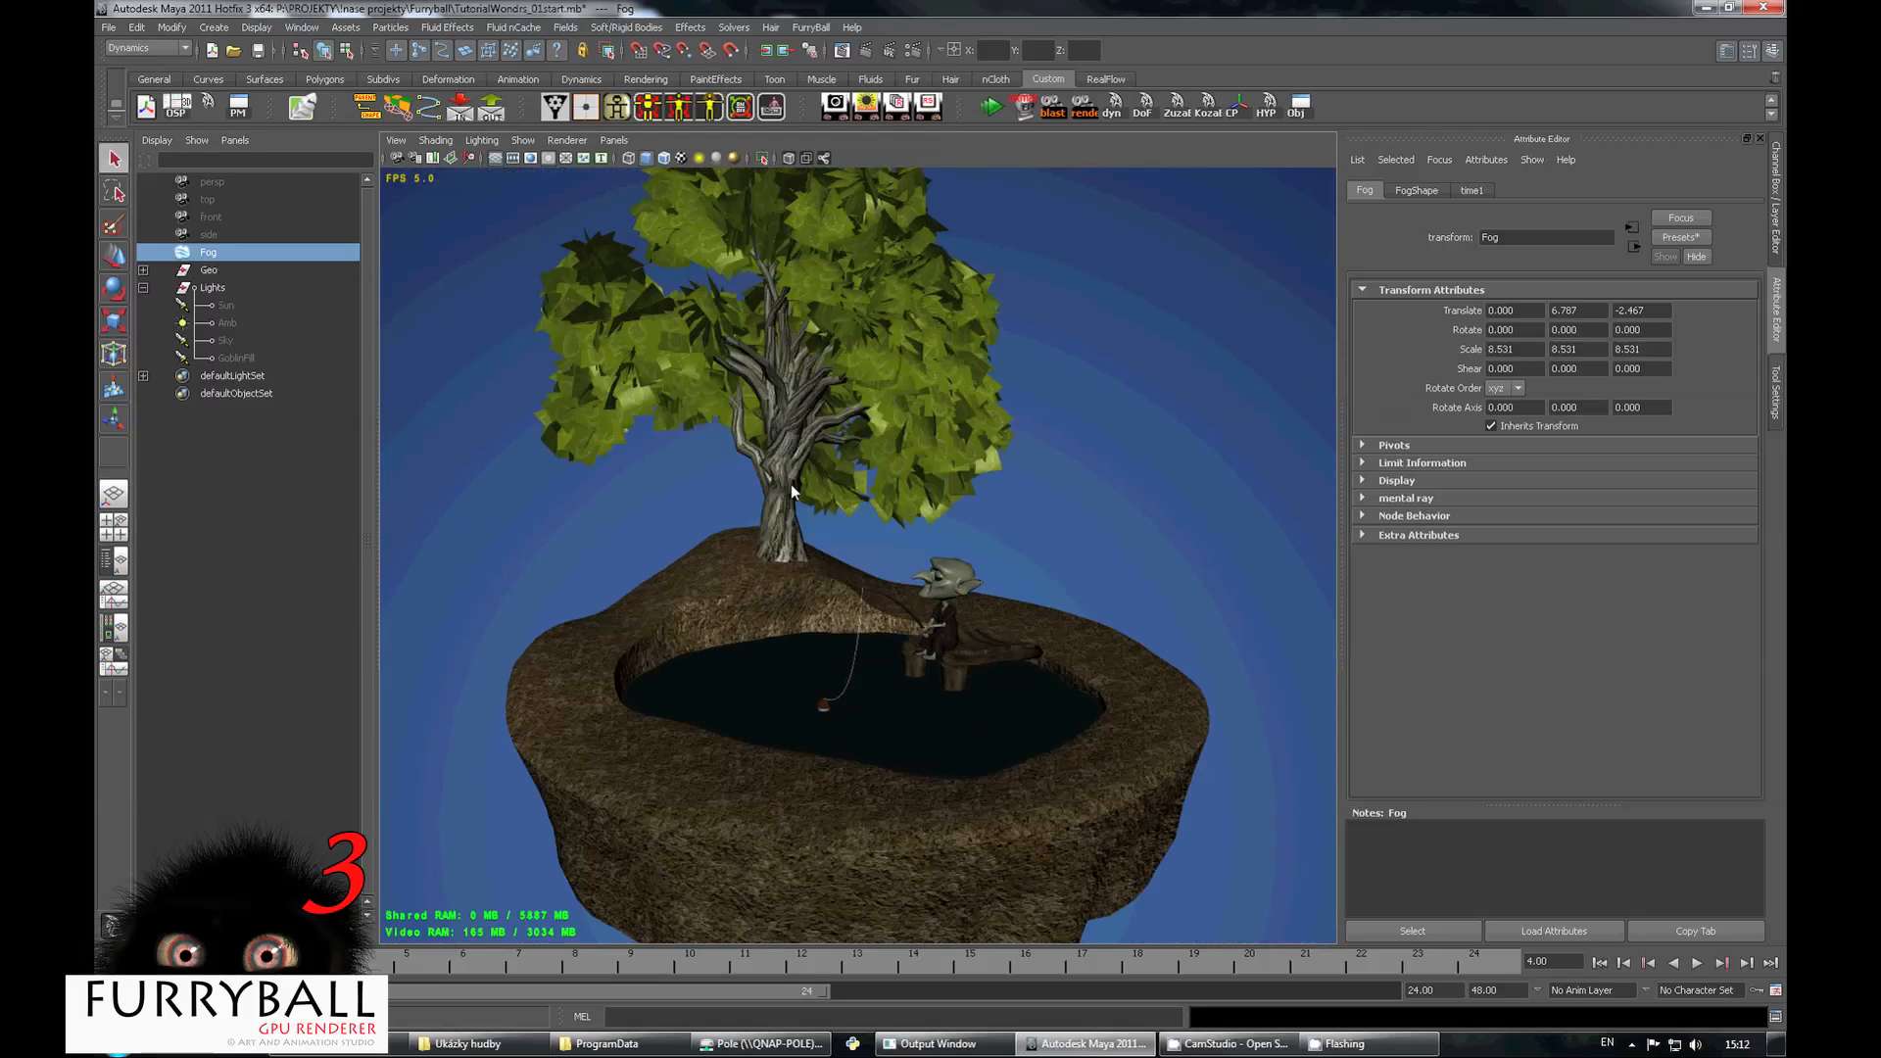
click(235, 304)
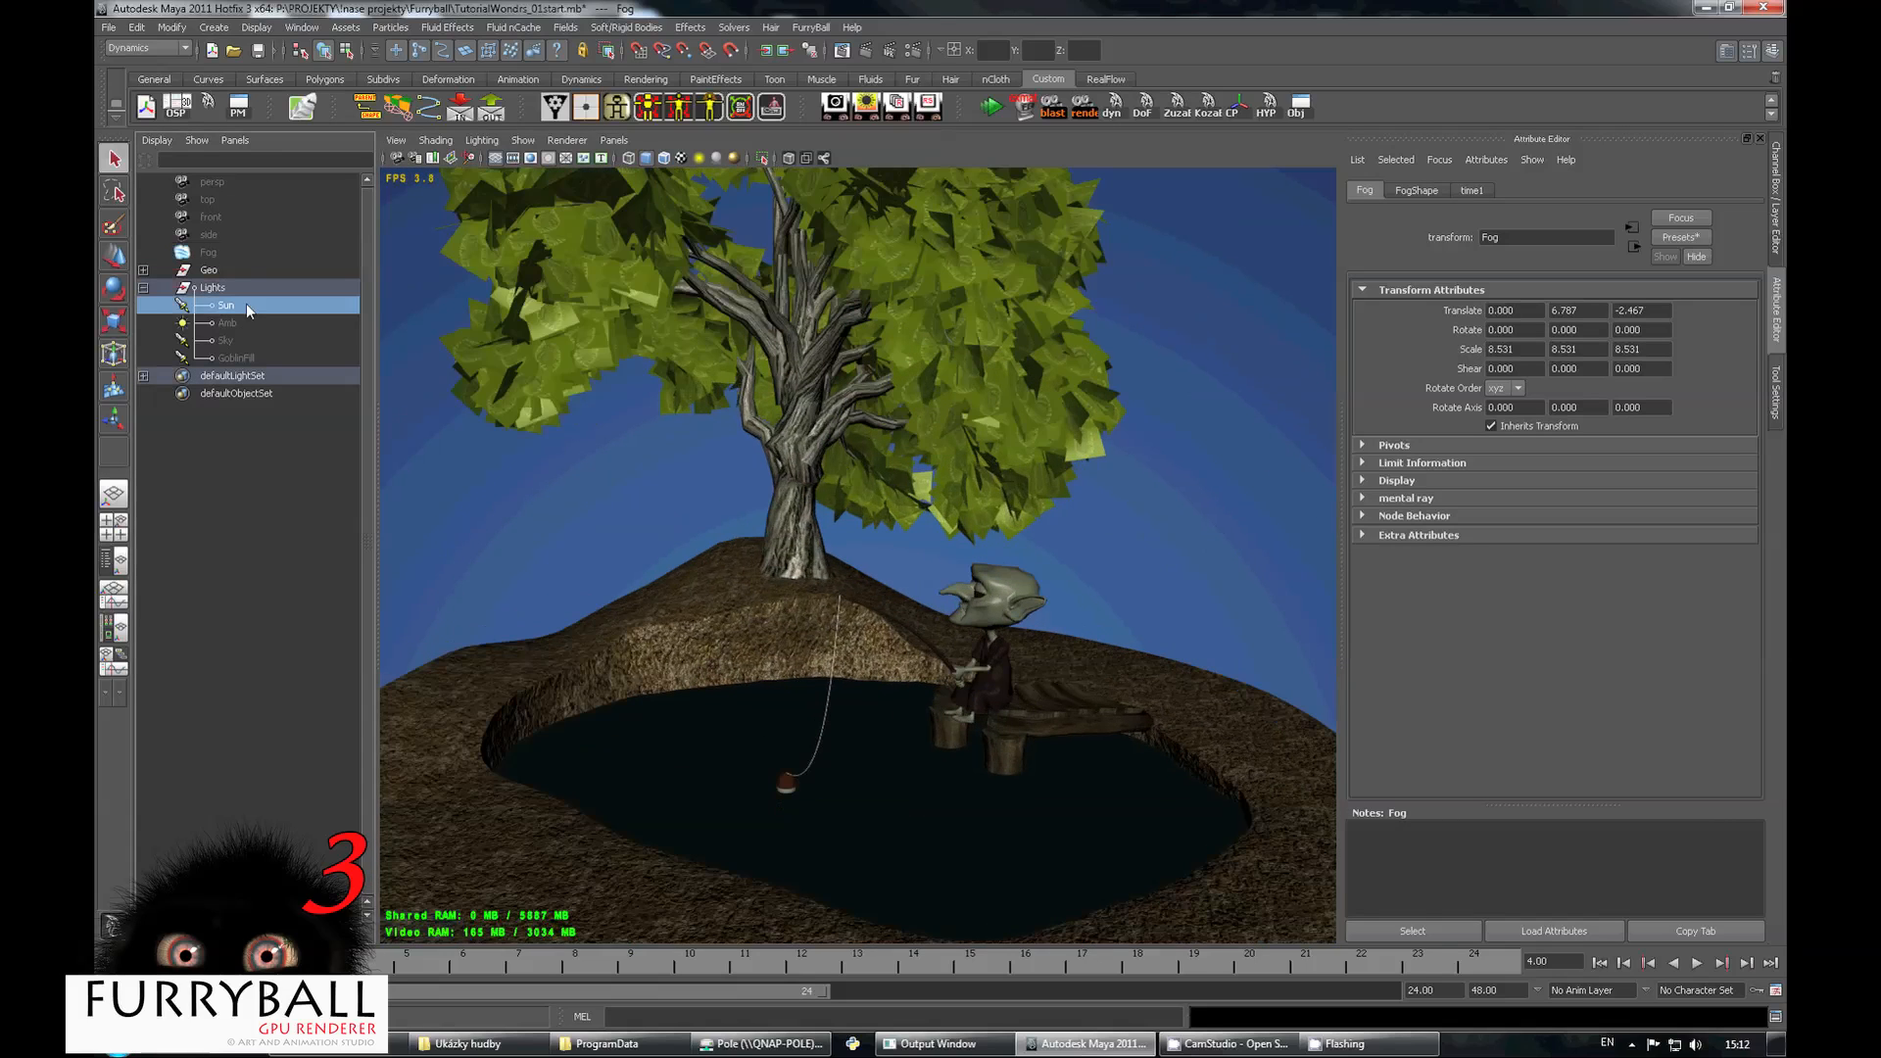
alt+middle_drag(962, 408, 903, 413)
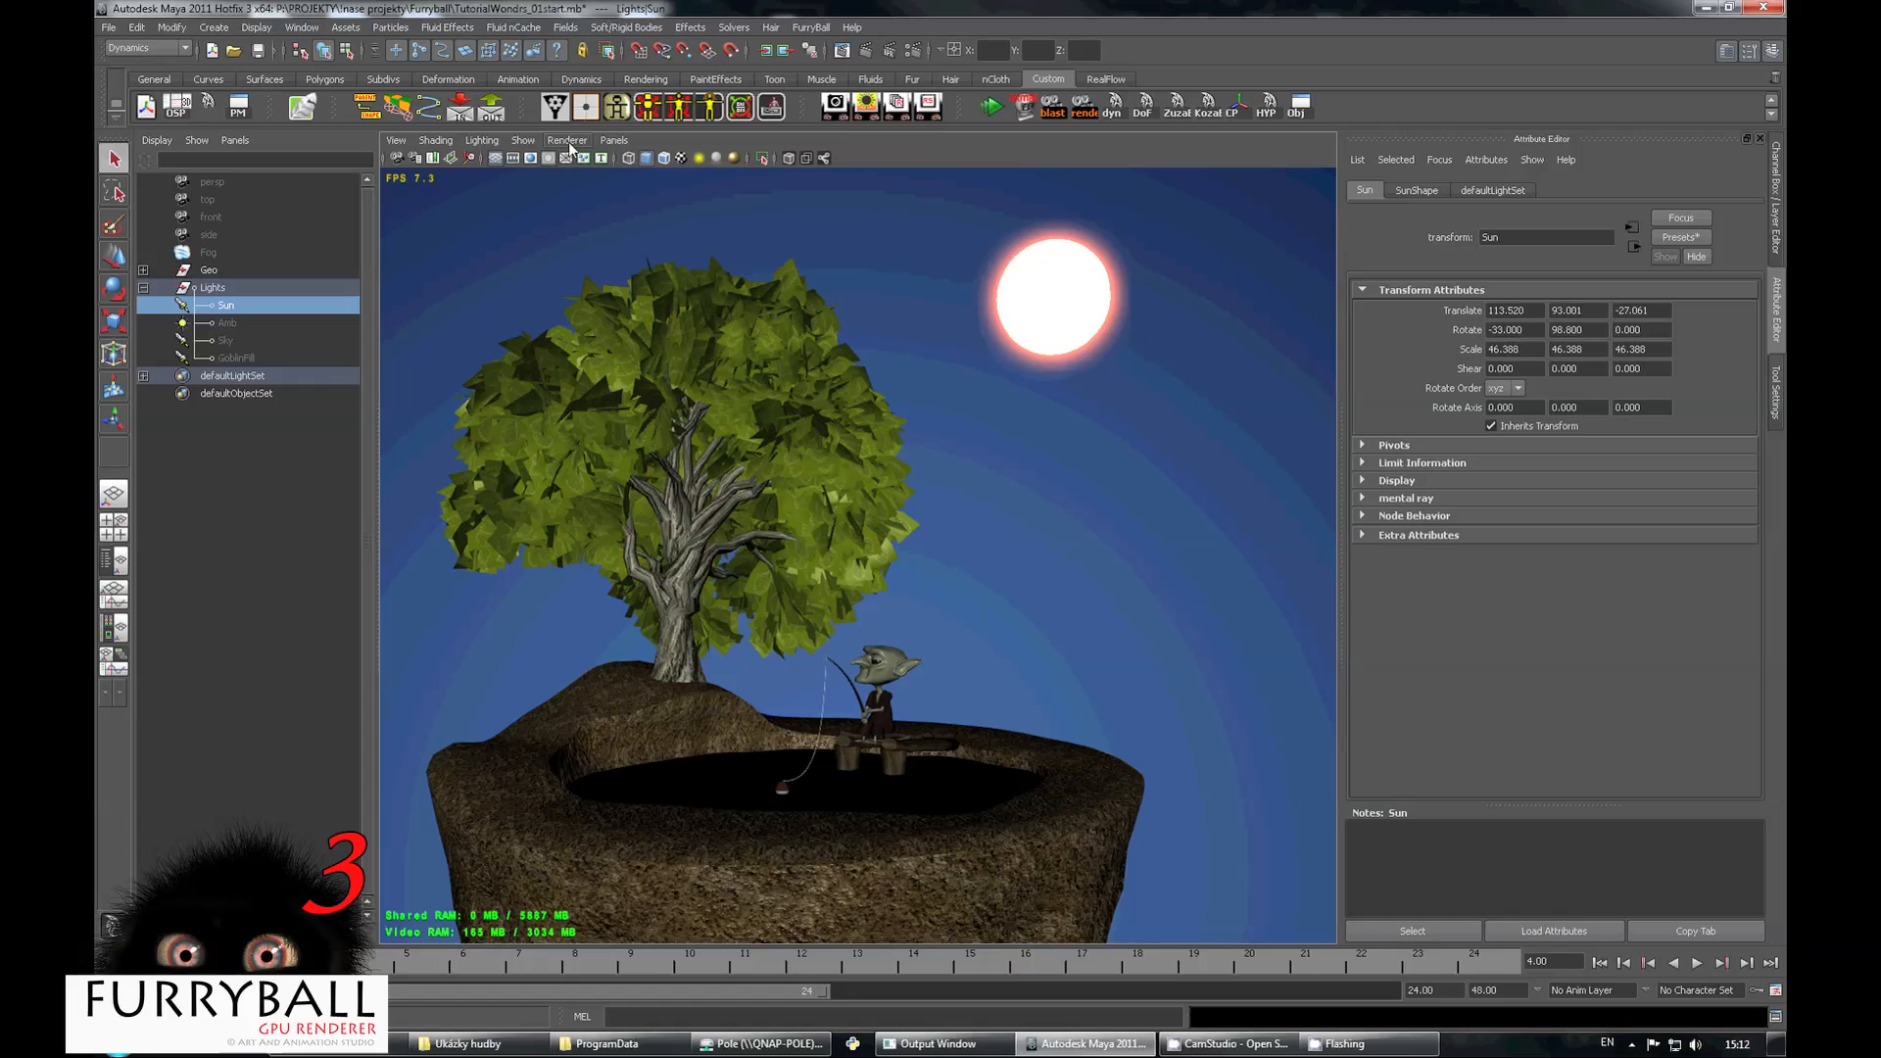
Show the Sun light and enable depth map shadows in its spot light attributes.
key(7)
mouse_move(1002, 498)
alt+mouse_down()
mouse_move(899, 402)
mouse_move(744, 446)
mouse_move(722, 504)
mouse_move(957, 496)
mouse_move(957, 511)
alt+mouse_up()
click(1417, 190)
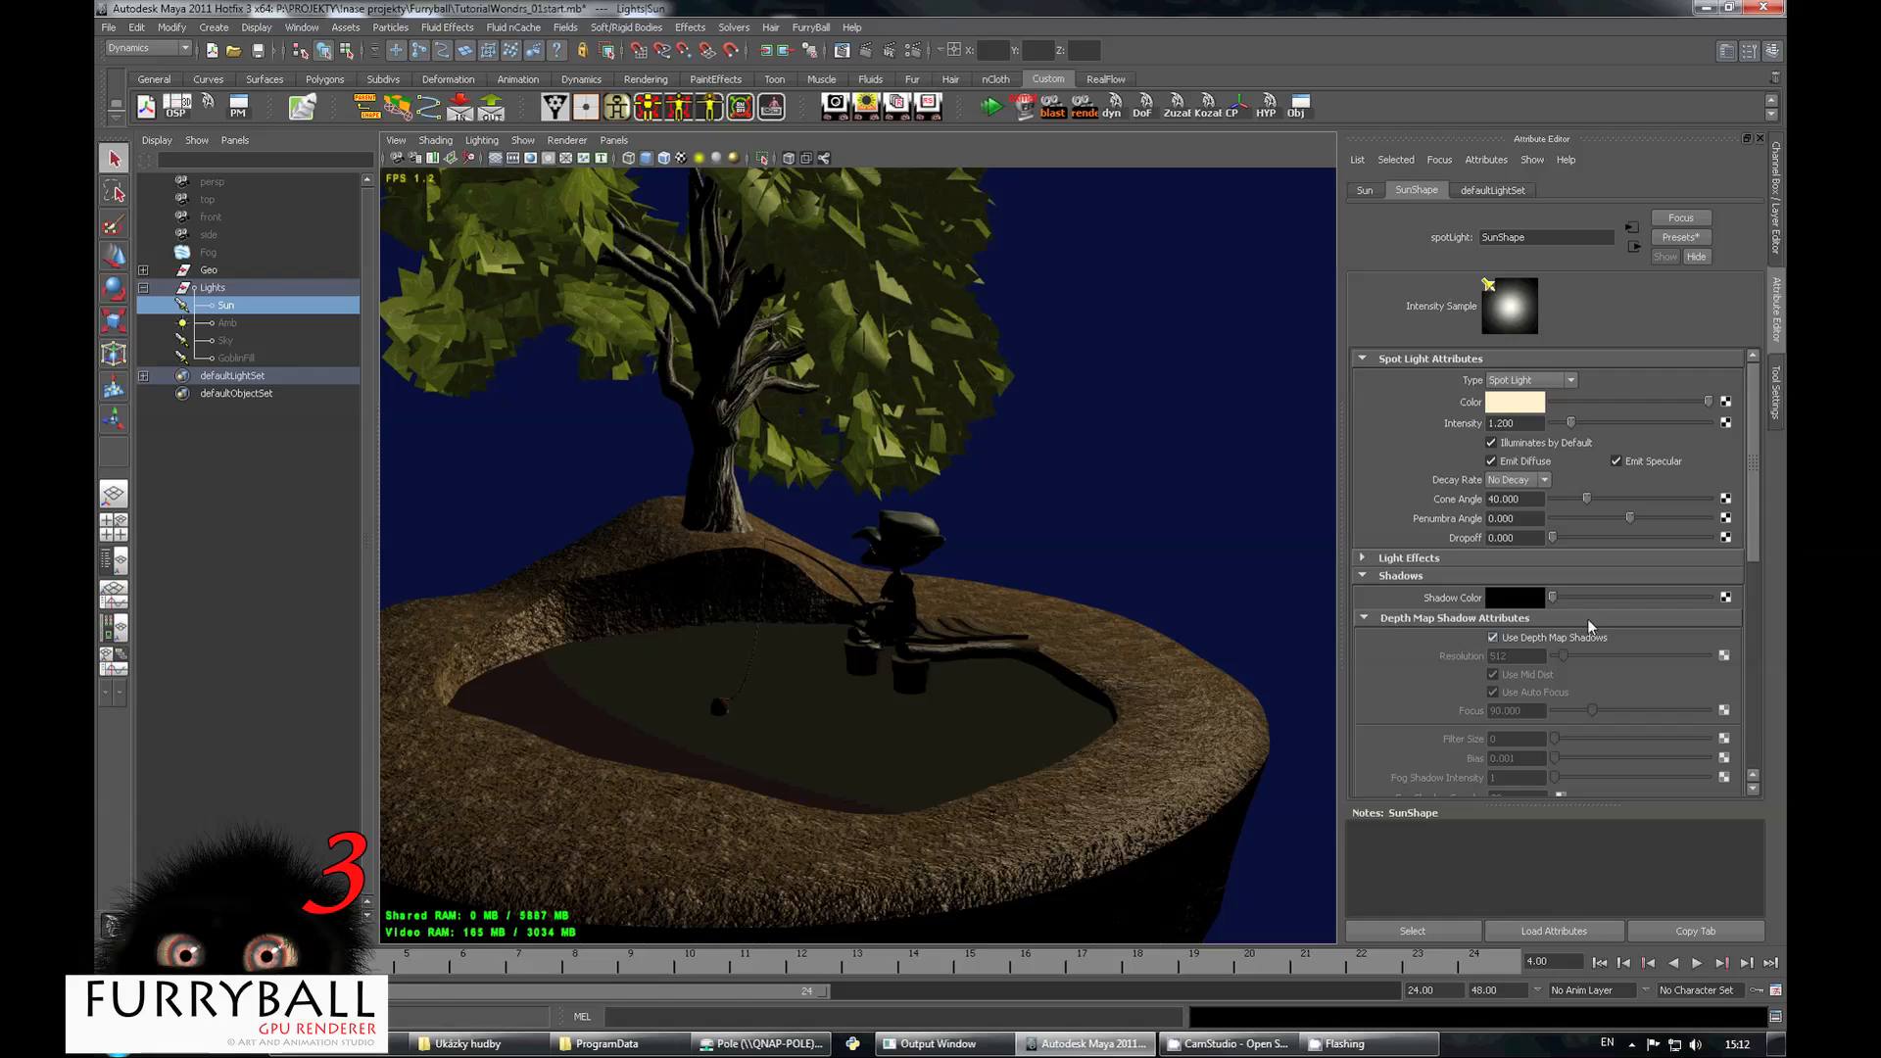
alt+drag(1129, 597, 1374, 645)
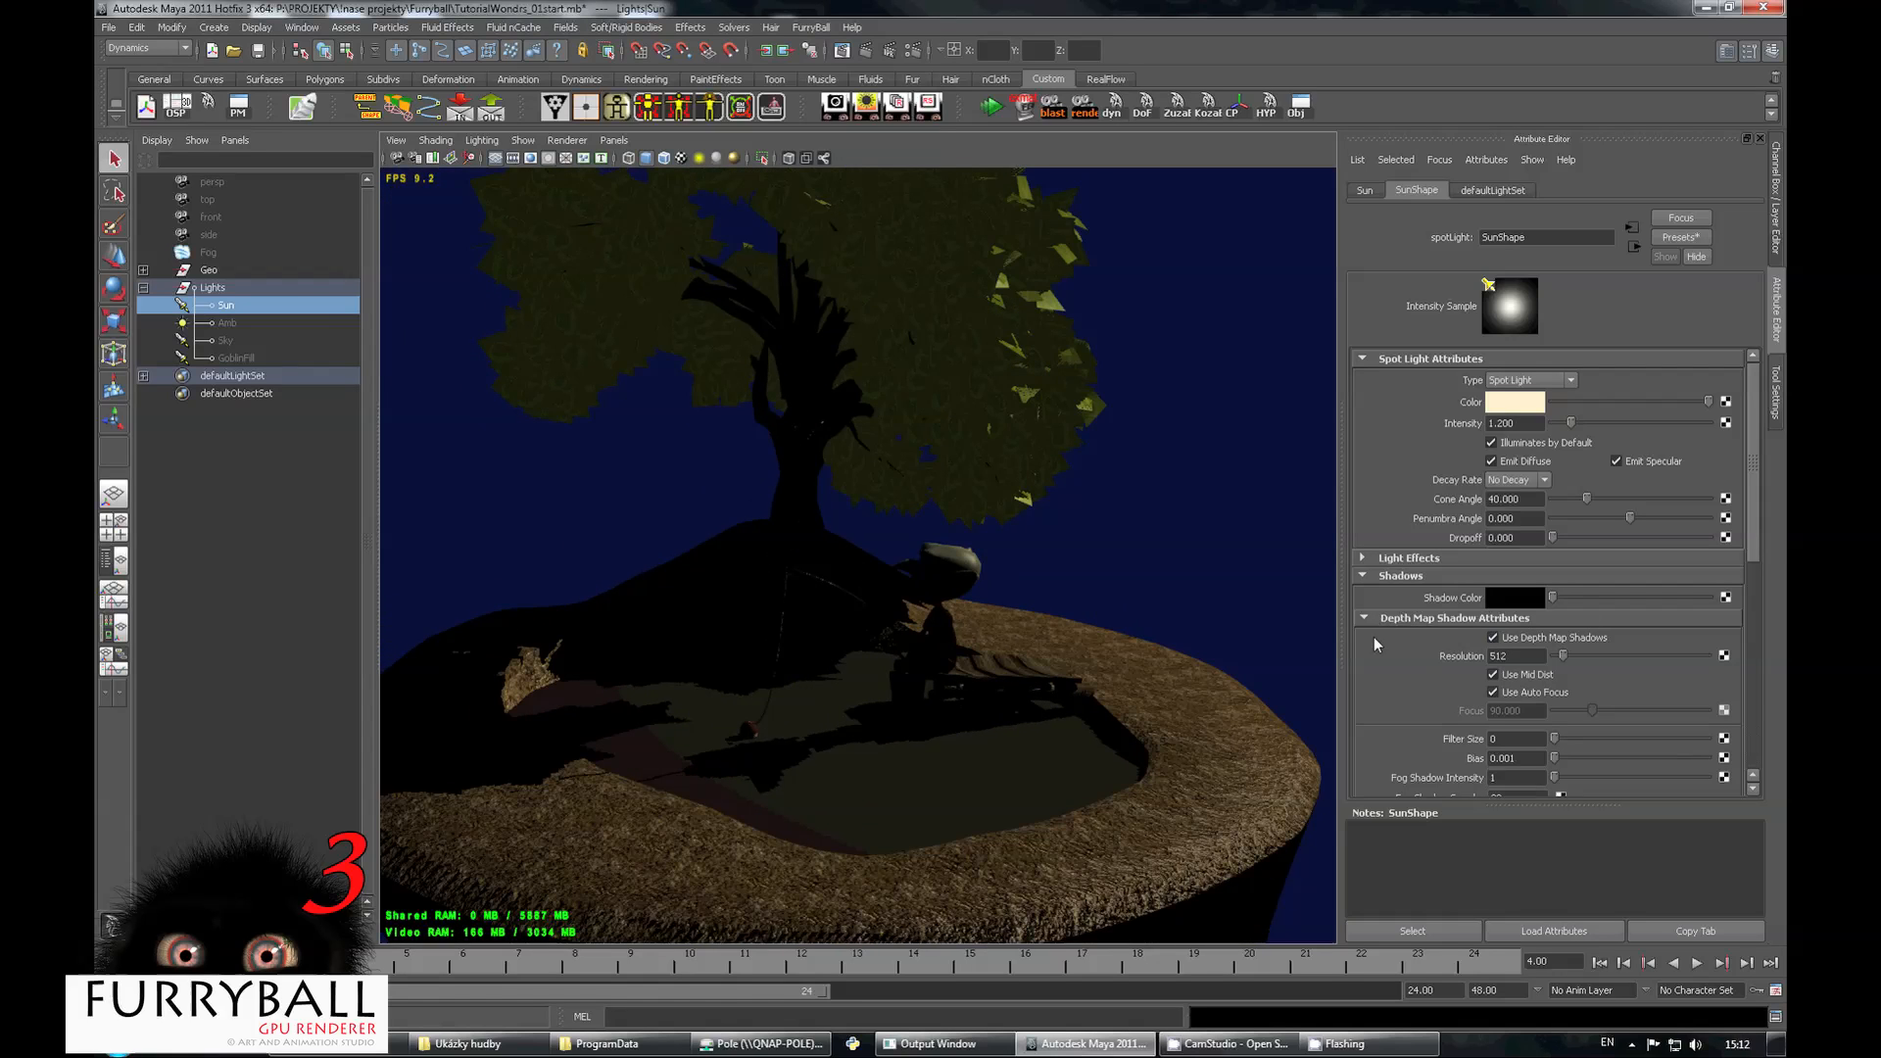
Set the Sun light's depth map shadow resolution to 2048.
alt+right_drag(837, 653, 821, 576)
alt+drag(821, 576, 833, 499)
drag(1523, 657, 1108, 697)
text(2048)
key(Return)
alt+right_drag(850, 627, 976, 650)
alt+middle_drag(975, 650, 977, 615)
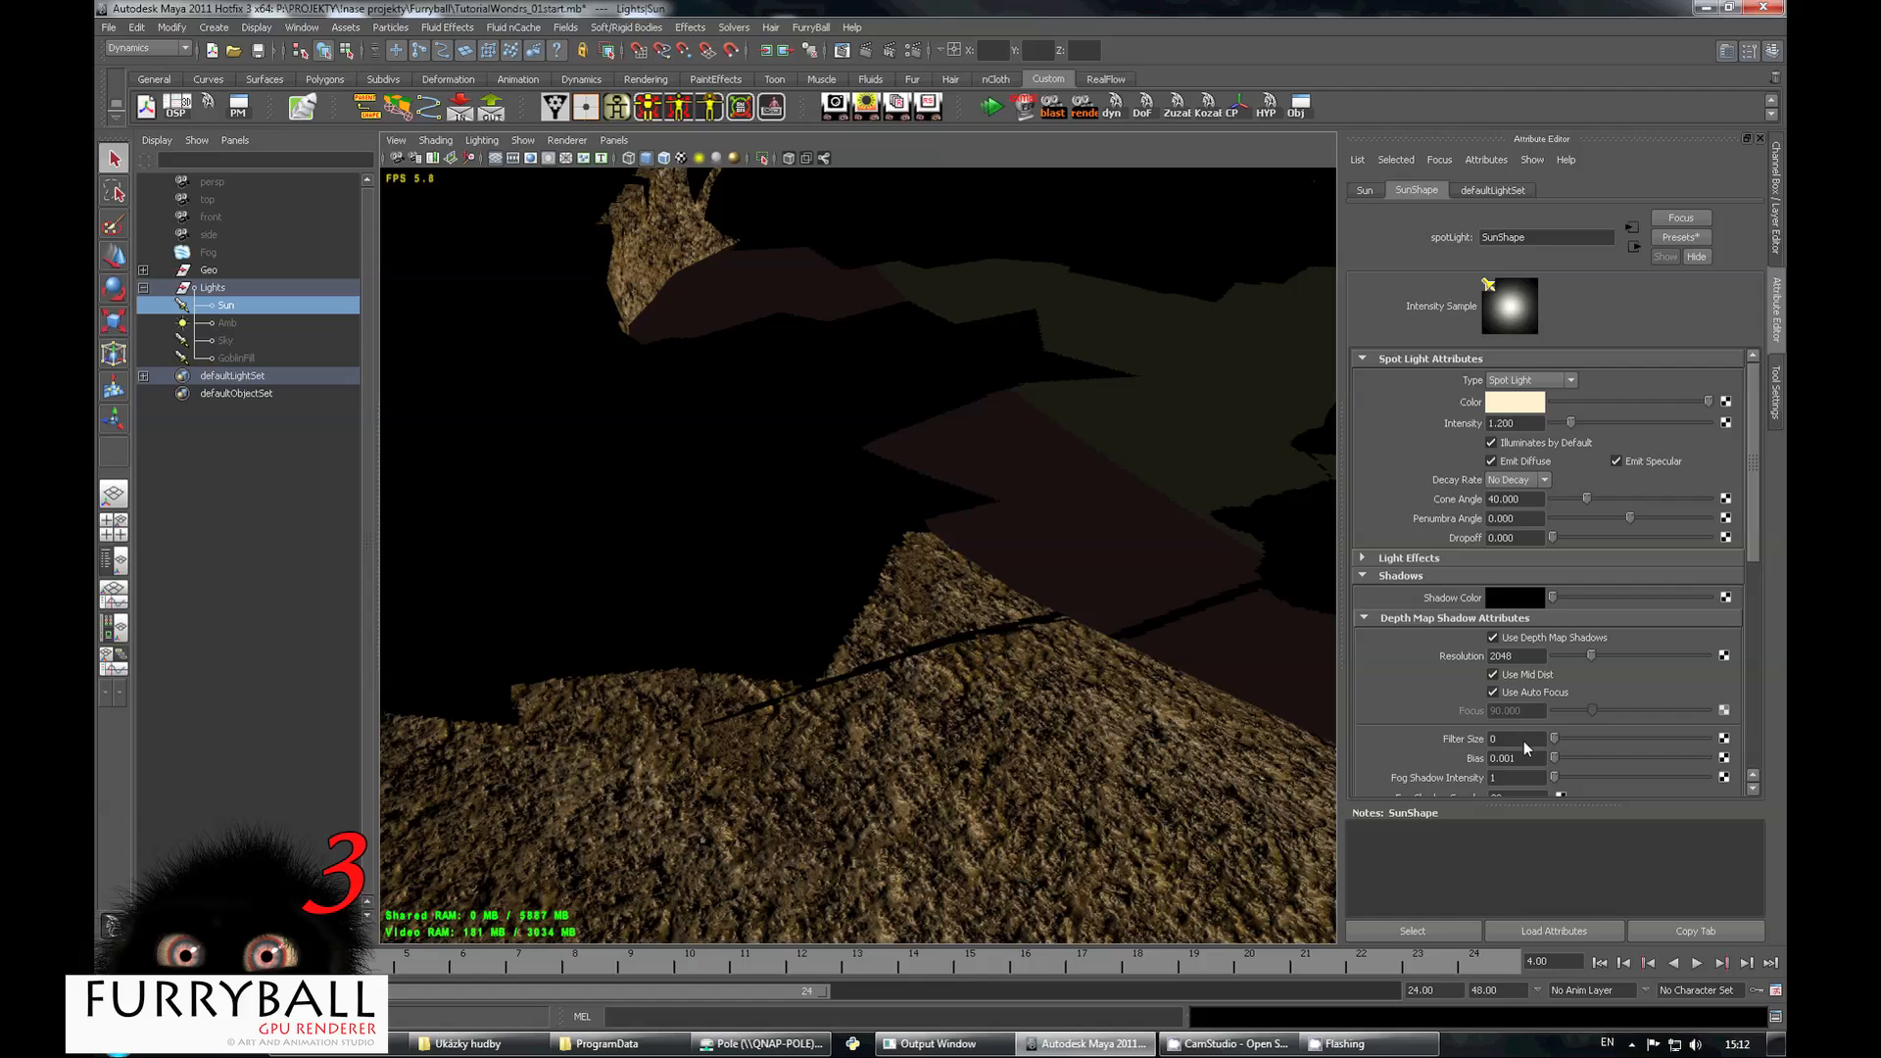
Set the Sun light's shadow filter size to 3.
text(3)
key(Return)
alt+drag(813, 566, 1034, 573)
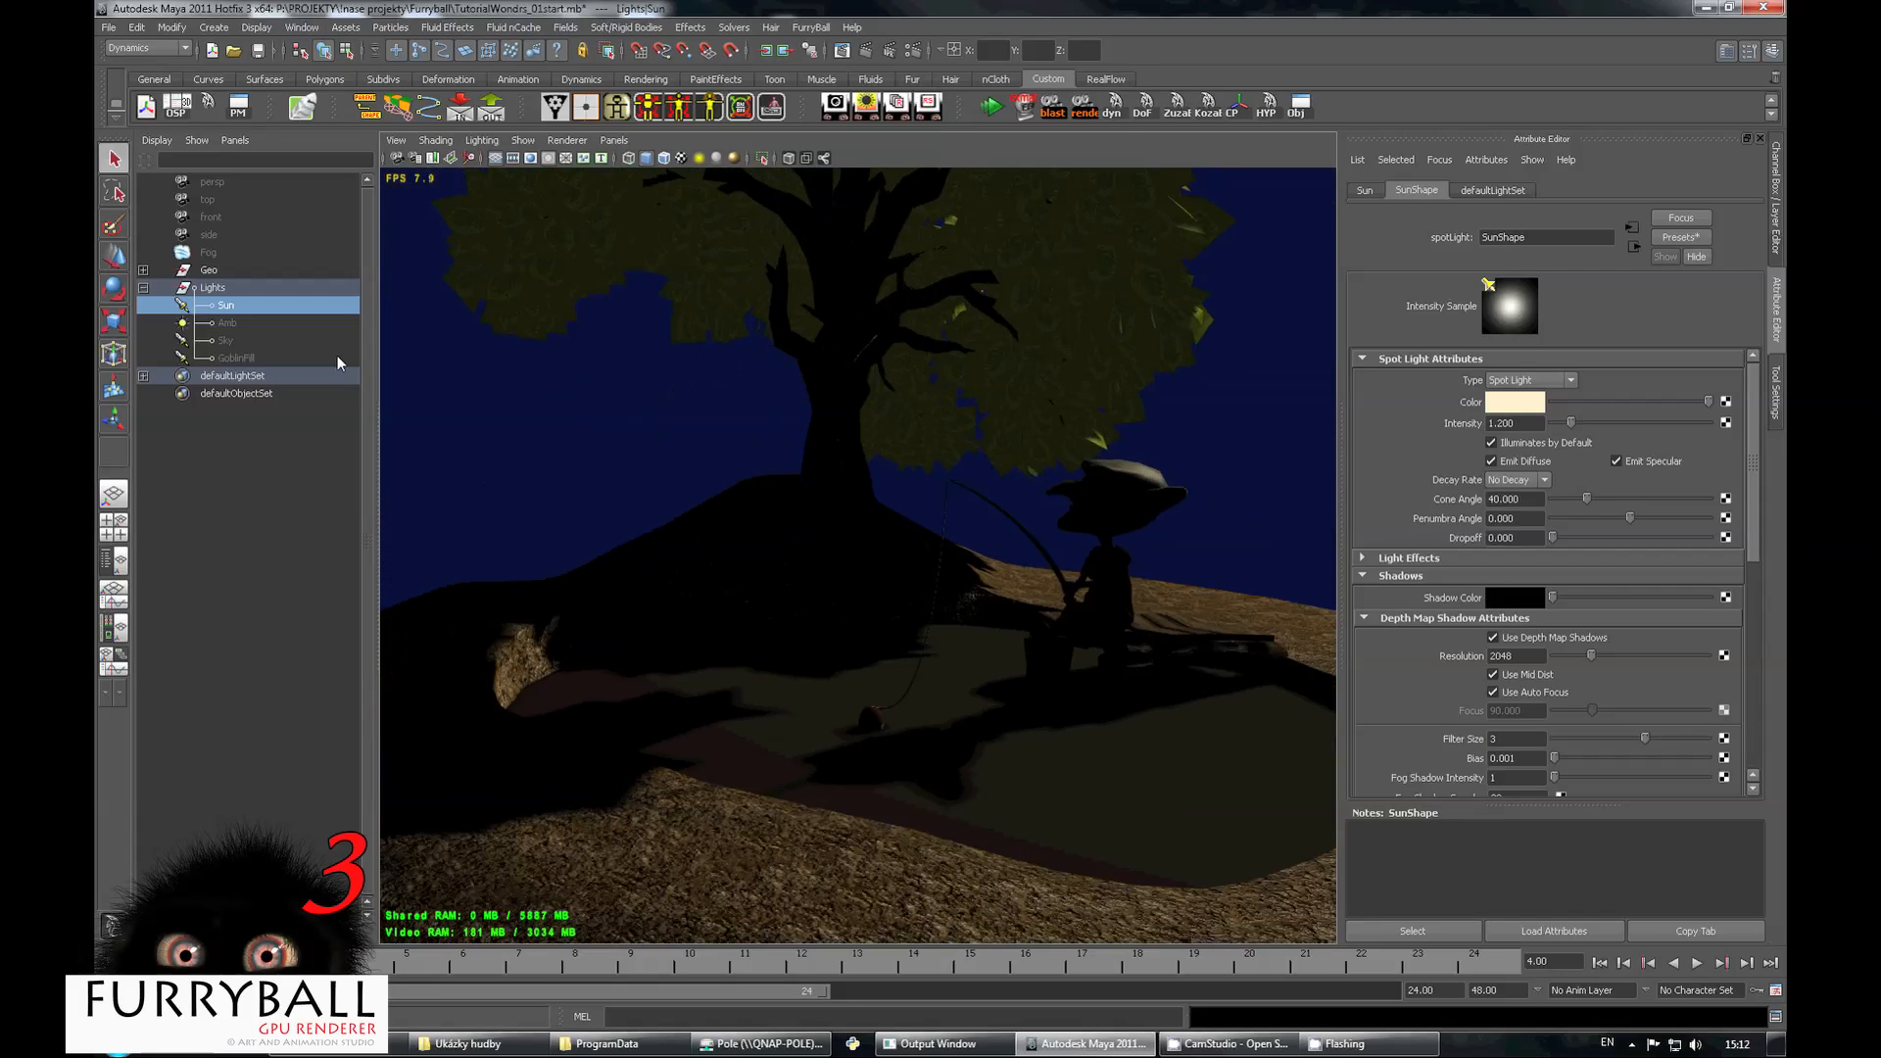
Show only the Amb ambient light to examine its effect on the scene, and hide it again.
click(249, 321)
alt+drag(862, 441, 655, 514)
alt+right_drag(655, 513, 837, 572)
alt+drag(837, 572, 725, 556)
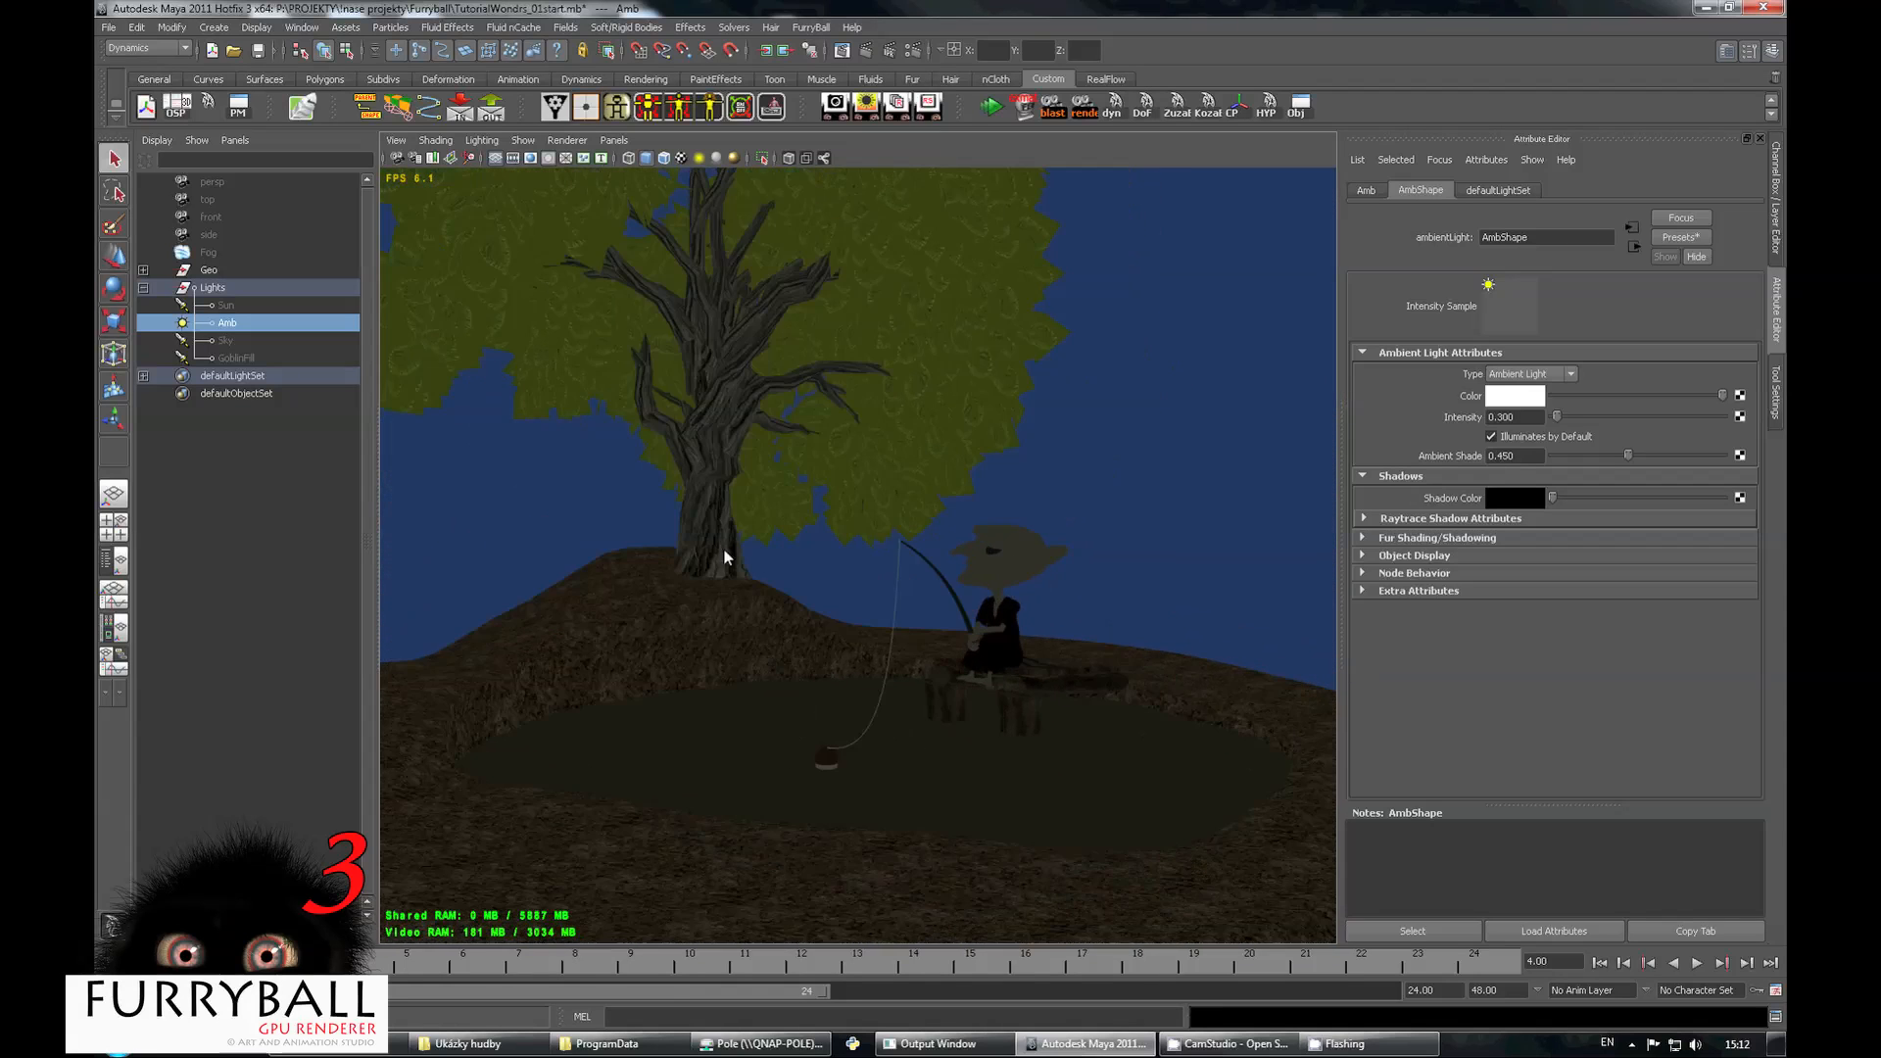
click(222, 340)
click(225, 324)
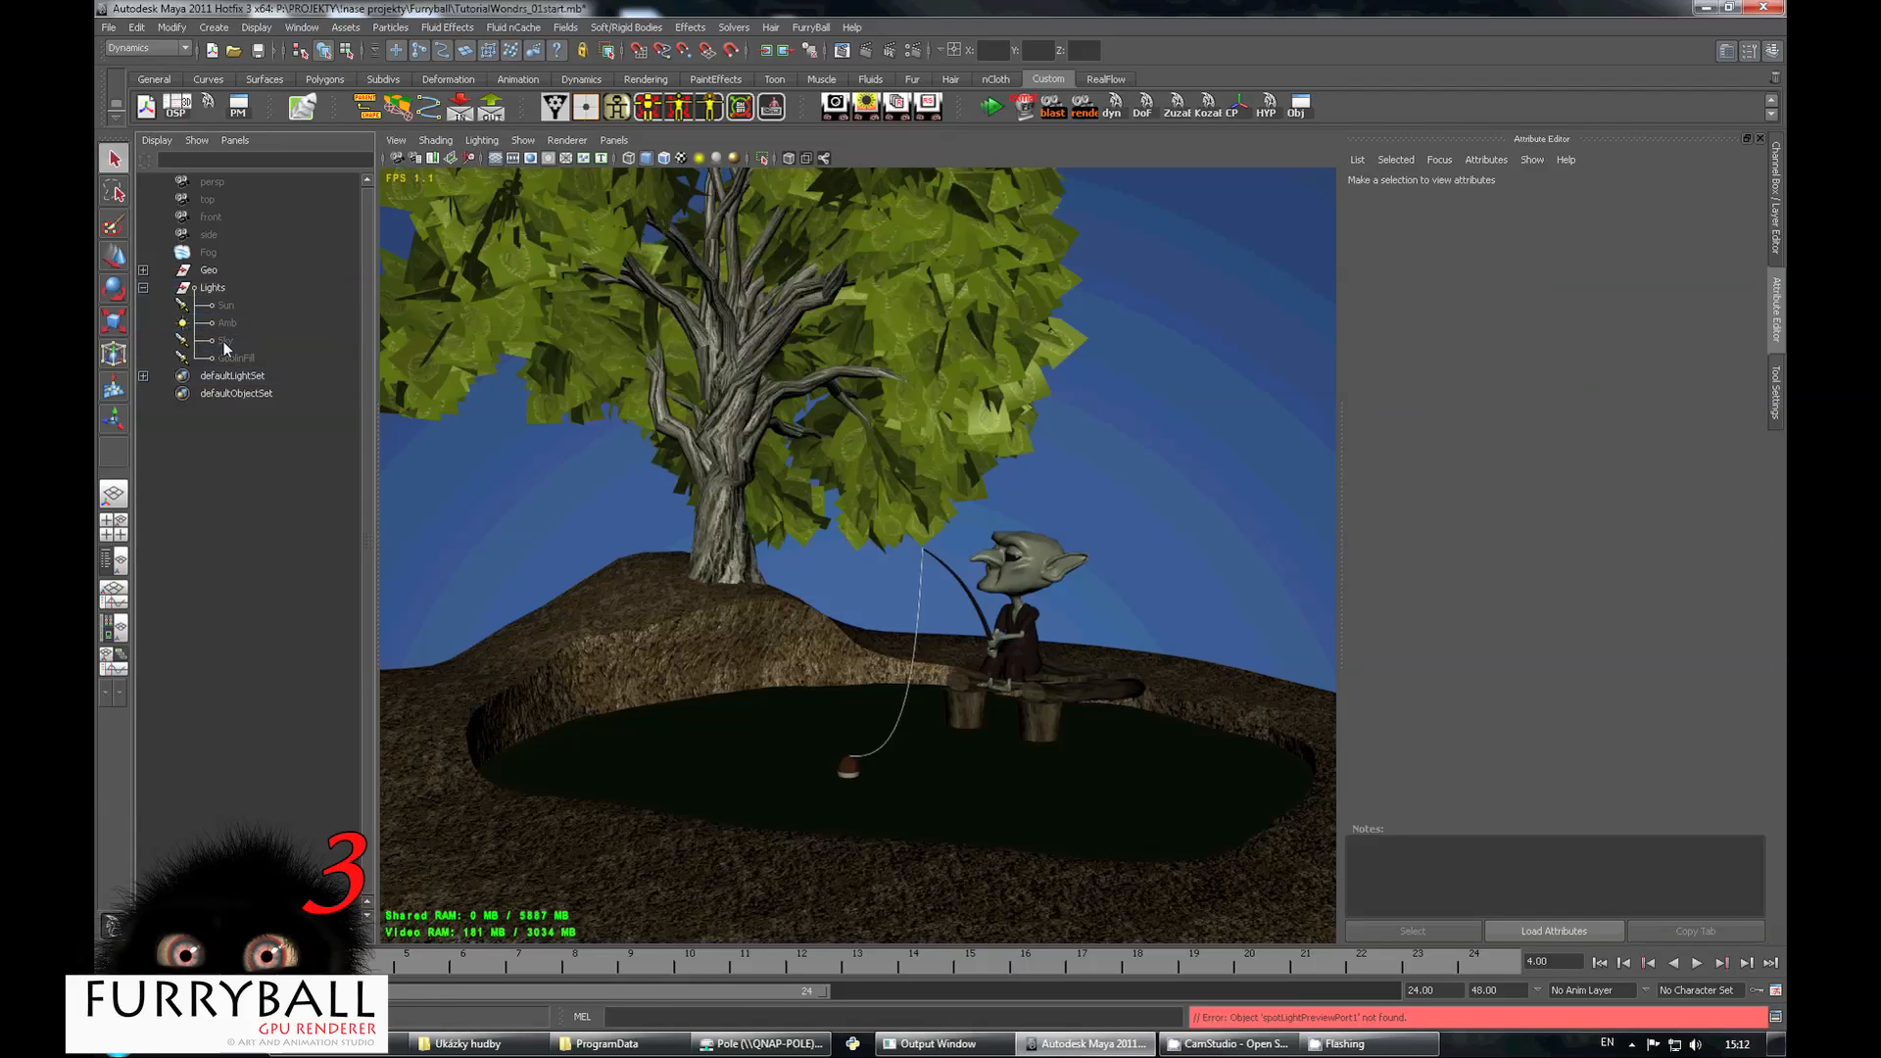
Show the Sky light and enable depth map shadows for it.
click(223, 341)
alt+right_drag(869, 481, 938, 614)
alt+drag(937, 613, 992, 599)
click(1514, 637)
alt+drag(764, 575, 935, 637)
alt+right_drag(935, 637, 878, 643)
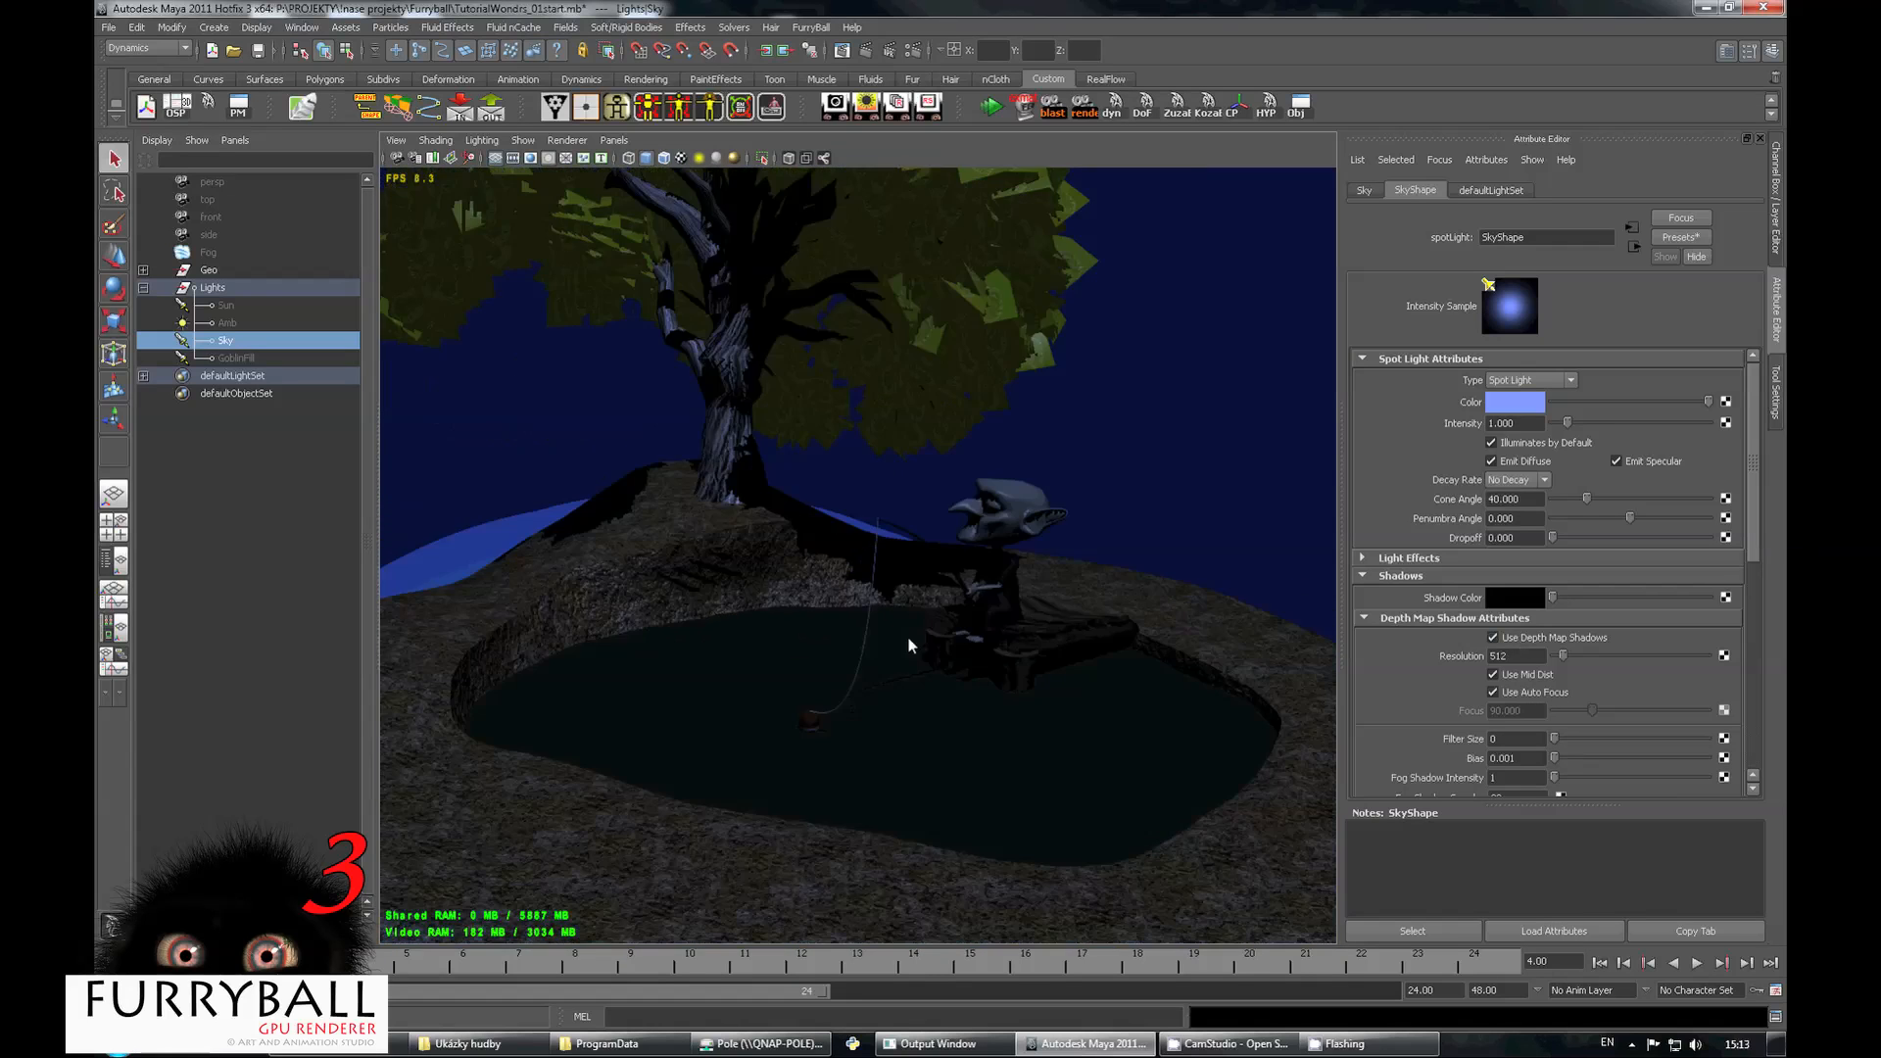
alt+drag(878, 642, 1147, 647)
Set the Sky light's shadow filter size to 25.
click(1514, 656)
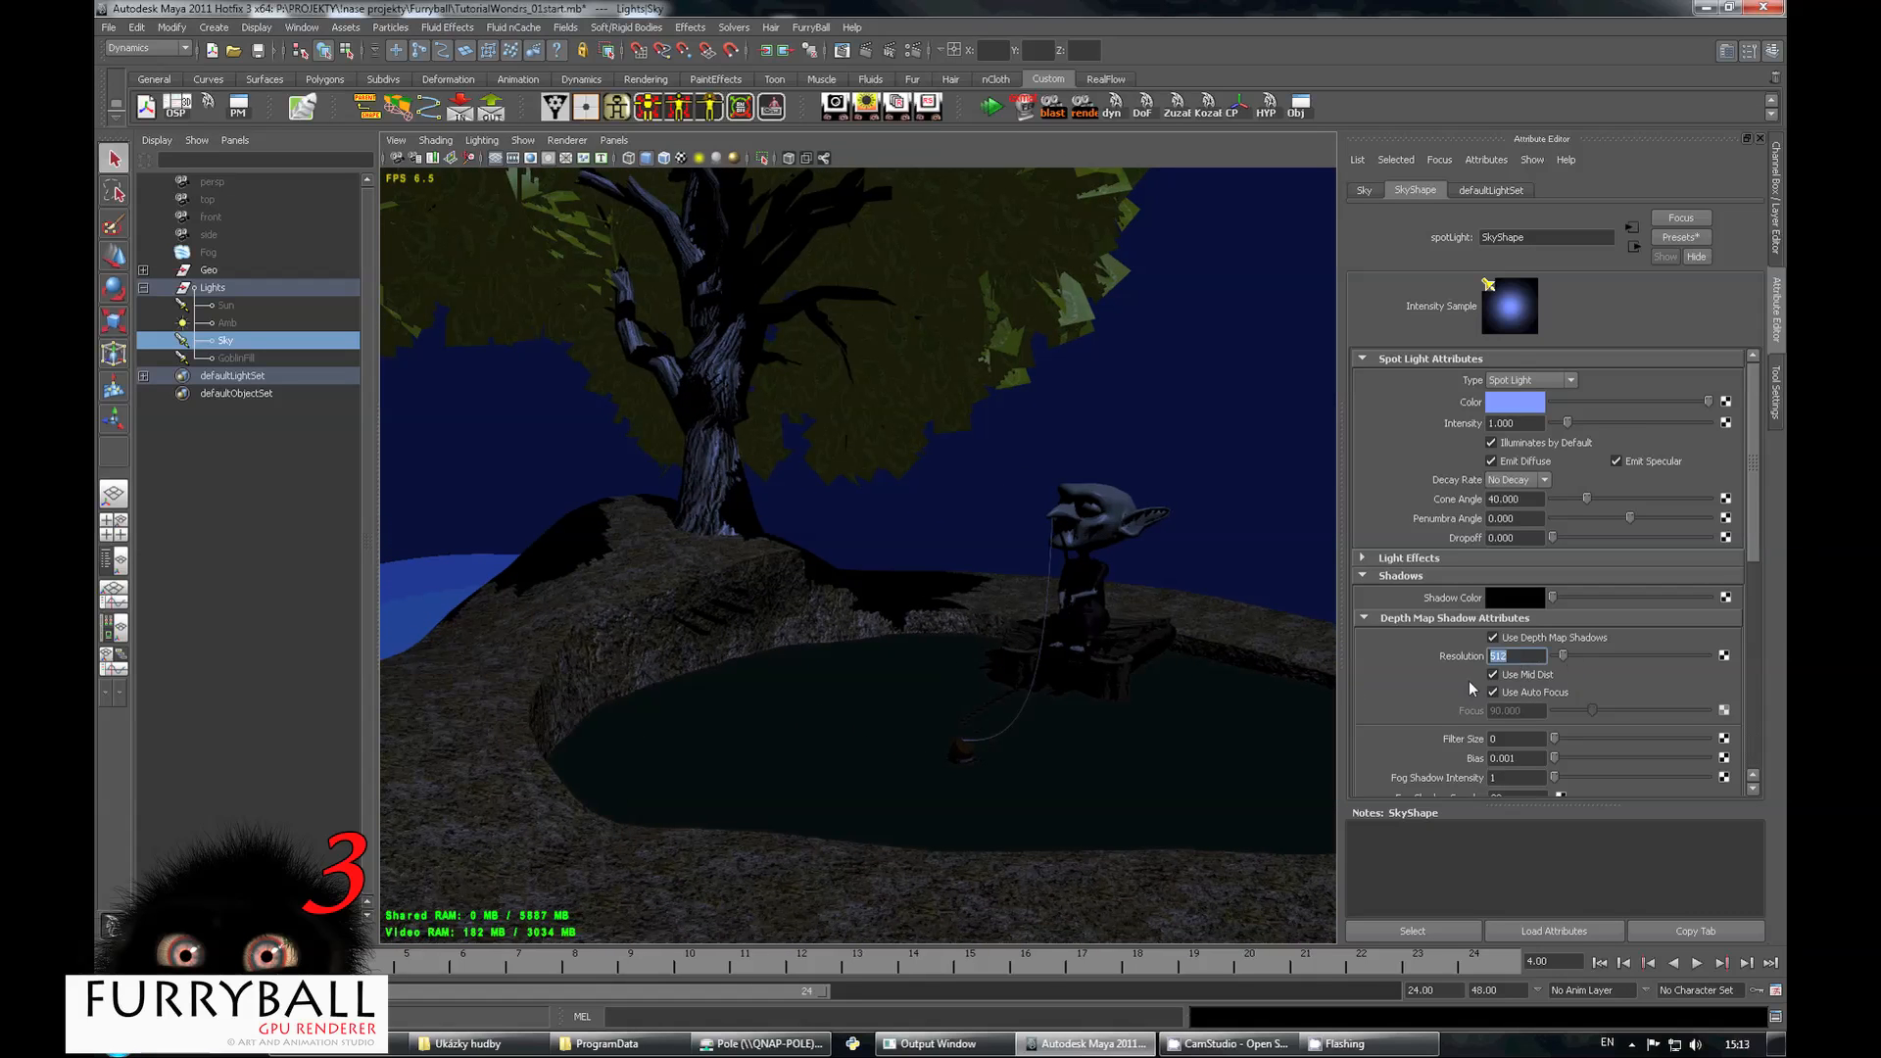
click(1521, 739)
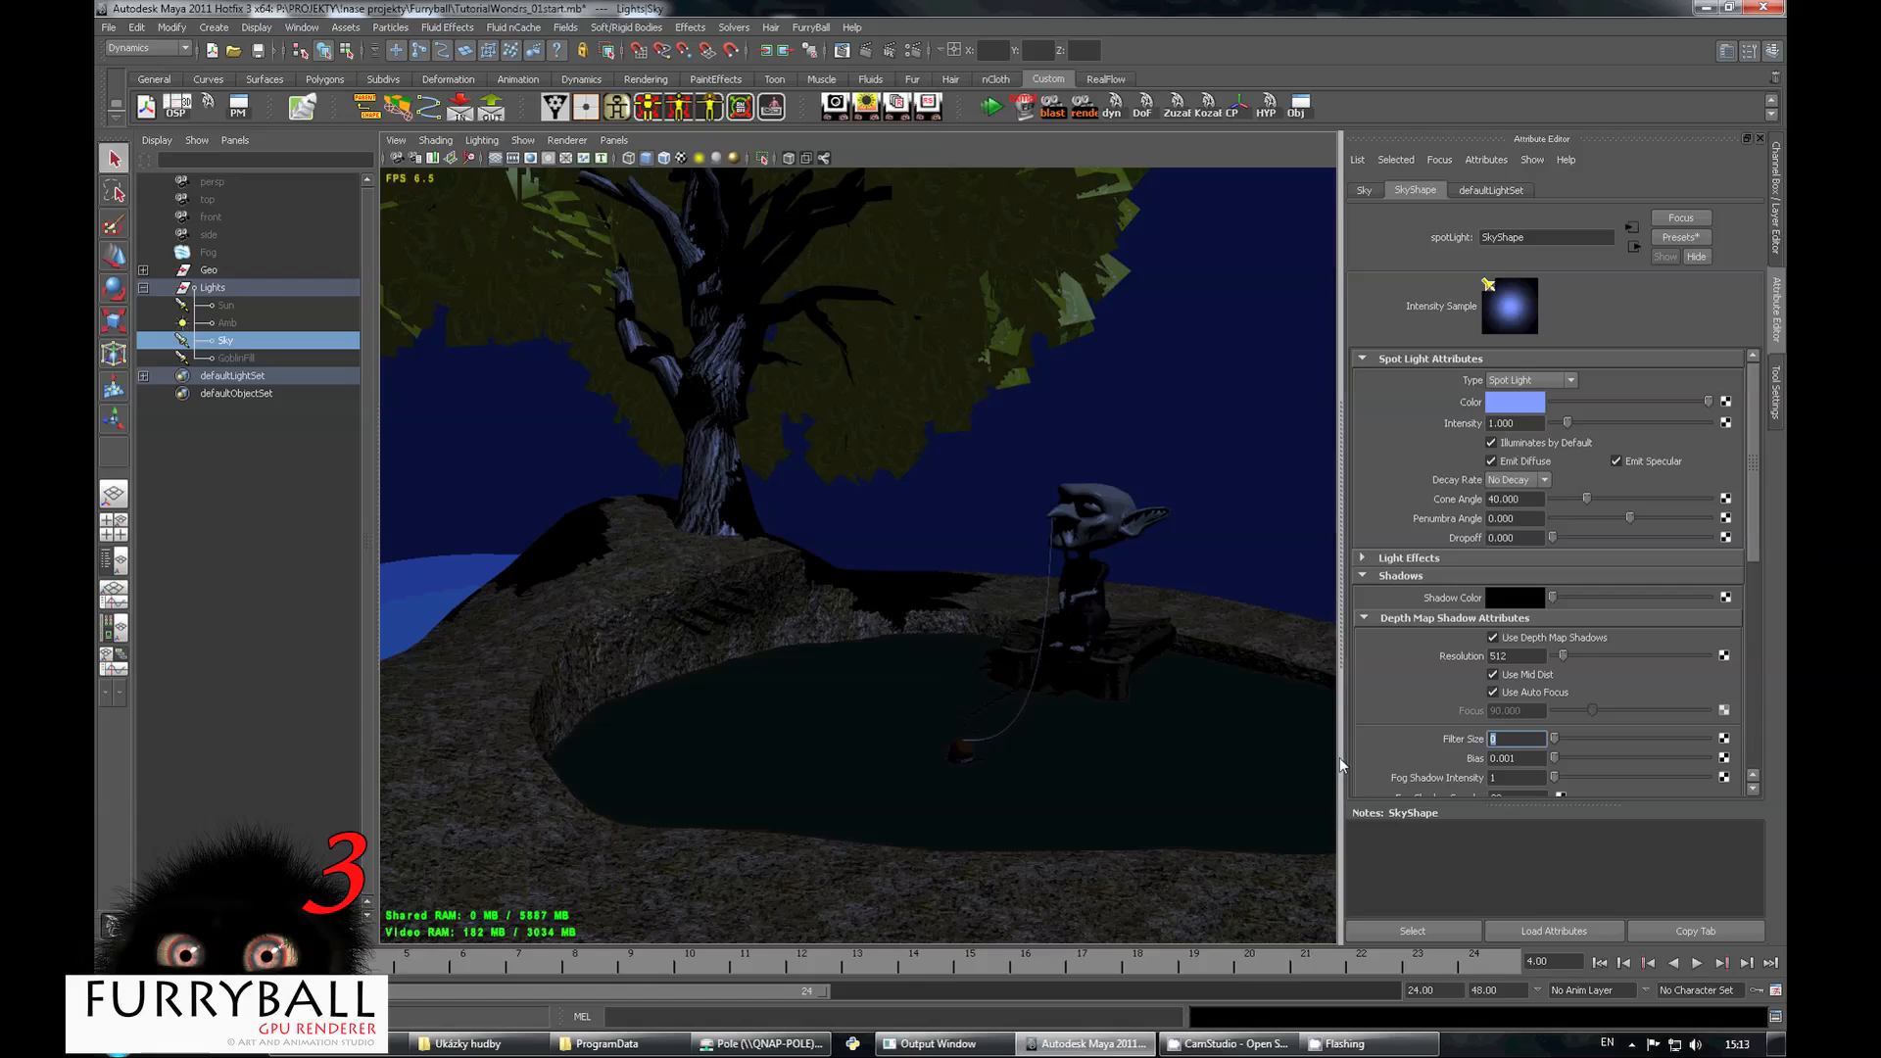
text(20)
key(Return)
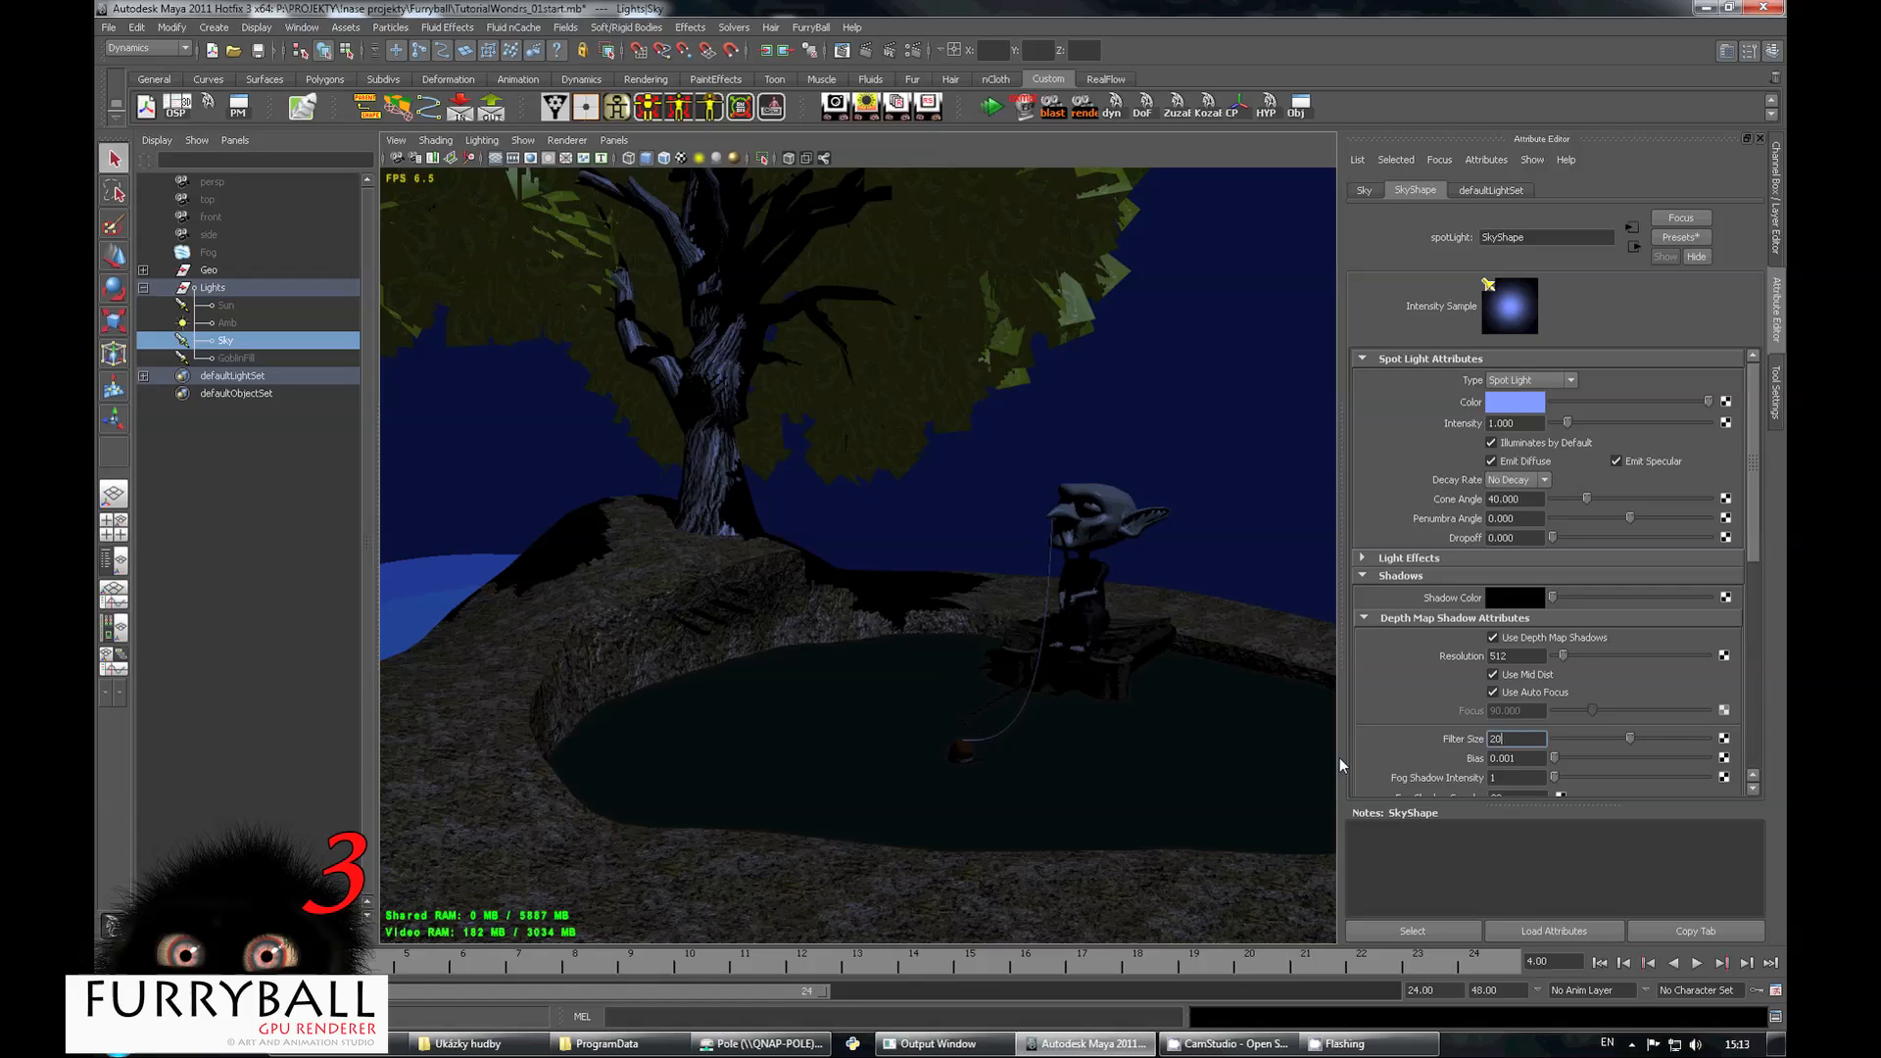
text(25)
key(Return)
mouse_move(918, 579)
alt+mouse_down()
mouse_move(849, 560)
mouse_move(903, 611)
alt+mouse_up()
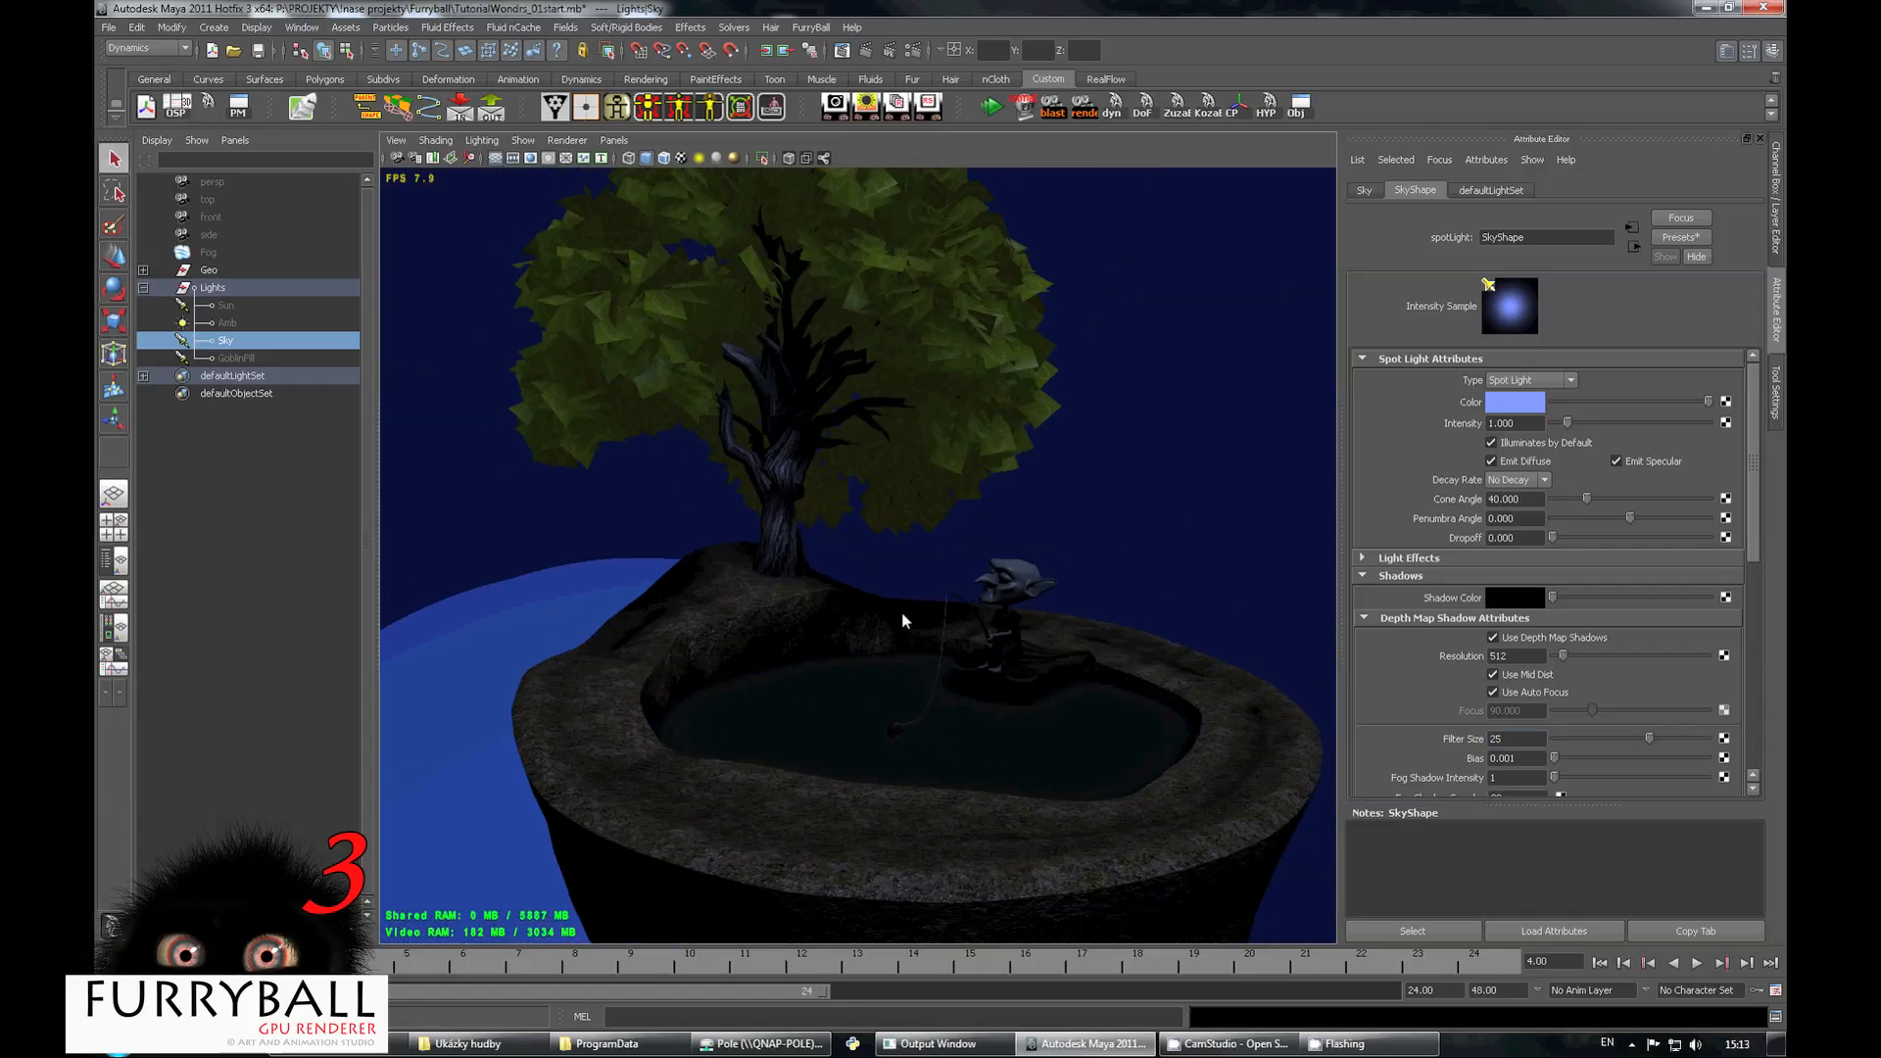
alt+right_drag(902, 611, 921, 596)
alt+middle_drag(921, 595, 862, 591)
alt+drag(862, 591, 1026, 650)
Try a depth map shadow resolution of 1024 on the Sky light and set it back to 512.
click(1507, 657)
click(1503, 734)
alt+drag(917, 536, 1247, 667)
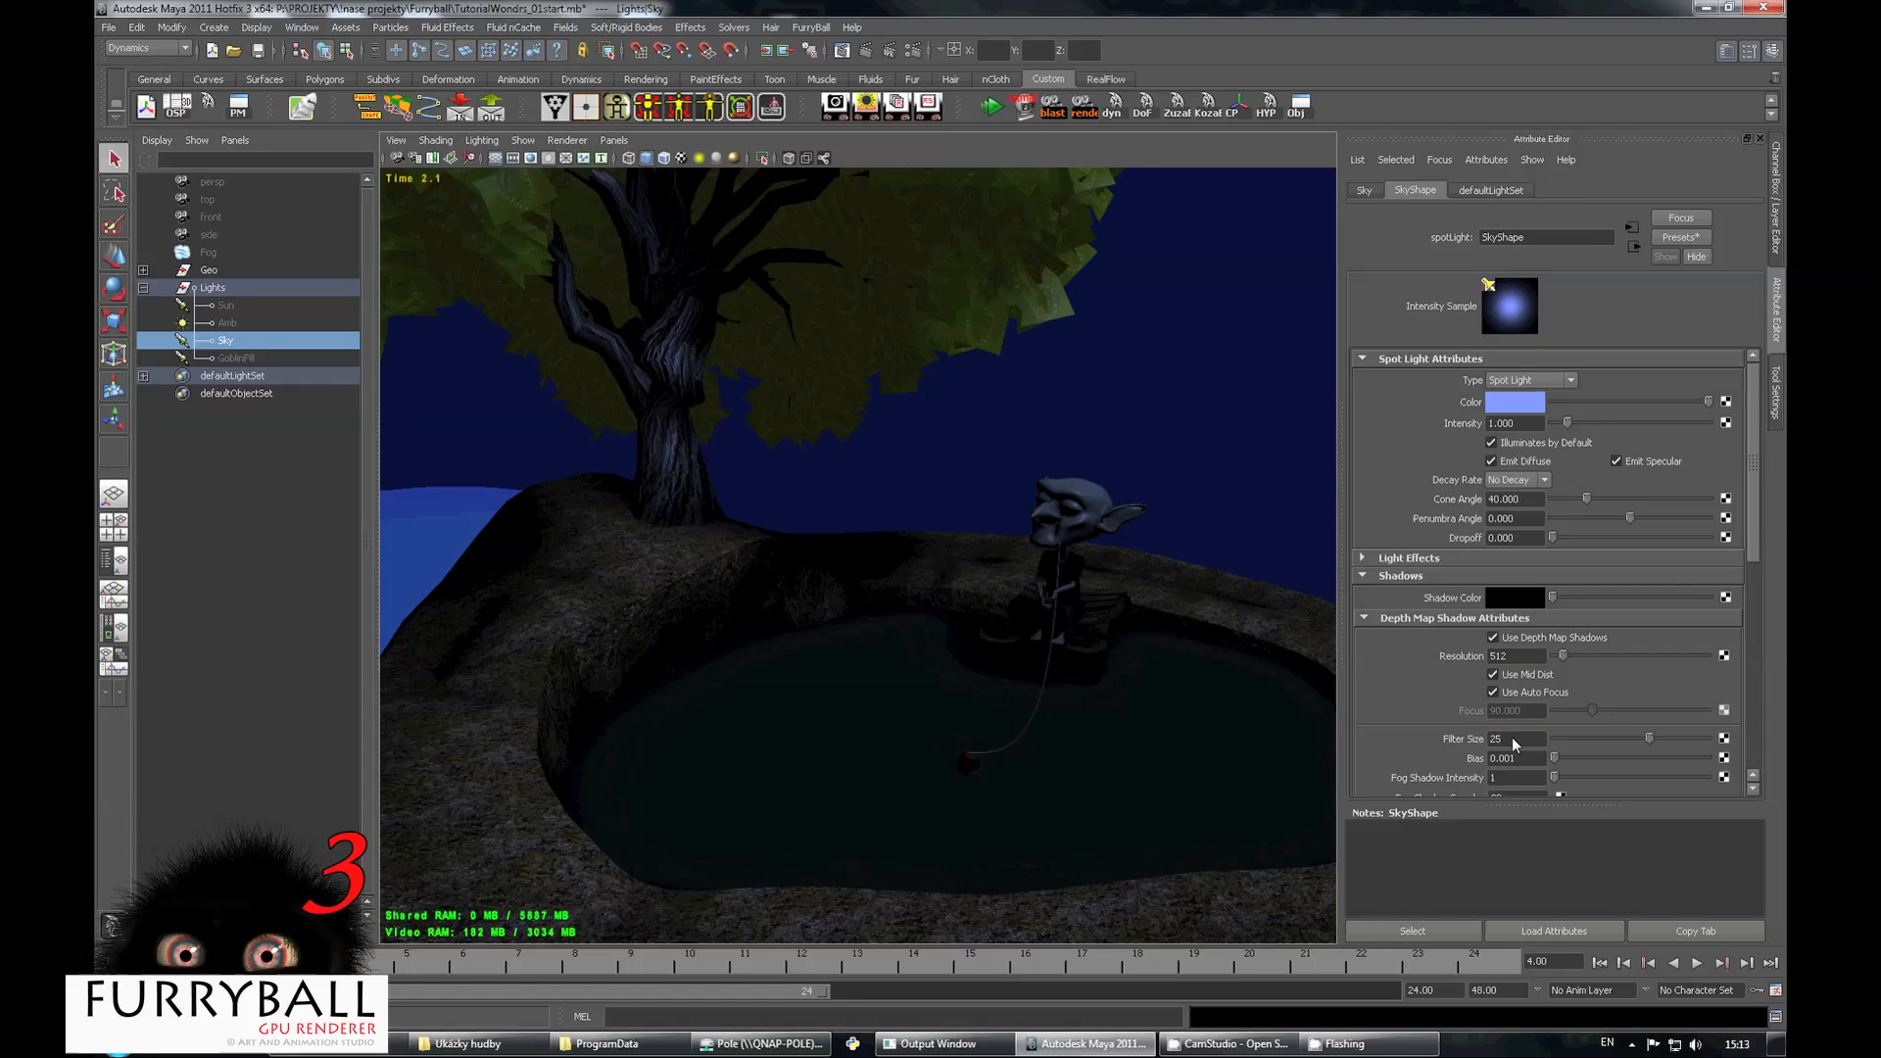
drag(1514, 658, 1194, 709)
text(1024)
key(Return)
text(512)
key(Return)
alt+drag(839, 598, 1150, 586)
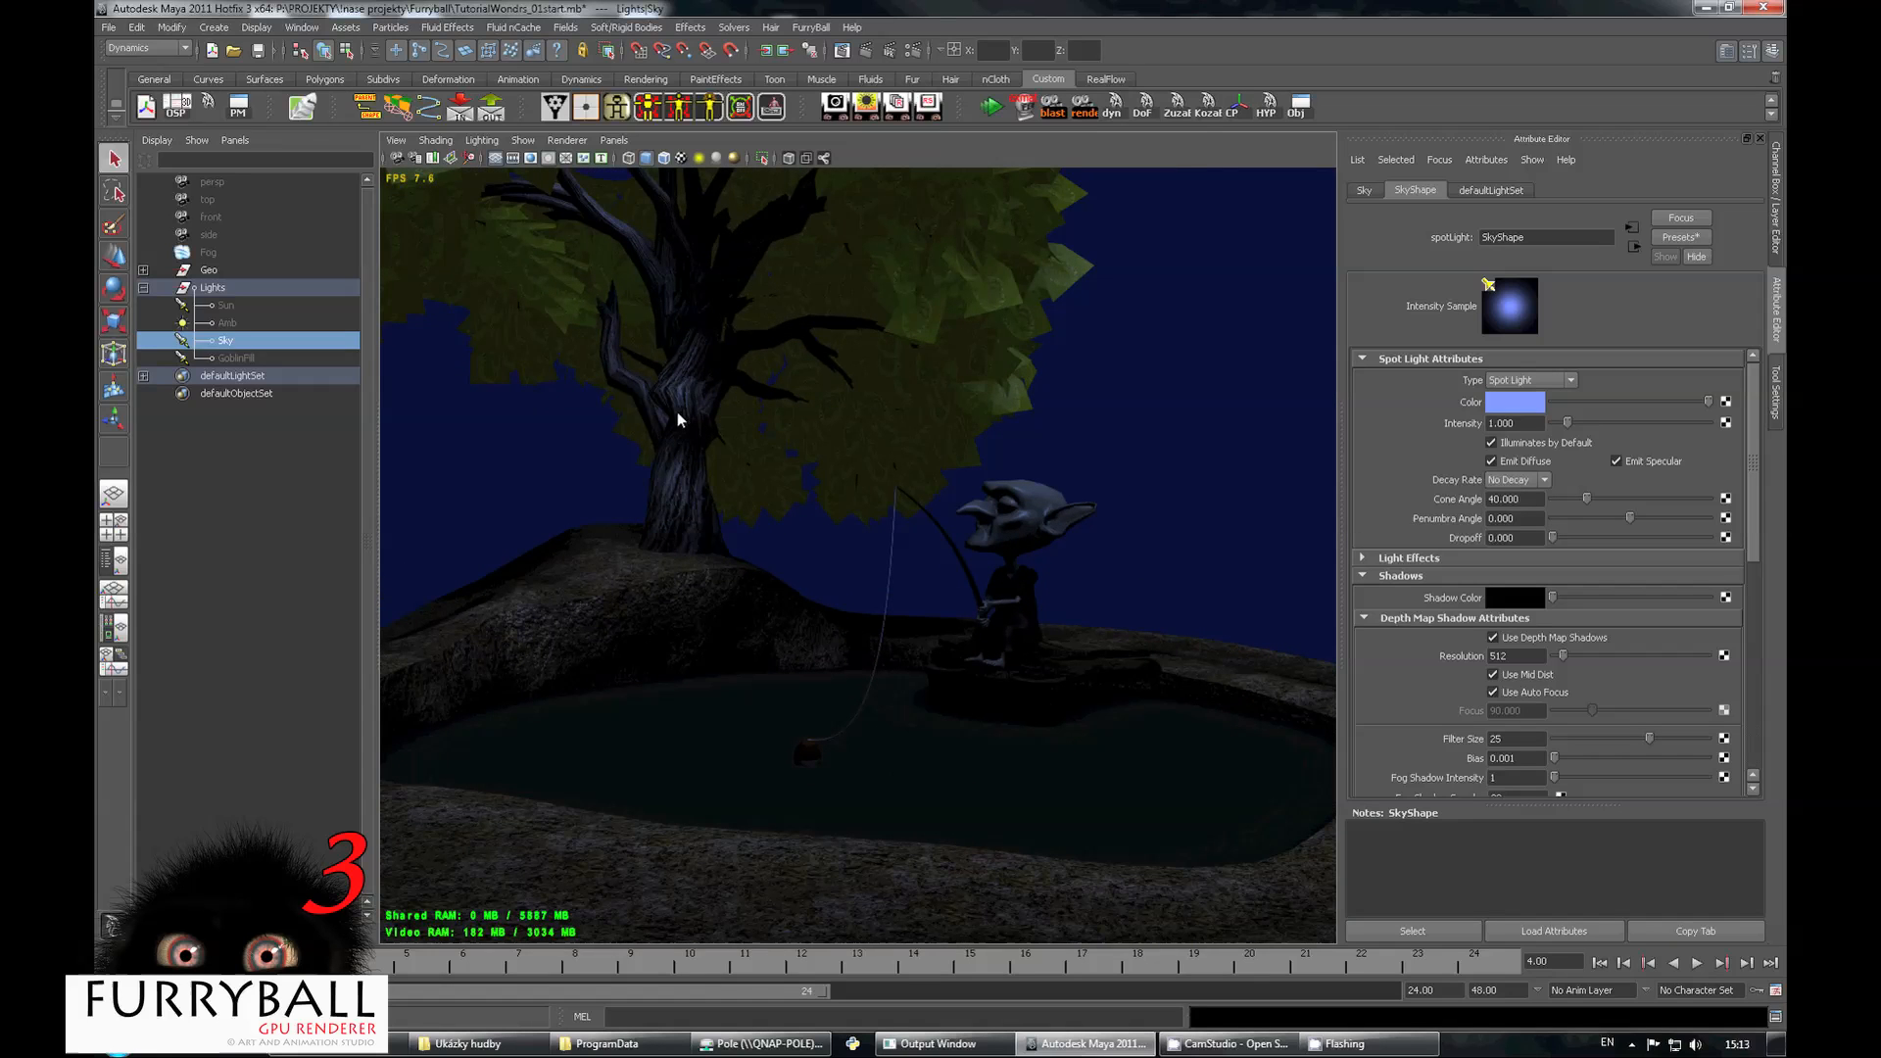
Show the Sun and Amb lights together with the Sky light.
click(231, 306)
shift+click(234, 325)
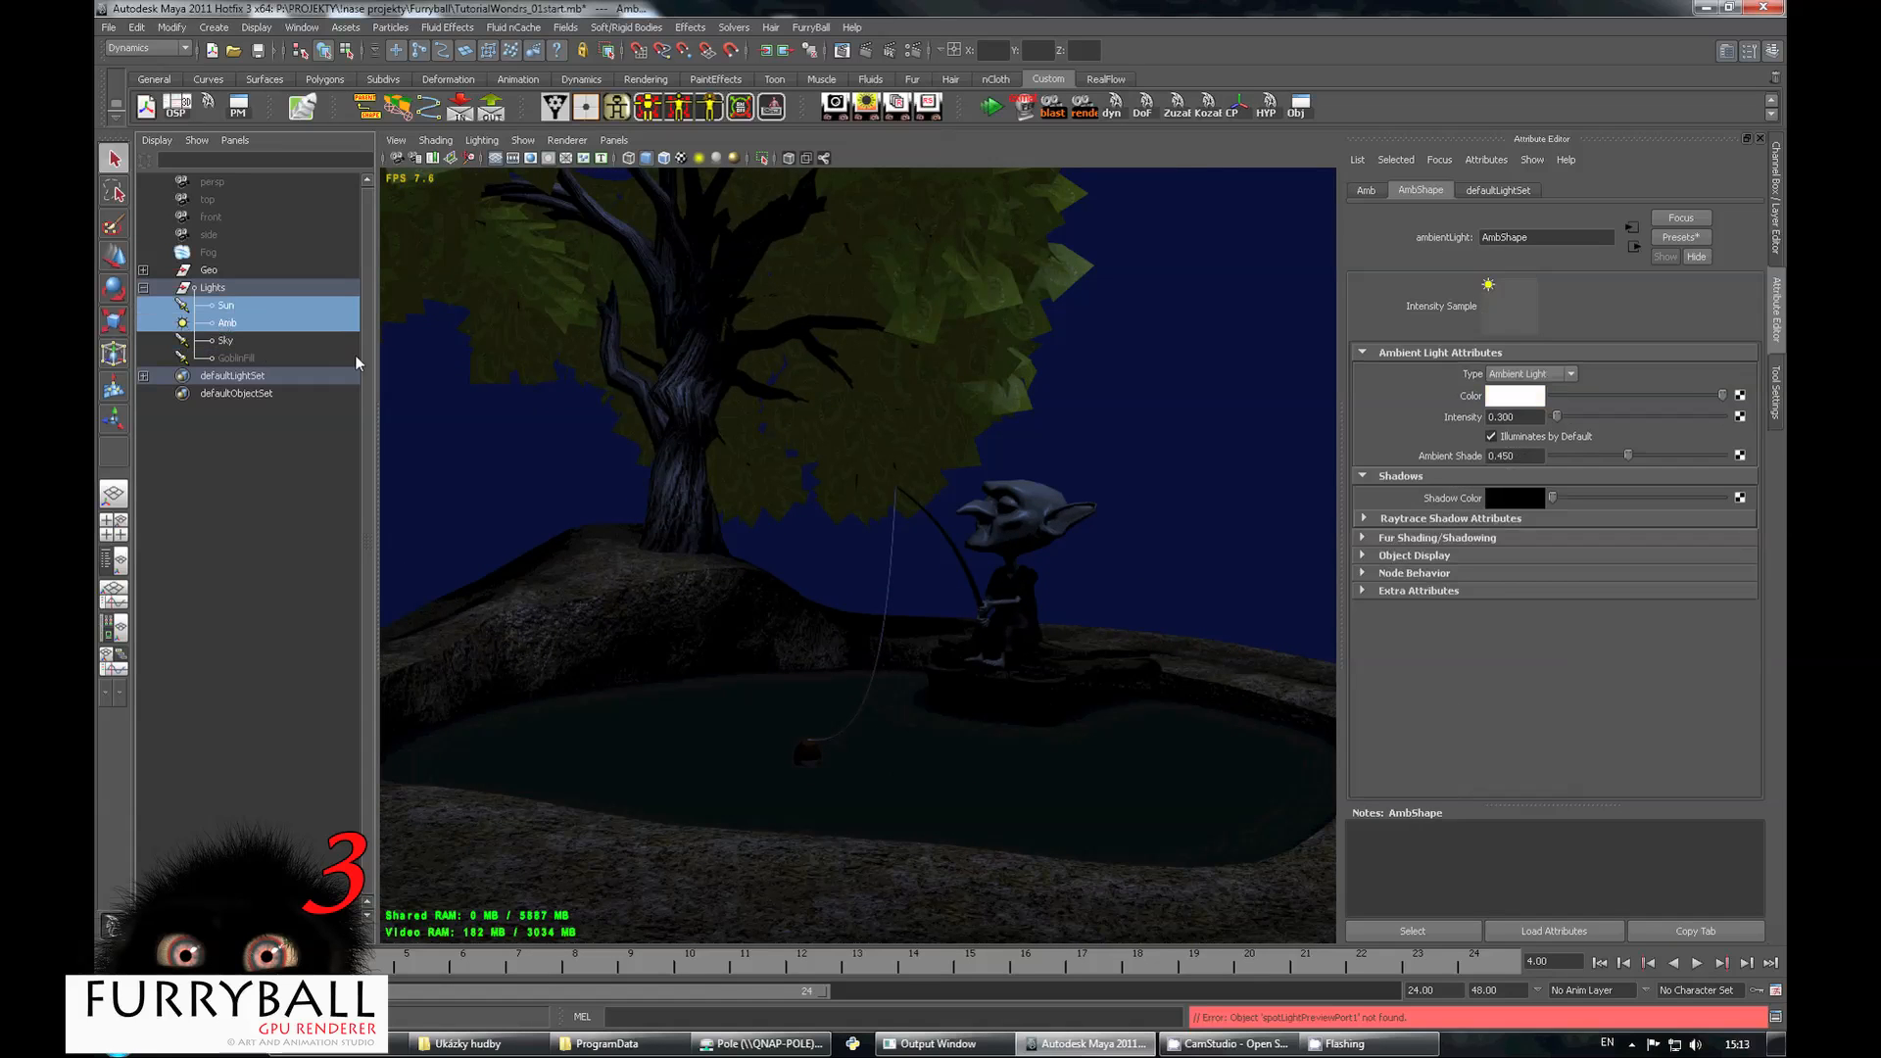
key(shift+h)
alt+right_drag(1039, 617, 971, 605)
alt+drag(971, 605, 872, 532)
alt+right_drag(872, 532, 946, 549)
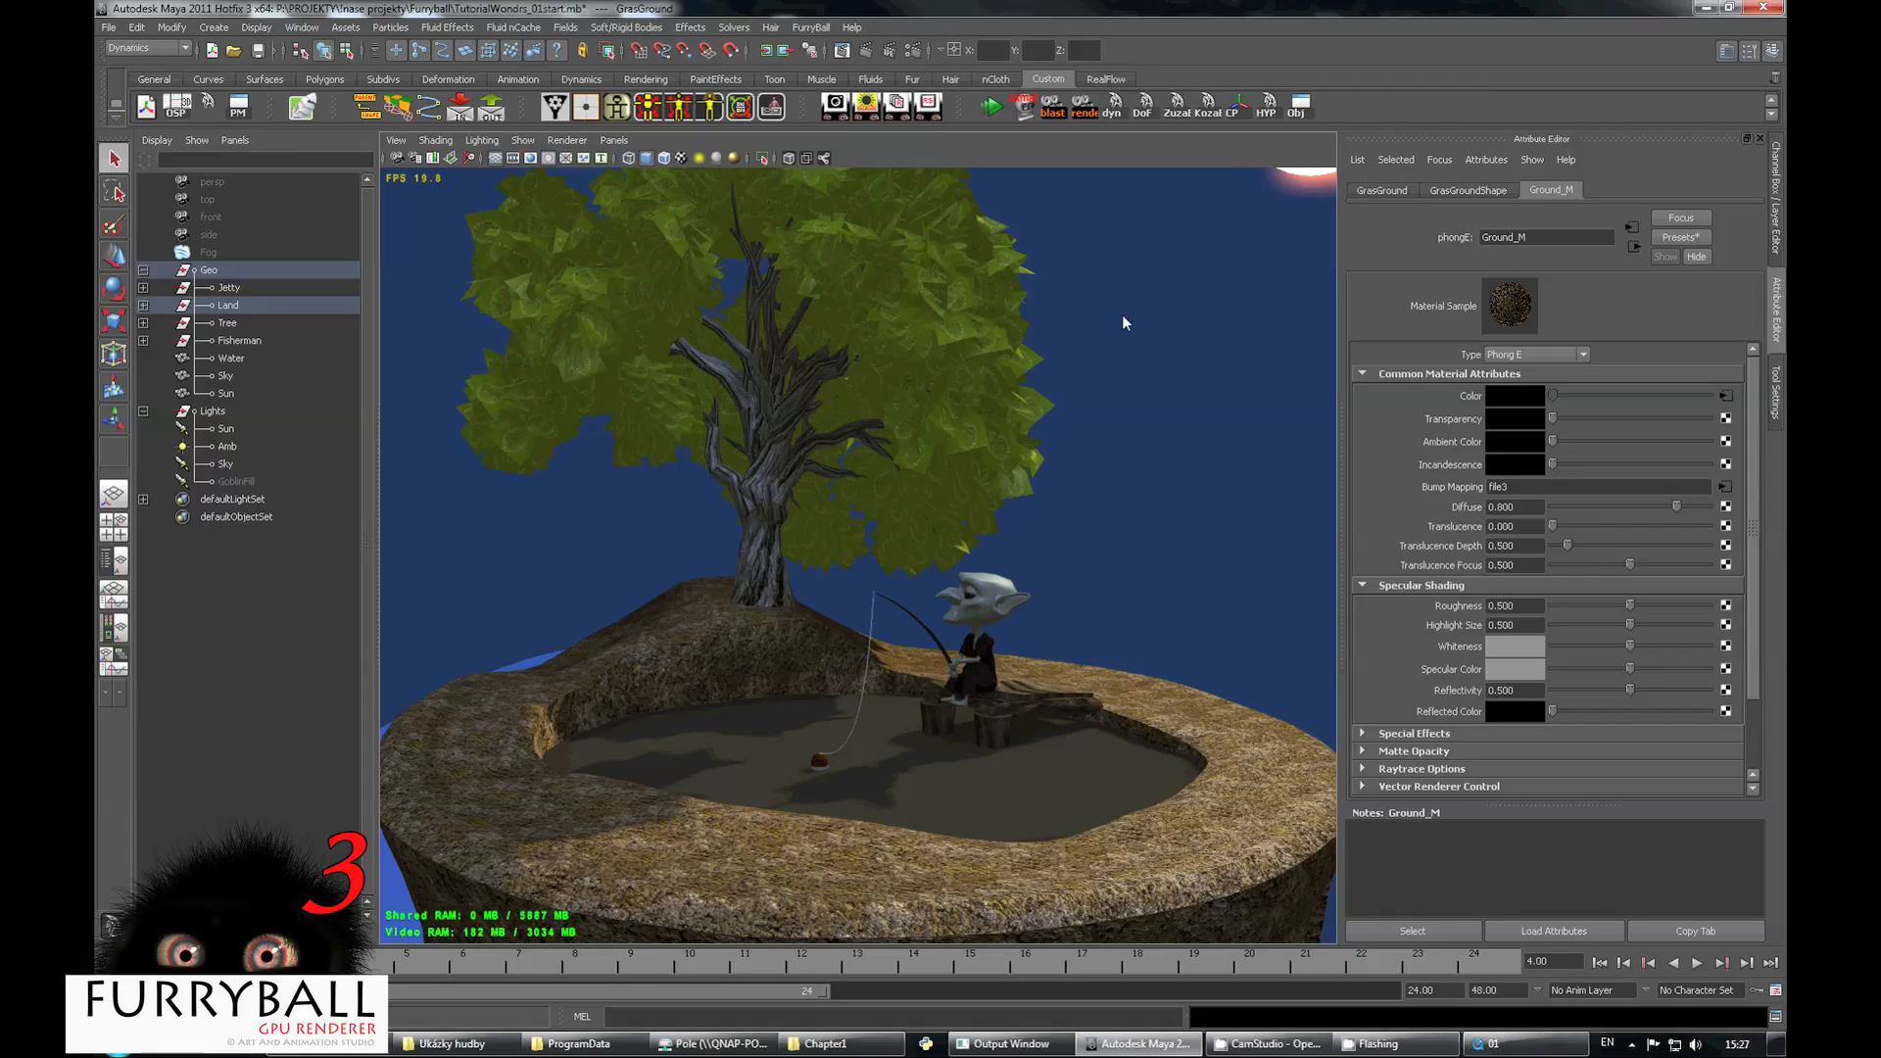
Switch the viewport to default quality rendering.
mouse_move(879, 406)
alt+mouse_down()
mouse_move(950, 514)
mouse_move(701, 559)
mouse_move(672, 608)
mouse_move(886, 491)
mouse_move(886, 514)
mouse_move(872, 537)
mouse_move(797, 491)
mouse_move(600, 529)
mouse_move(730, 466)
mouse_move(768, 469)
mouse_move(845, 544)
mouse_move(872, 531)
mouse_move(745, 461)
alt+mouse_up()
click(566, 141)
click(590, 168)
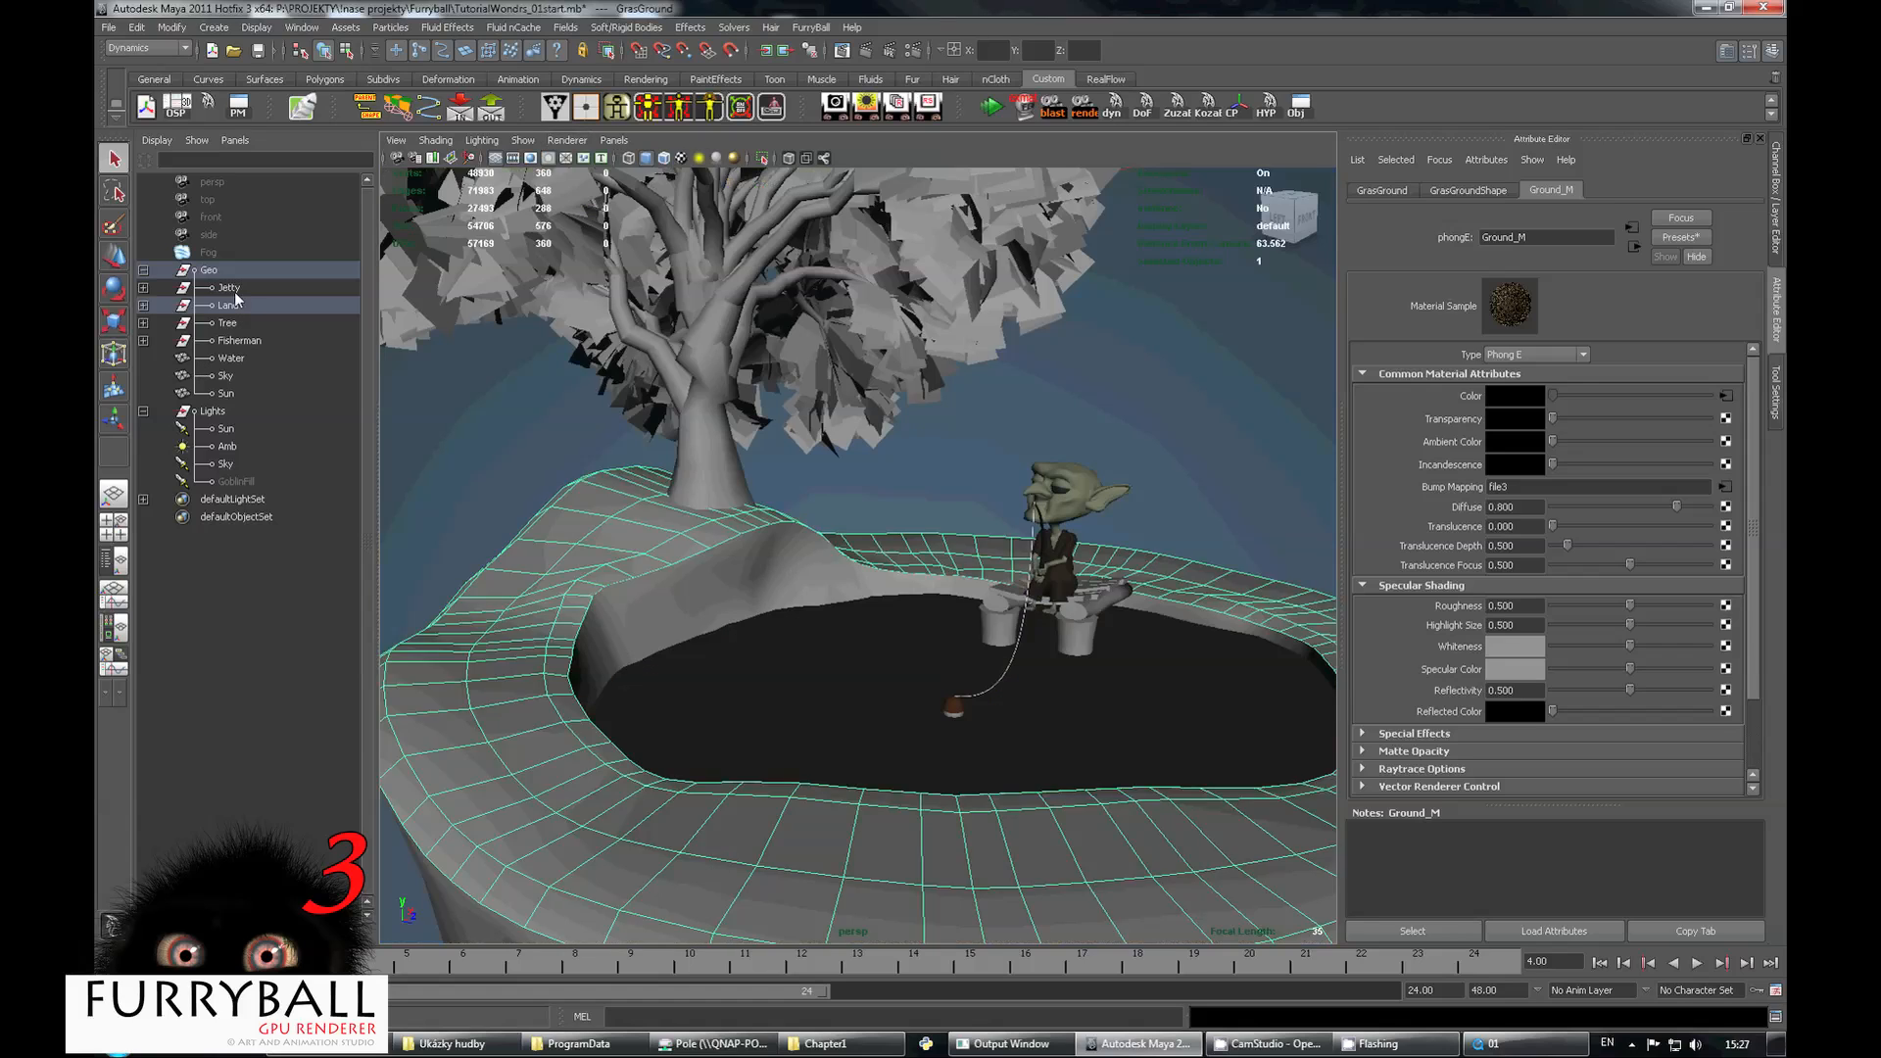
Create a set named MainSet from the Jetty, Land, Tree, Fisherman and Water objects.
click(231, 289)
ctrl+click(230, 304)
ctrl+click(228, 322)
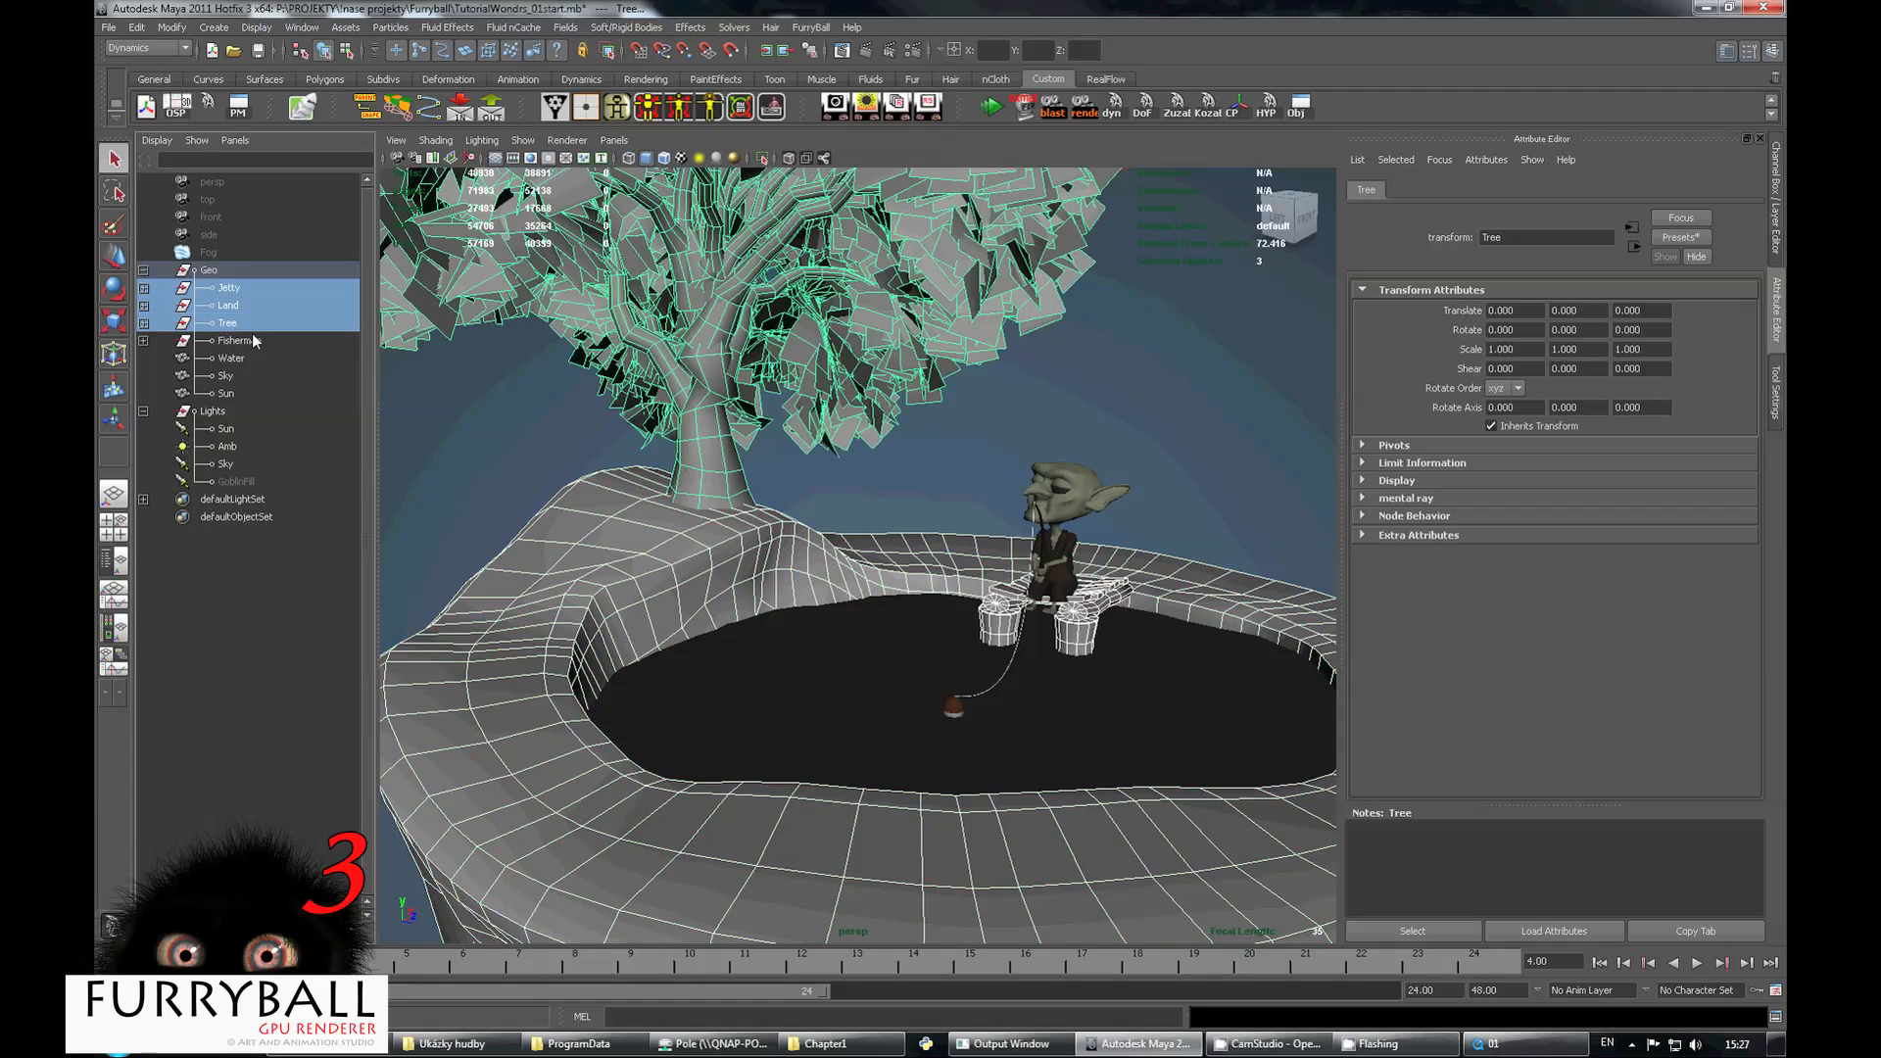
ctrl+click(239, 340)
ctrl+click(238, 362)
scroll(862, 510, down, 5)
alt+drag(881, 529, 940, 421)
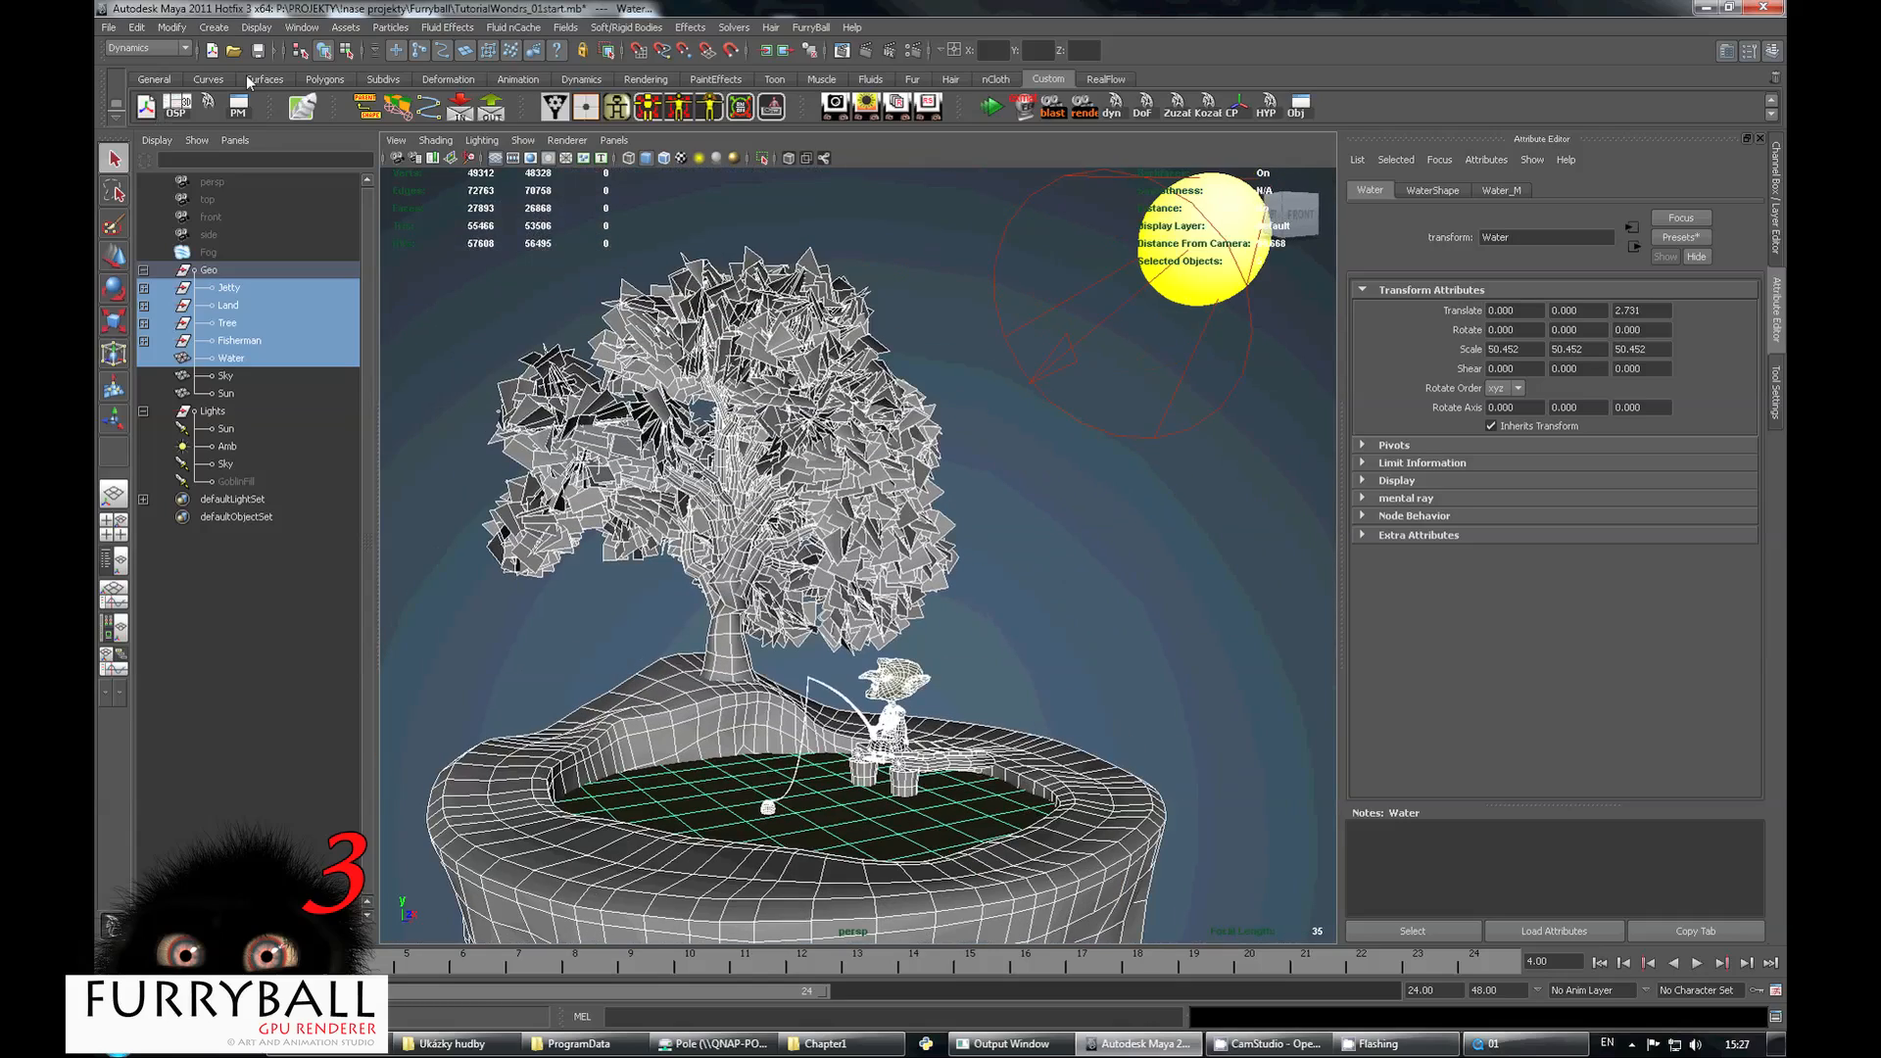
click(214, 27)
mouse_move(298, 385)
click(490, 390)
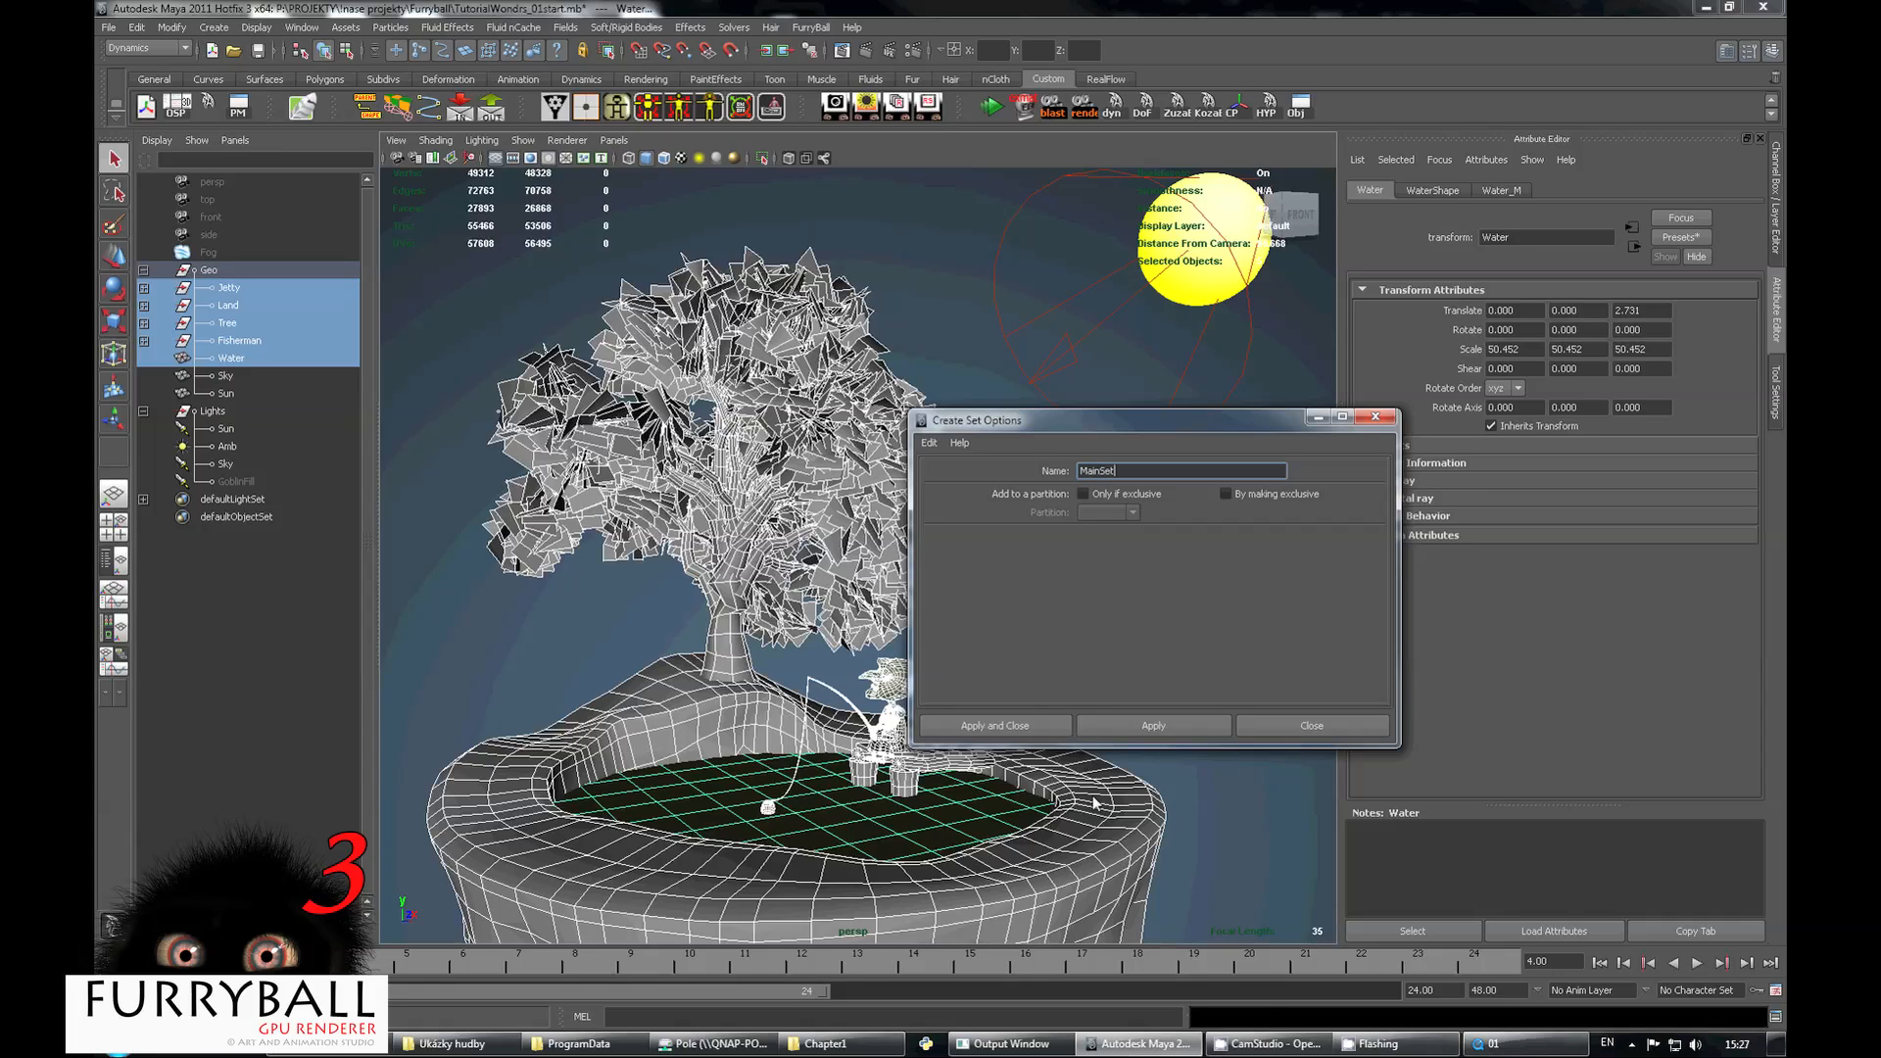
click(1165, 733)
click(227, 534)
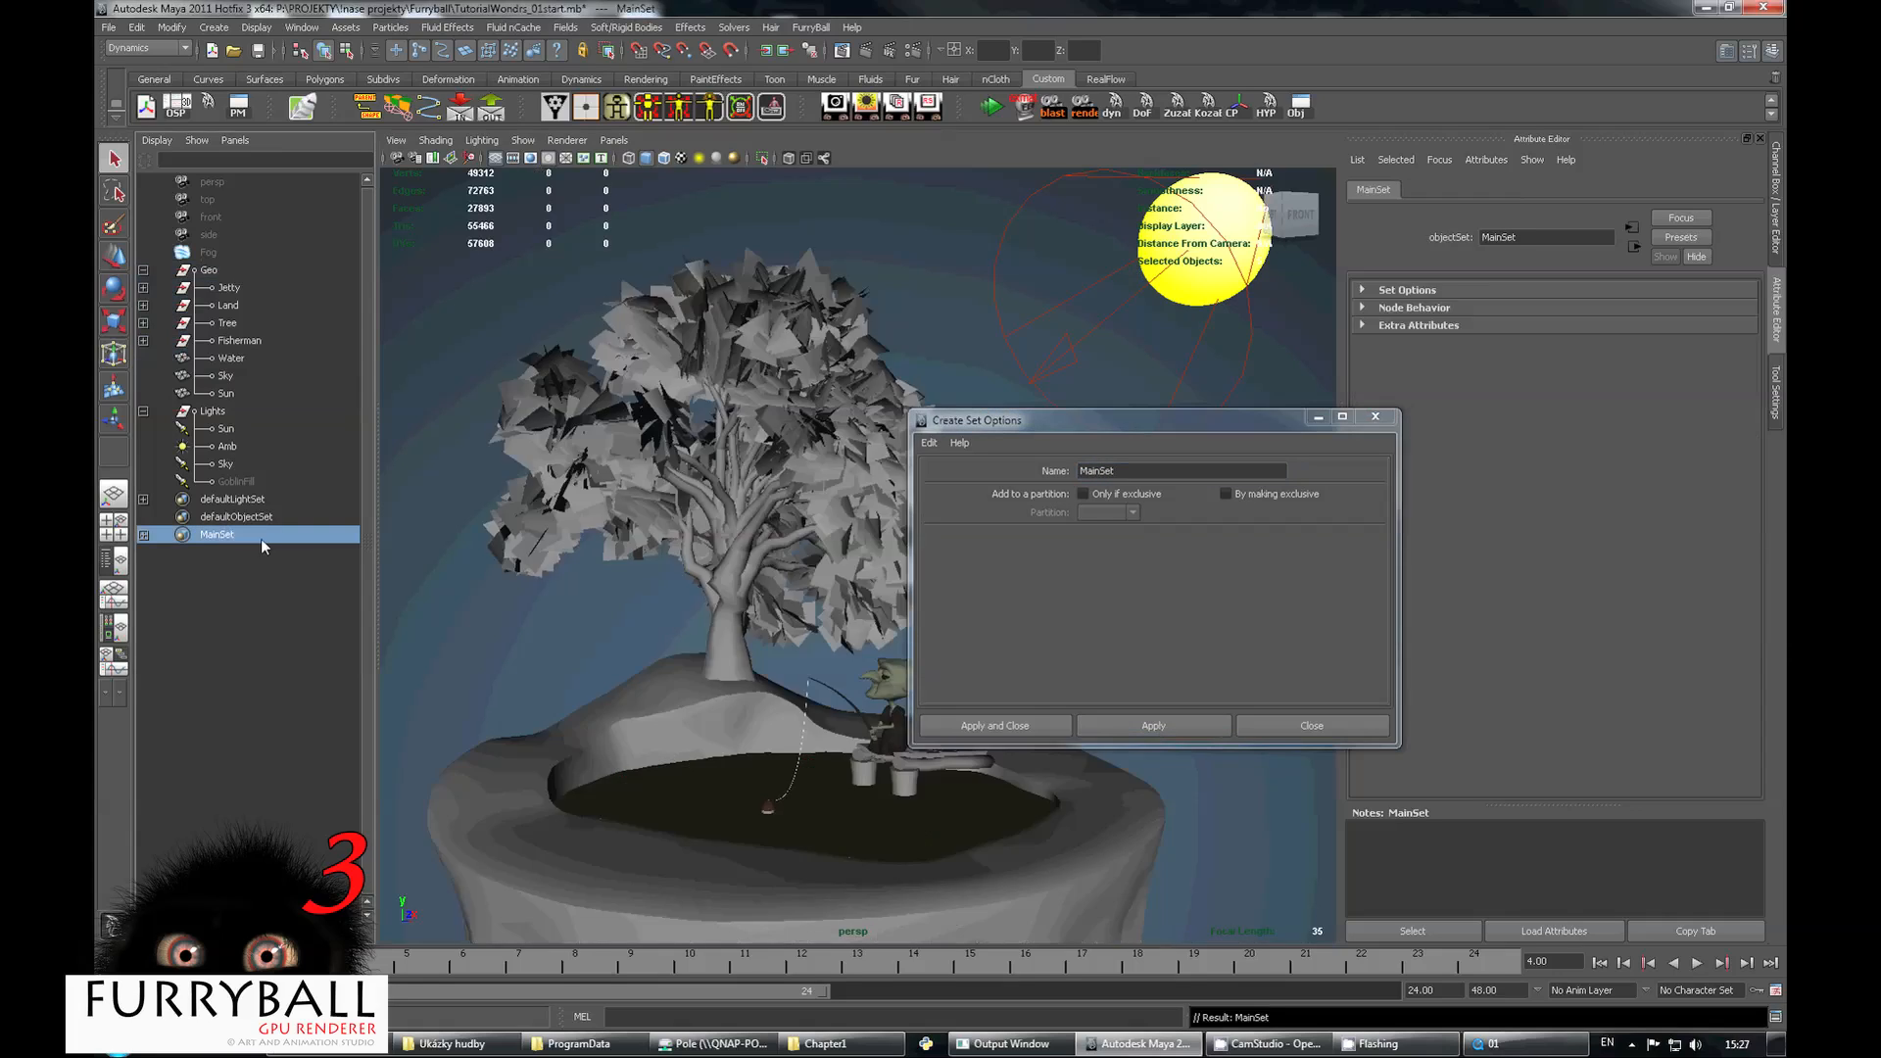
click(1311, 725)
Add new FurryBall light attributes to the Sun and Sky lights.
click(225, 428)
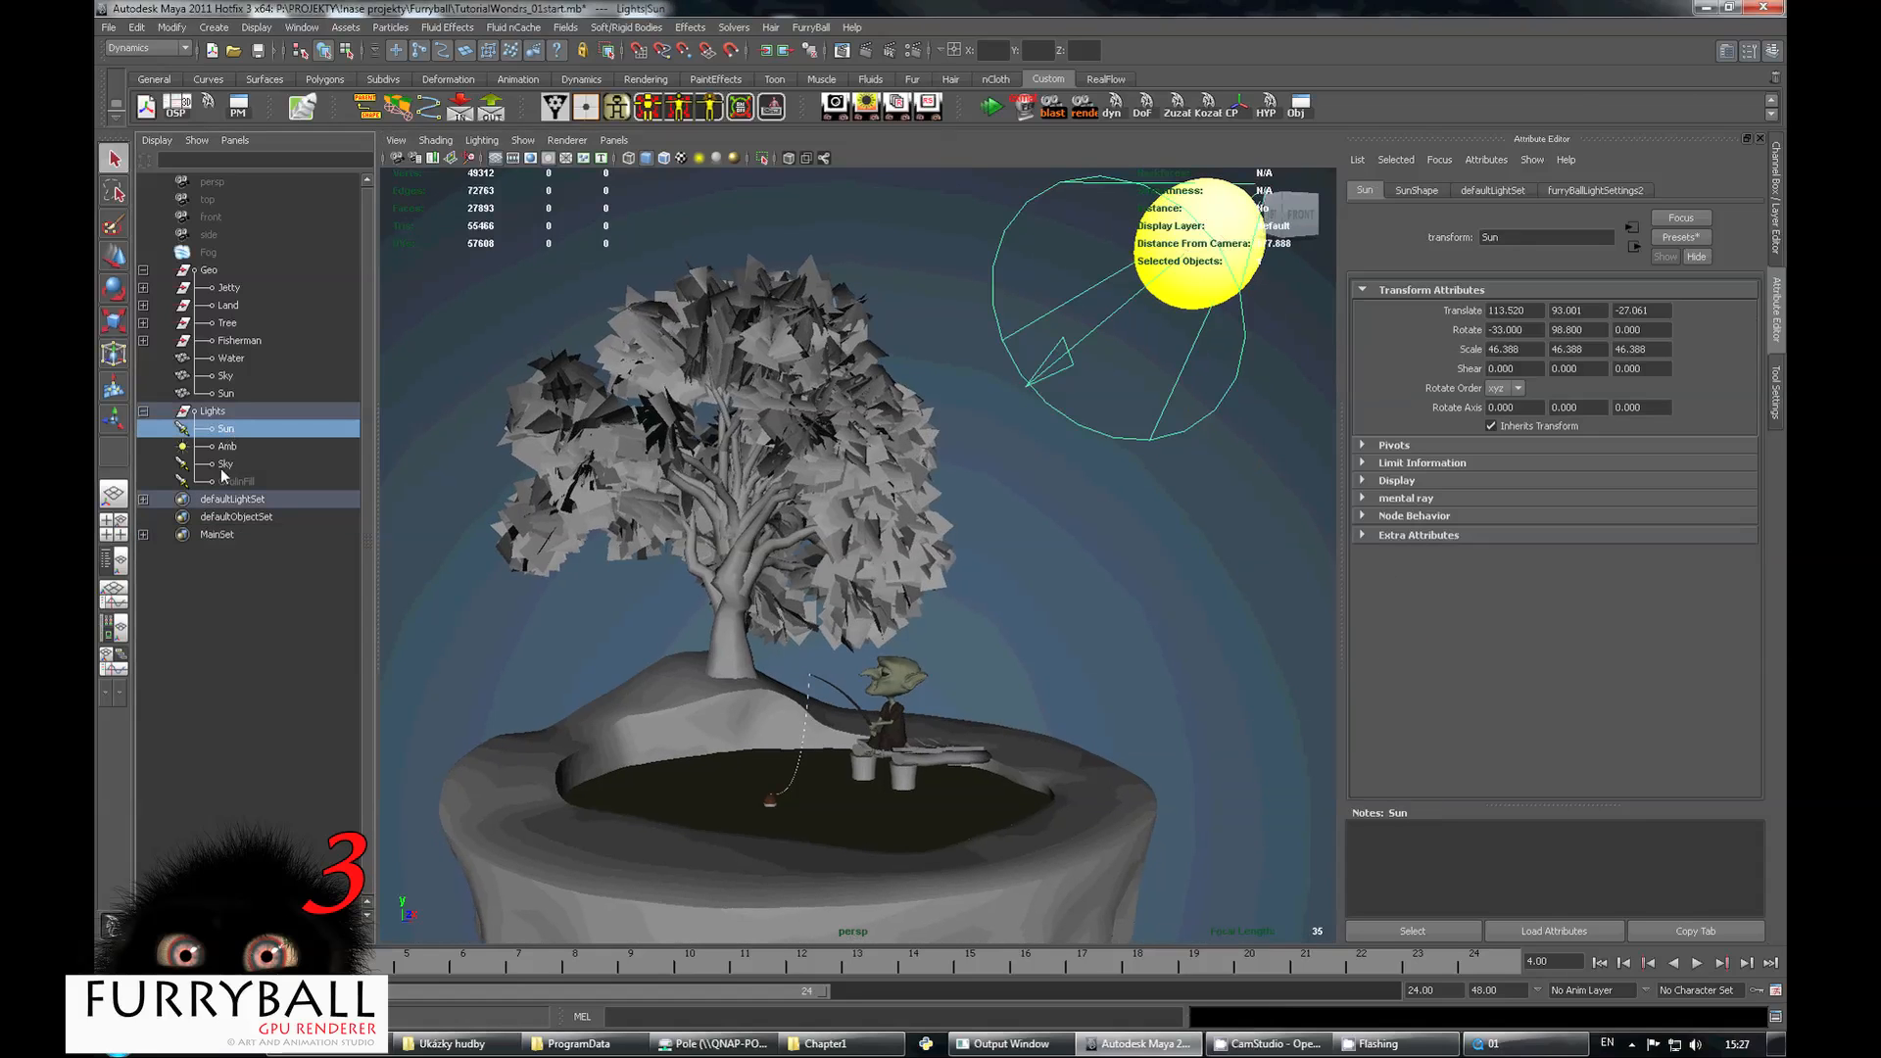
ctrl+click(225, 463)
click(809, 28)
mouse_move(882, 162)
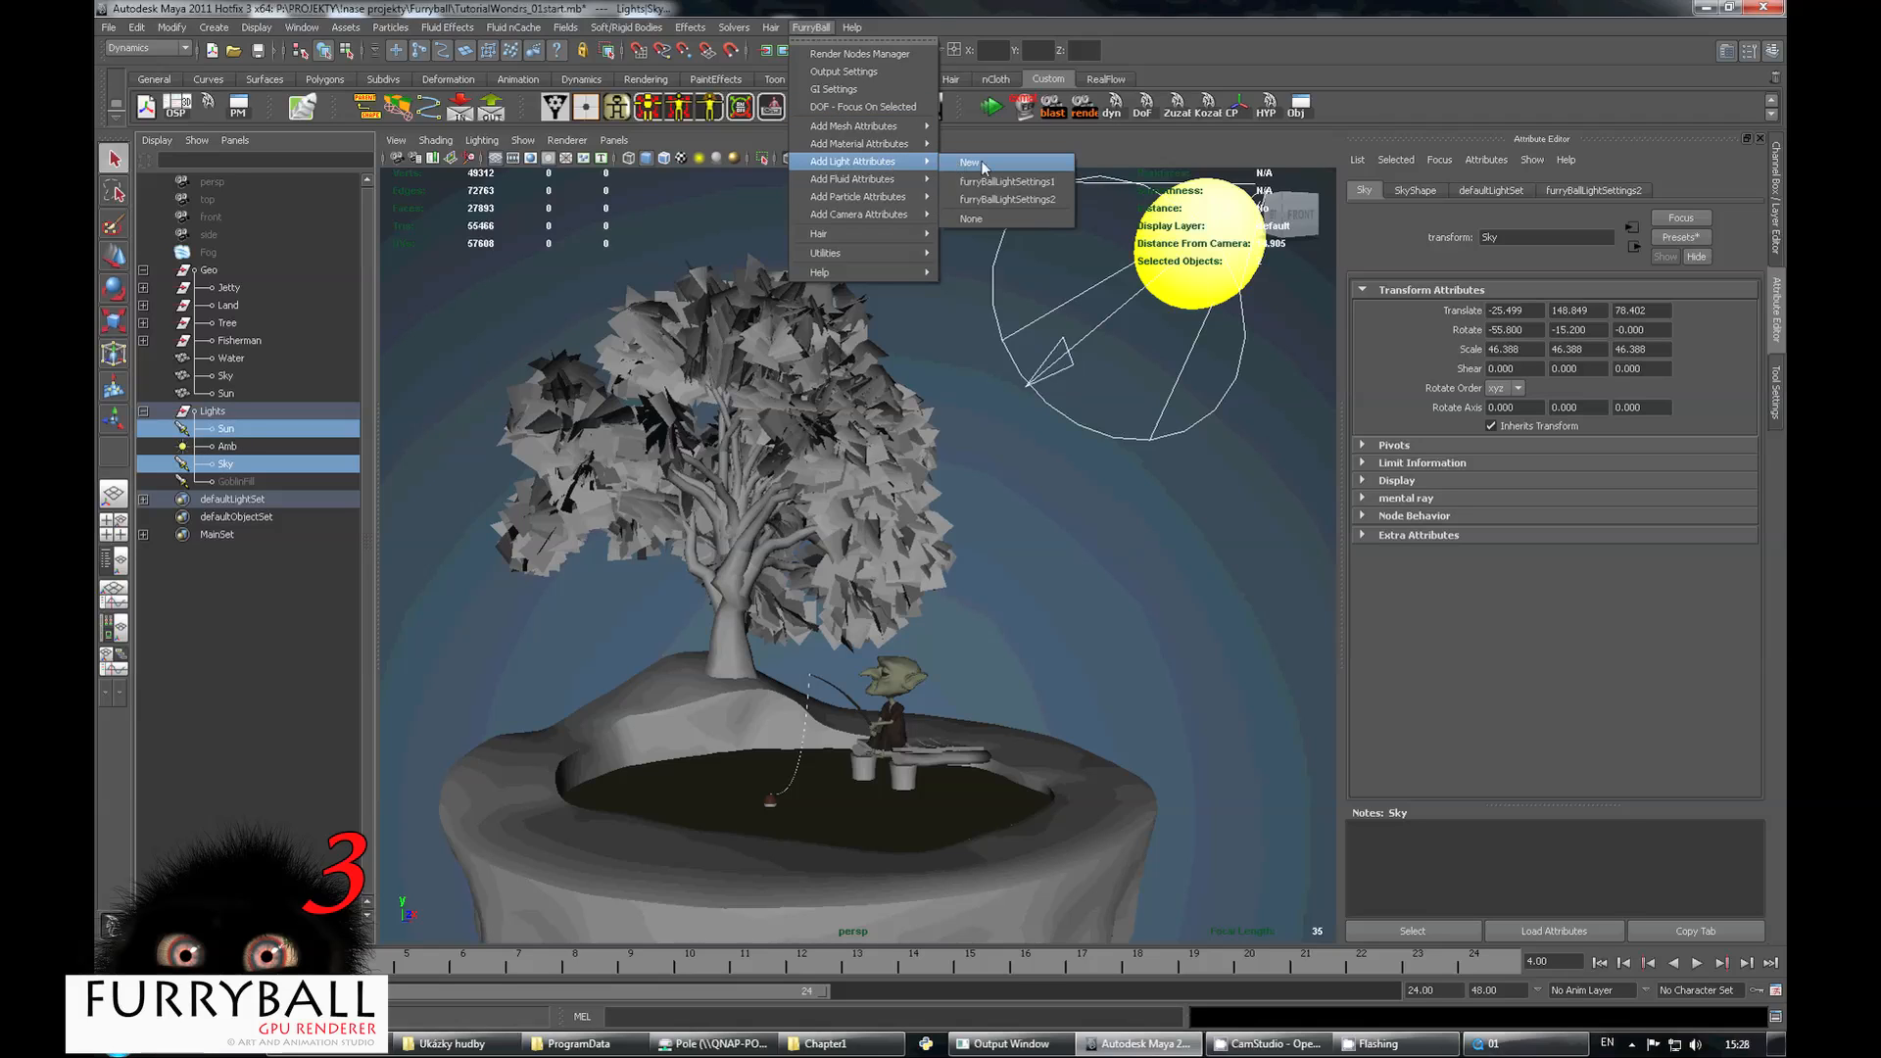
click(984, 166)
Set the light selection set of the new FurryBall light settings to MainSet.
click(1410, 309)
click(1411, 309)
click(1523, 332)
click(1525, 363)
Preview the MainSet lighting with the FurryBall viewport renderer and return to default quality rendering.
click(566, 140)
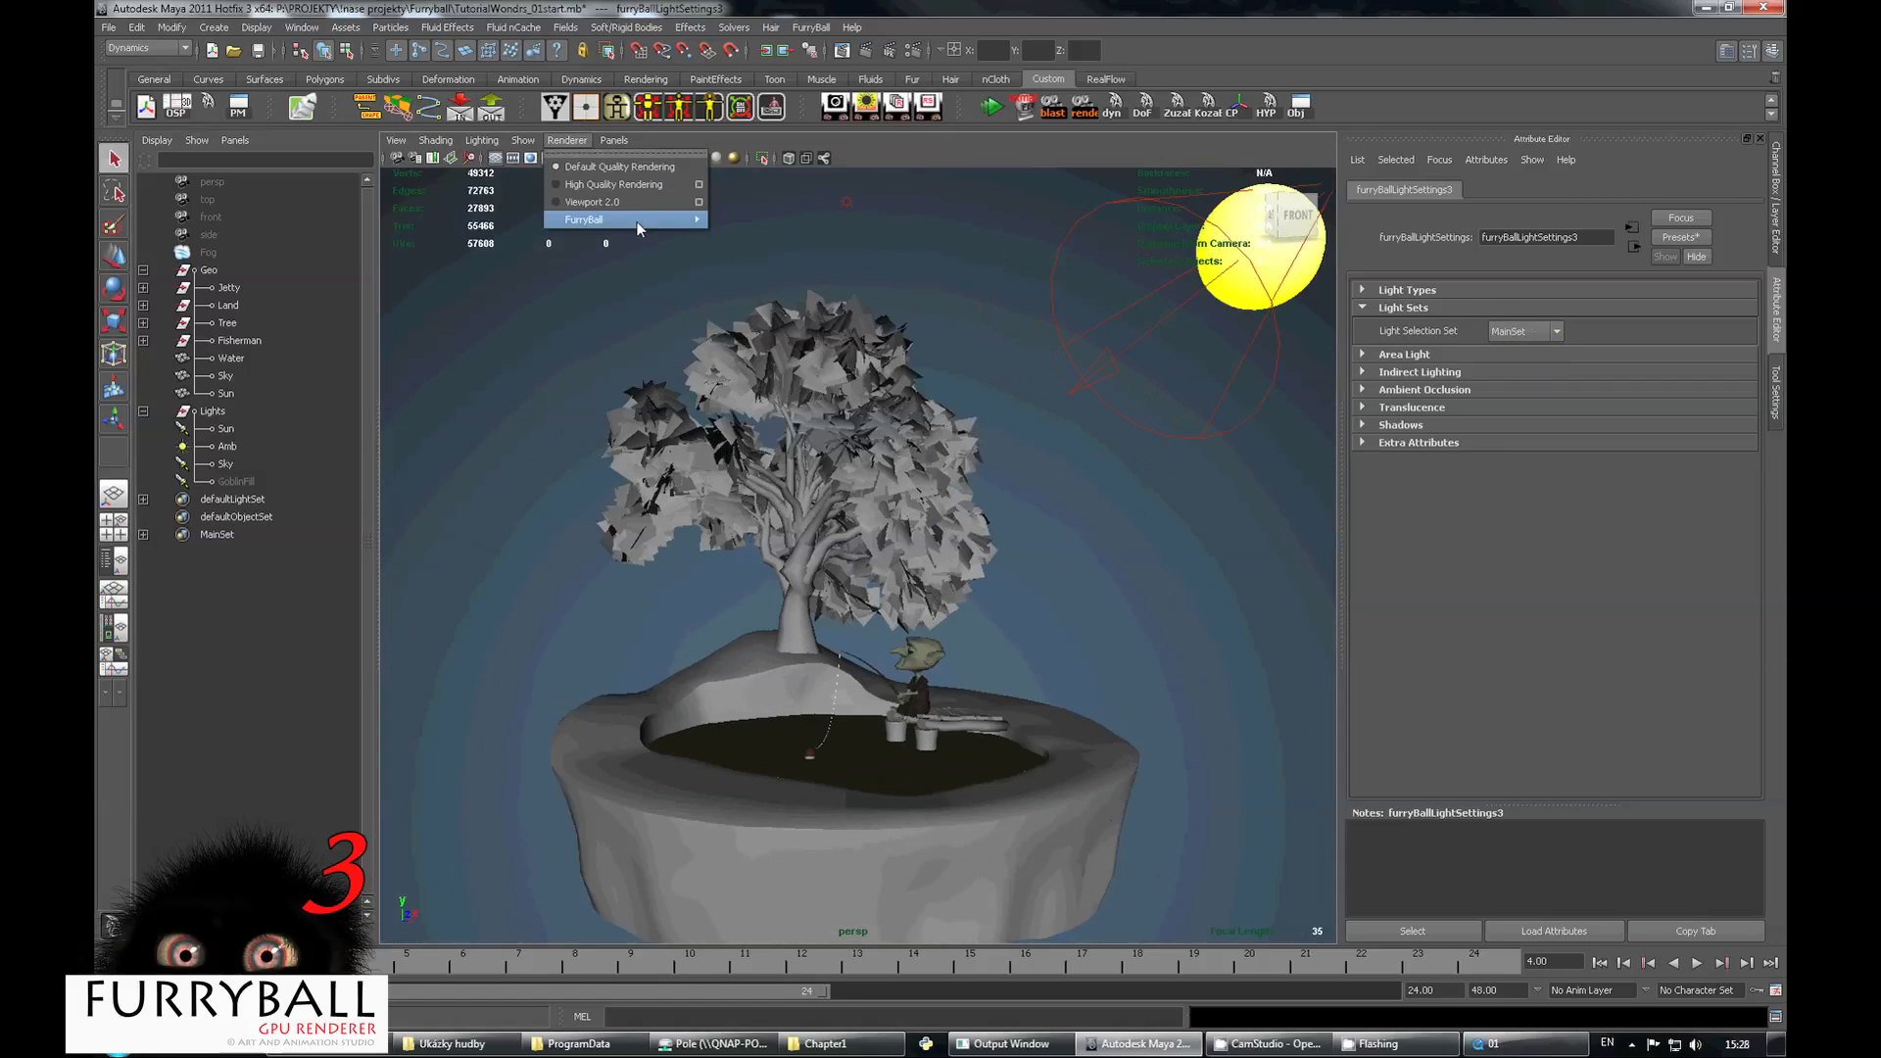
click(749, 226)
mouse_move(913, 553)
alt+mouse_down()
mouse_move(862, 590)
mouse_move(877, 526)
mouse_move(851, 551)
mouse_move(990, 584)
mouse_move(890, 520)
mouse_move(745, 323)
alt+mouse_up()
click(566, 140)
click(585, 156)
Show the hidden GoblinFill light beside the fisherman.
mouse_move(774, 548)
alt+mouse_down()
mouse_move(839, 596)
mouse_move(832, 571)
mouse_move(774, 564)
mouse_move(931, 579)
alt+mouse_up()
click(235, 481)
key(shift+h)
alt+right_drag(931, 579, 980, 558)
alt+drag(911, 529, 780, 474)
Look through the GoblinFill light to check its aim and return to the perspective camera.
click(614, 141)
click(665, 210)
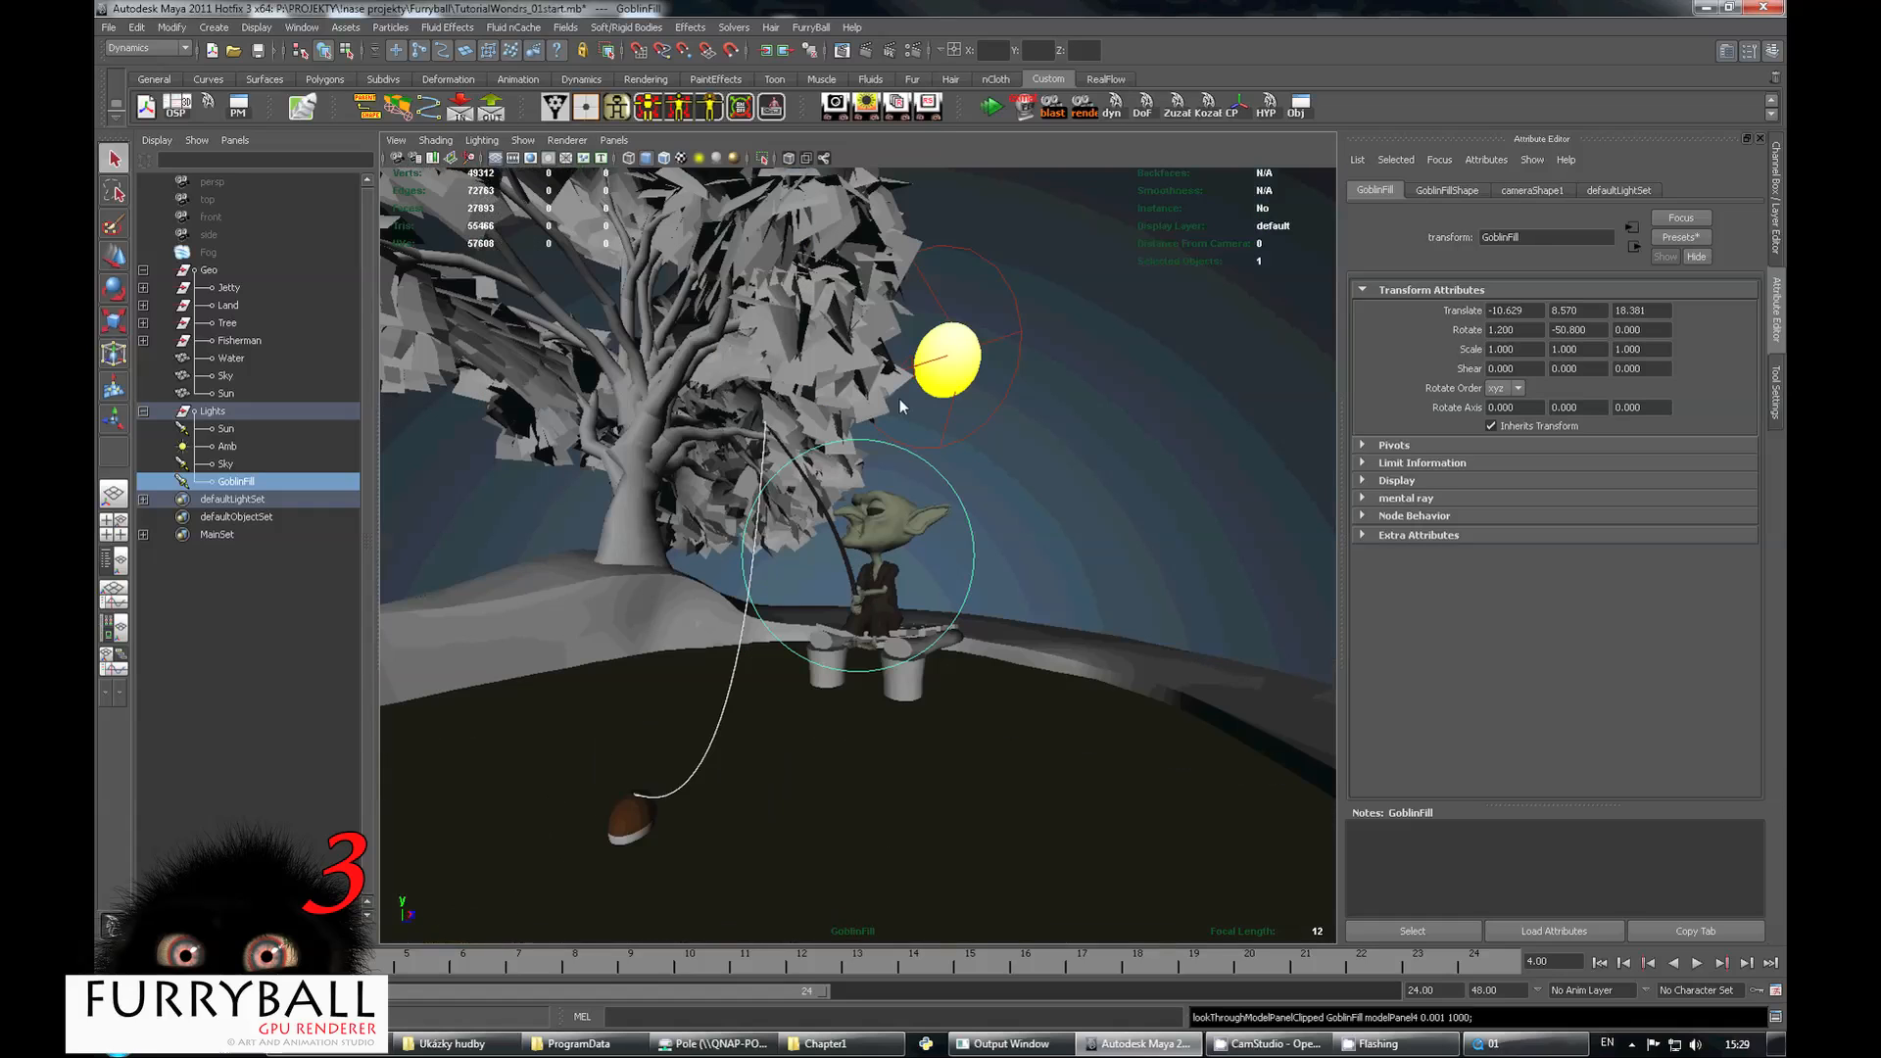
click(620, 140)
click(813, 162)
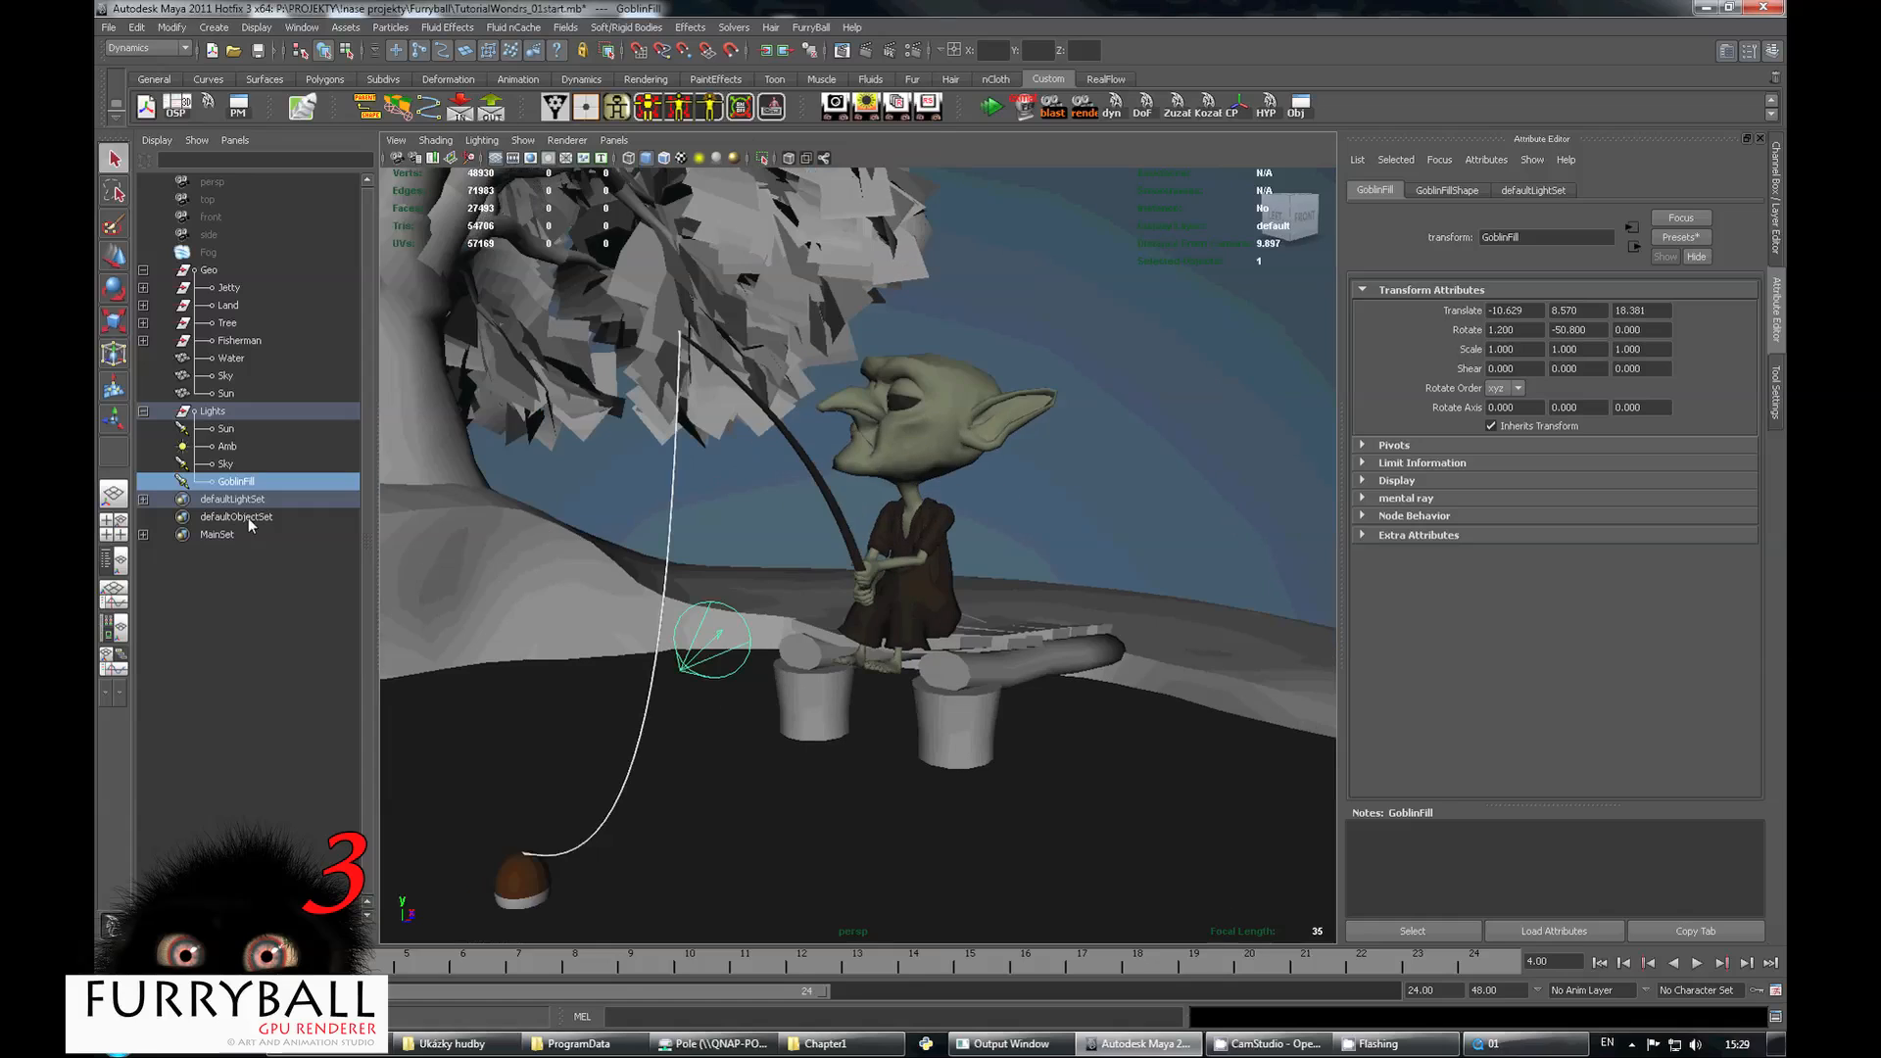
Examine GoblinFill's effect on the fisherman and surroundings in the FurryBall renderer, and return to default quality rendering.
click(567, 140)
click(652, 221)
alt+drag(991, 473, 642, 639)
alt+drag(1164, 480, 843, 490)
click(567, 140)
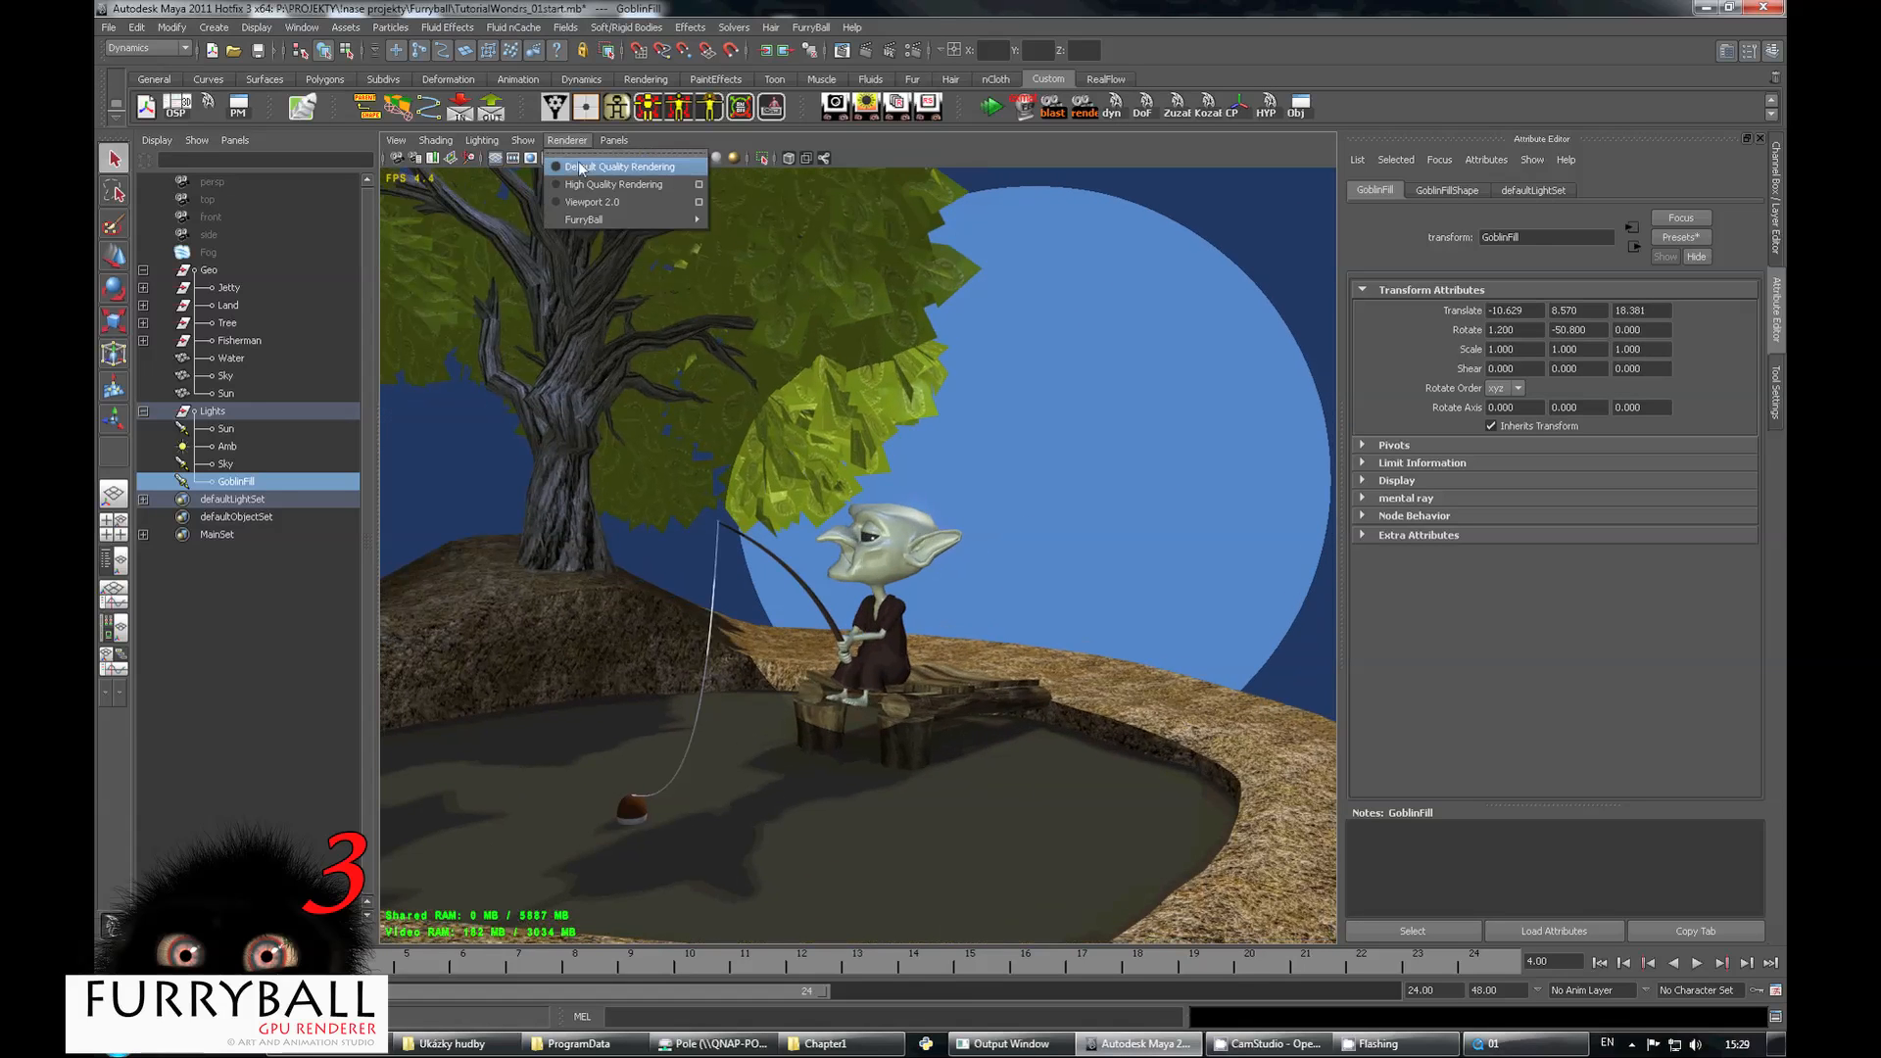
click(598, 159)
Create a set named FishermanSet from the Fisherman group.
click(239, 341)
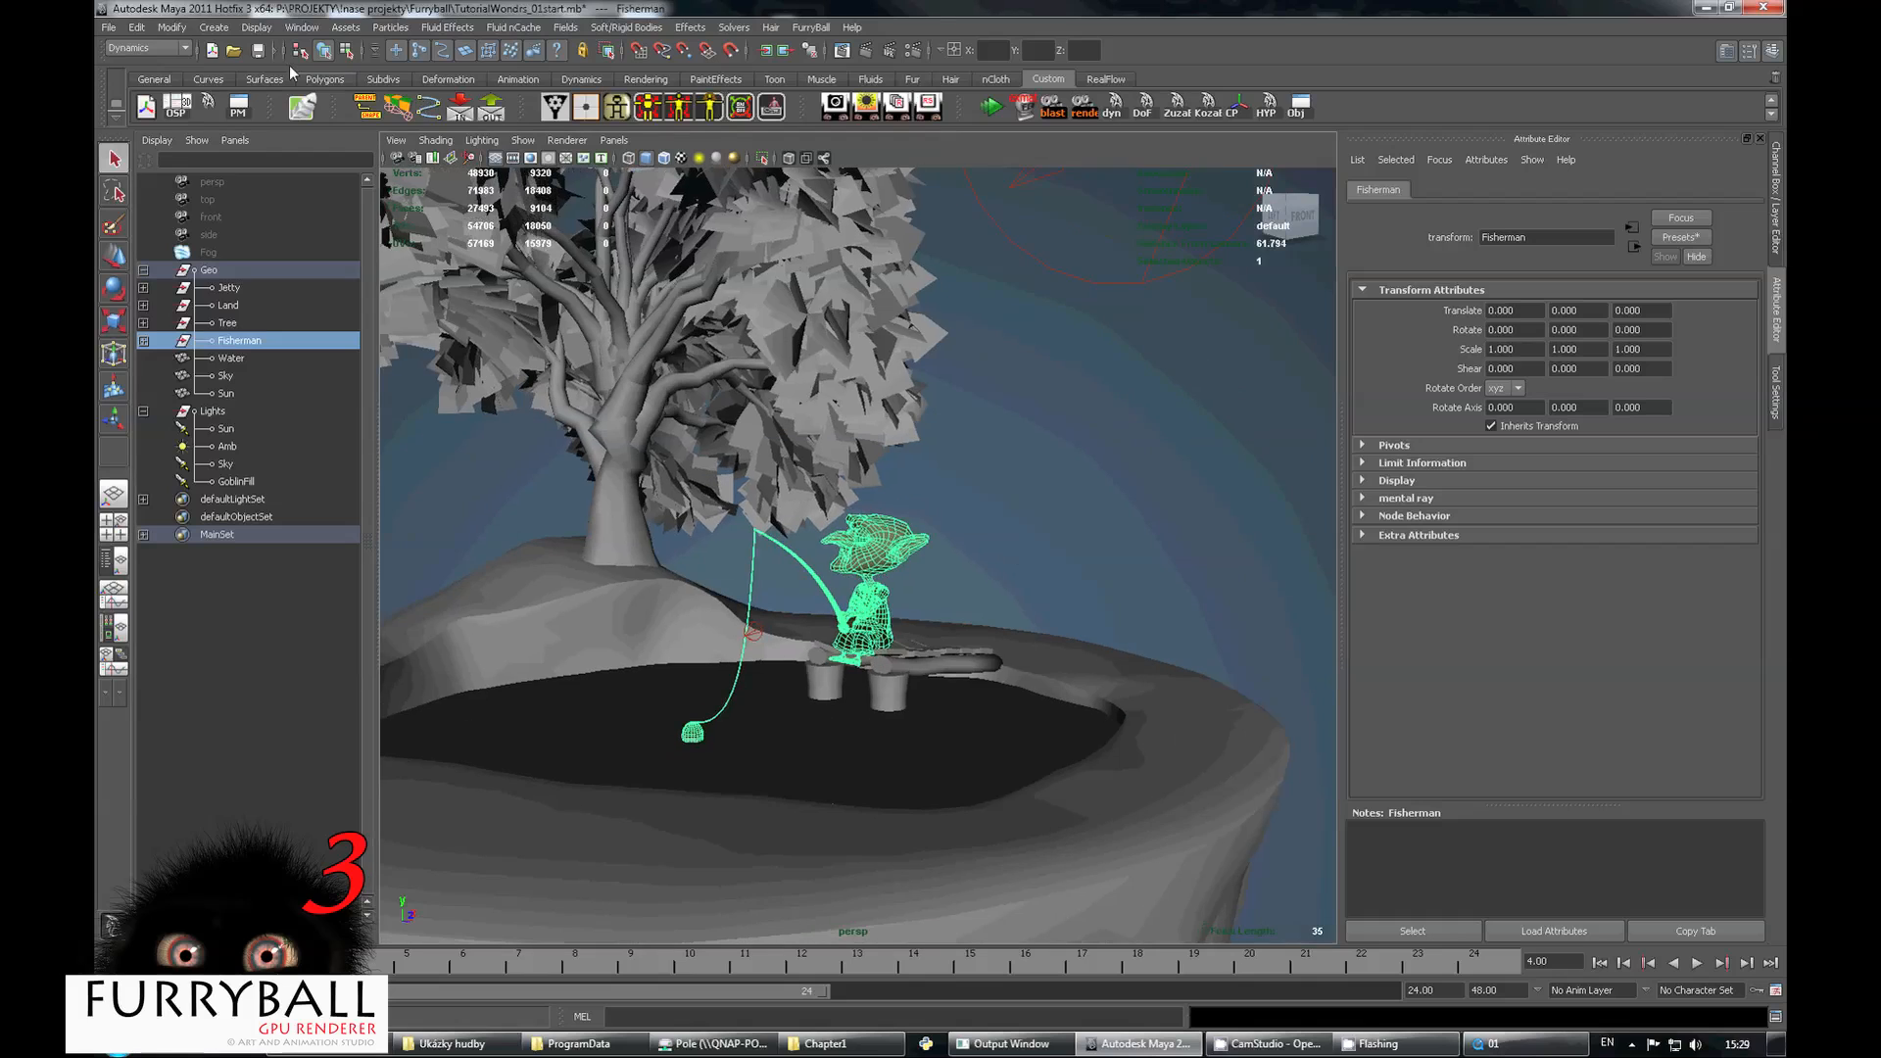
click(214, 28)
mouse_move(327, 385)
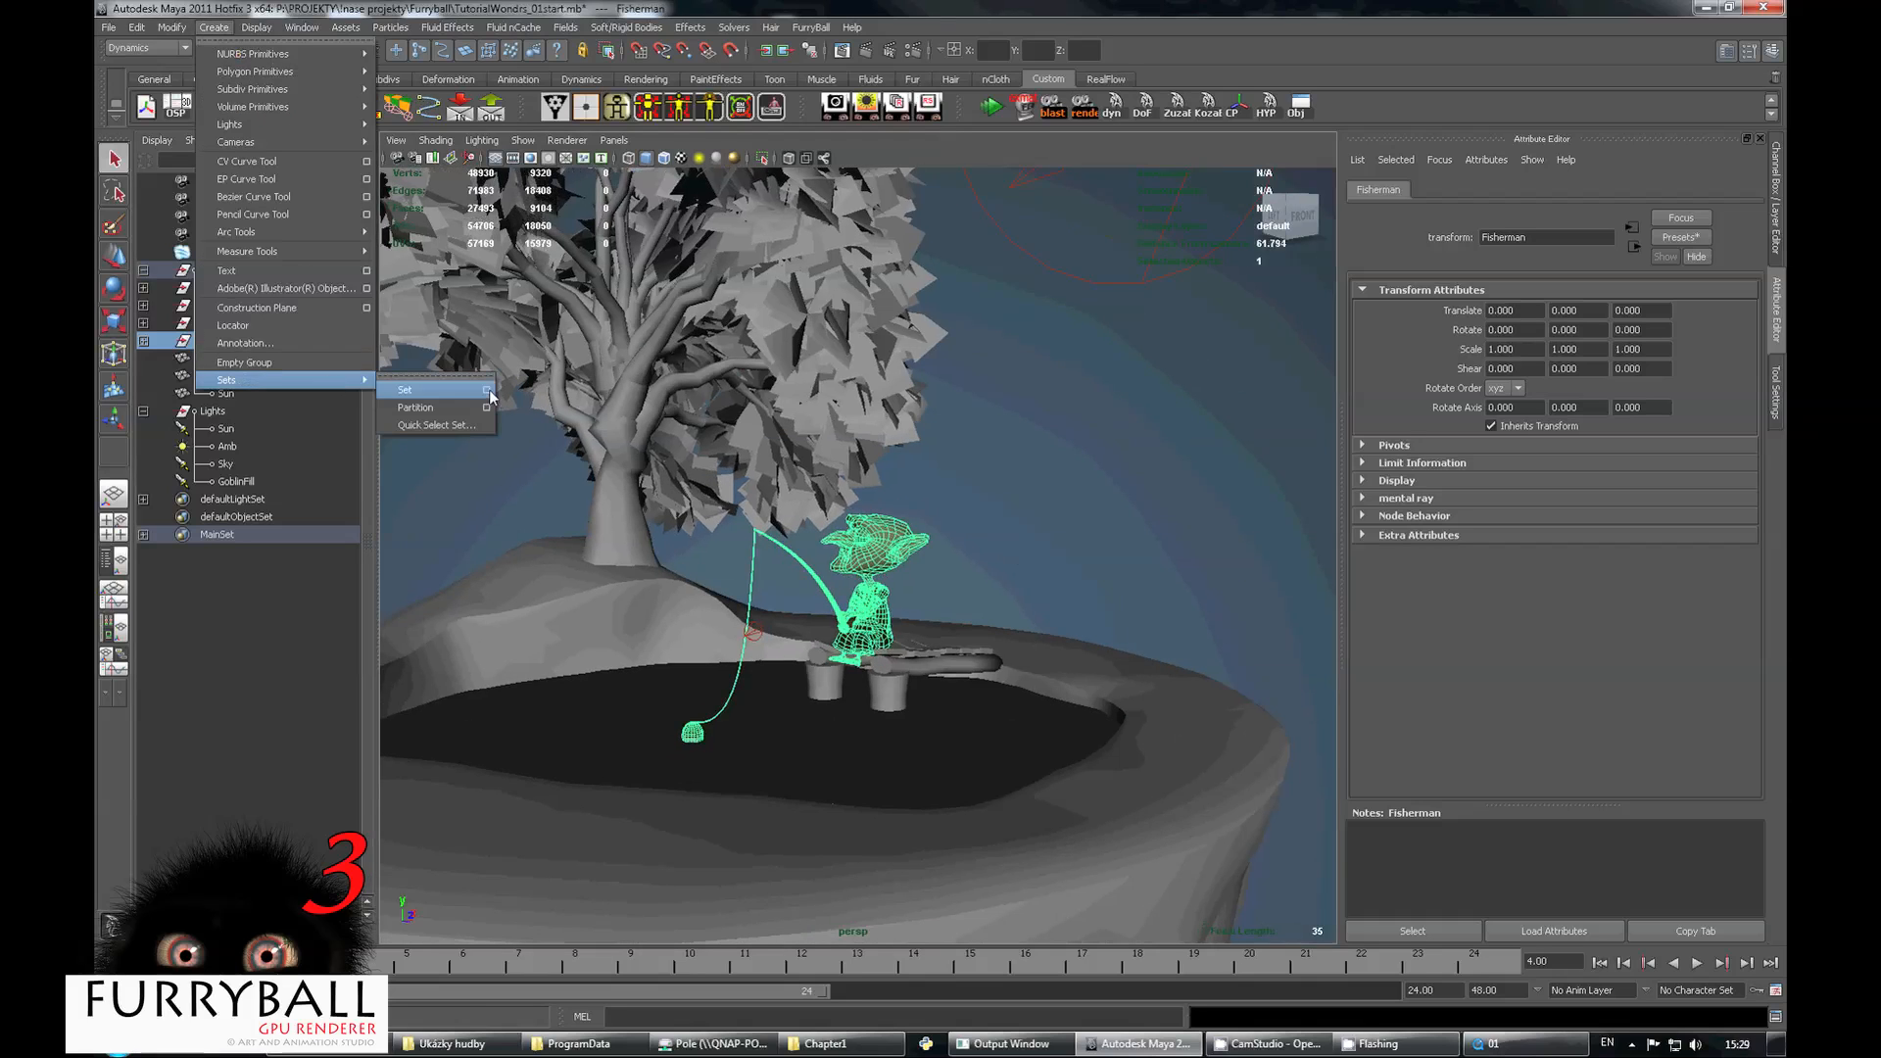
click(490, 385)
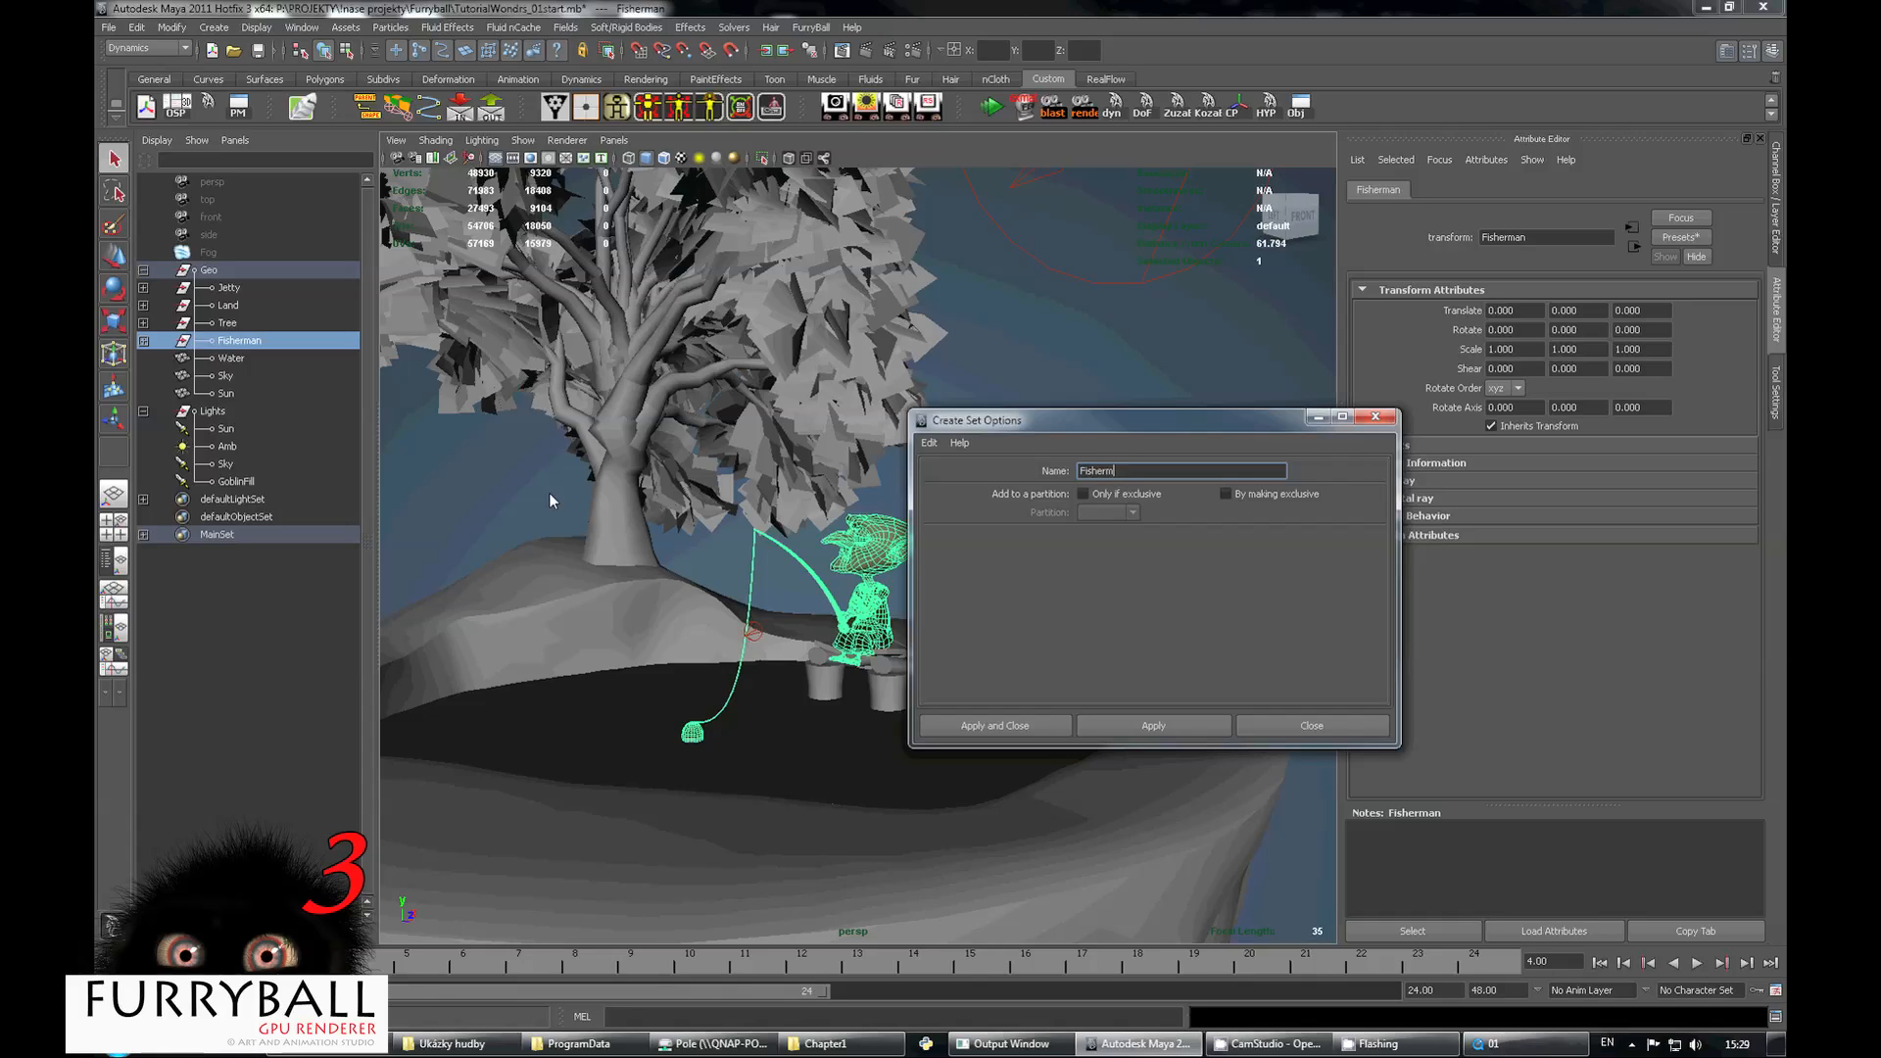
text(FishermanSet)
click(1153, 725)
click(1310, 725)
Add new FurryBall light attributes to the GoblinFill light and set its Light Selection Set to FishermanSet.
click(751, 632)
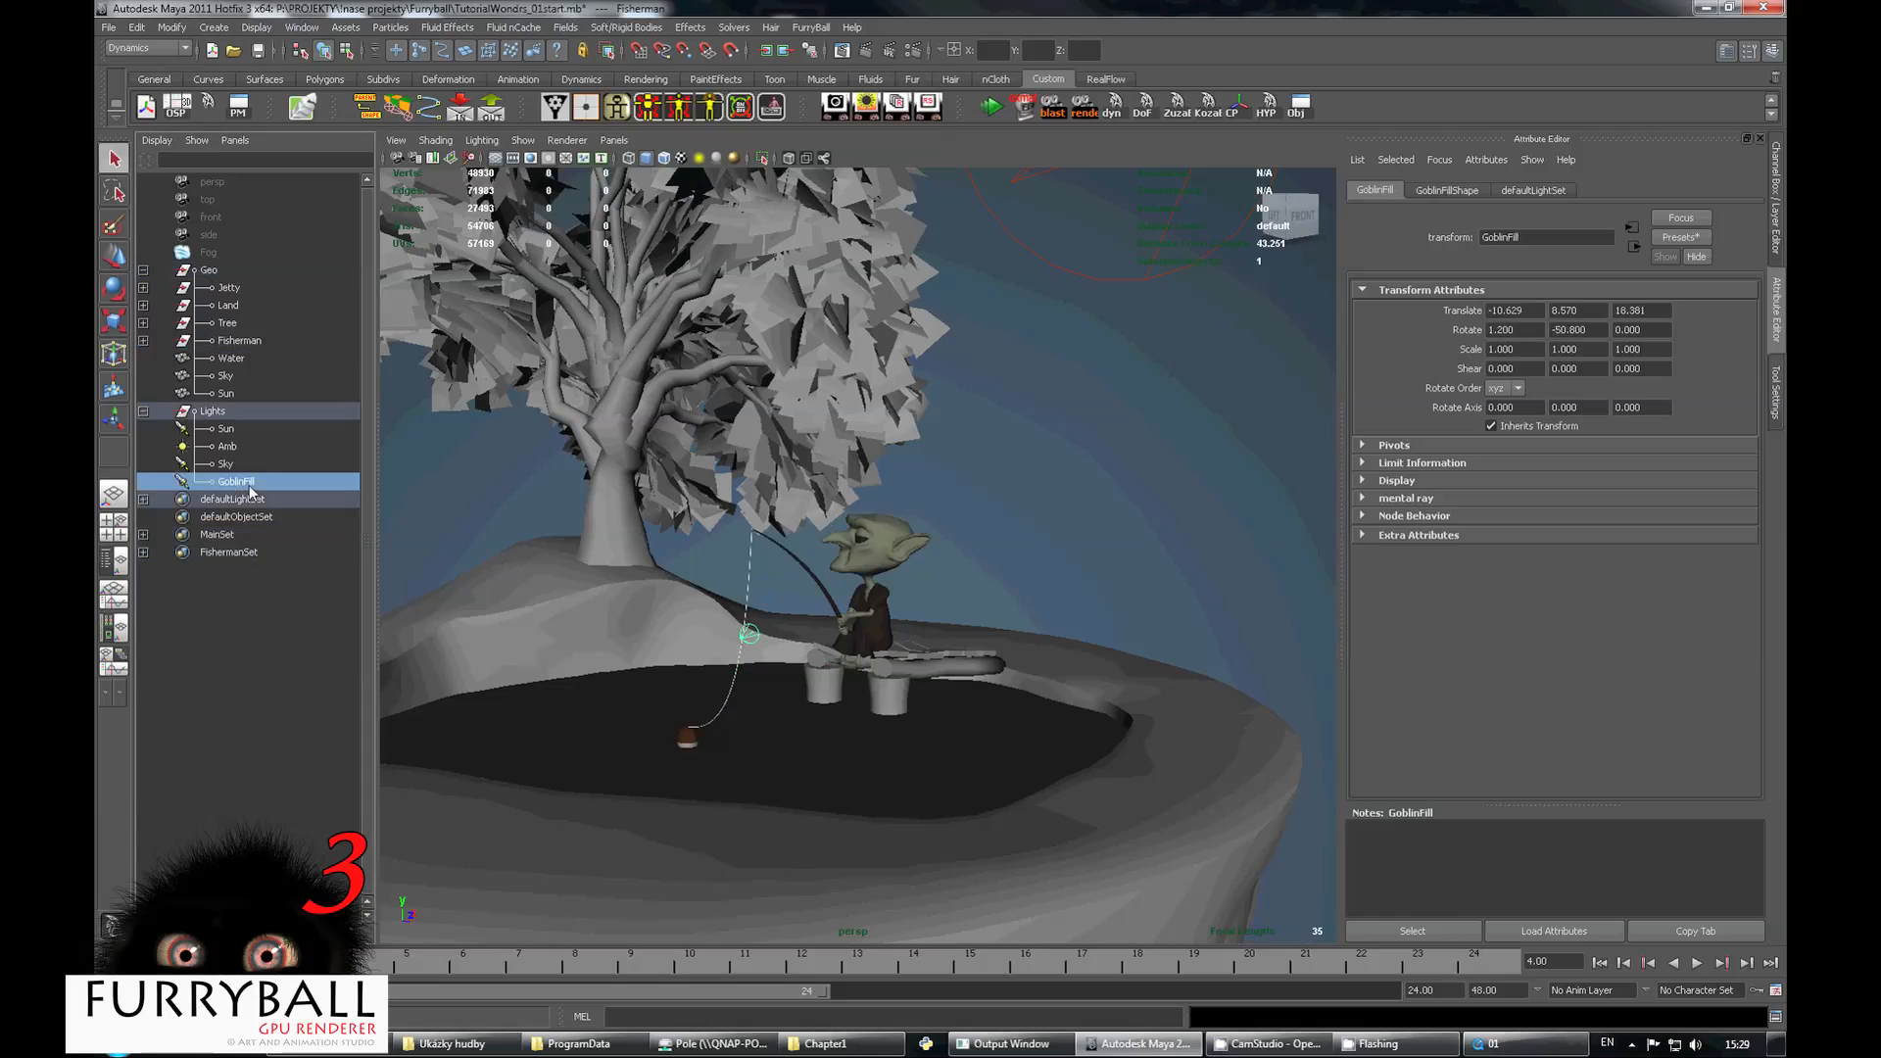
click(809, 27)
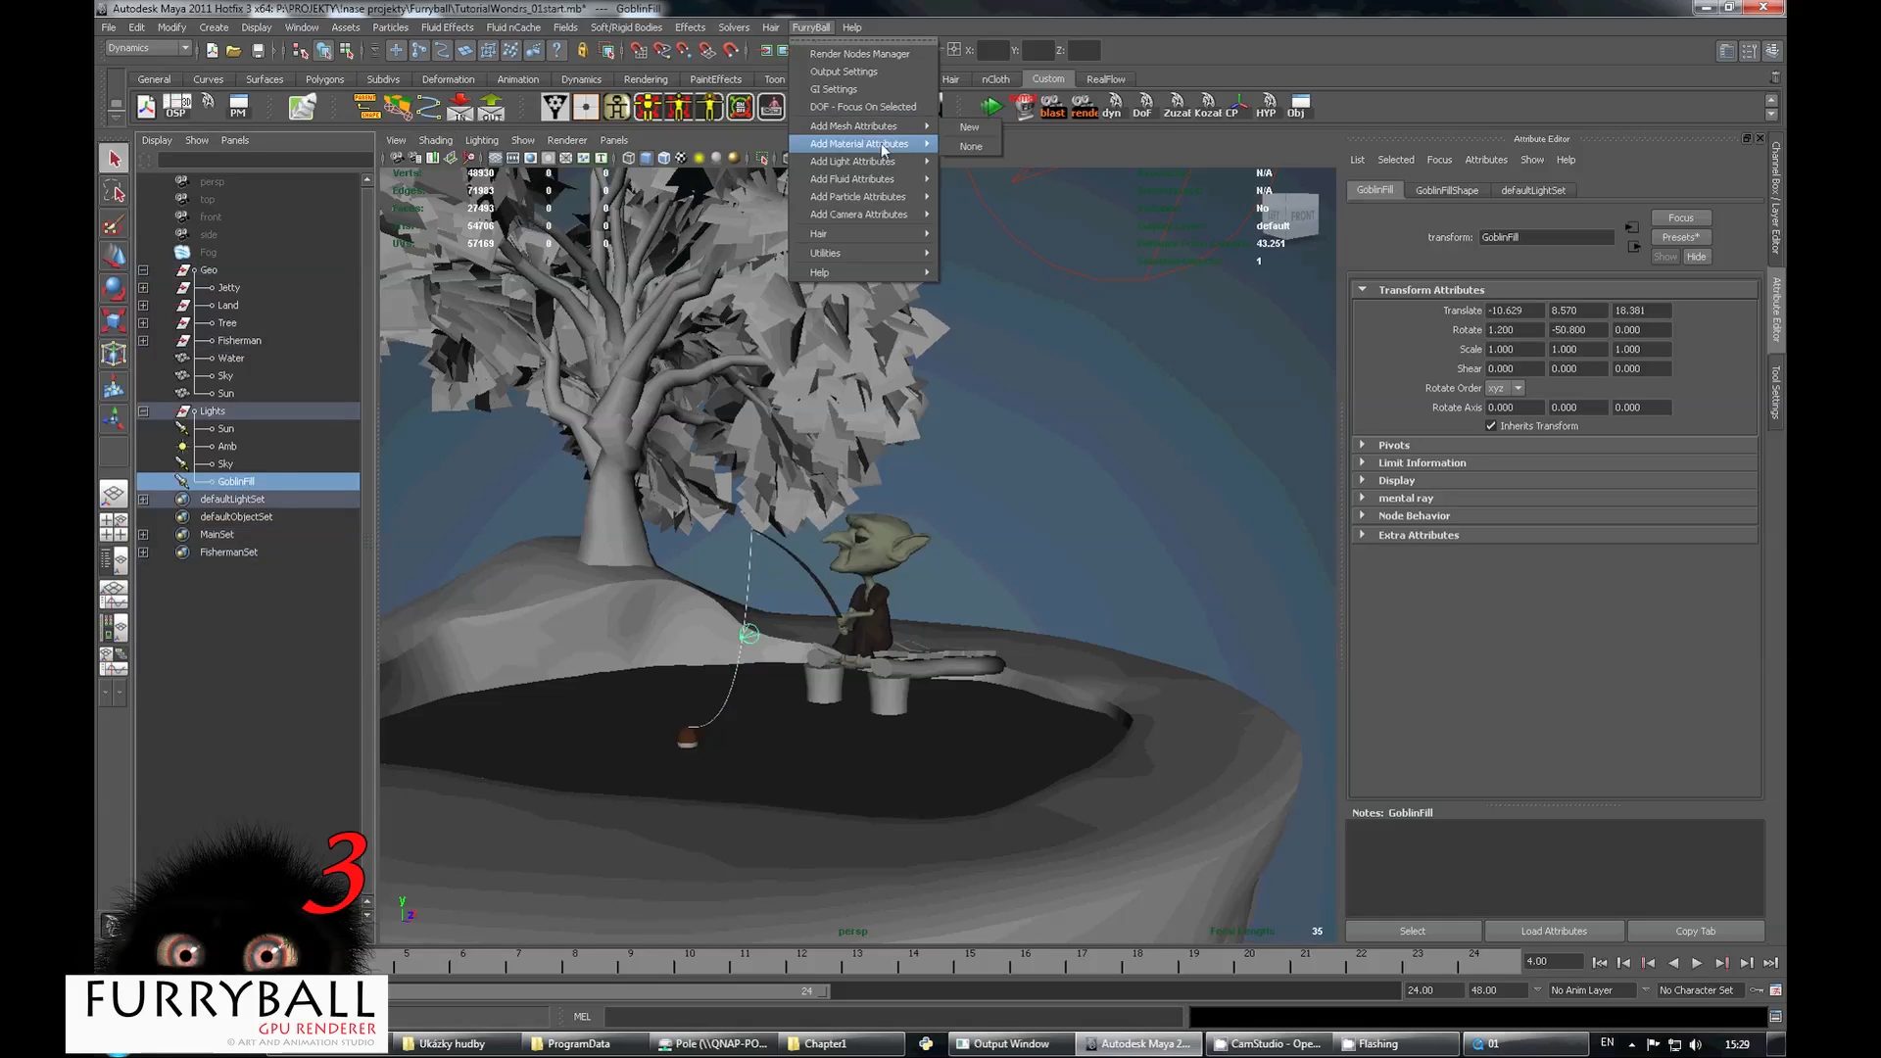
mouse_move(881, 161)
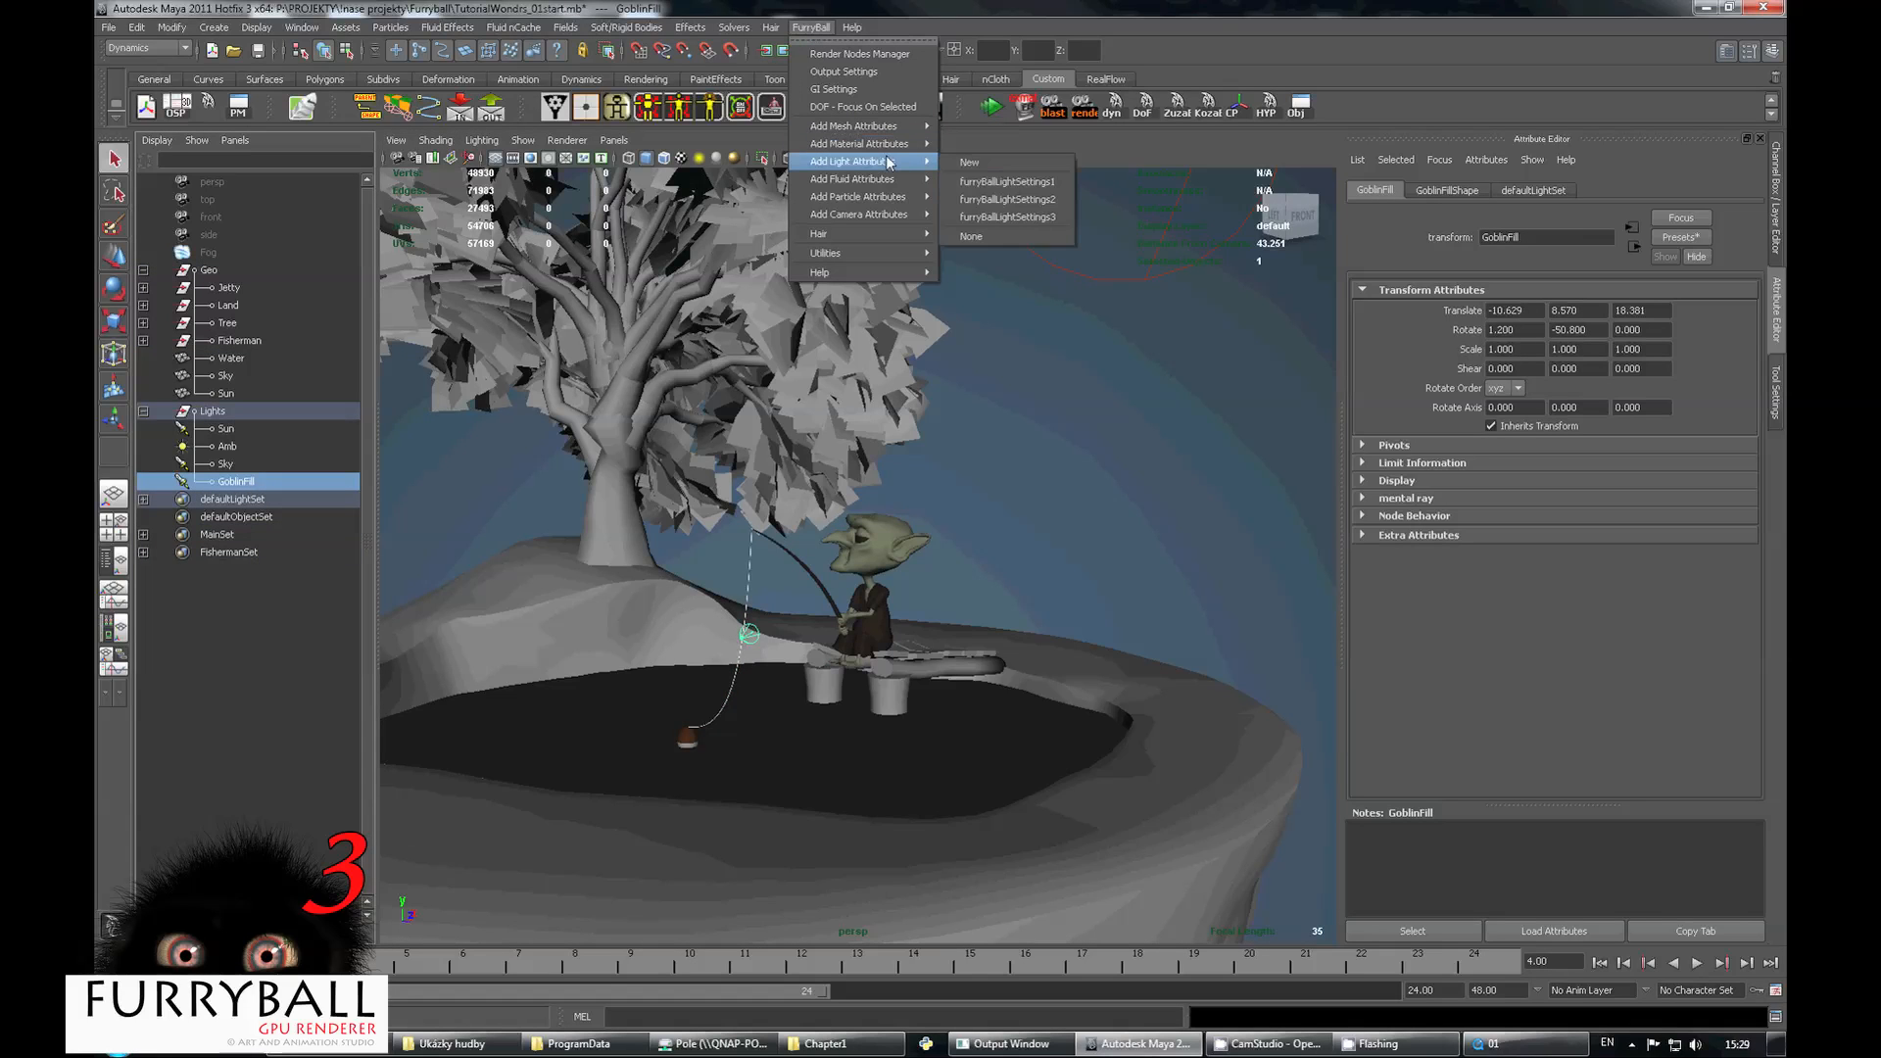
click(992, 162)
click(1528, 332)
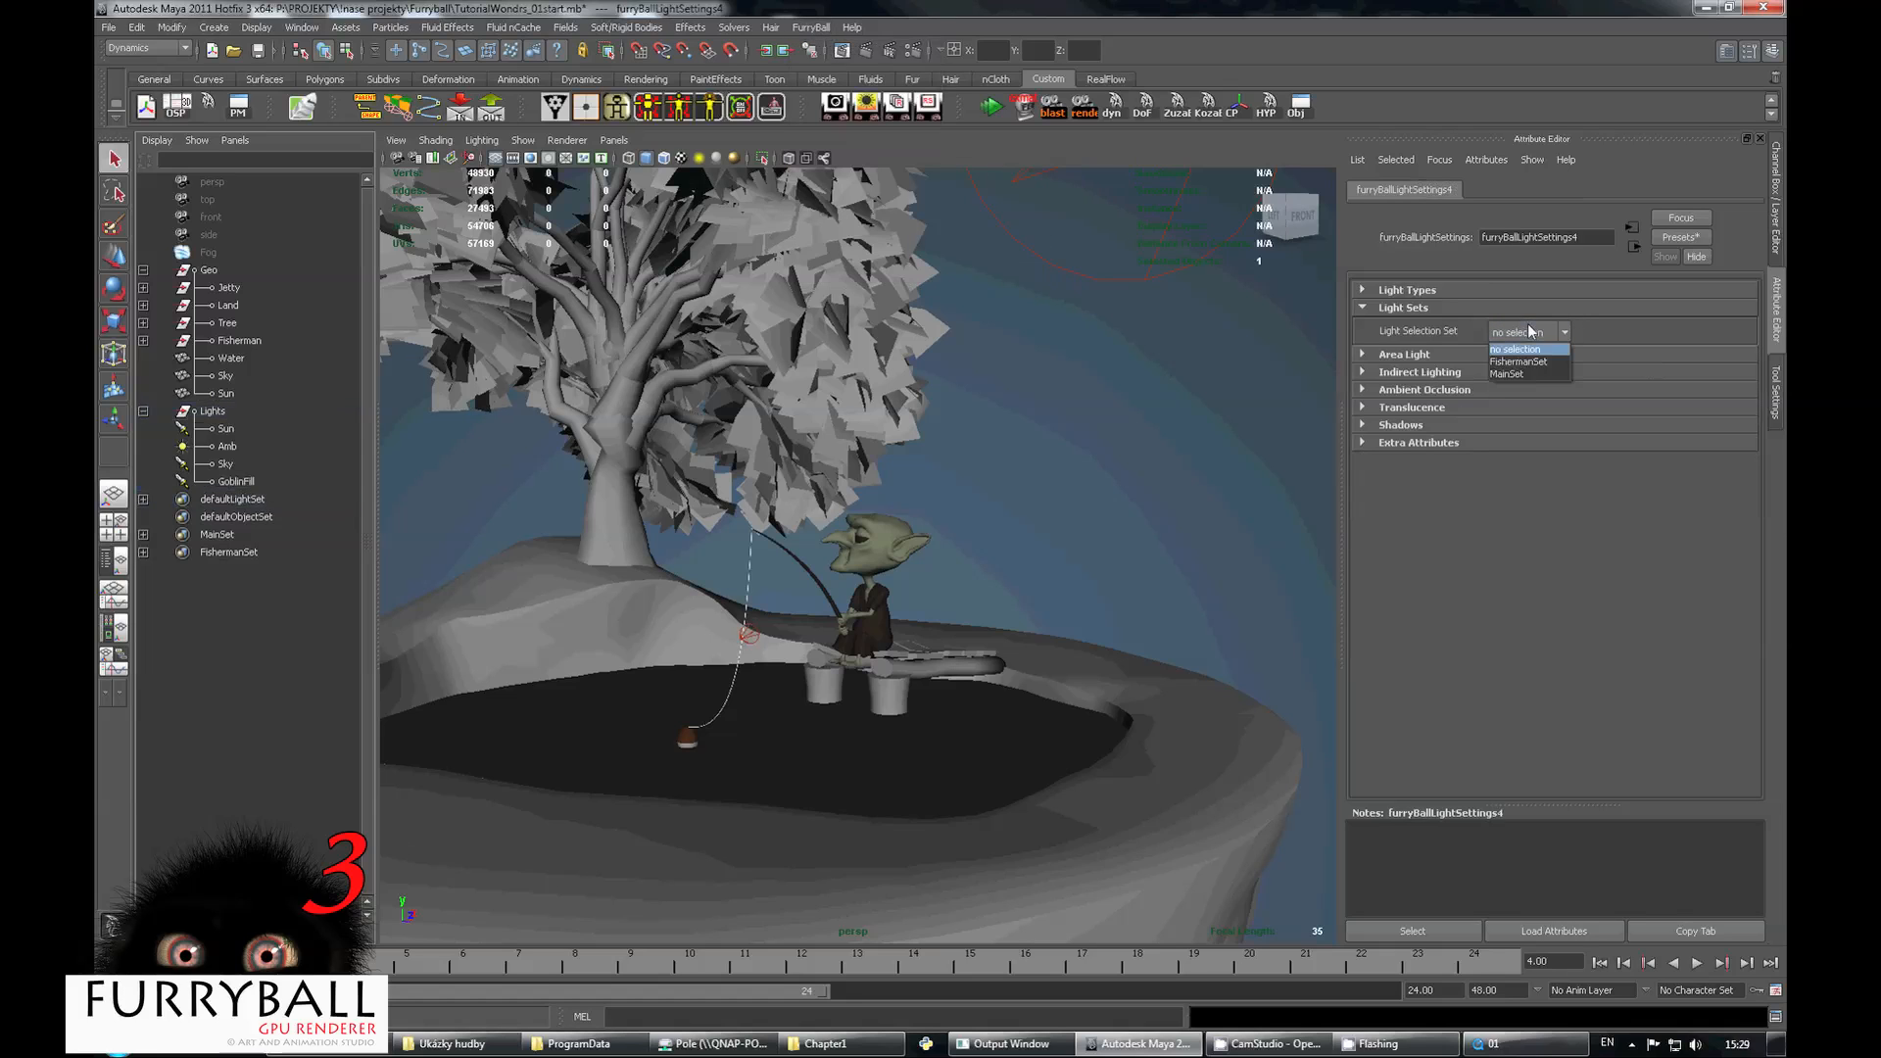
click(1526, 363)
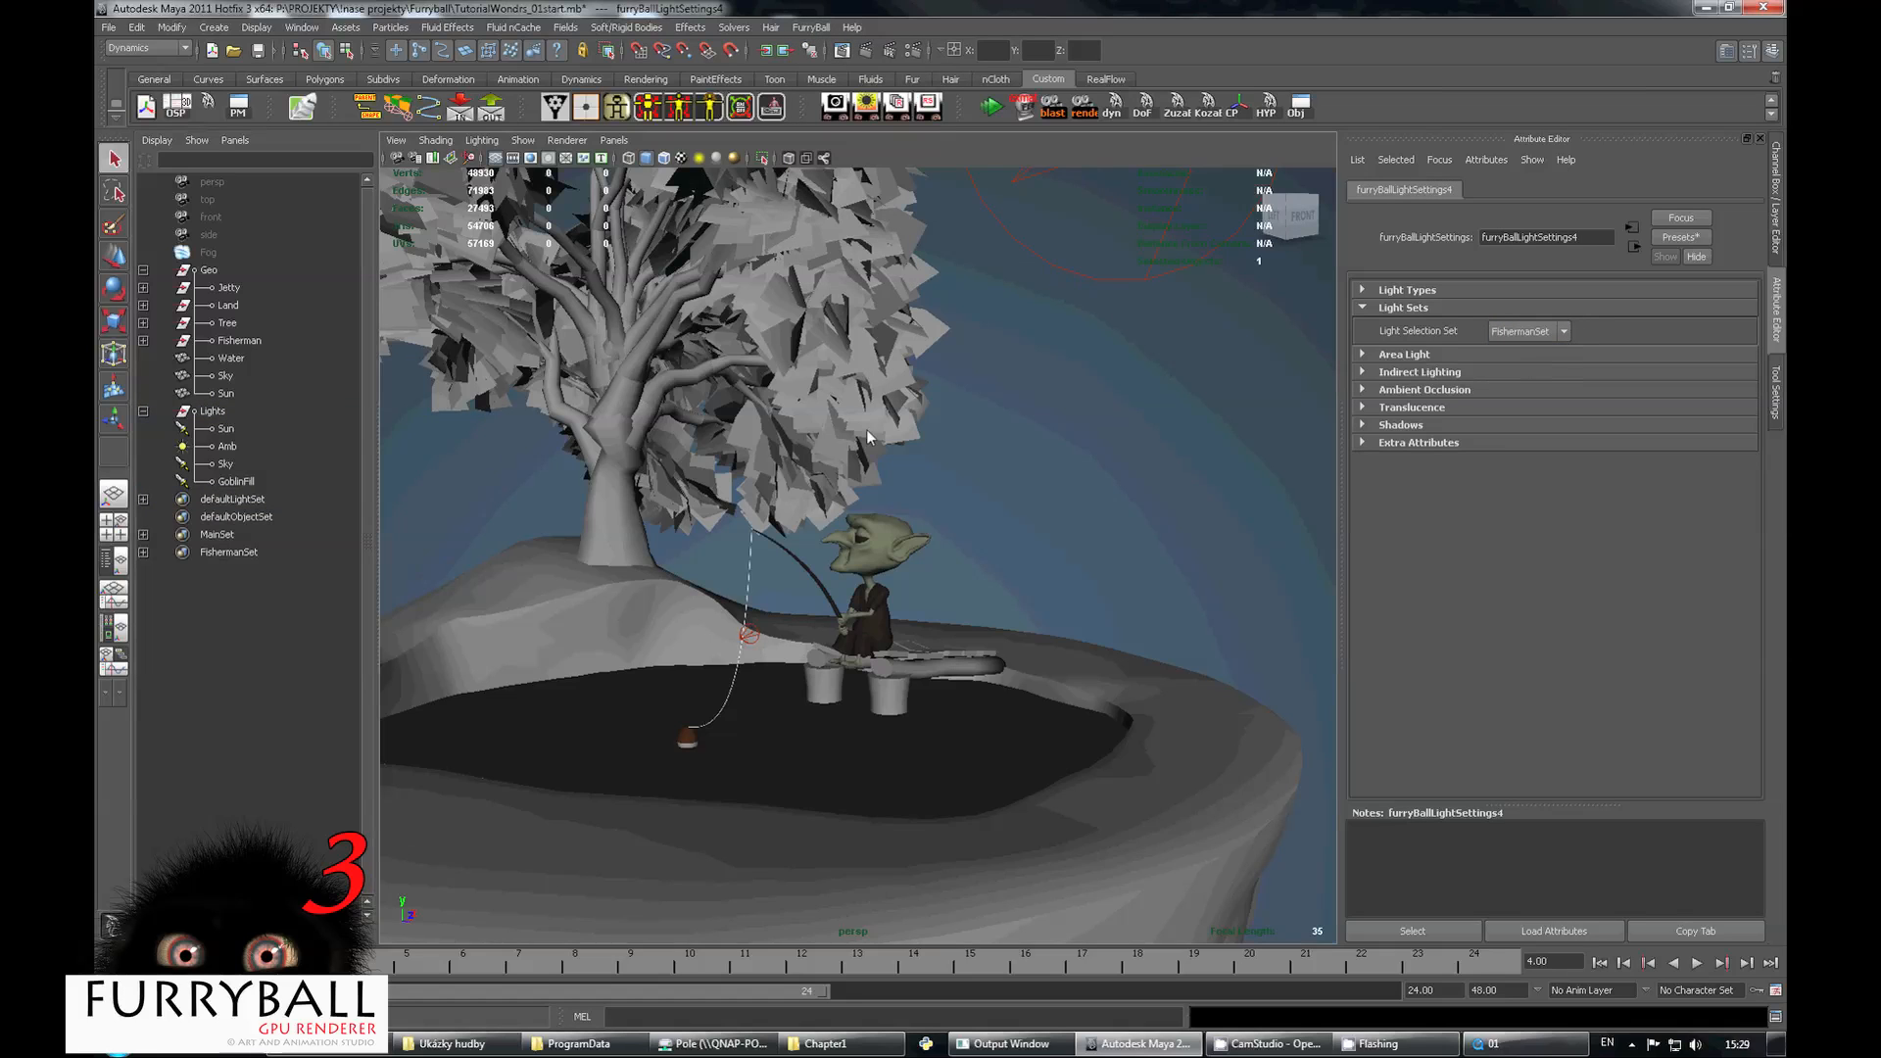
Render the viewport with FurryBall and examine how the restricted GoblinFill light affects the fisherman and his surroundings.
alt+drag(607, 284, 656, 266)
click(555, 142)
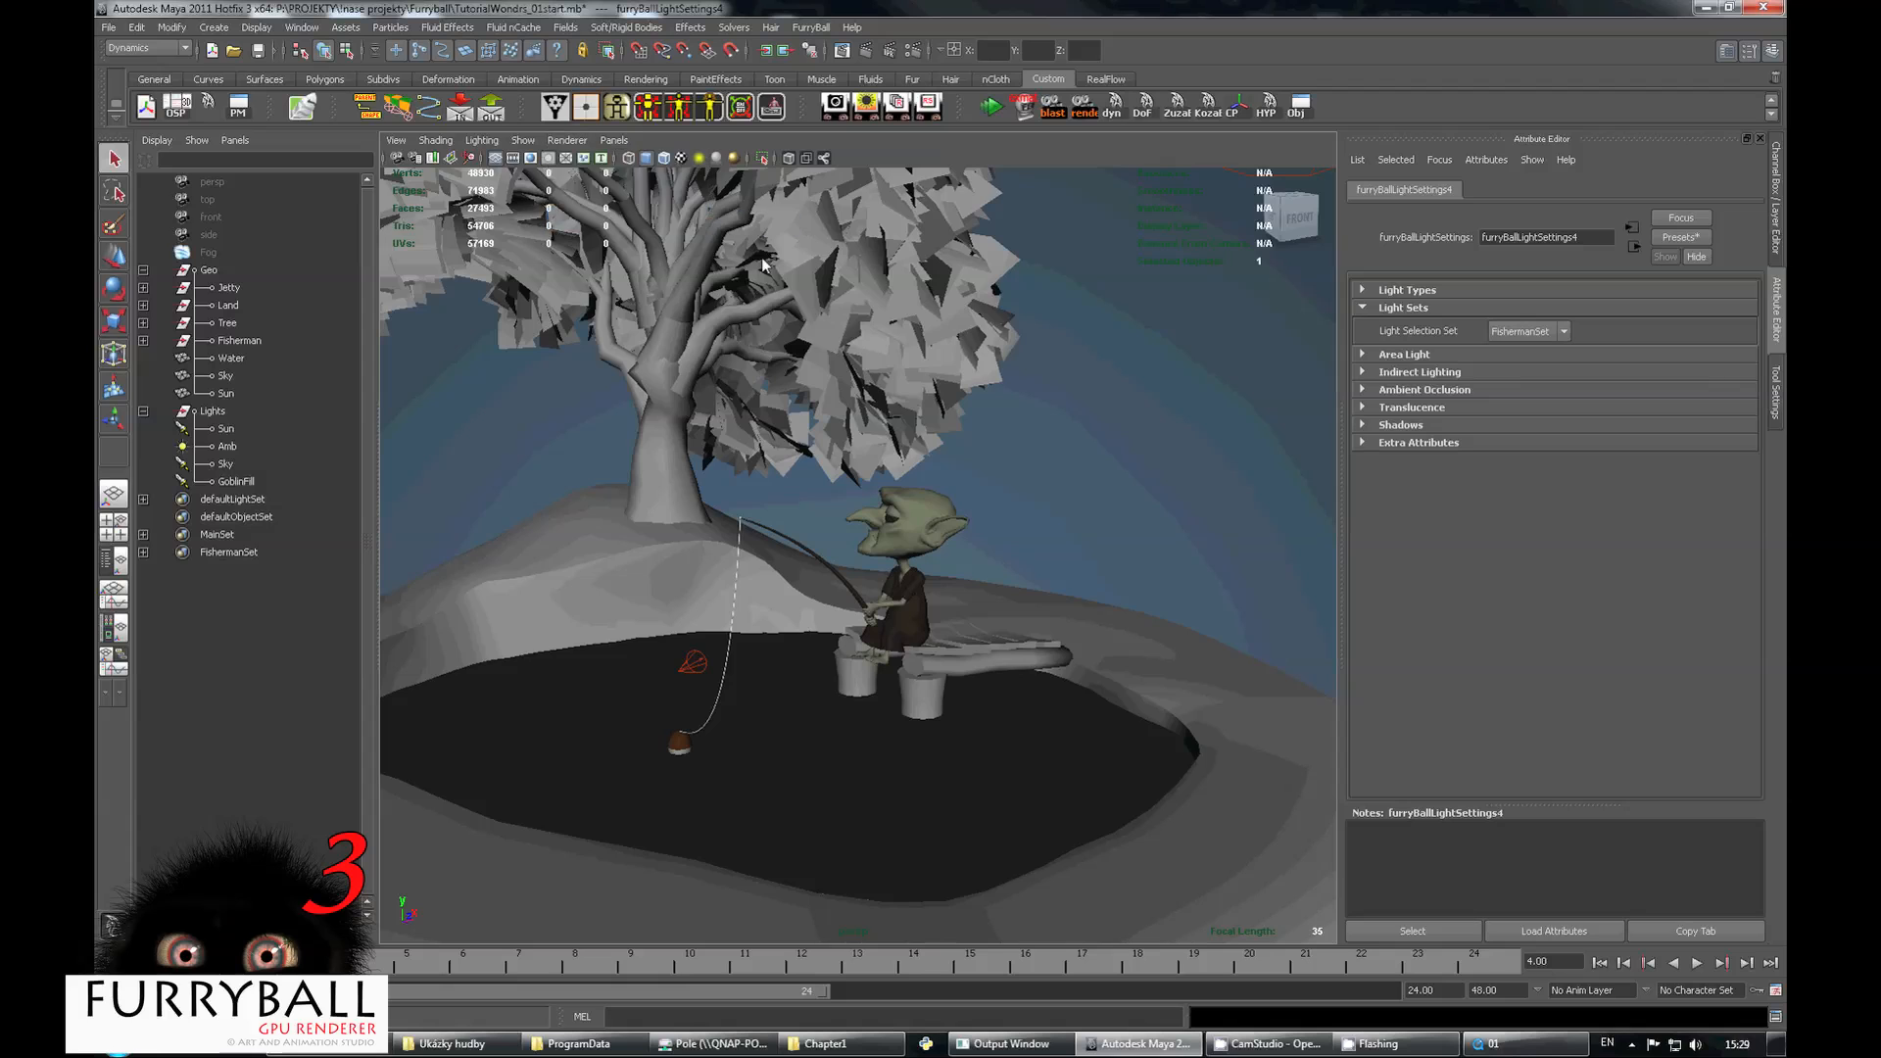
click(636, 223)
alt+drag(1035, 510, 840, 509)
alt+middle_drag(1146, 551, 987, 556)
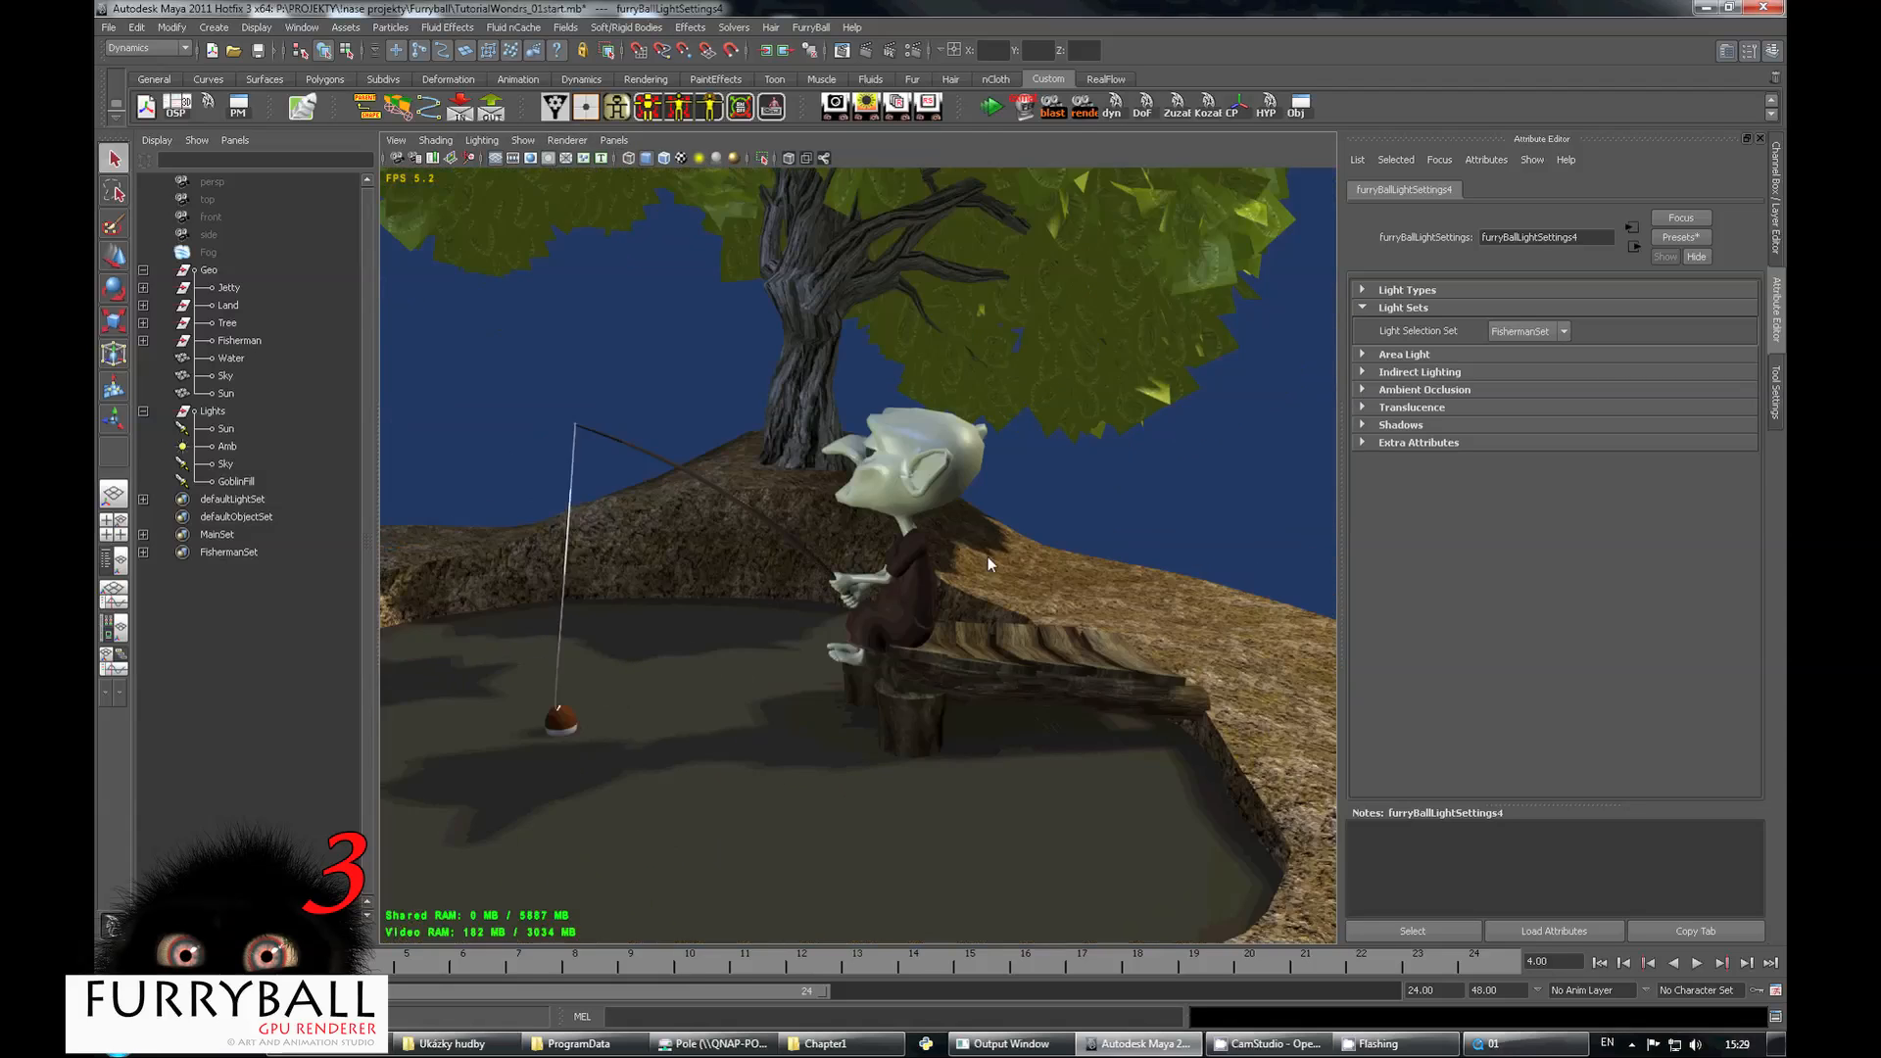
alt+right_drag(987, 556, 1107, 564)
alt+drag(881, 548, 979, 529)
Enable depth map shadows on the GoblinFill light and set their Filter Size to 20.
click(210, 481)
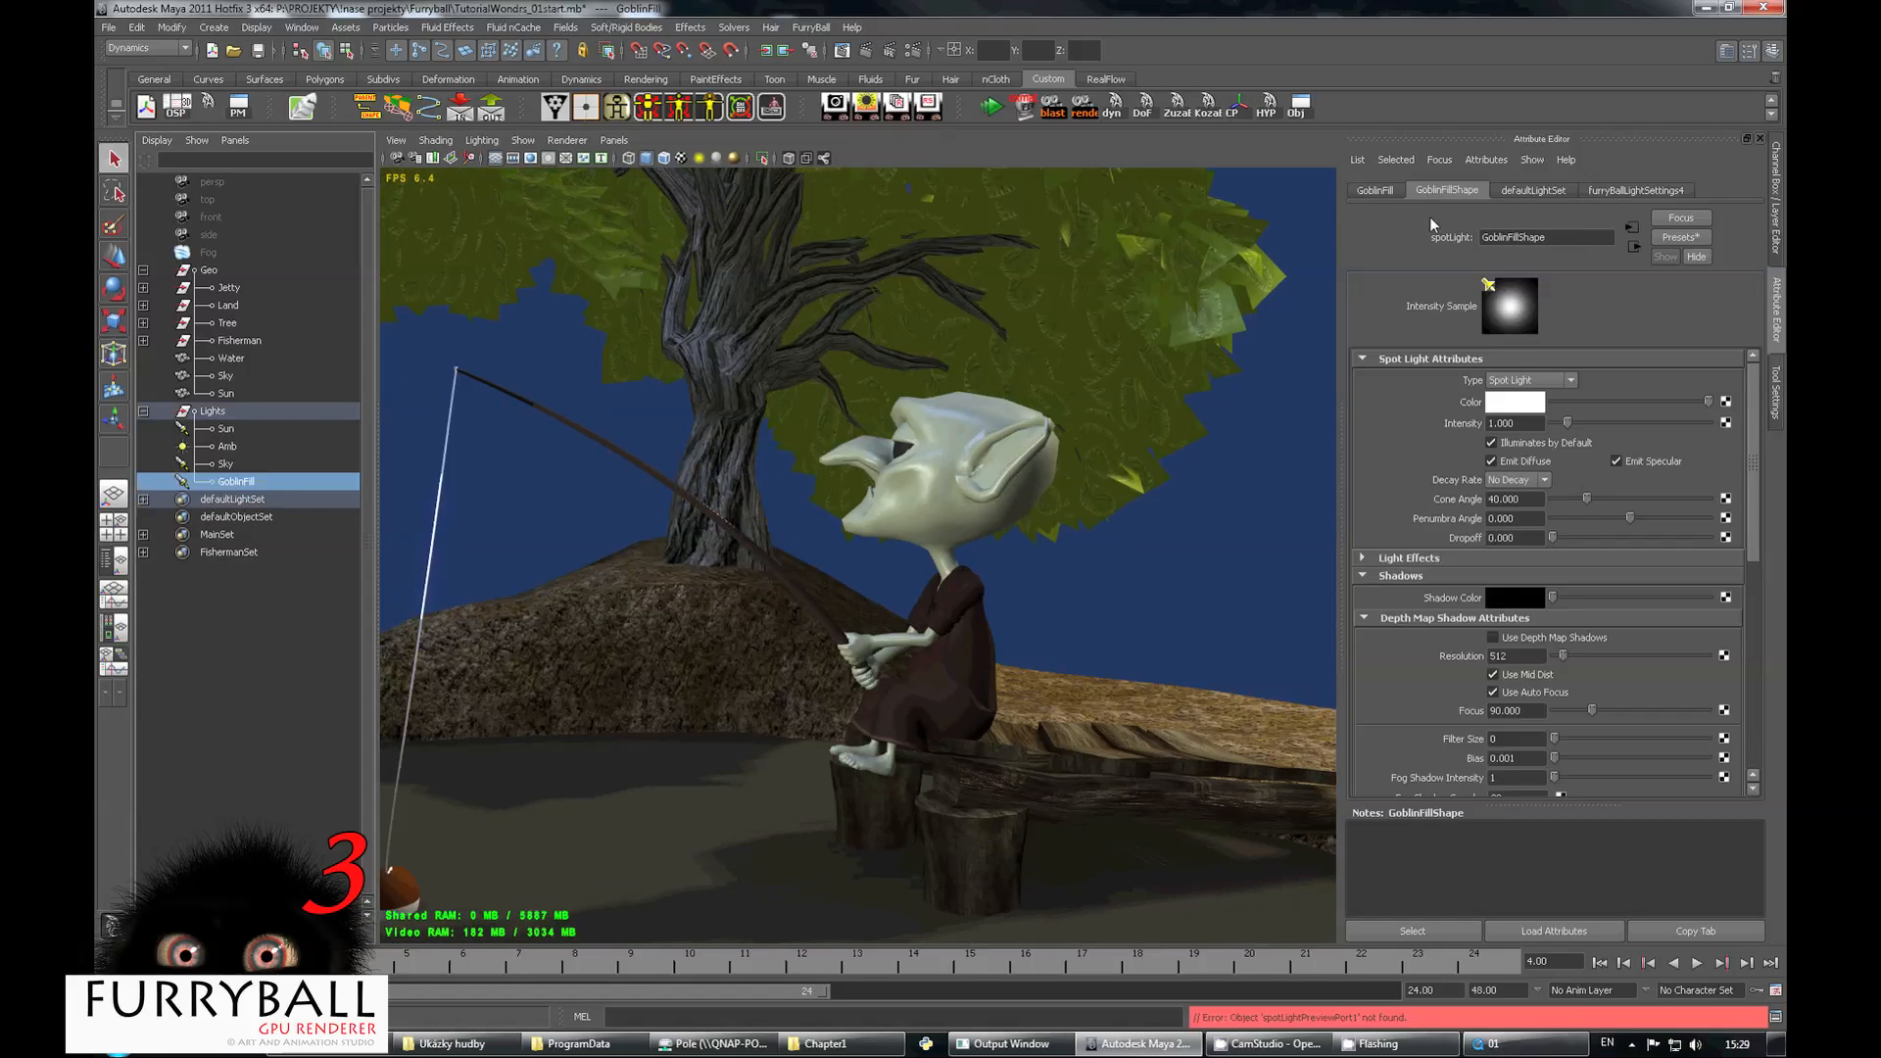
click(1519, 639)
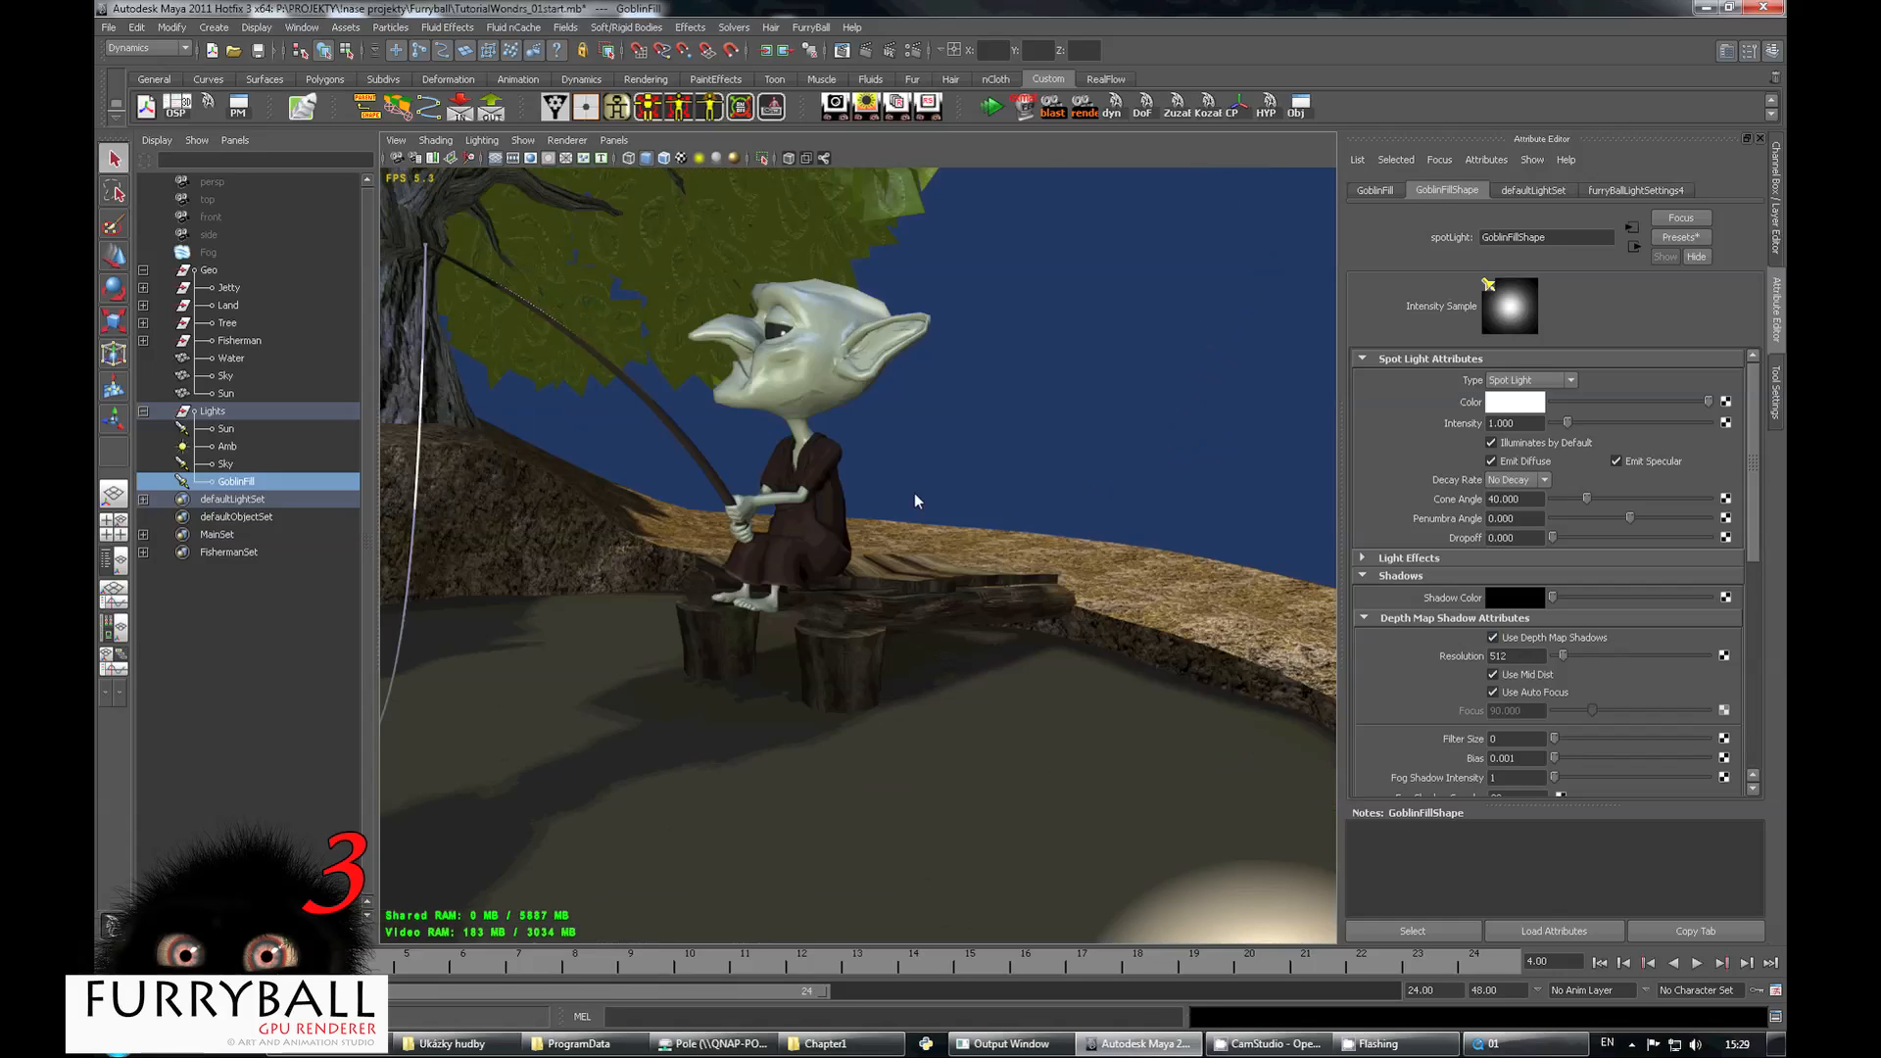
click(1493, 739)
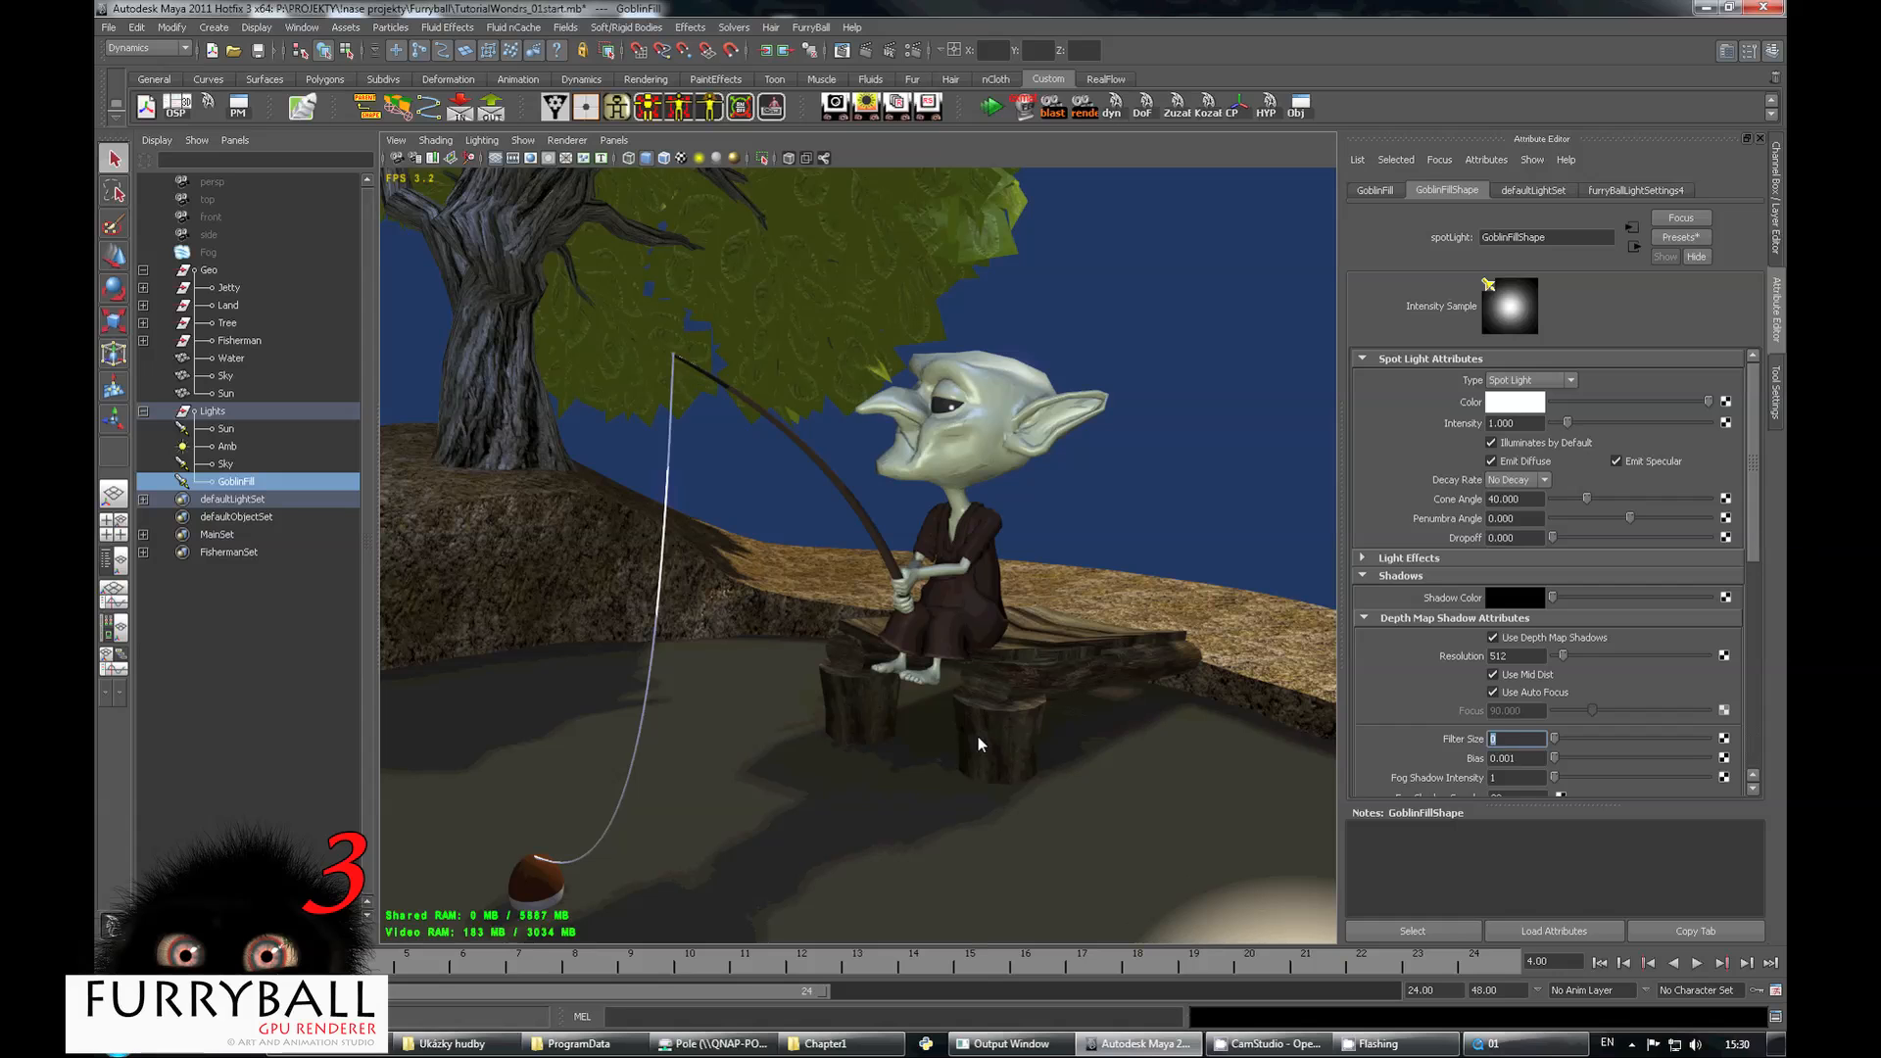
key(Return)
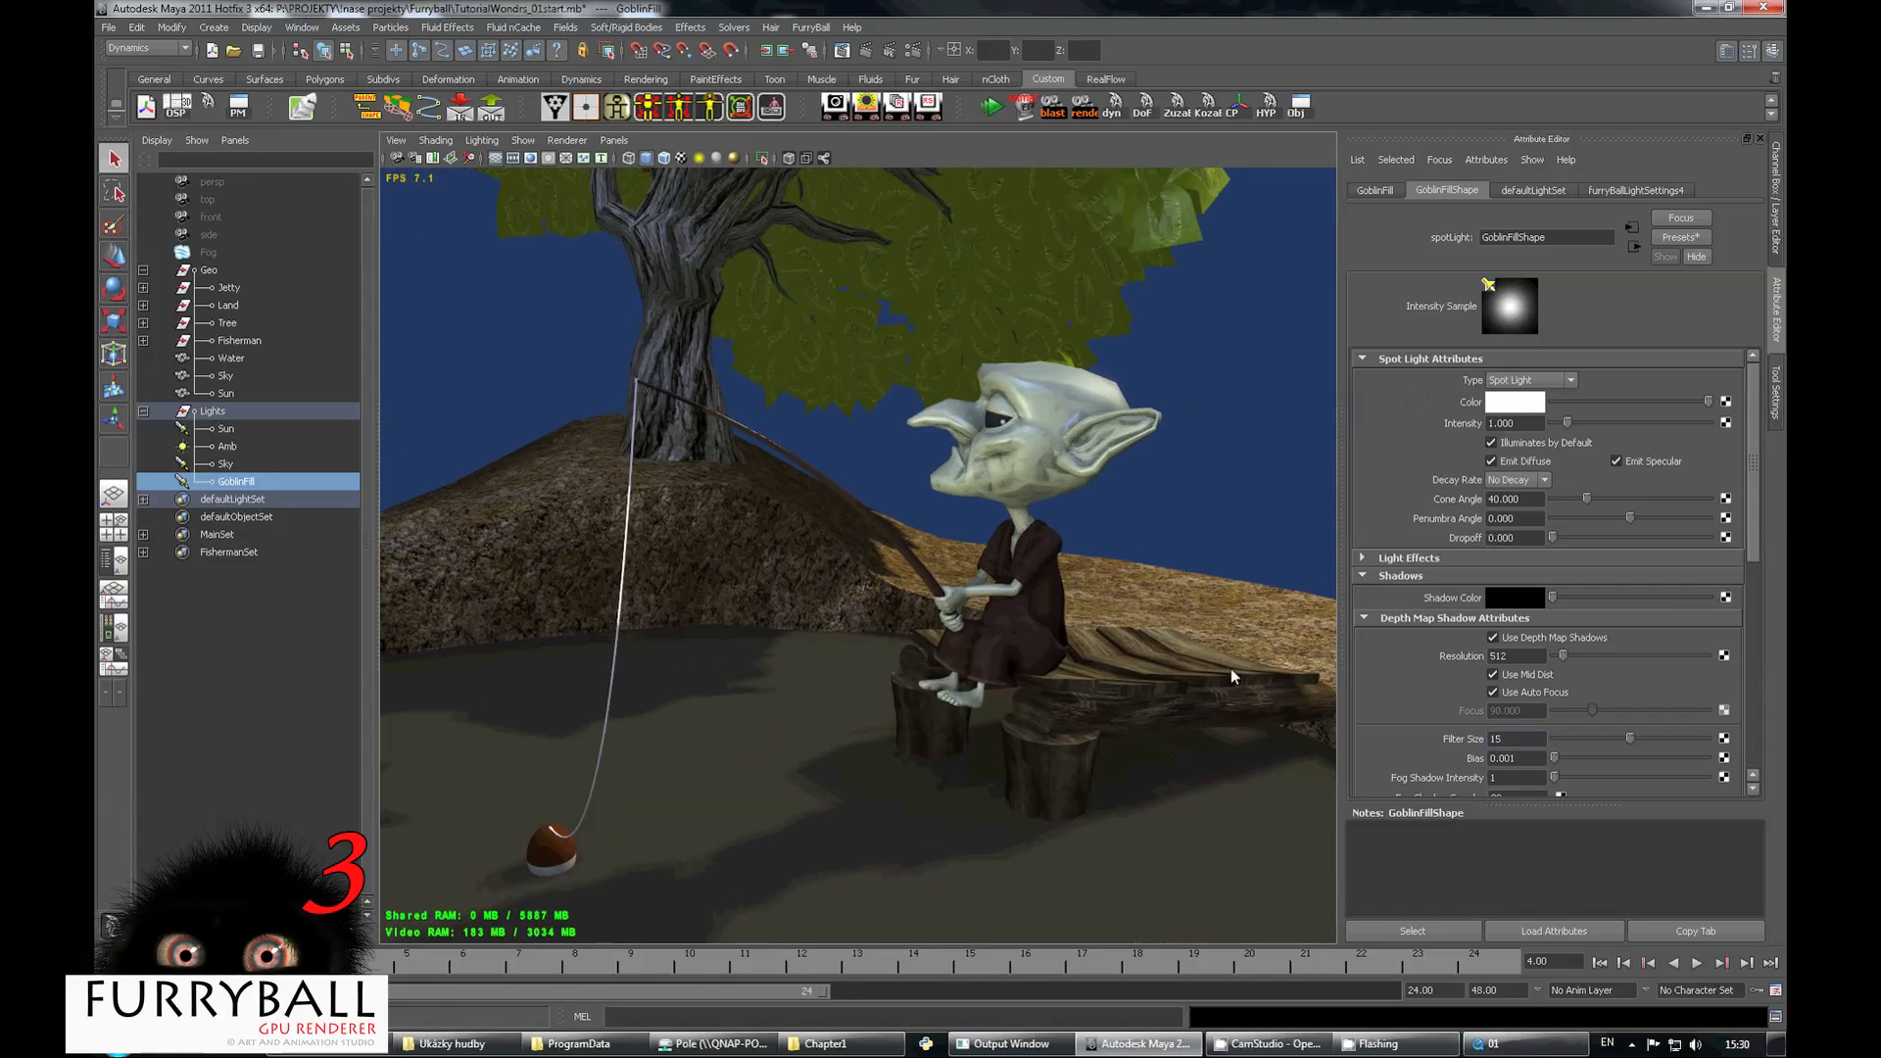
key(Return)
Set the Sun light's FurryBall shadow Filter Type to Stochastic.
alt+drag(925, 567, 593, 470)
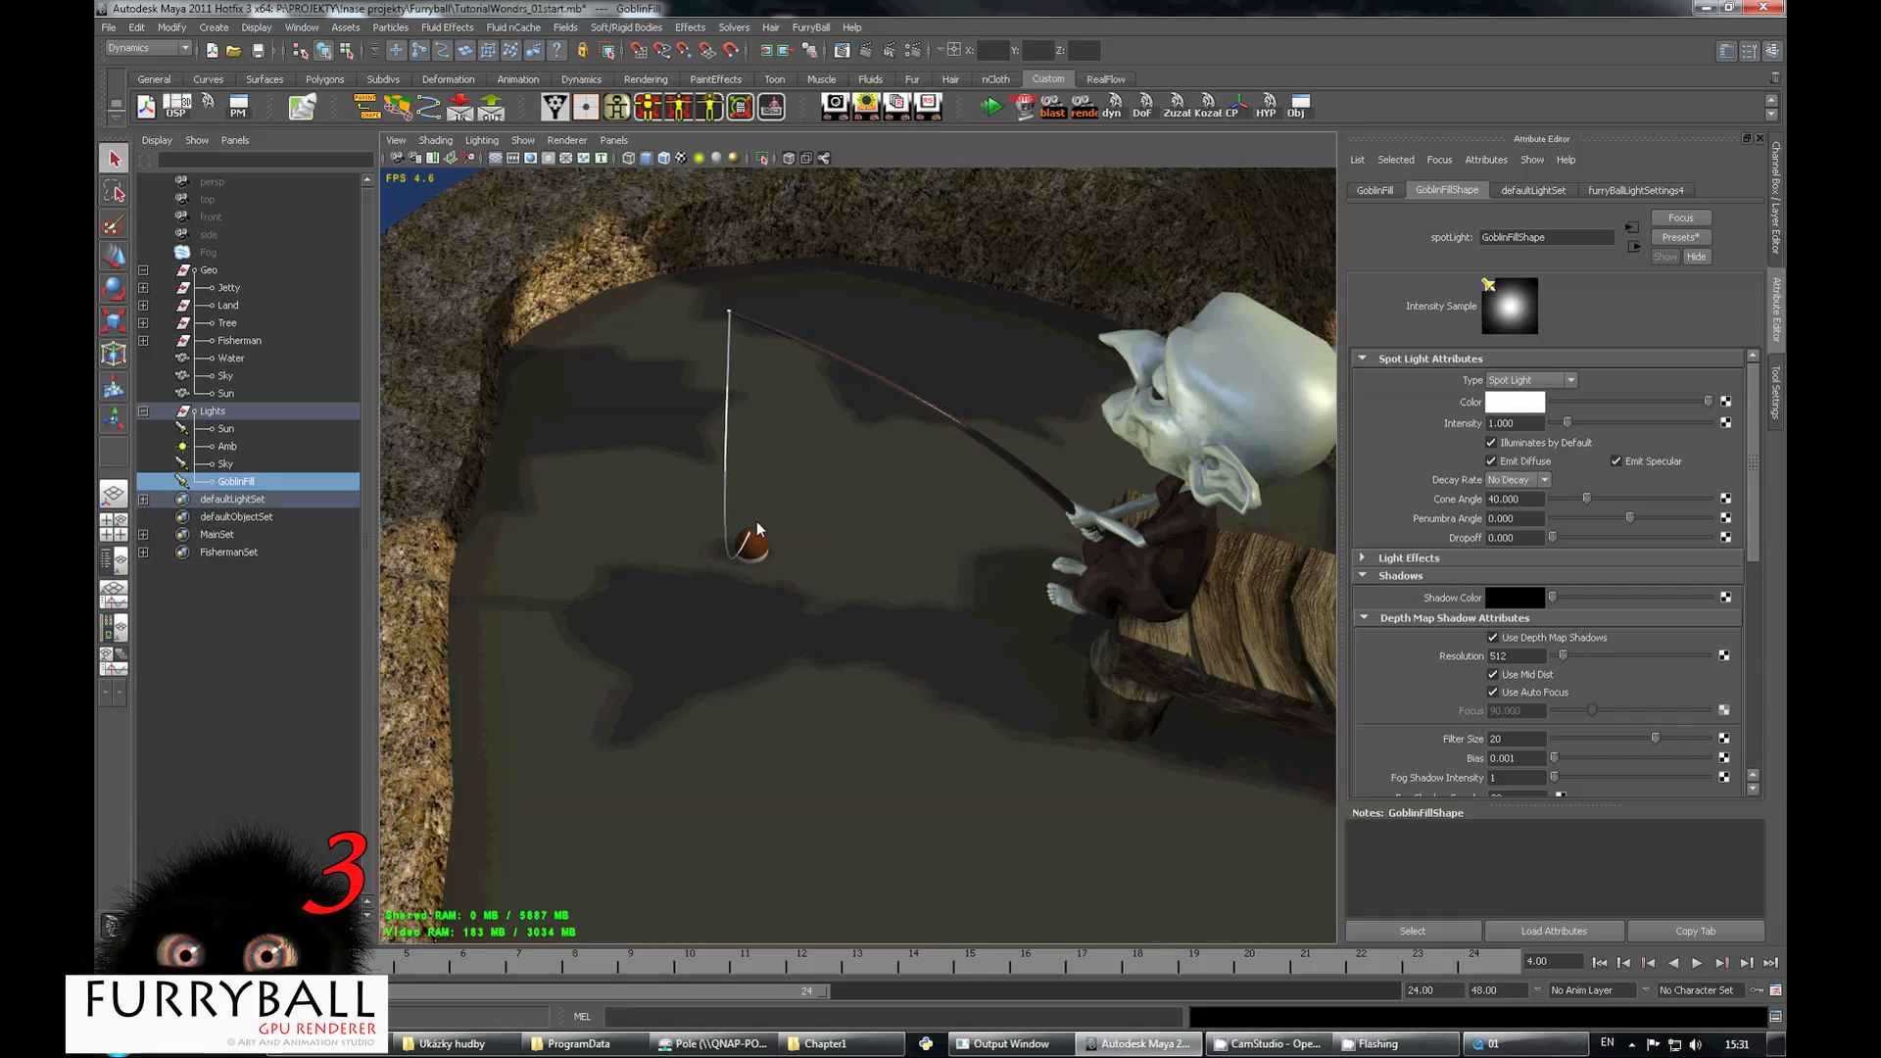
alt+right_drag(786, 529, 773, 601)
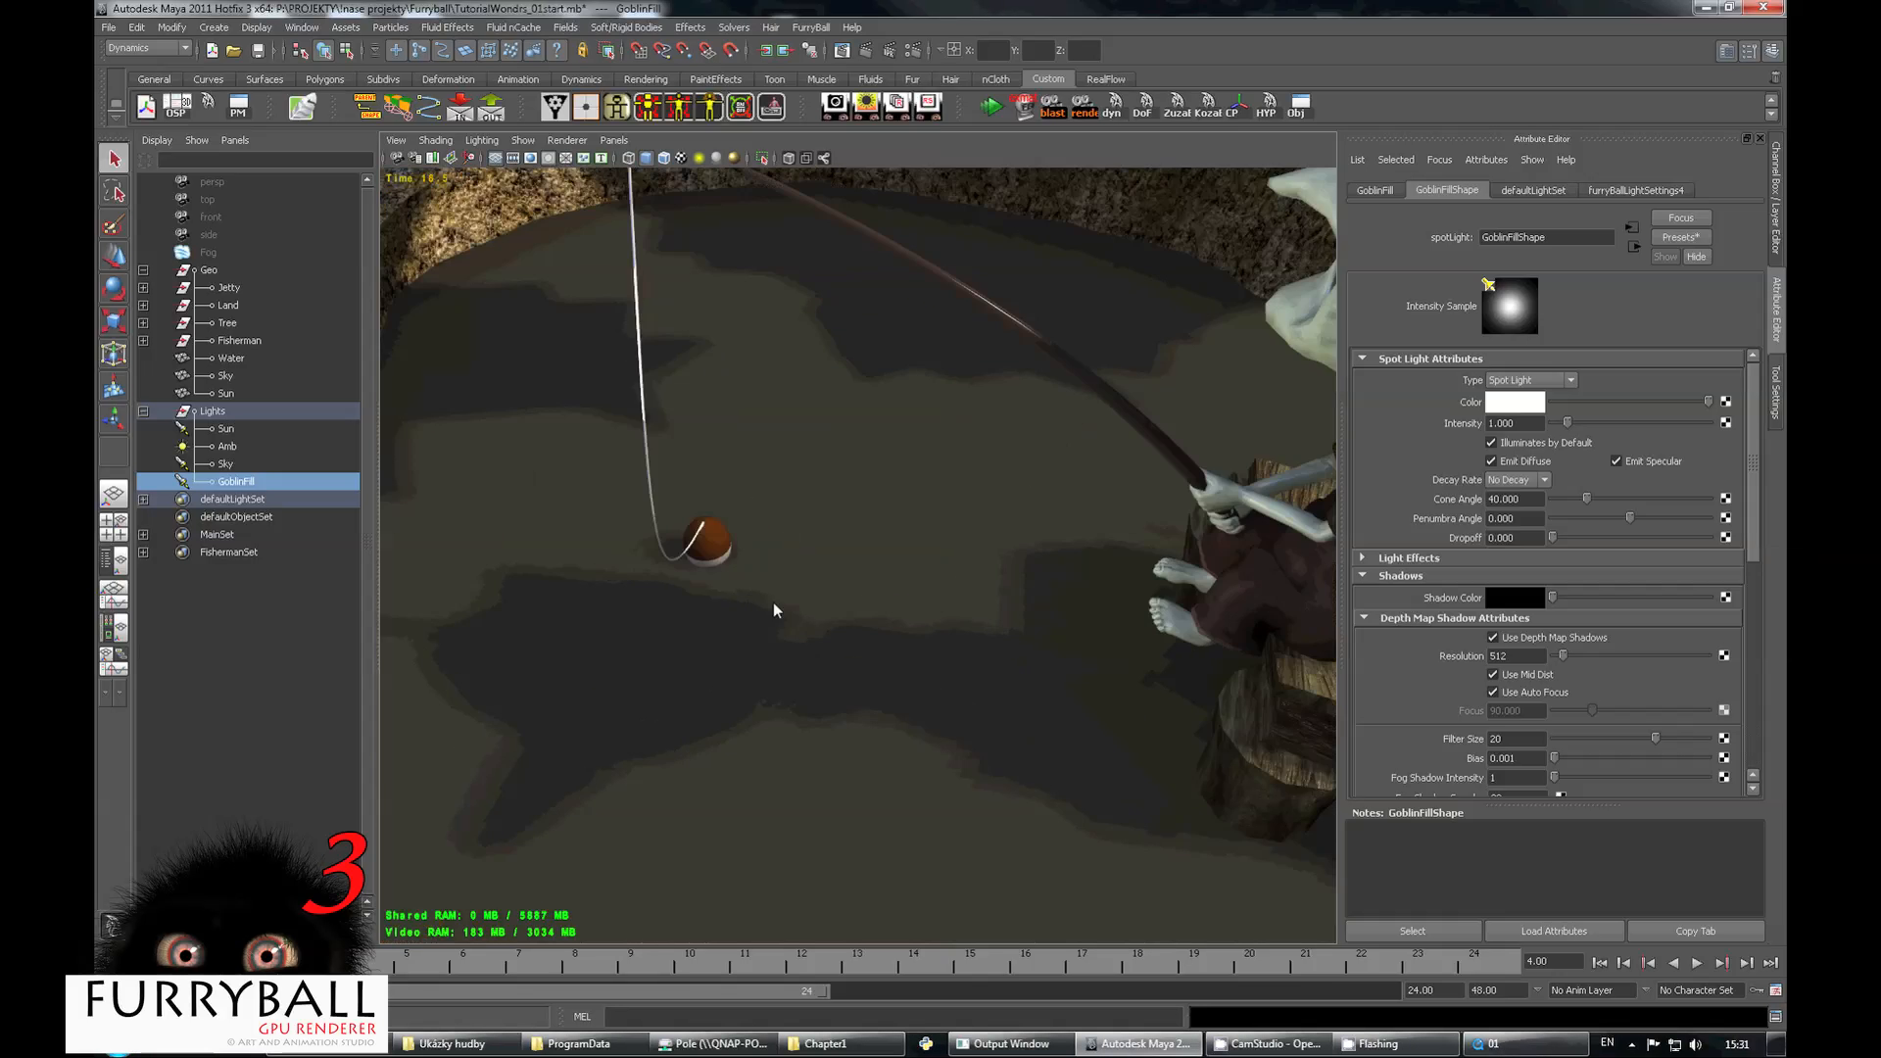
alt+drag(773, 602, 821, 519)
alt+right_drag(821, 519, 819, 507)
mouse_move(819, 508)
alt+mouse_down()
mouse_move(937, 454)
mouse_move(961, 541)
mouse_move(1016, 621)
mouse_move(874, 484)
mouse_move(843, 510)
alt+mouse_up()
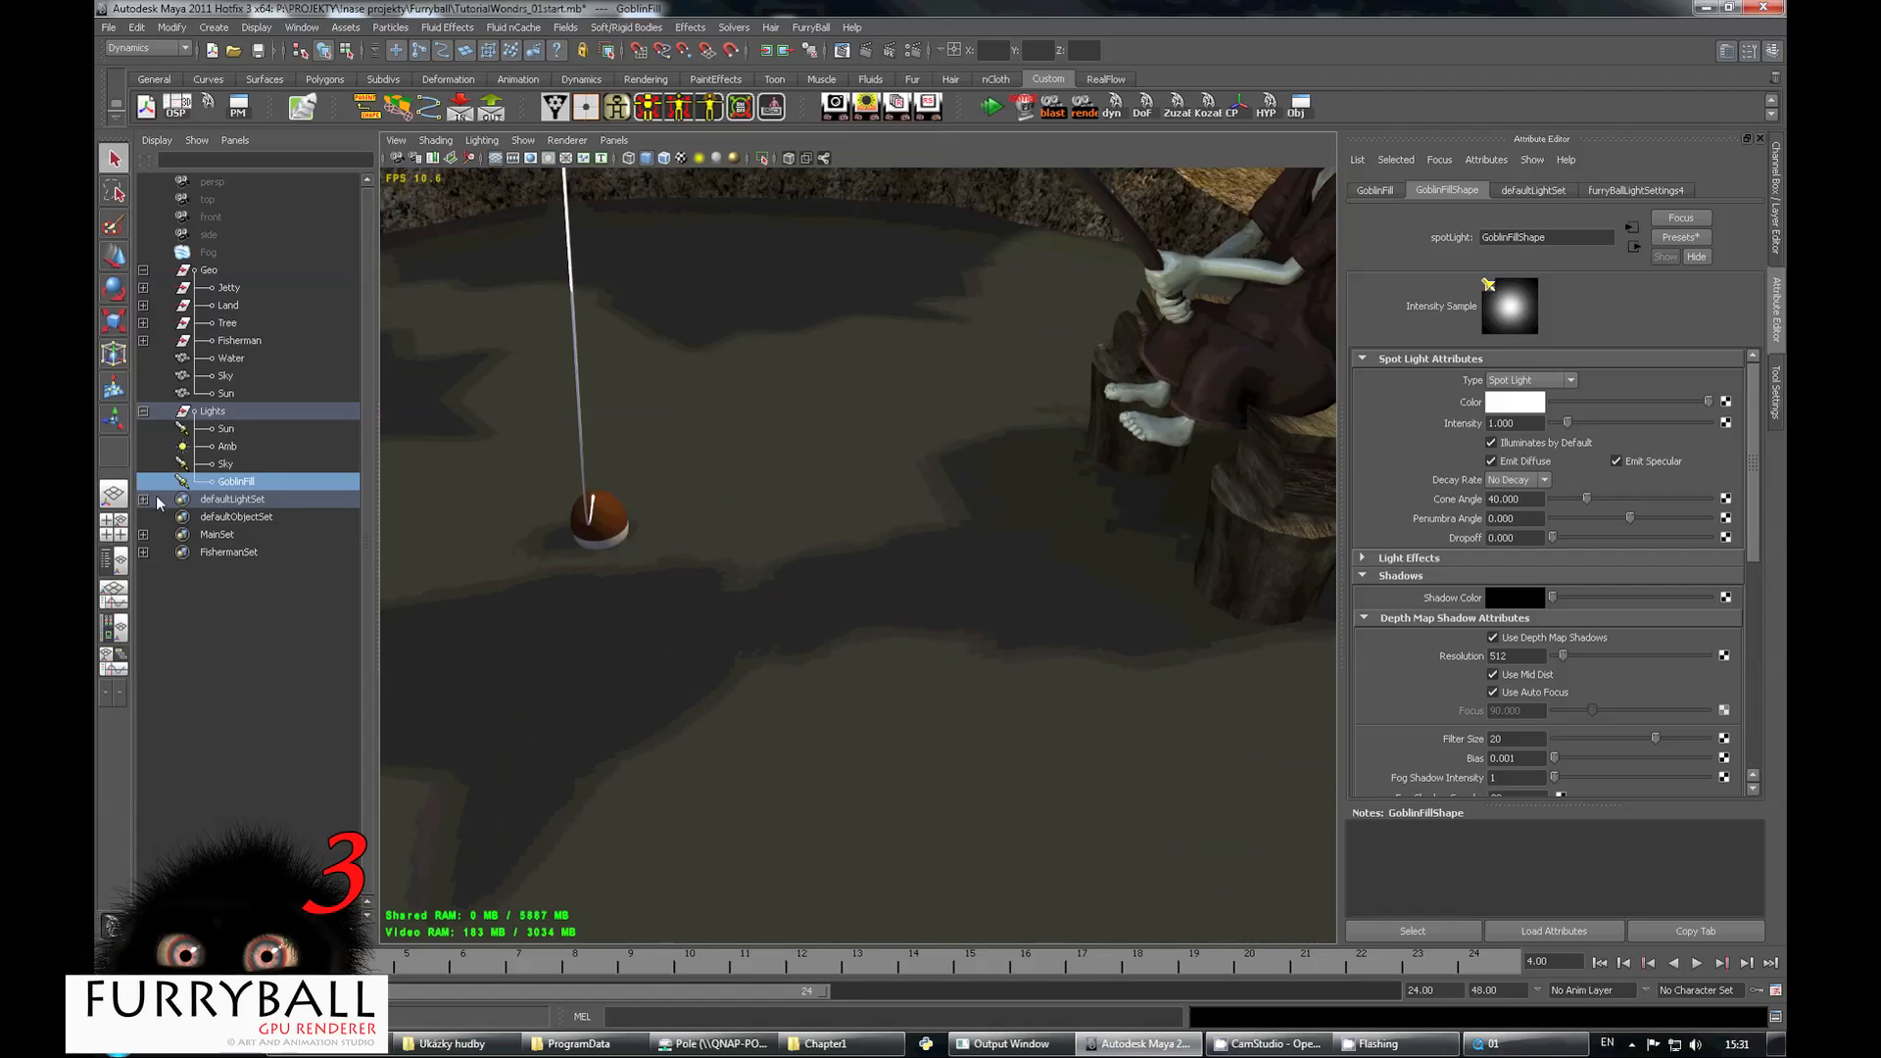
click(227, 428)
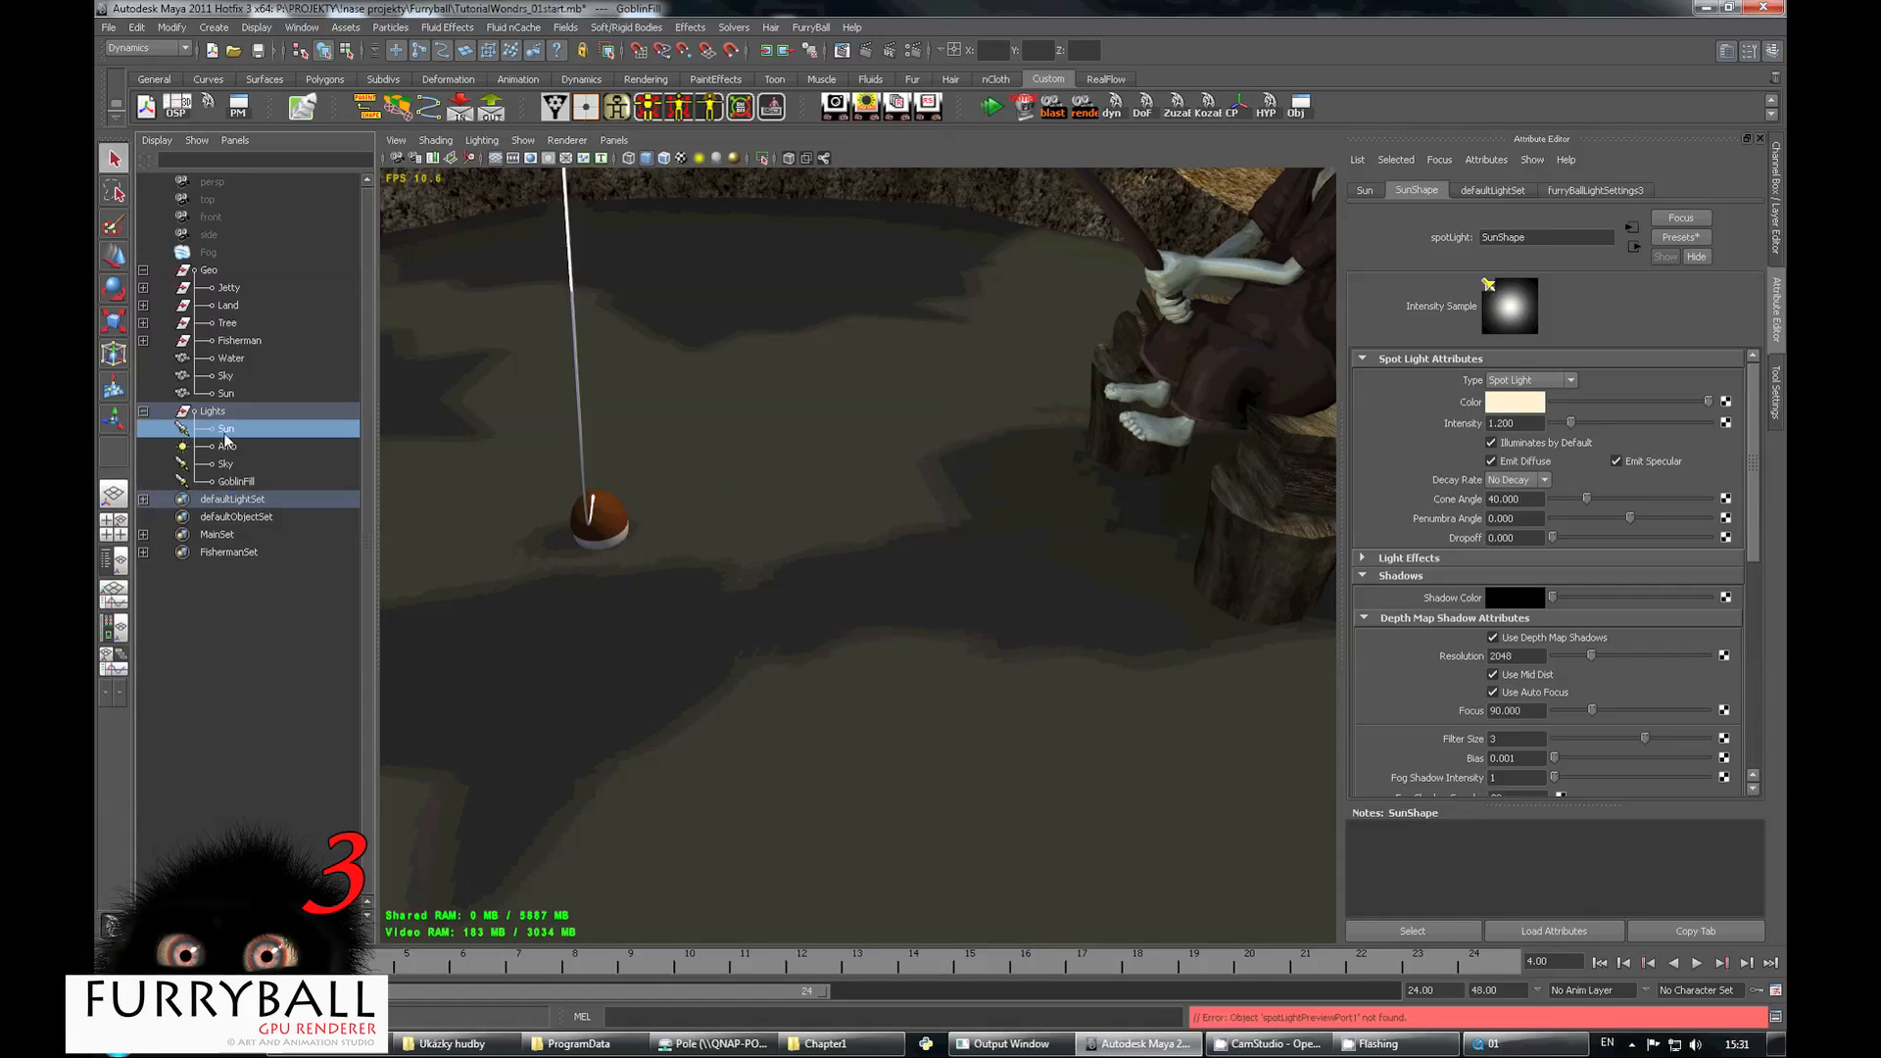
click(1597, 190)
click(1402, 425)
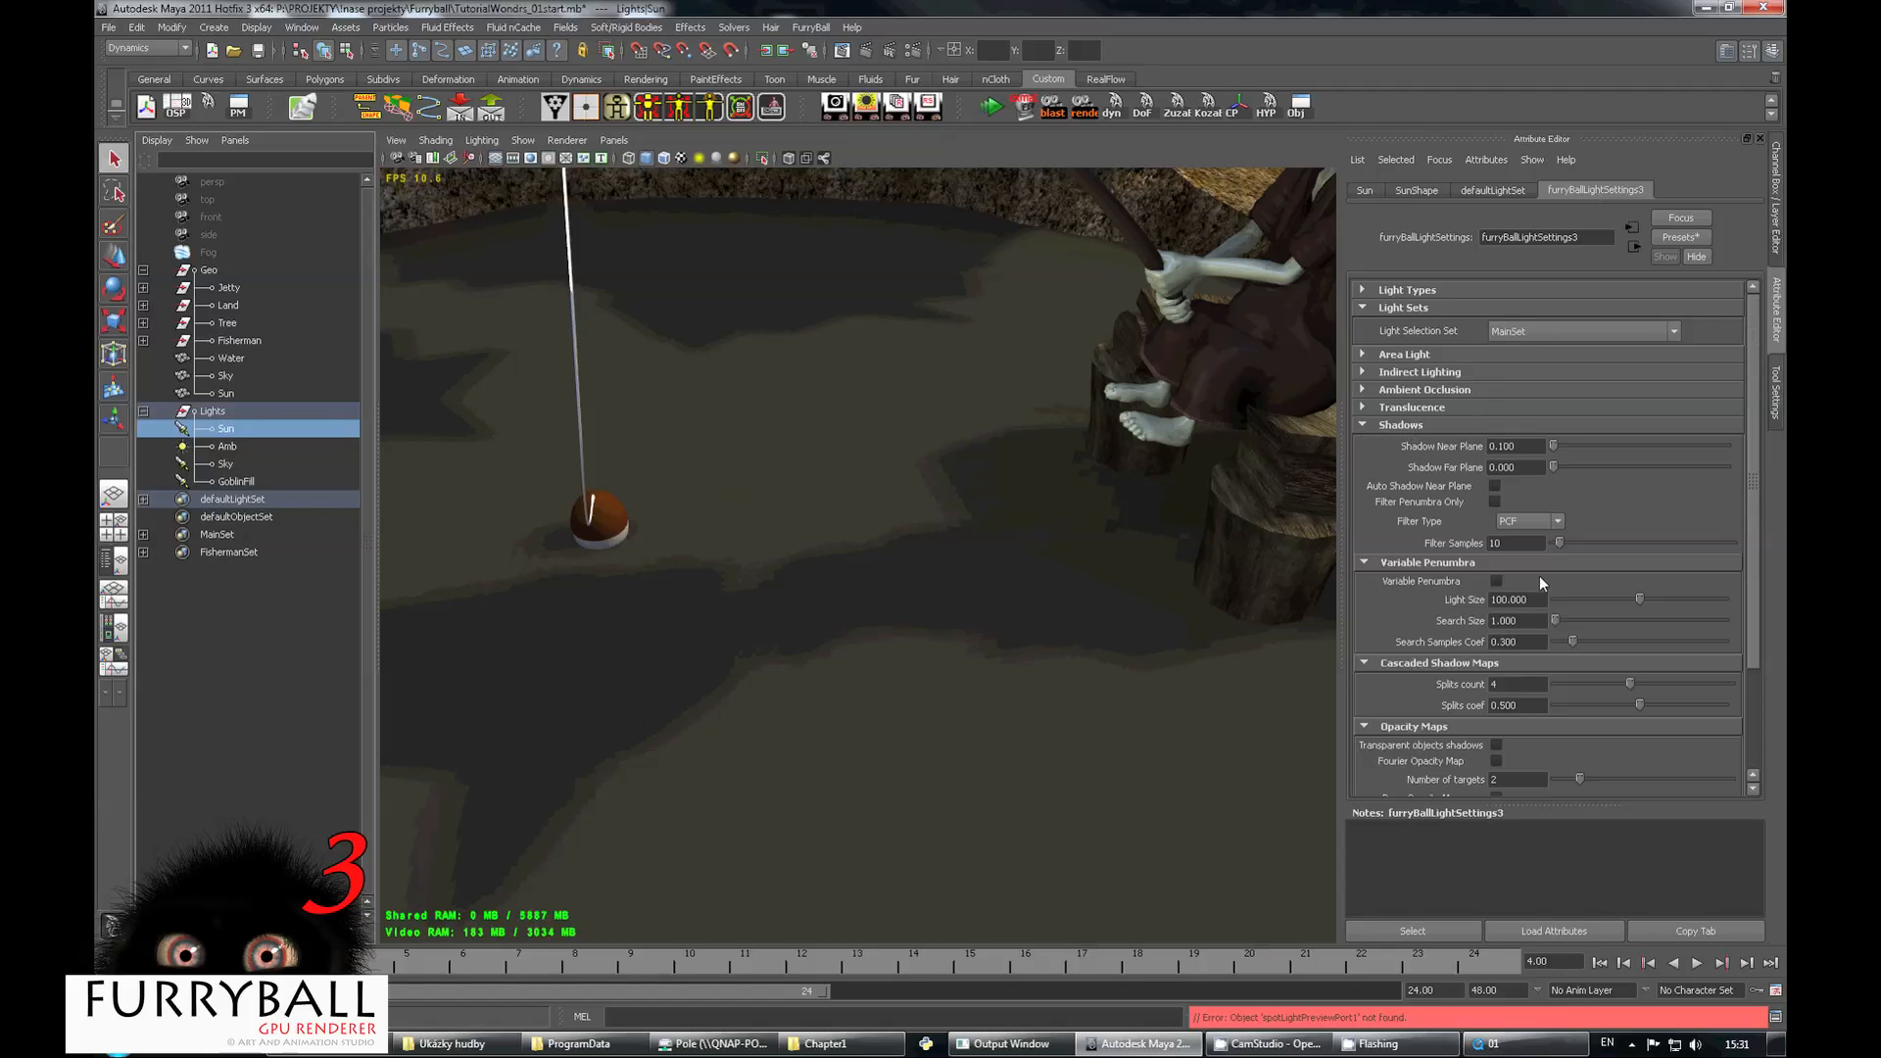
click(1520, 550)
drag(1529, 543, 1376, 585)
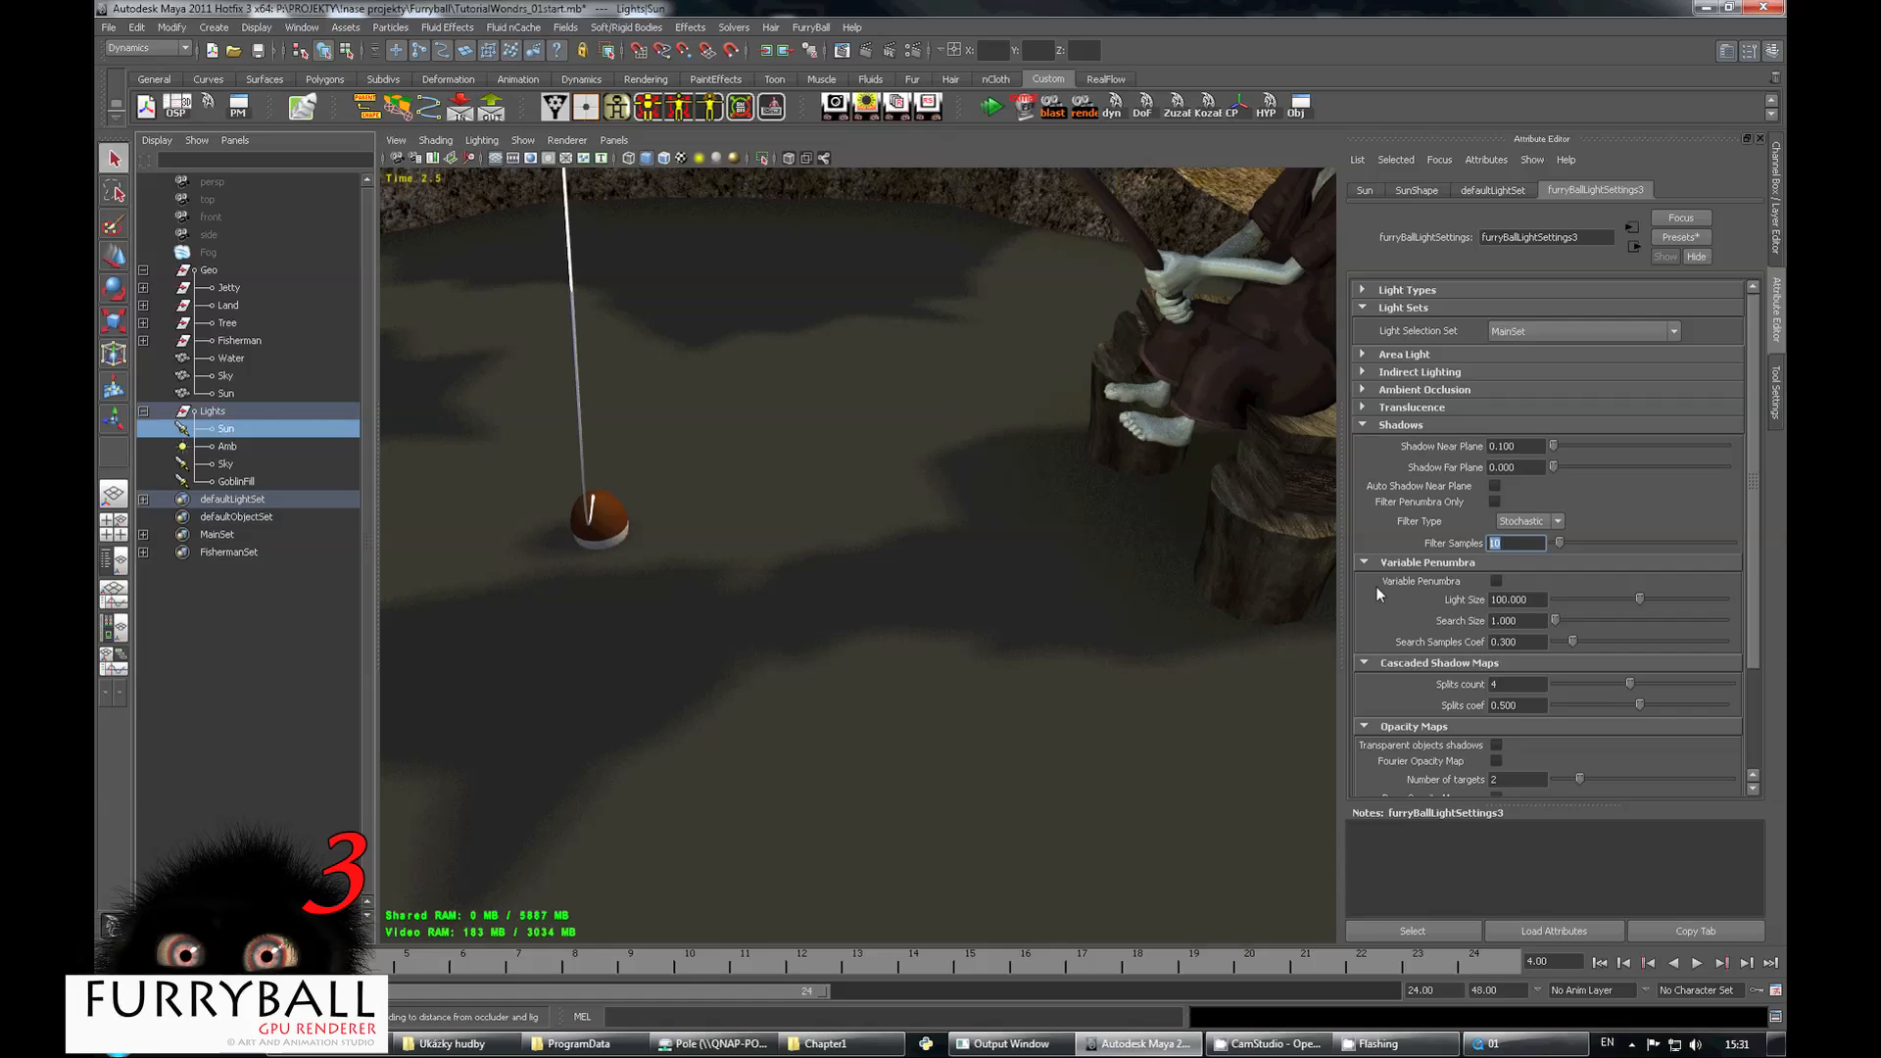
Set the Sun light's shadow Filter Samples to 40 and check the shadow edges on the water.
alt+drag(1049, 668, 1238, 593)
double_click(1530, 542)
text(32)
key(Return)
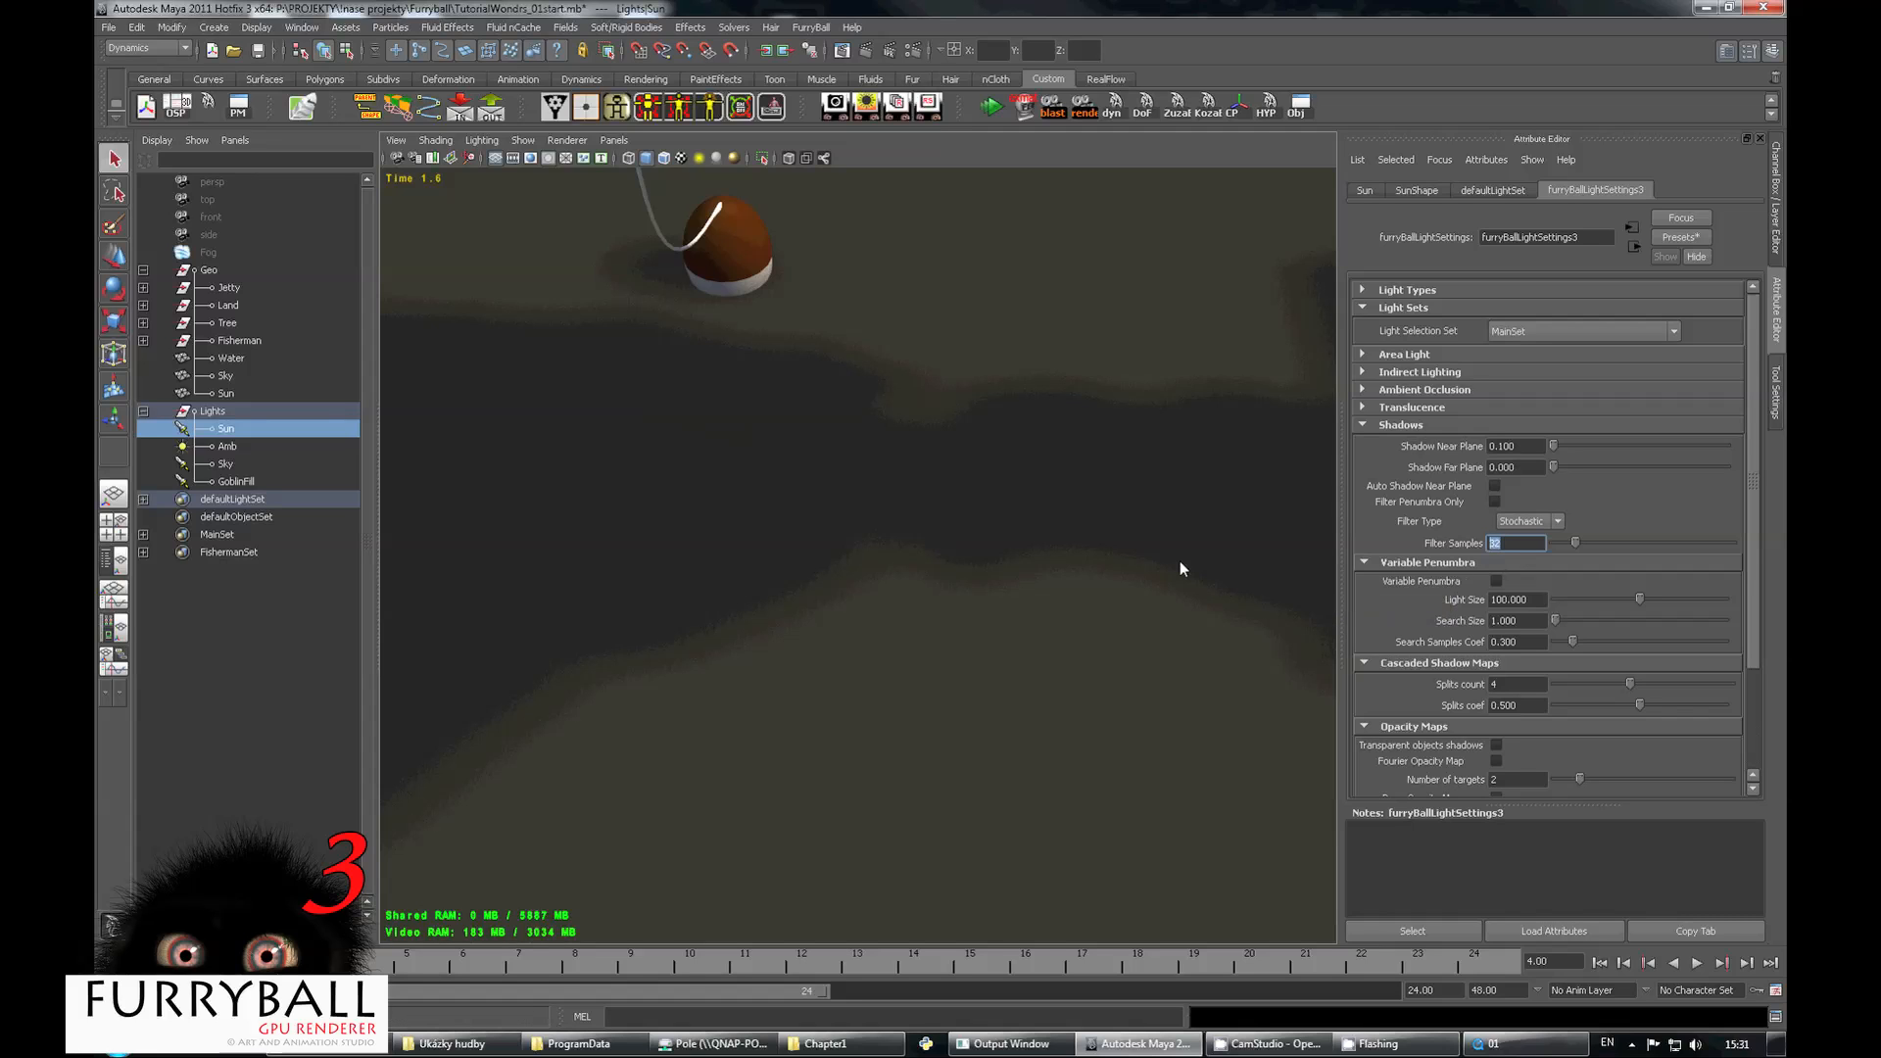
text(40)
key(Return)
alt+drag(1067, 653, 916, 627)
Set GoblinFill's FurryBall shadow Filter Type to Stochastic with 40 Filter Samples.
click(238, 481)
alt+drag(1225, 358, 1333, 460)
click(1524, 523)
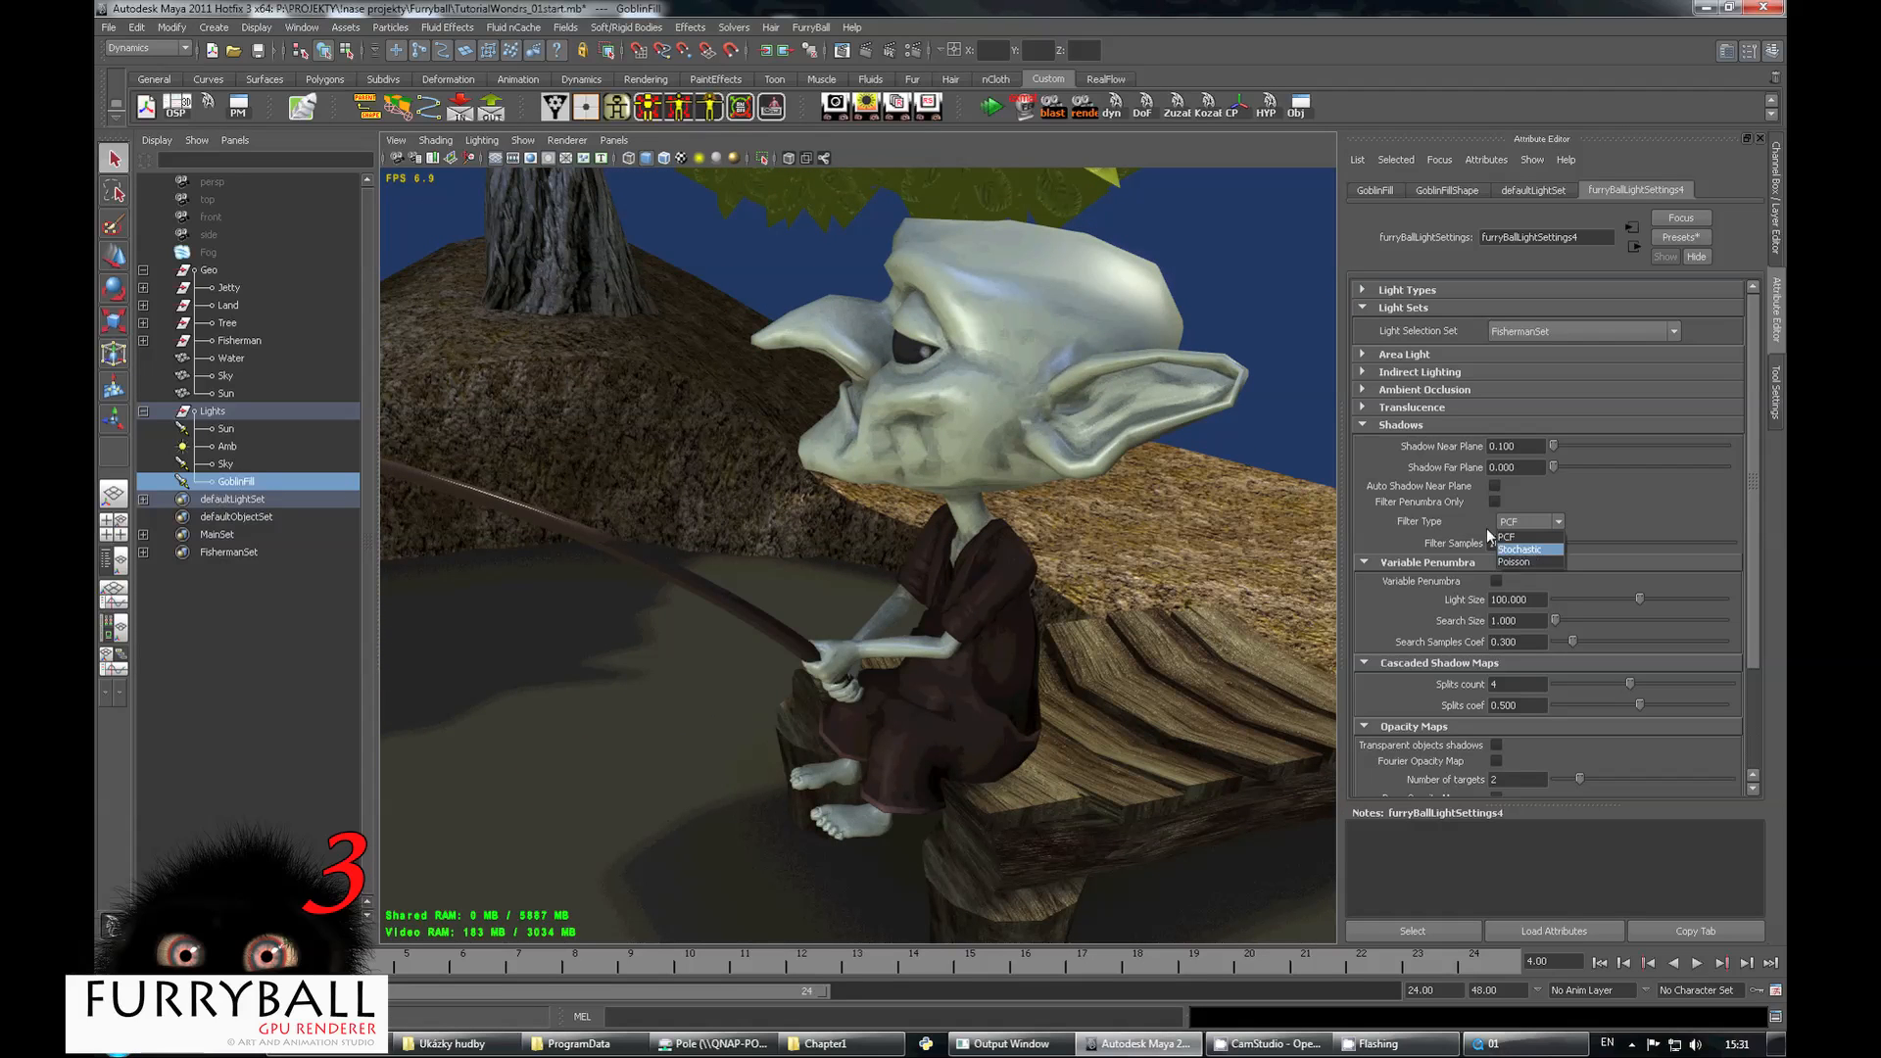
click(1522, 551)
drag(1516, 543, 1311, 530)
text(40)
key(Return)
Enable Ambient Occlusion and Color Bleeding in the FurryBall render settings.
alt+right_drag(1309, 527, 526, 402)
alt+drag(832, 432, 902, 529)
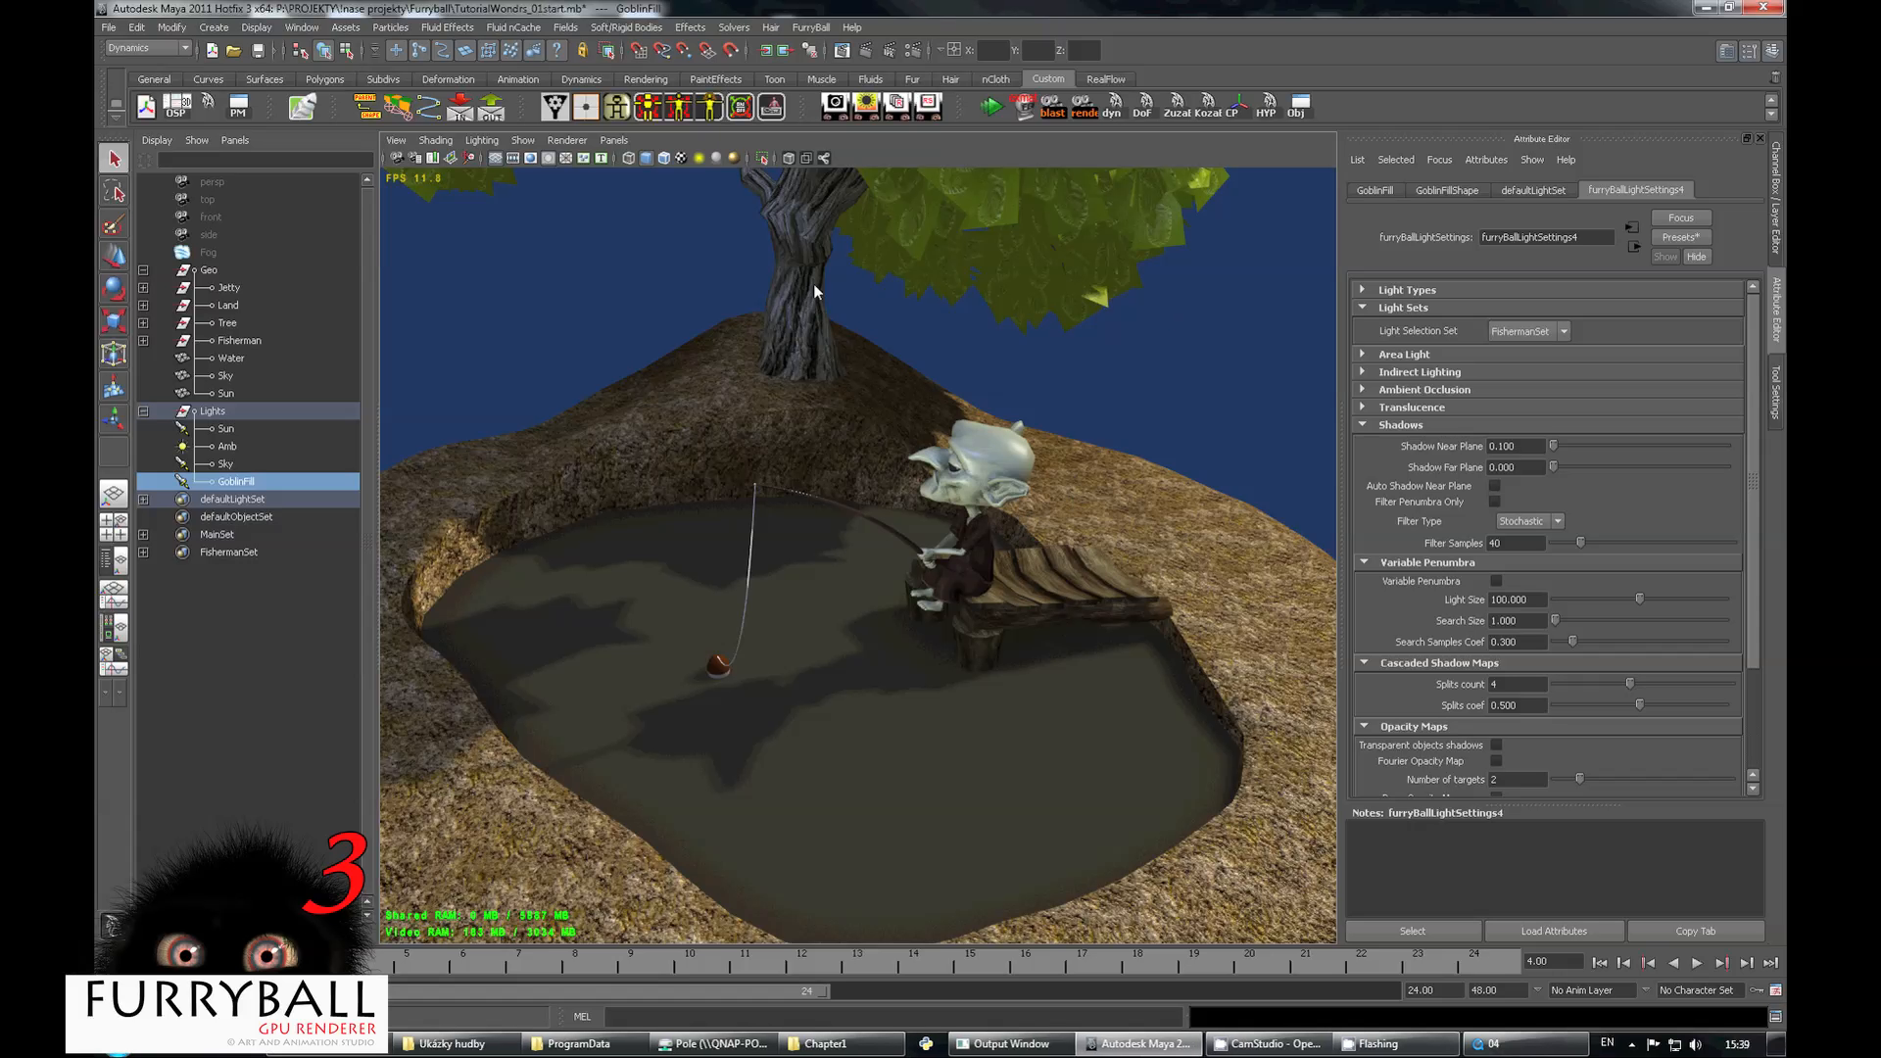
click(928, 105)
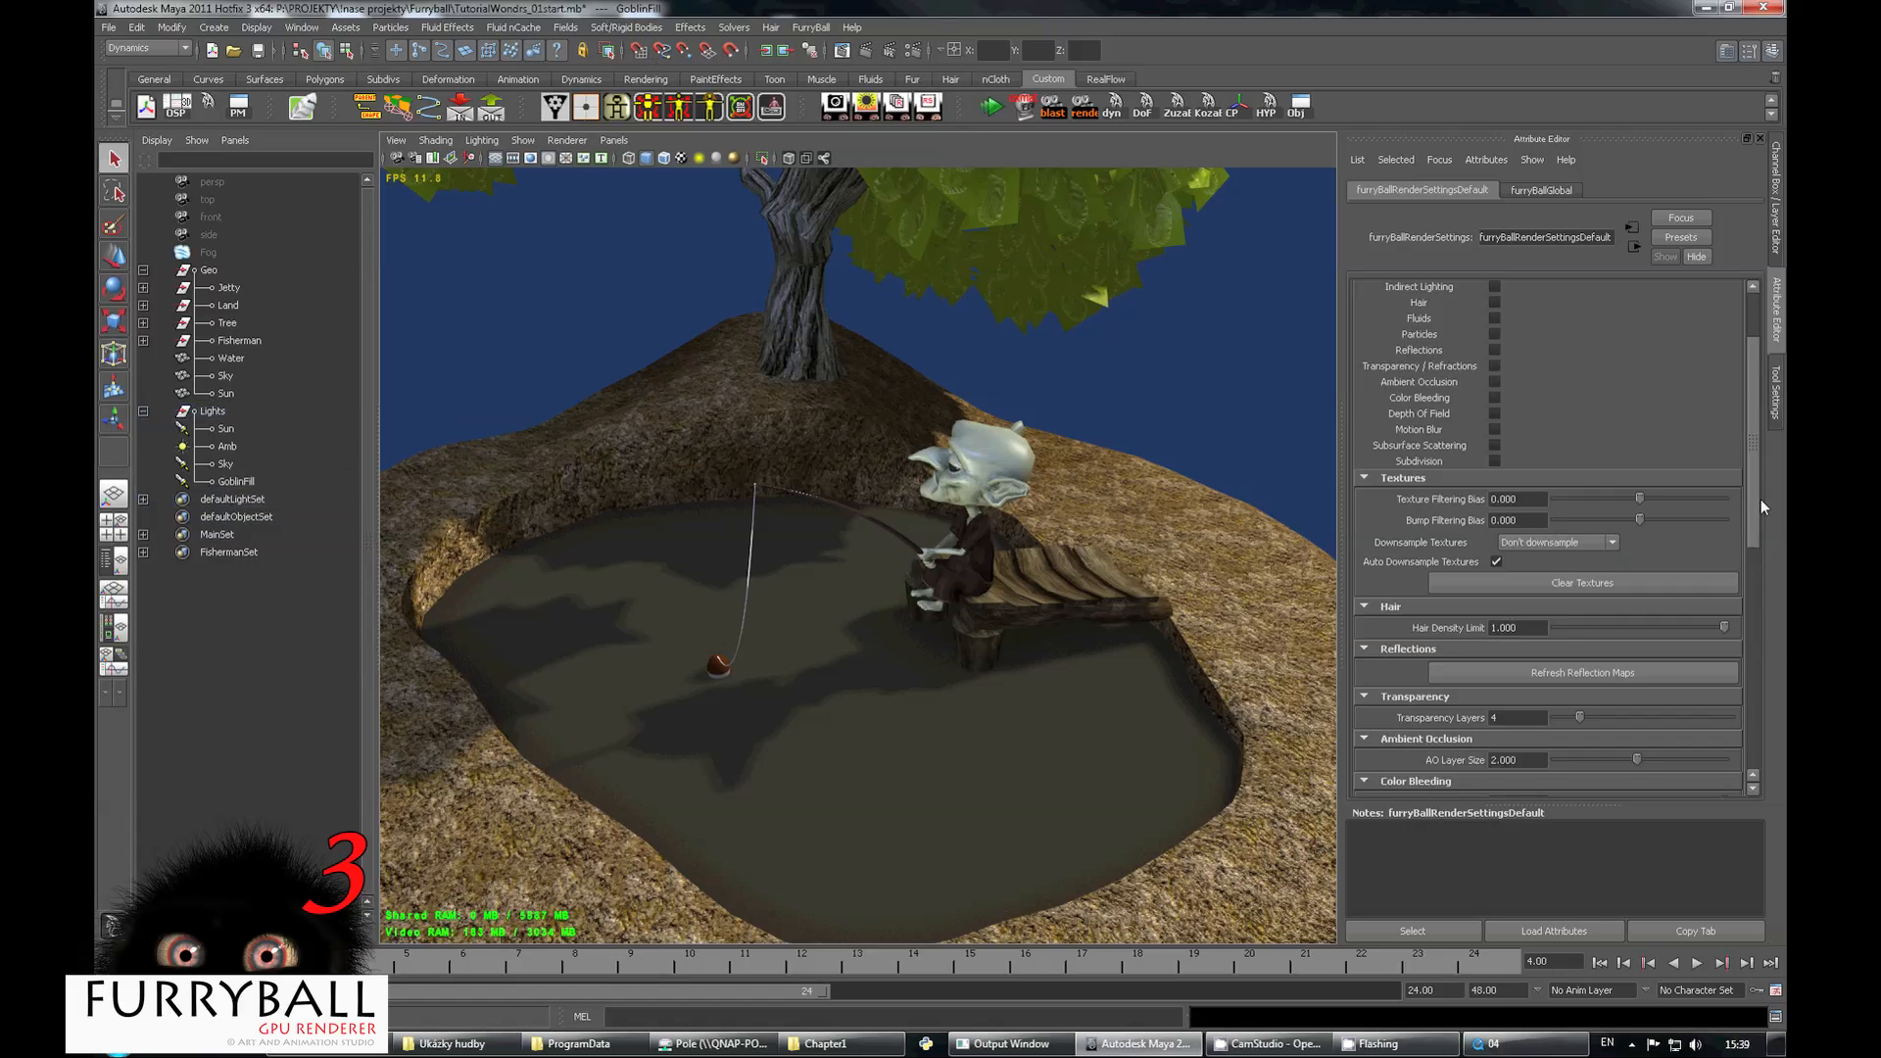
click(1495, 382)
click(1495, 397)
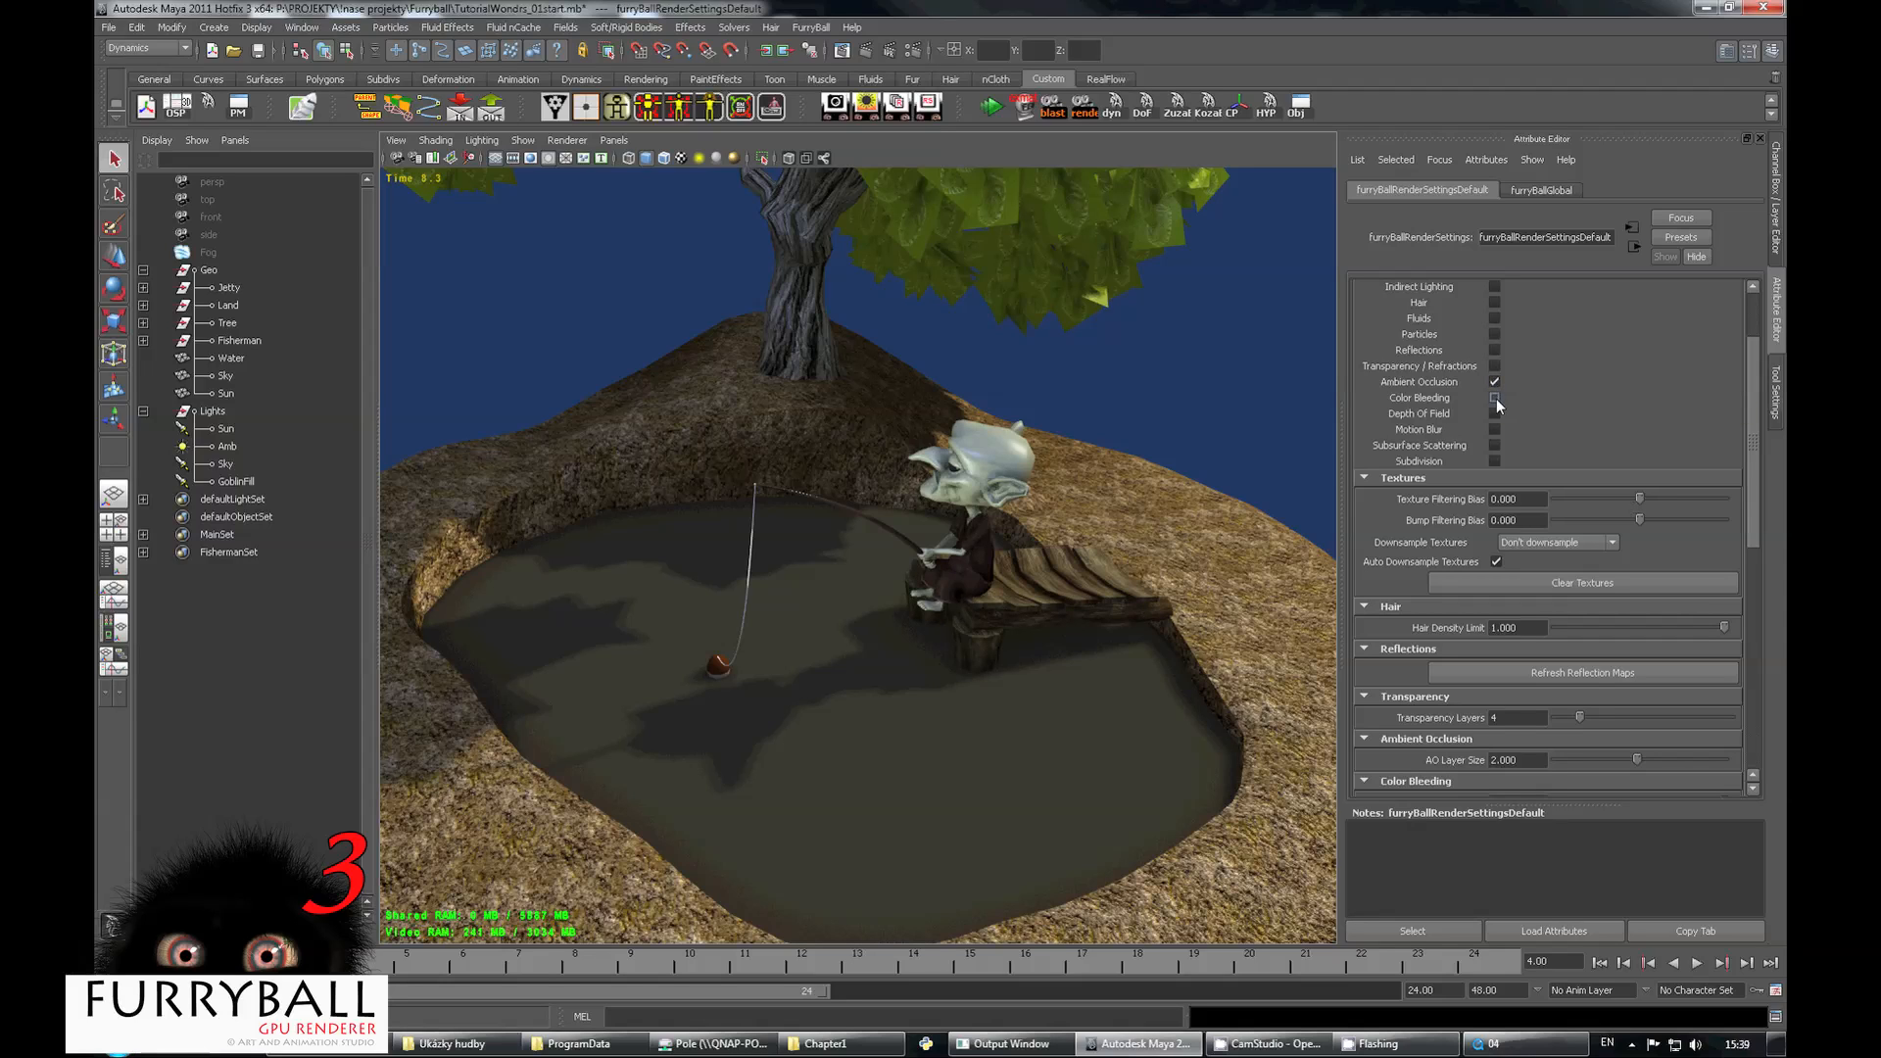
Open the FurryBall GI settings and view the fisherman and jetty up close.
click(808, 29)
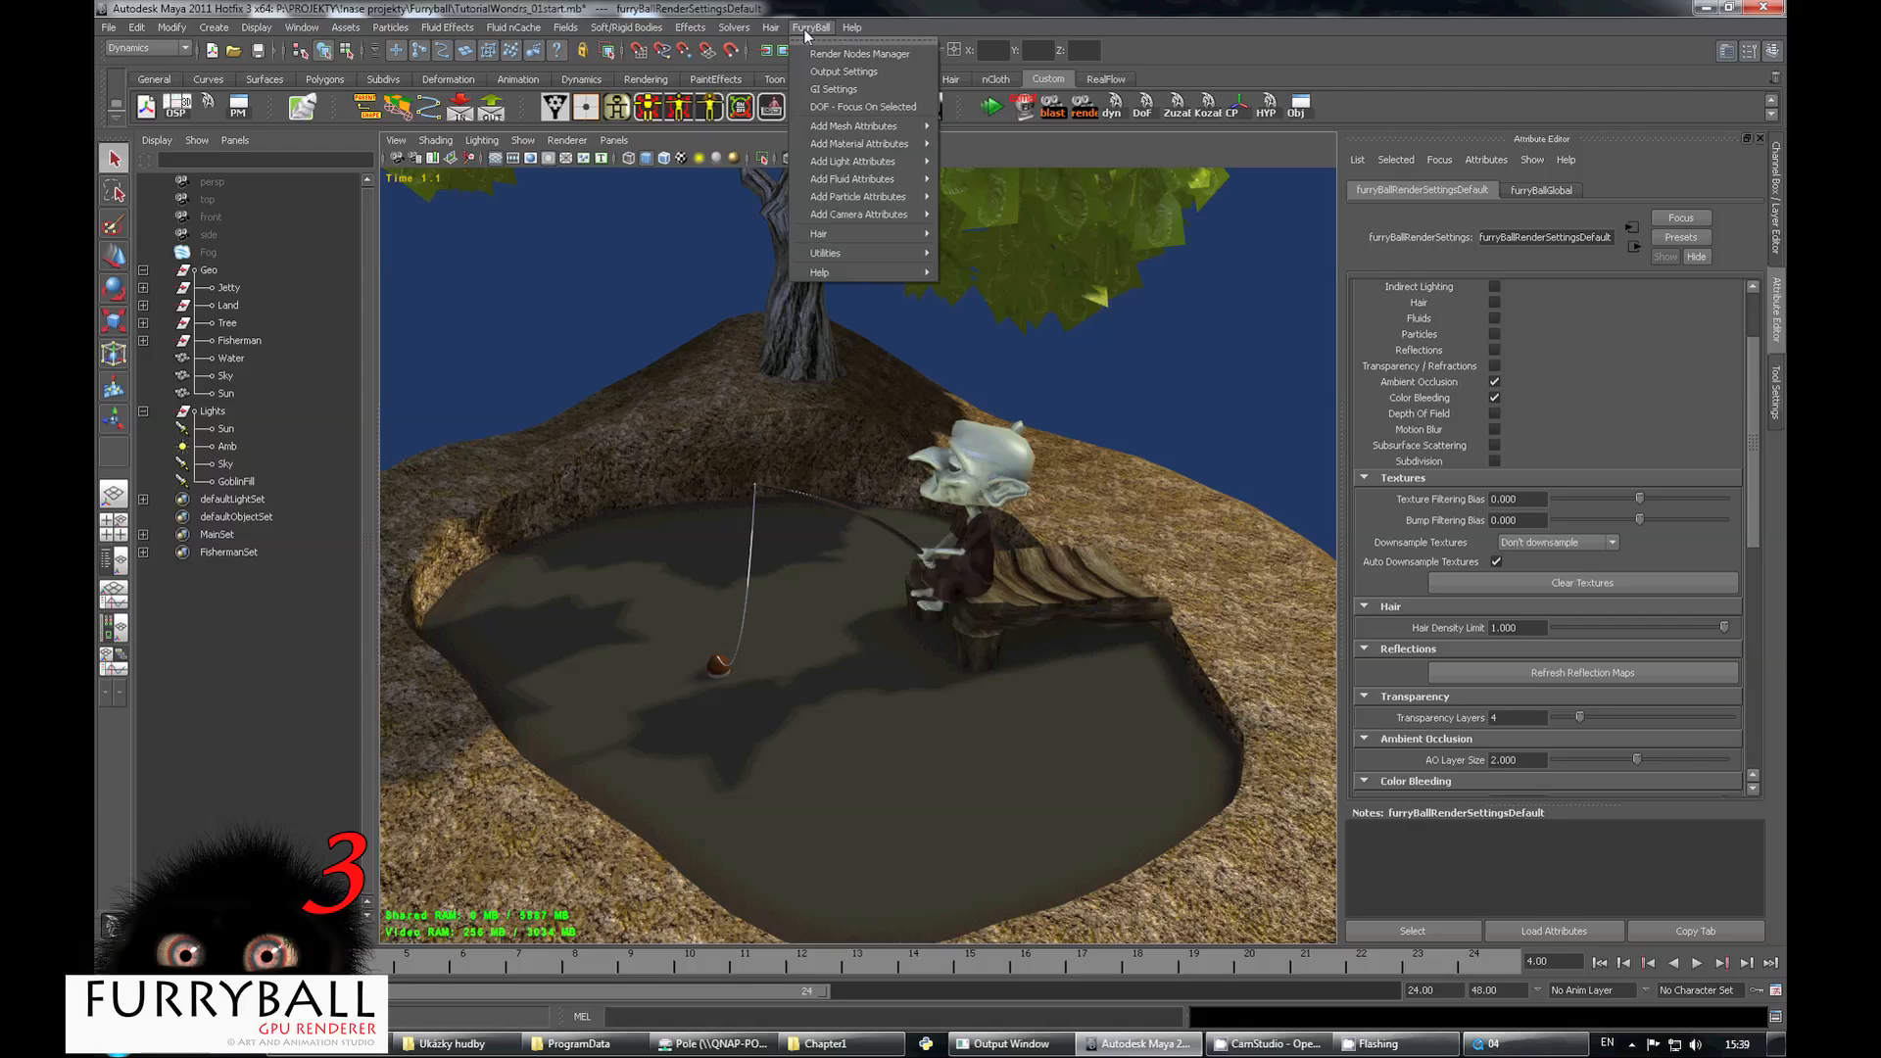
click(852, 90)
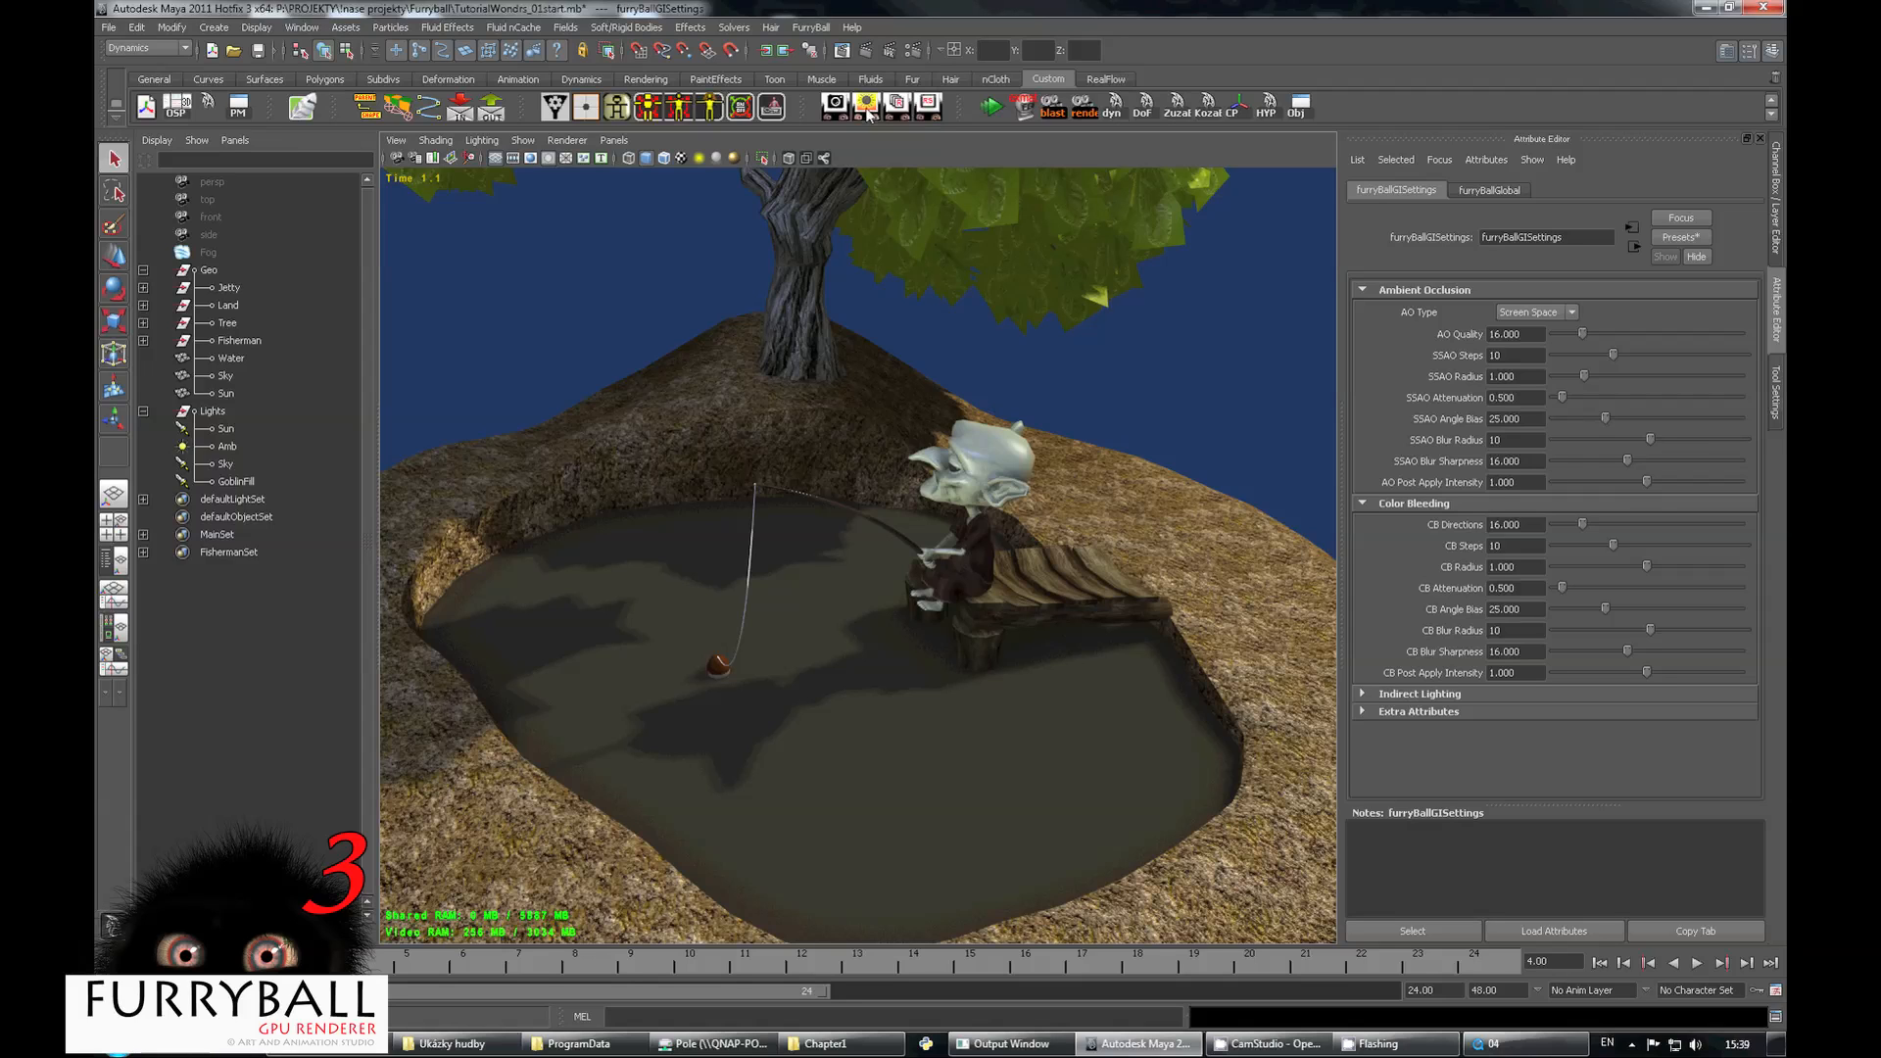
click(1531, 376)
alt+drag(814, 456, 882, 436)
alt+right_drag(882, 436, 965, 436)
Set the FurryBall render settings' Output Pass to Ambient Occlusion.
click(930, 108)
scroll(1714, 527, down, 5)
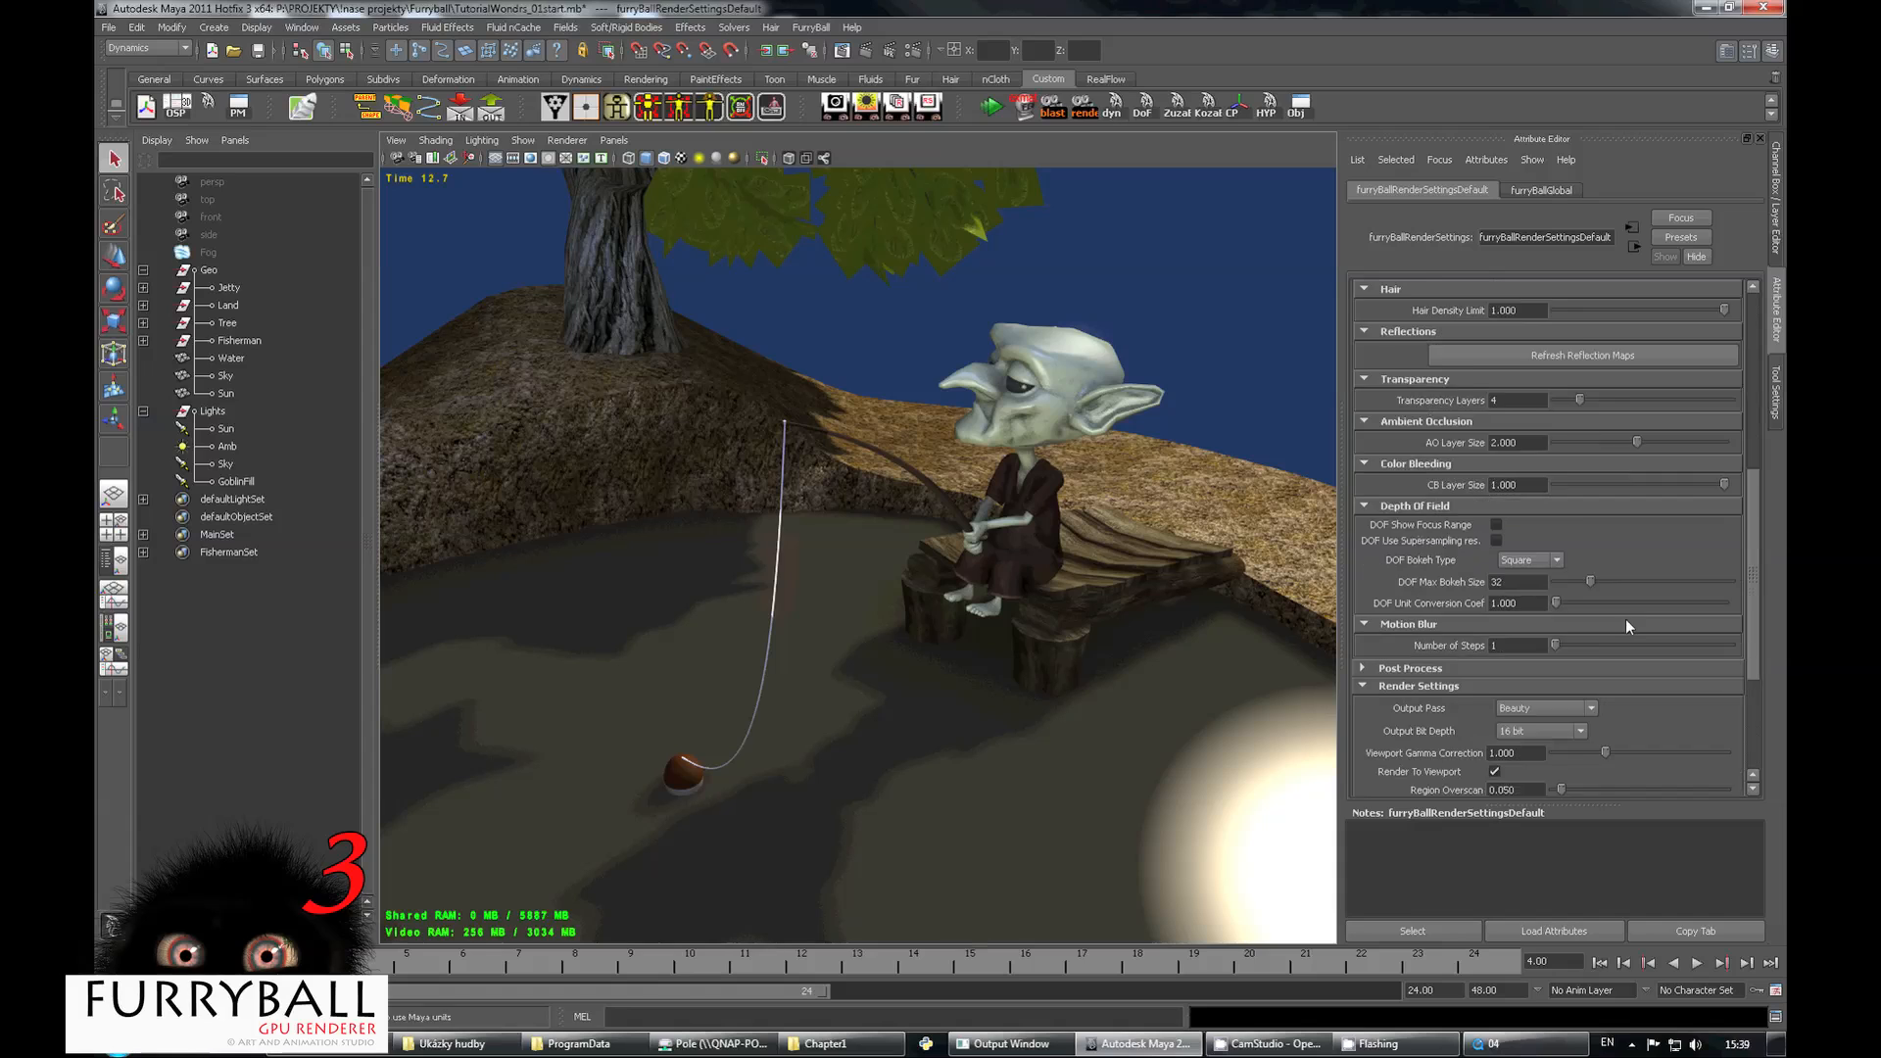
click(1531, 656)
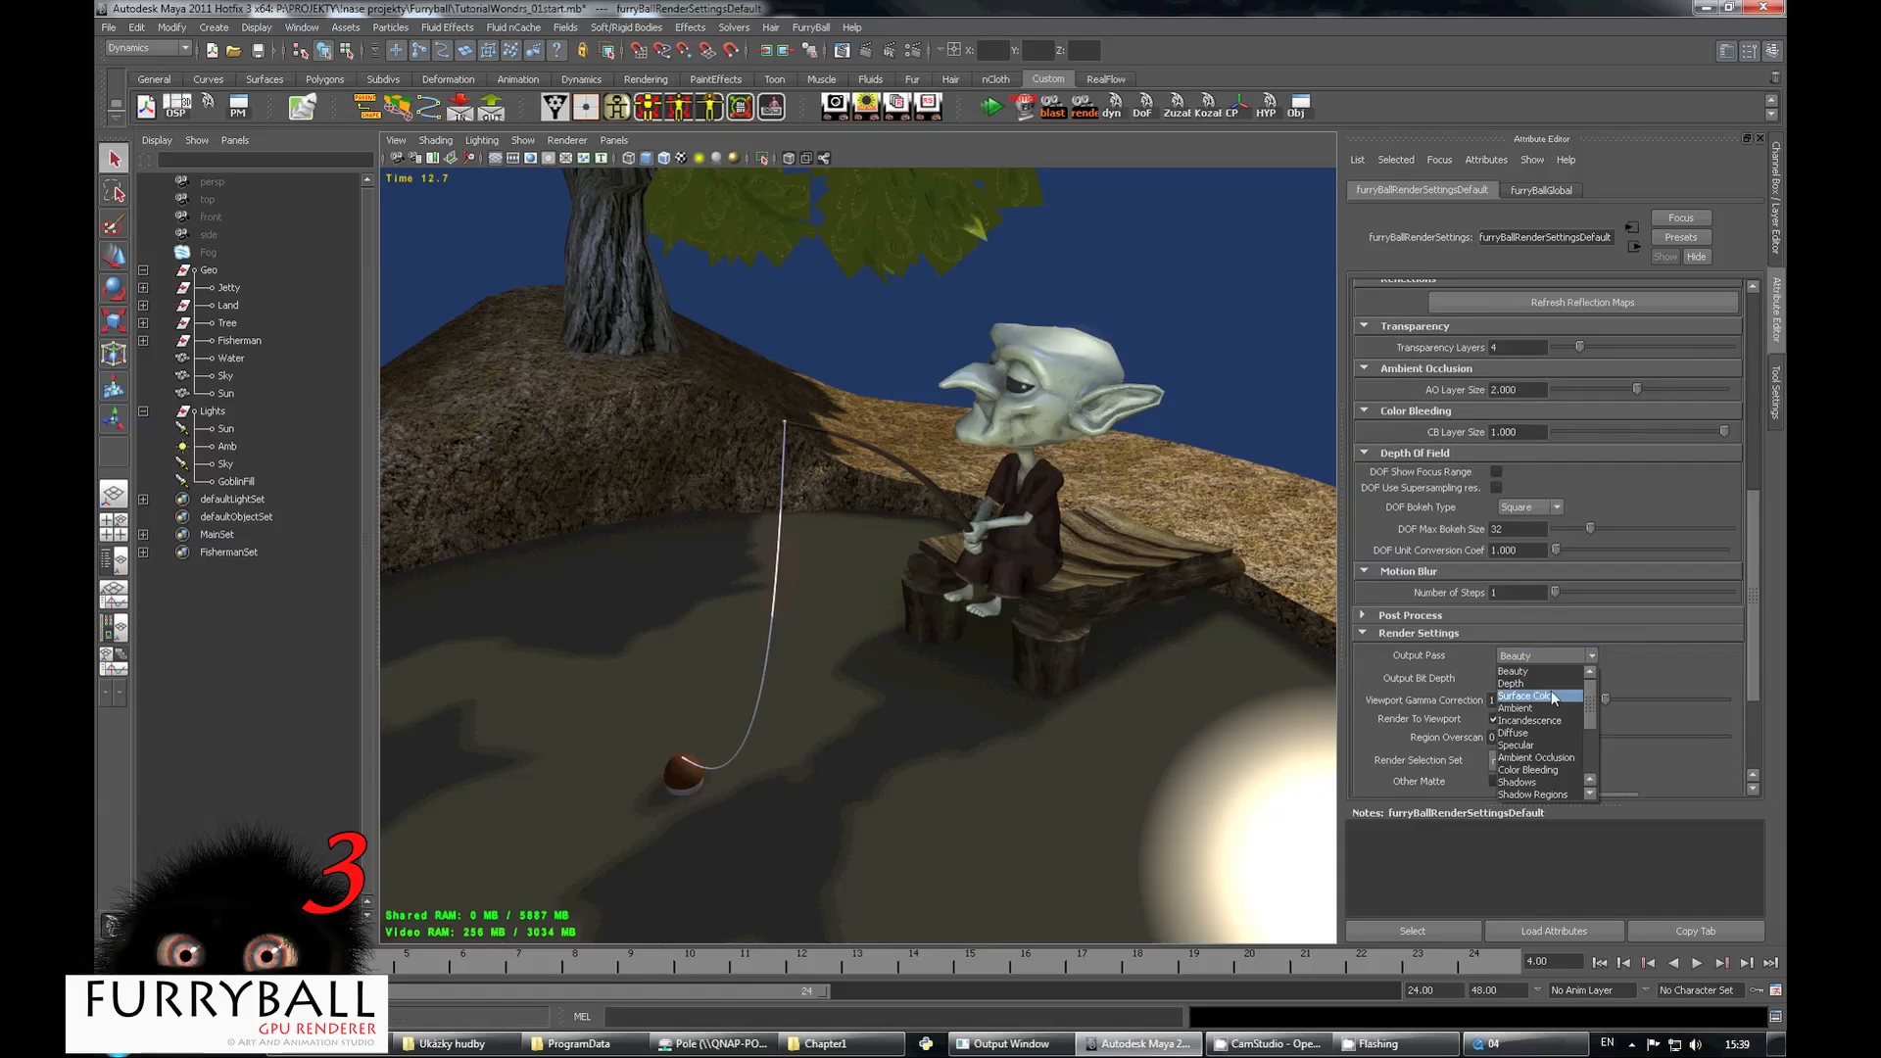
click(1556, 759)
Set the SSAO Radius to 4 in the FurryBall GI settings.
alt+middle_drag(1085, 421, 889, 458)
alt+drag(890, 458, 877, 562)
alt+right_drag(878, 562, 833, 548)
alt+middle_drag(832, 549, 1055, 520)
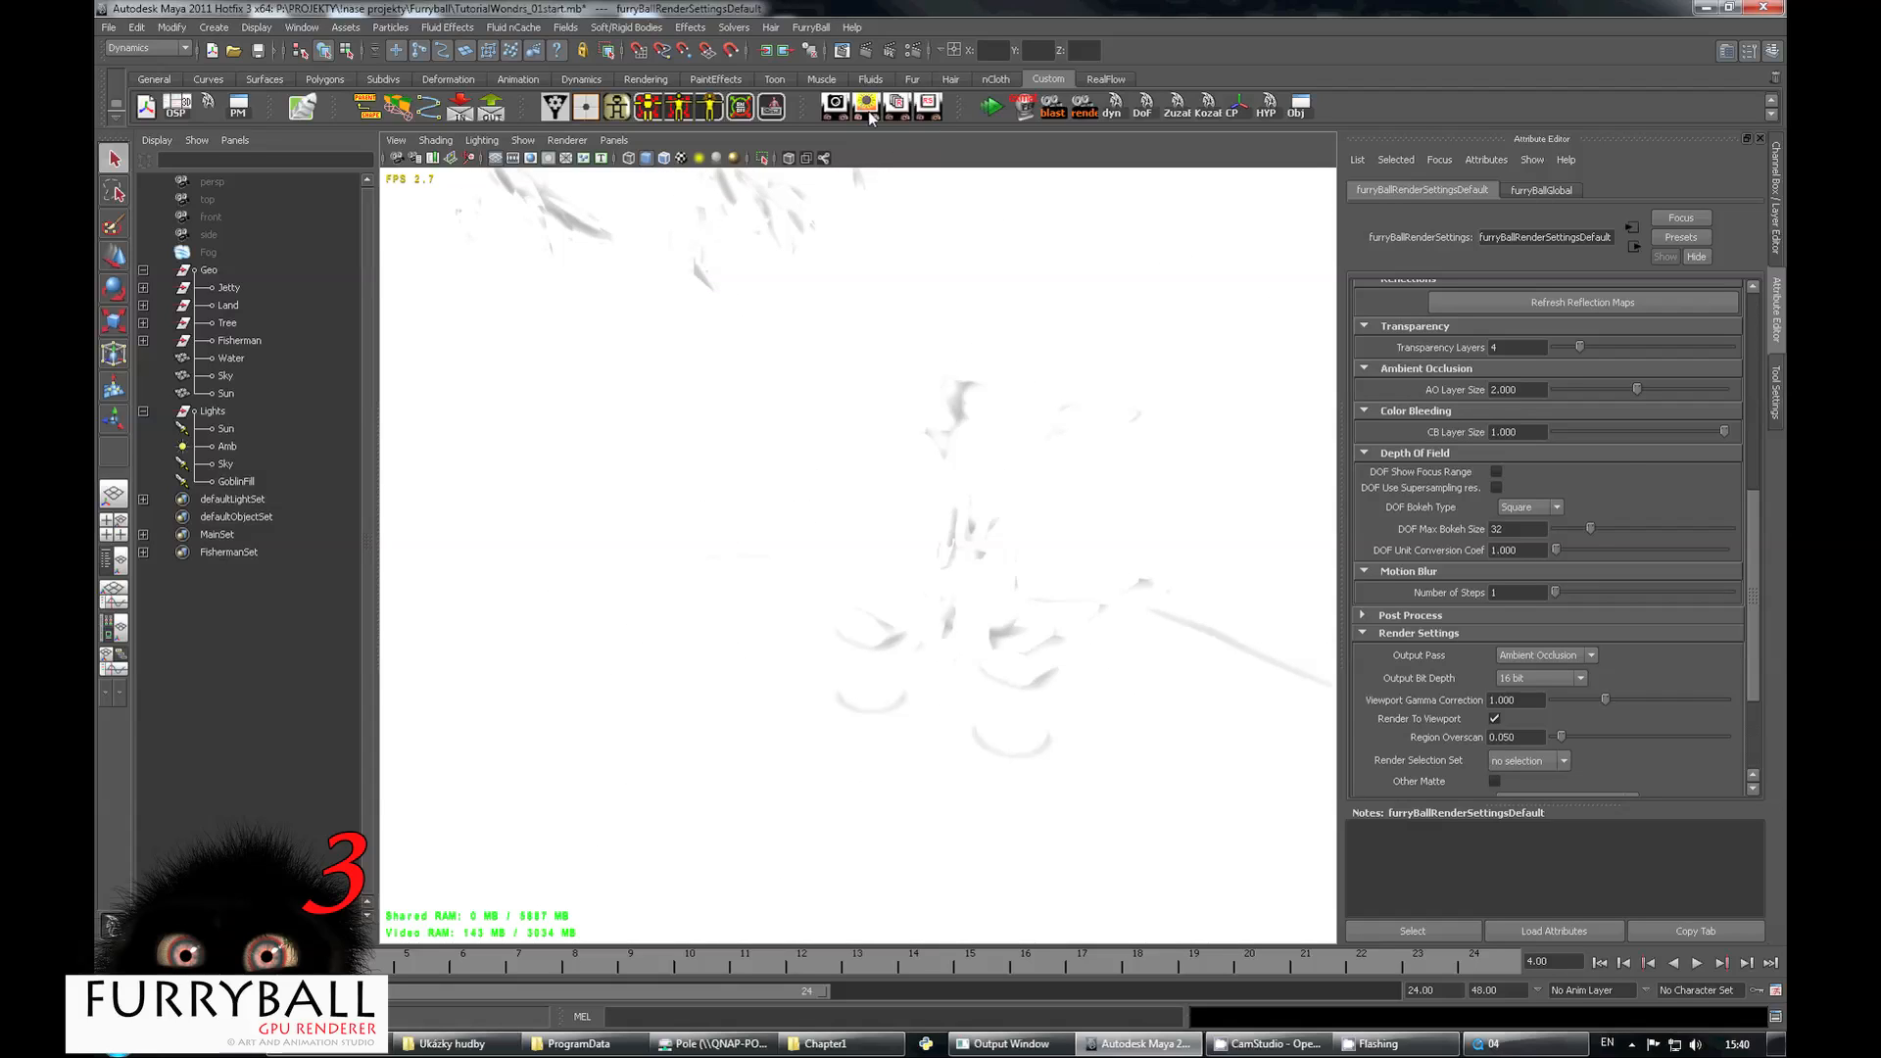
click(866, 106)
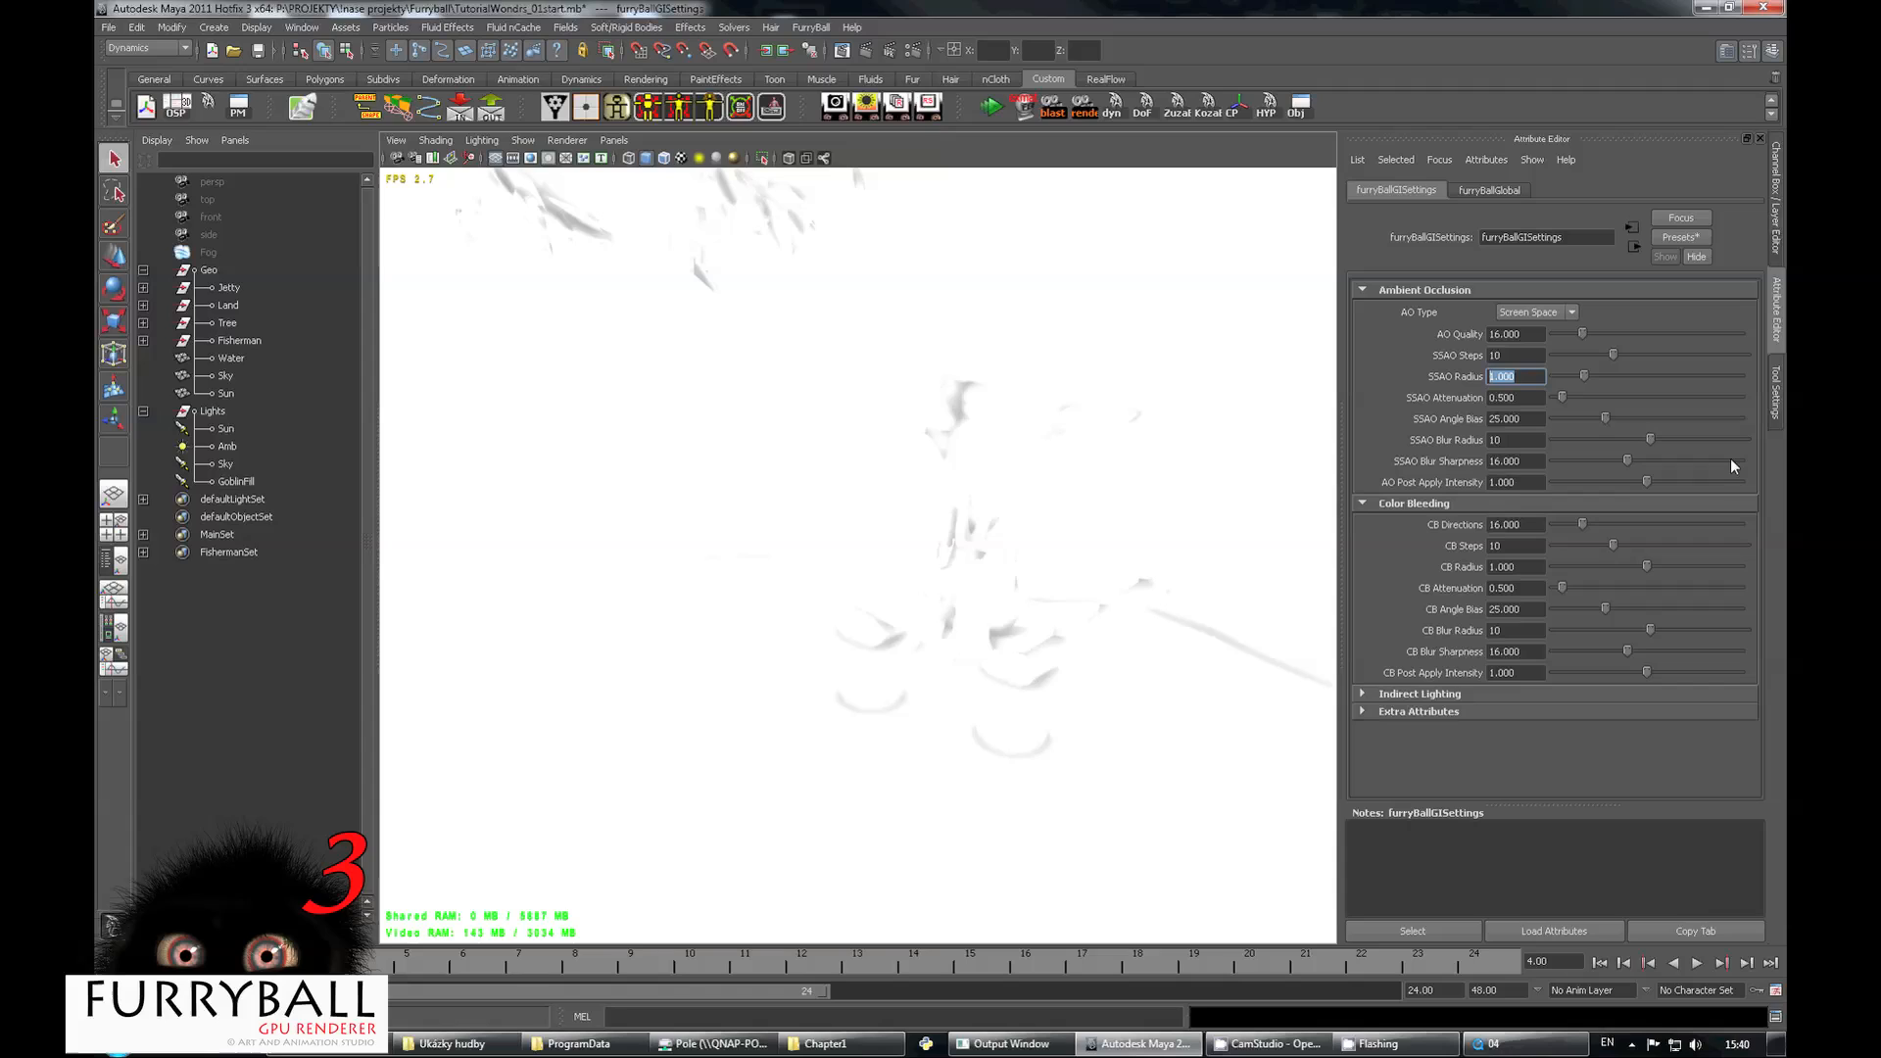
text(4)
key(Return)
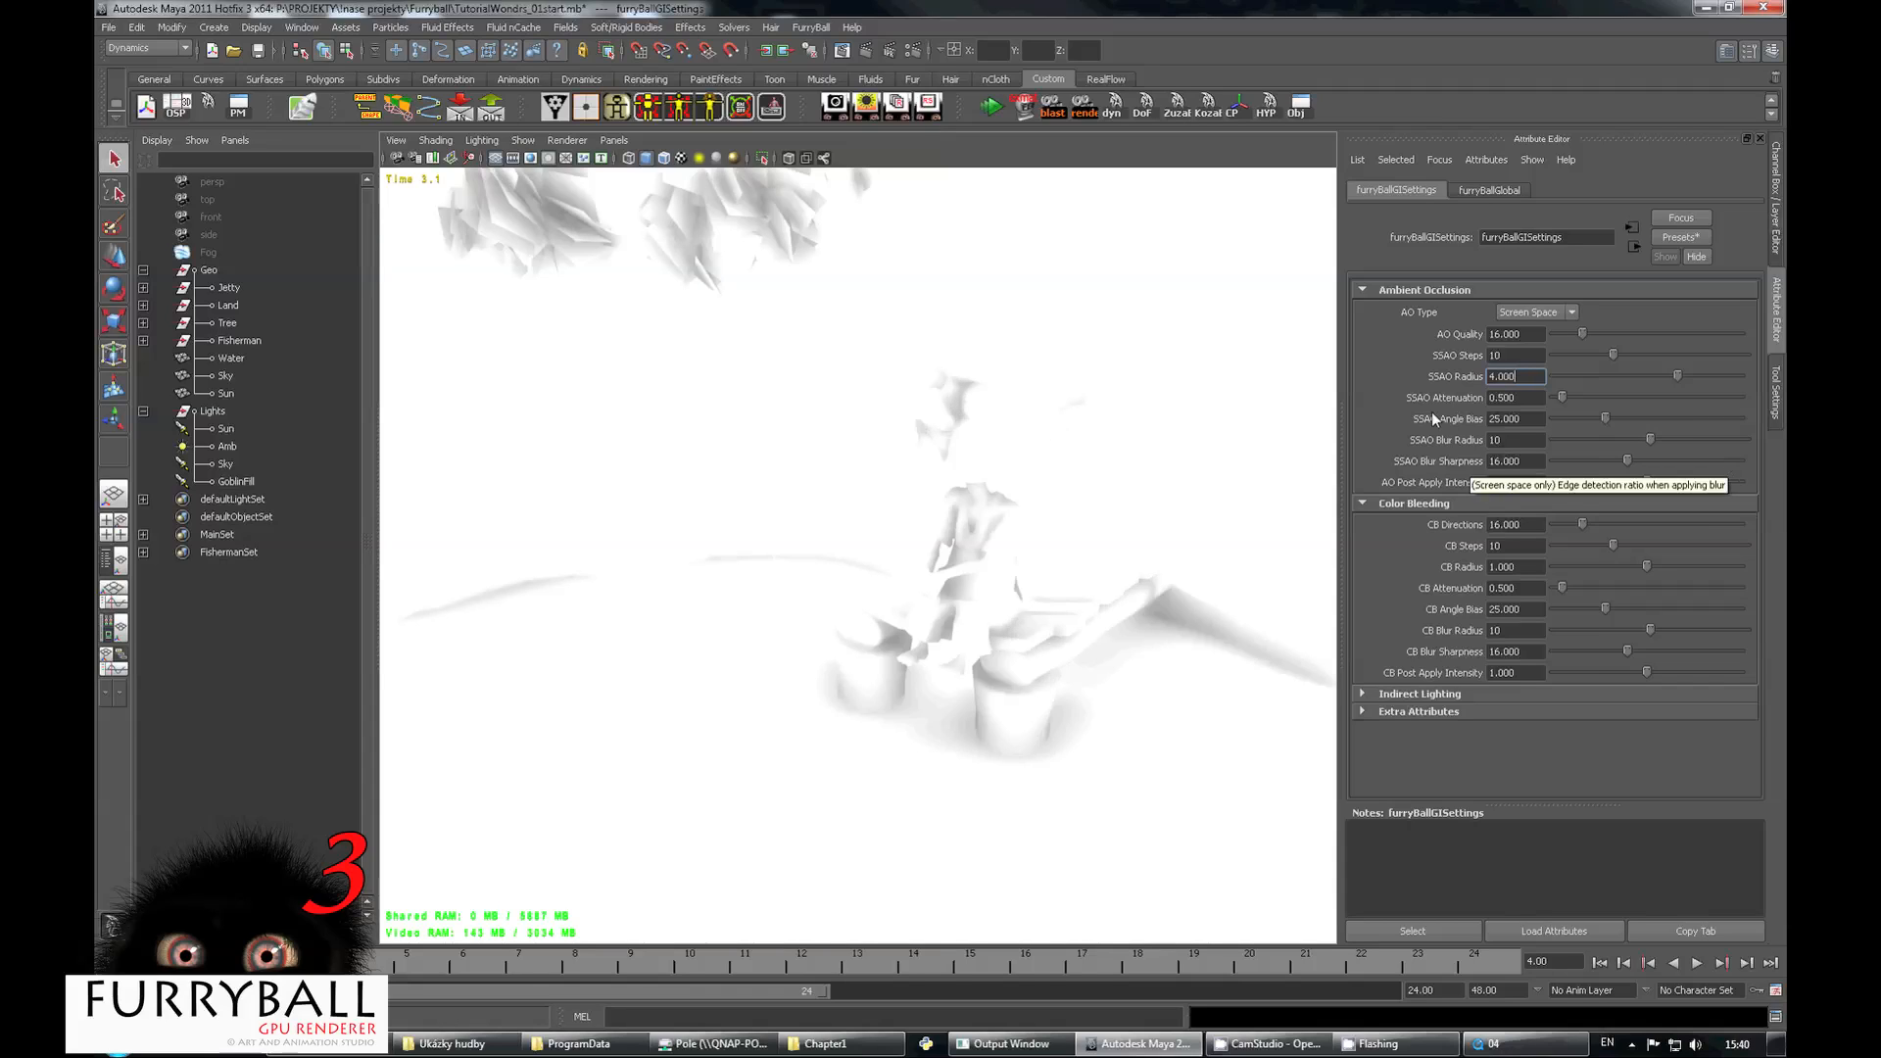
Set the SSAO Angle Bias to 15 and the AO Post Apply Intensity to 1.5.
click(1534, 419)
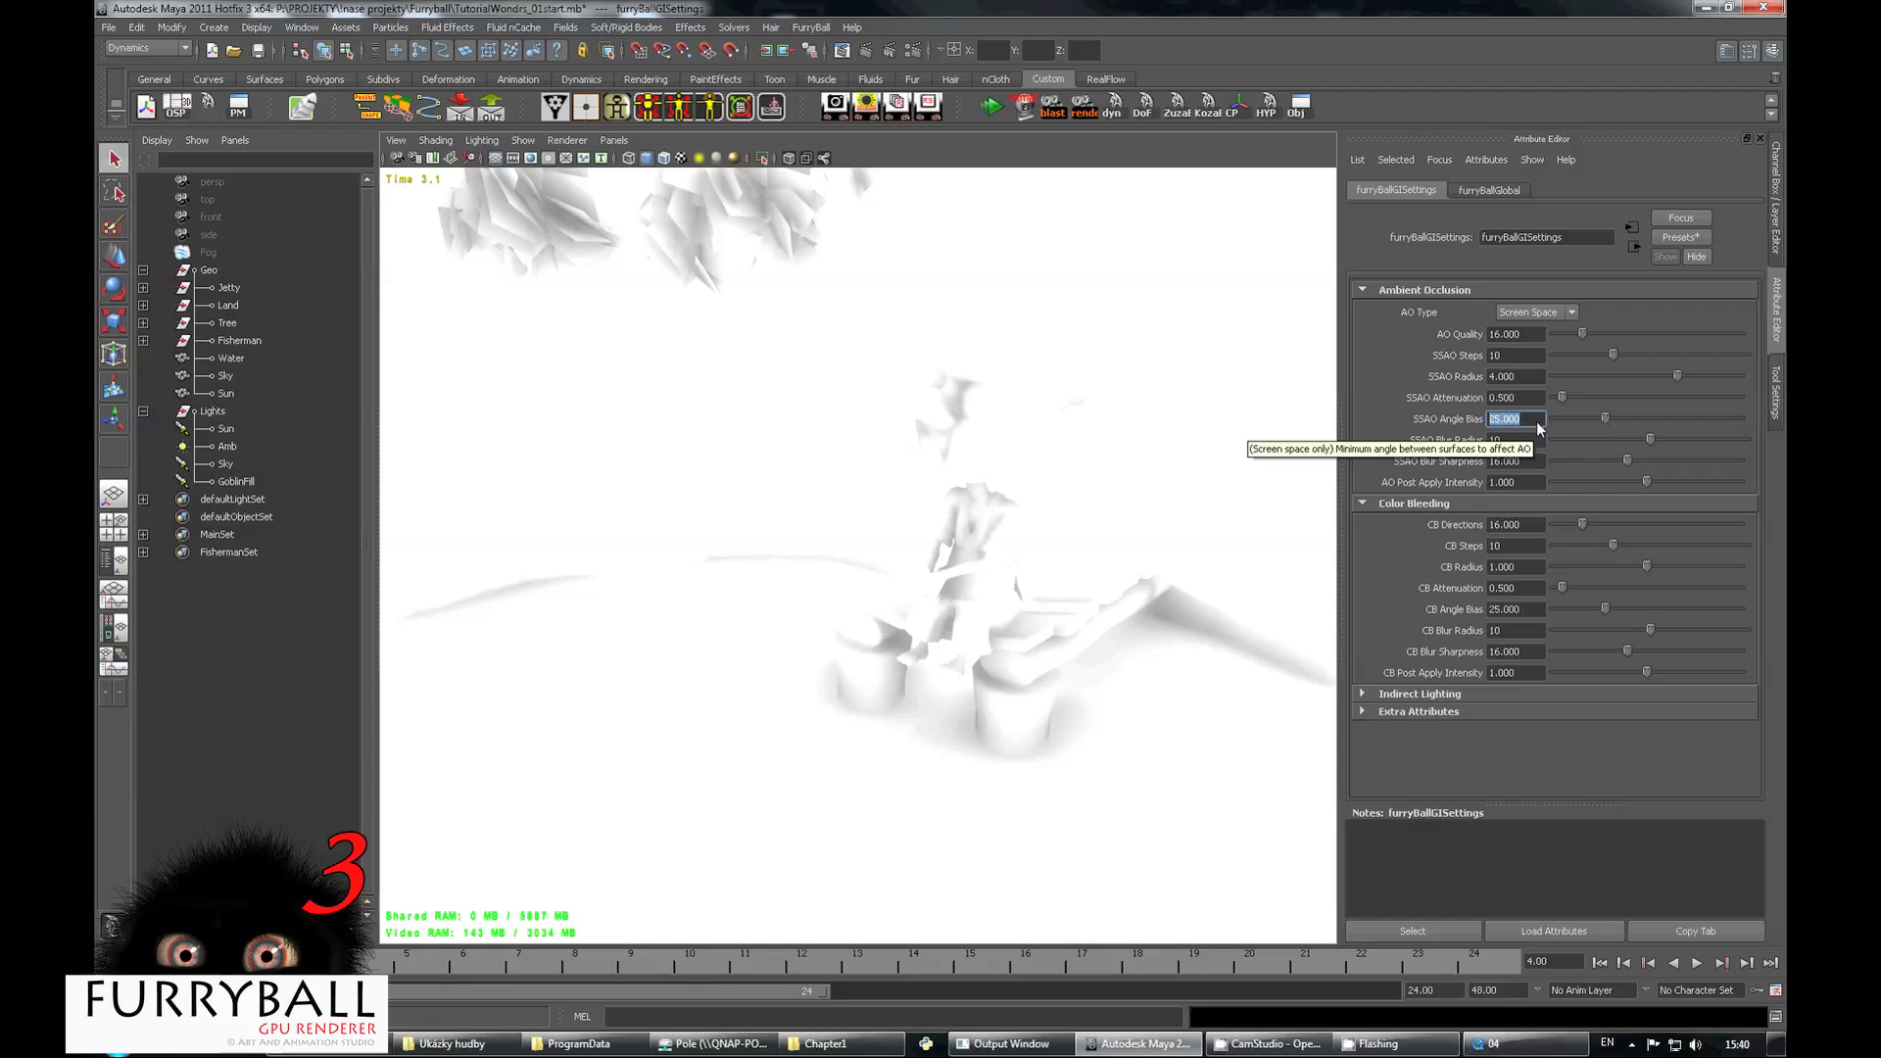
text(15)
key(Return)
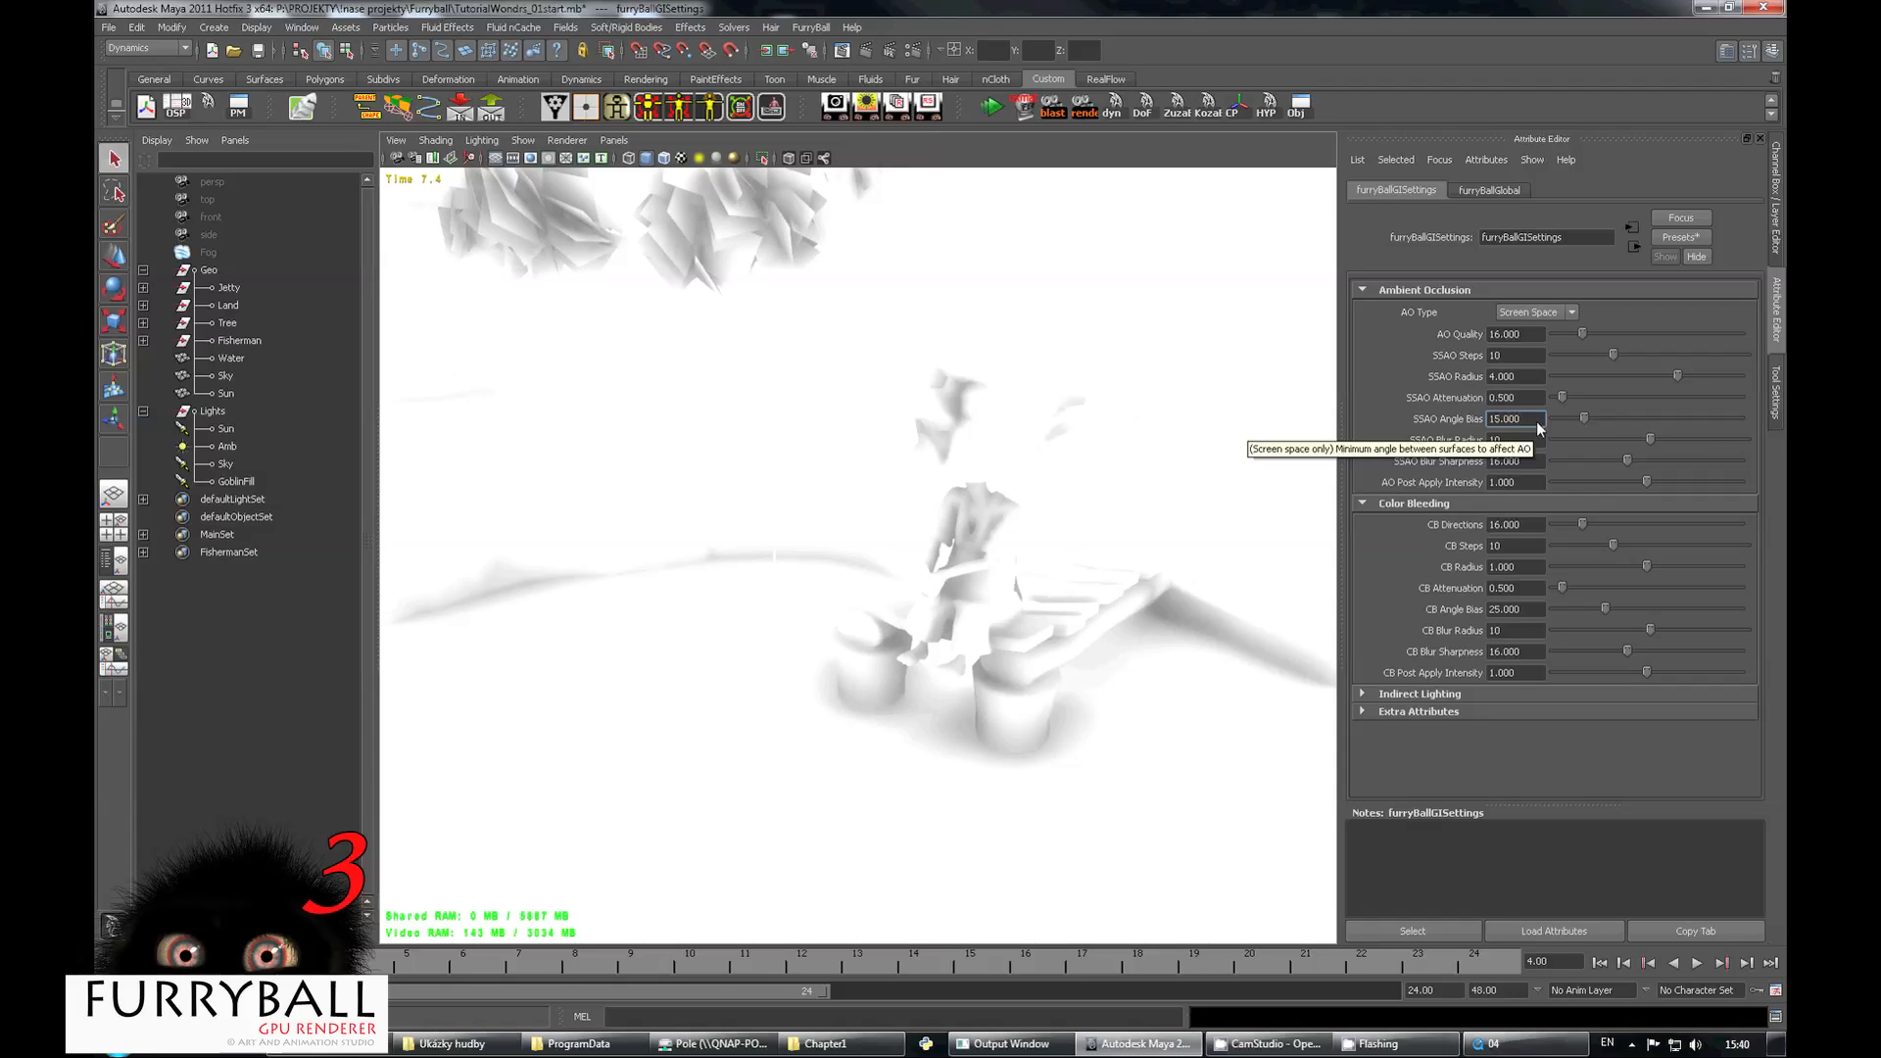
double_click(1513, 482)
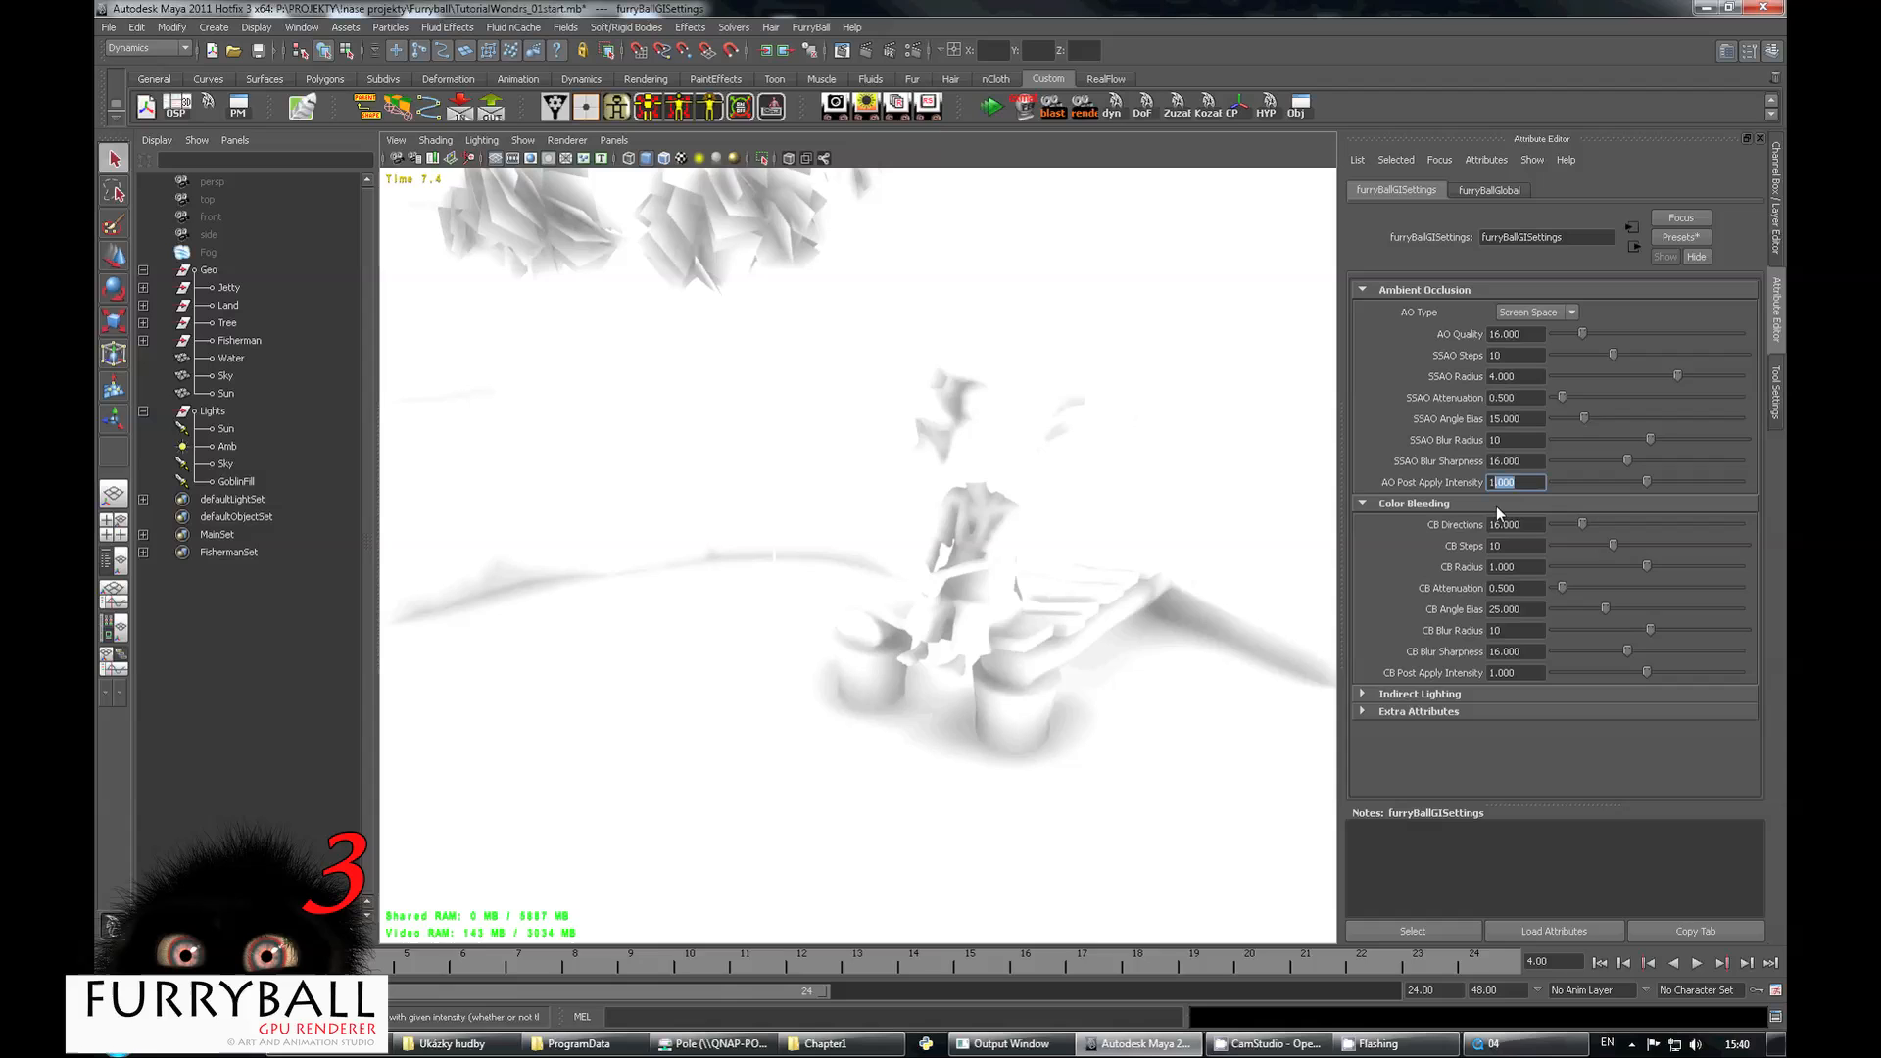
text(5)
key(Return)
Switch the FurryBall render settings' Output Pass to Color Bleeding.
alt+drag(1159, 640, 980, 564)
click(948, 111)
click(1544, 654)
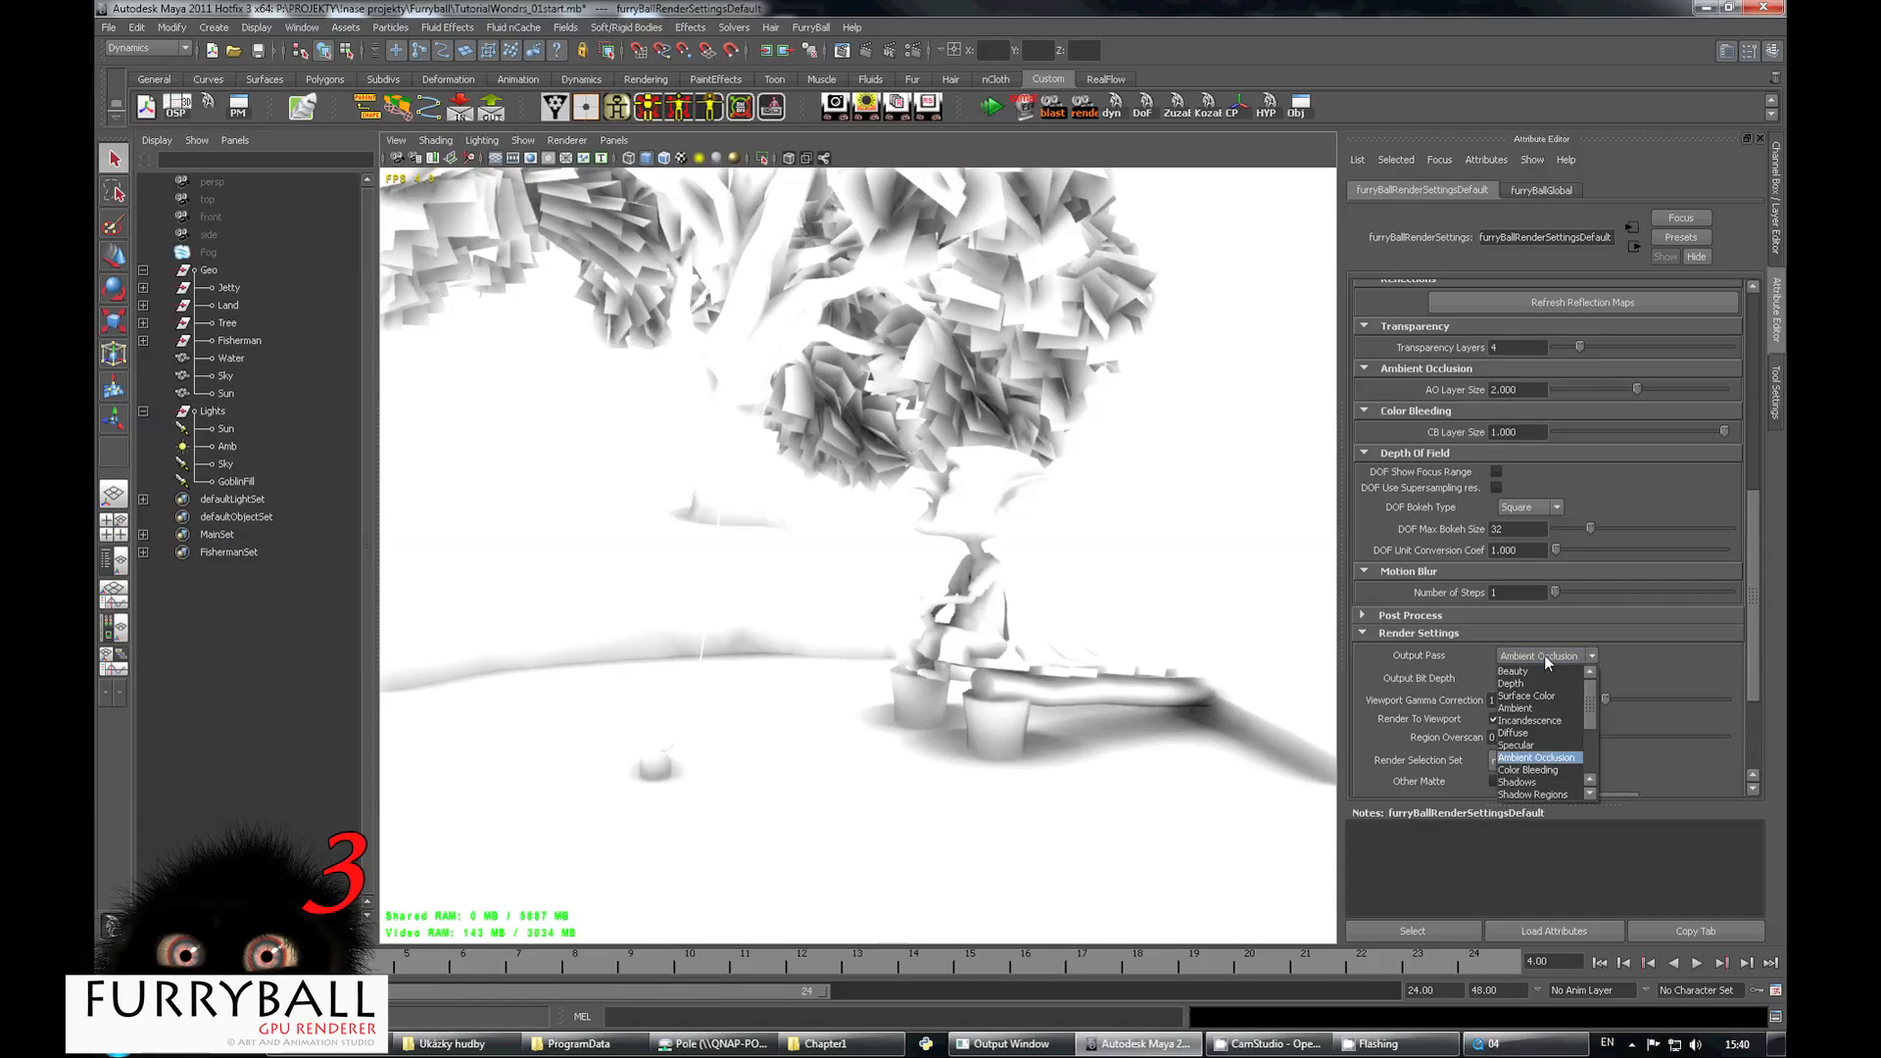
click(1528, 769)
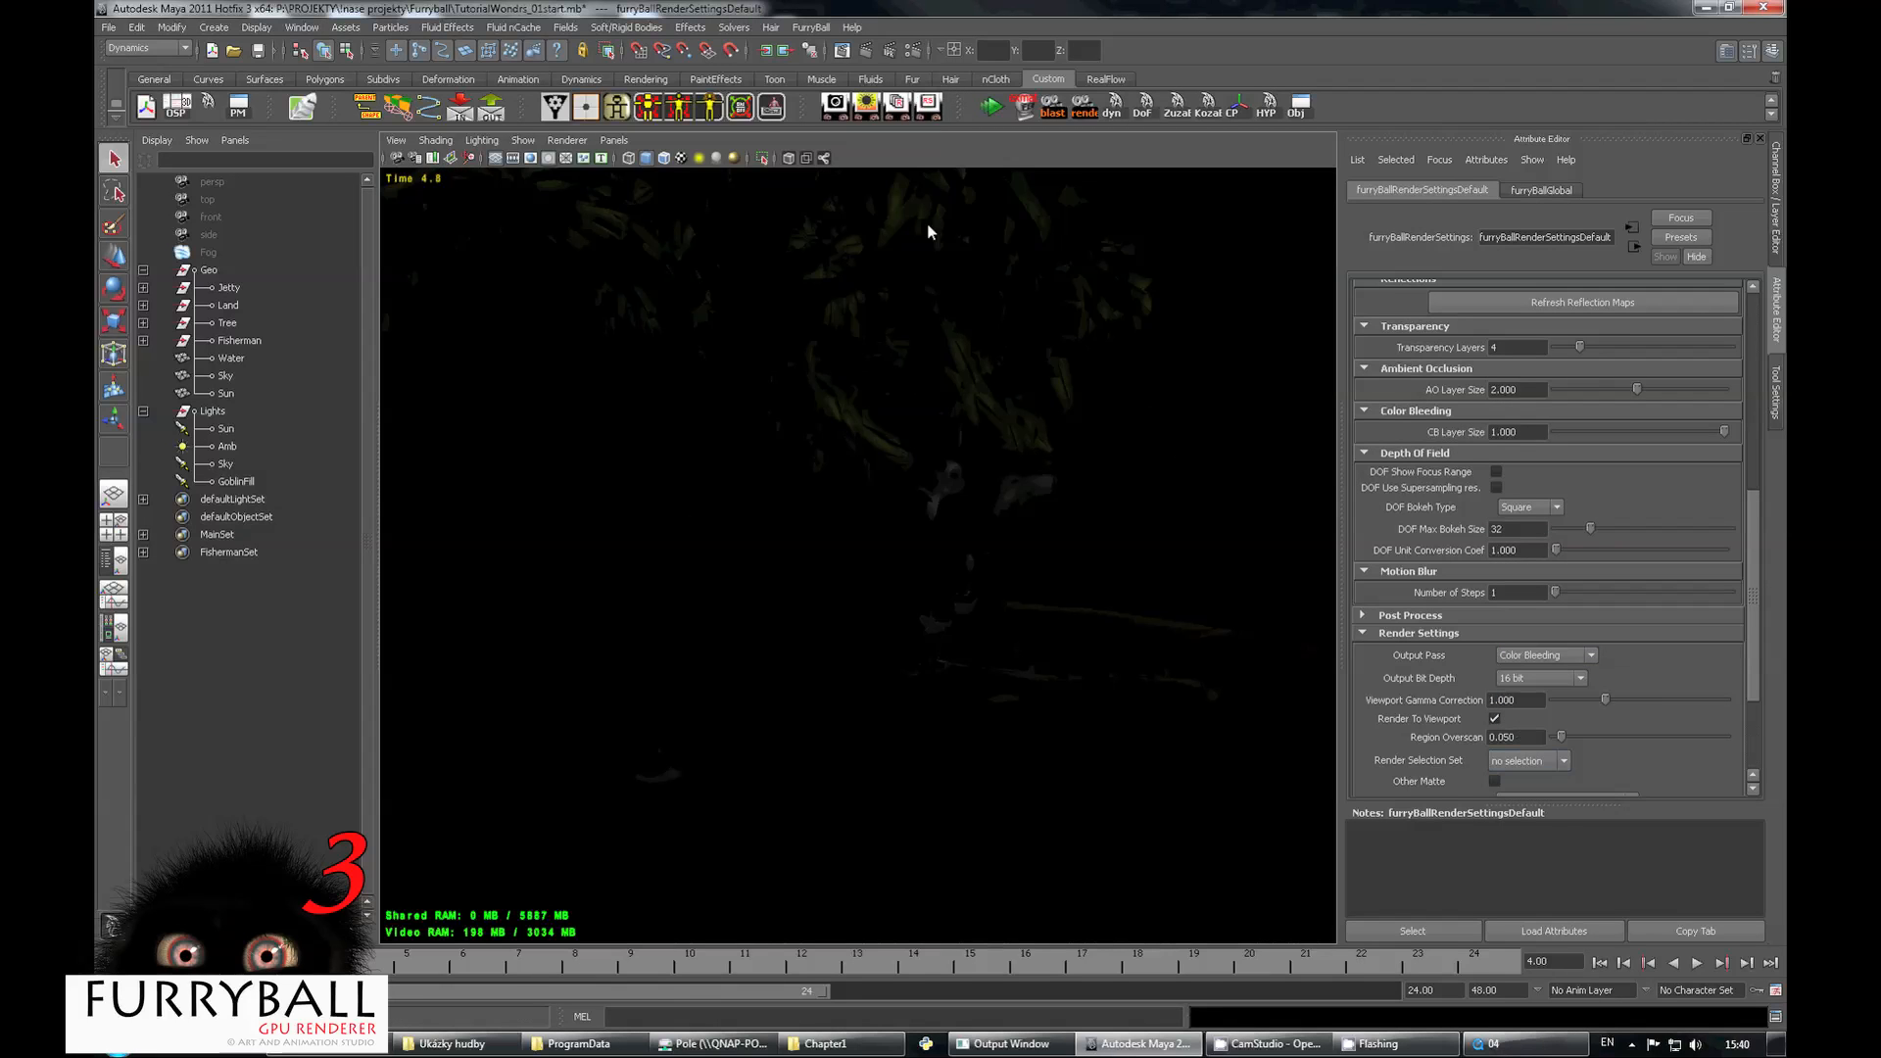
Set the CB Radius to 20 in the FurryBall GI settings' Color Bleeding section.
click(870, 109)
alt+drag(1109, 520, 1003, 541)
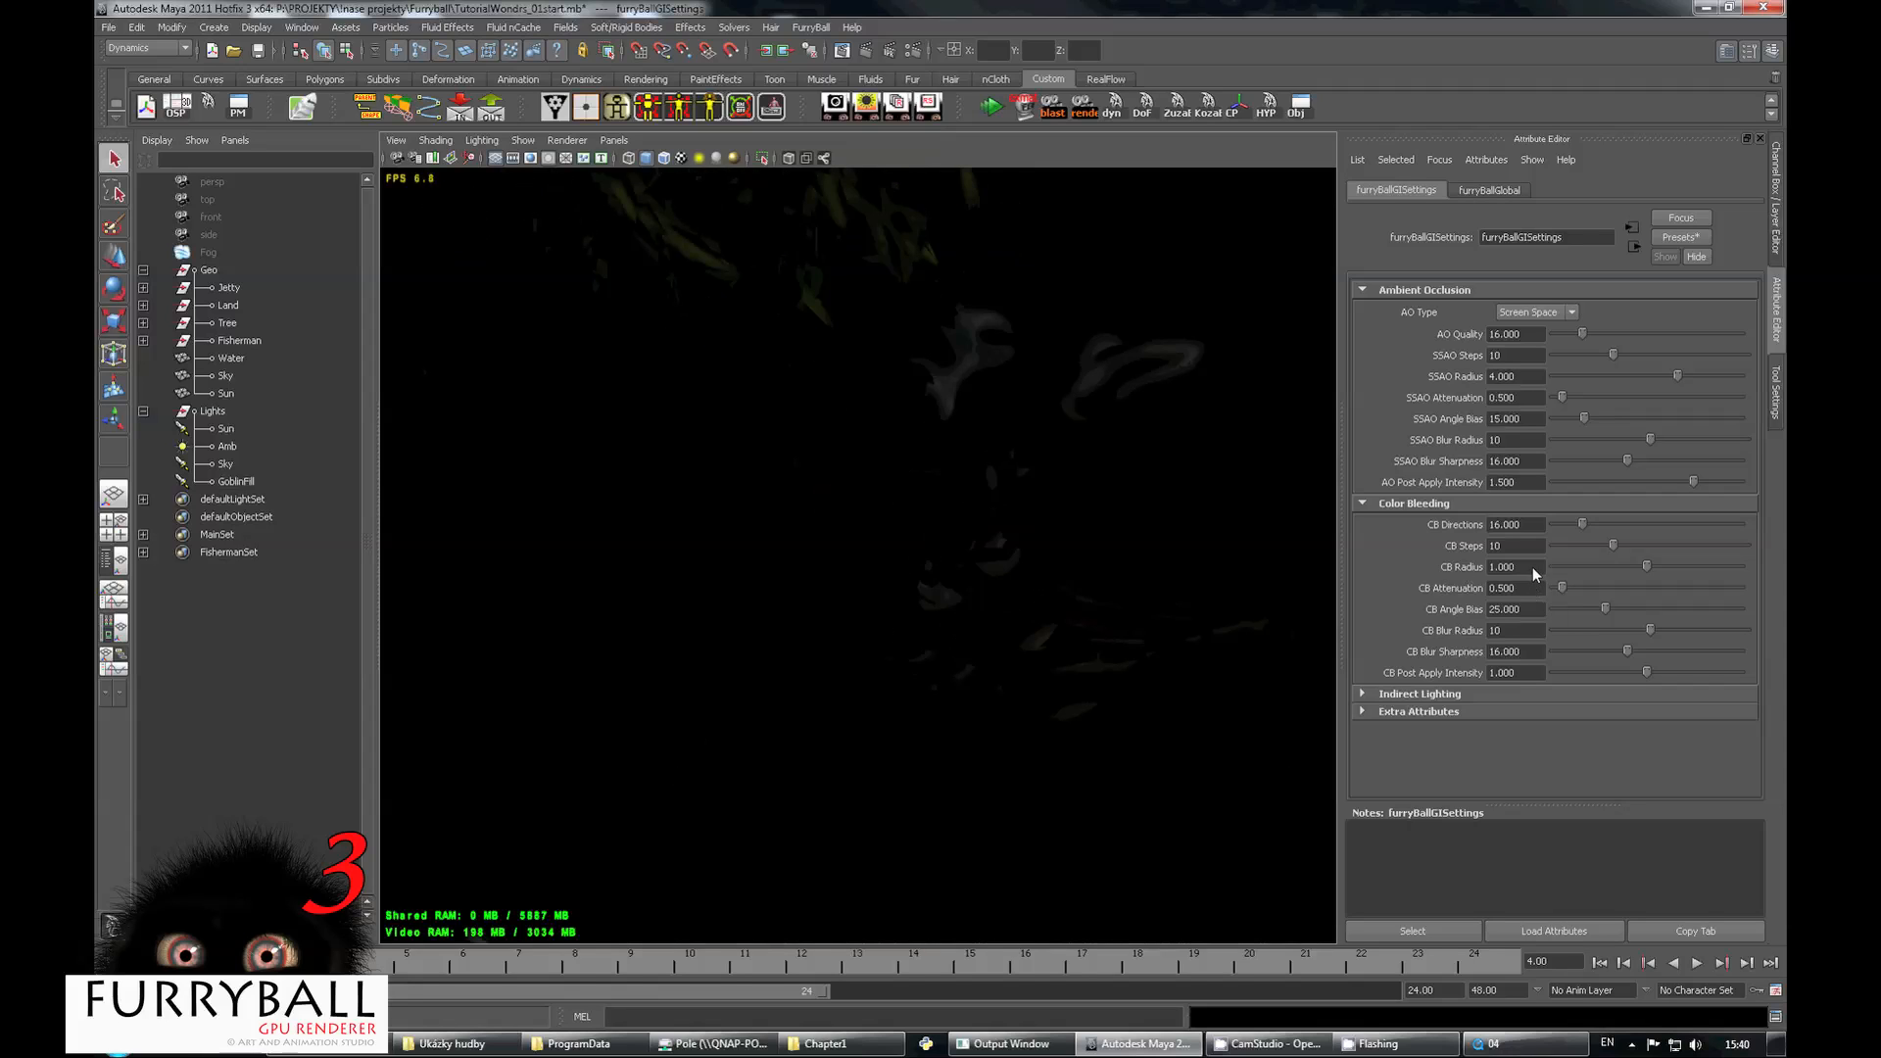
text(20)
key(Return)
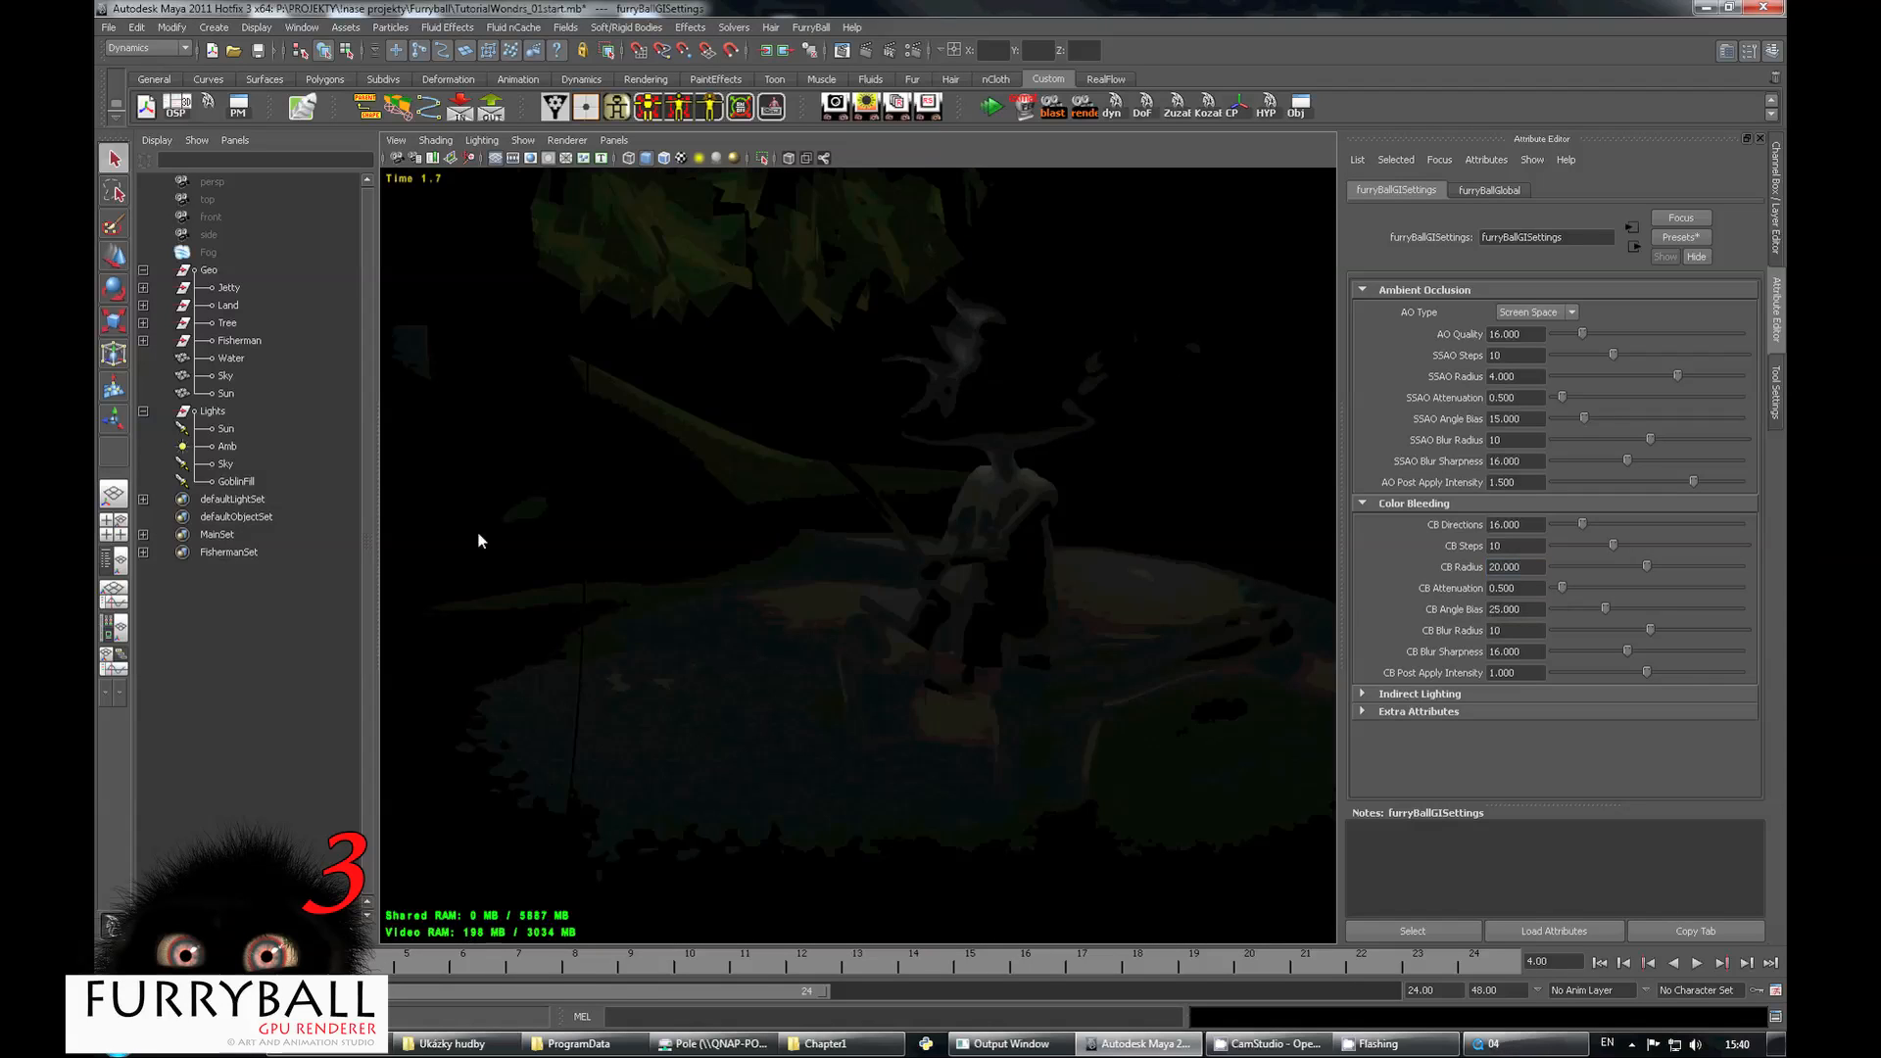
alt+right_drag(750, 542, 1587, 654)
alt+right_drag(1066, 524, 1534, 602)
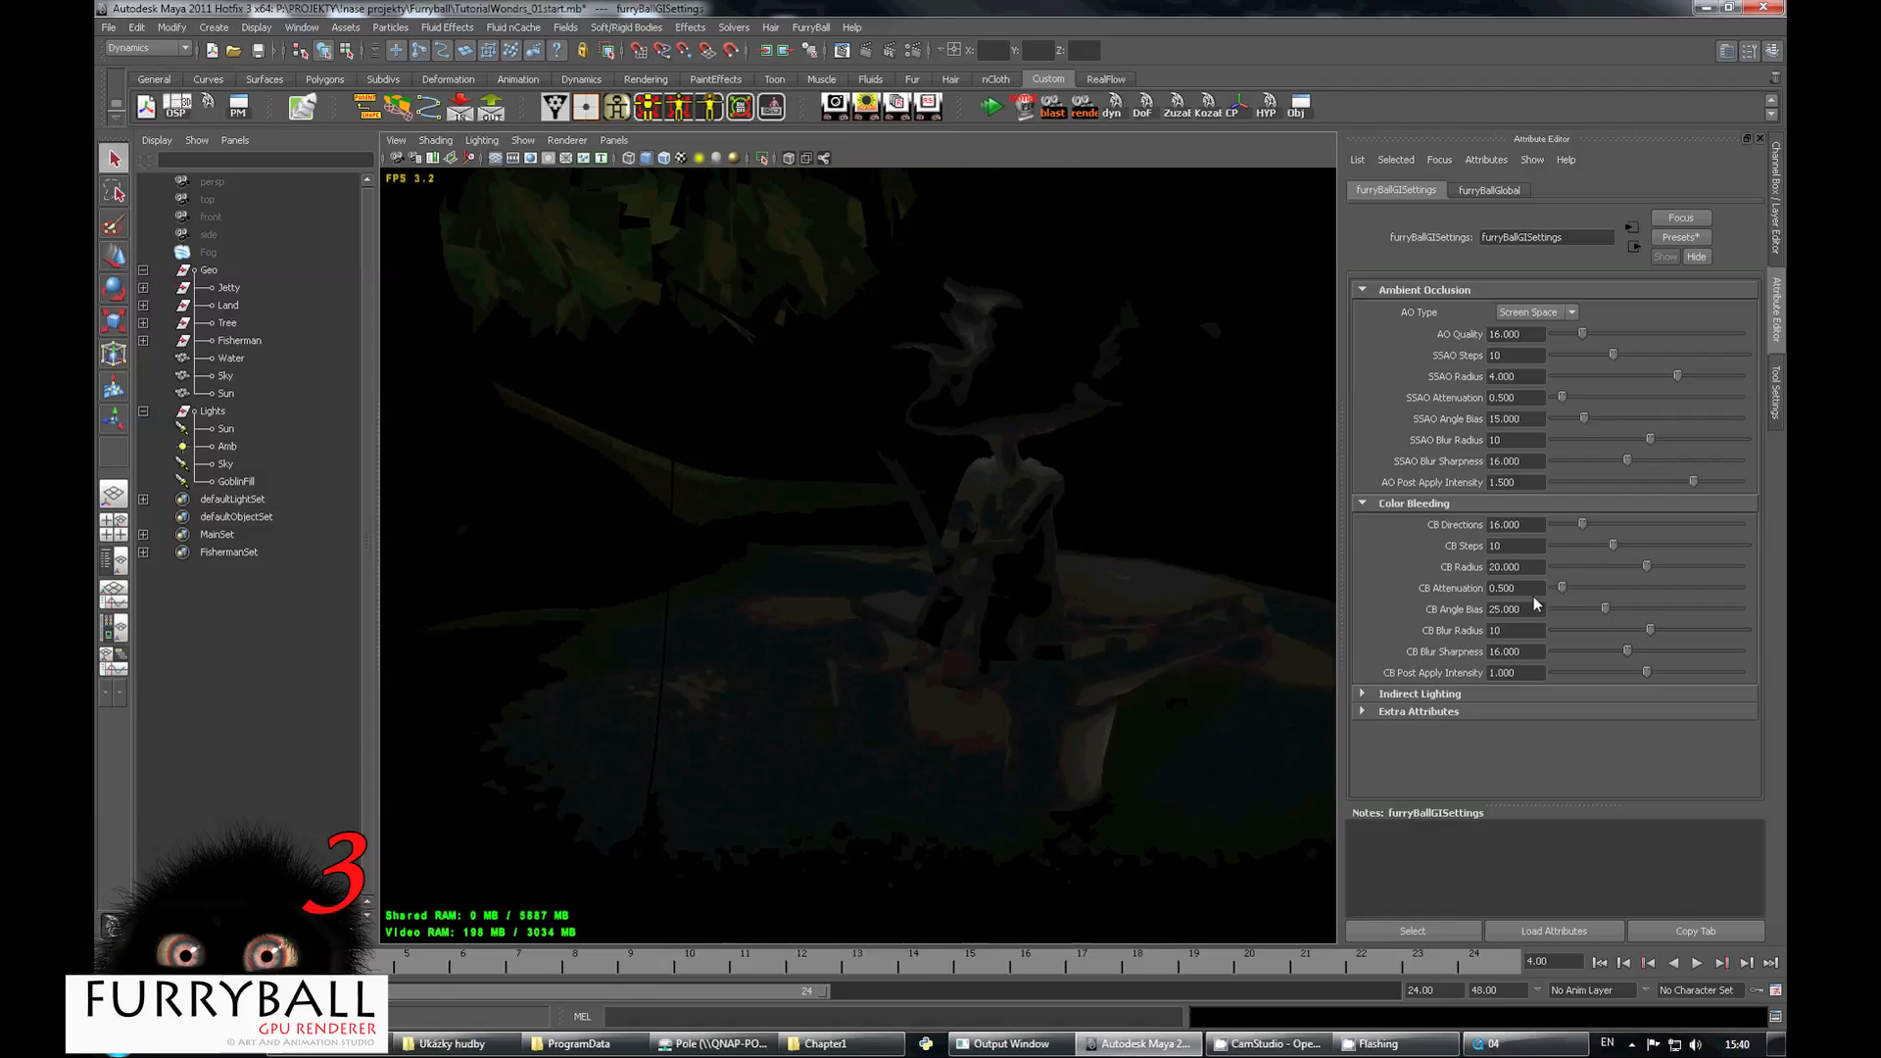
Set the CB Angle Bias to 1 and then to 2 in the Color Bleeding section.
drag(1495, 619, 1485, 632)
text(1)
key(Return)
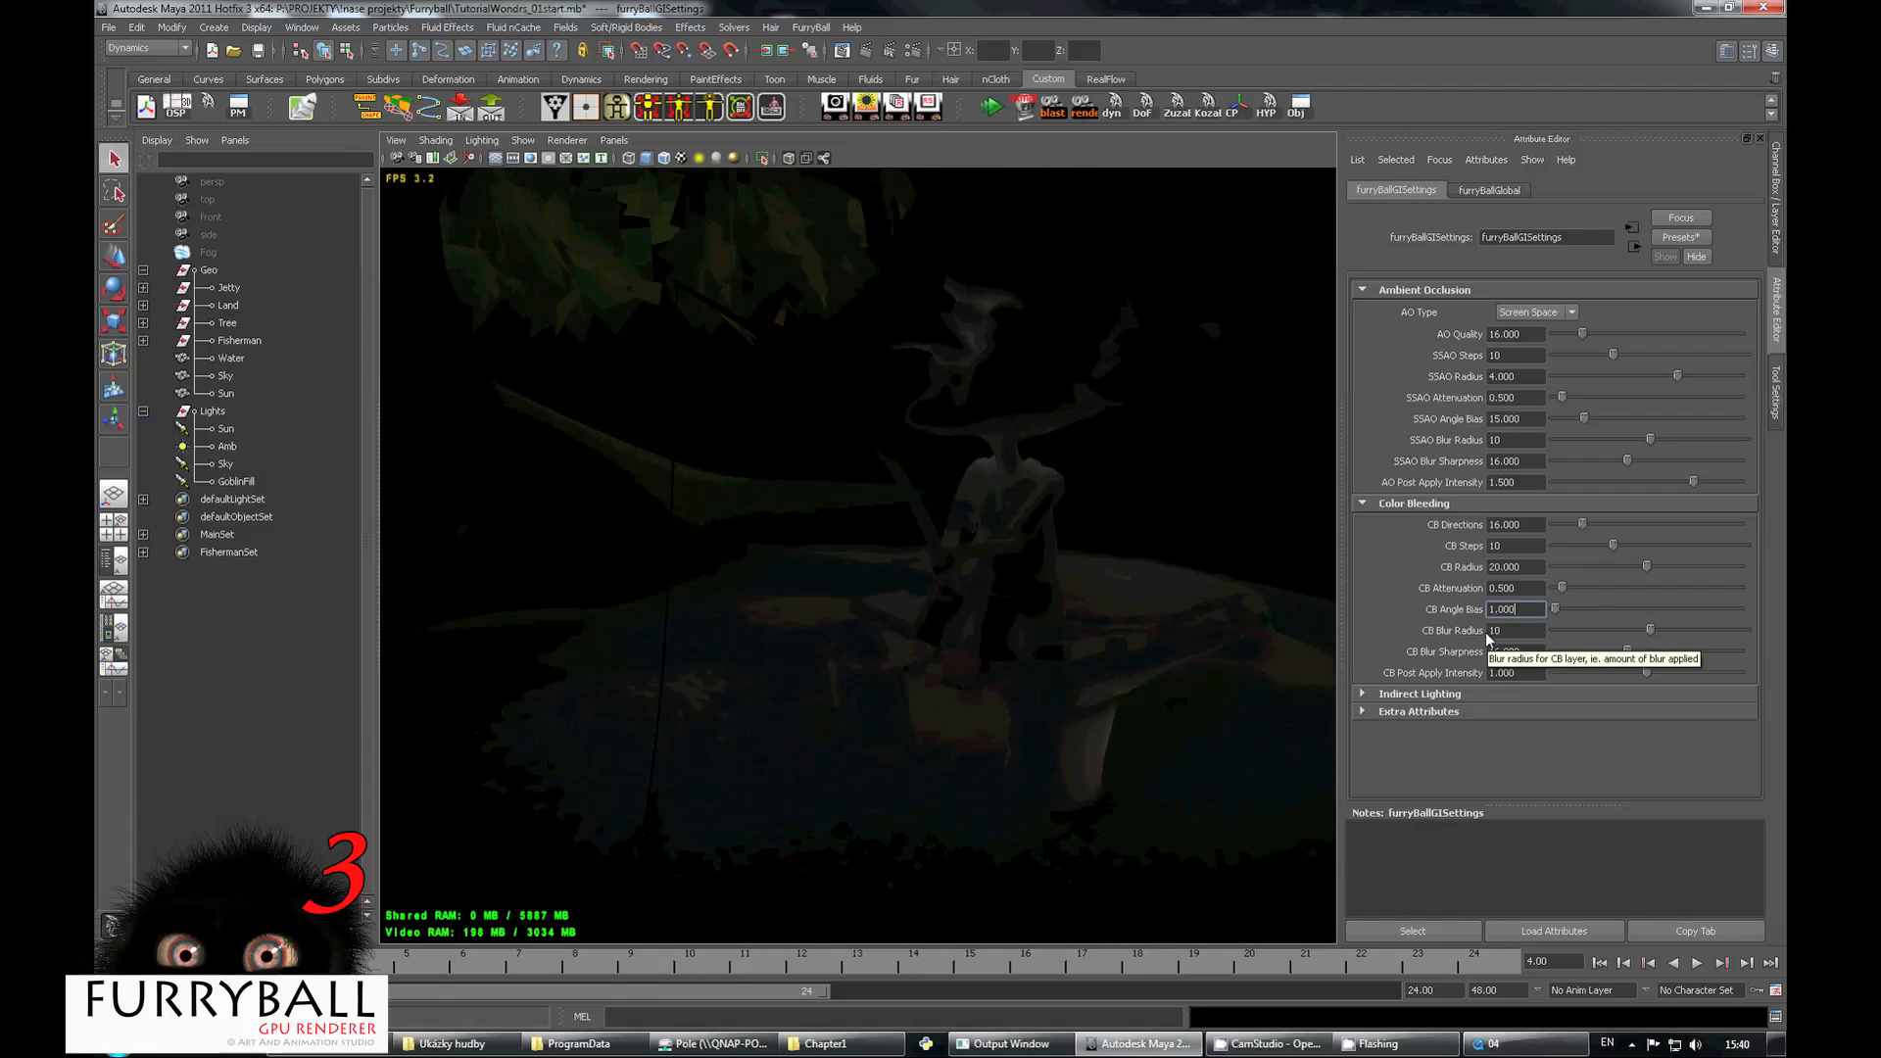
double_click(1533, 612)
text(2)
key(Return)
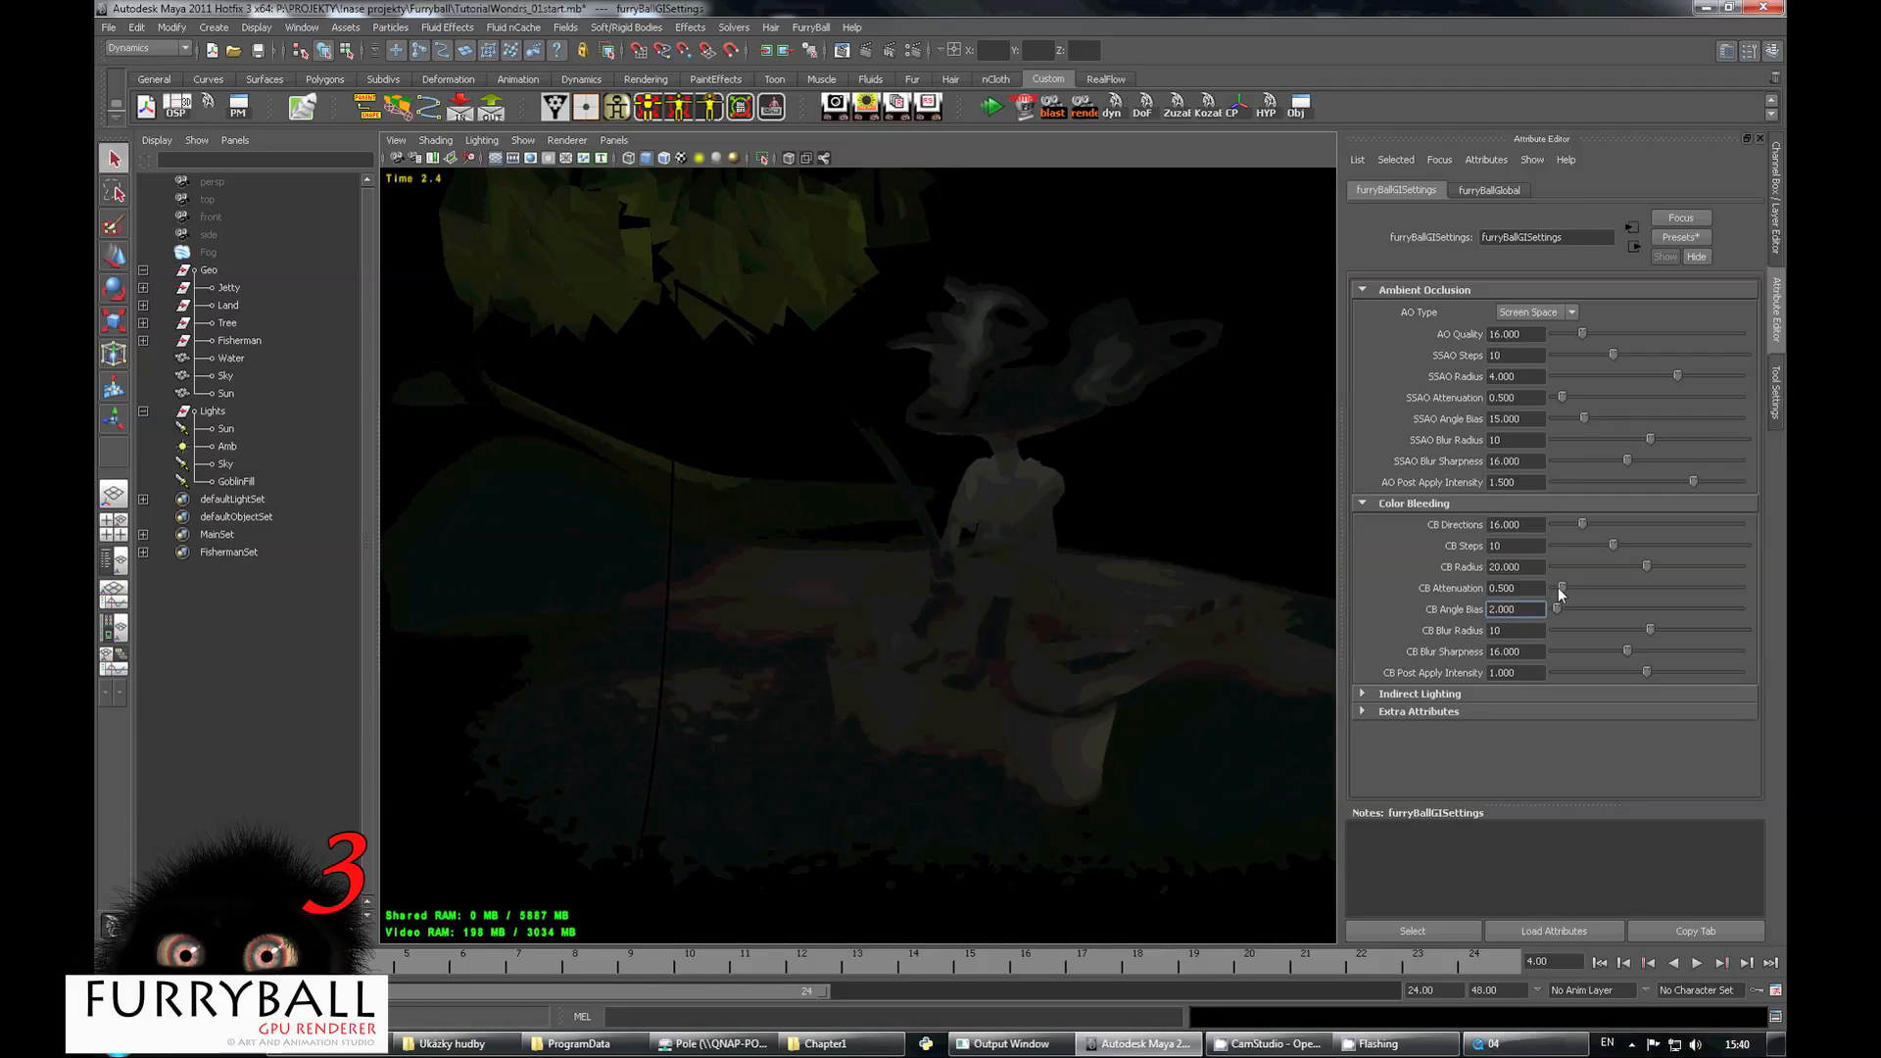
Set the CB Attenuation to 0 and the CB Post Apply Intensity to 0.5.
mouse_move(850, 556)
alt+mouse_down()
mouse_move(790, 558)
mouse_move(926, 567)
mouse_move(855, 580)
alt+mouse_up()
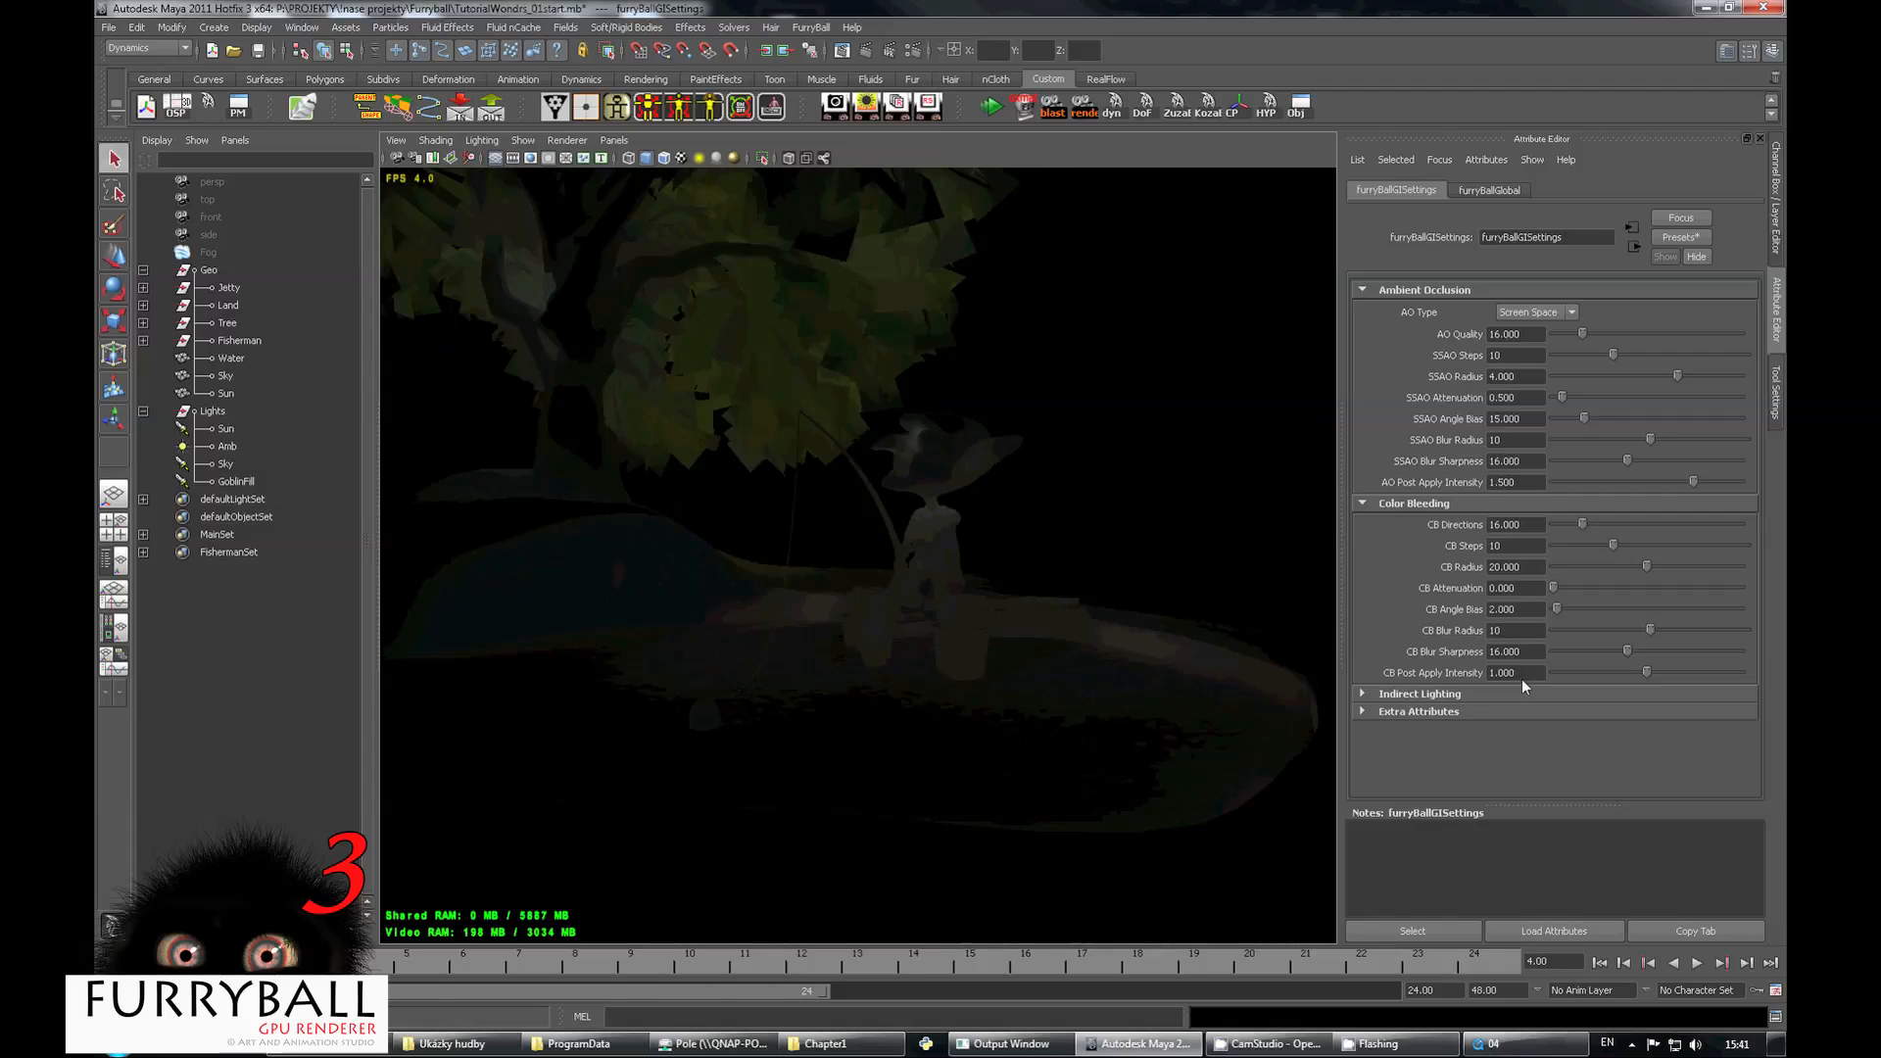
text(0.5)
key(Return)
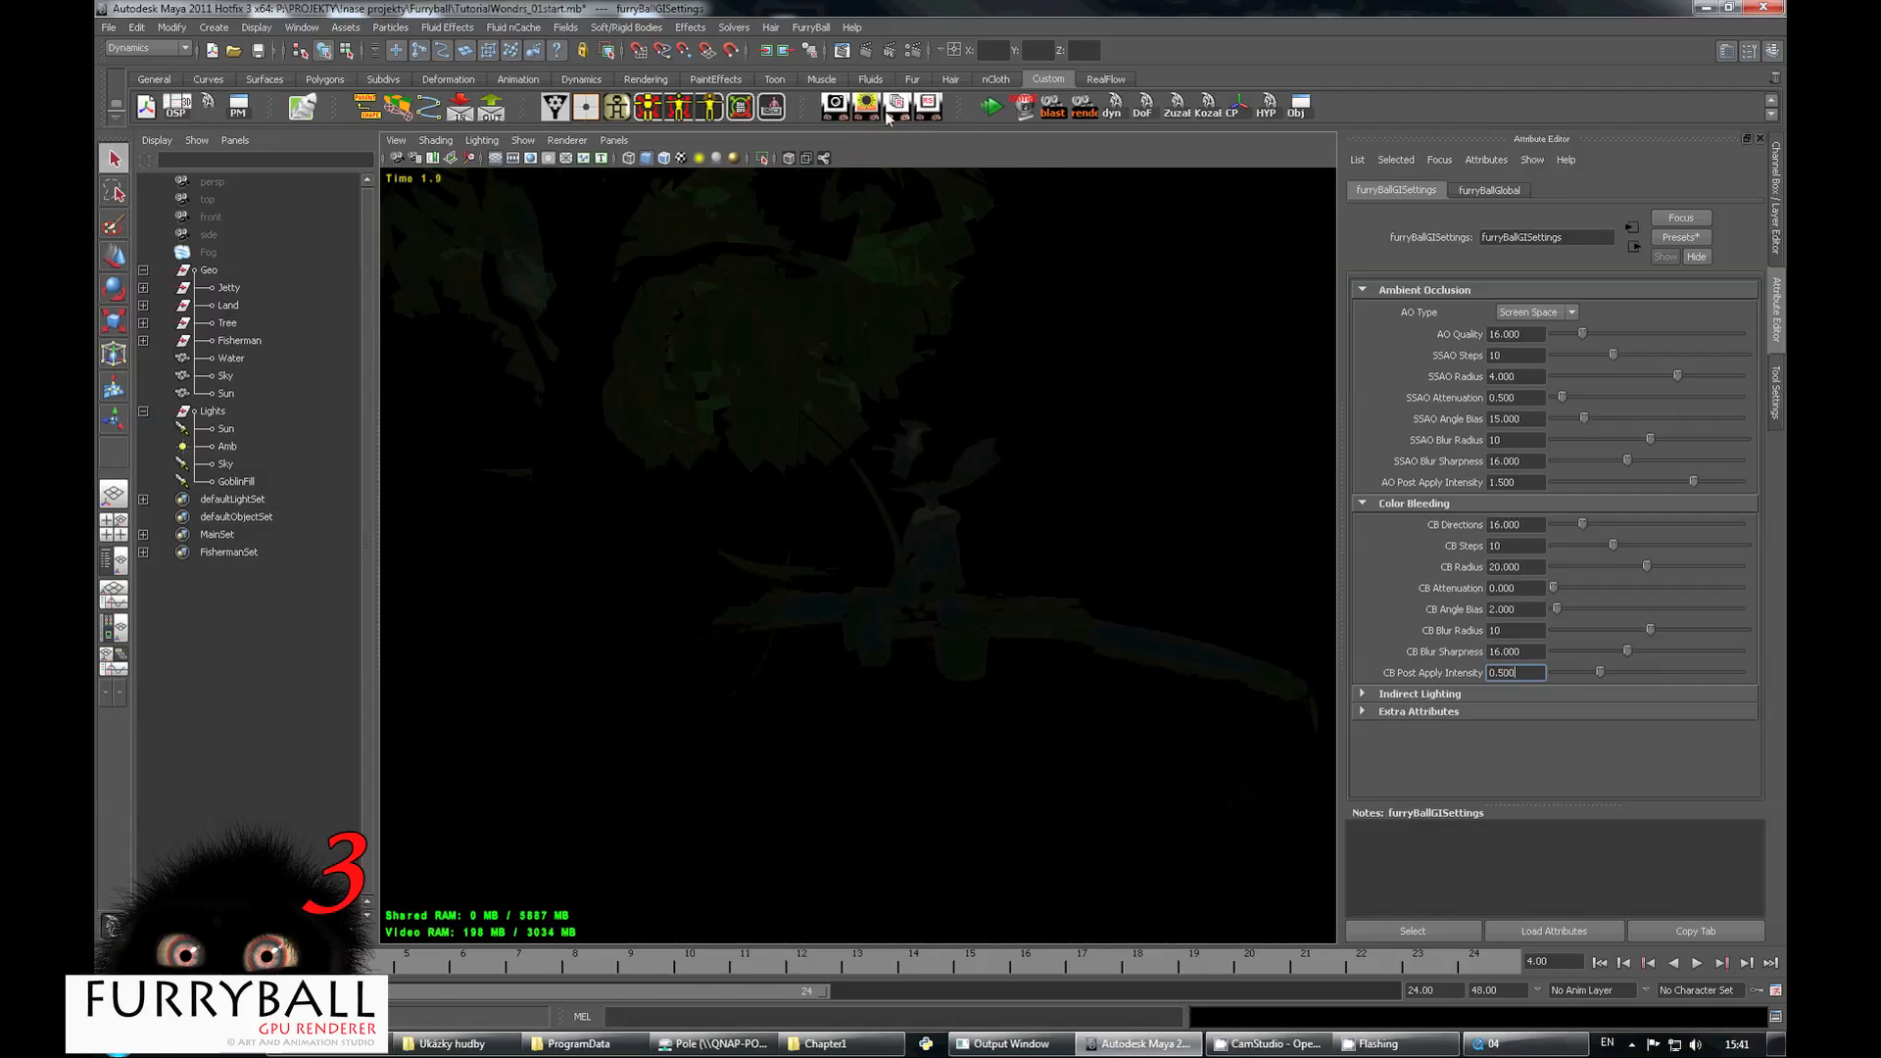
Switch the FurryBall render settings' Output Pass back to Beauty.
click(928, 105)
click(1539, 656)
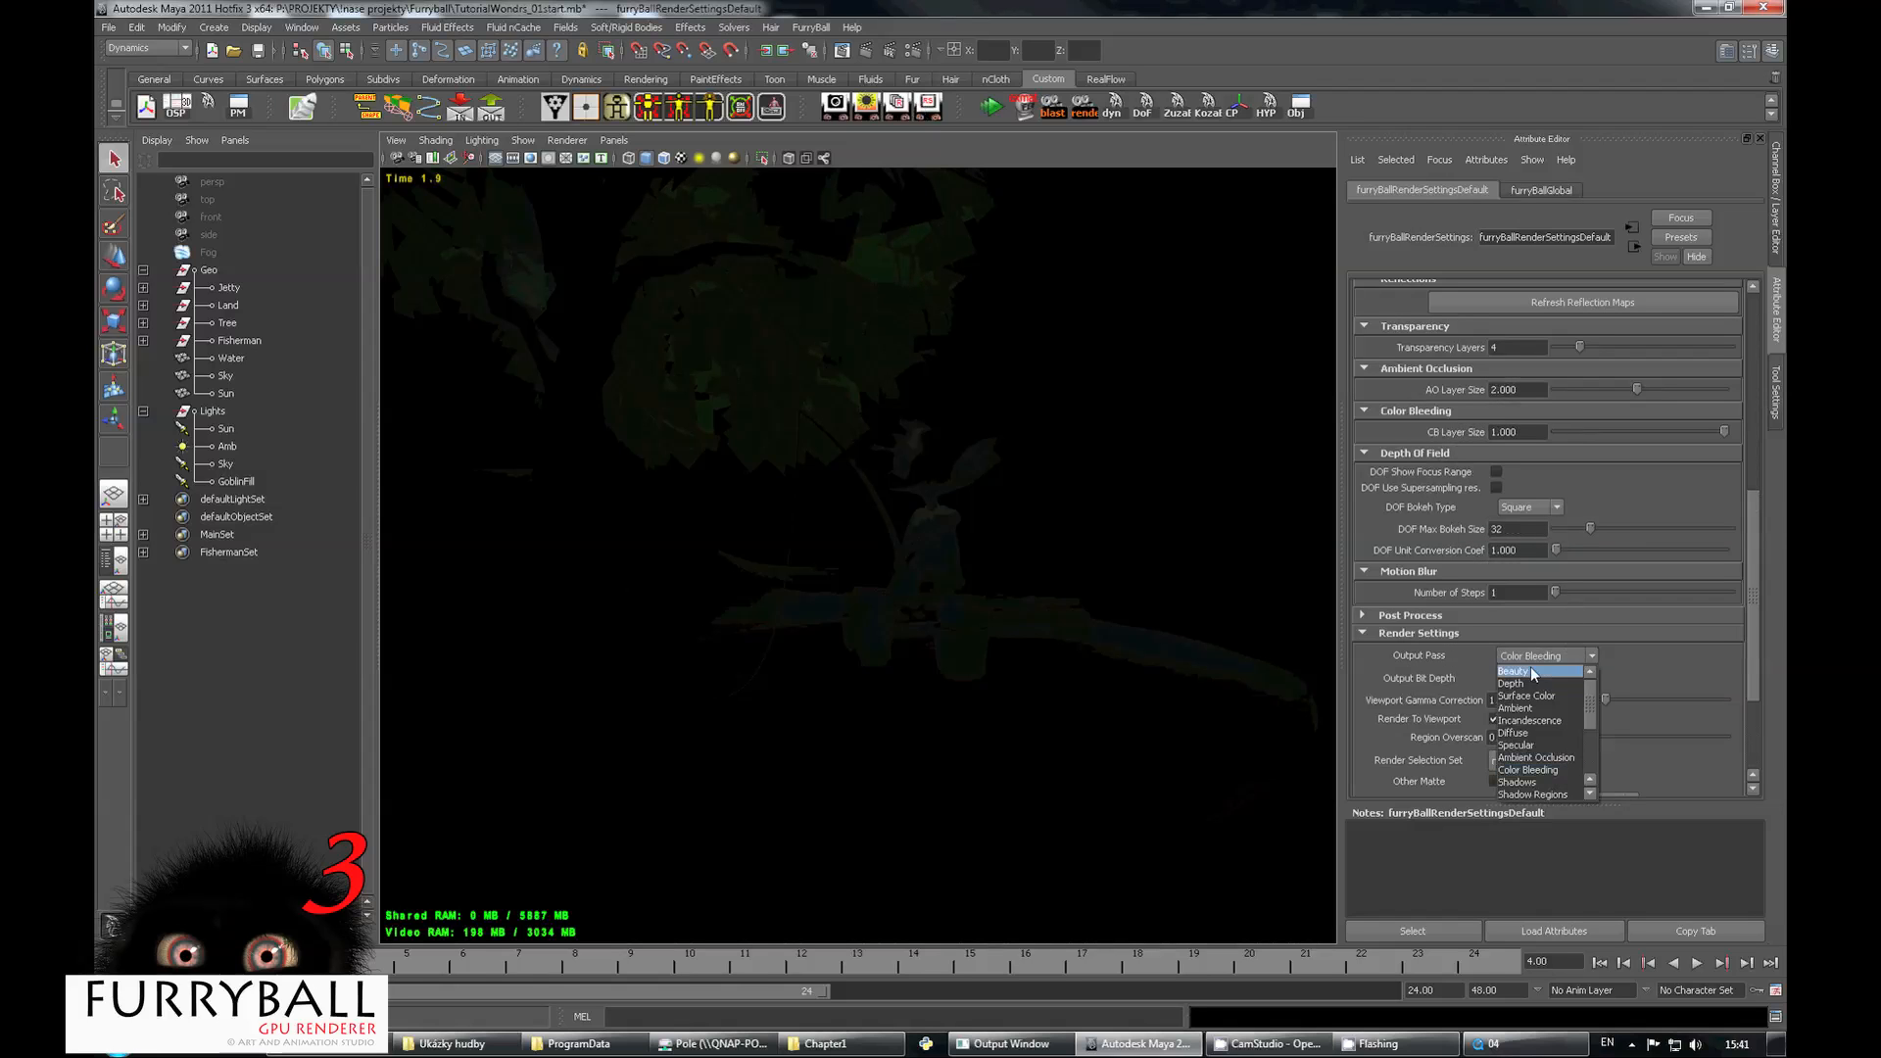
click(1514, 671)
alt+drag(967, 578, 901, 551)
alt+right_drag(901, 550, 1685, 566)
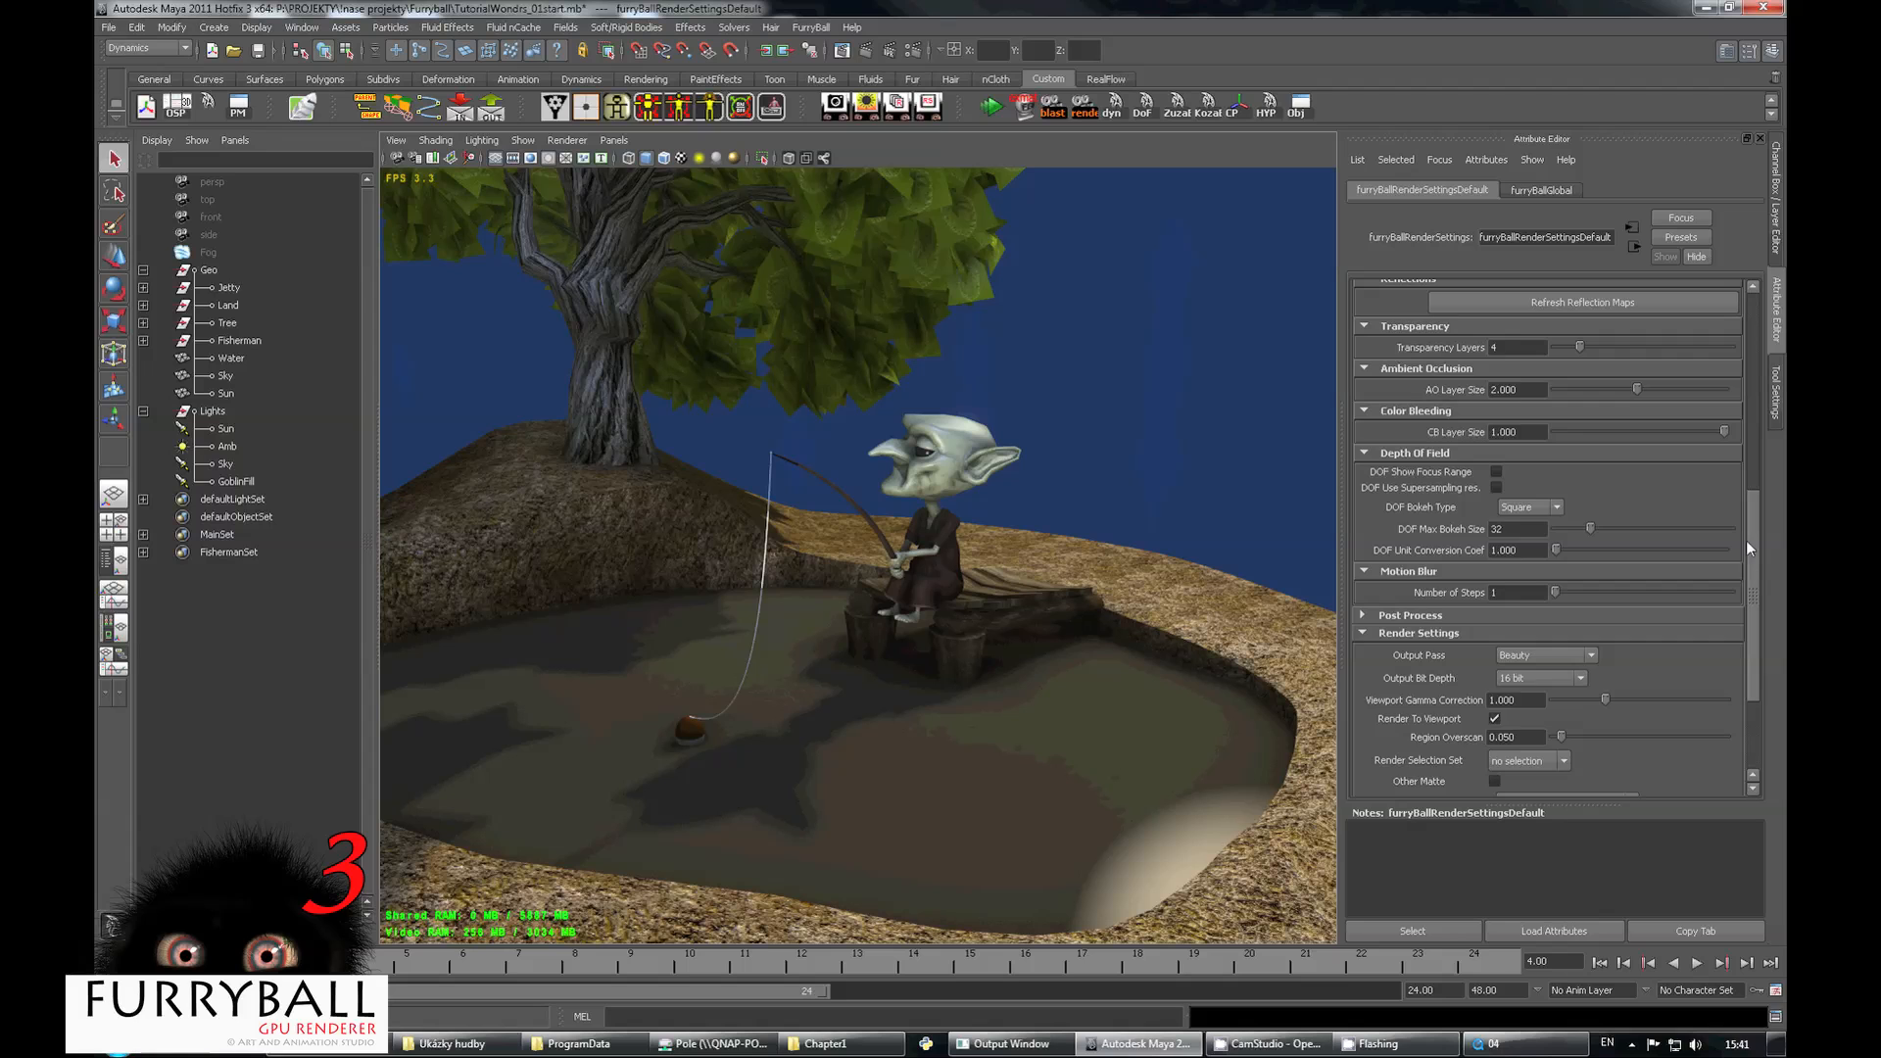
Enable Color Bleeding in the FurryBall render features and check the goblin scene from several angles.
scroll(1746, 539, up, 8)
click(1495, 427)
alt+drag(978, 486, 1107, 510)
alt+right_drag(1107, 509, 833, 534)
alt+drag(832, 534, 1258, 590)
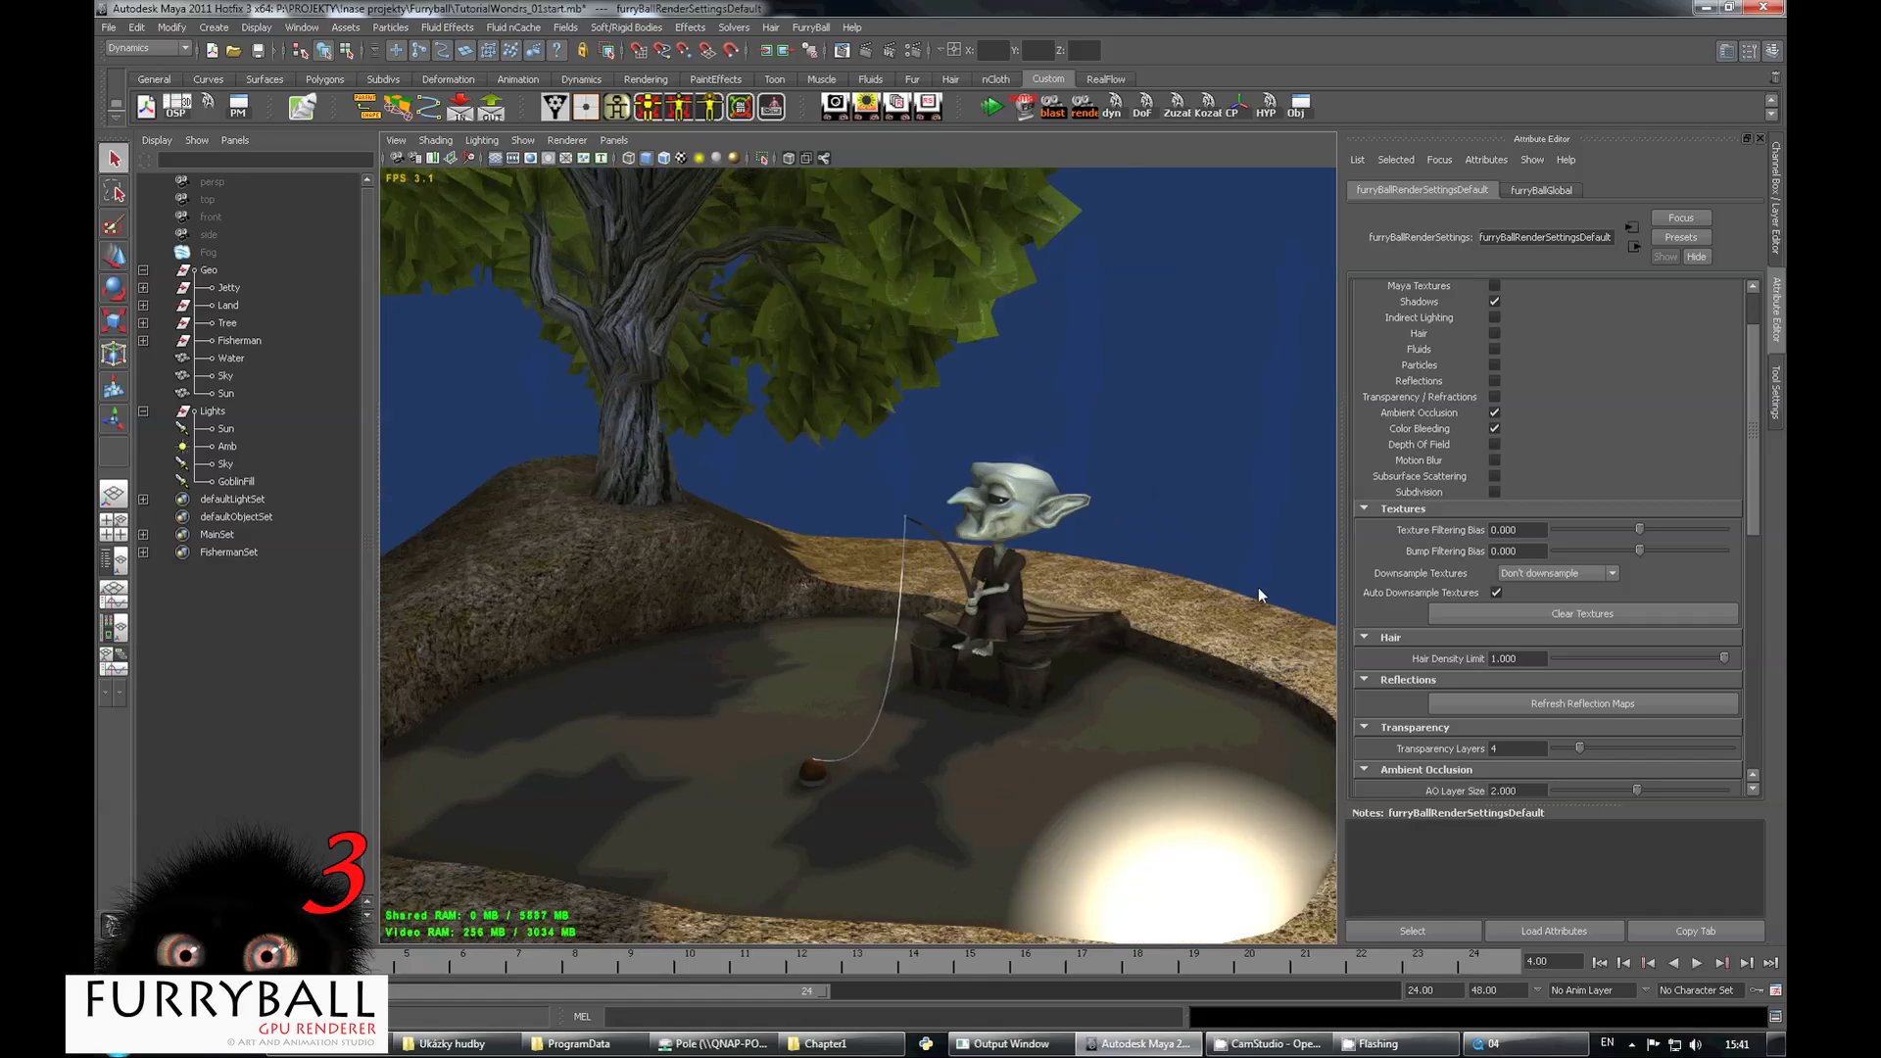
alt+right_drag(1258, 590, 1203, 607)
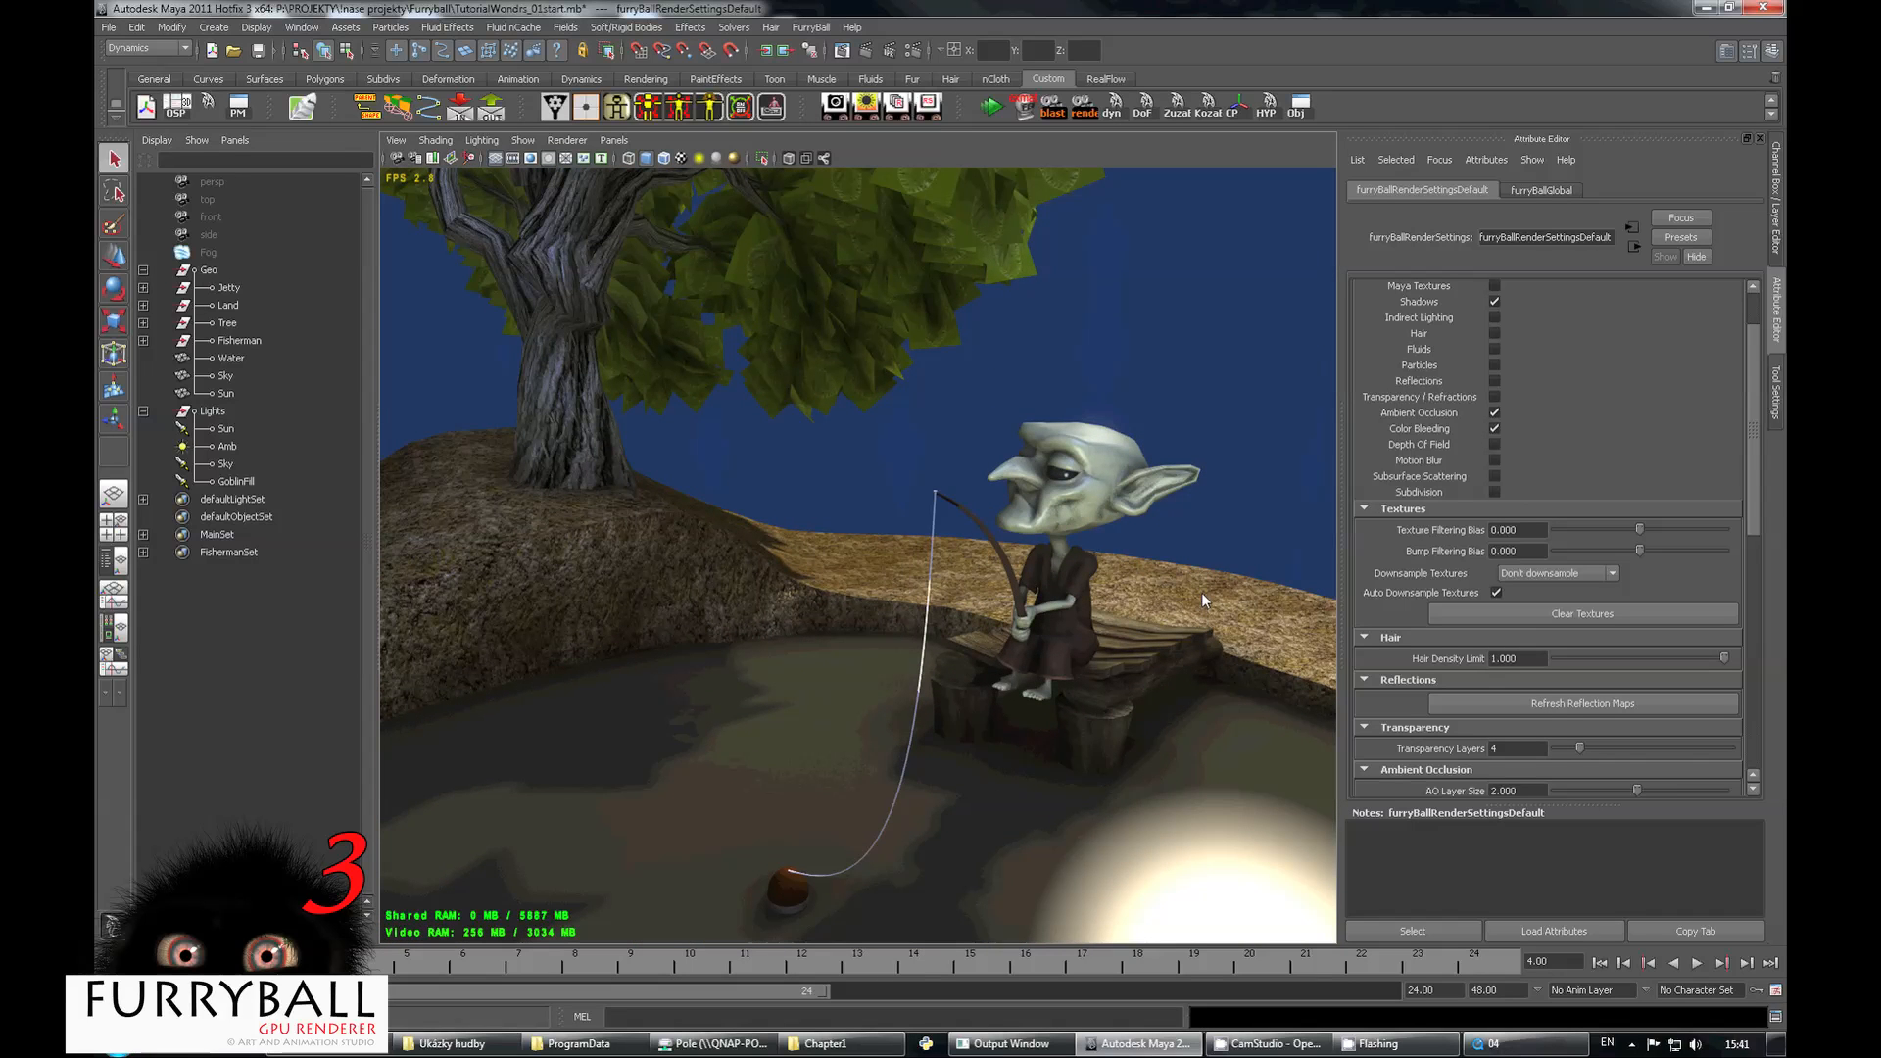
alt+drag(1175, 575, 882, 549)
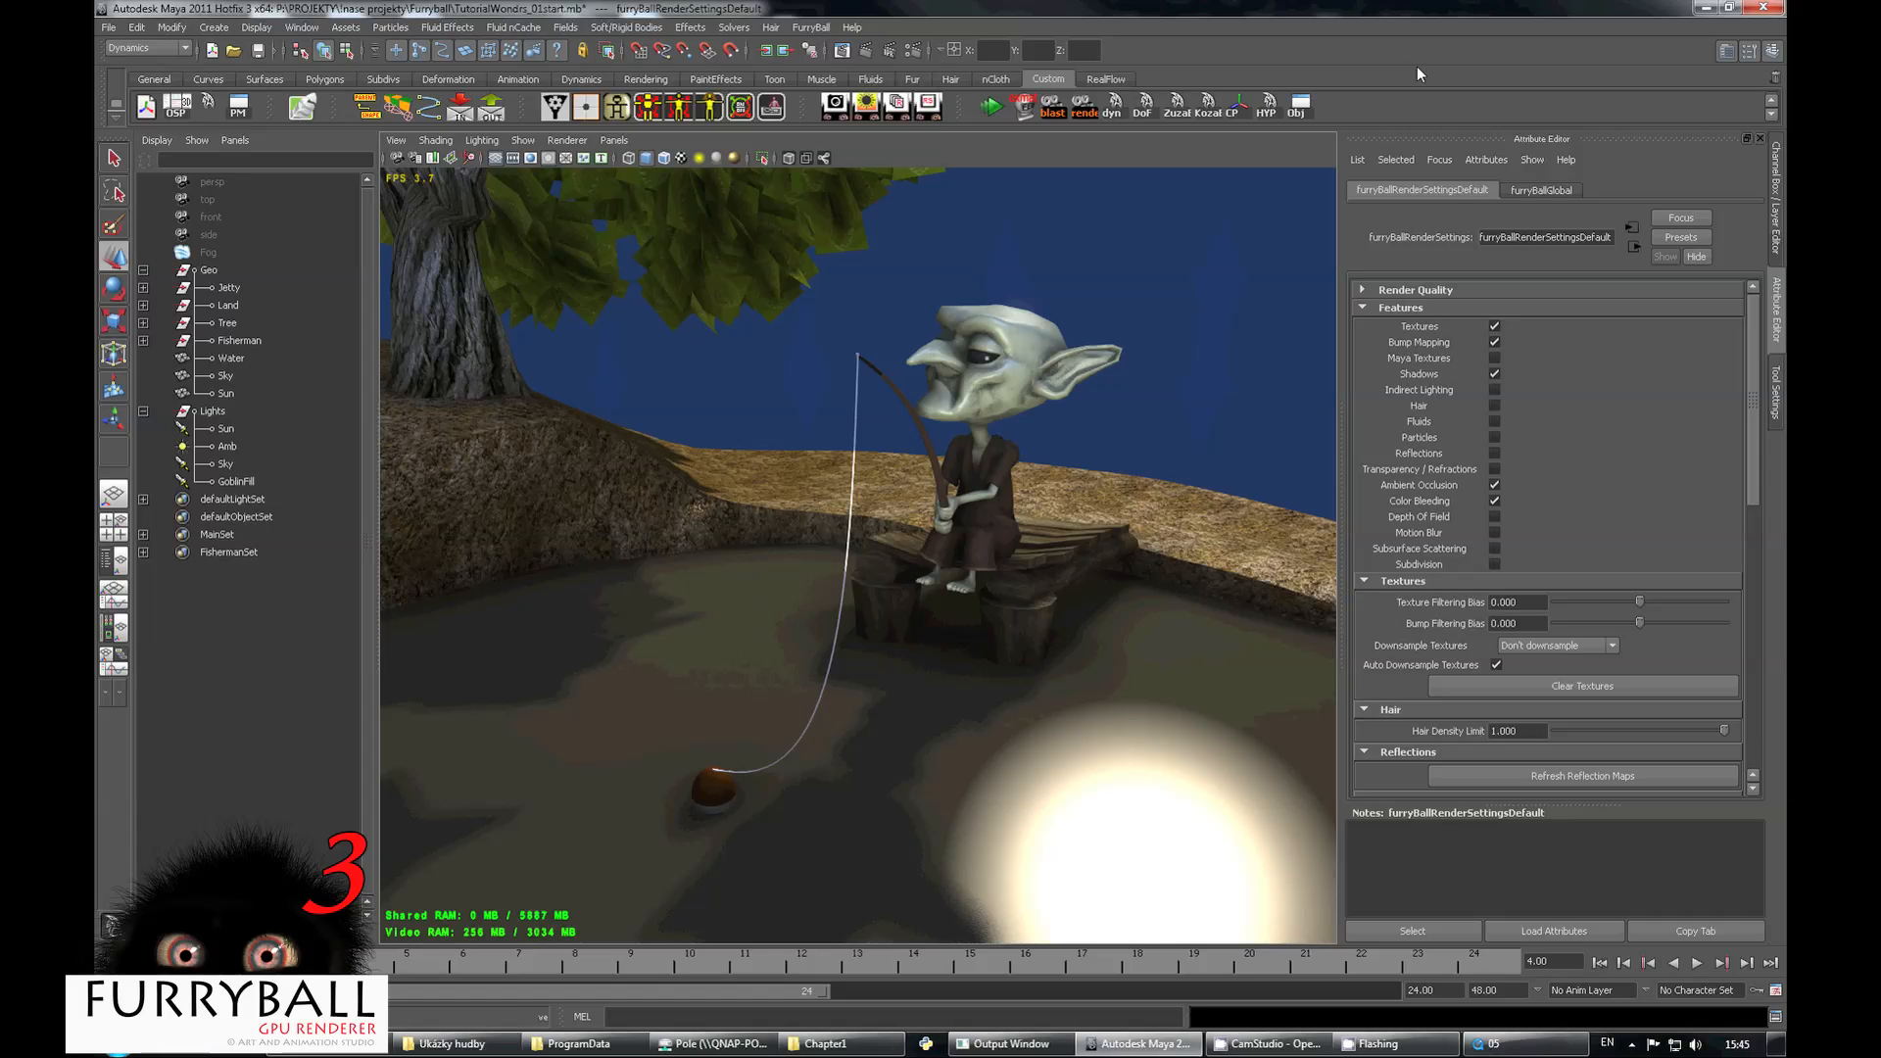
Switch the viewport to standard Maya rendering and focus the FurryBall depth of field on the goblin's head.
click(568, 140)
click(602, 159)
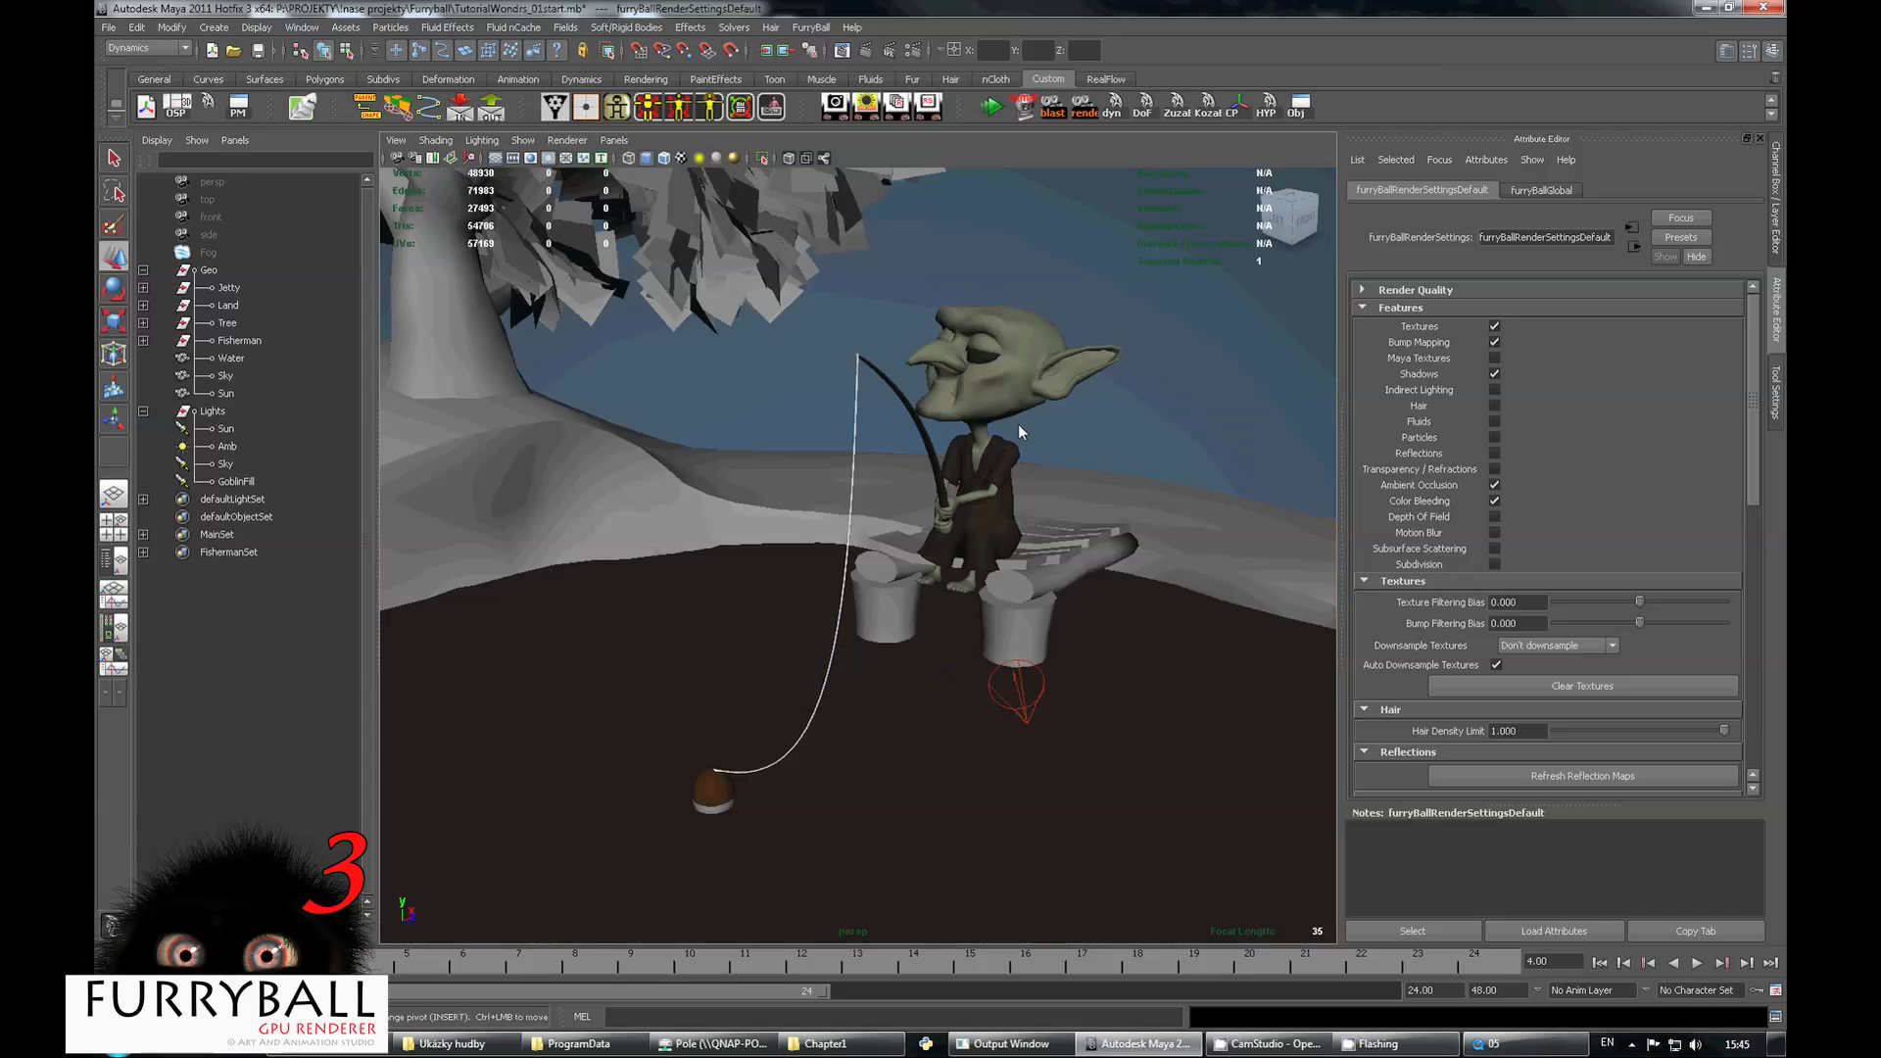
click(1025, 385)
key(f)
click(811, 26)
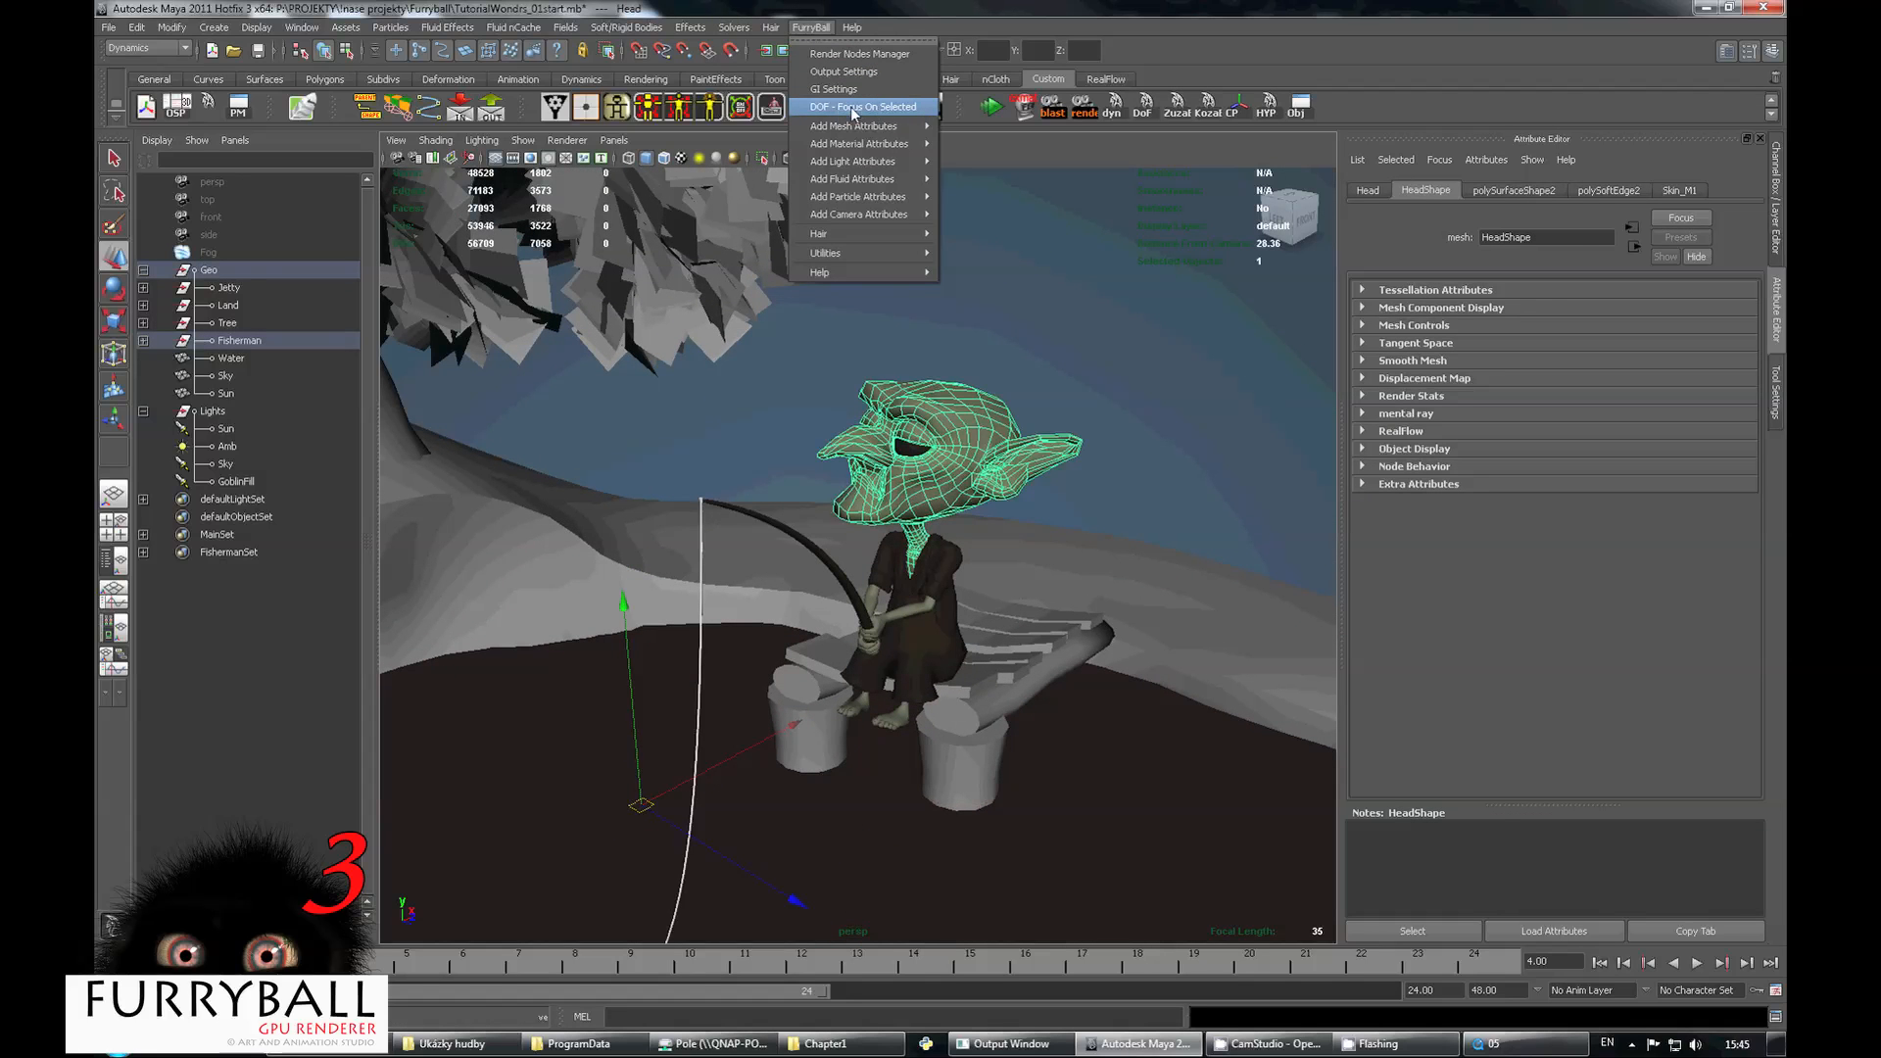
click(852, 113)
alt+right_drag(913, 393, 1121, 409)
alt+right_drag(877, 397, 730, 421)
alt+drag(729, 421, 707, 578)
alt+right_drag(708, 578, 763, 589)
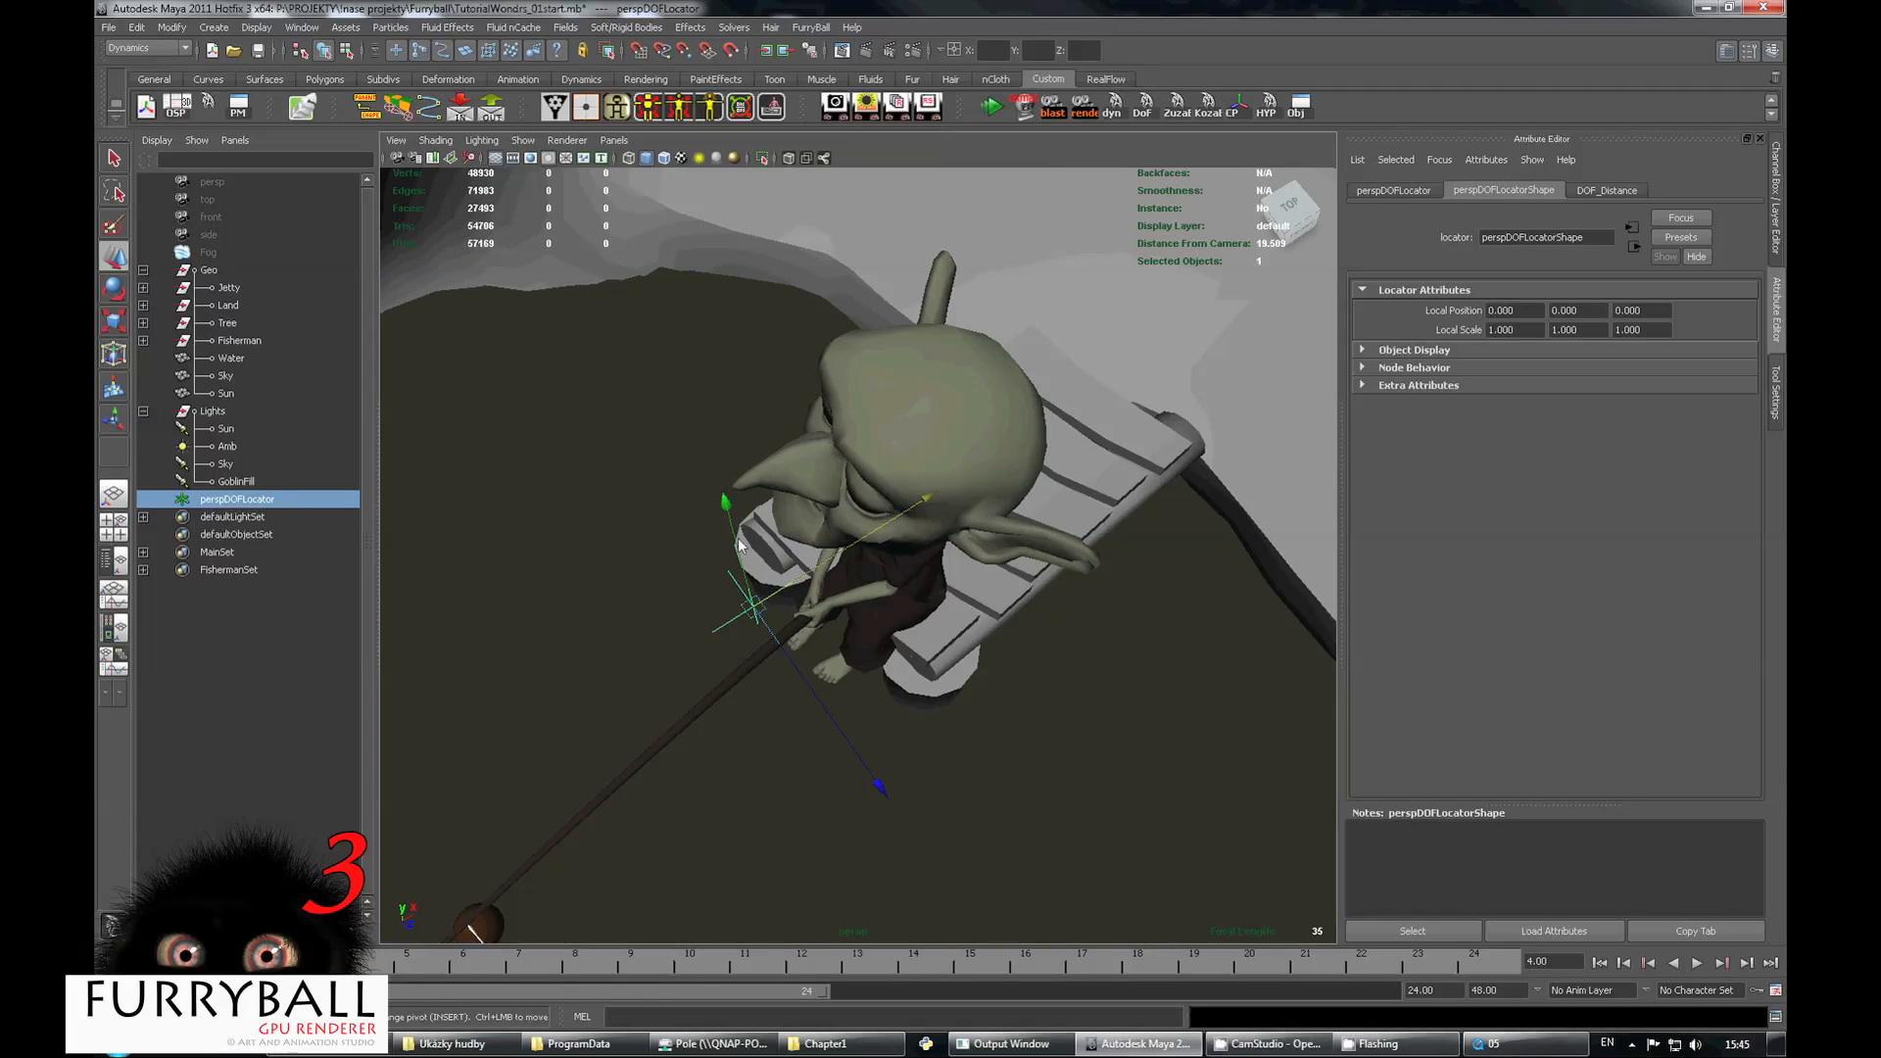
alt+drag(735, 543, 668, 410)
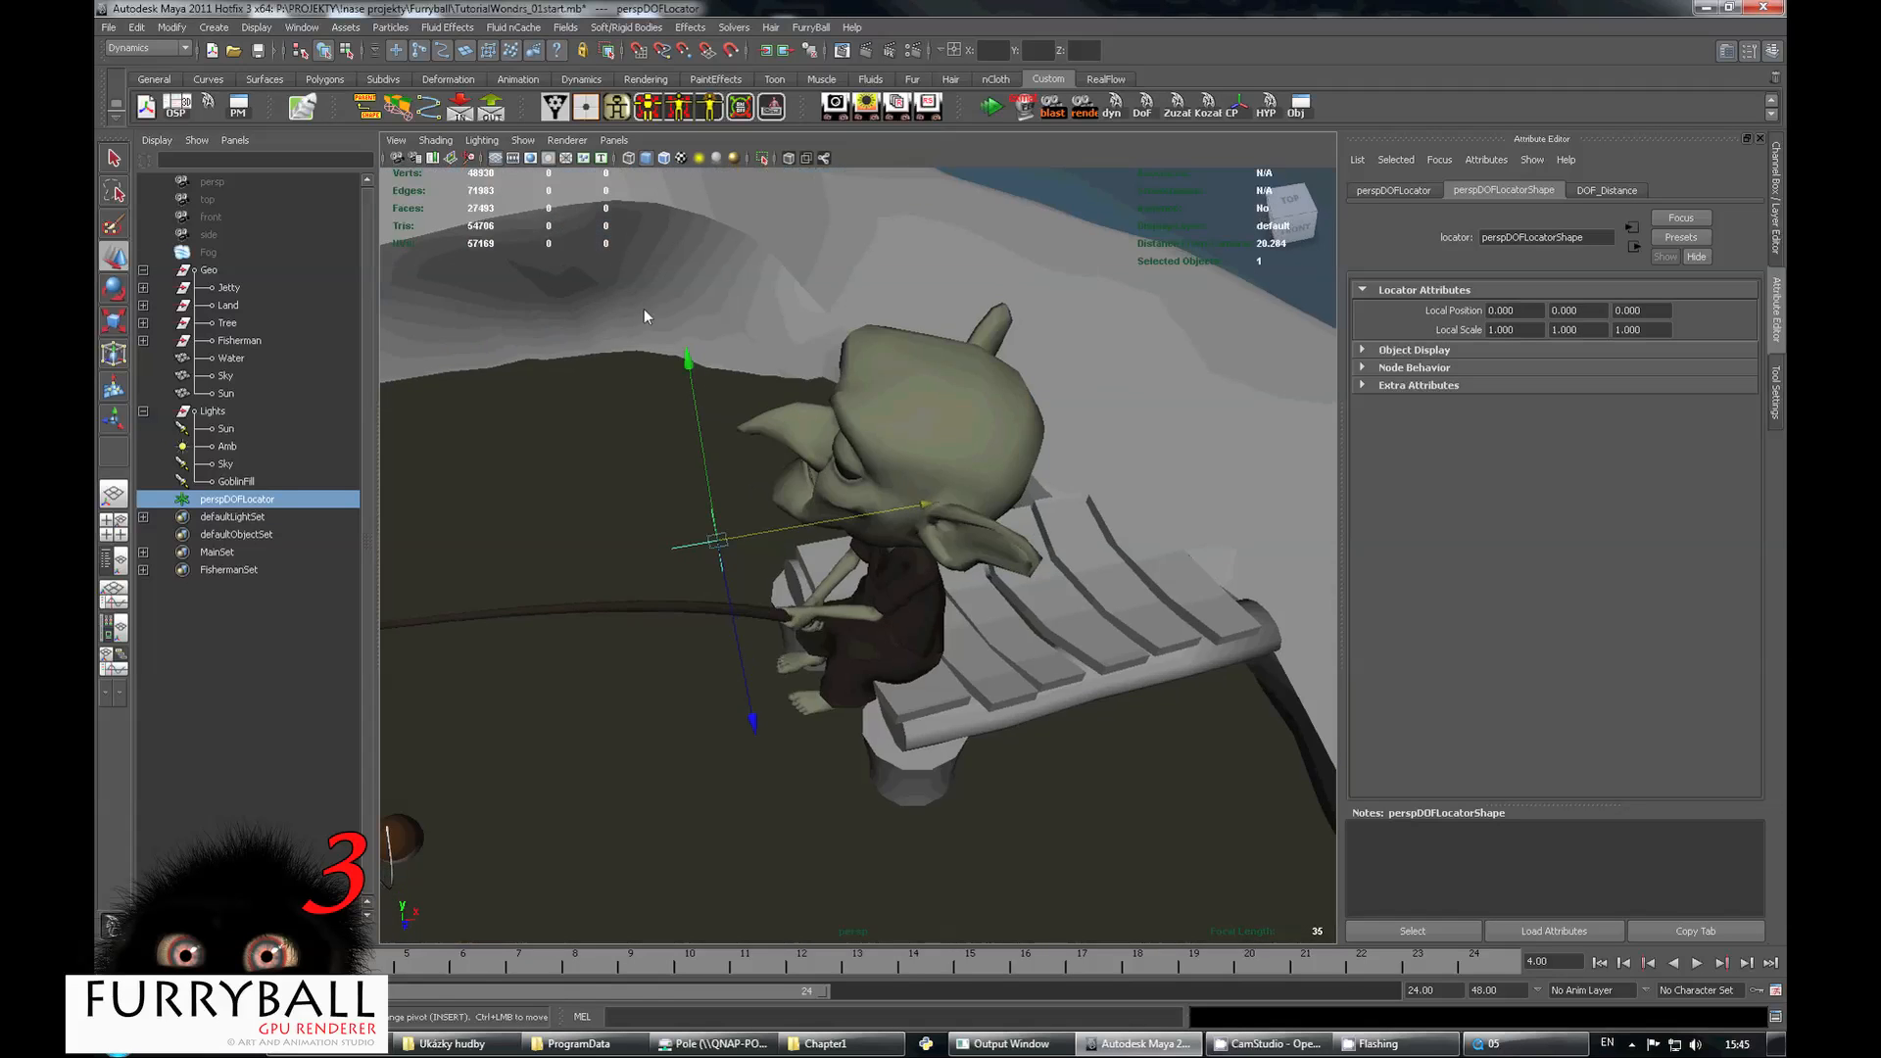
alt+drag(702, 300, 813, 422)
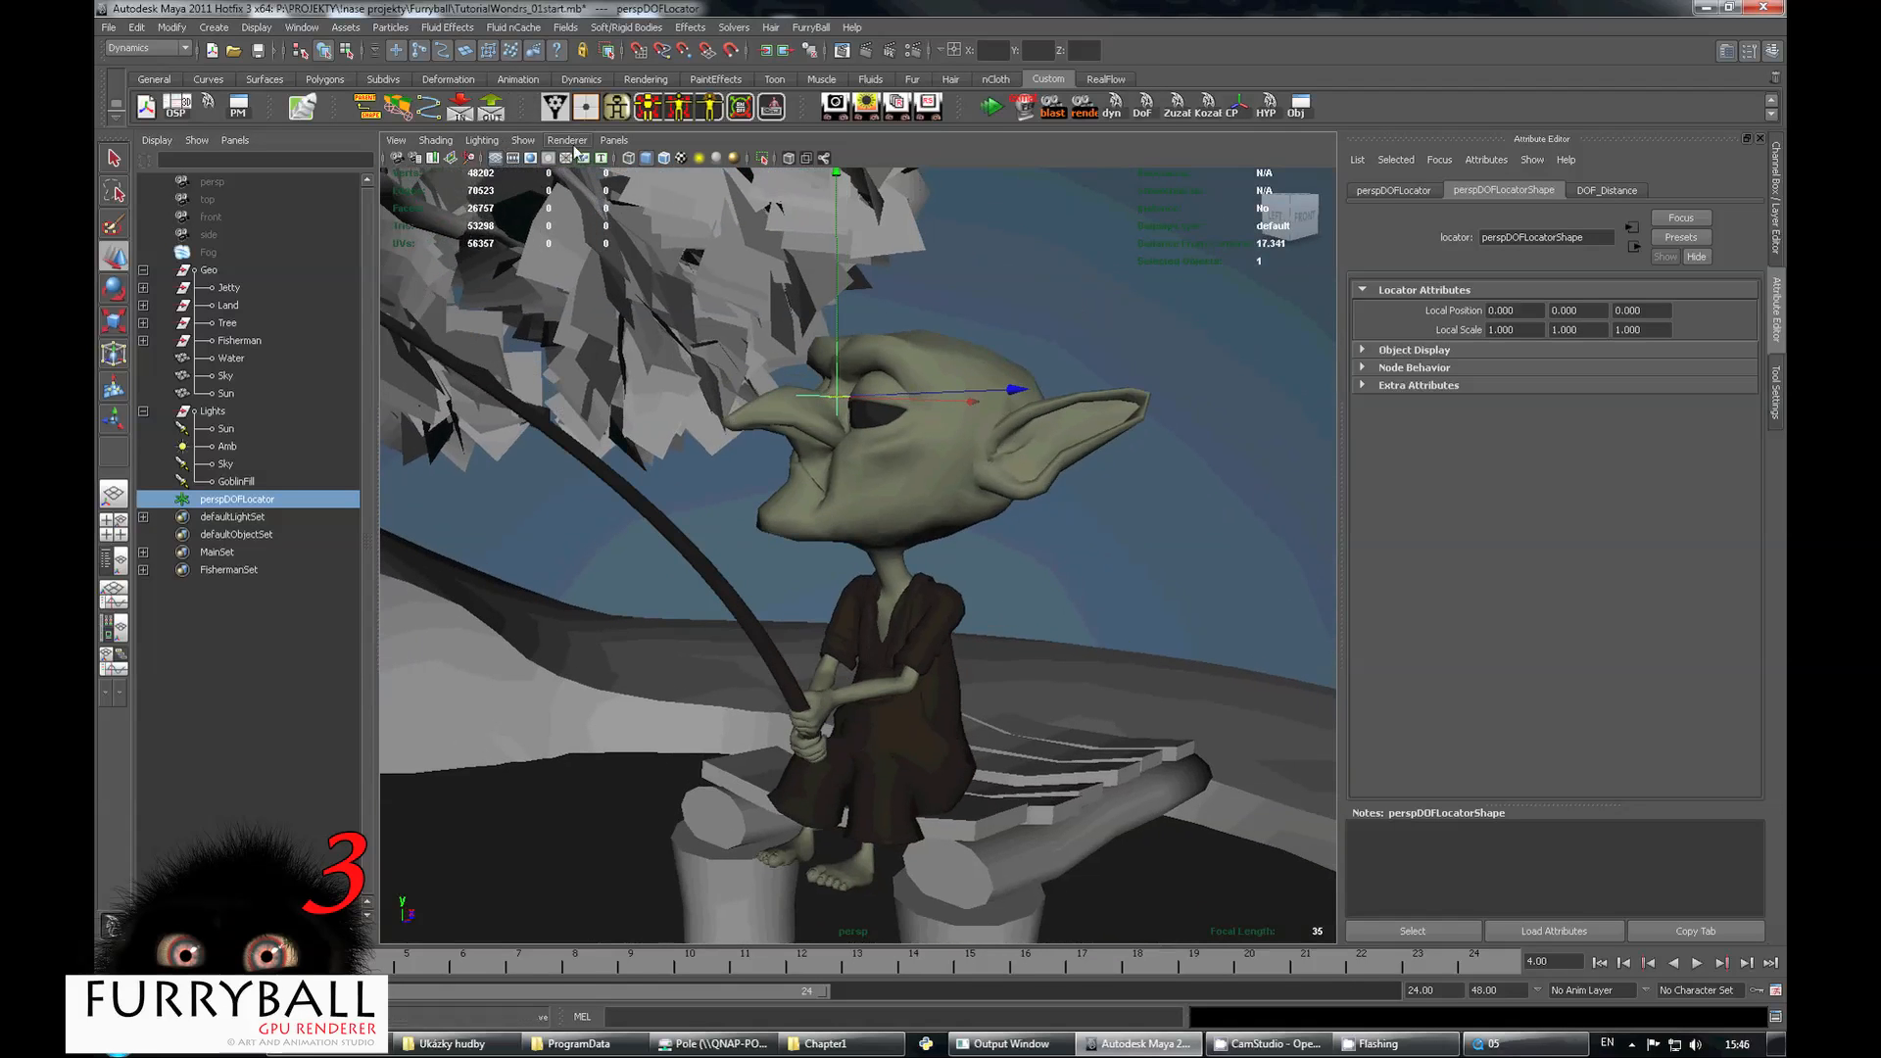
Switch the viewport back to FurryBall rendering and enable Depth Of Field in the render features.
click(573, 142)
mouse_move(676, 227)
click(735, 224)
click(926, 110)
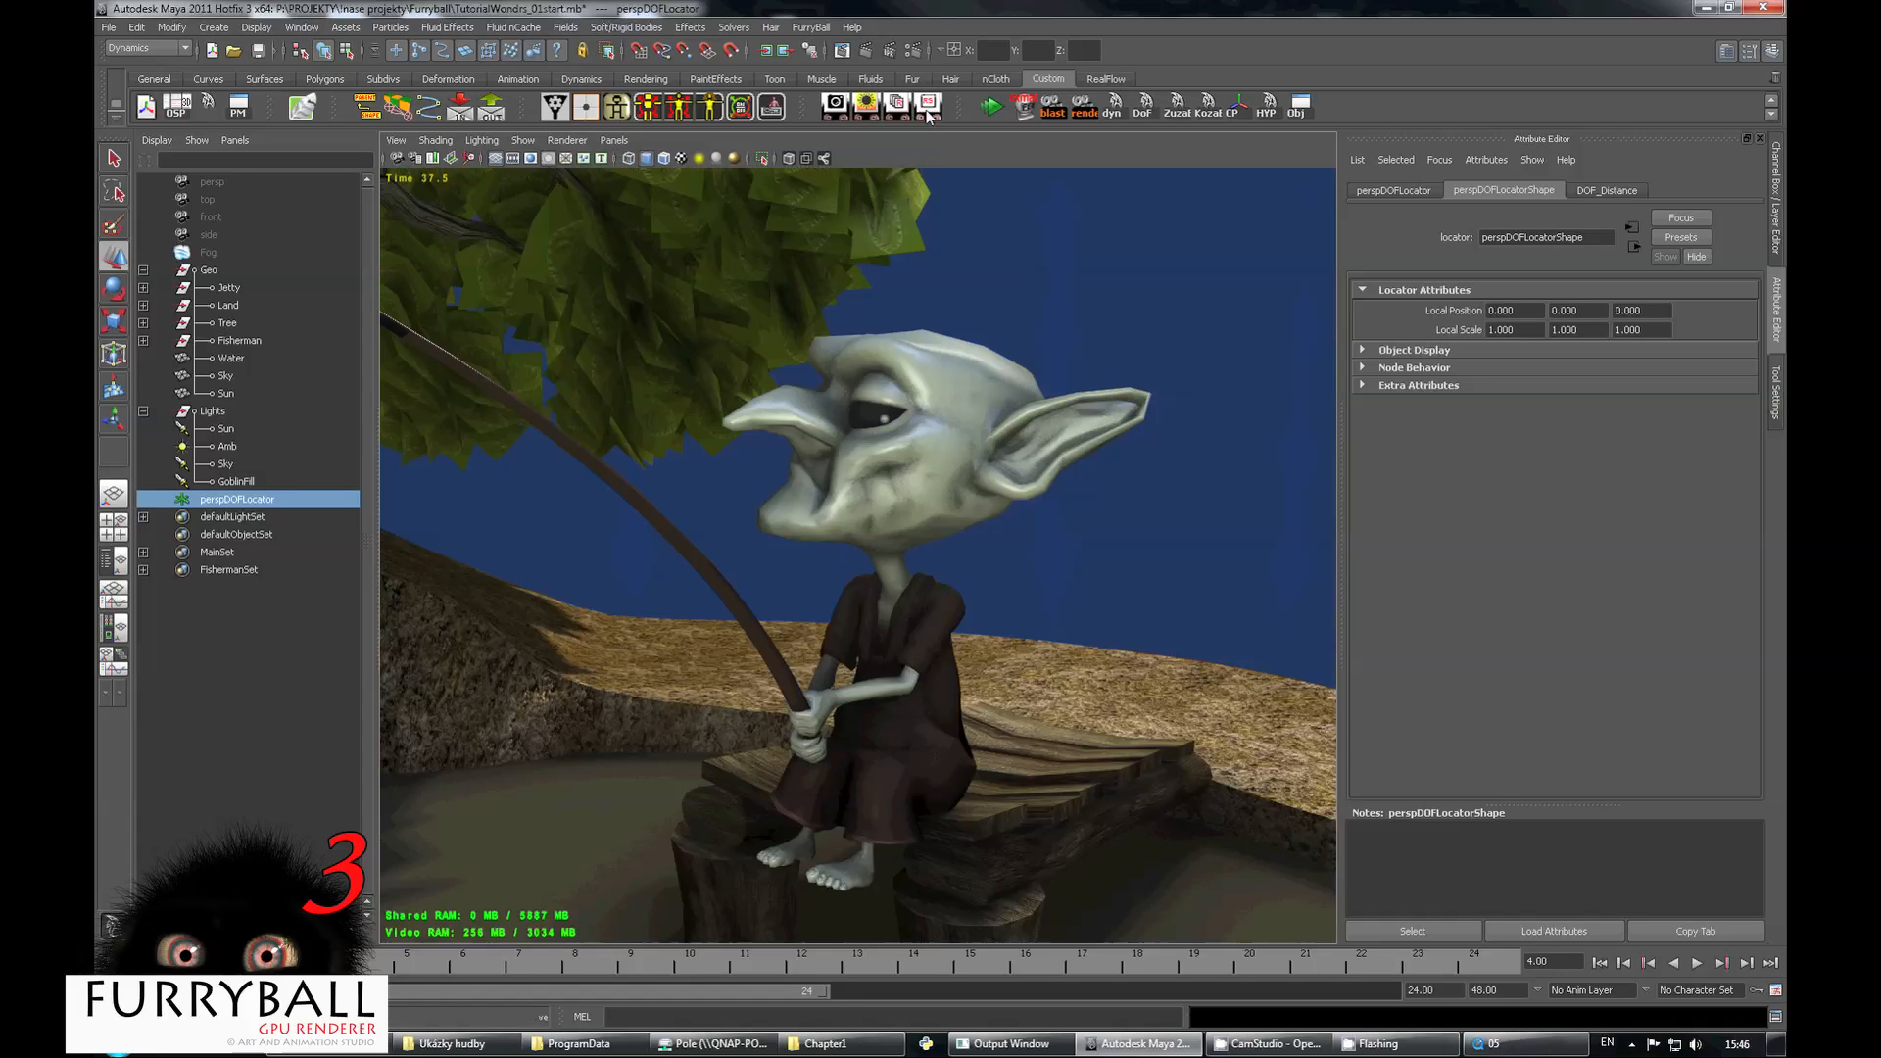
click(1495, 518)
alt+drag(1039, 510, 1068, 637)
alt+right_drag(1068, 637, 761, 411)
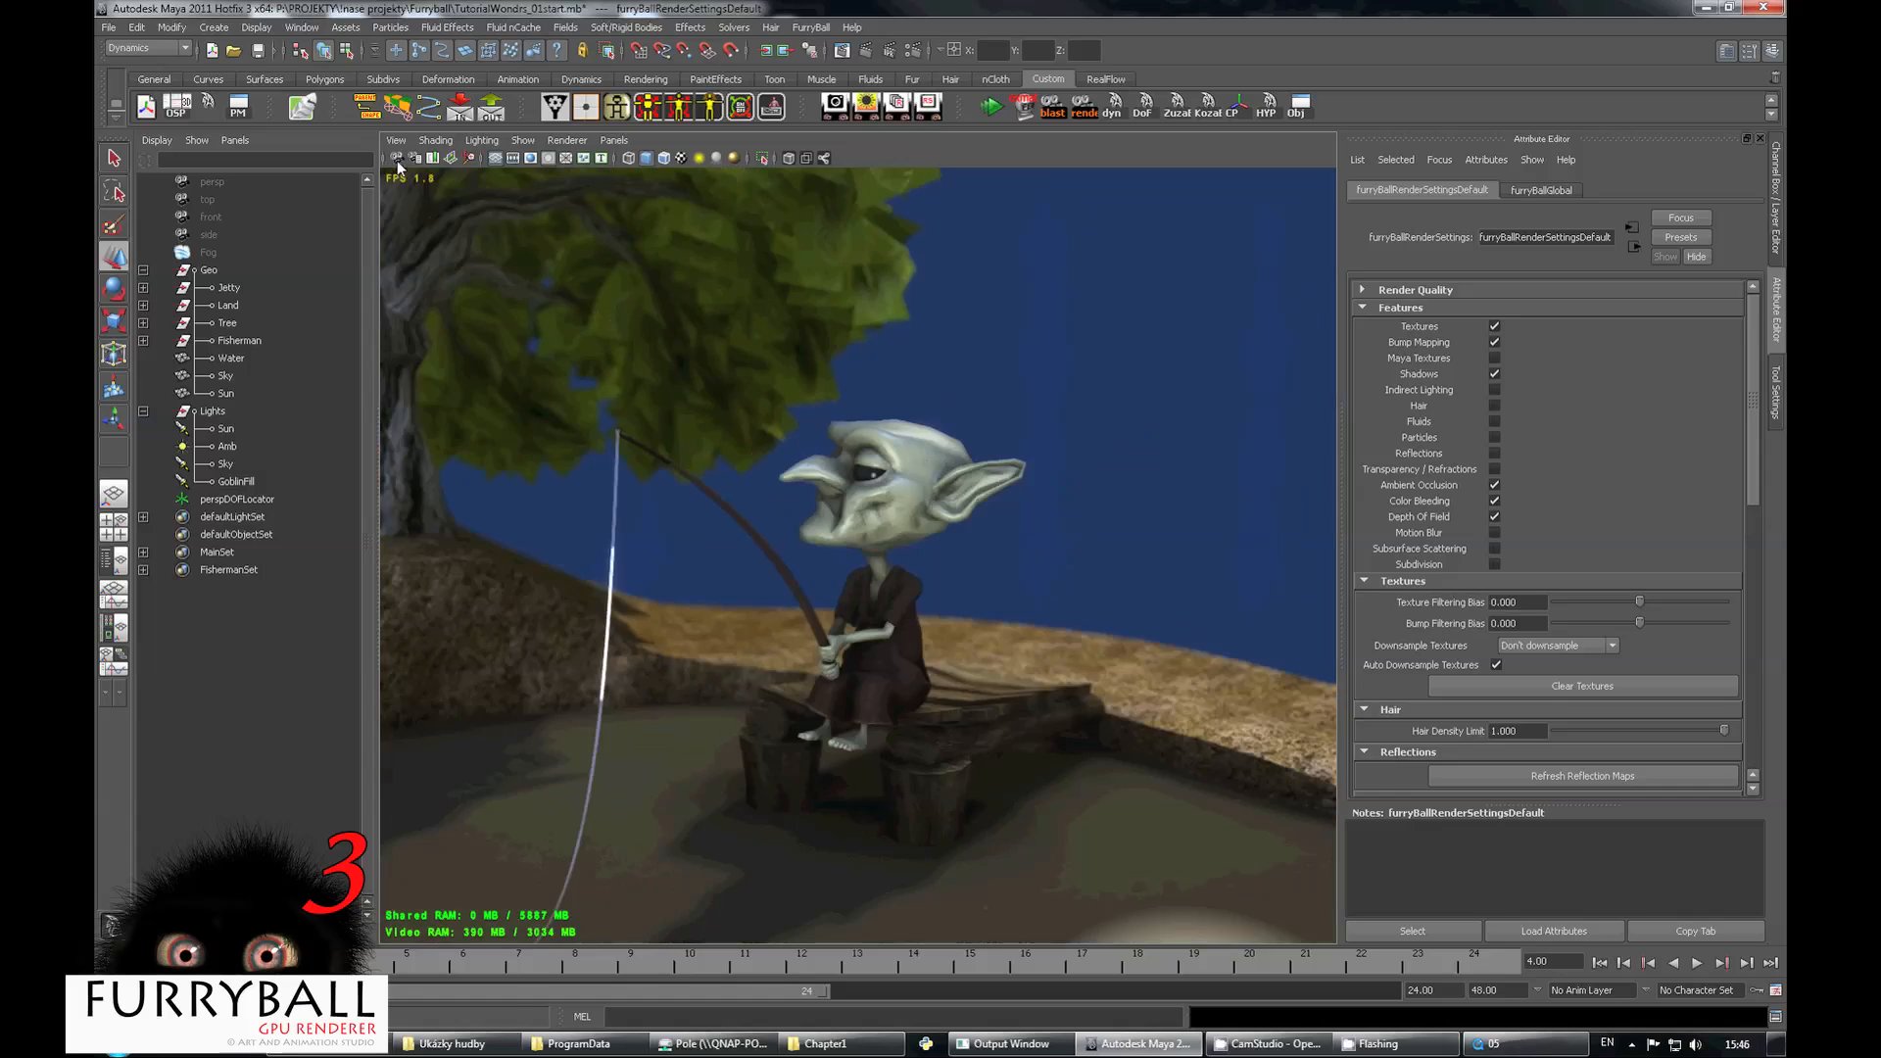
Select the perspective camera and set its depth of field F Stop to 15, then lower it to 10.
click(397, 158)
scroll(1432, 595, down, 5)
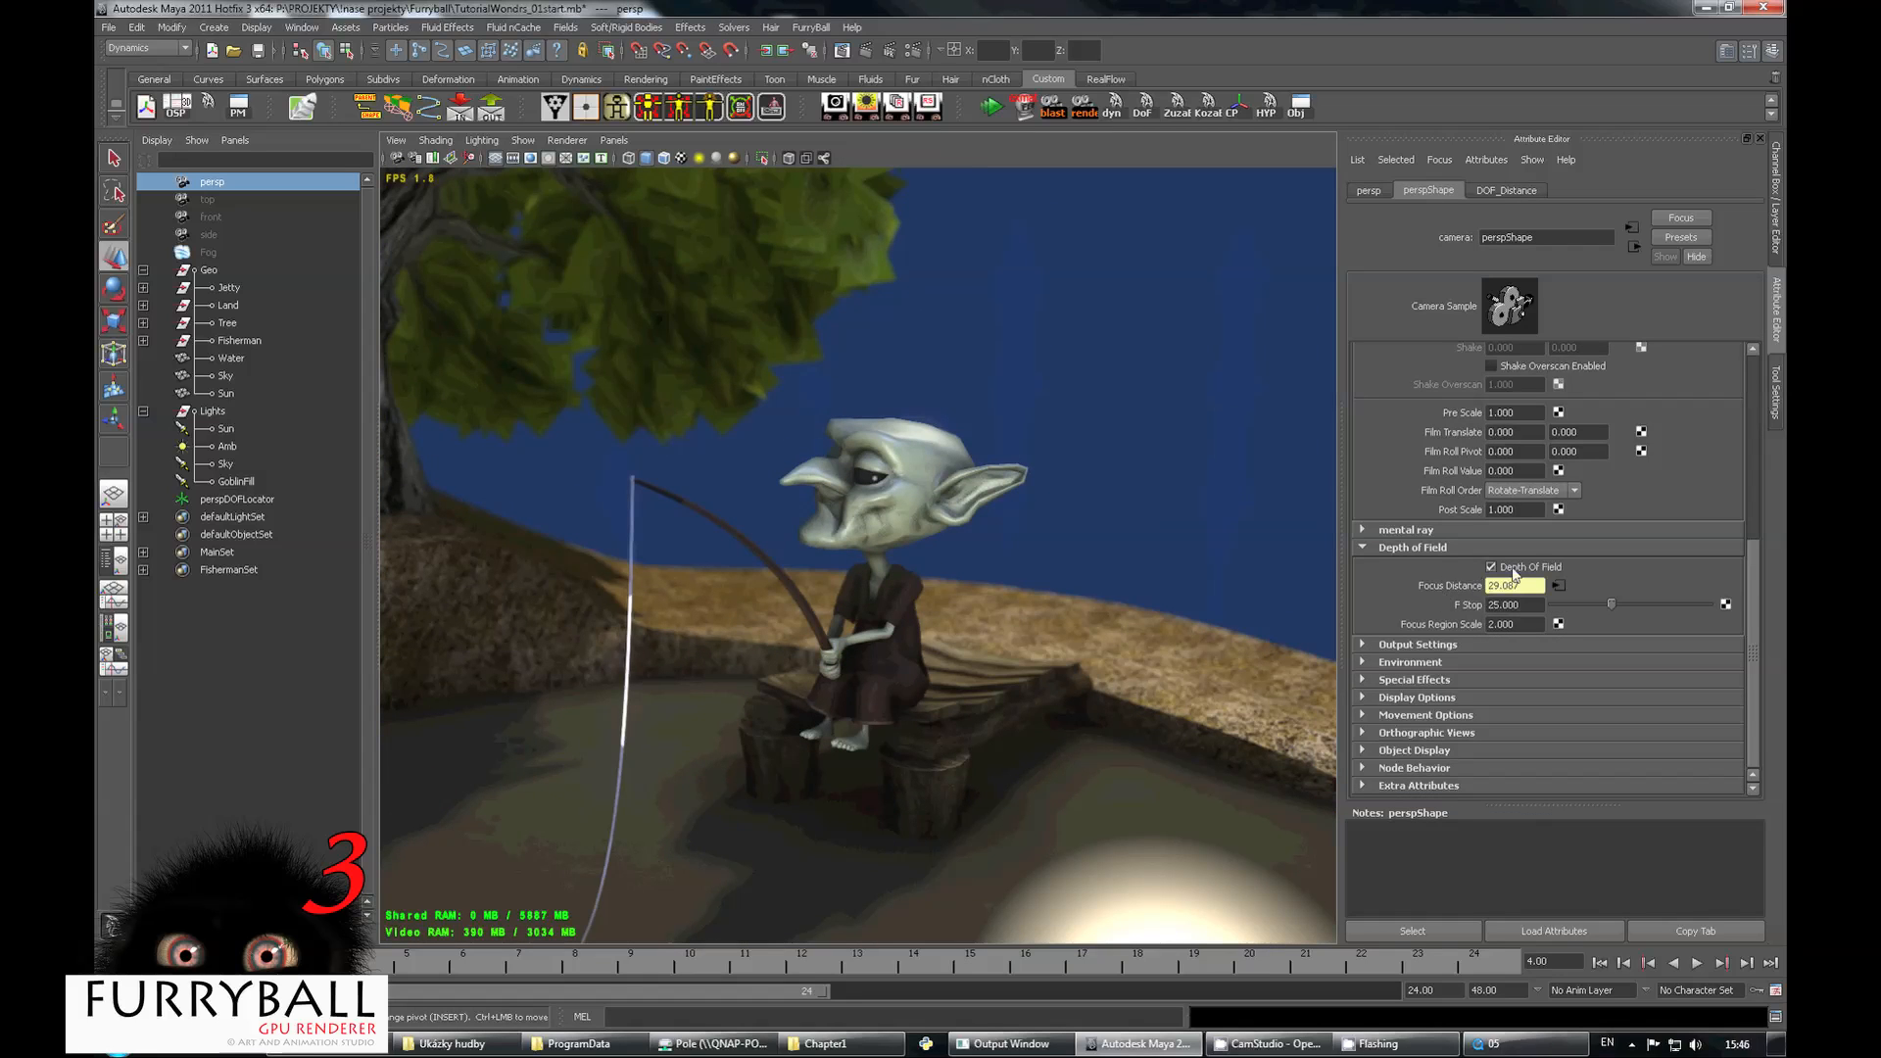
alt+right_drag(821, 472, 1293, 560)
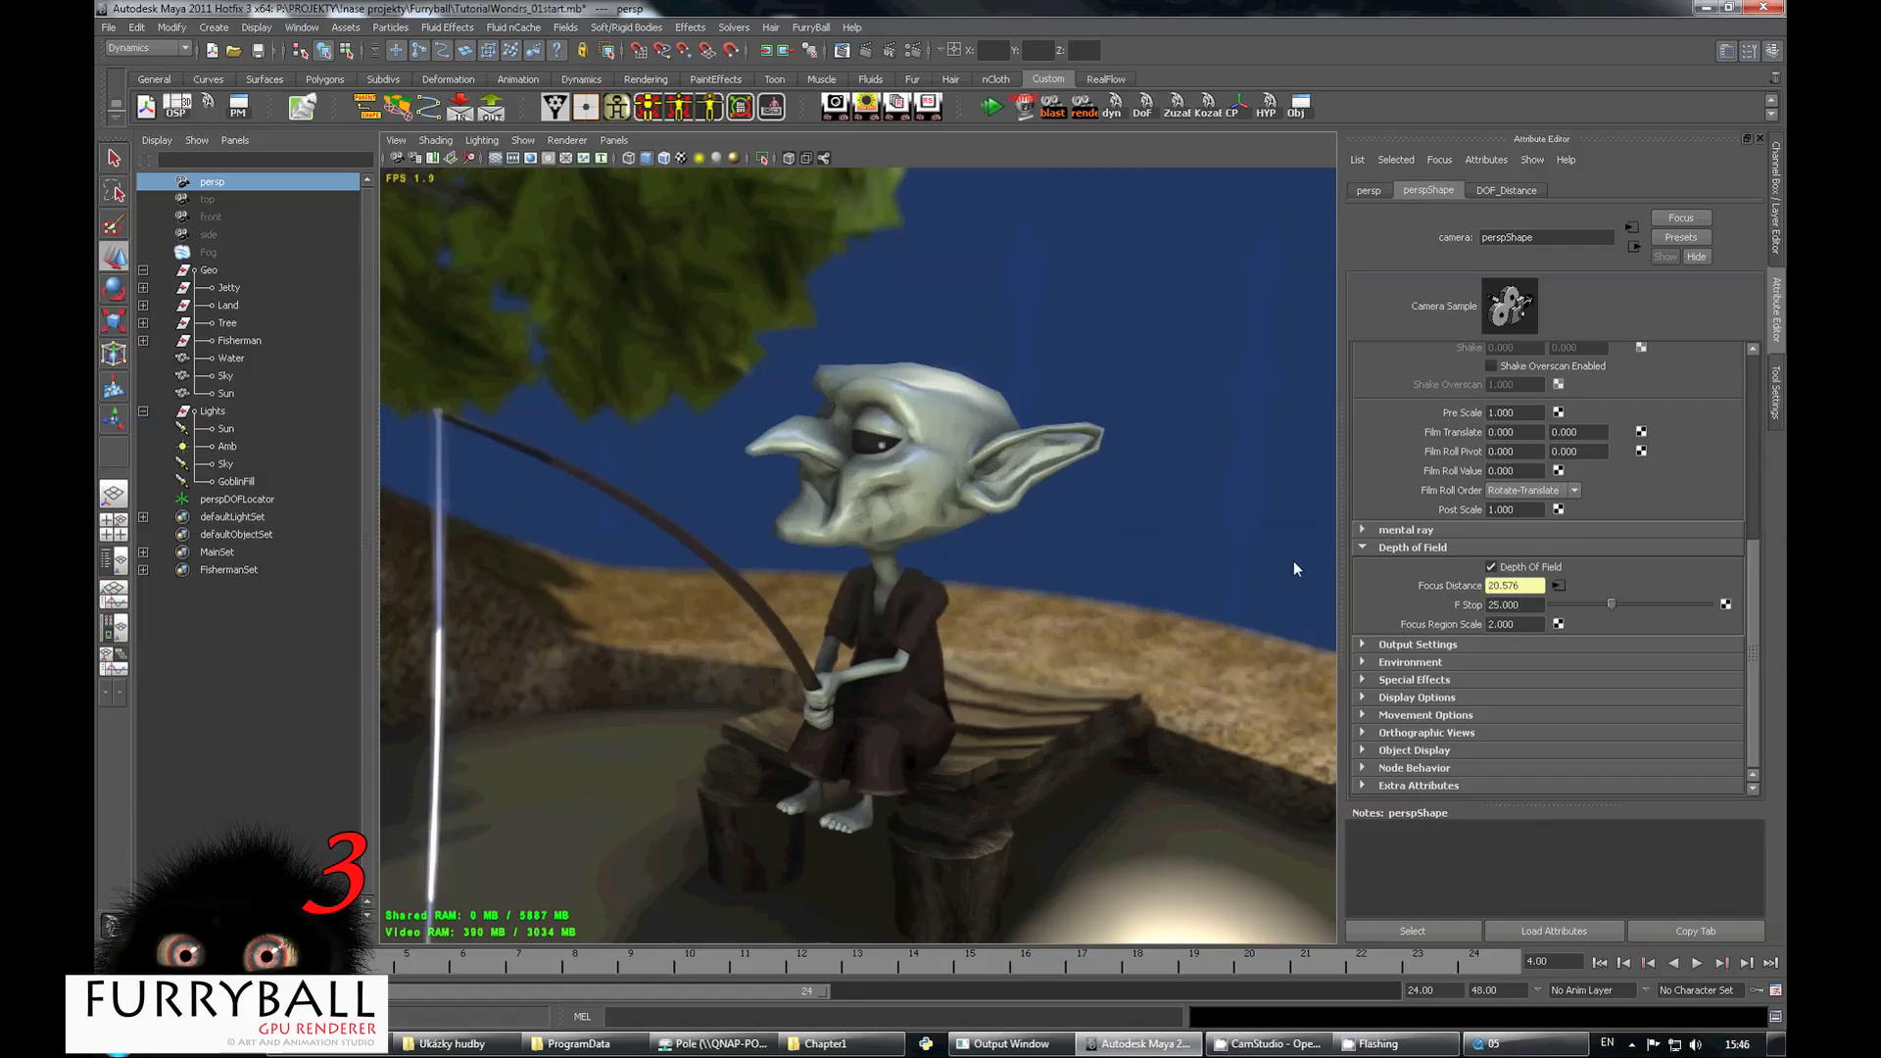
drag(1536, 608, 1406, 637)
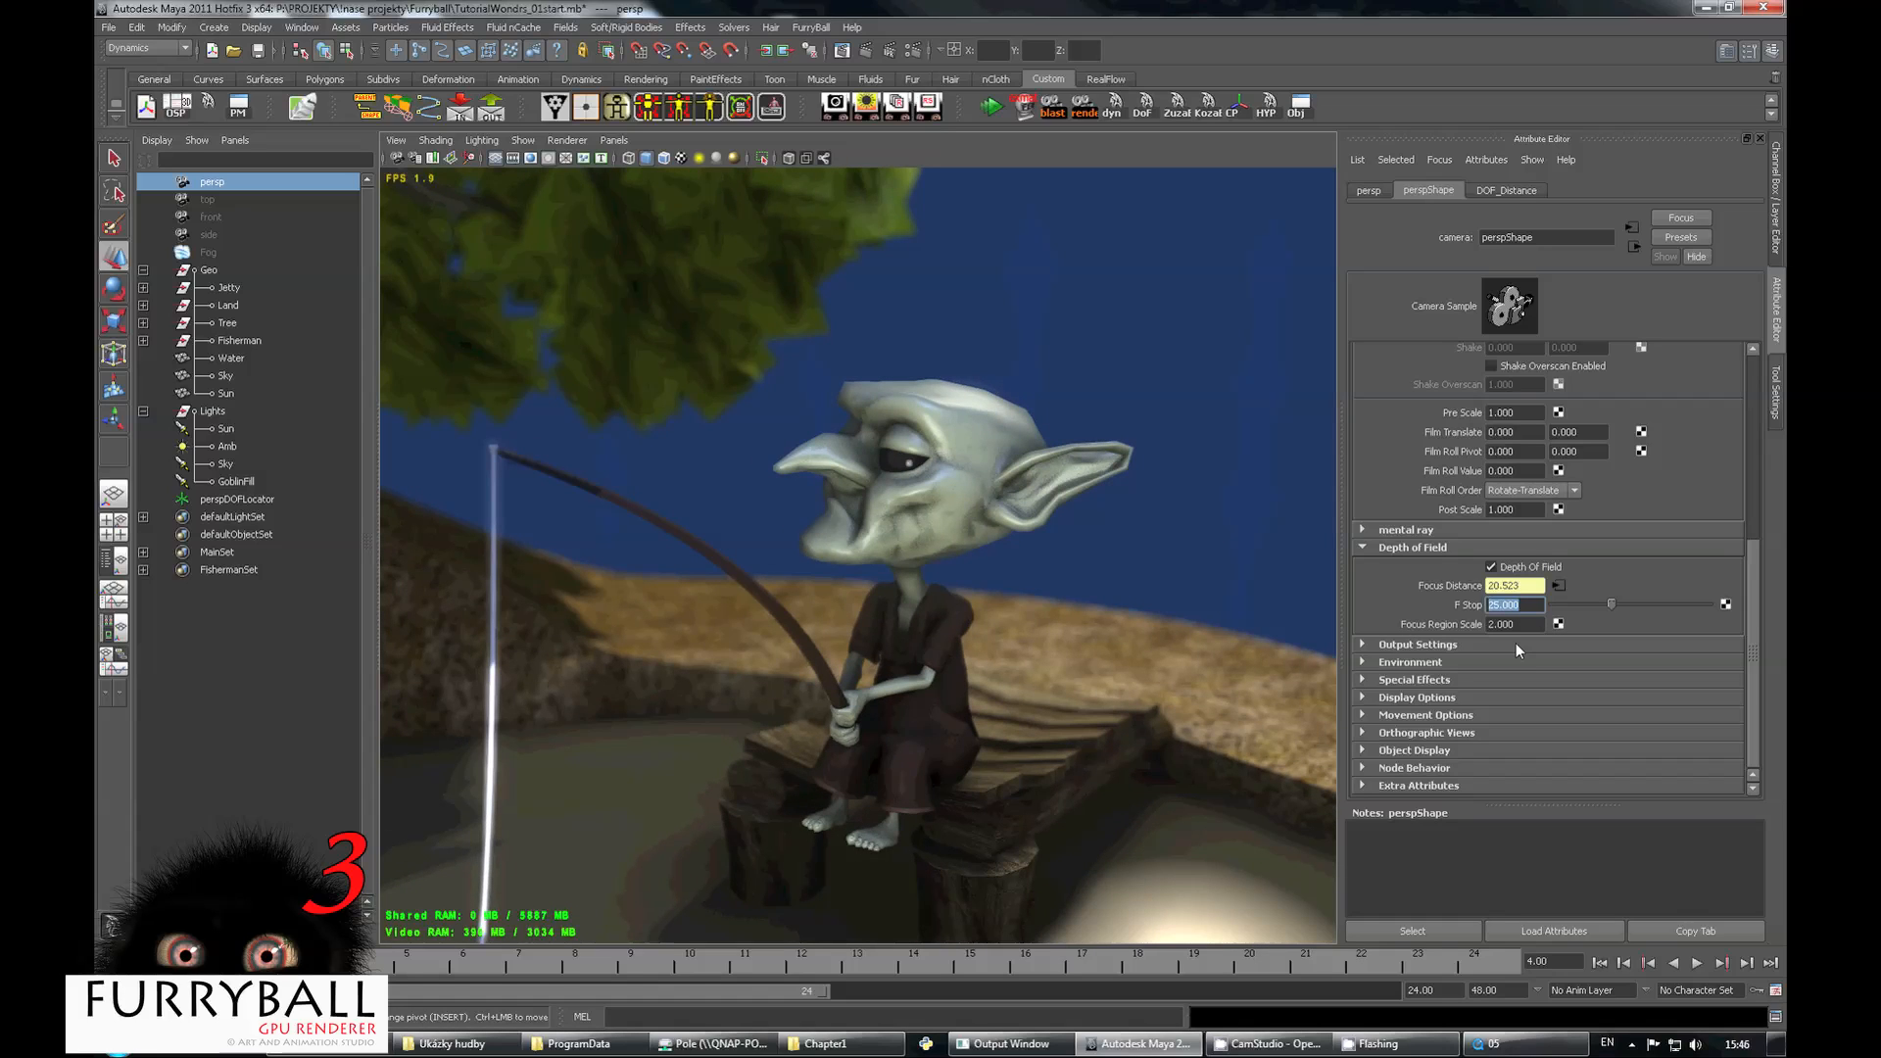
text(15)
key(Return)
text(10)
key(Return)
alt+right_drag(1138, 689, 947, 646)
alt+drag(960, 650, 853, 647)
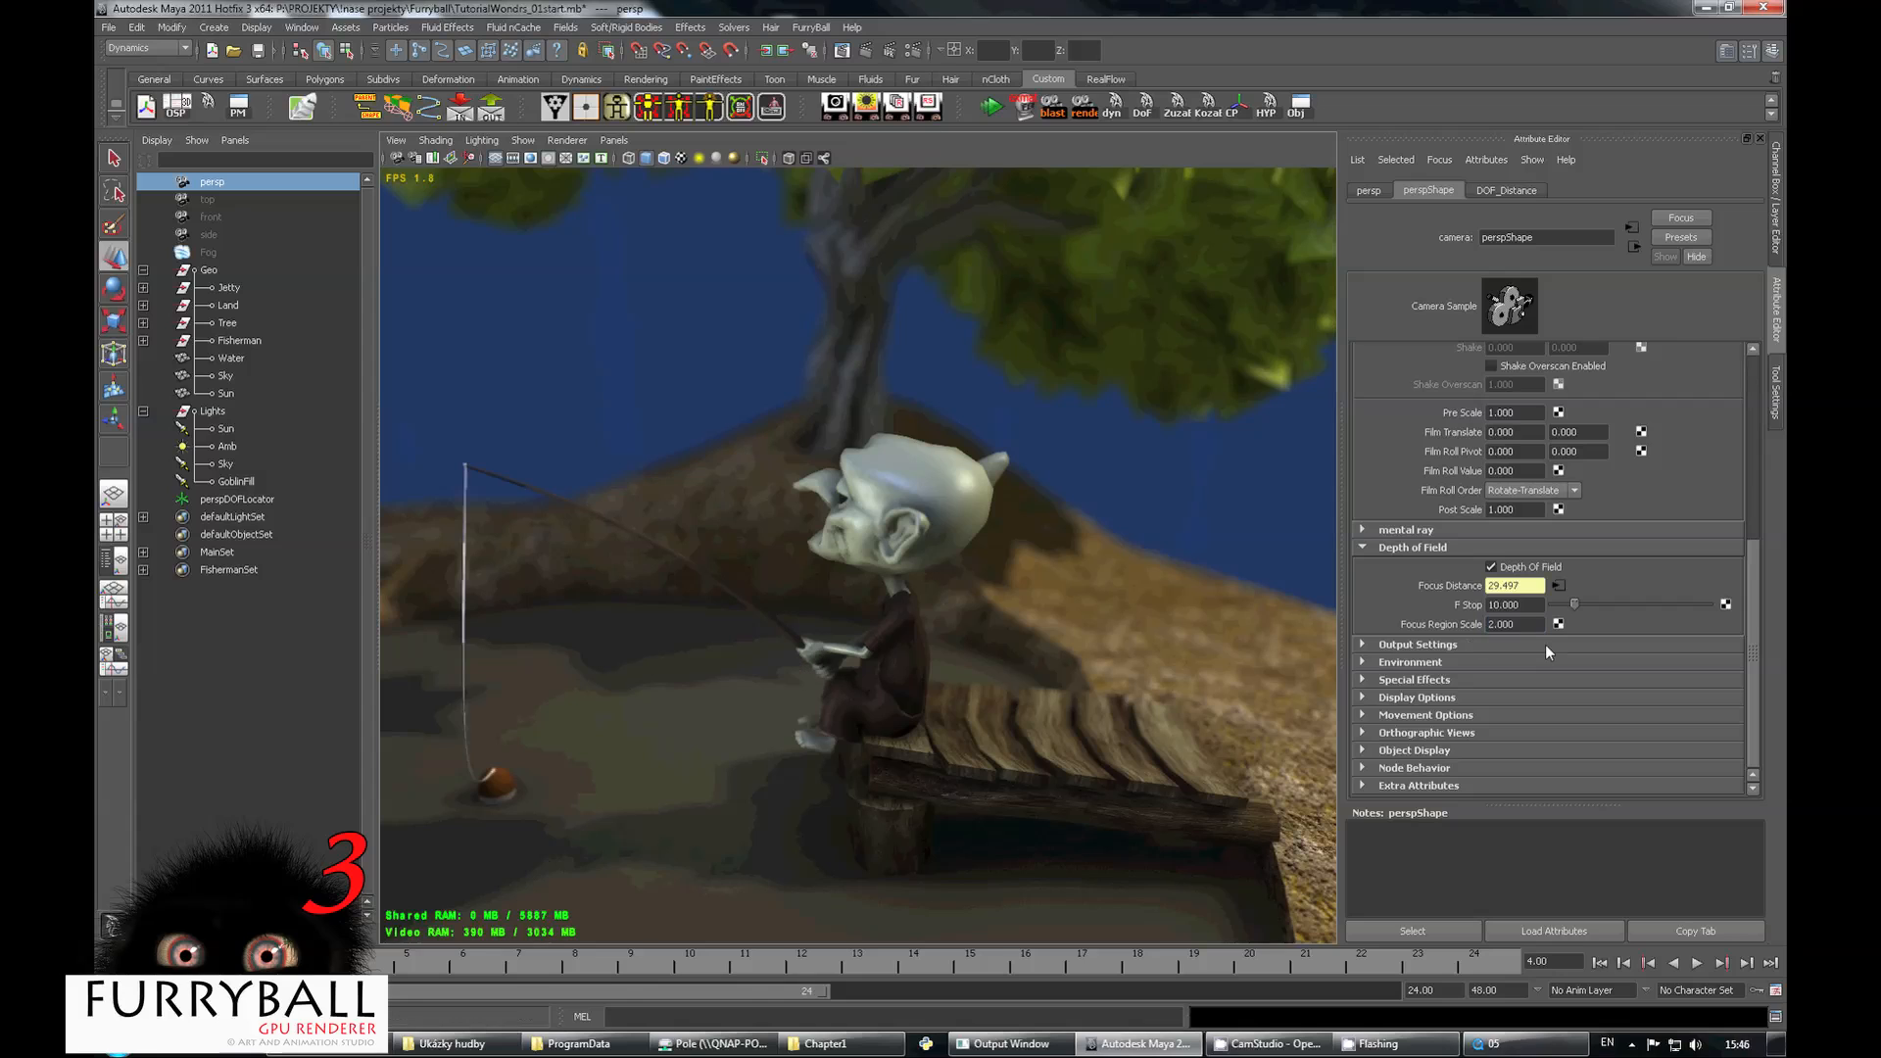
Set the camera's Focus Region Scale to 6 and then raise it to 7.
text(6)
key(Return)
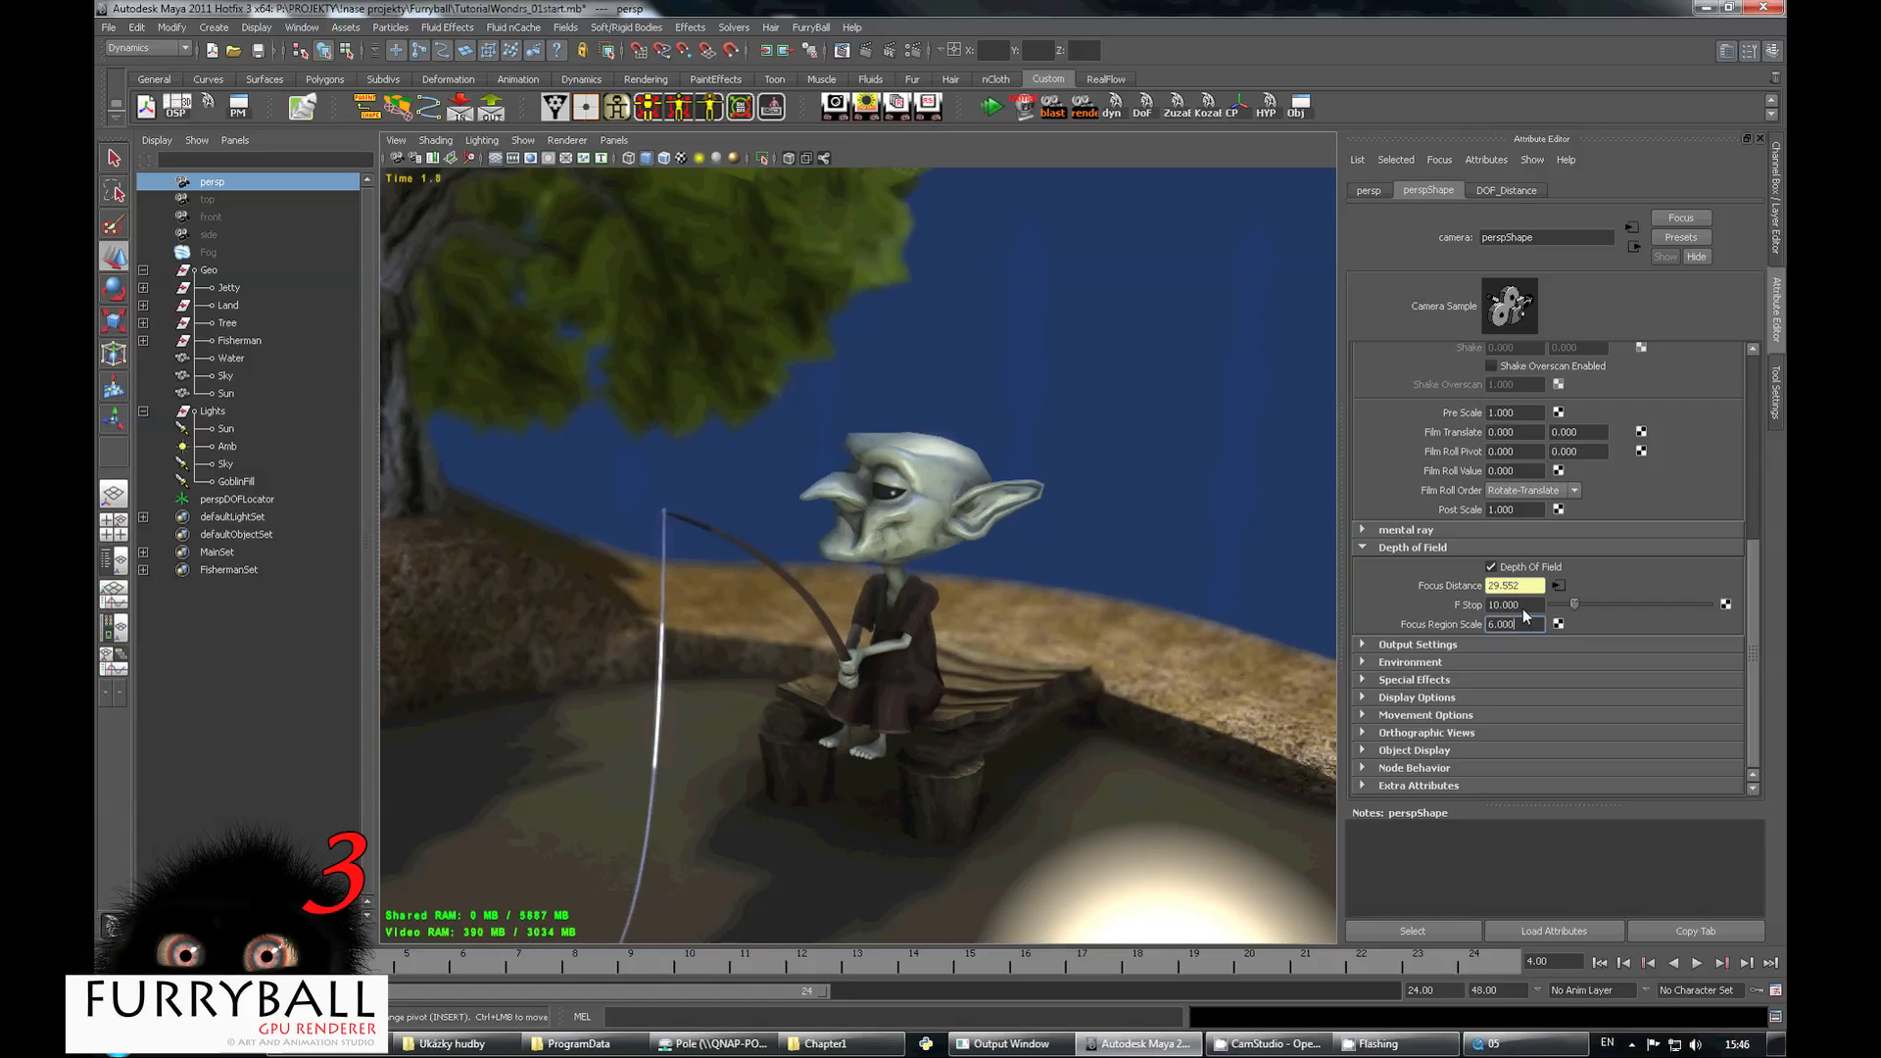
text(7)
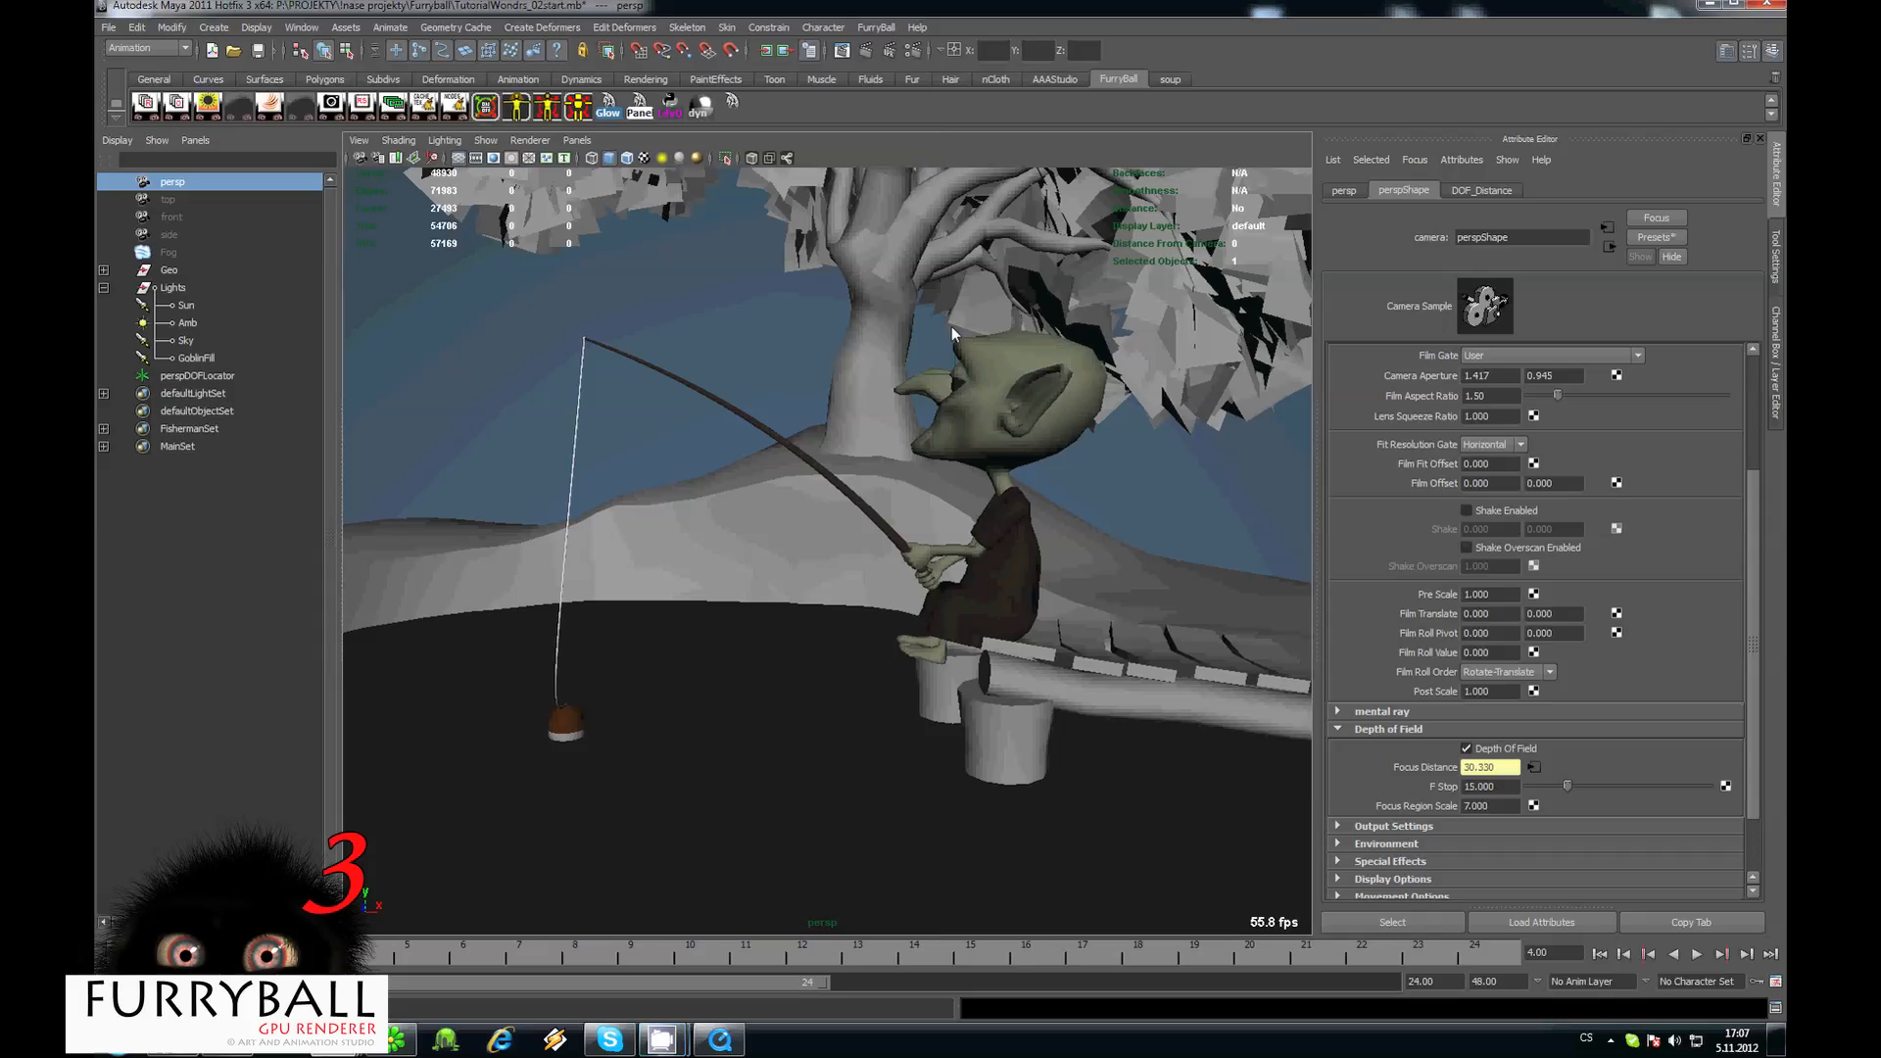
Add FurryBall camera attributes to the perspective camera and enable its fog.
scroll(953, 456, down, 3)
alt+drag(934, 483, 705, 465)
scroll(870, 467, down, 4)
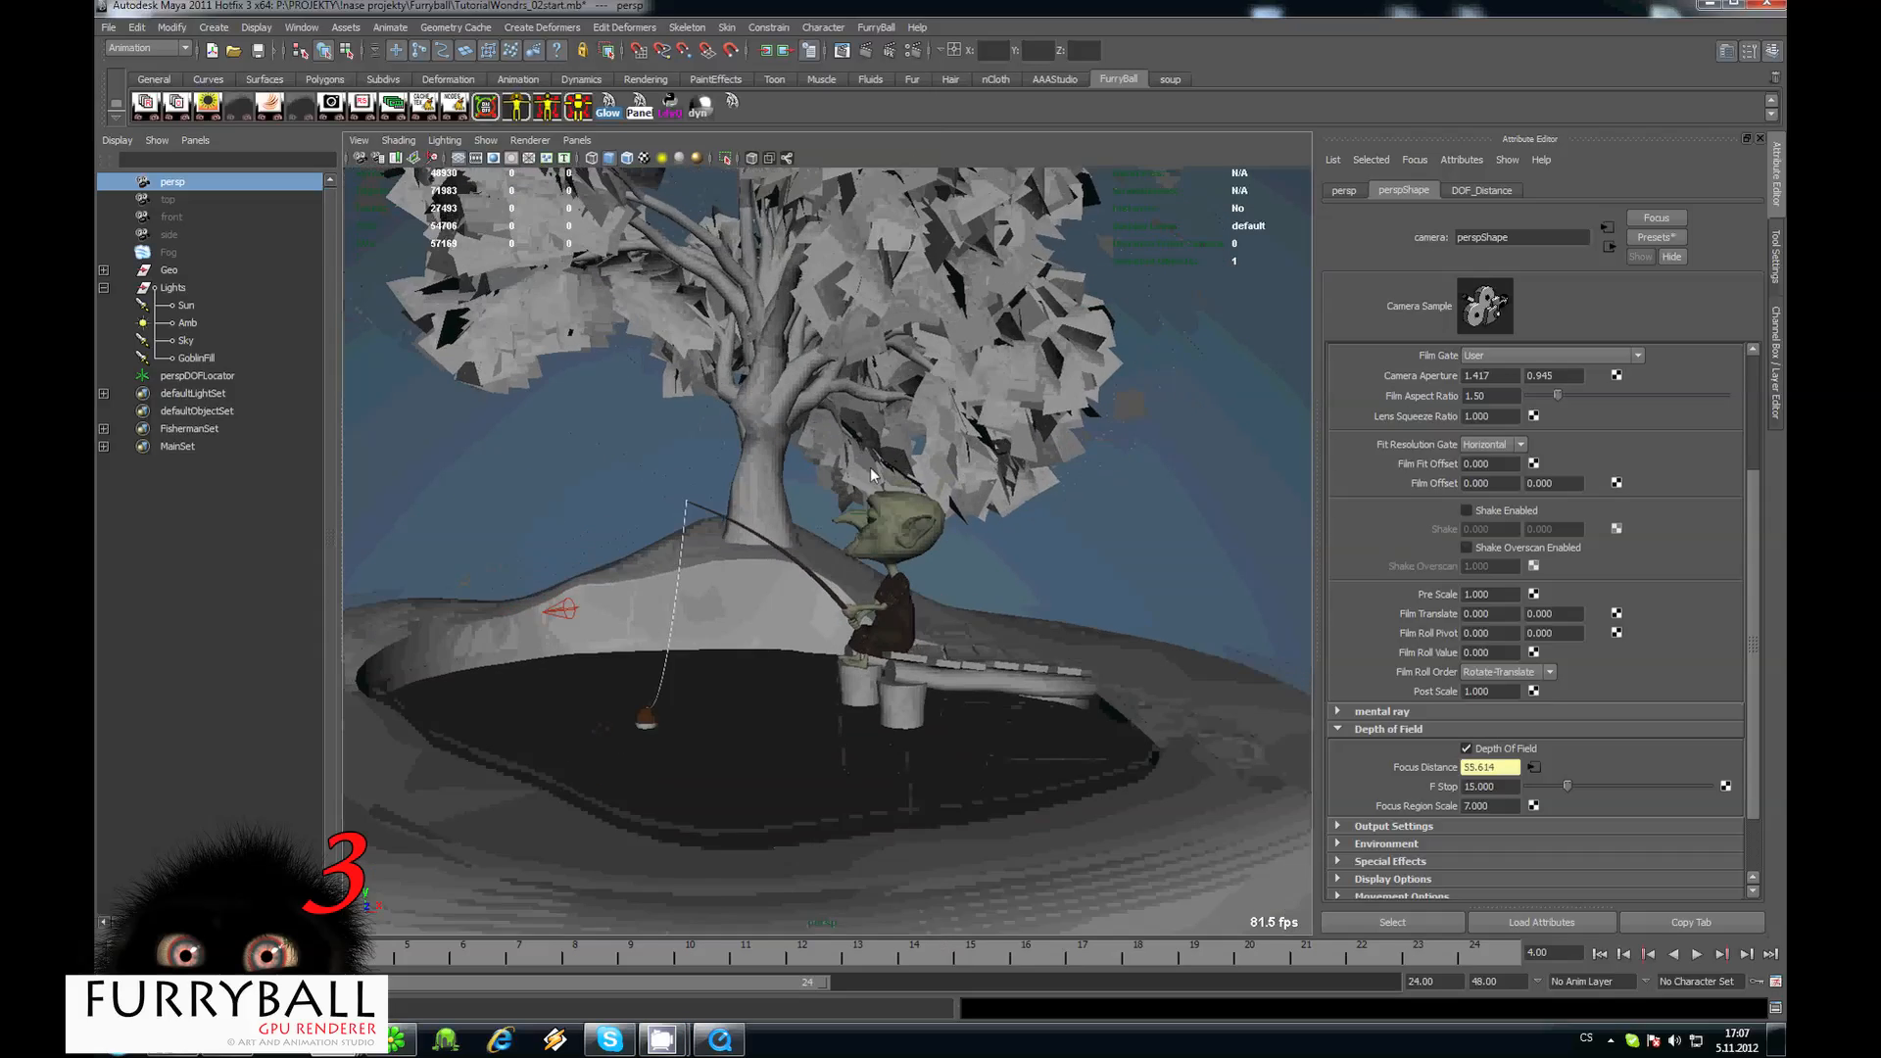
alt+drag(870, 468, 772, 439)
alt+middle_drag(772, 439, 909, 476)
scroll(915, 473, up, 3)
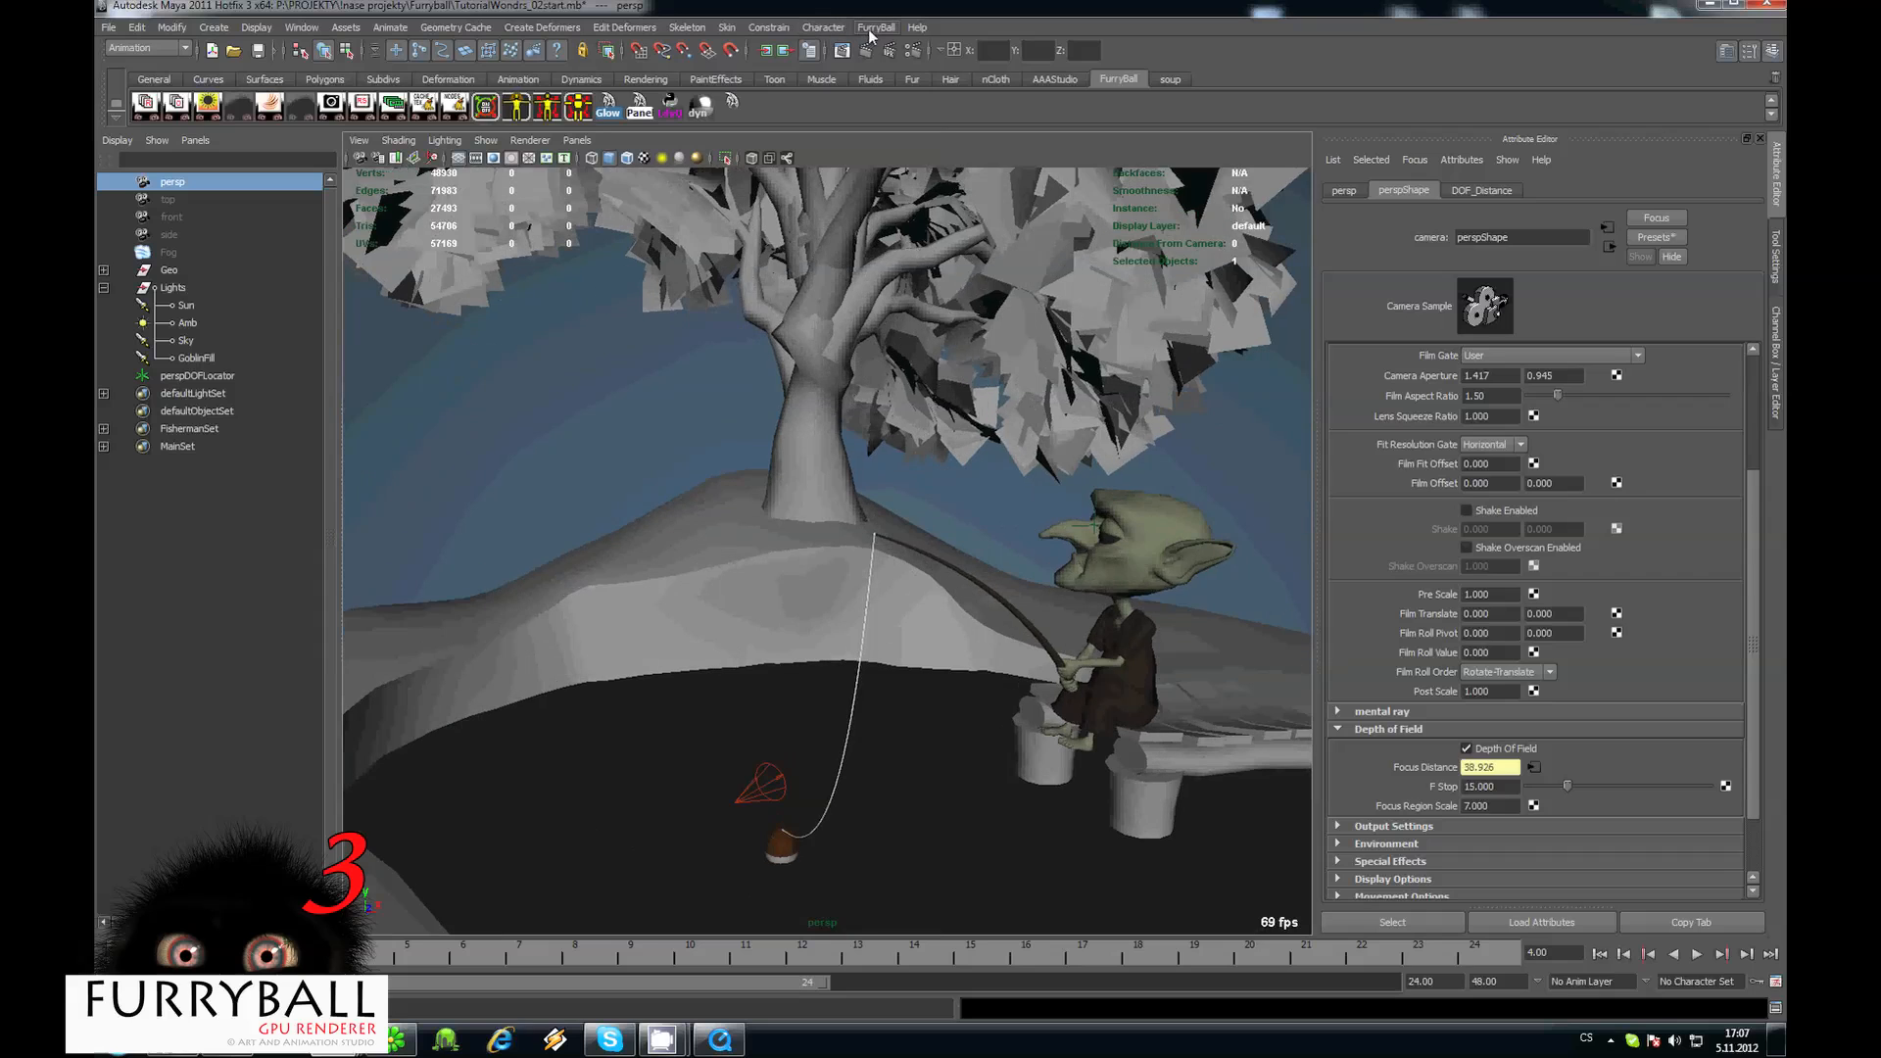
click(875, 27)
mouse_move(969, 214)
click(1033, 215)
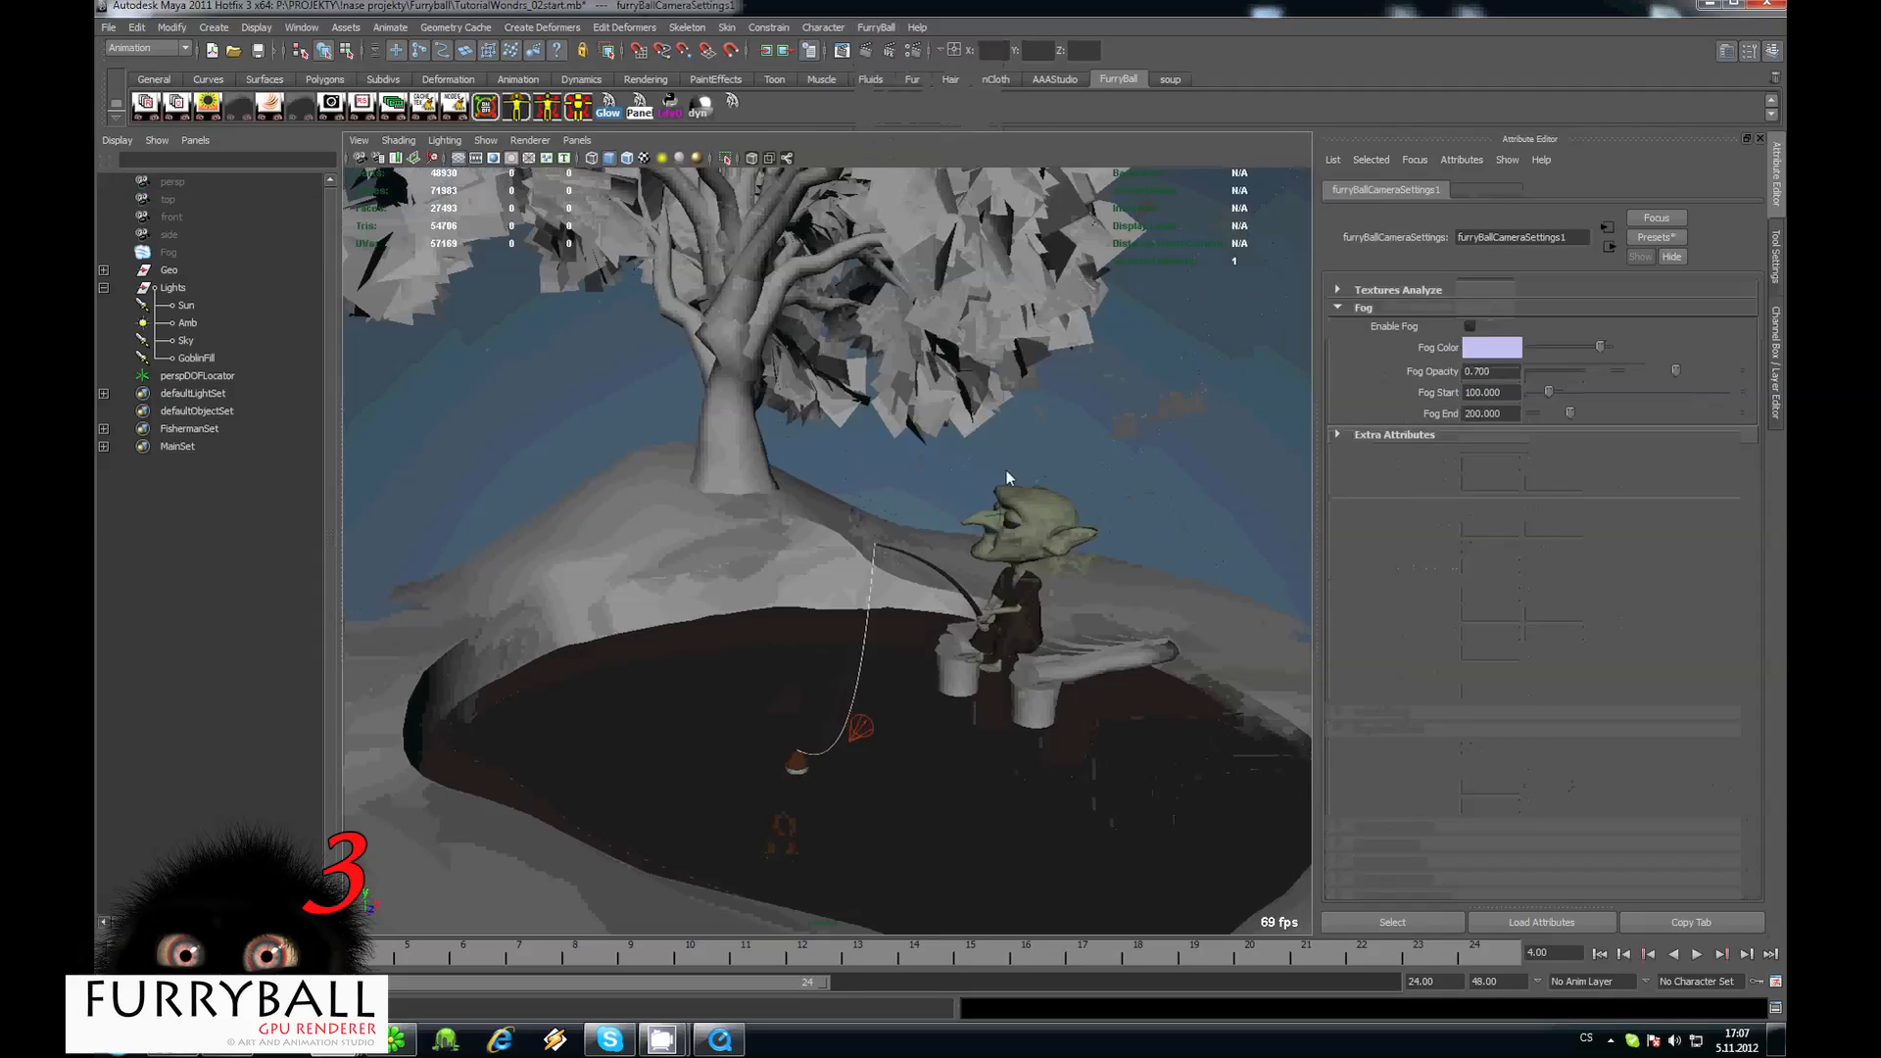
click(1469, 325)
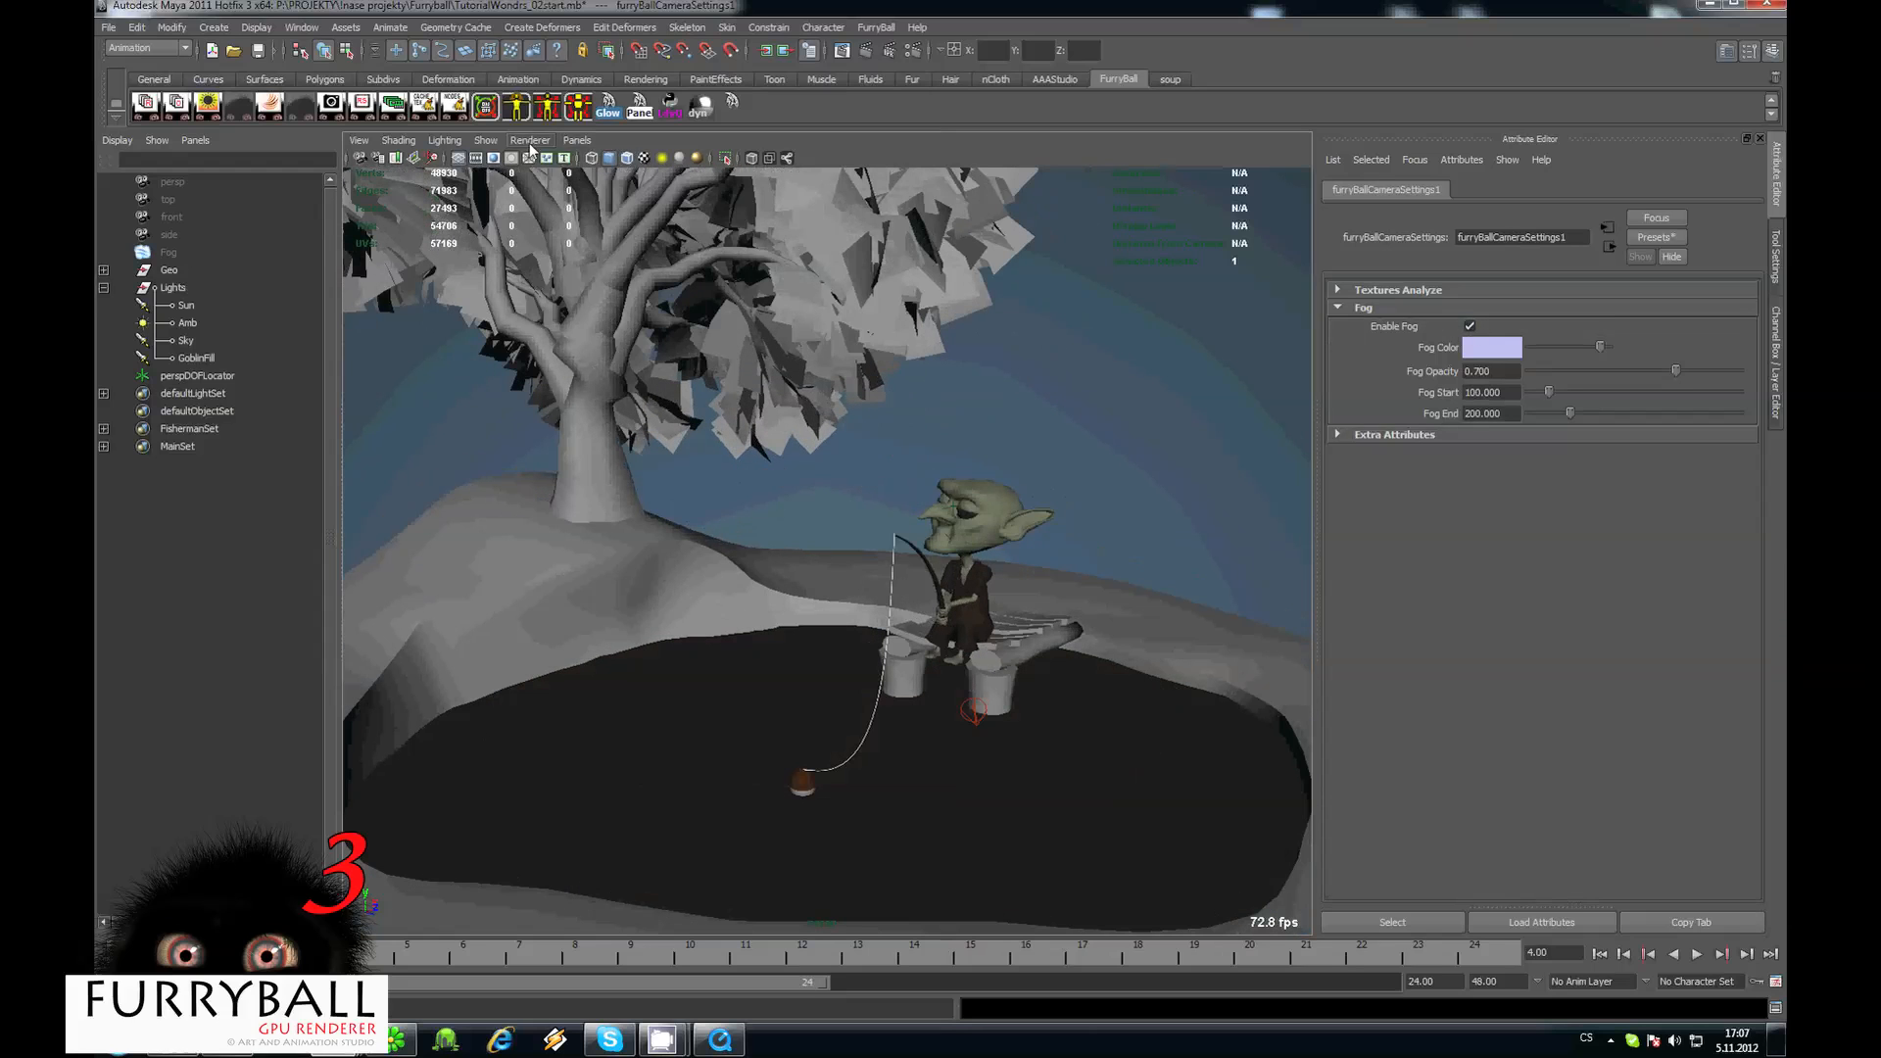
Switch the viewport to FurryBall rendering and set Fog Start to about 29, Fog End to about 254 and Fog Opacity to about 0.66.
click(530, 140)
click(723, 220)
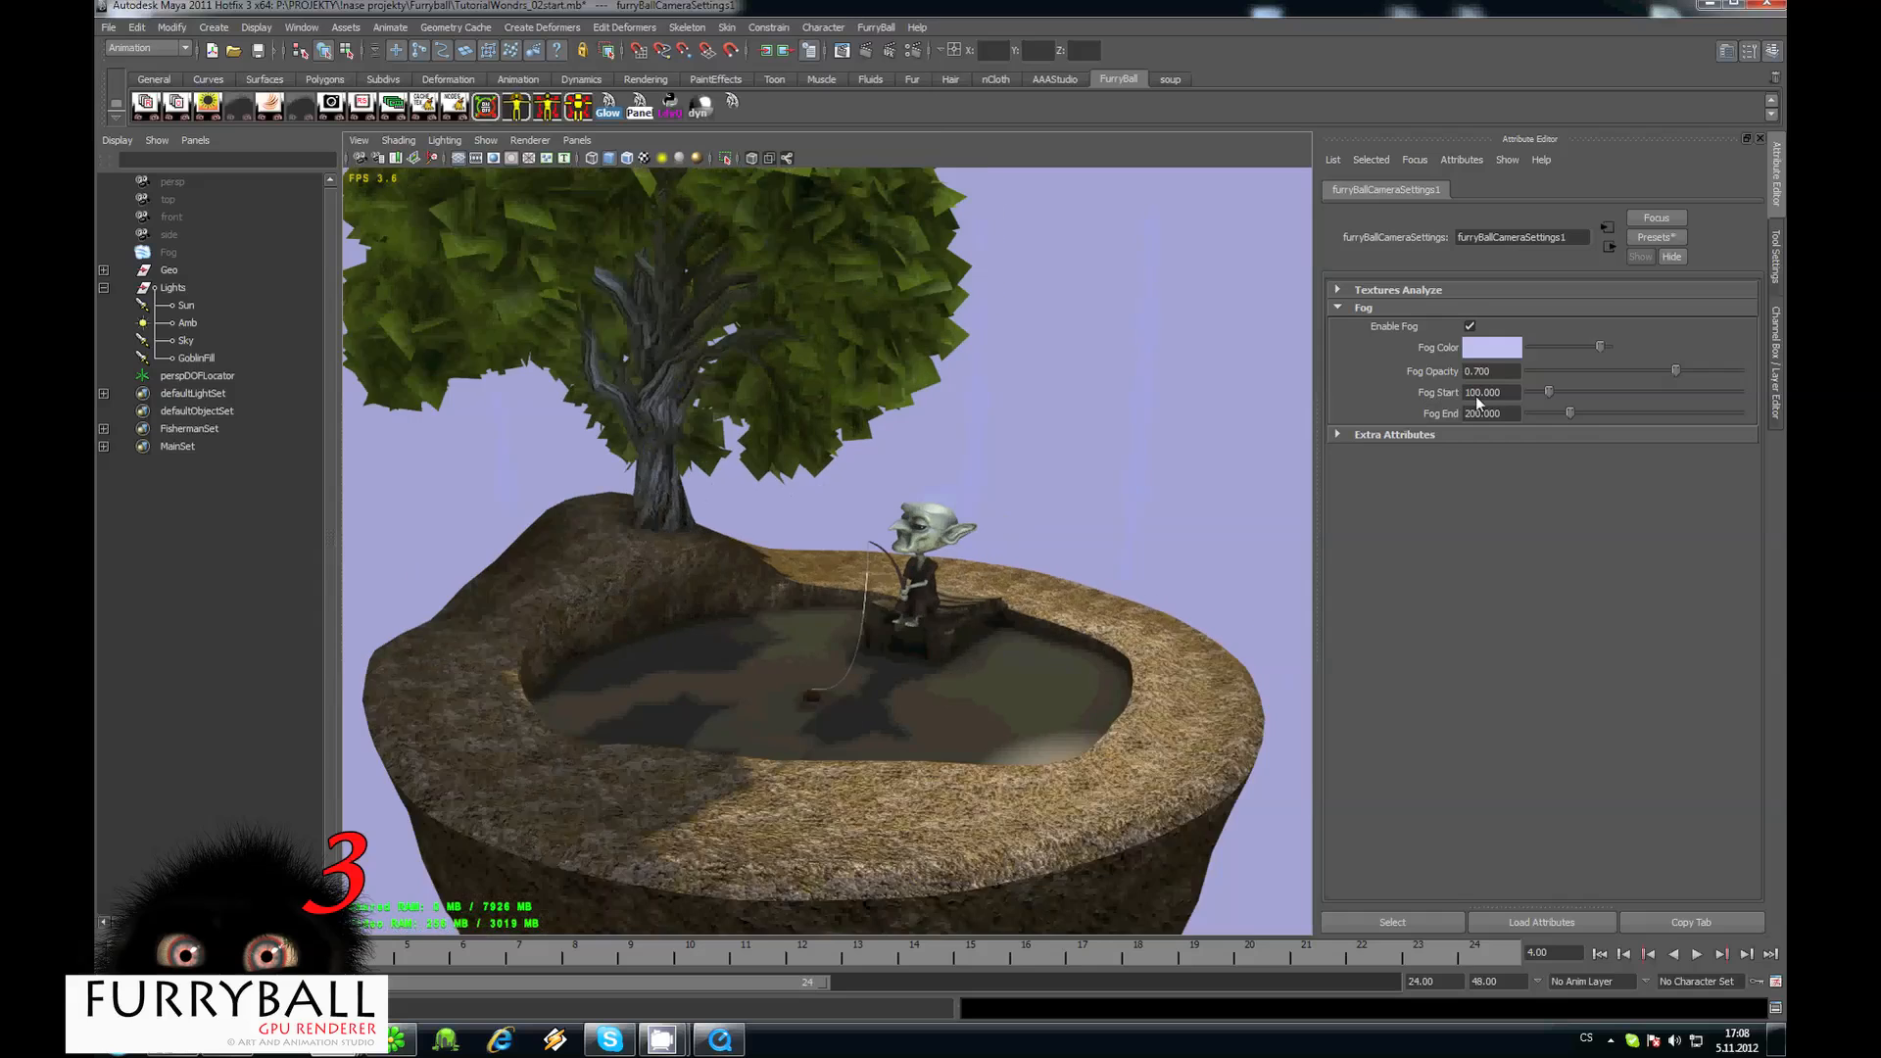
click(1537, 393)
drag(1570, 412, 1582, 411)
drag(1675, 371, 1586, 366)
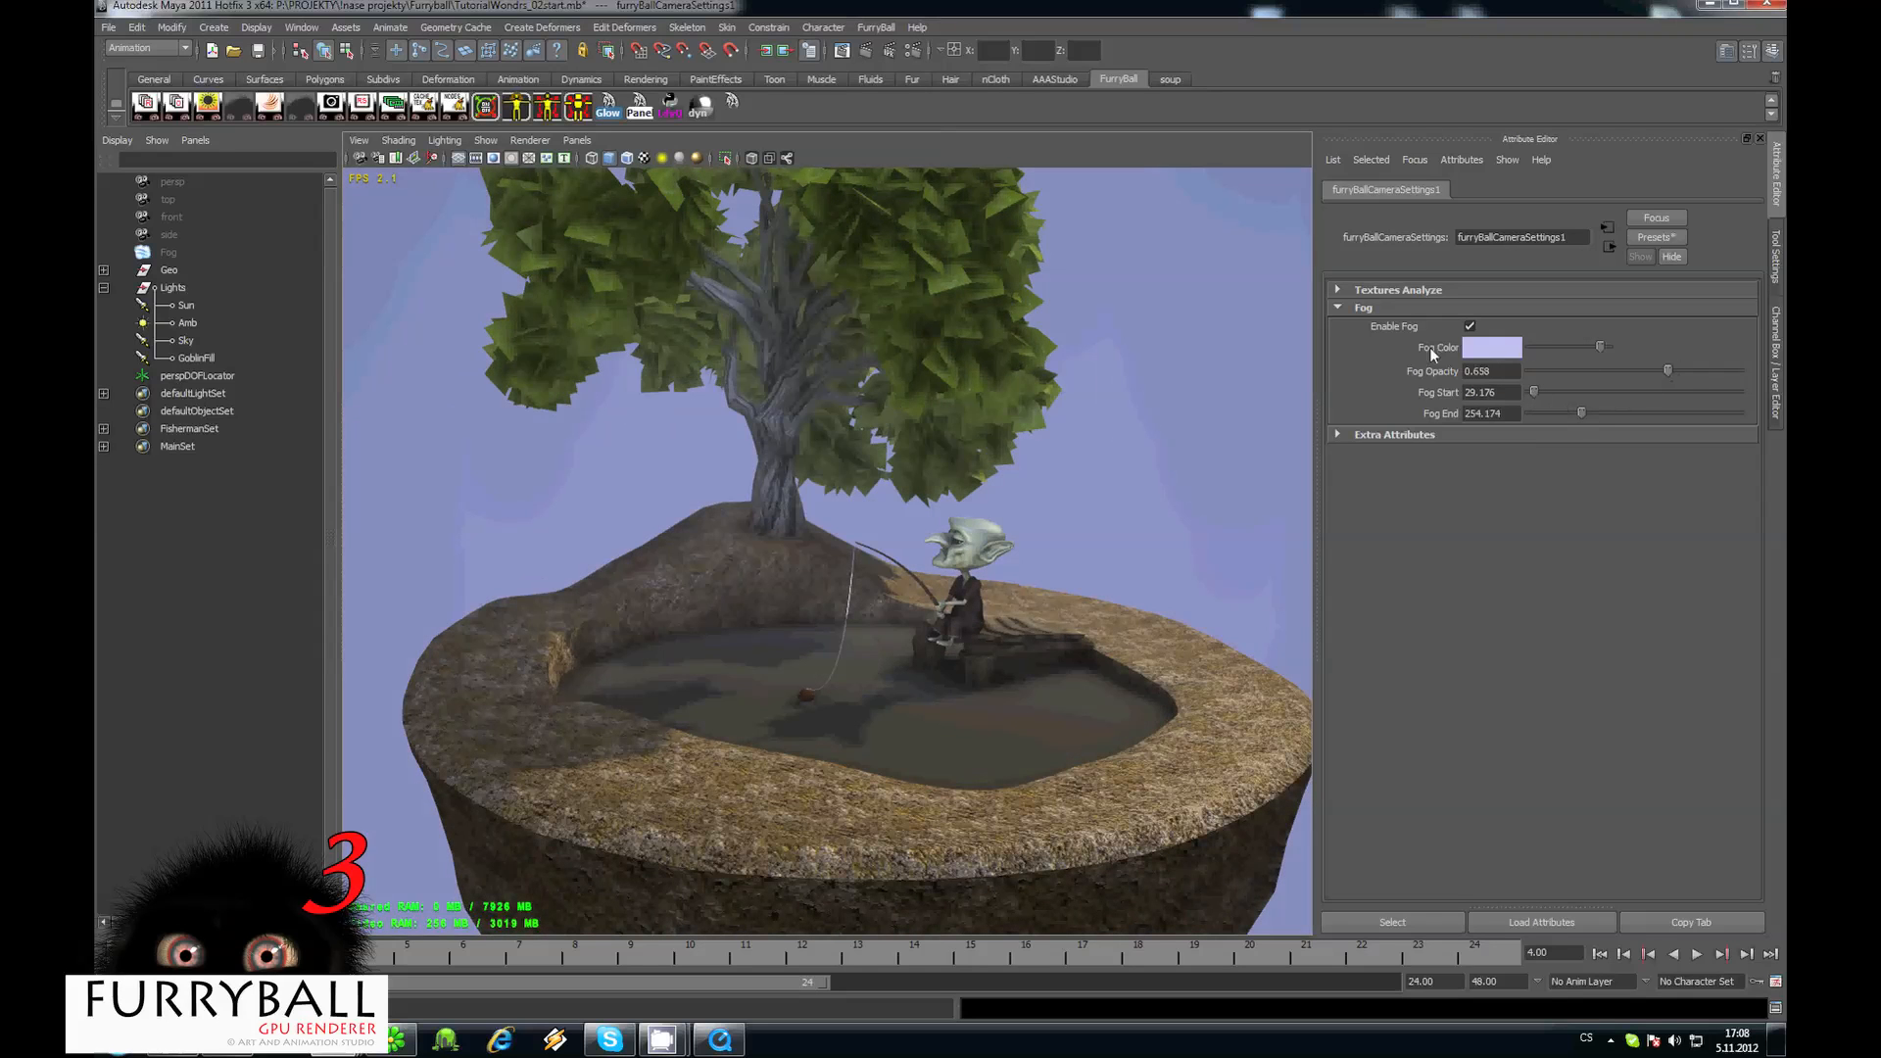
Change the Fog Color to light blue and check the fog around the pond.
click(1491, 348)
click(1072, 346)
alt+drag(961, 523, 911, 464)
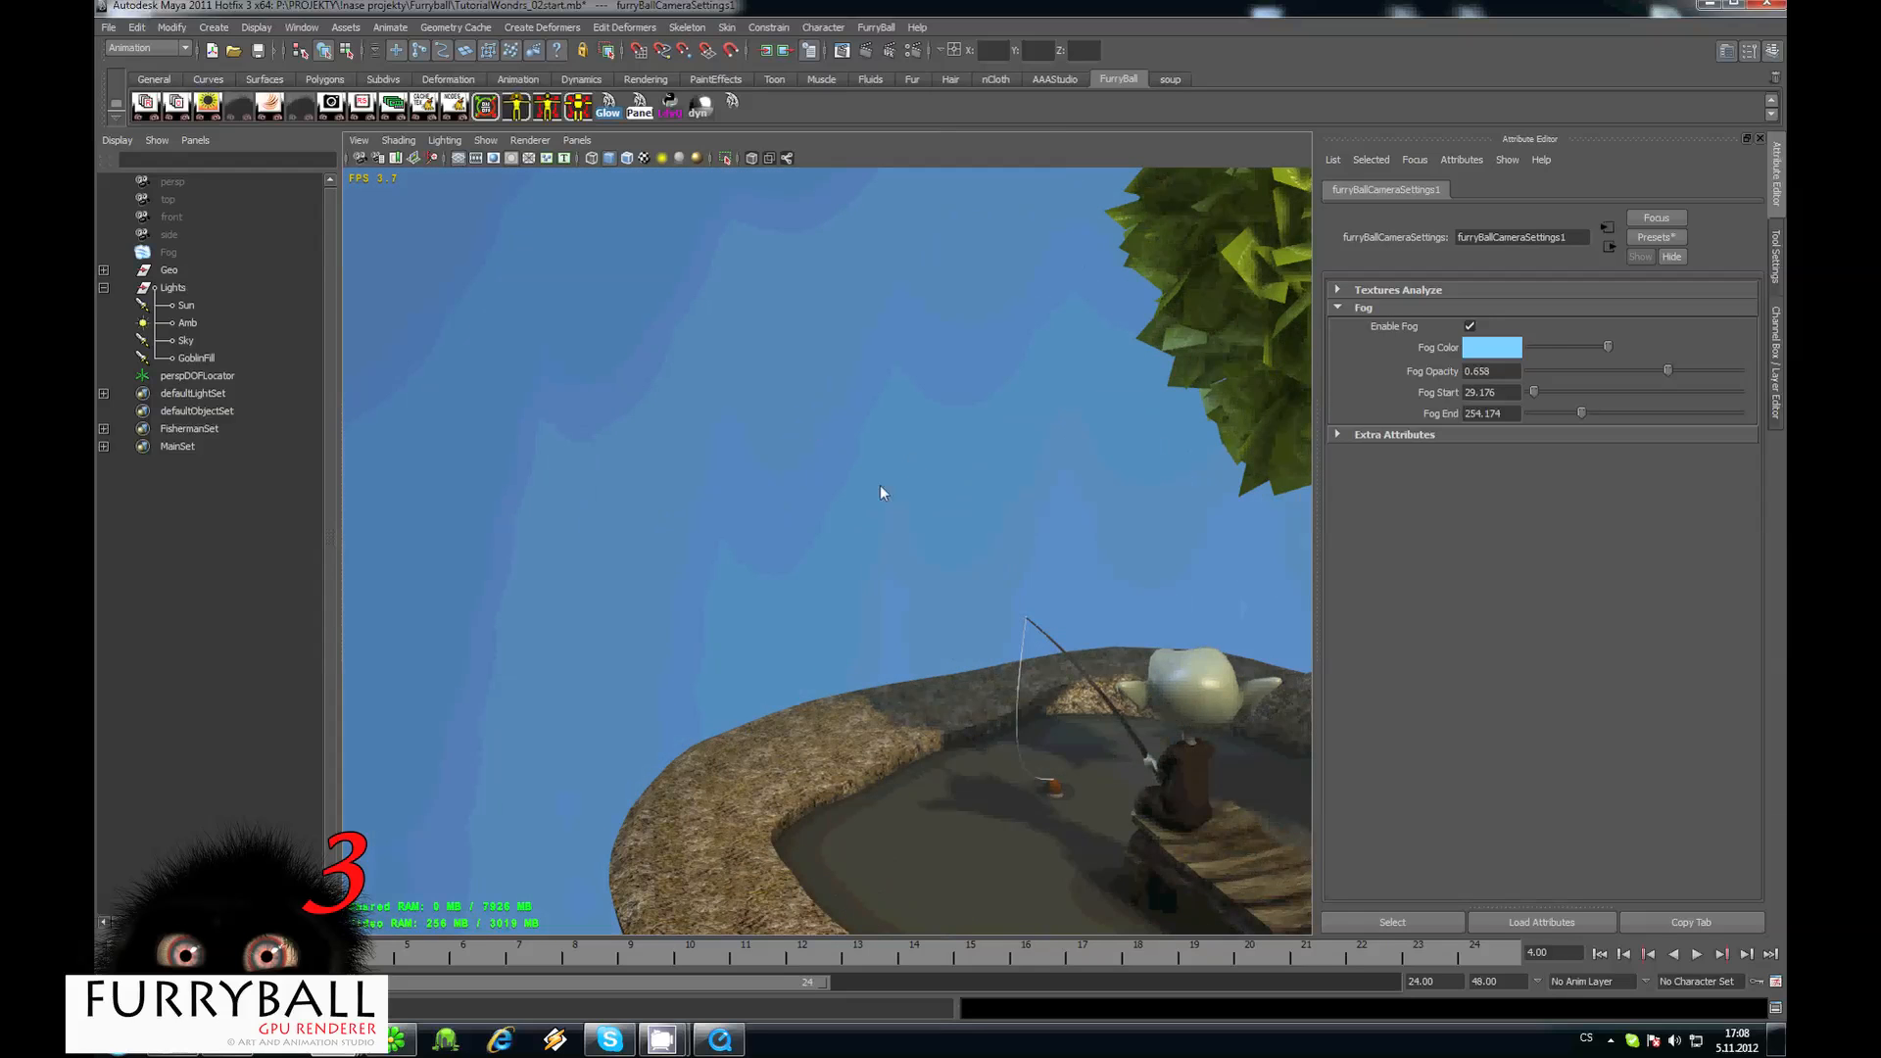
Disable the camera fog and return the viewport to standard Maya rendering.
click(1469, 326)
click(534, 144)
click(560, 167)
Select the sky dome mesh and add FurryBall mesh attributes to it.
scroll(637, 401, down, 10)
click(643, 415)
scroll(656, 460, up, 5)
alt+right_drag(658, 462, 786, 521)
alt+drag(786, 521, 696, 529)
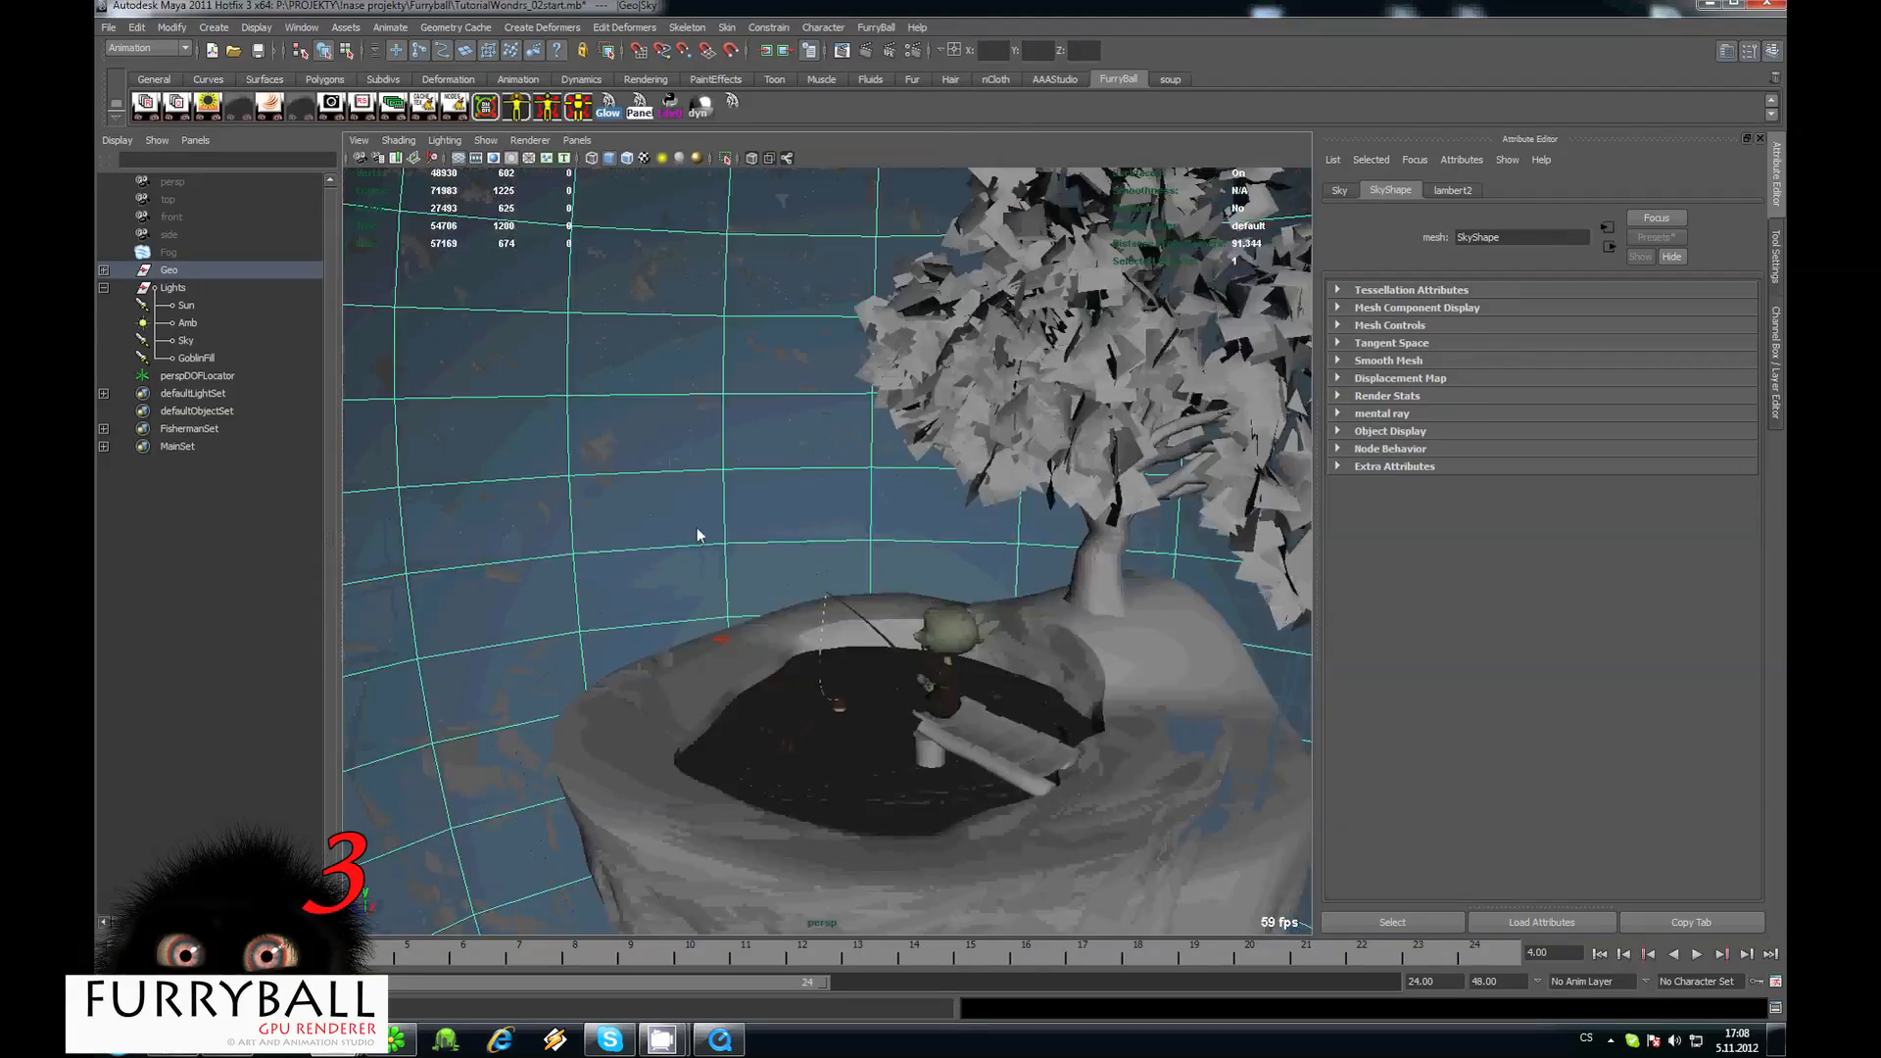
click(876, 27)
mouse_move(950, 133)
click(1127, 401)
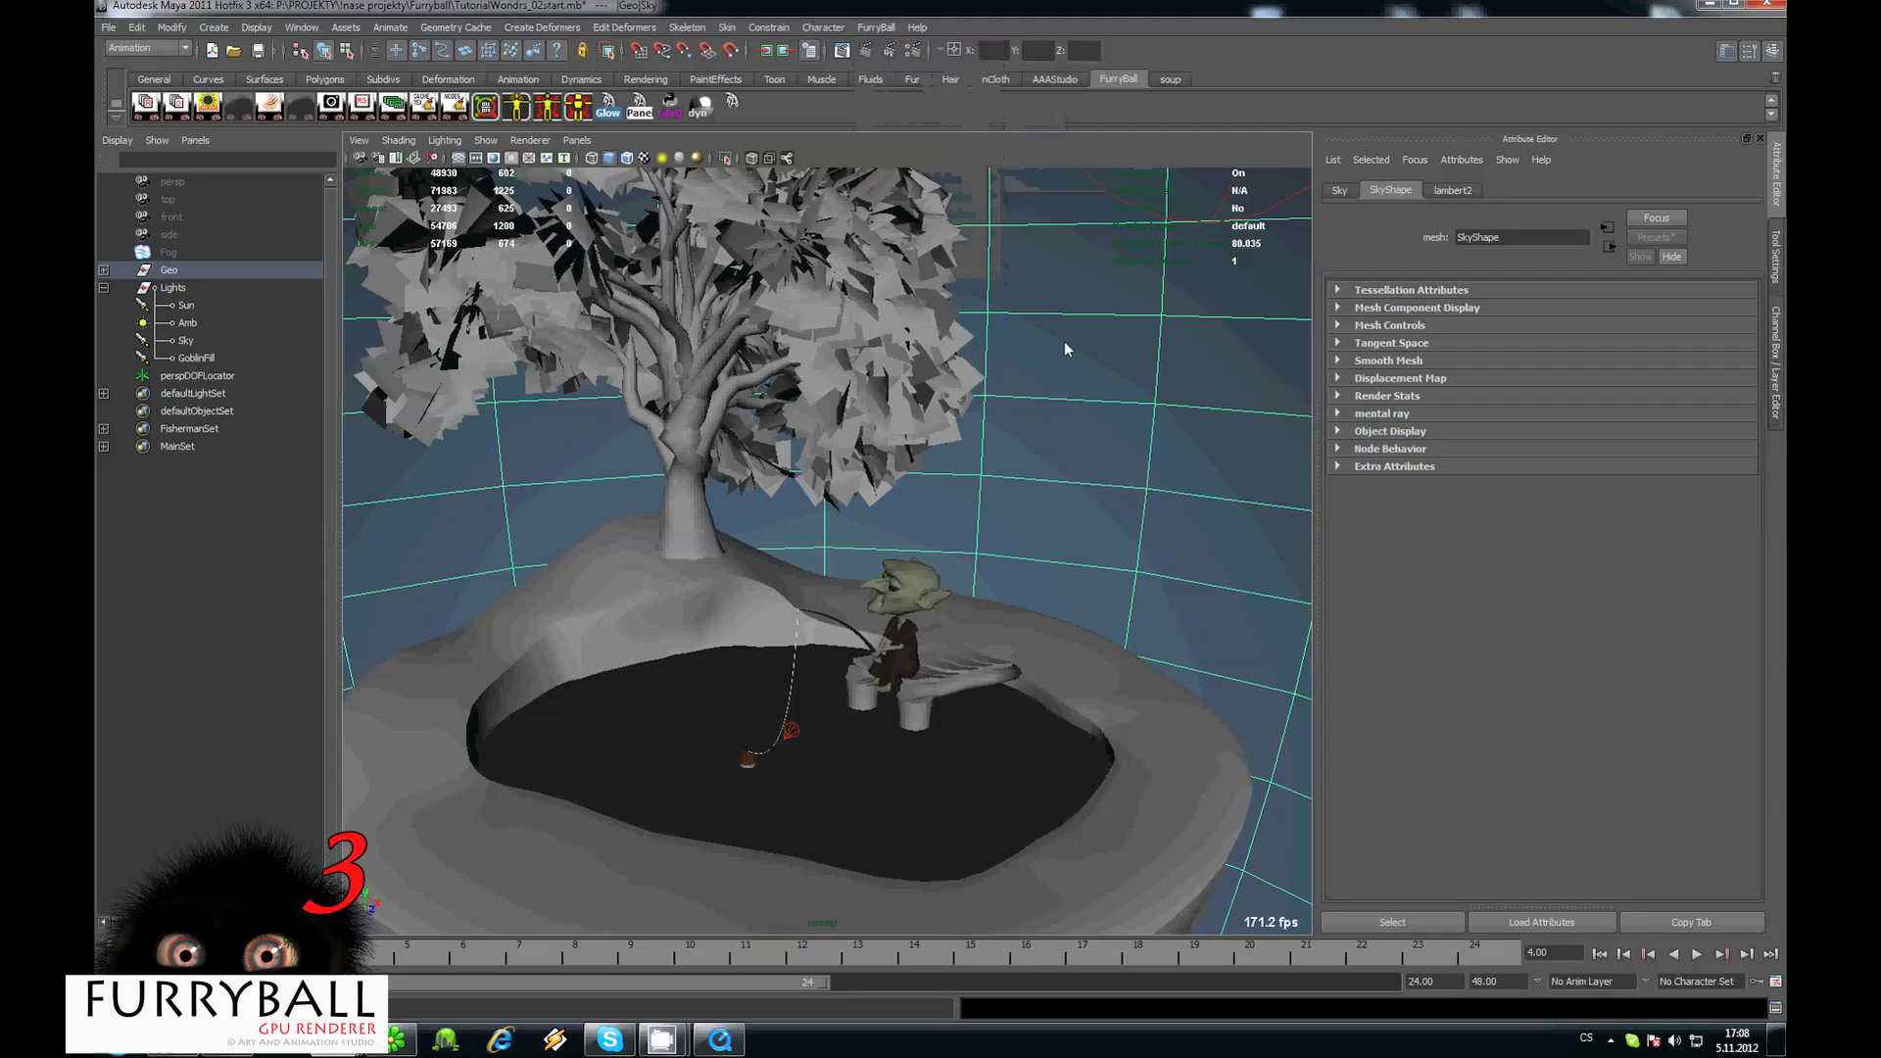
click(871, 29)
click(1033, 128)
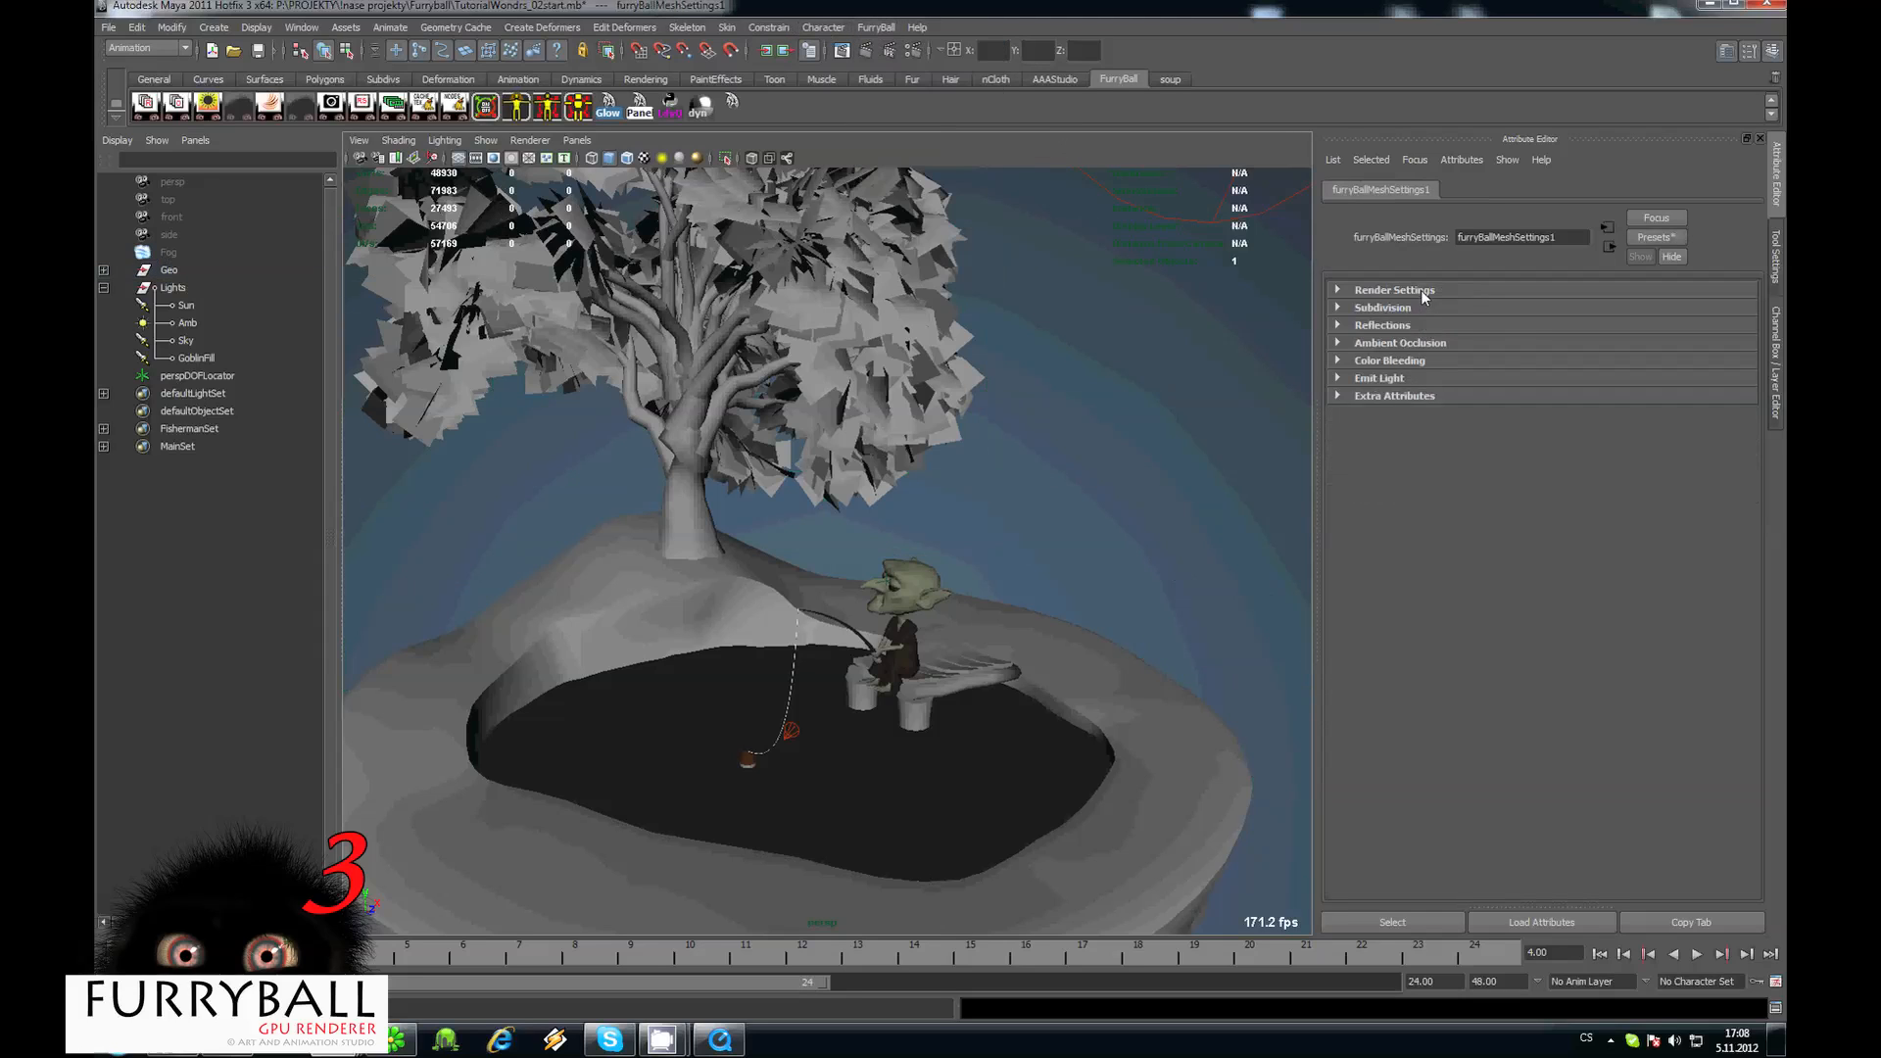
Enable Ignore Fog in the sky dome's FurryBall mesh render settings and switch the viewport to FurryBall rendering.
click(1421, 291)
click(1471, 388)
alt+drag(909, 498, 1039, 466)
click(528, 145)
mouse_move(615, 222)
click(700, 220)
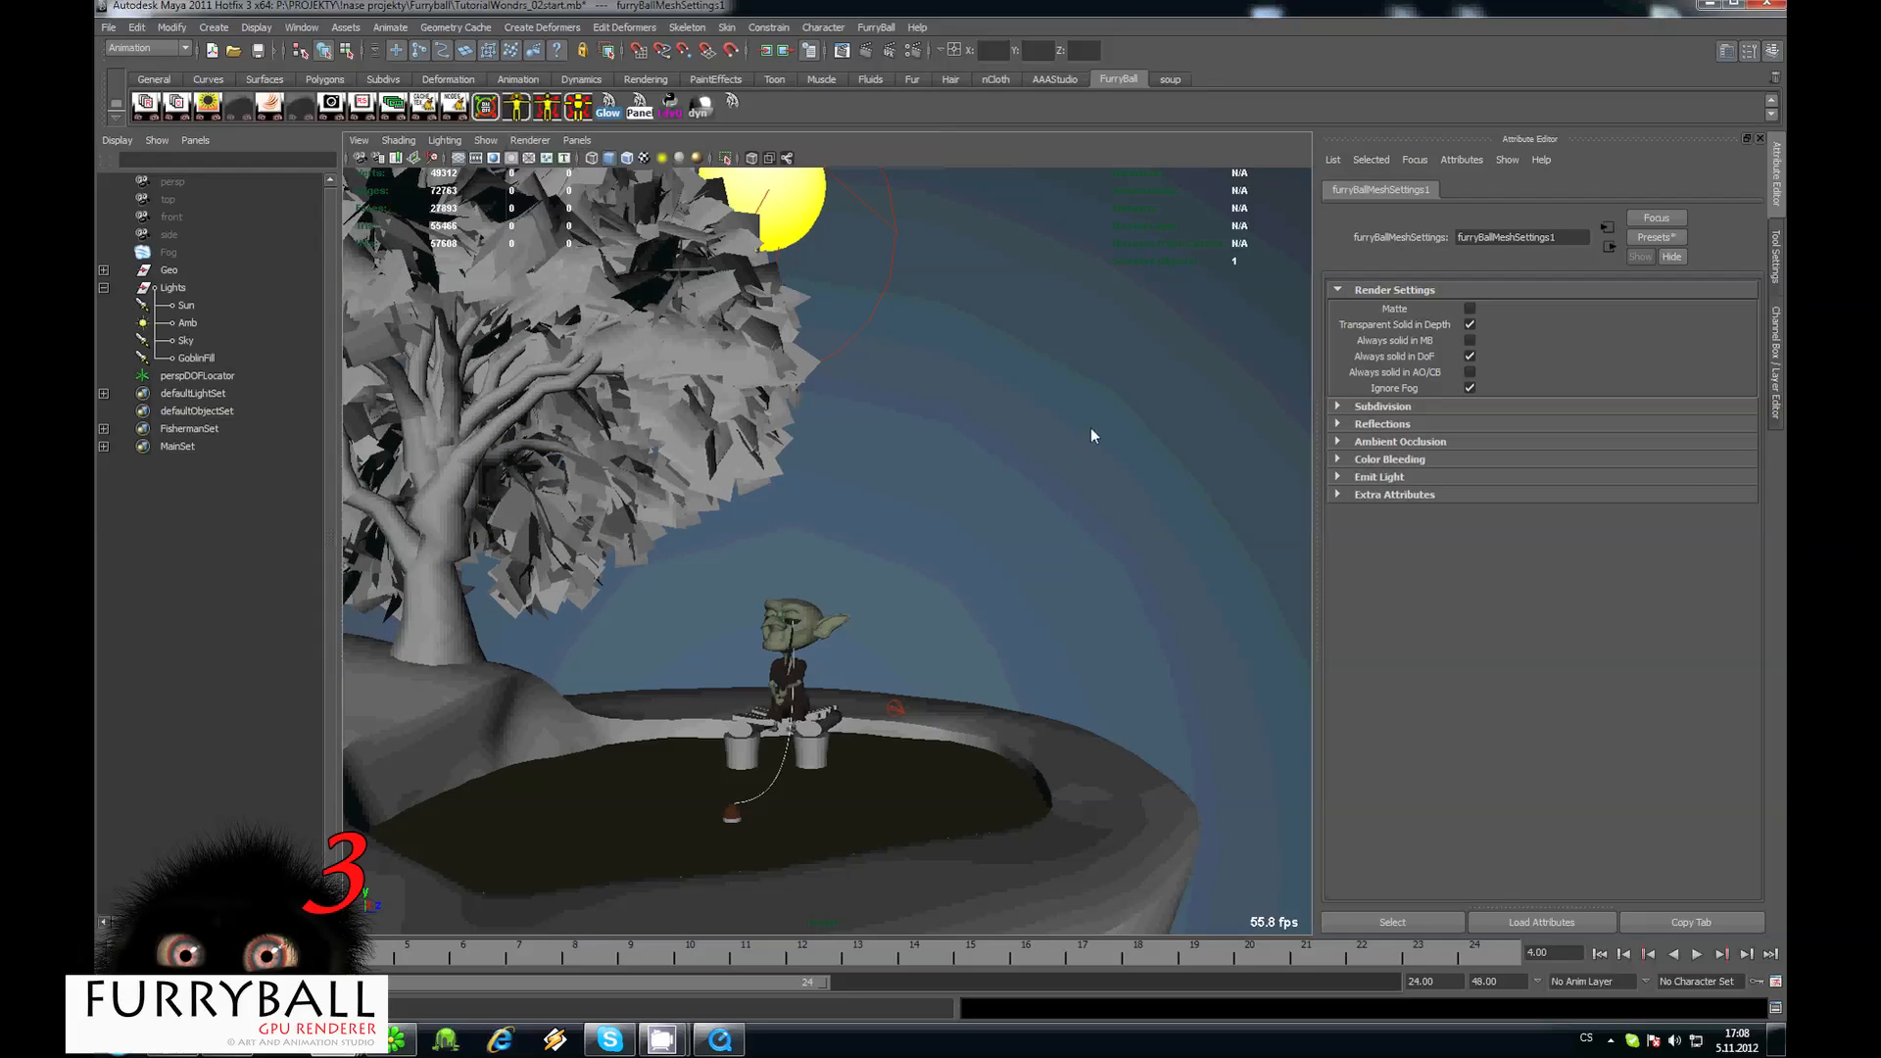
alt+drag(940, 488, 892, 490)
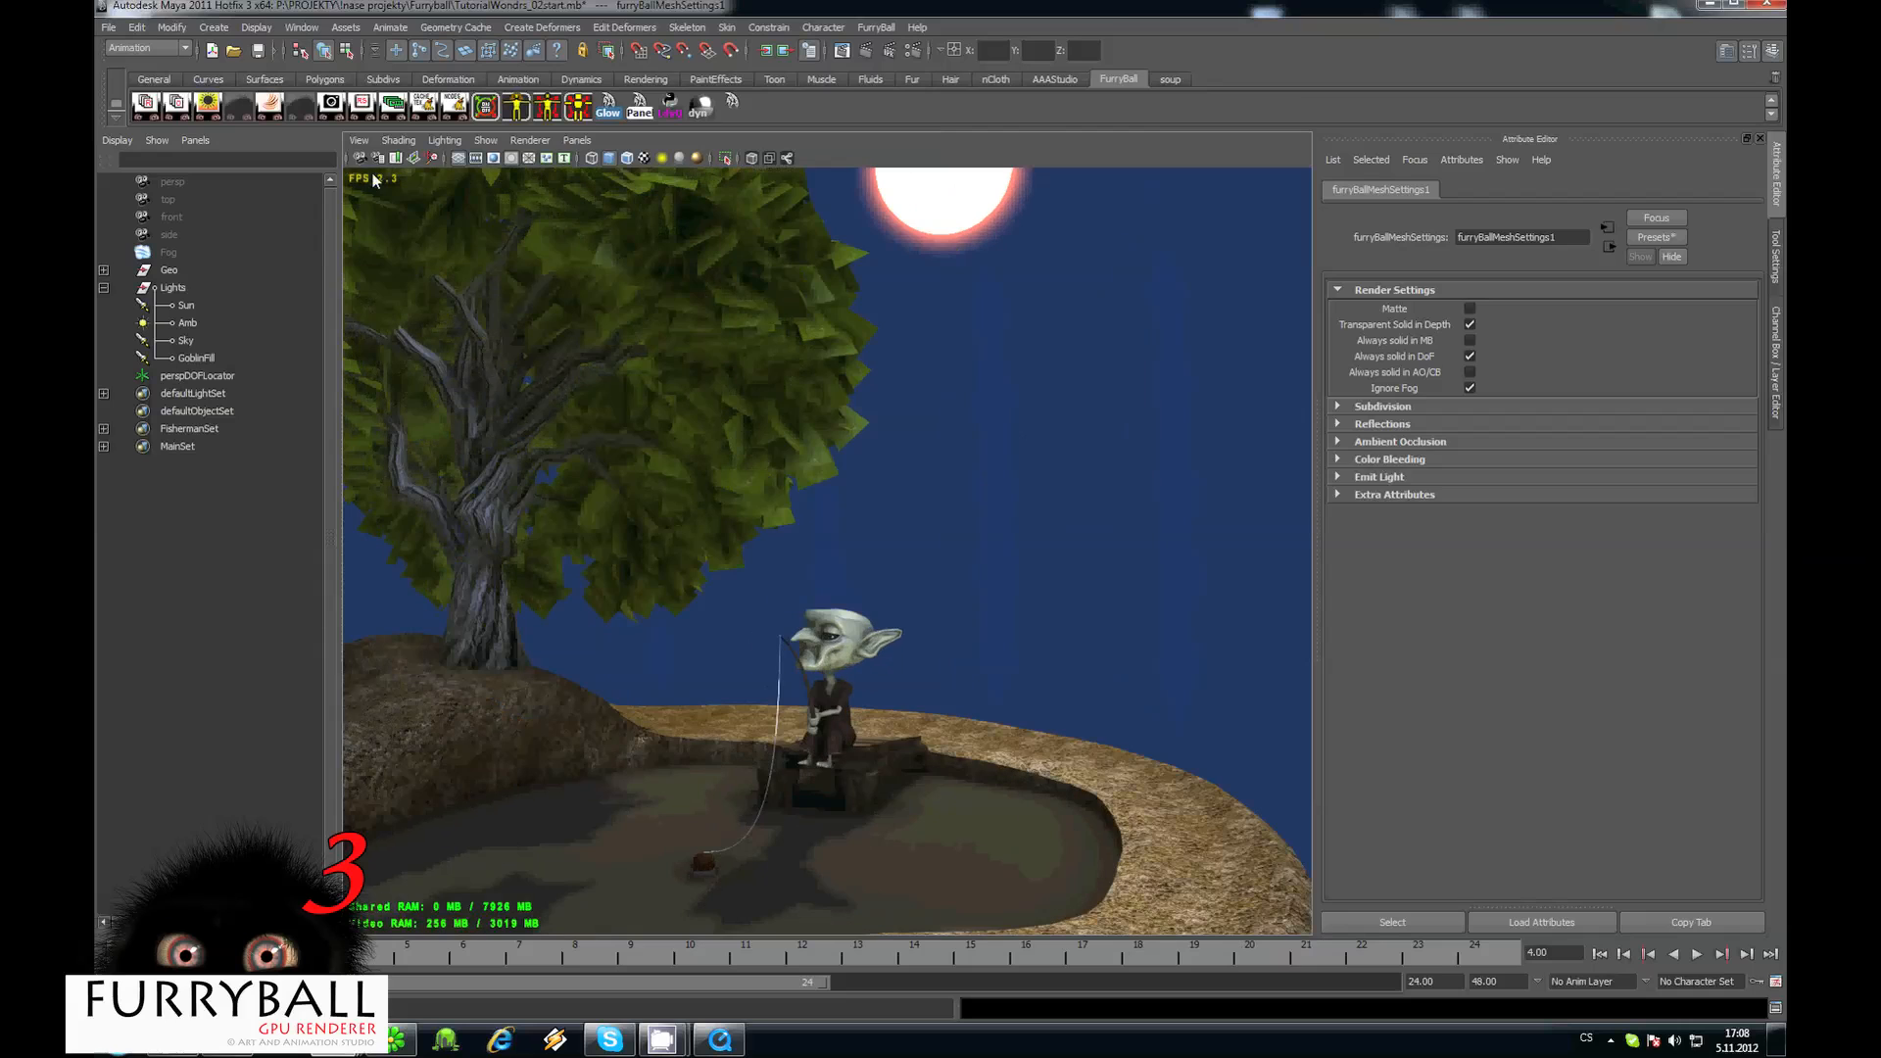
Toggle the perspective camera's fog to check the sky dome, and return the viewport to standard Maya rendering.
click(172, 182)
click(1595, 190)
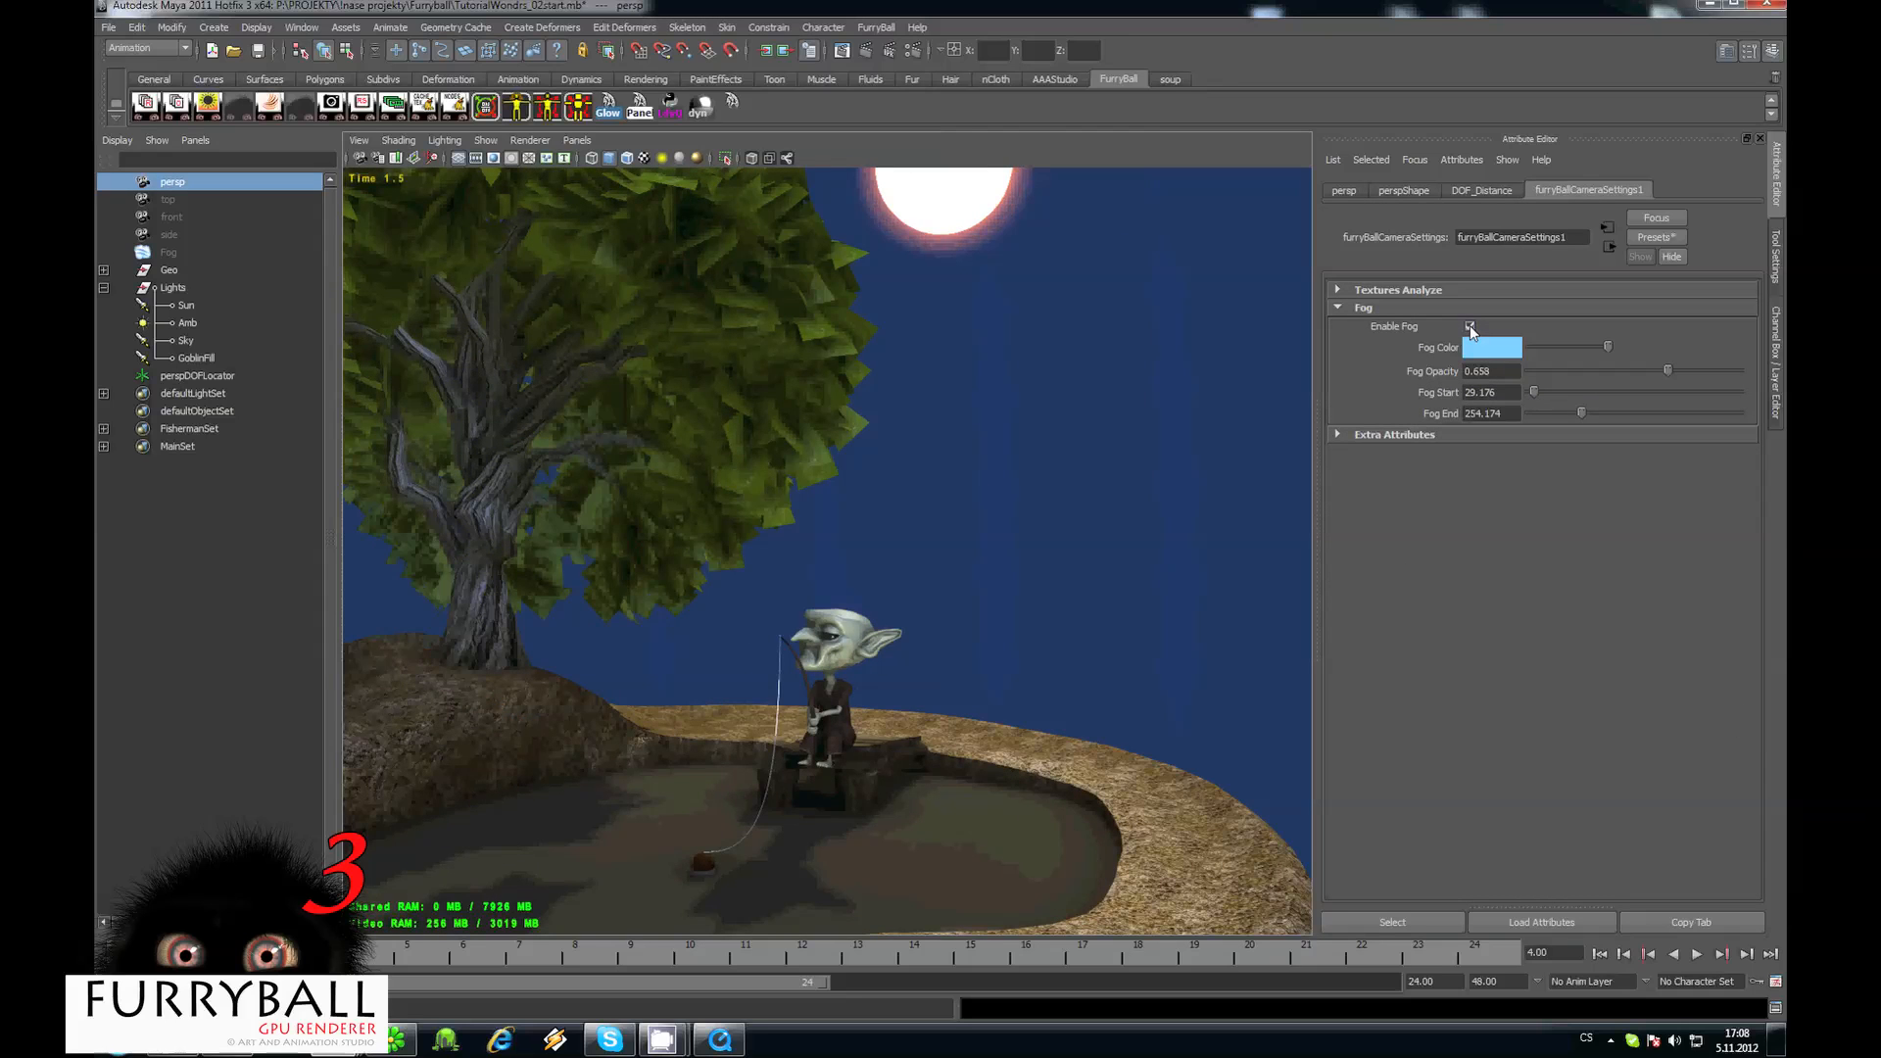
click(1469, 325)
click(530, 140)
click(568, 172)
Assign the existing furryBallMeshSettings1 attributes to the sun sphere mesh and switch the viewport to FurryBall rendering.
click(1097, 262)
click(1098, 263)
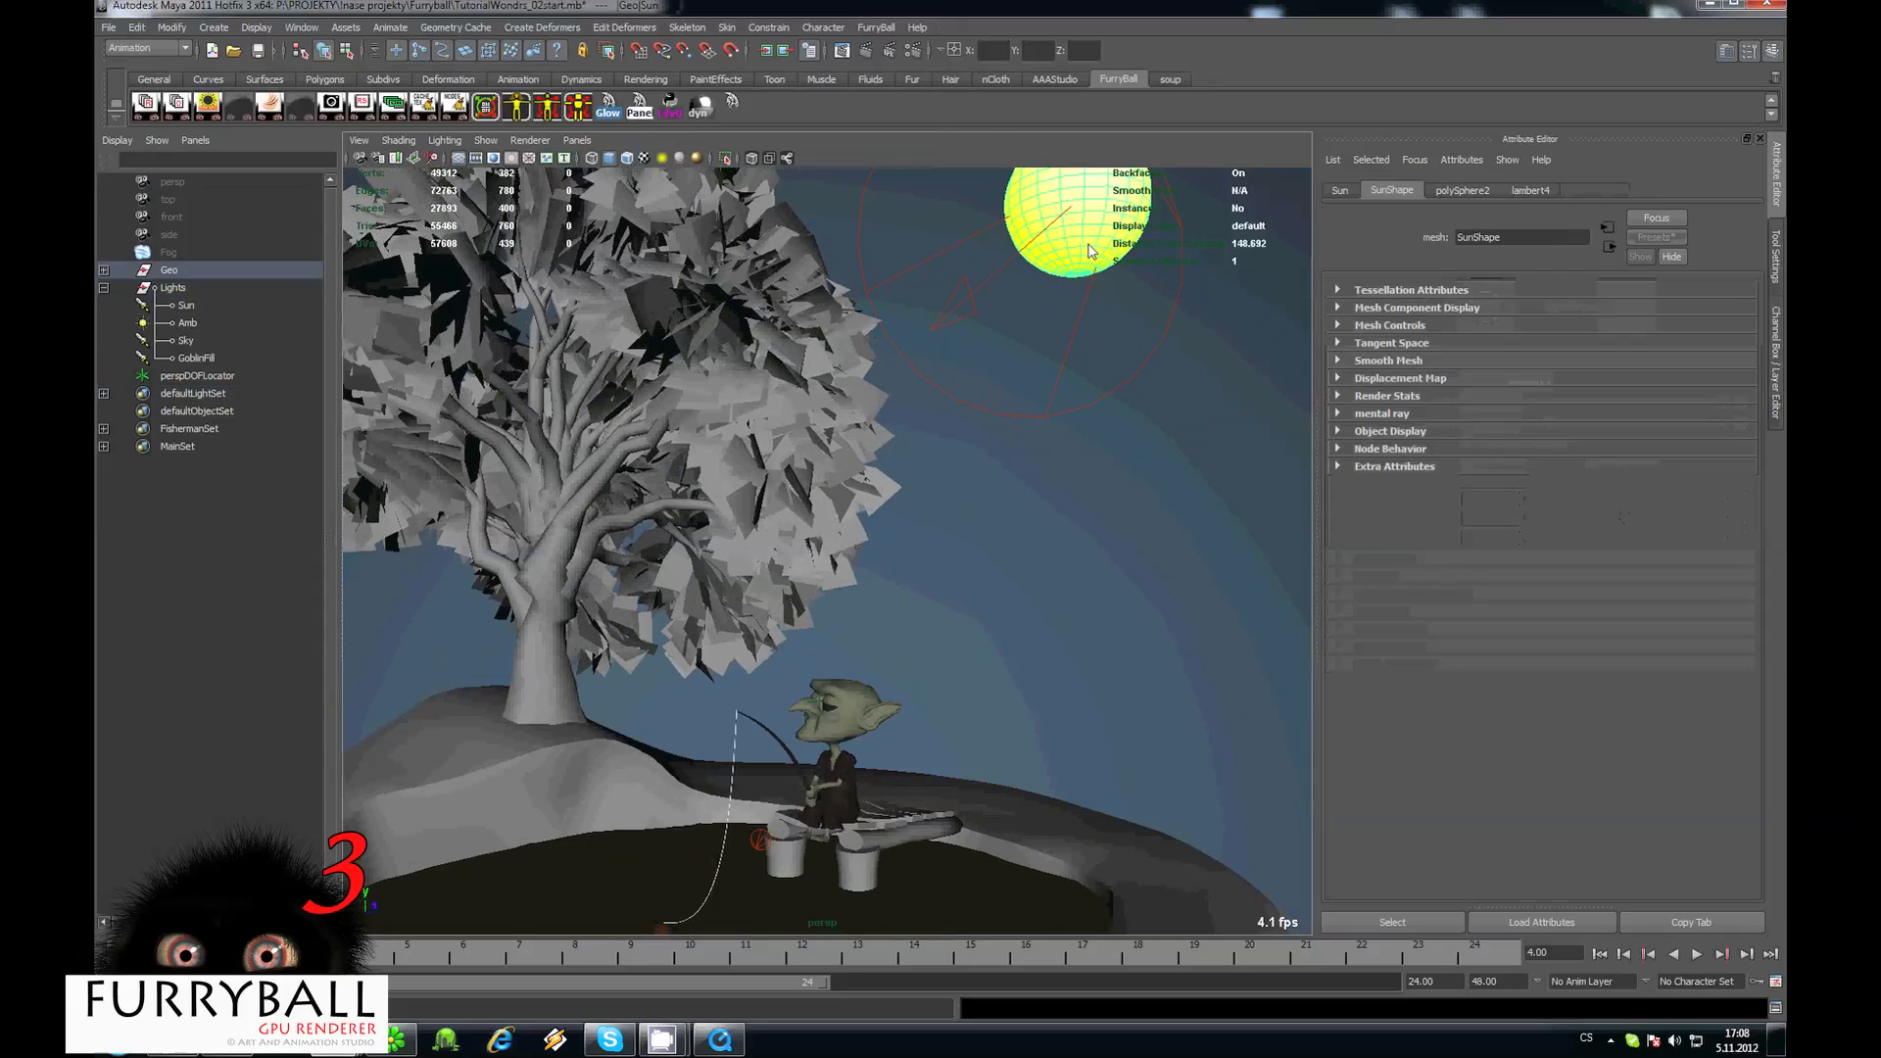
click(876, 28)
mouse_move(949, 126)
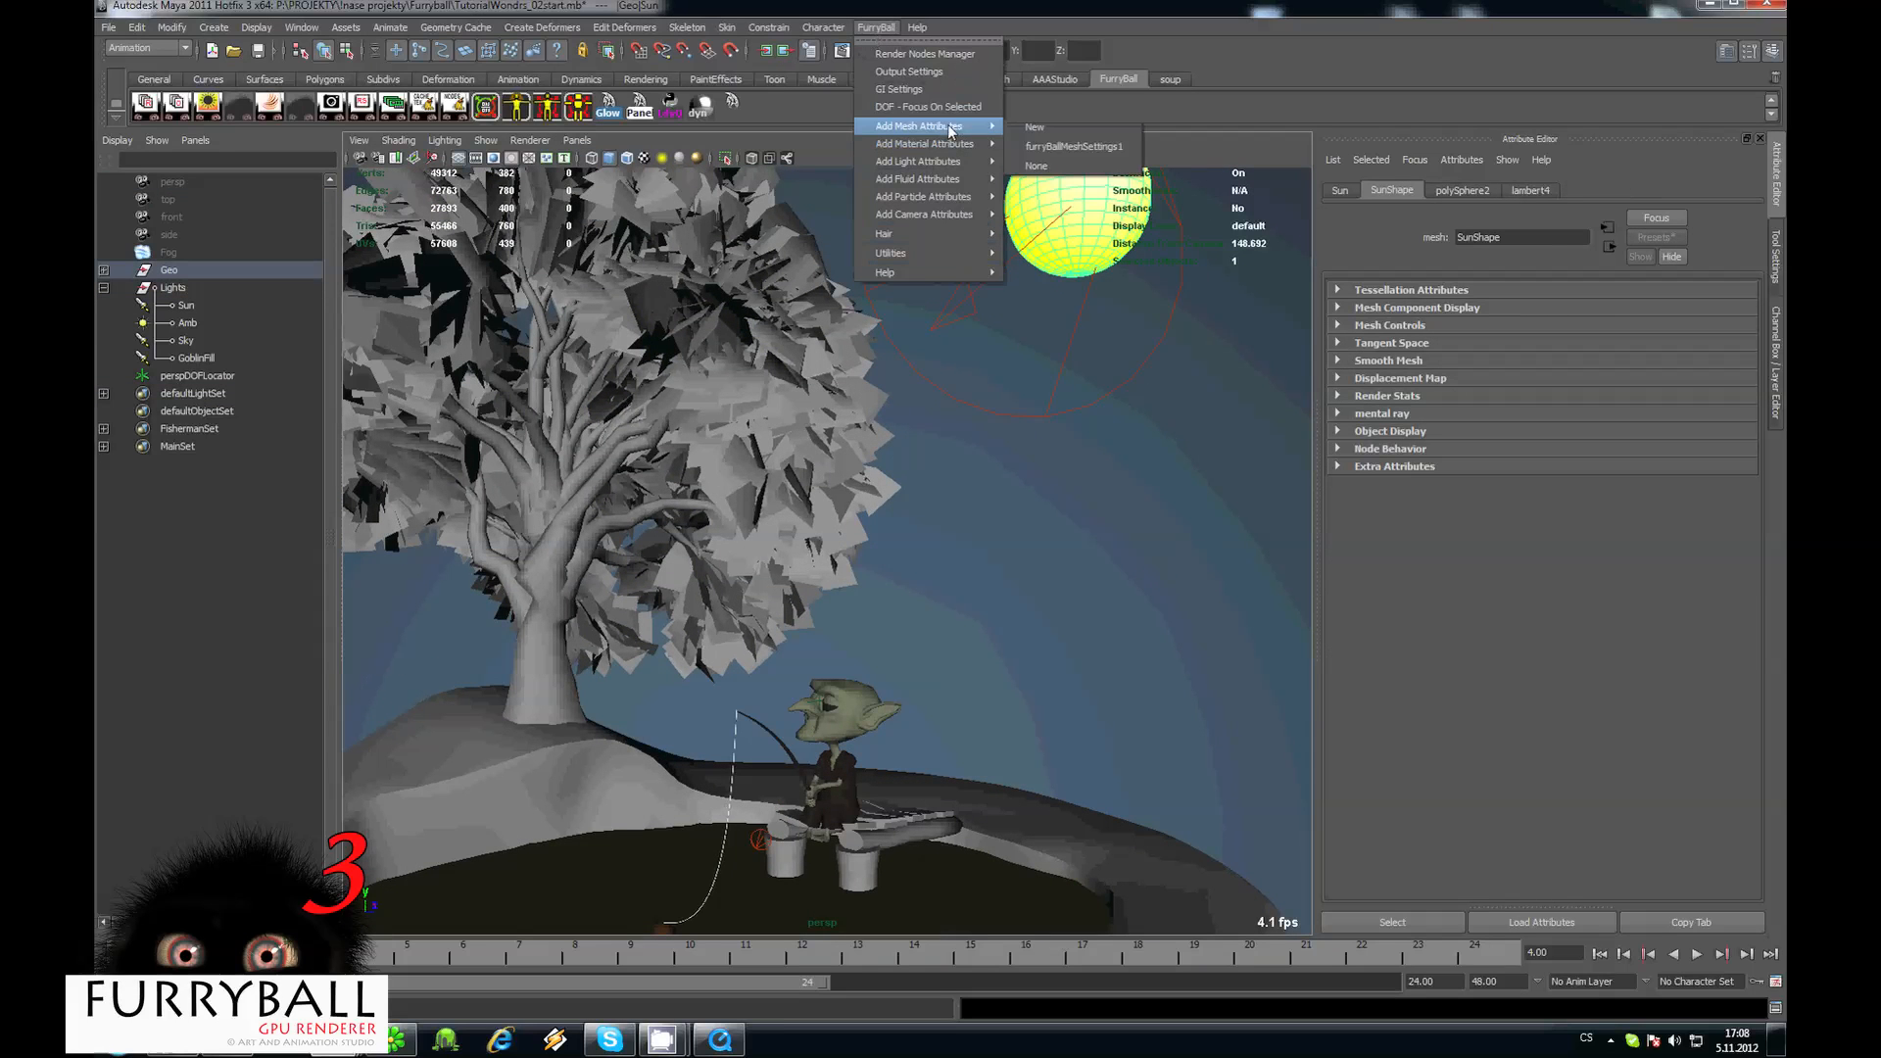
click(1082, 147)
click(530, 140)
click(697, 221)
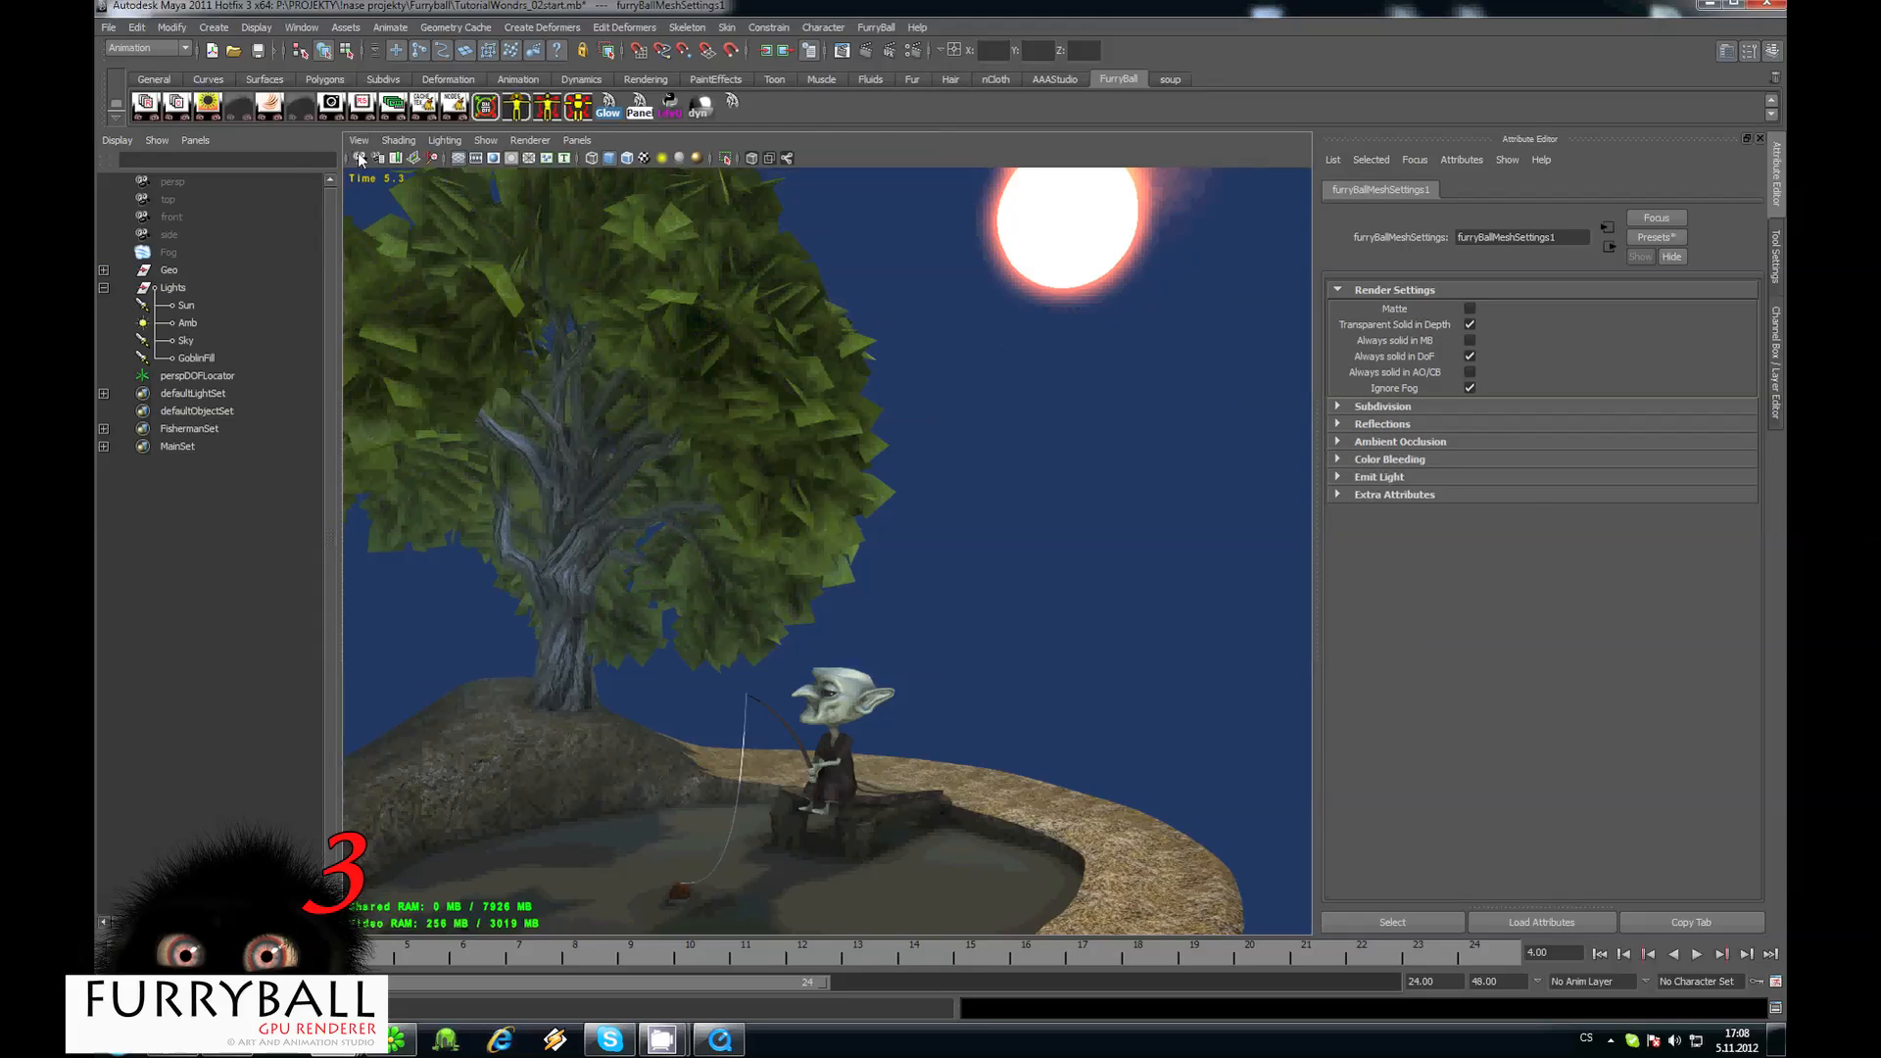
Enable the perspective camera's fog, check the scene around the pond, and return to standard Maya rendering.
click(1585, 191)
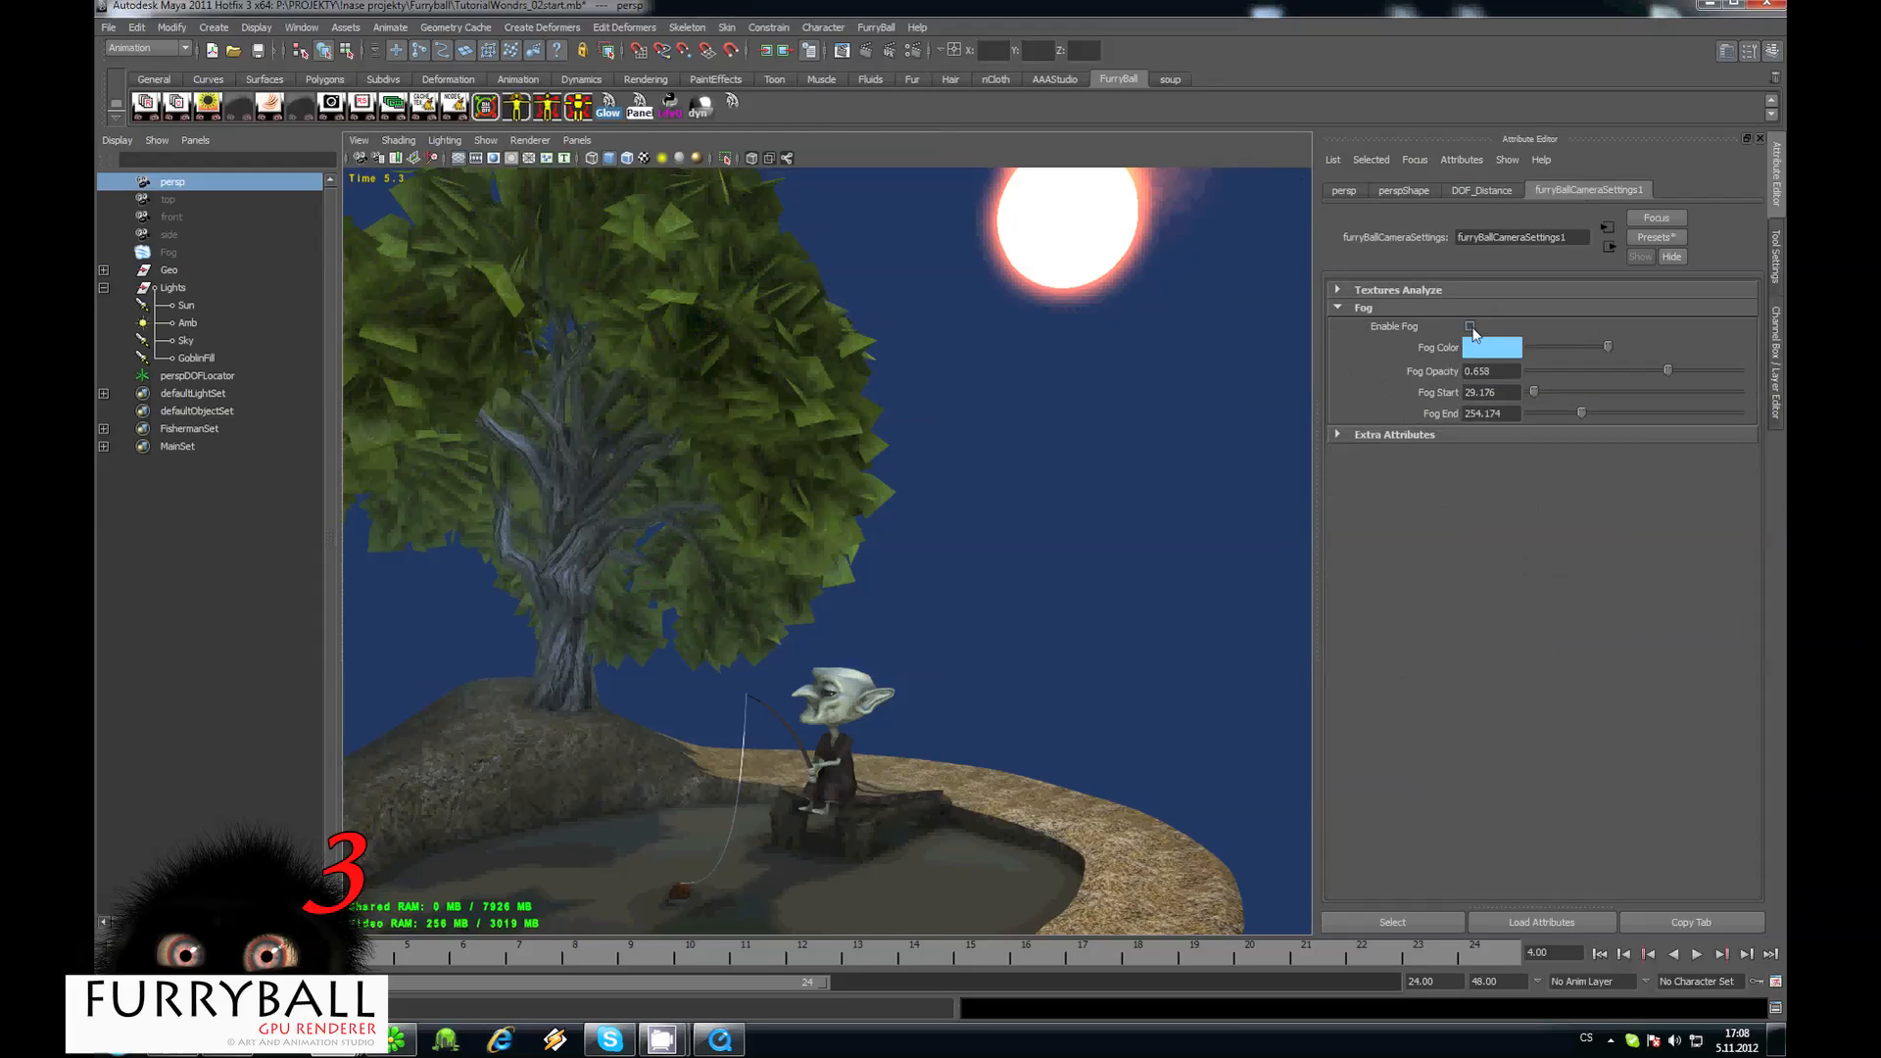
click(1470, 326)
alt+drag(993, 428, 600, 186)
click(532, 145)
click(578, 169)
alt+drag(848, 420, 873, 625)
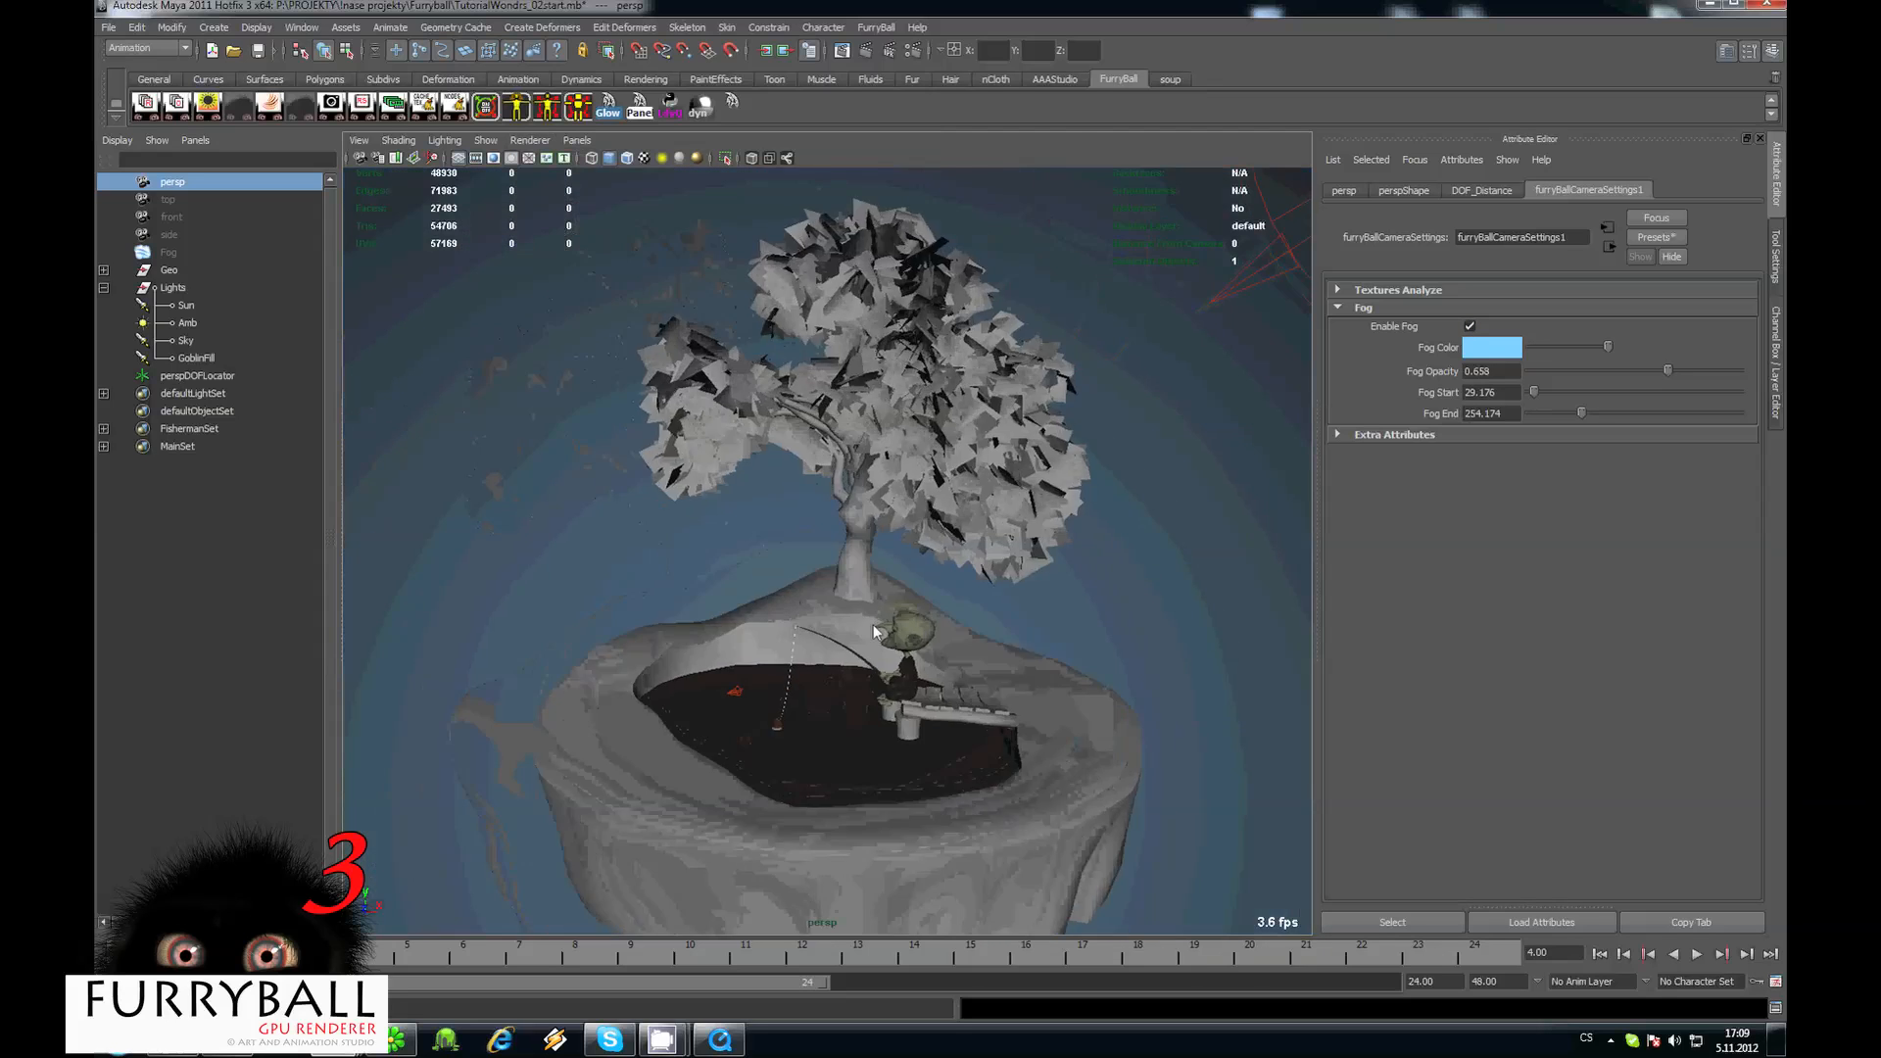
Select the Fog fluid container in the Outliner and unhide it in the scene.
alt+middle_drag(873, 625, 790, 561)
scroll(790, 560, up, 4)
mouse_move(789, 560)
alt+mouse_down()
mouse_move(865, 529)
mouse_move(853, 517)
alt+mouse_up()
scroll(852, 517, up, 2)
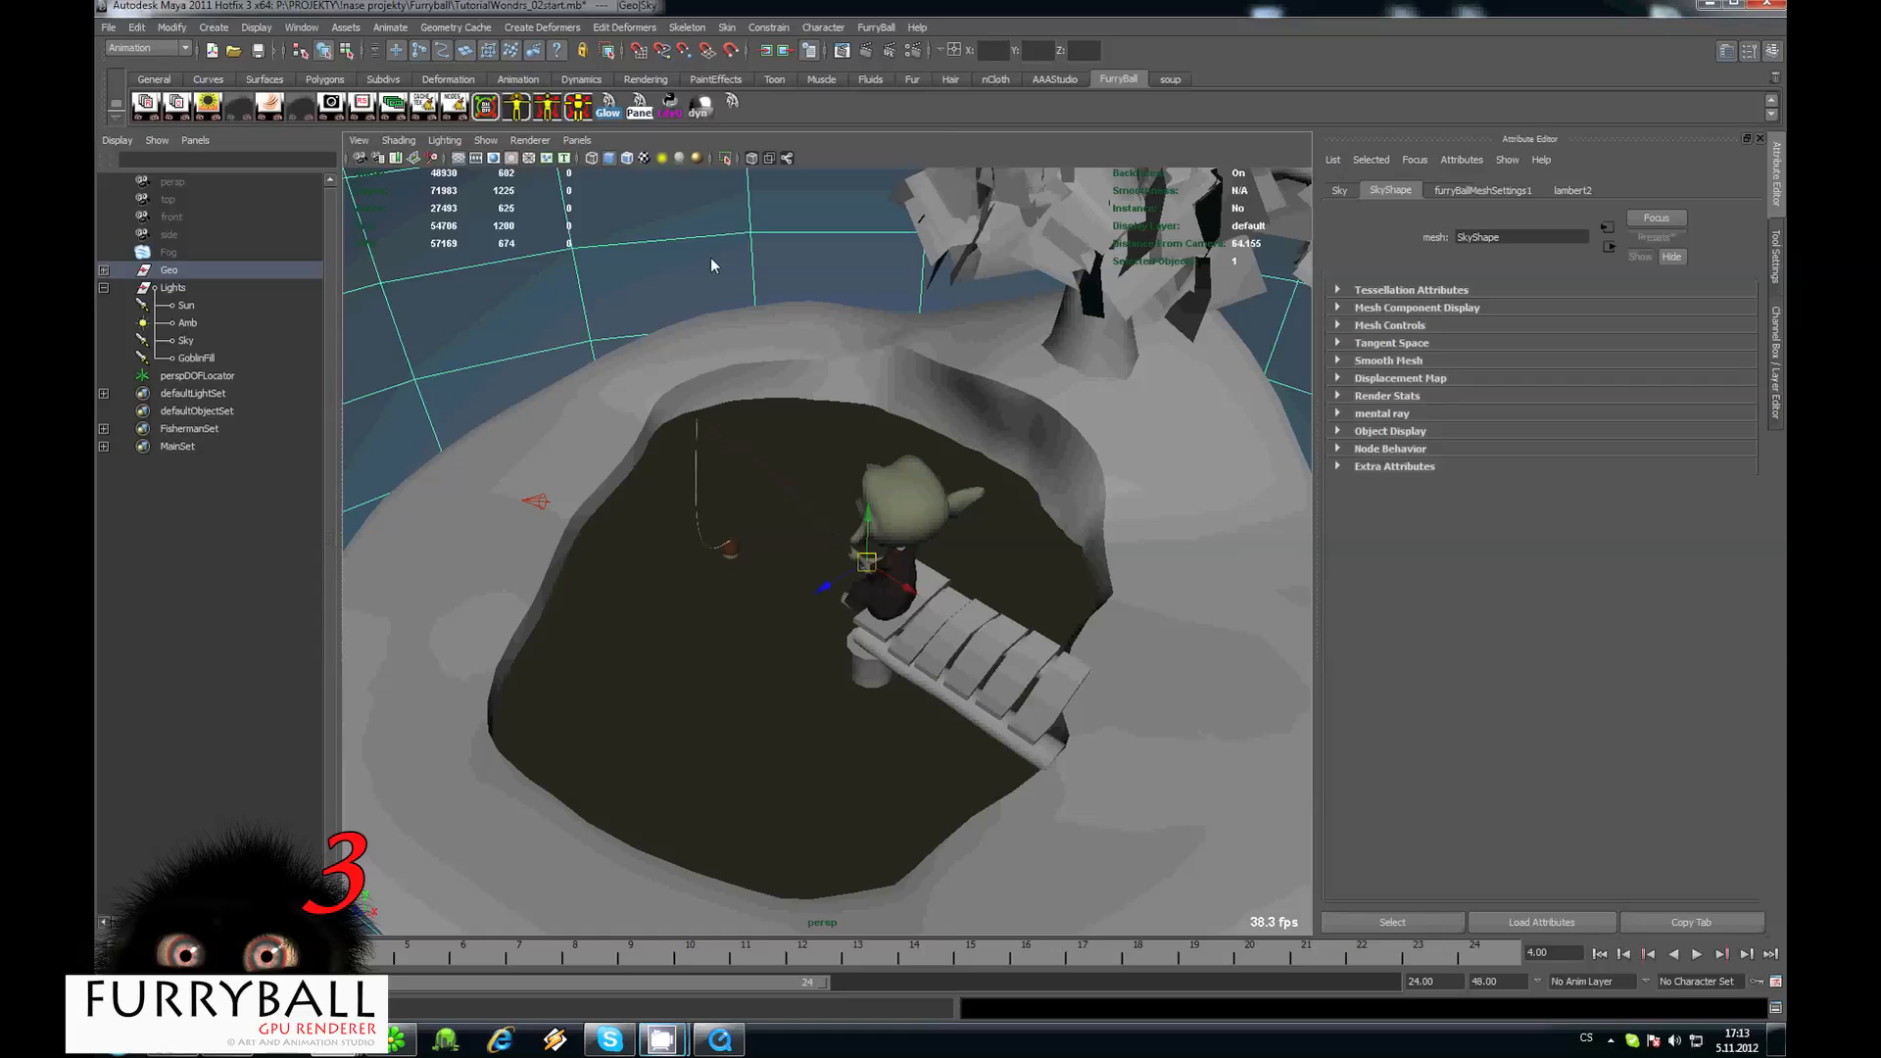
click(918, 519)
alt+drag(918, 519, 778, 681)
alt+middle_drag(778, 682, 780, 604)
scroll(780, 603, down, 3)
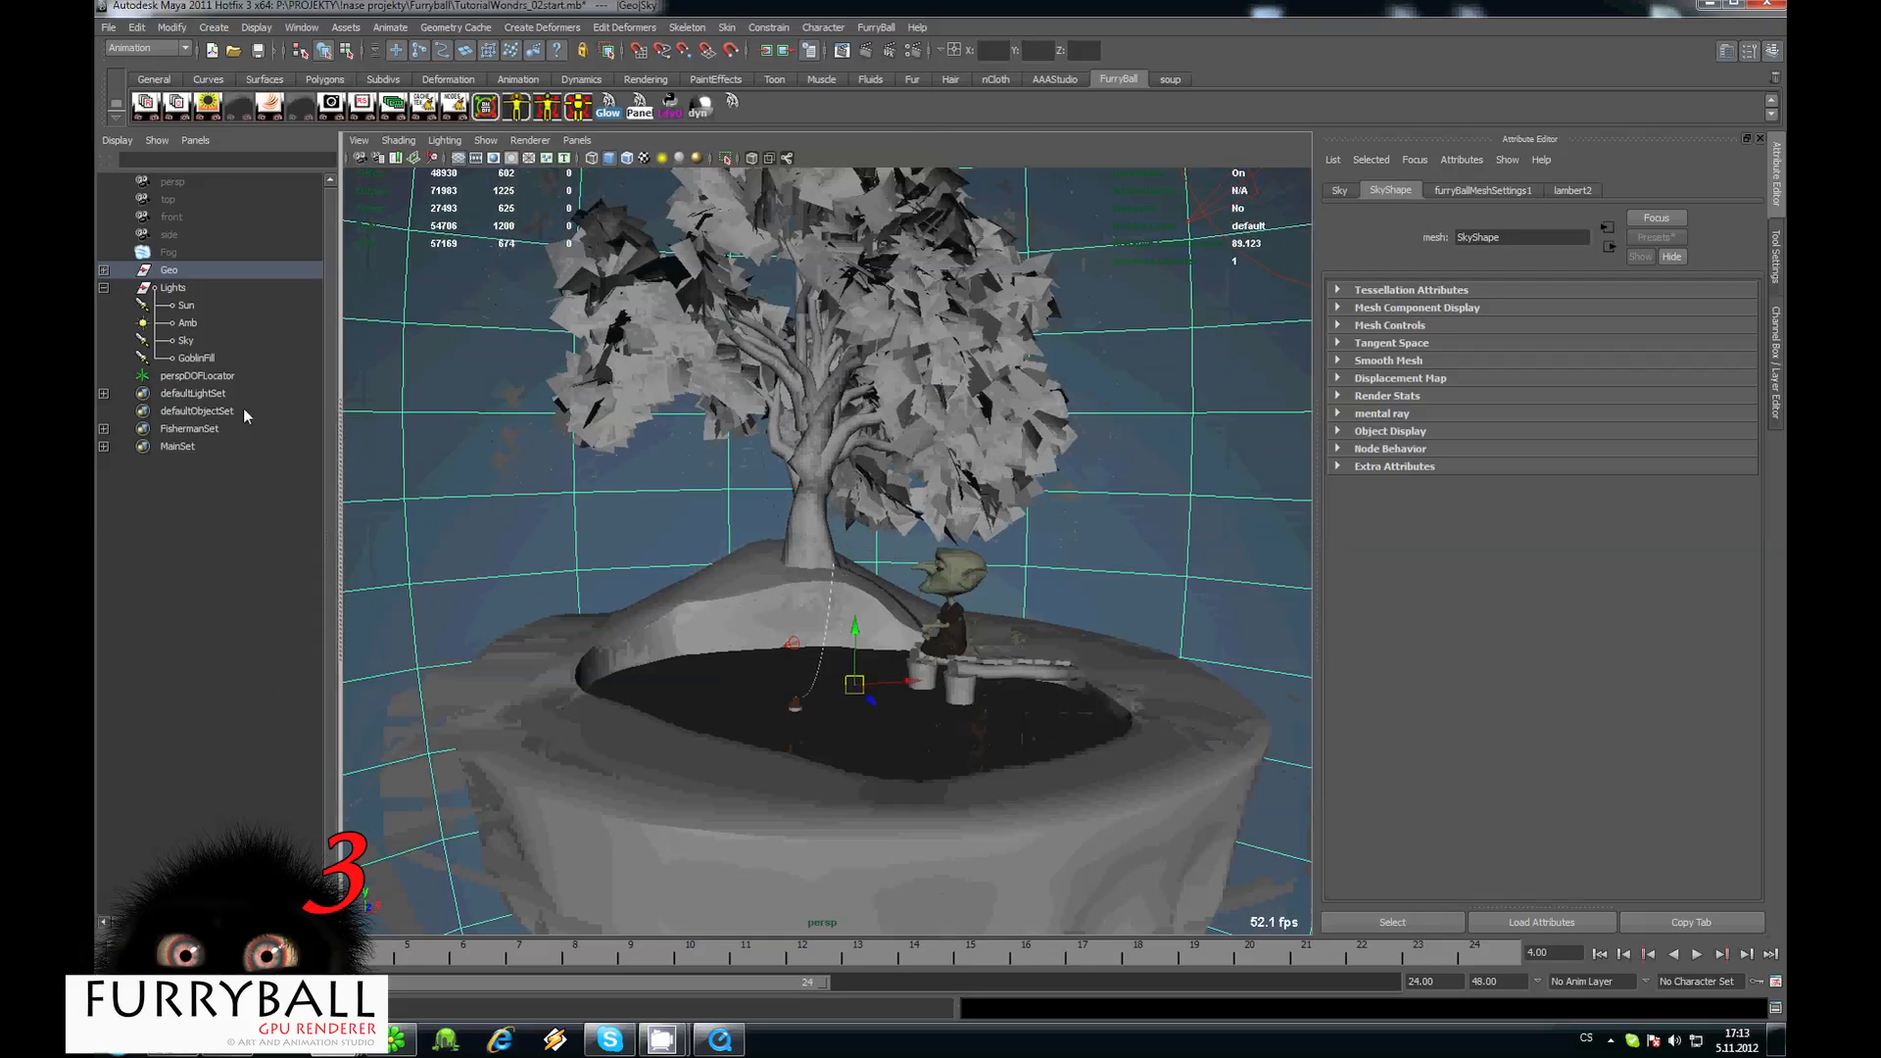
click(167, 253)
scroll(702, 451, up, 3)
key(shift+h)
alt+drag(693, 498, 726, 458)
scroll(726, 459, down, 2)
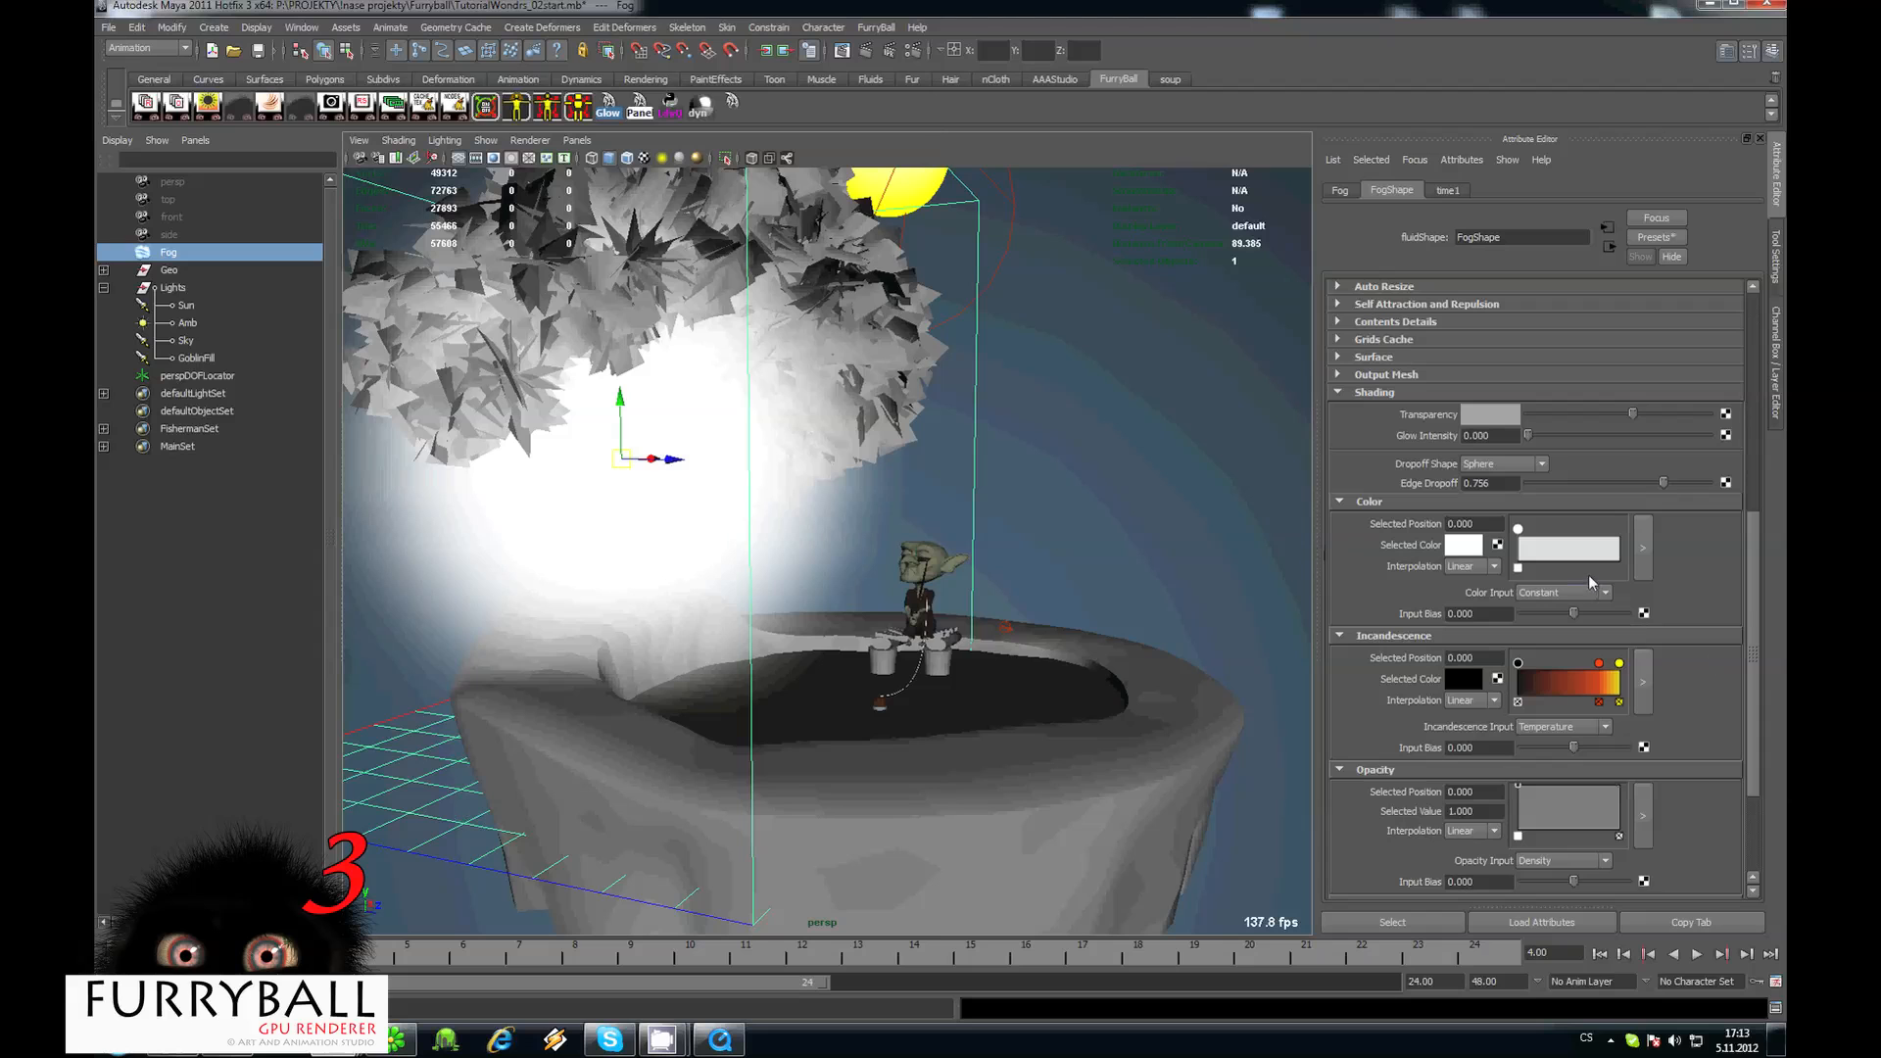
Examine the fog fluid container around the tree and pond, including how FurryBall renders it in the viewport.
alt+drag(1043, 449, 946, 480)
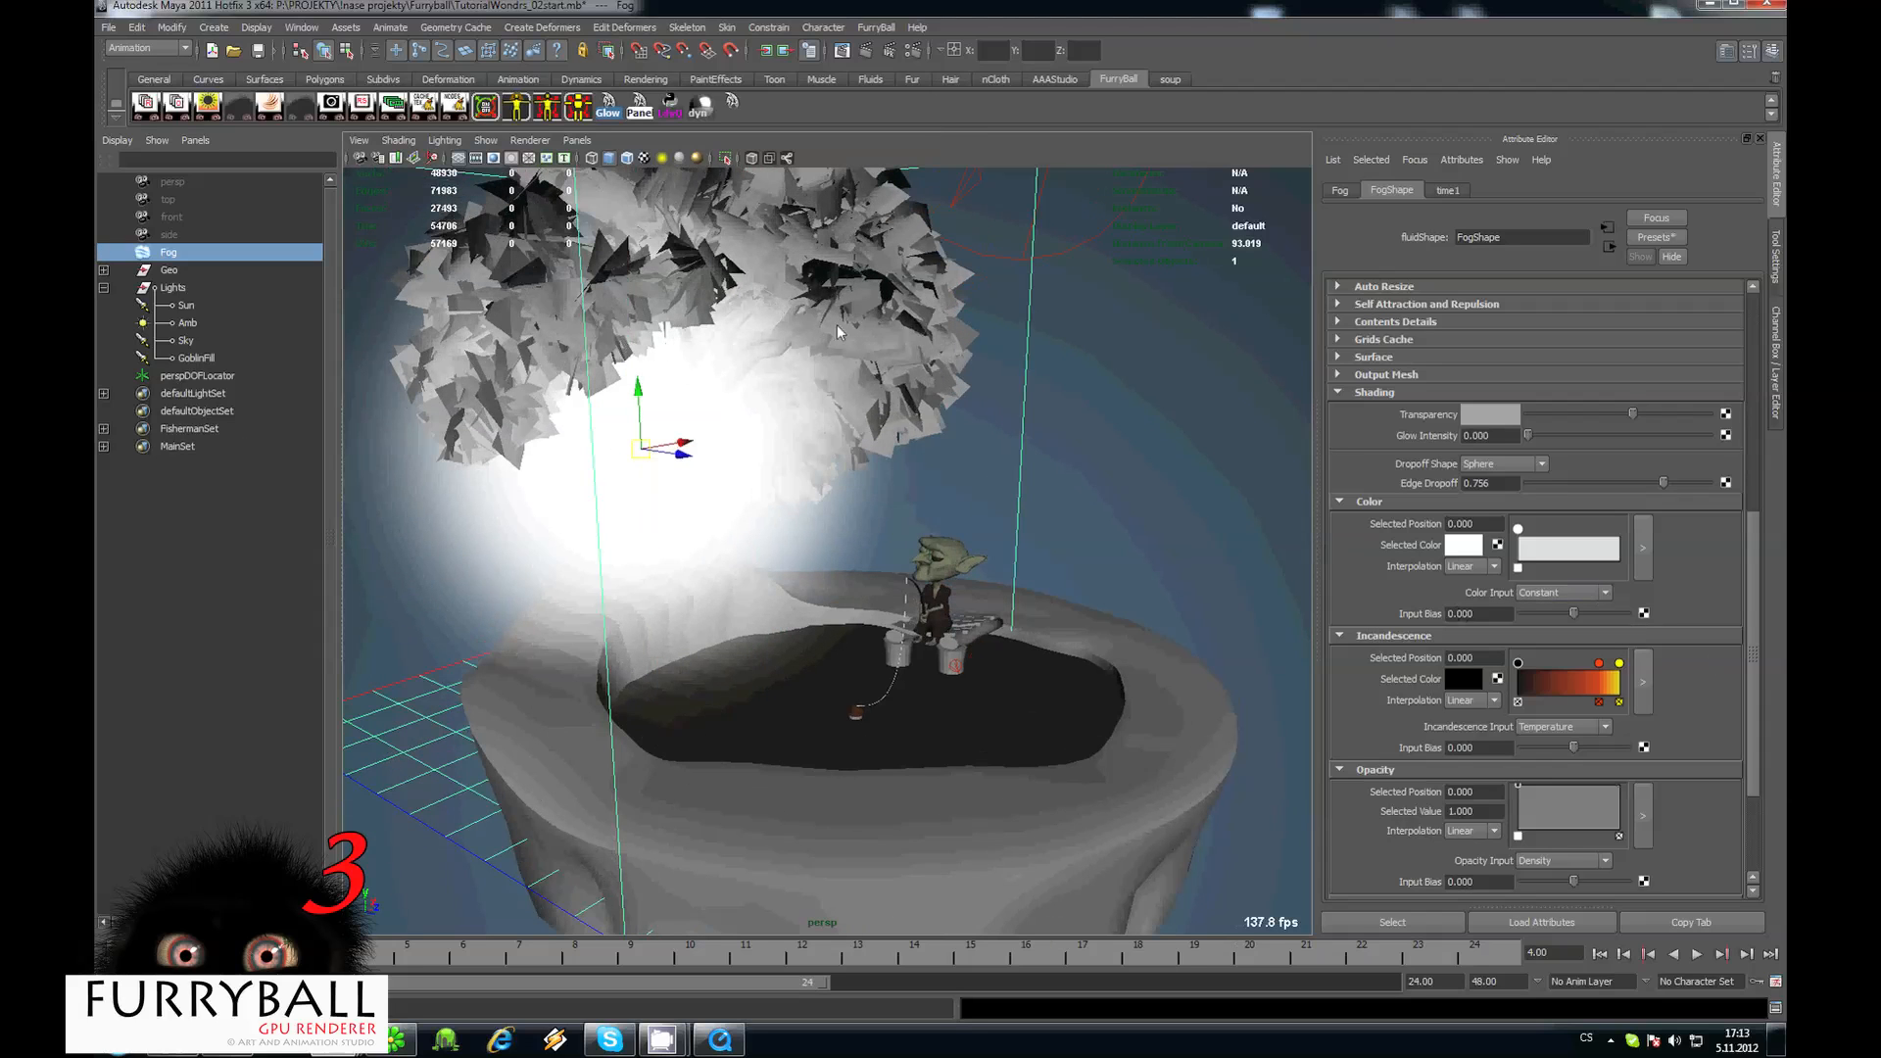
alt+drag(711, 367, 980, 534)
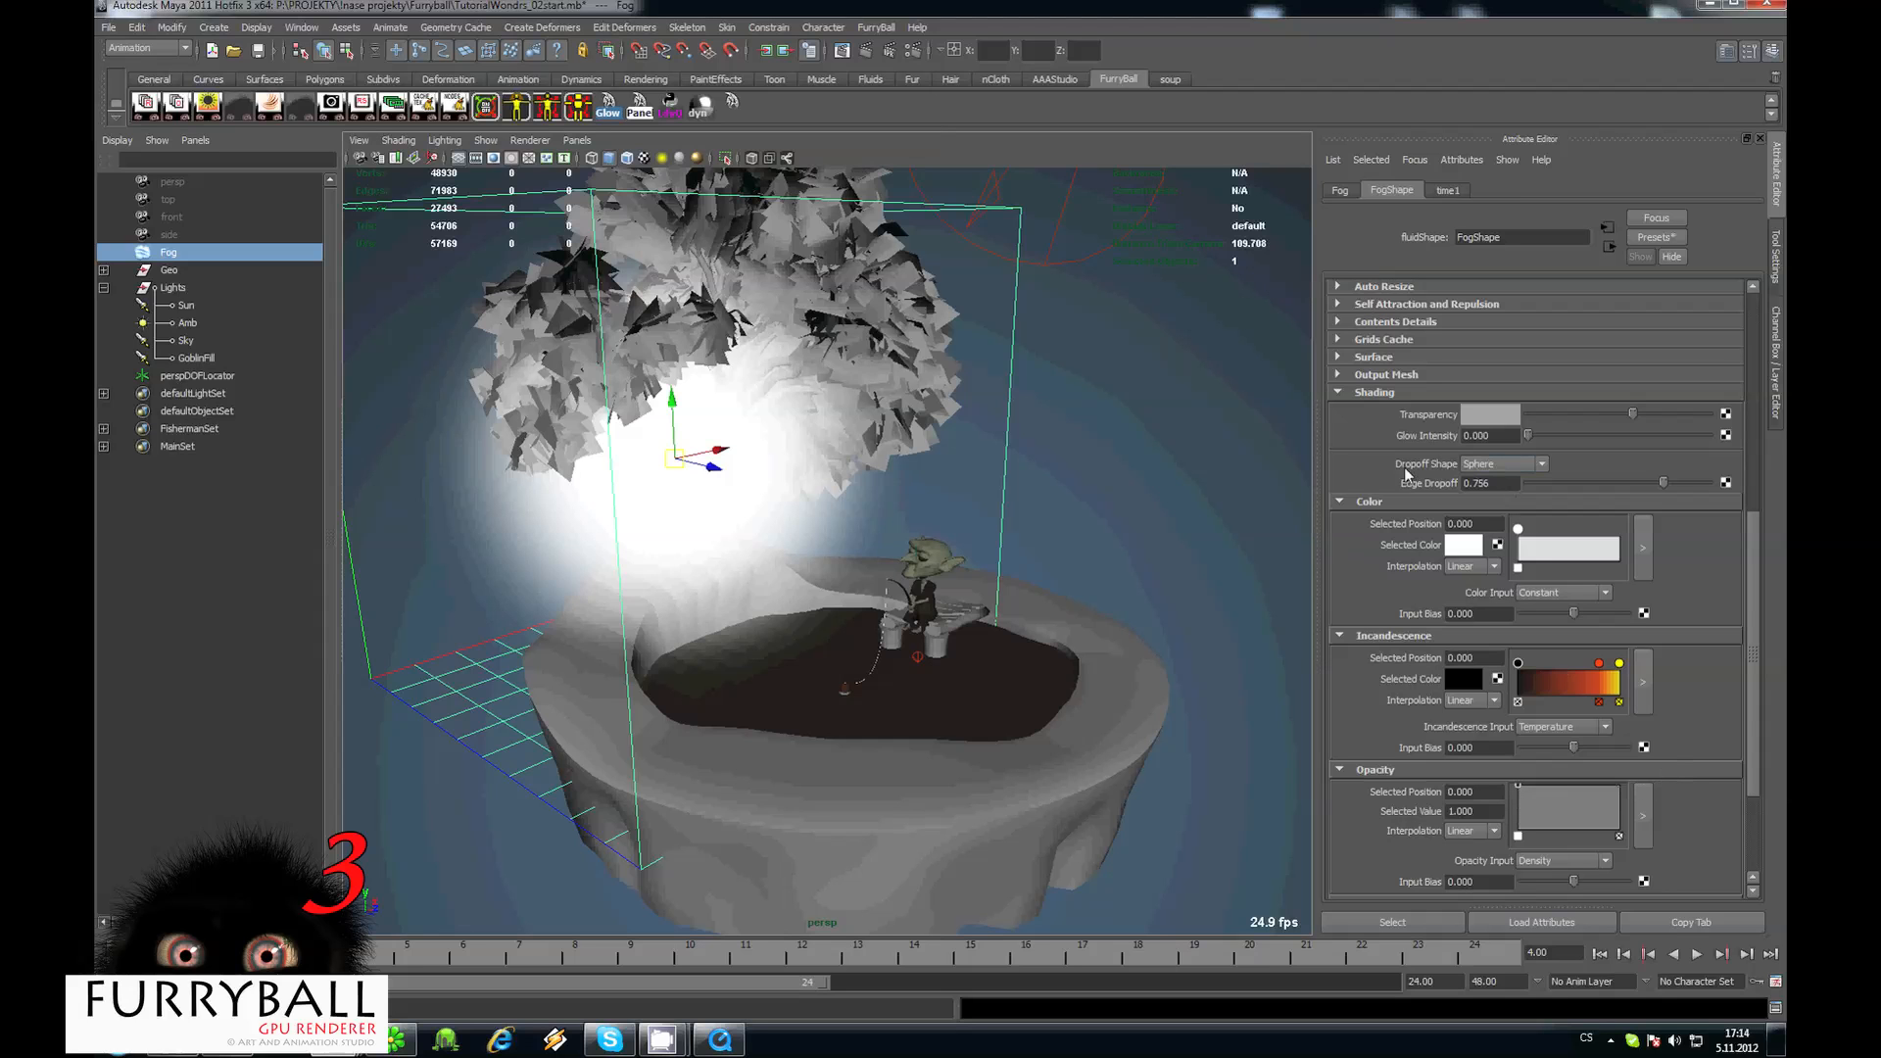
alt+middle_drag(723, 451, 834, 512)
alt+drag(826, 526, 798, 560)
alt+right_drag(798, 560, 680, 575)
alt+drag(680, 575, 596, 588)
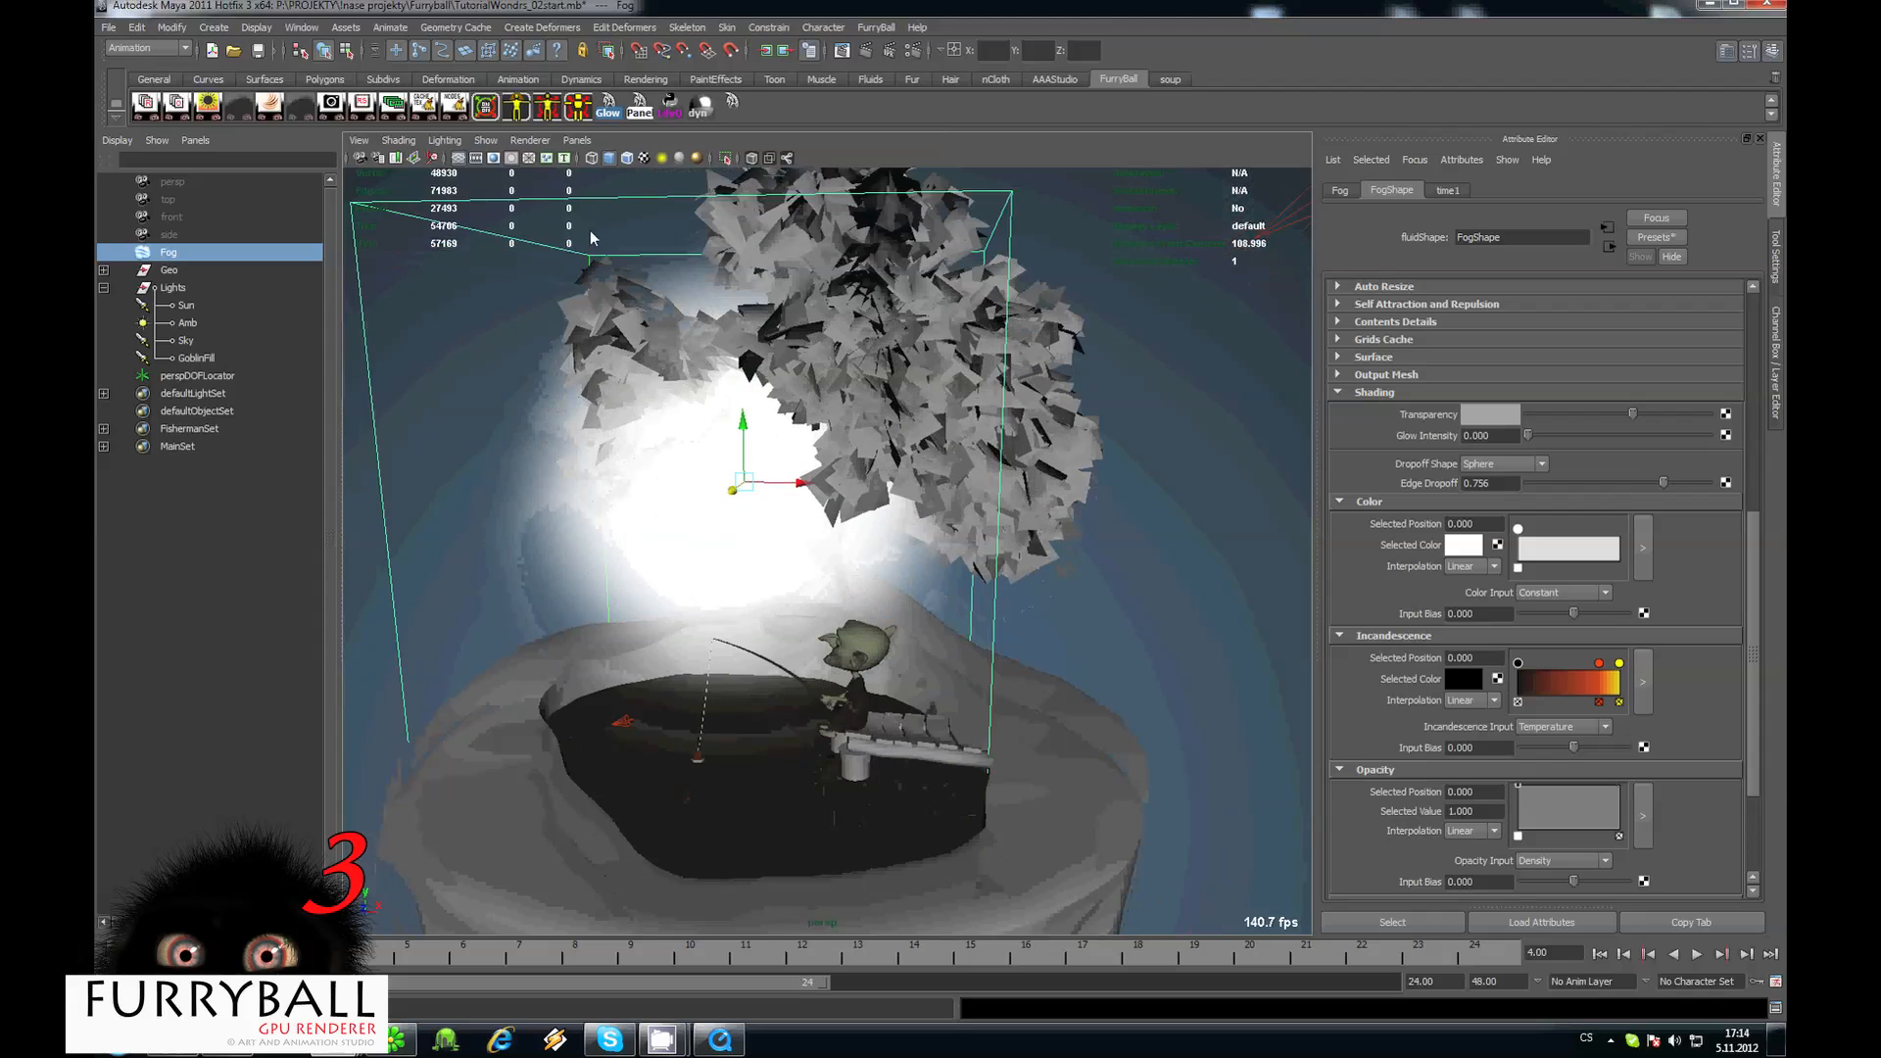
click(537, 141)
click(684, 222)
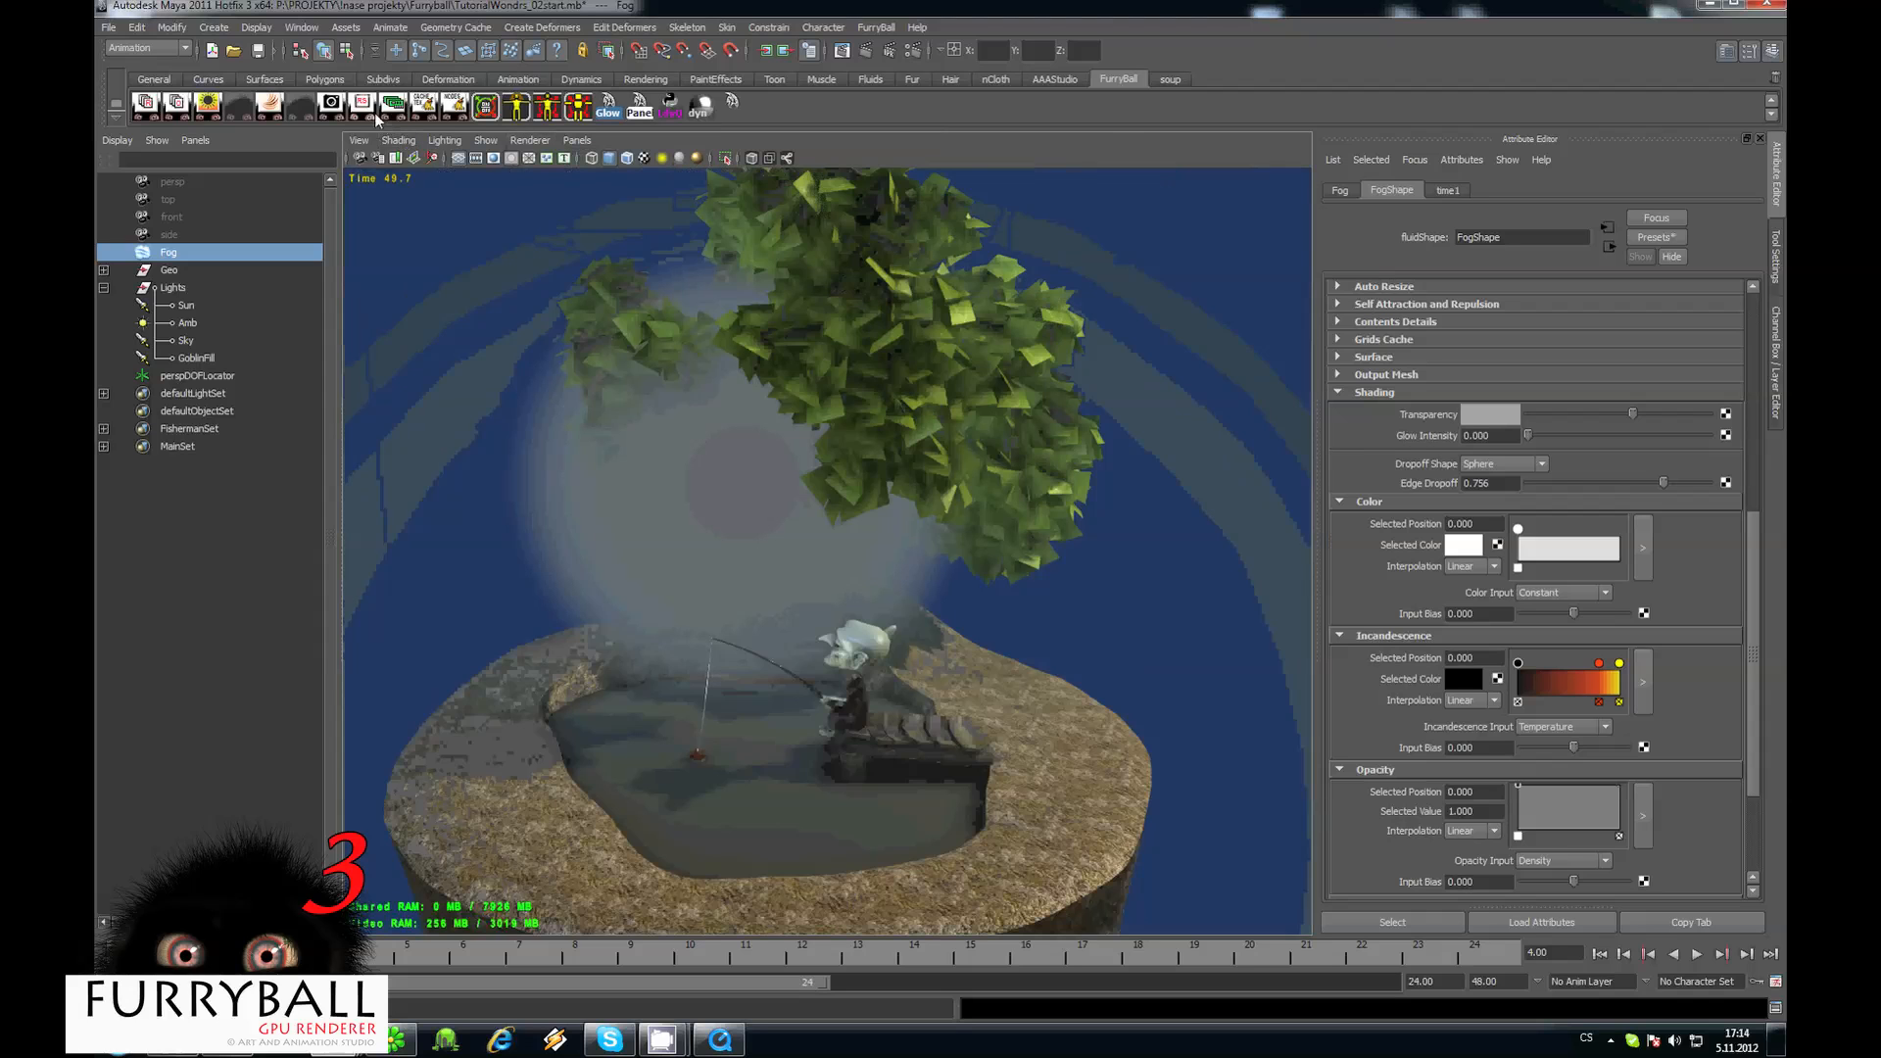
alt+drag(537, 428, 495, 465)
Review the FurryBall render features, the Amb and Sun light settings, and the members of FishermanSet and MainSet.
click(362, 106)
alt+drag(785, 545, 759, 638)
alt+right_drag(758, 638, 545, 543)
alt+drag(545, 544, 310, 372)
alt+right_drag(310, 372, 191, 332)
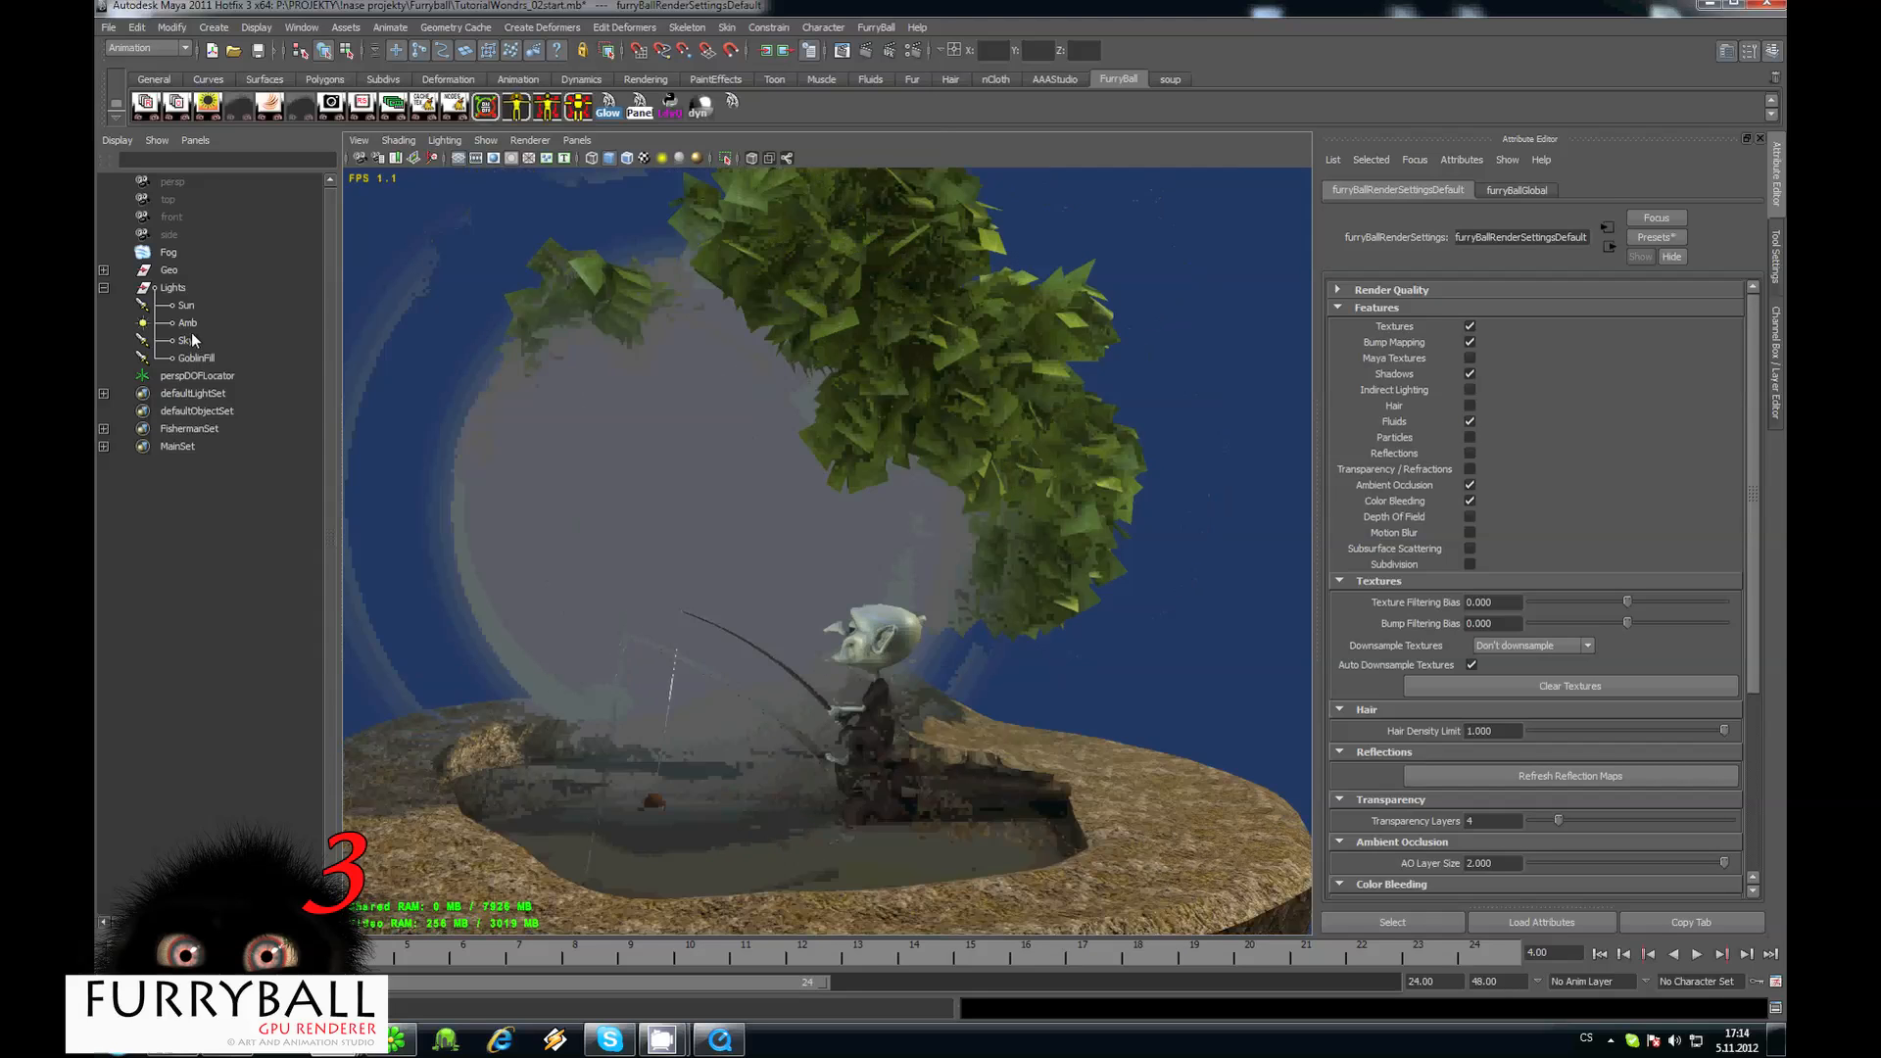
click(188, 324)
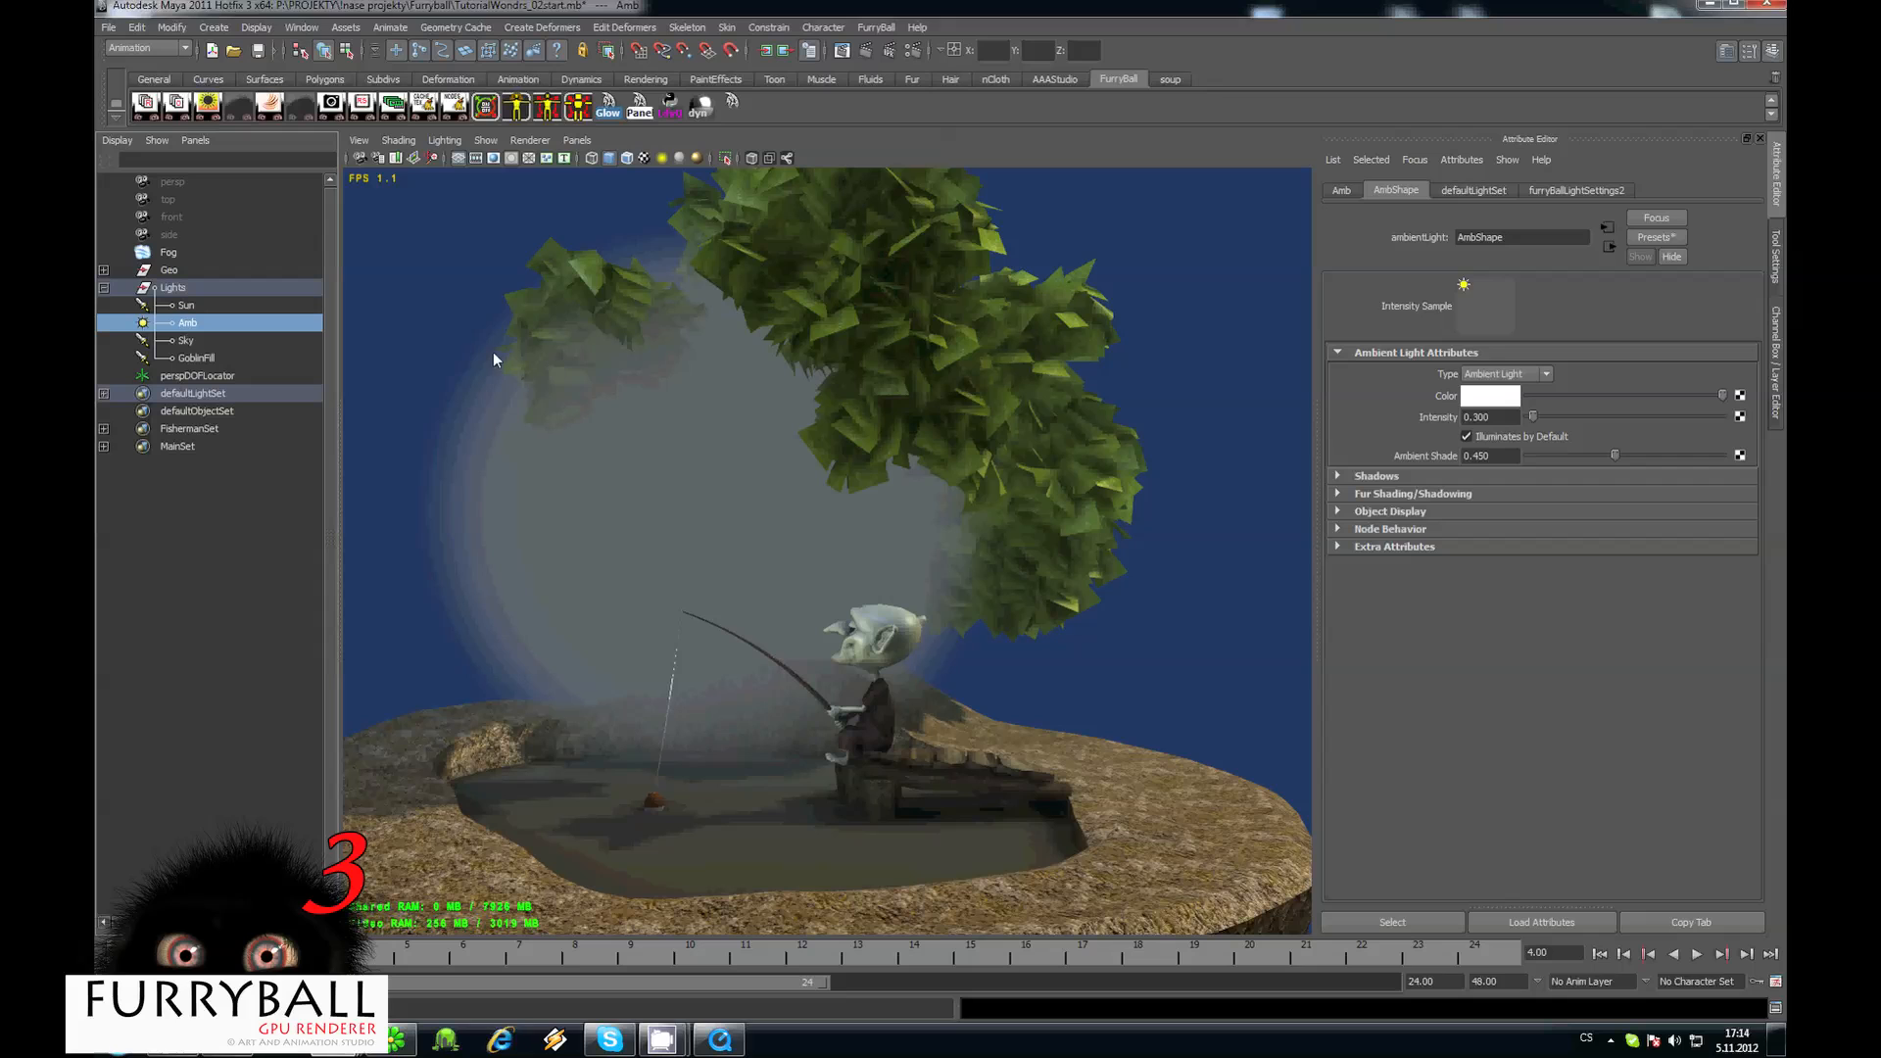
click(176, 309)
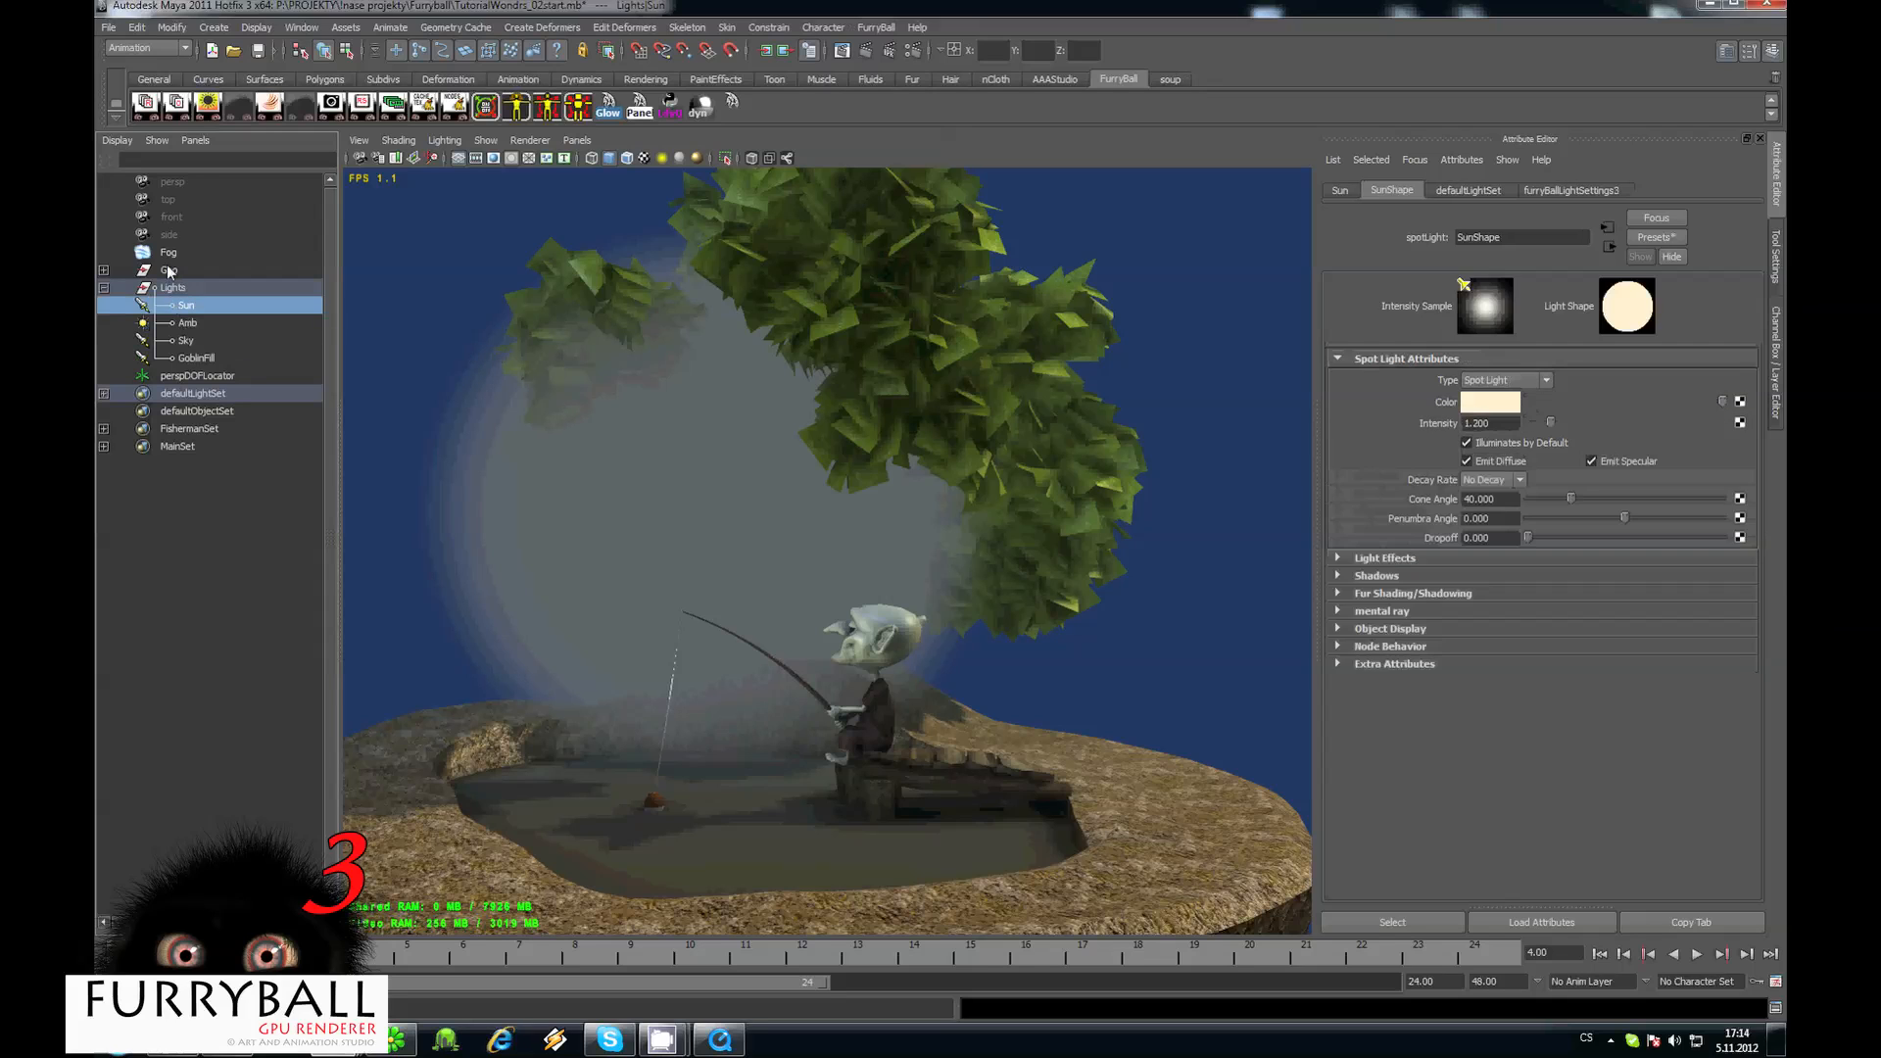
click(171, 254)
click(104, 429)
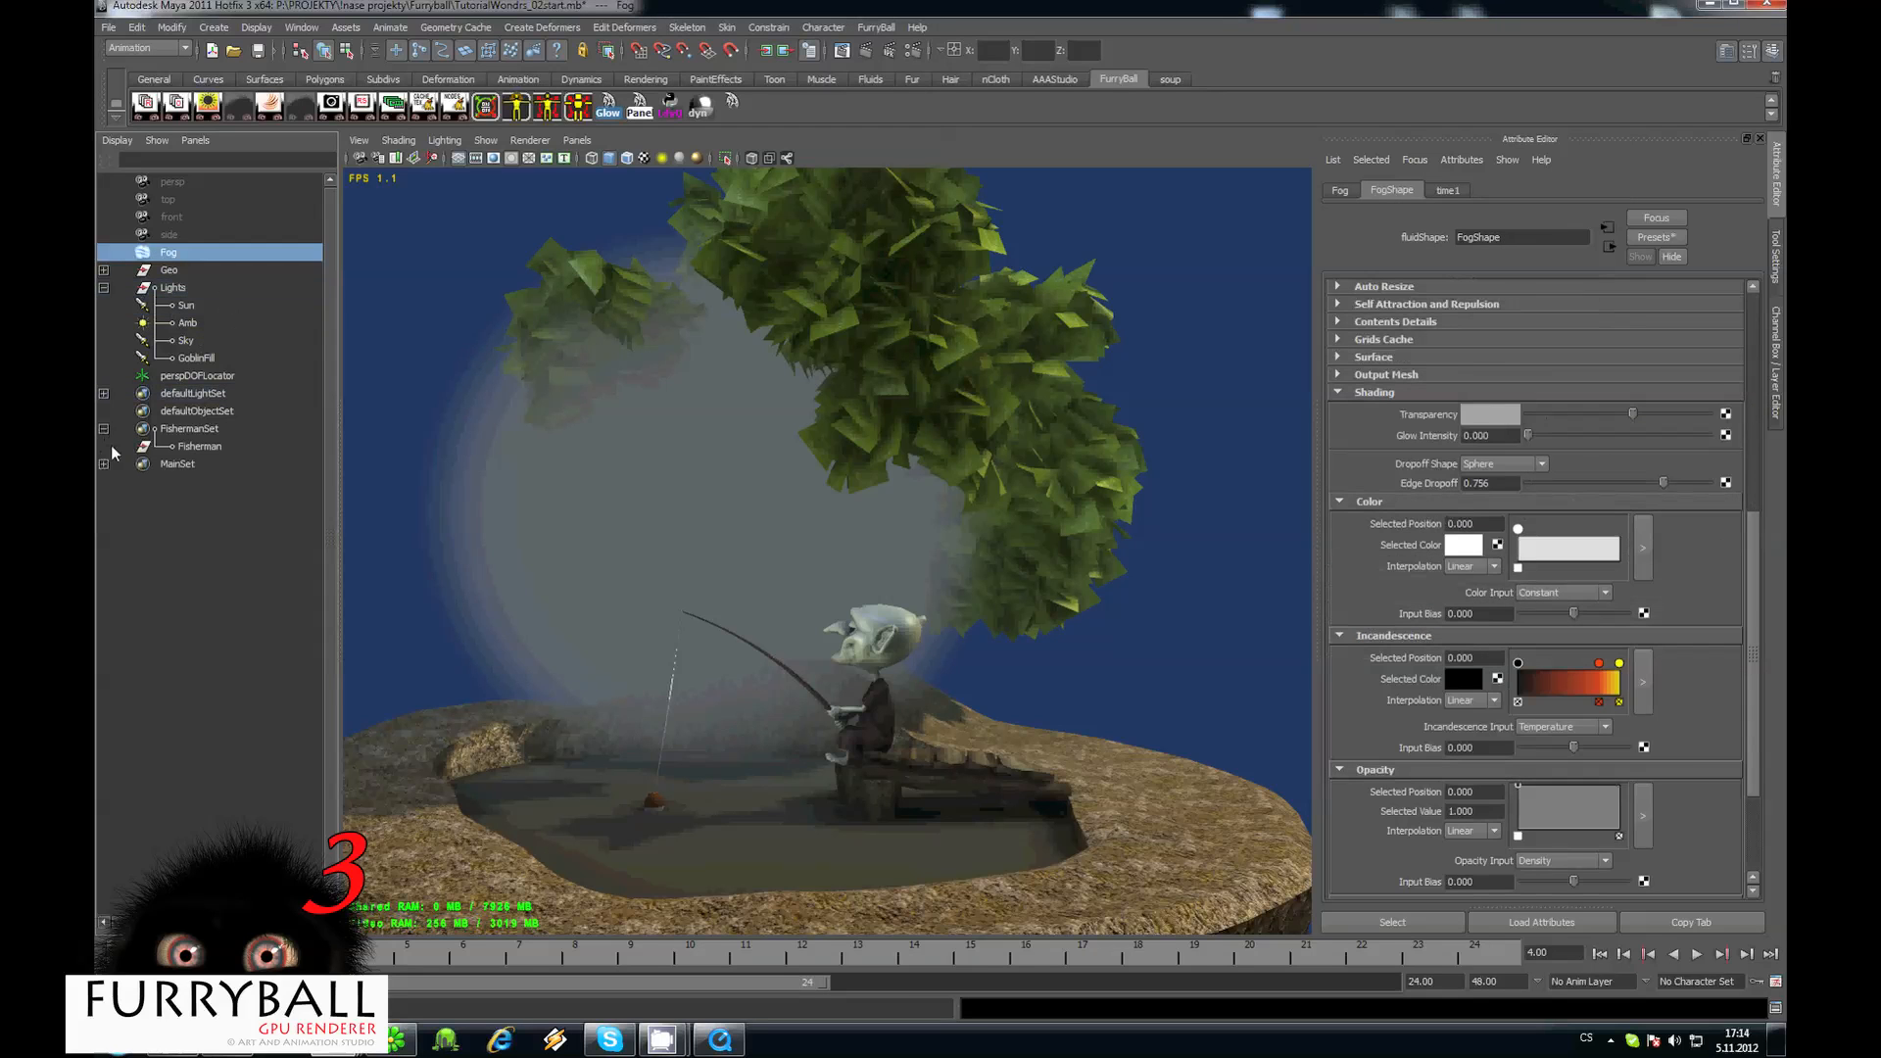
click(104, 464)
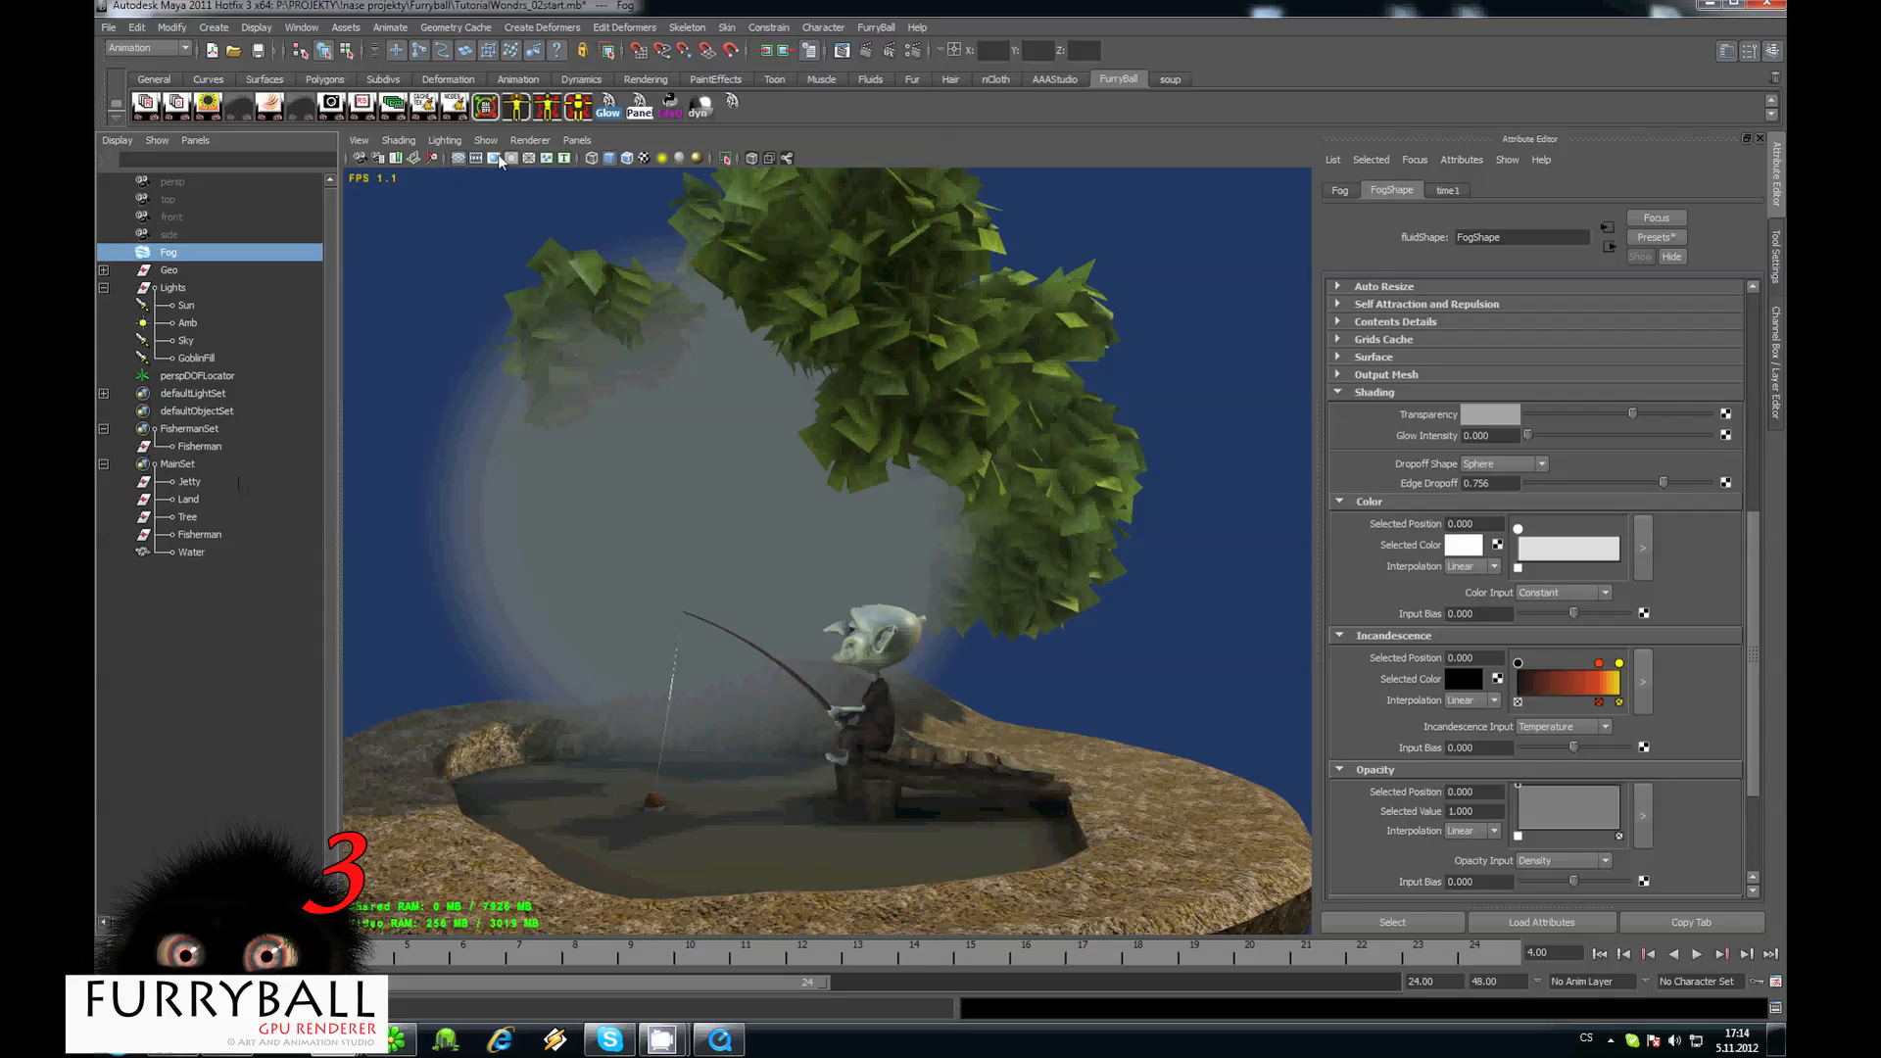
Return the viewport to Default Quality Rendering and add the Fog fluid to MainSet through the set-editing Relationship Editor.
click(530, 140)
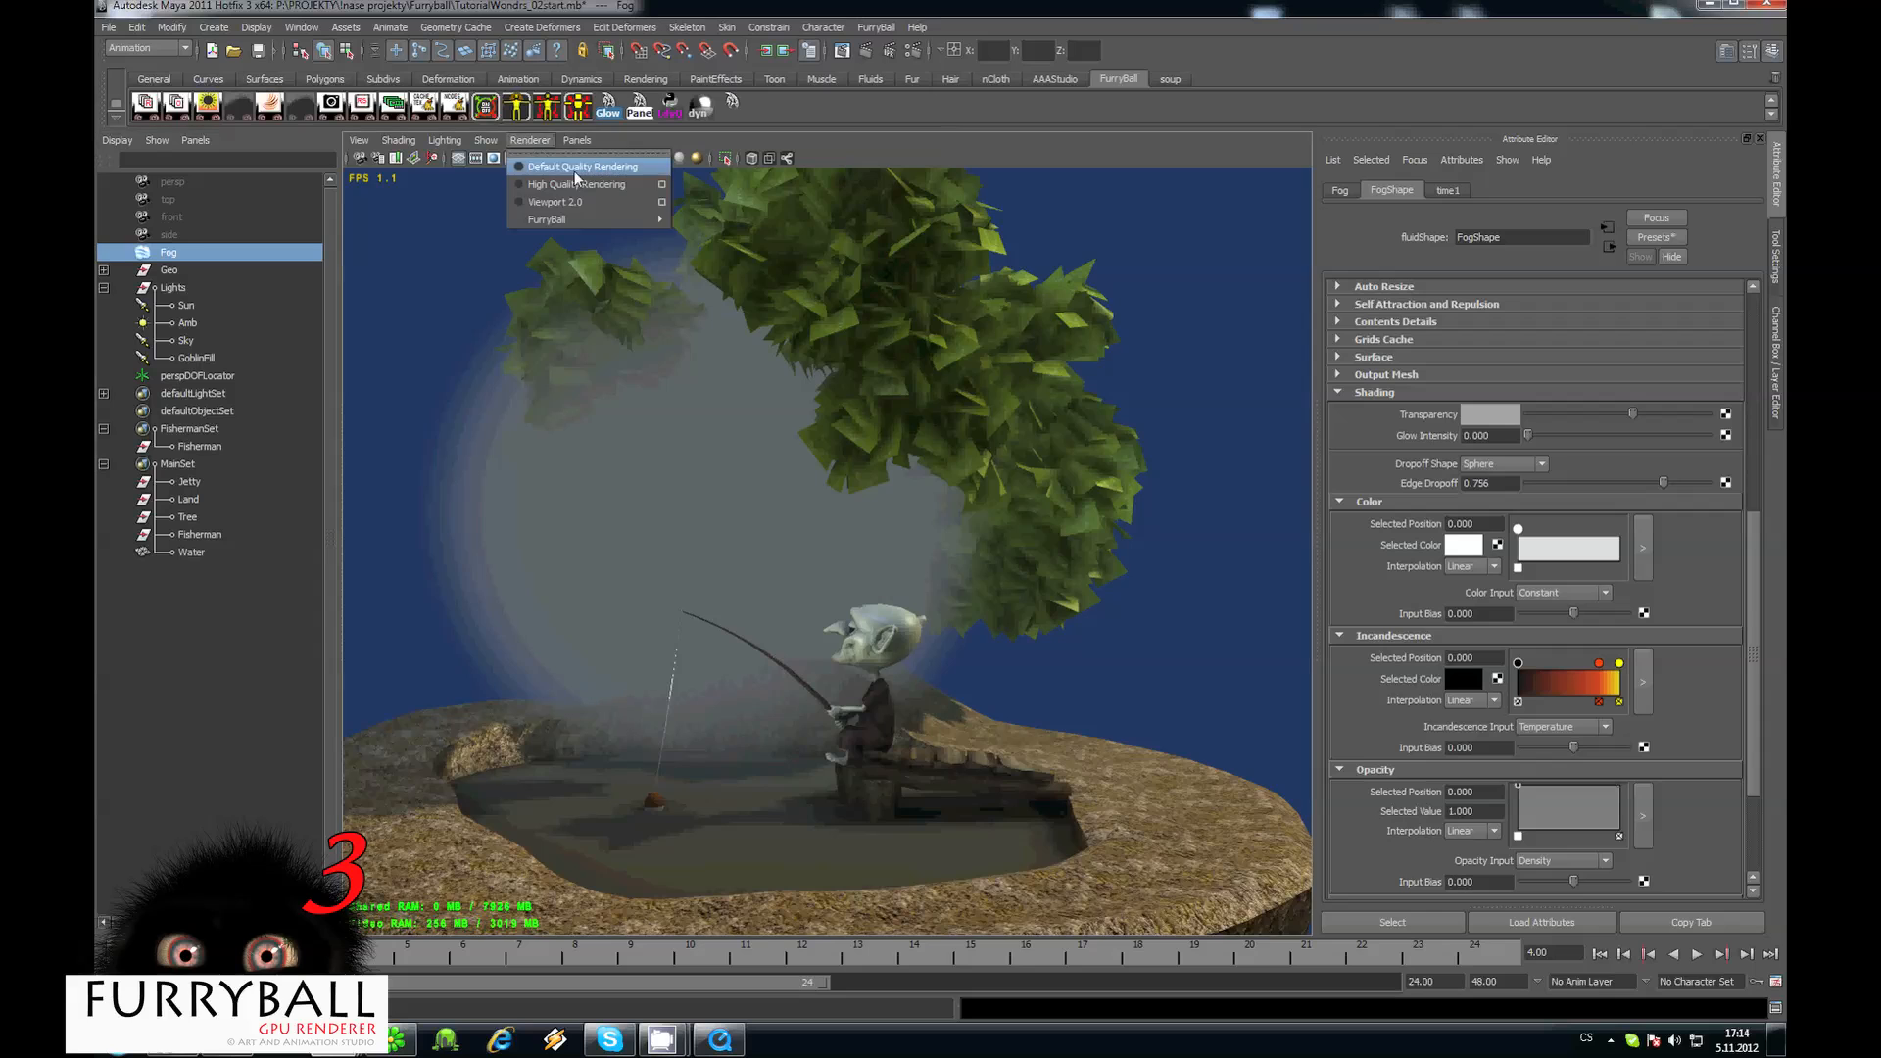
click(568, 155)
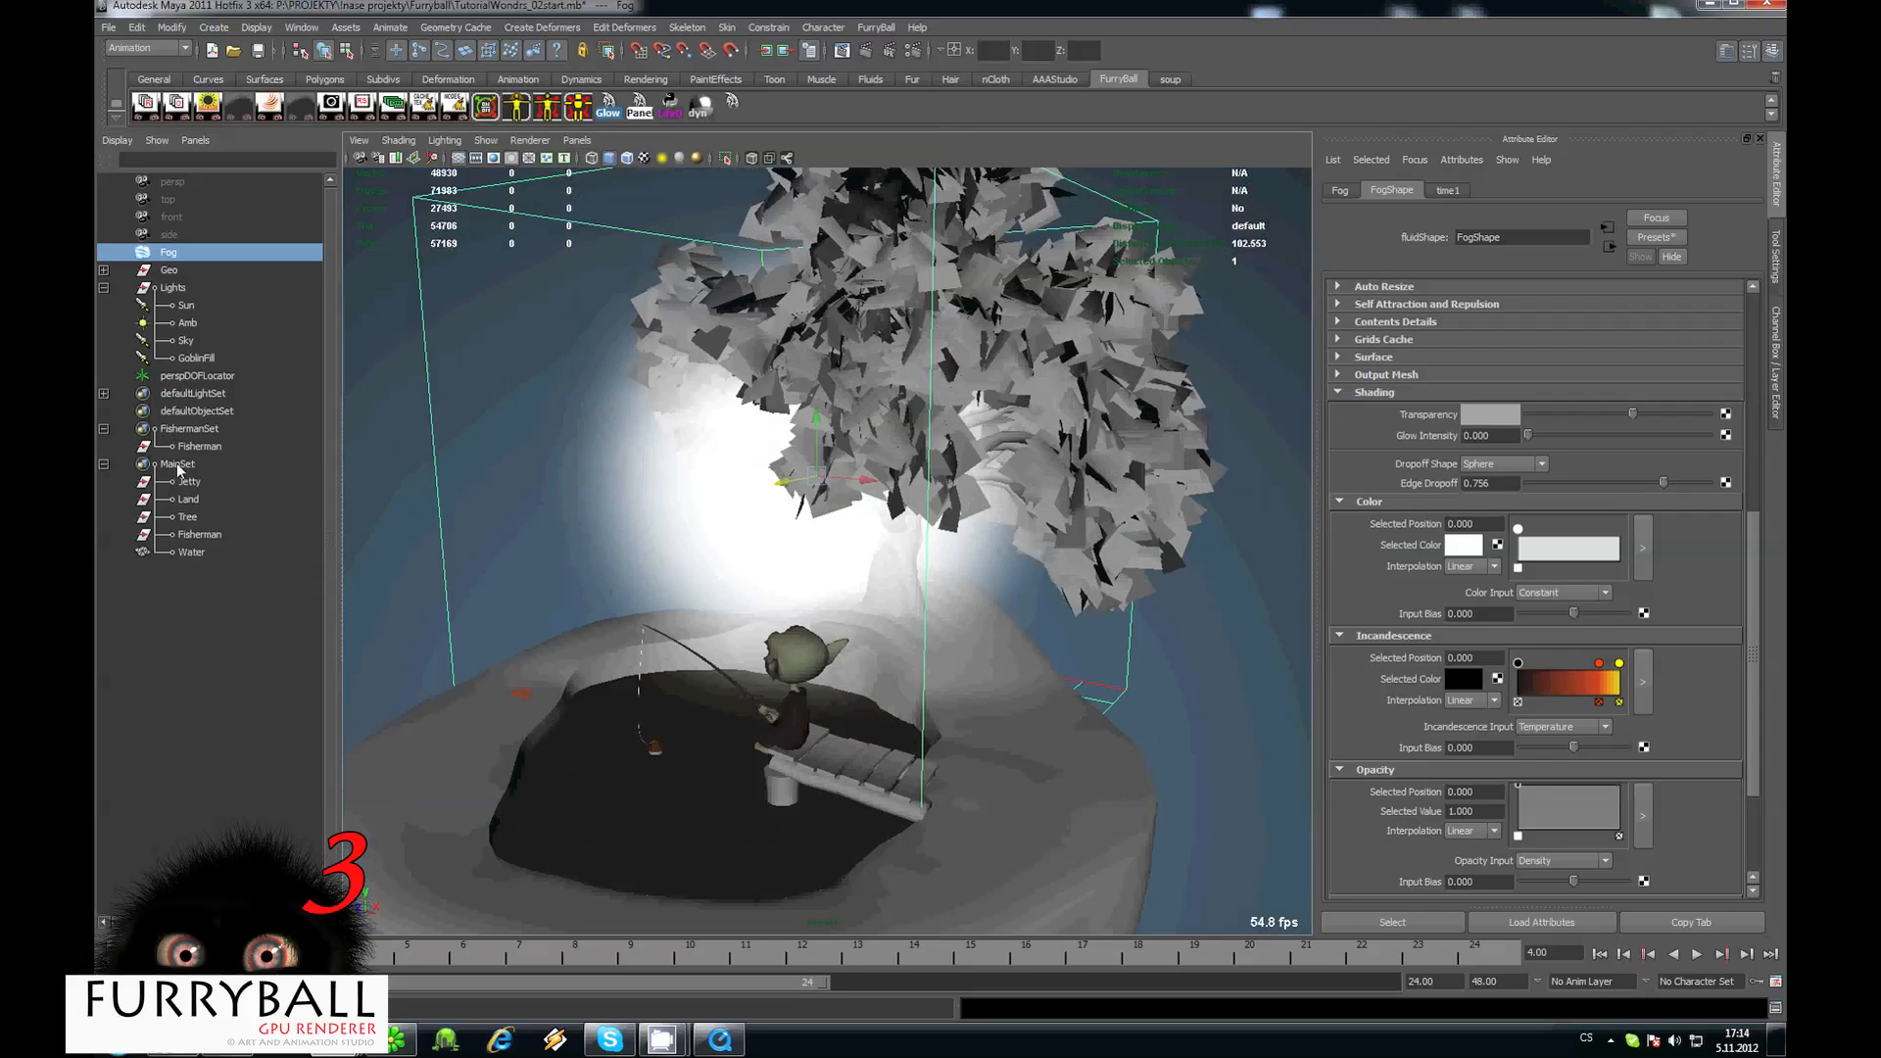
click(176, 463)
click(169, 252)
key(space)
click(946, 338)
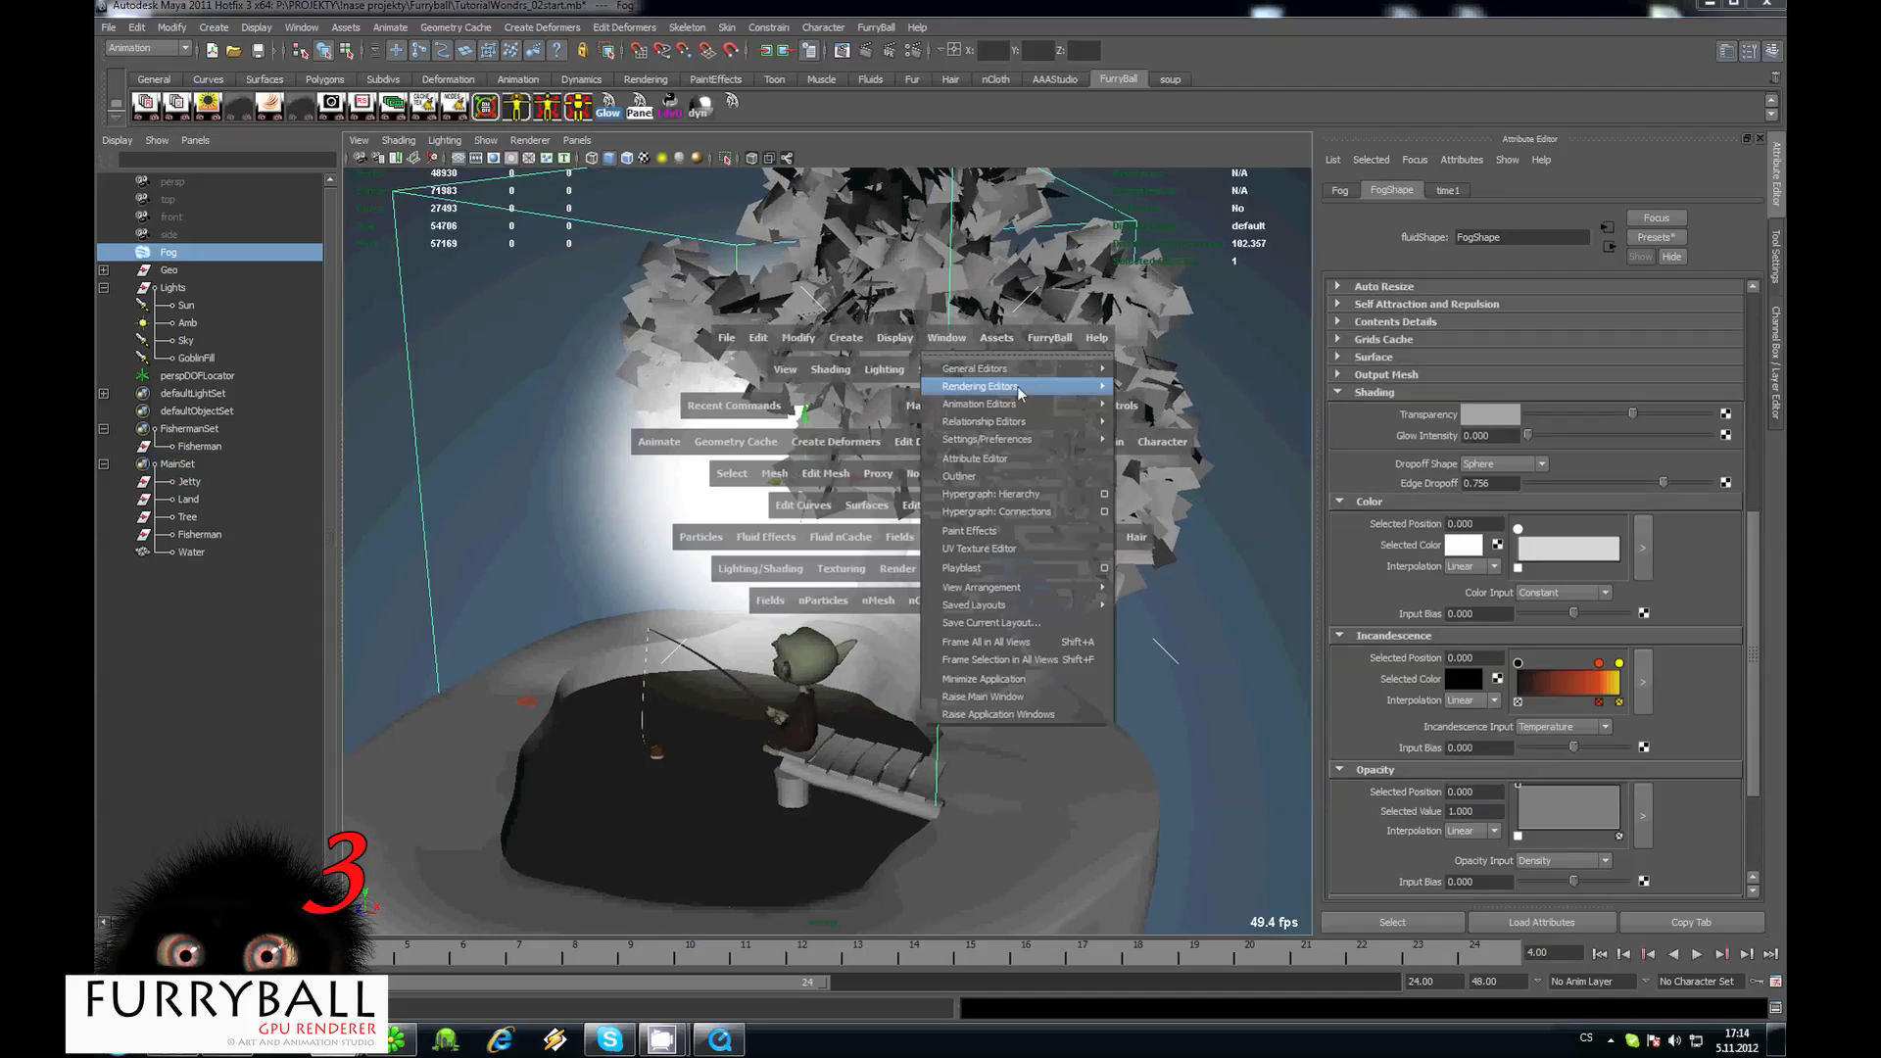
mouse_move(979, 368)
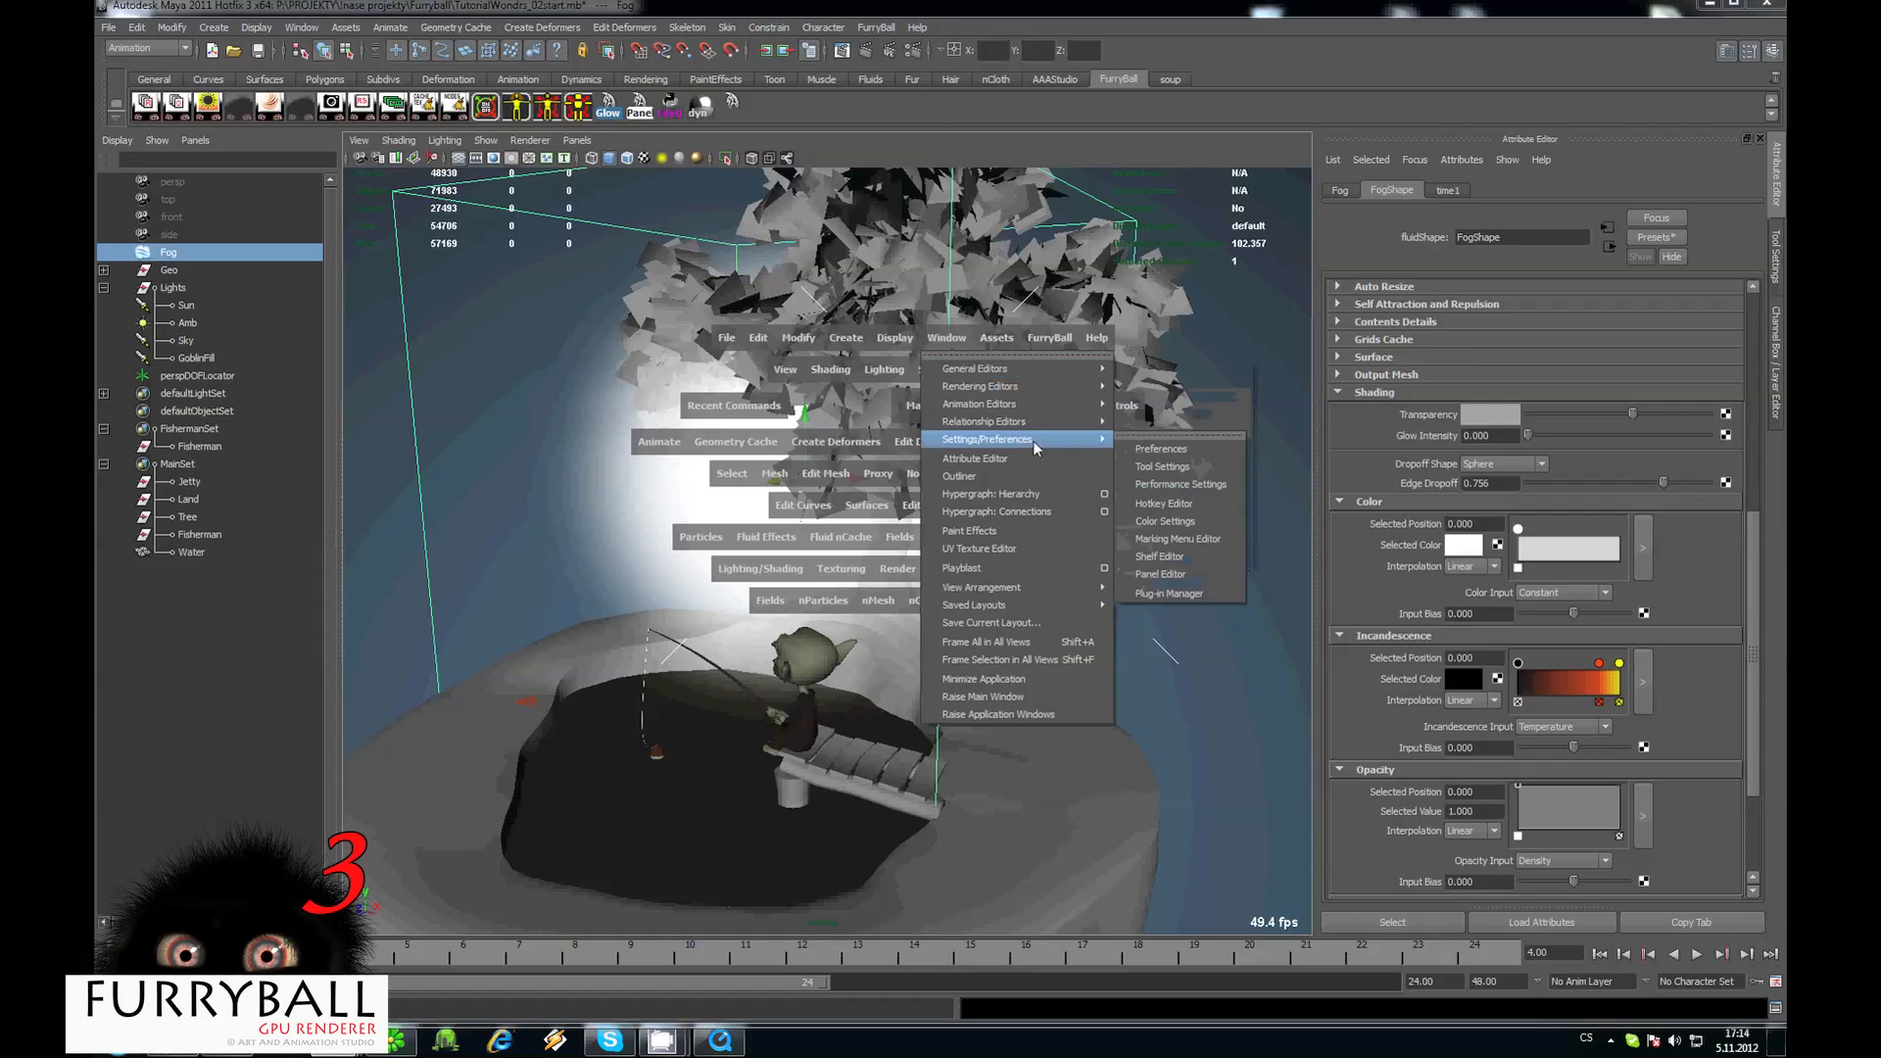
mouse_move(1056, 415)
click(1154, 428)
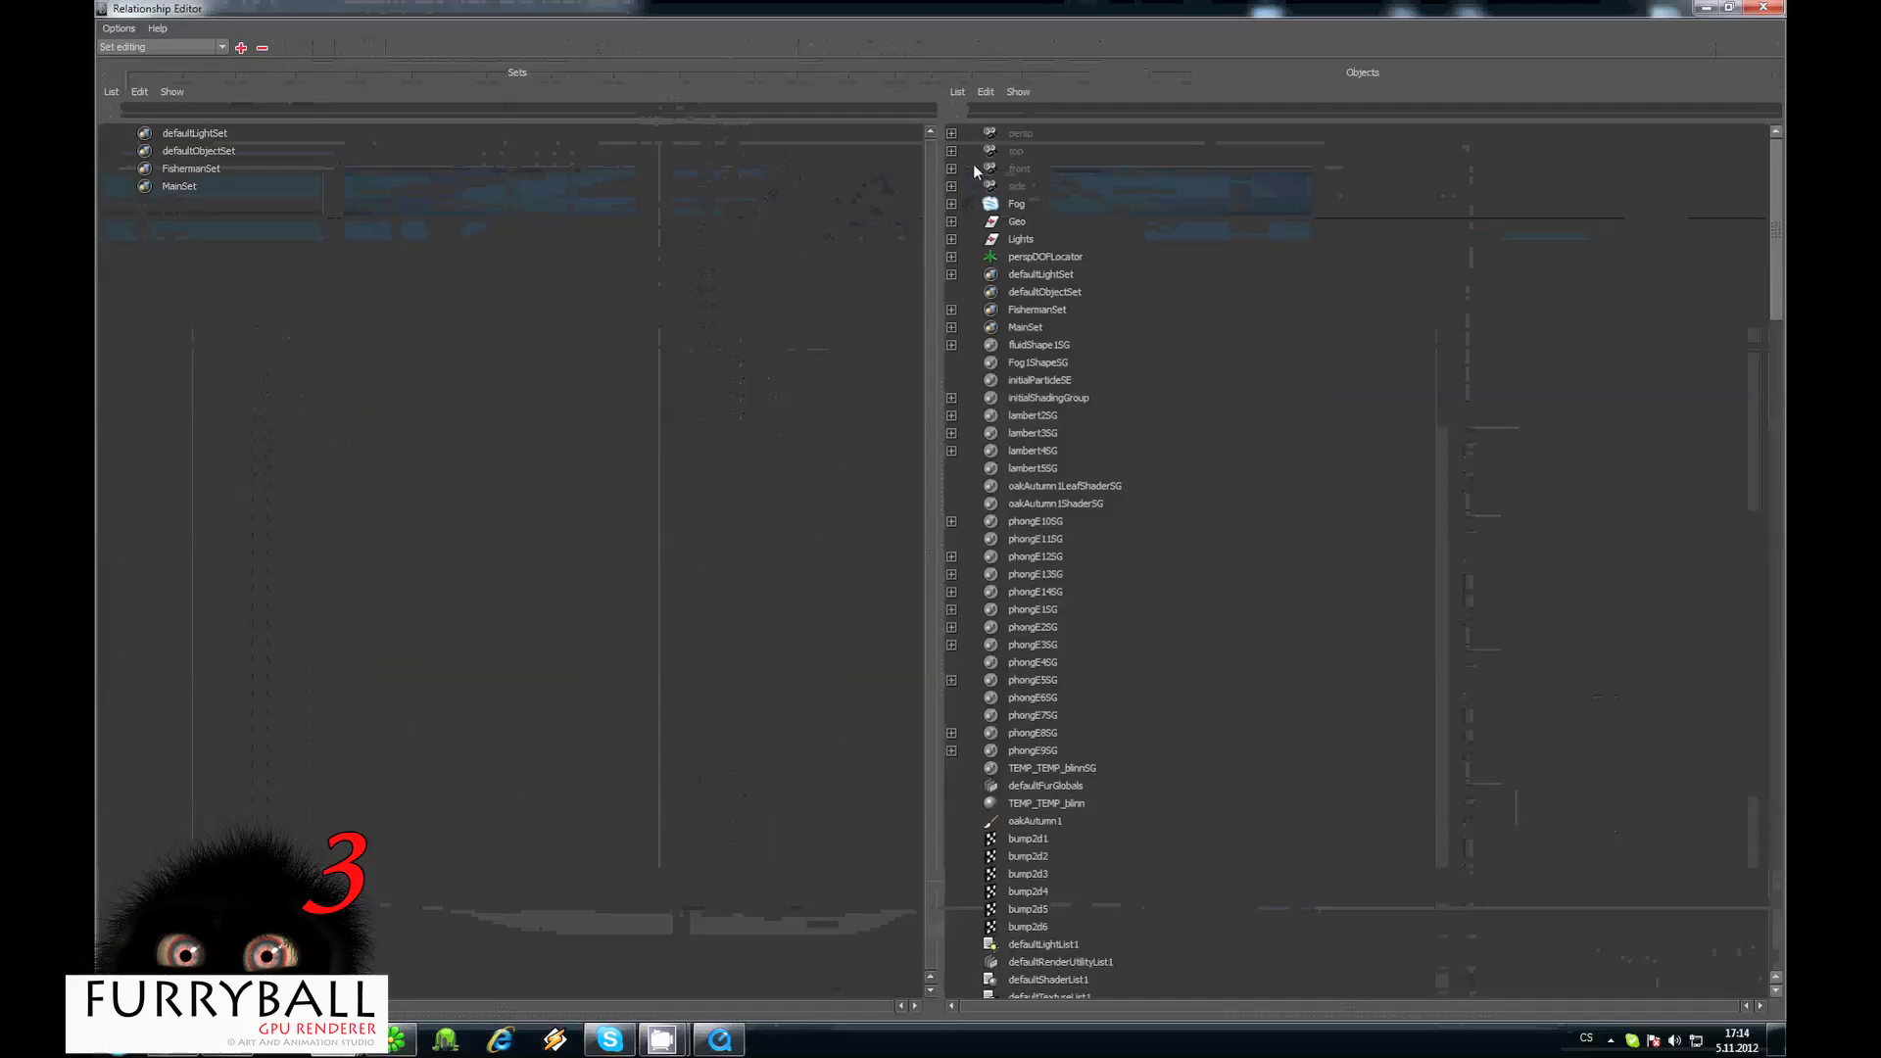
click(179, 187)
click(1015, 203)
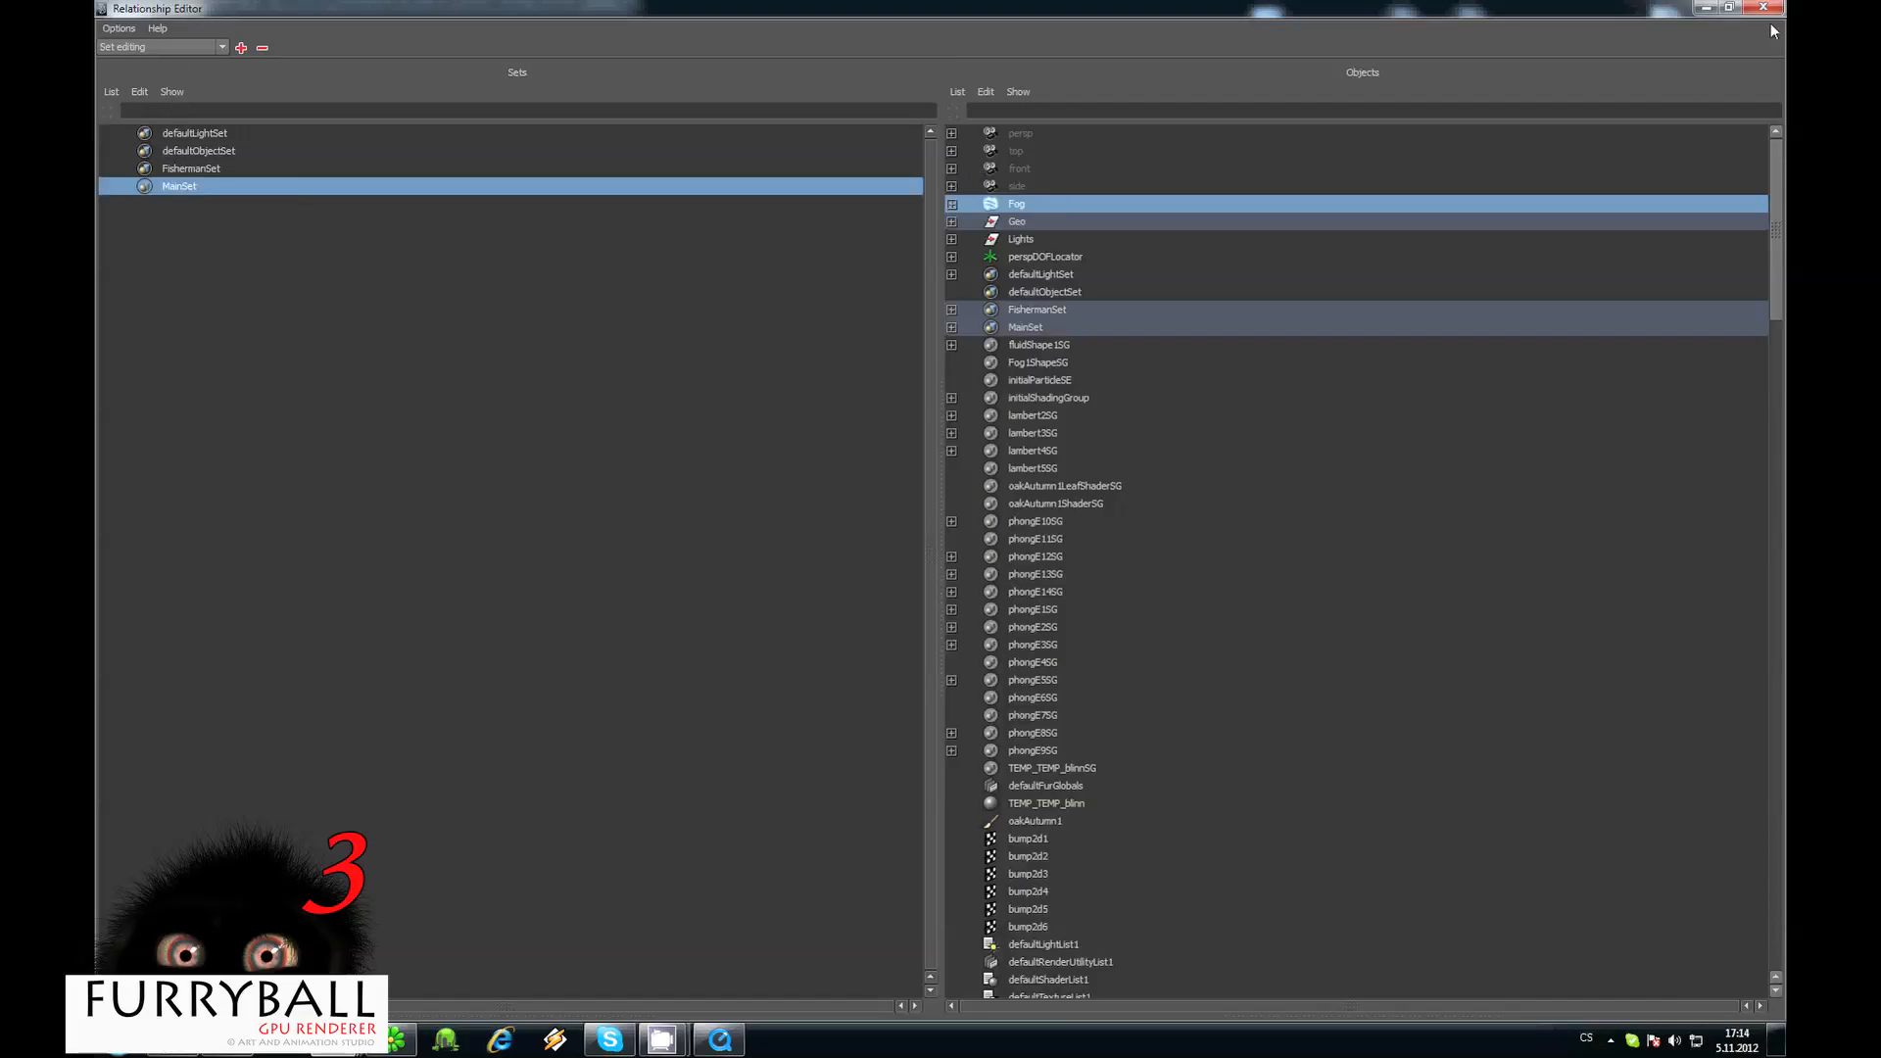
click(1763, 7)
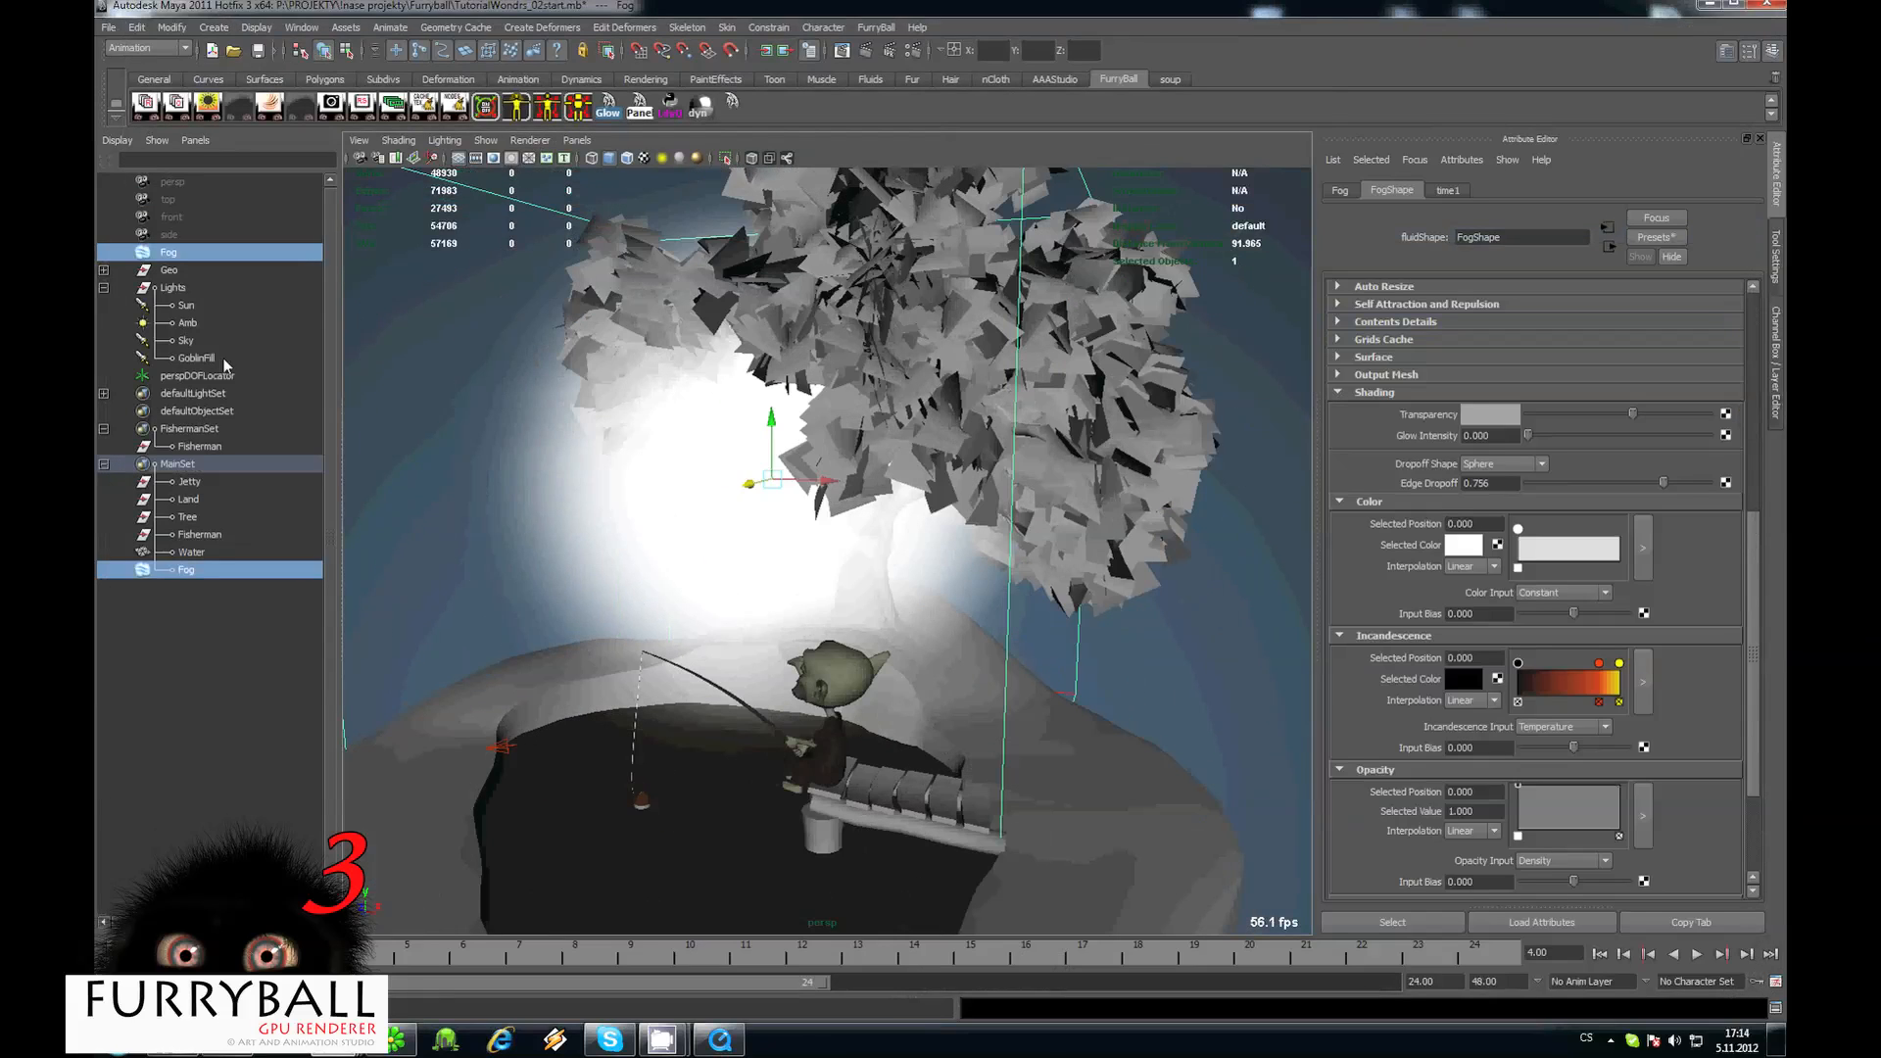
Set the Light Selection Set of the Sun light's FurryBall settings to MainSet.
click(186, 306)
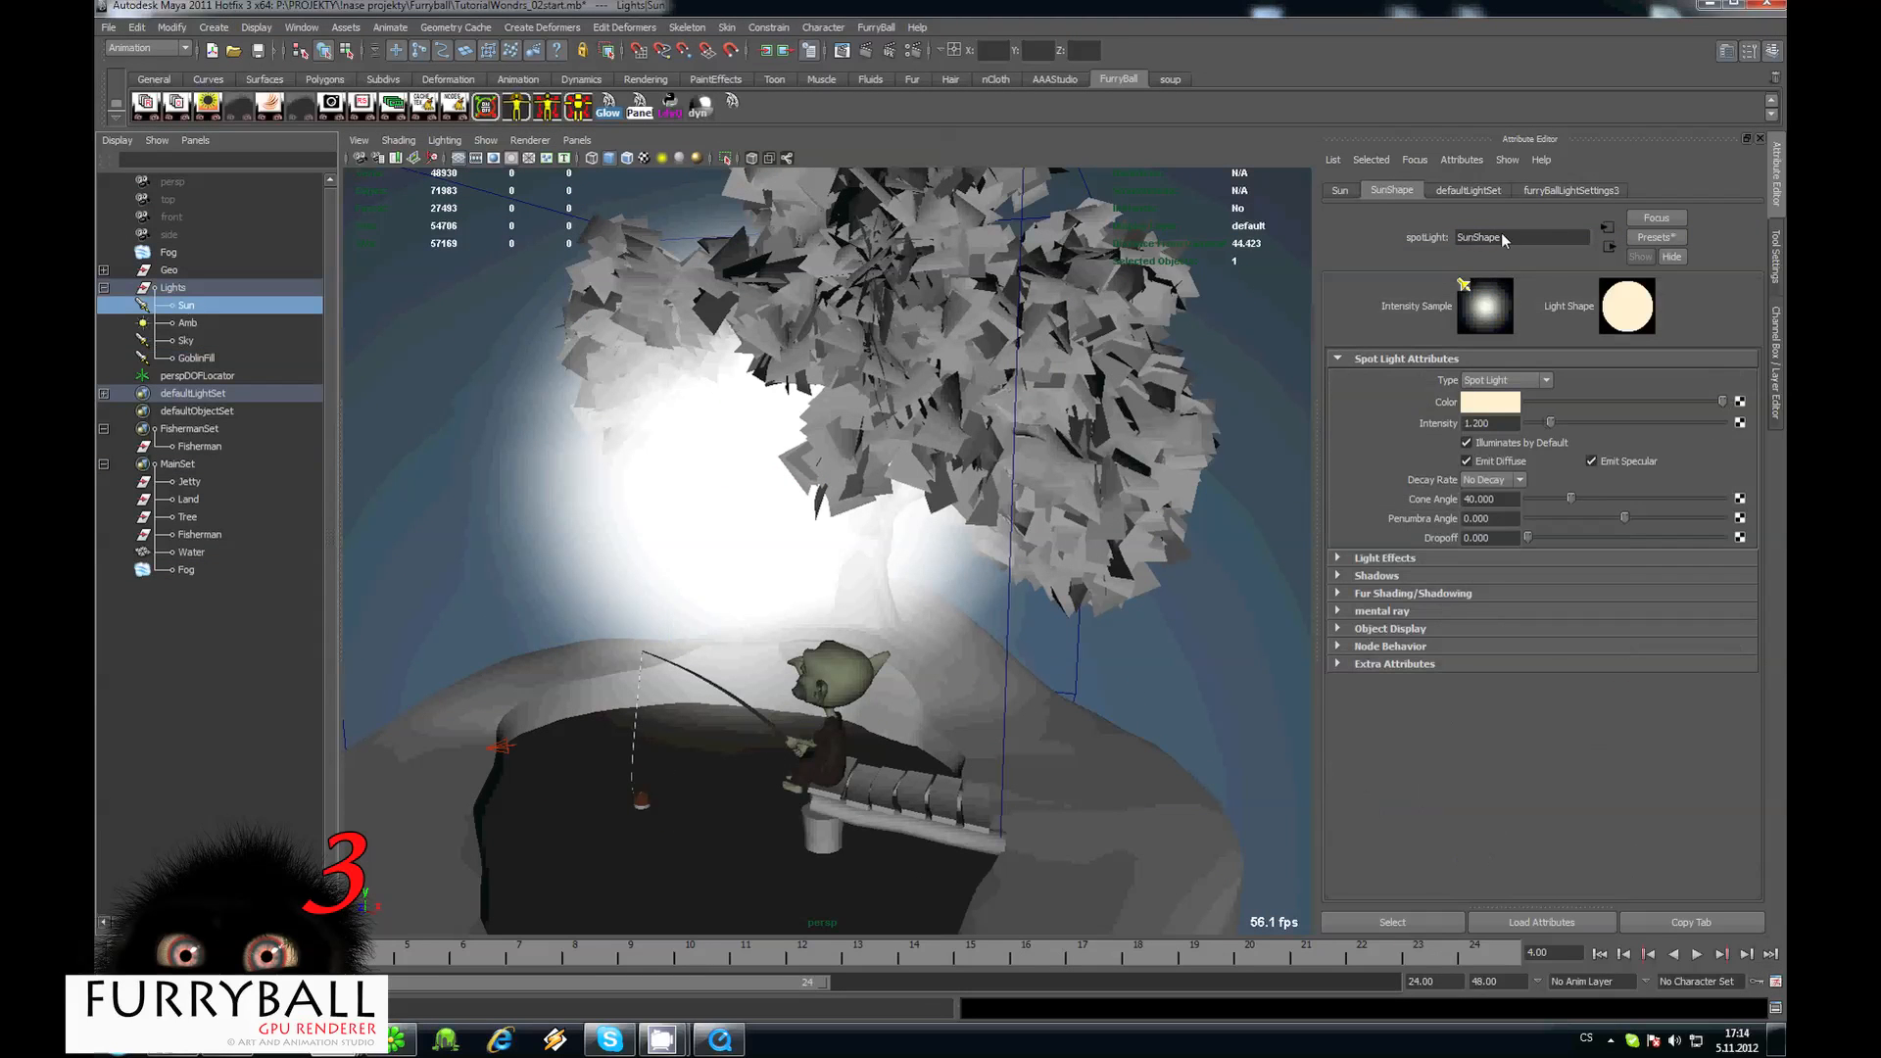
click(1570, 191)
click(1383, 290)
click(1383, 290)
click(1391, 307)
click(1501, 331)
click(1489, 374)
Switch the viewport to FurryBall rendering and examine how the Sun light illuminates the fog fluid.
click(530, 140)
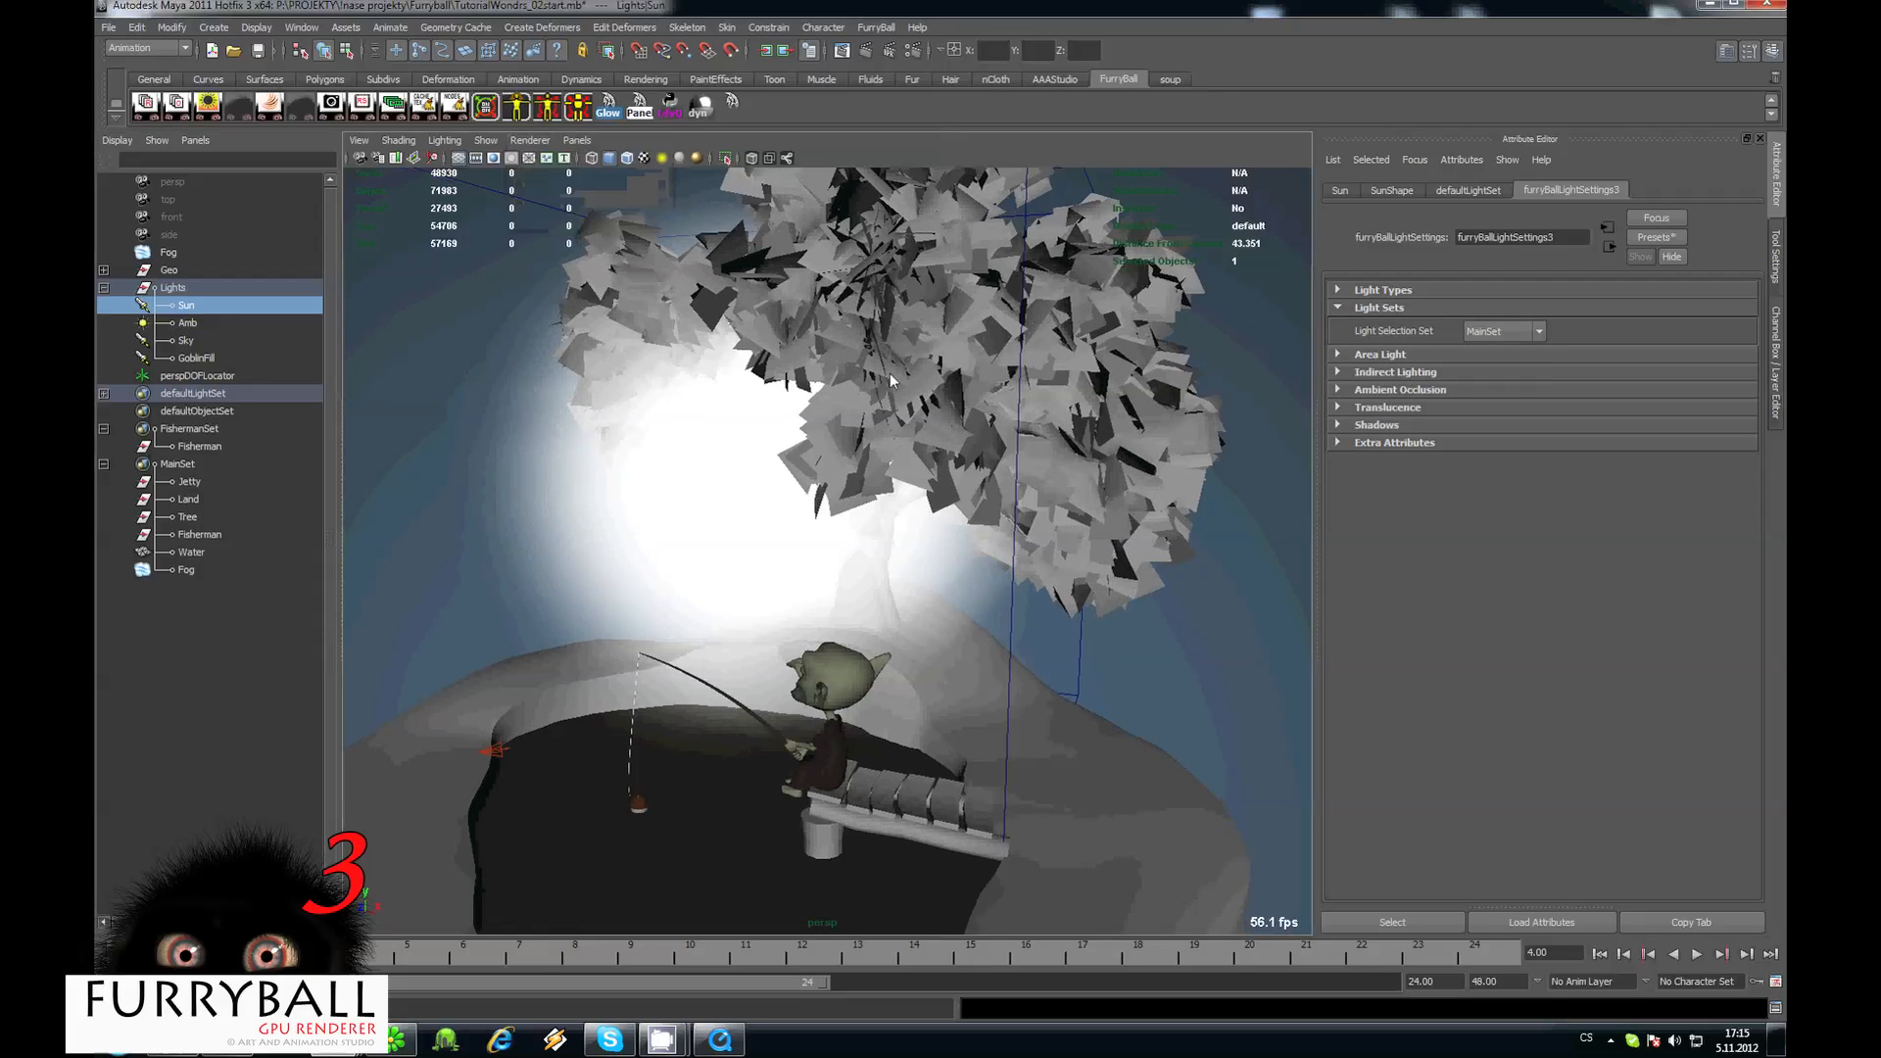
click(618, 222)
alt+drag(890, 427, 755, 469)
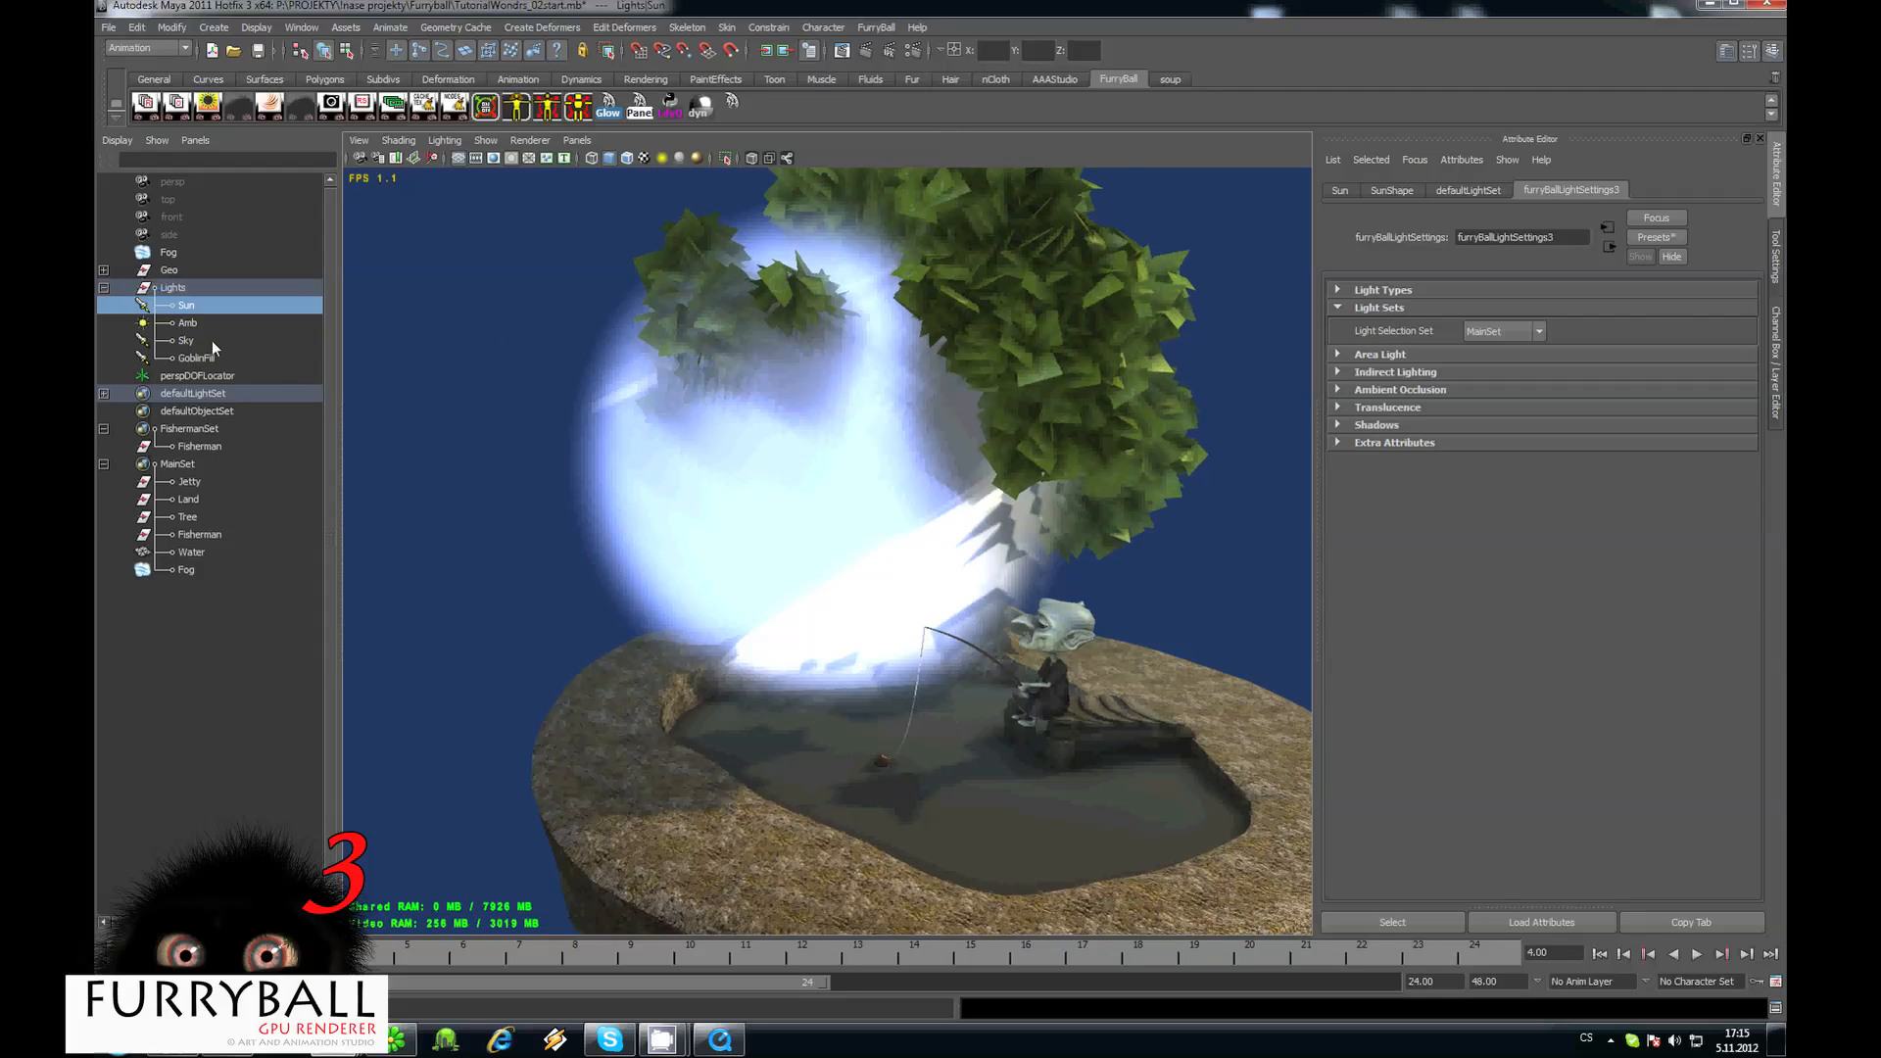
click(187, 308)
alt+middle_drag(884, 332, 850, 372)
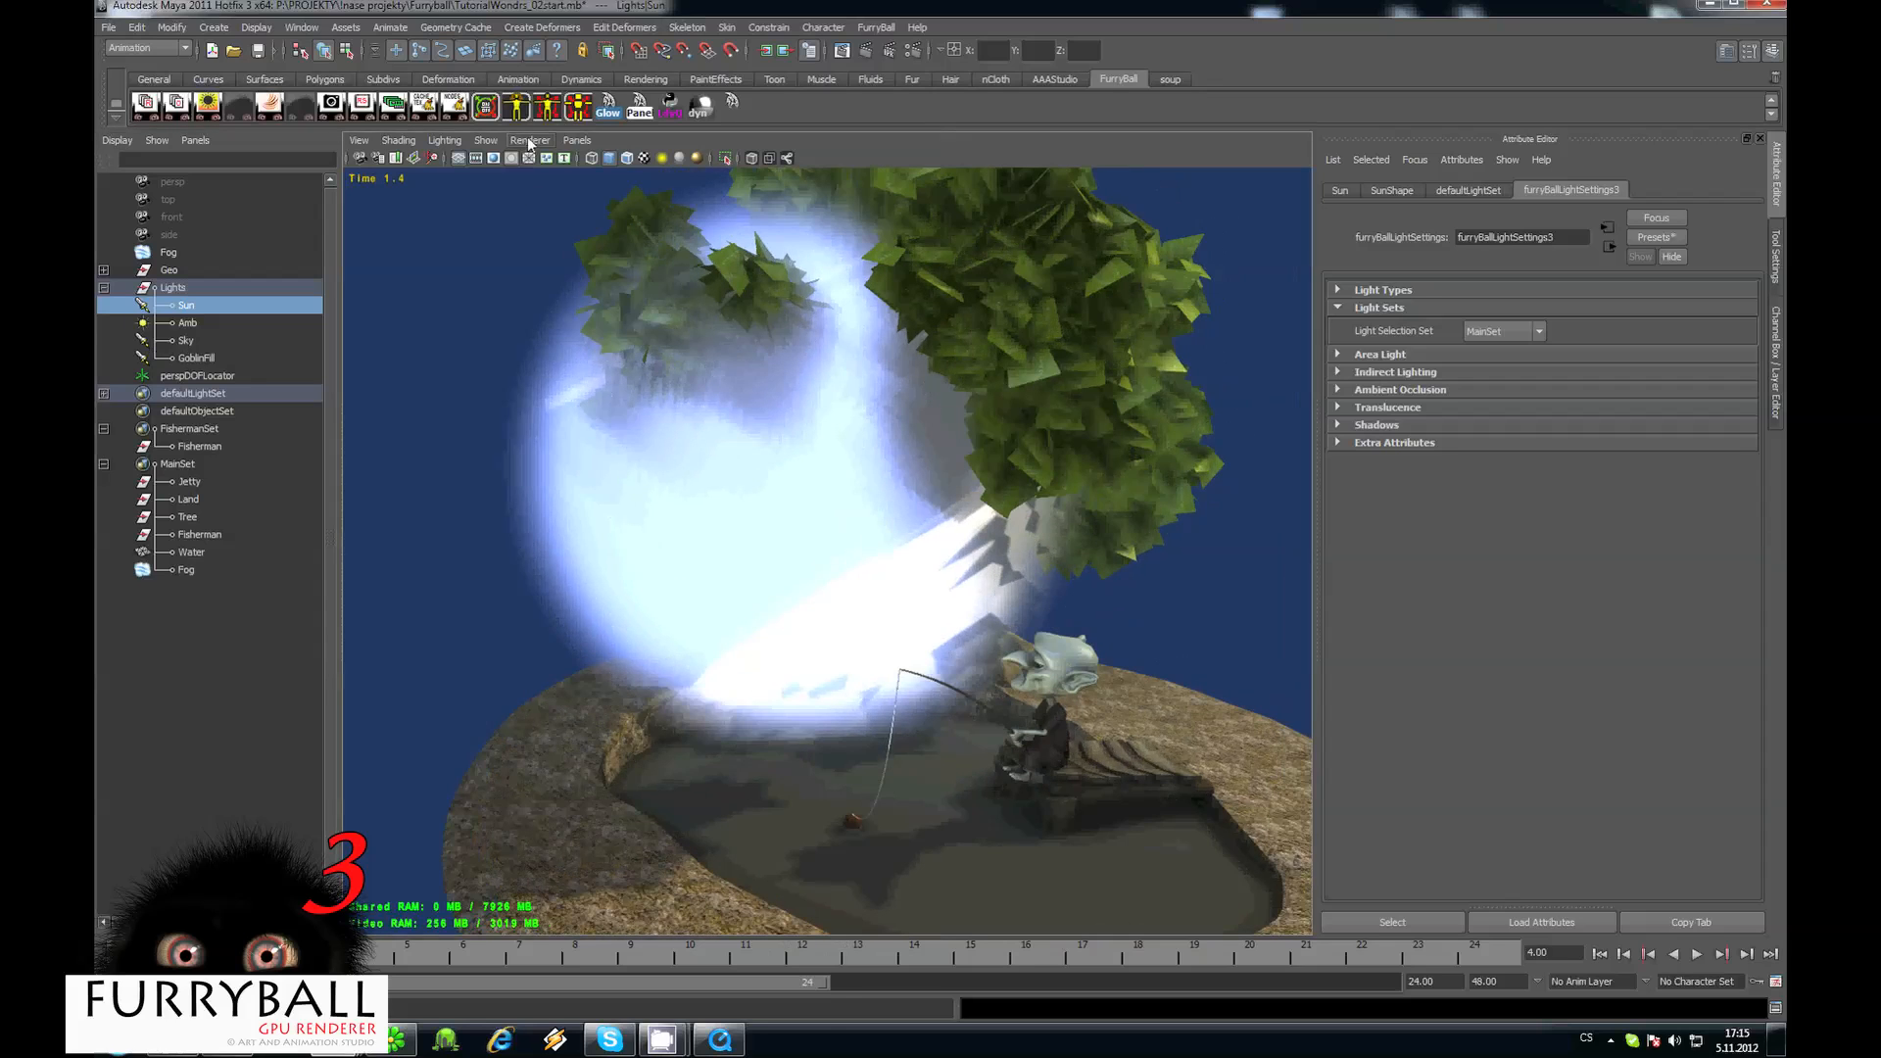
Return the viewport to Default Quality Rendering and rename the Fog fluid container to GodRays.
click(529, 141)
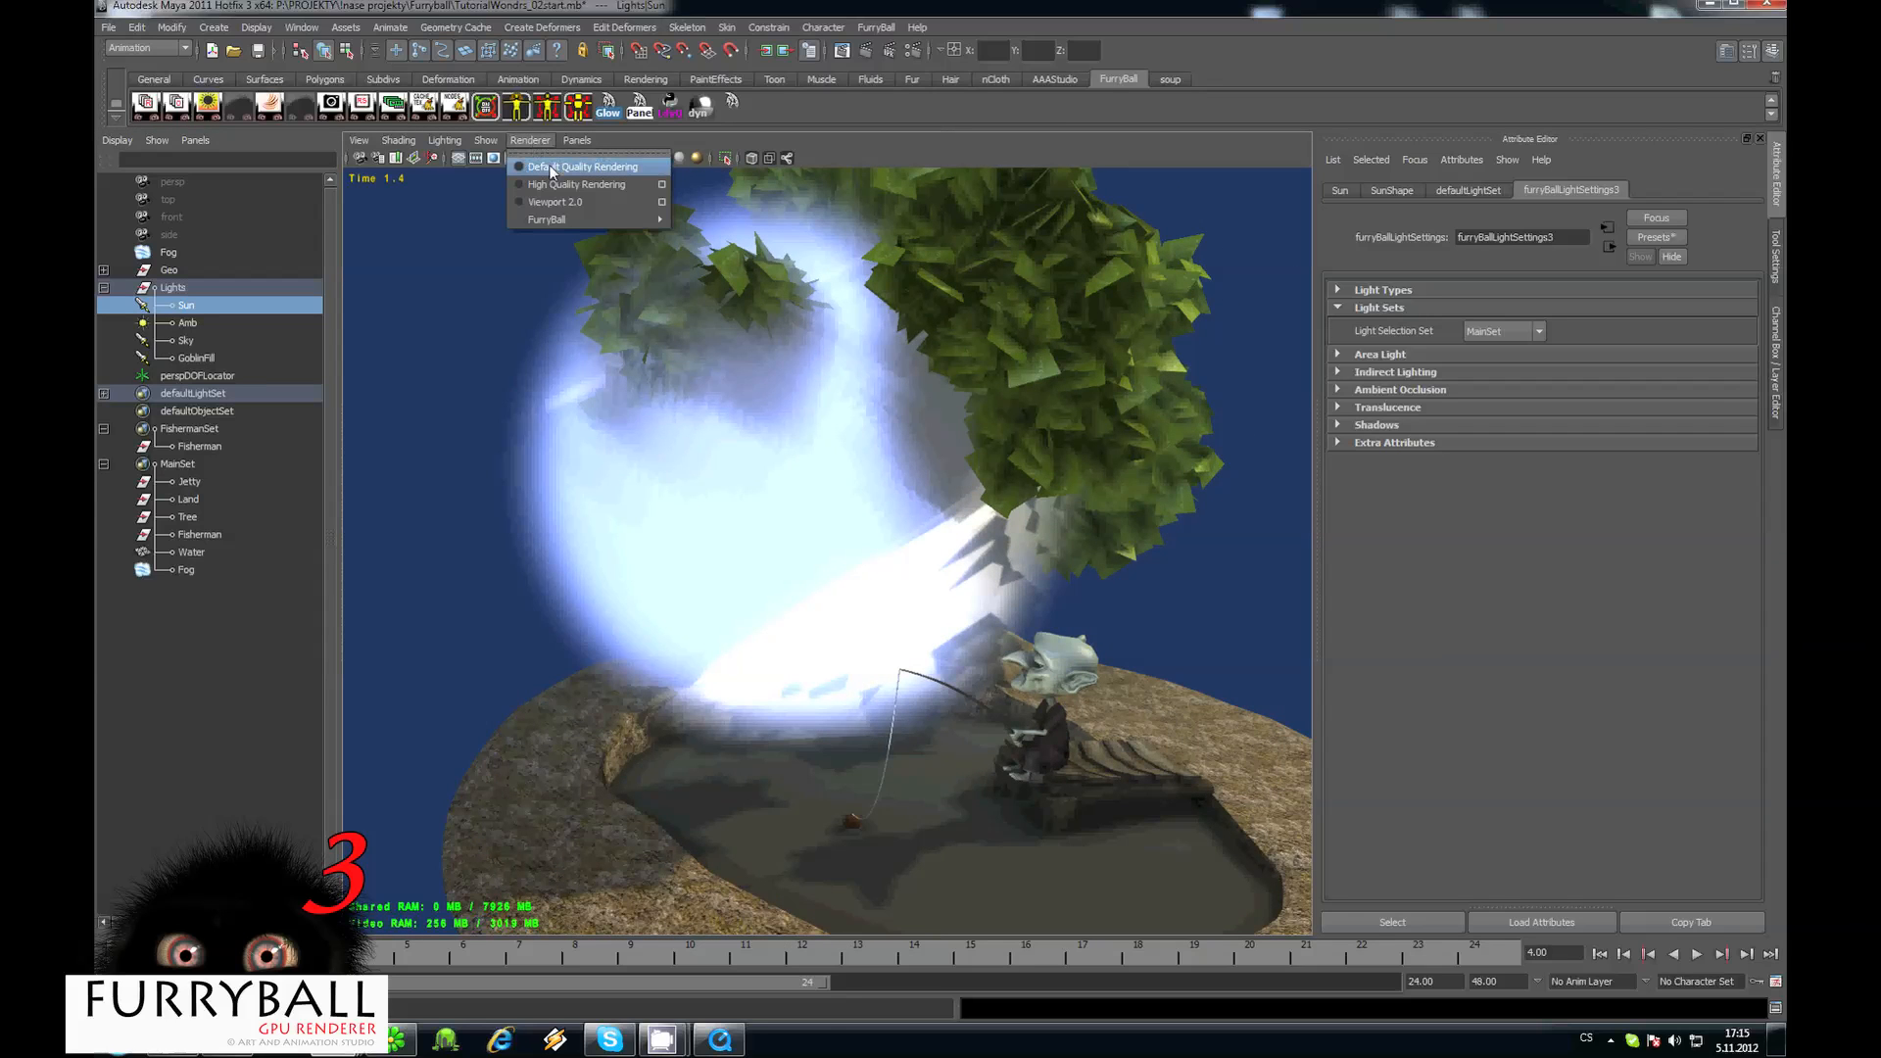
click(549, 164)
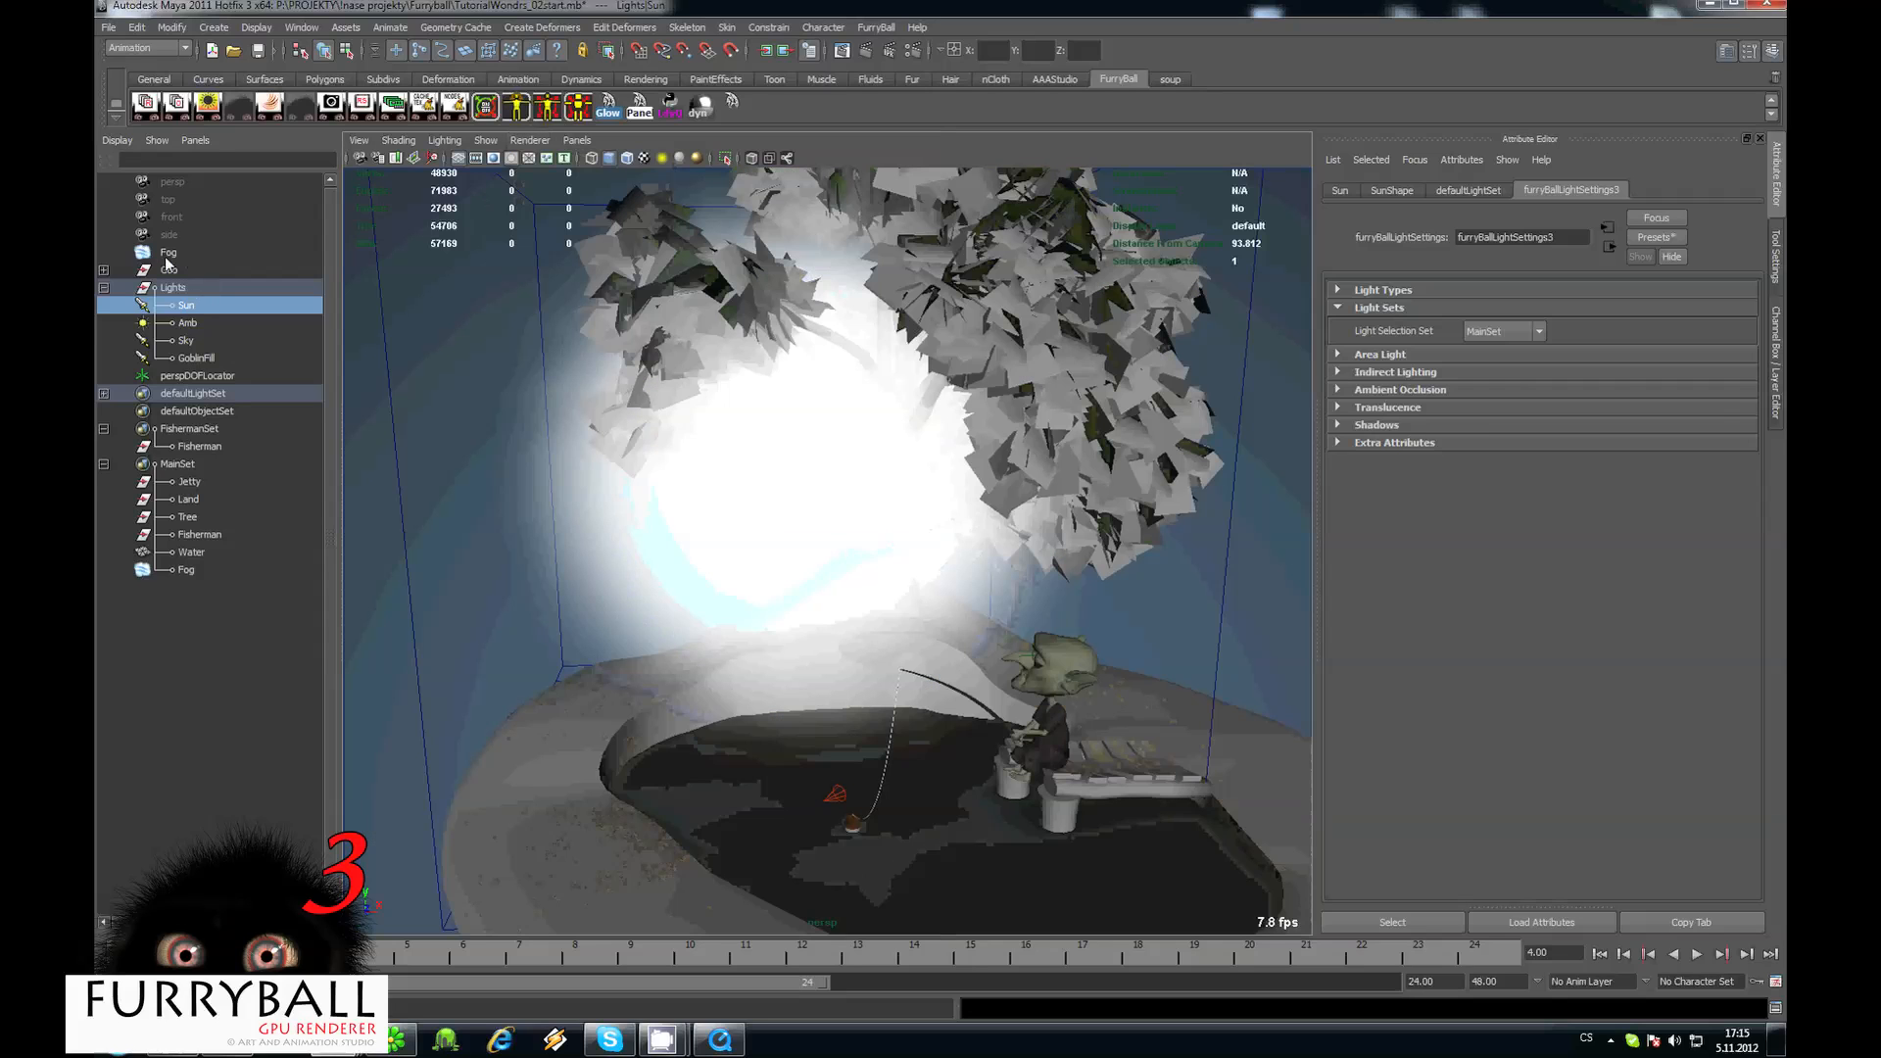
click(176, 254)
click(1328, 192)
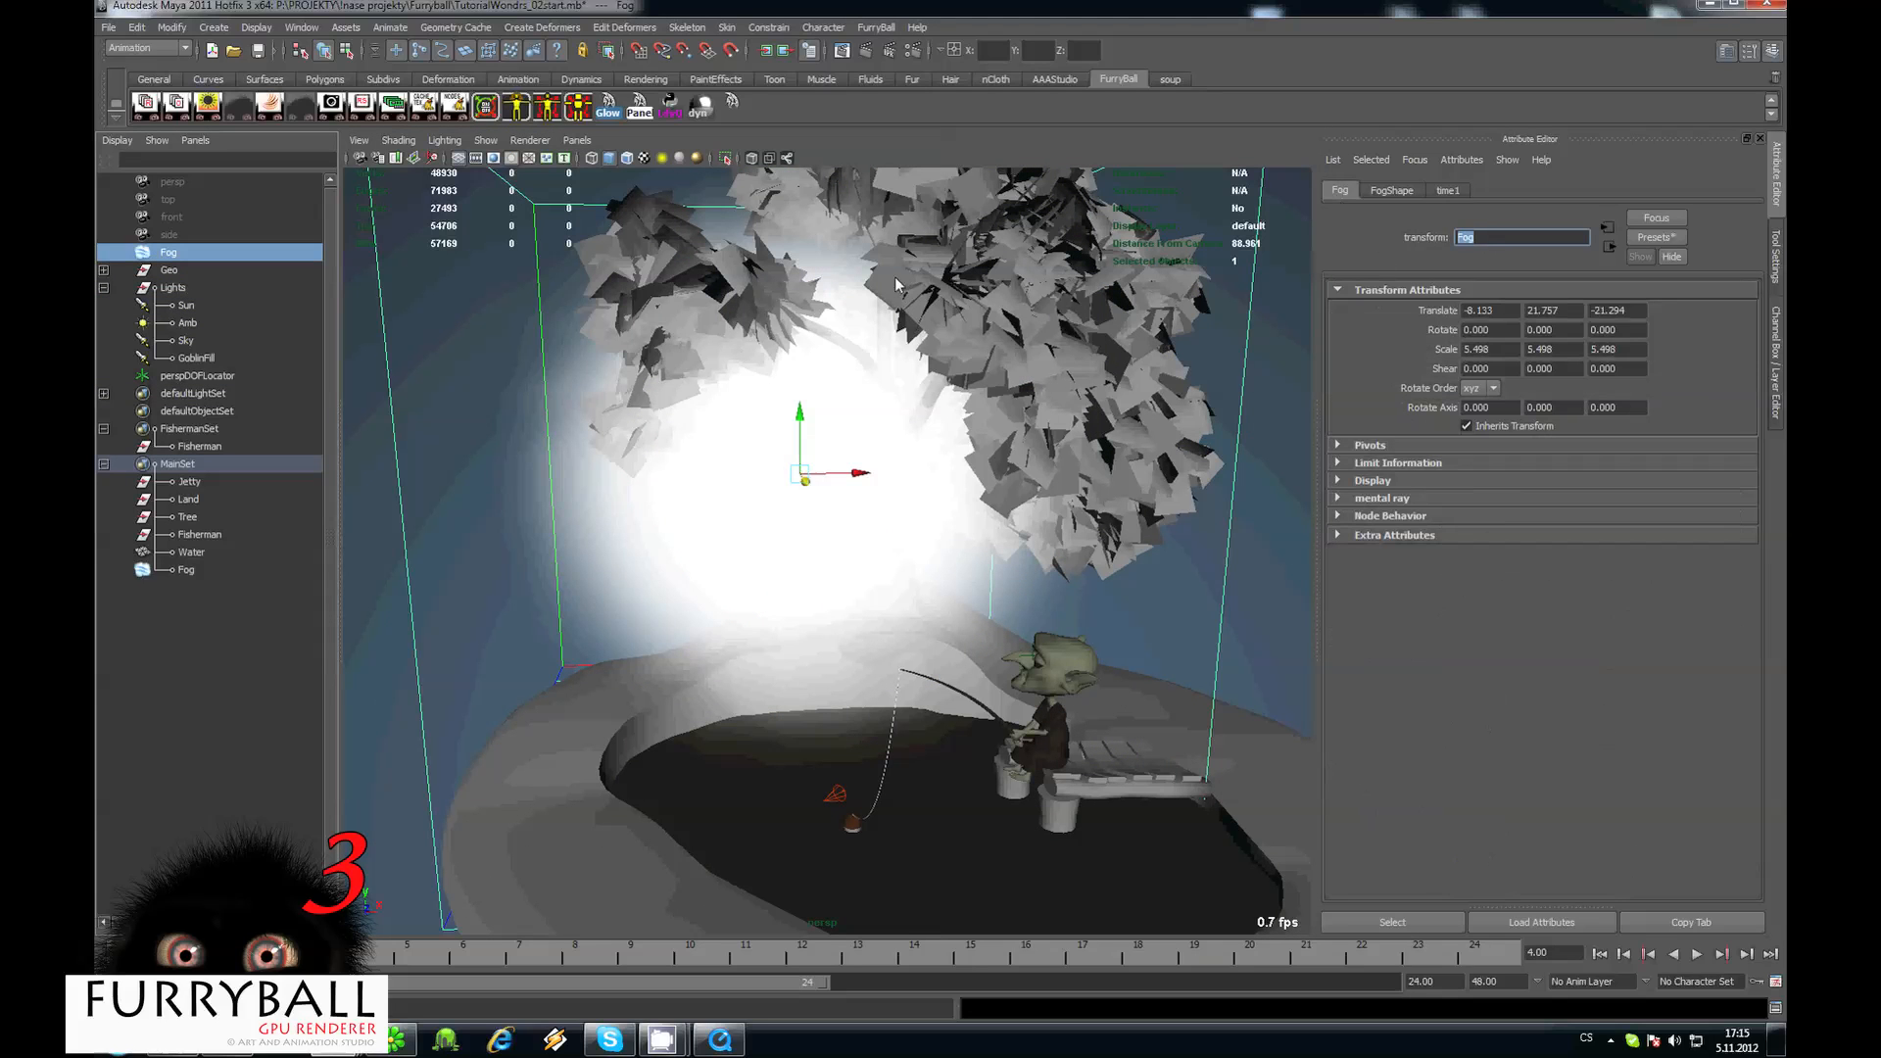
key(Return)
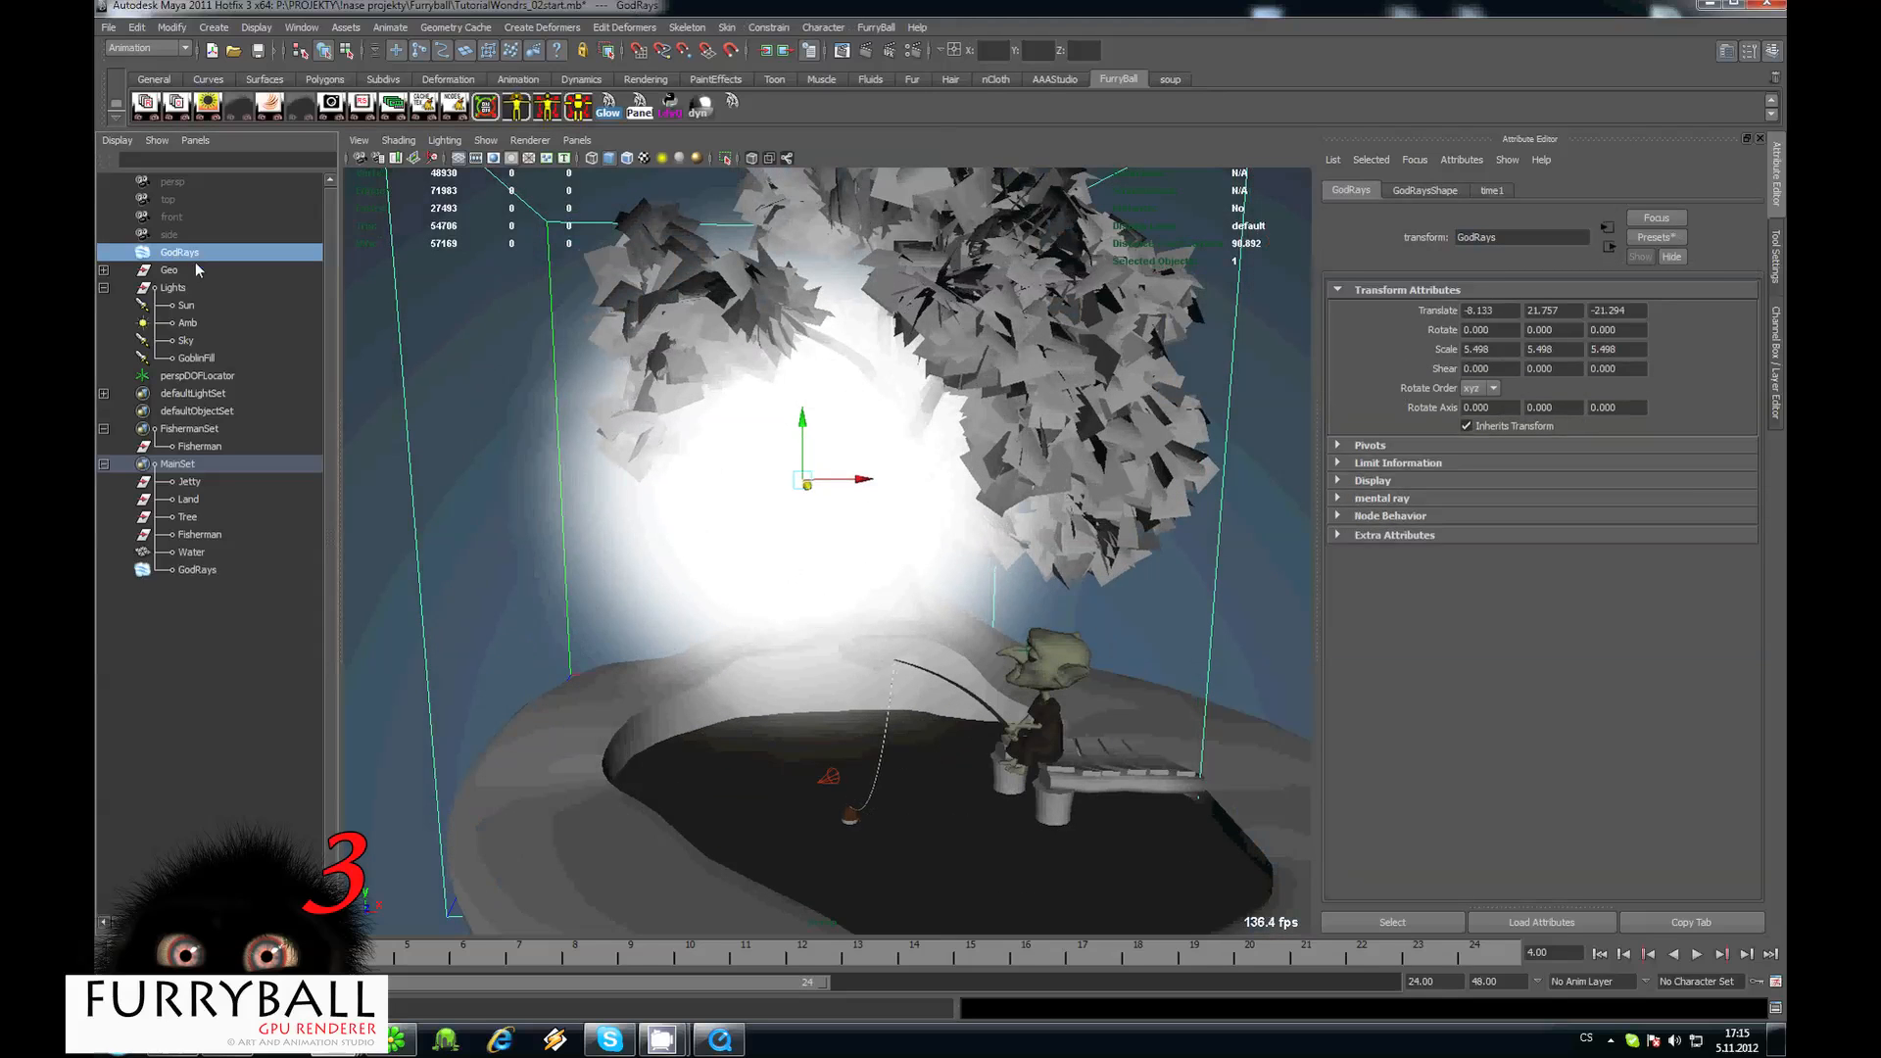
Break the light links between the GodRays fluid and the Amb, Sky and GoblinFill lights.
ctrl+click(188, 323)
ctrl+click(191, 341)
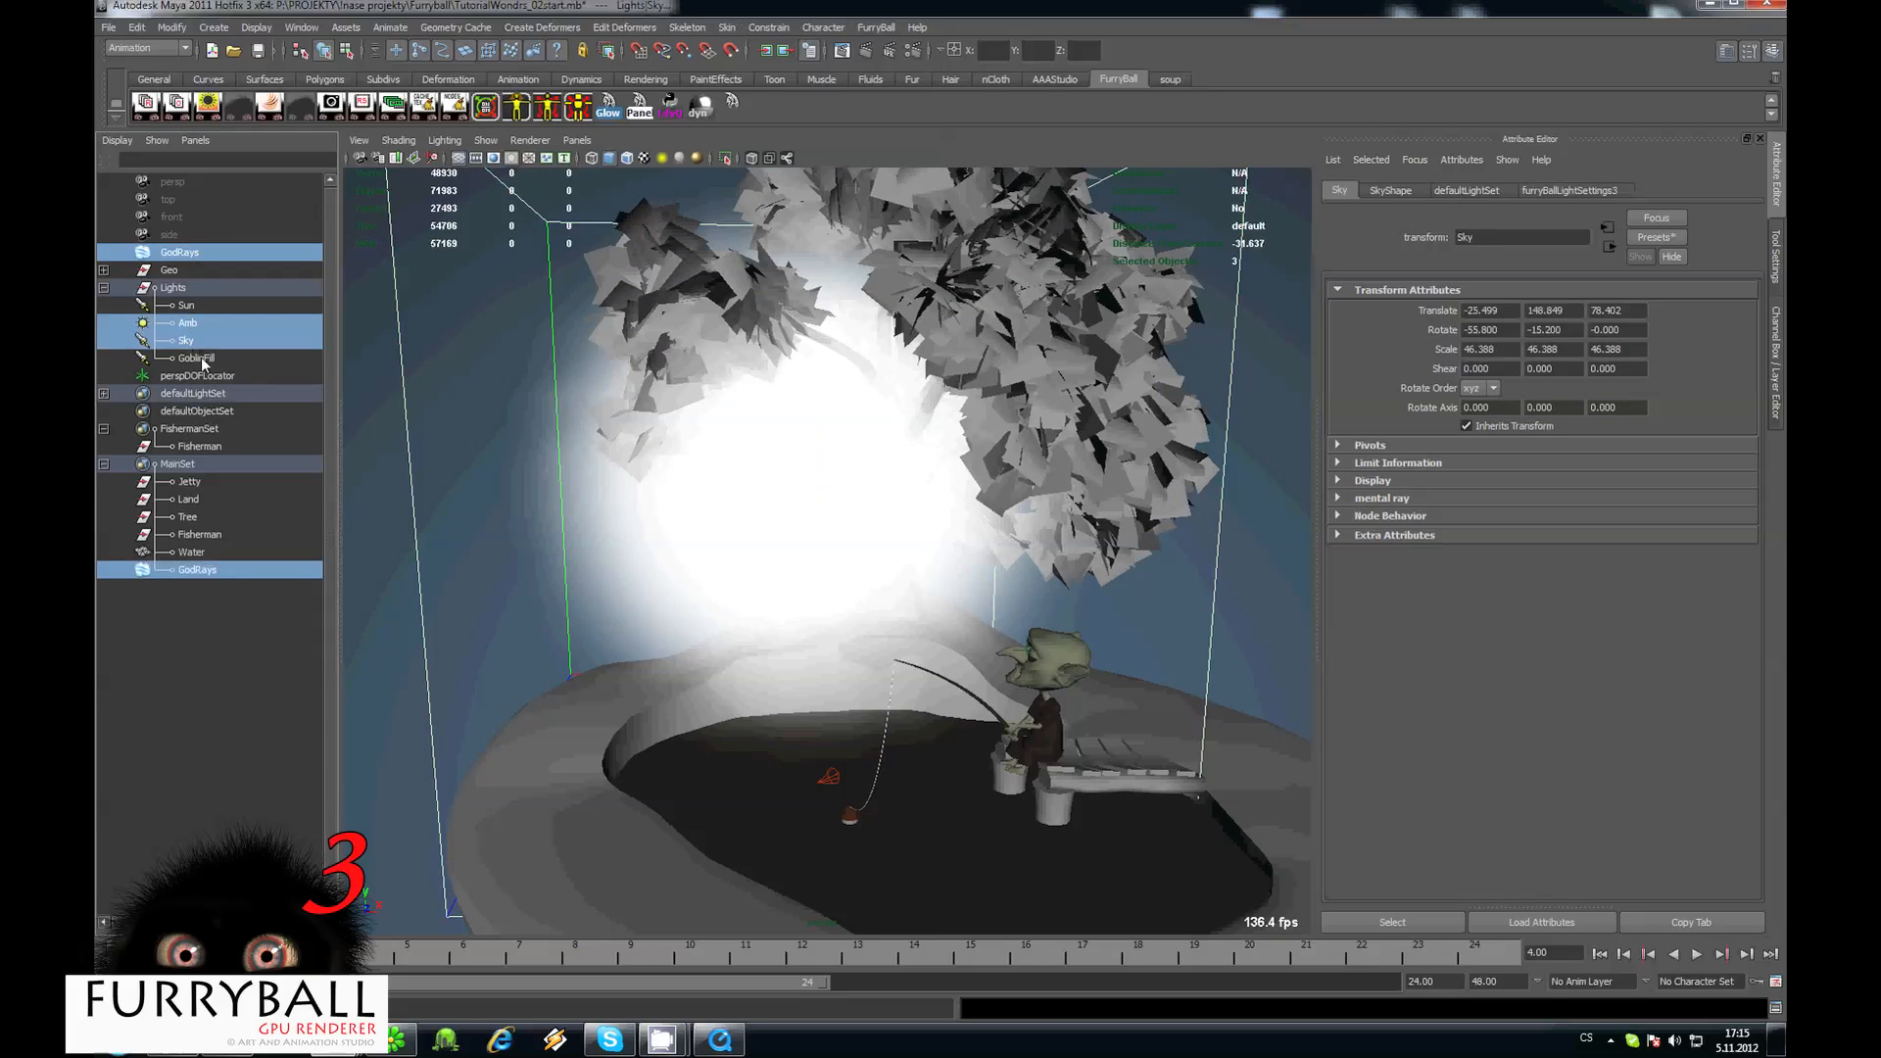
ctrl+click(186, 364)
alt+drag(712, 441, 627, 480)
key(space)
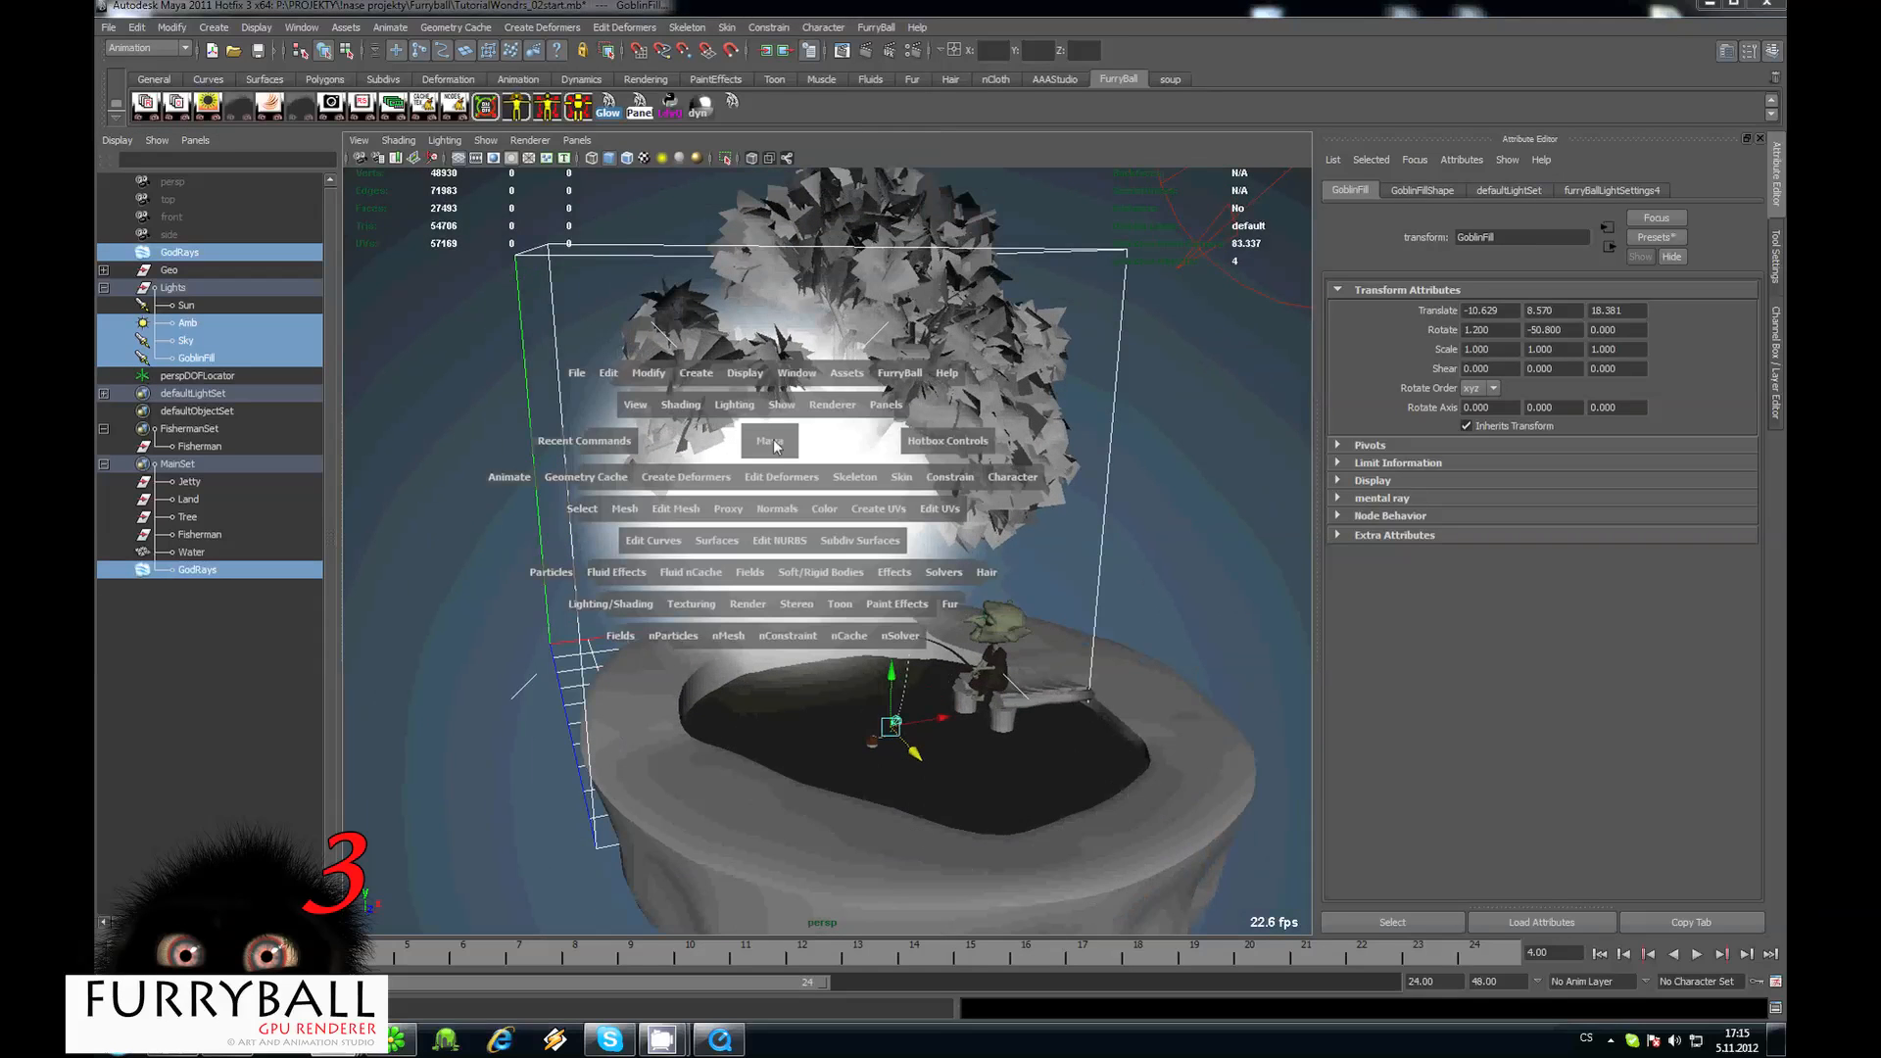
click(621, 603)
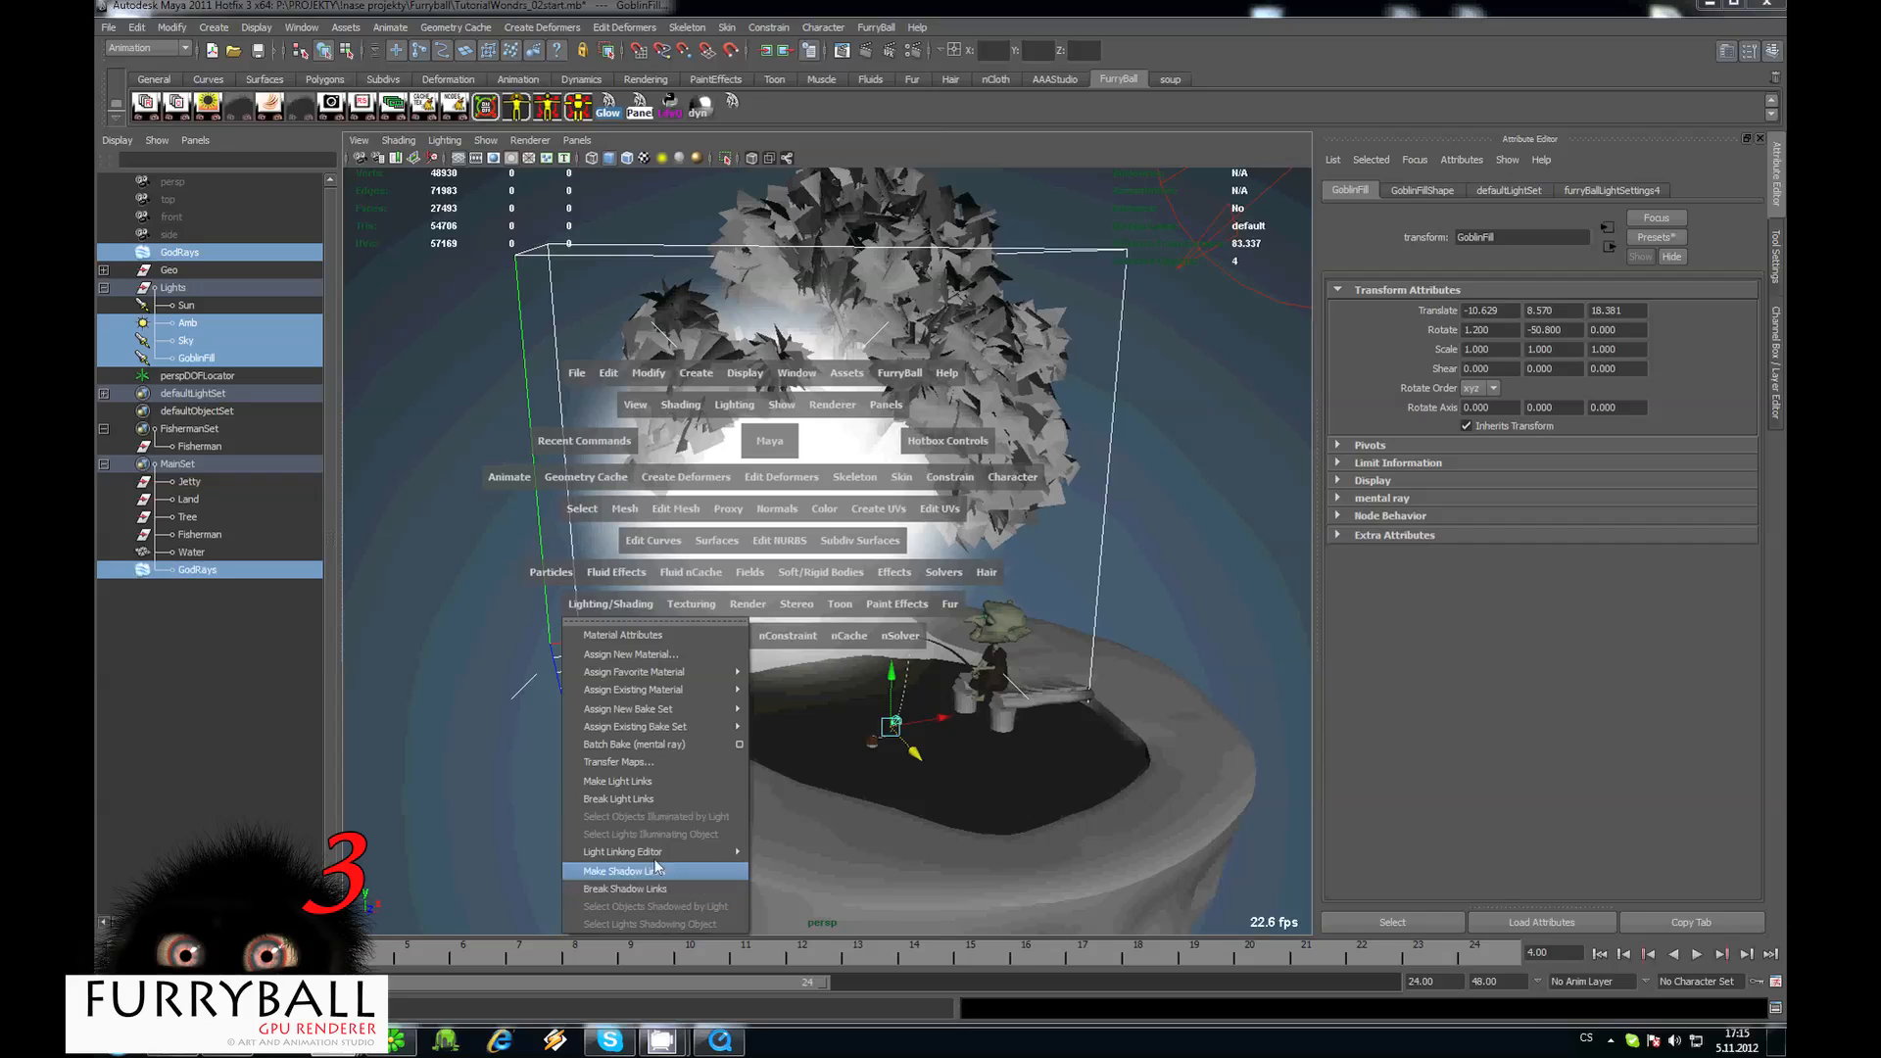
click(642, 800)
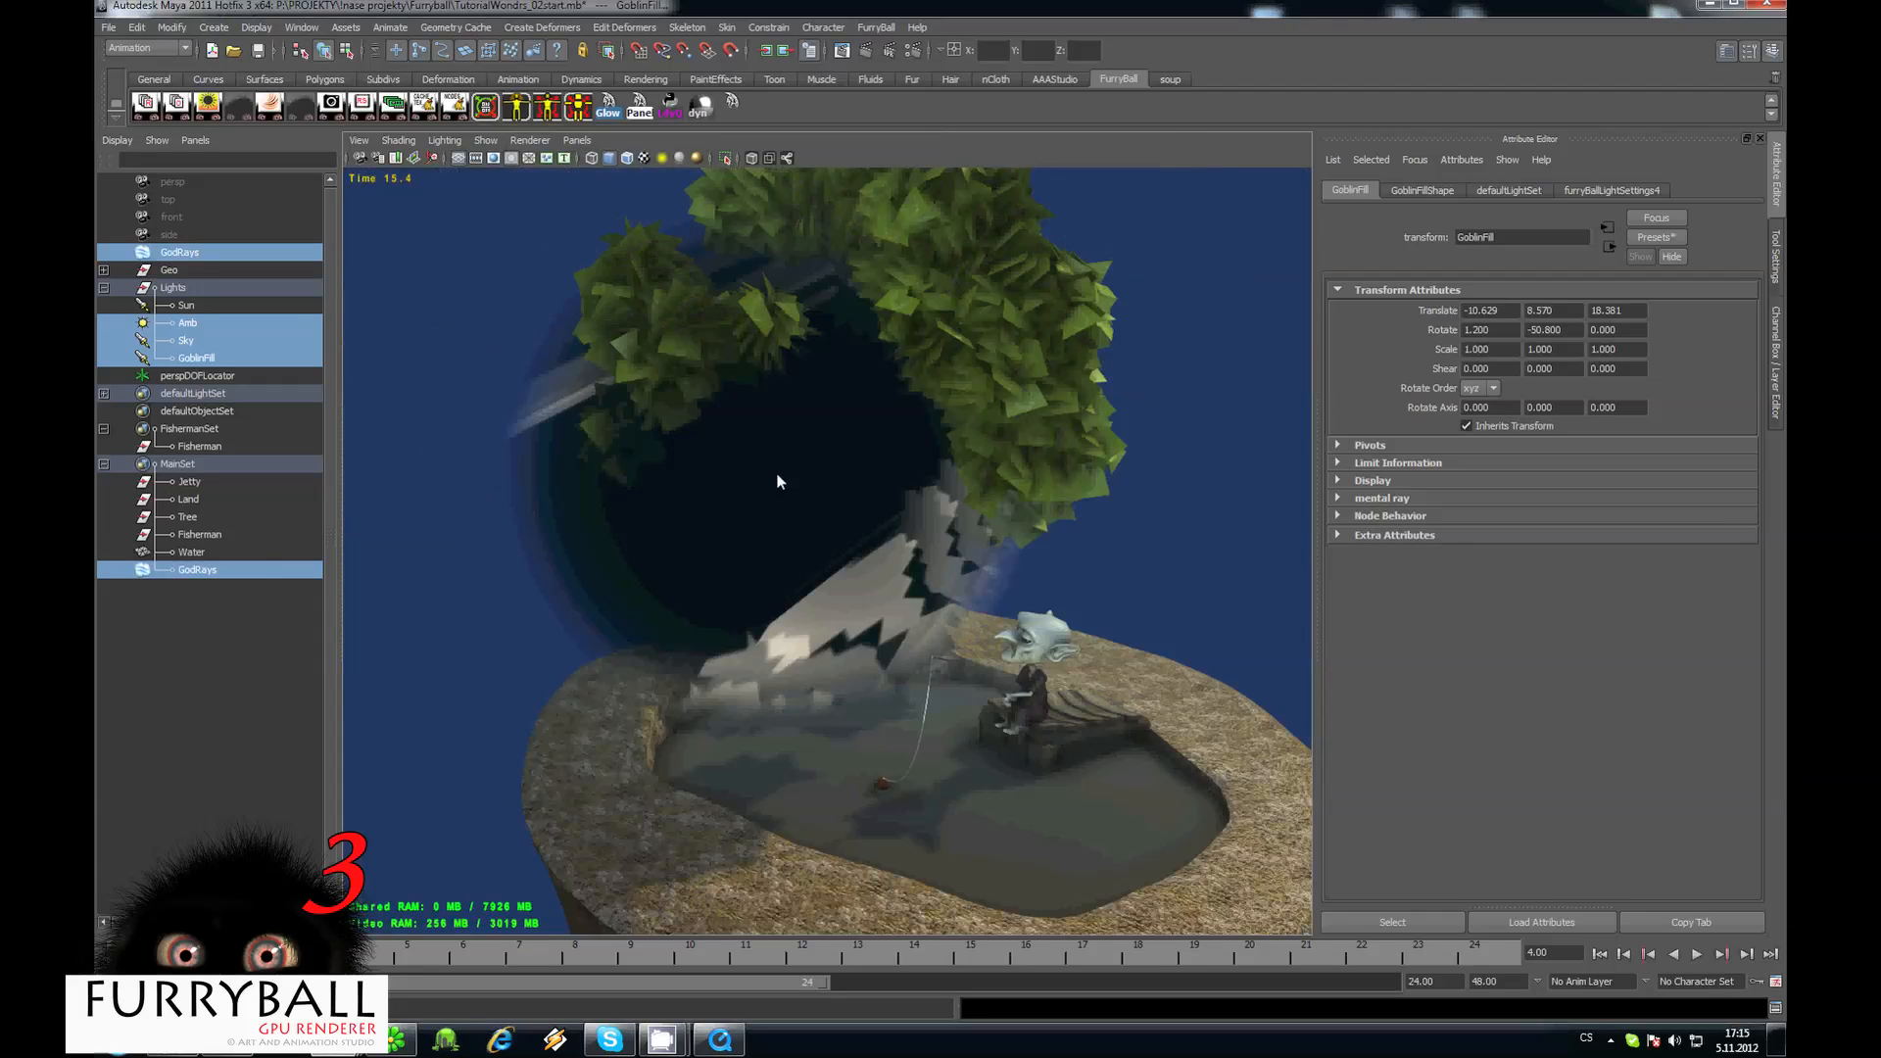
Examine how the GodRays fluid is lit around the tree and pond in the FurryBall rendering.
alt+right_drag(776, 472, 686, 457)
alt+drag(686, 457, 801, 527)
alt+right_drag(801, 527, 782, 490)
alt+drag(782, 490, 921, 470)
alt+right_drag(921, 470, 760, 464)
alt+drag(760, 464, 743, 417)
alt+right_drag(743, 418, 844, 356)
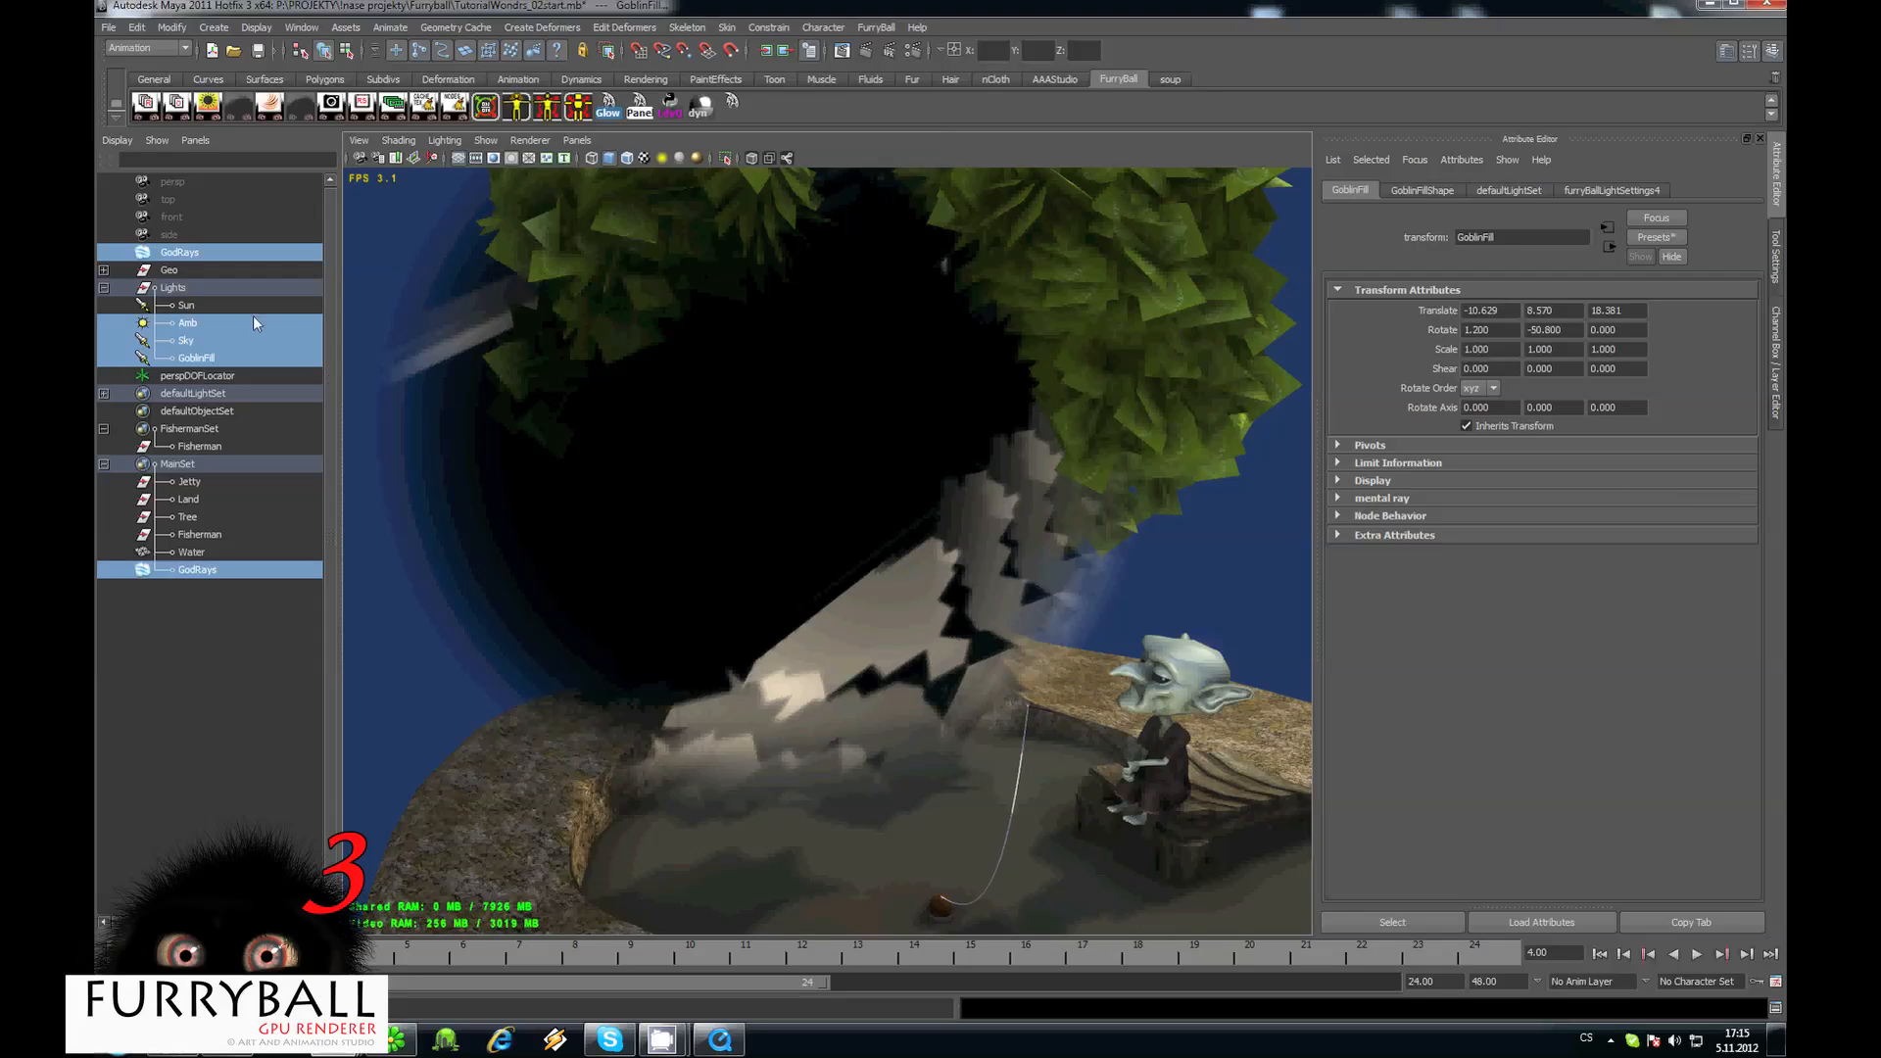
Add new FurryBall fluid attributes to the GodRays fluid.
click(186, 253)
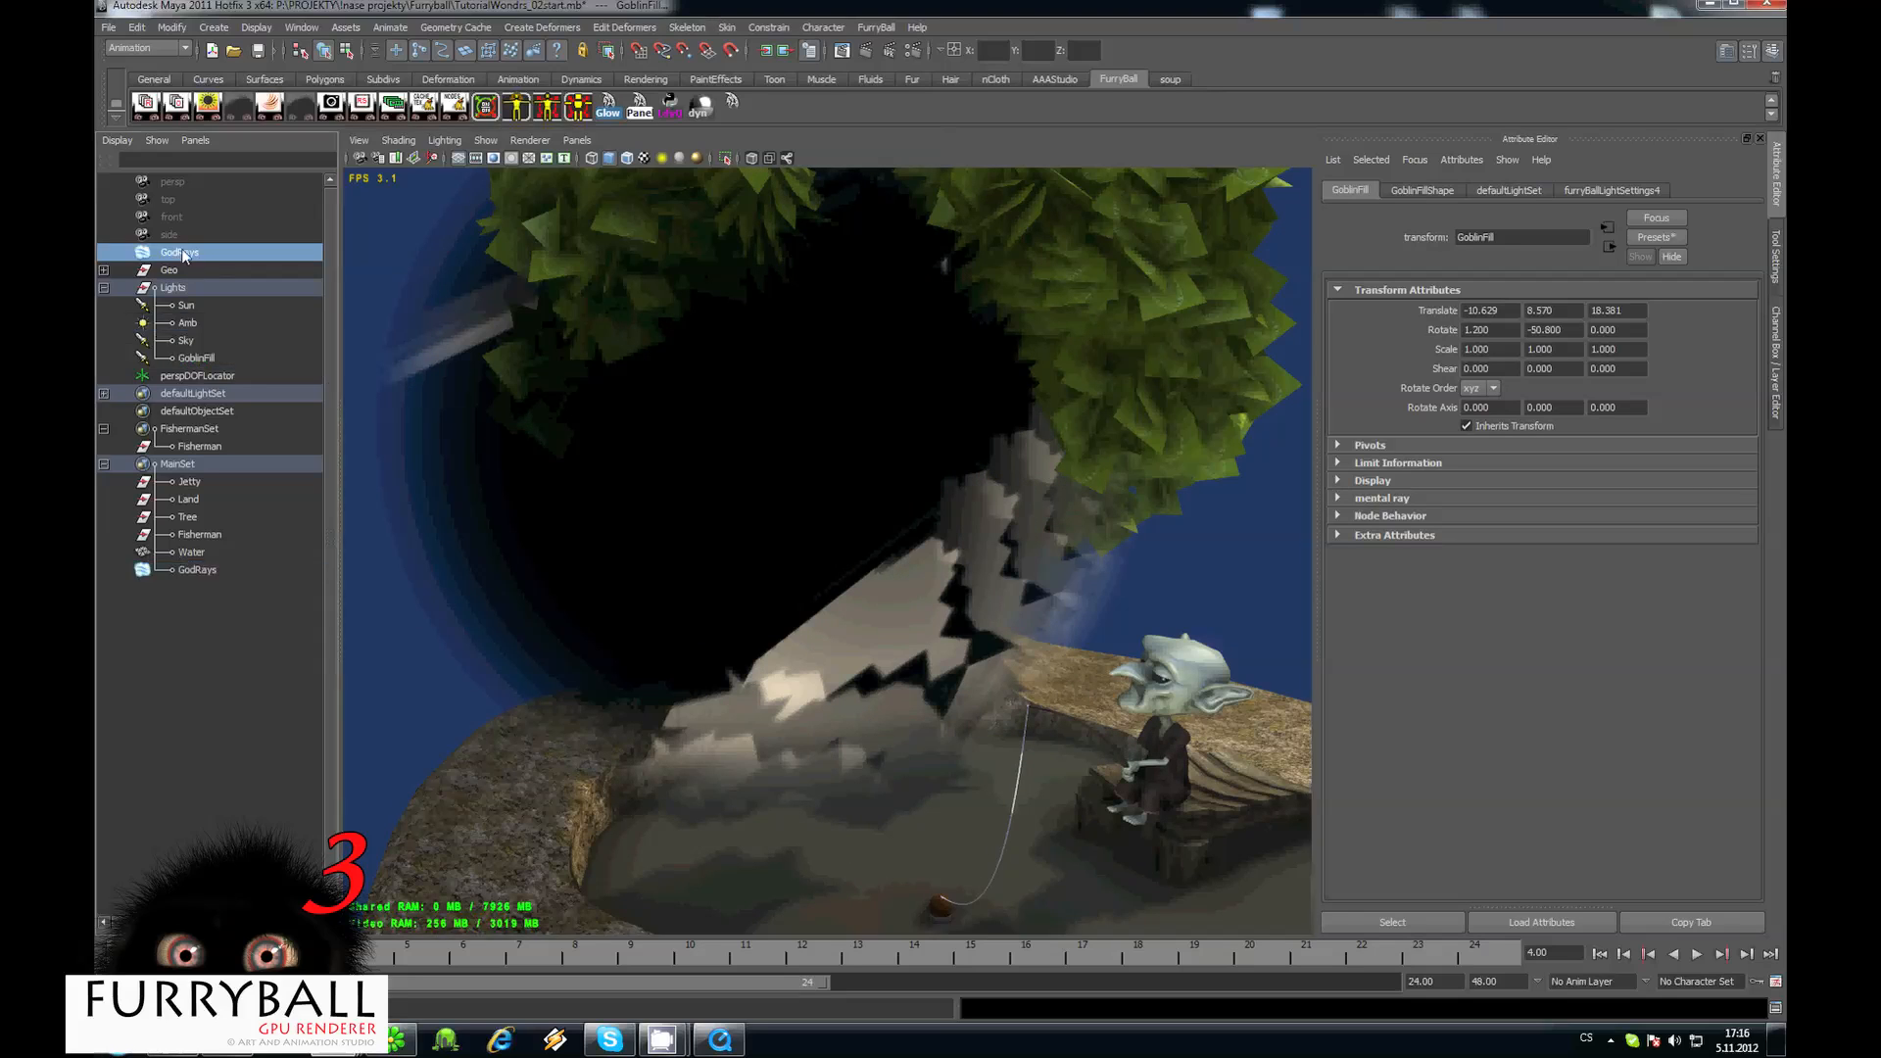
click(871, 30)
mouse_move(938, 185)
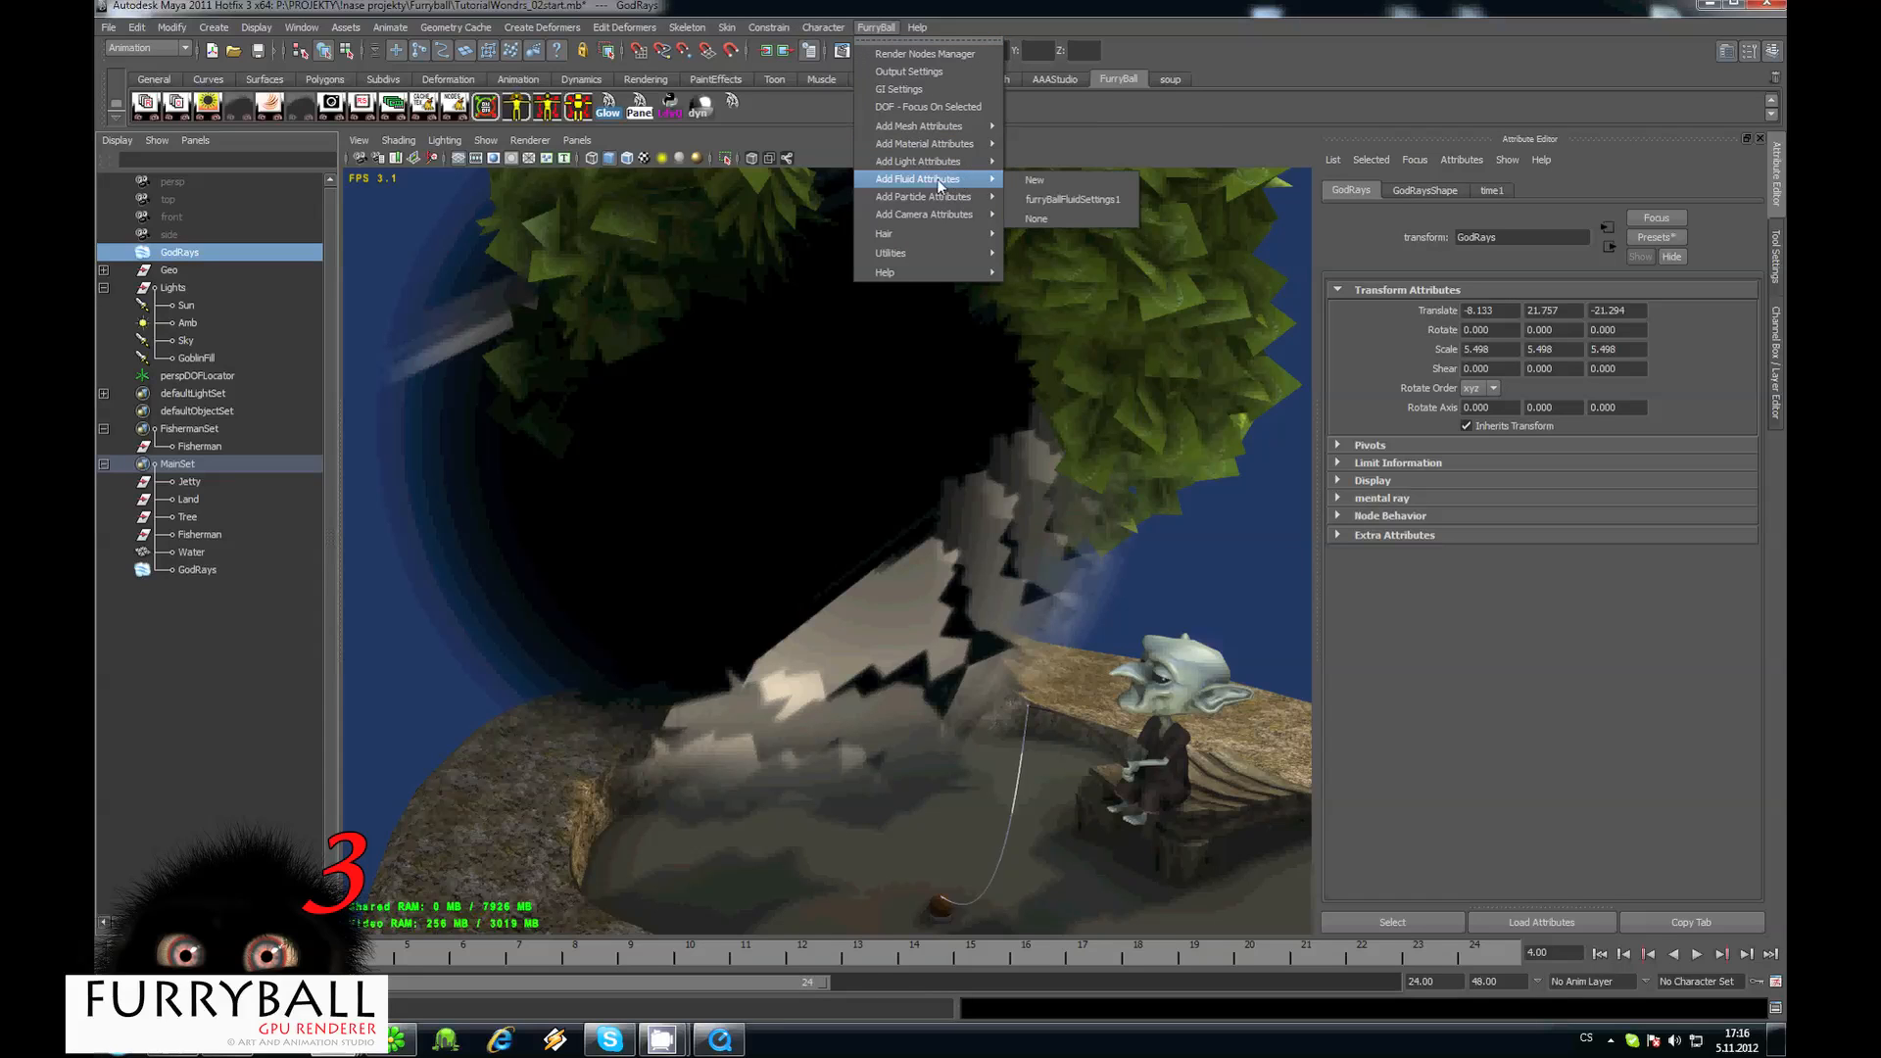
click(1038, 181)
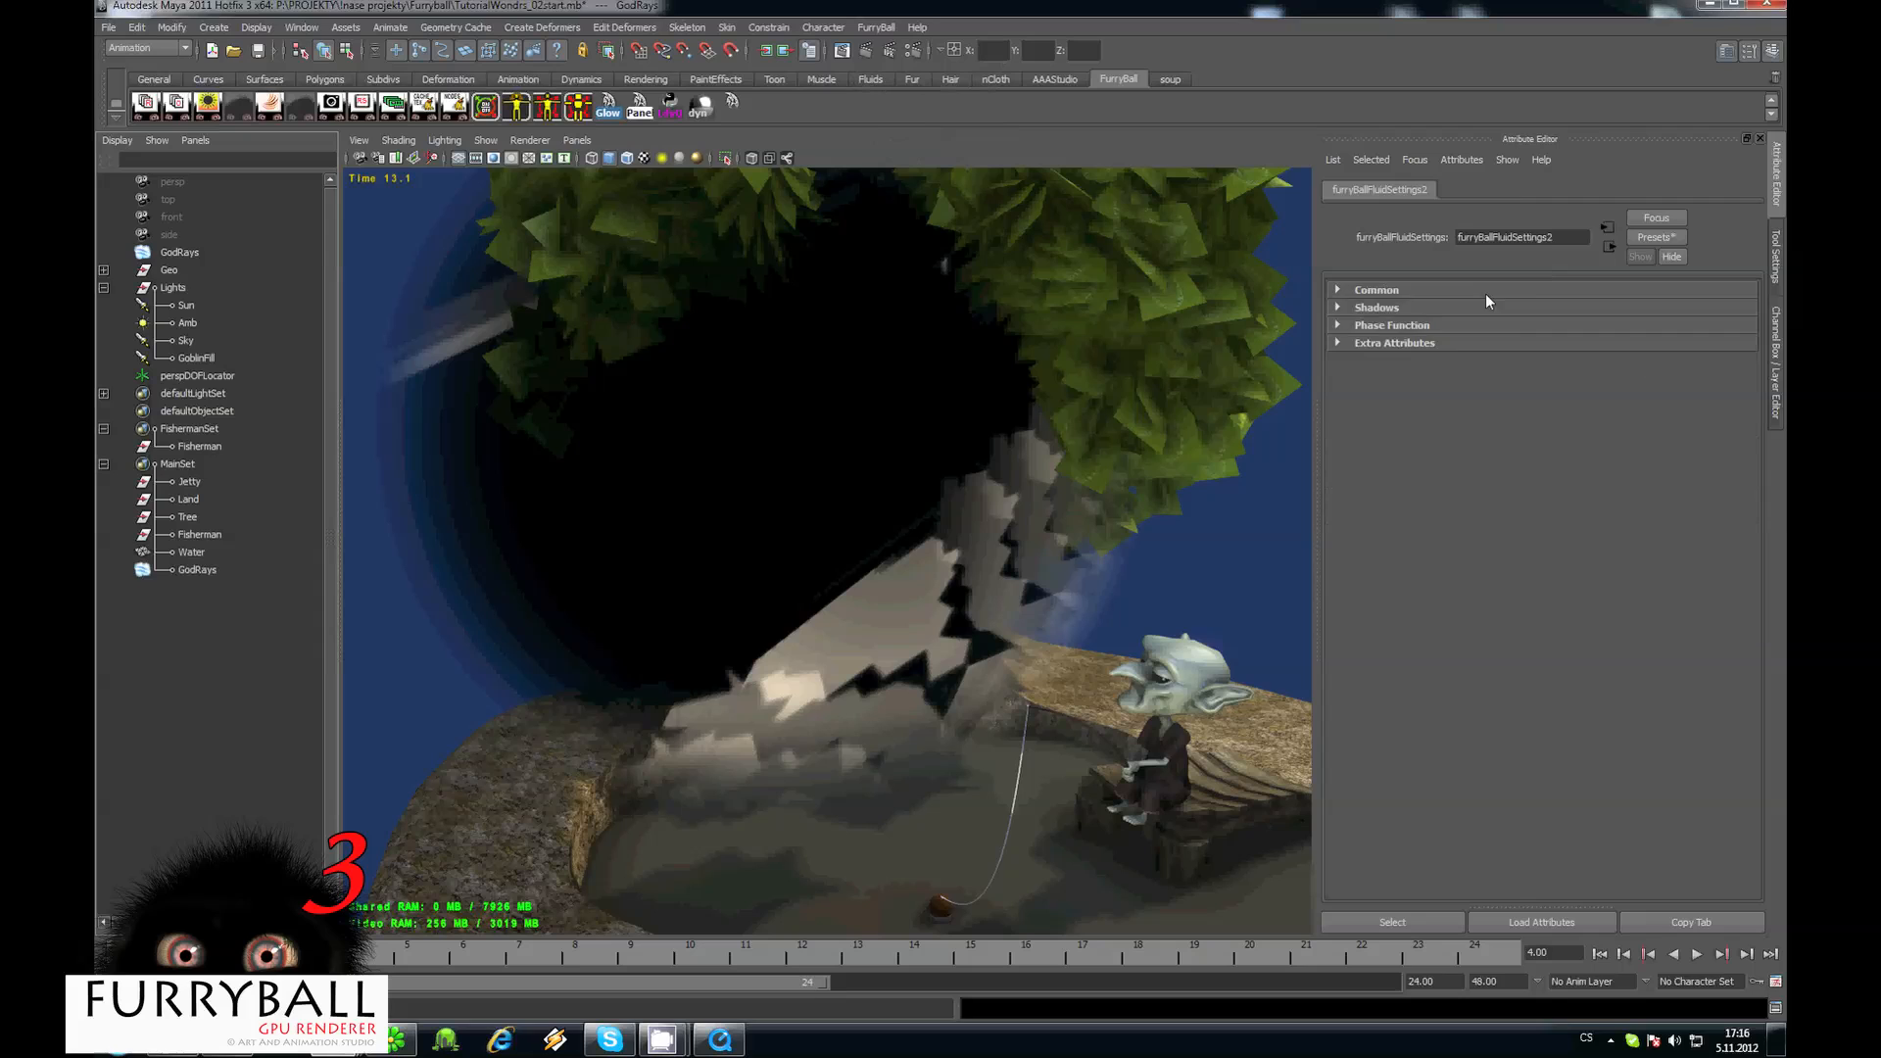
Set Shadow Transparency to 1 in the GodRays fluid's new FurryBall settings.
click(1375, 291)
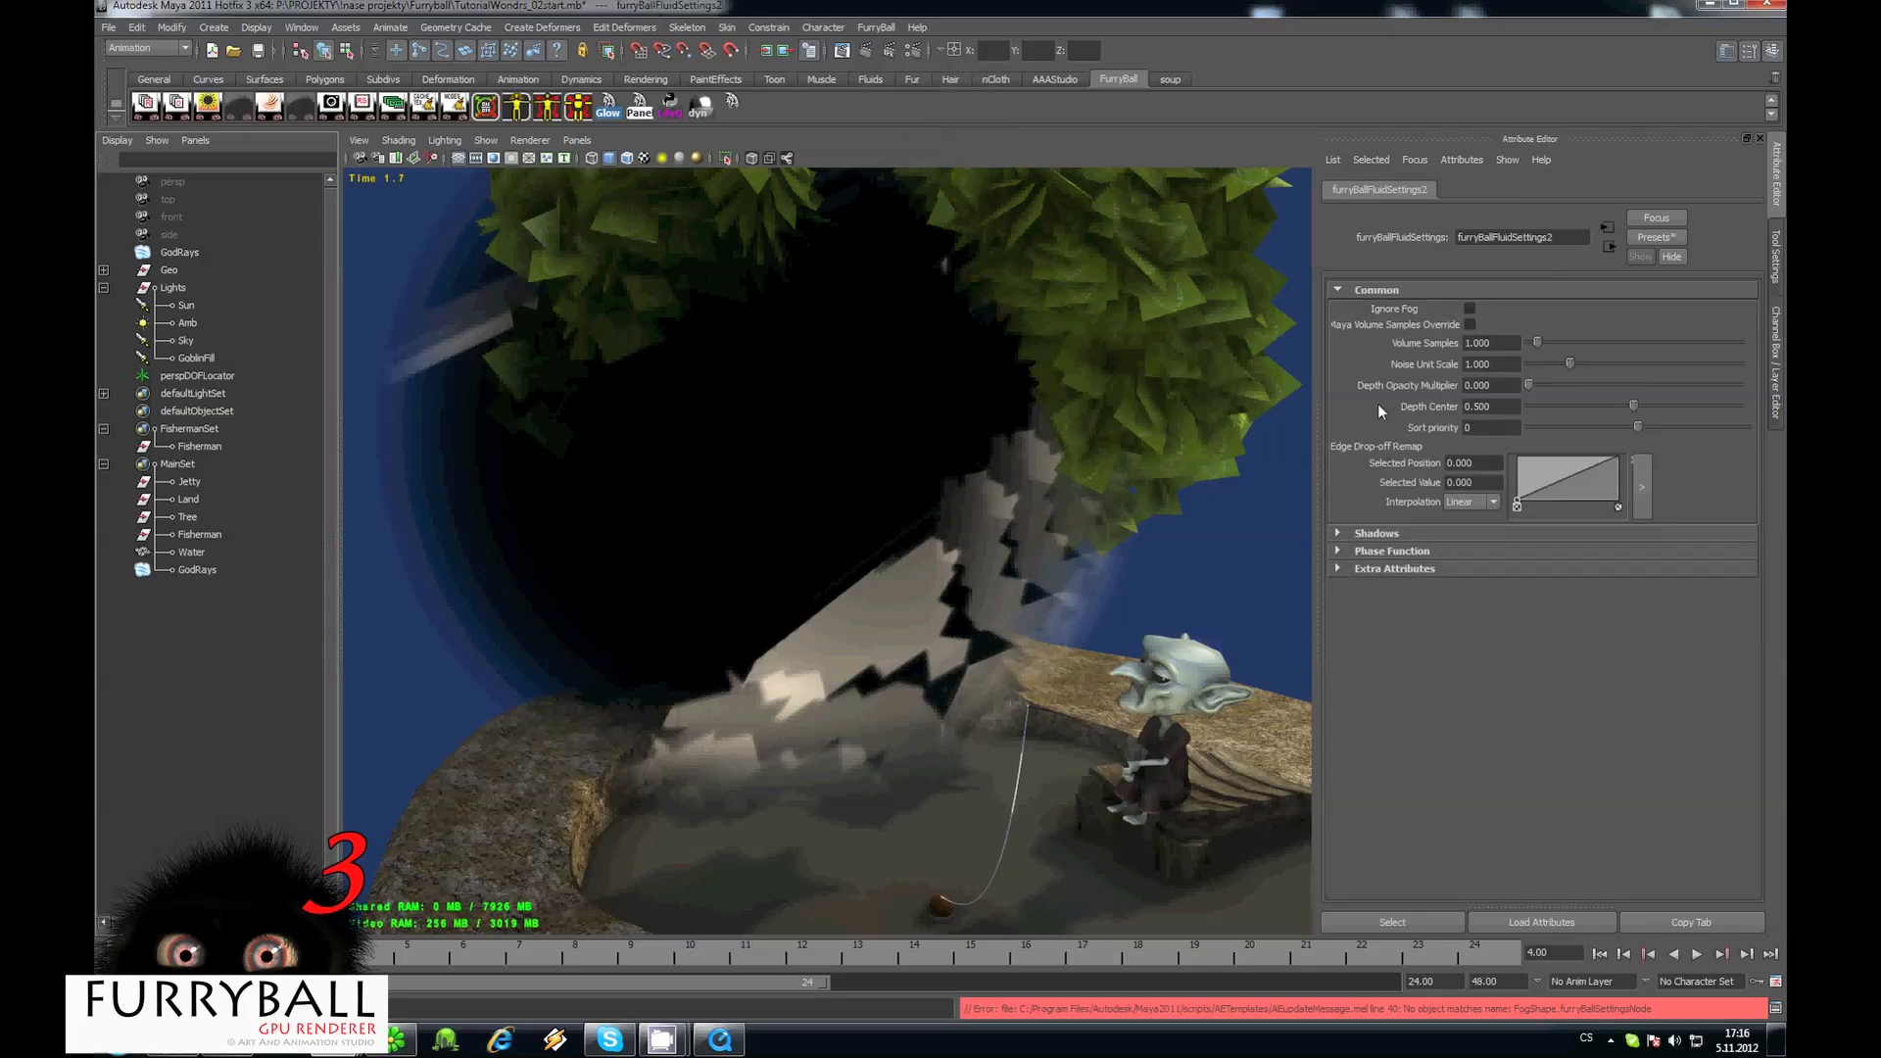
click(1377, 533)
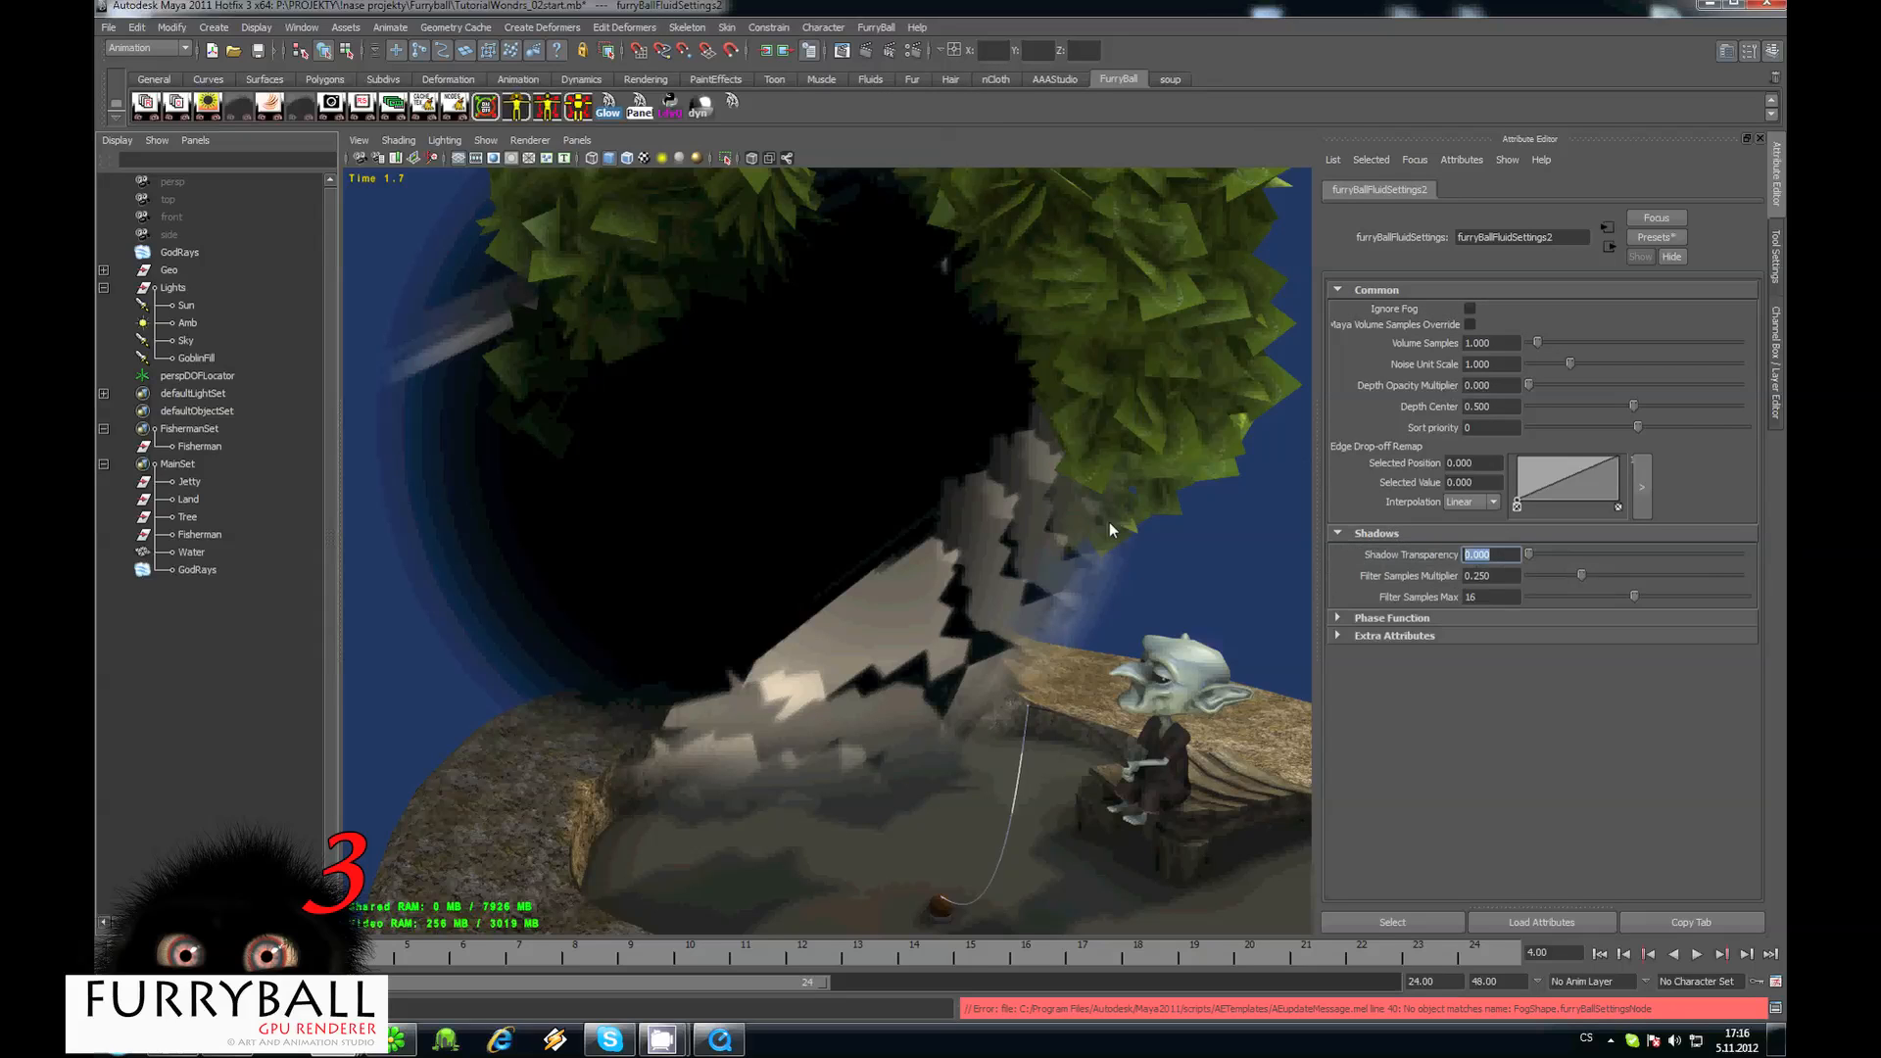
text(1)
key(Return)
alt+drag(1031, 519, 1023, 552)
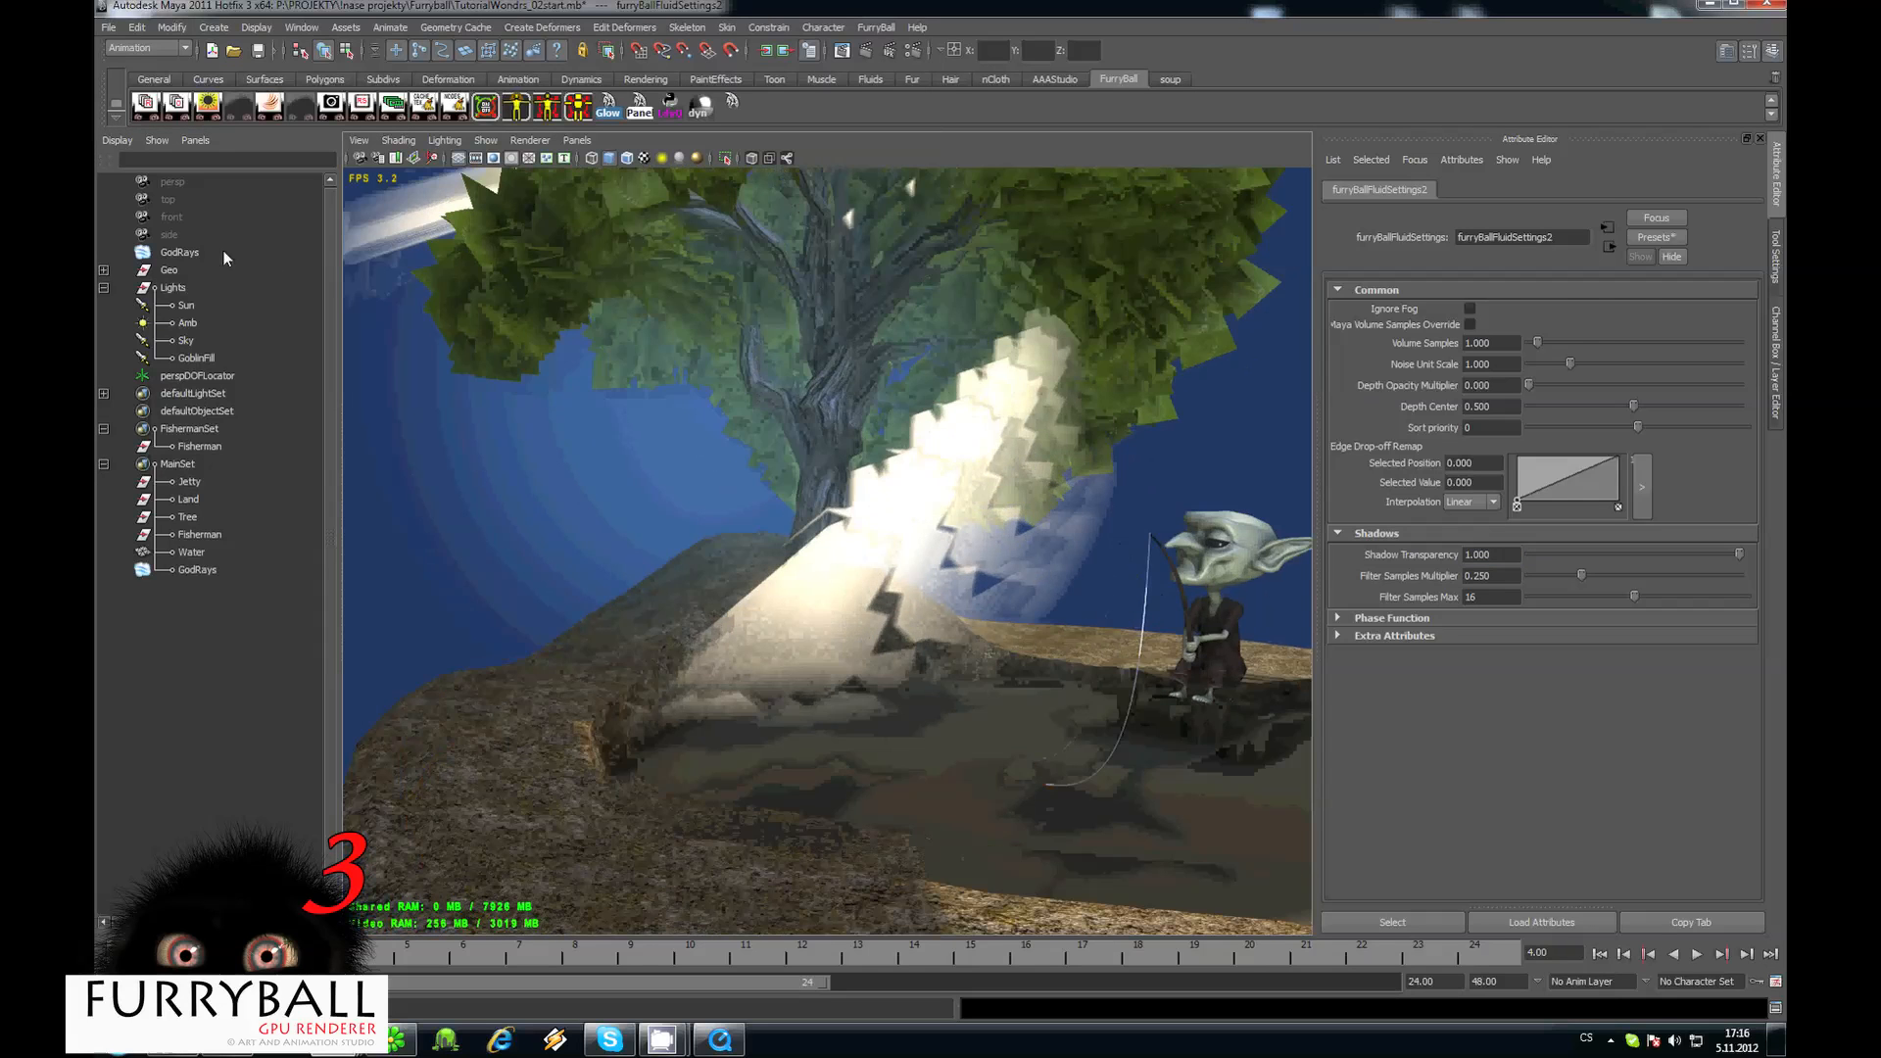
Enable Depth Jitter in the render stats of the GodRays fluid shape.
click(262, 254)
alt+drag(999, 564, 1038, 555)
scroll(1014, 535, up, 3)
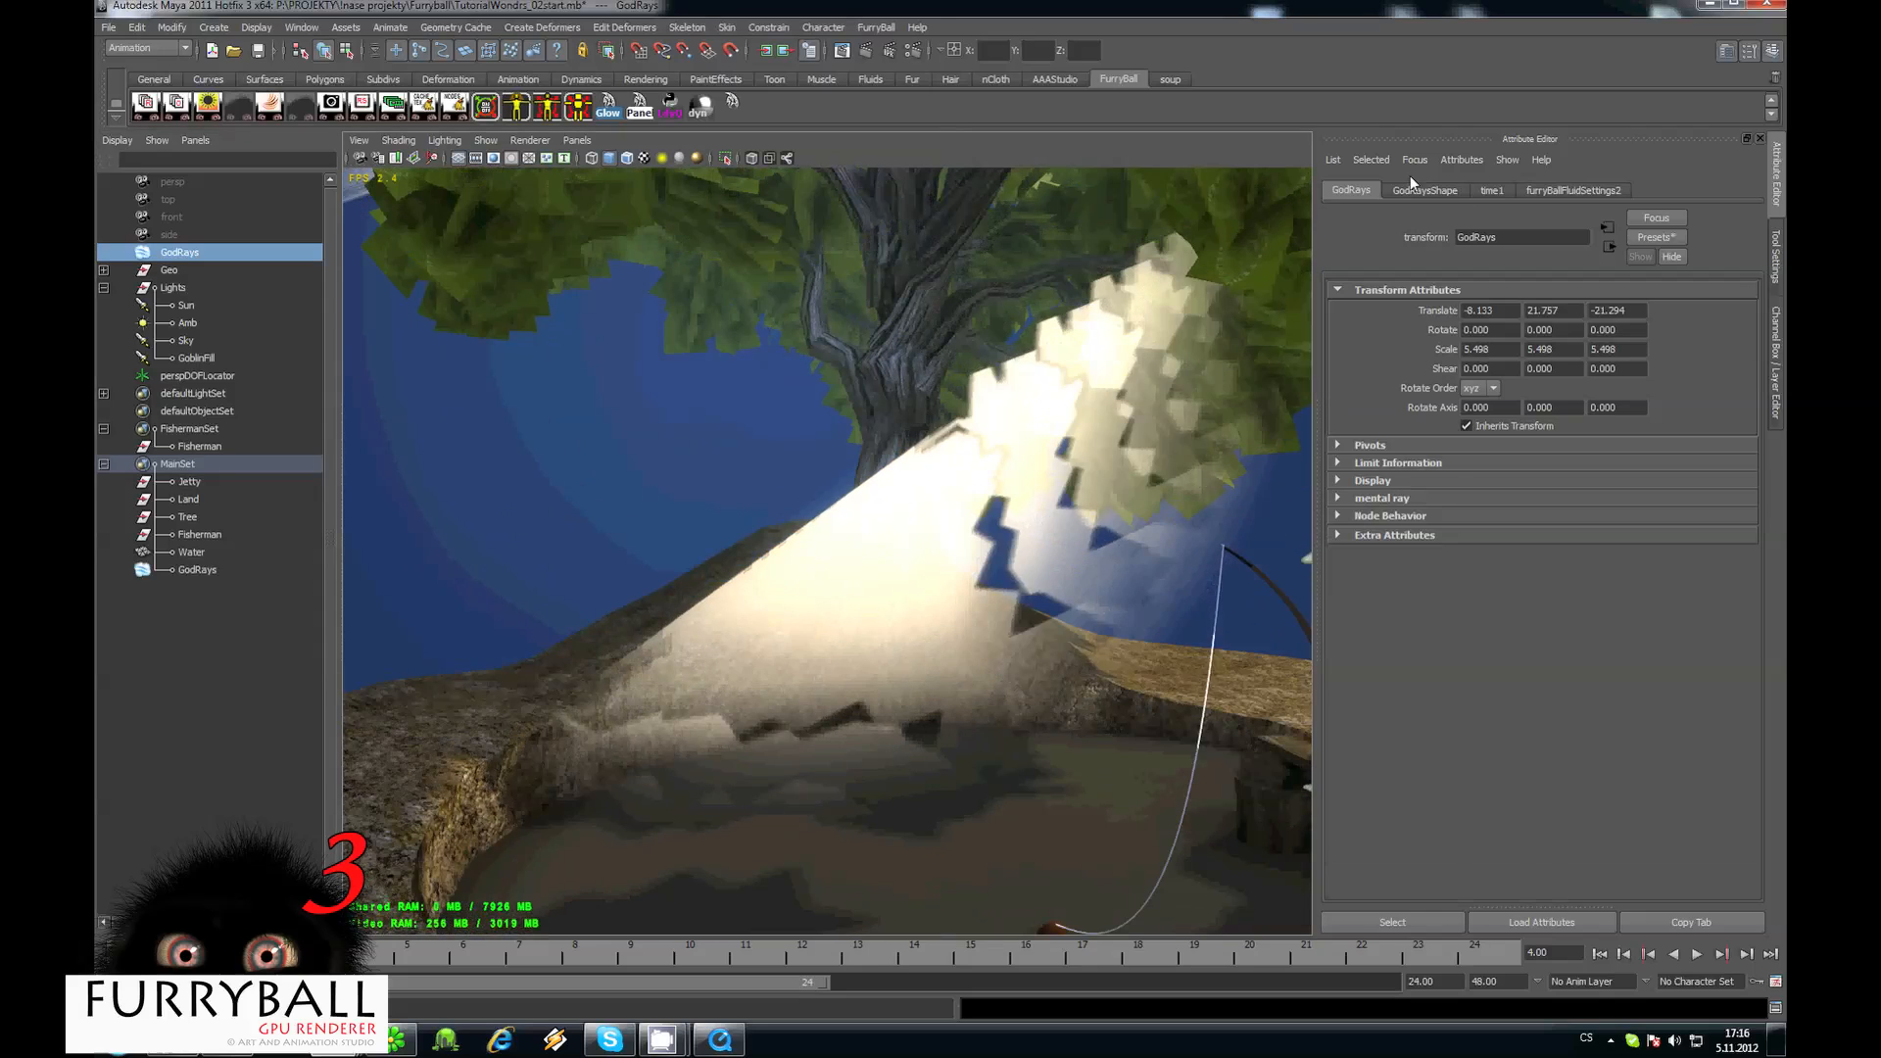
click(1422, 190)
scroll(1469, 520, down, 5)
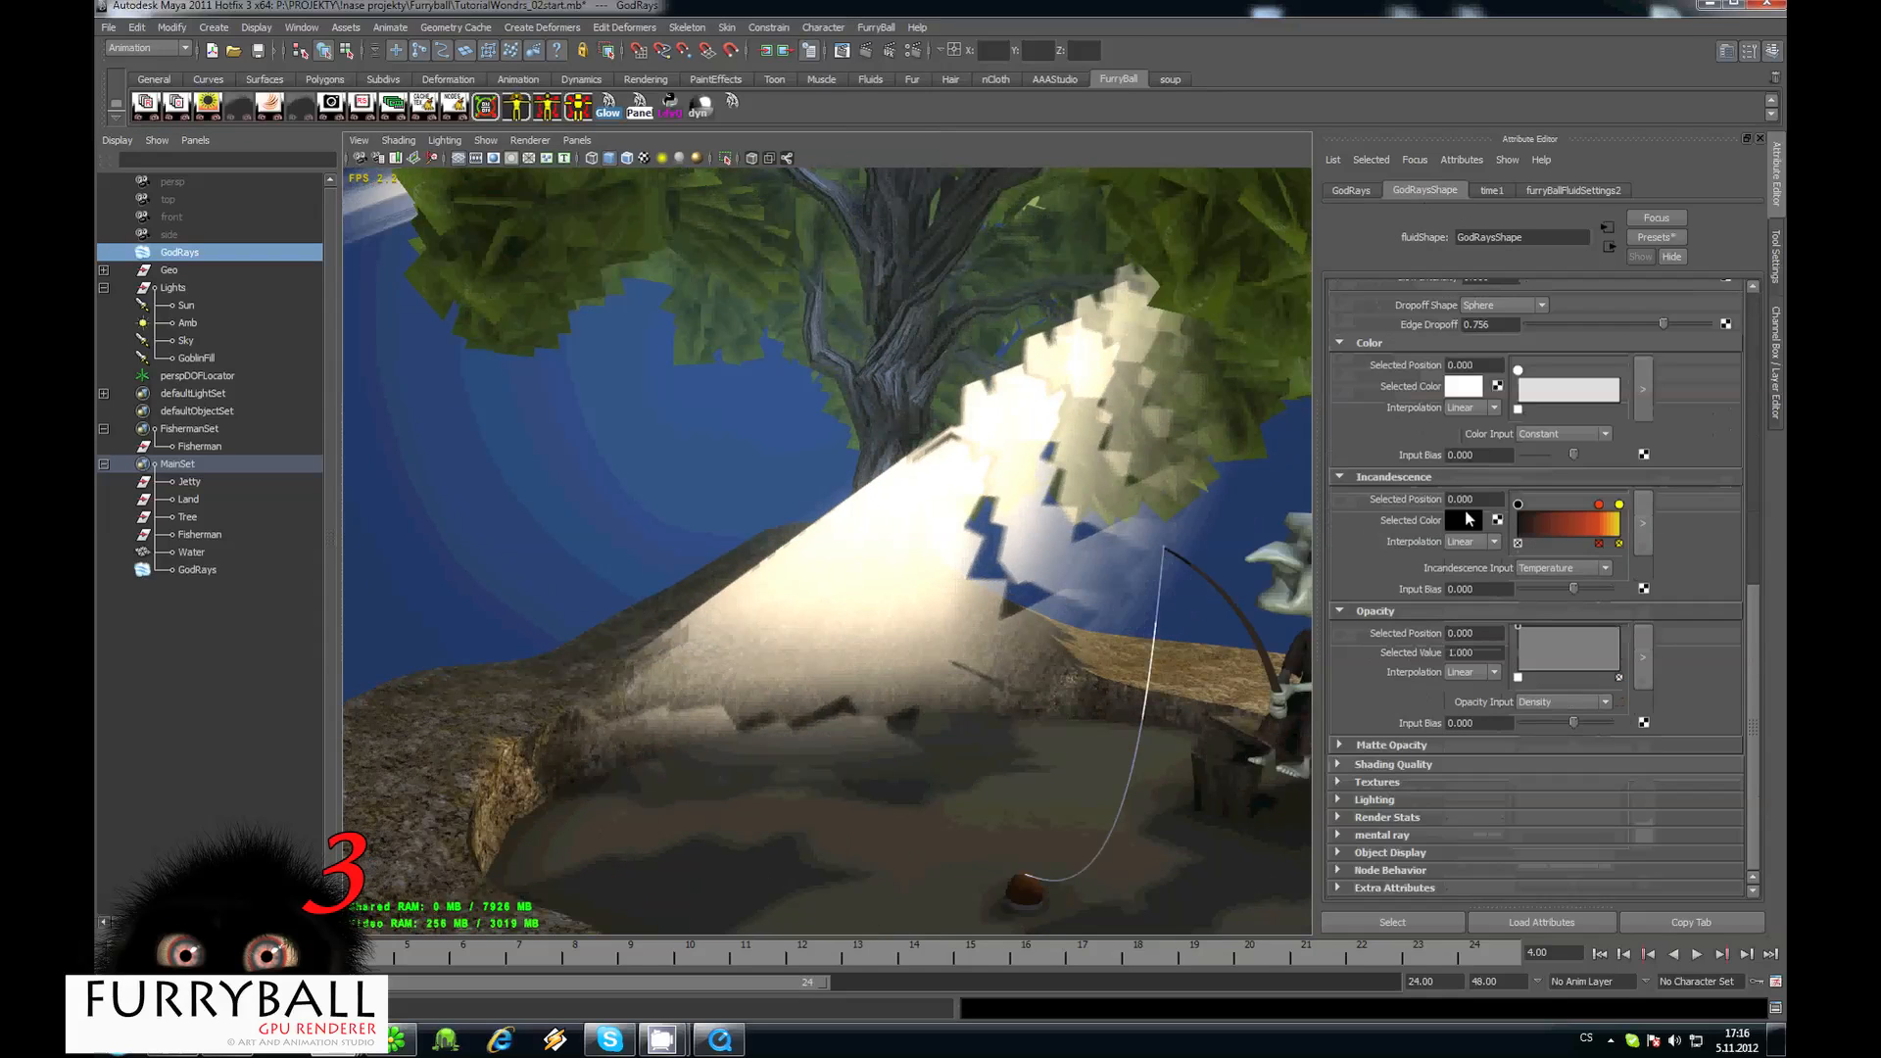
click(1386, 817)
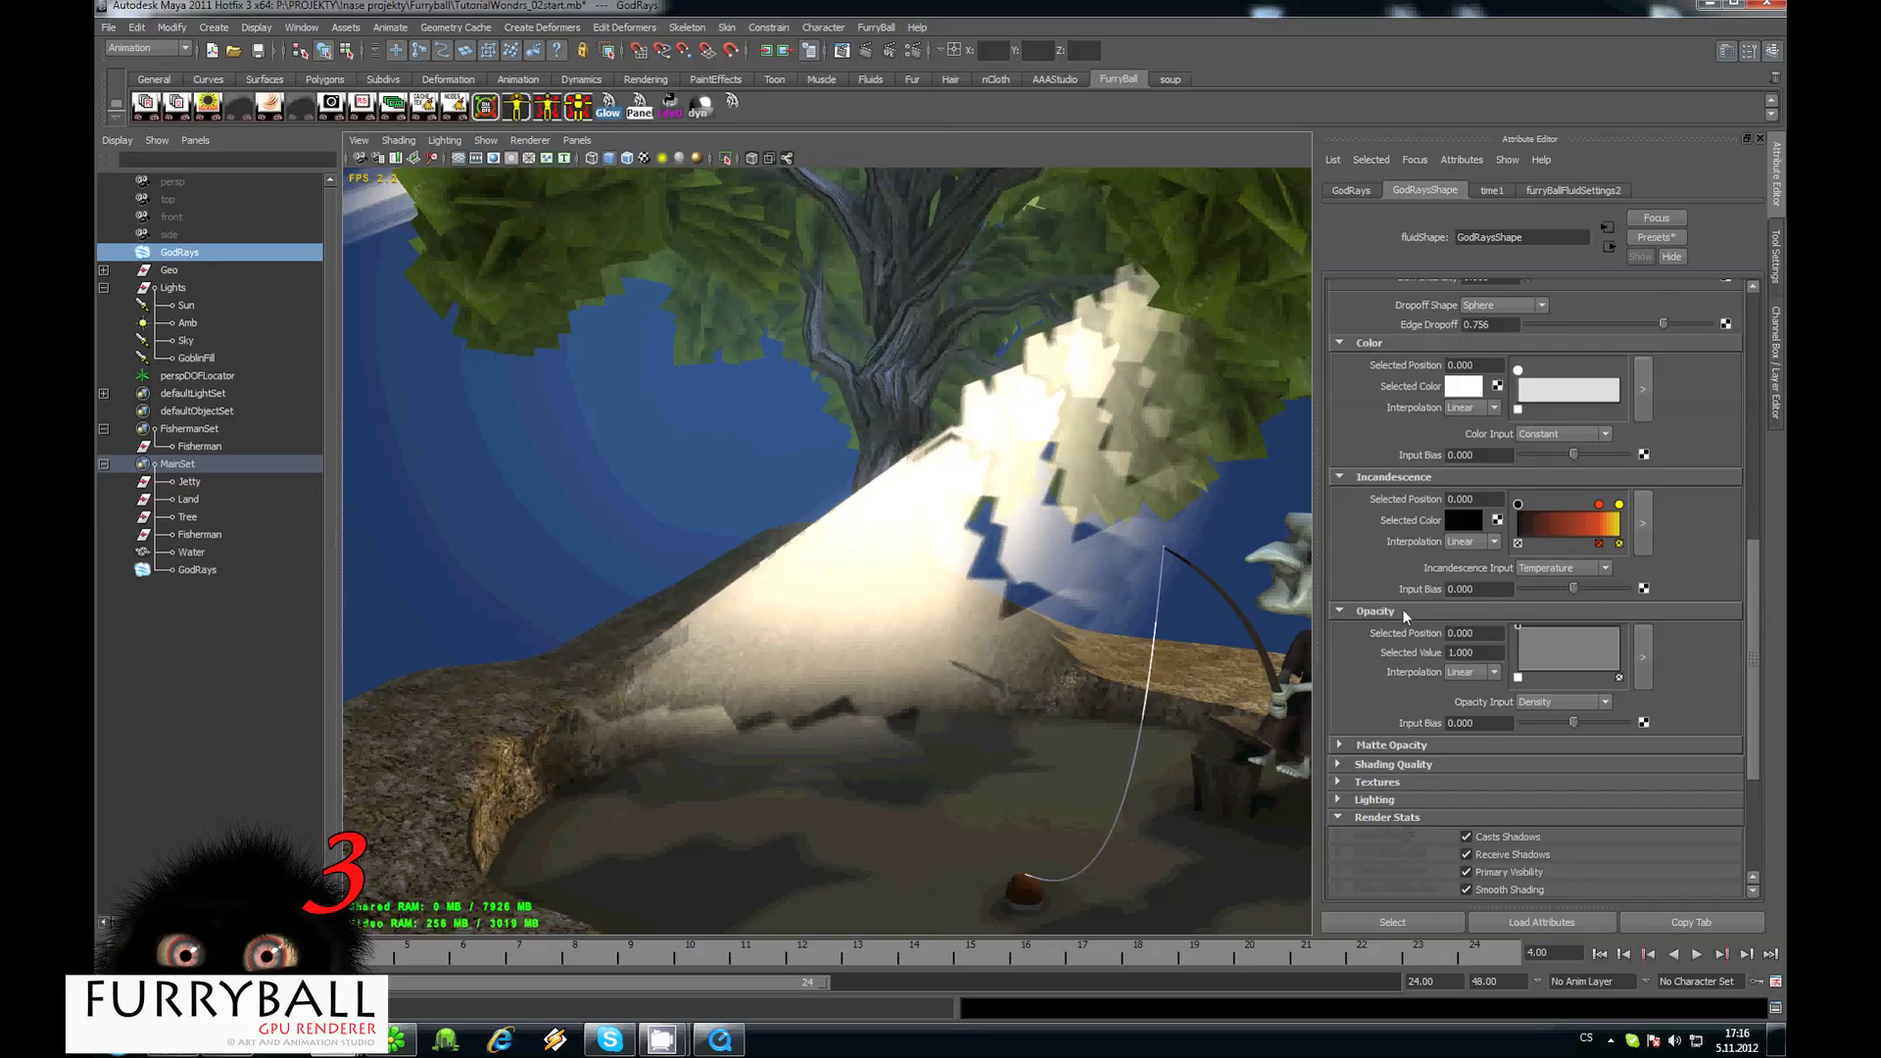
scroll(1450, 783, down, 3)
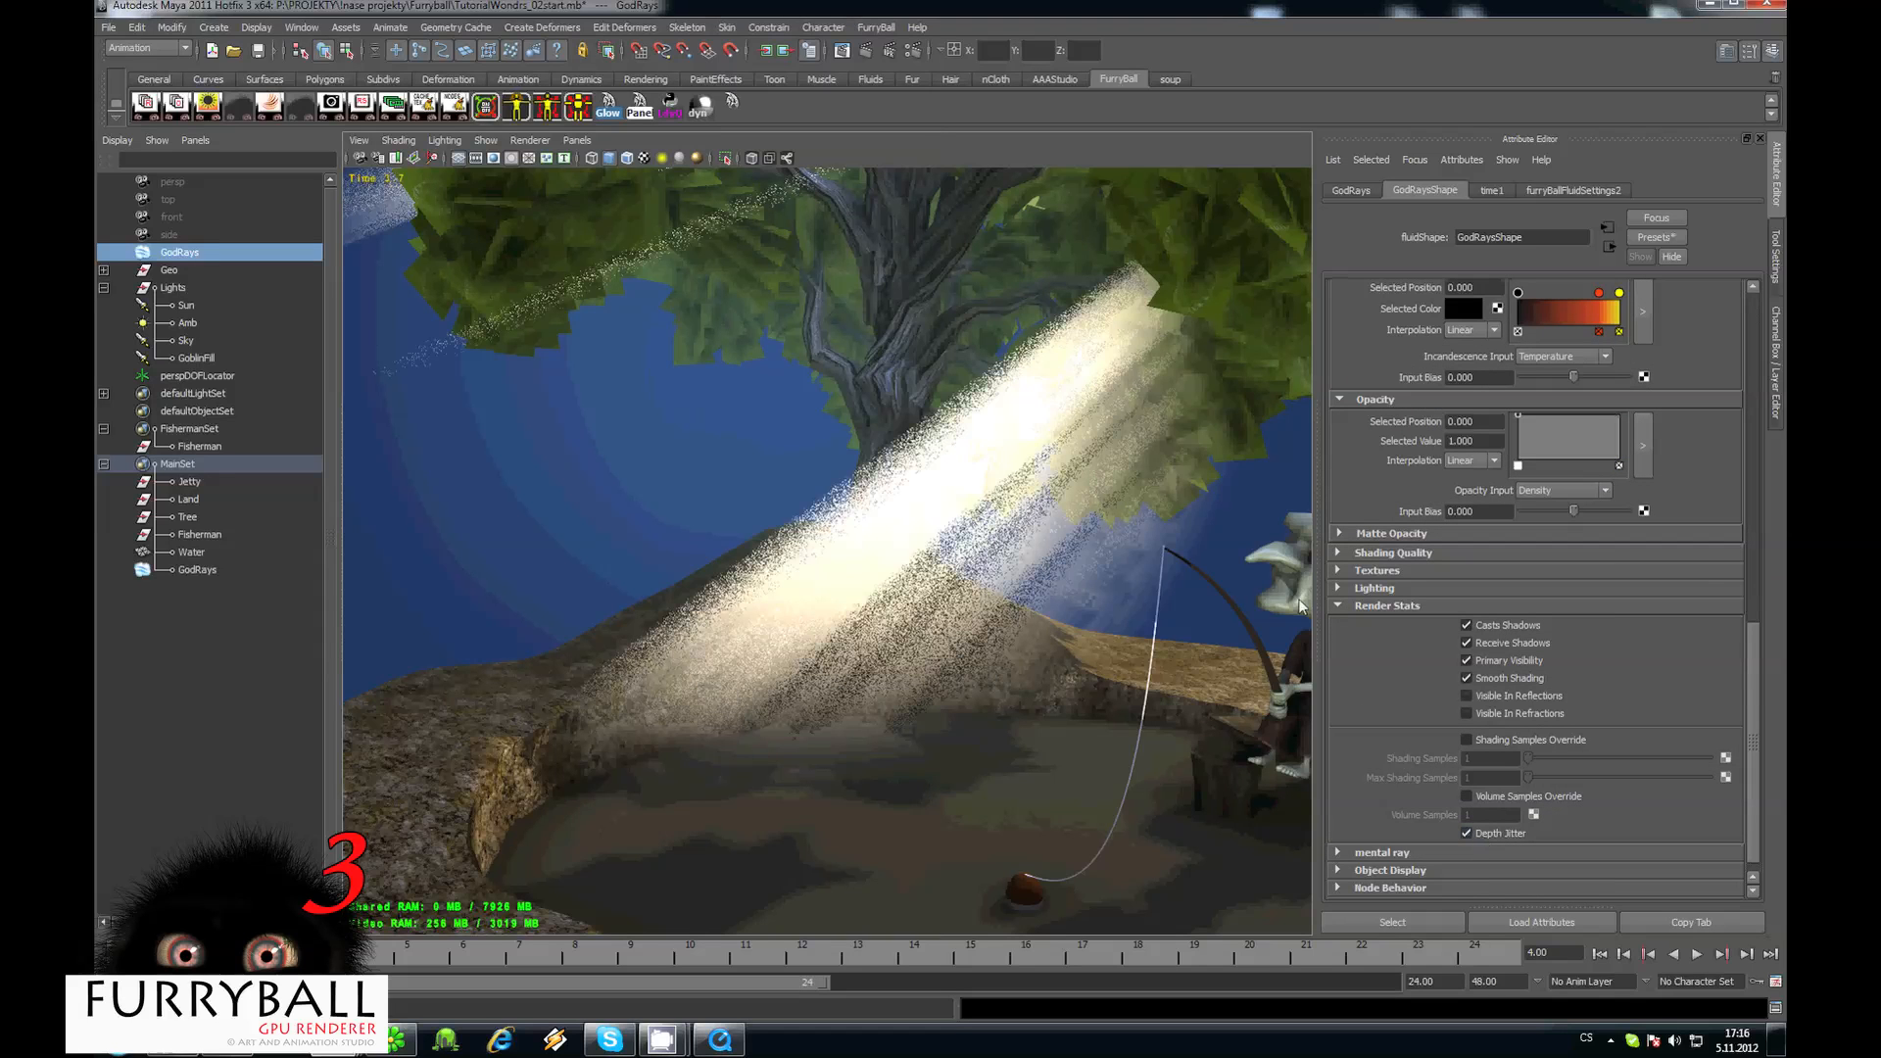
alt+right_drag(881, 496, 857, 529)
Turn on Maya Volume Samples Override in the GodRays fluid's FurryBall settings and set Volume Samples to 4.
click(1572, 190)
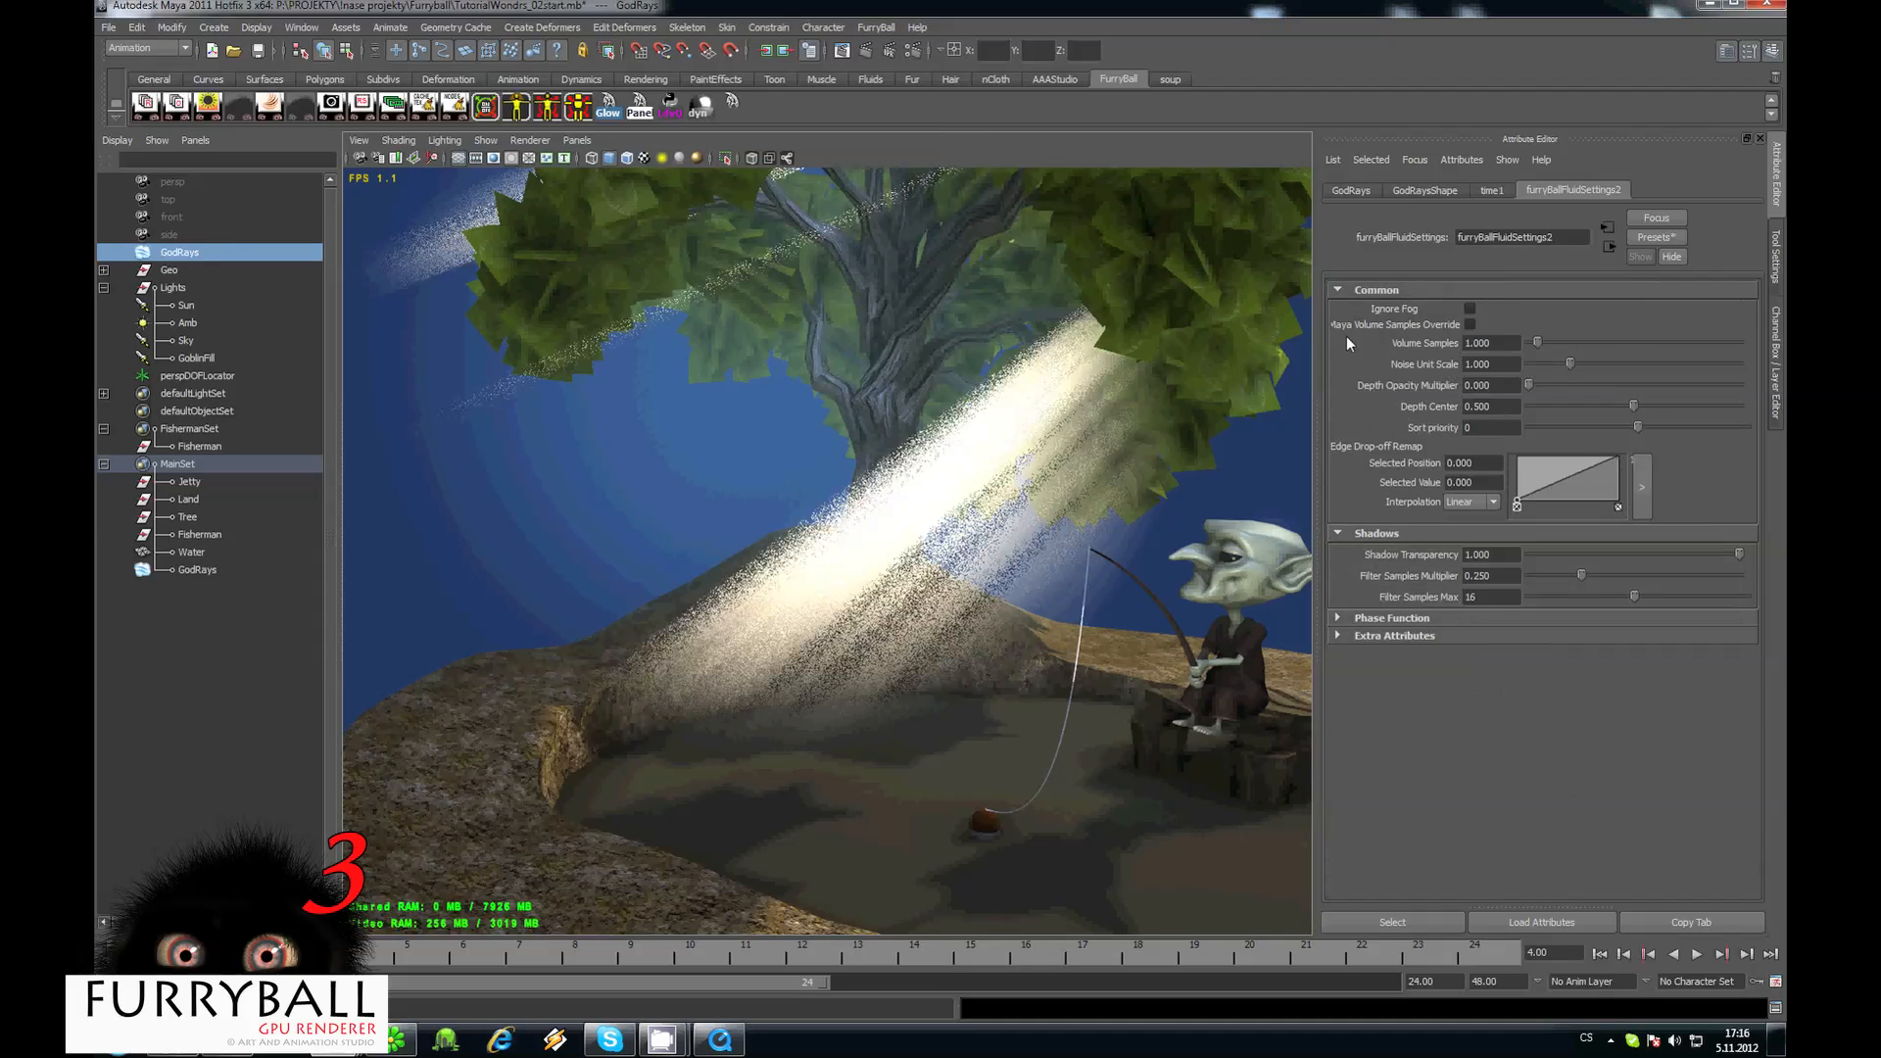
click(1496, 346)
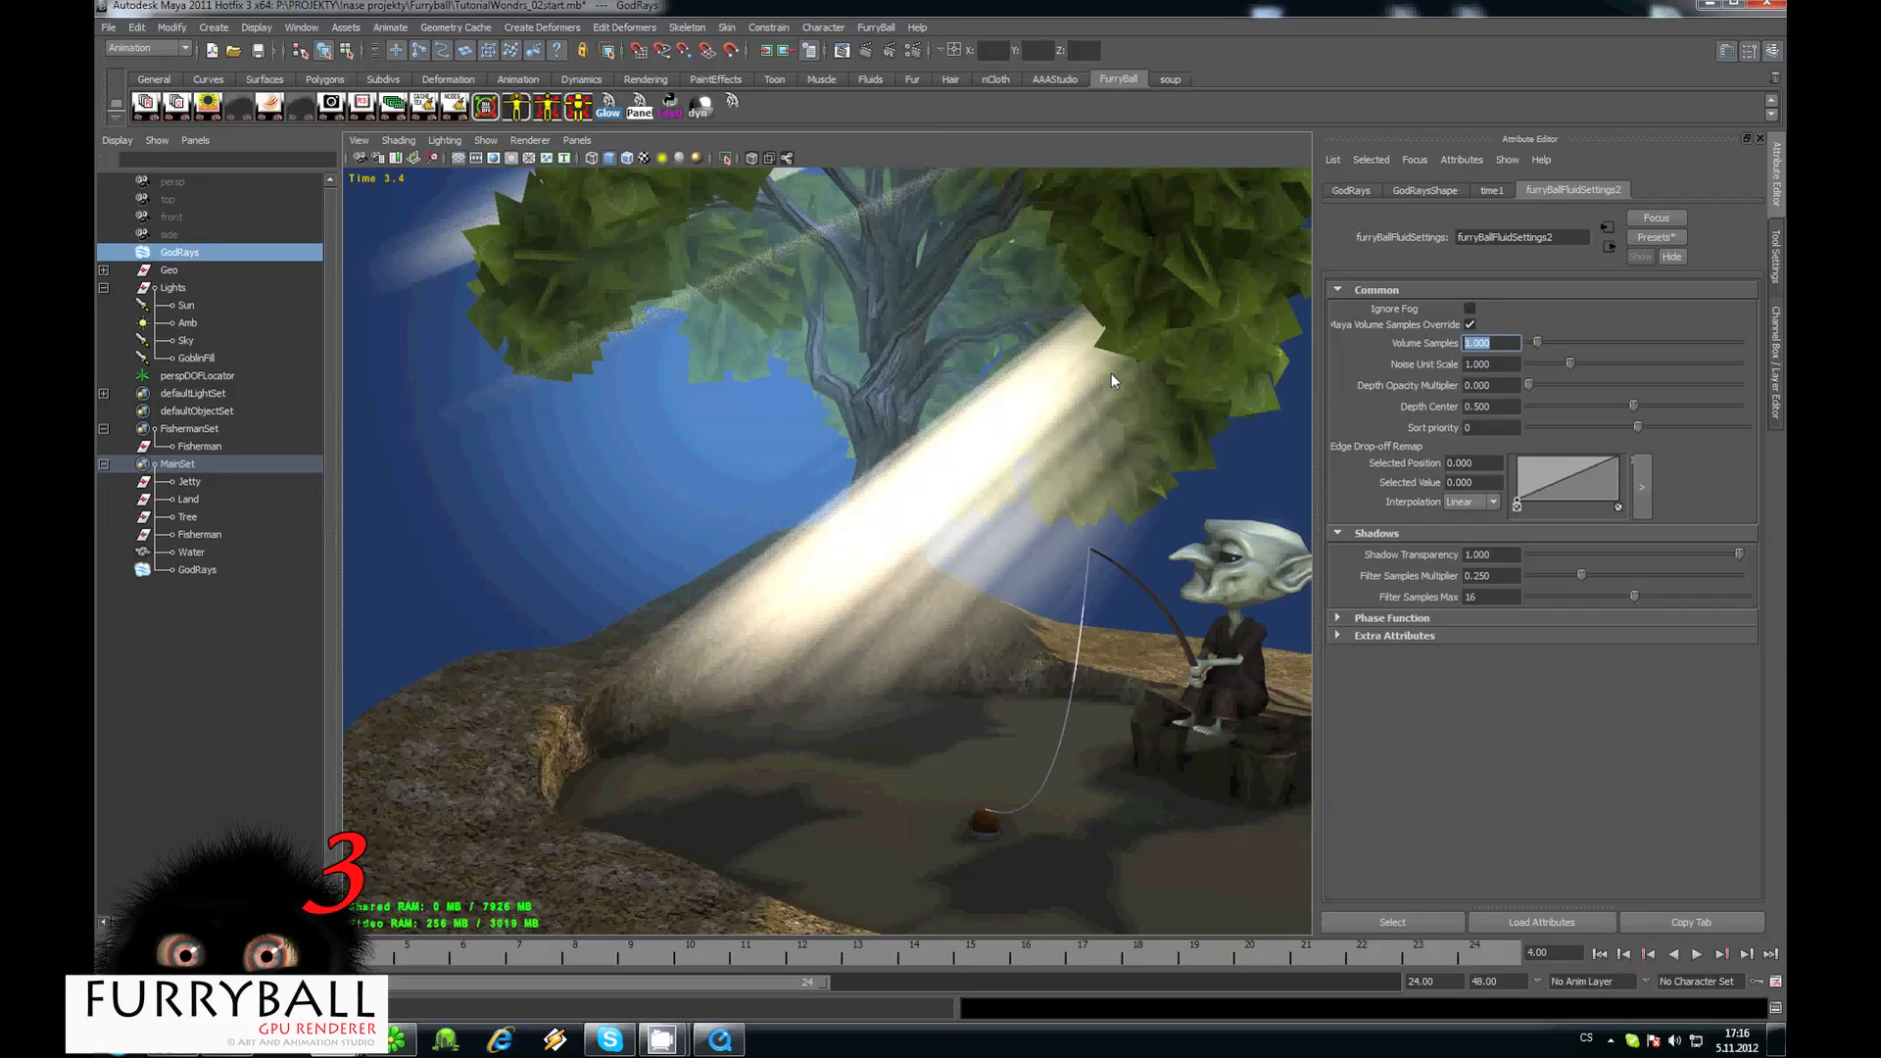
text(4)
key(Return)
Examine the smoothness and brightness of the god rays from several distances and angles.
scroll(752, 627, down, 5)
alt+drag(752, 627, 840, 575)
scroll(834, 574, down, 3)
alt+right_drag(833, 571, 912, 586)
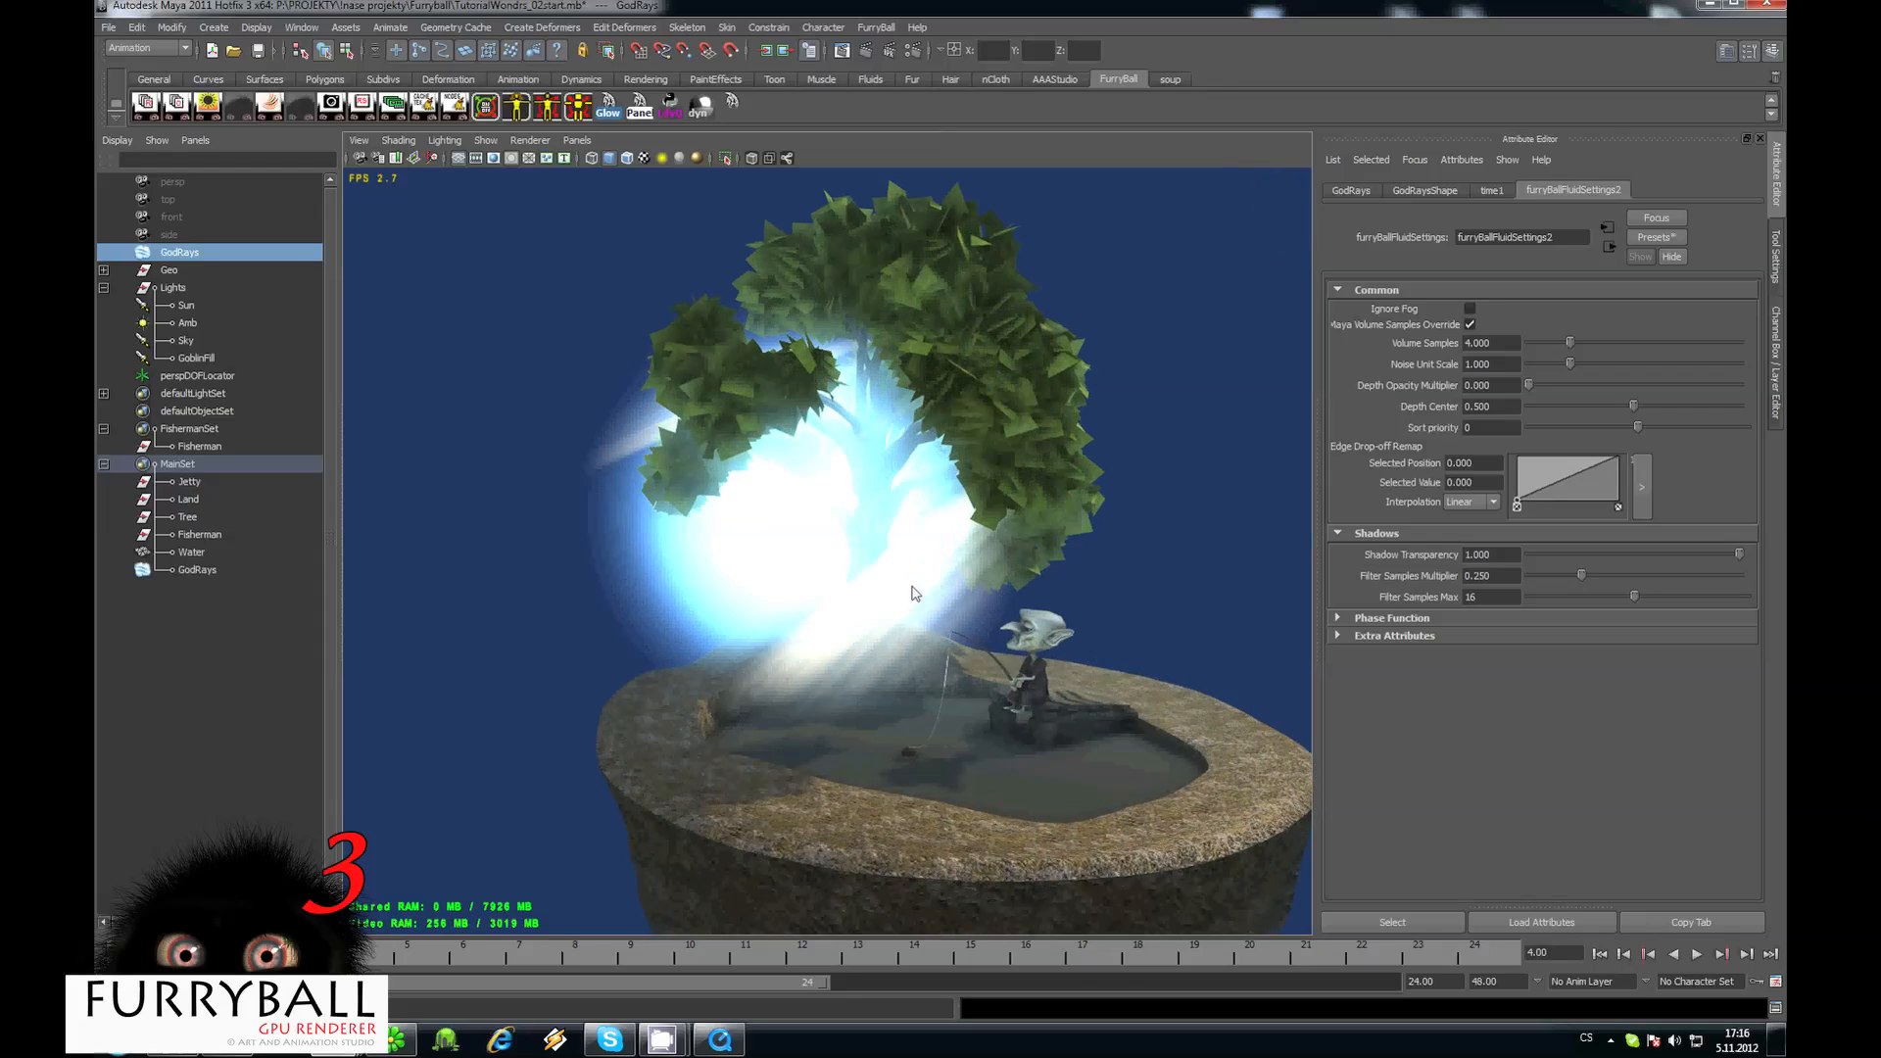
scroll(855, 520, up, 3)
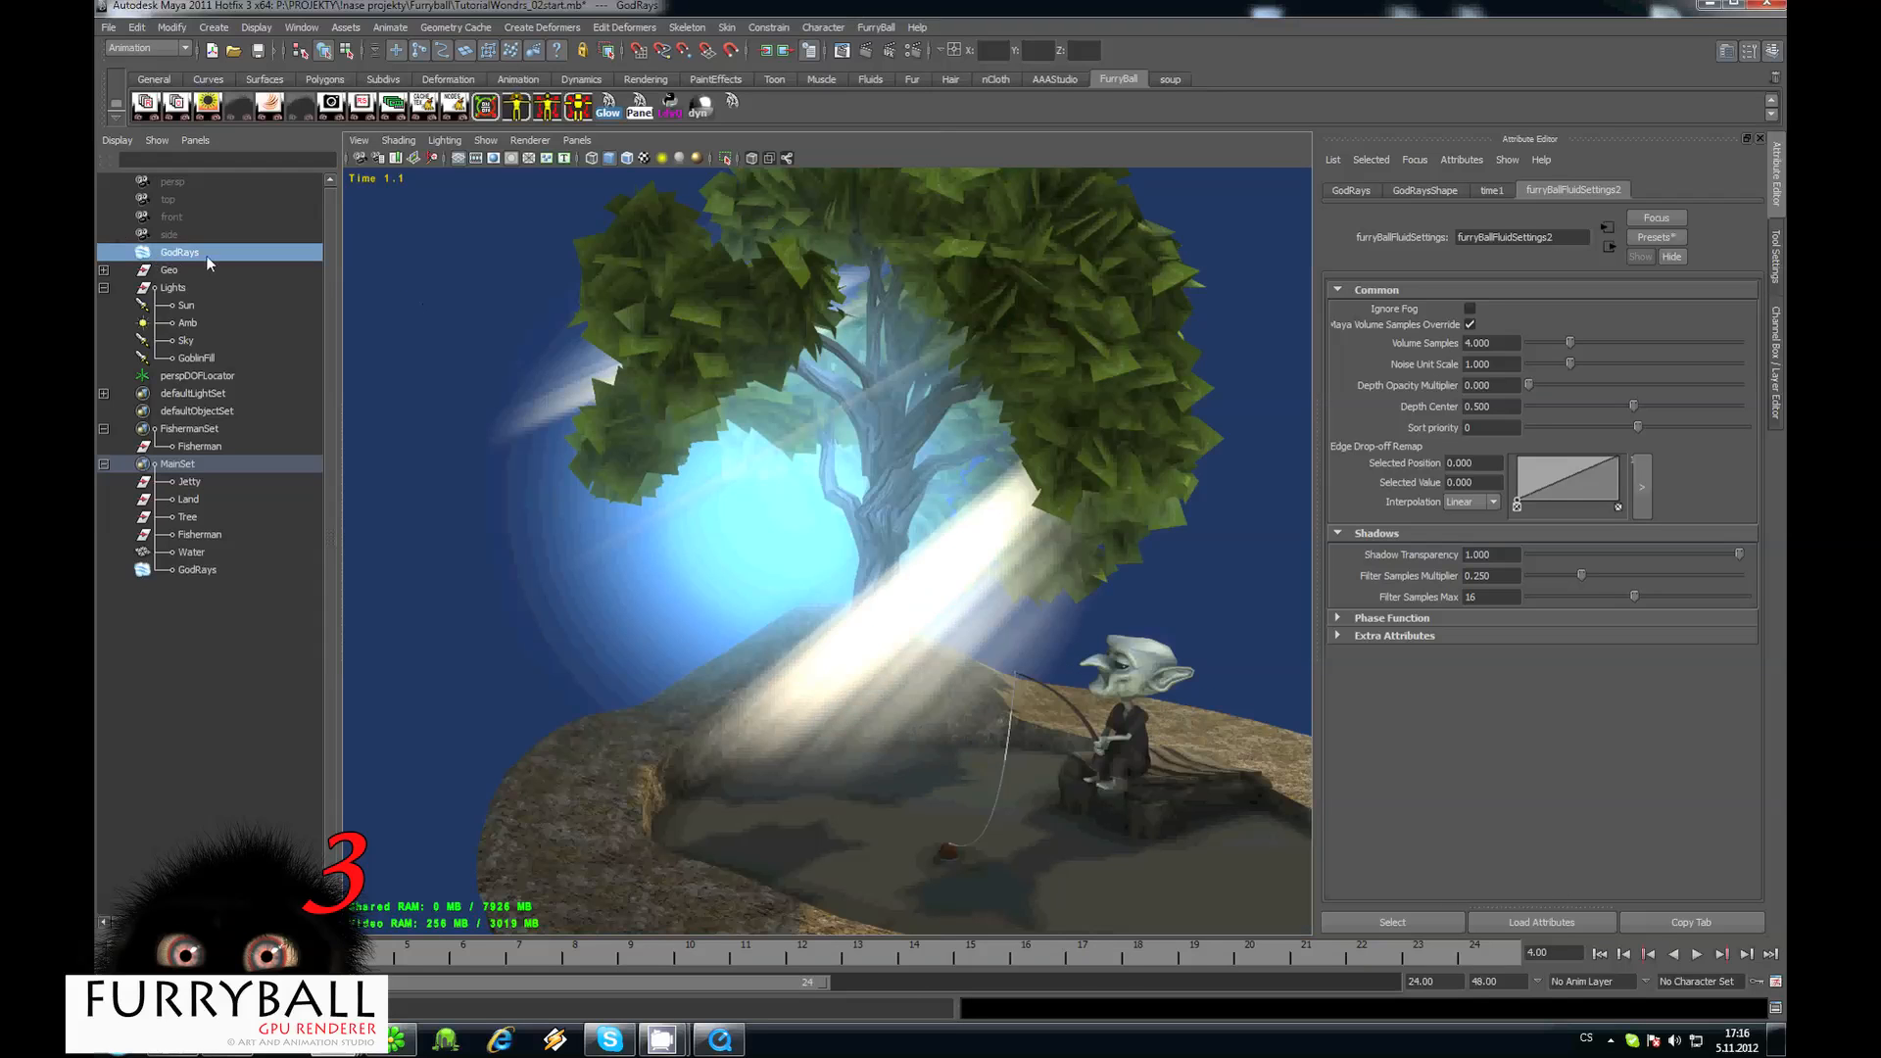
scroll(937, 439, down, 4)
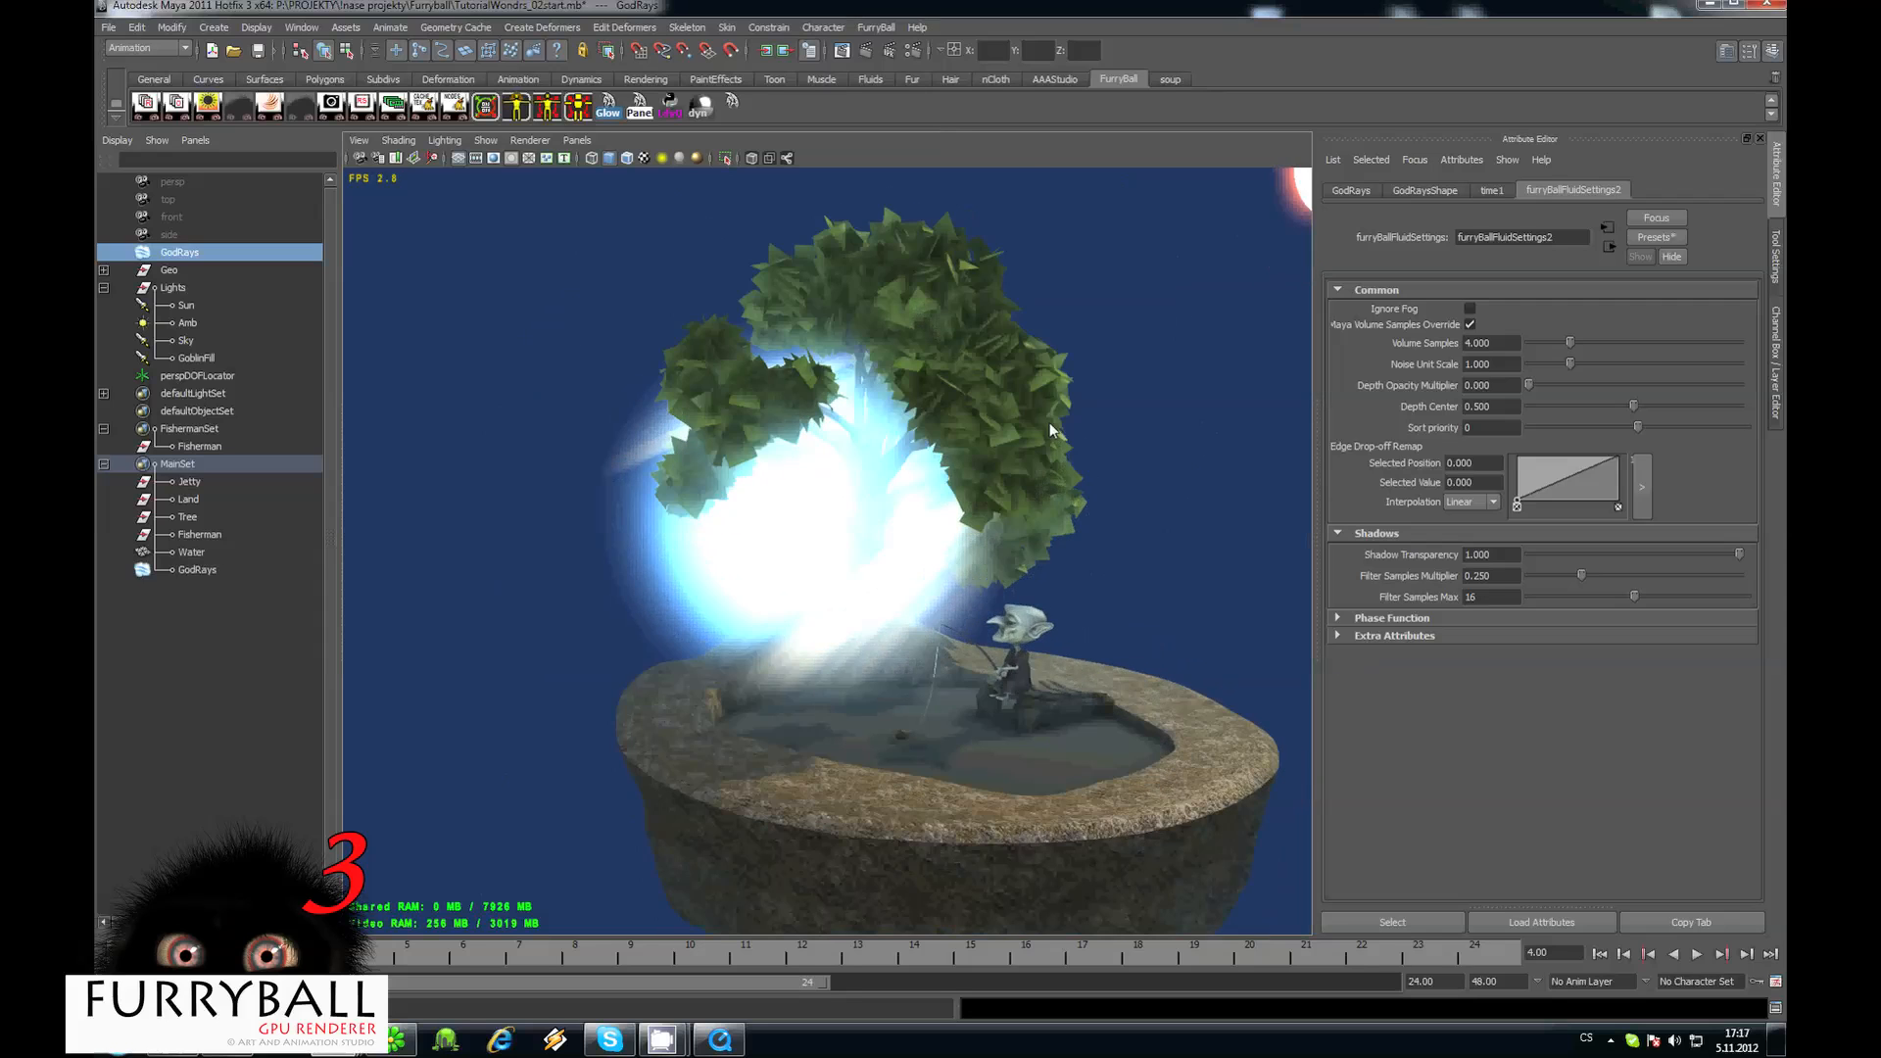
alt+right_drag(1049, 421, 917, 520)
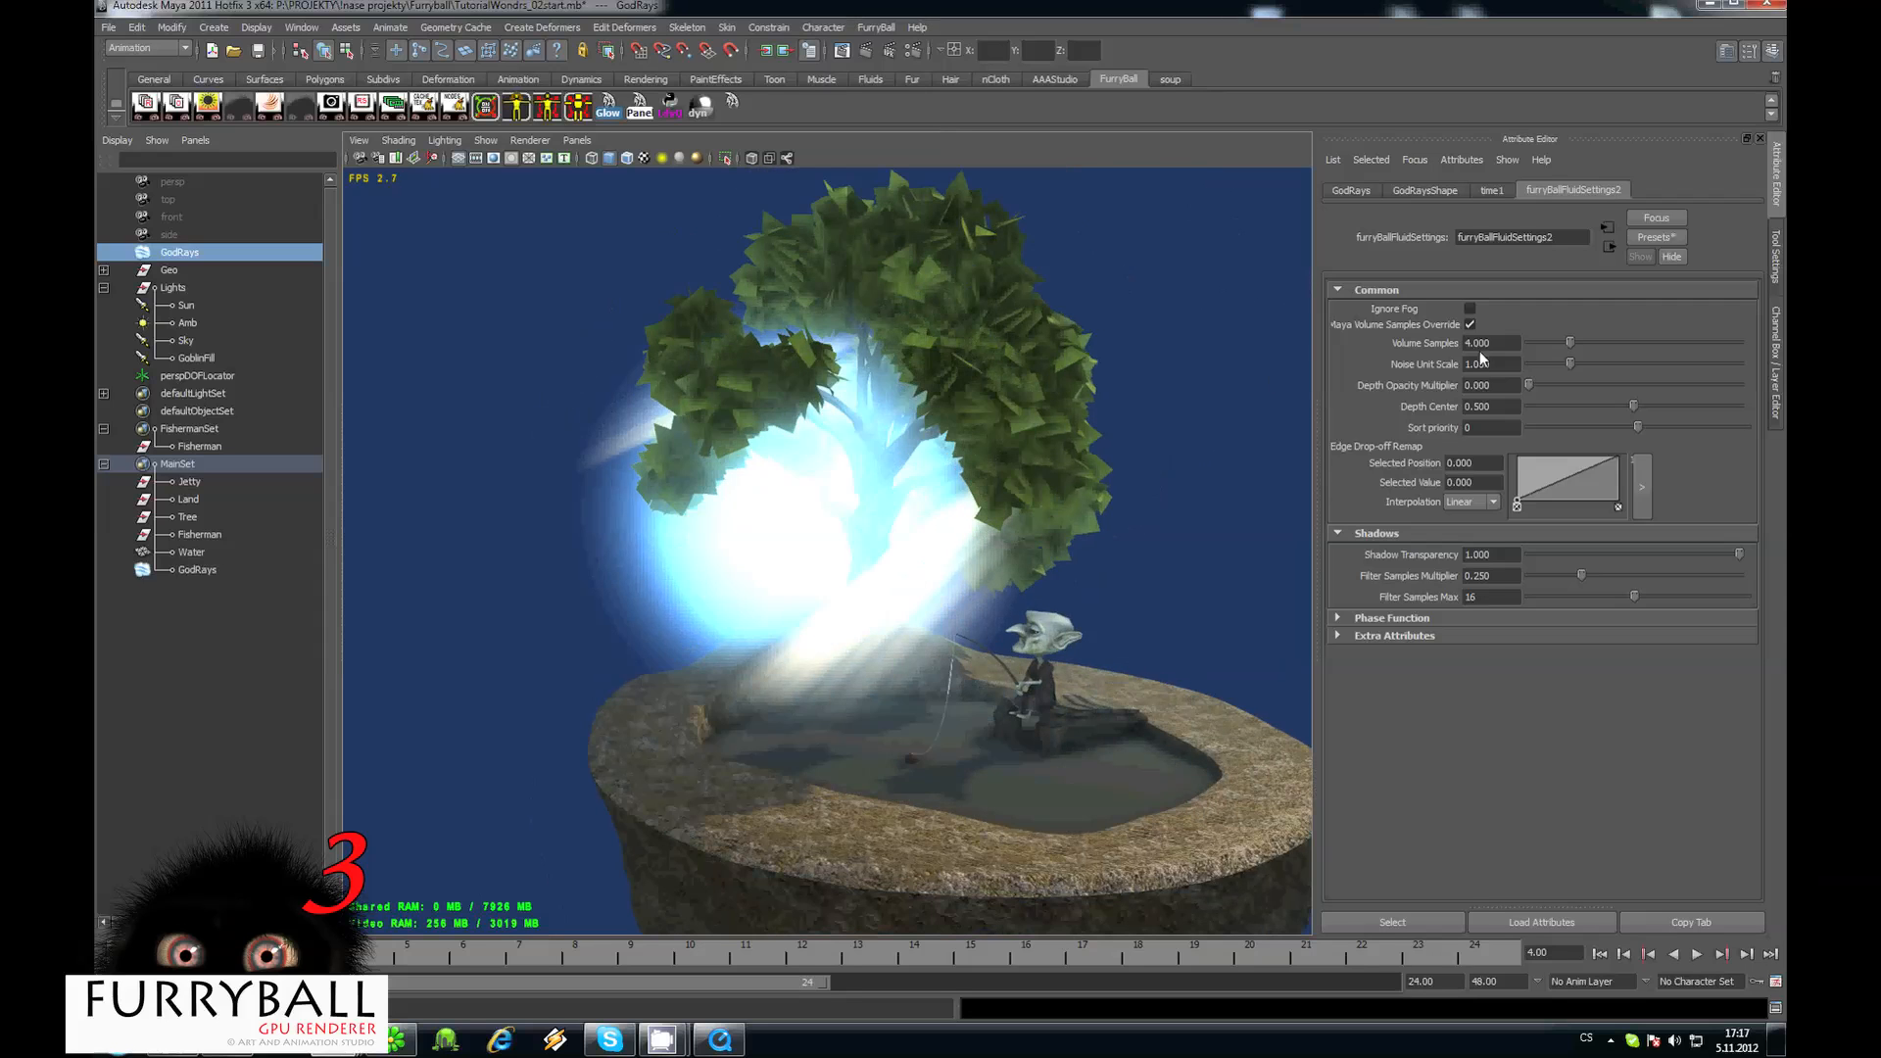
alt+drag(1287, 438, 801, 460)
Raise the shading Transparency of the GodRays fluid shape to near white so the rays become faint.
click(1427, 192)
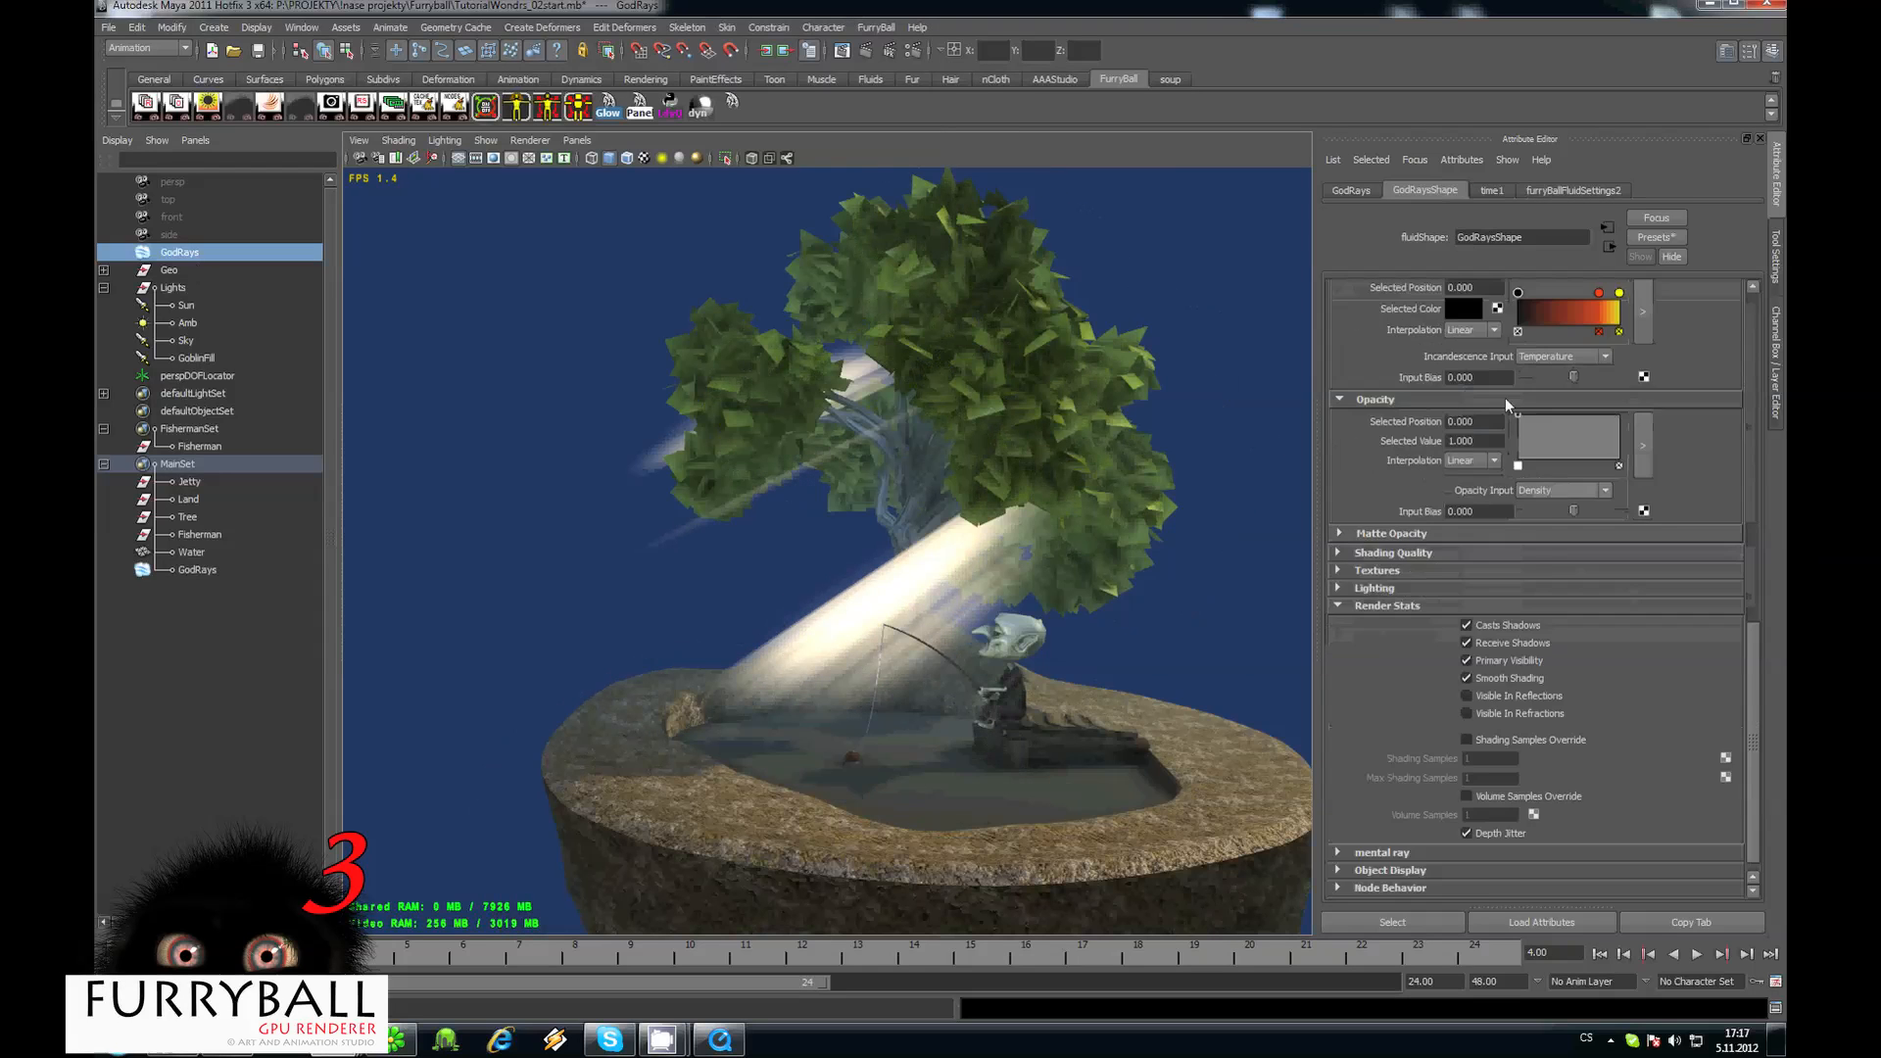
scroll(1593, 524, up, 4)
drag(1650, 364, 1690, 360)
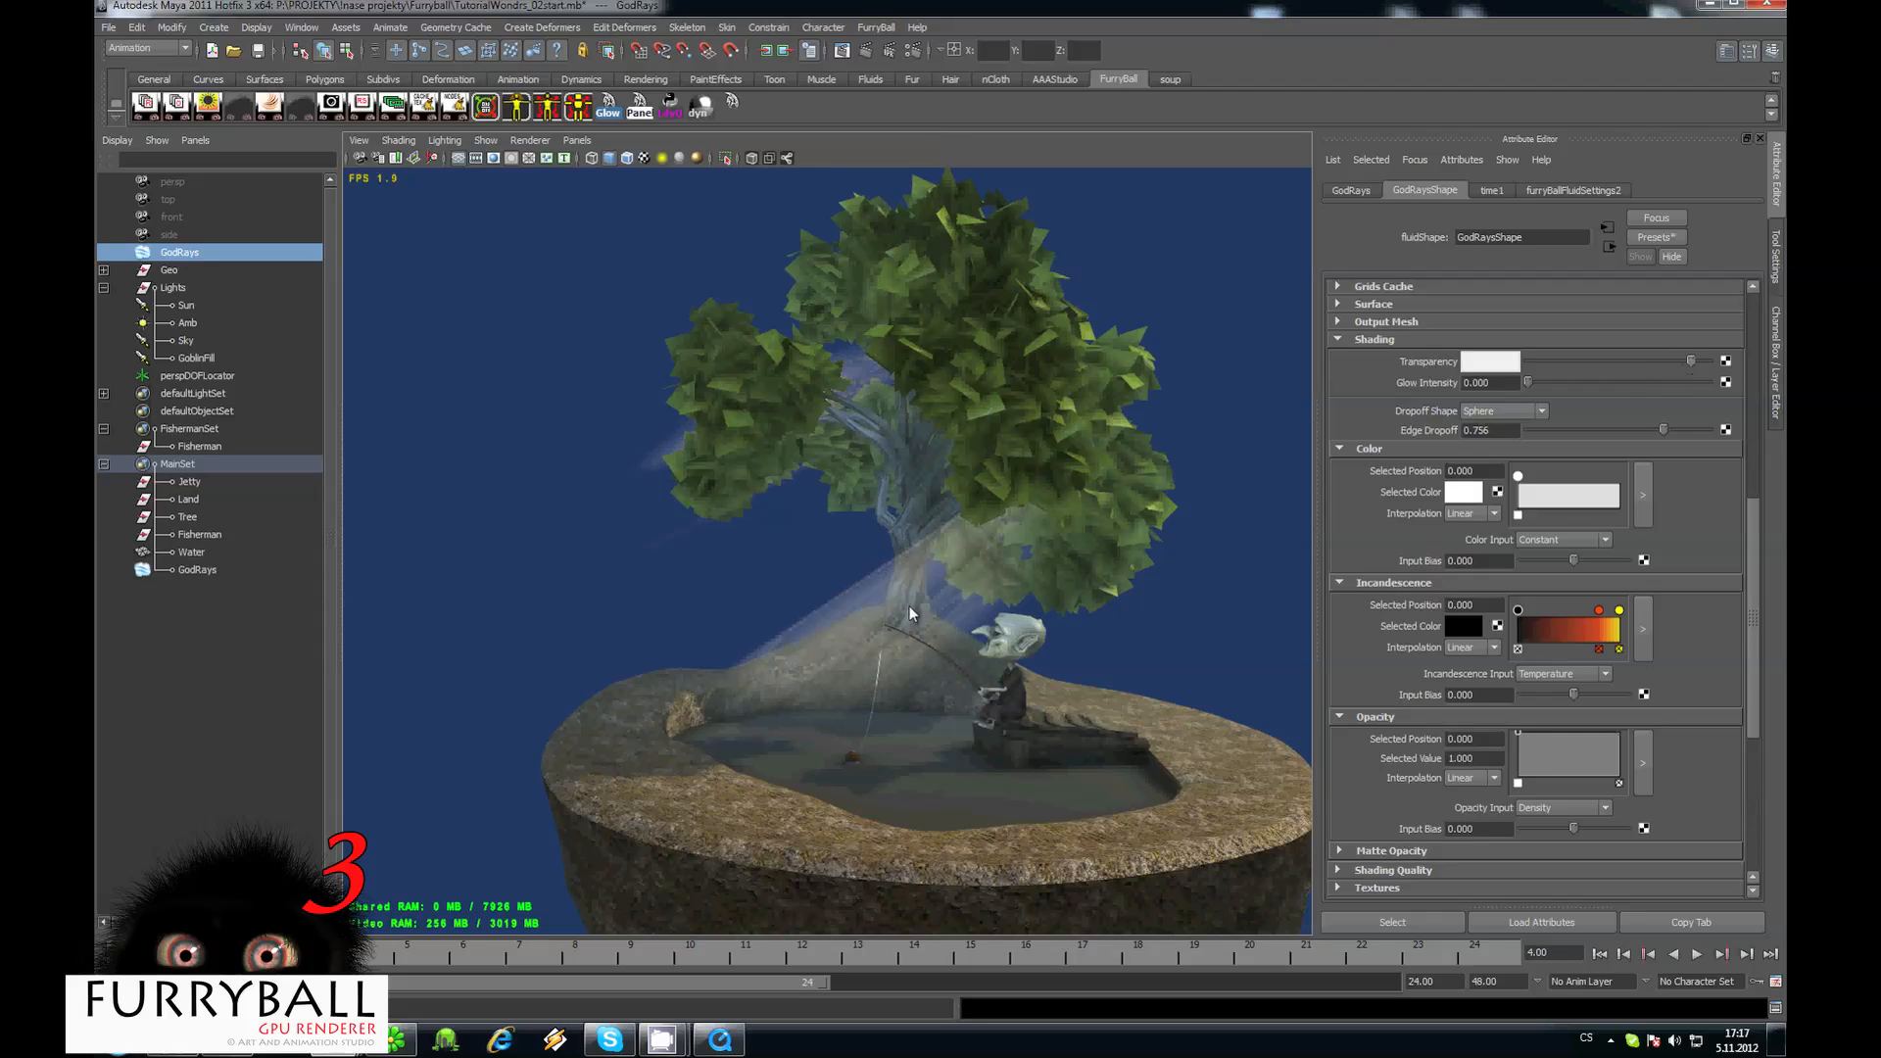
alt+drag(926, 576, 1026, 527)
scroll(968, 574, up, 5)
scroll(1032, 530, up, 3)
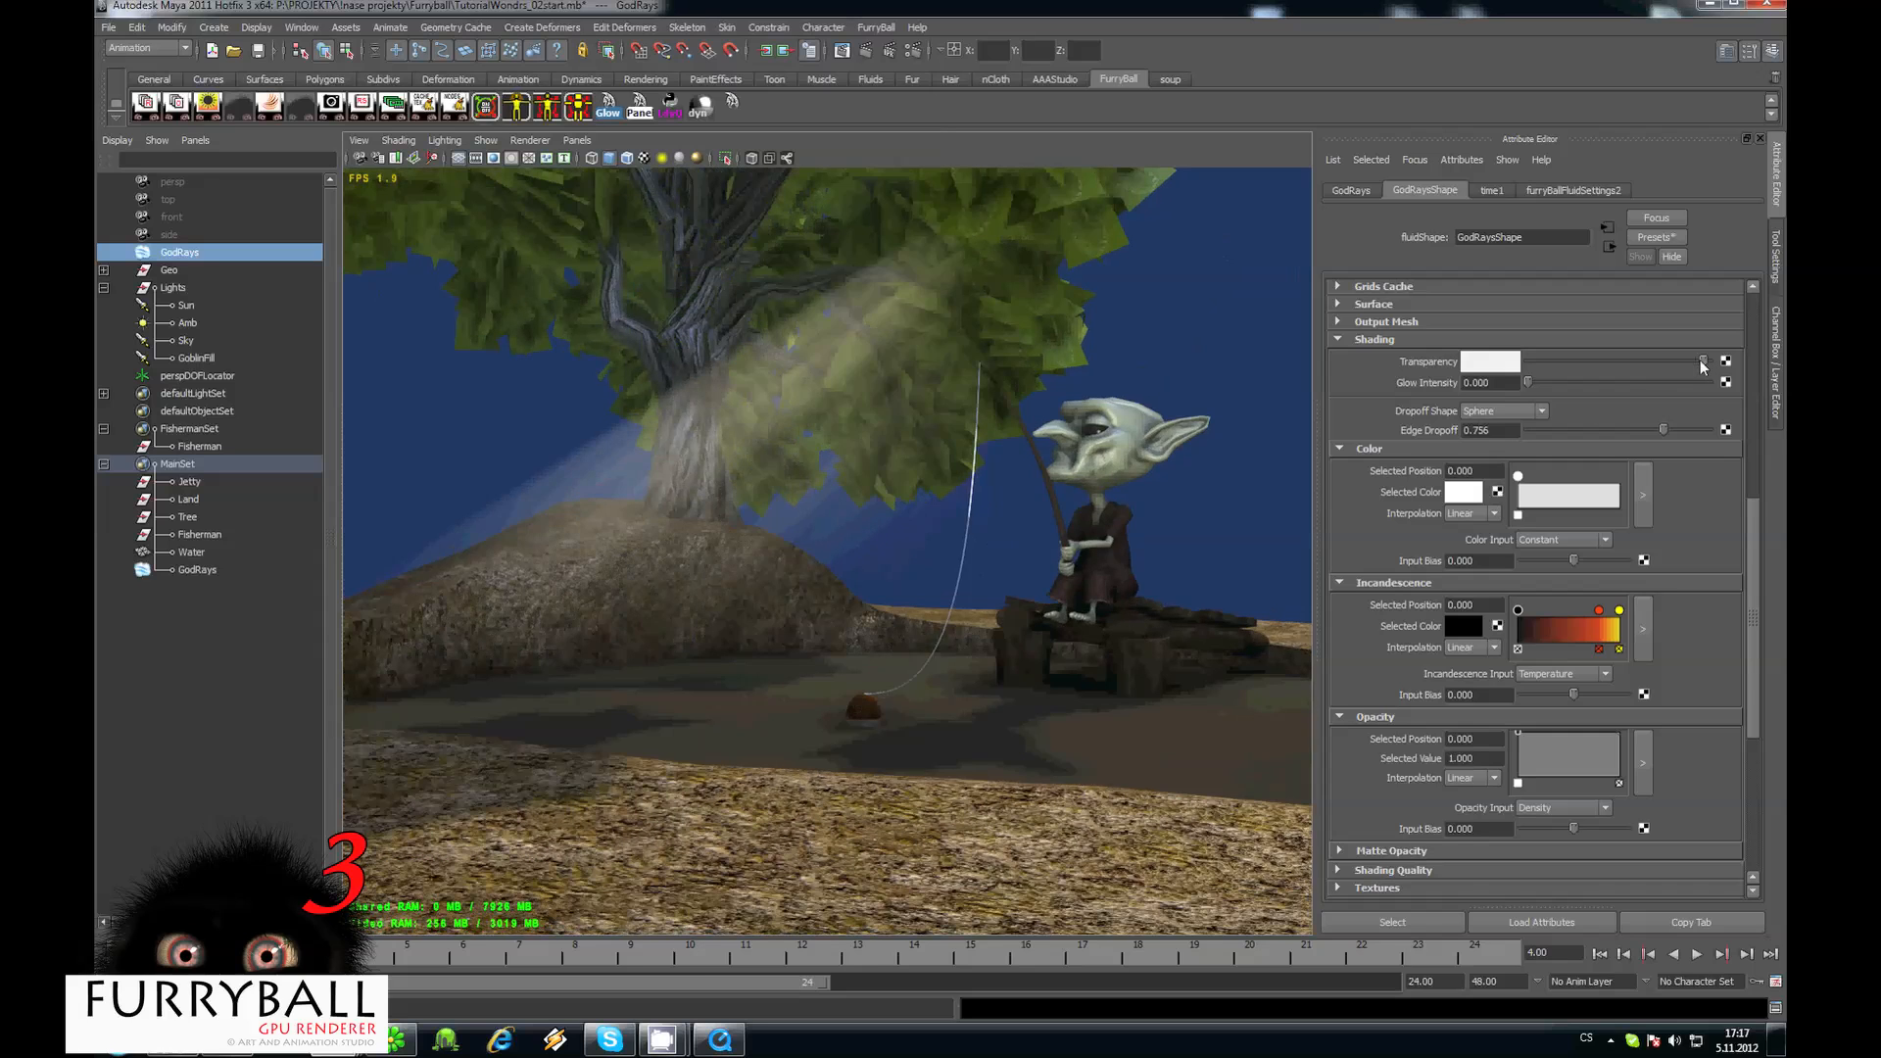
drag(1700, 362, 1699, 369)
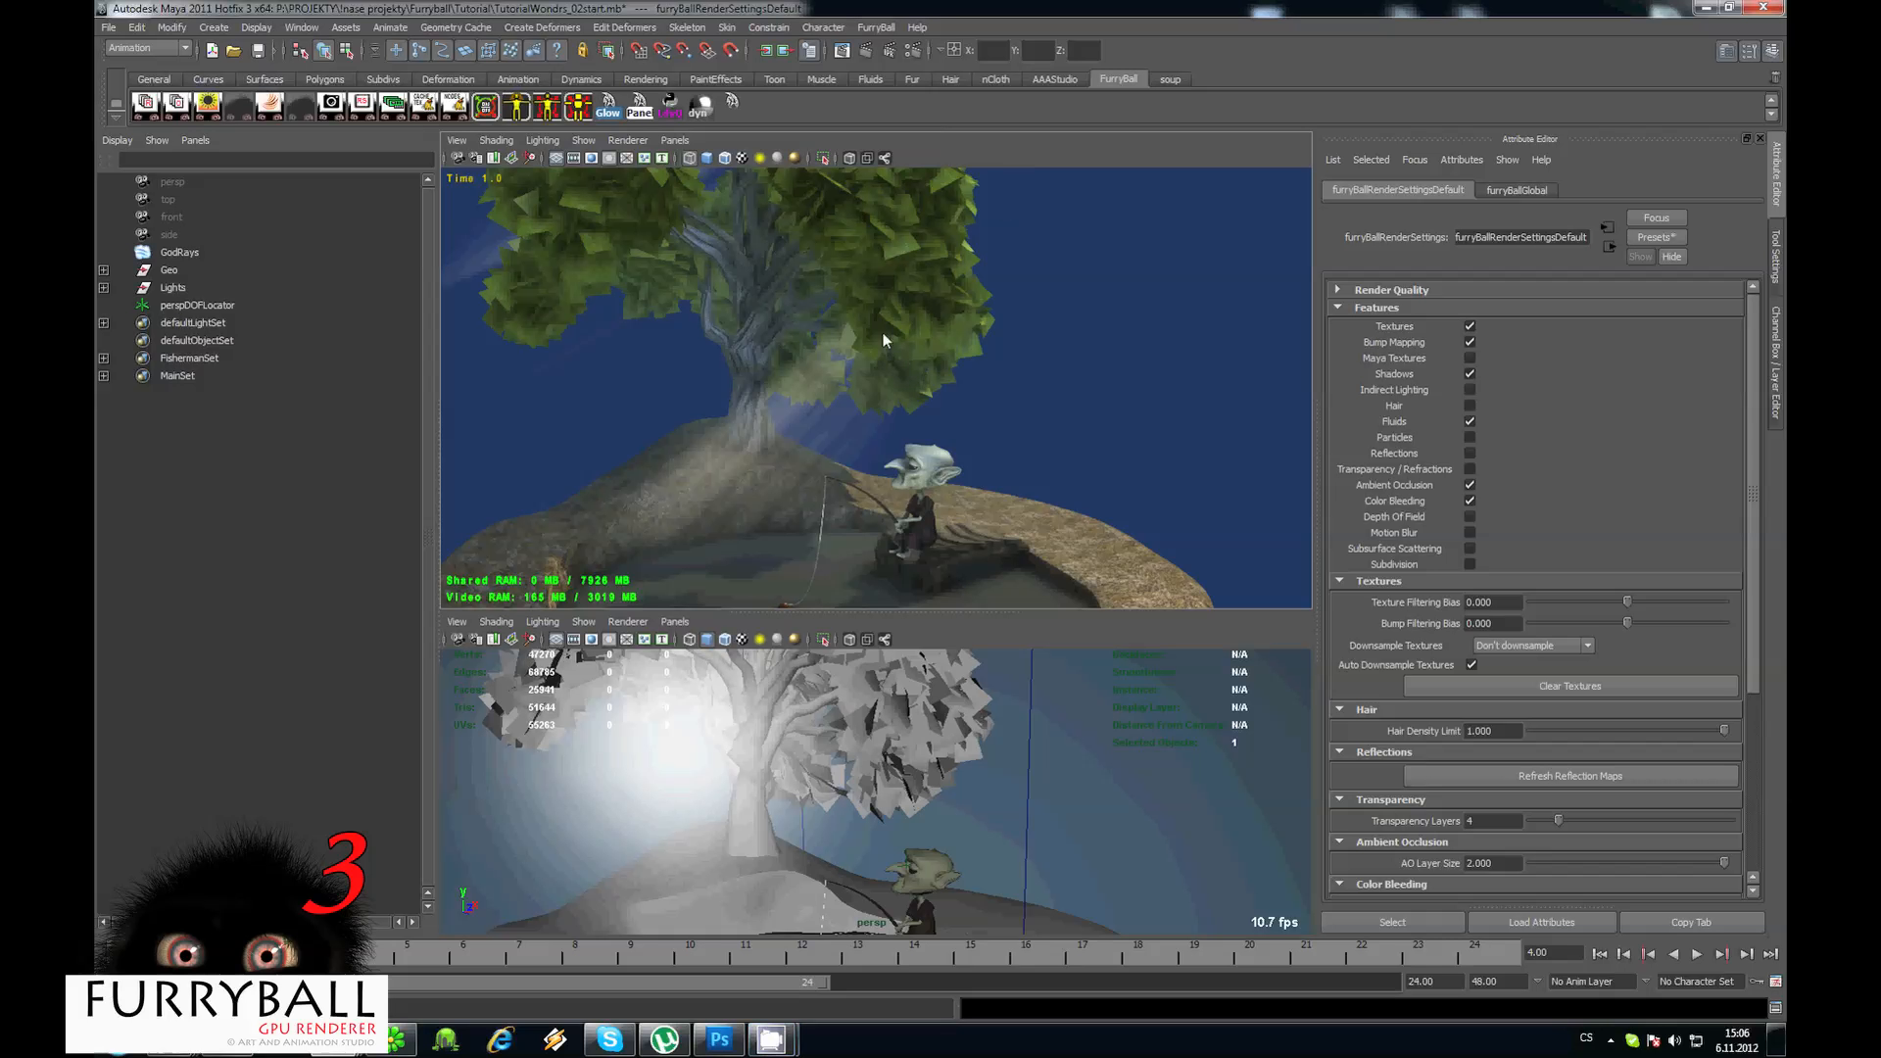
Open the colour texture Leaf_CA.png of the tree's leaf material and check its image and alpha.
alt+drag(884, 332, 805, 401)
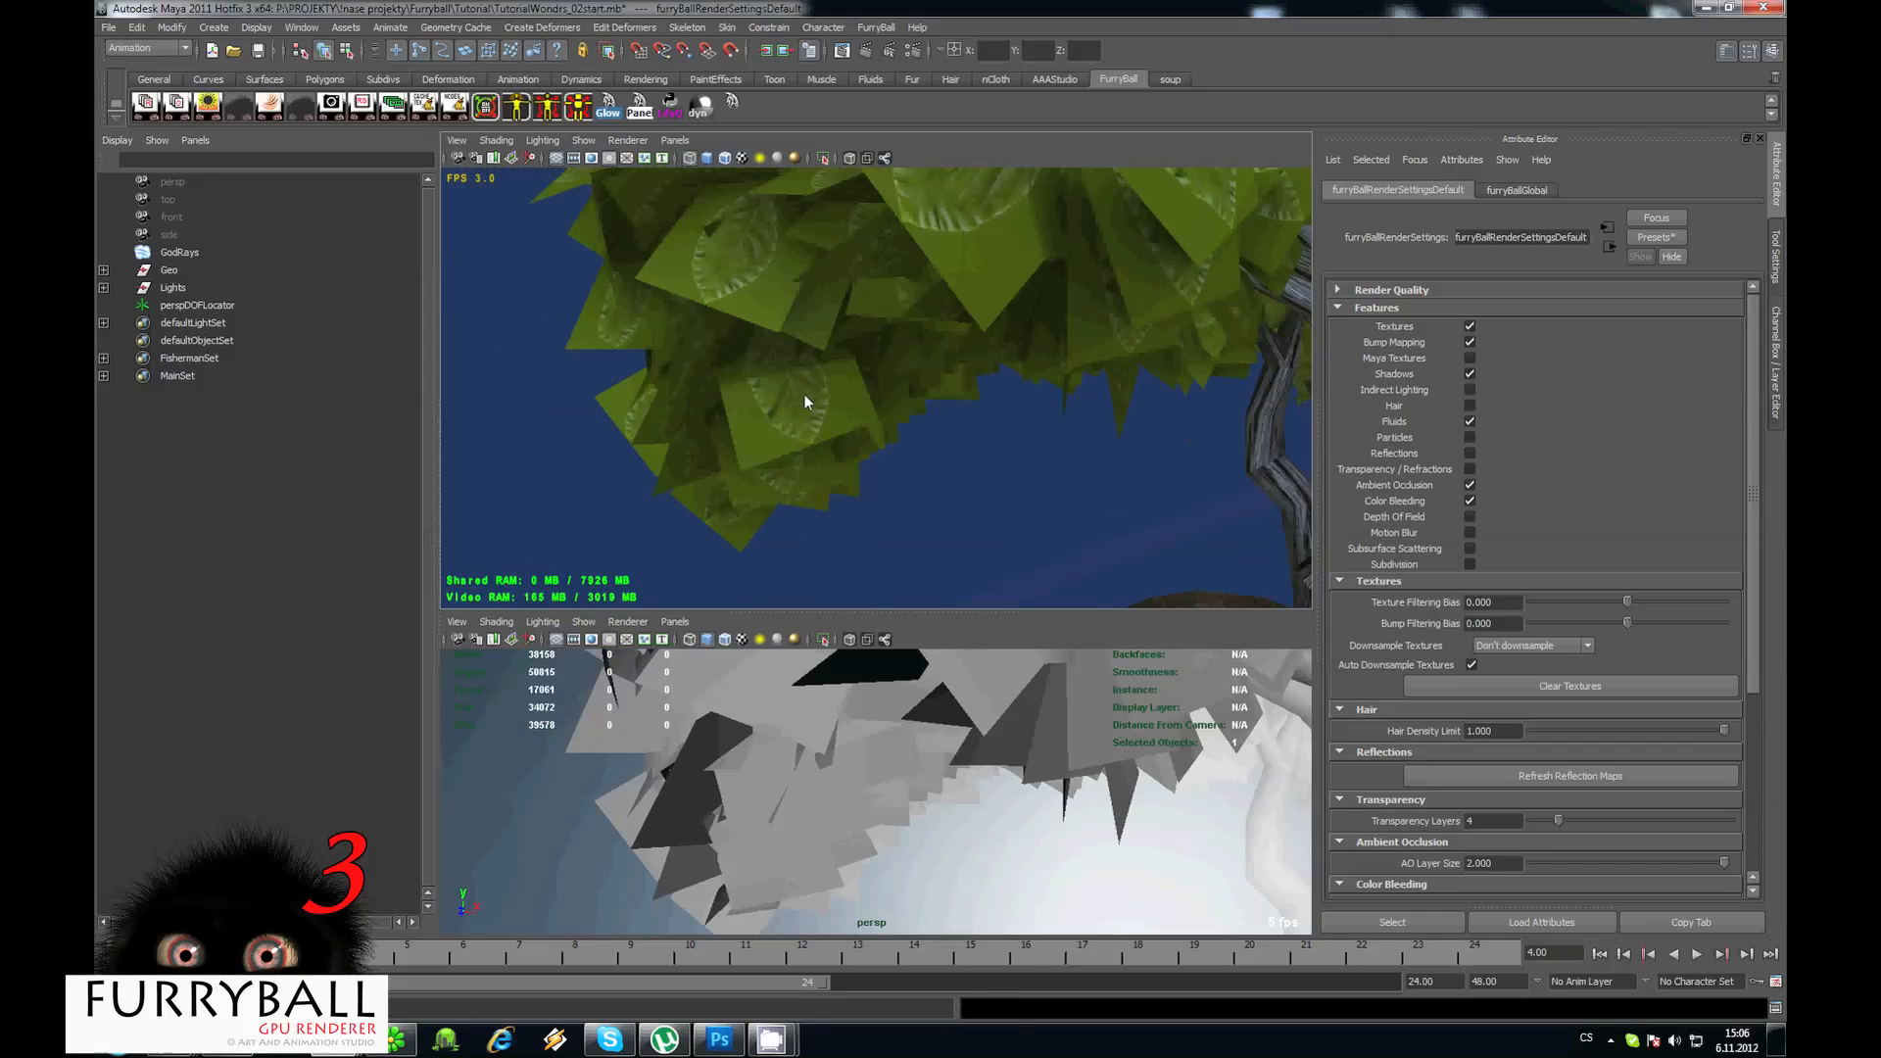
click(804, 402)
click(748, 443)
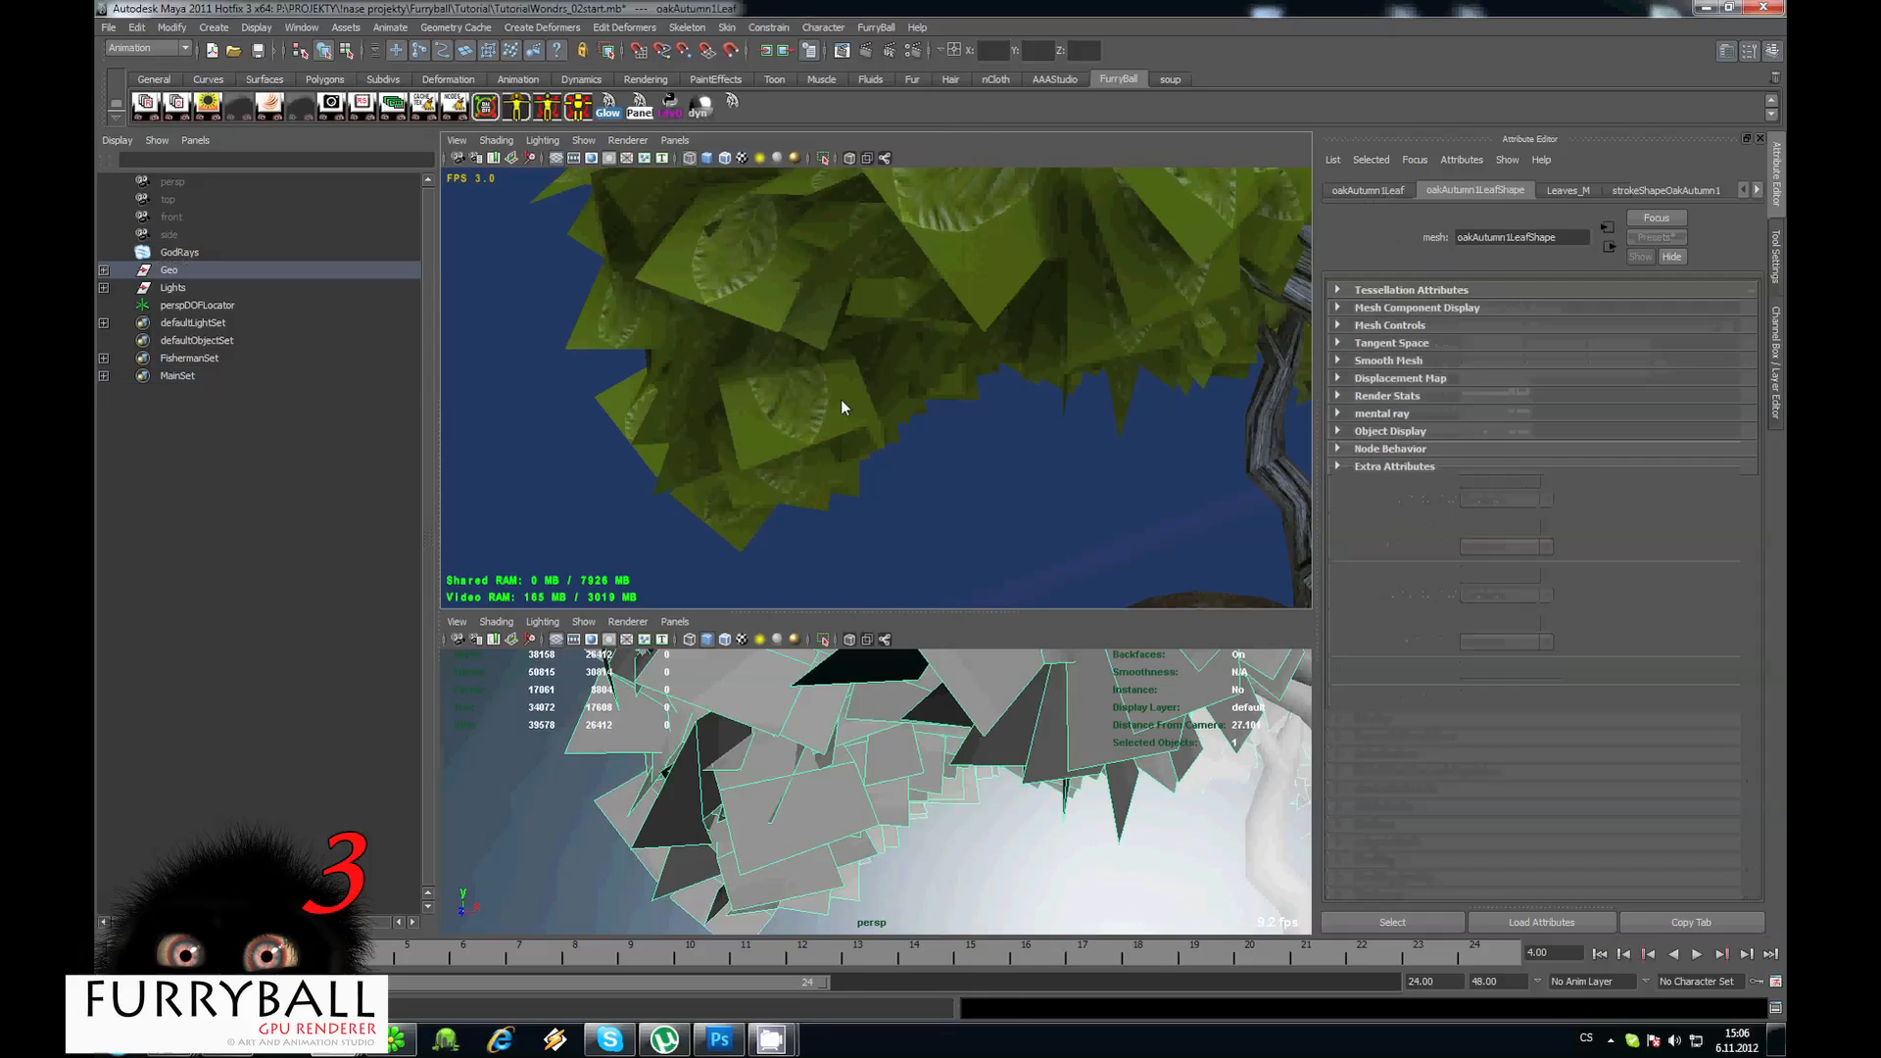
click(1740, 396)
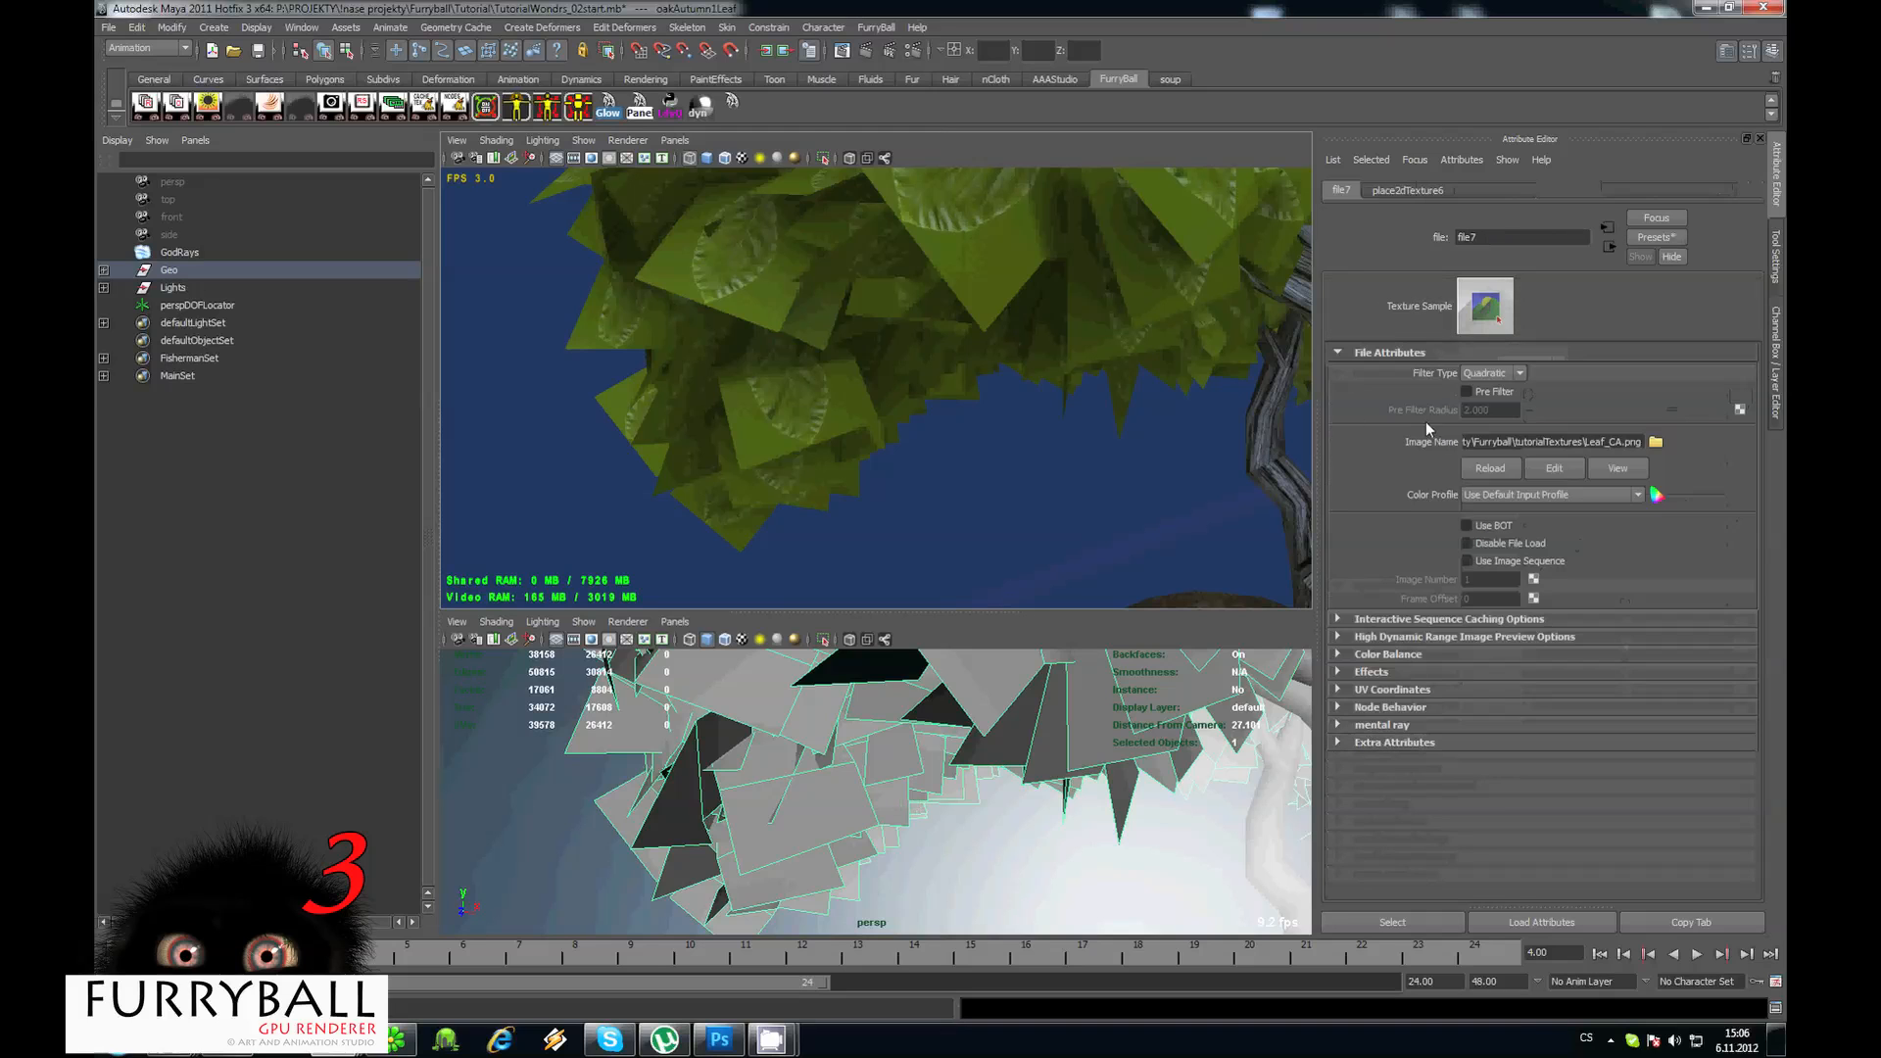
click(1617, 469)
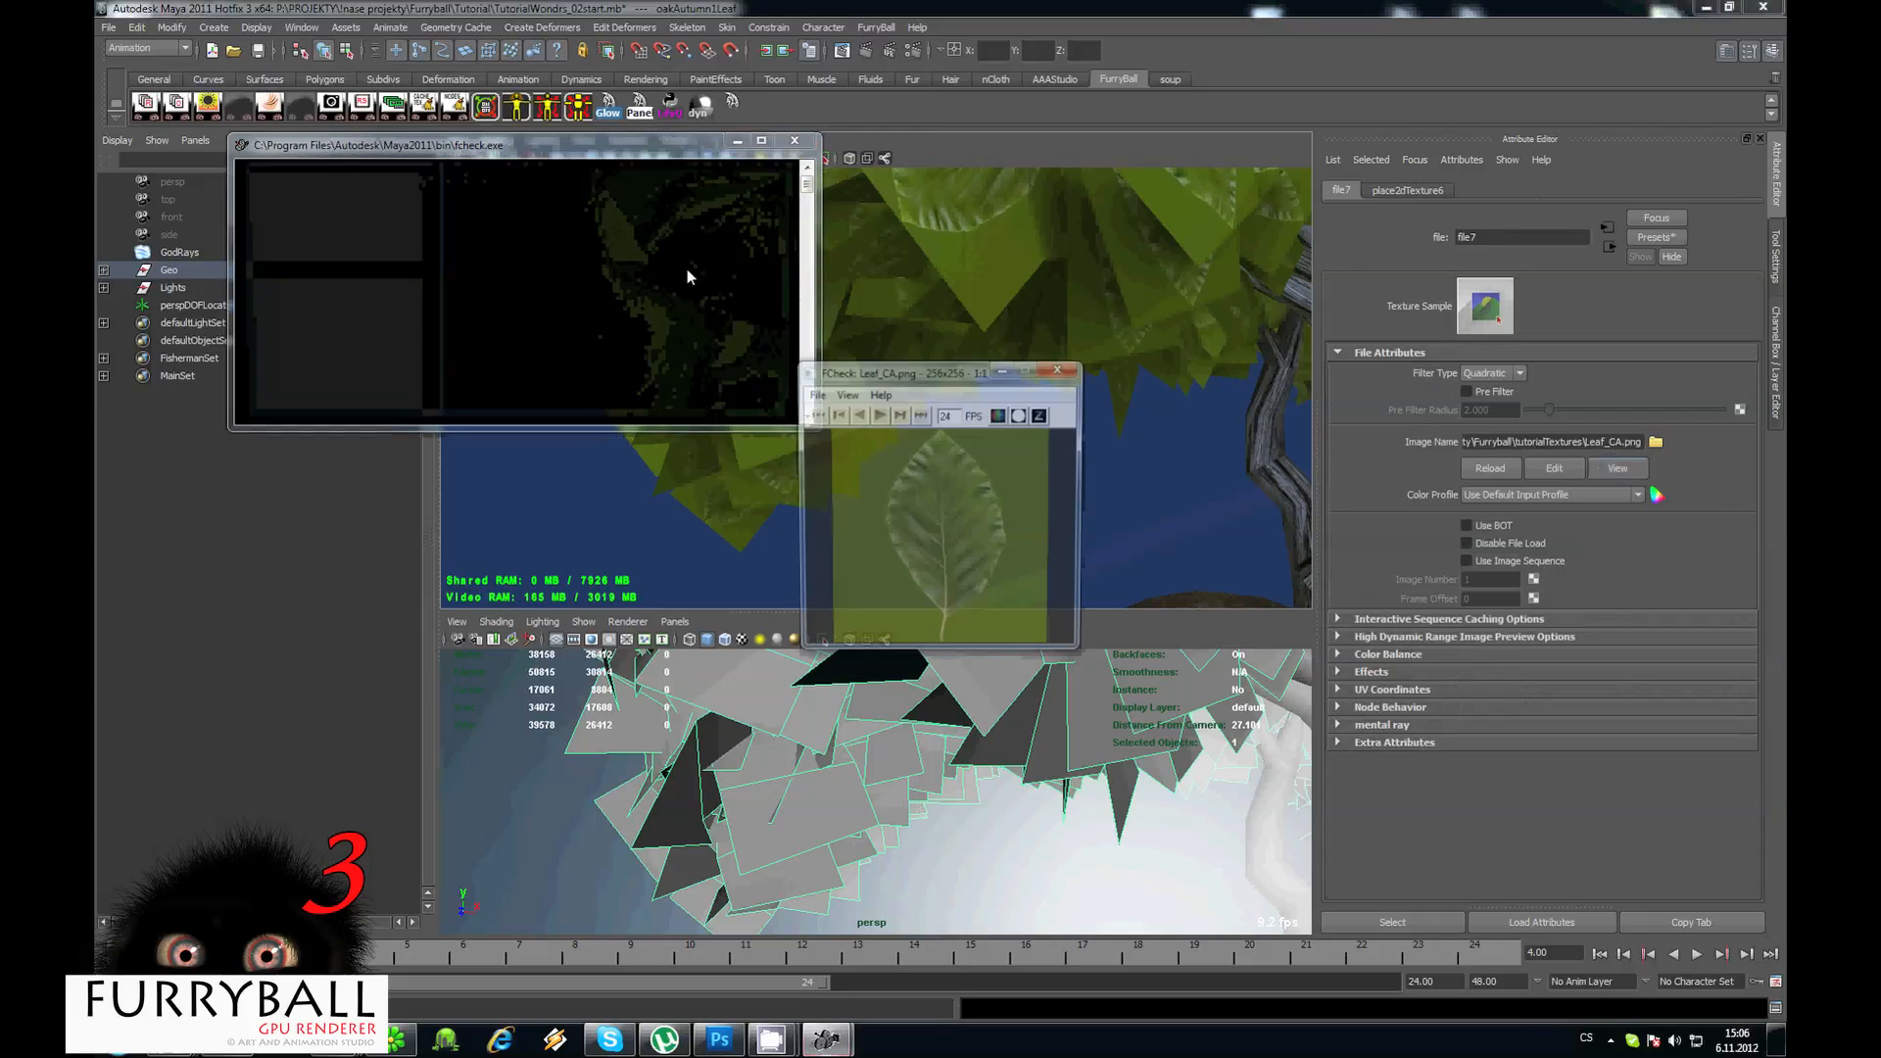
click(1022, 414)
click(1060, 367)
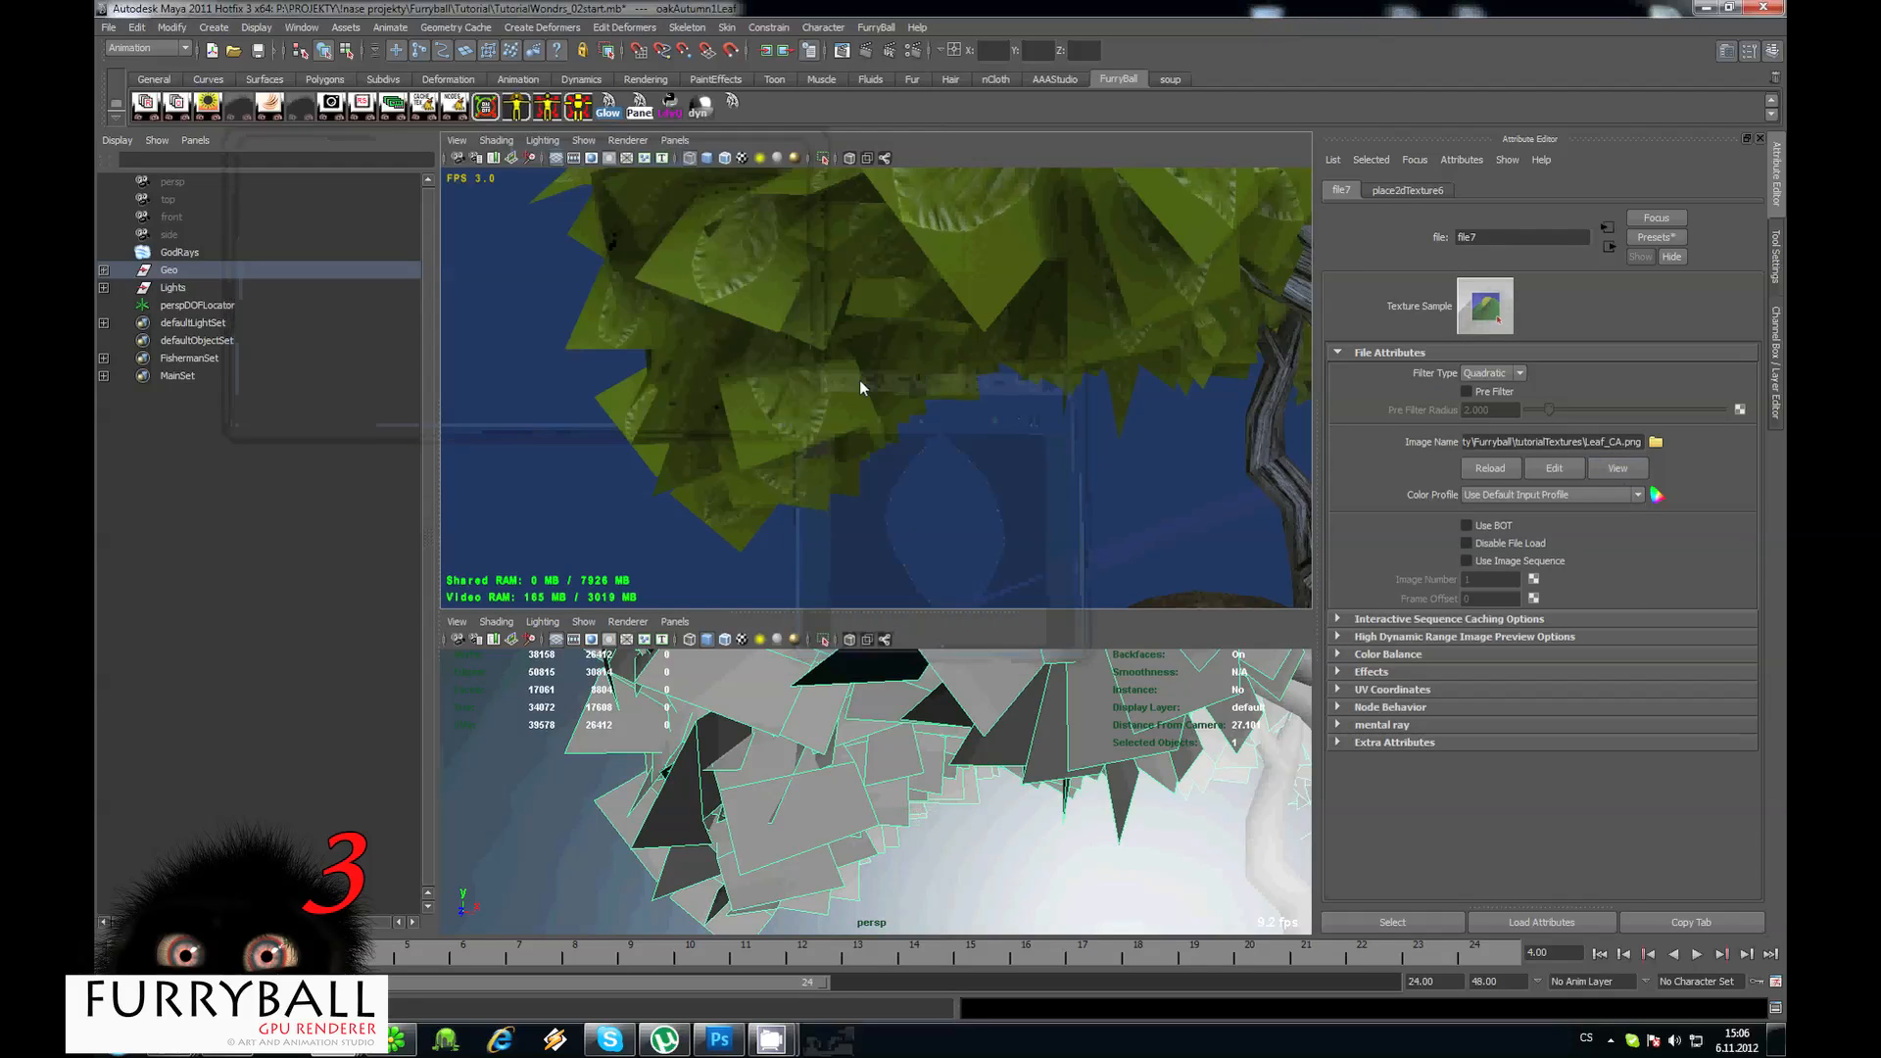
Enable Transparency / Refractions in the FurryBall render settings and check the leaf cut-outs on the tree.
click(392, 114)
click(1469, 500)
alt+drag(857, 424, 901, 343)
alt+right_drag(902, 343, 983, 336)
Select the tree leaves' Leaves_M material and add new FurryBall material attributes to it.
click(1020, 278)
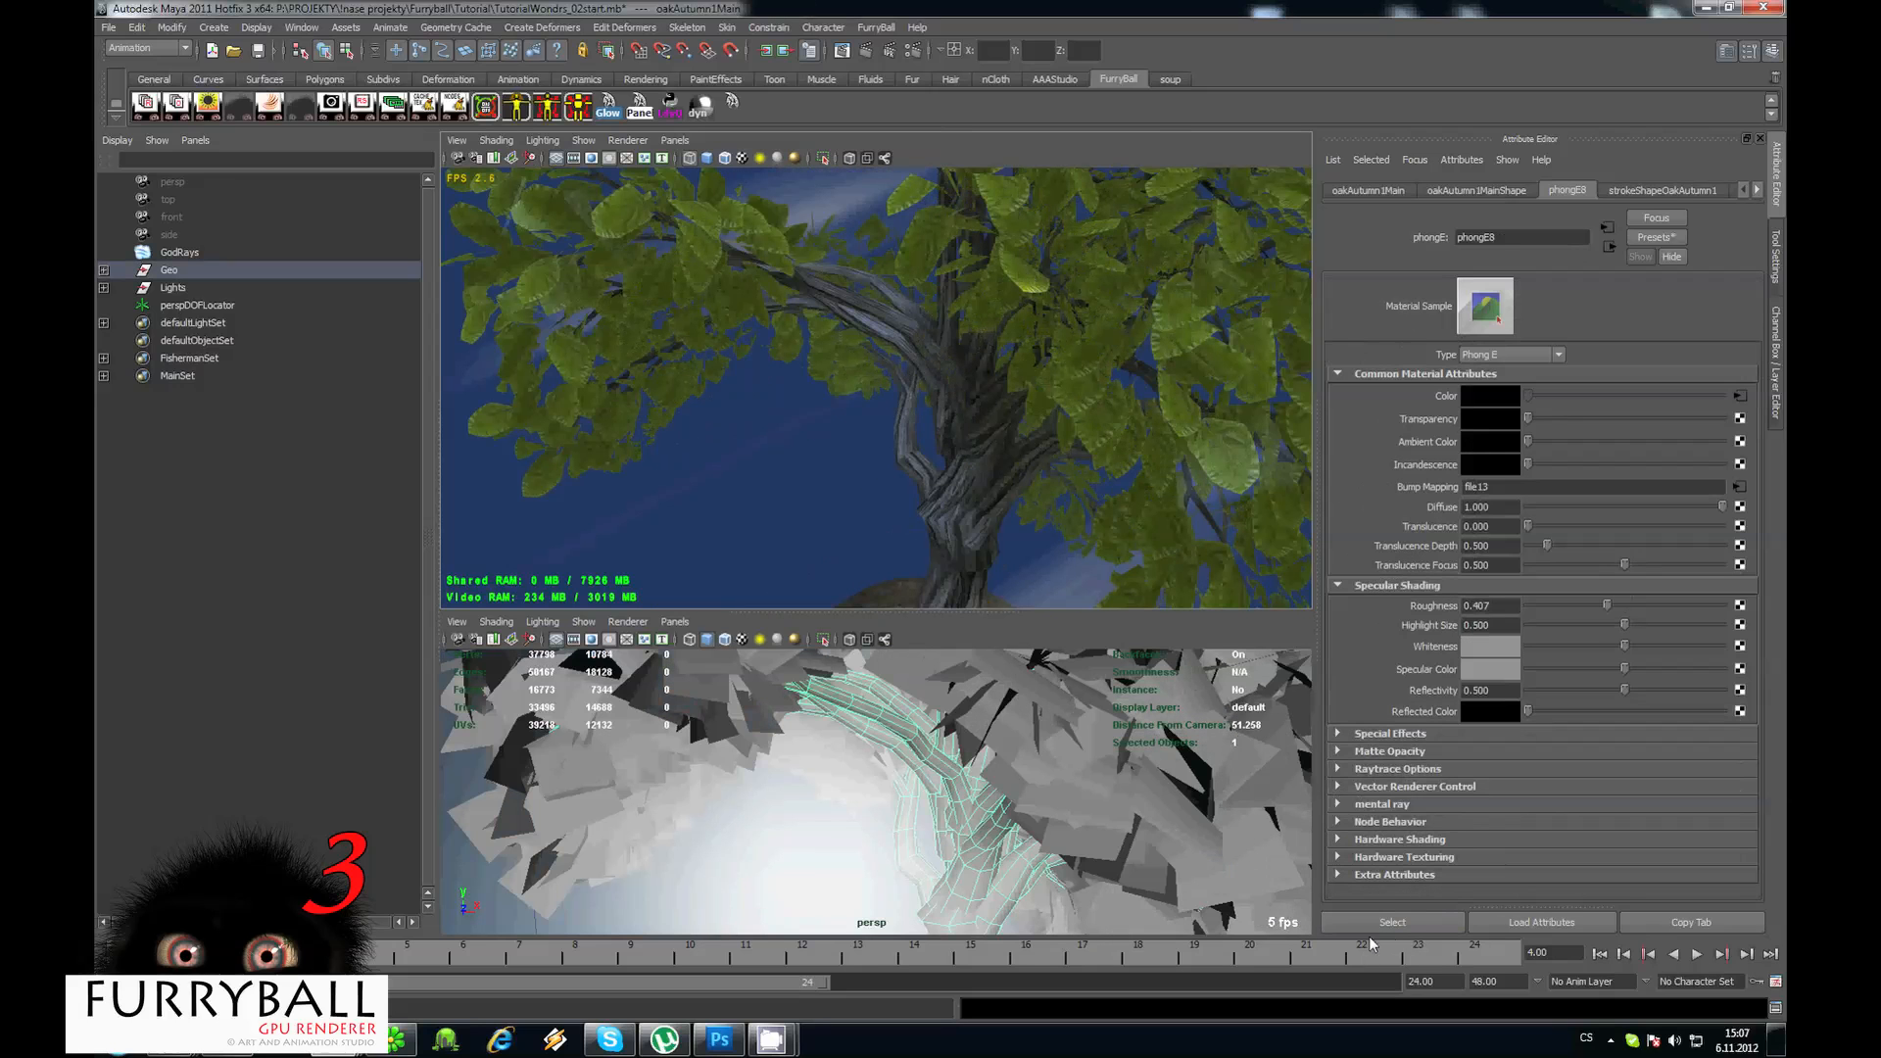
click(638, 777)
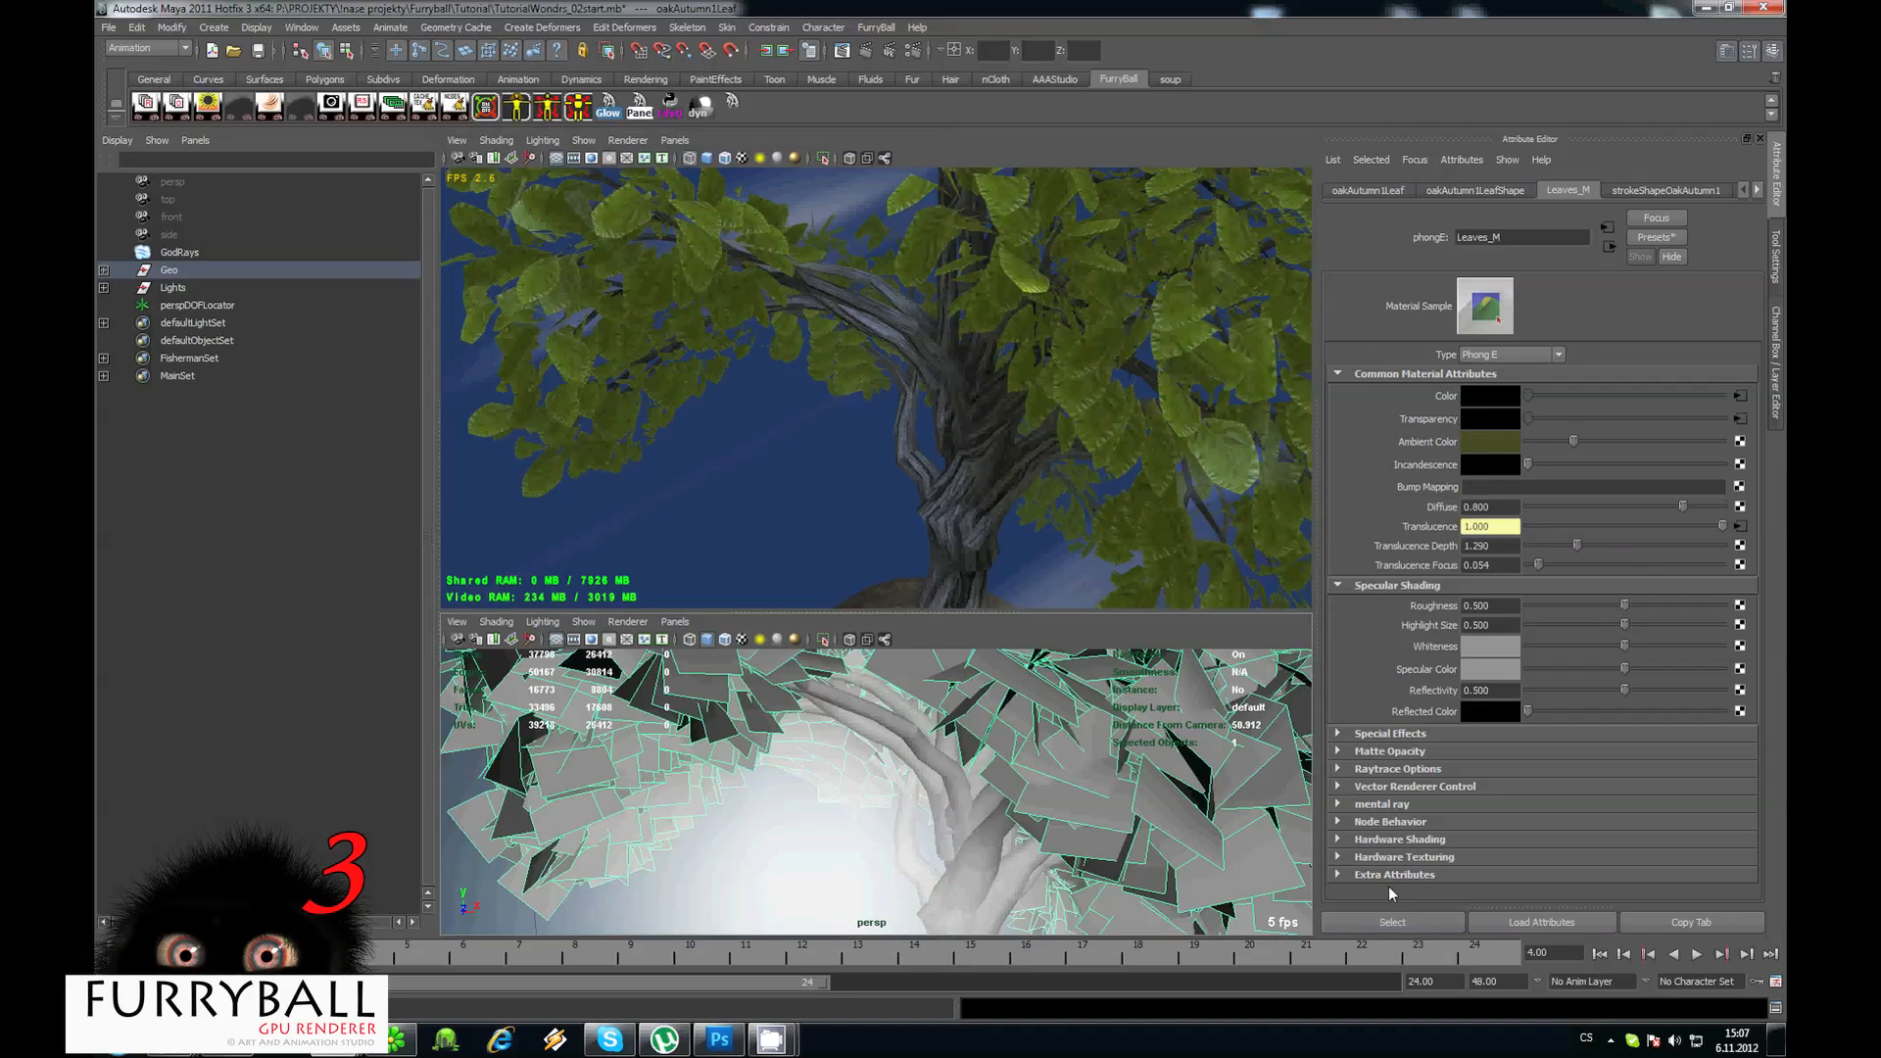
click(1407, 925)
click(876, 28)
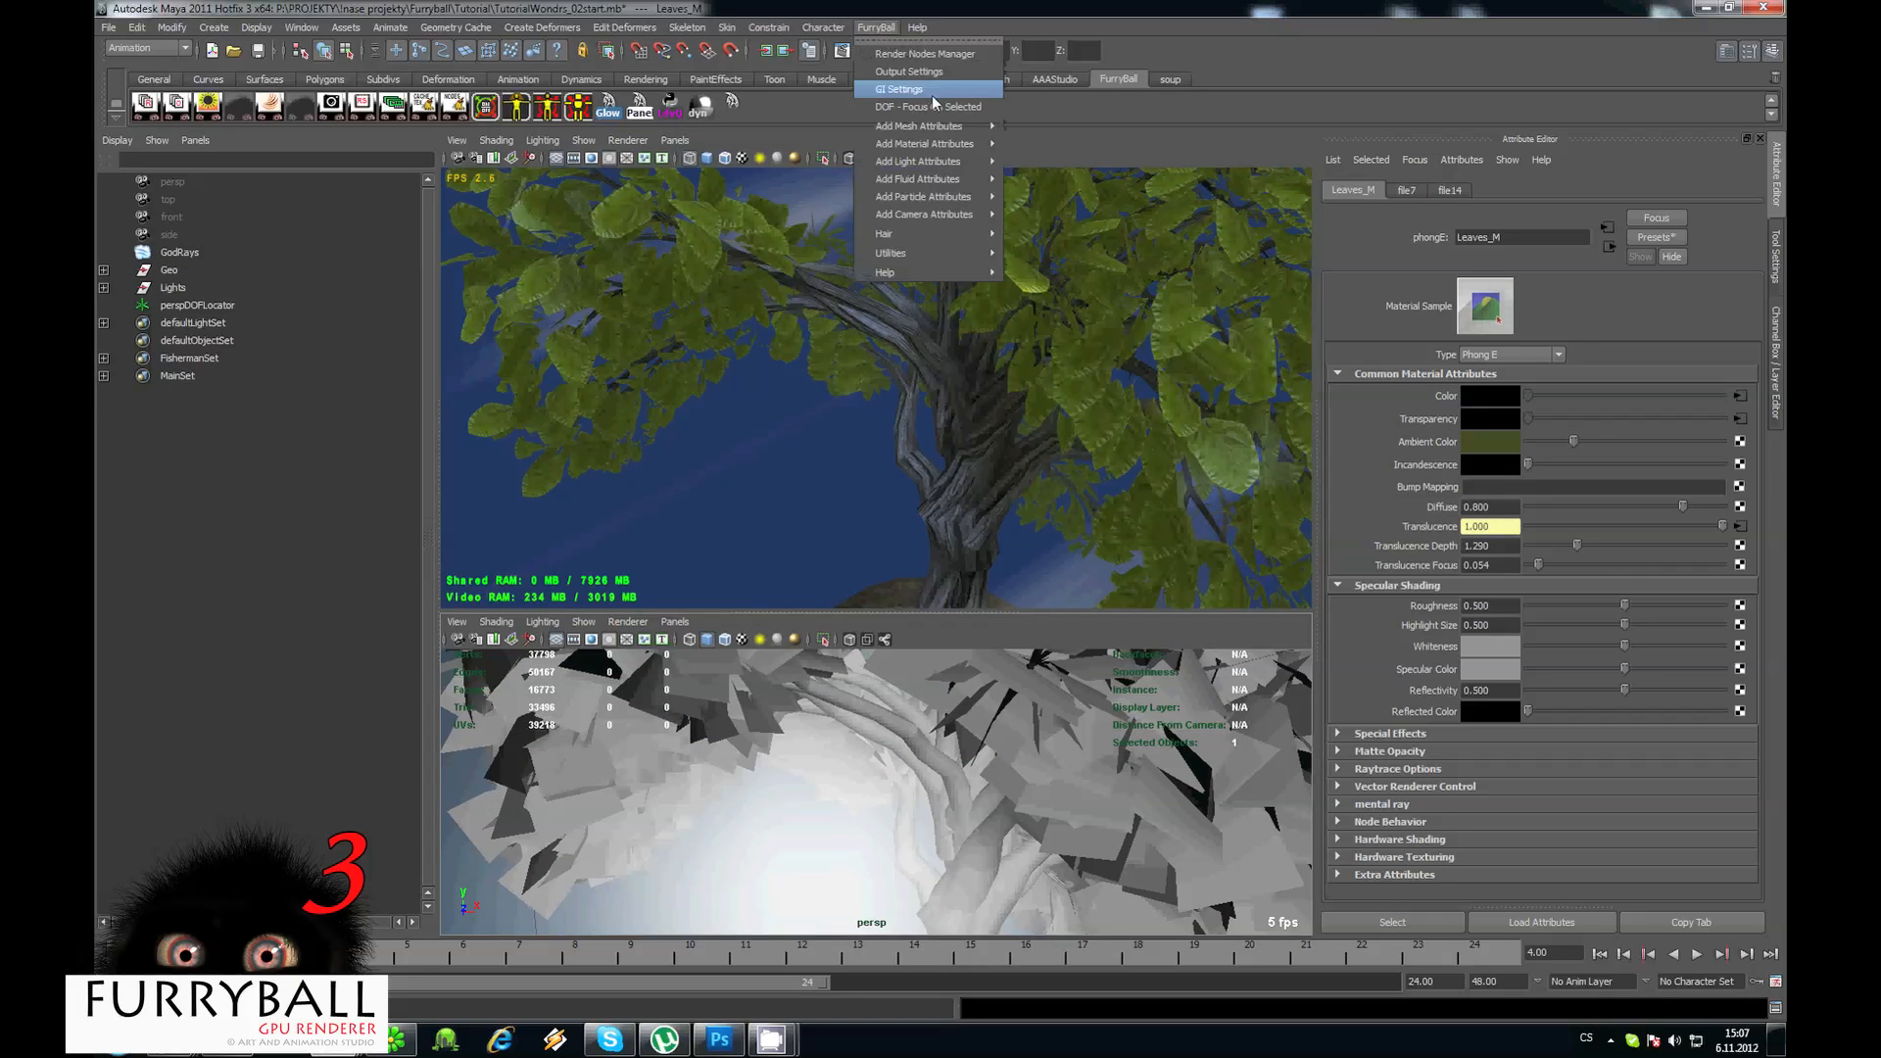
mouse_move(970, 145)
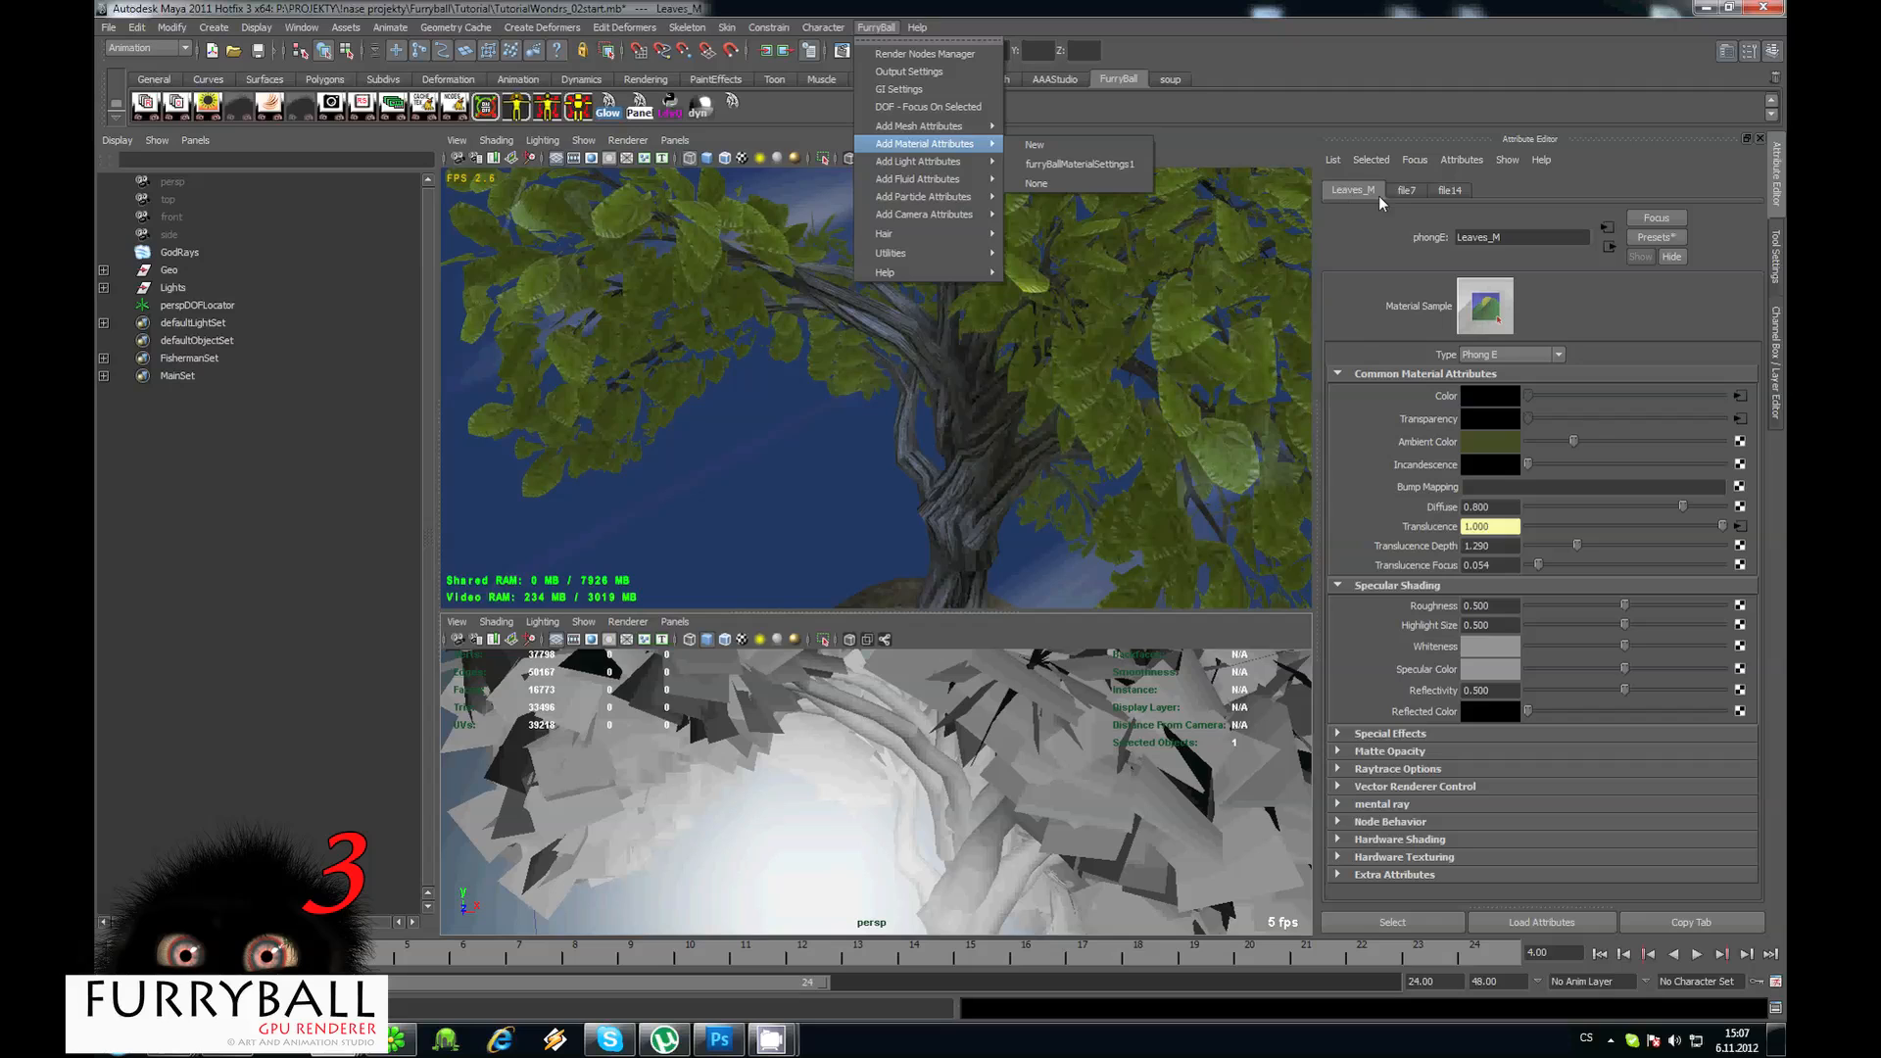
click(1034, 145)
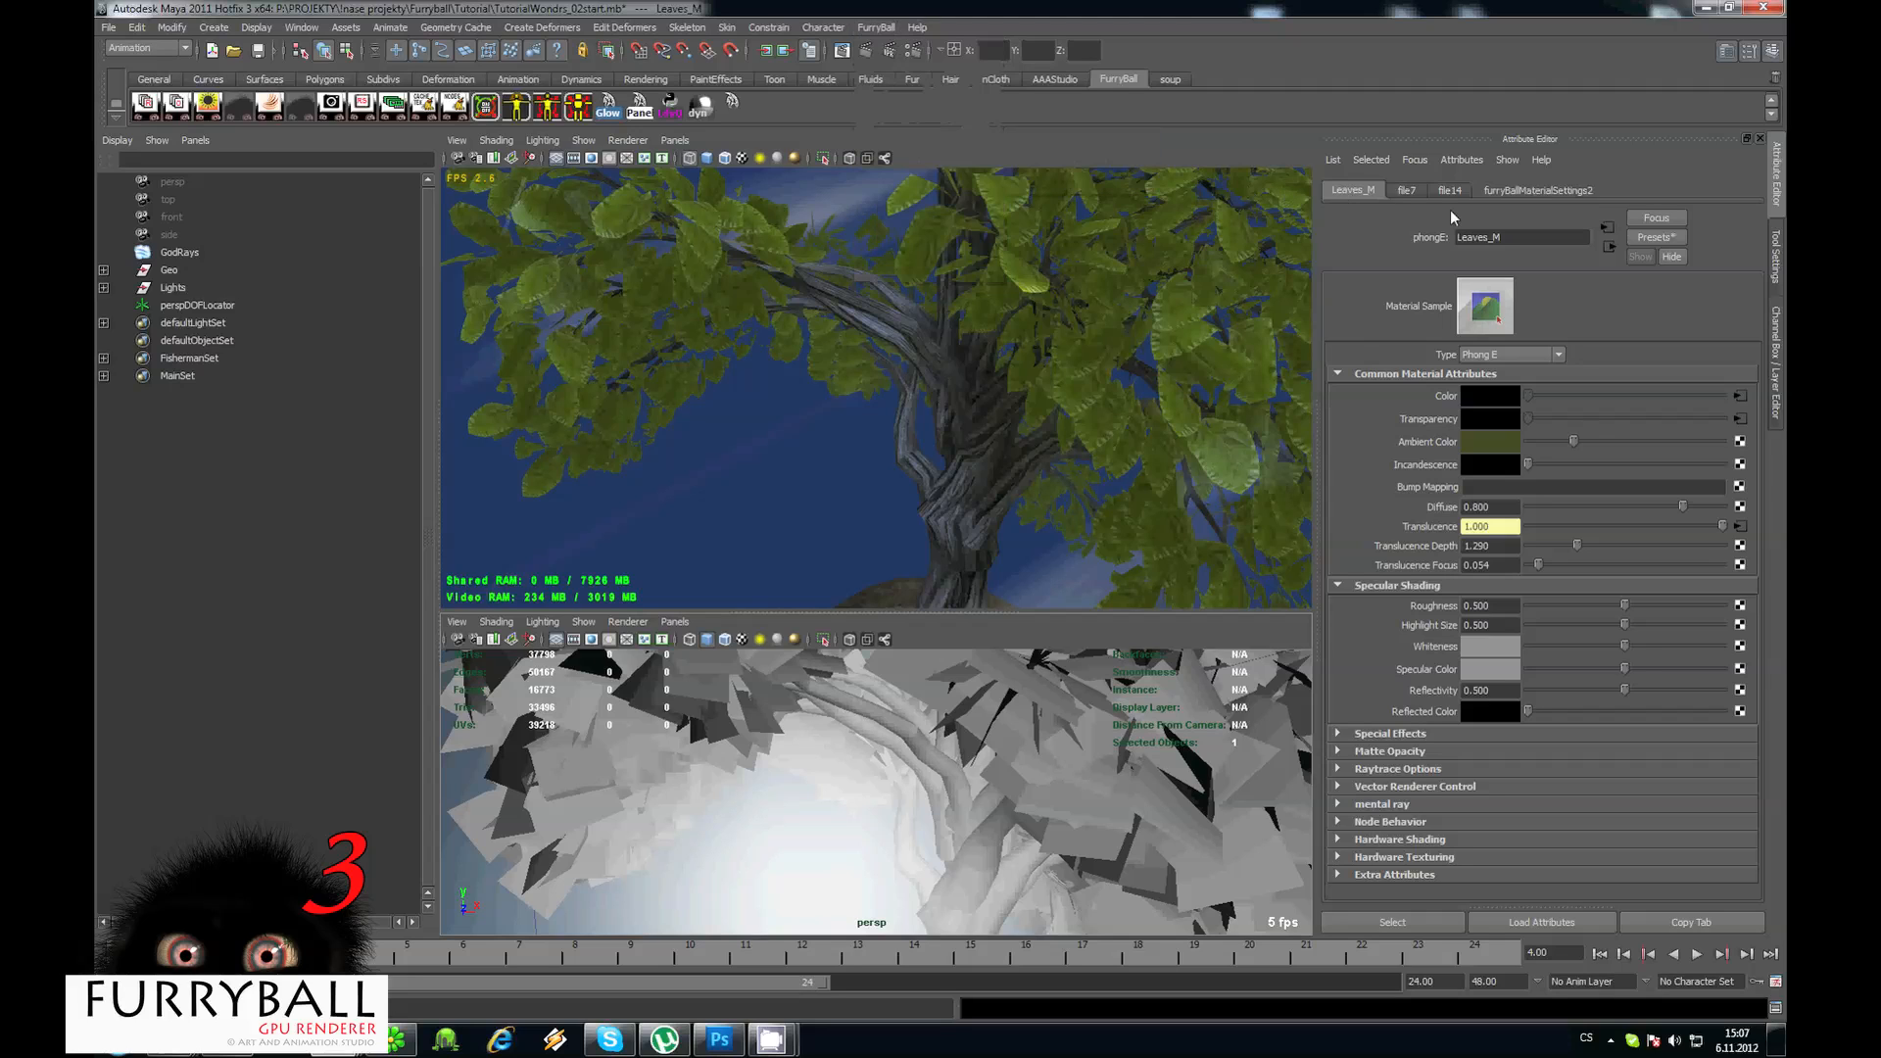
Enable Alpha Mask in the transparency settings of the Leaves_M material's FurryBall attributes and view the tree.
click(1391, 290)
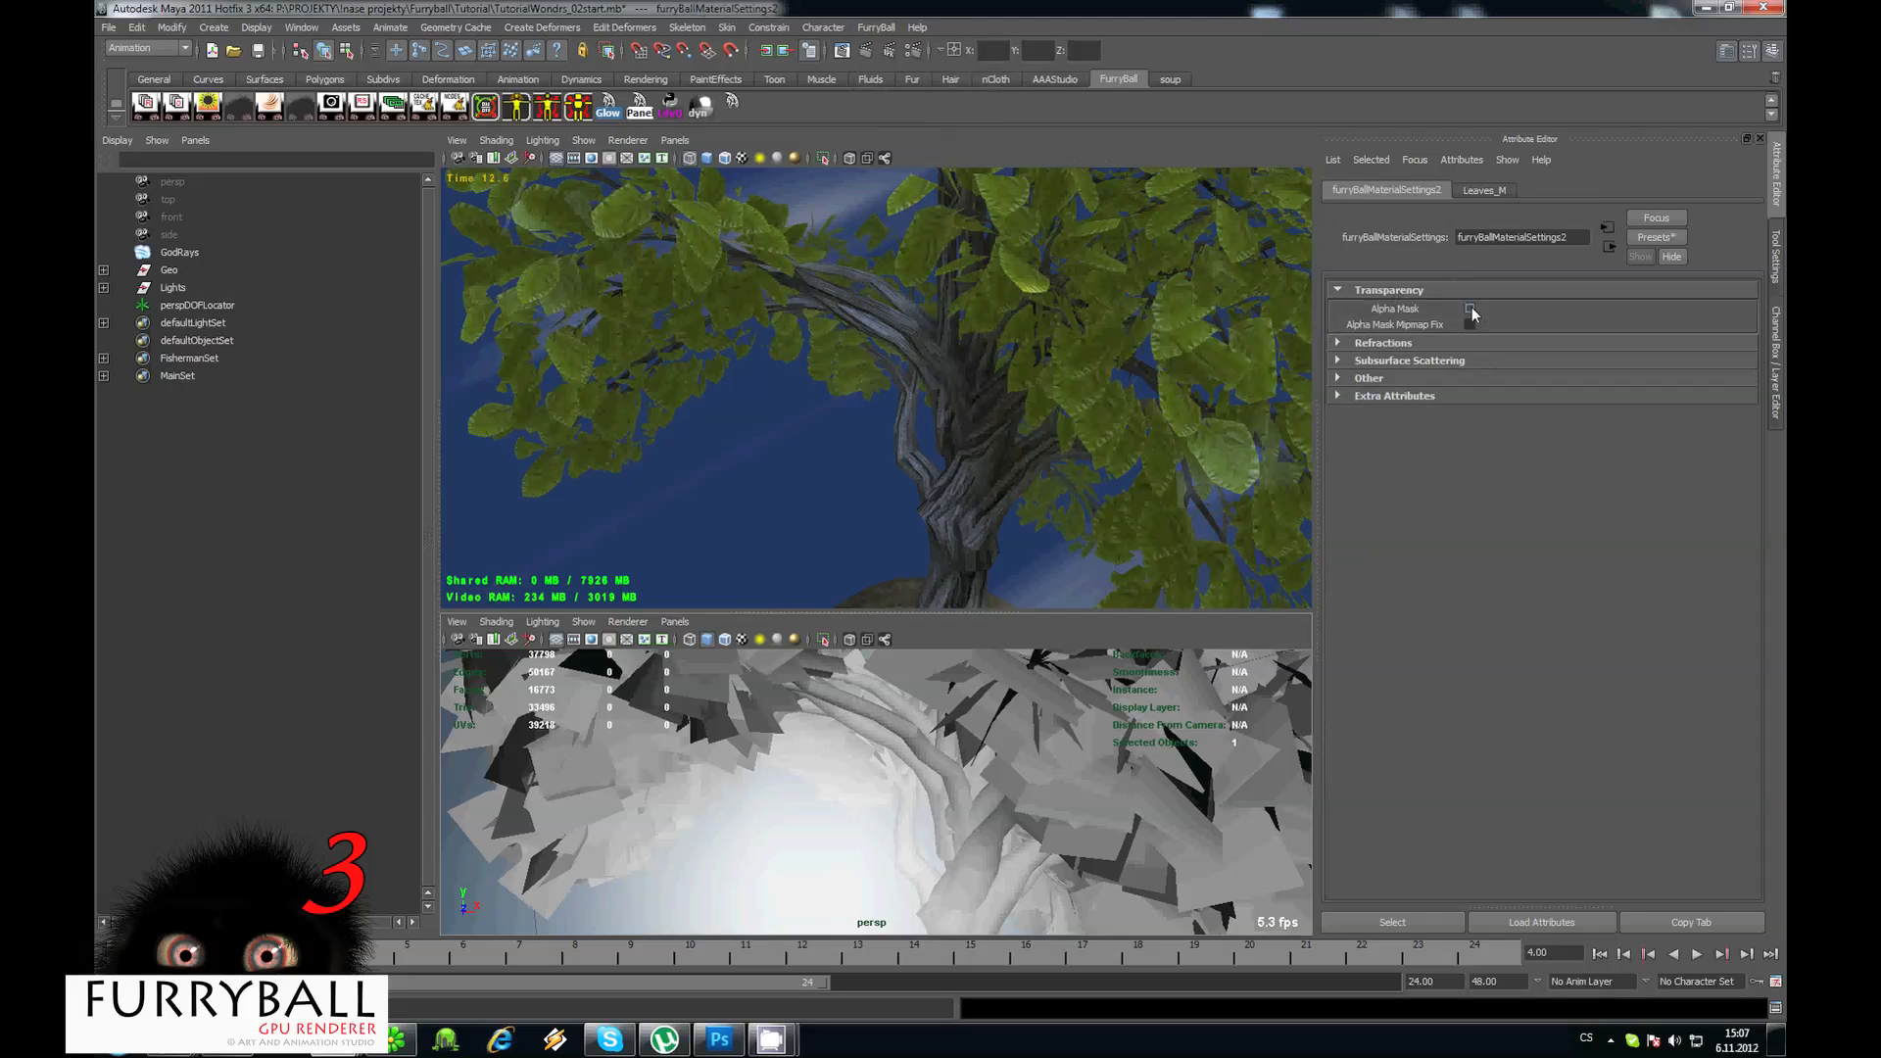
click(1470, 309)
alt+drag(962, 350, 1053, 796)
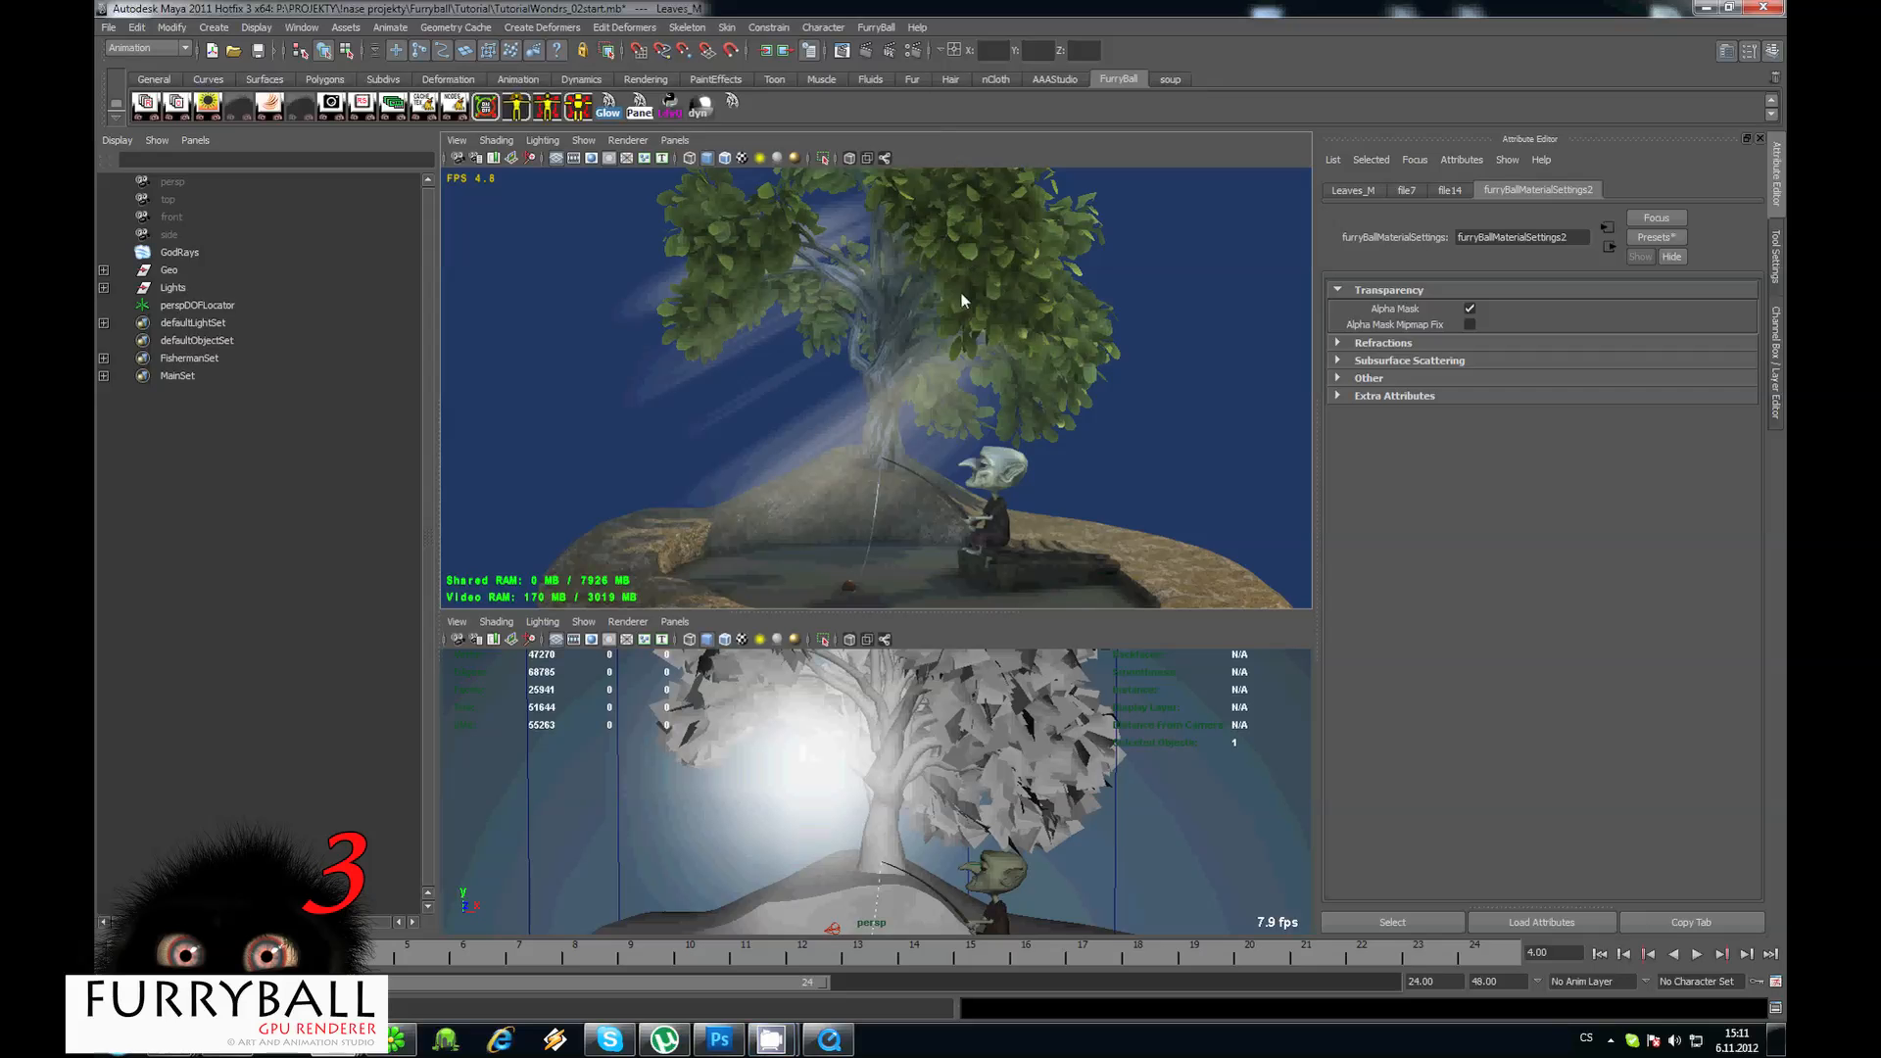
alt+drag(962, 300, 843, 333)
Enable Translucence in the FurryBall light settings of the Sun spot light.
click(103, 287)
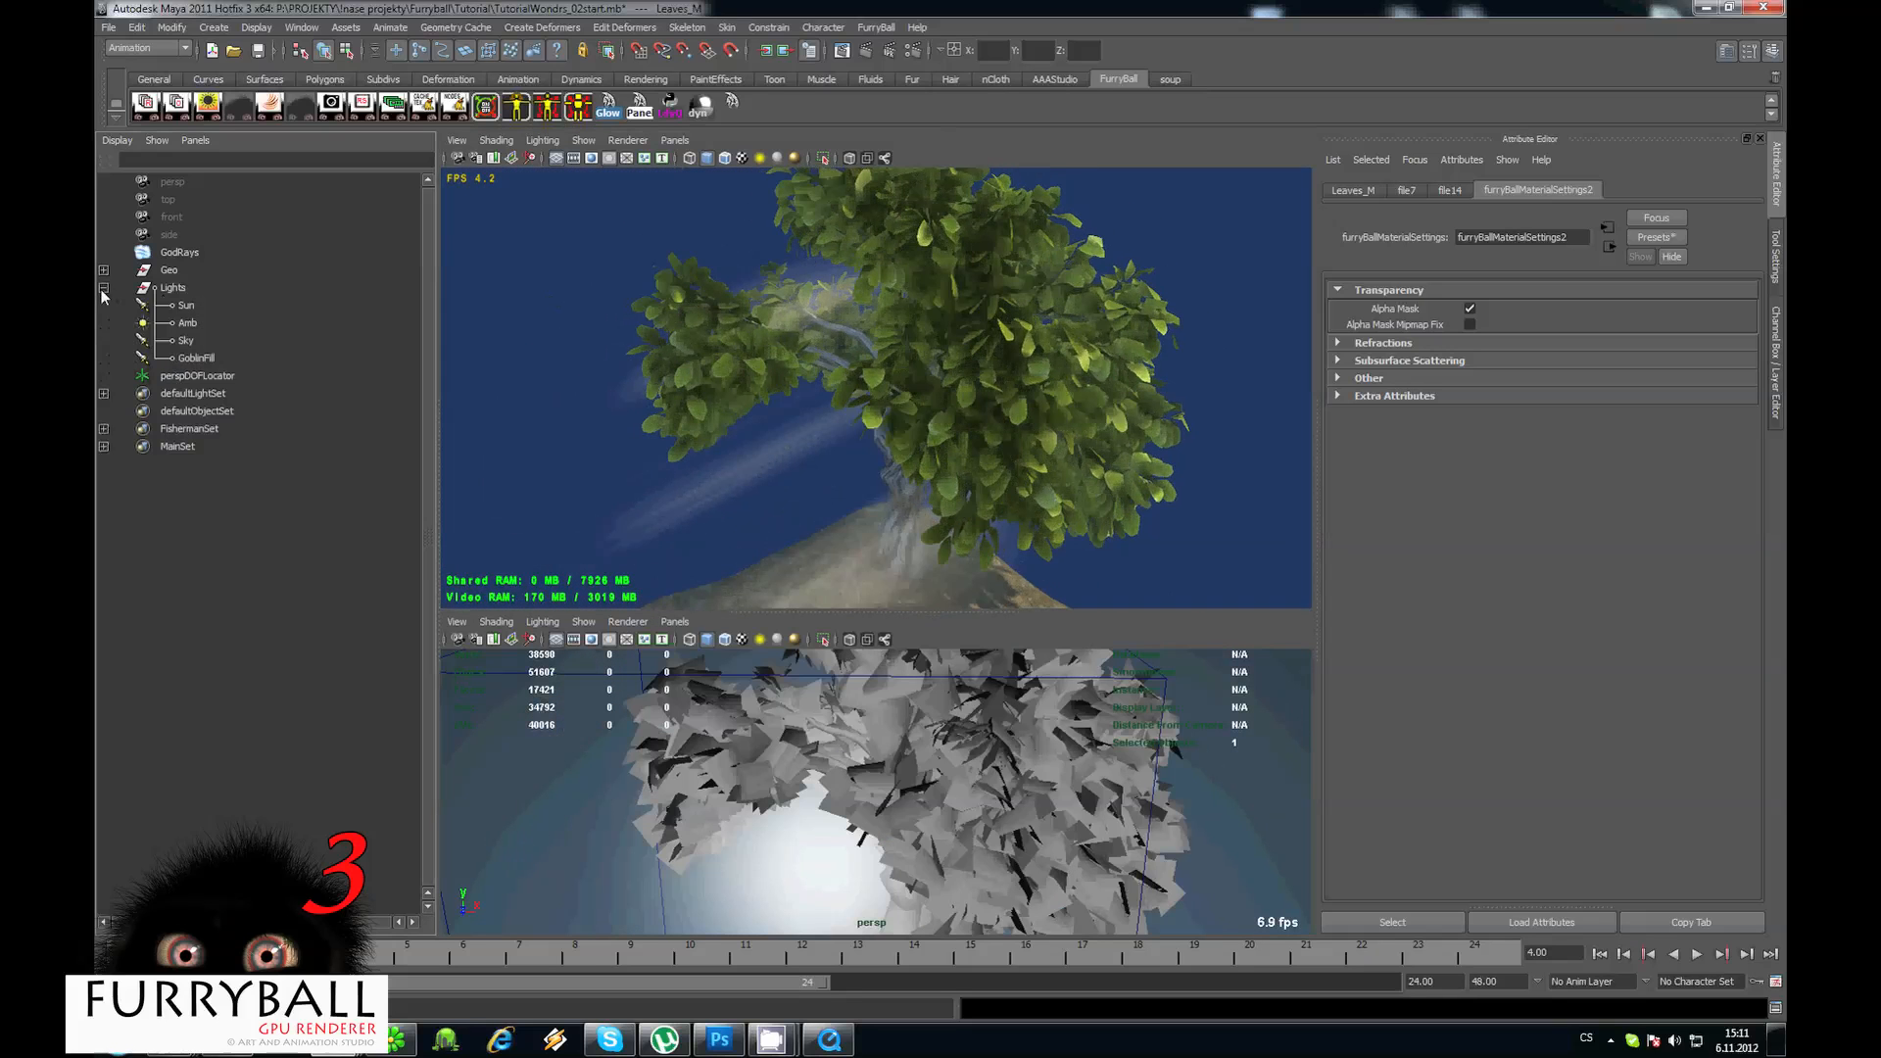
click(184, 309)
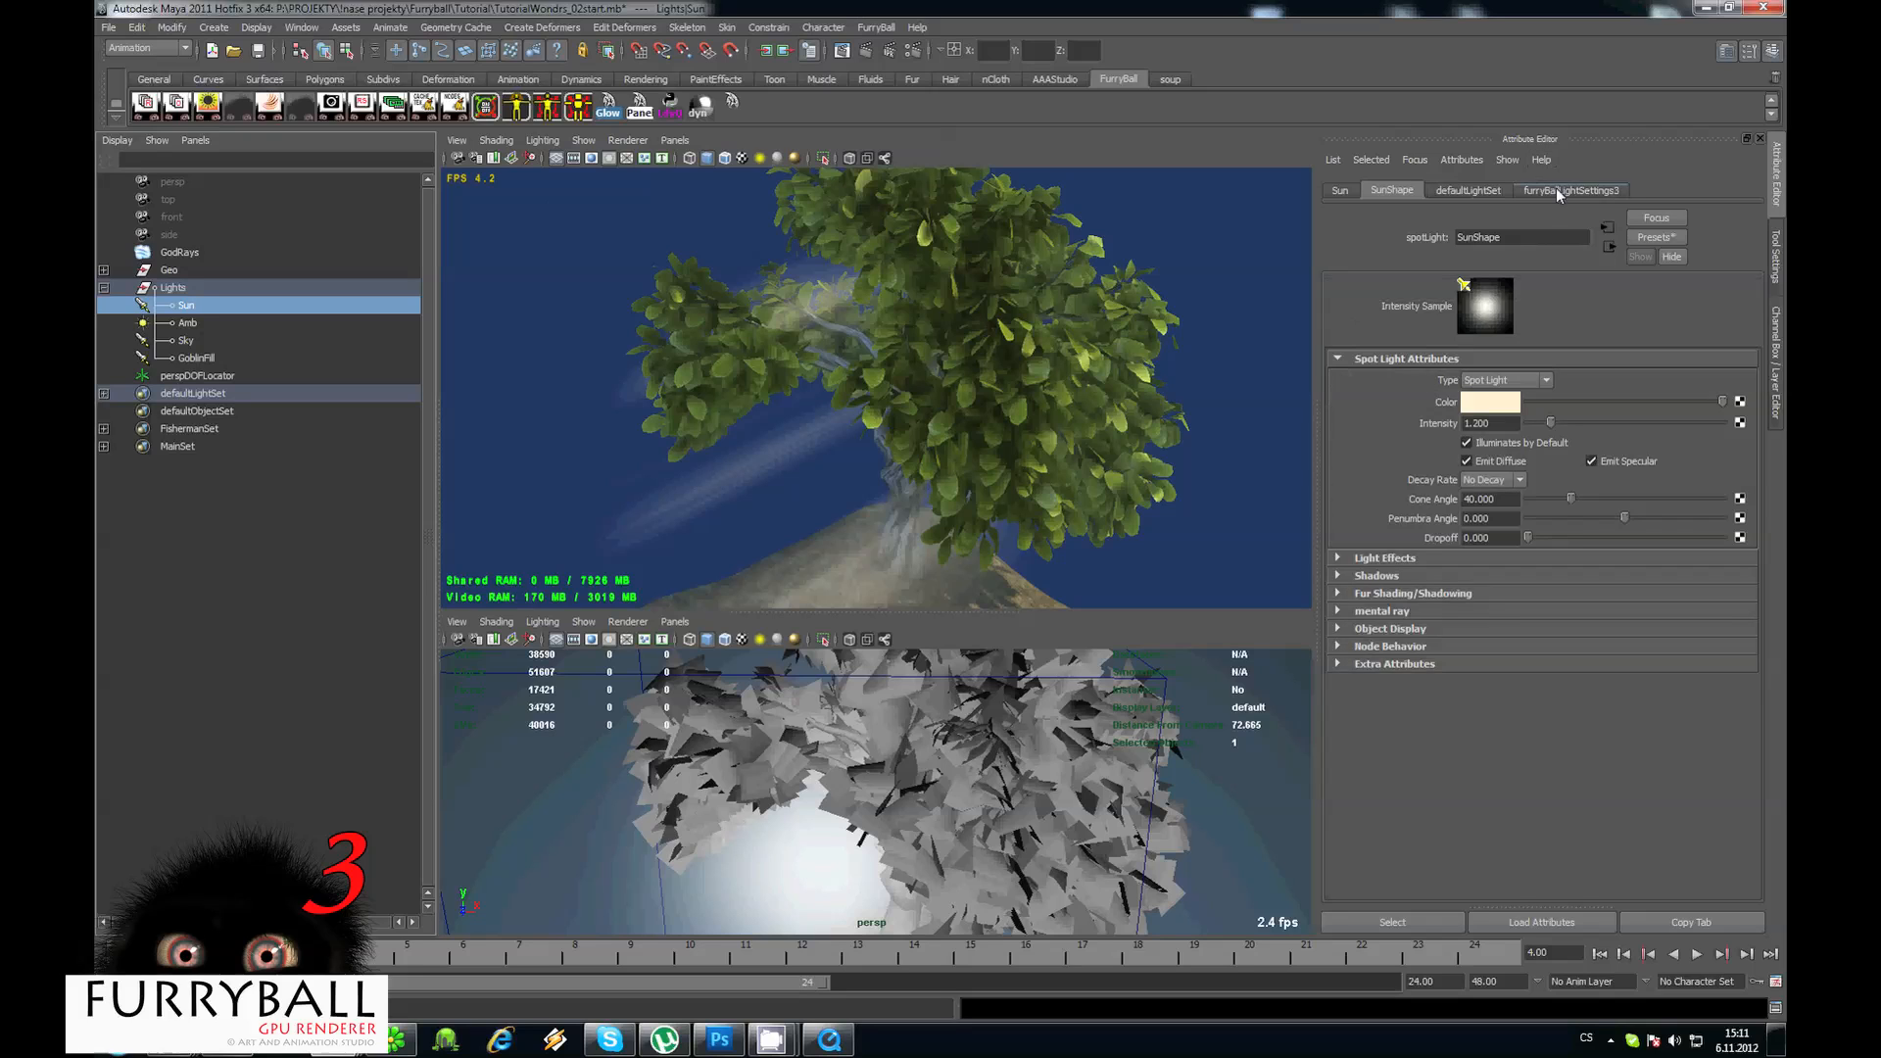
click(1558, 192)
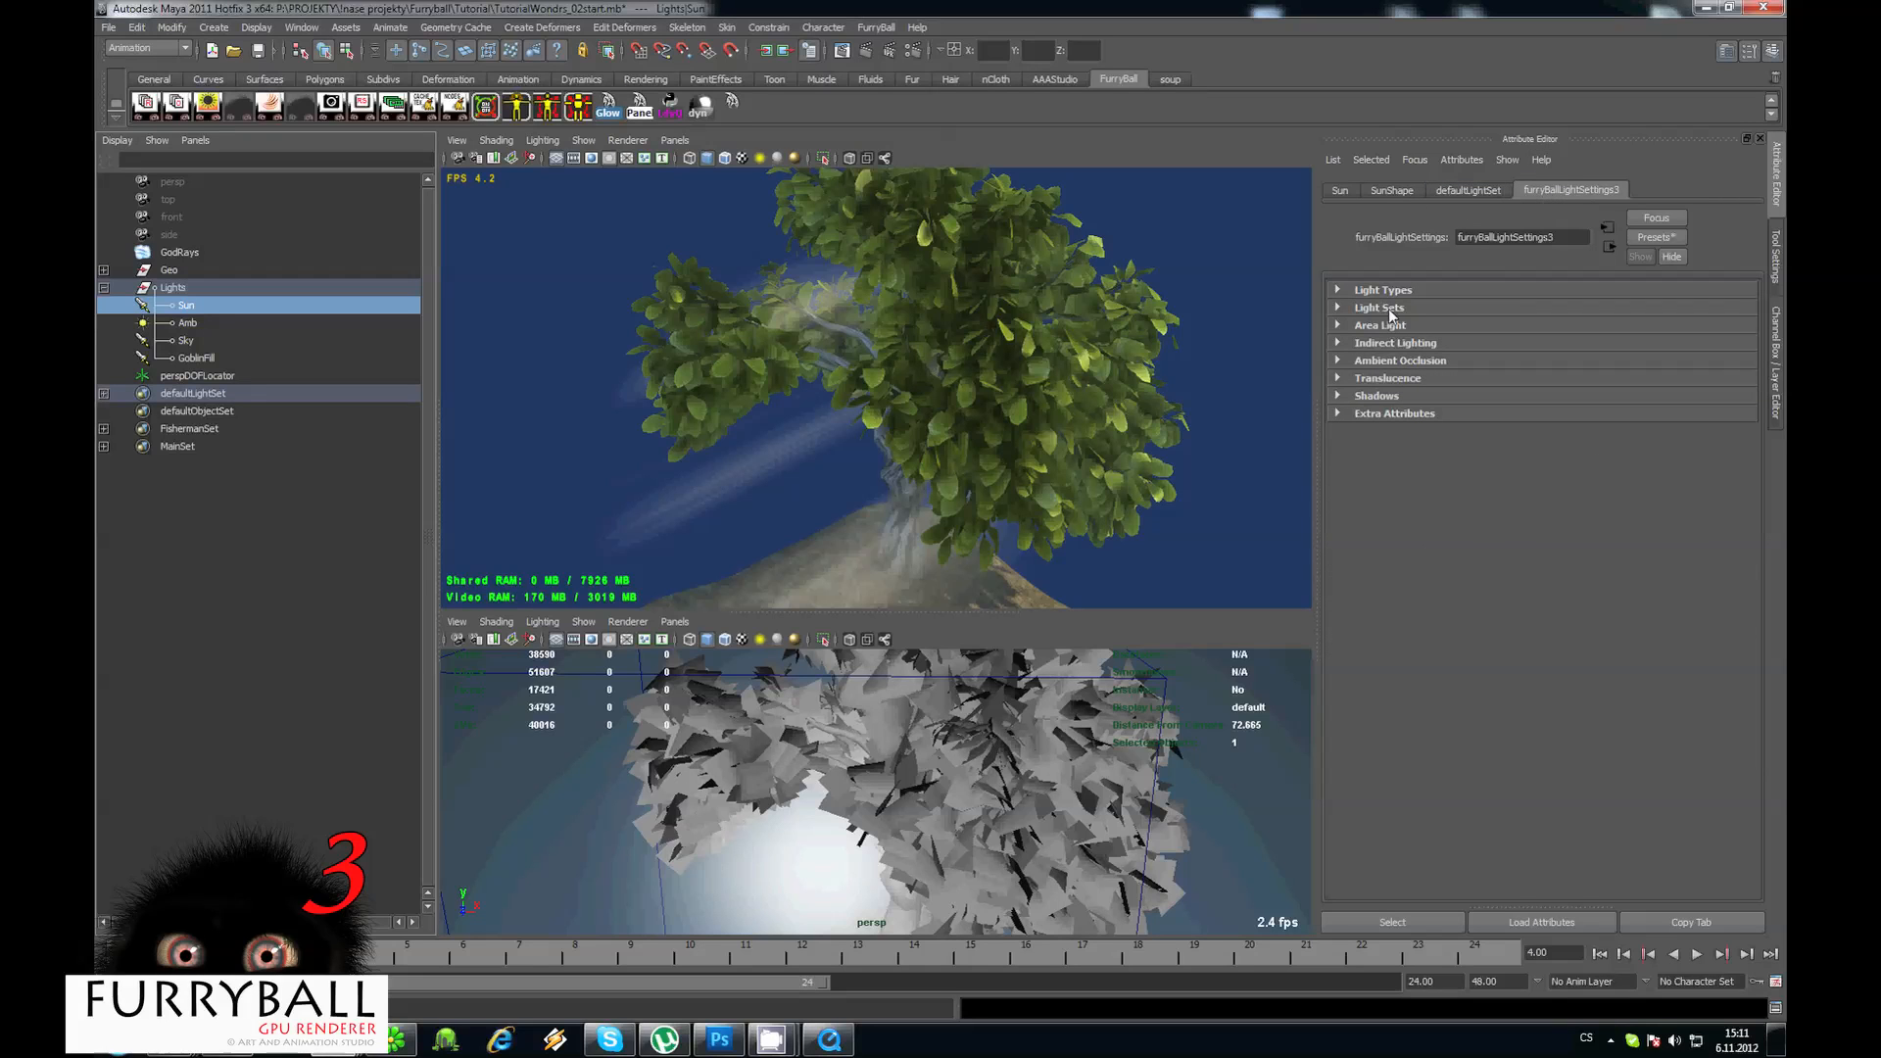
click(1395, 379)
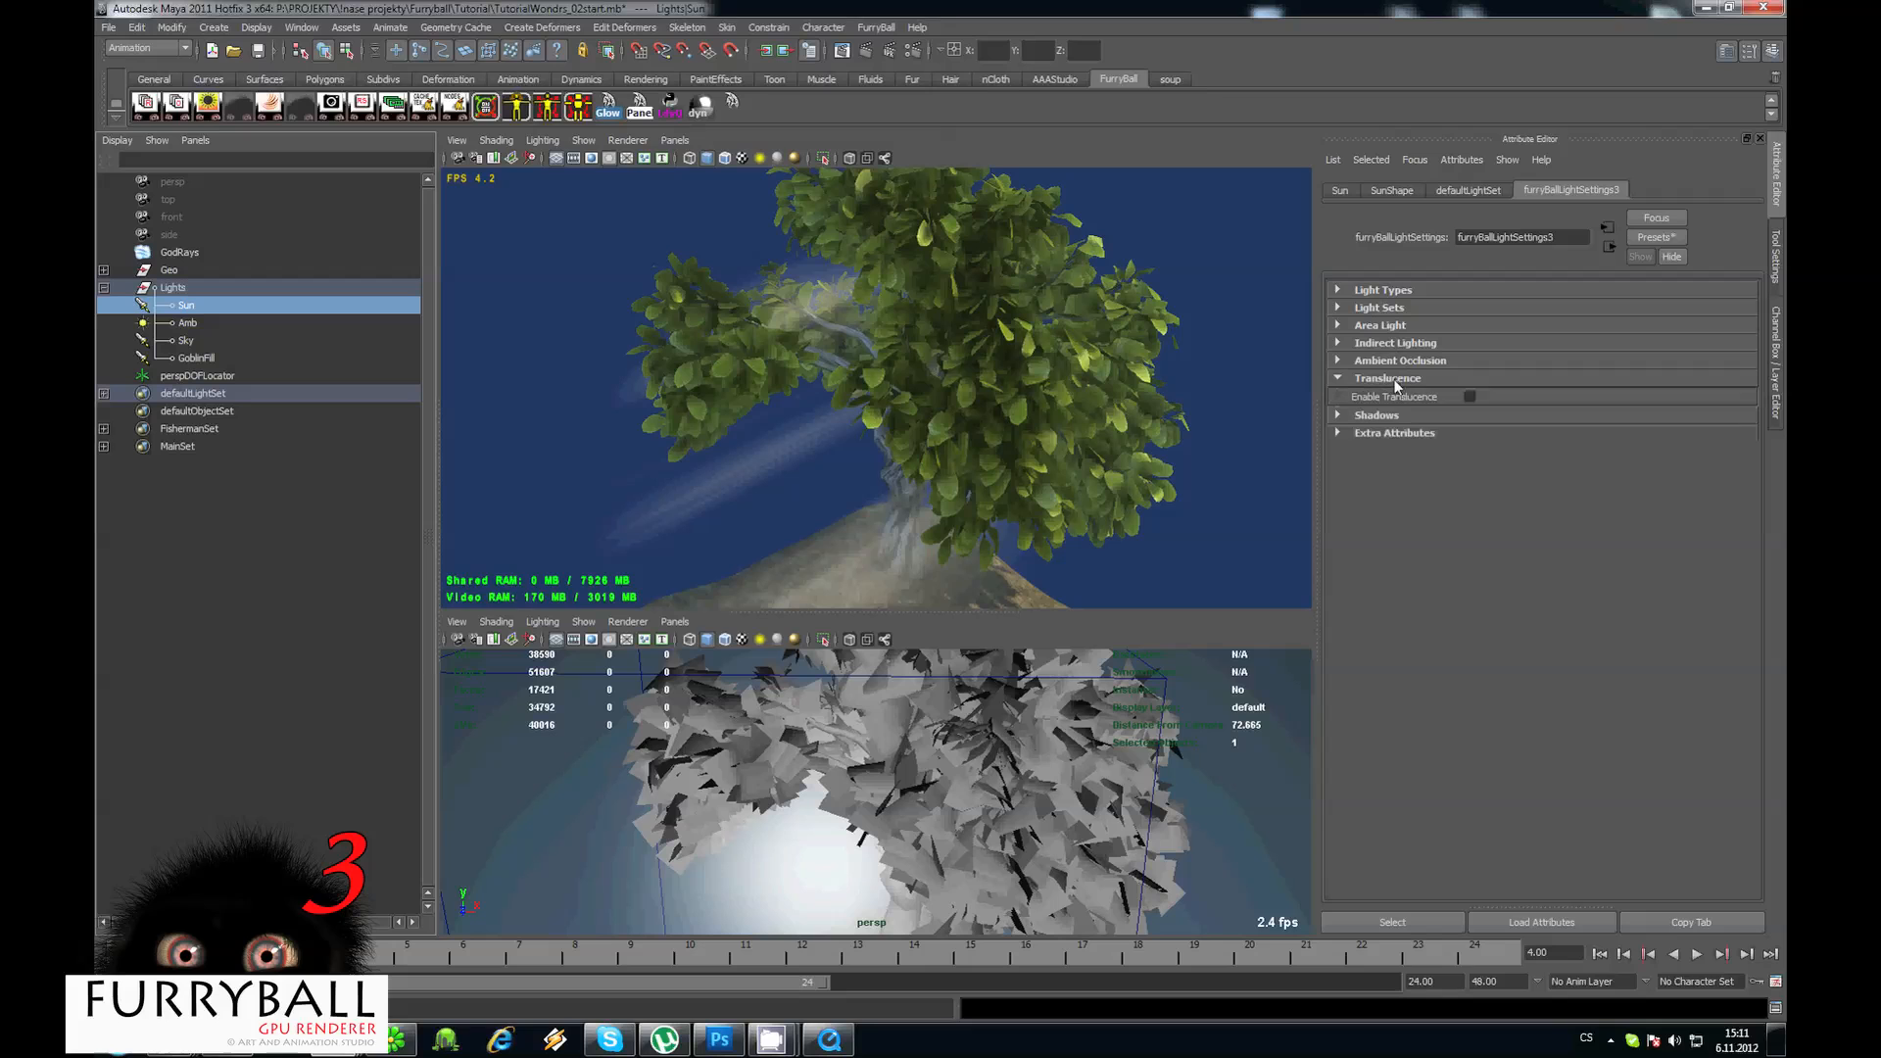
click(1470, 397)
alt+drag(997, 332, 894, 301)
Select the tree leaves and check the file texture connected to the Translucence of their Leaves_M material.
click(894, 302)
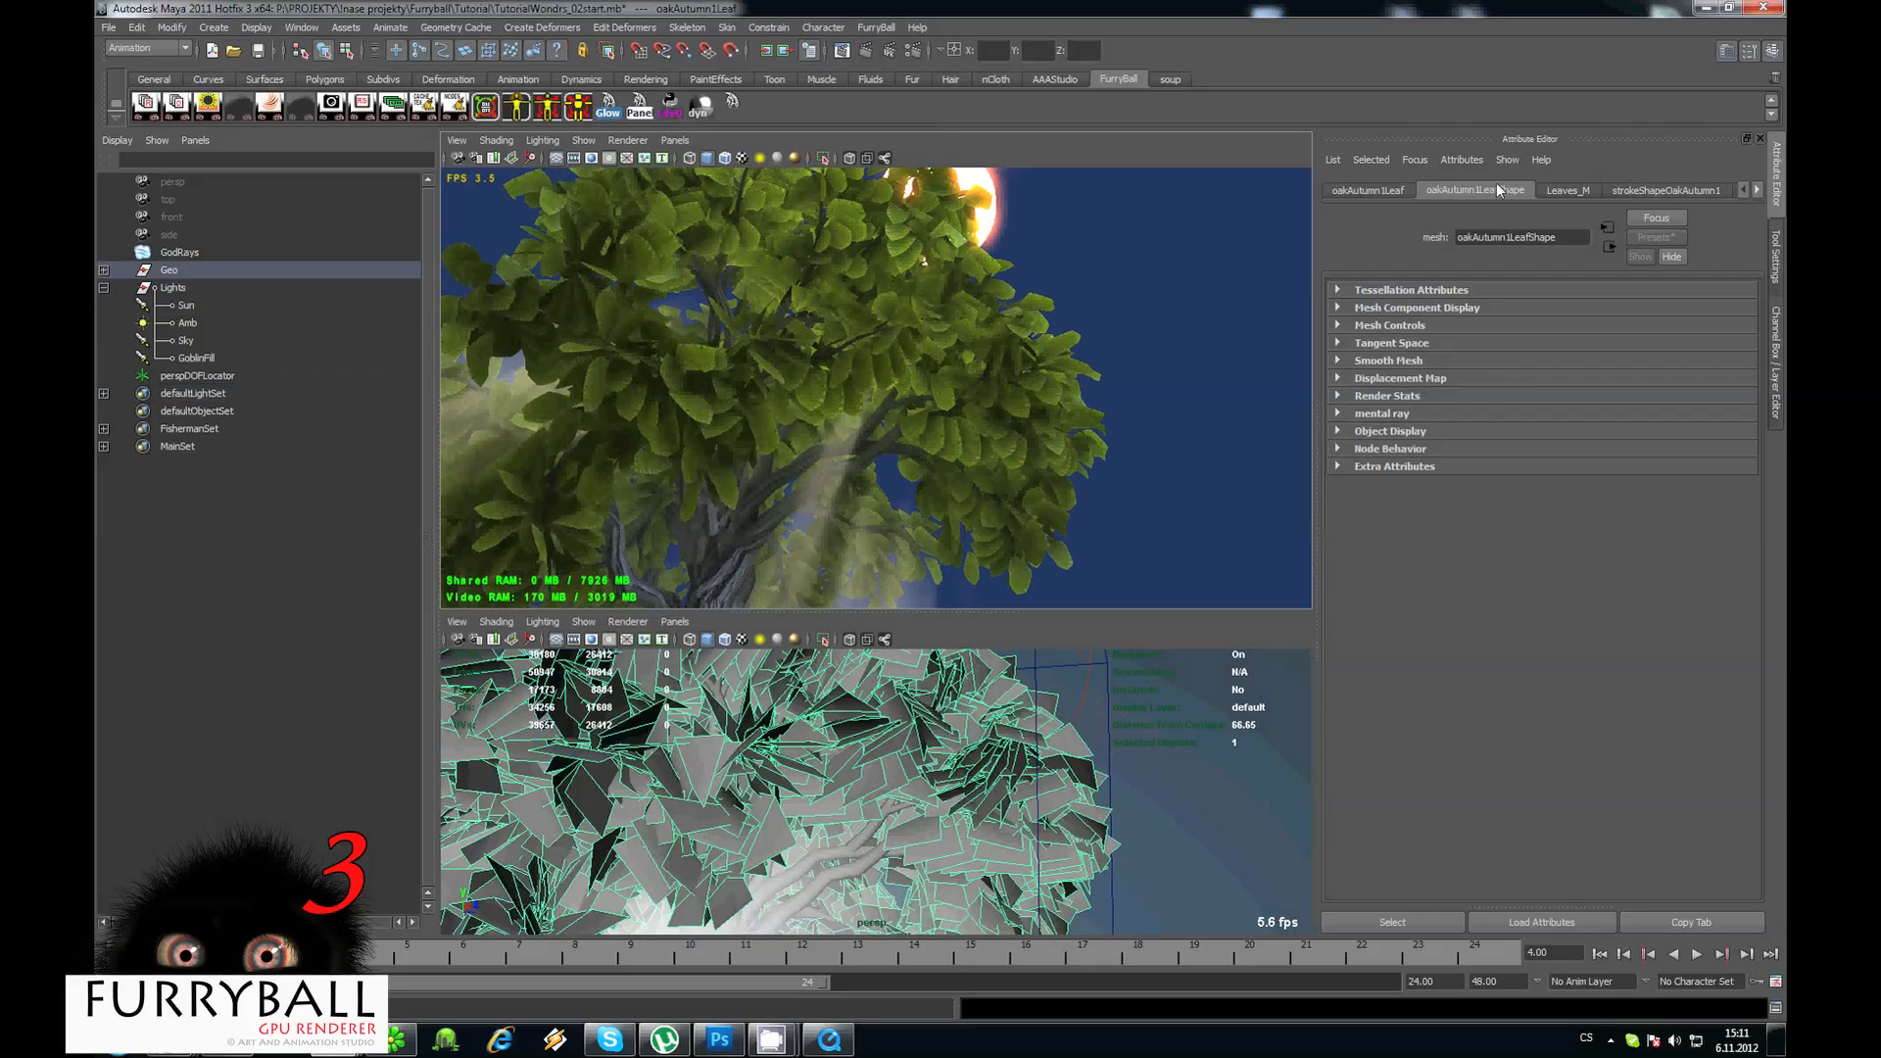
click(1569, 190)
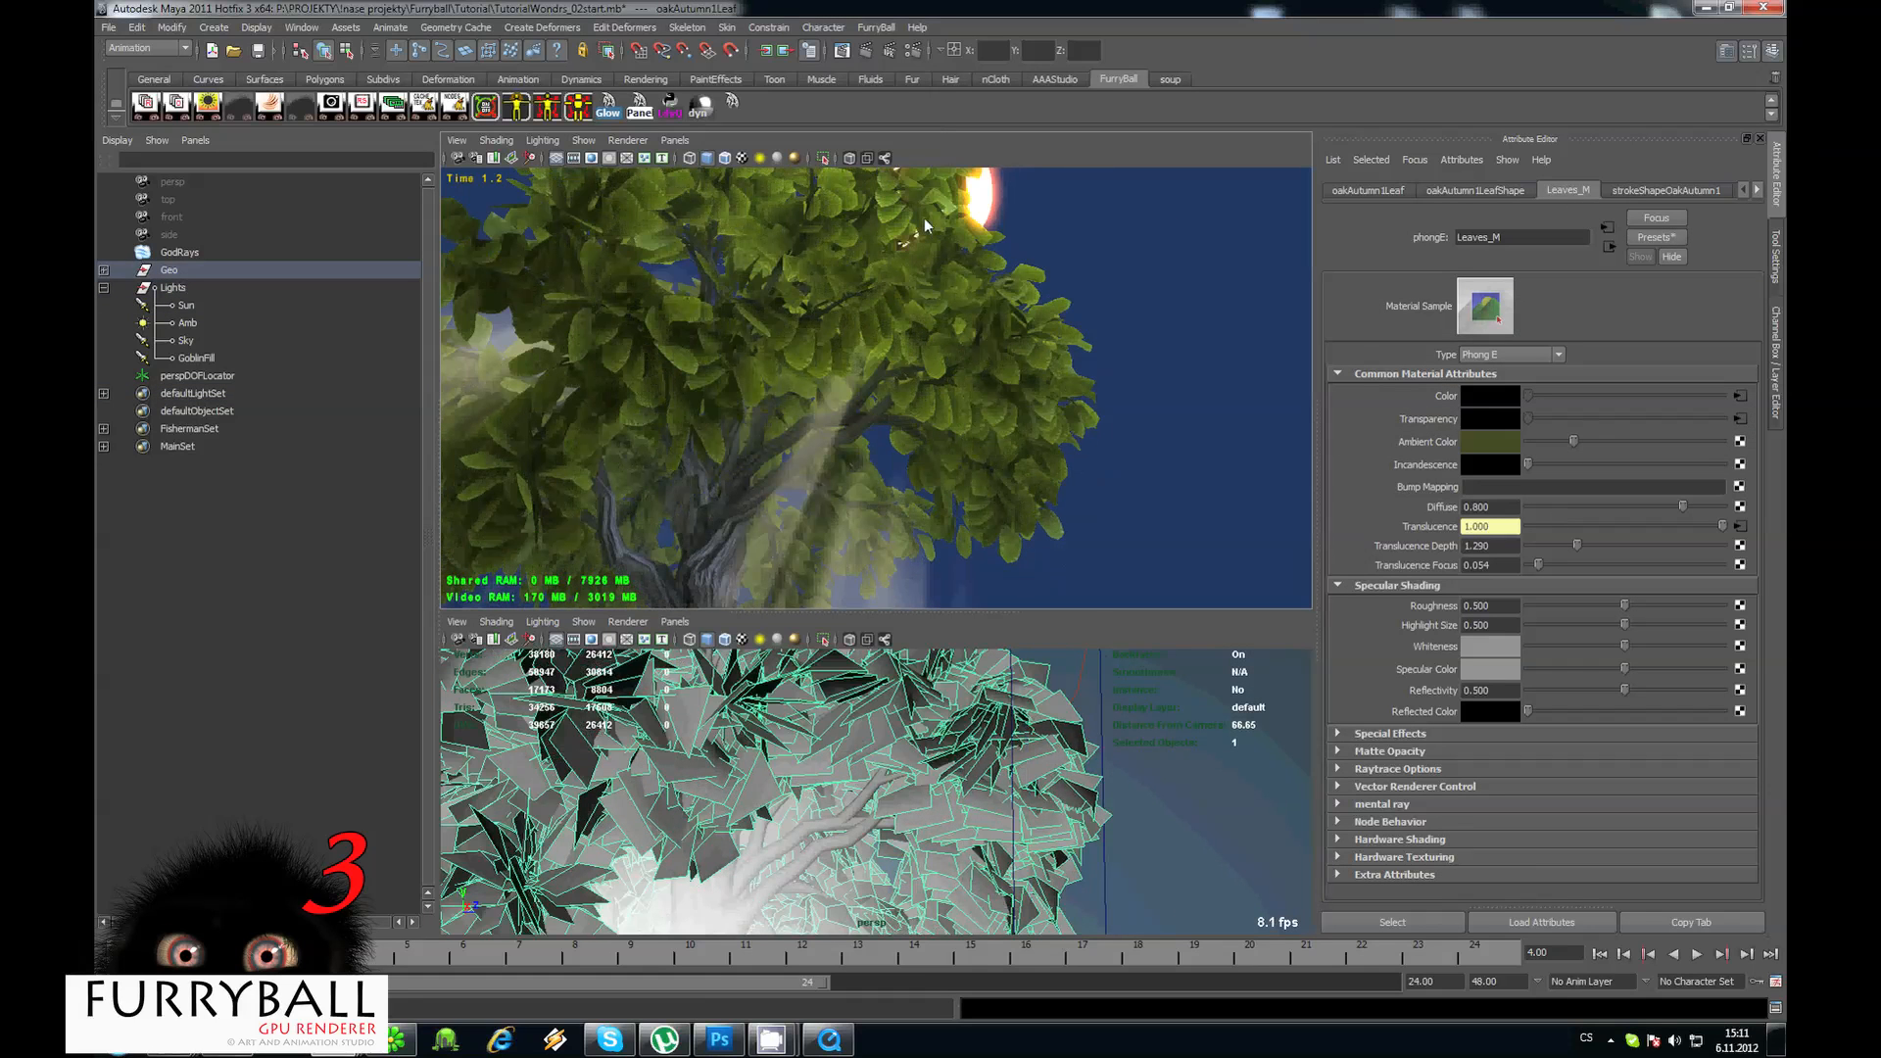
click(1739, 527)
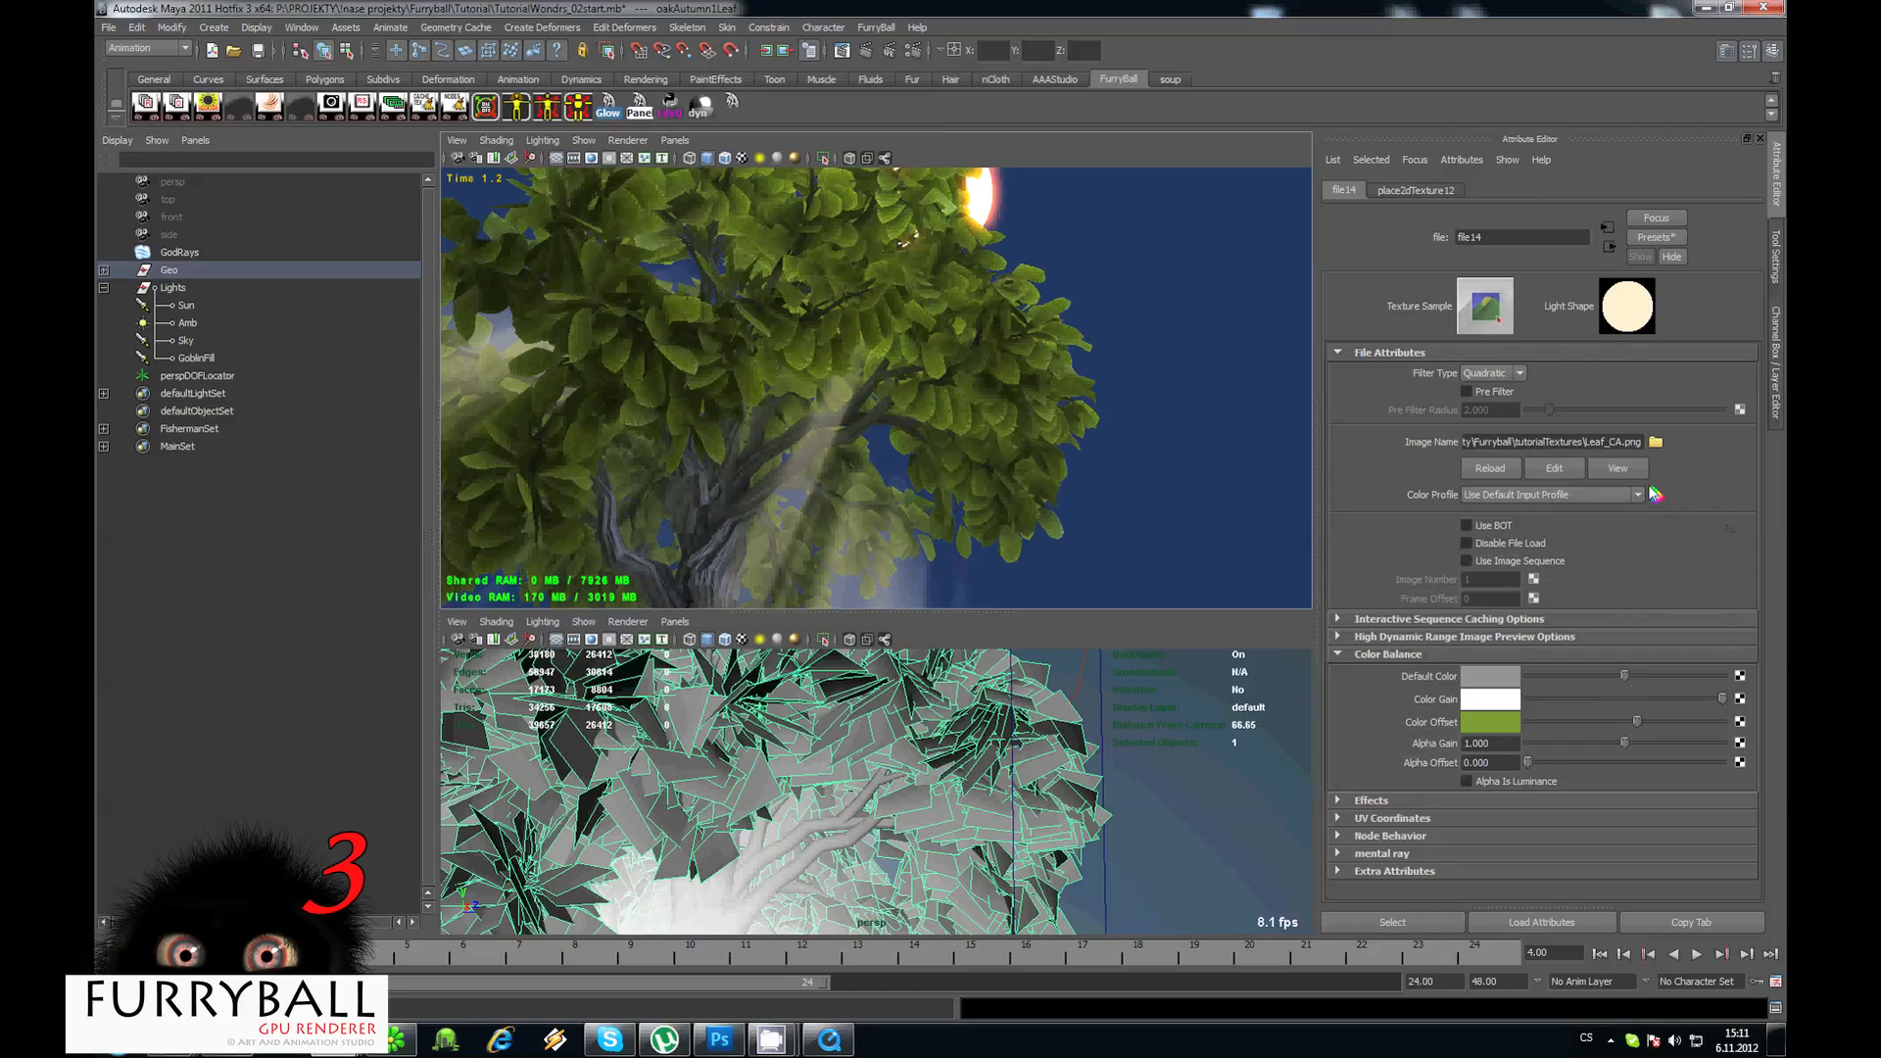
click(1609, 246)
Try a Translucence Depth of about 2.6 with Translucence Focus at 0 on the Leaves_M material.
scroll(938, 378, up, 3)
alt+drag(943, 382, 990, 392)
drag(1579, 546, 1590, 549)
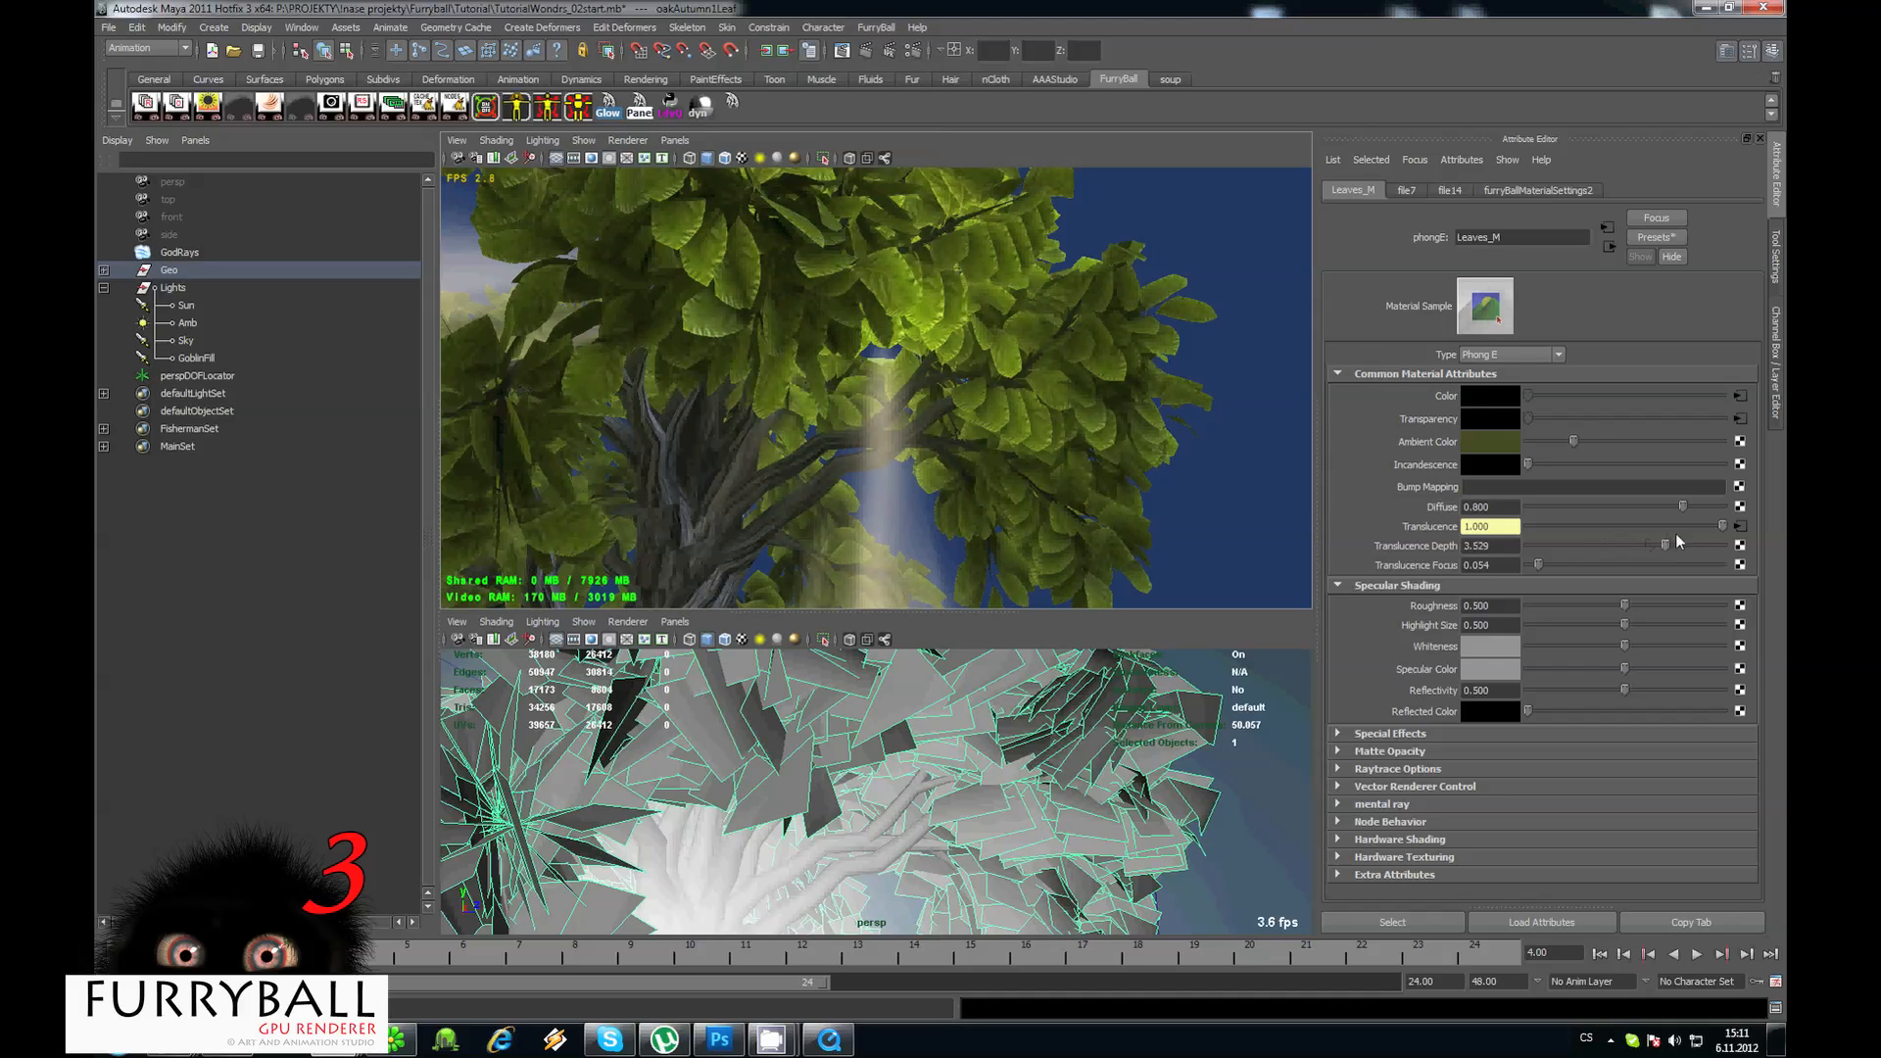
drag(1712, 534, 1744, 540)
click(1635, 542)
drag(1526, 570, 1520, 570)
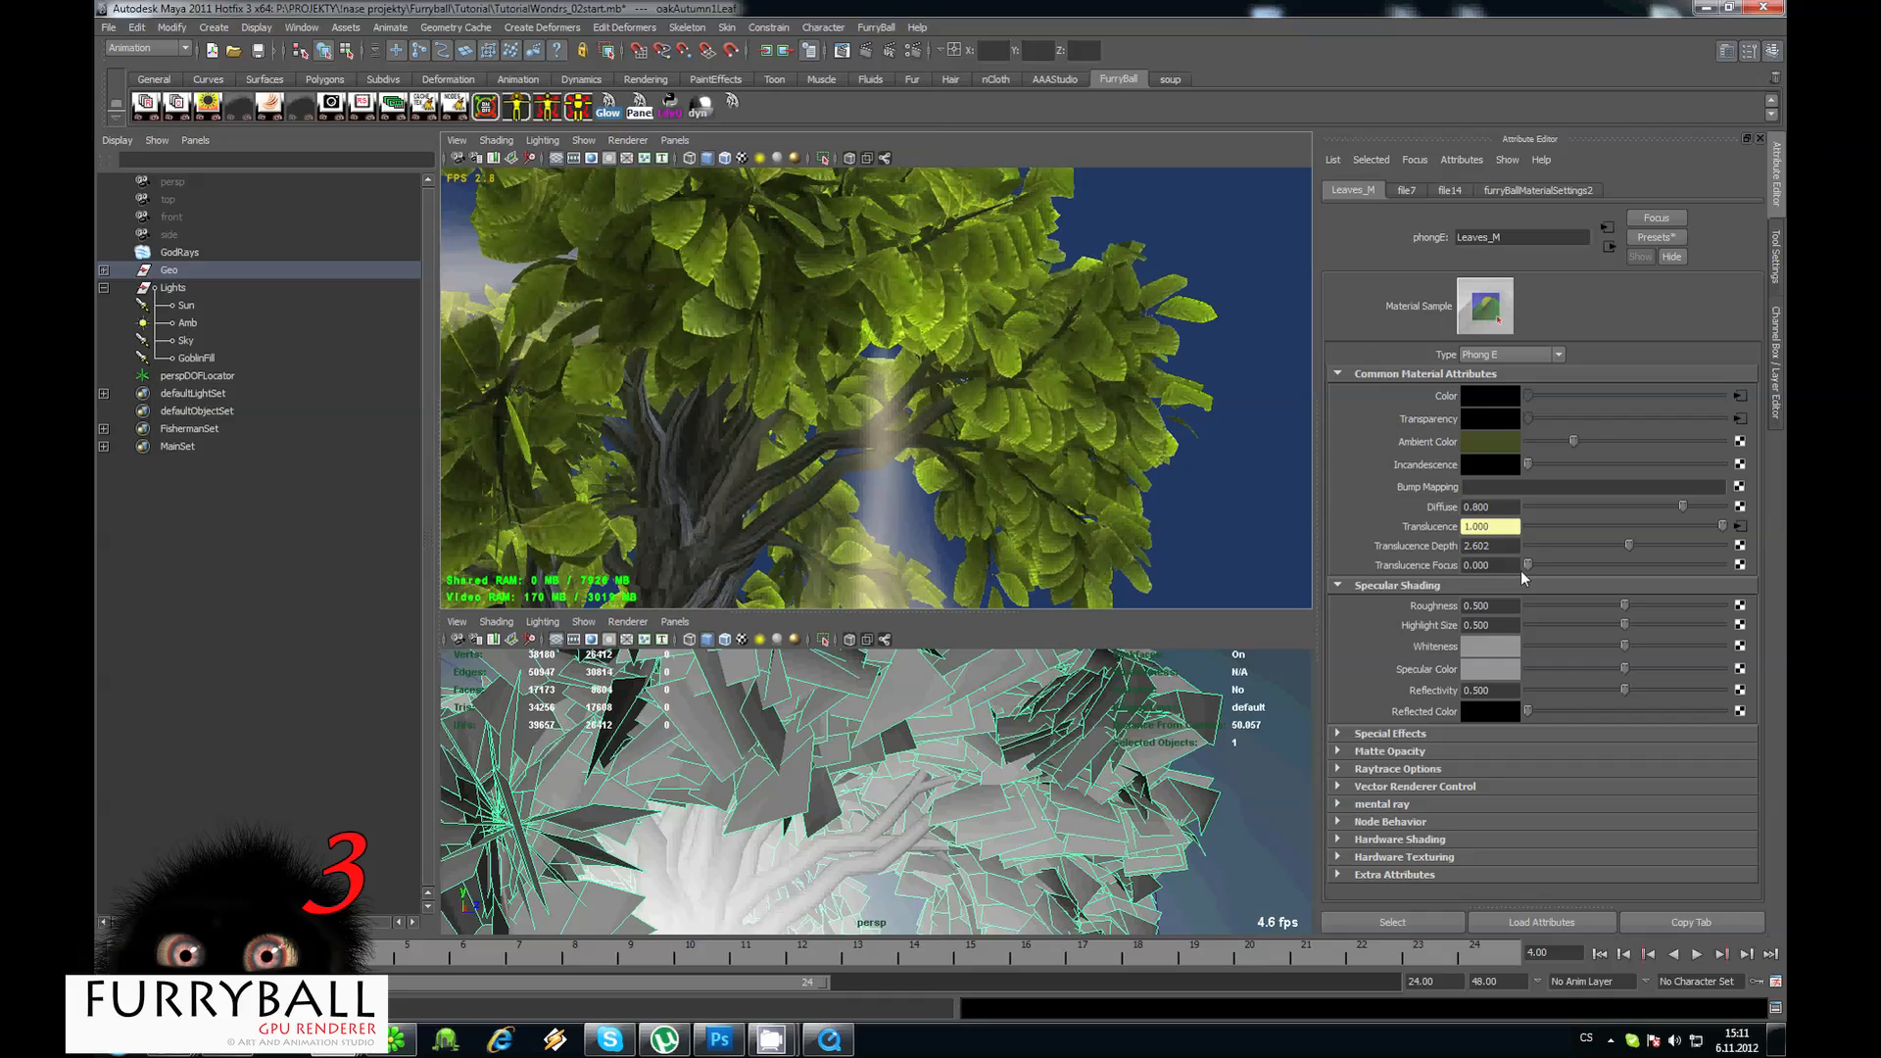
Set the Leaves_M material's Translucence Depth to about 4.2 and its Translucence Focus to 0.02.
click(1485, 568)
text(2)
key(Return)
mouse_move(1720, 538)
mouse_down()
mouse_move(1772, 535)
mouse_move(1554, 545)
mouse_move(1705, 547)
mouse_up()
click(1545, 566)
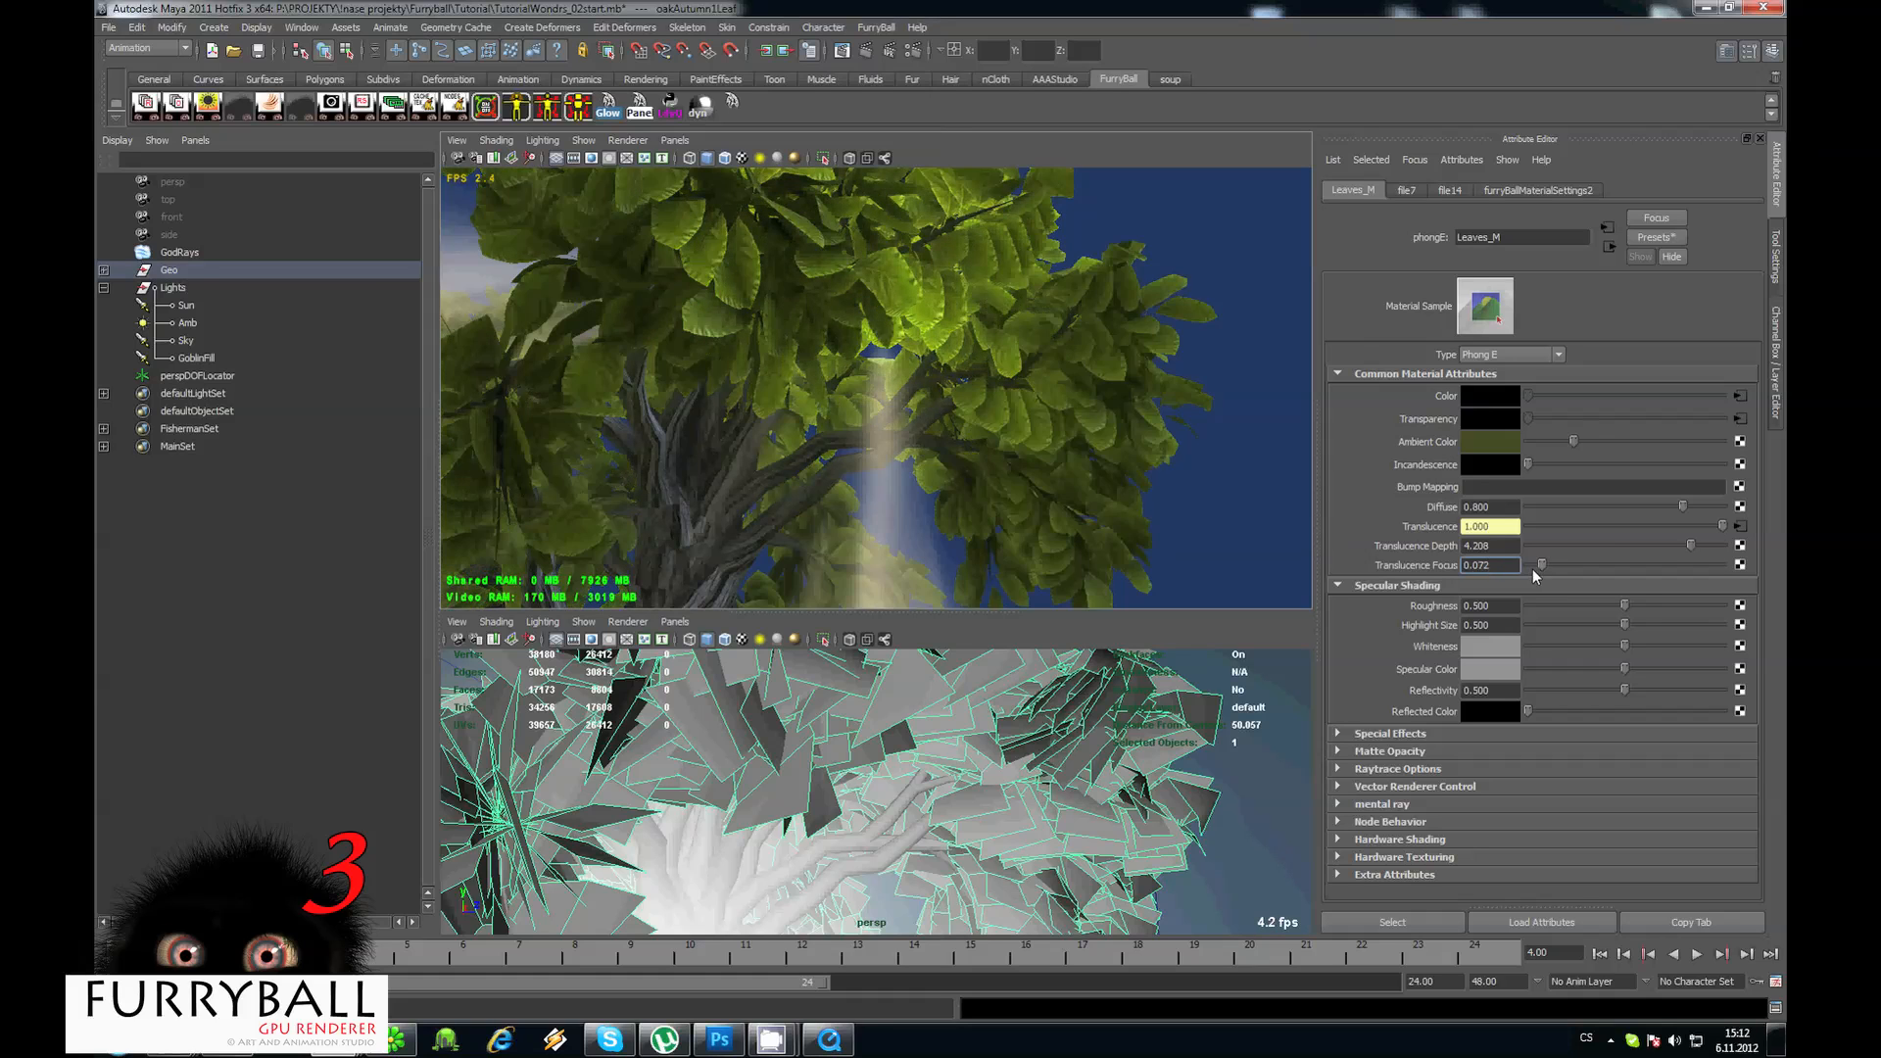
drag(1538, 574, 1483, 576)
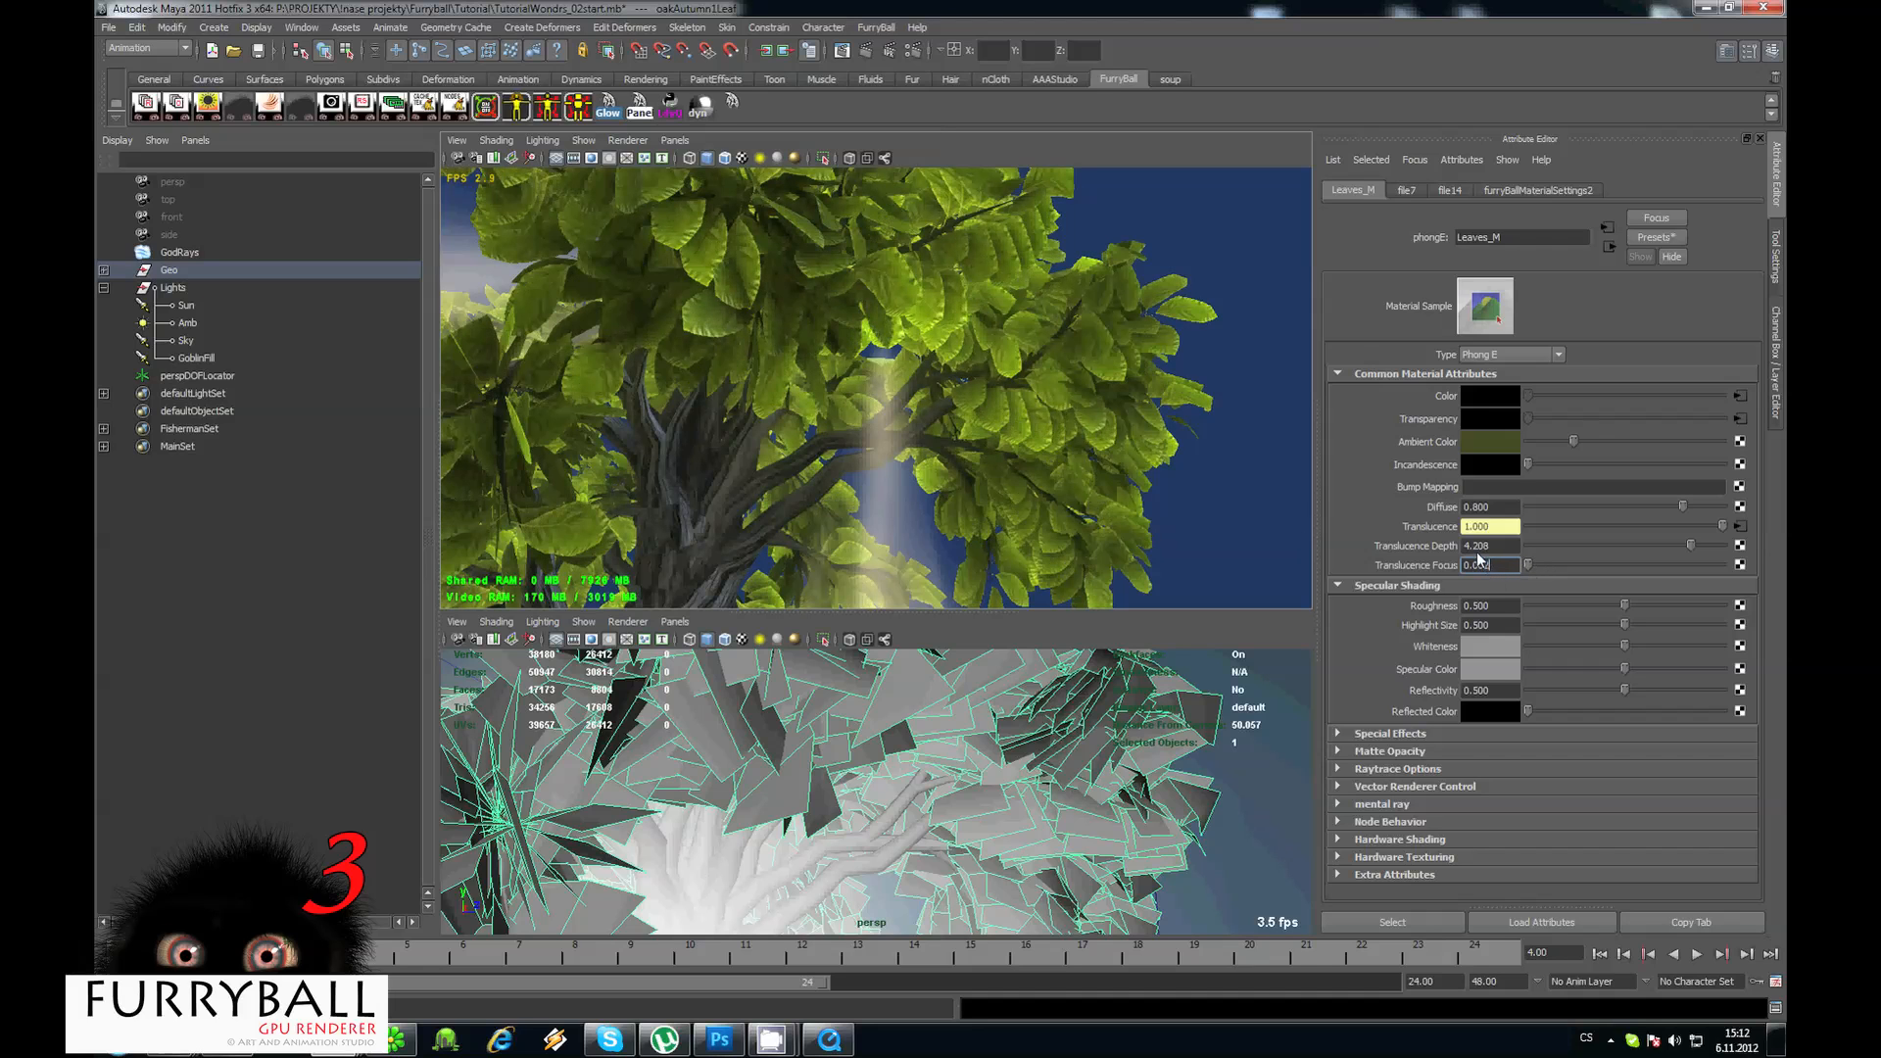
Brighten the Color Offset of the leaves' translucence texture Leaf_CA.png and adjust its colour.
alt+right_drag(1118, 471, 1047, 394)
alt+drag(1035, 407, 806, 291)
alt+right_drag(806, 291, 931, 444)
alt+drag(932, 445, 980, 402)
click(1740, 526)
drag(1636, 721, 1691, 717)
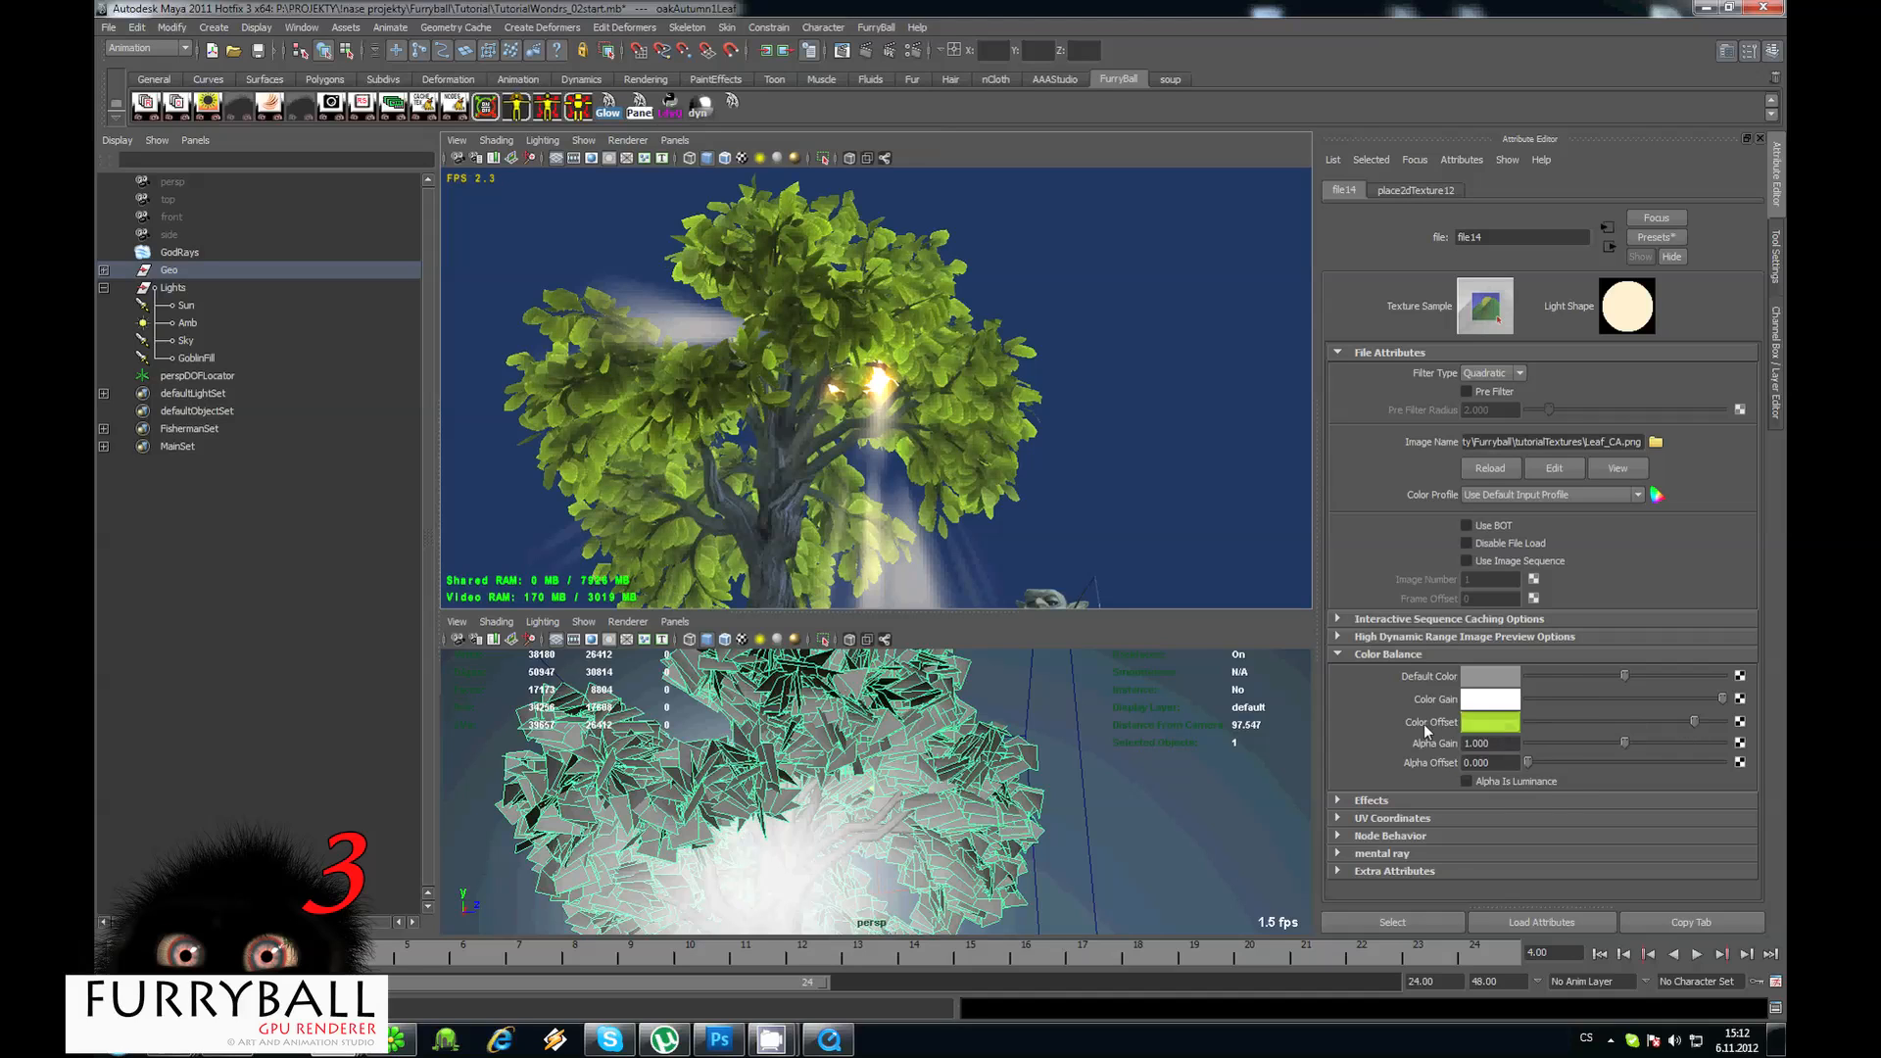
click(1484, 722)
drag(1396, 746, 1415, 749)
drag(1539, 680, 1530, 683)
alt+drag(1017, 395, 958, 372)
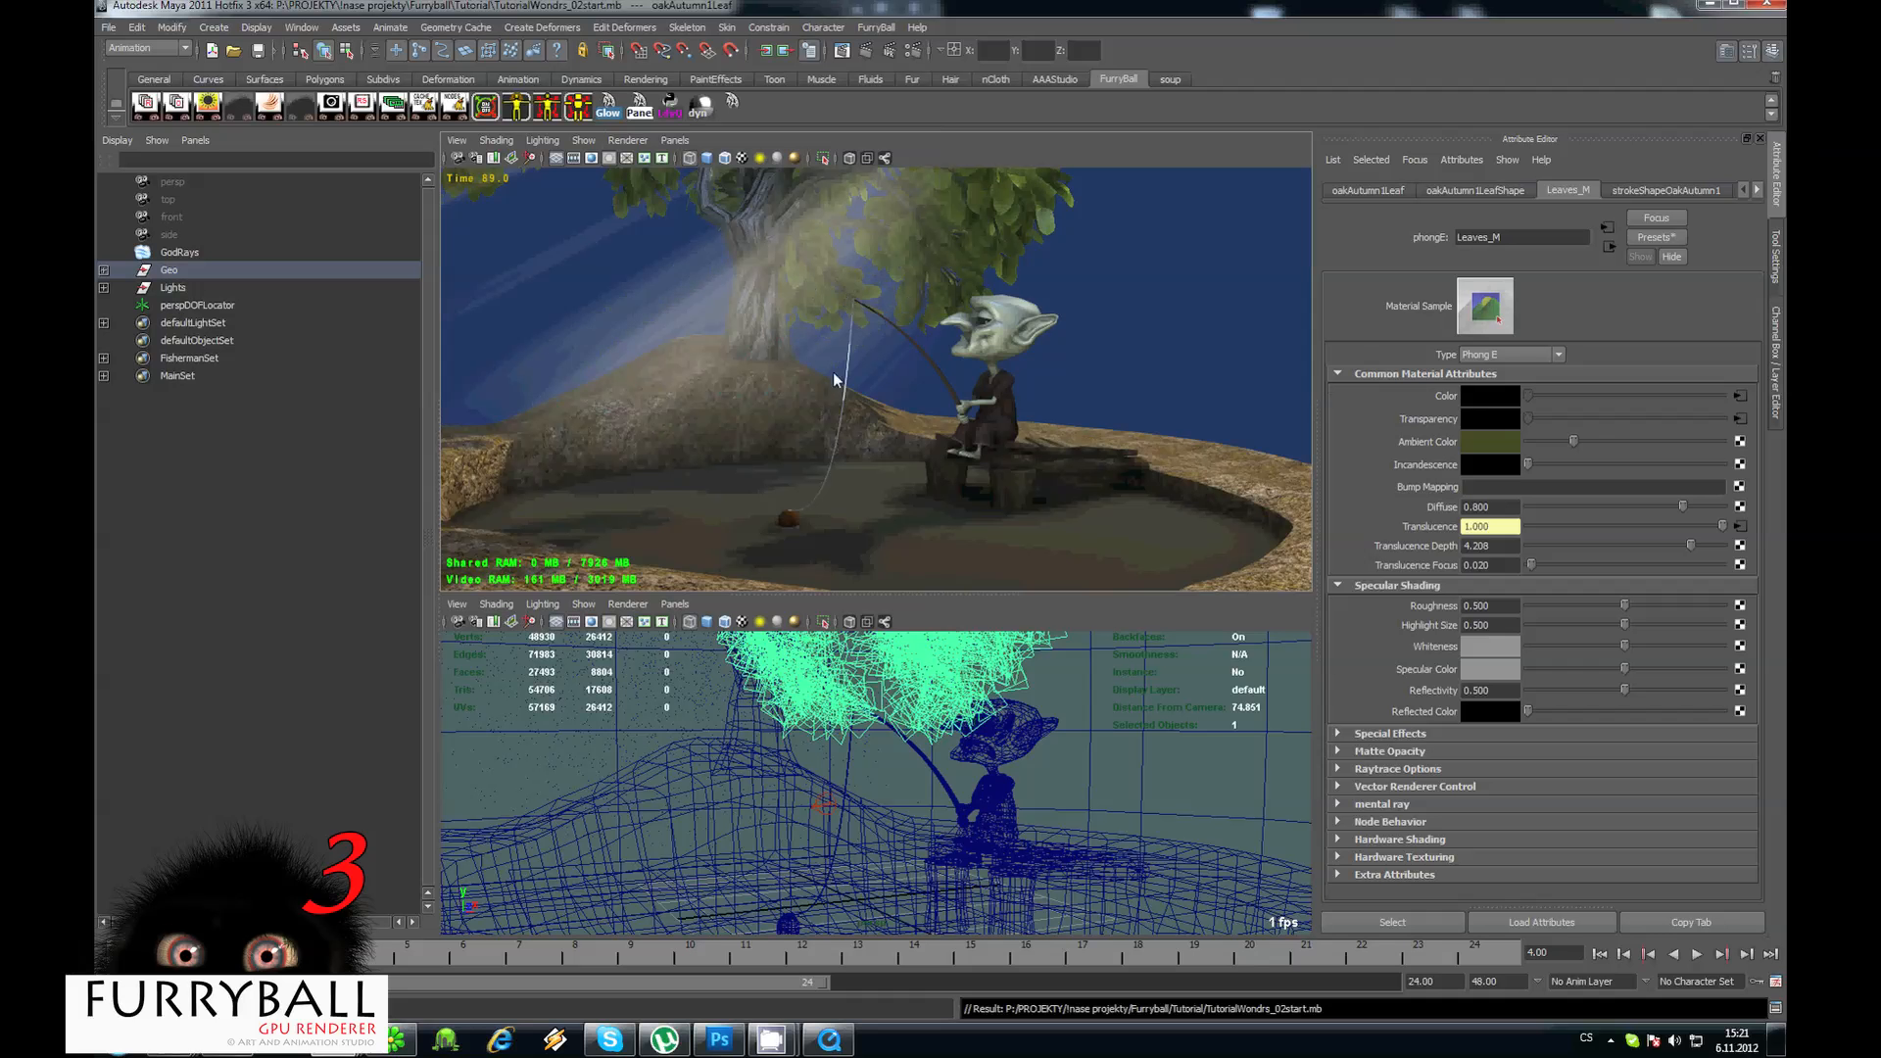
Select the pond's water surface and connect a Water texture to the Bump Mapping of its Water_M material.
alt+drag(780, 455, 739, 442)
alt+middle_drag(738, 443, 809, 386)
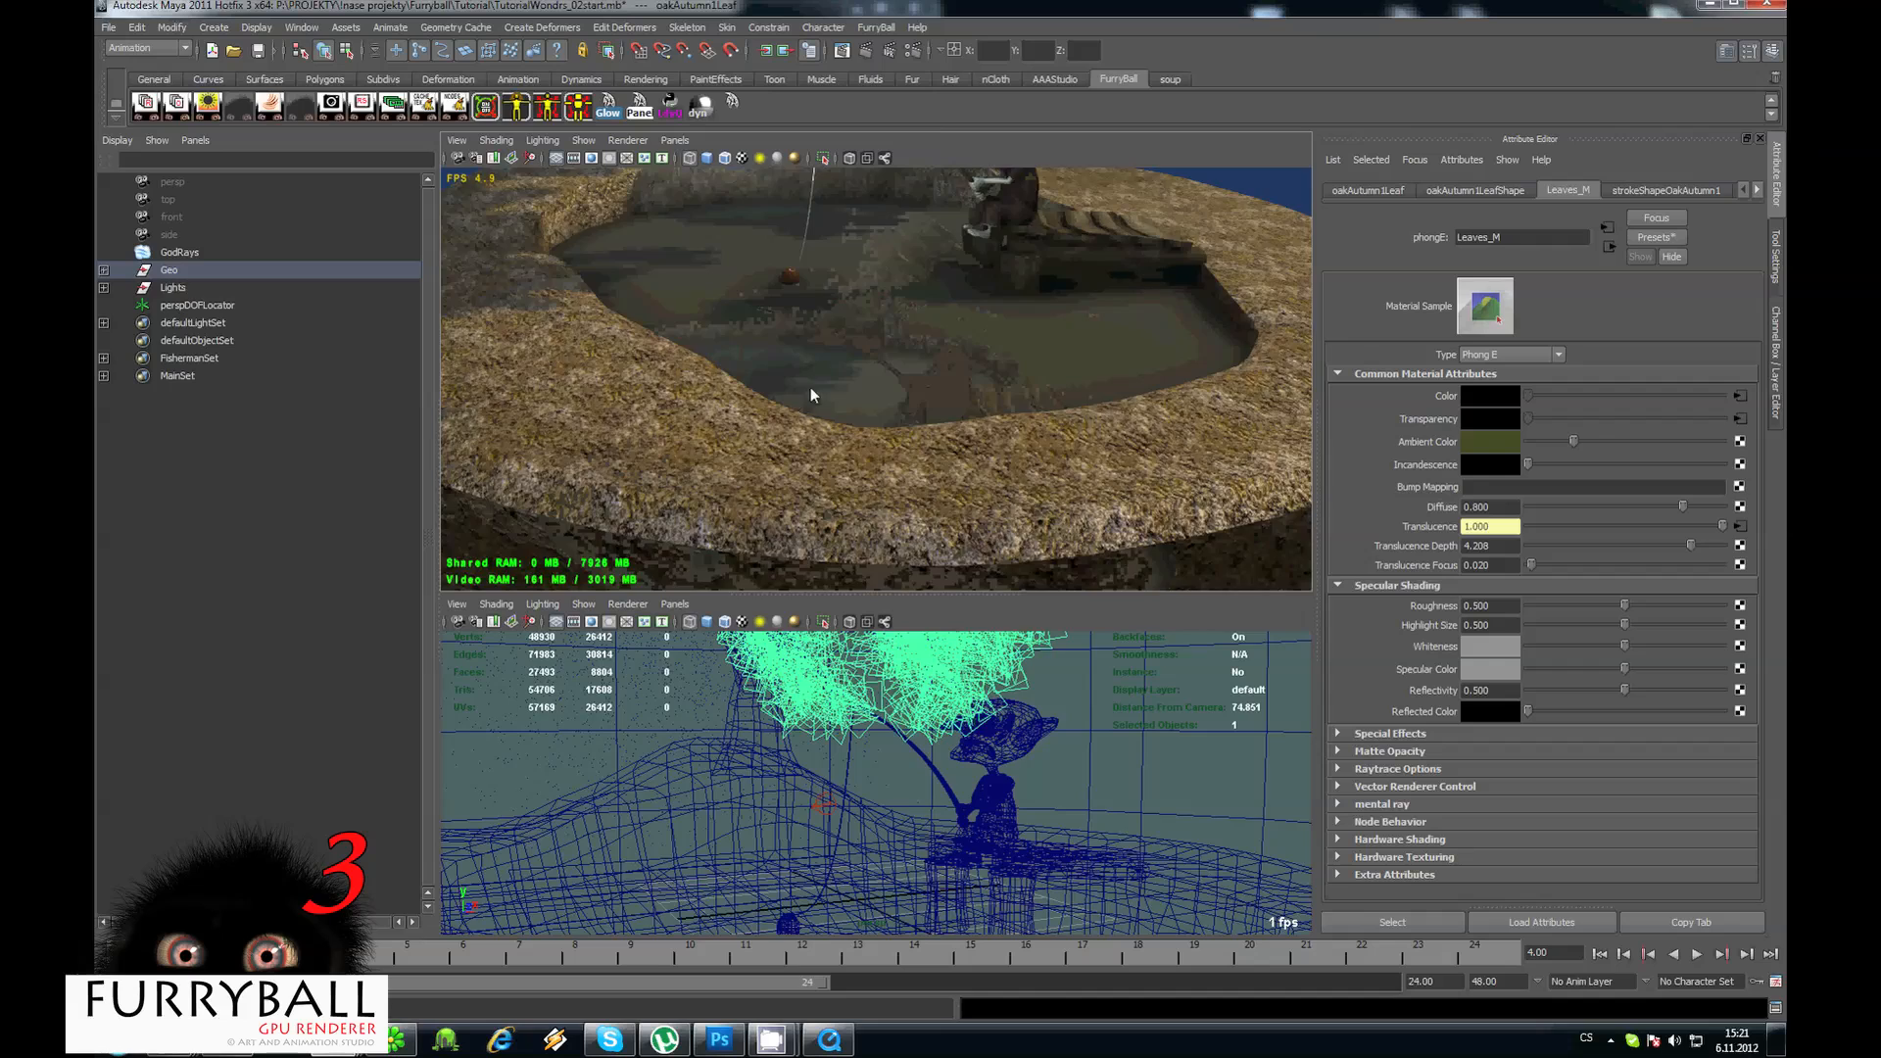
alt+right_drag(809, 386, 834, 420)
alt+middle_drag(834, 420, 845, 480)
click(855, 335)
alt+middle_drag(845, 311, 834, 345)
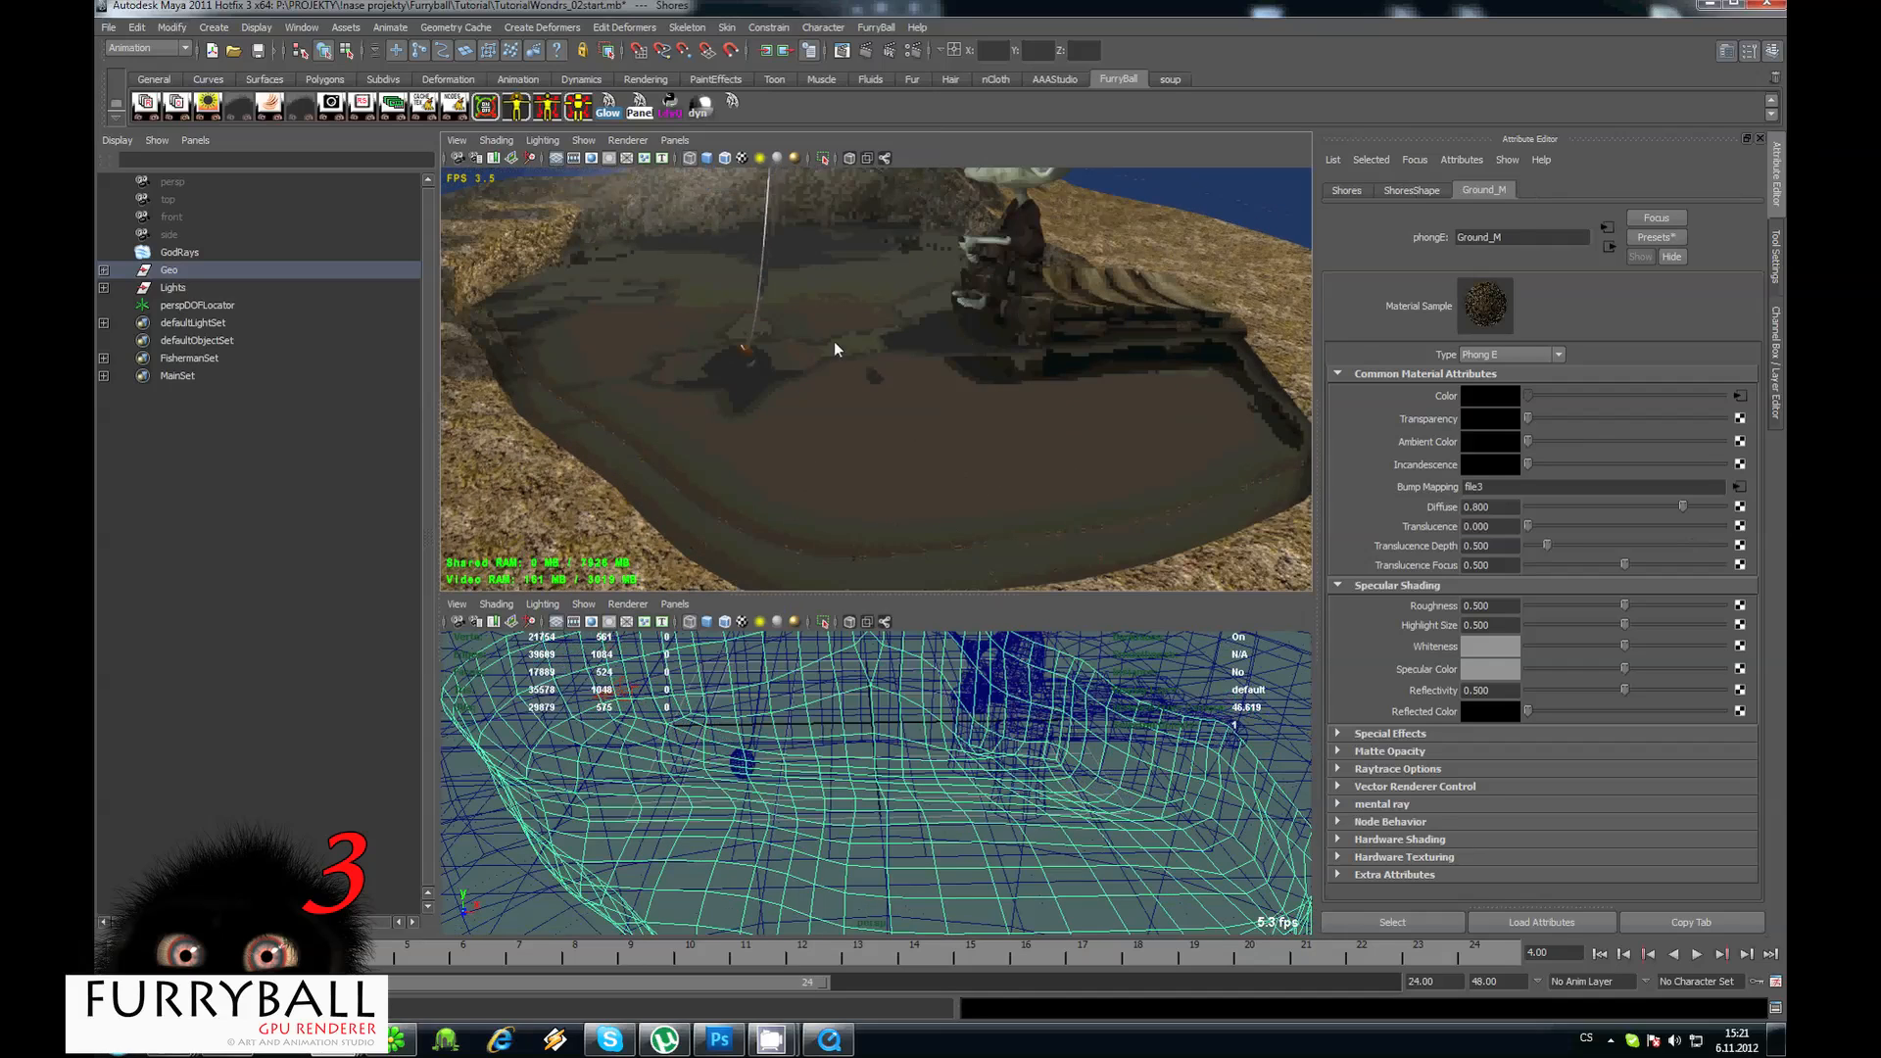
click(893, 764)
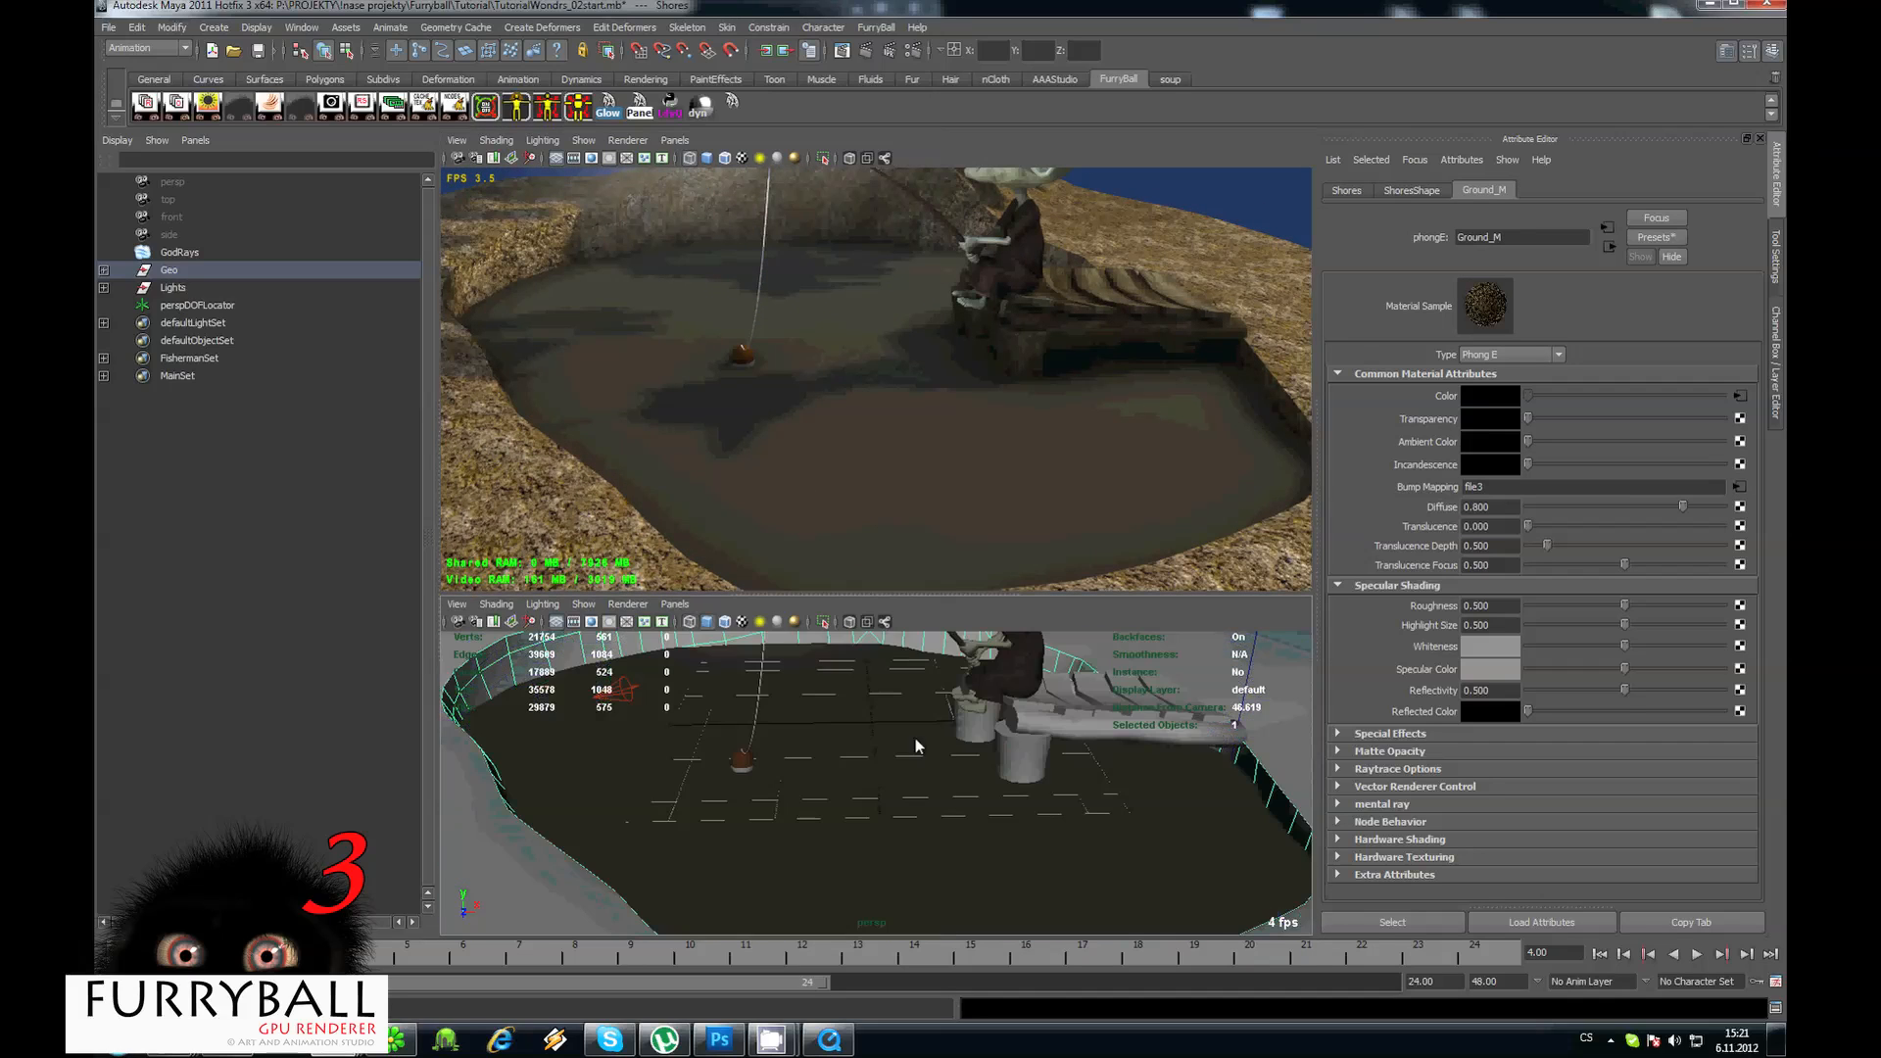
click(911, 750)
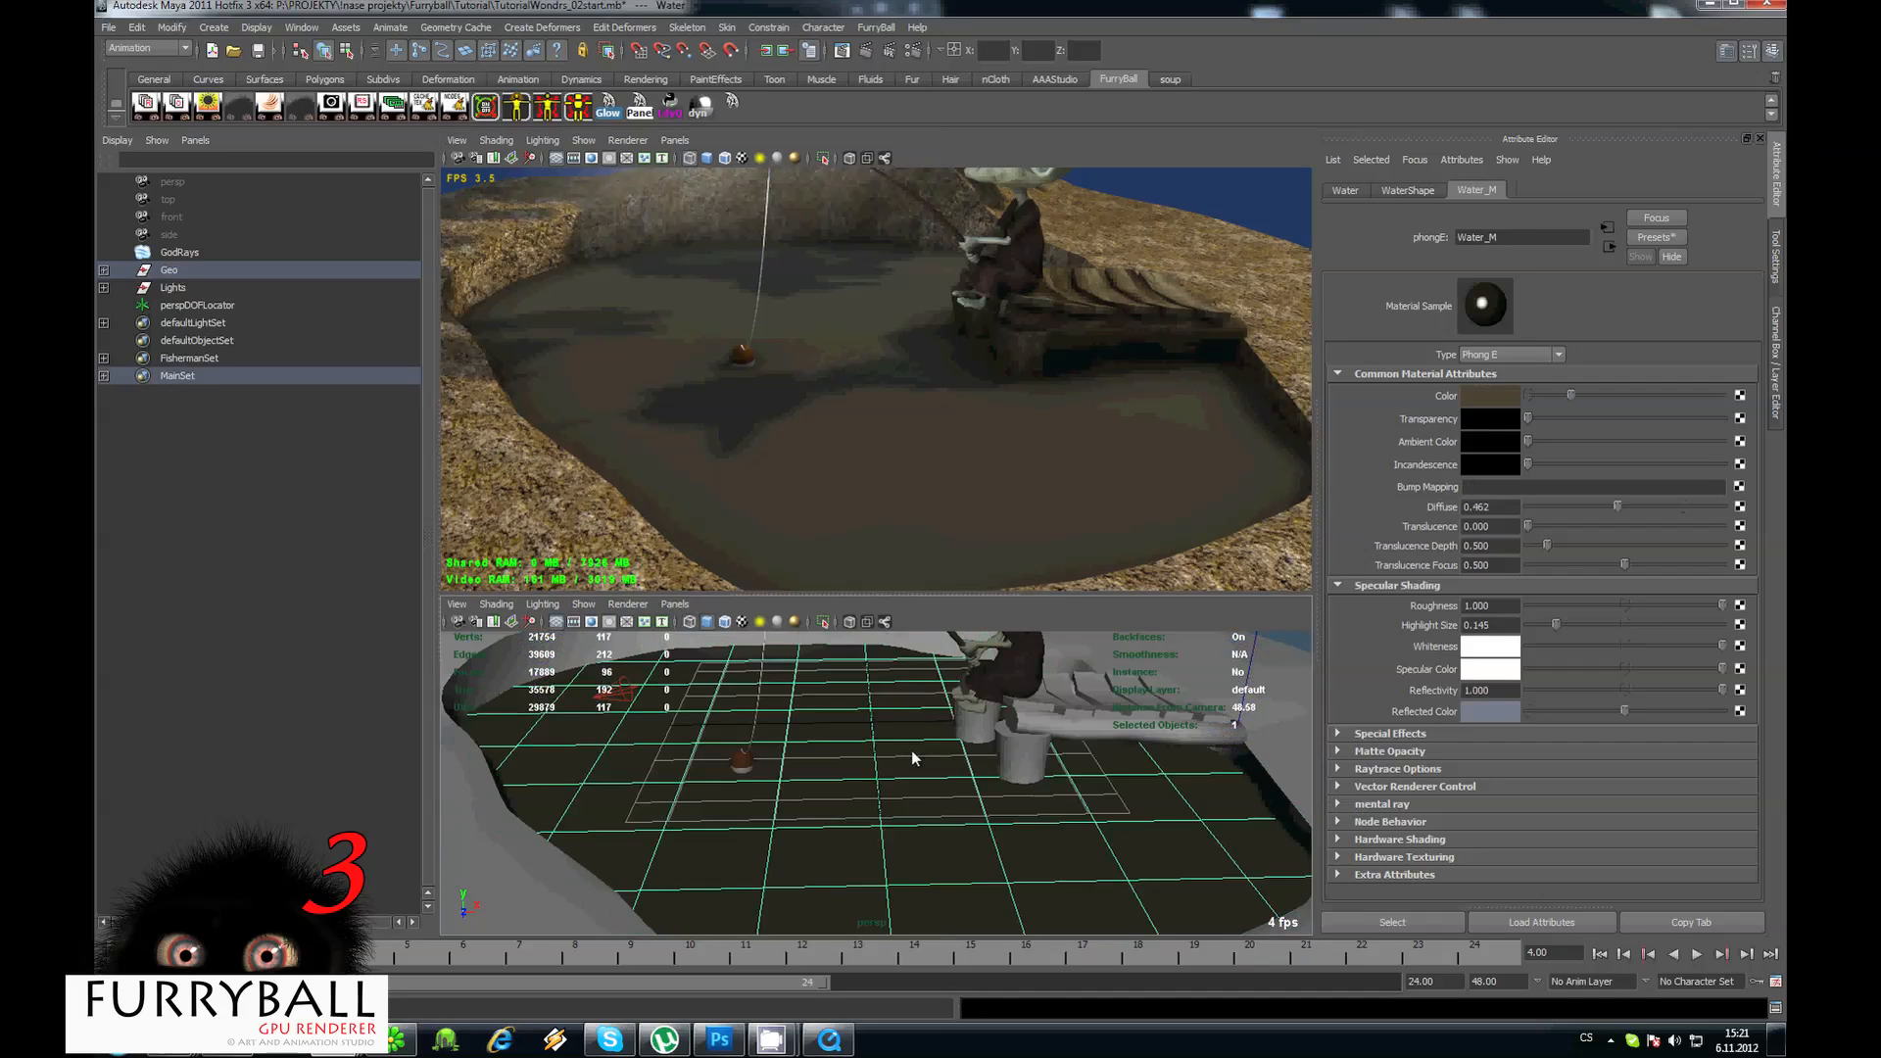
alt+drag(911, 751, 902, 718)
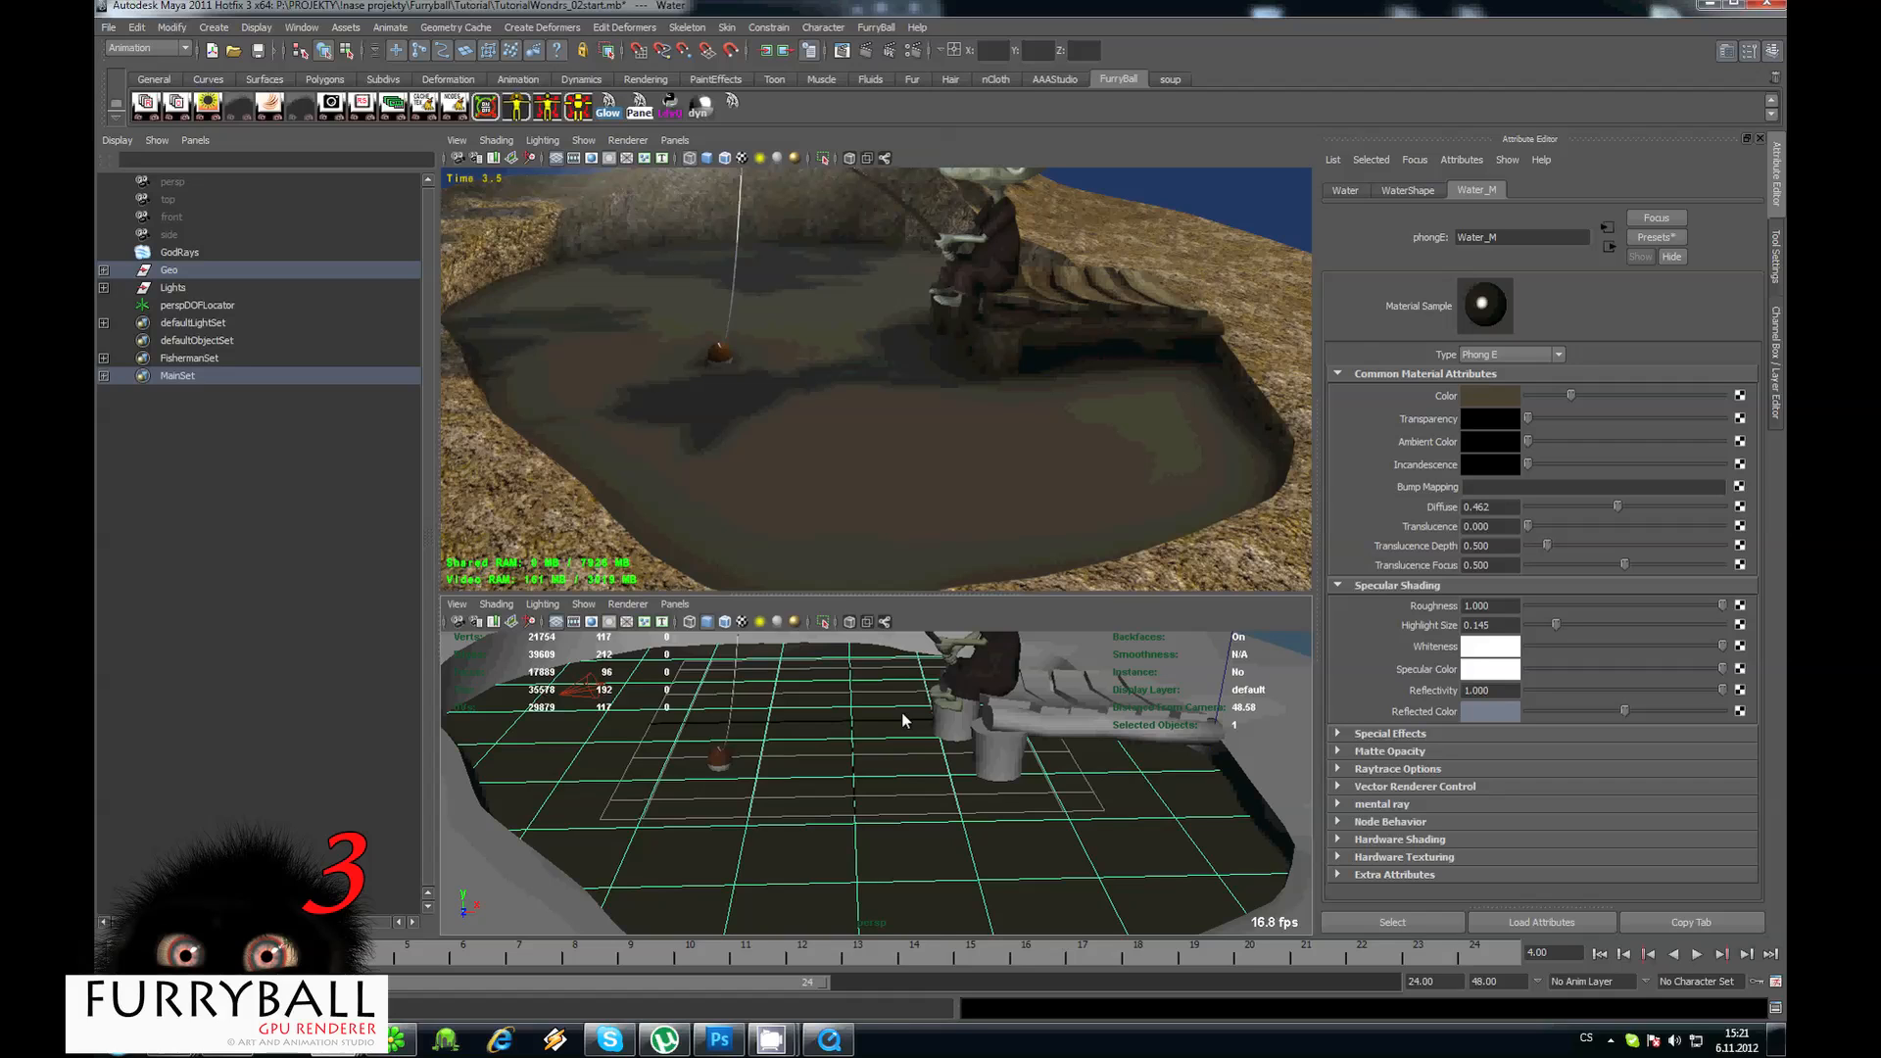
click(1739, 487)
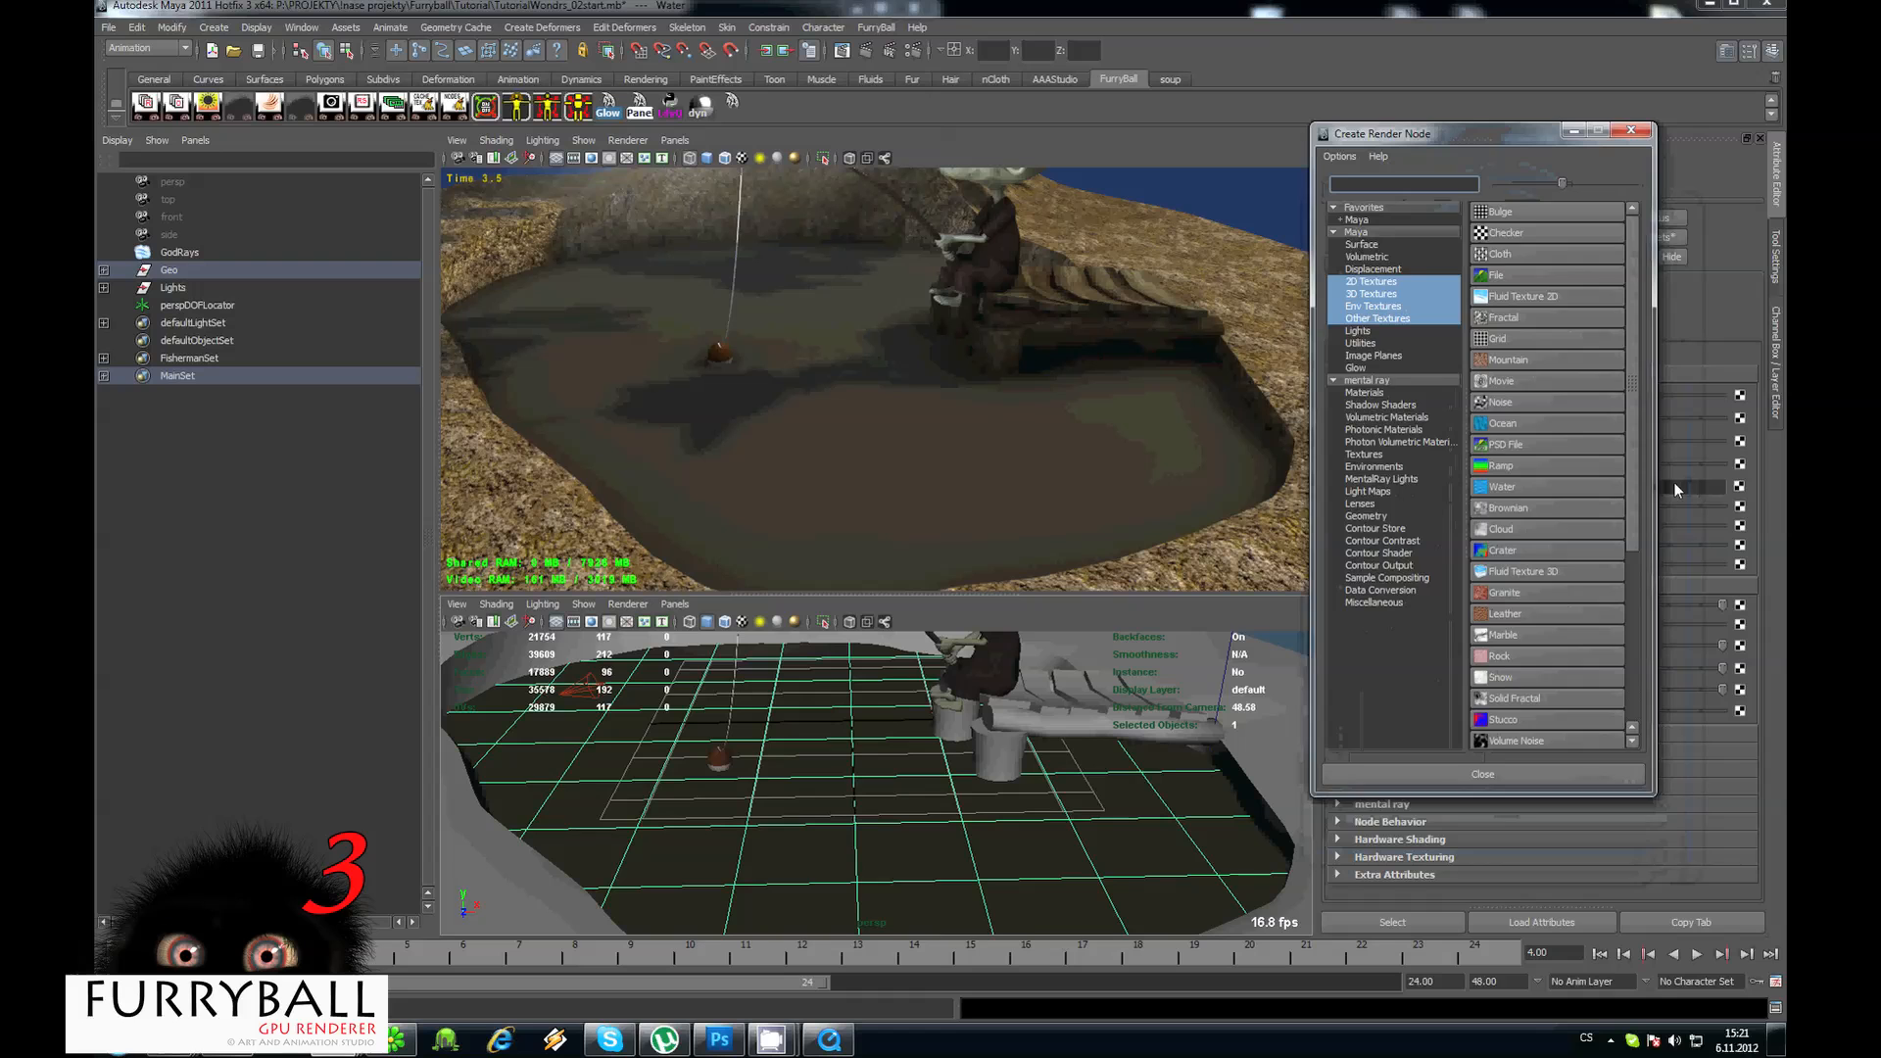
click(1517, 463)
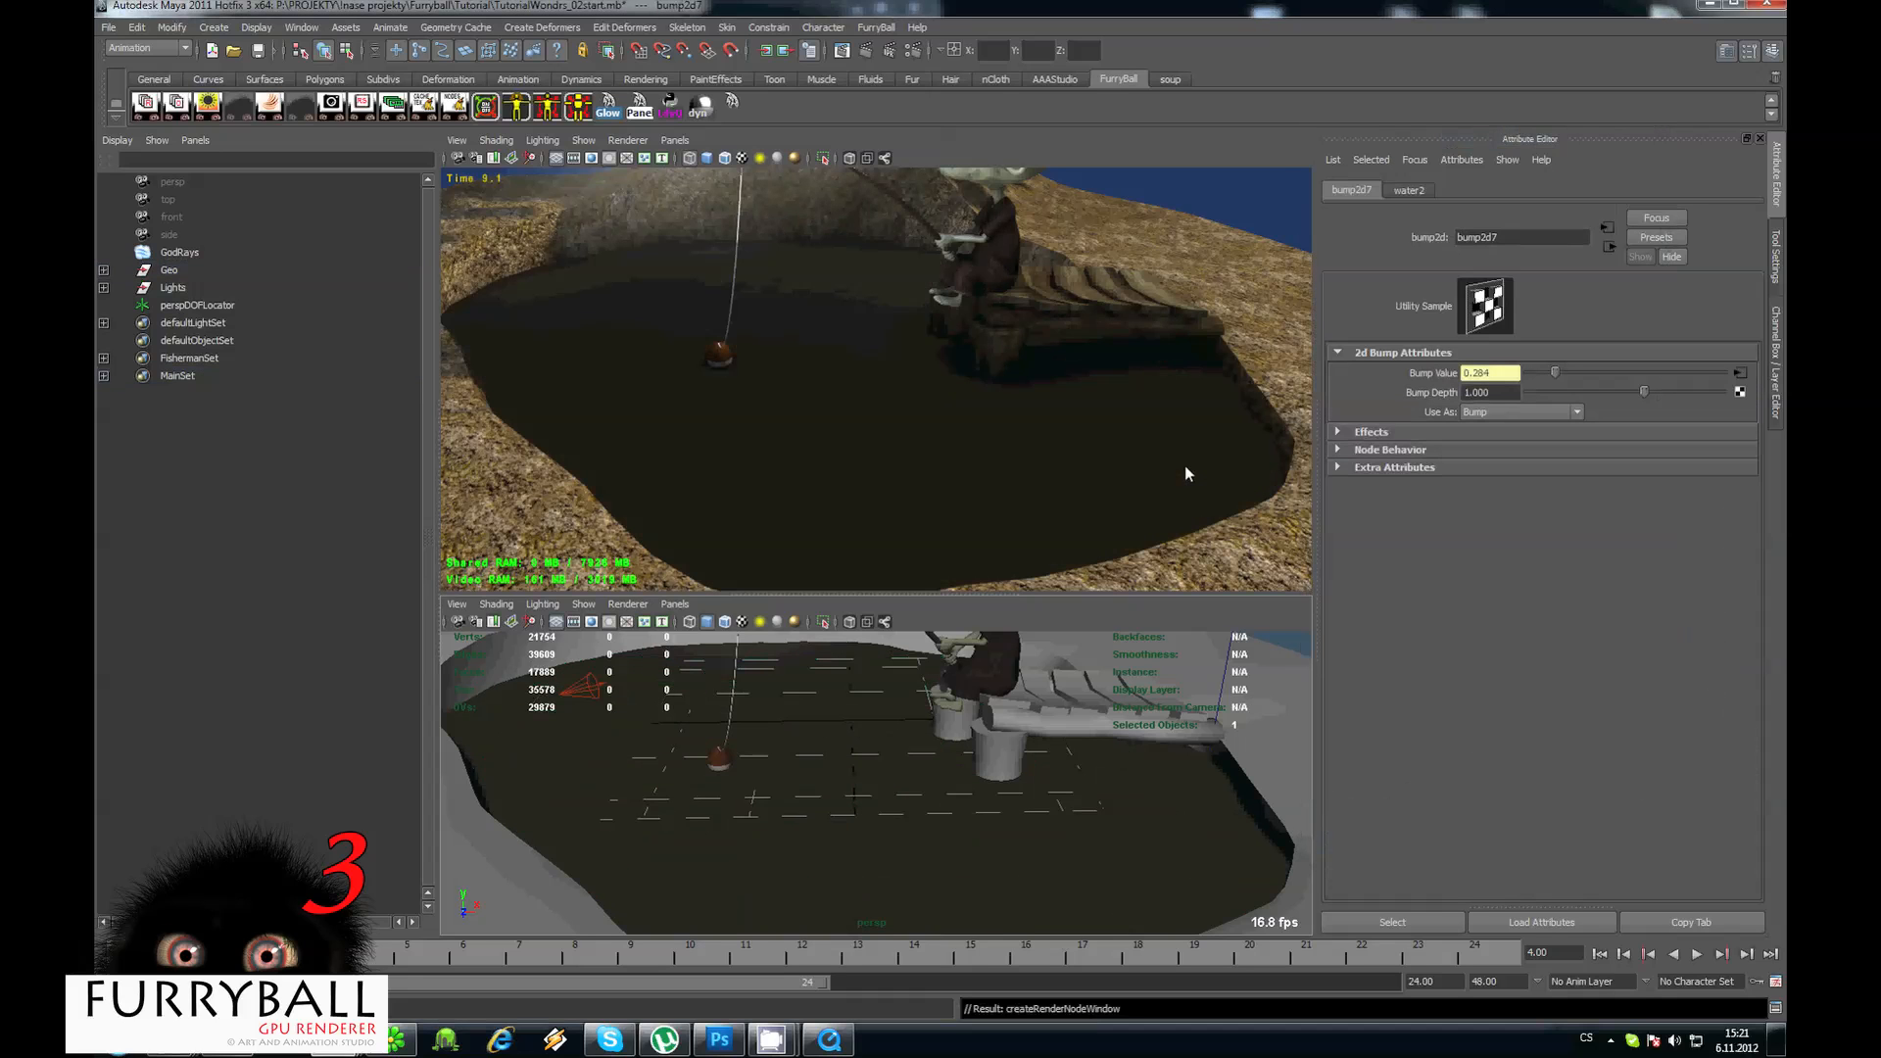
Enable Maya Textures in the features of the FurryBall render settings, keeping Shadows on.
alt+drag(843, 440, 1038, 454)
alt+right_drag(1038, 454, 896, 445)
alt+drag(897, 445, 848, 386)
alt+right_drag(849, 386, 897, 390)
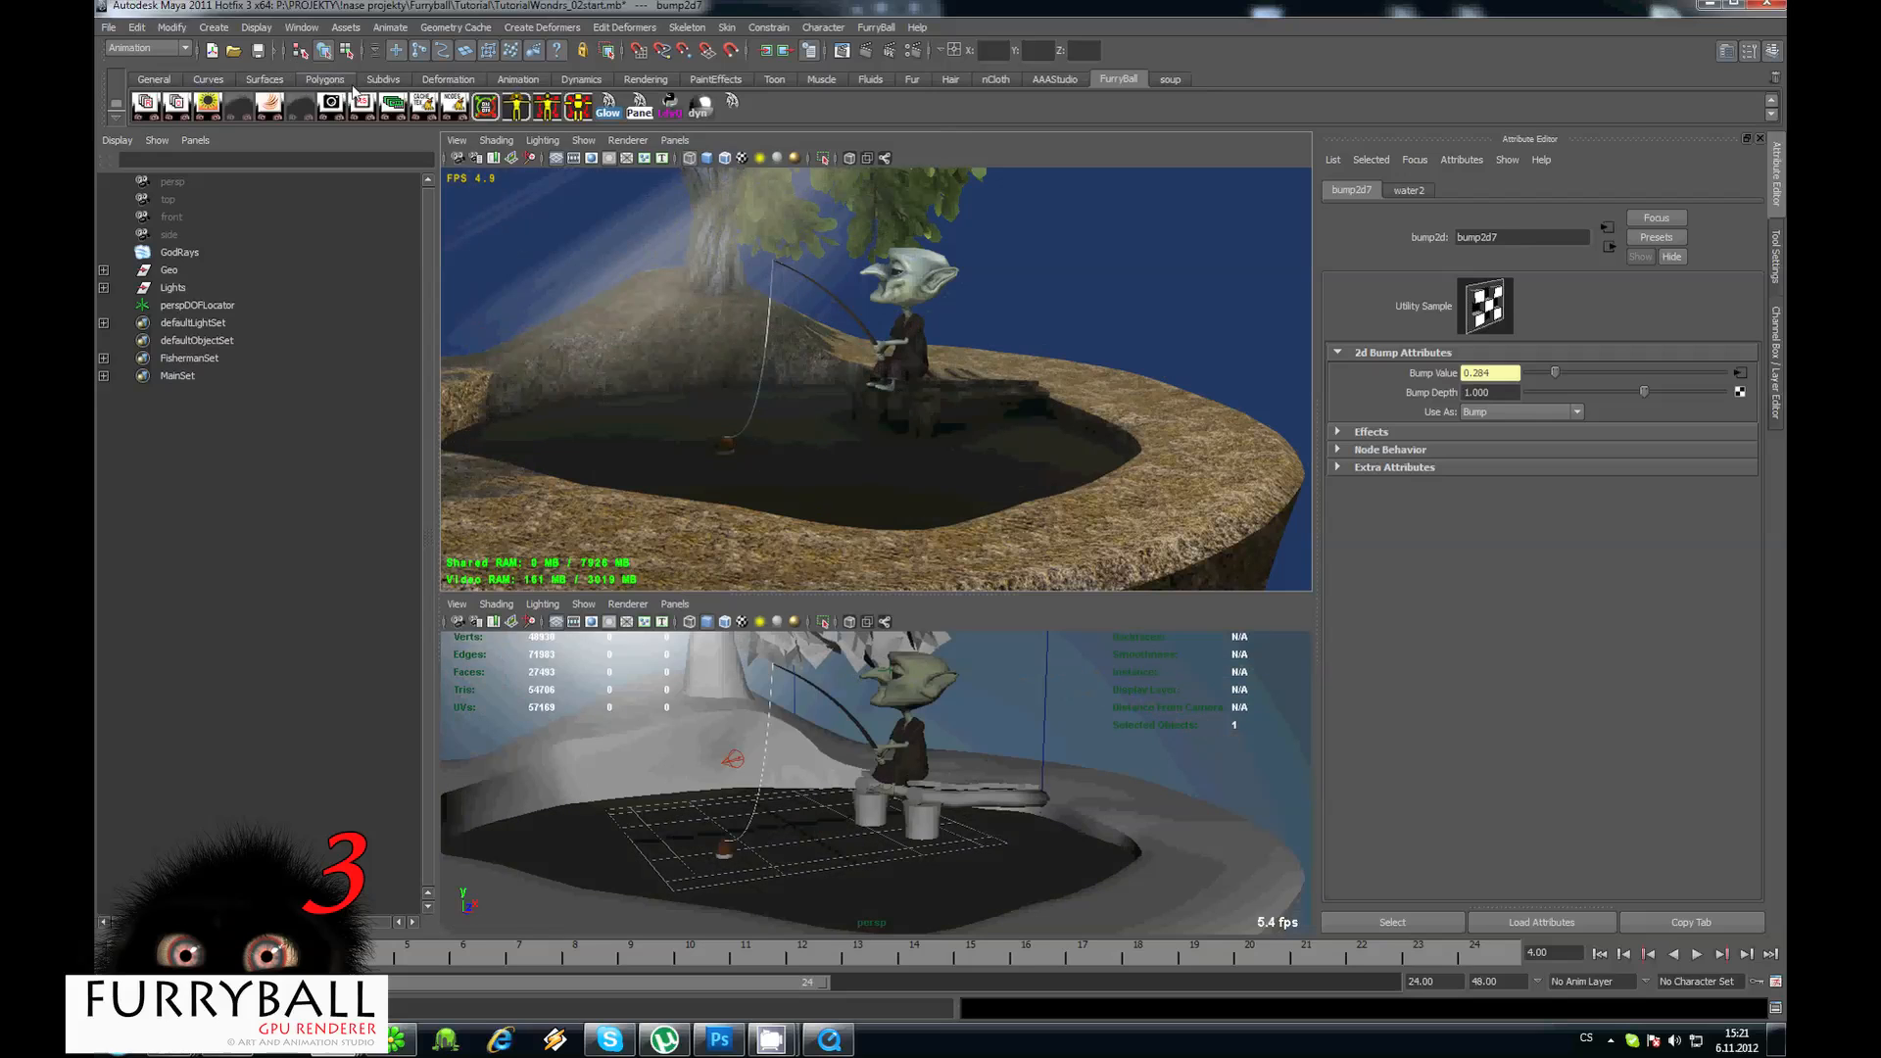
click(361, 104)
click(1384, 307)
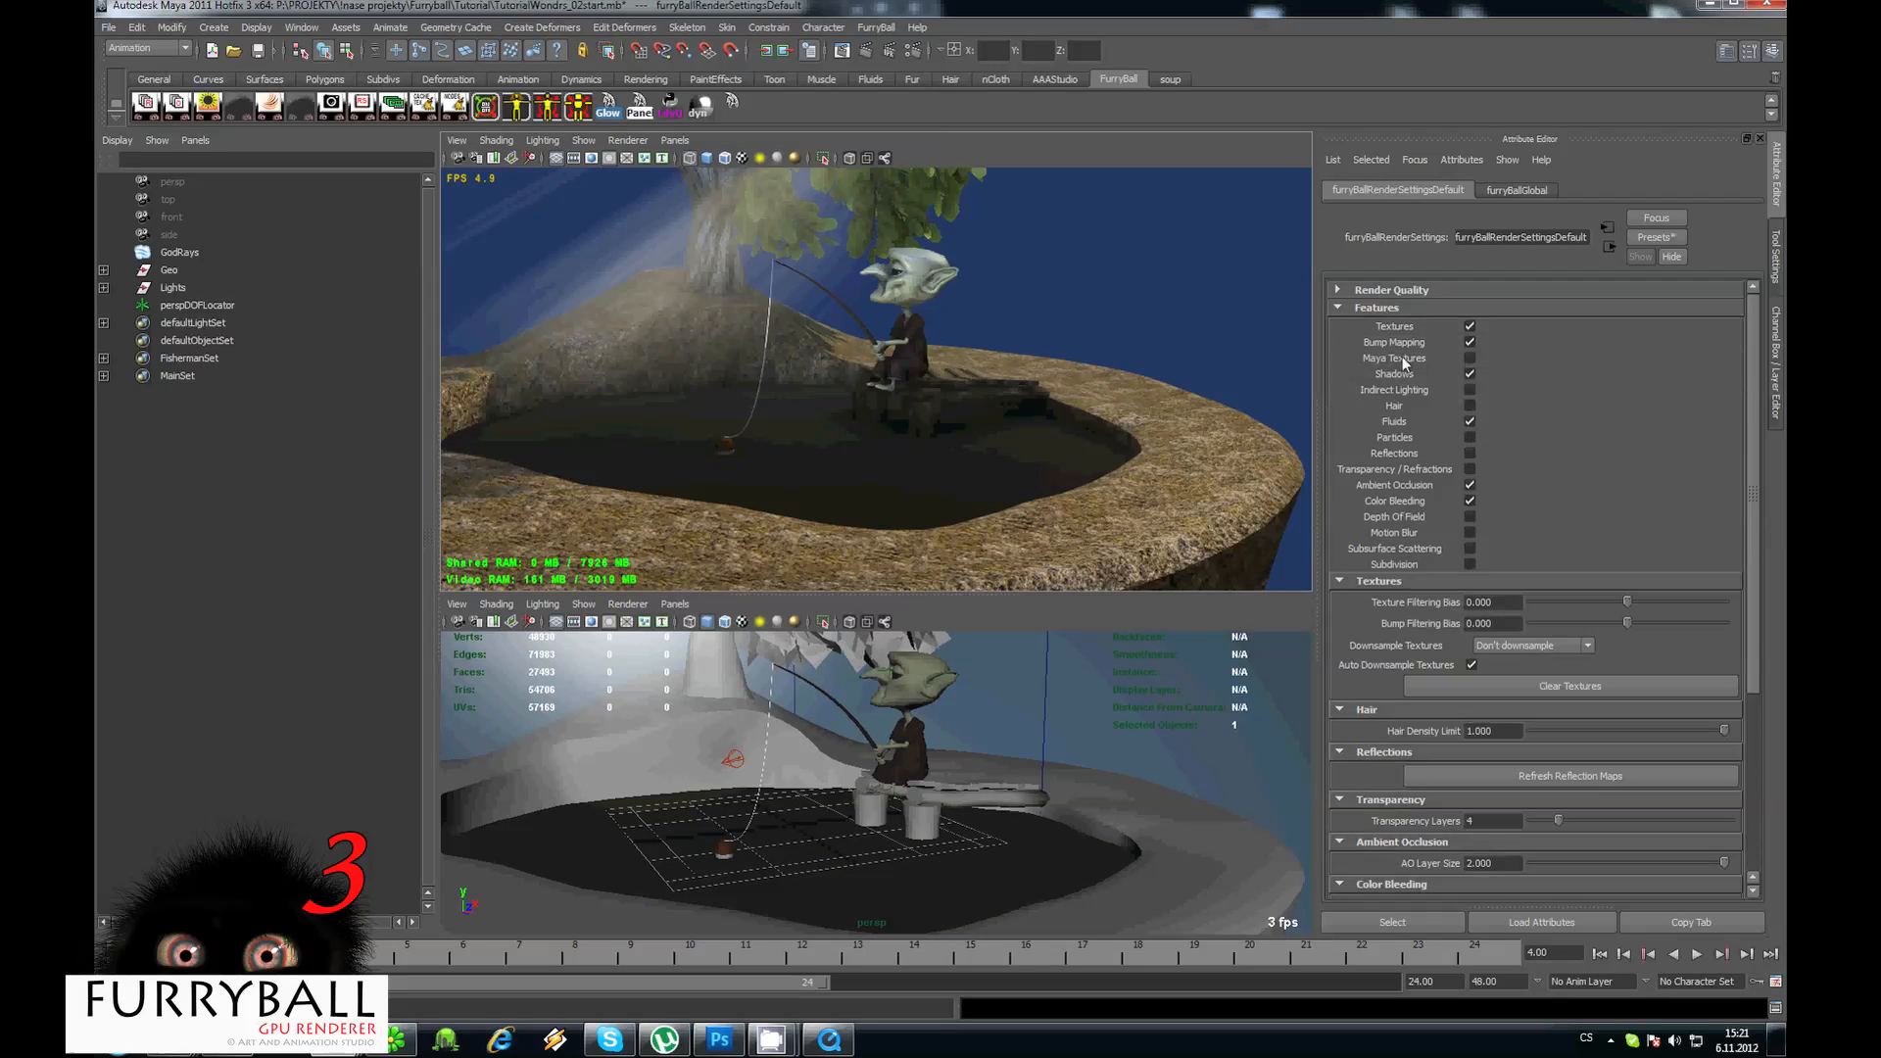
click(1470, 372)
click(1470, 374)
click(1470, 357)
Select the Sky dome and examine the ramp texture used by its lambert2 material.
alt+drag(927, 448, 785, 257)
click(785, 257)
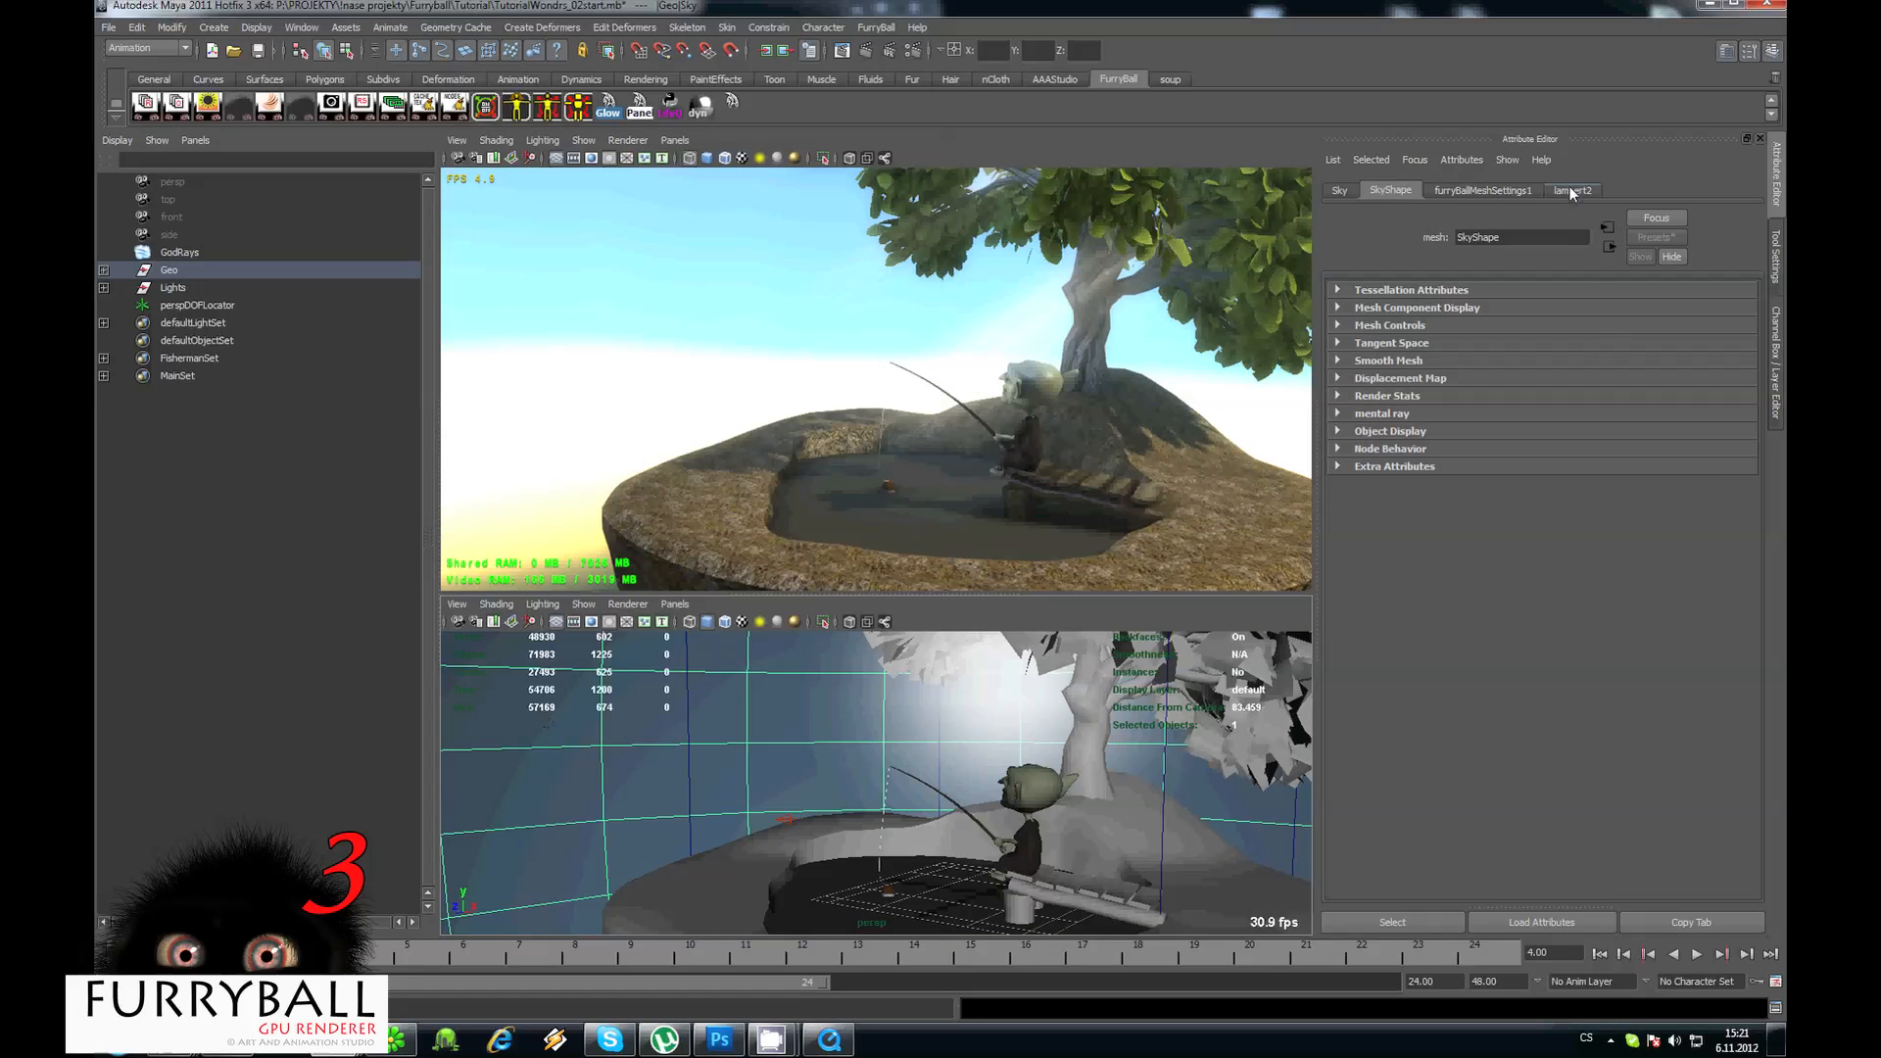
click(1571, 195)
click(1740, 479)
alt+drag(692, 394, 867, 392)
scroll(867, 392, up, 2)
Try High Quality Rendering with shaded display in the viewport that shows the FurryBall render.
click(627, 142)
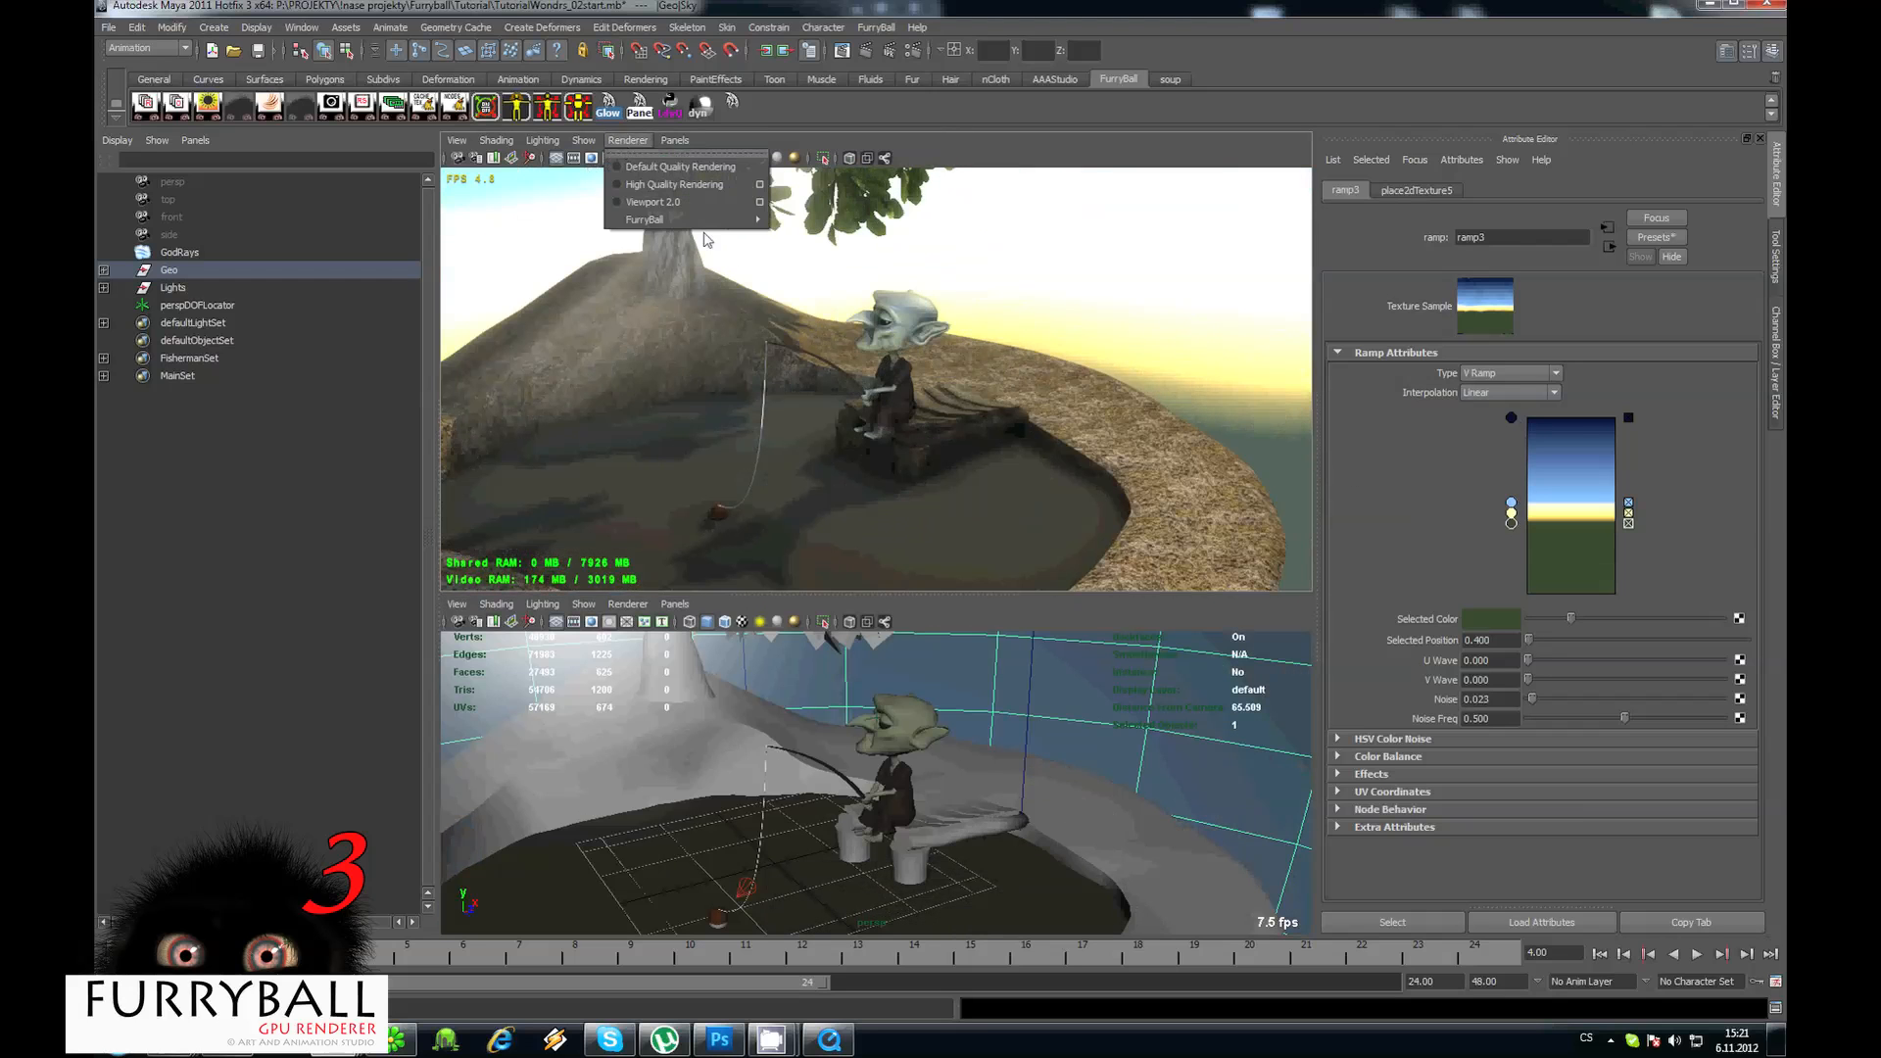
click(676, 184)
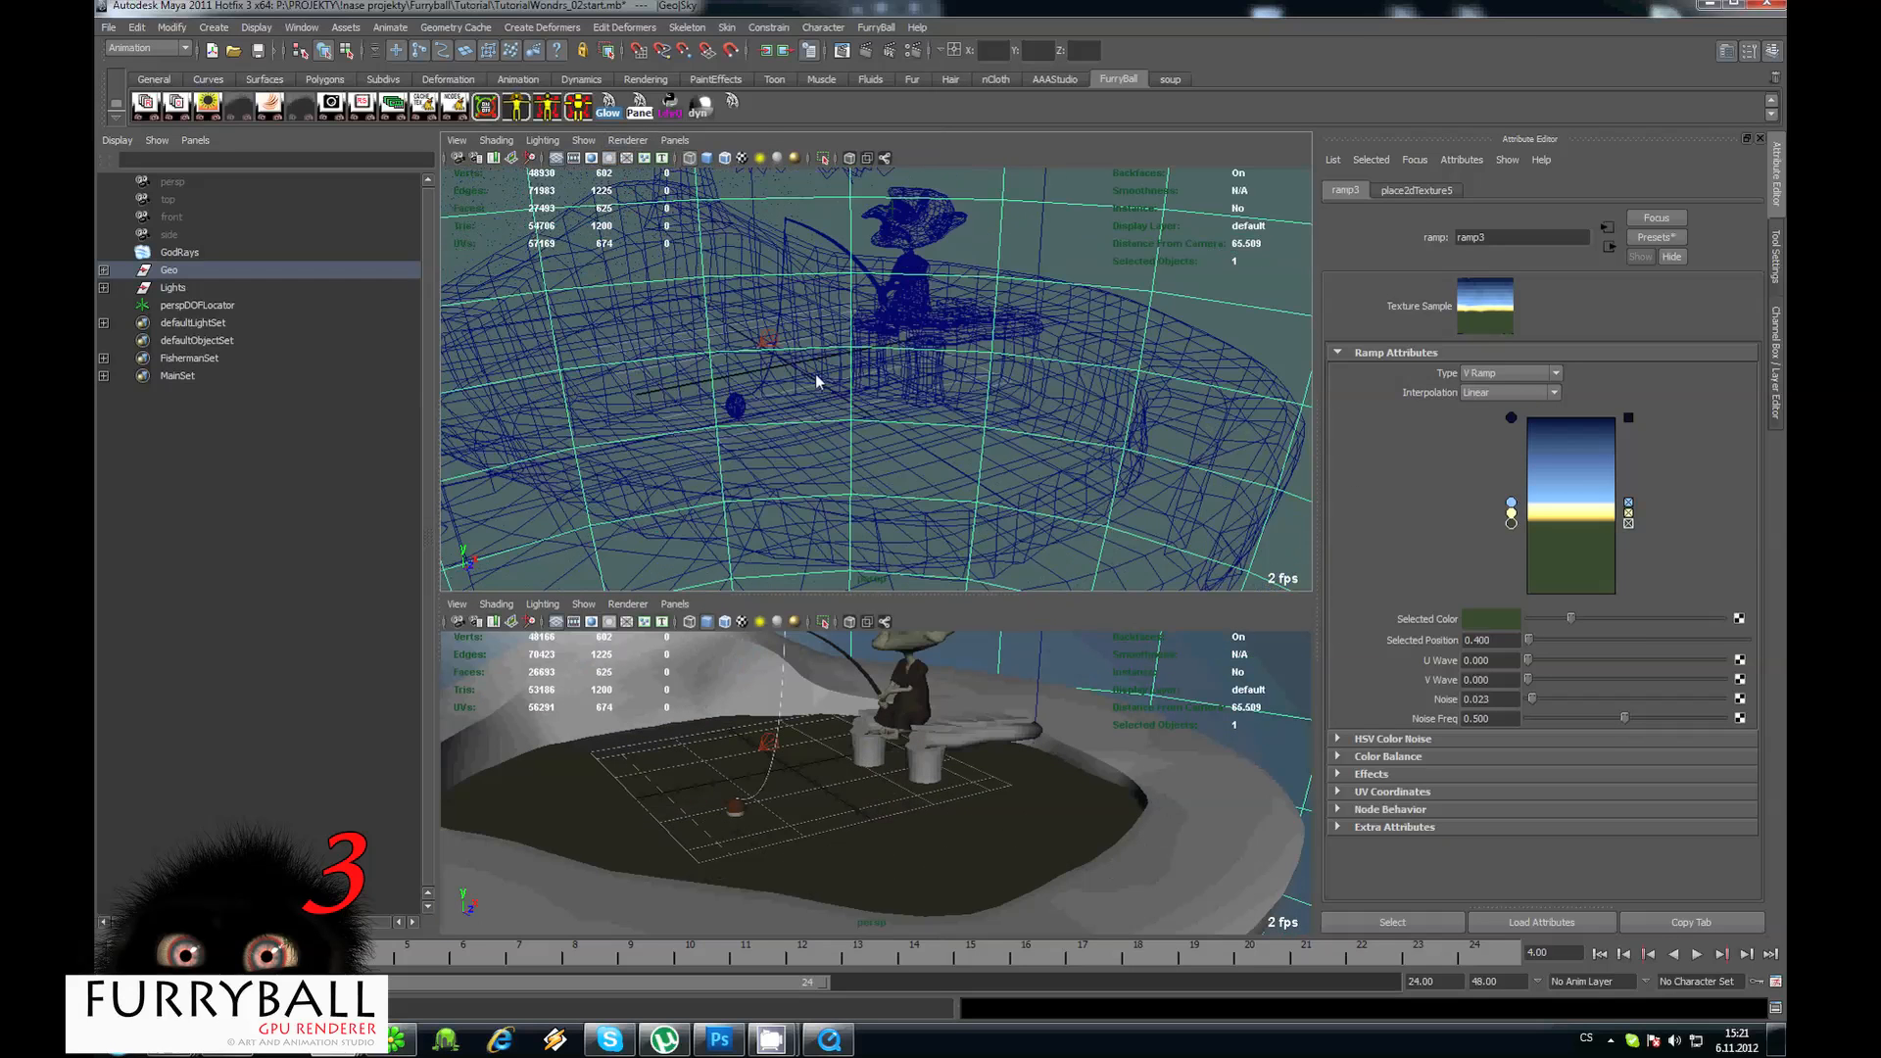
key(5)
alt+drag(902, 414, 839, 420)
Select the pond water and set the Wave Frequency of the water2 bump texture on Water_M to 28.
click(837, 419)
scroll(836, 419, up, 4)
click(1475, 190)
alt+middle_drag(1041, 434, 1126, 420)
alt+drag(965, 448, 1005, 441)
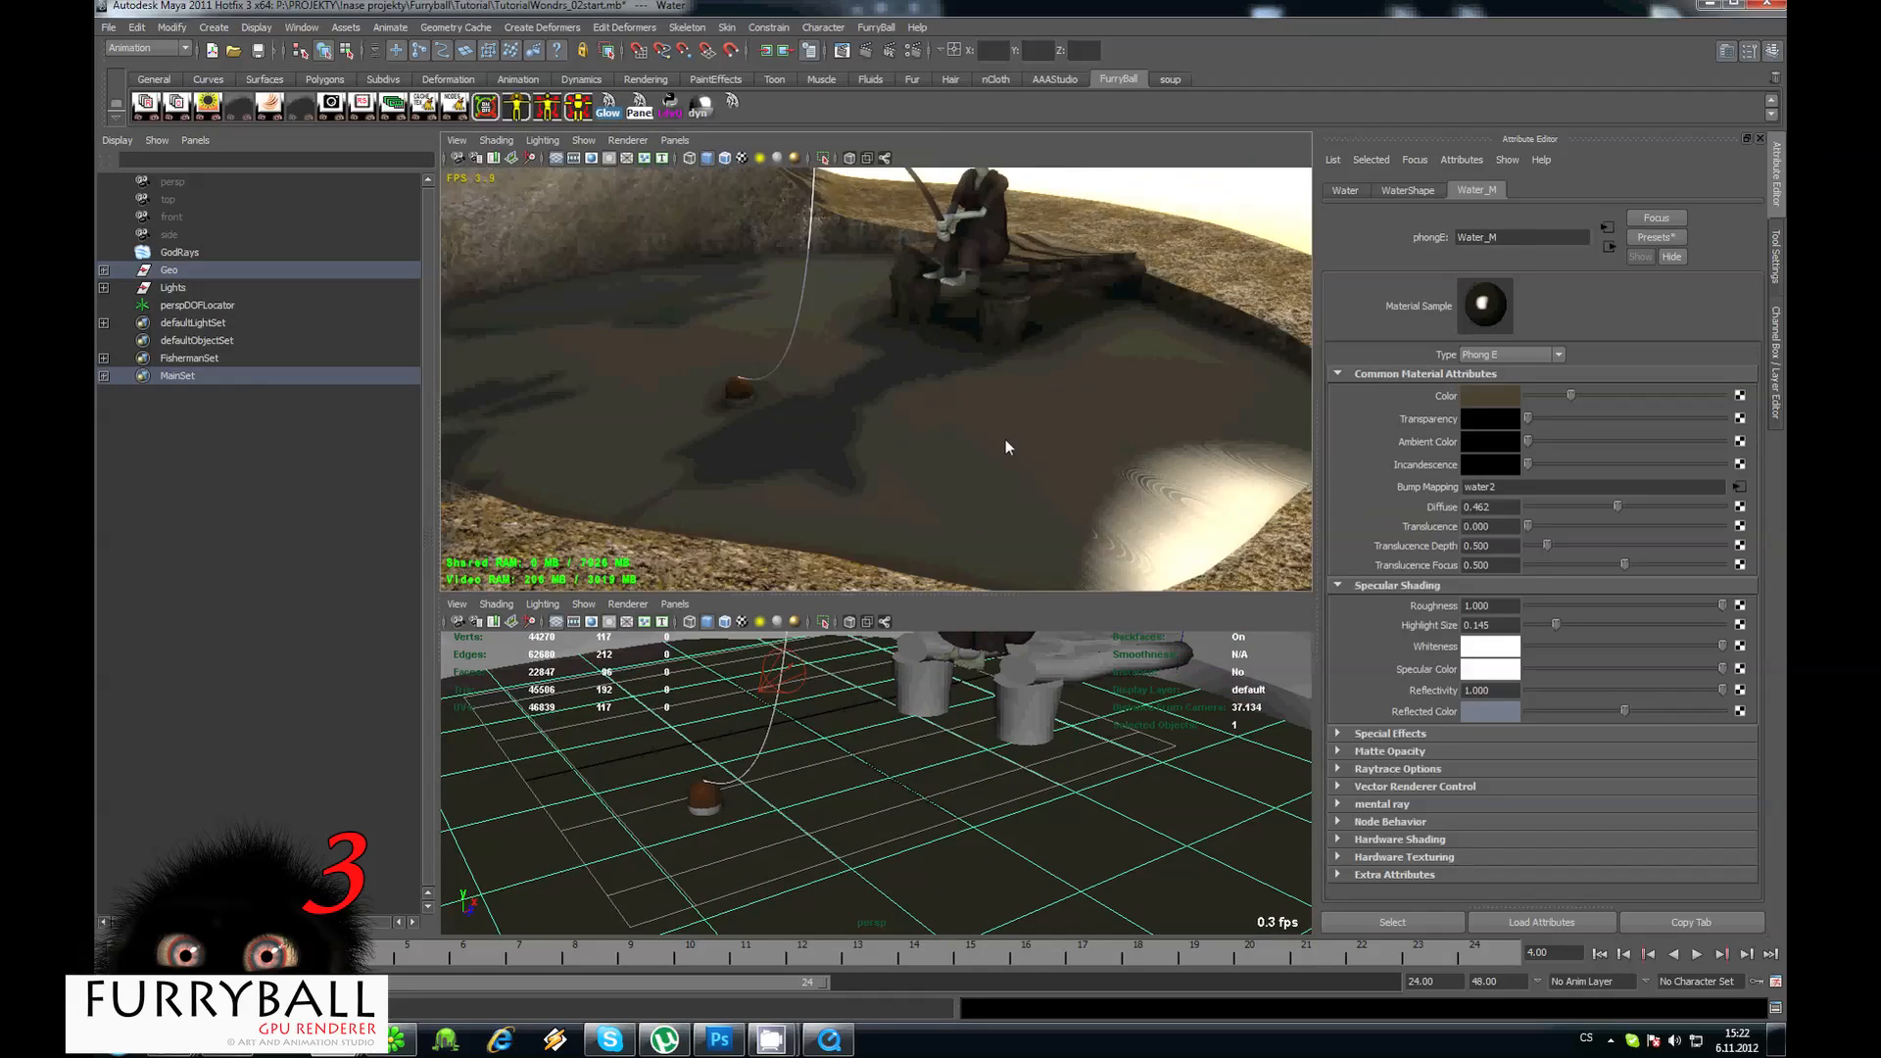
click(1739, 487)
alt+drag(882, 327, 1109, 384)
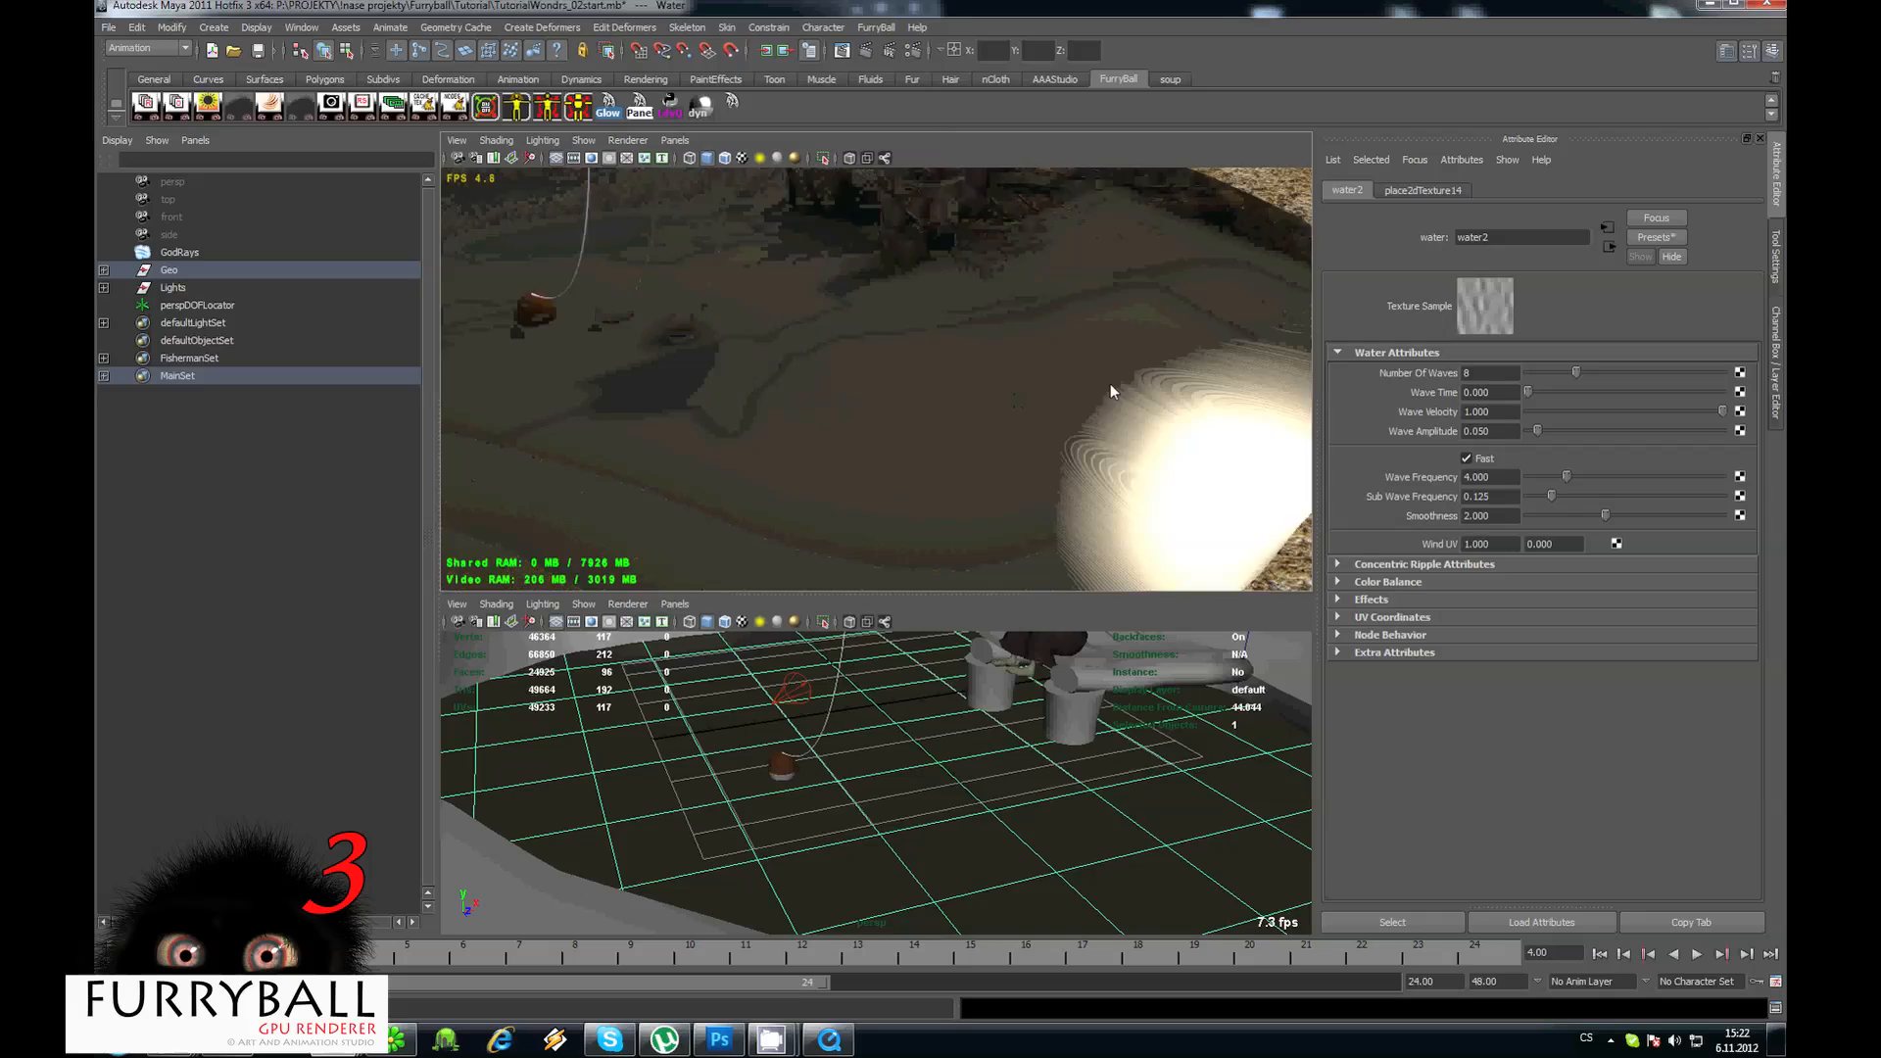
scroll(1109, 384, up, 3)
drag(1499, 476, 1194, 441)
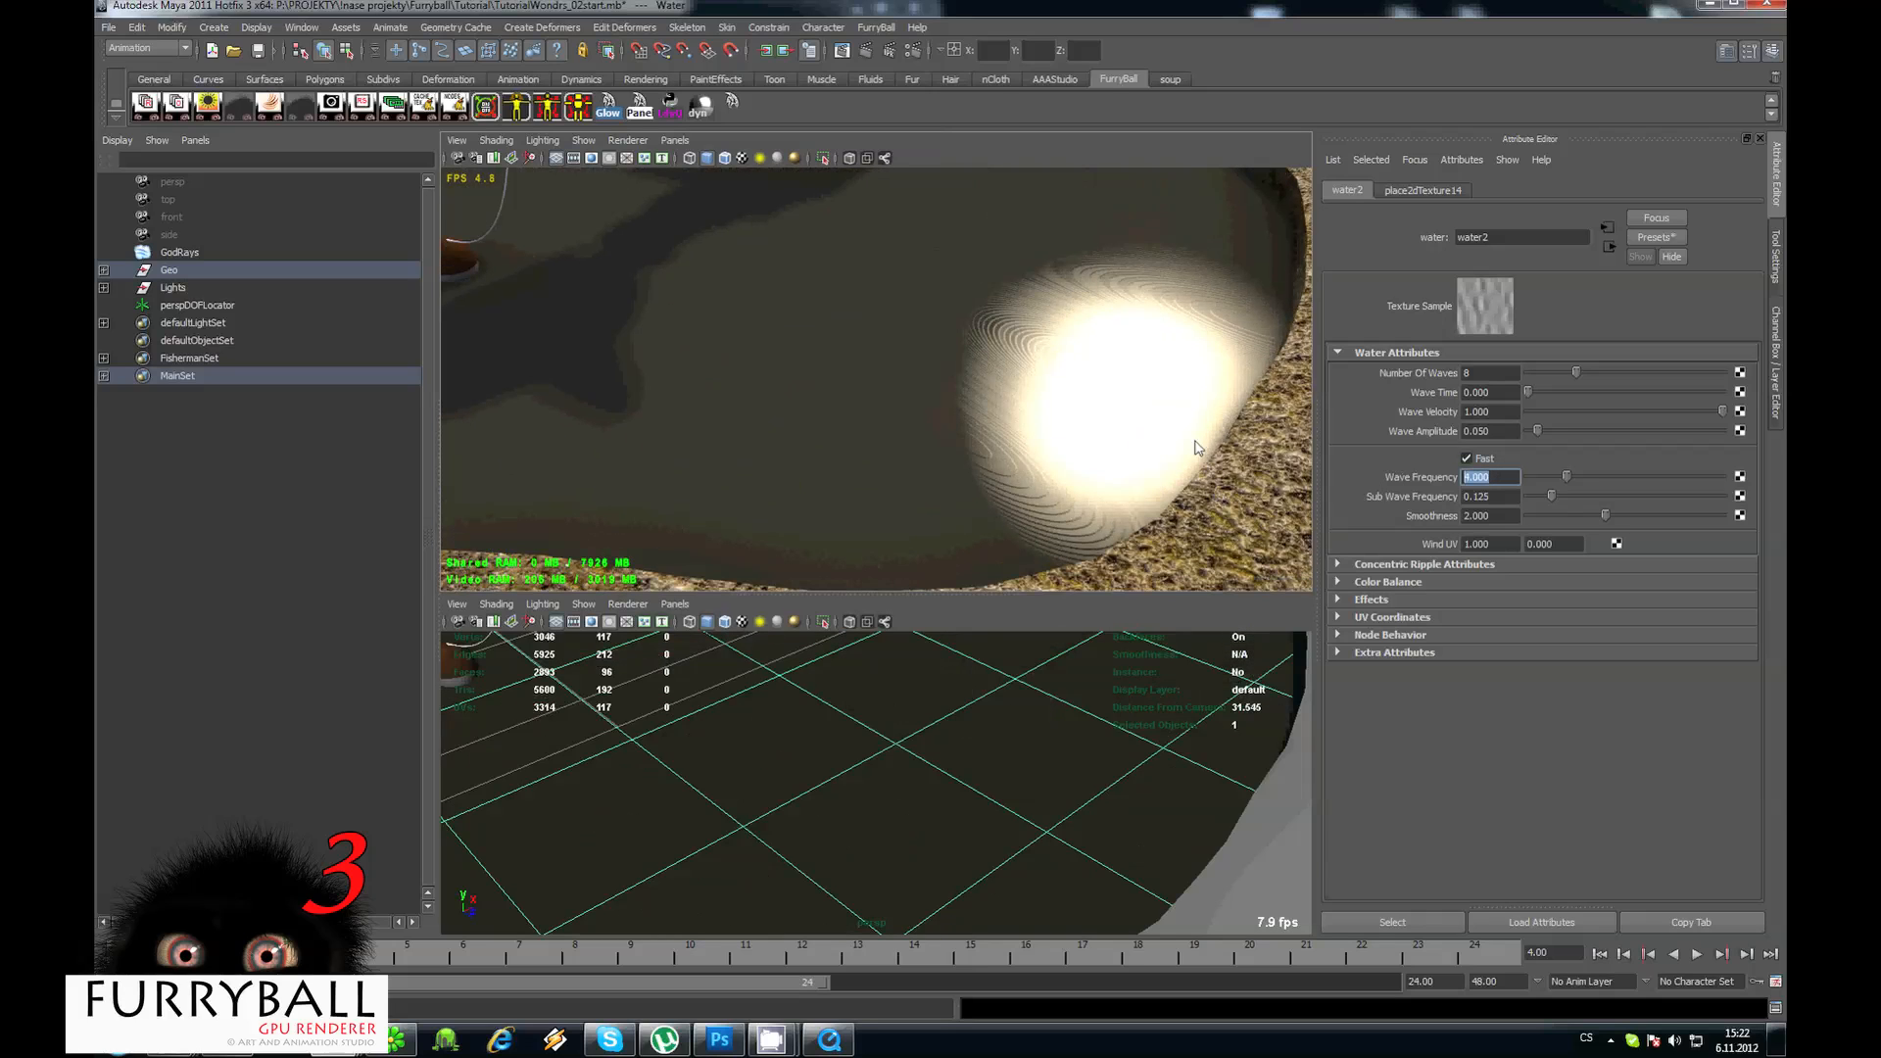
text(28)
key(Return)
alt+drag(986, 361, 1105, 389)
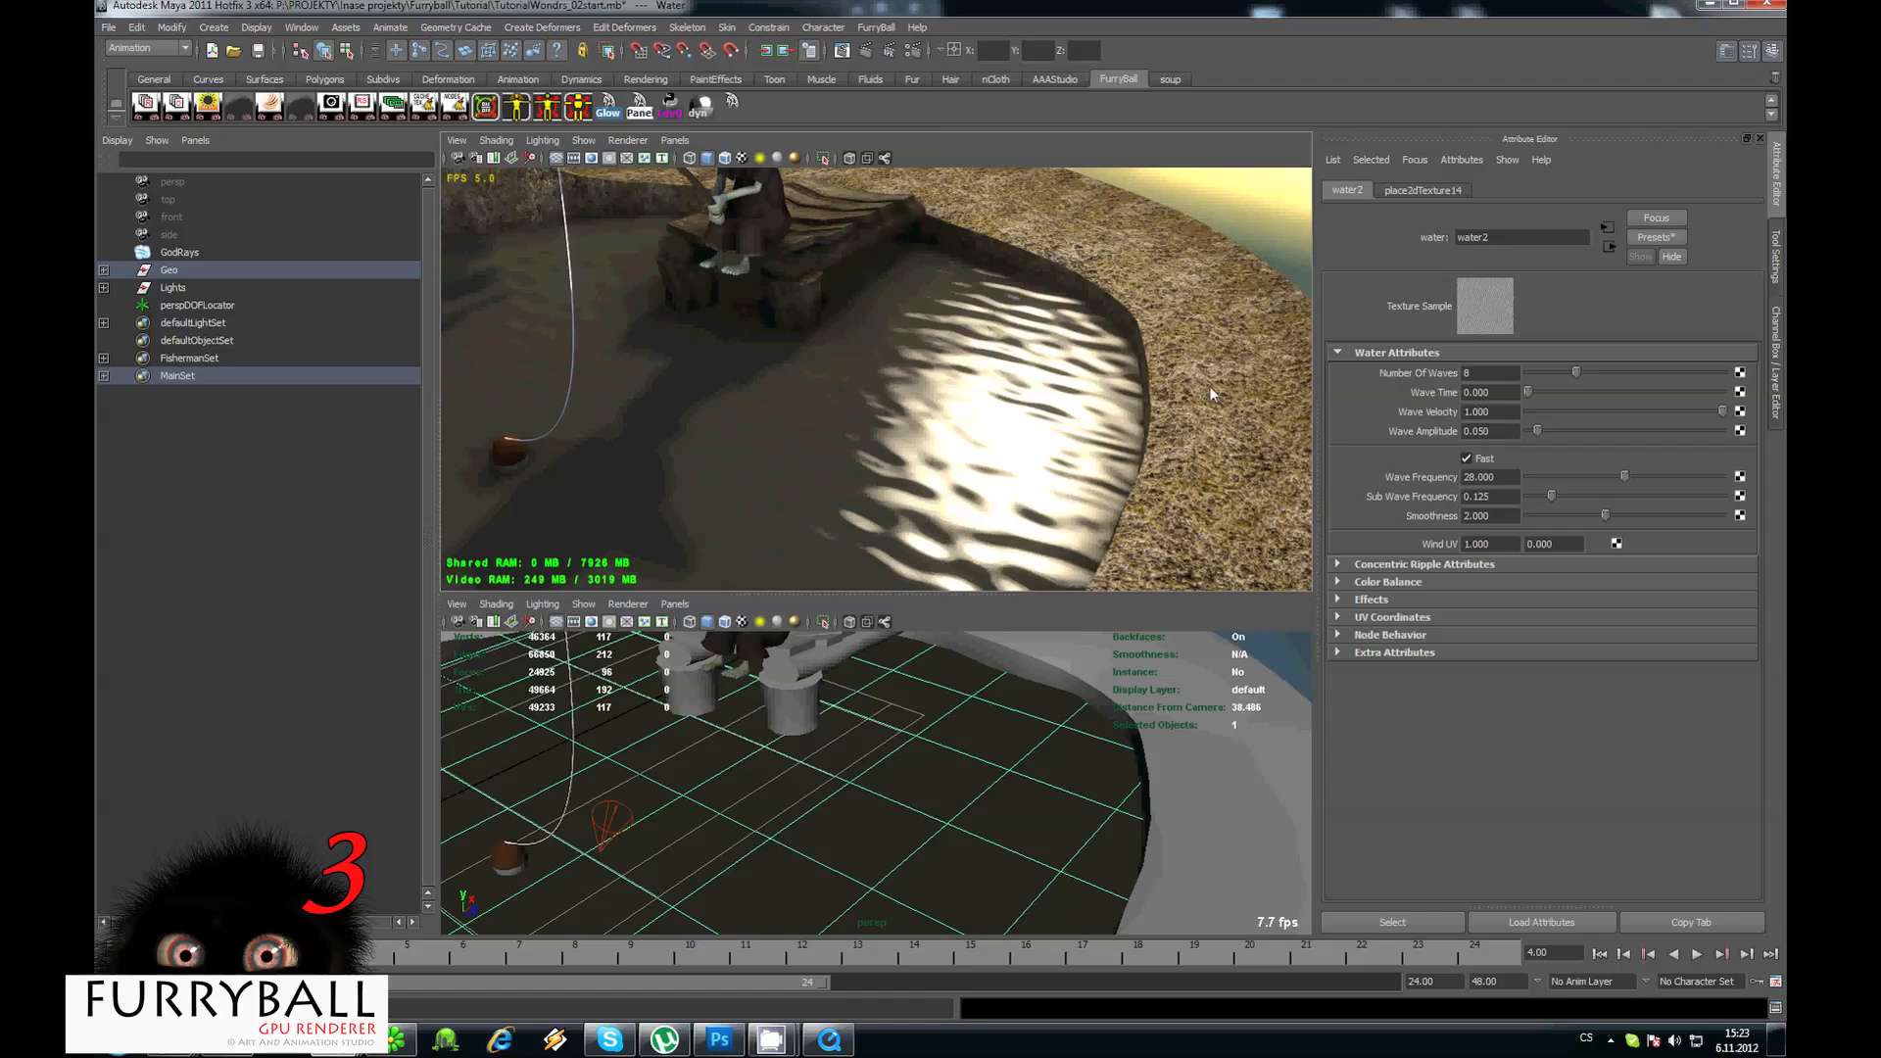
Set the water2 texture's Maya Textures Max Res to 512 and lower its Sub Wave Frequency to about 0.08.
click(1366, 654)
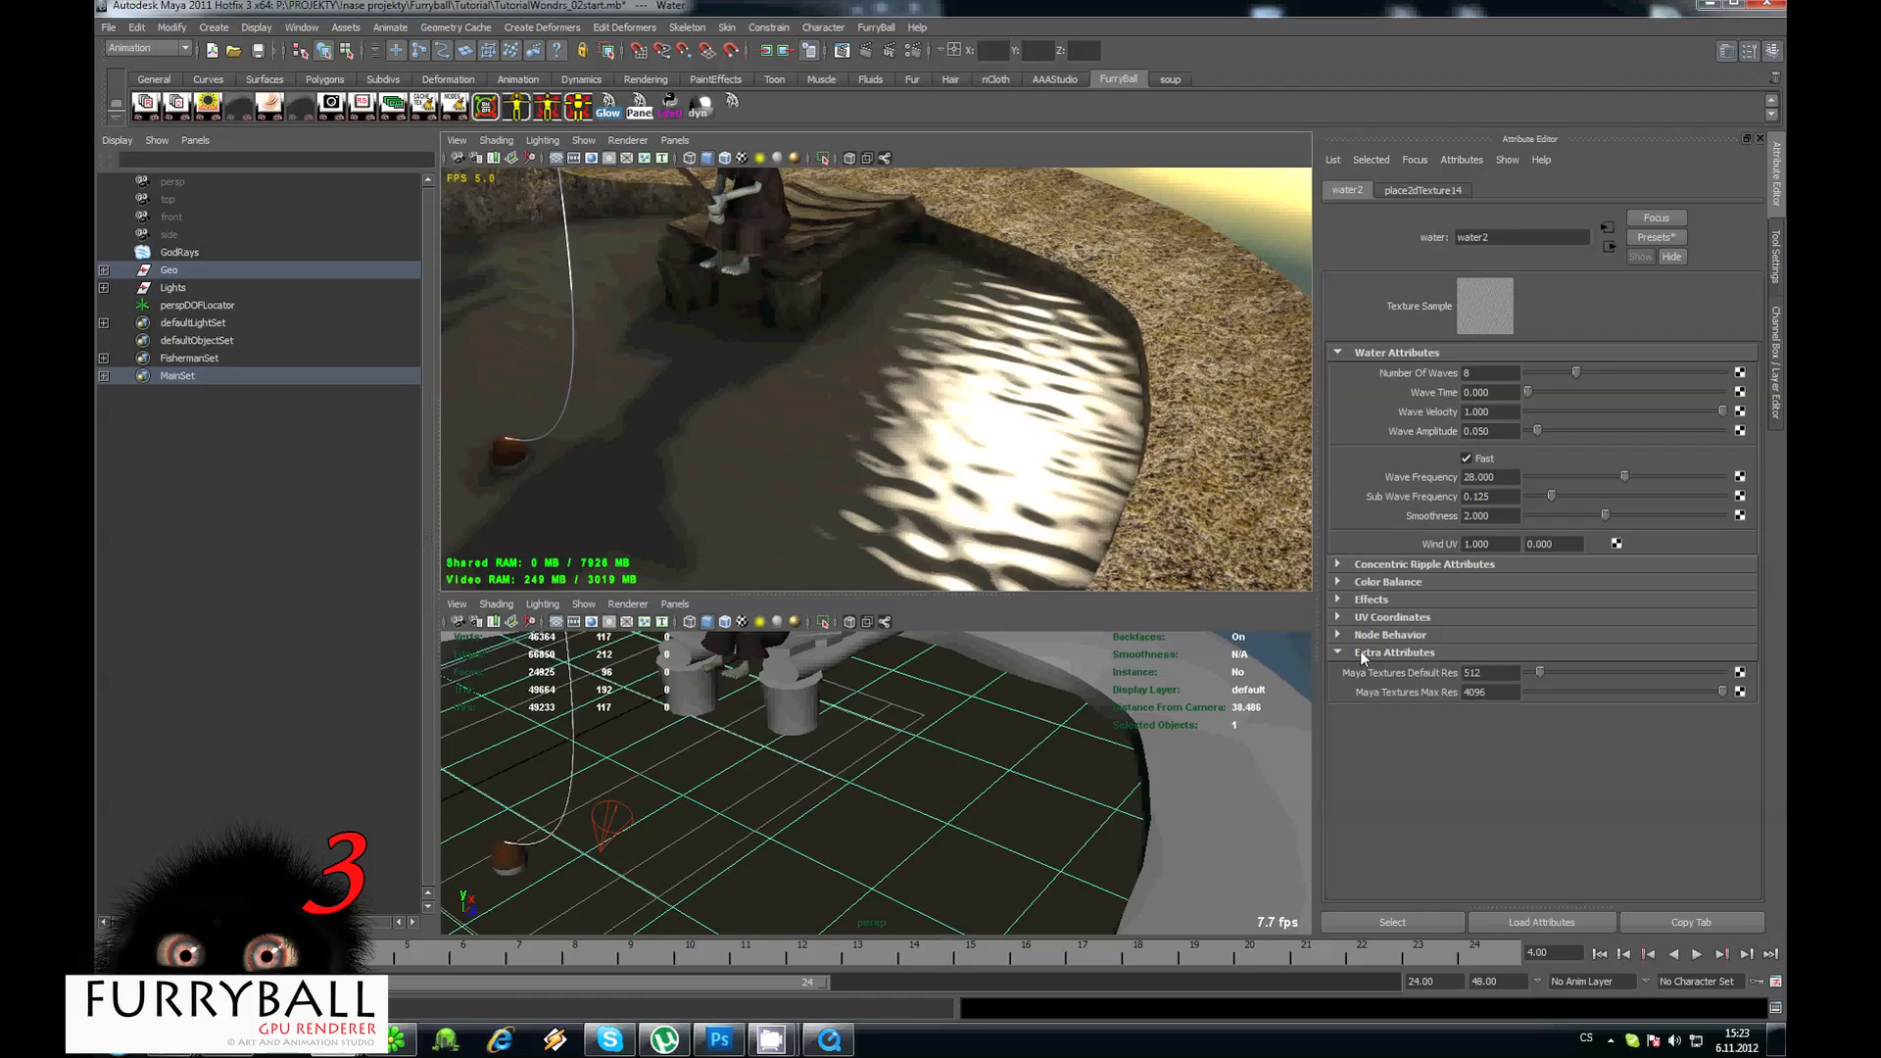
alt+drag(888, 416, 1029, 427)
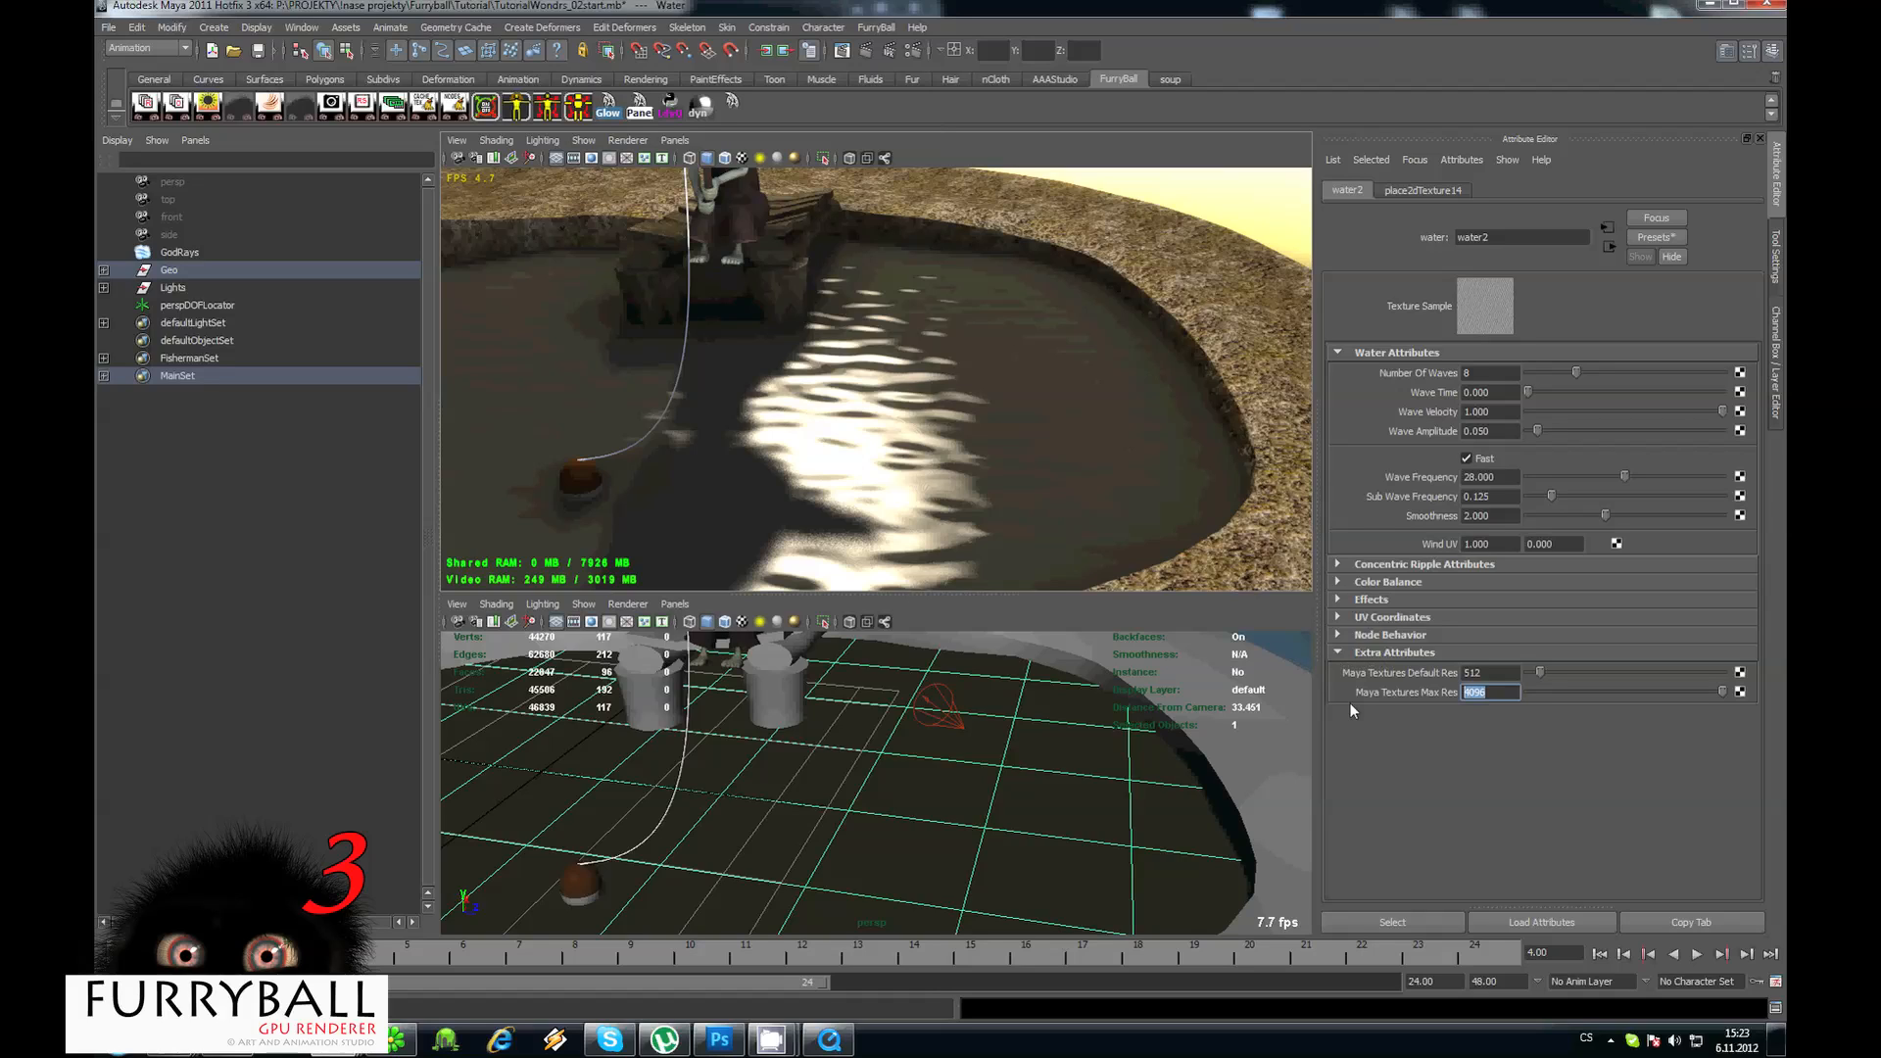
text(512)
key(Return)
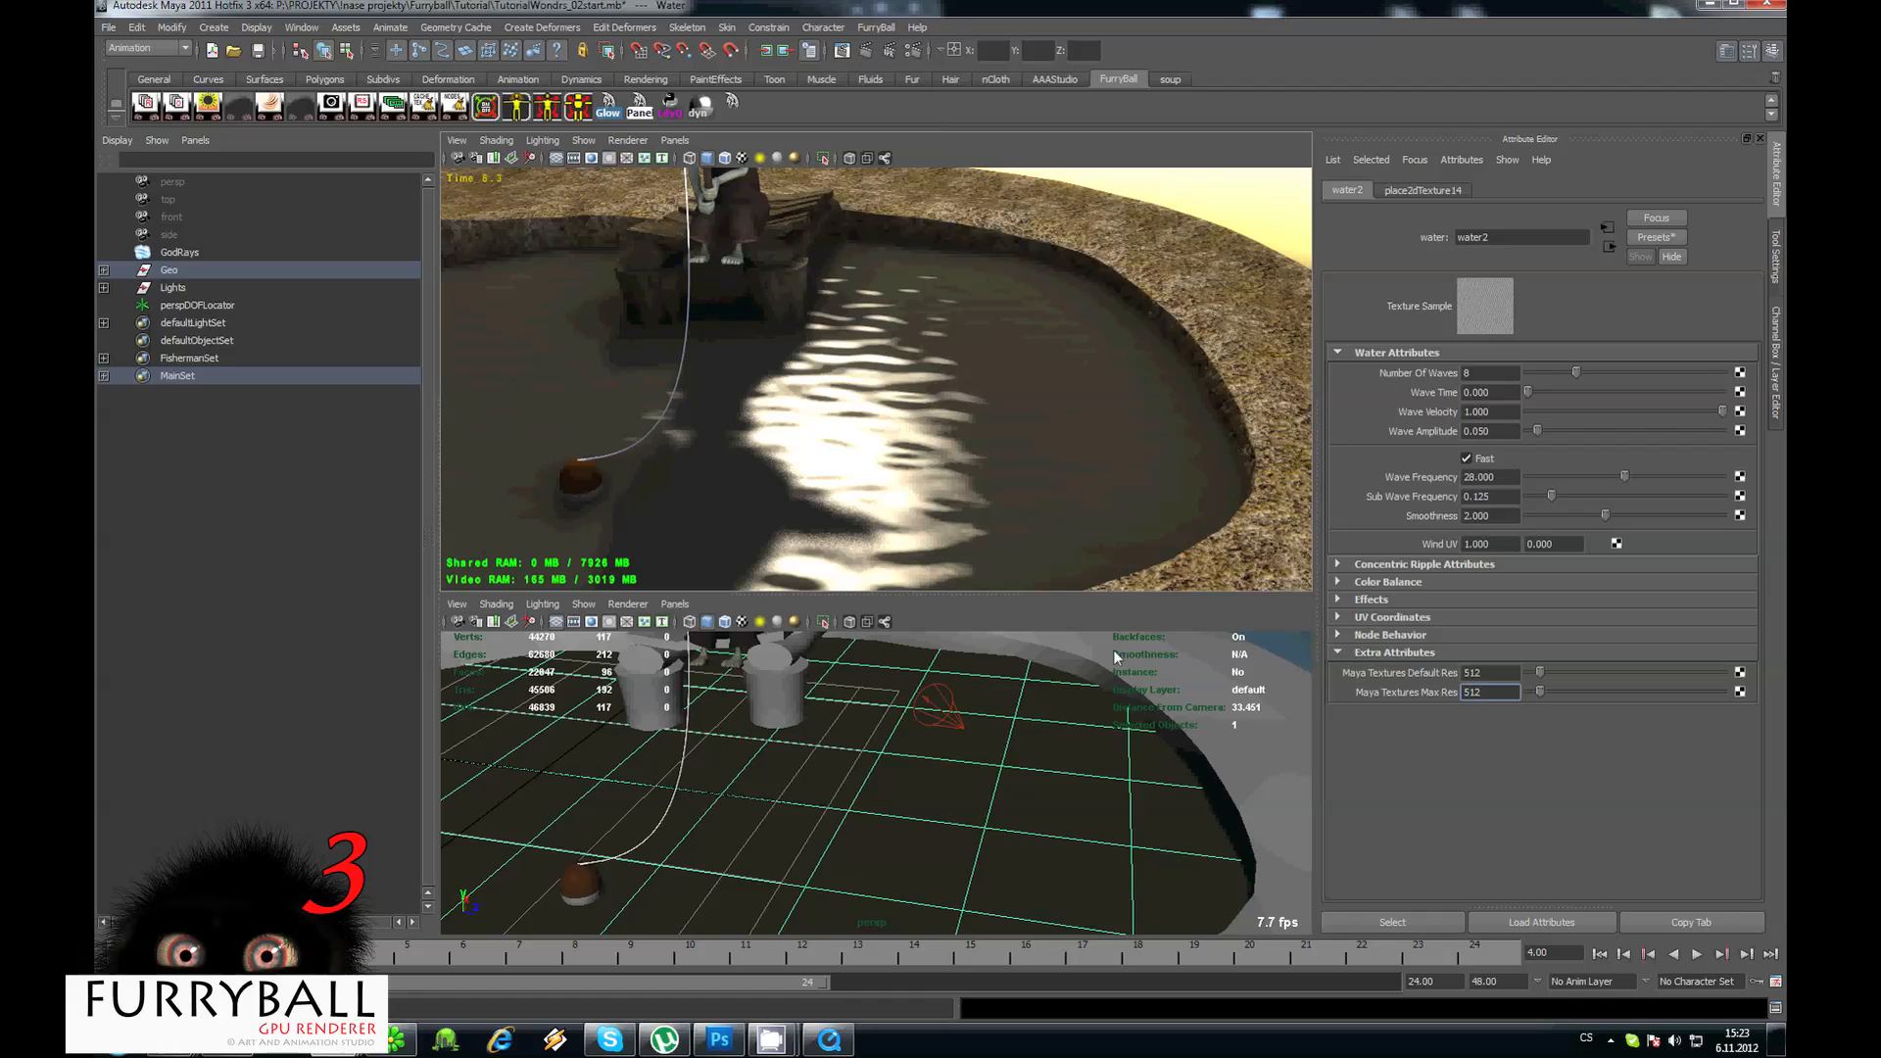
alt+drag(993, 284, 852, 324)
drag(1551, 495, 1543, 497)
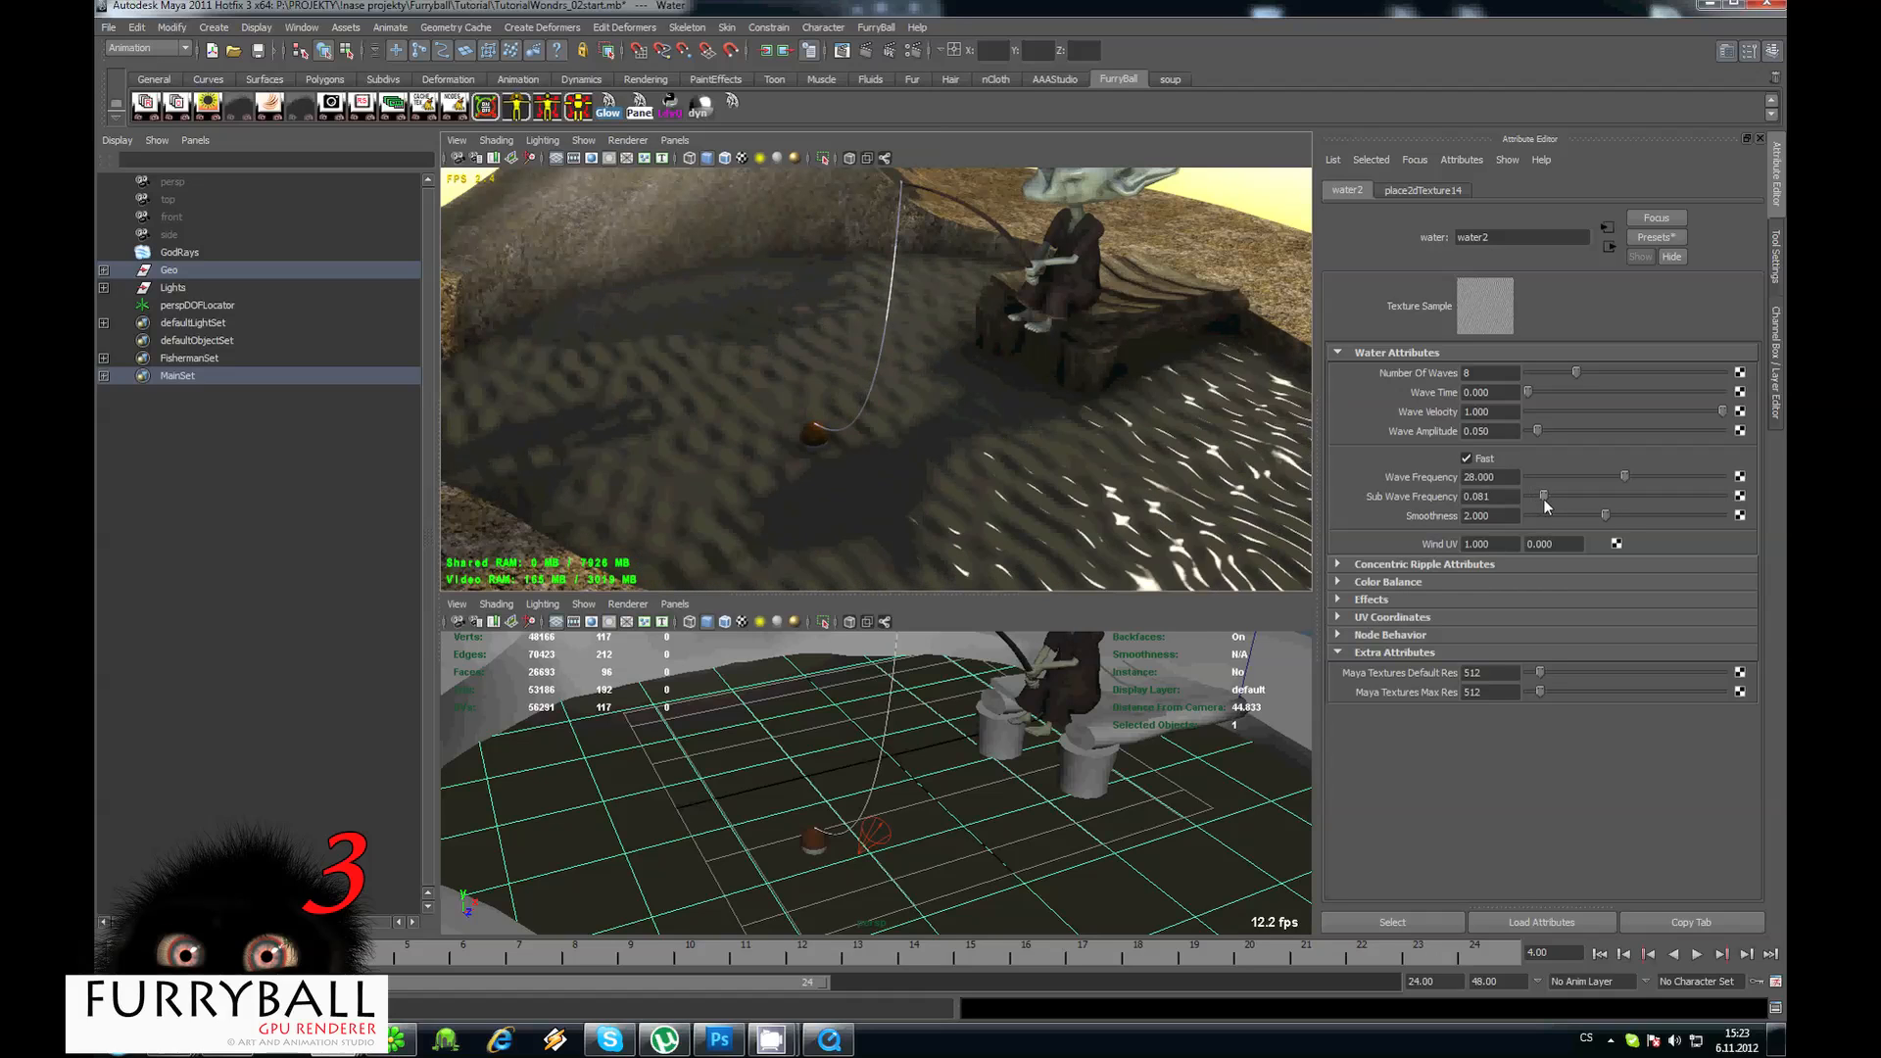
Undo the last Sub Wave Frequency change and lower the water2 texture's Wave Frequency to about 21.
key(ctrl+z)
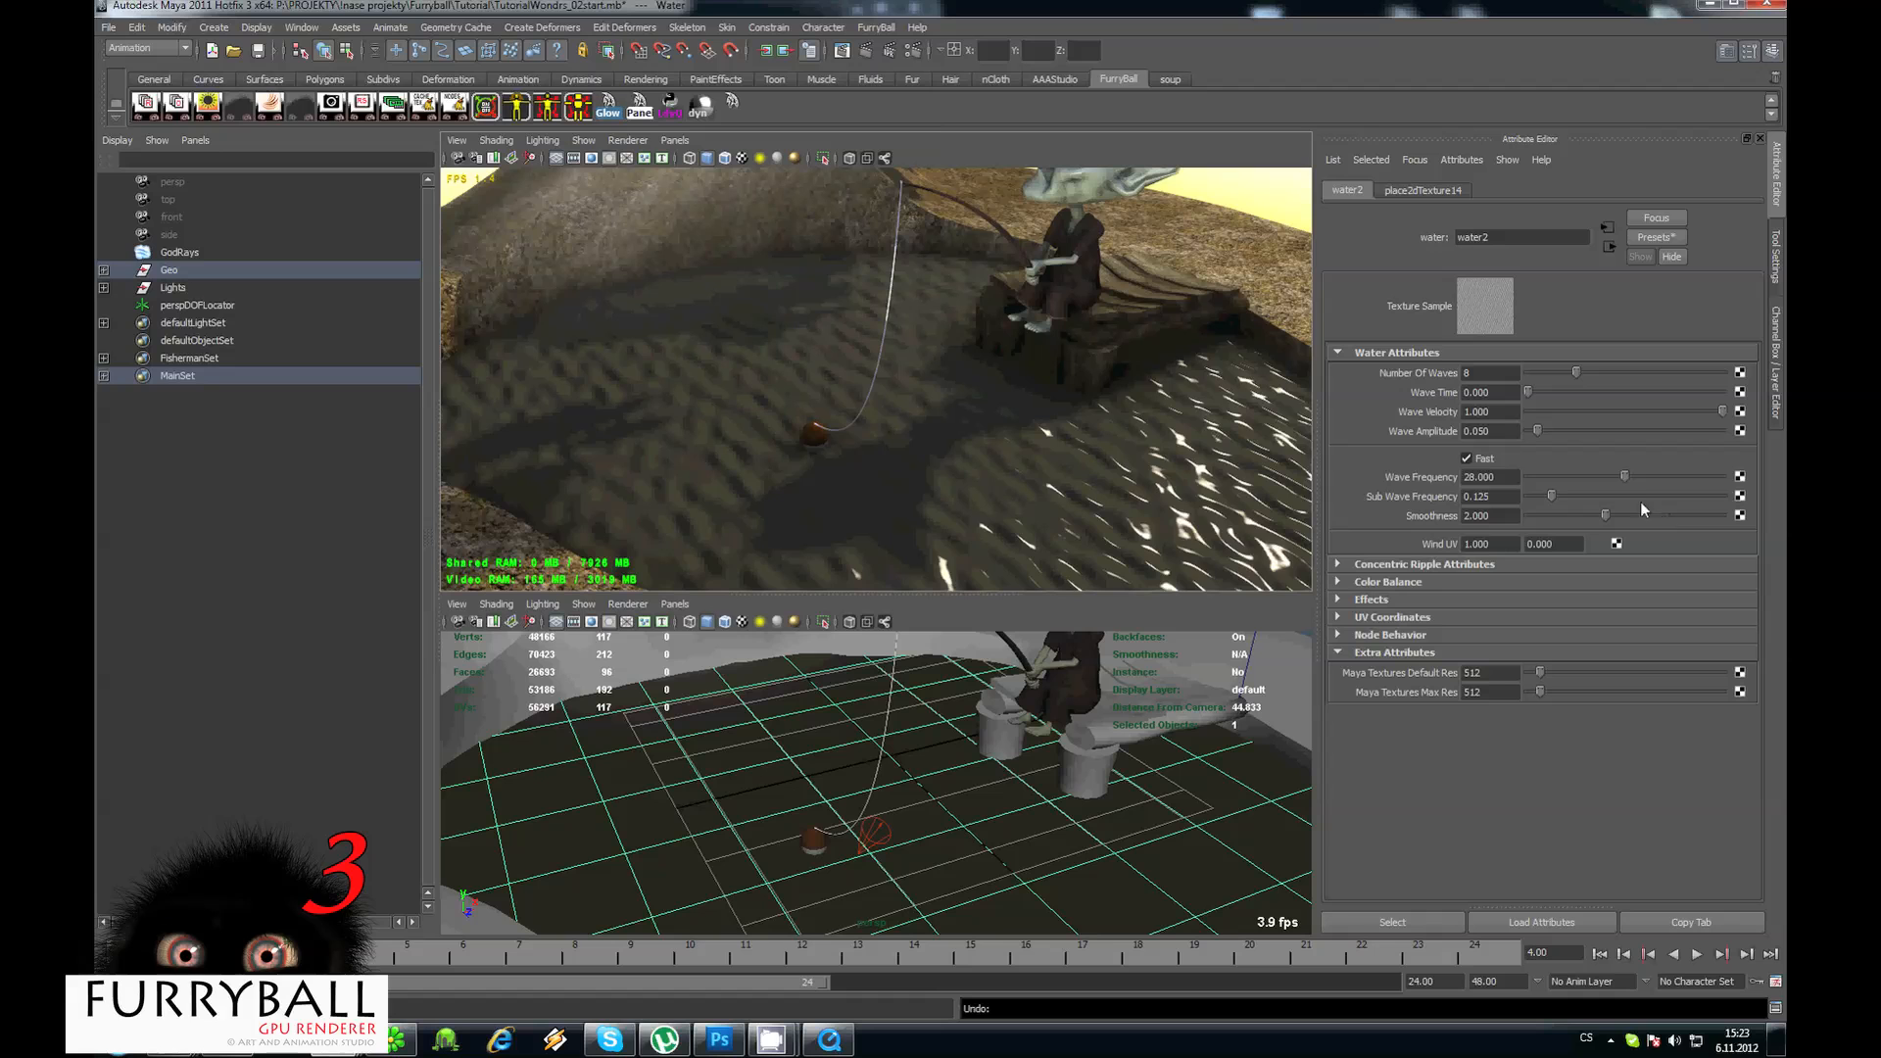
drag(1626, 474, 1604, 478)
Set the water2 texture's Wave Time to about 0.226 to shift the ripples on the pond.
alt+drag(854, 441, 991, 437)
alt+right_drag(990, 437, 896, 419)
alt+drag(895, 419, 1093, 409)
drag(1528, 392, 1571, 393)
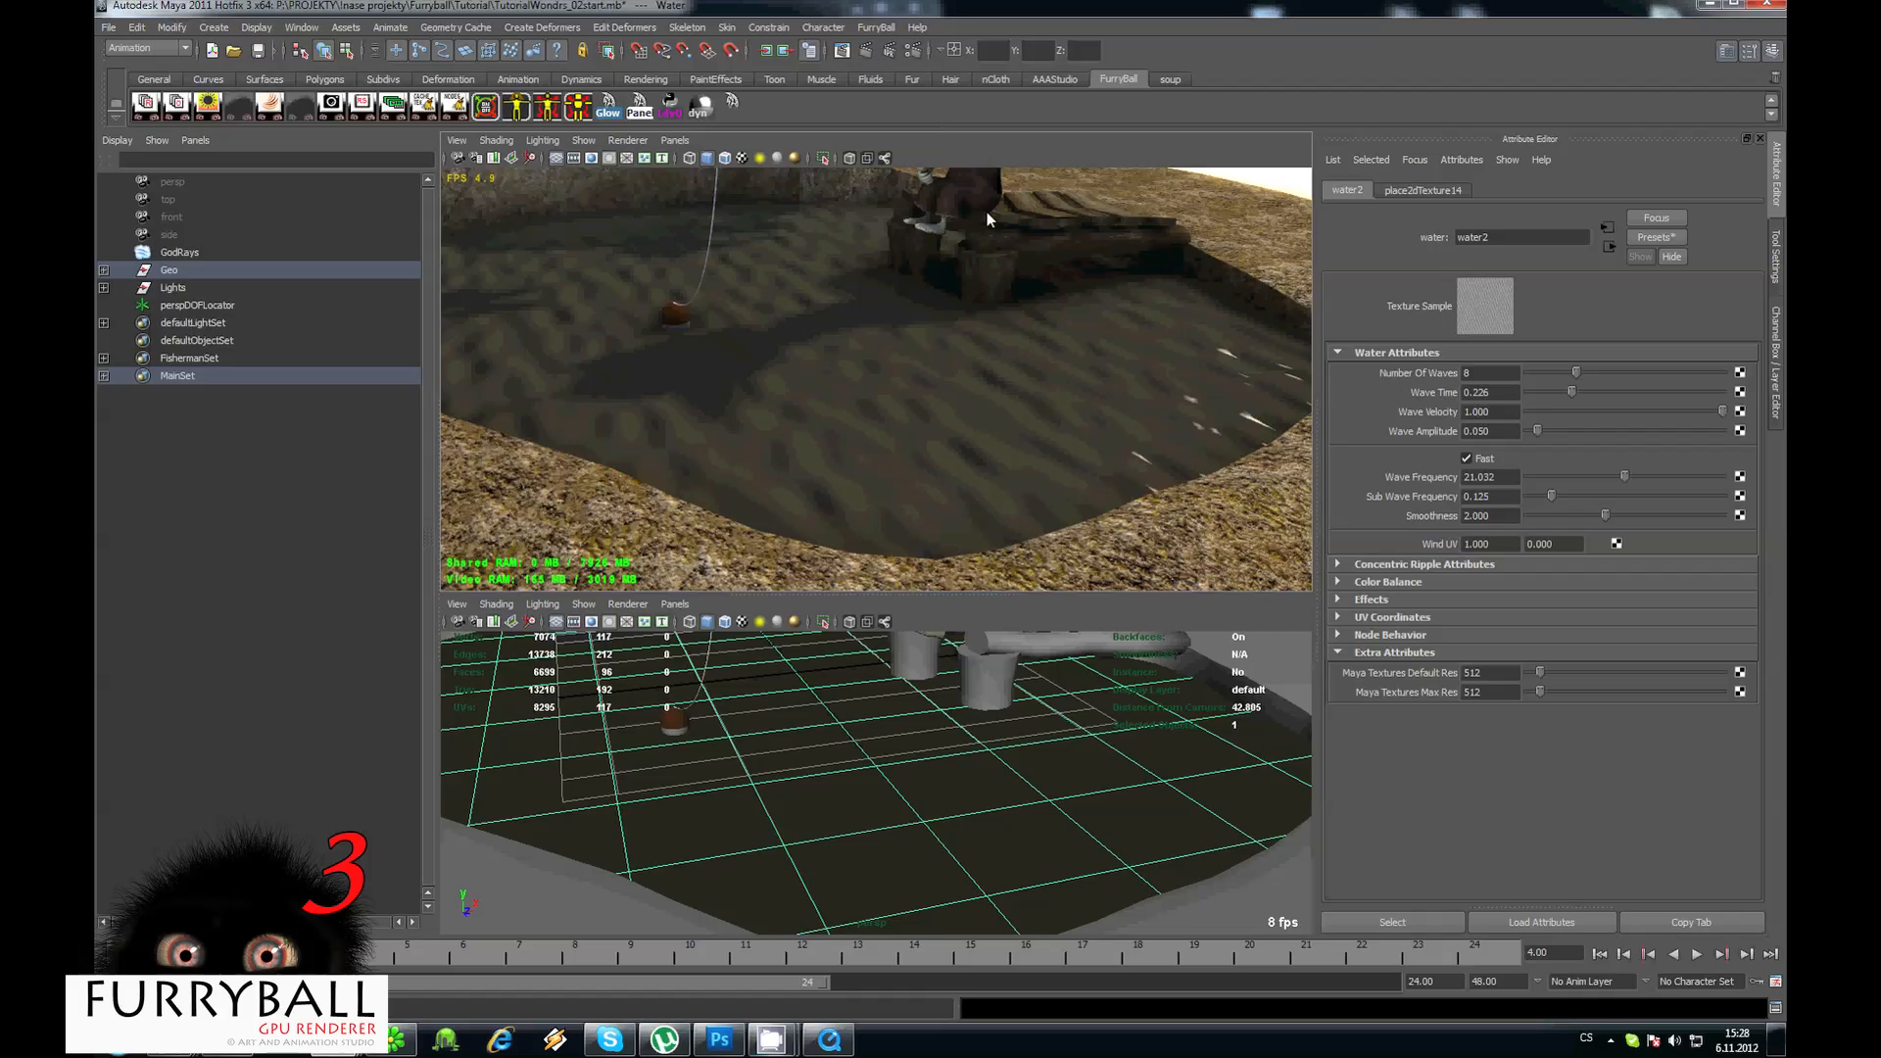
Select the pond water, and open the FurryBall render settings to examine the Reflections feature.
alt+drag(926, 400, 844, 325)
click(754, 401)
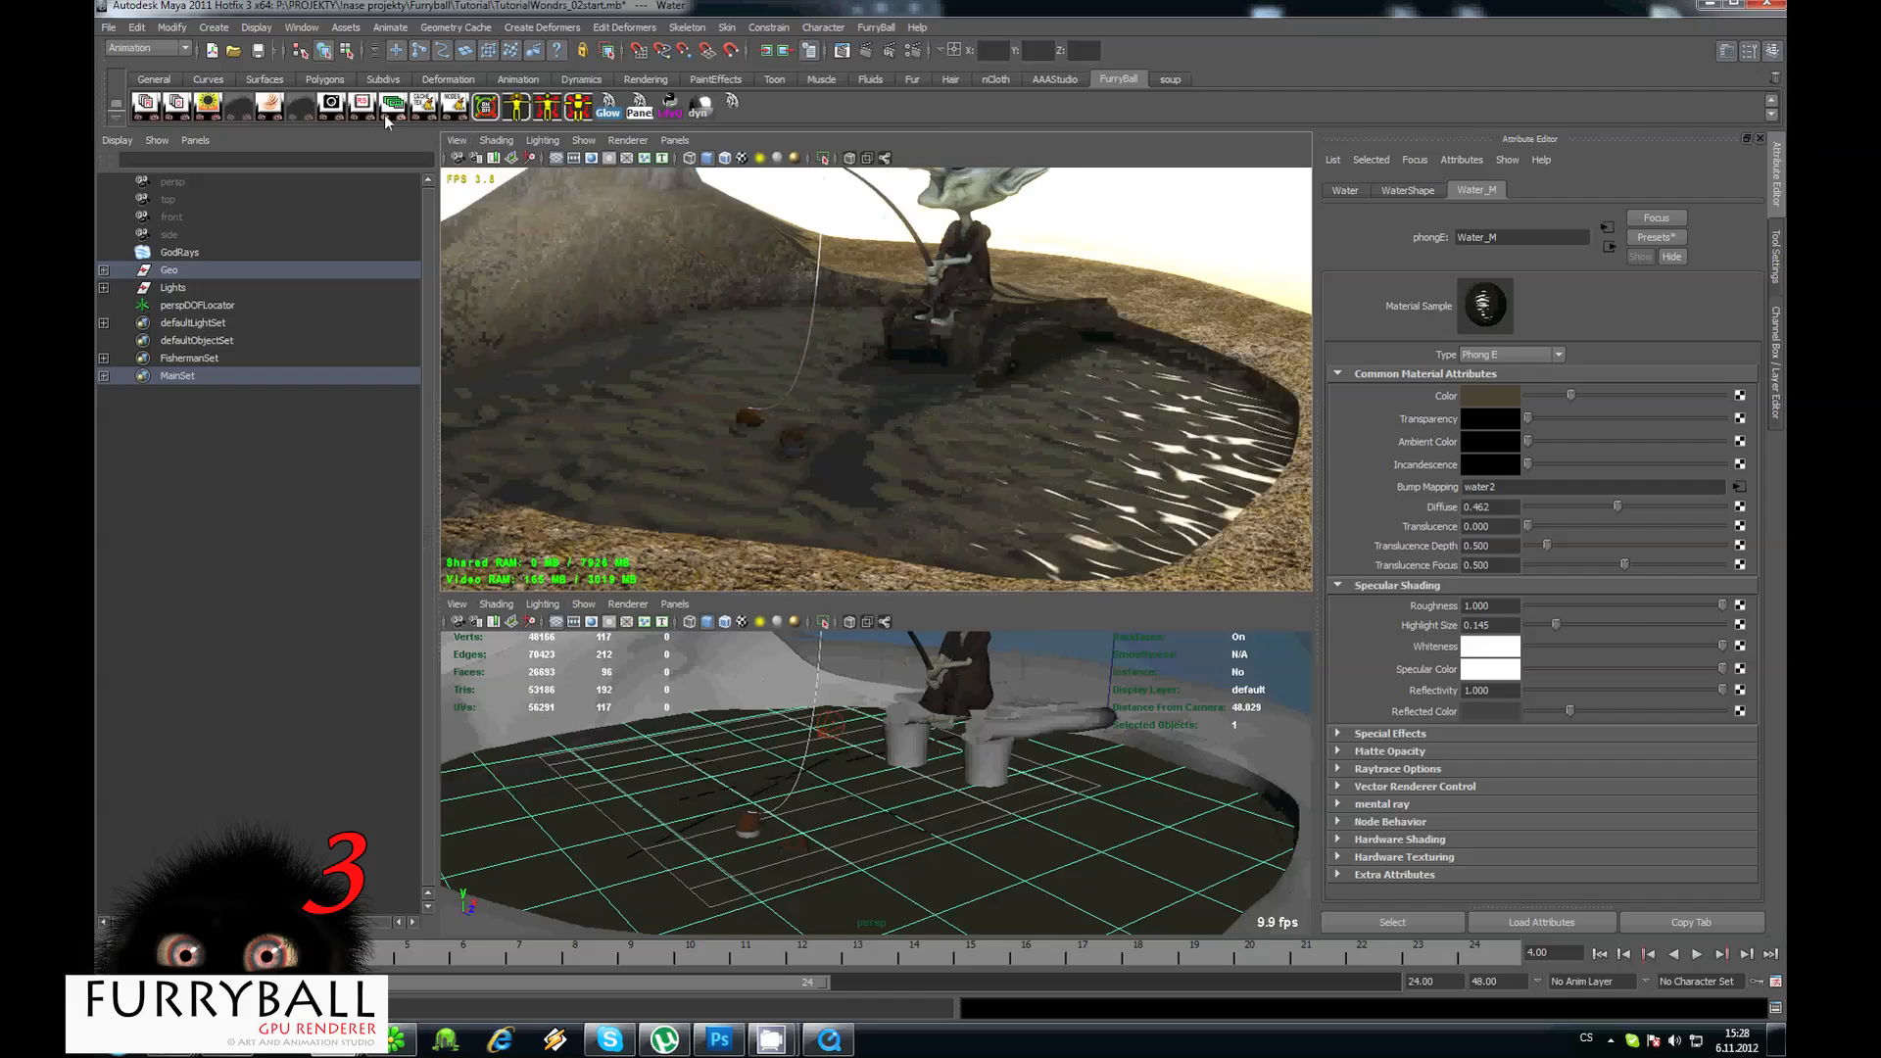
click(362, 108)
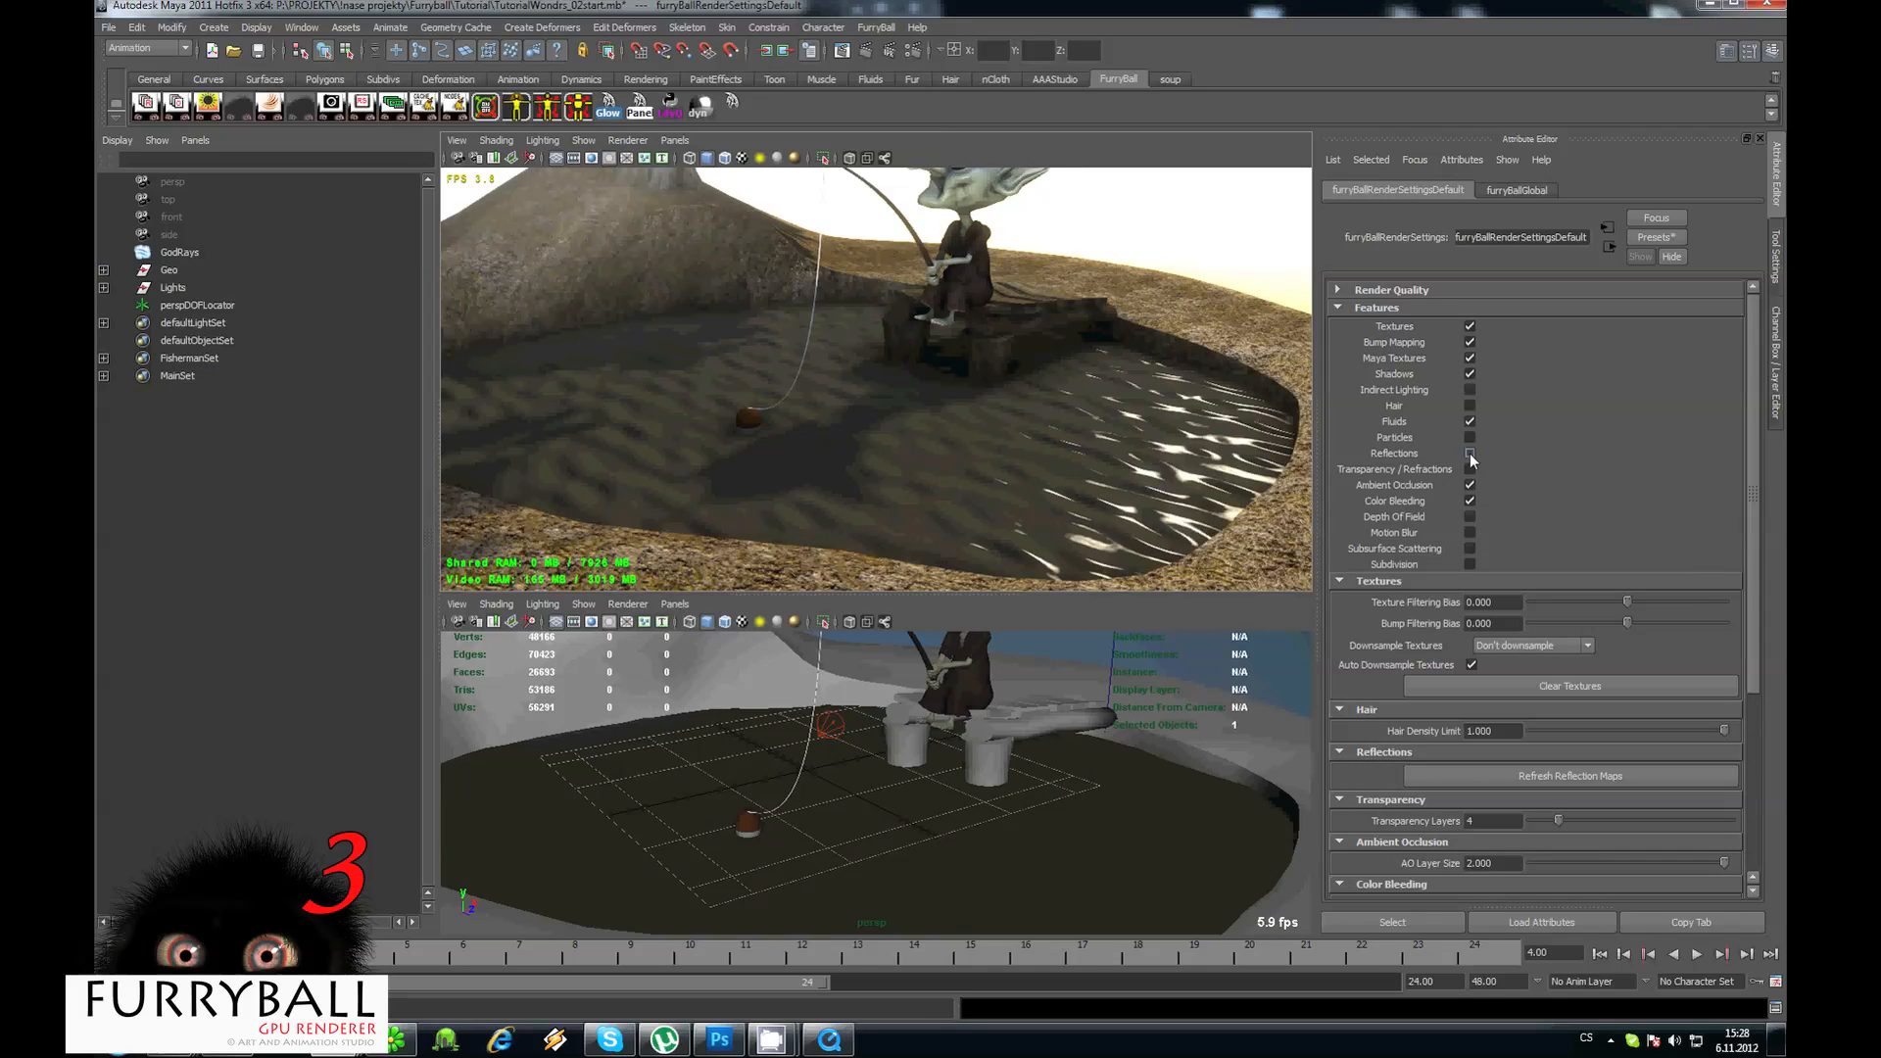
Select the pond water again and examine the Reflectivity value of its Water_M material.
alt+drag(875, 354, 1023, 445)
click(1023, 445)
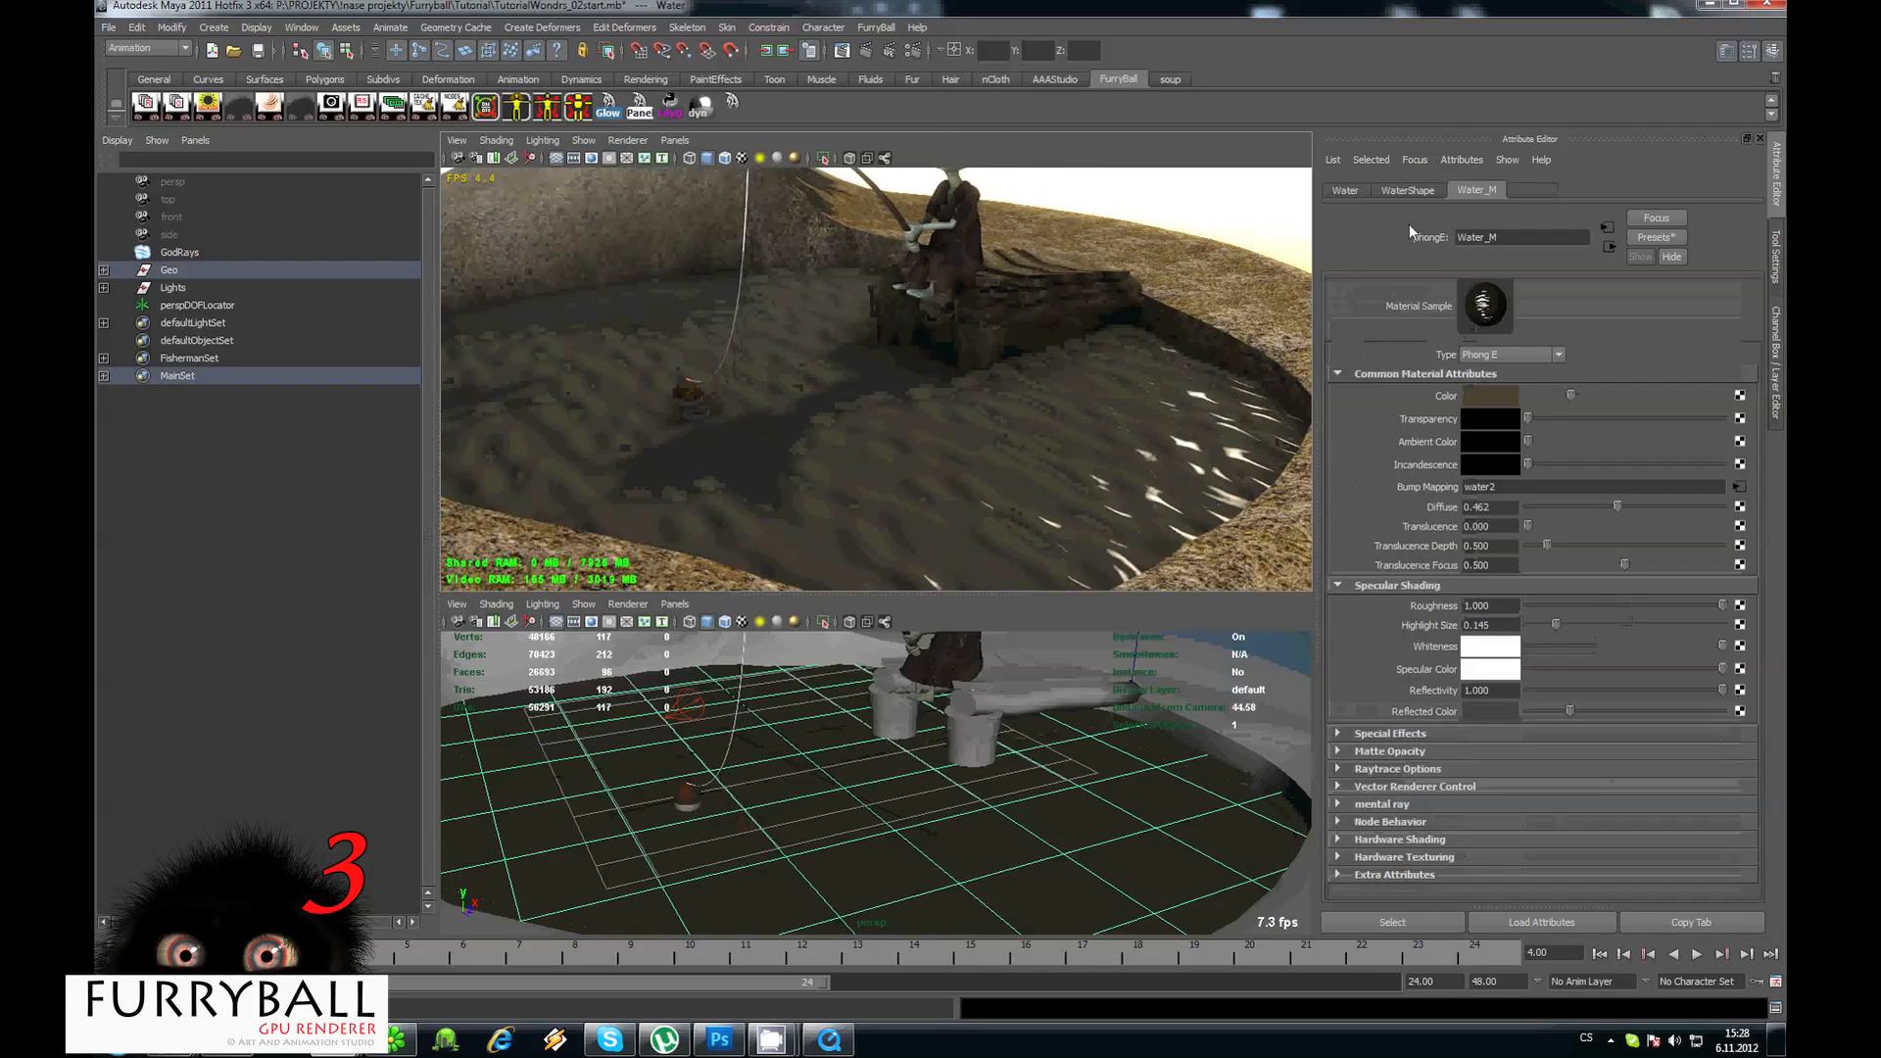
click(1487, 694)
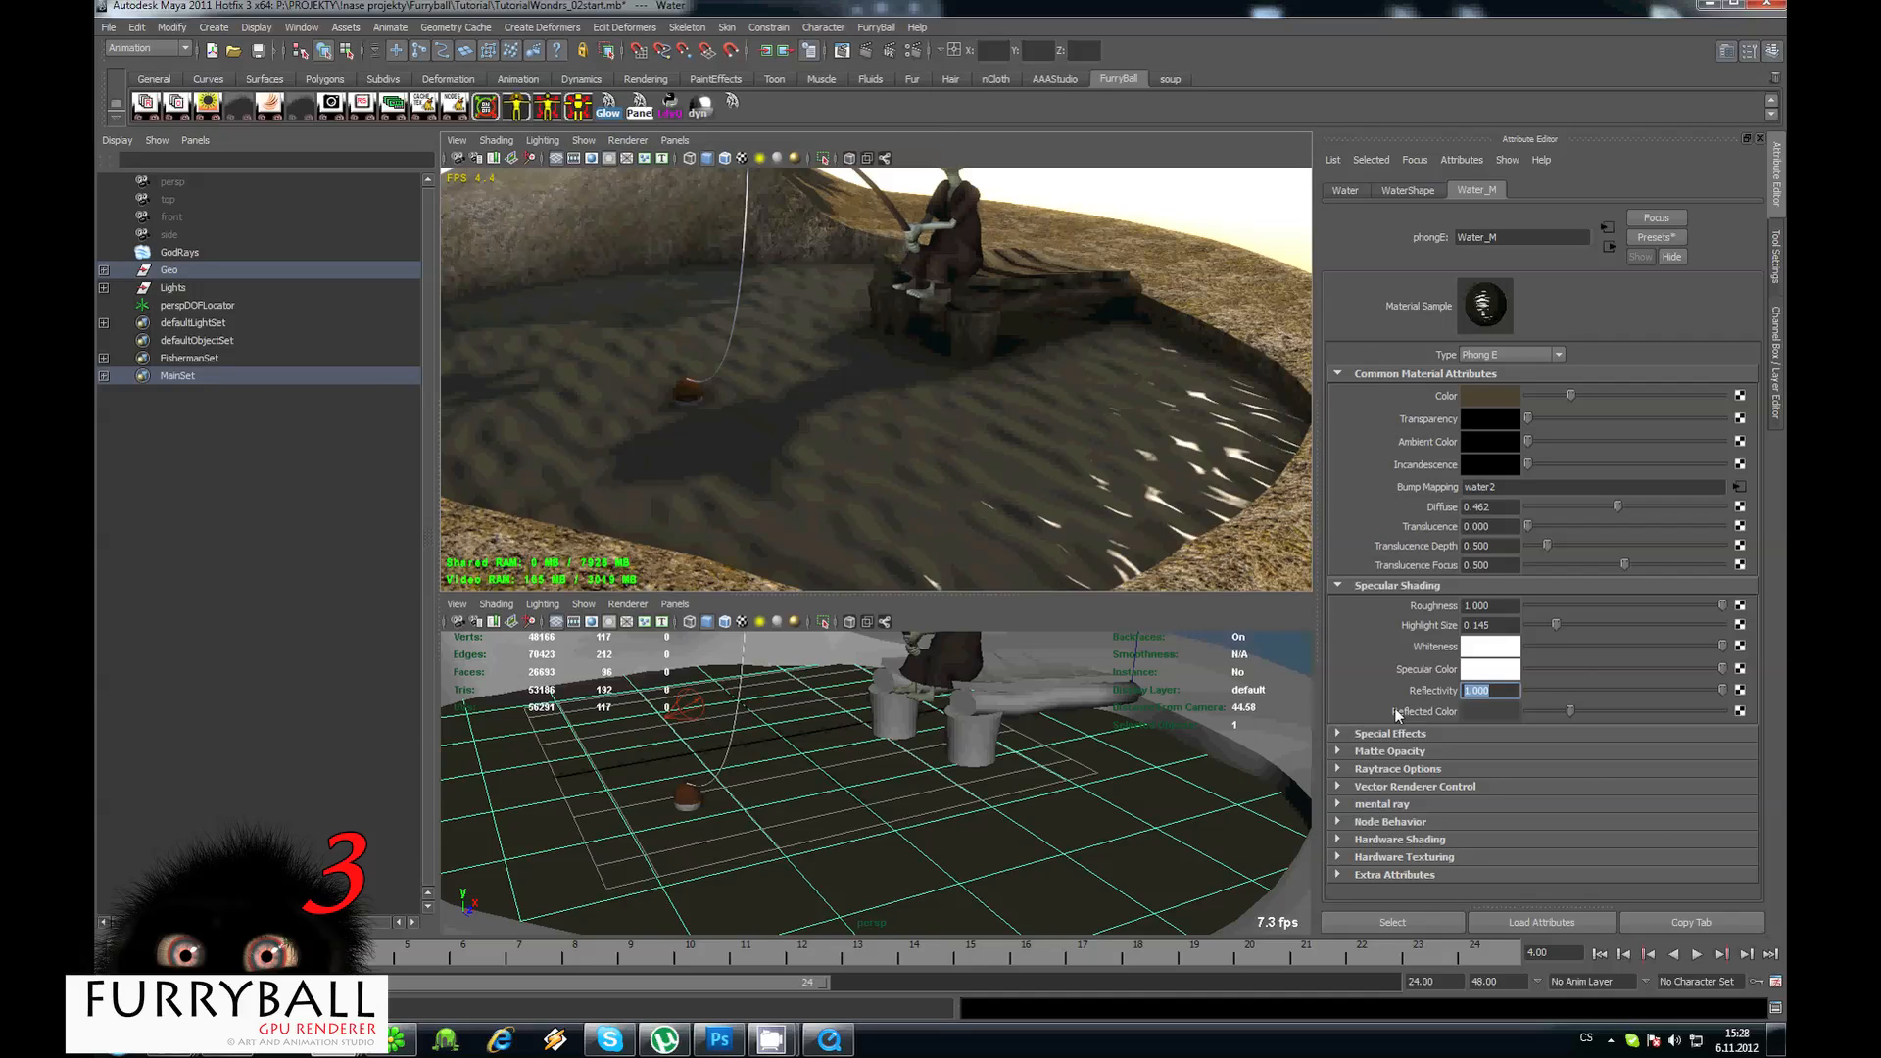
Slightly darken the Reflected Color of the Water_M material and check the pond surface from several angles.
mouse_move(1569, 714)
mouse_down()
mouse_move(1530, 723)
mouse_move(1602, 707)
mouse_move(1532, 715)
mouse_move(1564, 711)
mouse_up()
alt+right_drag(982, 382, 896, 361)
alt+drag(896, 361, 957, 387)
alt+right_drag(957, 388, 1021, 464)
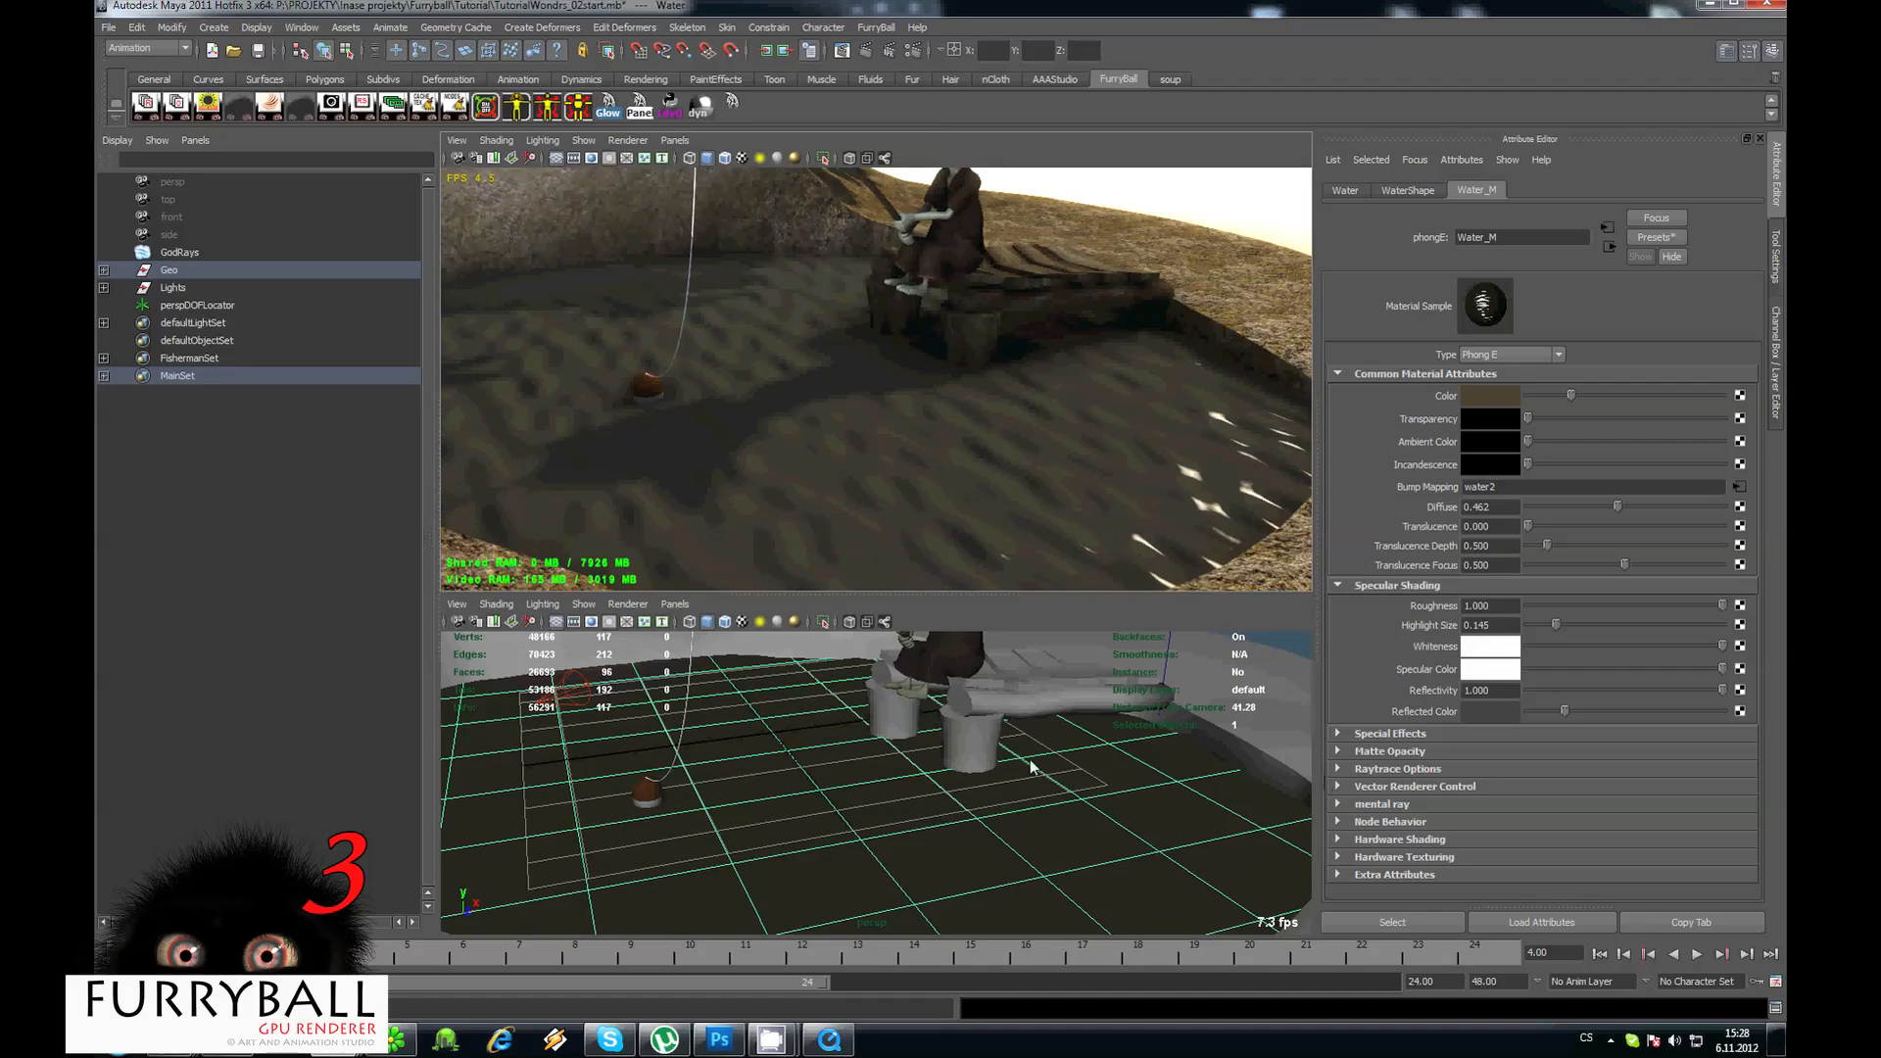
alt+right_drag(1029, 767, 814, 734)
alt+drag(814, 735, 854, 751)
alt+right_drag(854, 750, 950, 748)
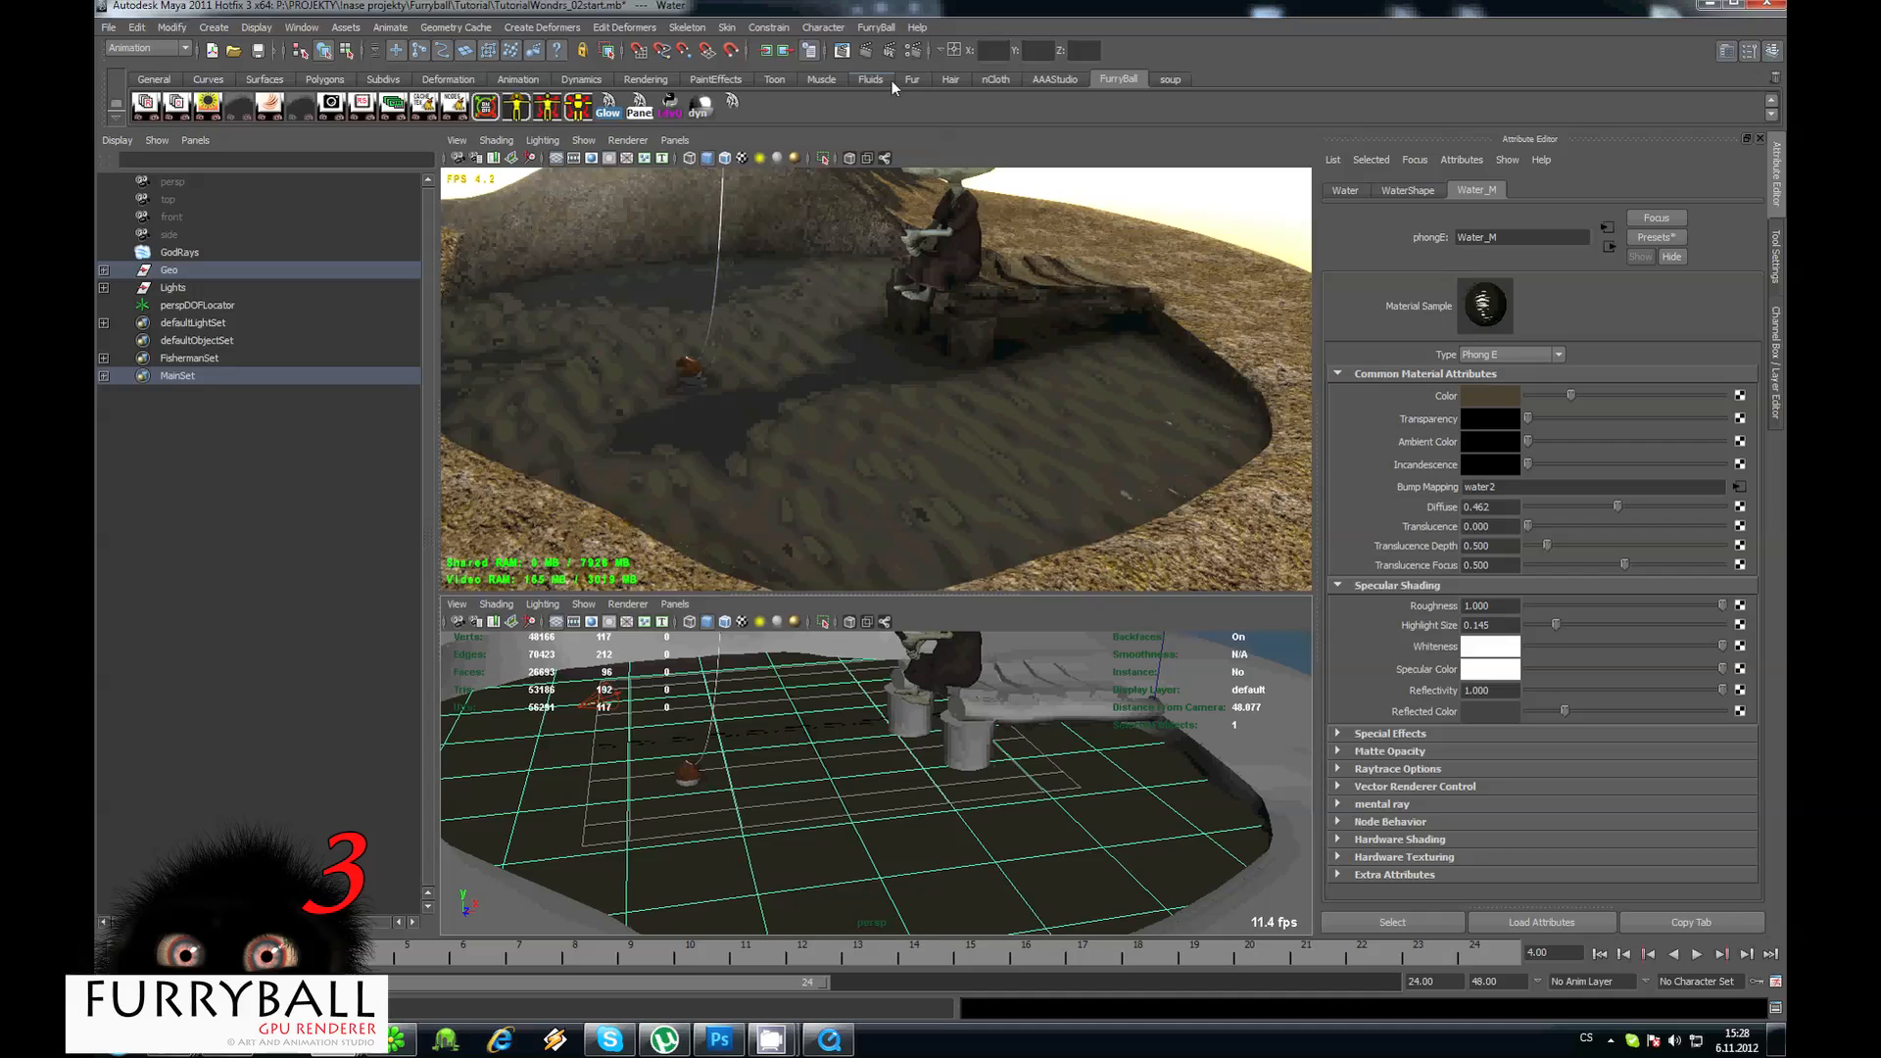
Add new FurryBall mesh attributes to the water and enable Planar Mirror in its reflection settings.
click(876, 27)
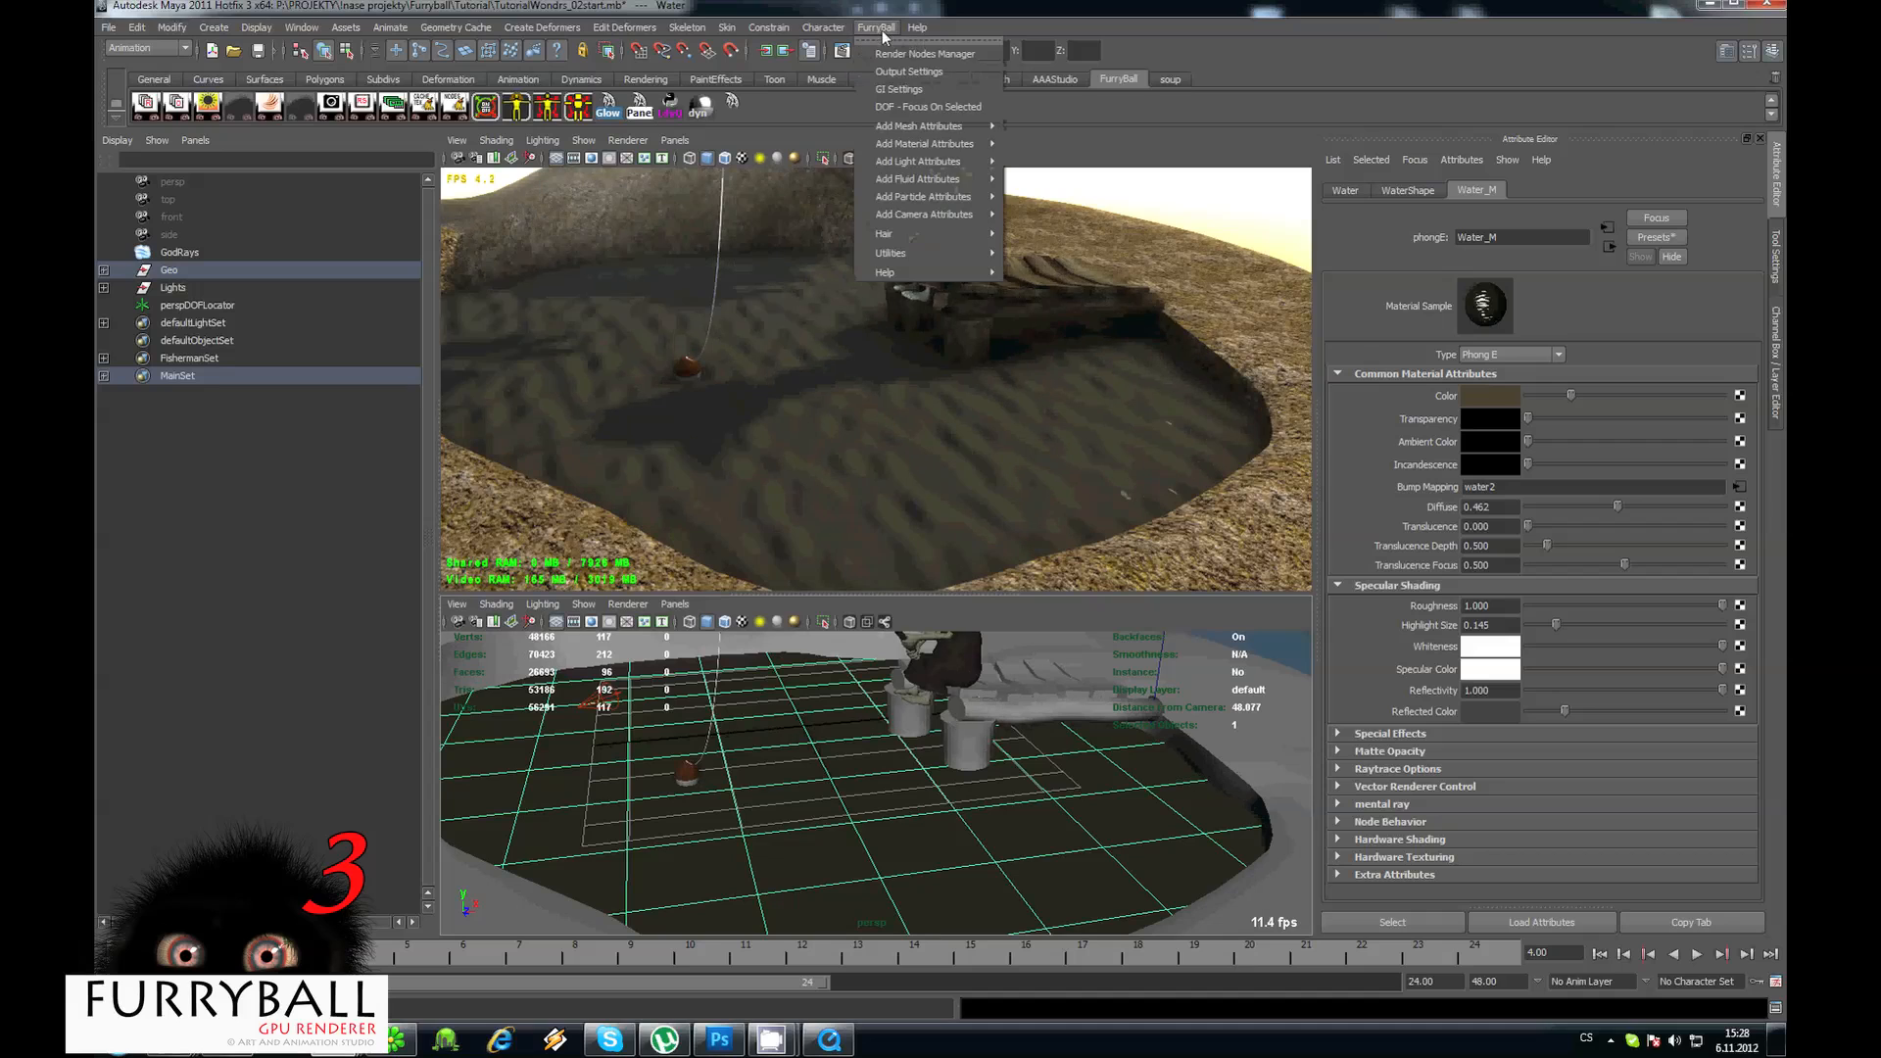
mouse_move(932, 125)
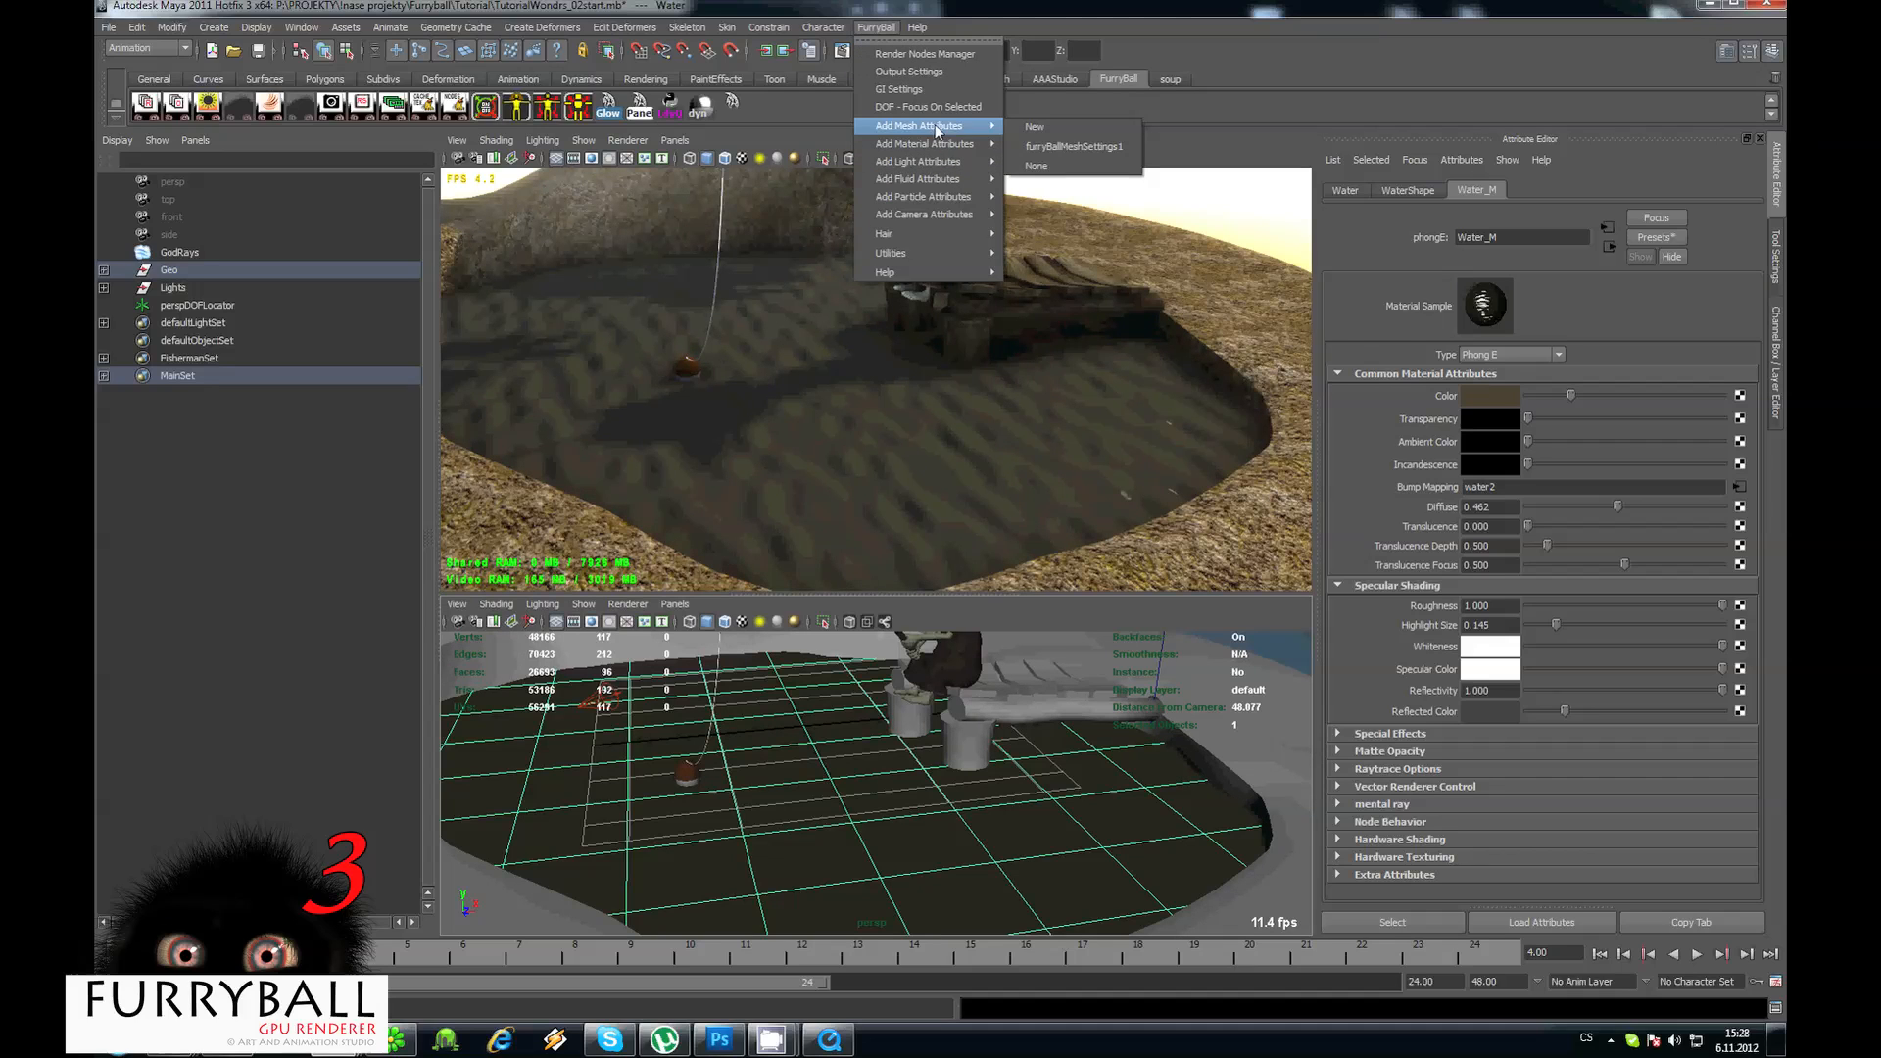
click(1032, 131)
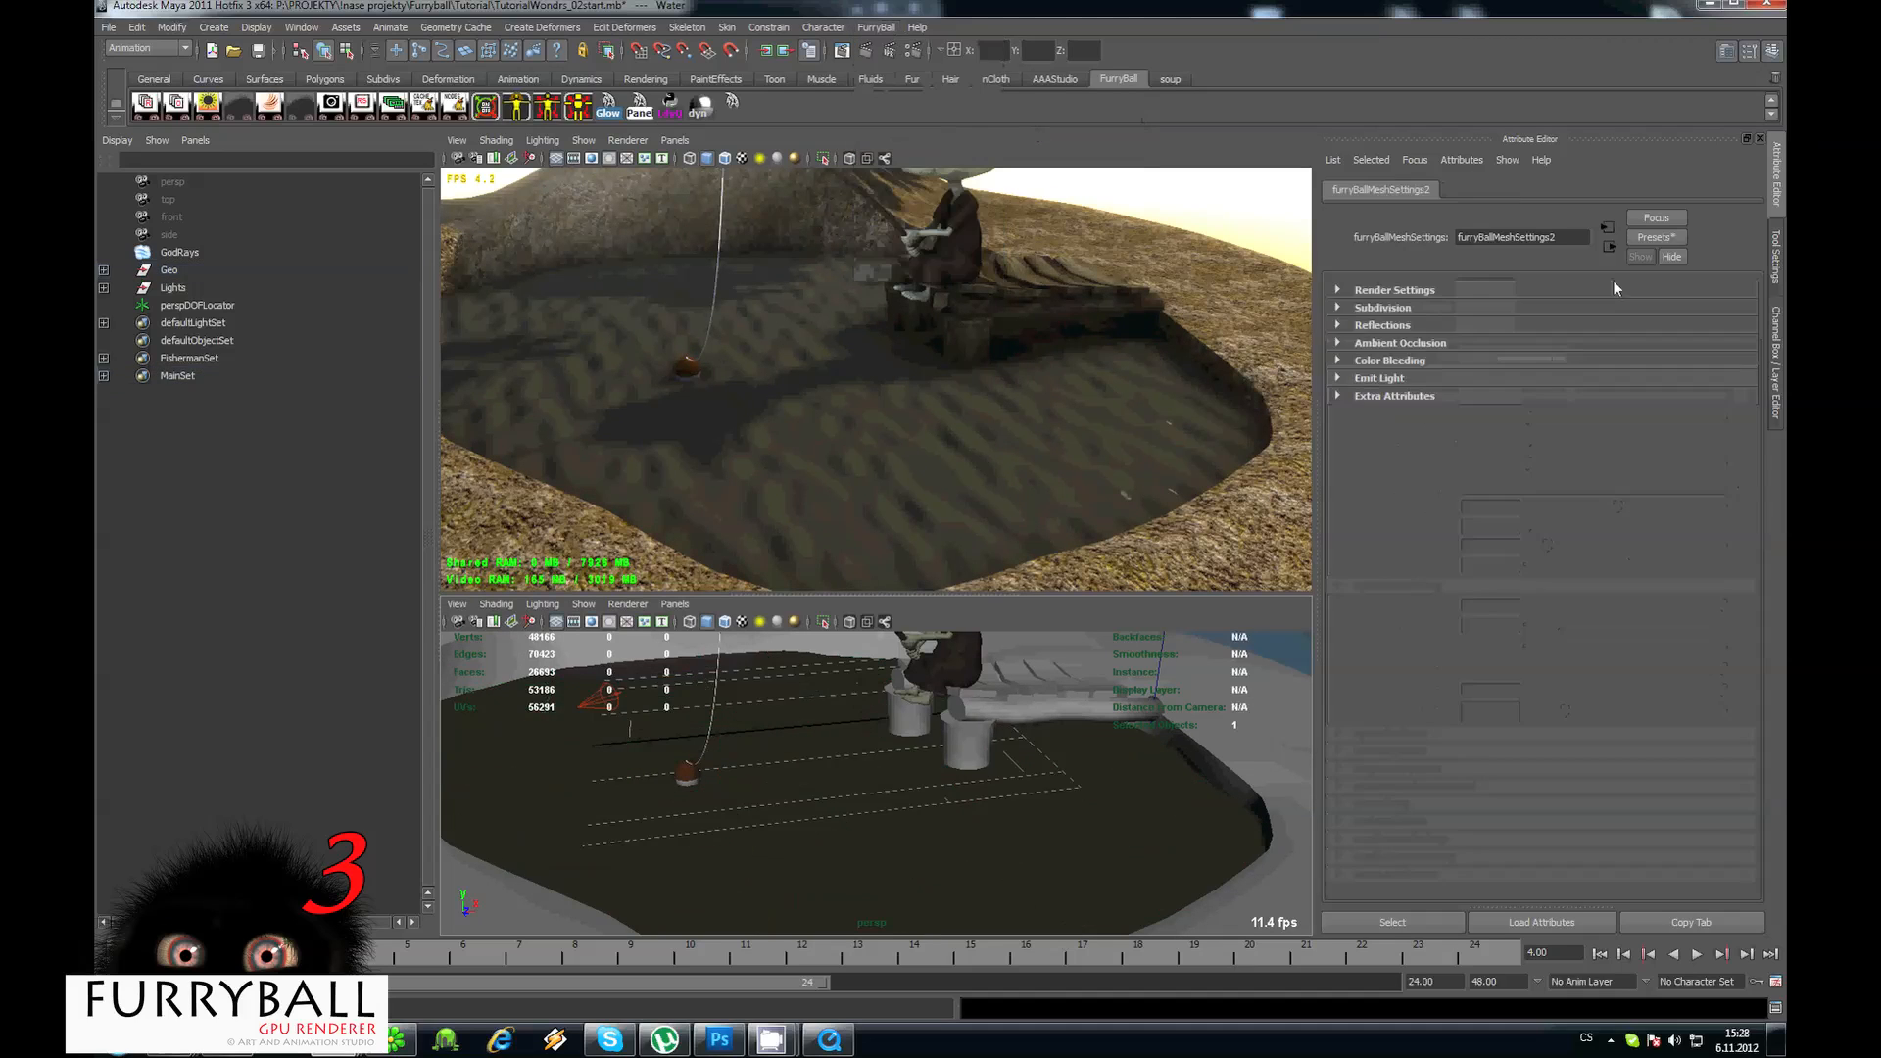
click(1440, 324)
scroll(1495, 389, down, 5)
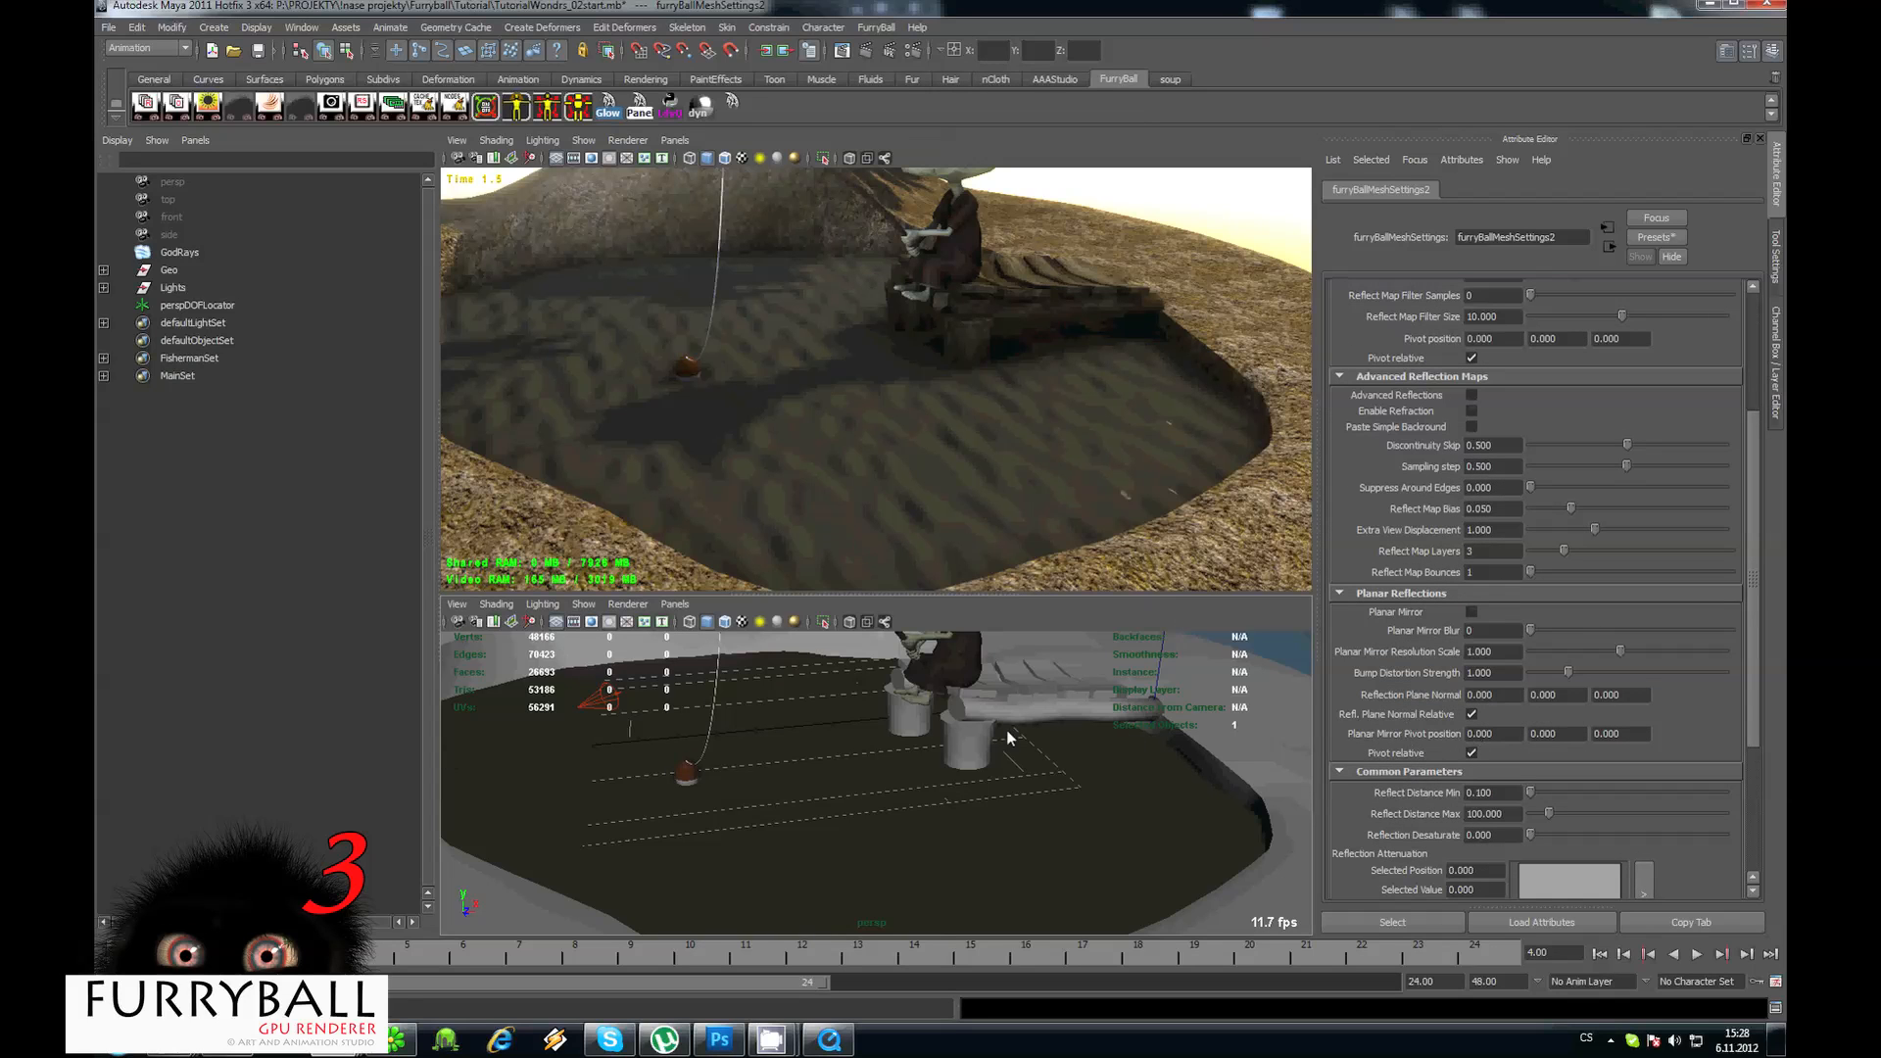
click(1472, 612)
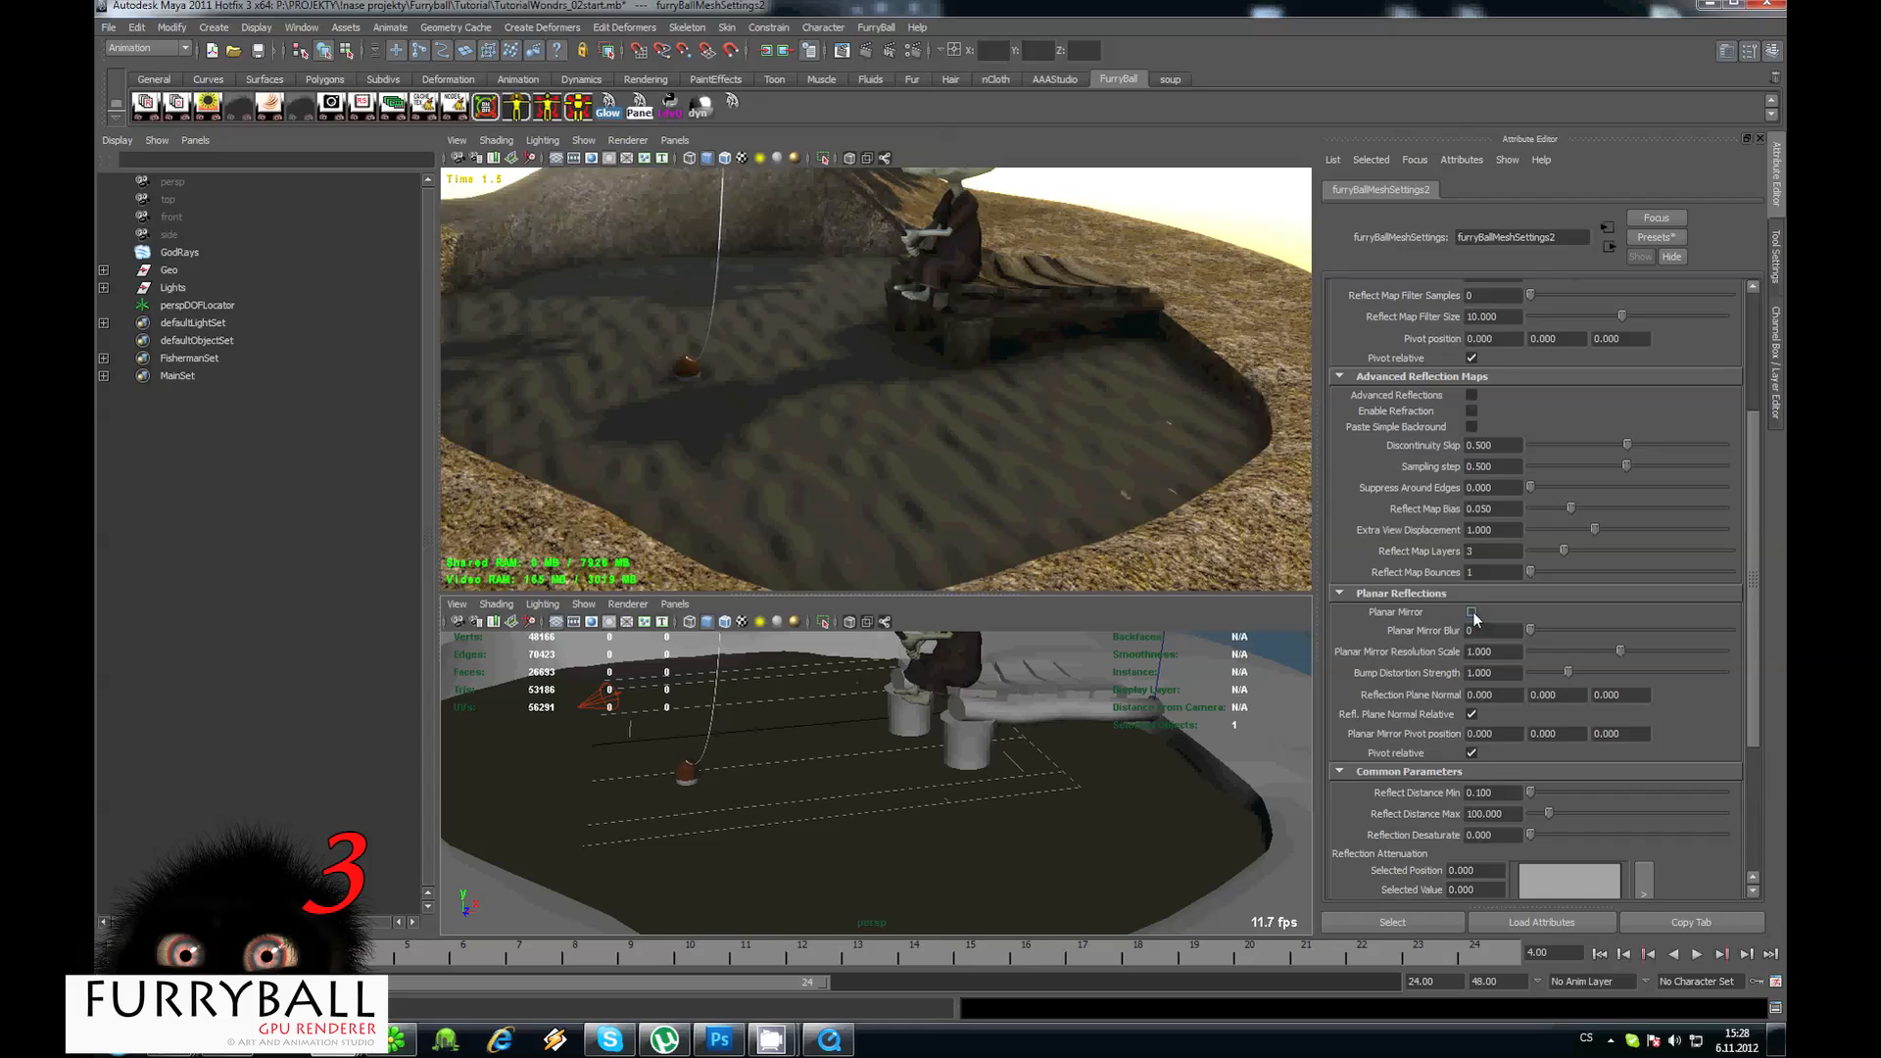
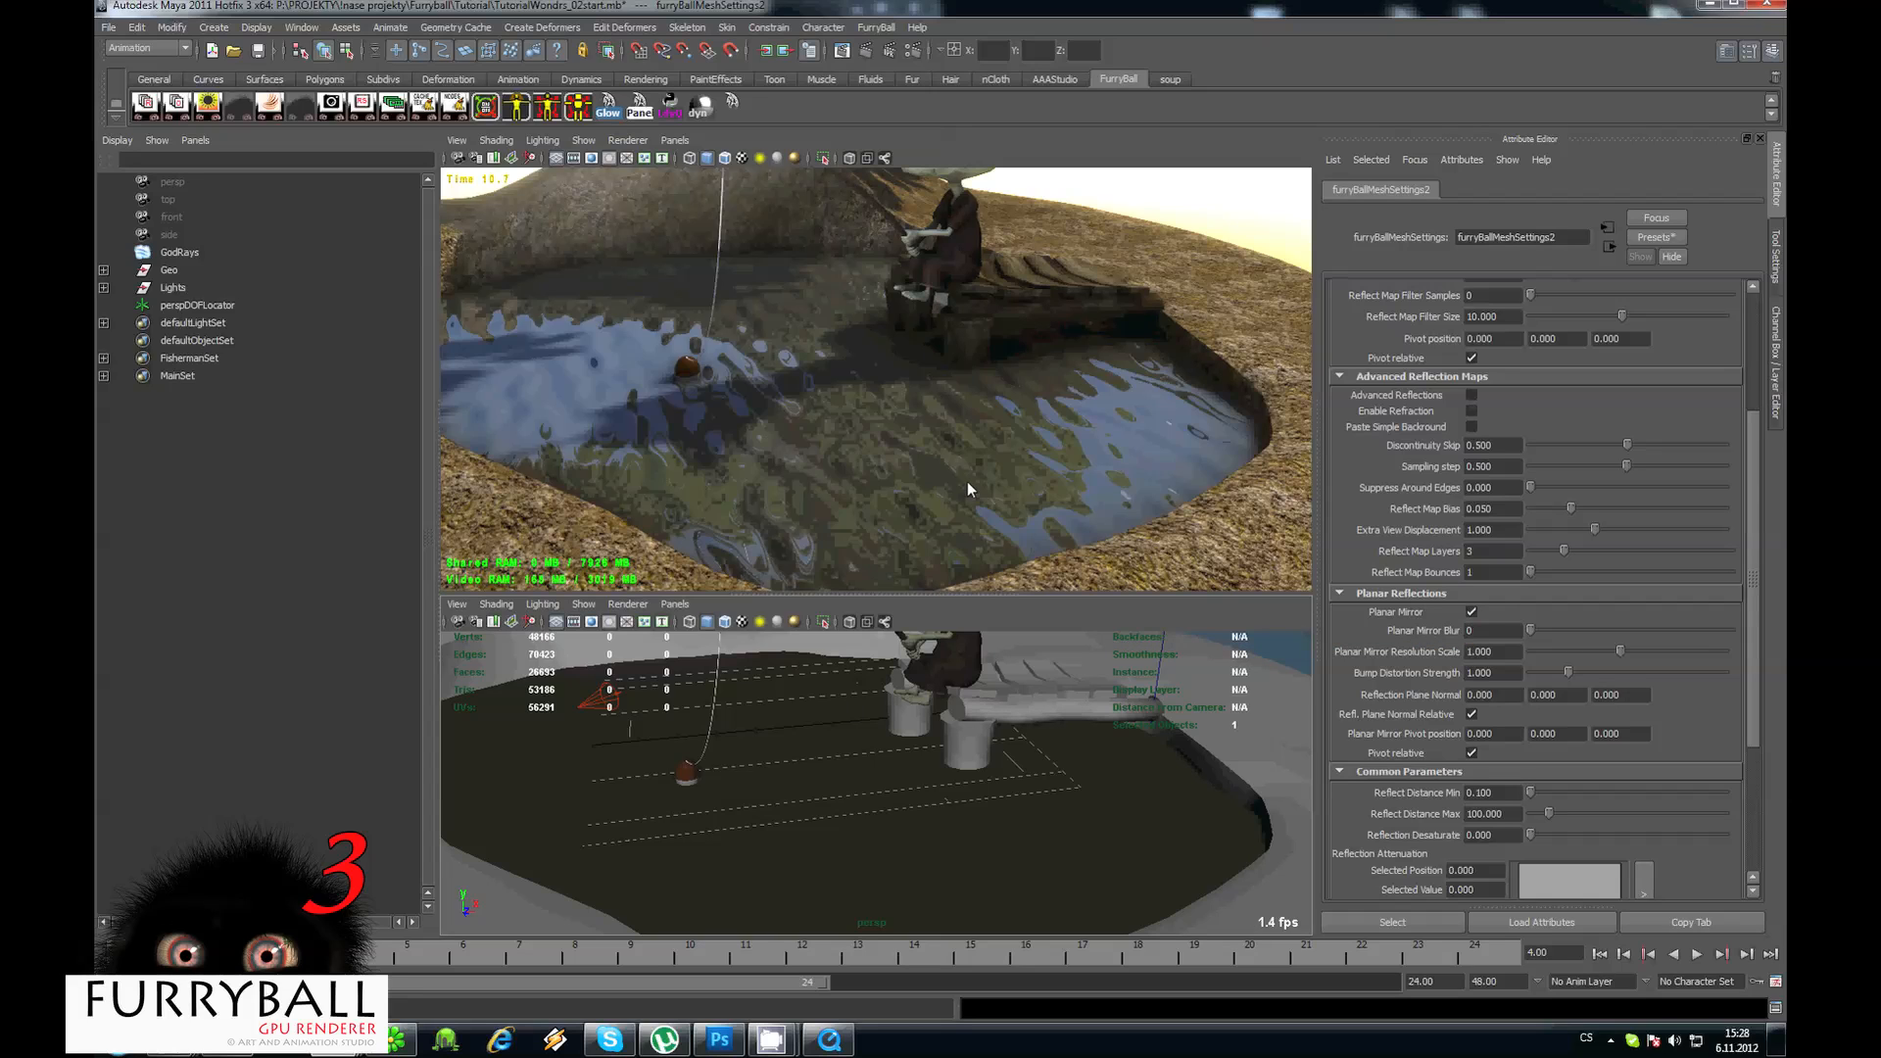
Try a Planar Mirror Resolution Scale of about 0.236 on the water and set it back to 1.
alt+drag(844, 415, 978, 445)
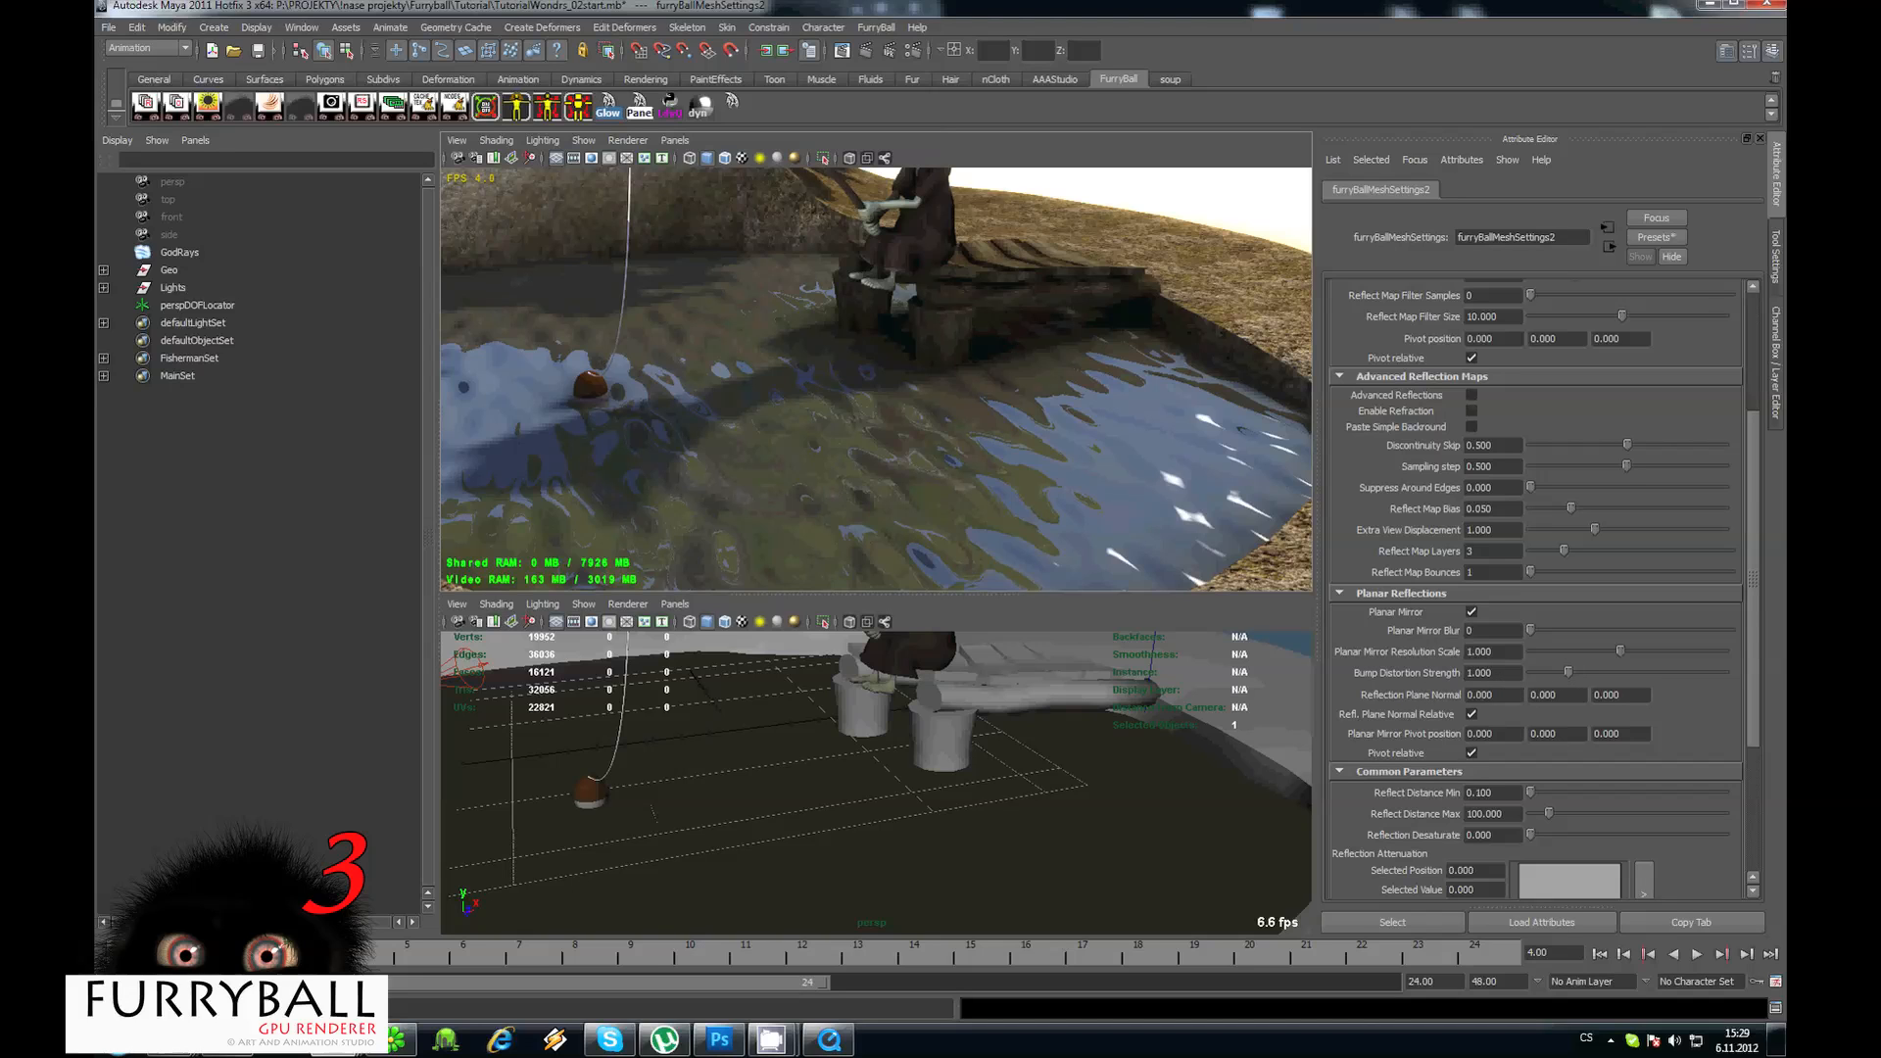
alt+right_drag(831, 392, 984, 428)
alt+drag(983, 427, 931, 445)
drag(1552, 652, 1532, 656)
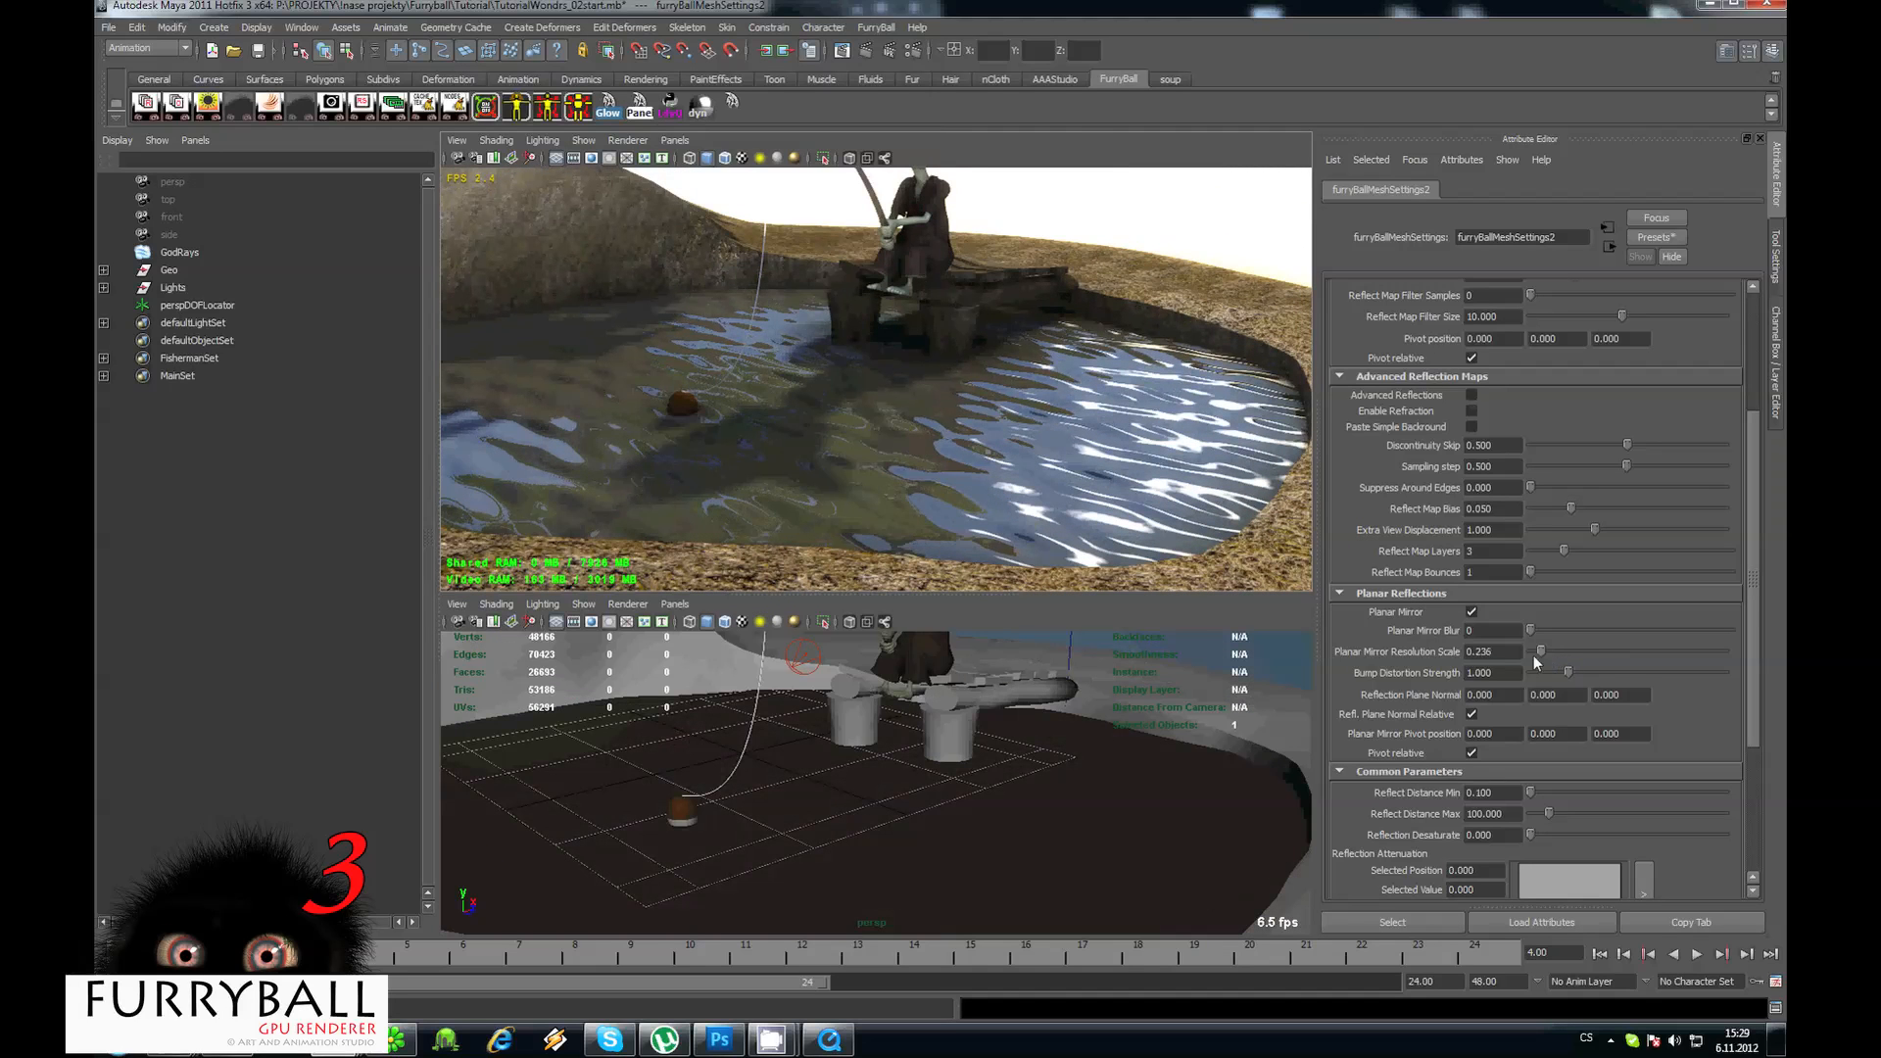
click(1576, 652)
text(1)
key(Return)
Reduce the water's planar reflection Bump Distortion Strength to about 0.659.
drag(1485, 679, 1392, 689)
alt+drag(966, 441, 901, 423)
mouse_move(1567, 674)
mouse_down()
mouse_move(1502, 675)
mouse_move(1585, 667)
mouse_move(1556, 672)
mouse_up()
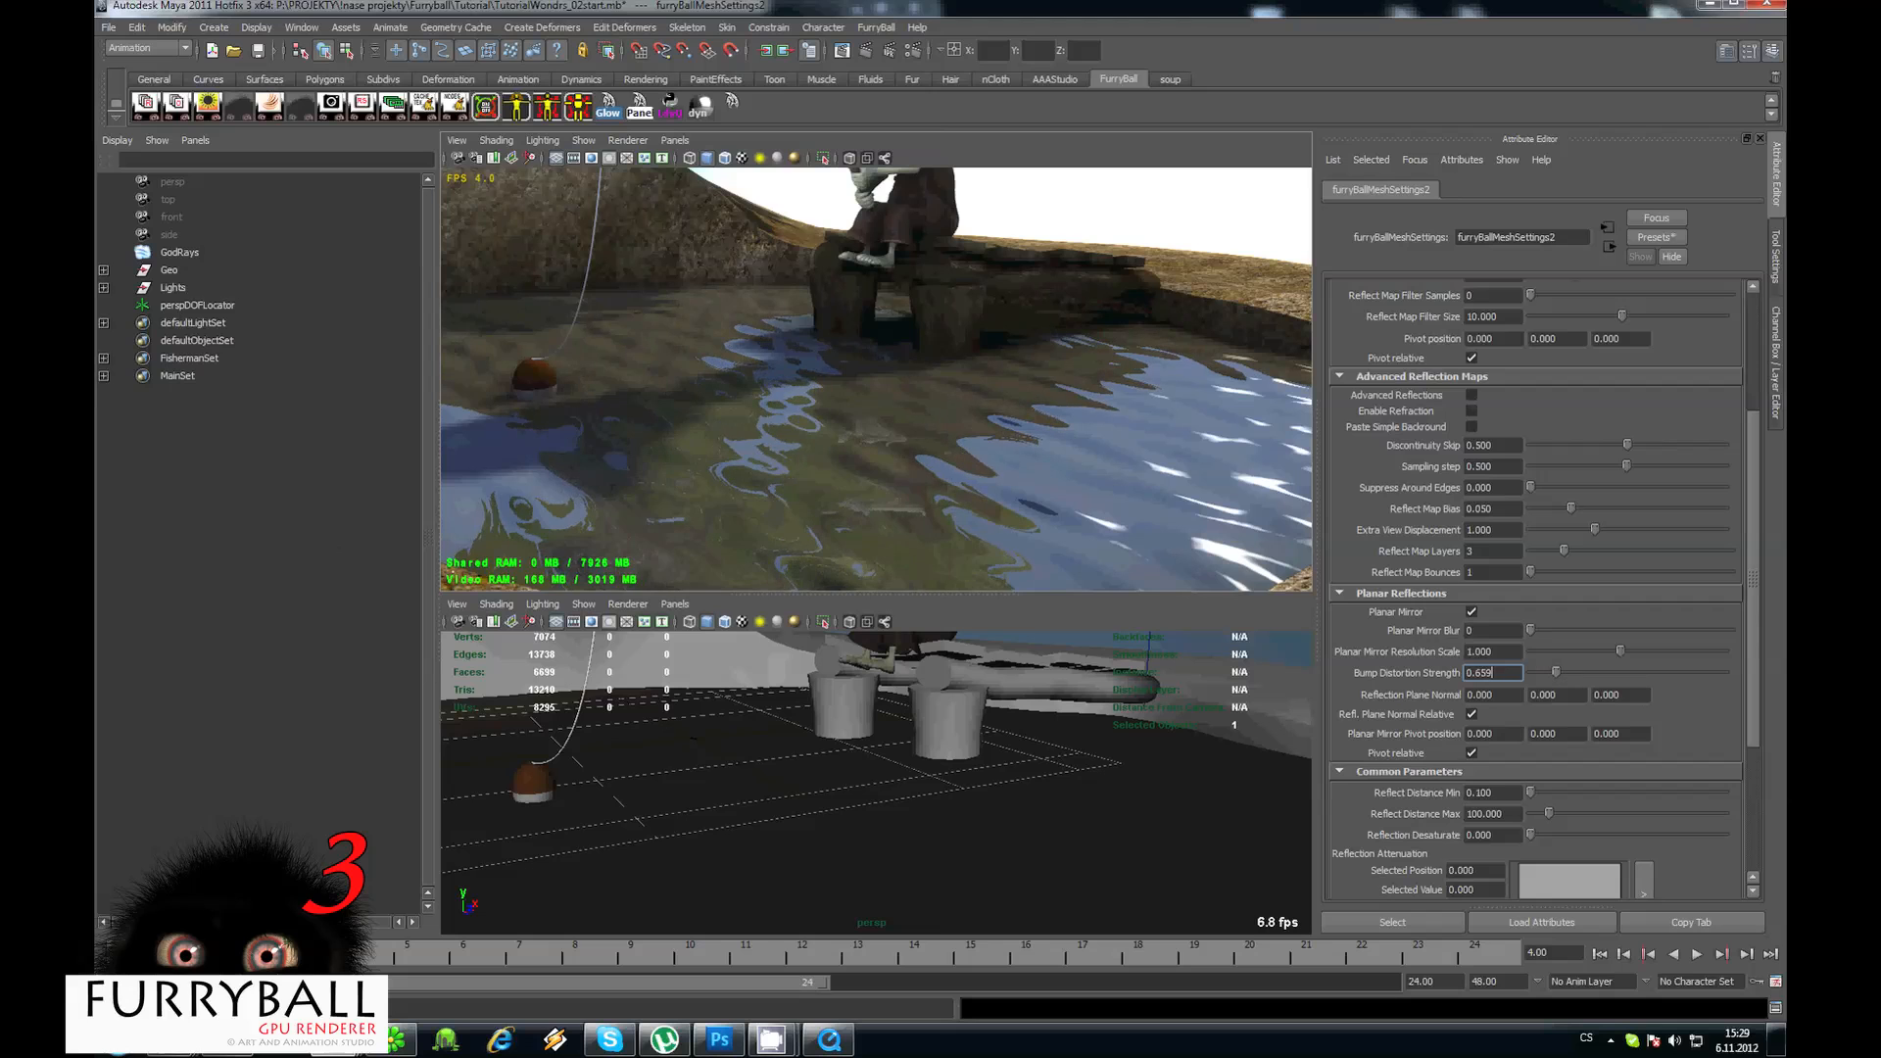
scroll(905, 396, down, 1)
alt+drag(1055, 446, 821, 397)
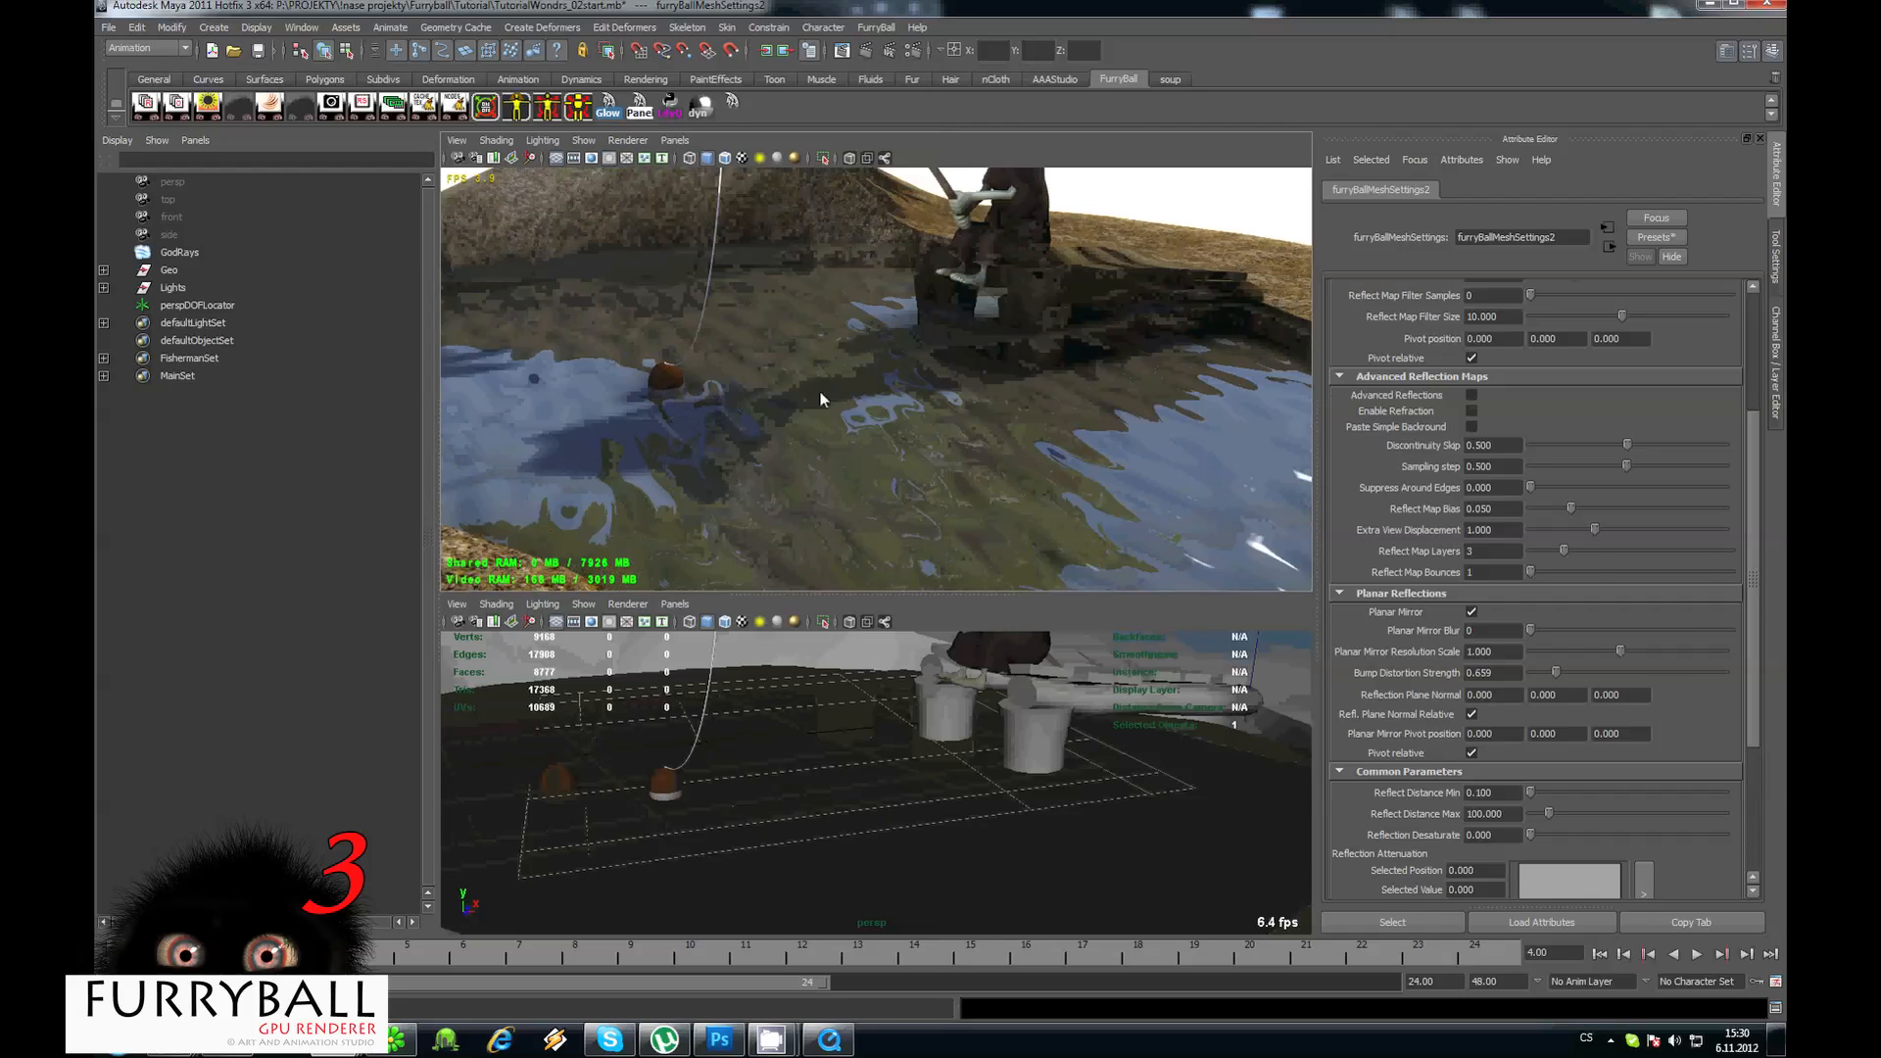
Add new FurryBall material attributes to the Water_M material and set Velvet Strength to about 0.087.
click(821, 396)
click(1393, 921)
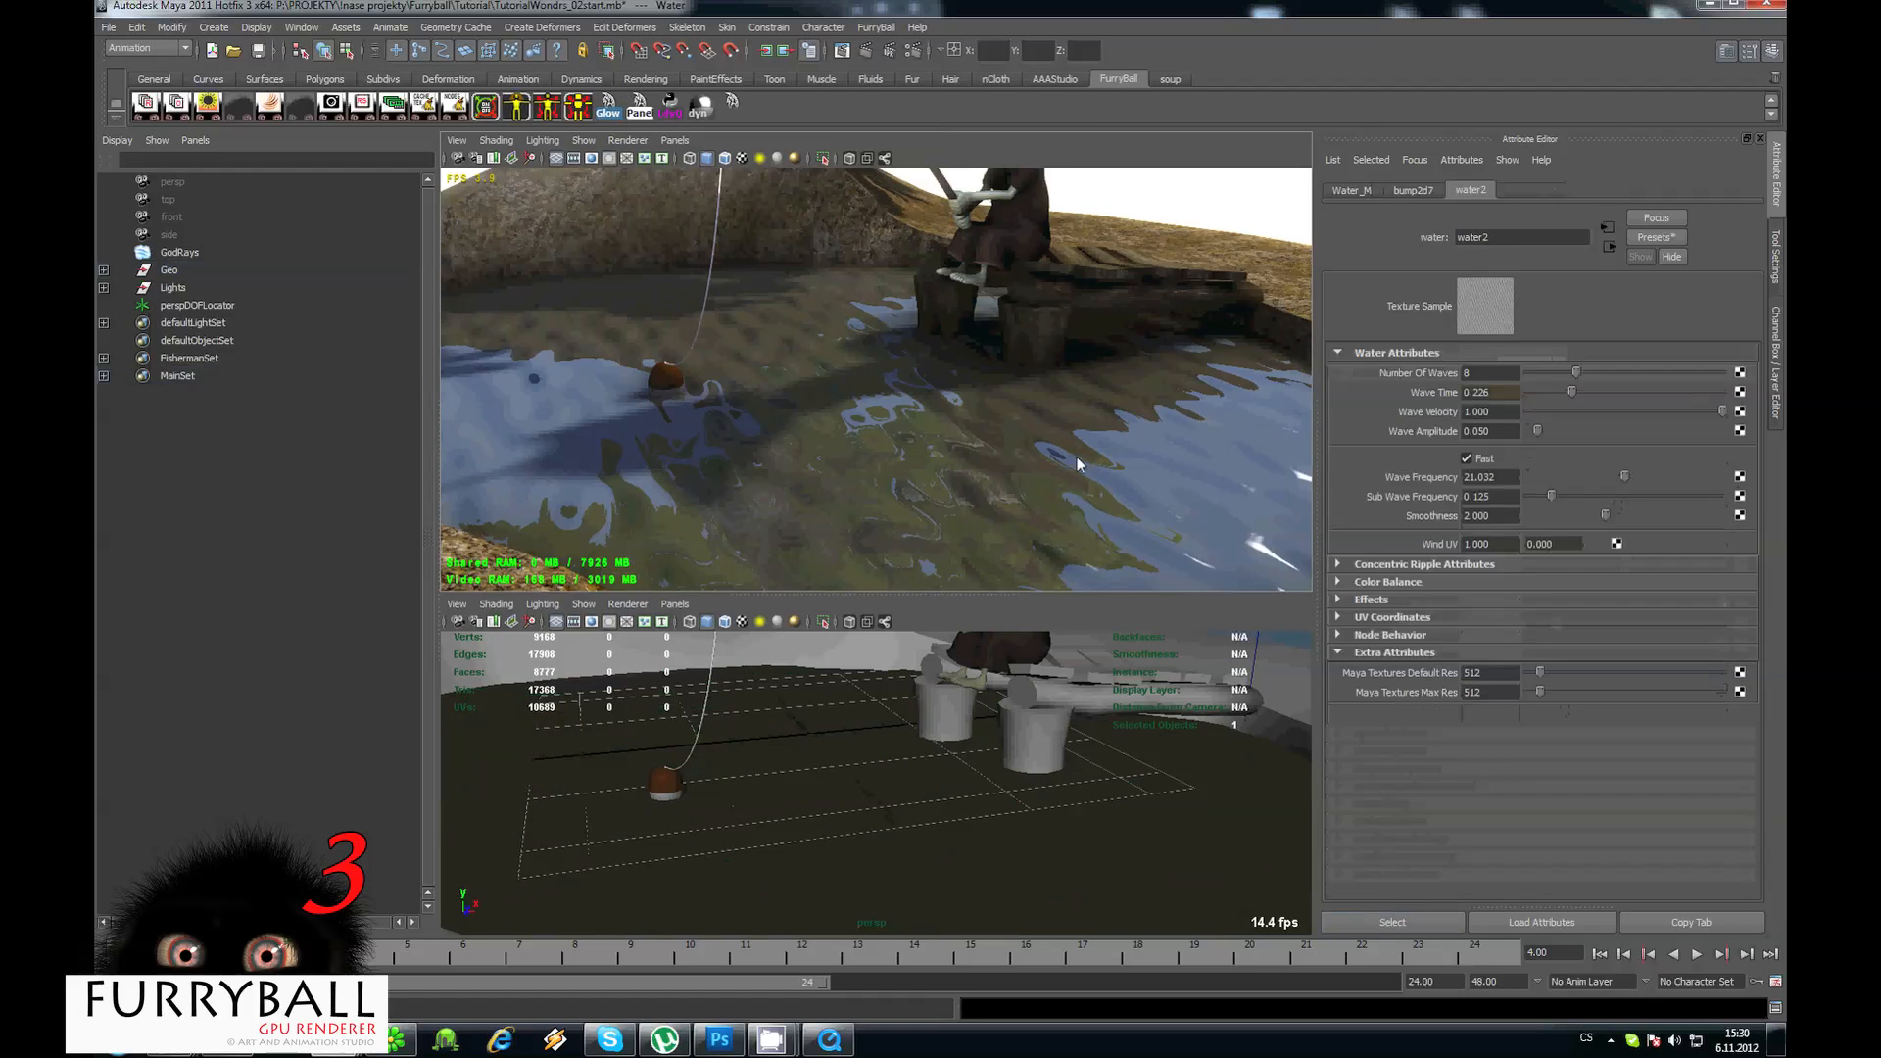
click(877, 27)
mouse_move(965, 145)
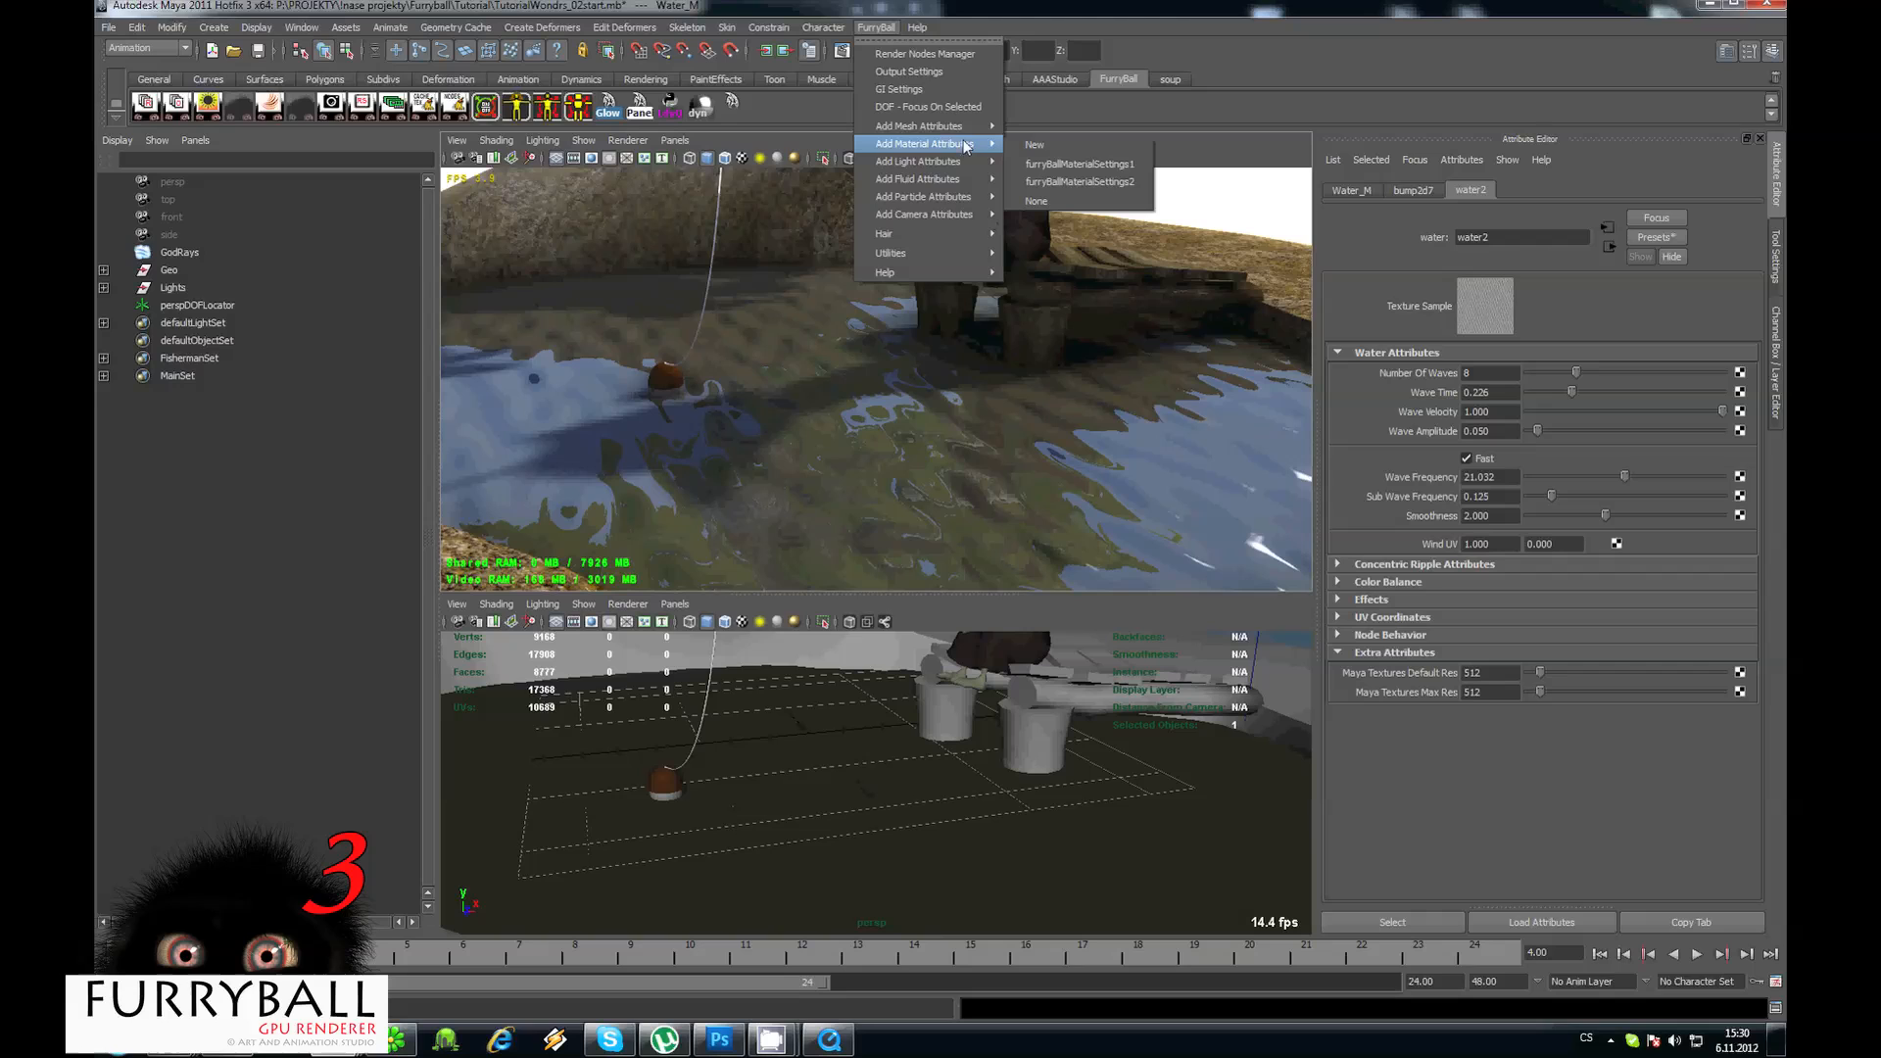
click(1036, 145)
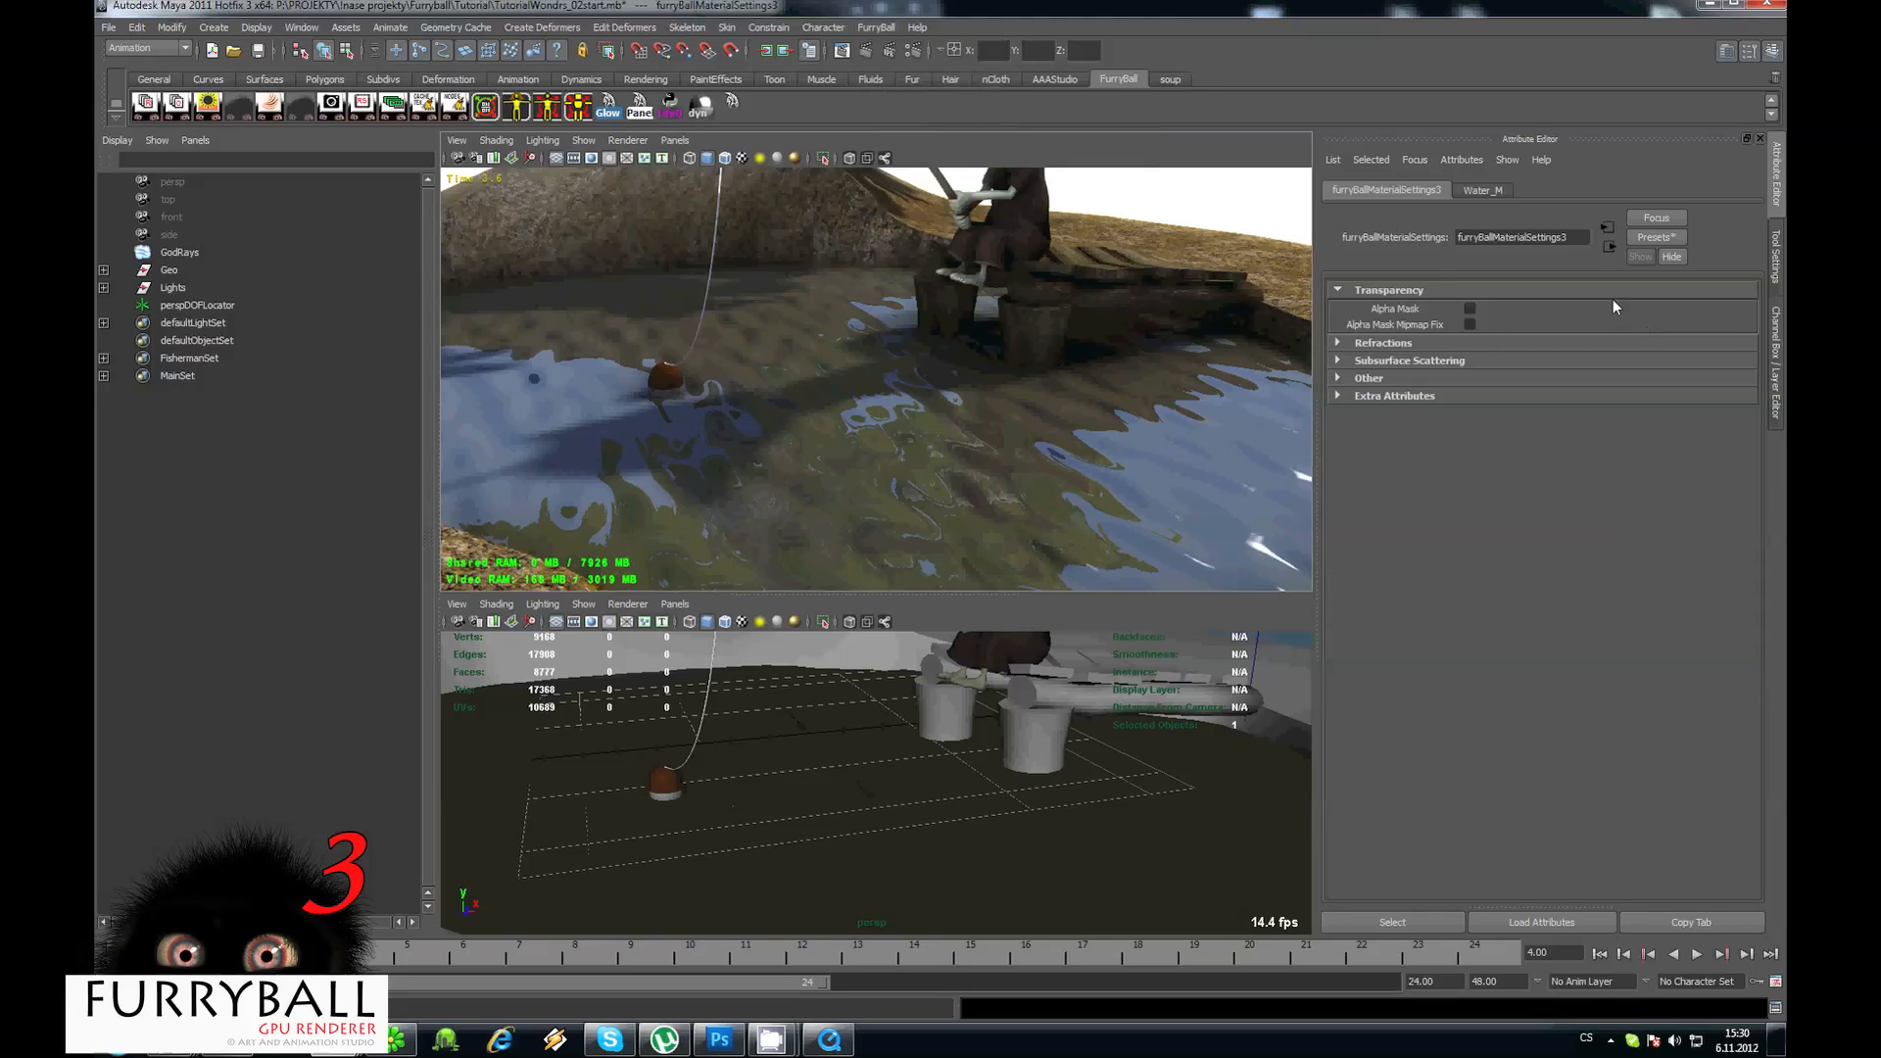
click(1385, 378)
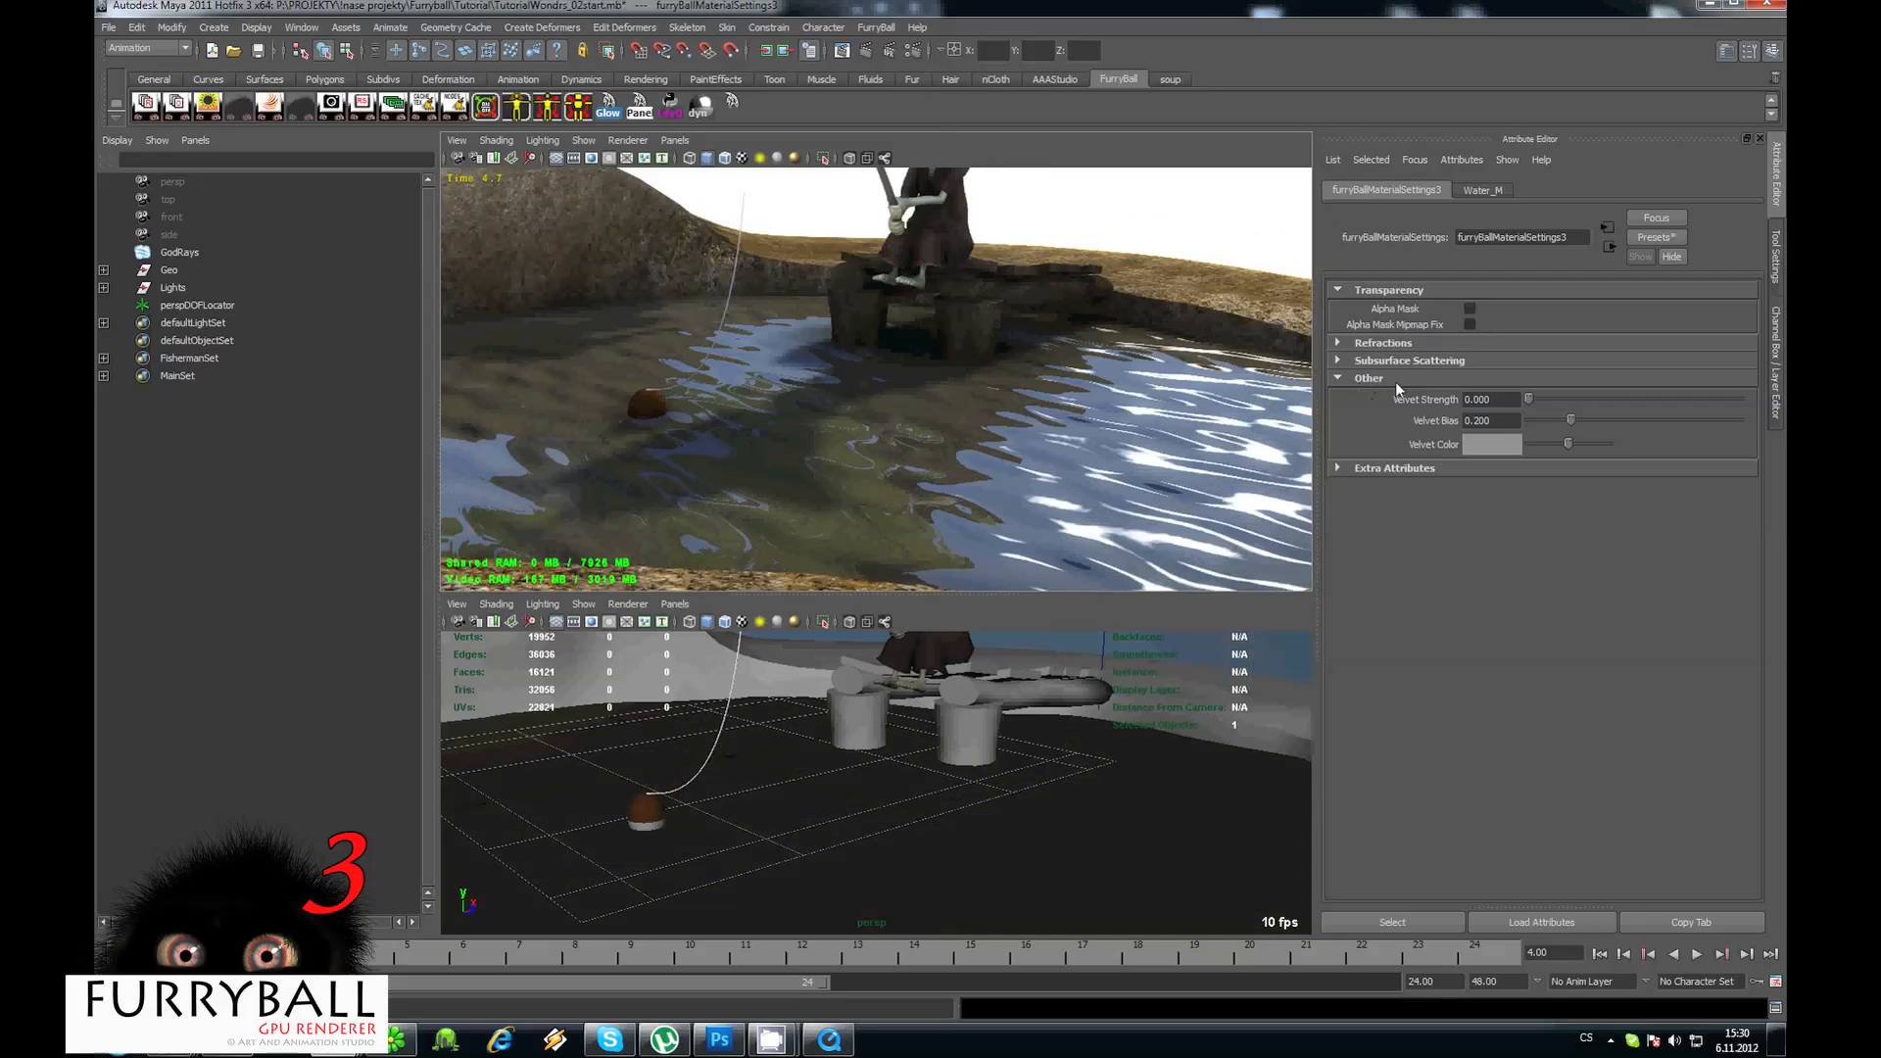
drag(1532, 397, 1536, 396)
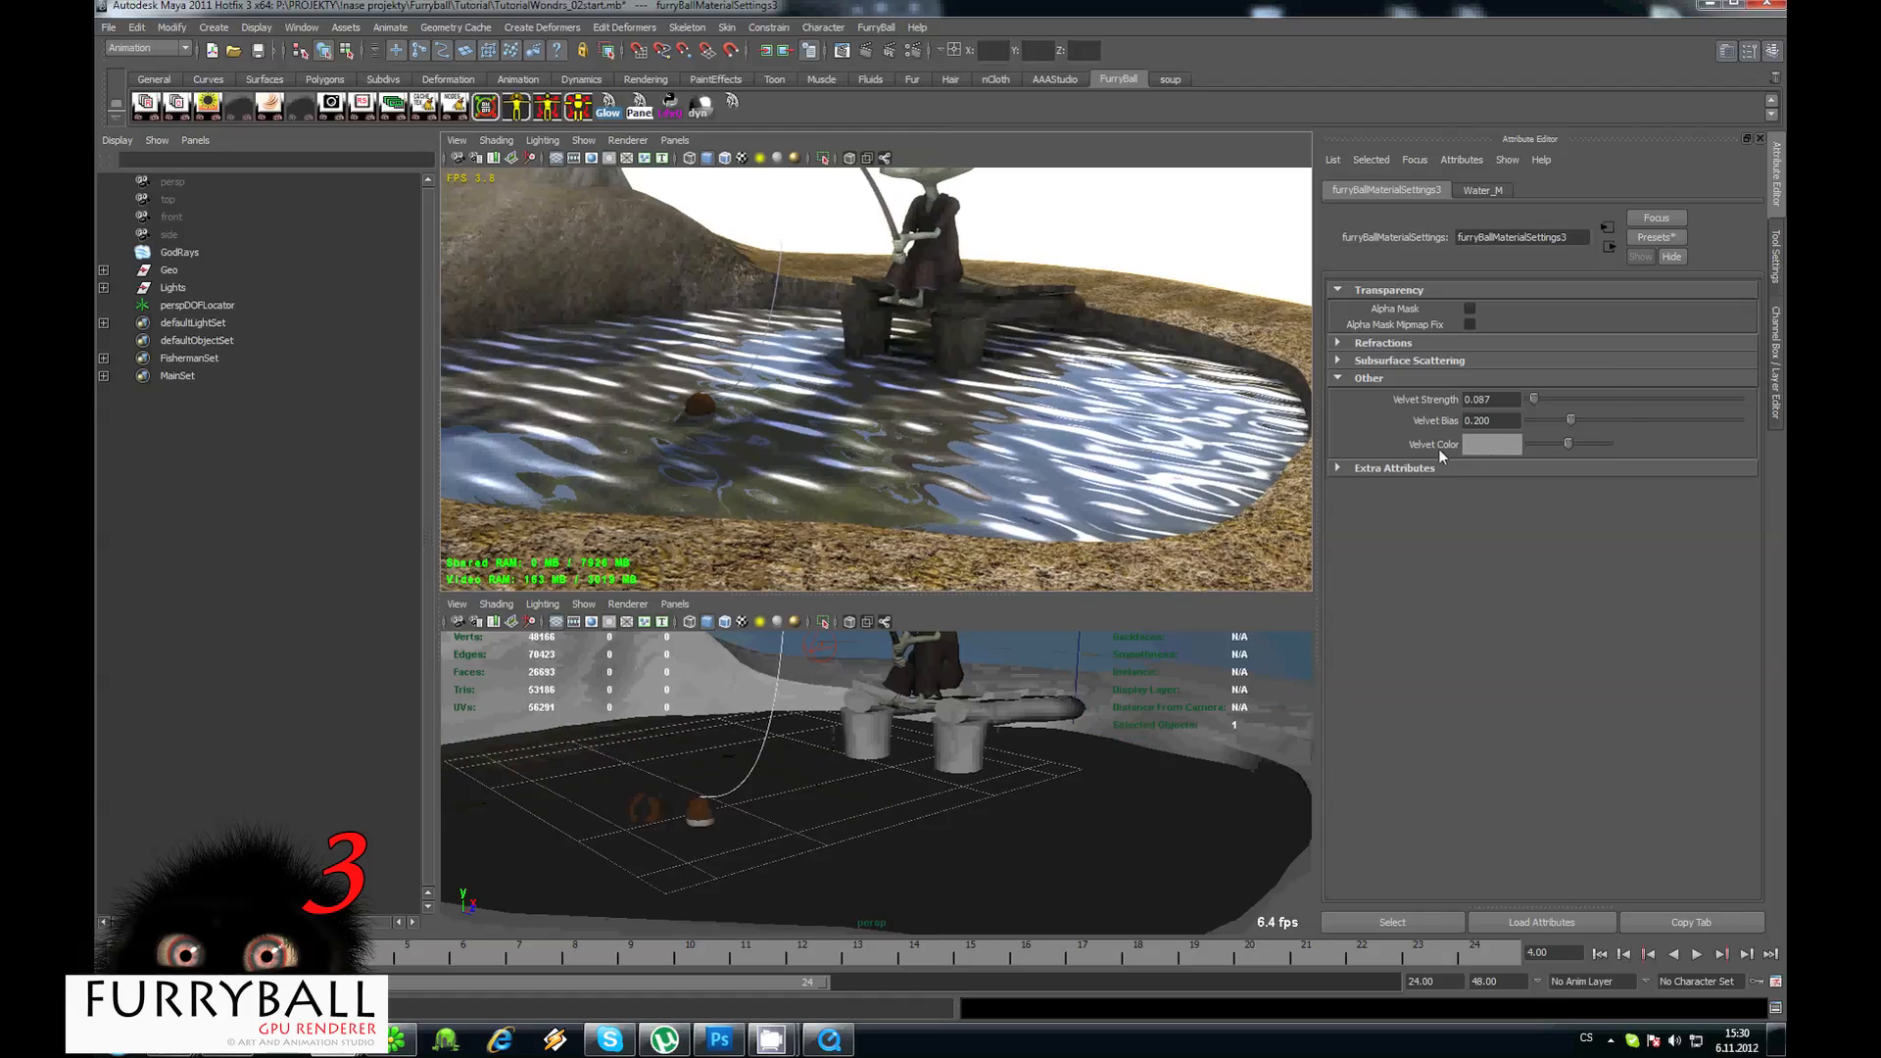
Change the water's Velvet Color to cyan and tone it down to a dark blue.
click(1484, 444)
click(1410, 407)
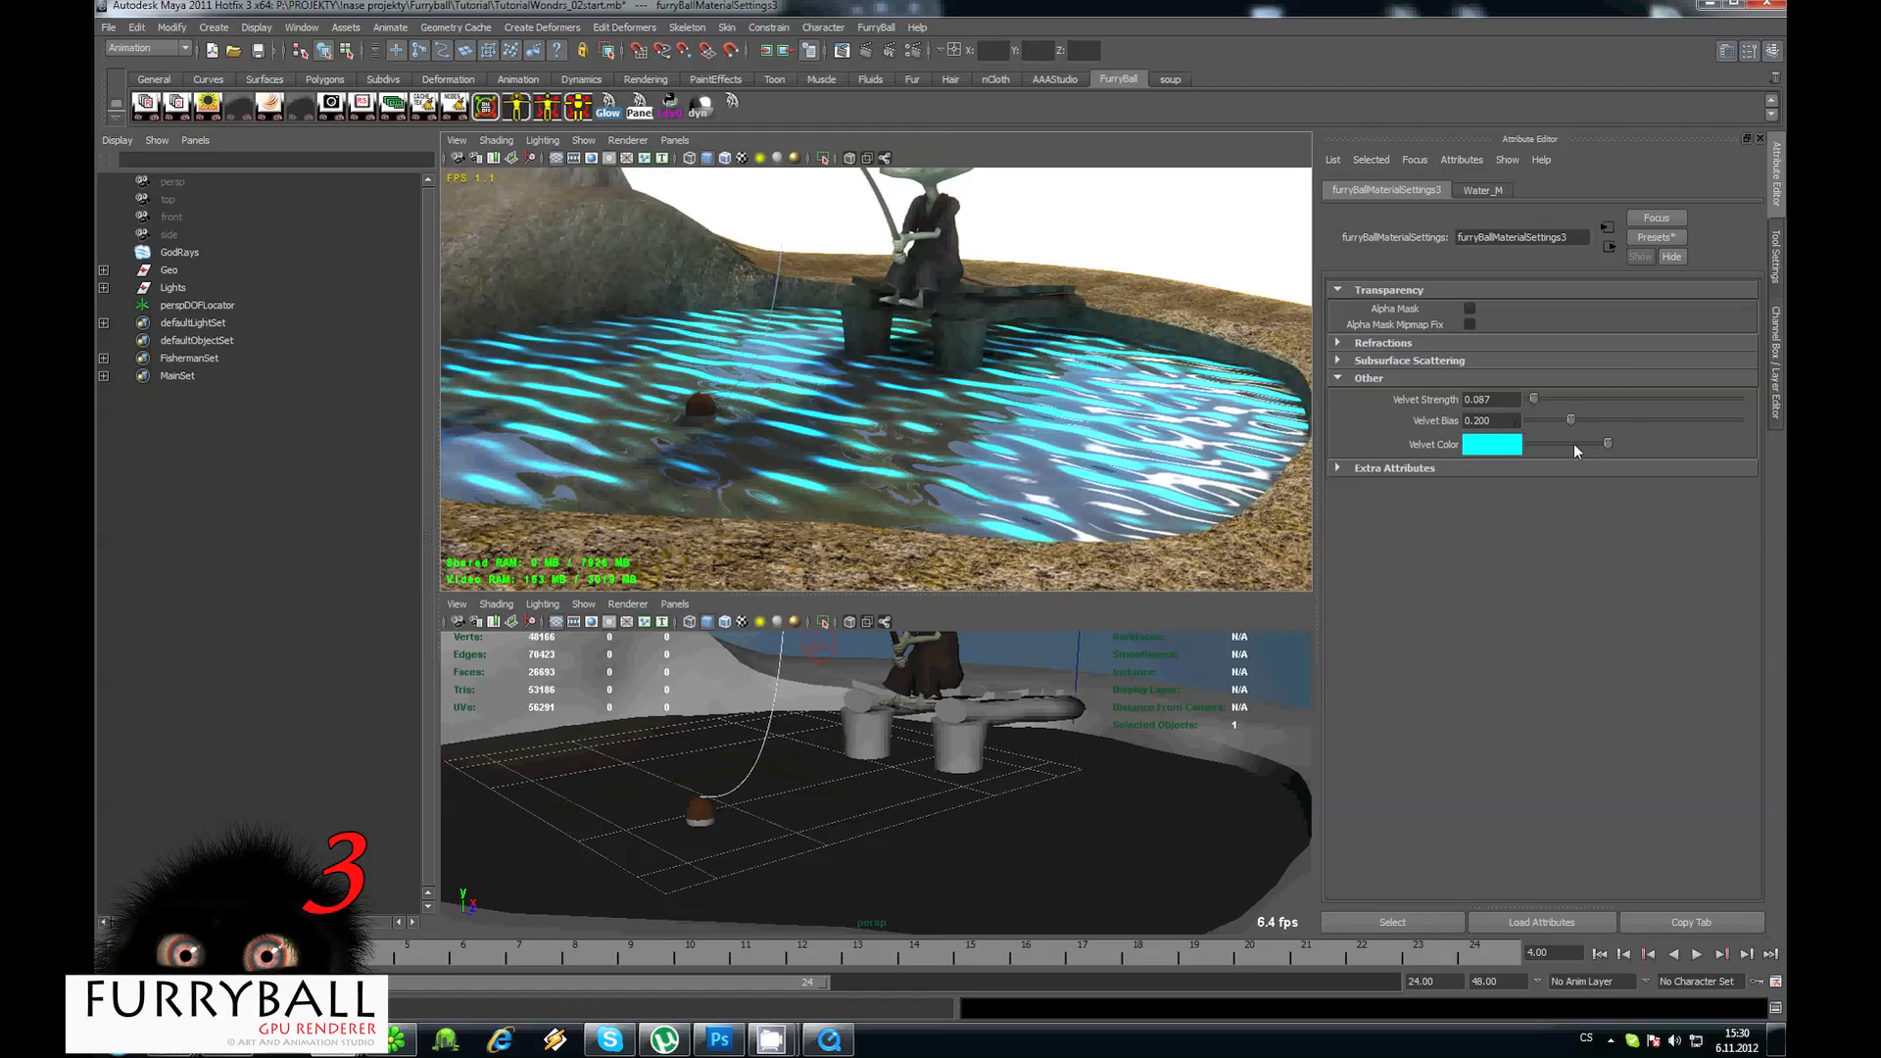
drag(1569, 443, 1544, 449)
click(1484, 443)
click(1455, 487)
scroll(868, 375, up, 3)
alt+drag(868, 374, 809, 362)
Switch the color model of the Velvet Color picker and adjust the color to a light, muted blue.
click(1484, 446)
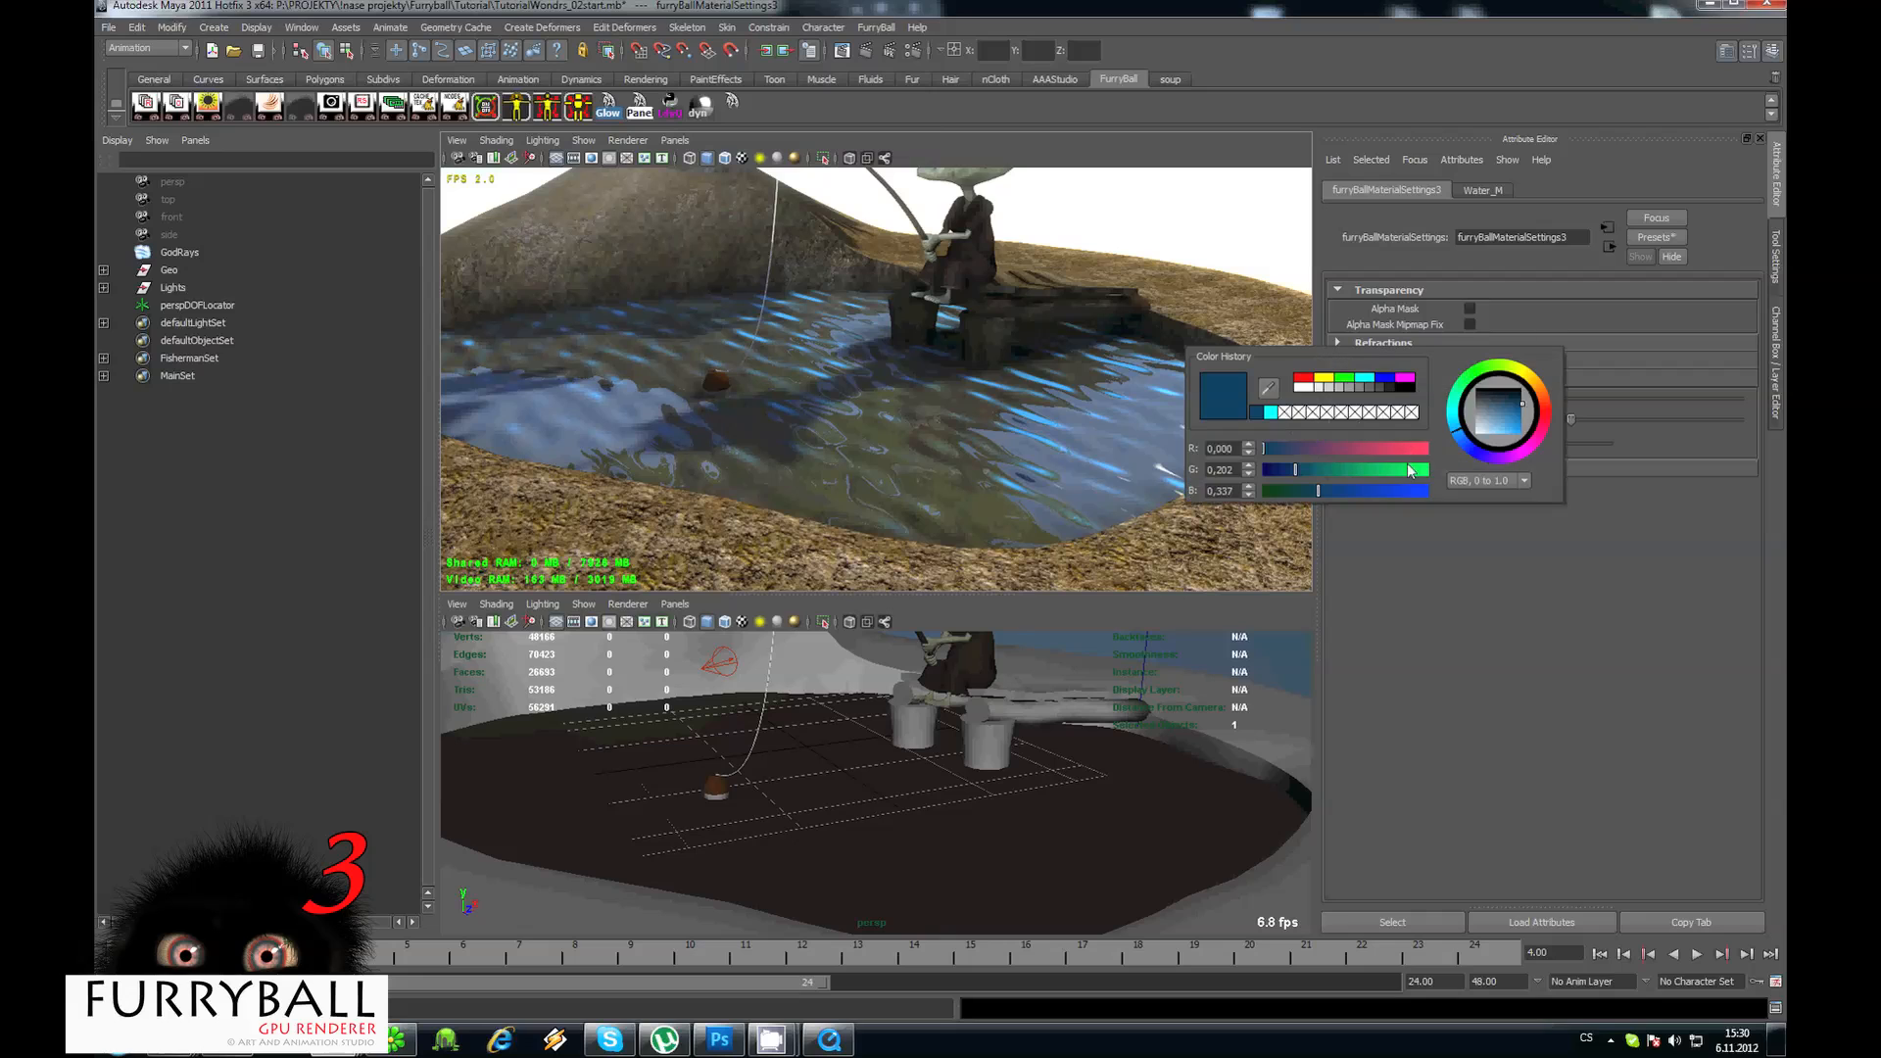
click(1487, 481)
click(1477, 522)
mouse_move(1361, 487)
mouse_down()
mouse_move(1382, 488)
mouse_move(1331, 468)
mouse_up()
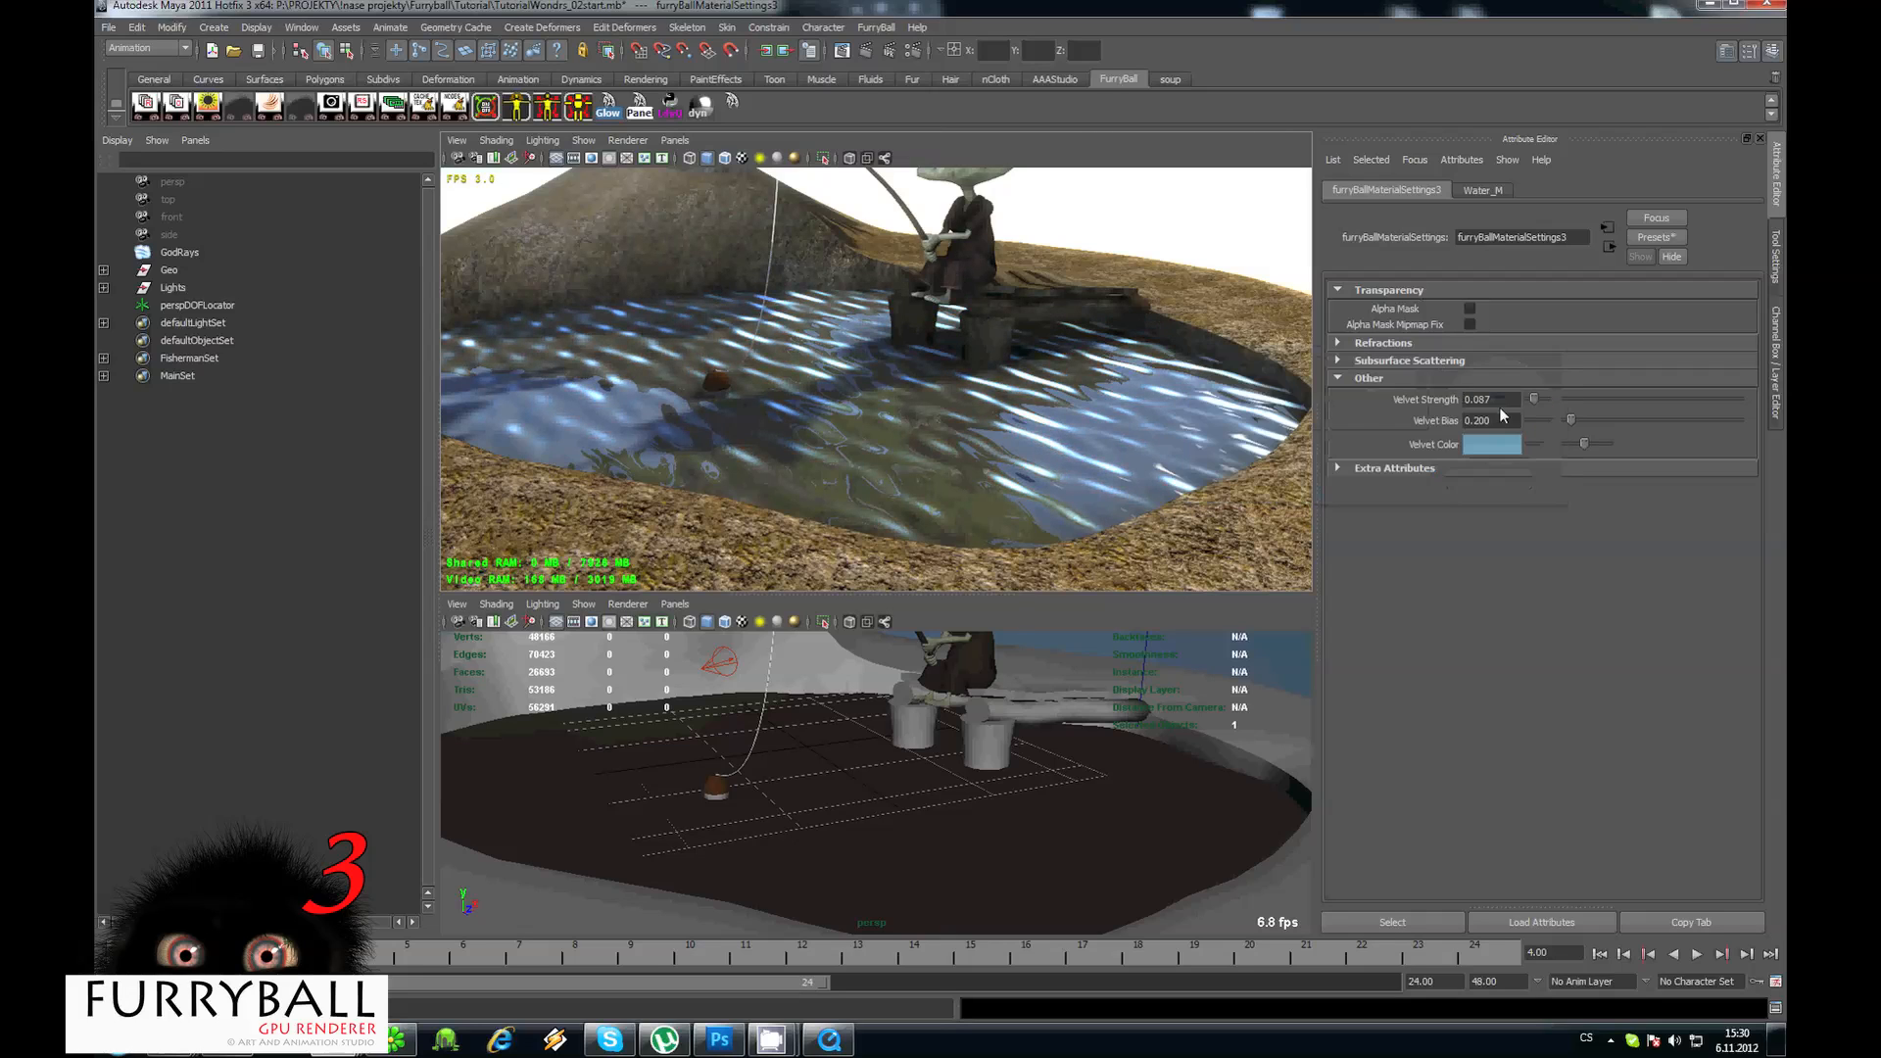
Set the water's Velvet Strength to about 0.112 and darken its Velvet Color to a deep grey-blue.
drag(1533, 400, 1535, 402)
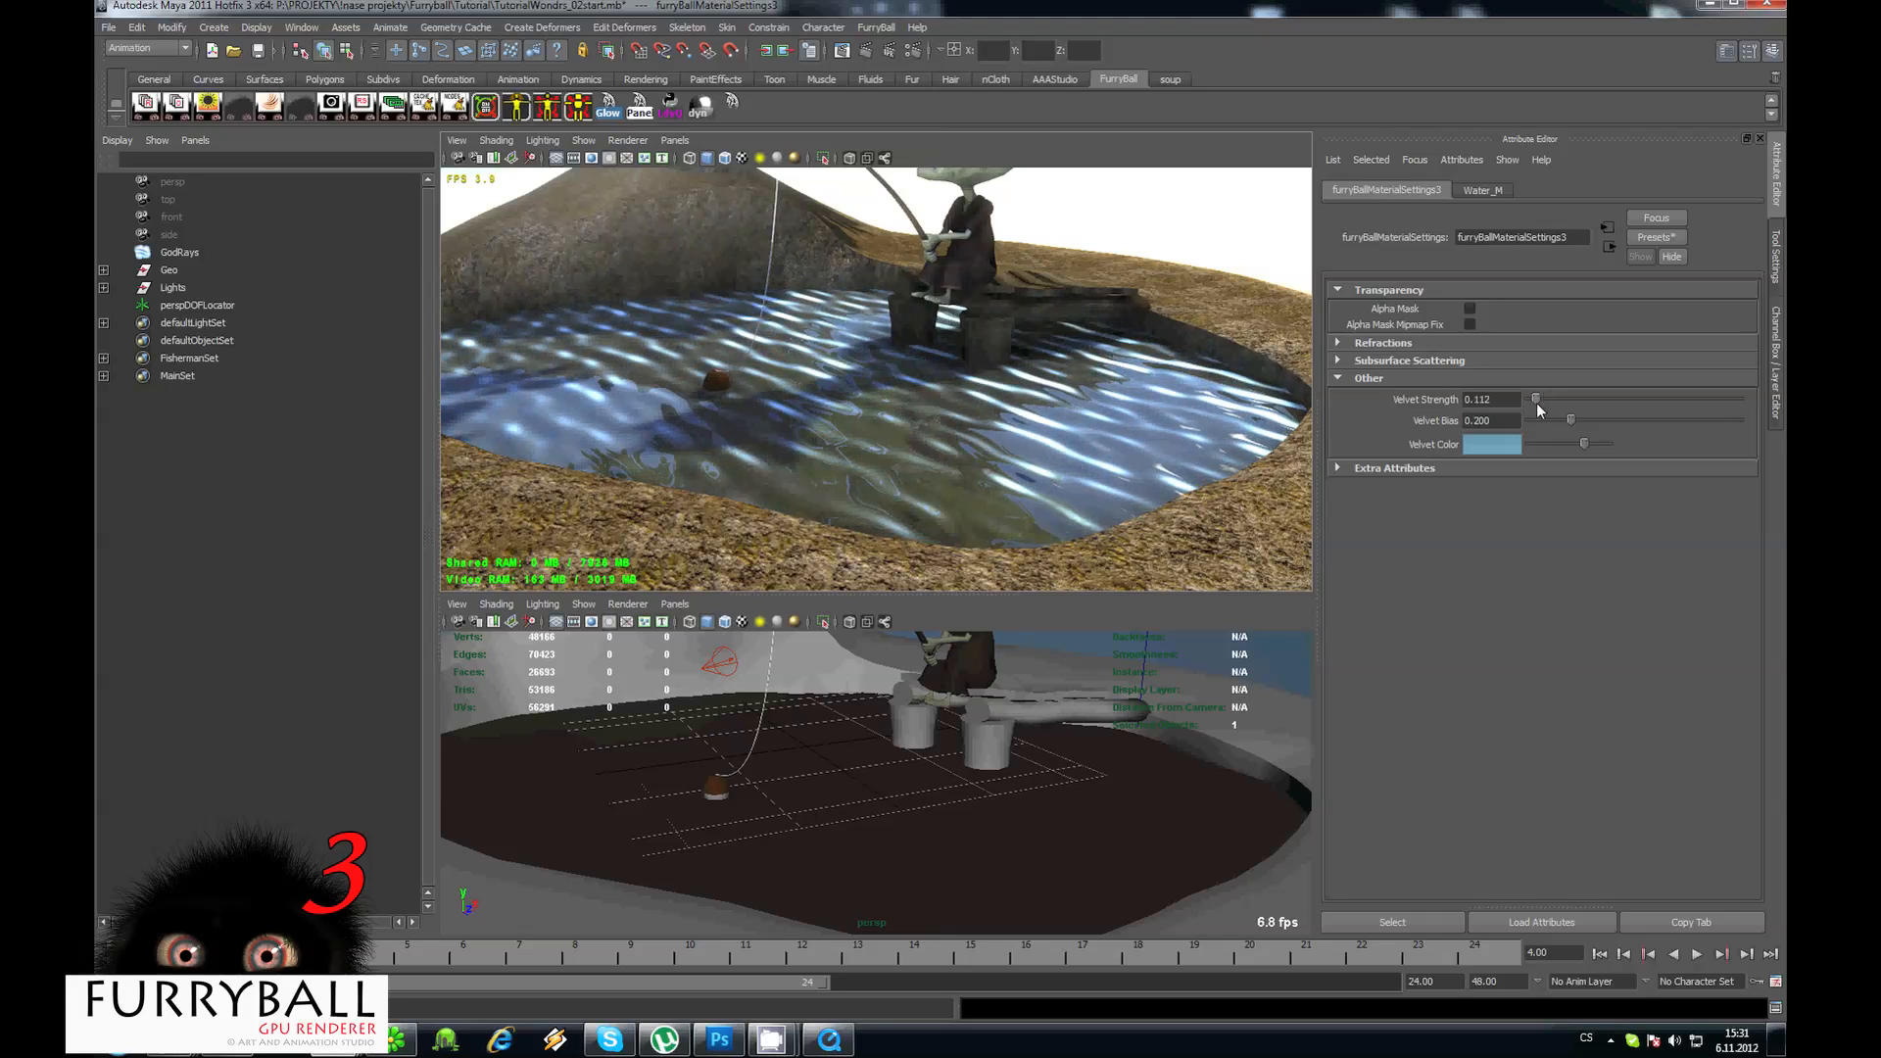
alt+drag(948, 418, 1027, 415)
drag(1584, 444, 1544, 446)
alt+right_drag(980, 402, 890, 399)
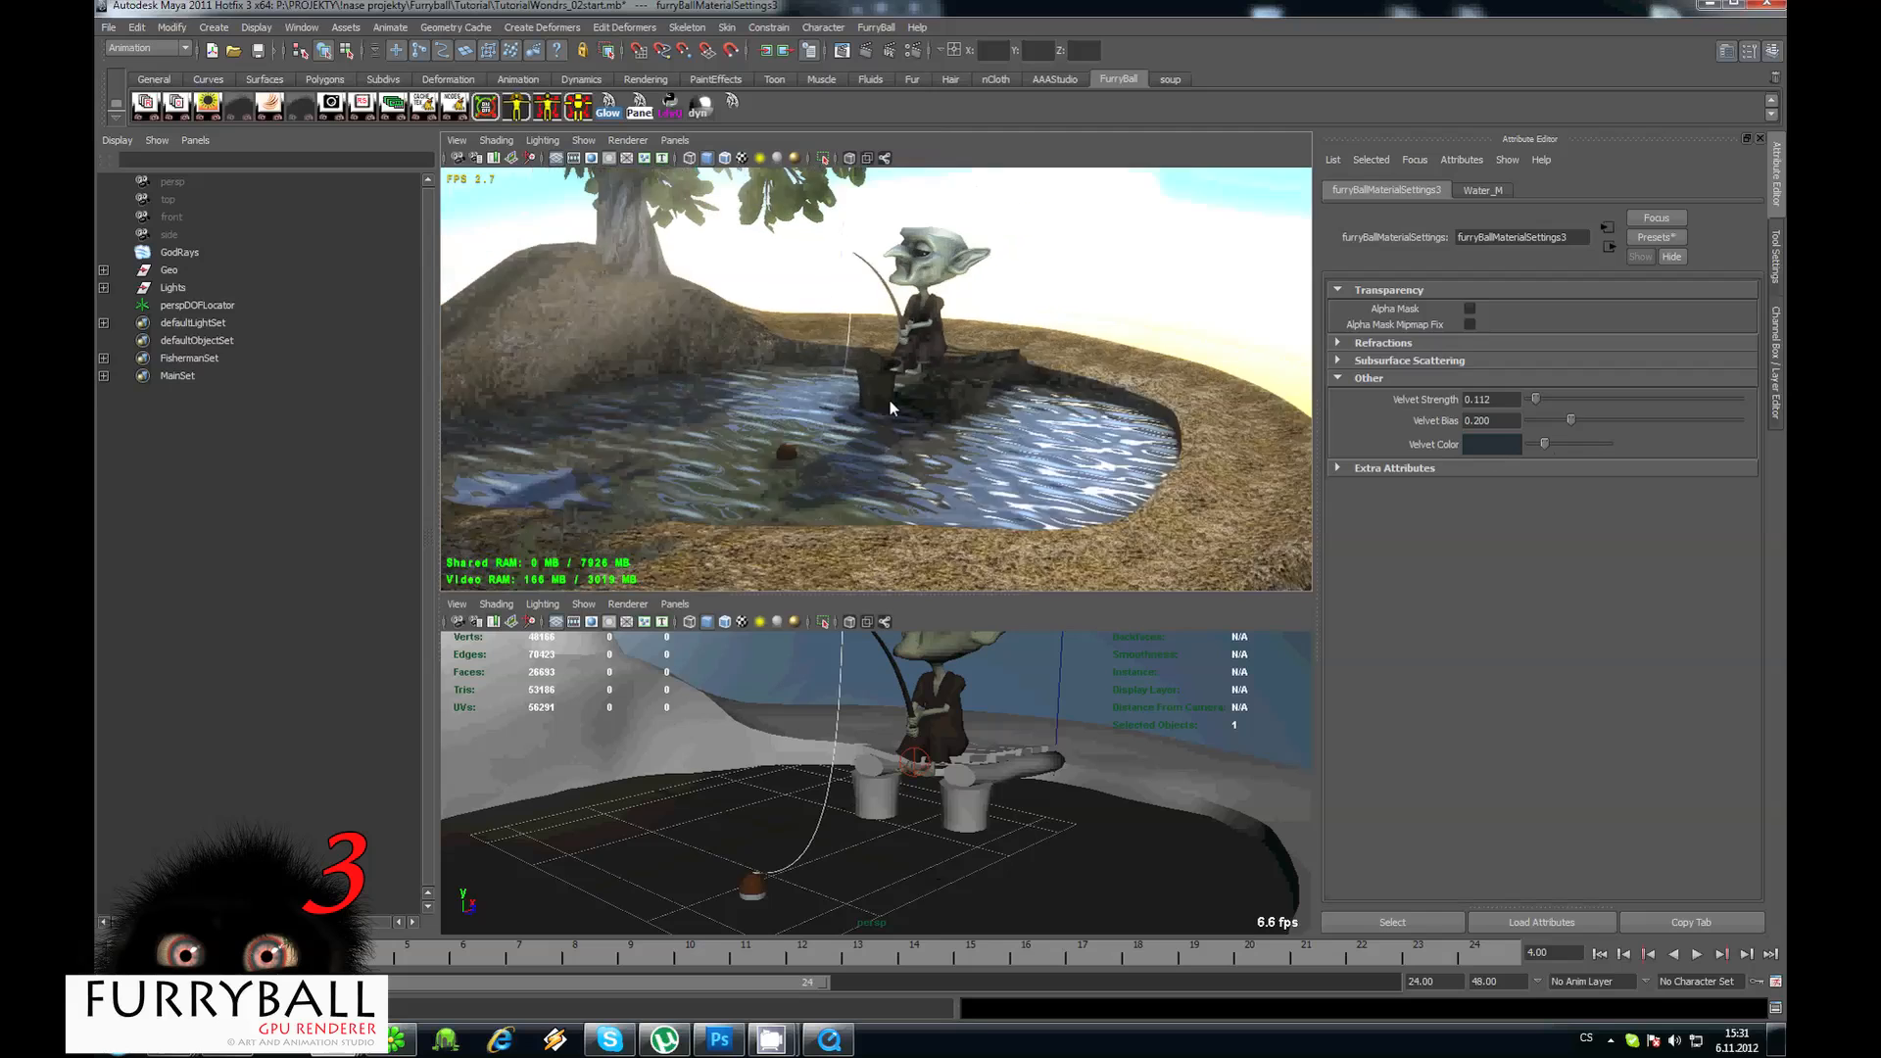
alt+middle_drag(890, 399, 911, 423)
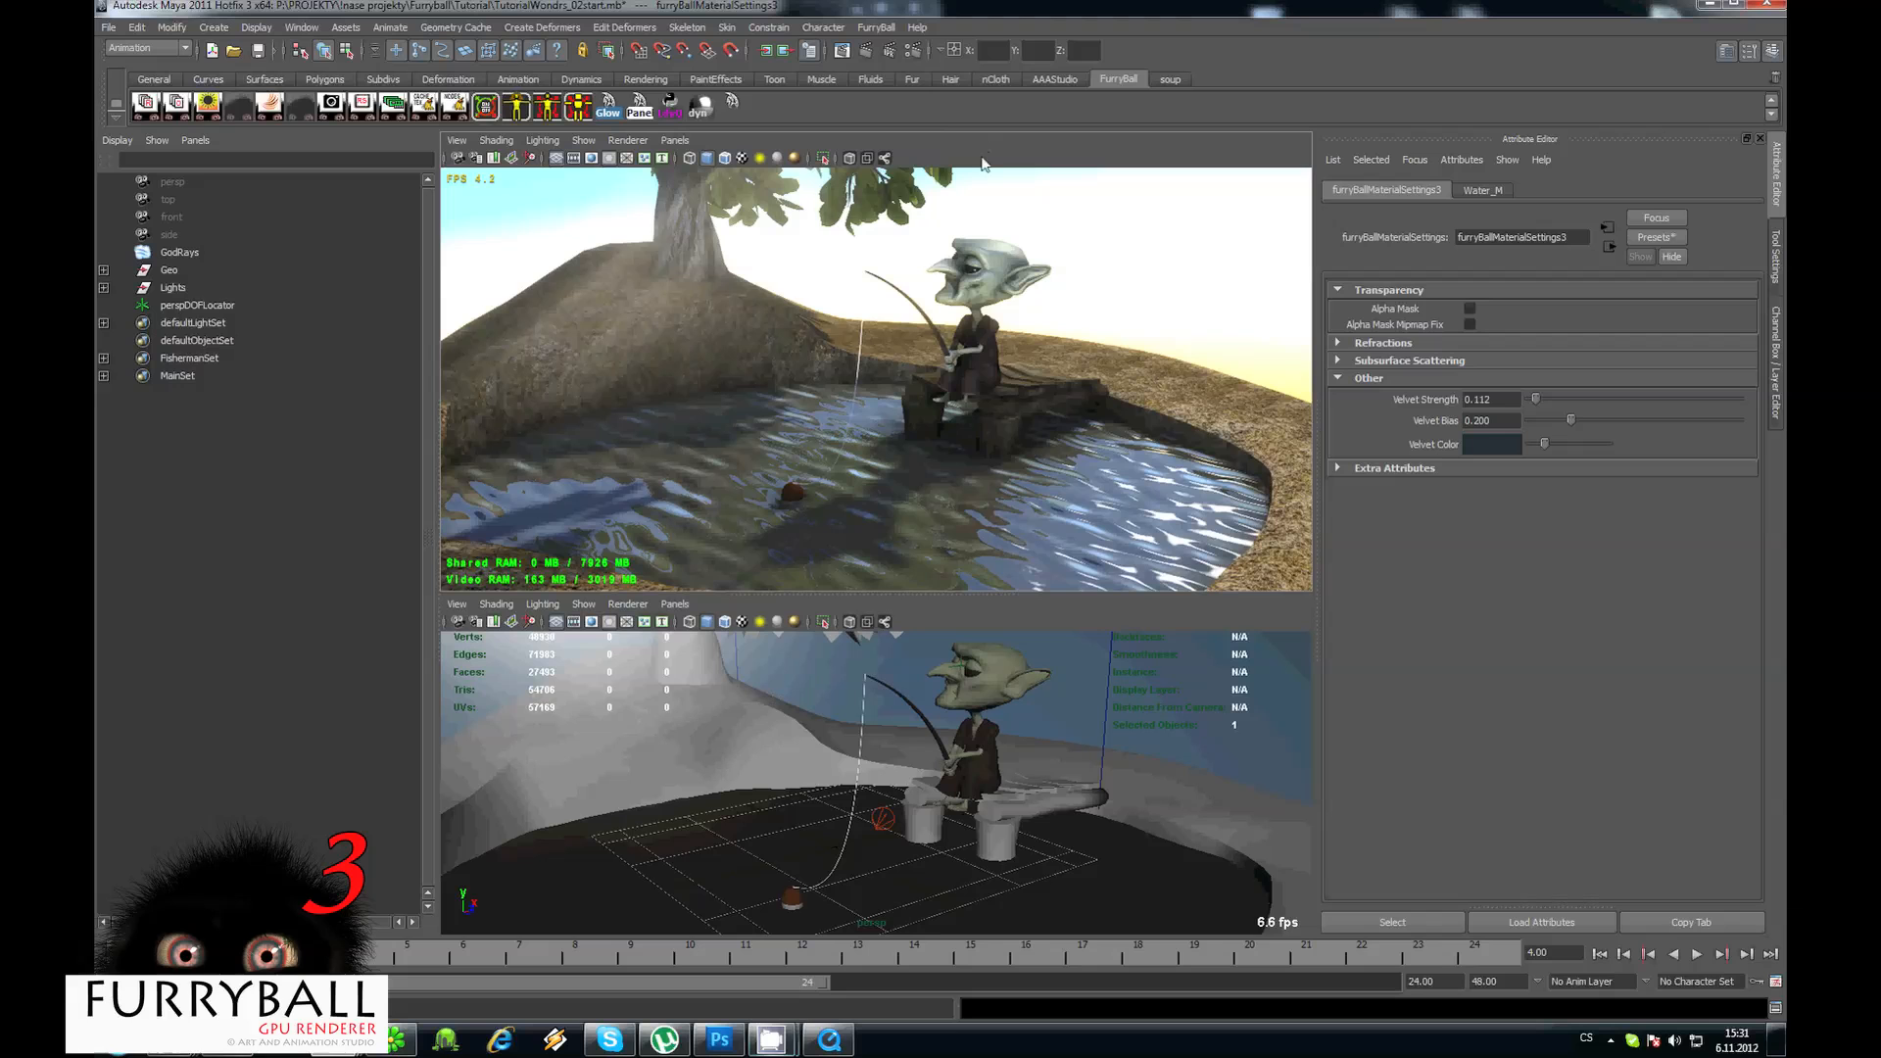
Examine the fisherman's head up close and view the character with the pond from several angles.
alt+right_drag(1008, 463, 930, 392)
alt+middle_drag(929, 392, 821, 429)
alt+right_drag(821, 429, 895, 343)
alt+drag(895, 343, 877, 314)
alt+middle_drag(878, 315, 921, 368)
click(941, 383)
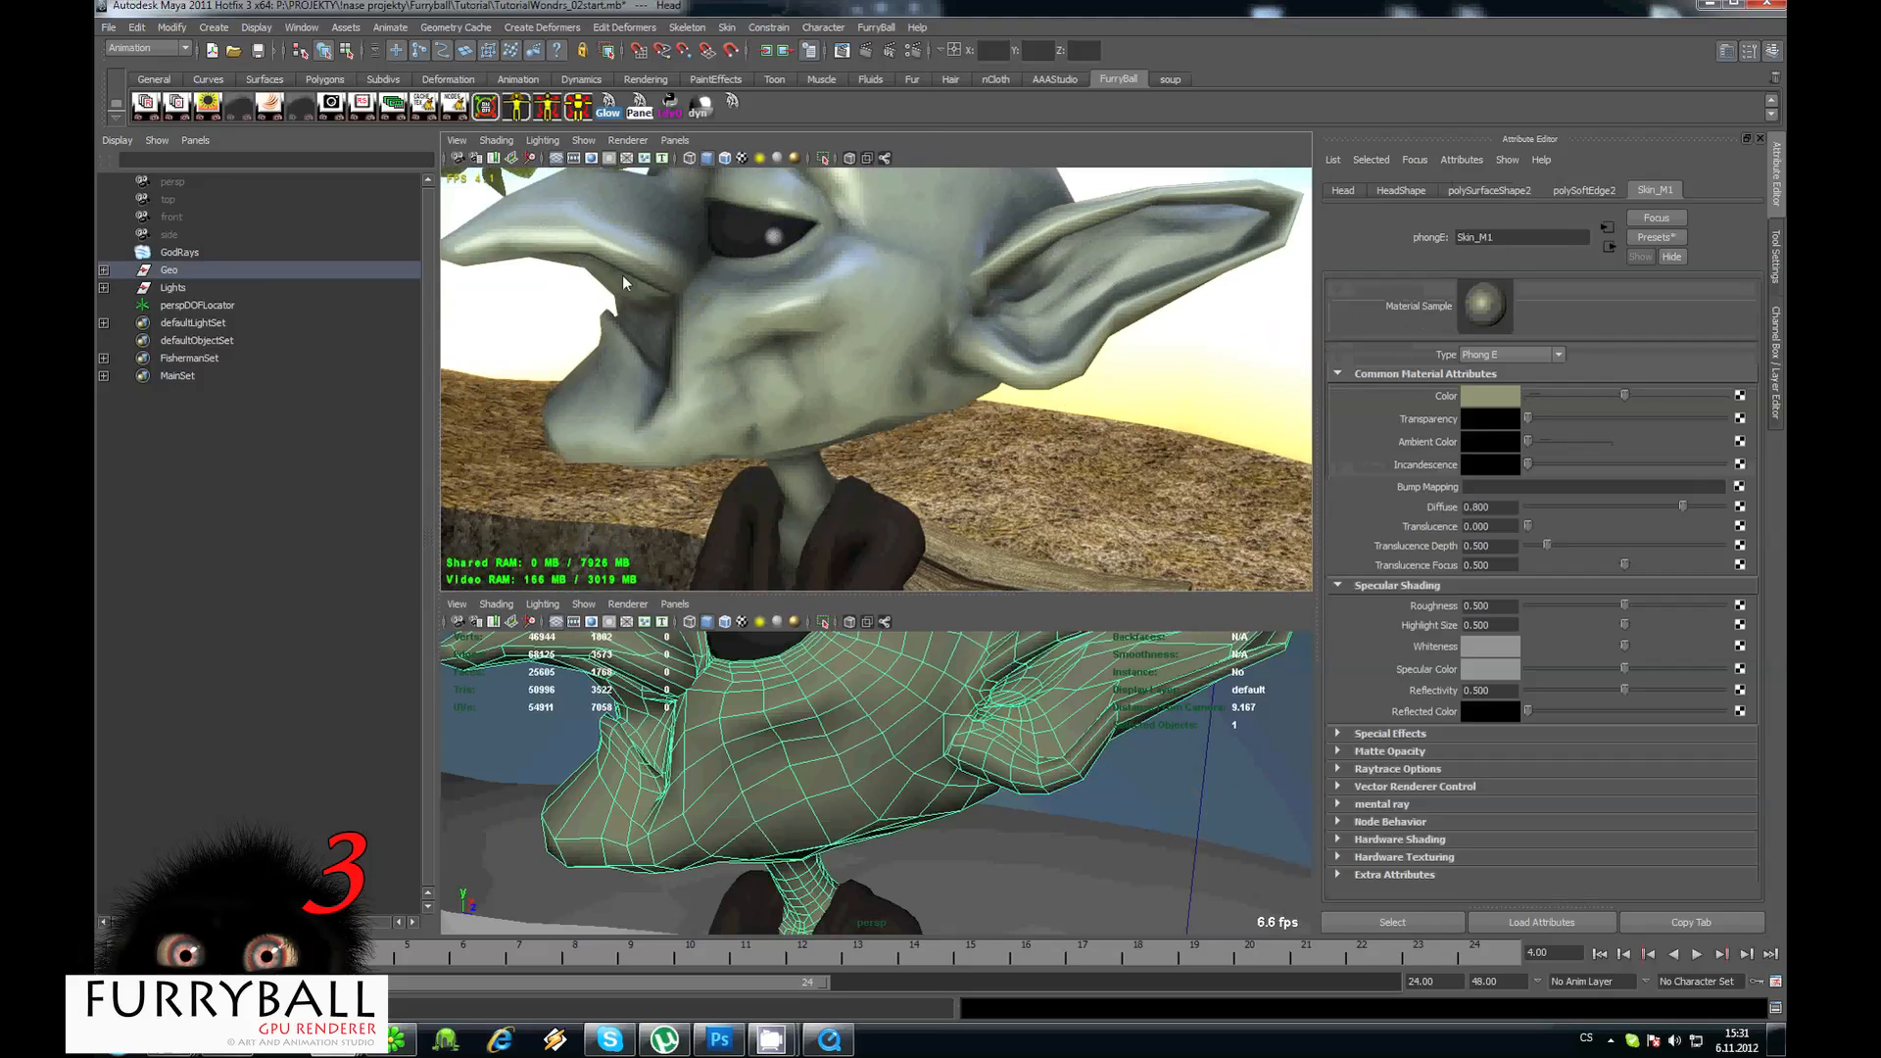
key(f)
alt+drag(735, 416, 813, 480)
alt+middle_drag(813, 480, 799, 404)
alt+right_drag(799, 405, 729, 416)
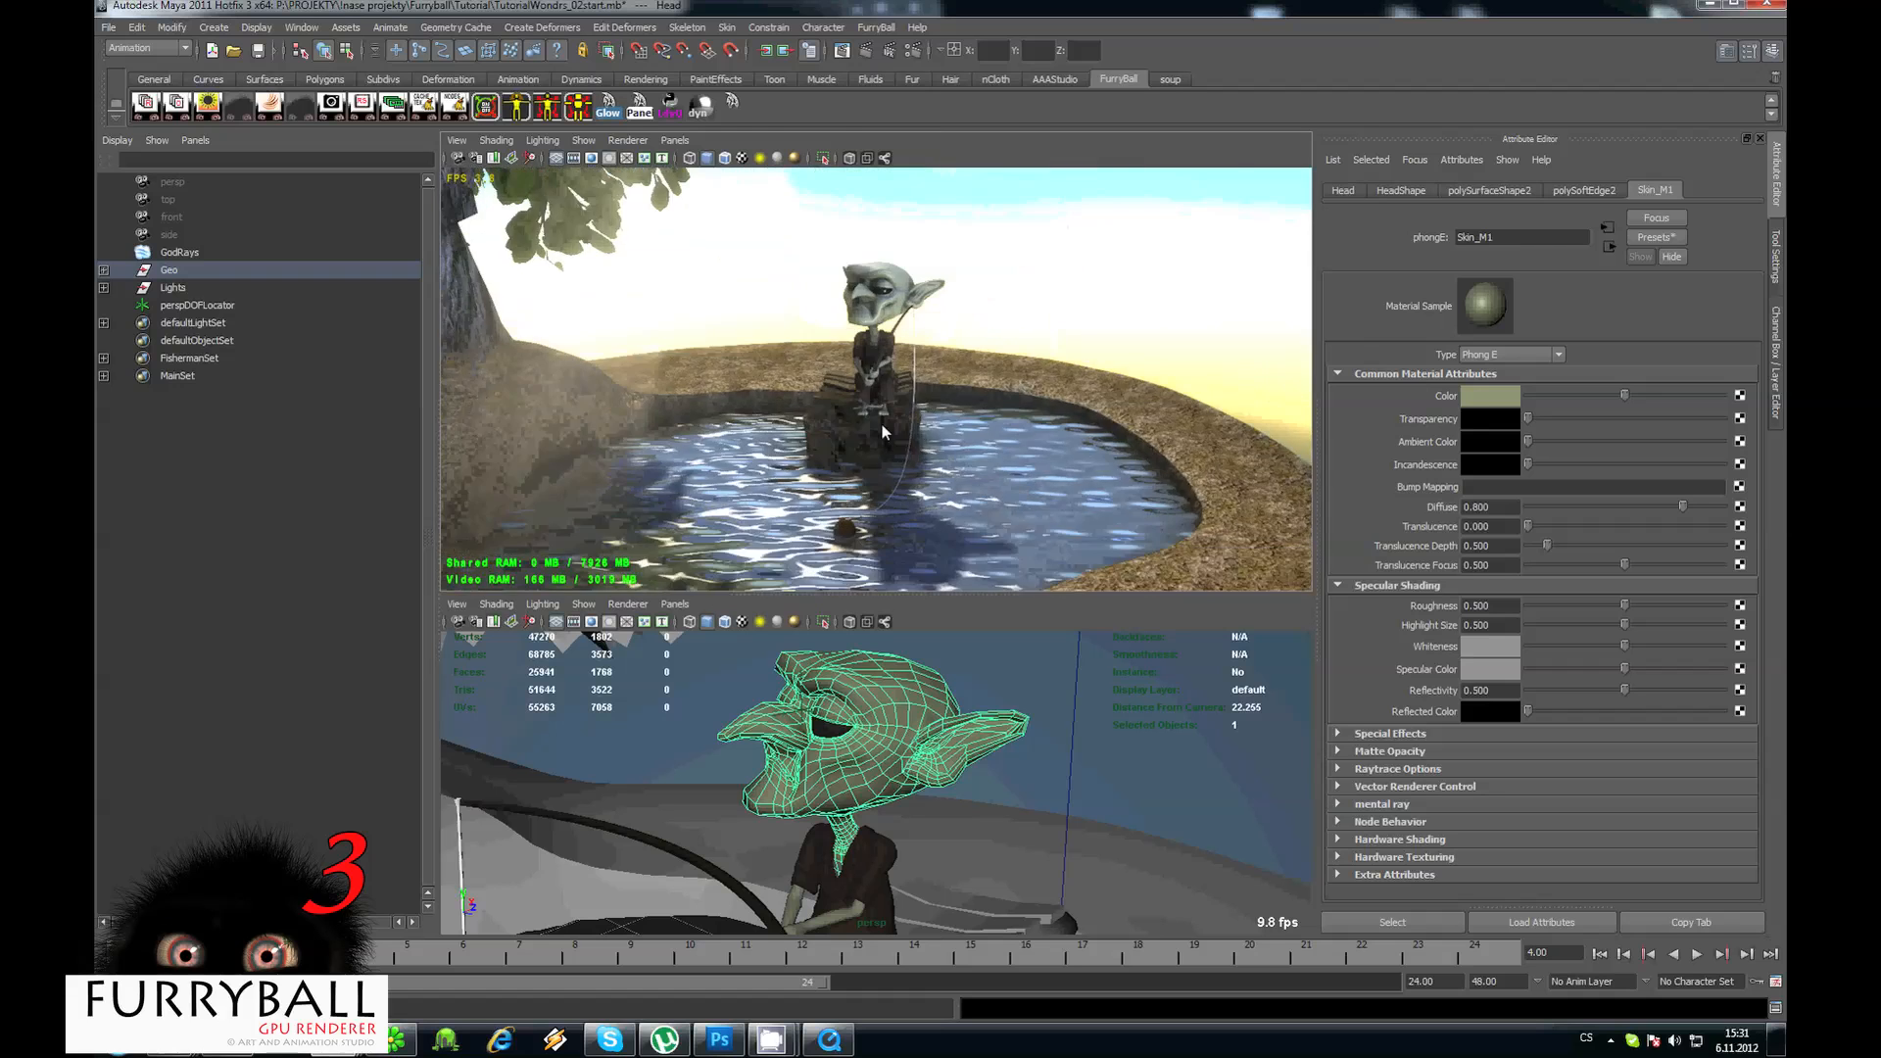
alt+drag(730, 416, 676, 421)
alt+right_drag(804, 392, 877, 352)
alt+middle_drag(876, 353, 846, 368)
Switch the upper viewport's renderer to Default Quality Rendering.
click(632, 143)
click(659, 167)
mouse_move(876, 358)
alt+right_down()
mouse_move(818, 378)
mouse_move(909, 362)
alt+right_up()
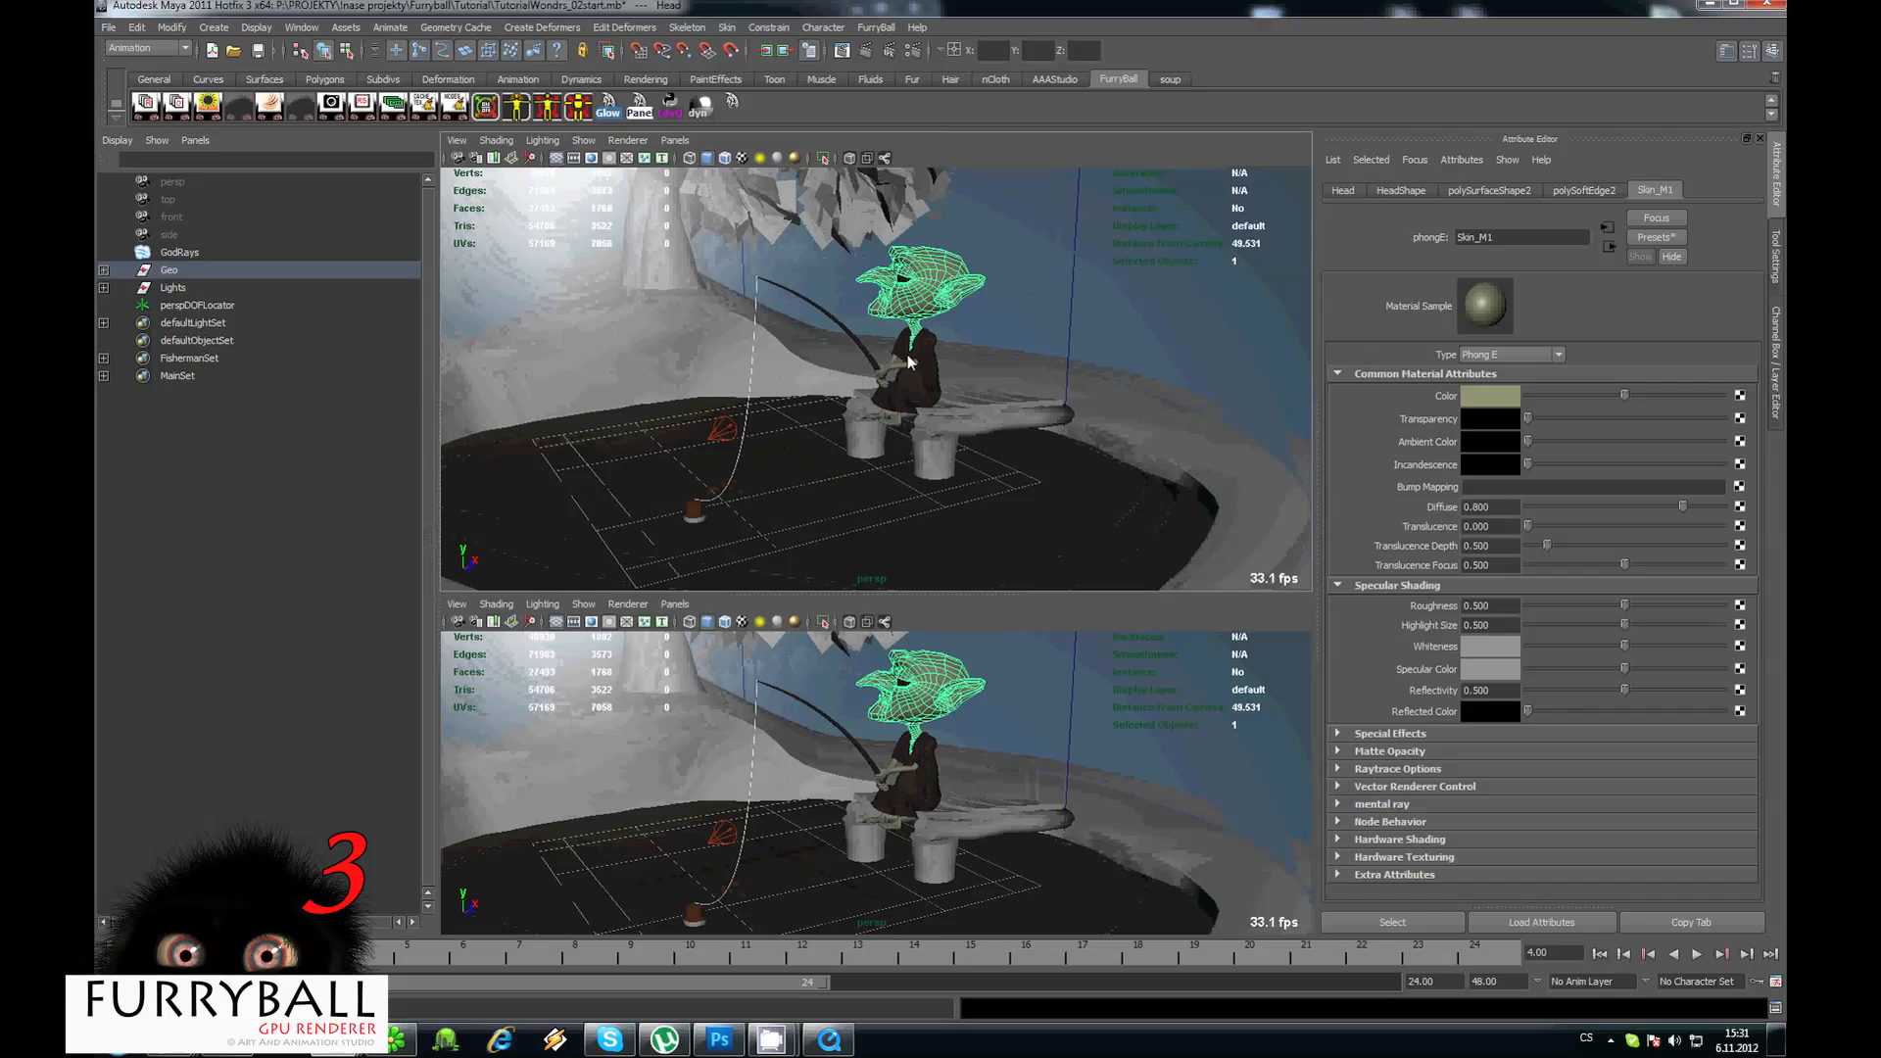
Check the Fisherman group inside Geo and the members of FishermanSet.
click(103, 270)
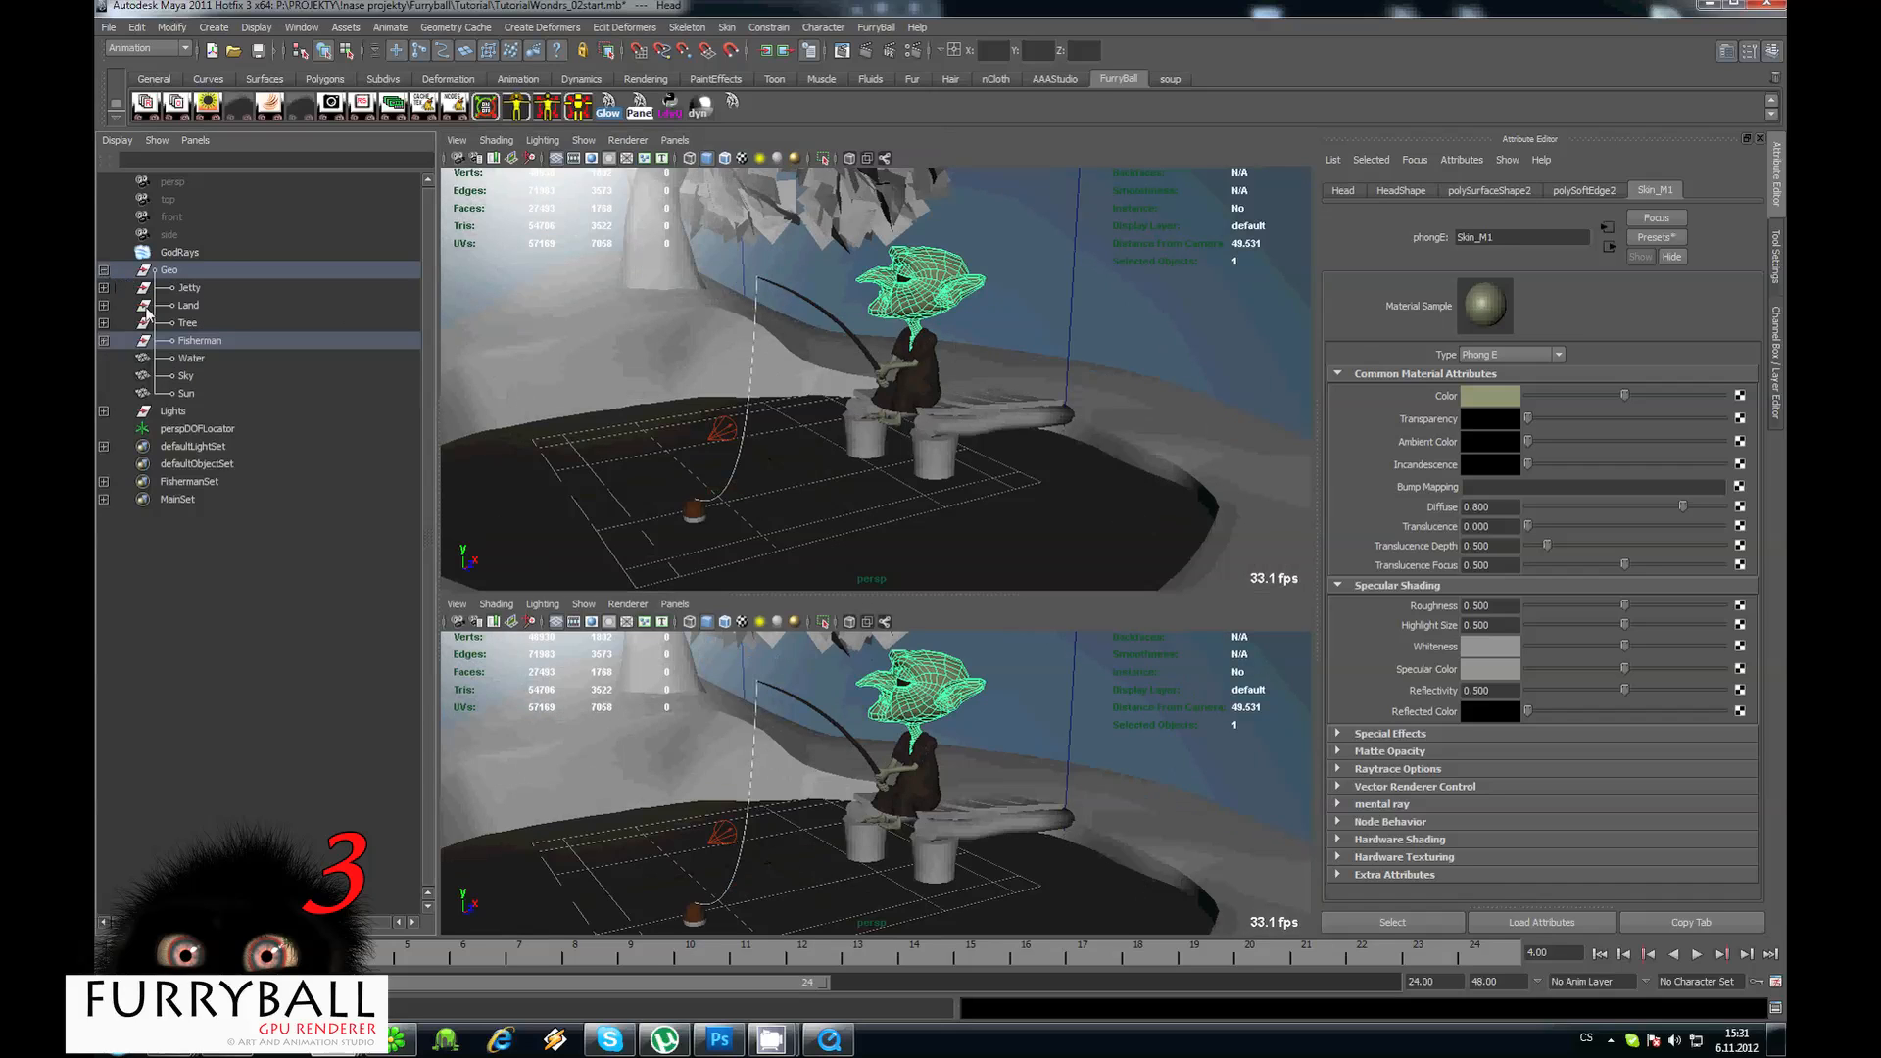
click(201, 341)
click(104, 482)
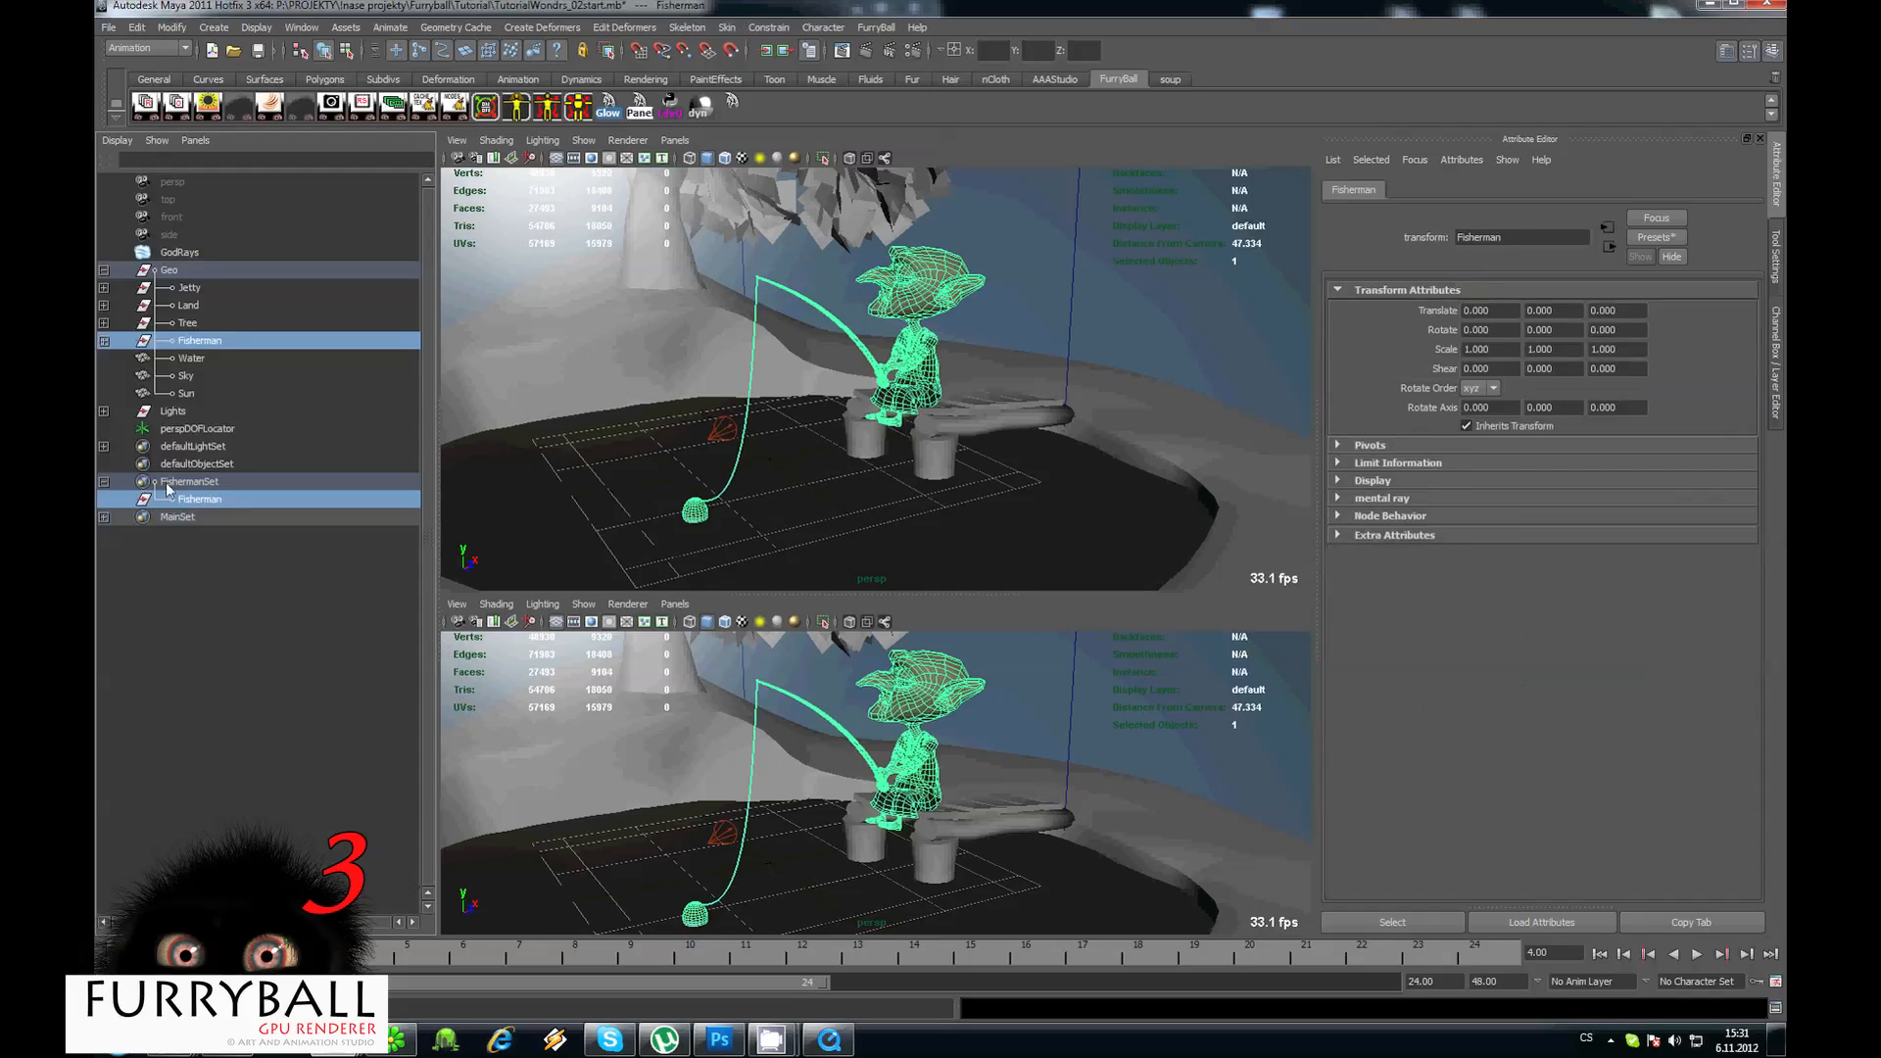
click(109, 484)
click(104, 482)
alt+drag(712, 446, 903, 367)
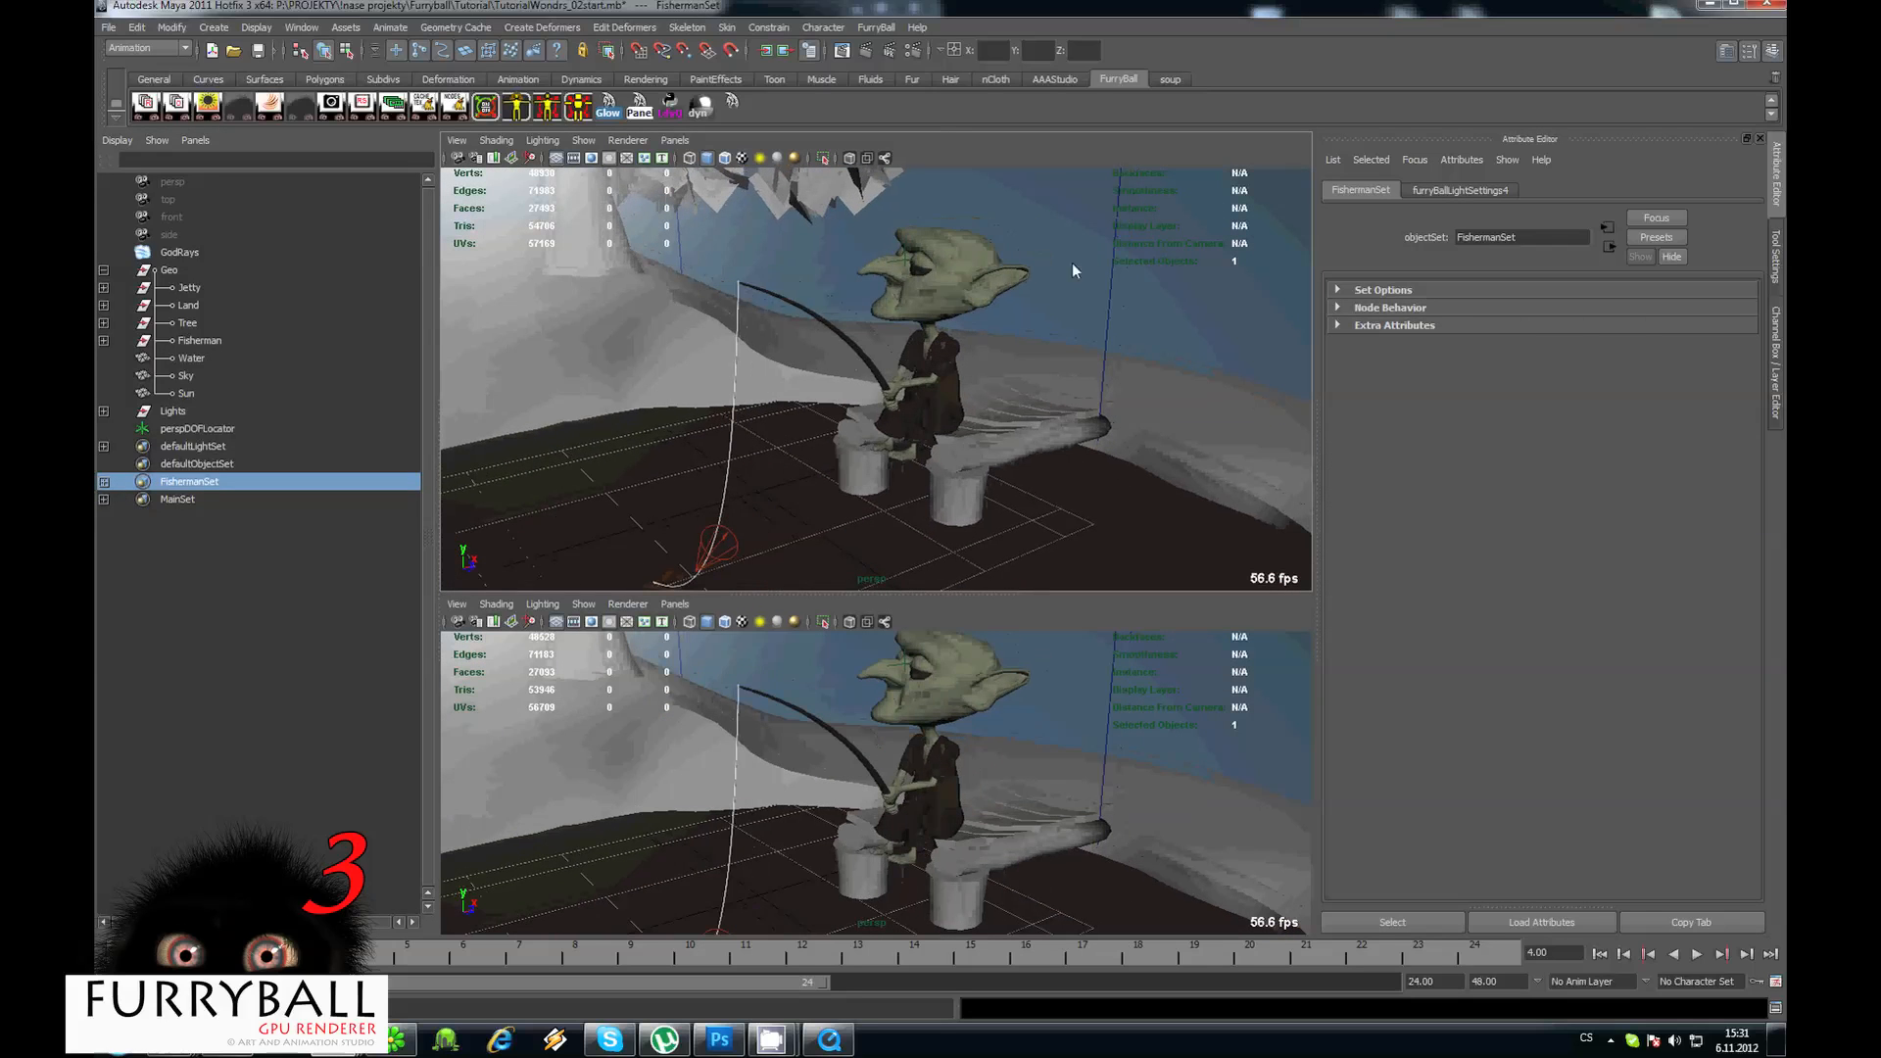
Set the Render Selection Set to FishermanSet in the default FurryBall render settings.
click(1072, 263)
click(361, 106)
scroll(1538, 468, down, 2)
scroll(1537, 467, down, 2)
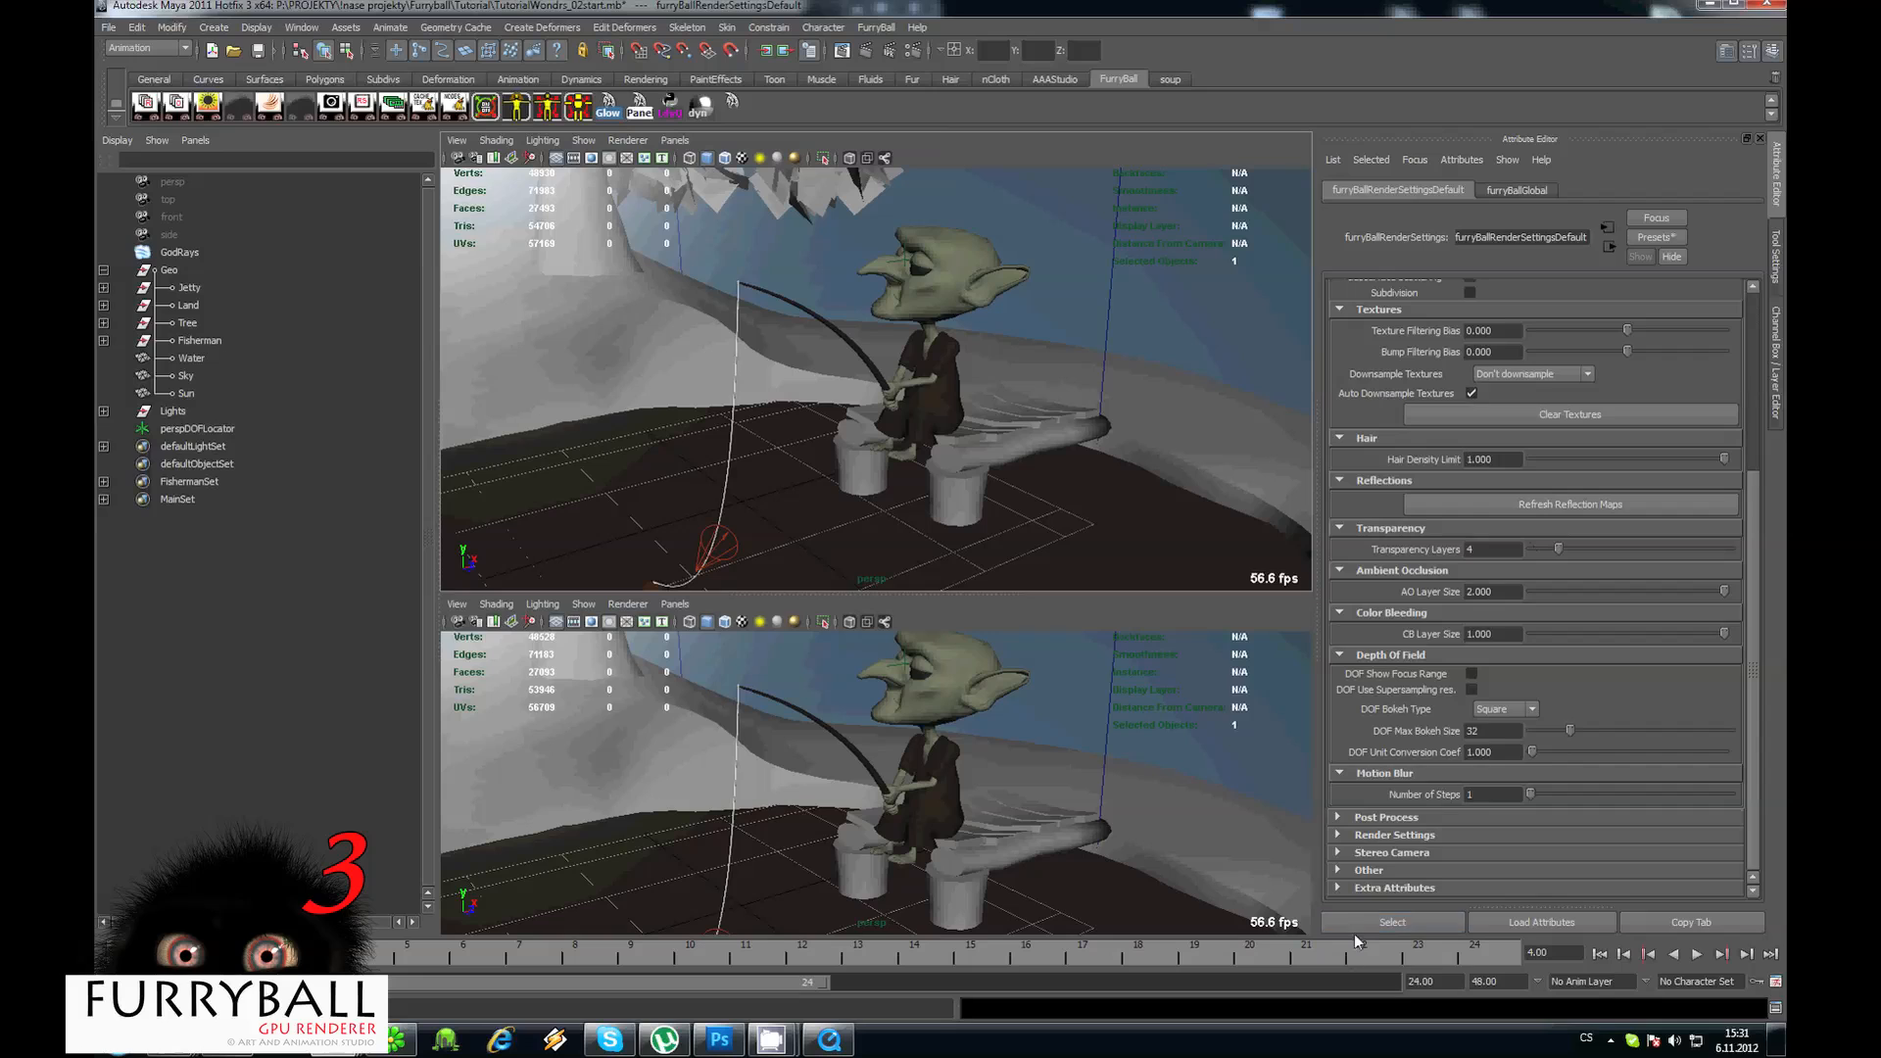
click(1388, 837)
scroll(1550, 596, down, 4)
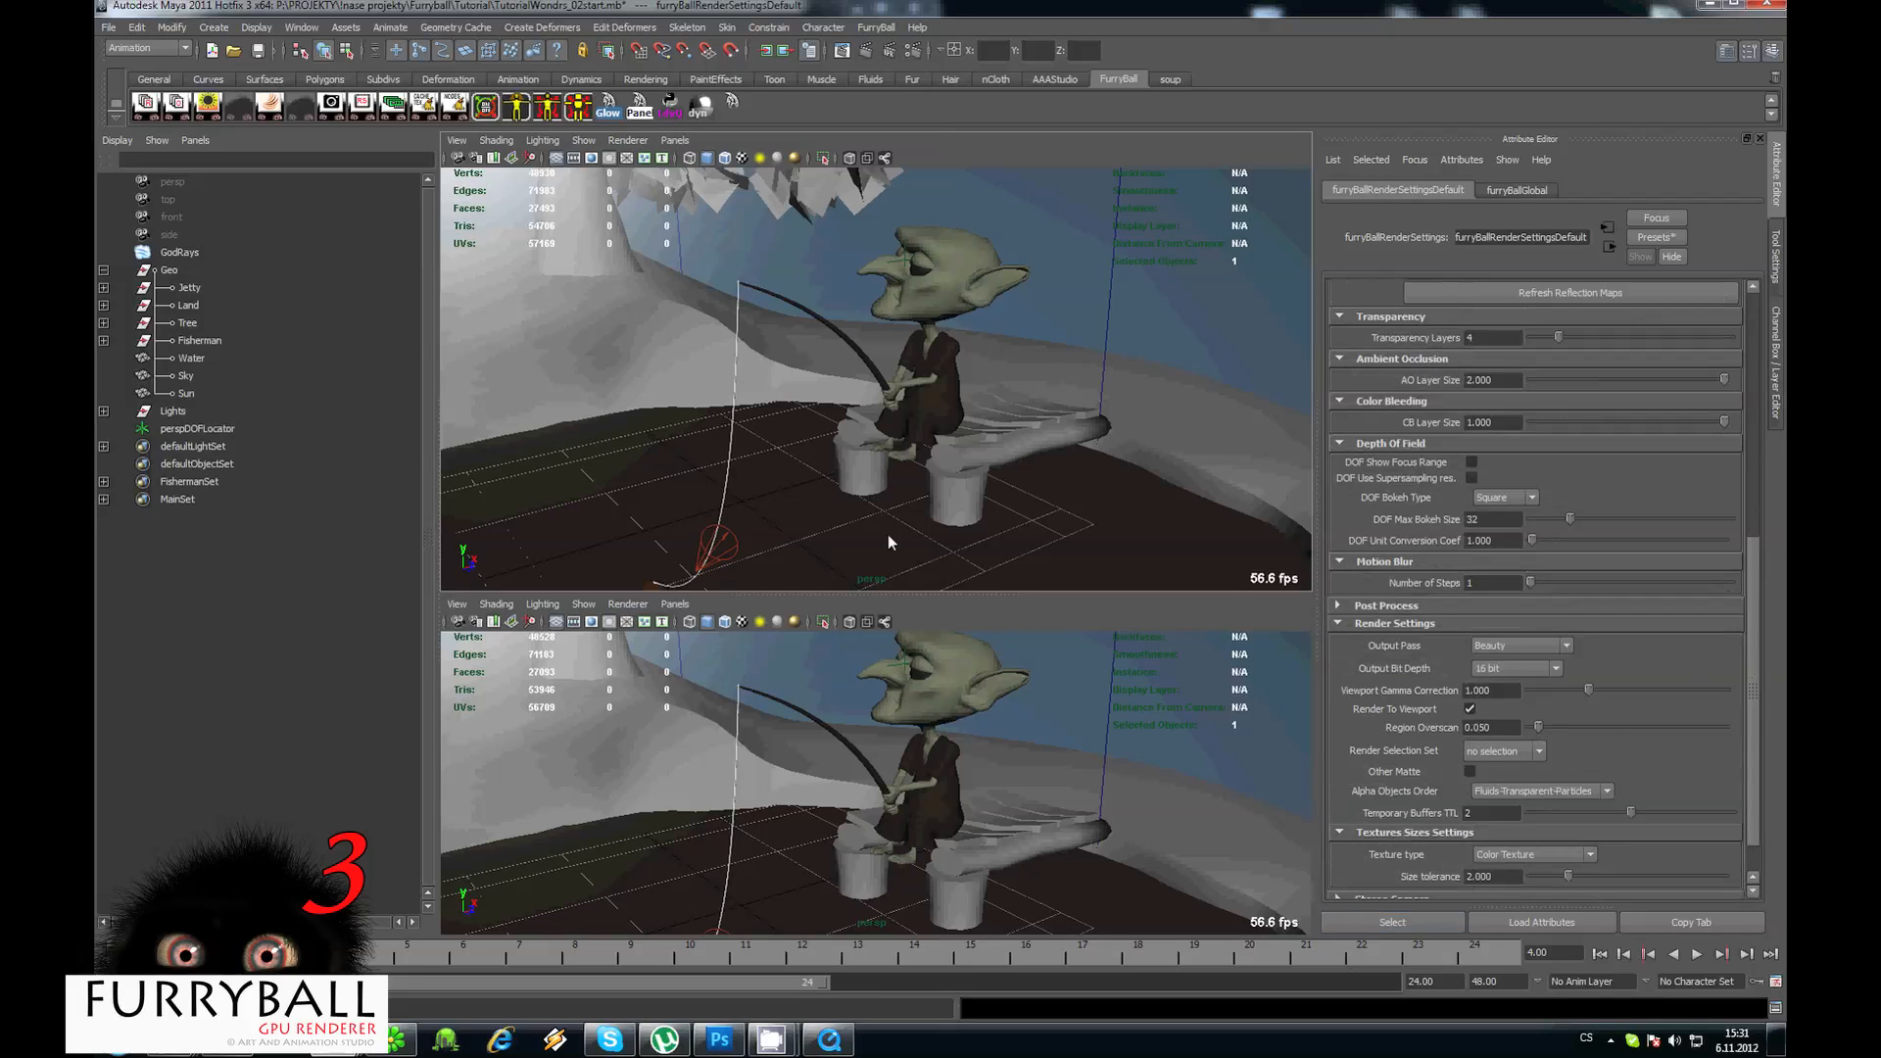
click(1499, 750)
click(1502, 790)
Switch the upper viewport back to the FurryBall Default renderer and view the isolated fisherman.
click(625, 140)
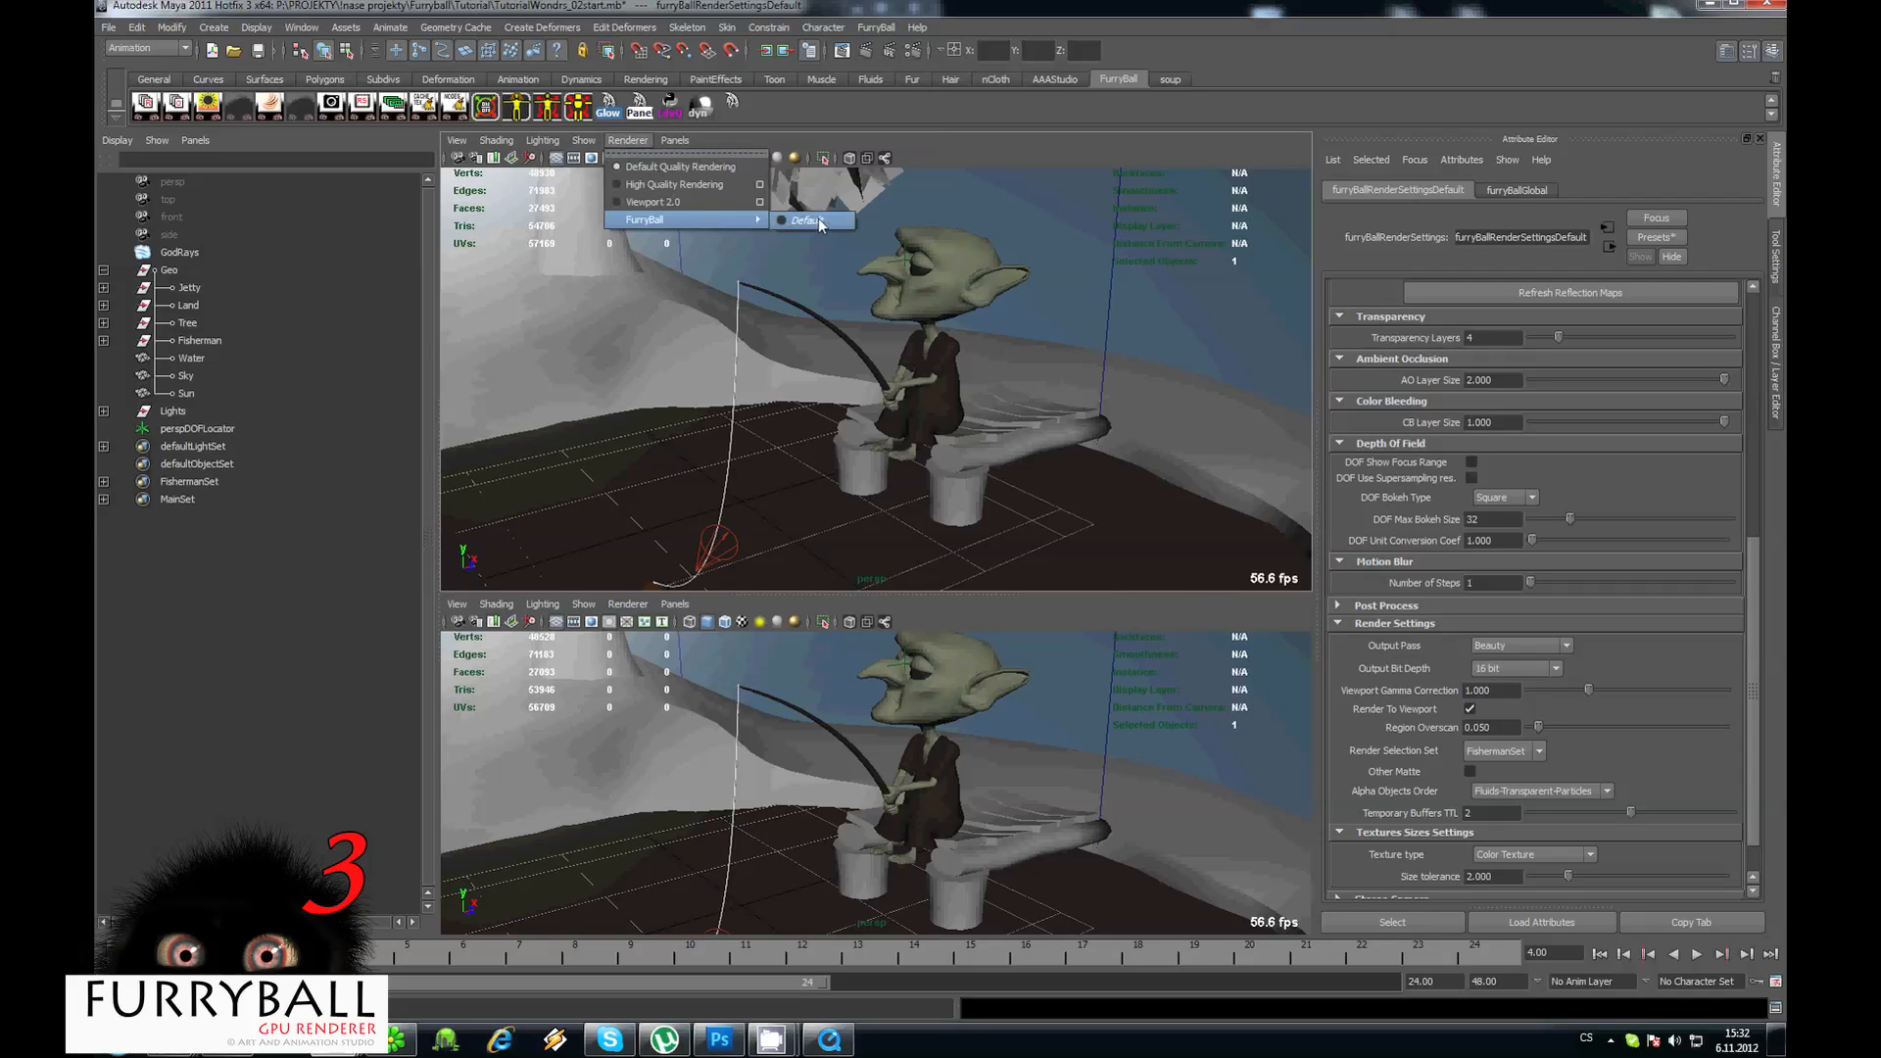
click(818, 222)
alt+drag(914, 320, 854, 335)
Select the fisherman's Skin_M1 material and add new FurryBall material attributes to it.
click(991, 297)
click(1662, 191)
click(1392, 922)
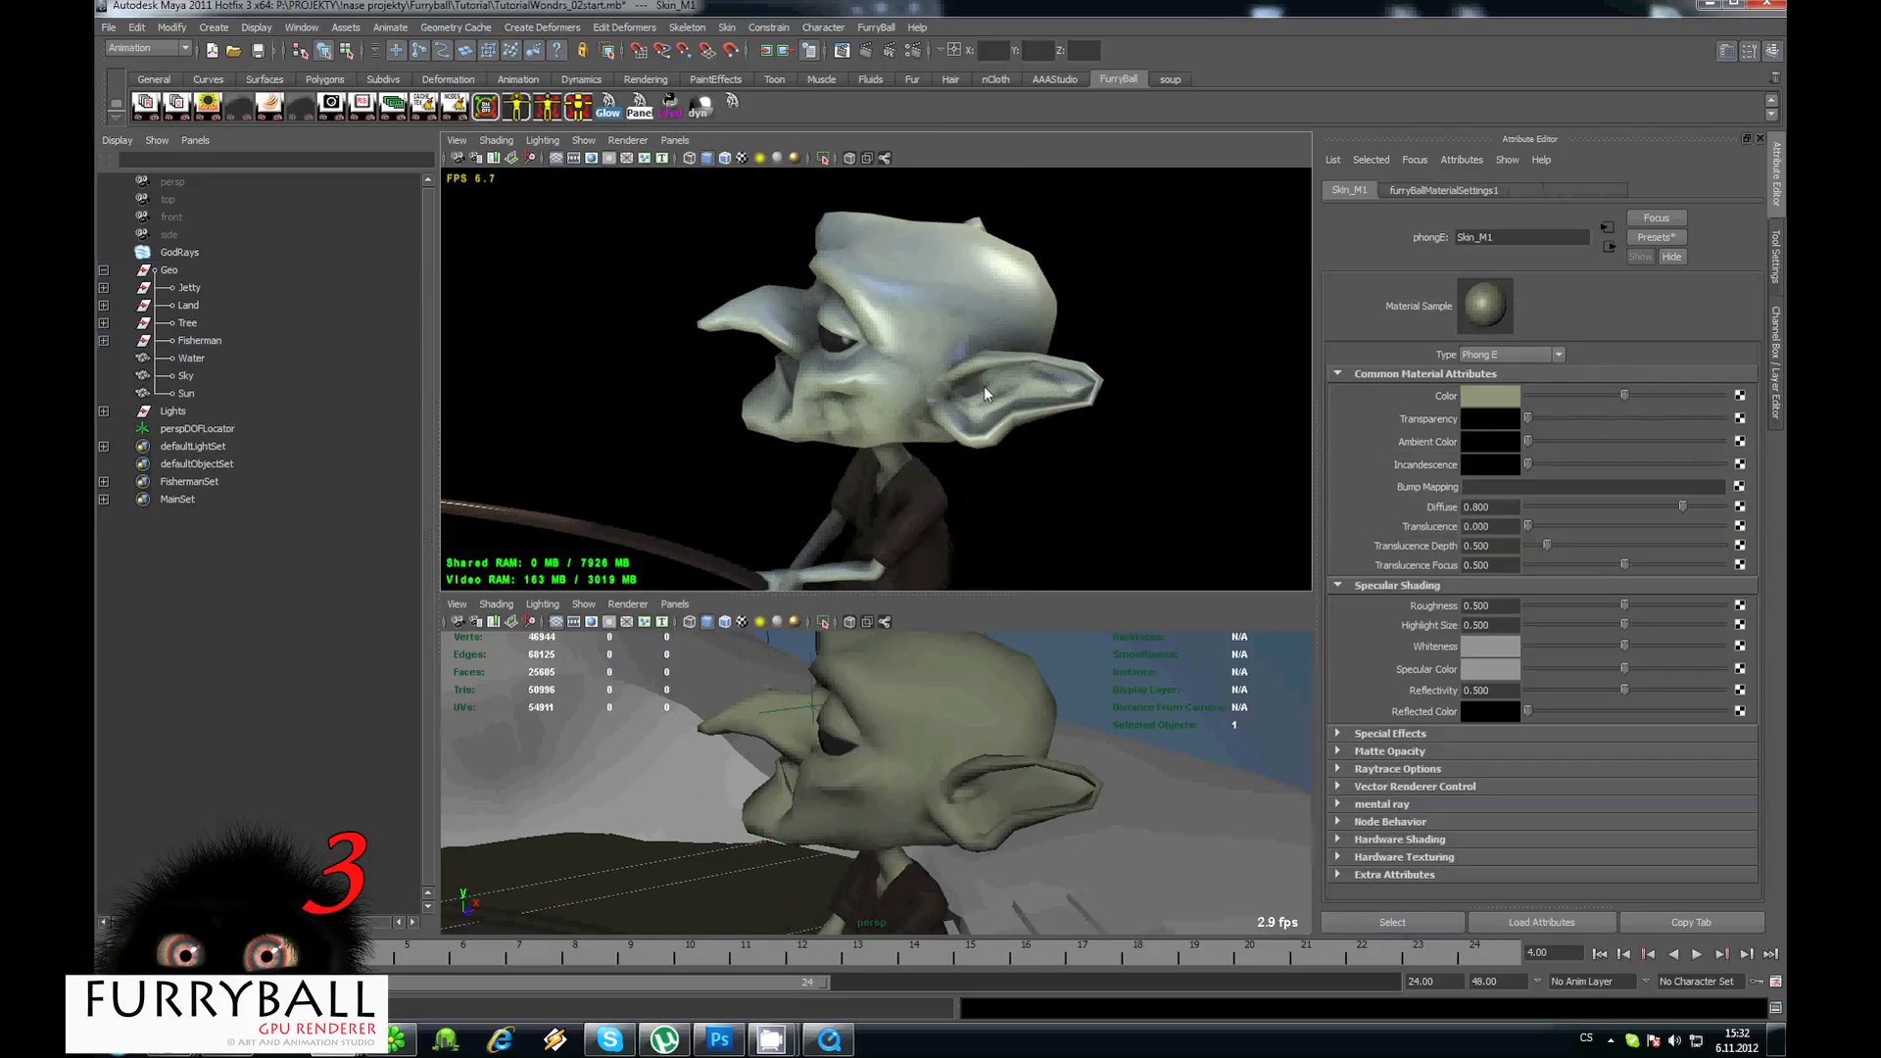
click(876, 26)
mouse_move(955, 145)
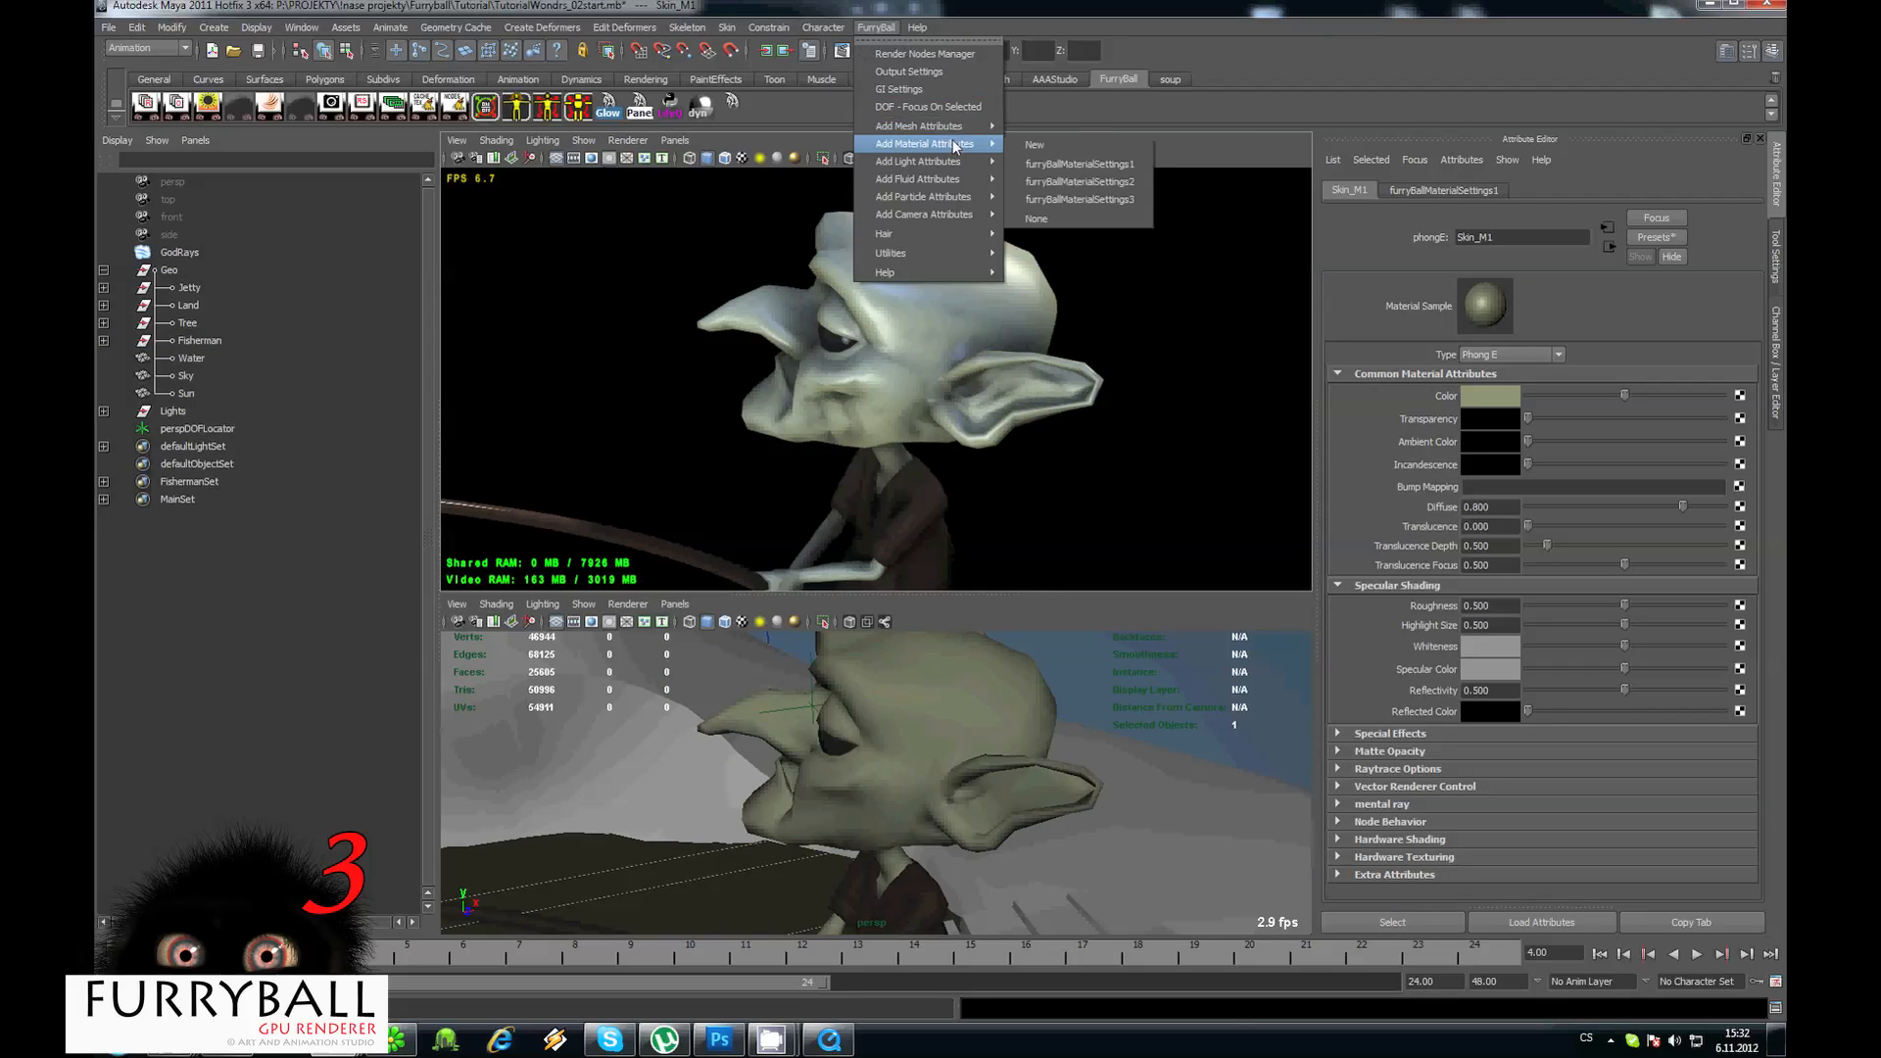
click(1055, 146)
Enable Subsurface Scattering in the skin material's new FurryBall attributes.
alt+drag(960, 389, 1220, 374)
scroll(1220, 375, up, 3)
mouse_move(1531, 398)
mouse_down()
mouse_move(1551, 399)
mouse_move(1546, 445)
mouse_up()
click(1371, 380)
click(1401, 361)
scroll(1256, 380, down, 2)
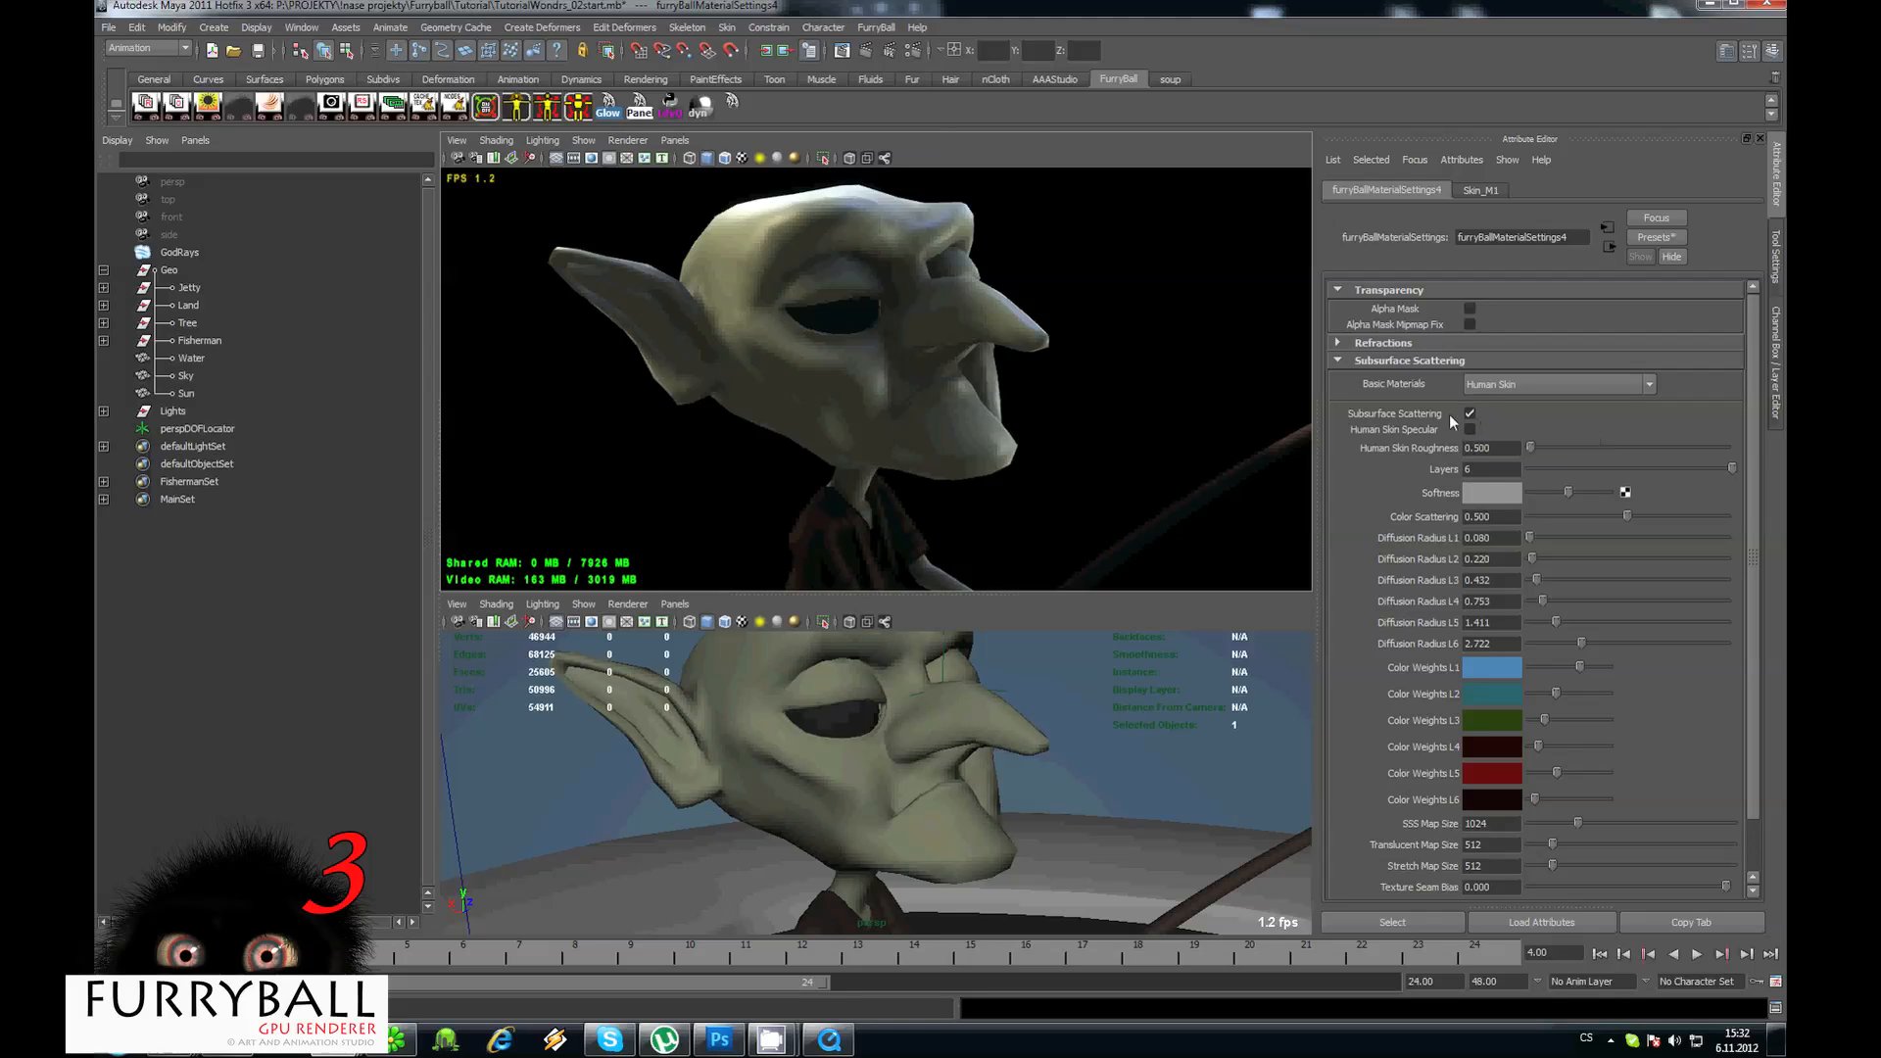
Enable the Subsurface Scattering feature in the default FurryBall render settings and view the fisherman's head up close.
click(363, 106)
scroll(1538, 463, up, 4)
scroll(1528, 451, up, 3)
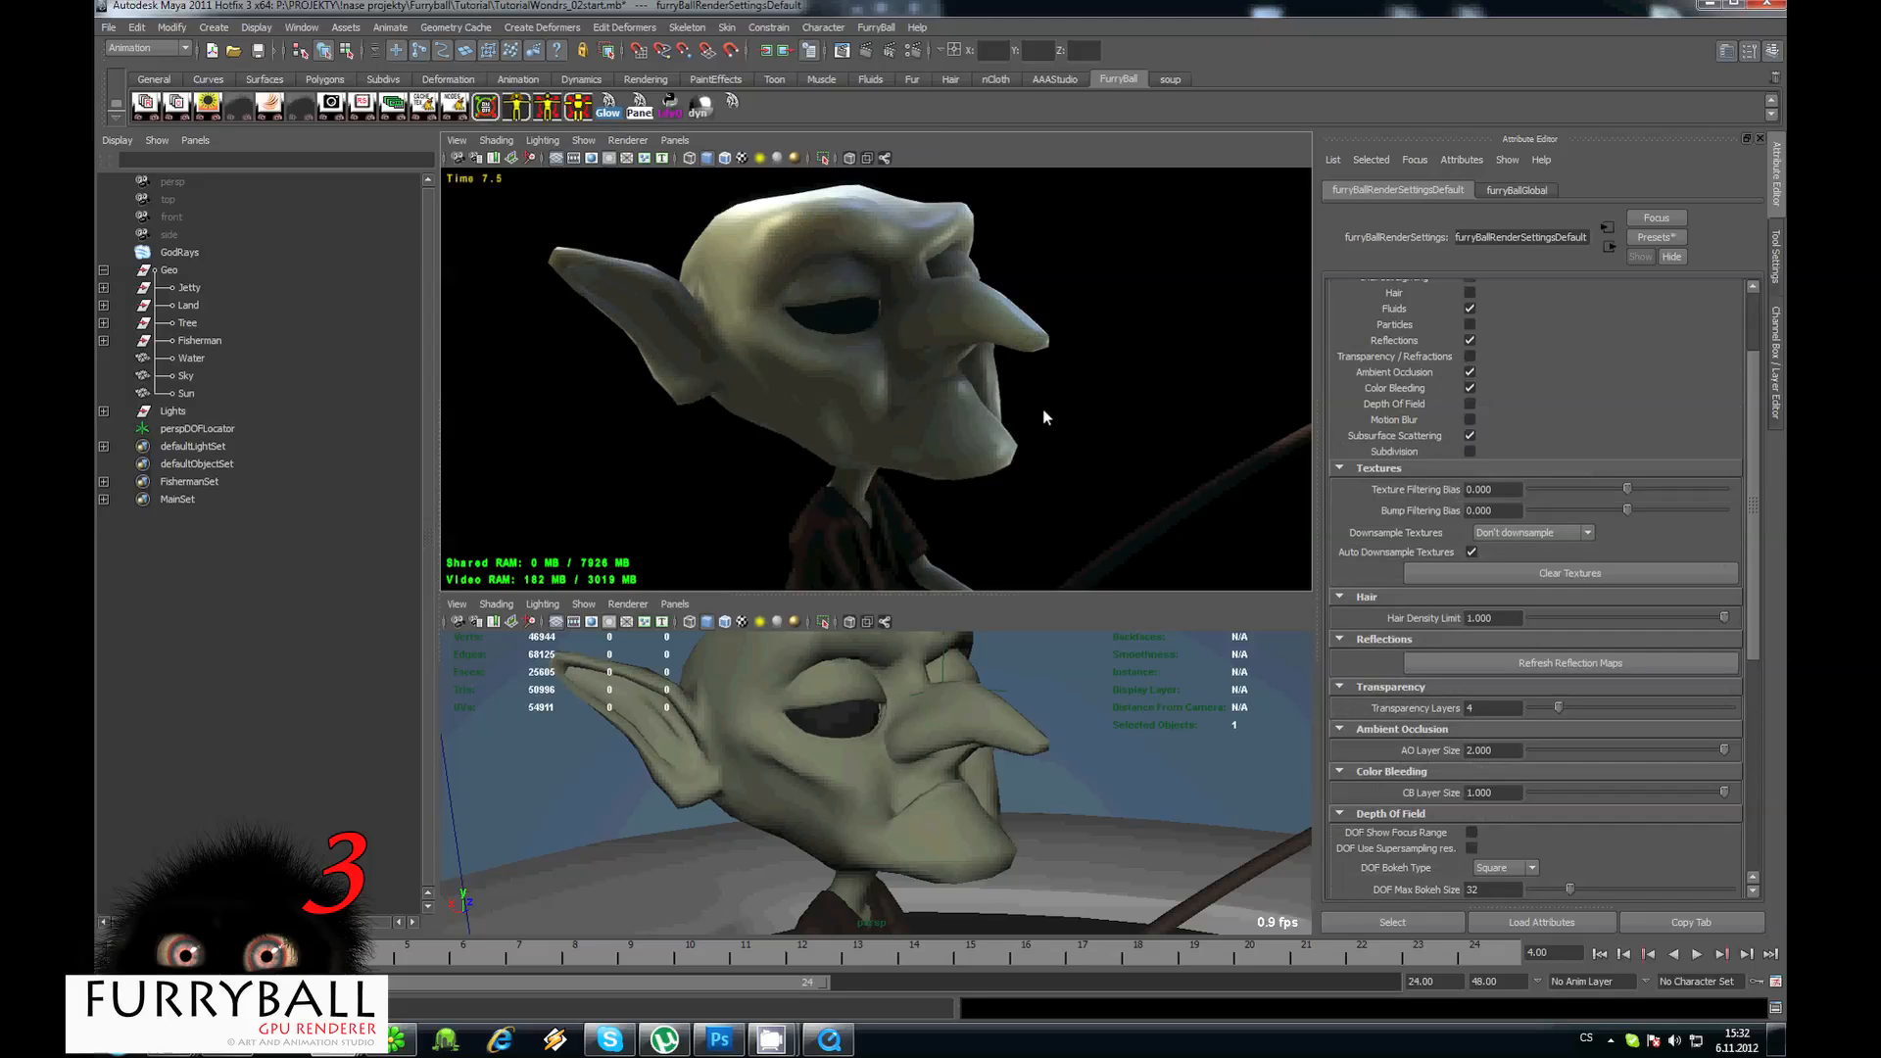
alt+drag(1071, 409, 804, 221)
Select the head's Skin_M1 material and raise its subsurface Softness to white in the FurryBall material settings.
click(803, 224)
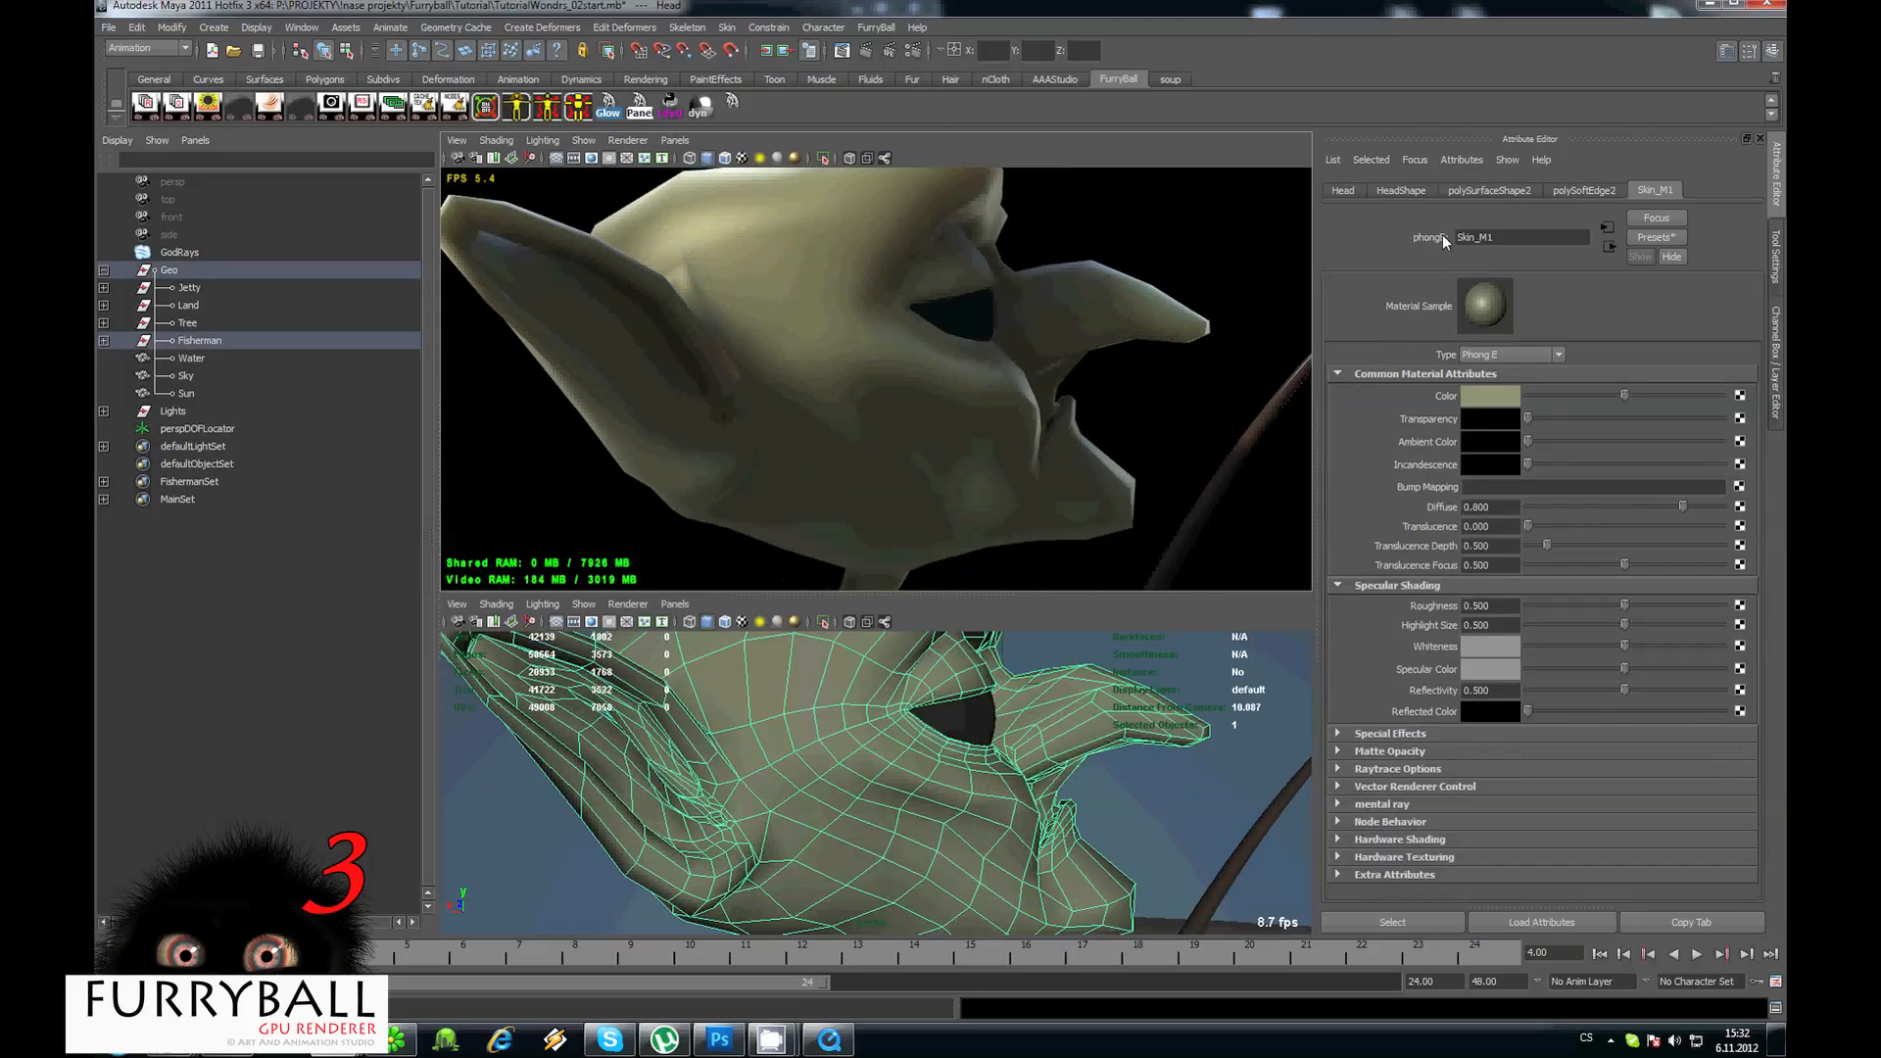
click(1392, 923)
alt+drag(962, 416, 871, 392)
click(1446, 189)
drag(1579, 492, 1612, 492)
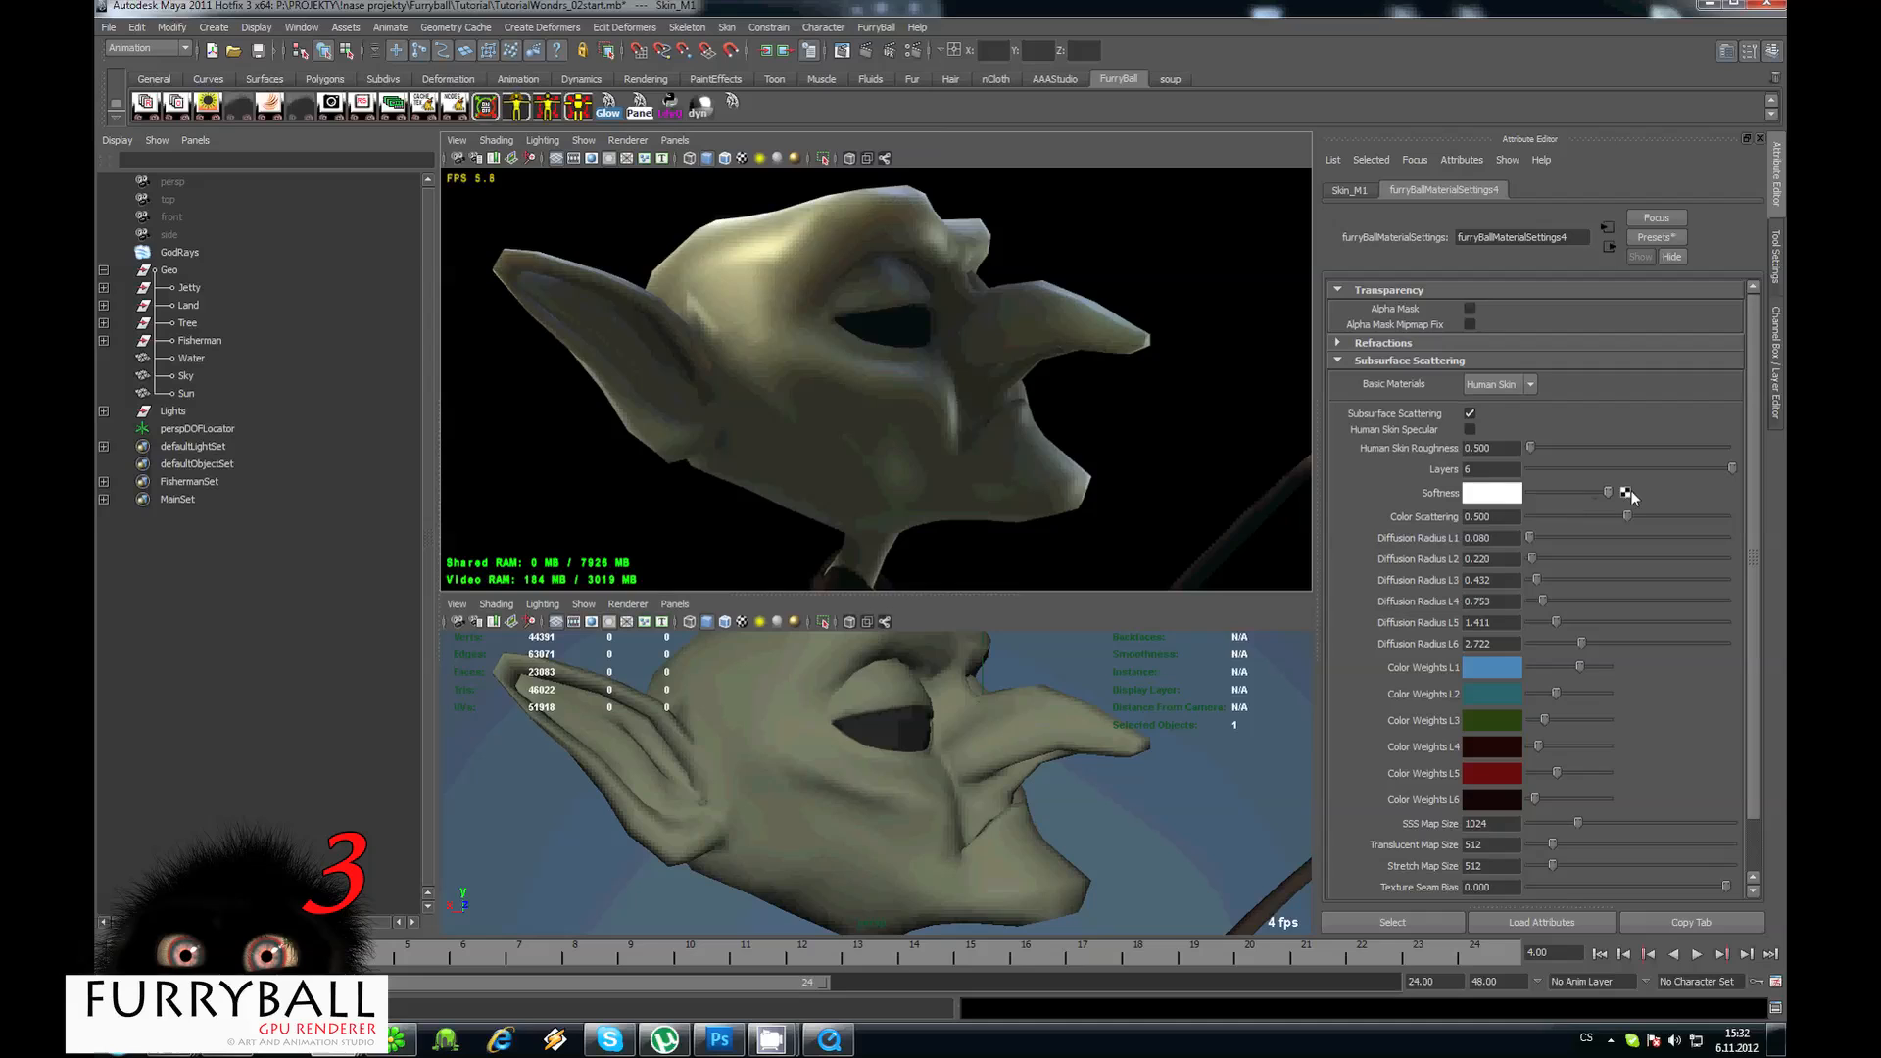
alt+drag(932, 396, 1390, 566)
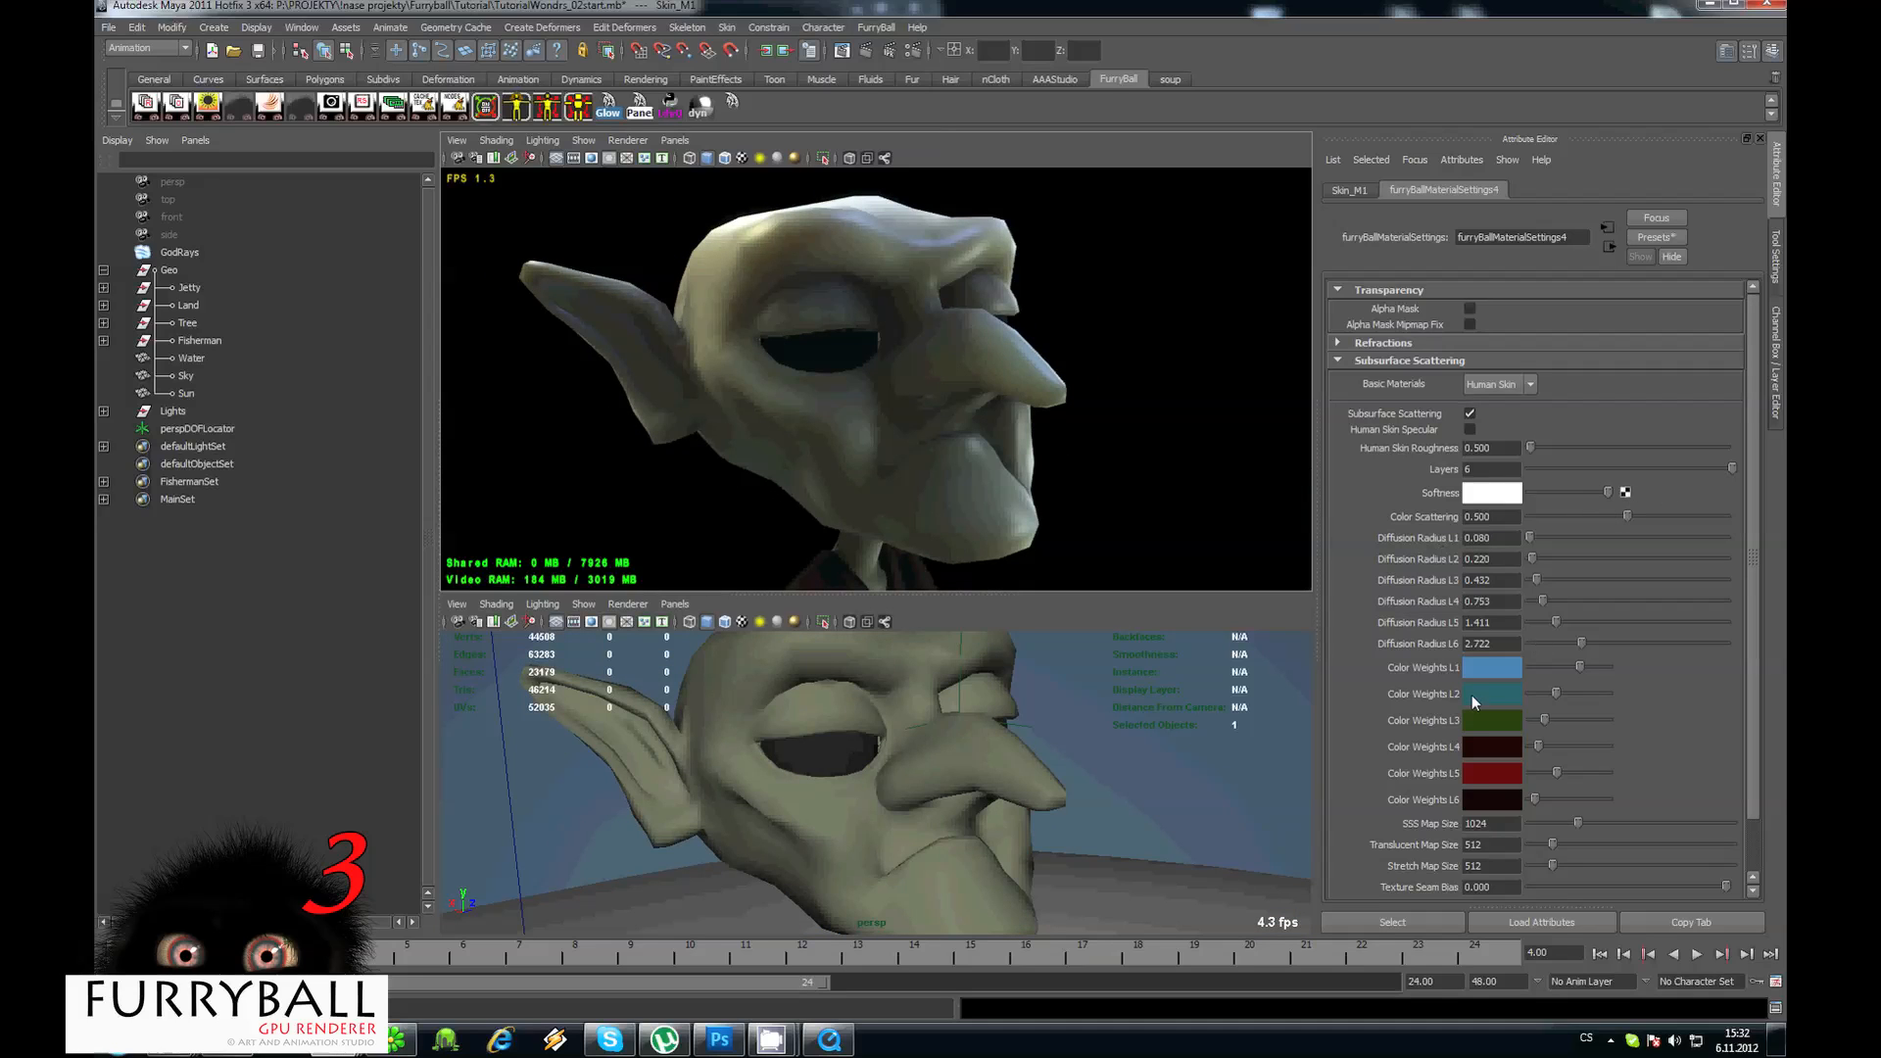
Keep the Human Skin basic material, enable Human Skin Specular and set Human Skin Roughness to about 36.964.
alt+drag(1195, 445, 1495, 392)
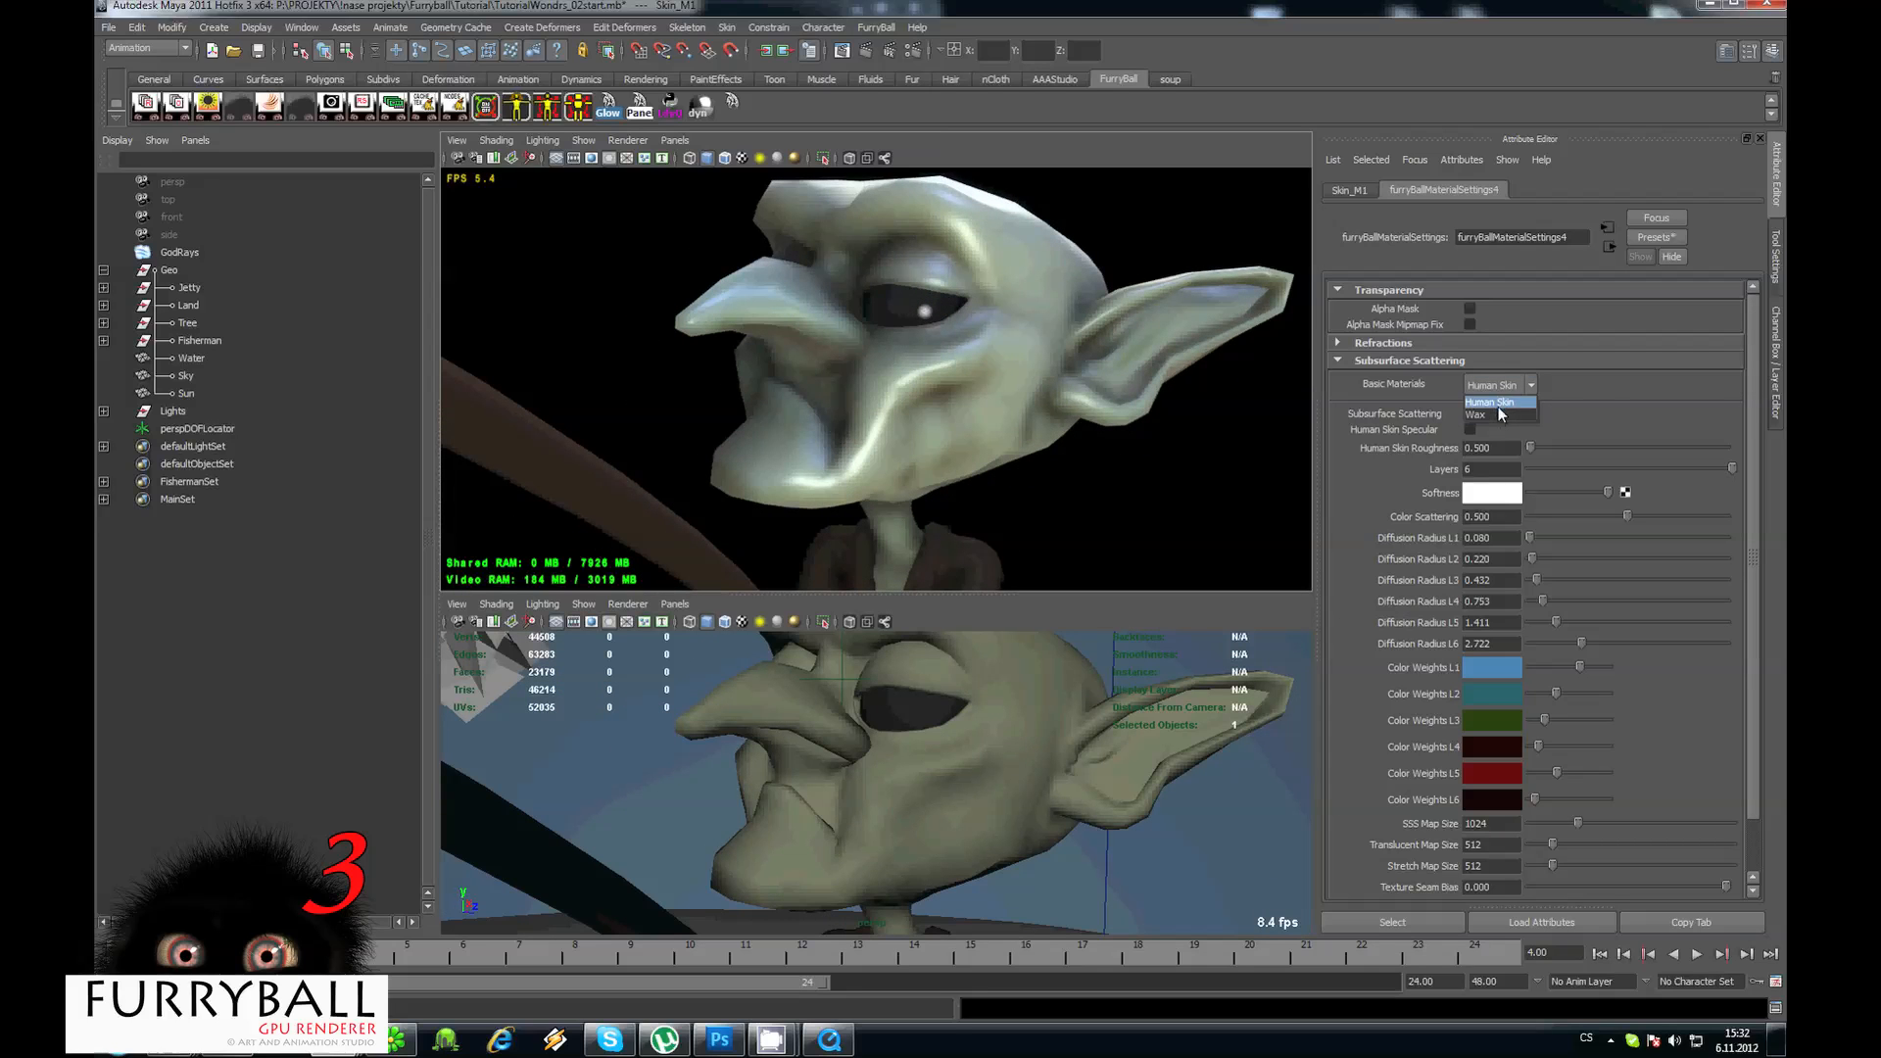
click(1428, 473)
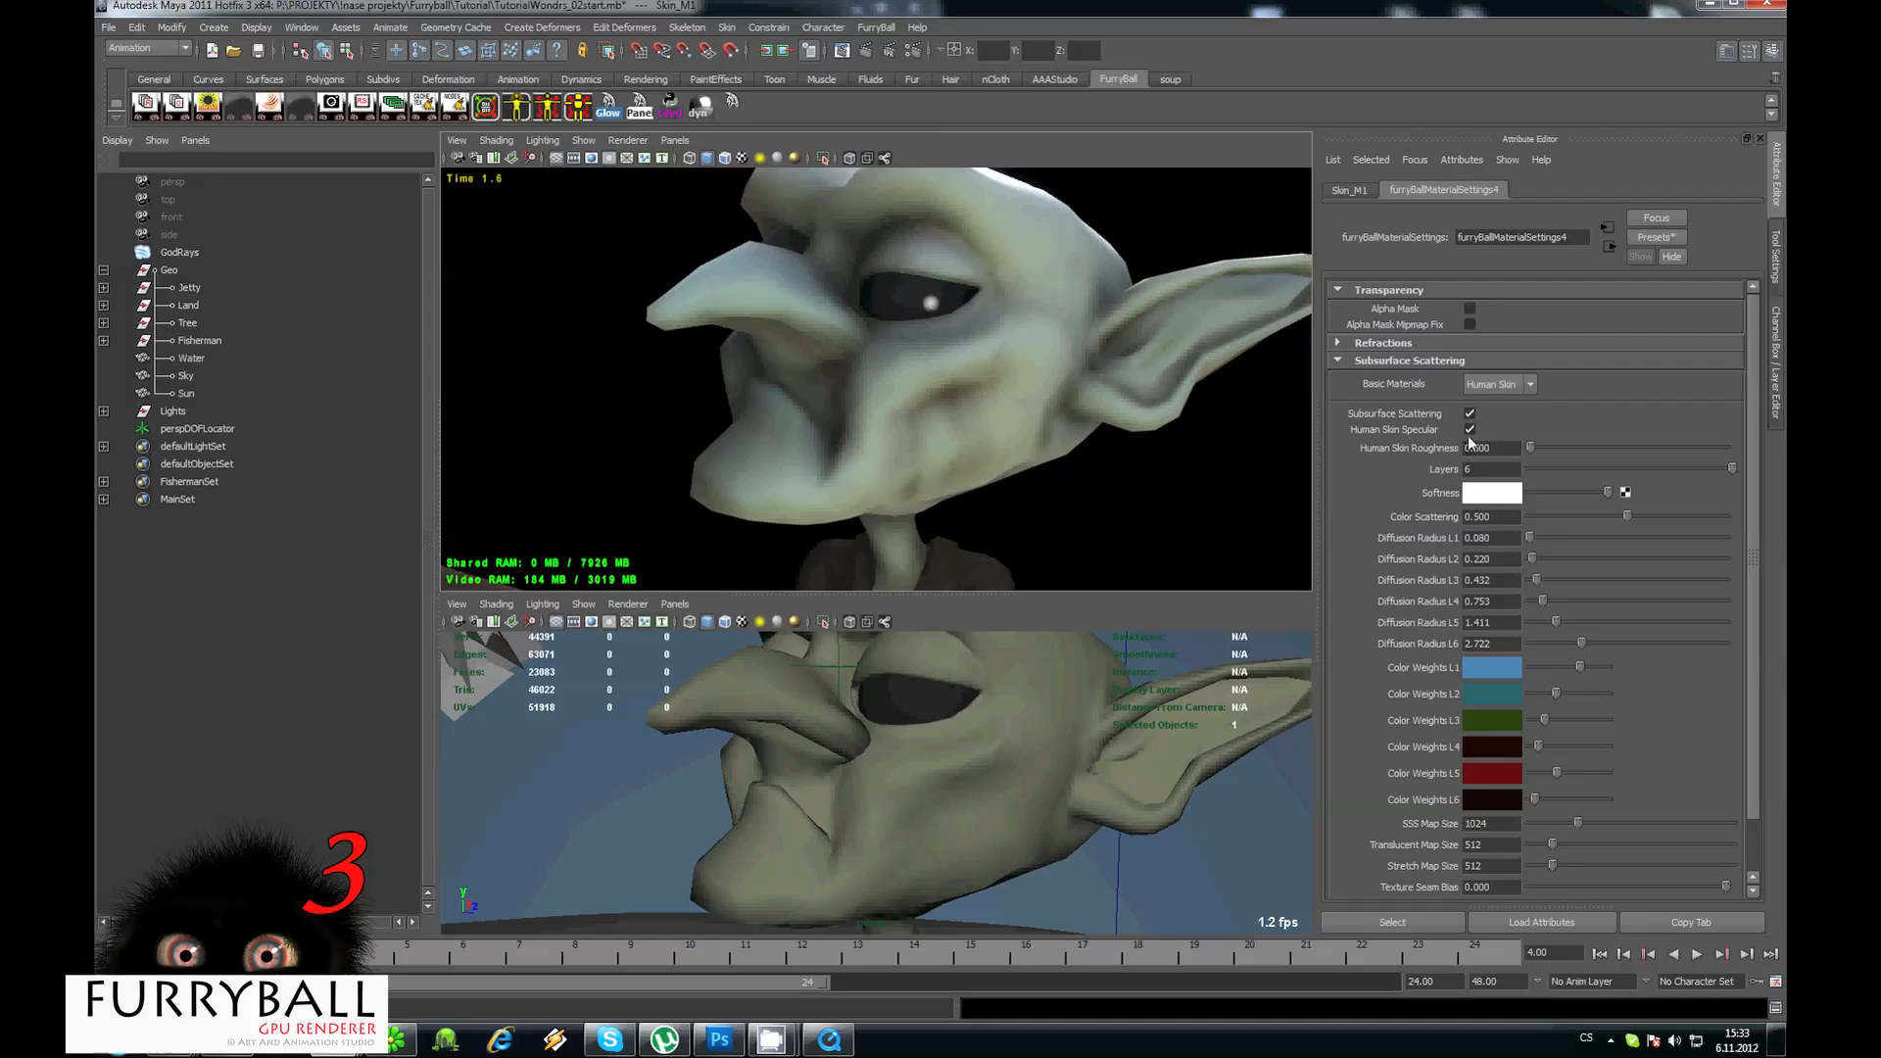
click(1350, 190)
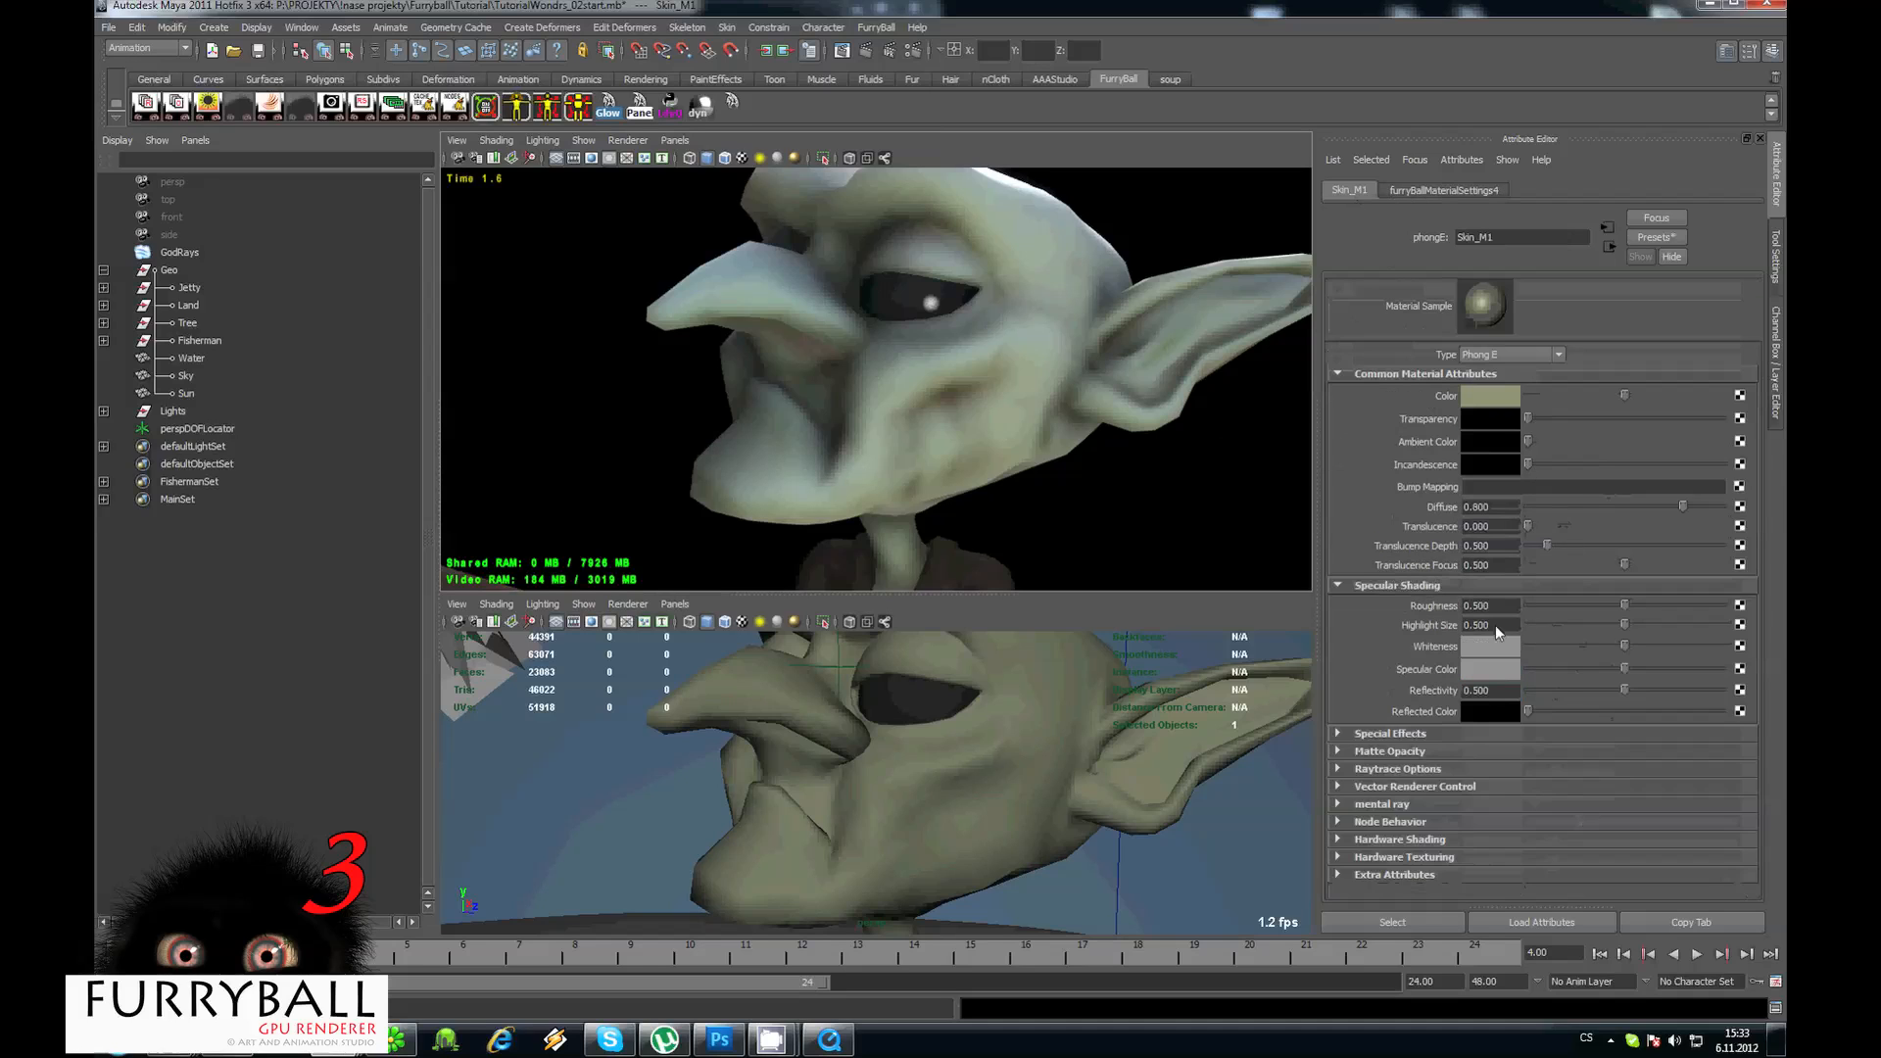
click(1446, 190)
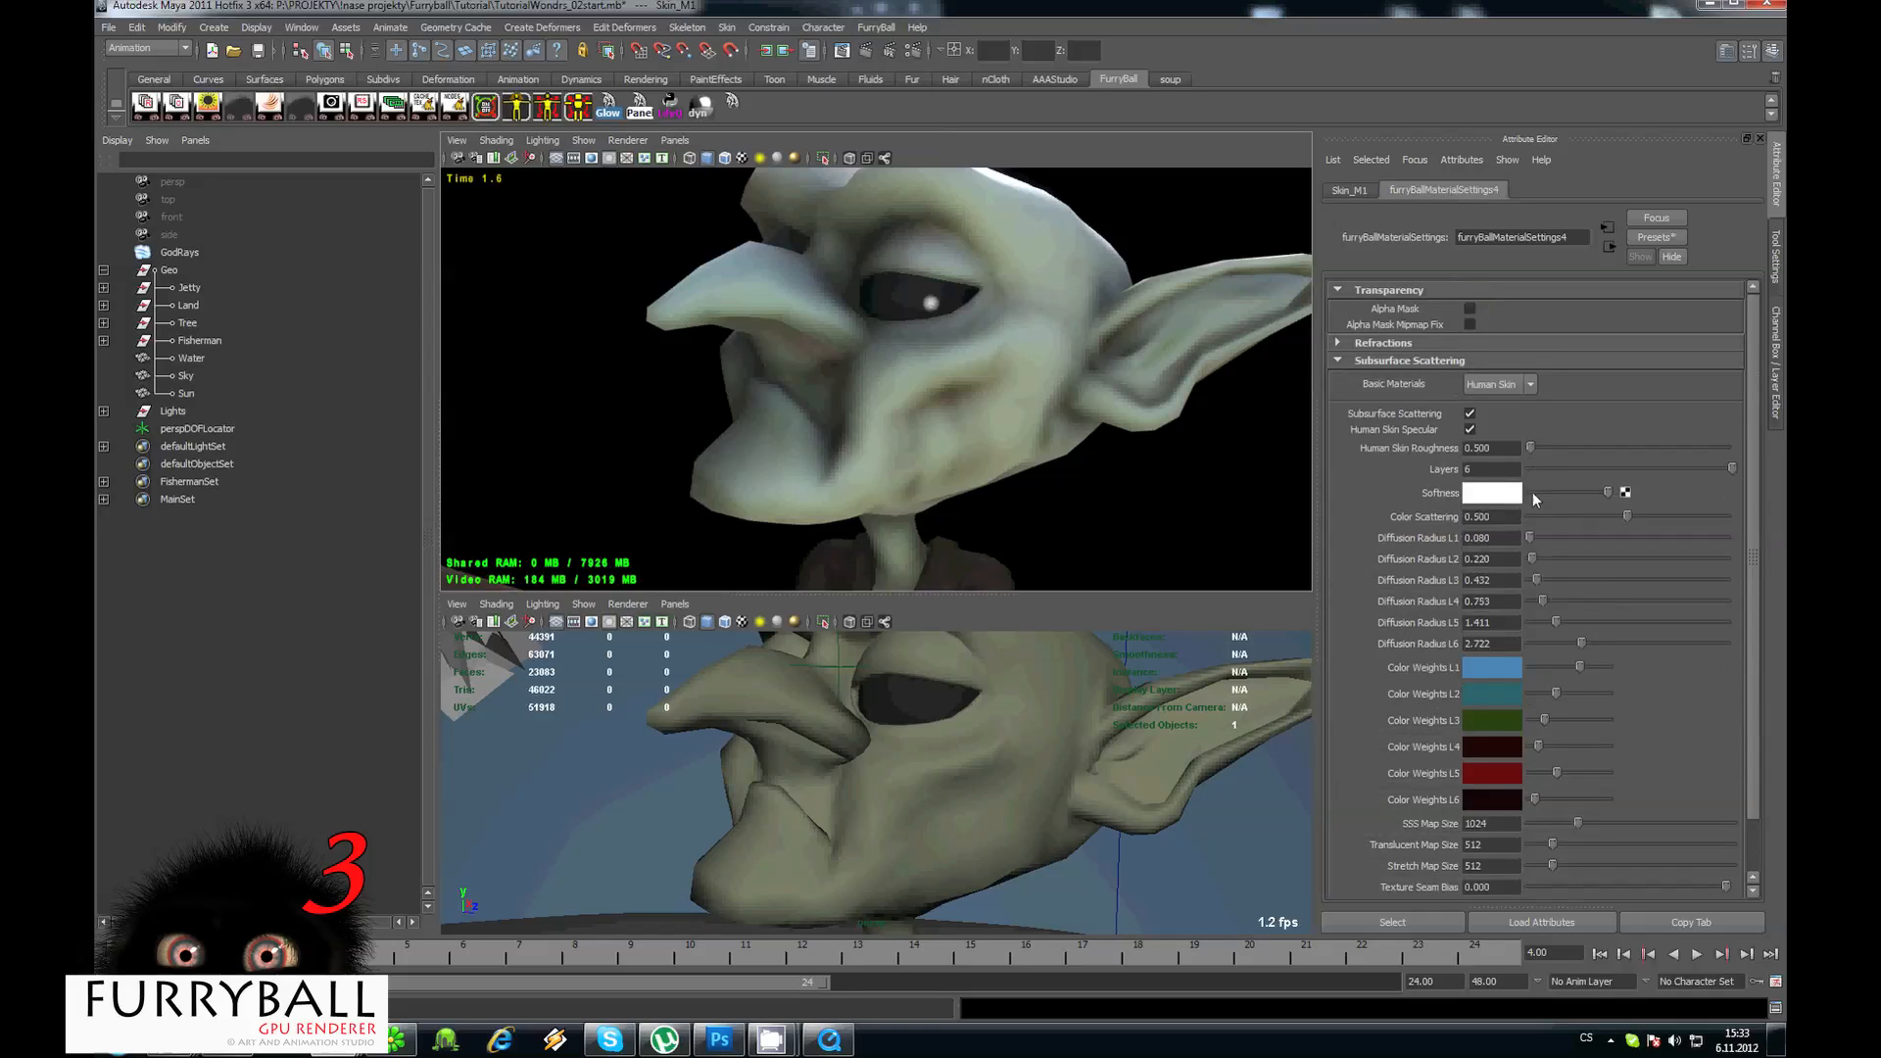
drag(1538, 447, 1710, 446)
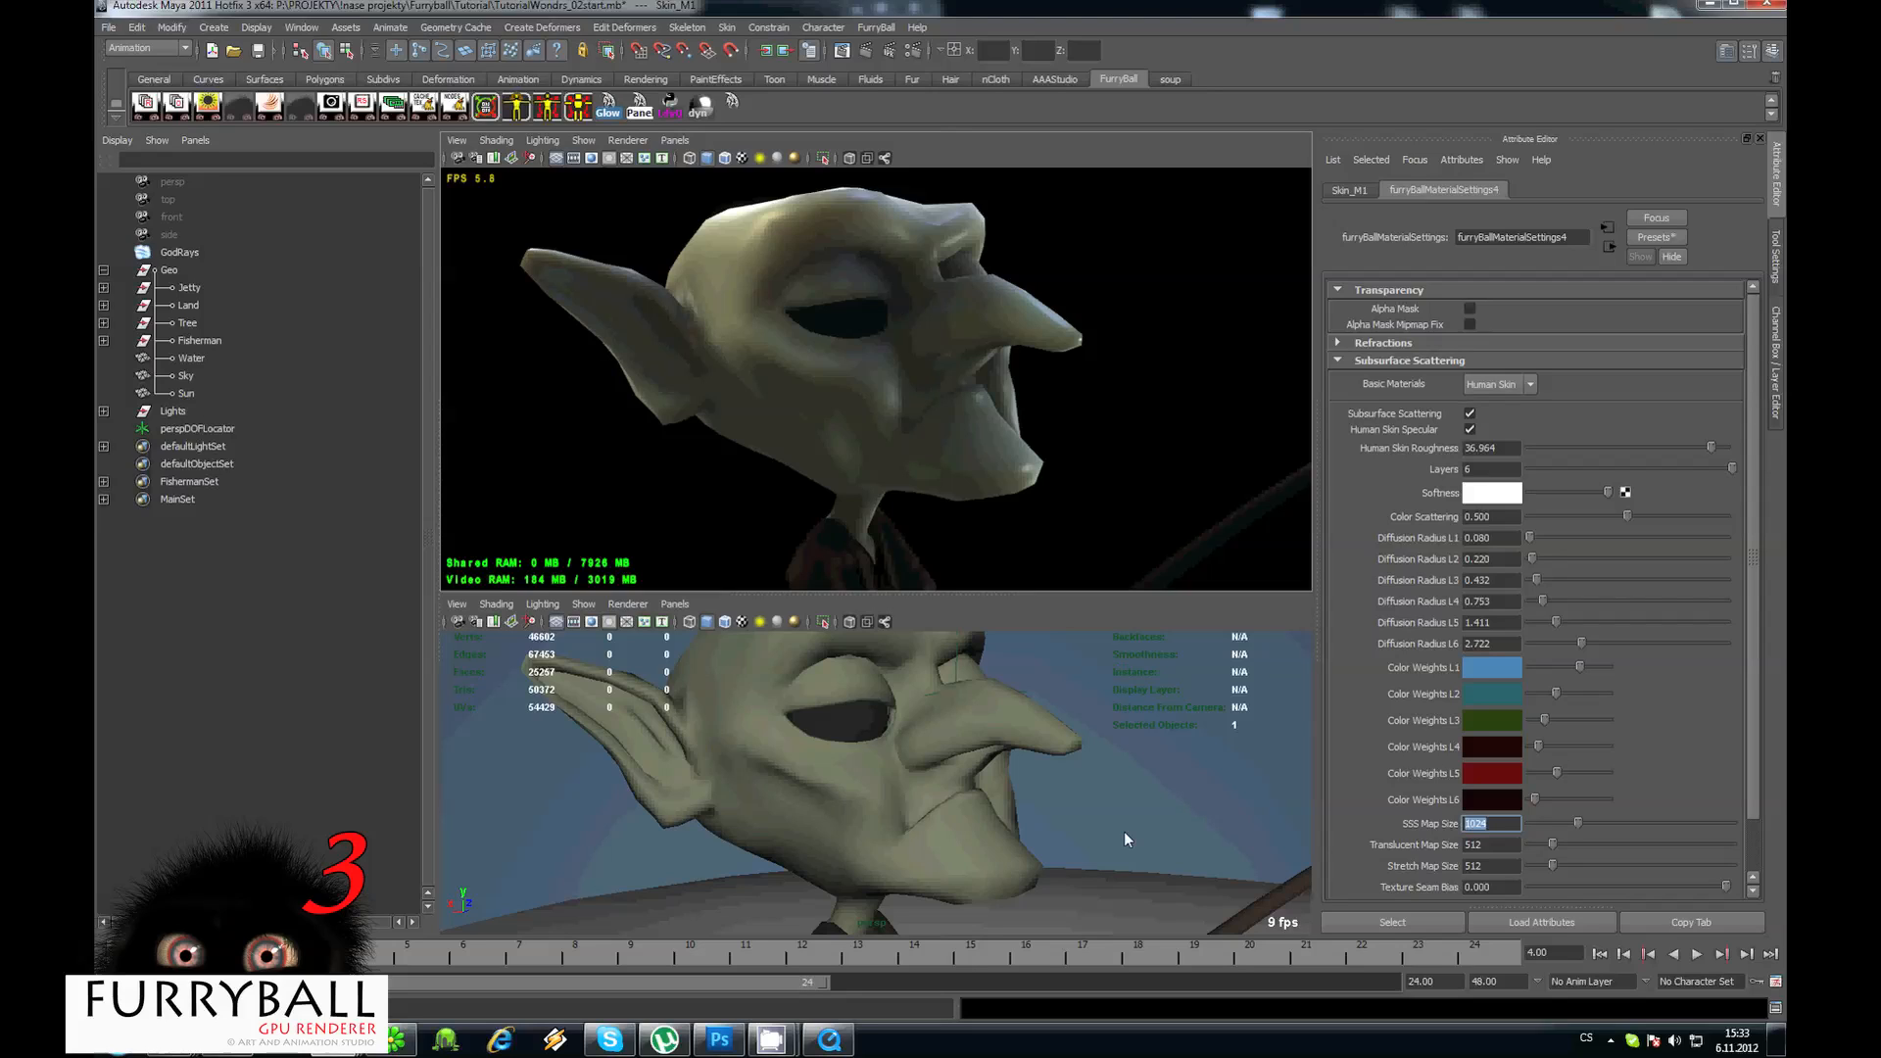
Set the skin material's SSS Map Size to 4096 and view the head from another angle.
text(40)
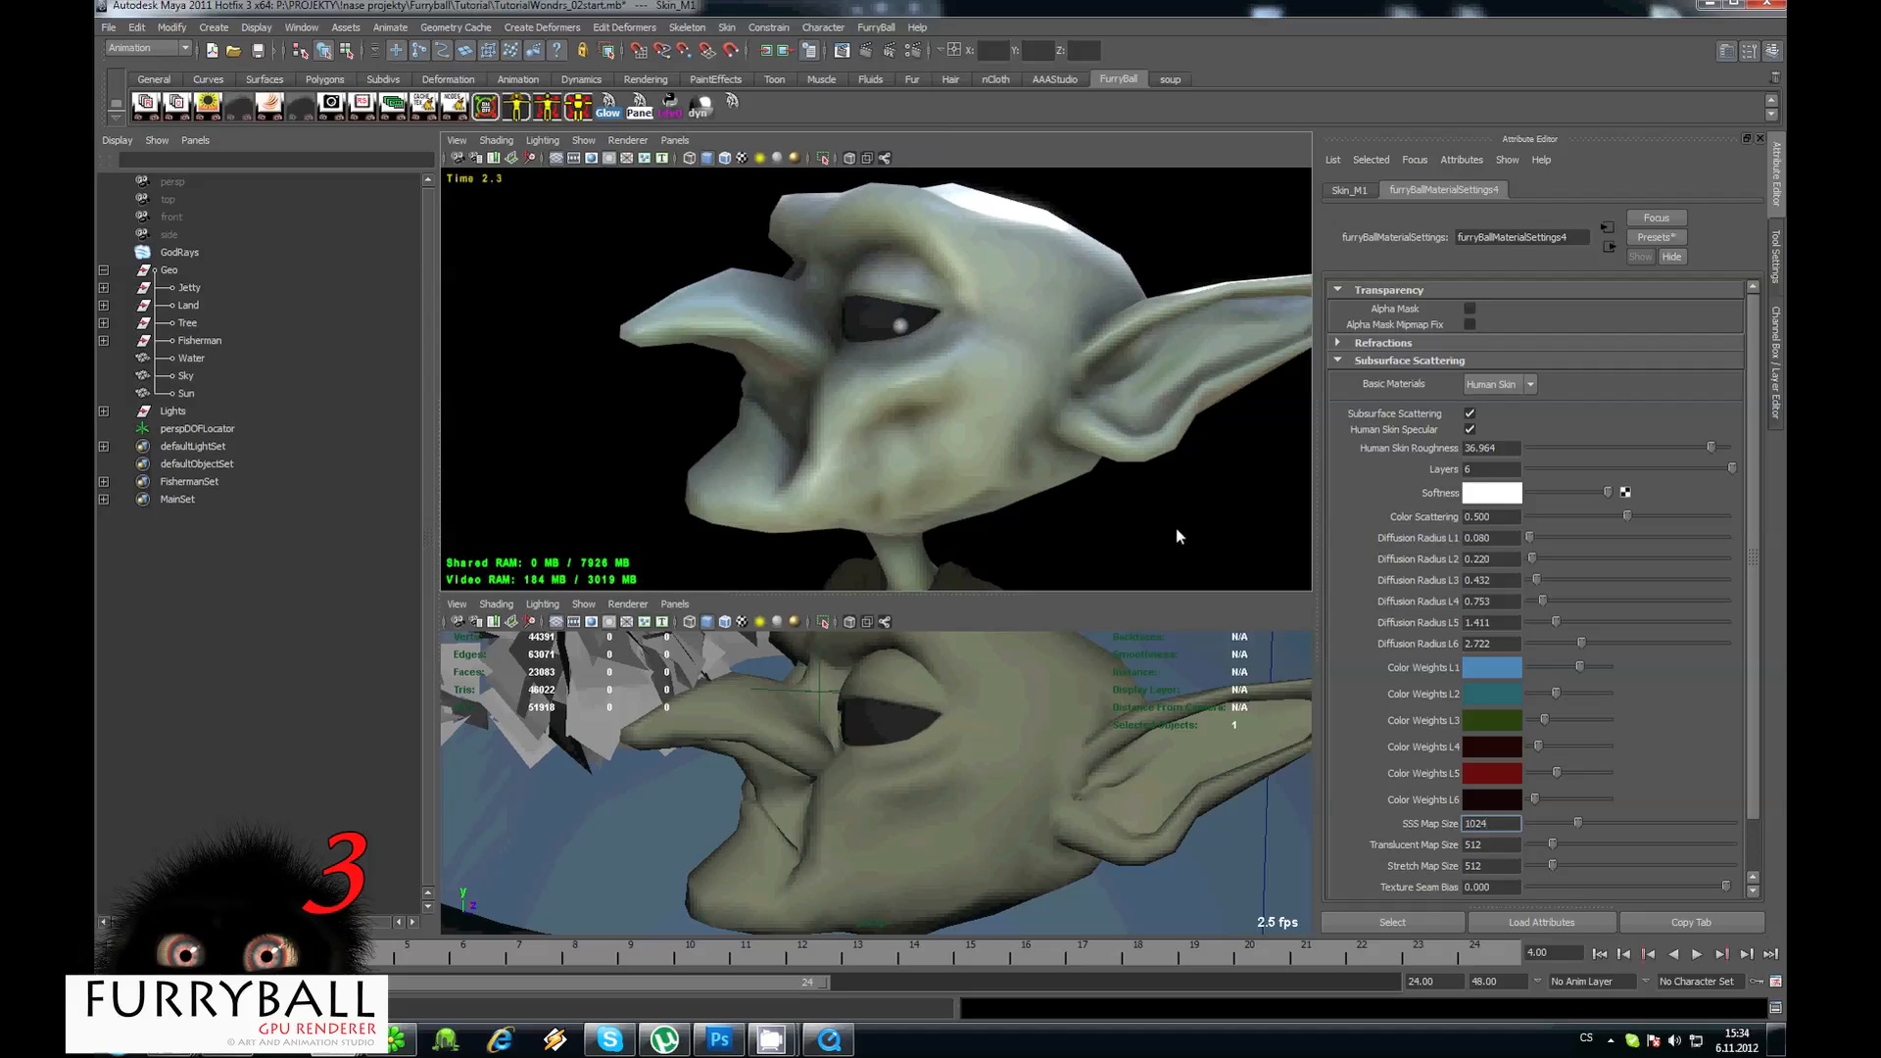
mouse_move(1177, 529)
alt+mouse_down()
mouse_move(921, 402)
mouse_move(1200, 502)
alt+mouse_up()
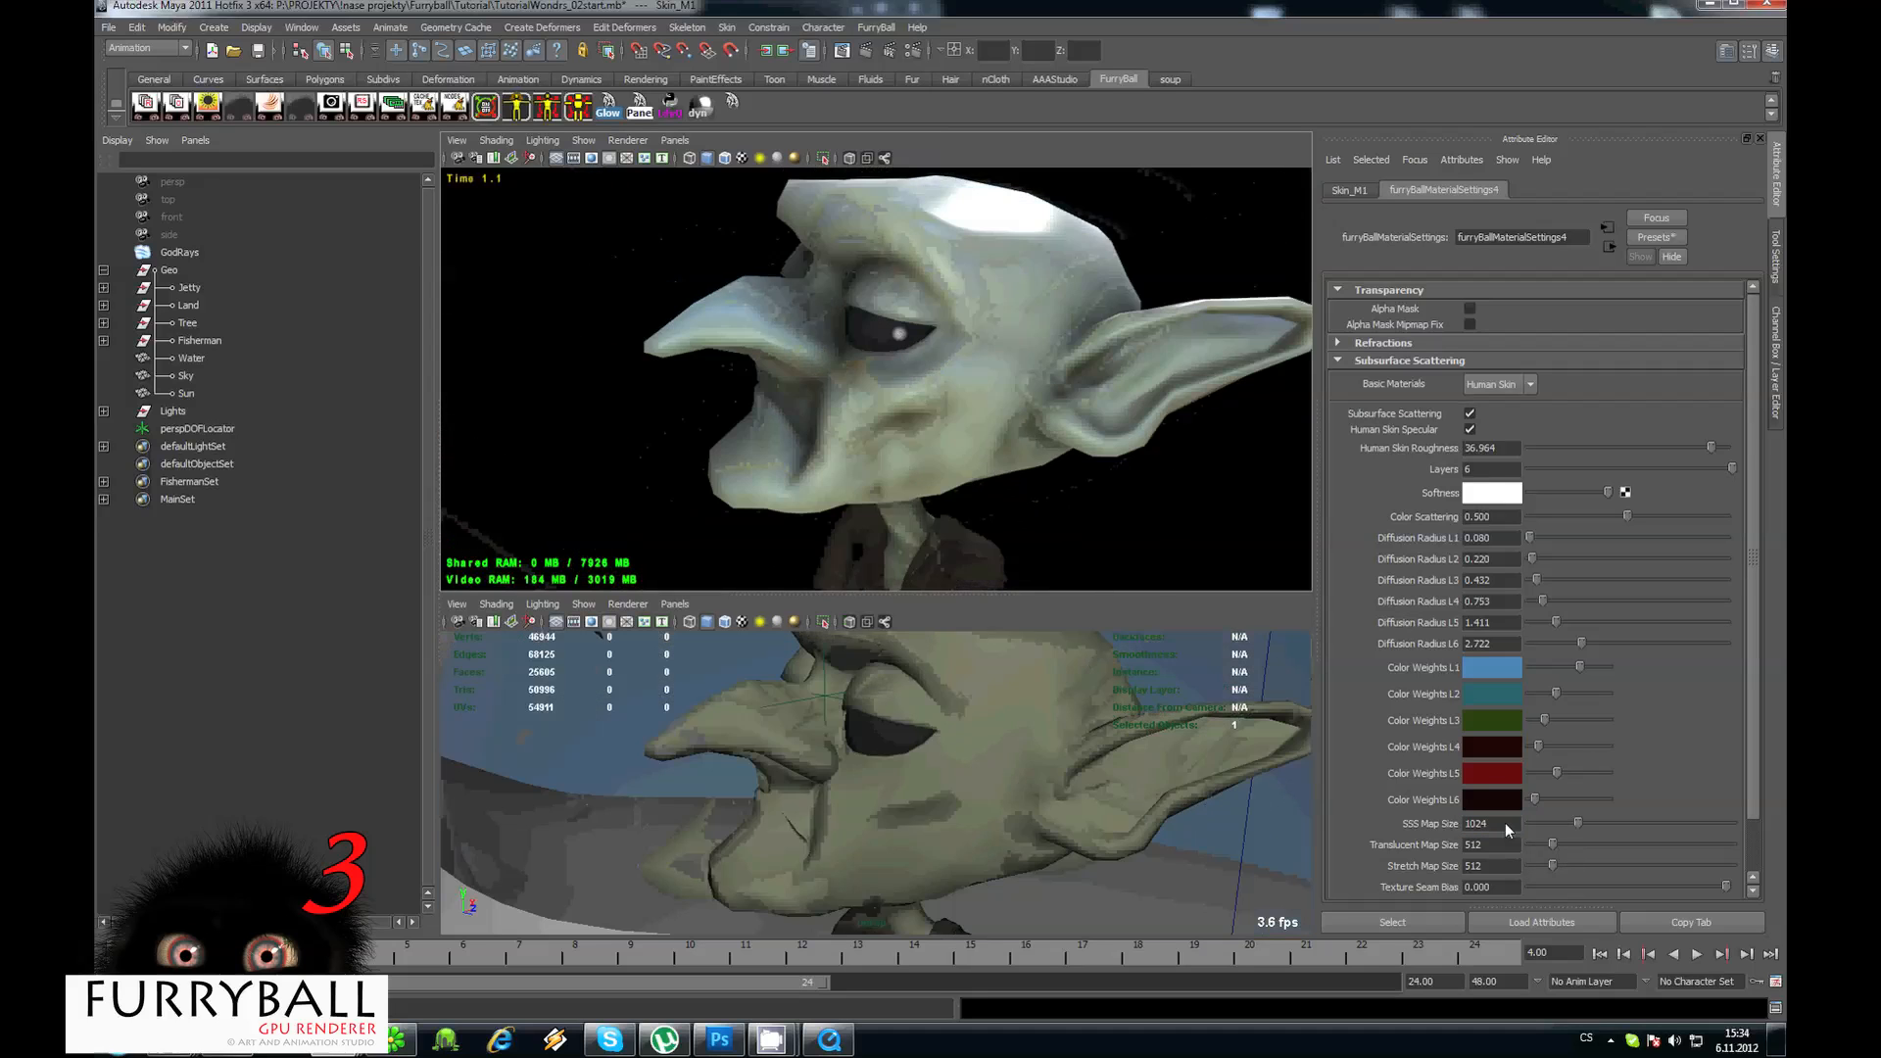
drag(1505, 823, 1116, 797)
text(409)
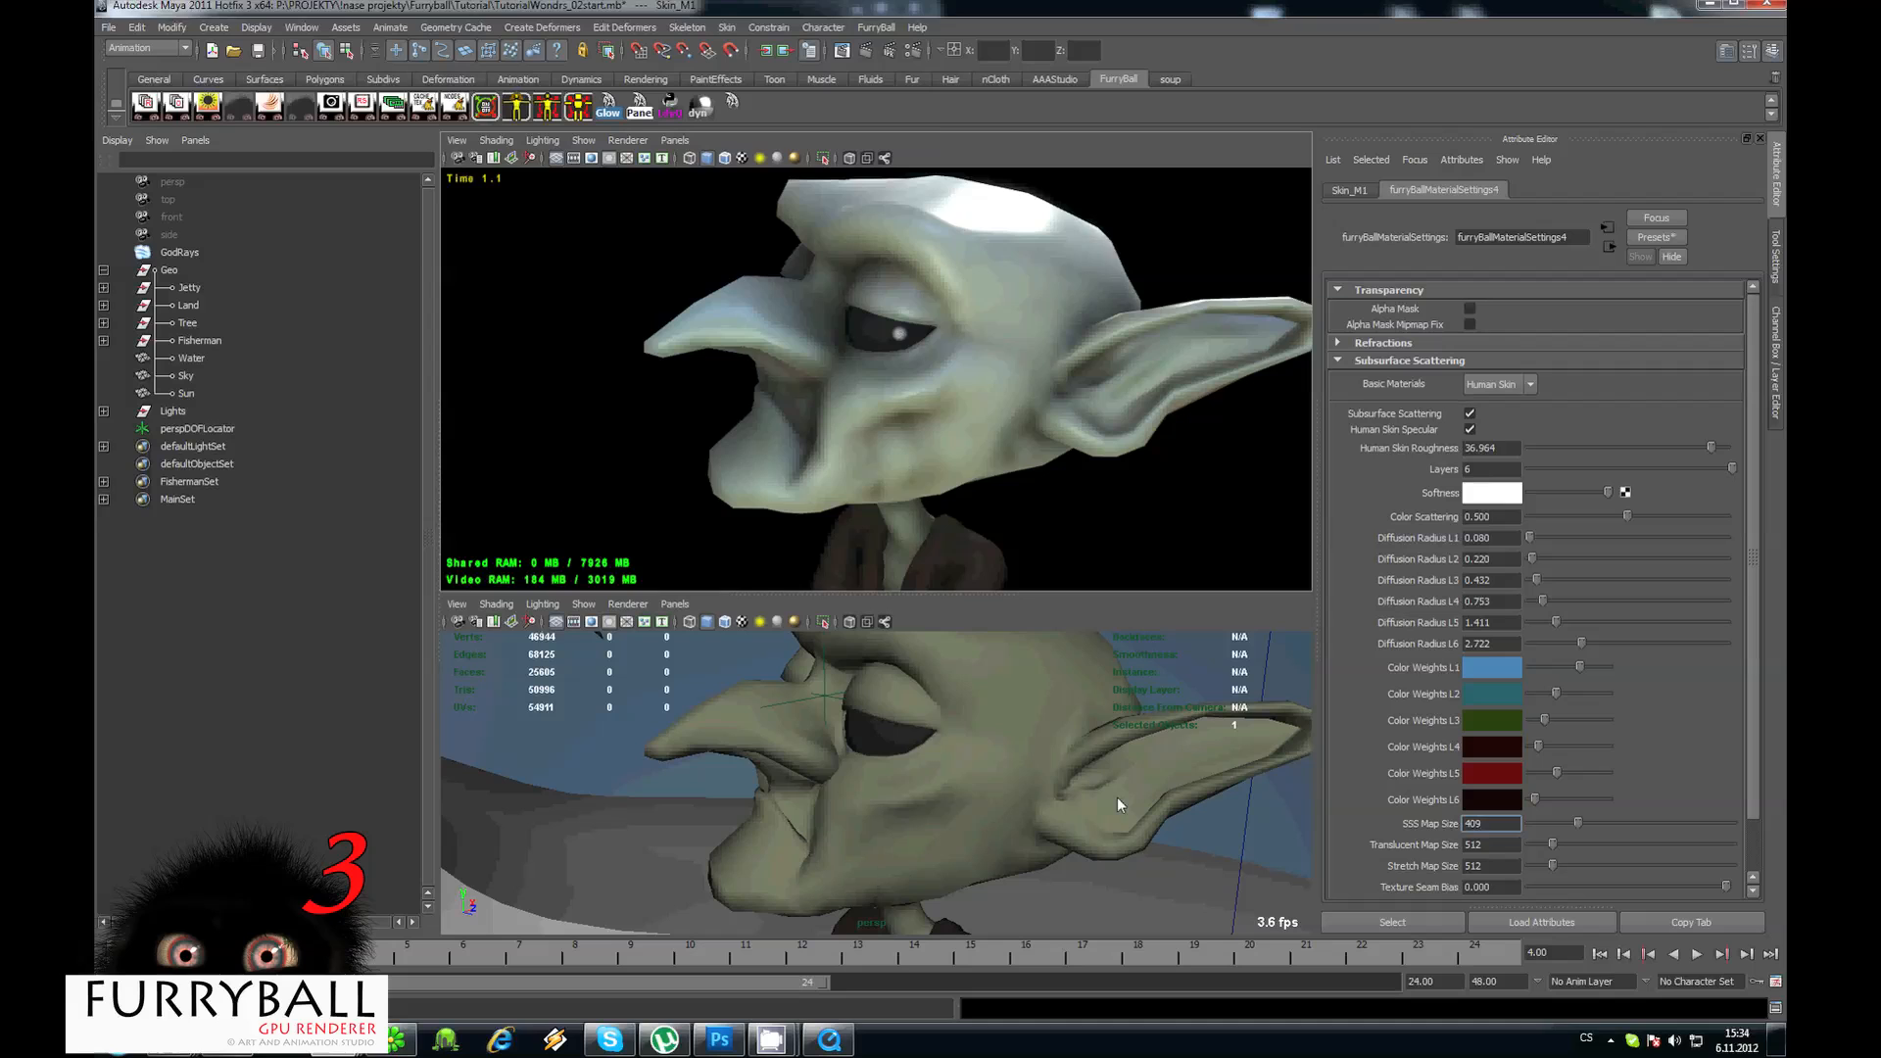
key(Return)
alt+drag(1028, 470, 1175, 490)
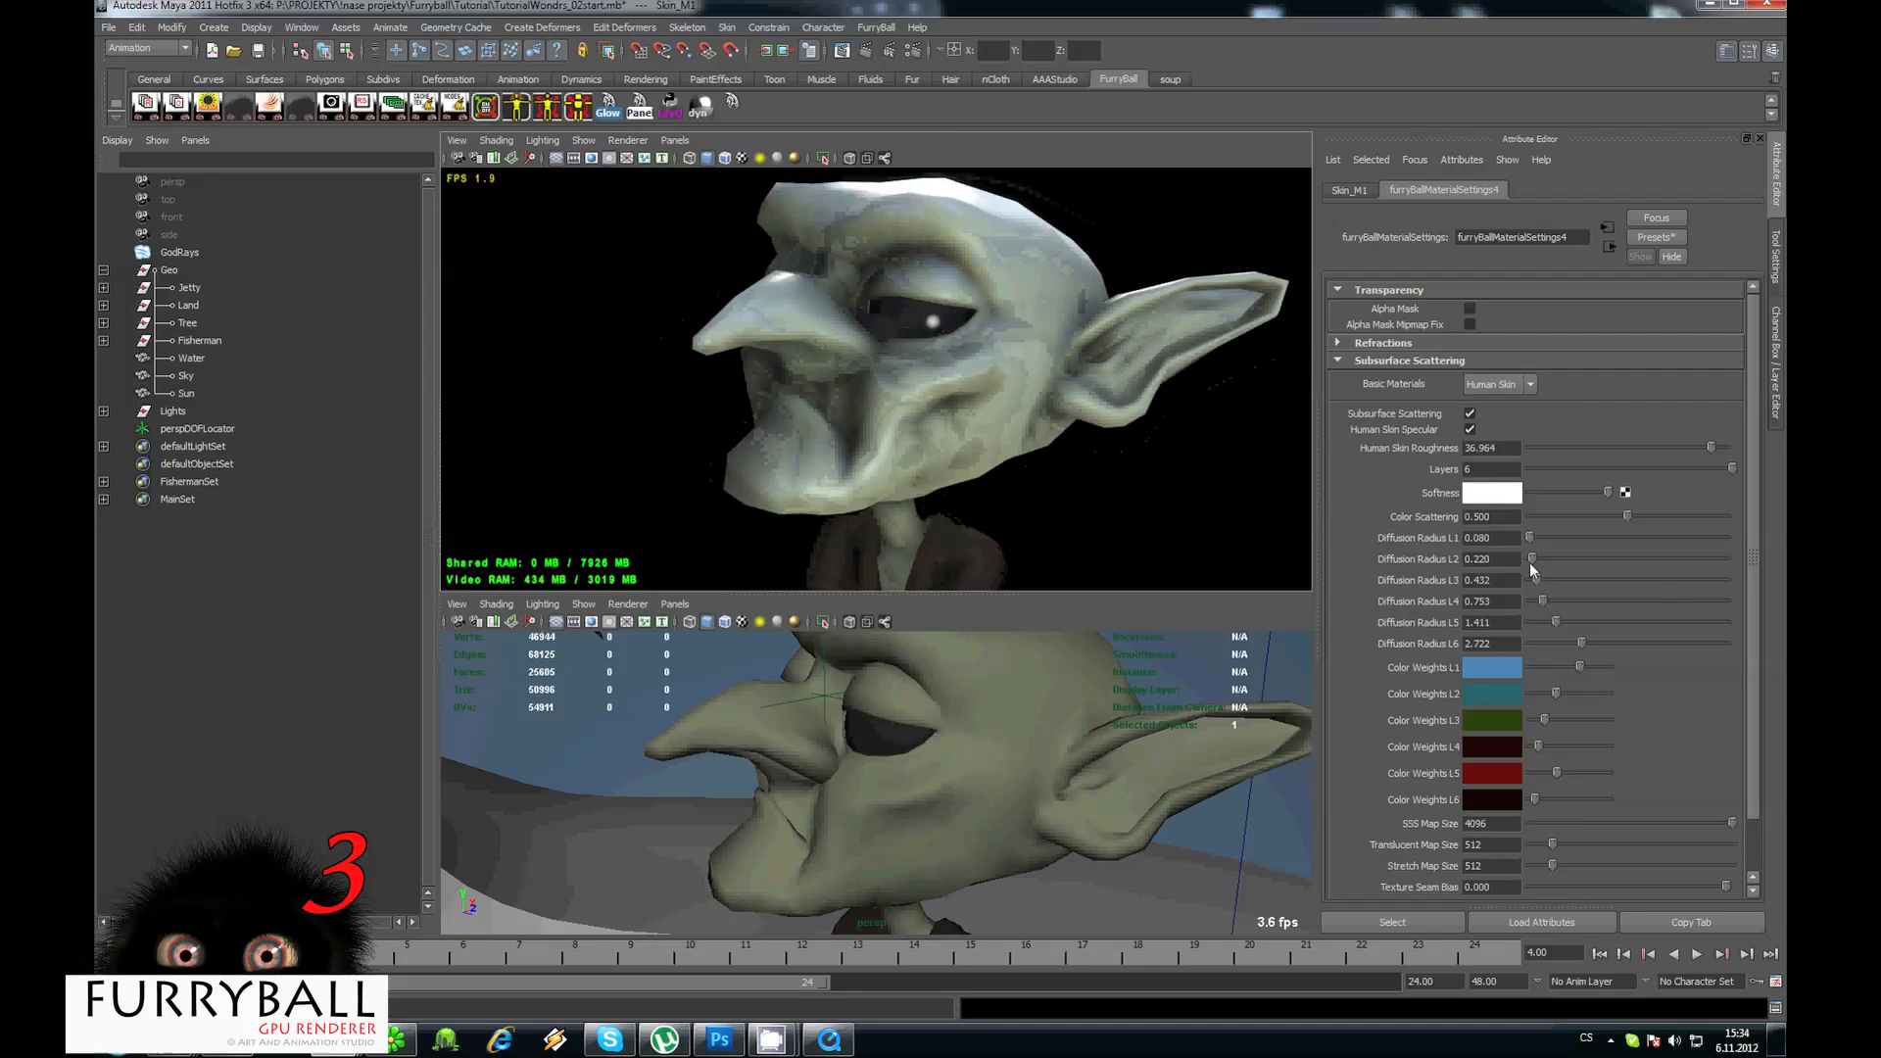
Try skin Diffusion Radius values of about 3.259 for L2, 5.536 for L3, 8.125 for L4, 7.5 for L5 and 7.902 for L6.
drag(1532, 560, 1592, 559)
drag(1536, 580, 1687, 598)
click(1678, 623)
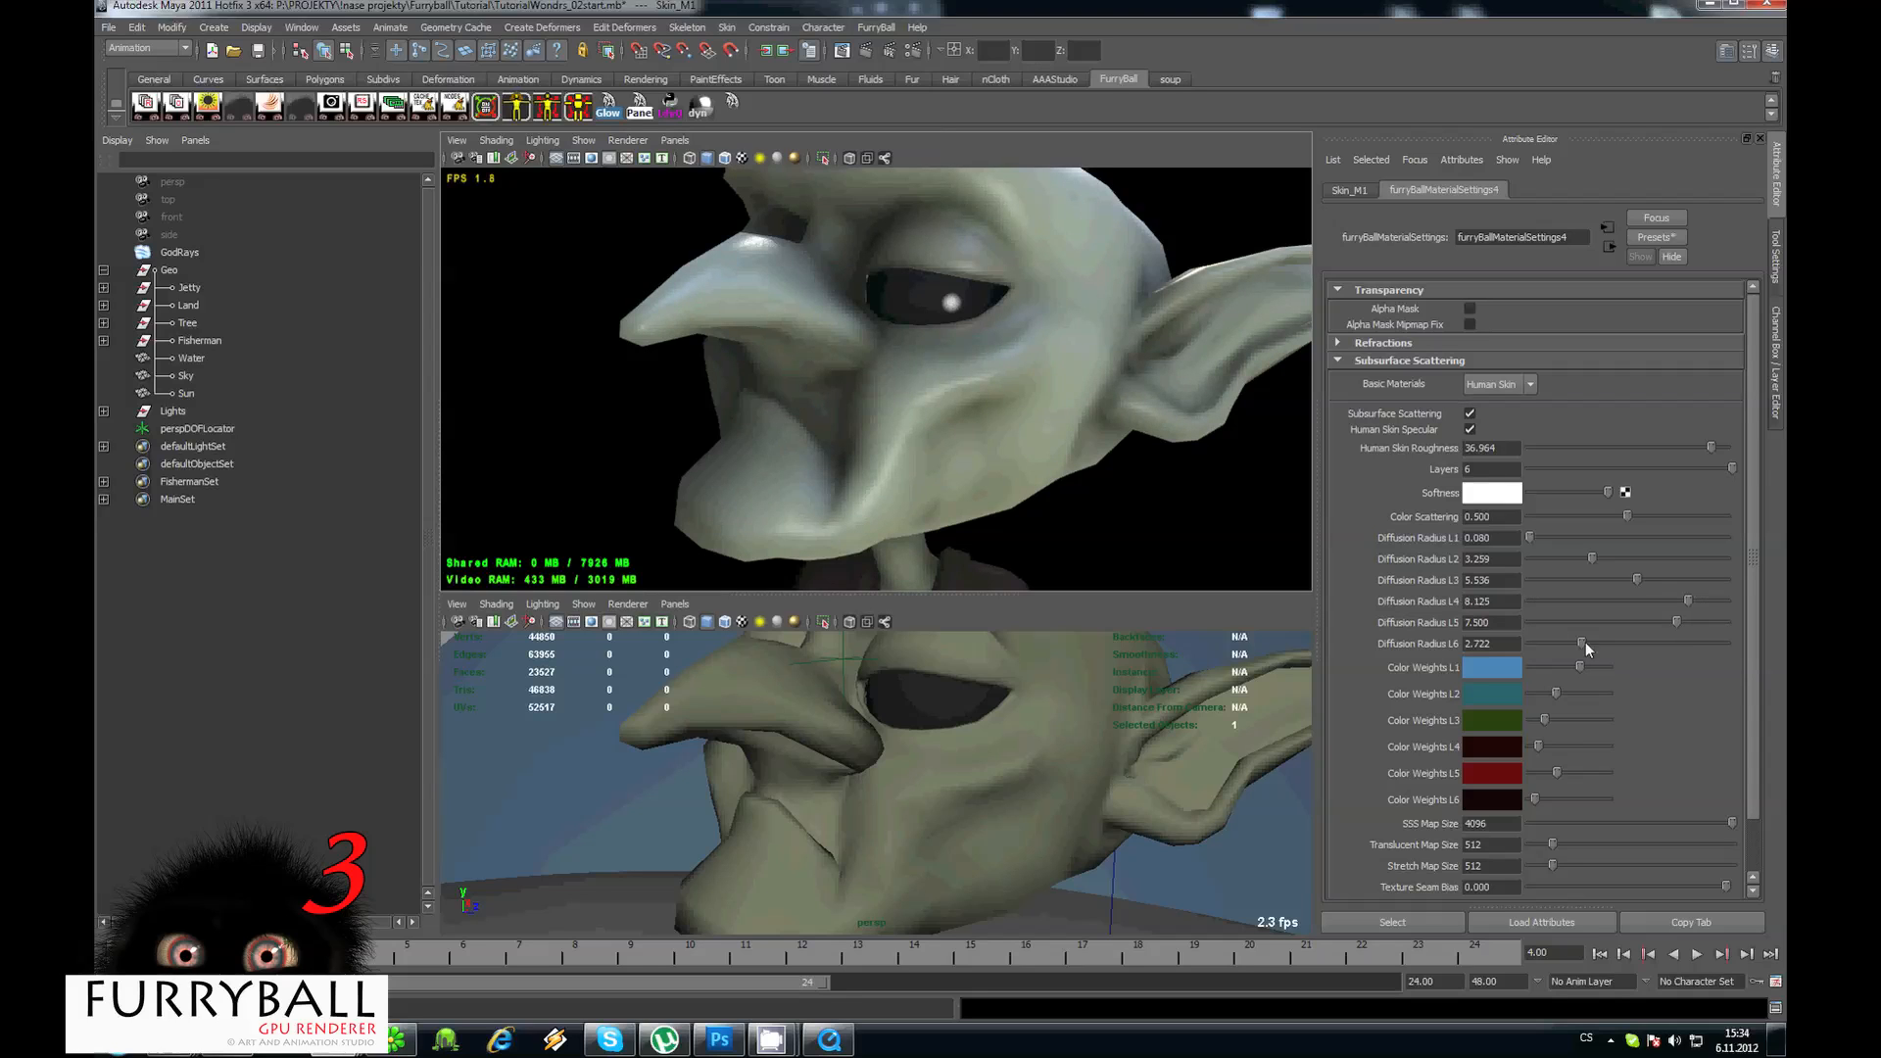
click(915, 496)
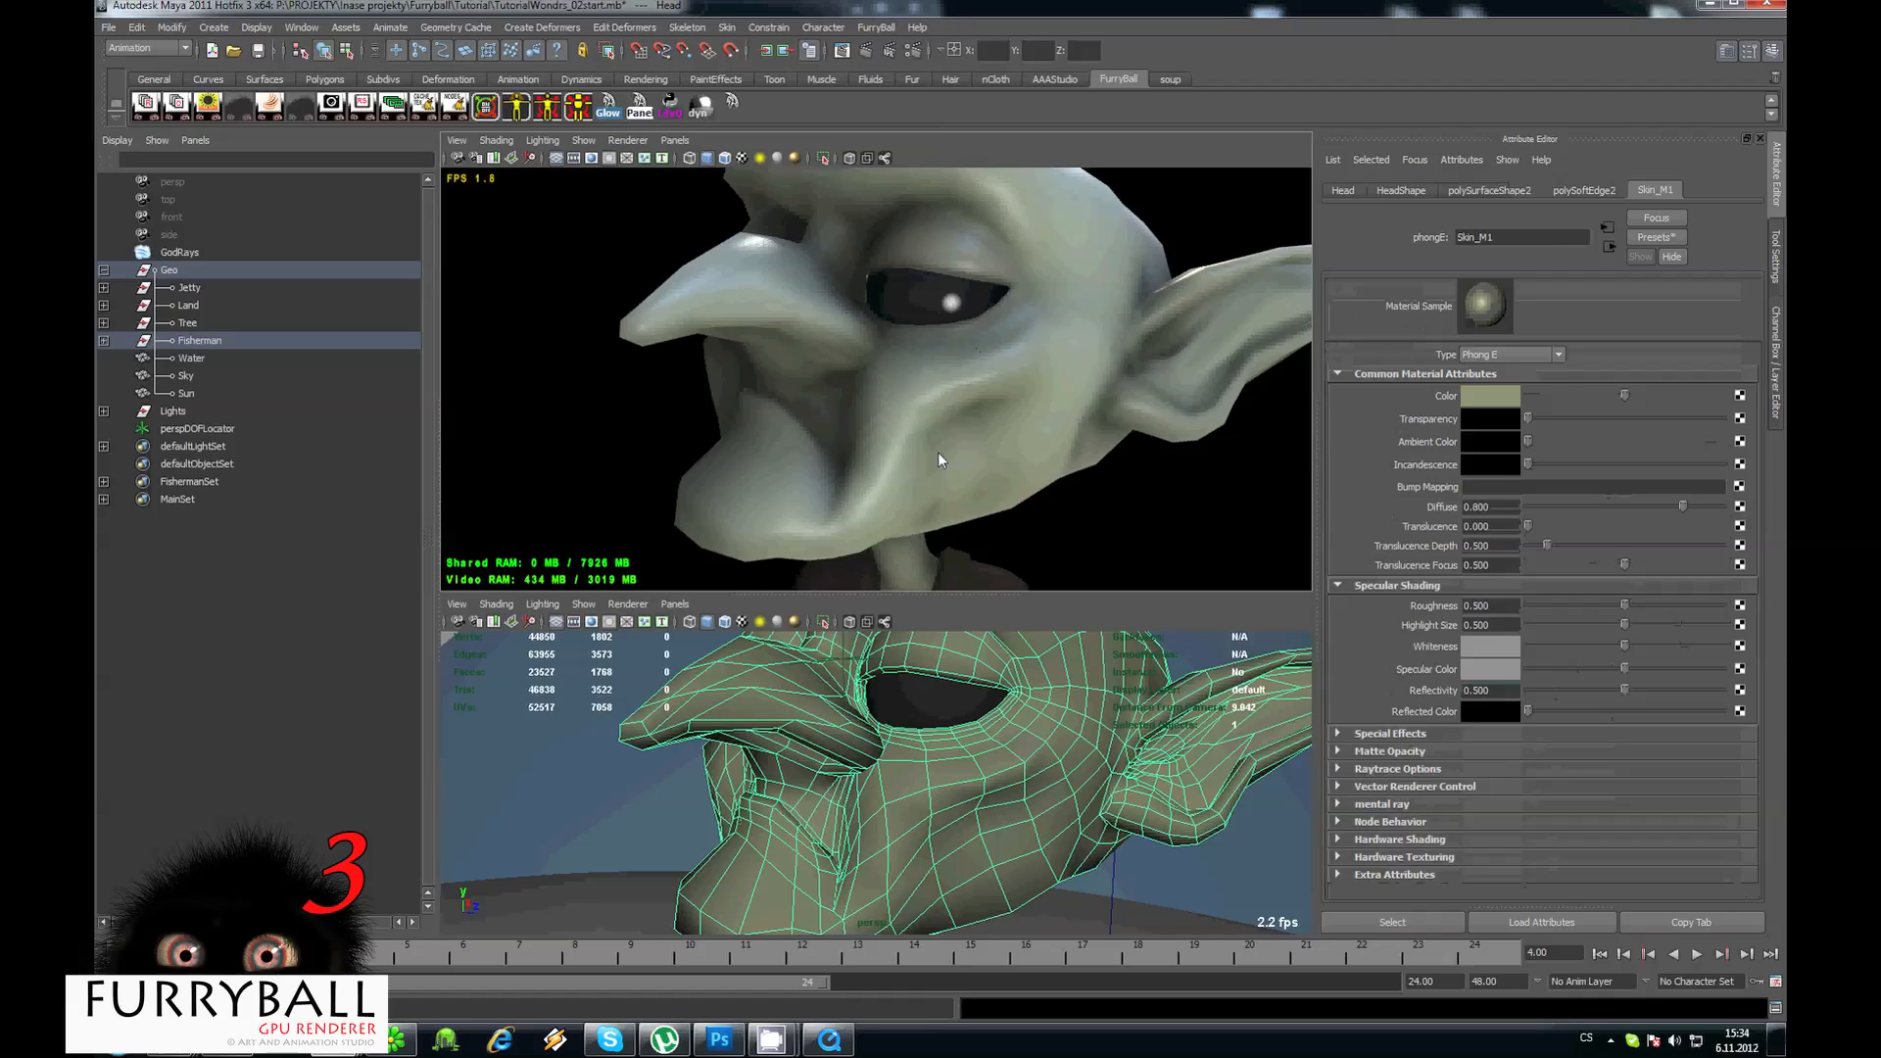
key(f)
alt+drag(1026, 437, 1072, 243)
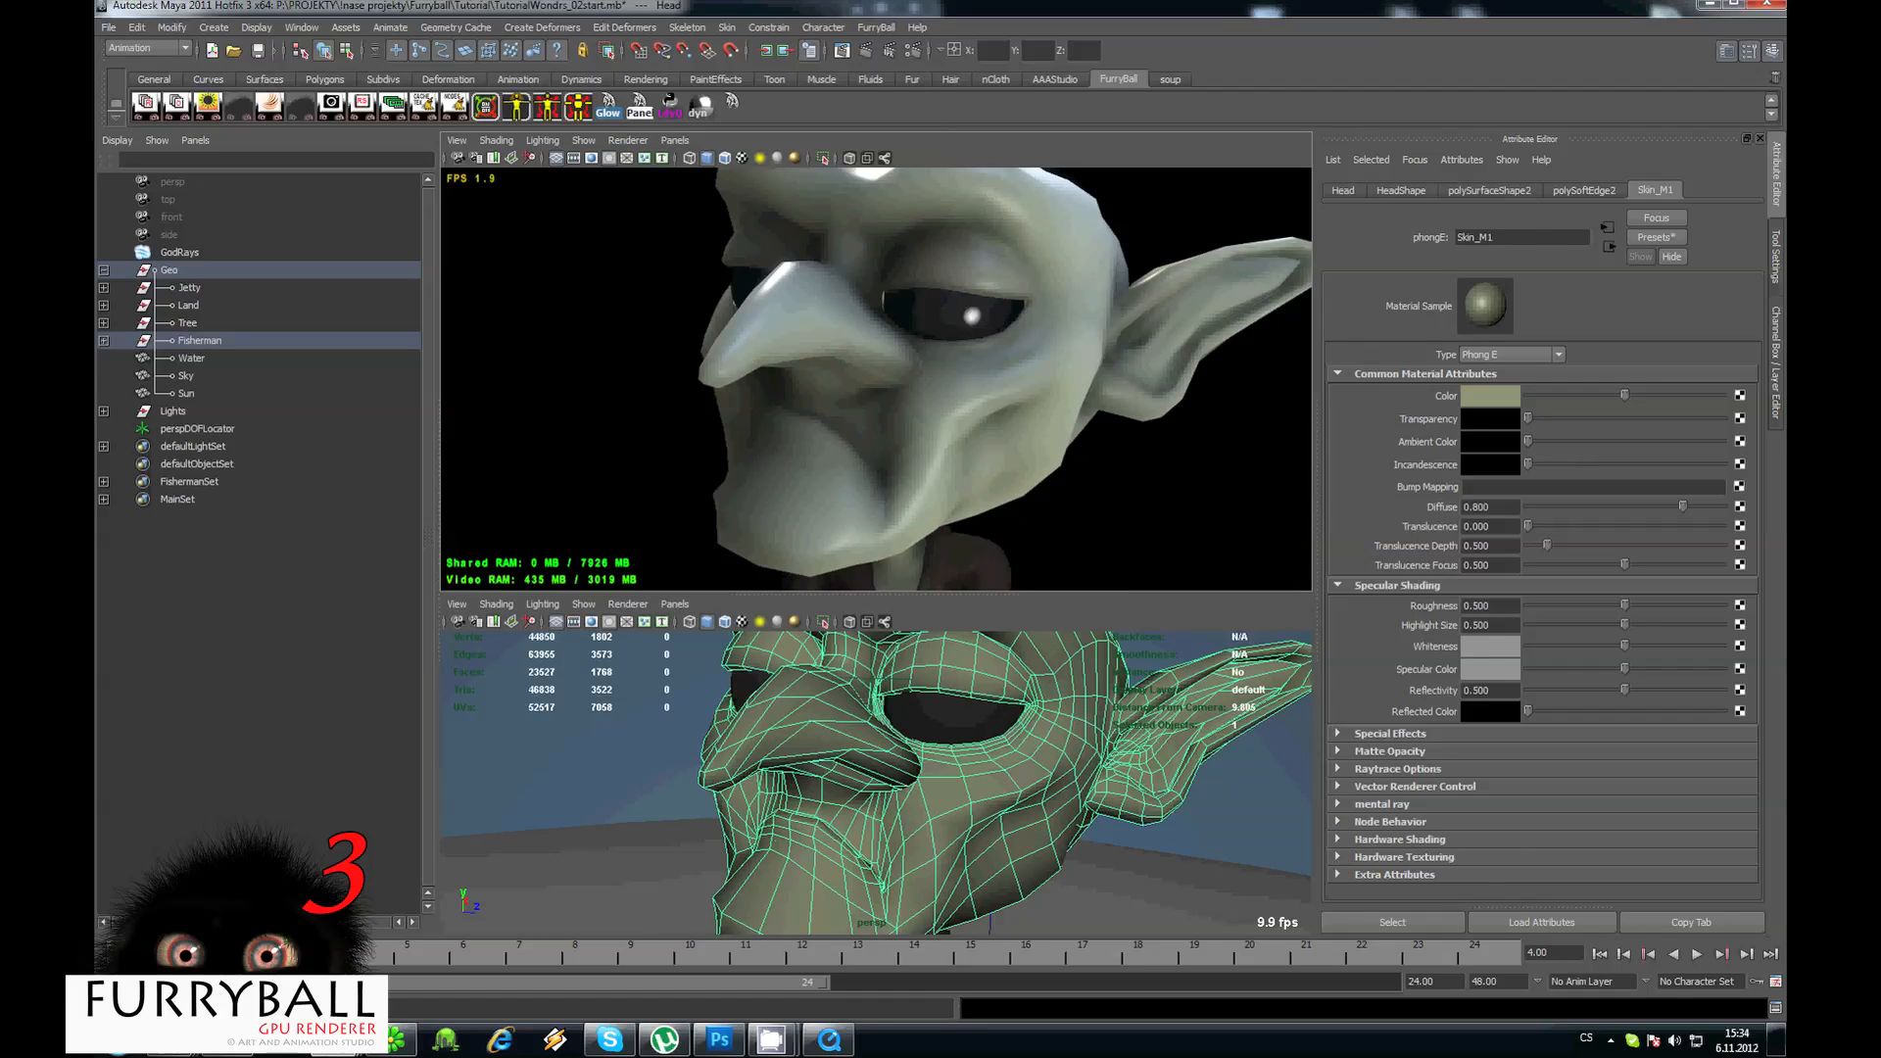
Set the skin material's Color Scattering to 1.000 and brighten Color Weights L5 to bright red.
click(271, 106)
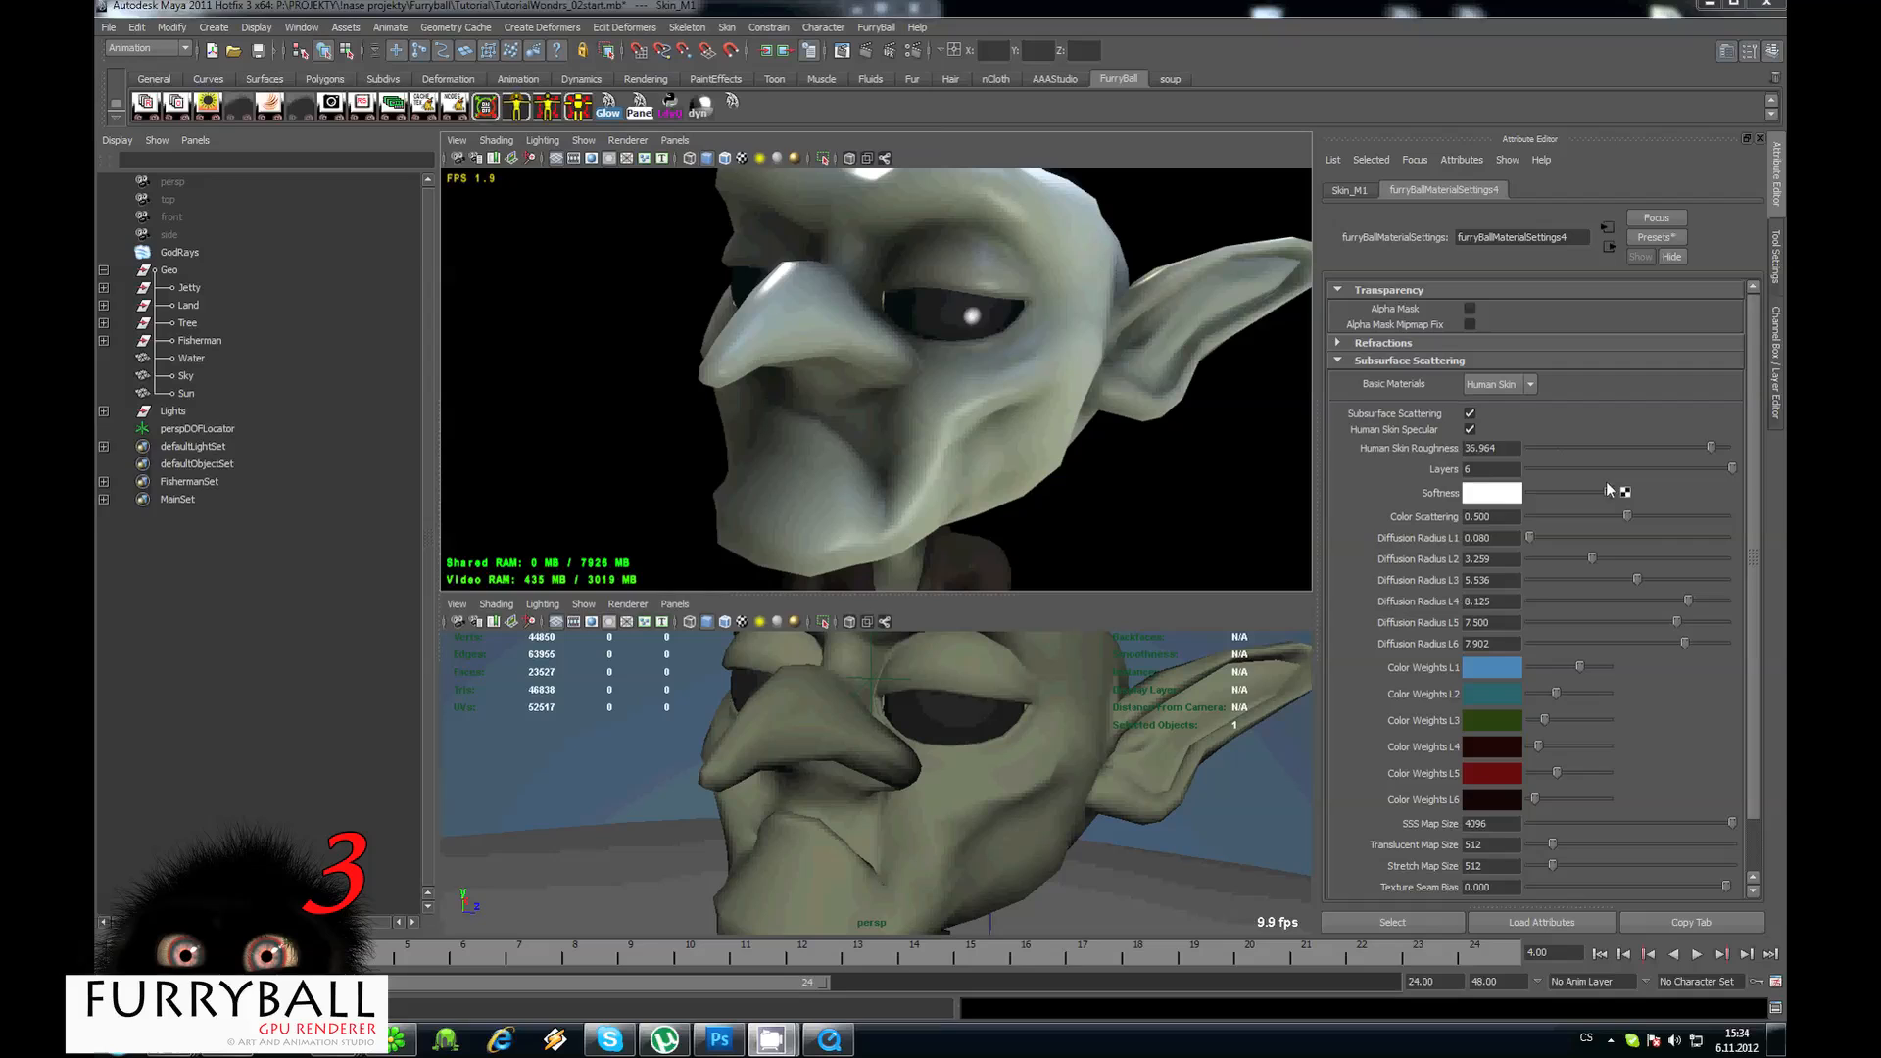
drag(1626, 516, 1724, 514)
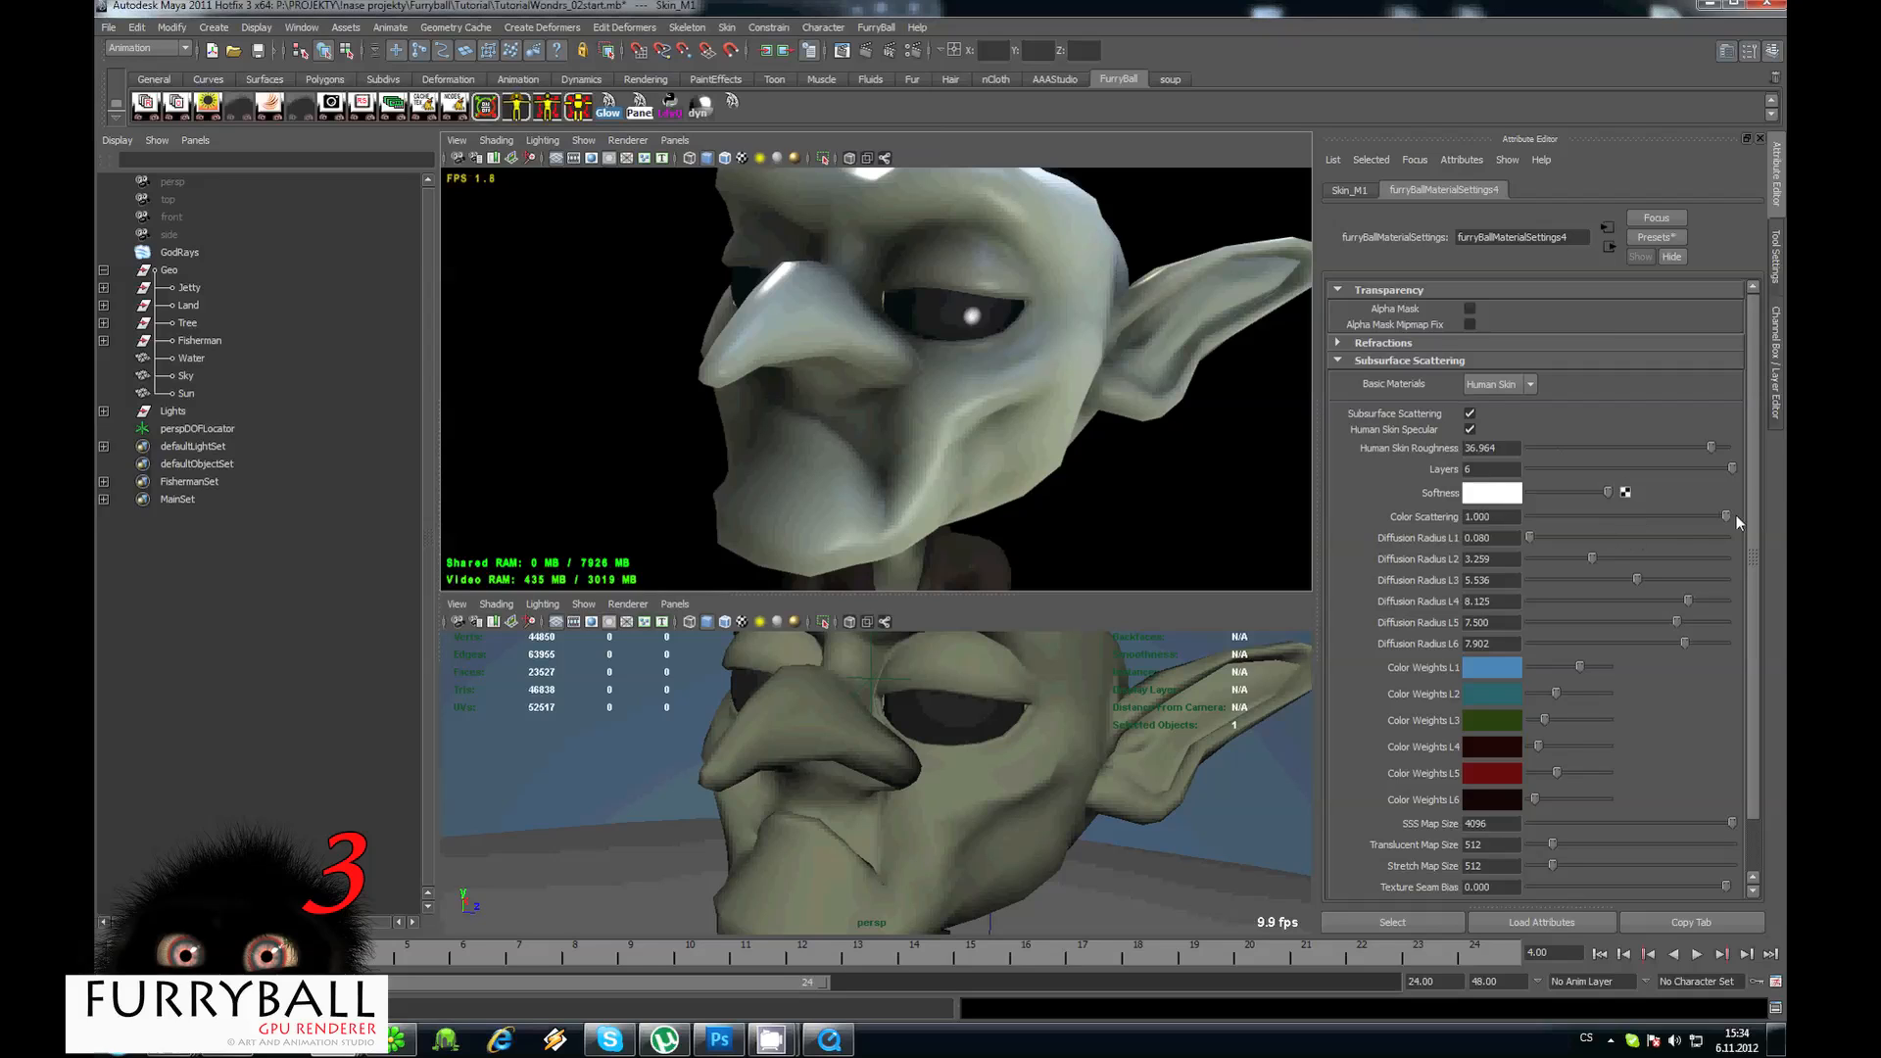
drag(1556, 773, 1689, 770)
alt+right_drag(963, 388, 921, 359)
alt+drag(921, 358, 1009, 289)
alt+middle_drag(1008, 288, 1005, 300)
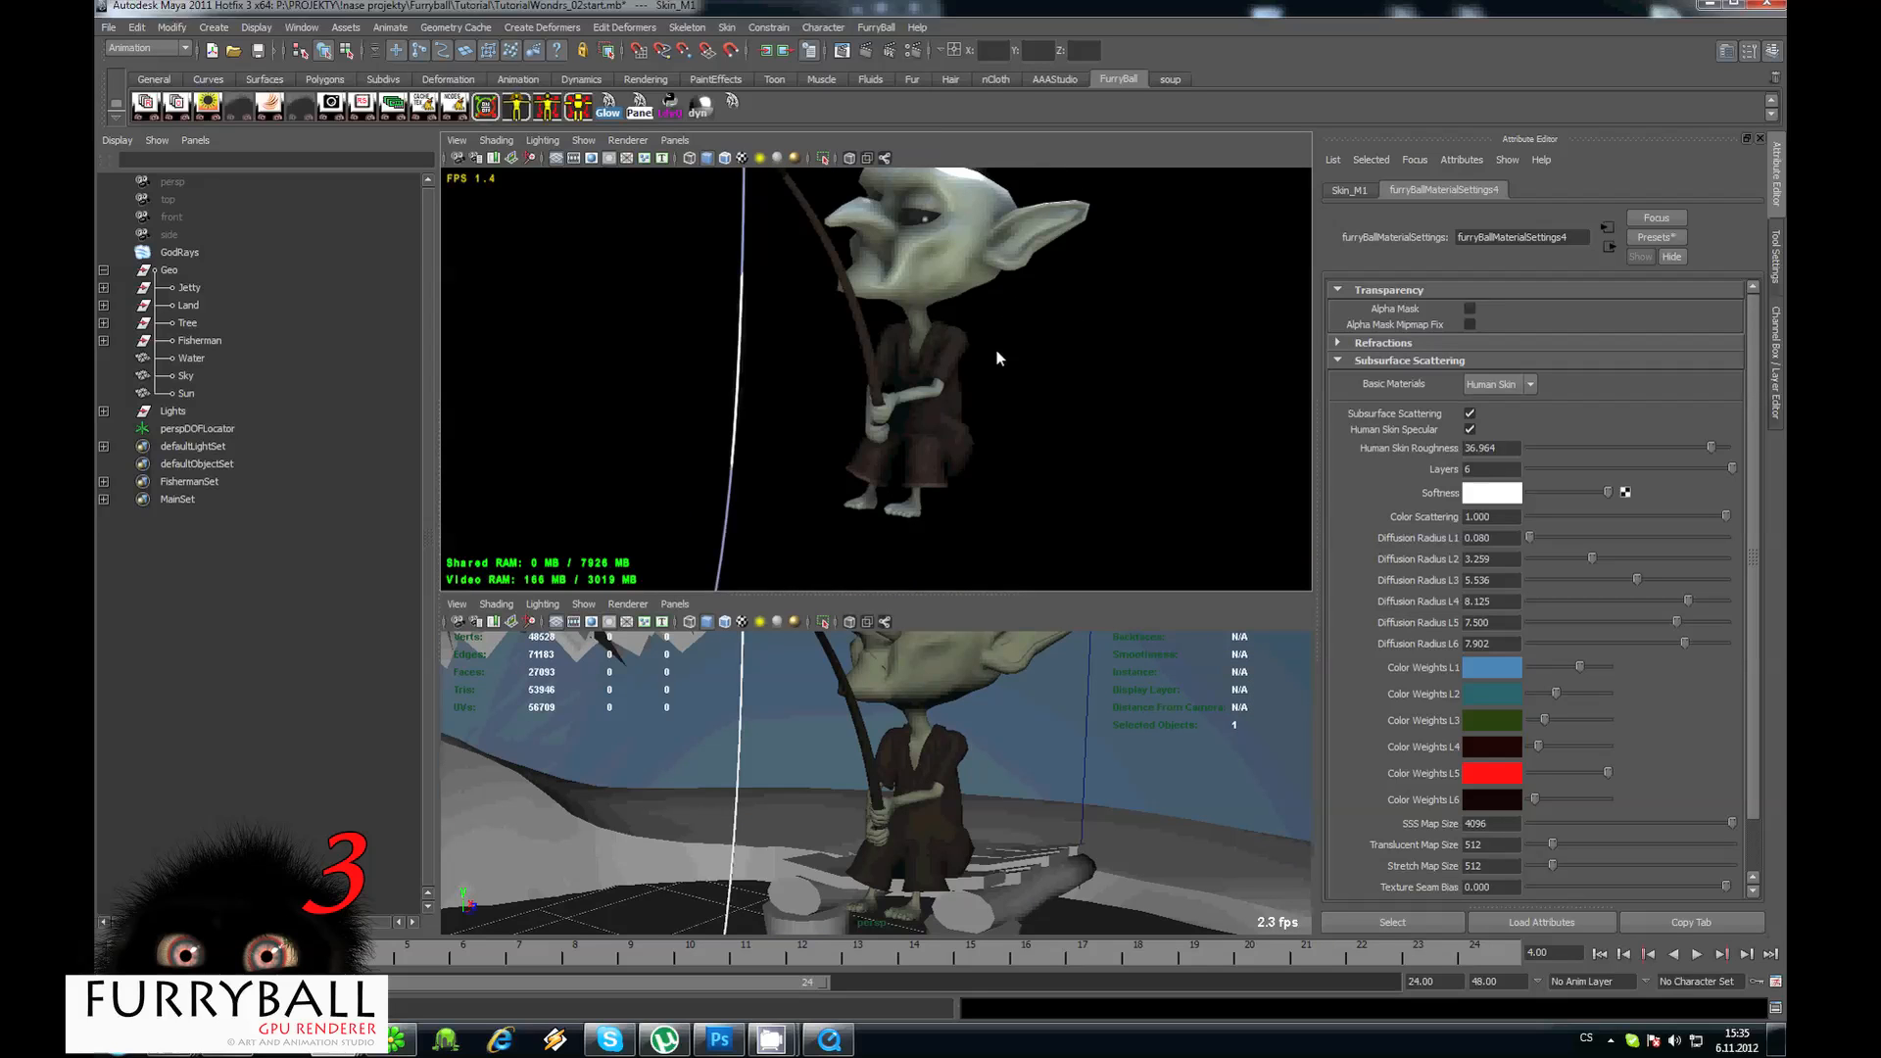
Set the skin material's Diffusion Radius to about 3.661 for L2, 8.304 for L3, 2.946 for L4, 8.839 for L5 and 2.545 for L6.
alt+middle_drag(986, 202, 968, 286)
click(969, 290)
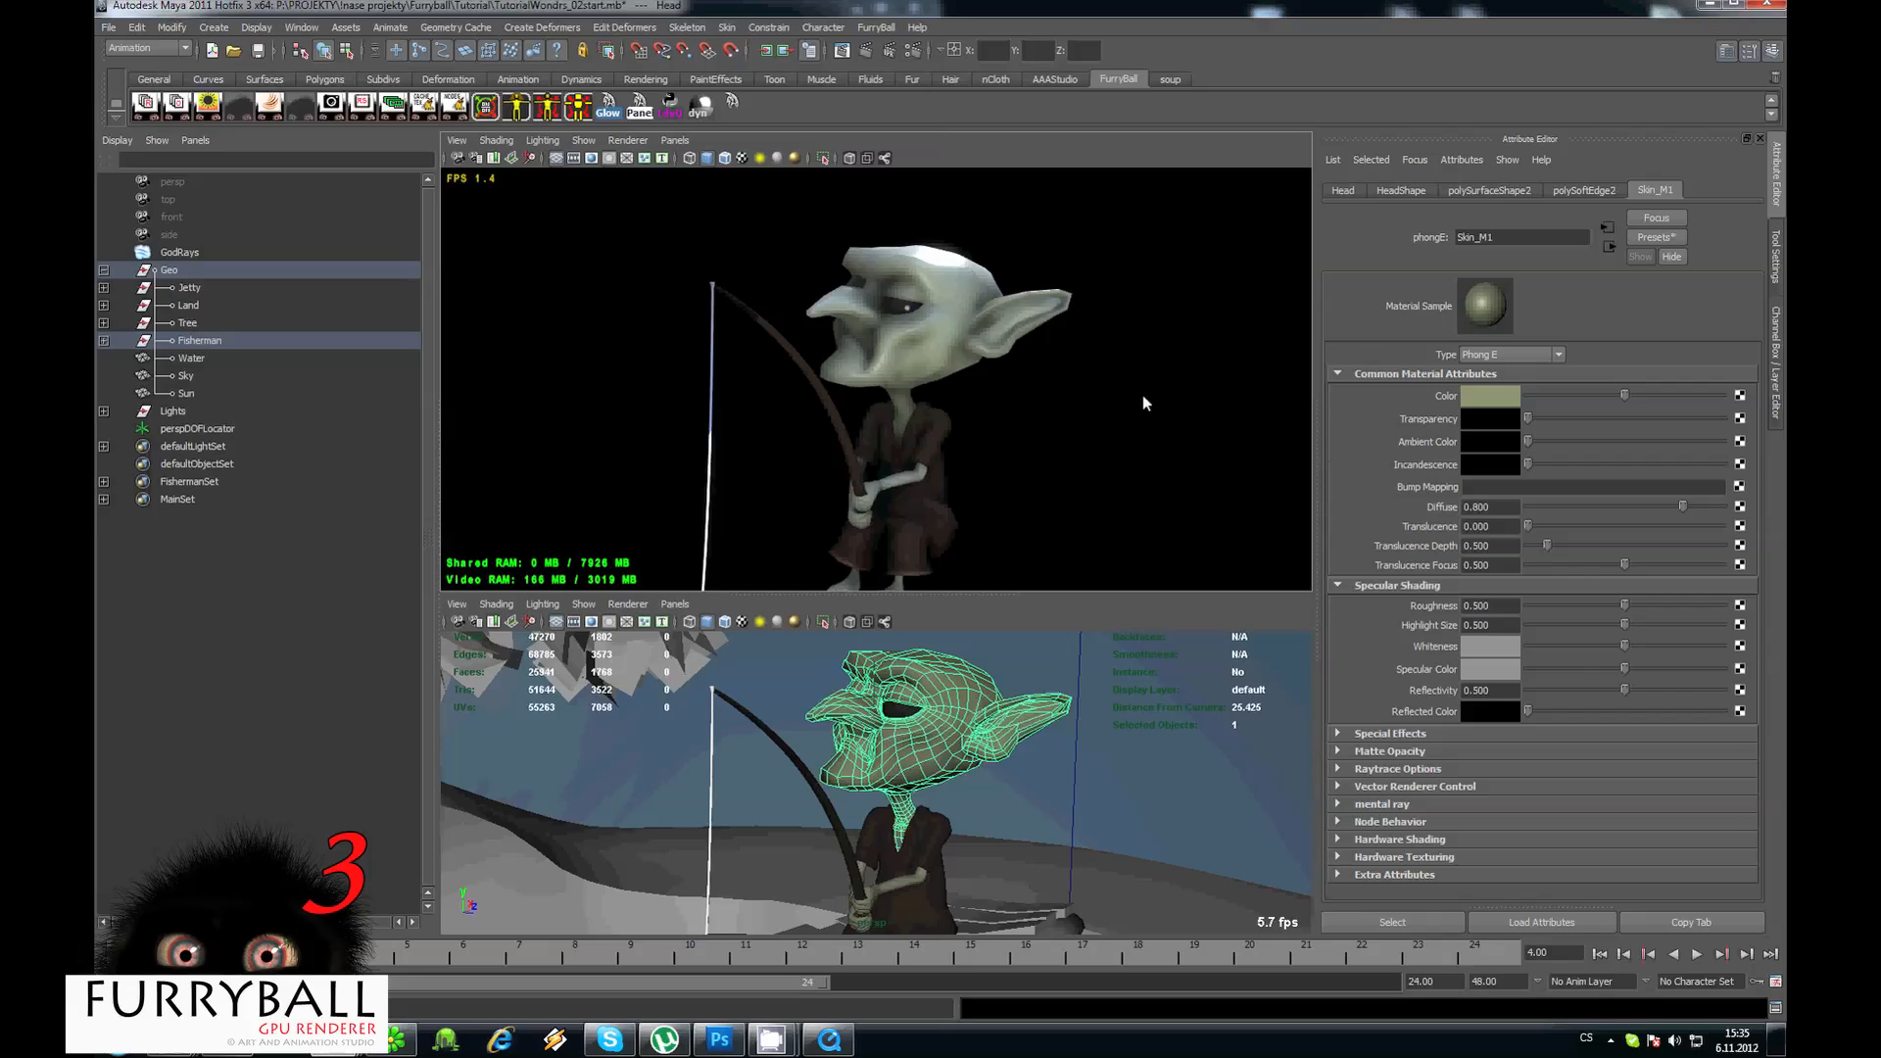
click(1396, 925)
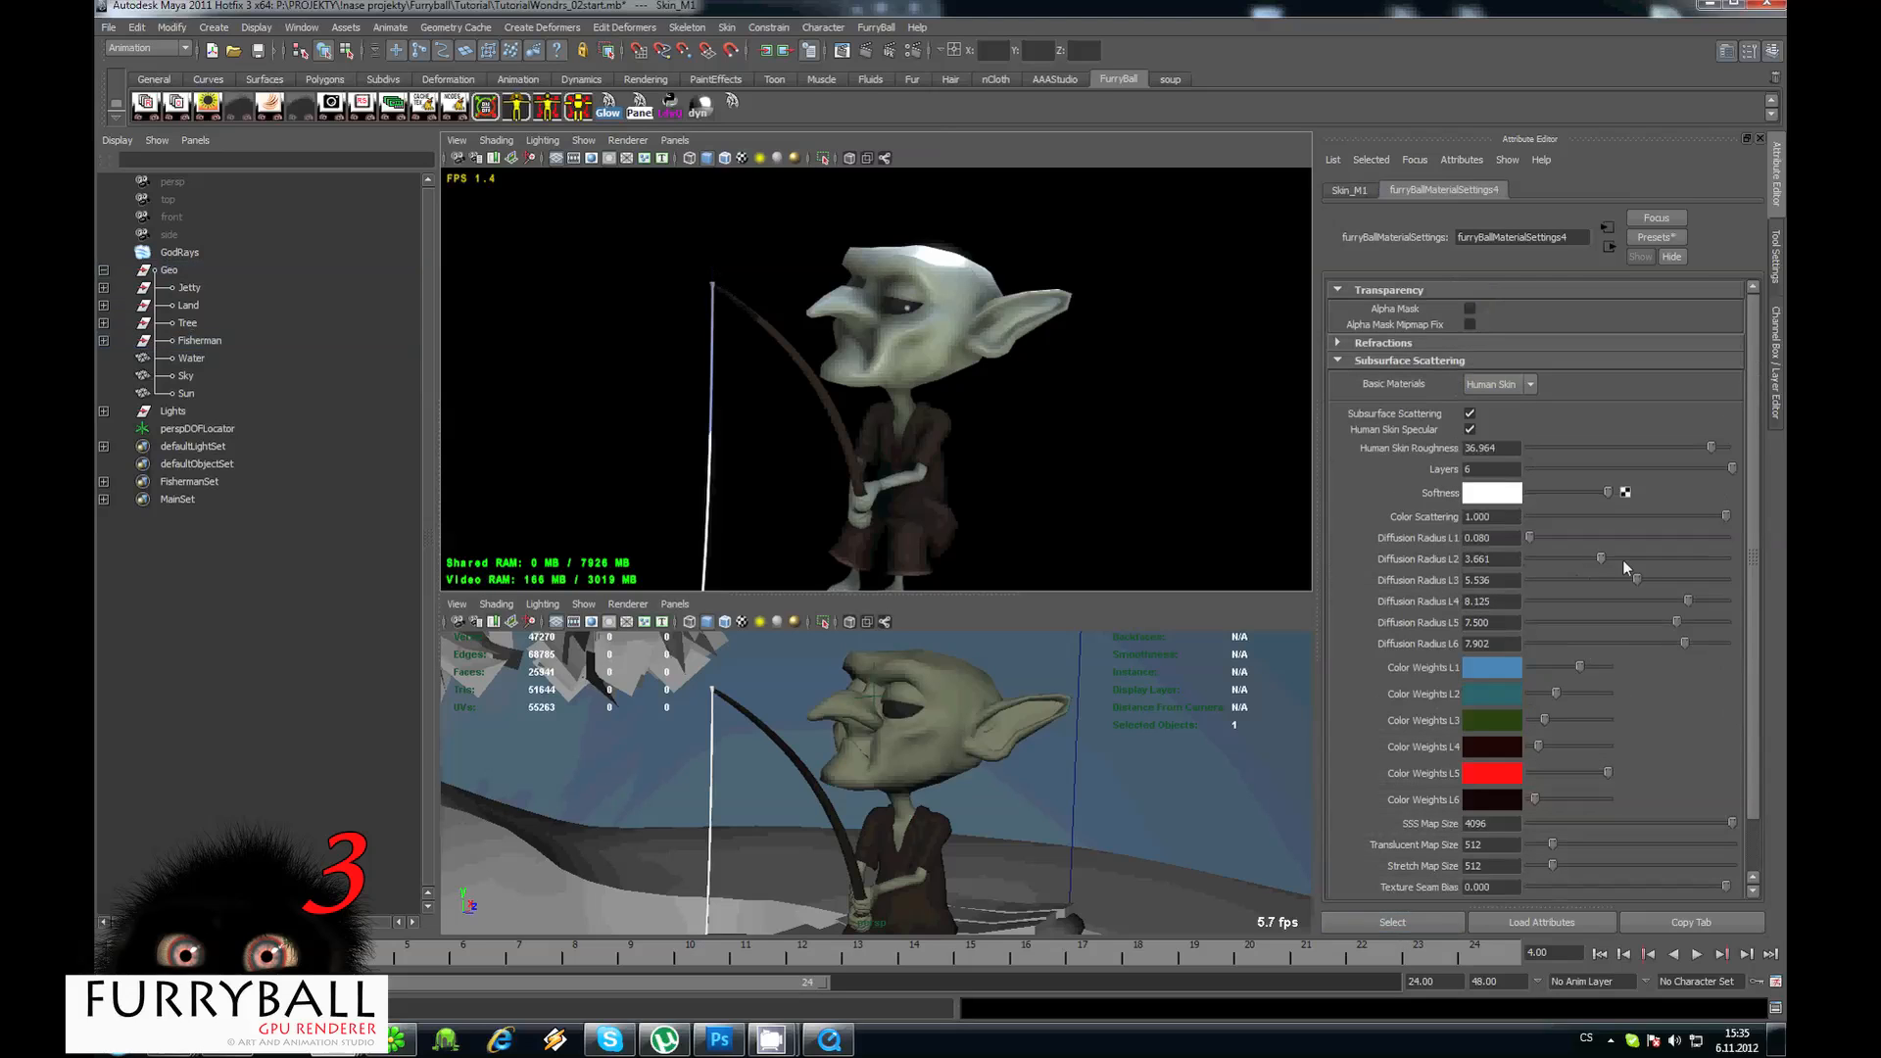
drag(1688, 602, 1586, 603)
drag(1676, 622, 1578, 639)
scroll(855, 231, up, 8)
alt+middle_drag(855, 231, 837, 367)
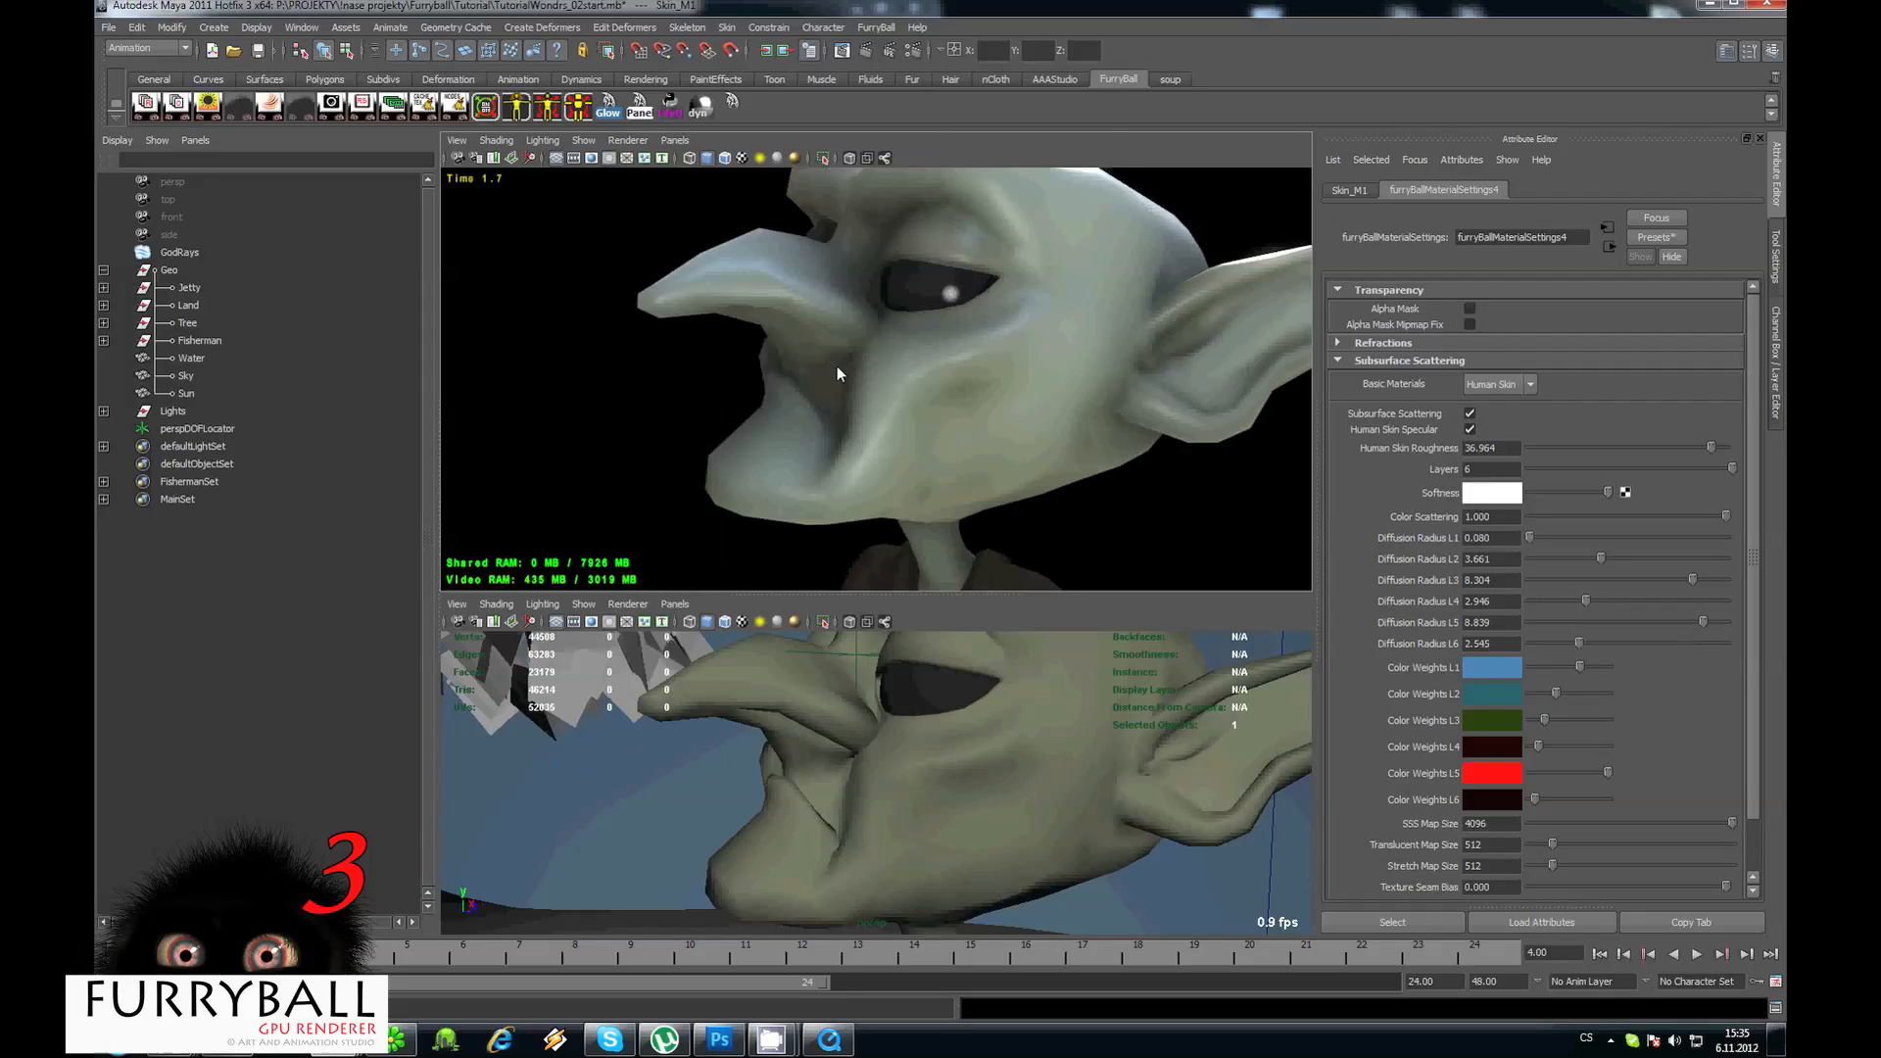
scroll(837, 367, down, 3)
alt+drag(1007, 378, 1003, 275)
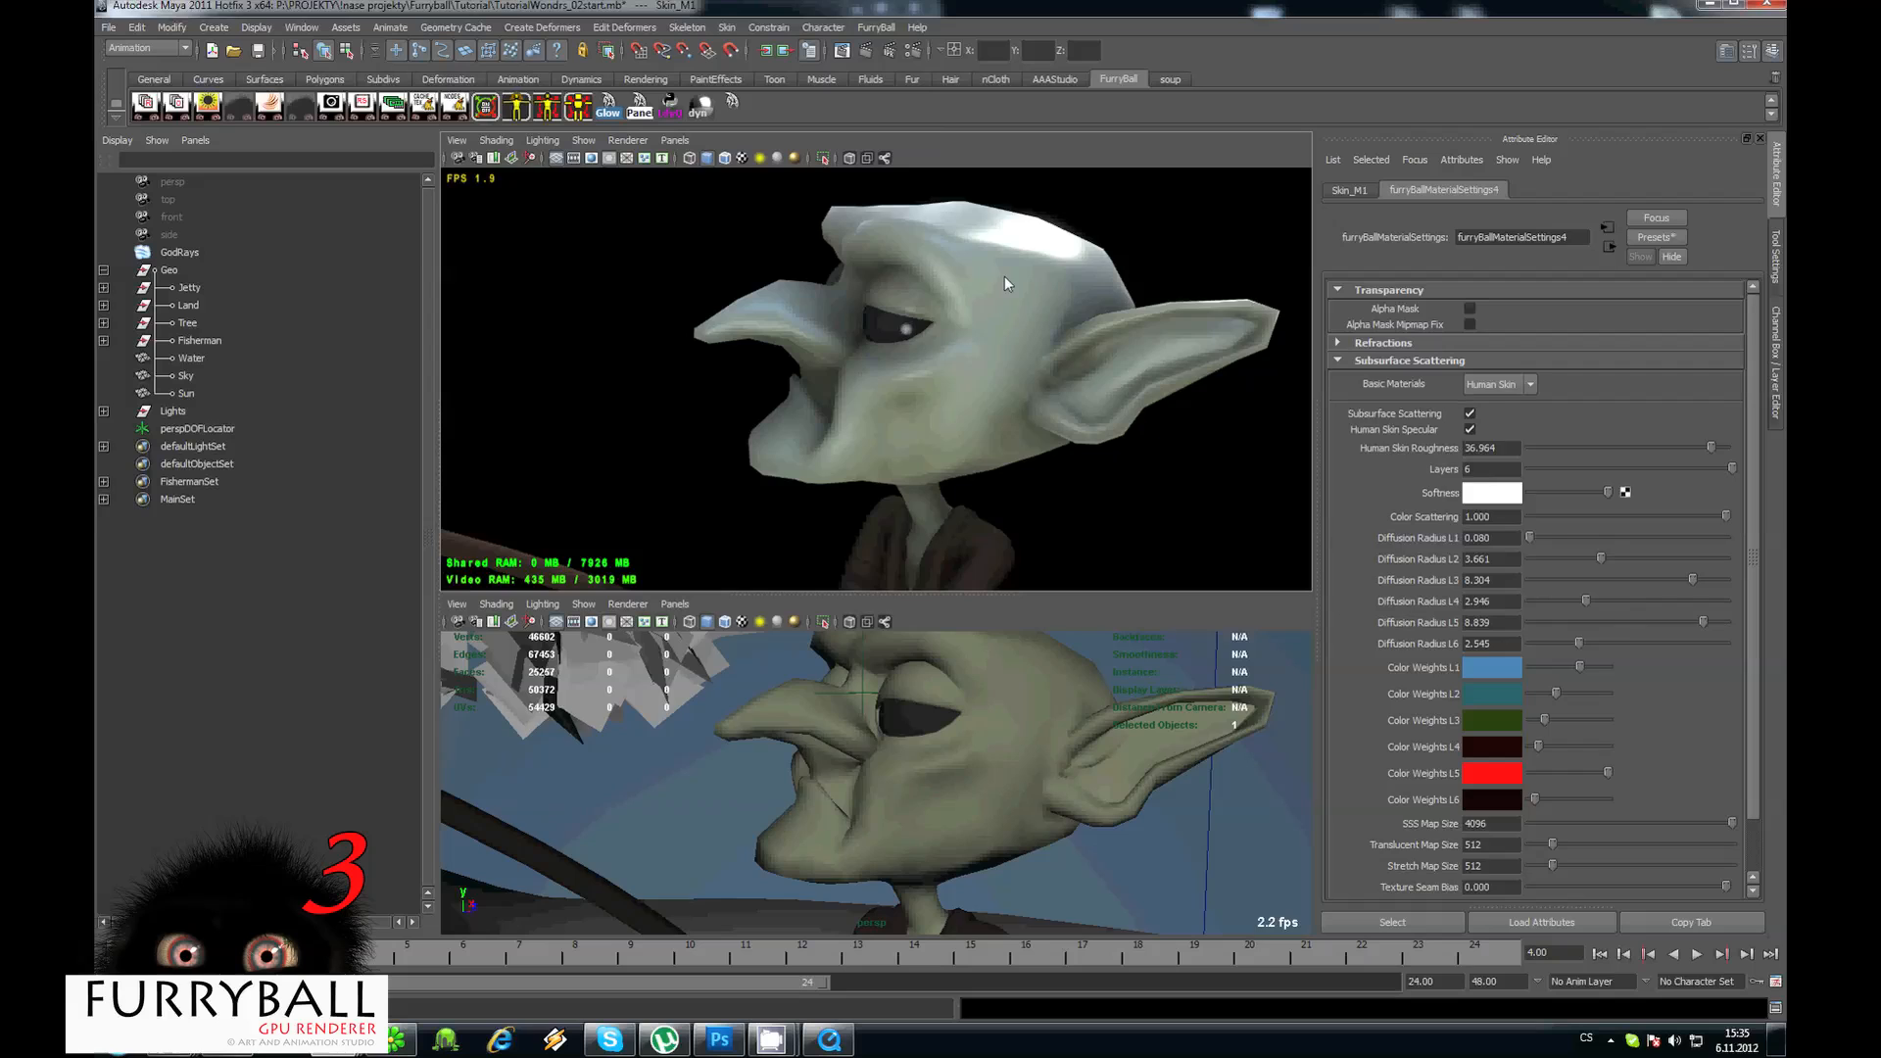
Set the Render Selection Set to no selection in the default render settings so the whole scene renders.
click(1008, 256)
scroll(862, 386, down, 5)
alt+drag(922, 386, 693, 533)
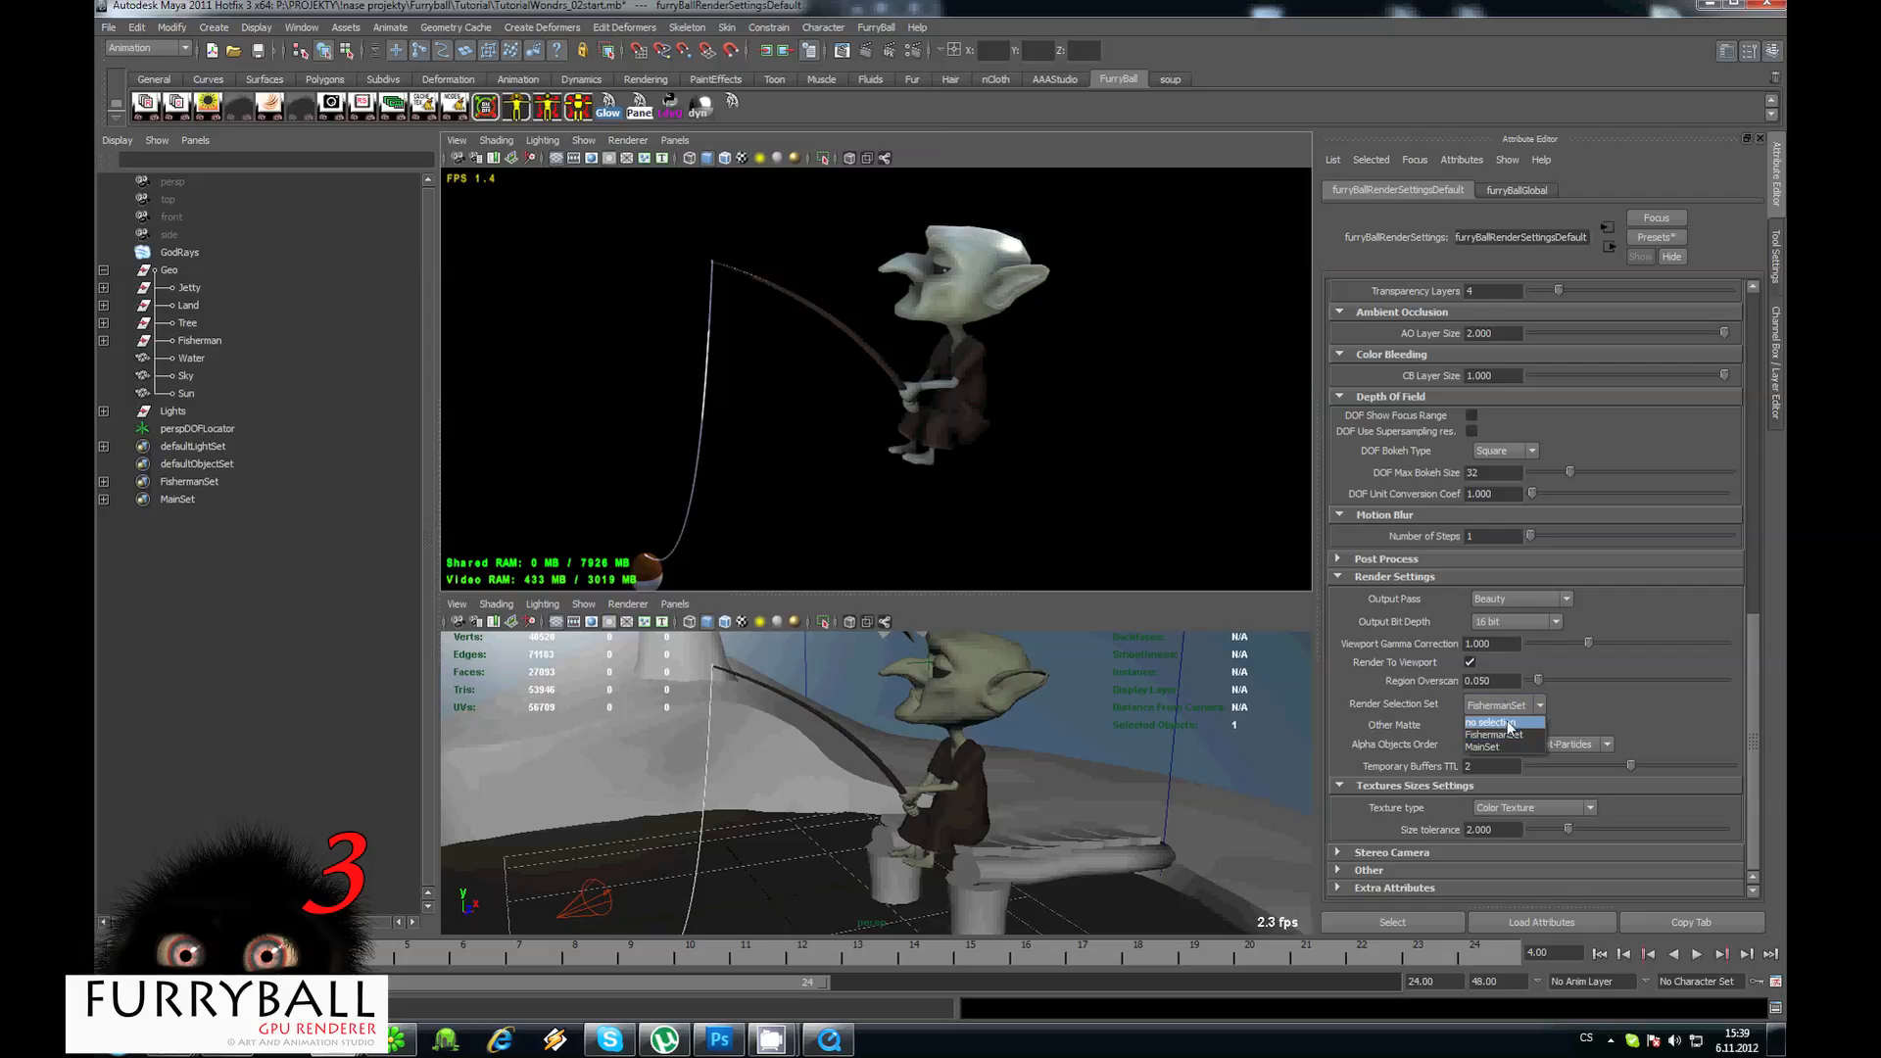
alt+drag(1015, 404, 786, 357)
scroll(830, 382, down, 5)
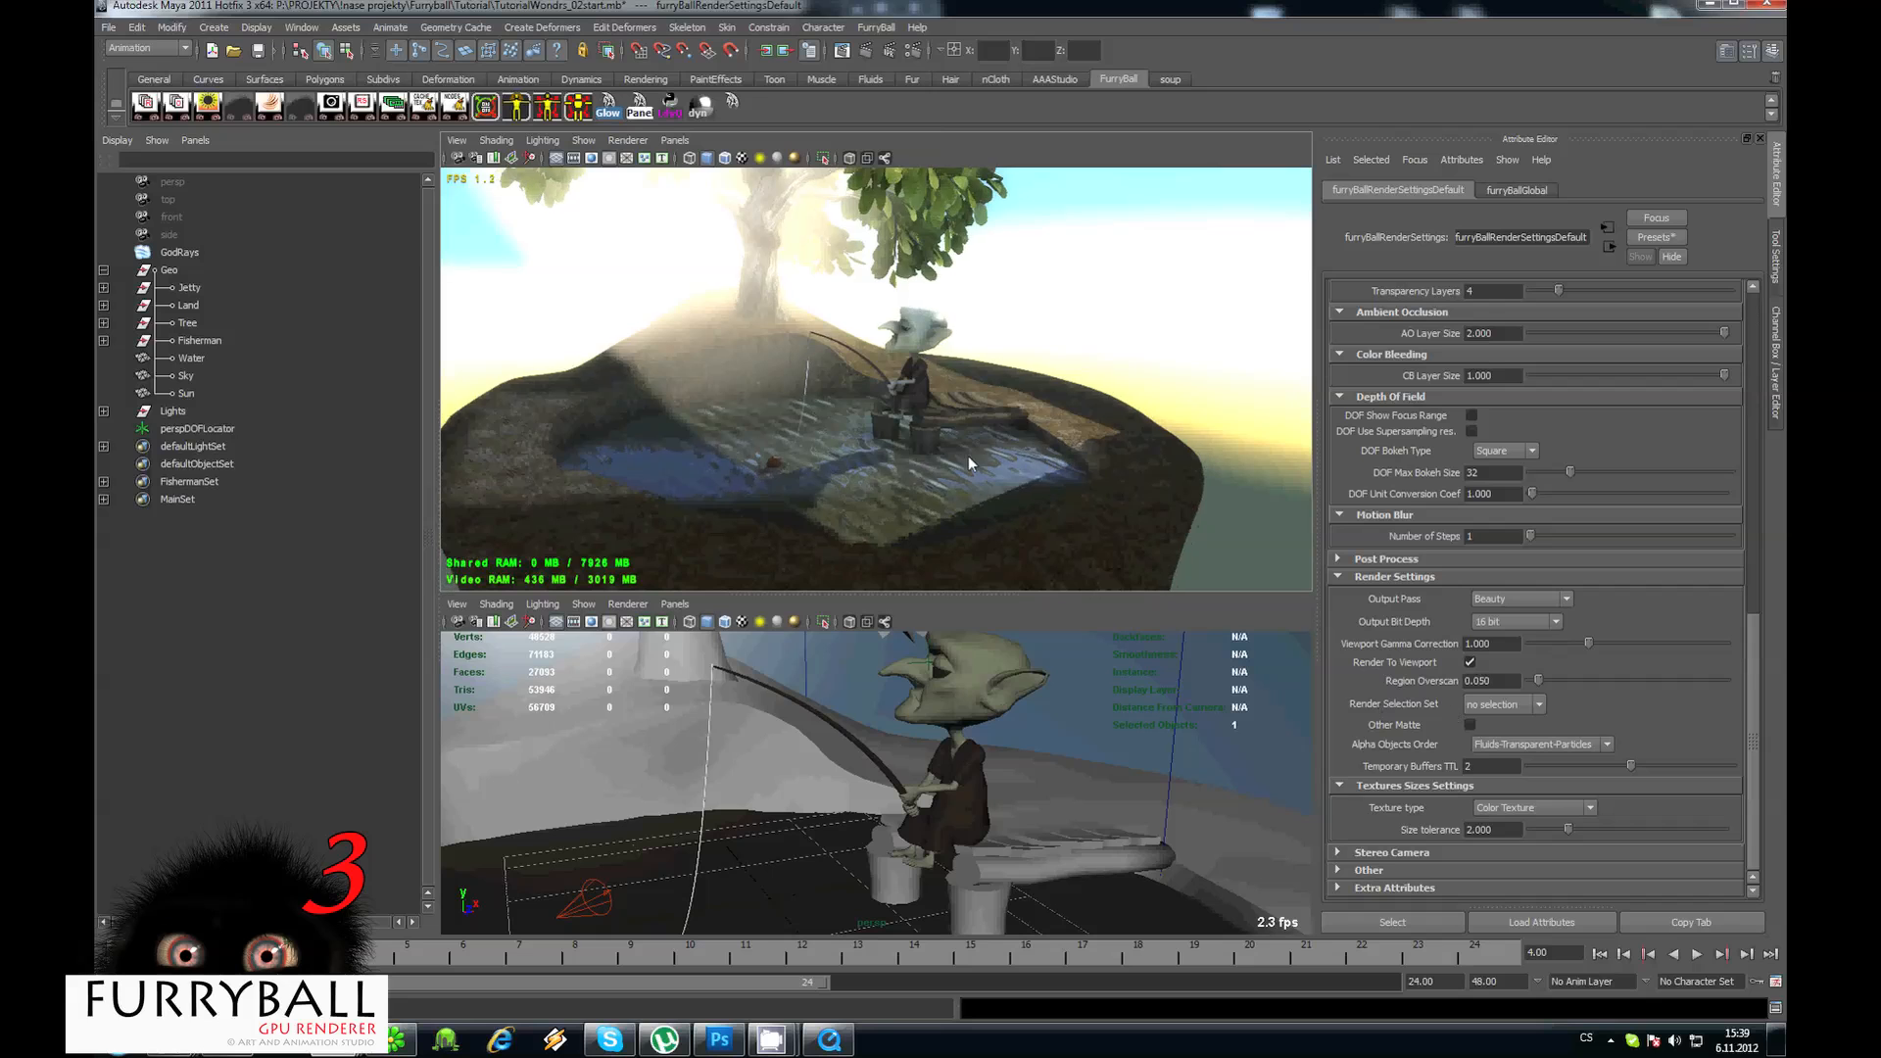
View the full pond scene and look through the Other options in the default FurryBall render settings.
alt+drag(974, 461, 849, 424)
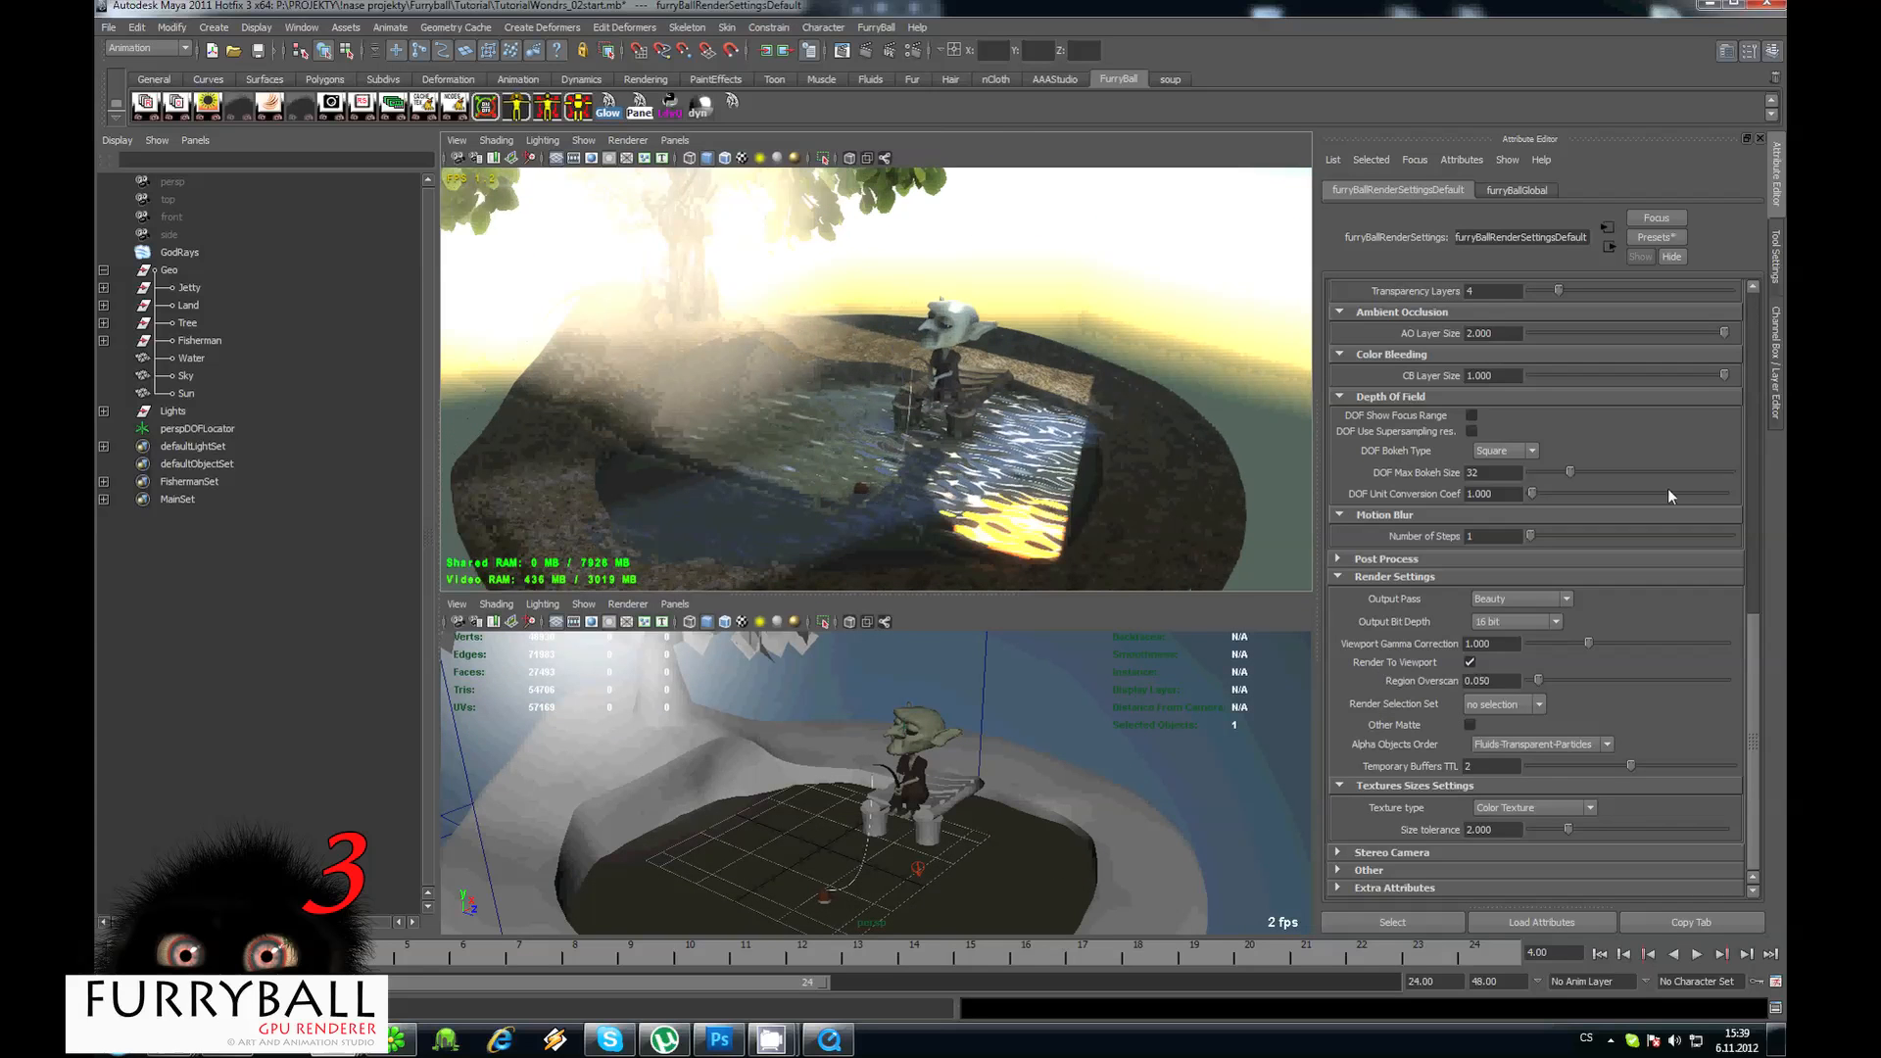
scroll(1668, 488, up, 2)
scroll(1587, 532, down, 1)
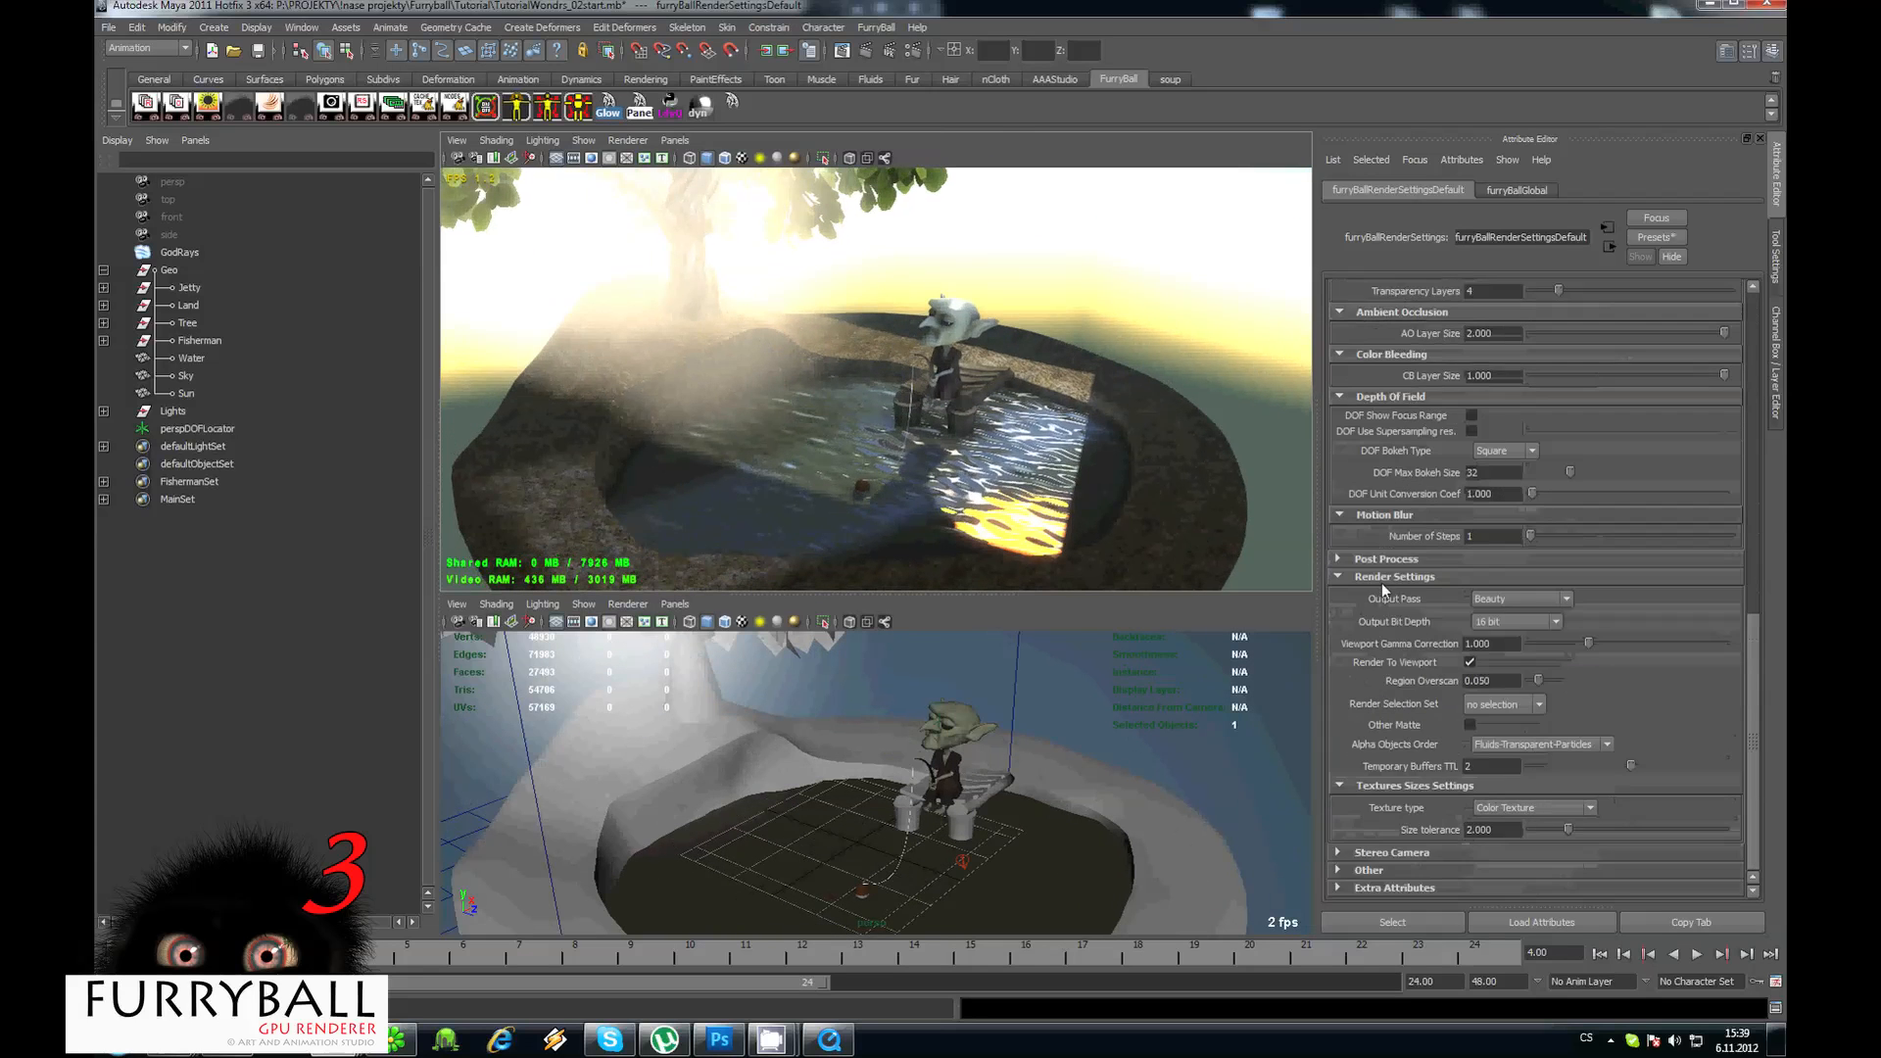
click(1379, 580)
click(1370, 870)
scroll(1550, 624, down, 3)
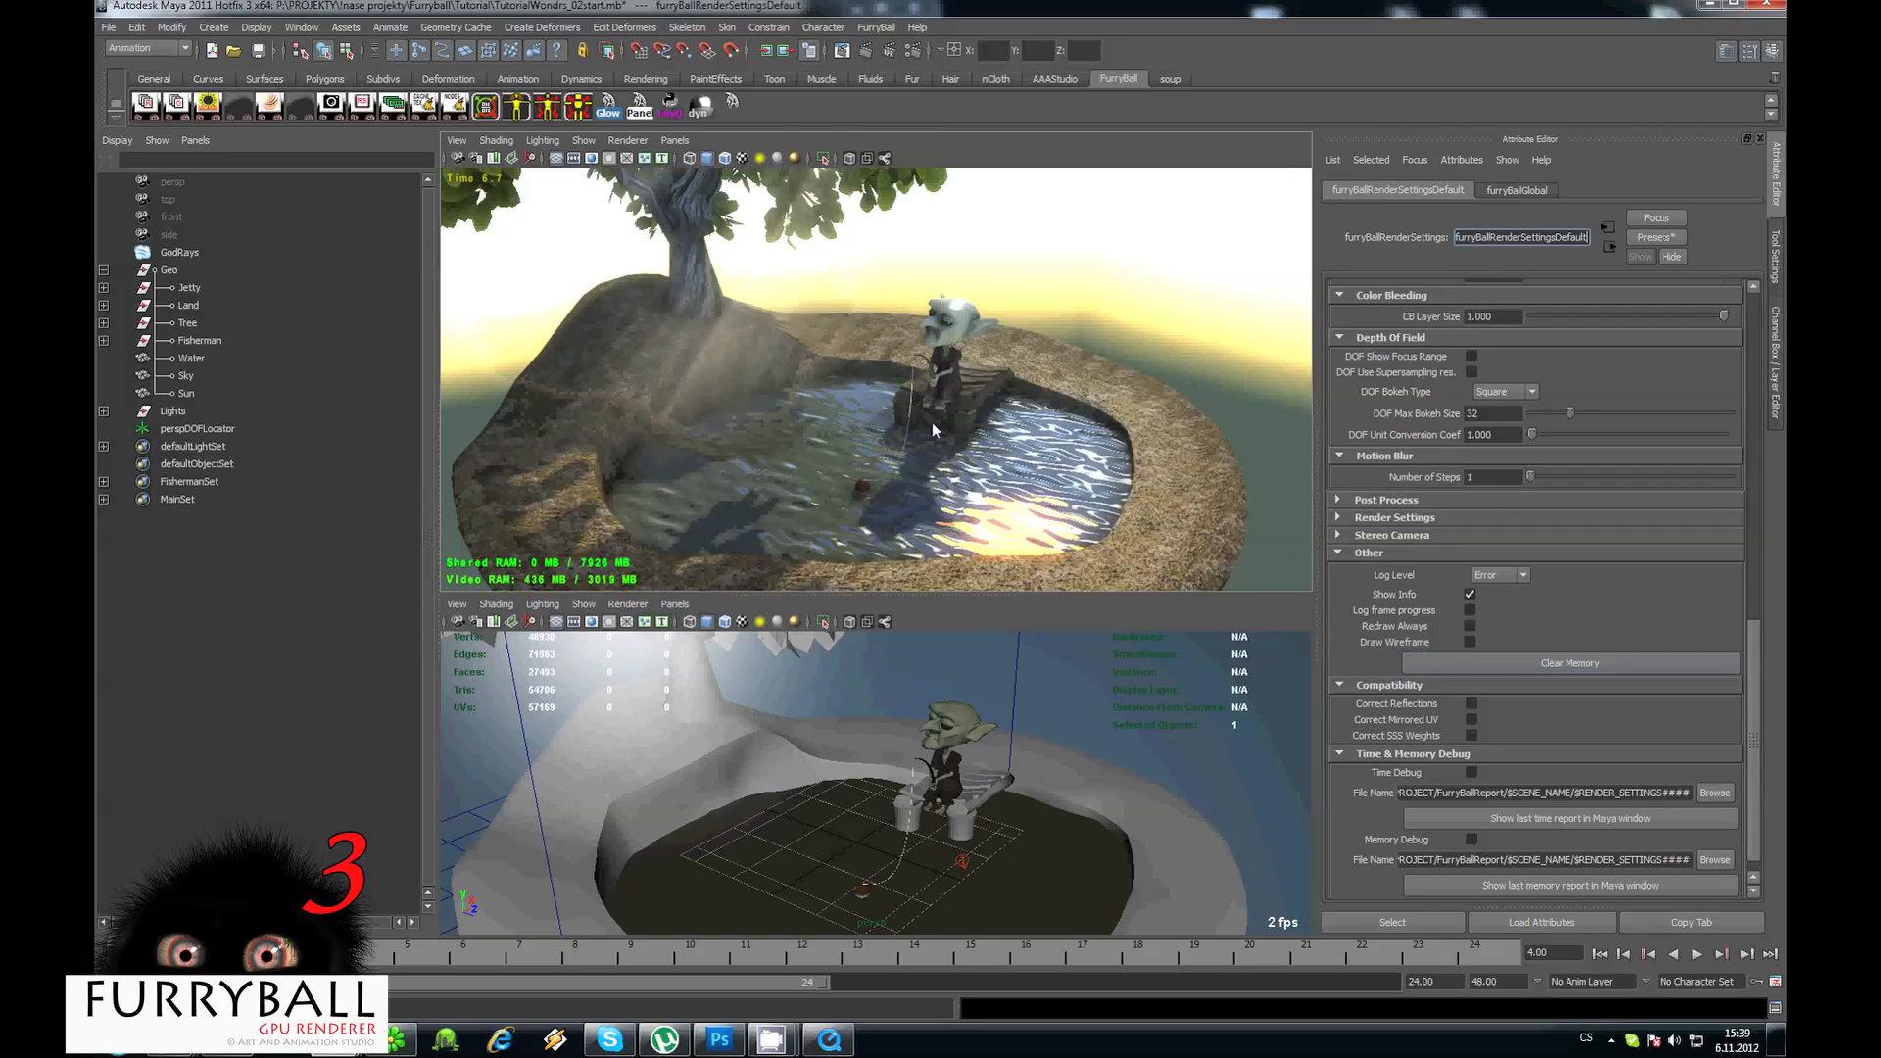
click(1370, 553)
alt+drag(849, 352, 1060, 436)
Disable the Fluids, Reflections and Subsurface Scattering features in the default FurryBall render settings.
drag(1753, 576, 1733, 447)
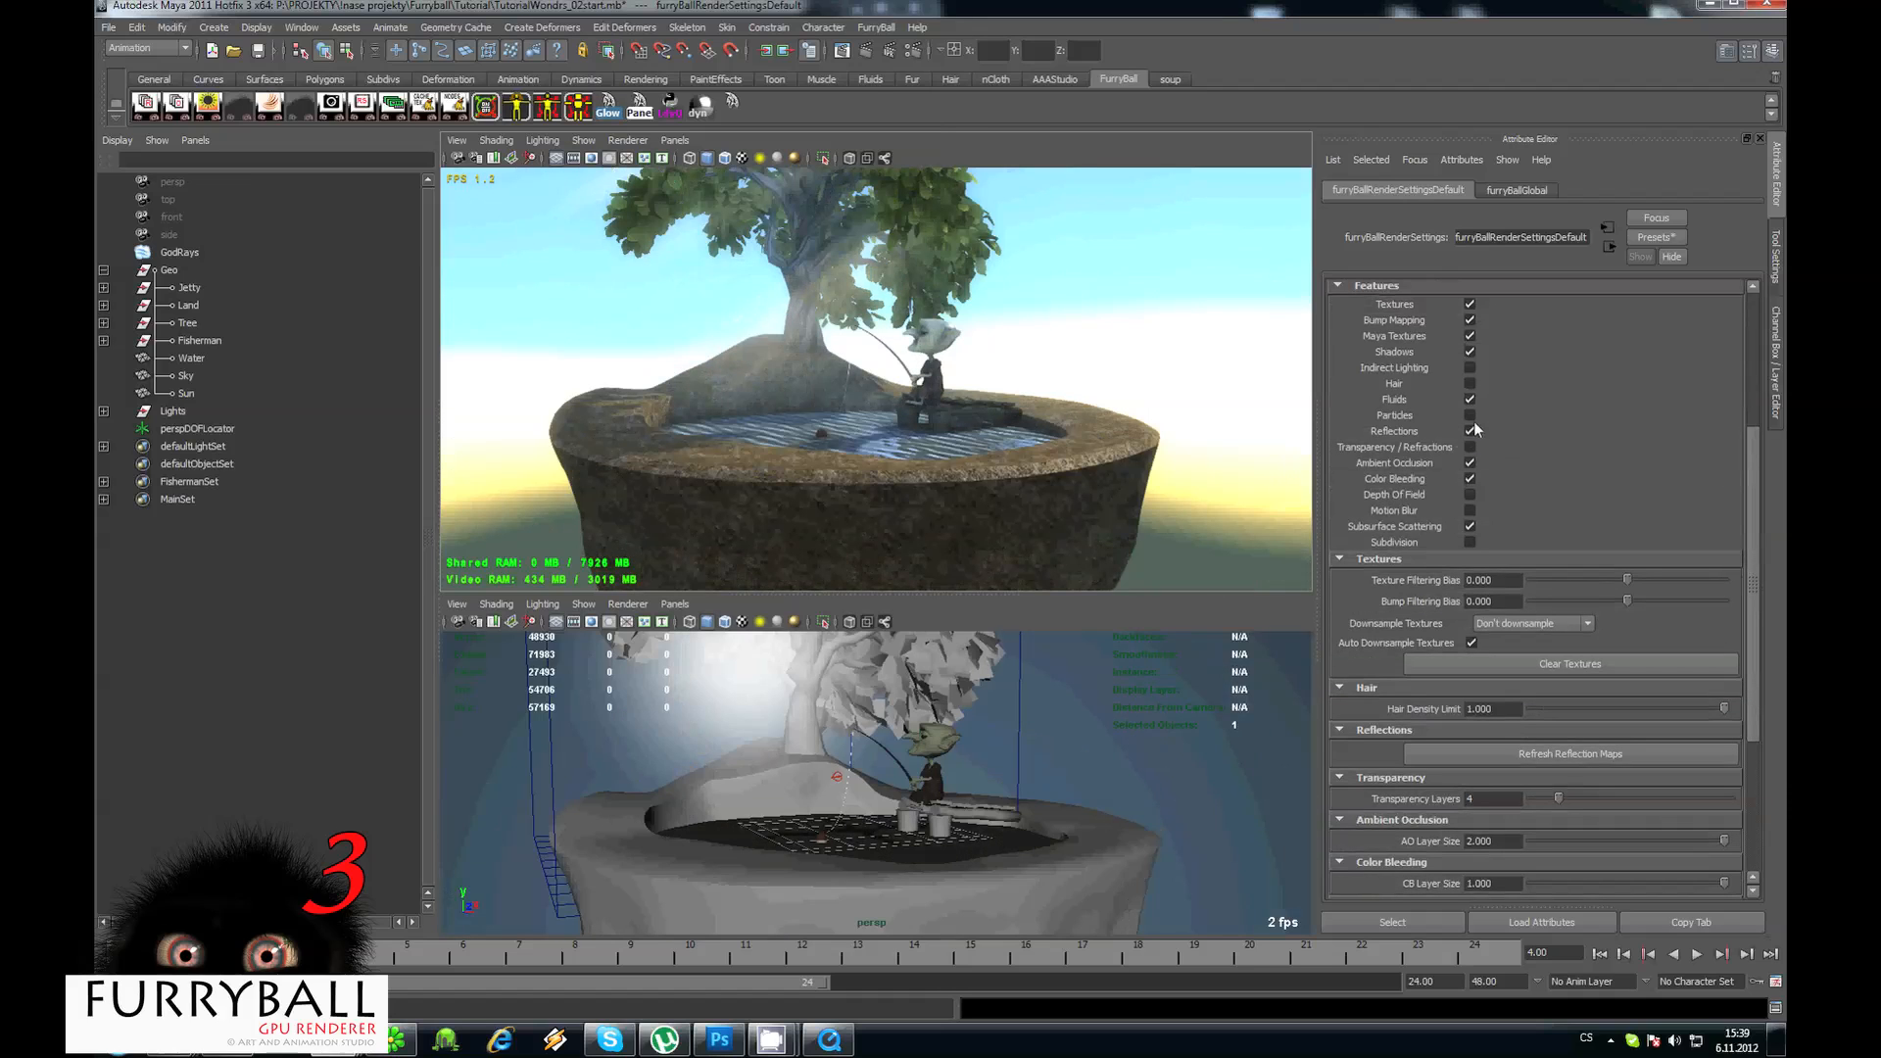
click(1470, 399)
click(1469, 431)
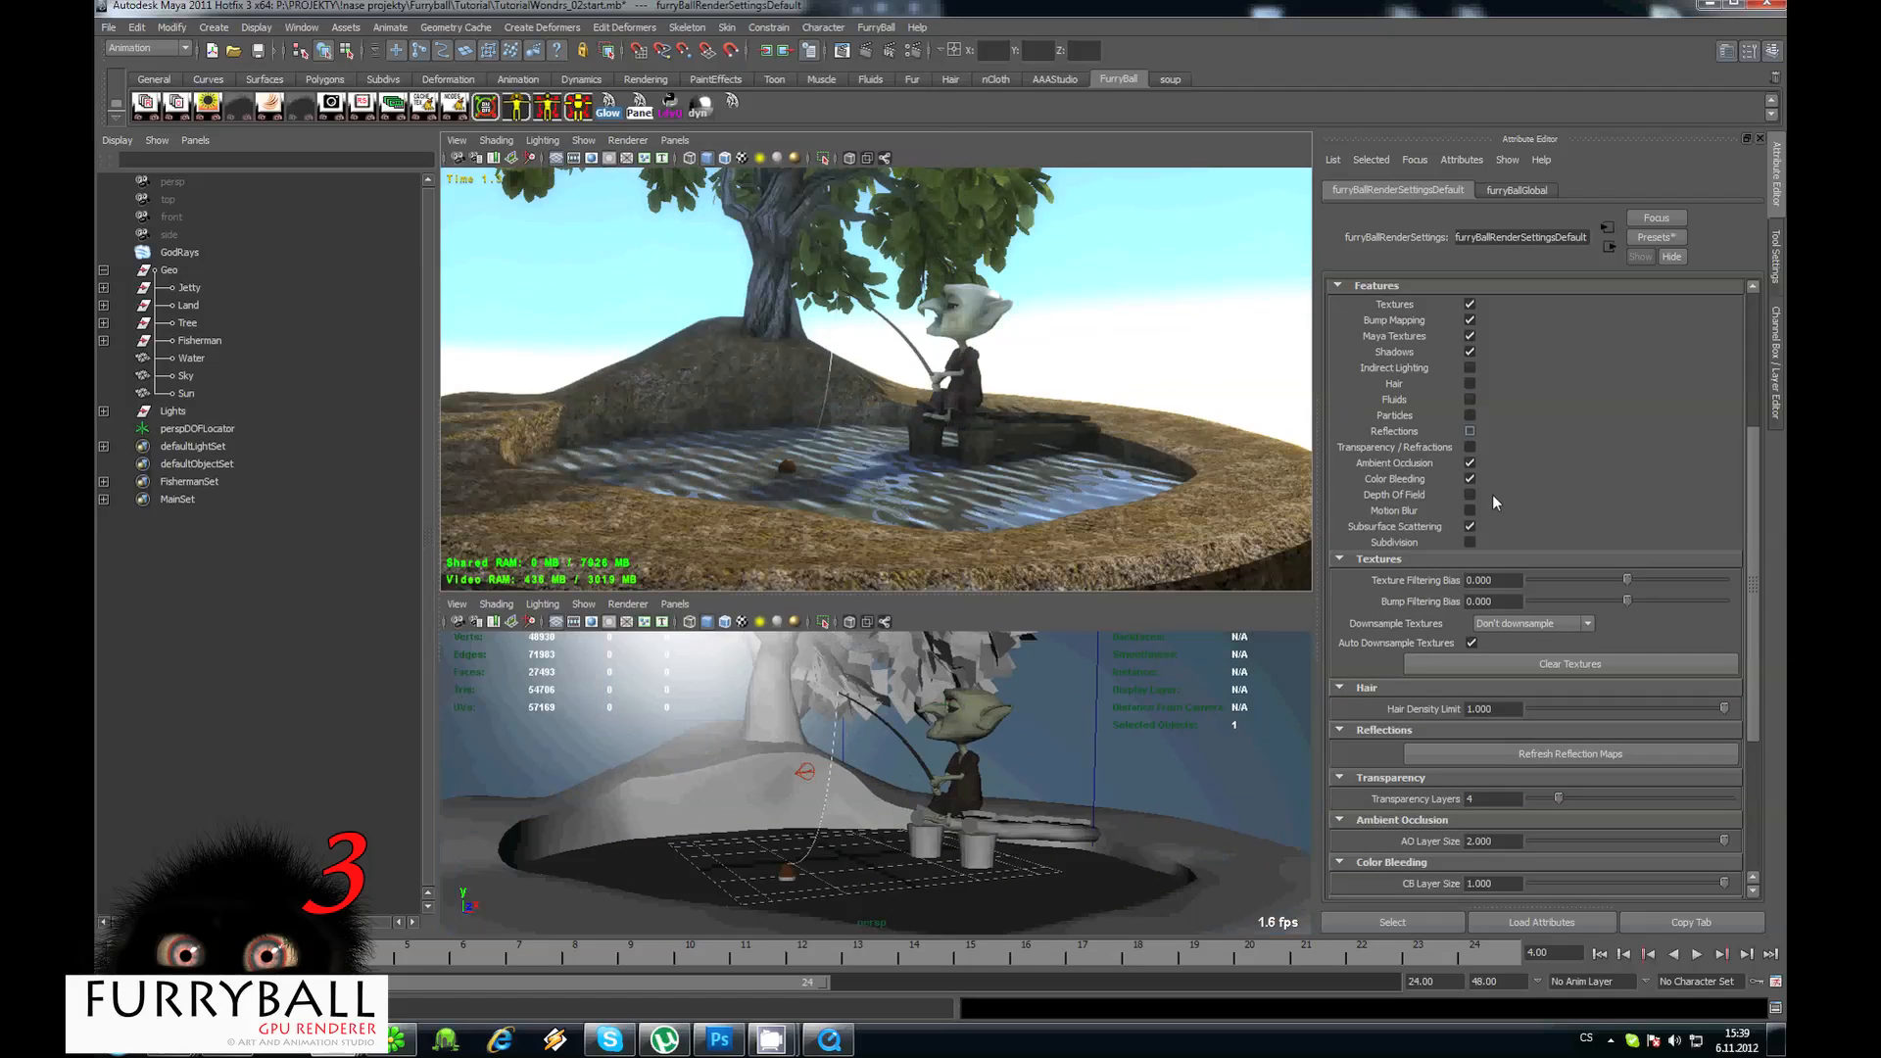
click(1470, 526)
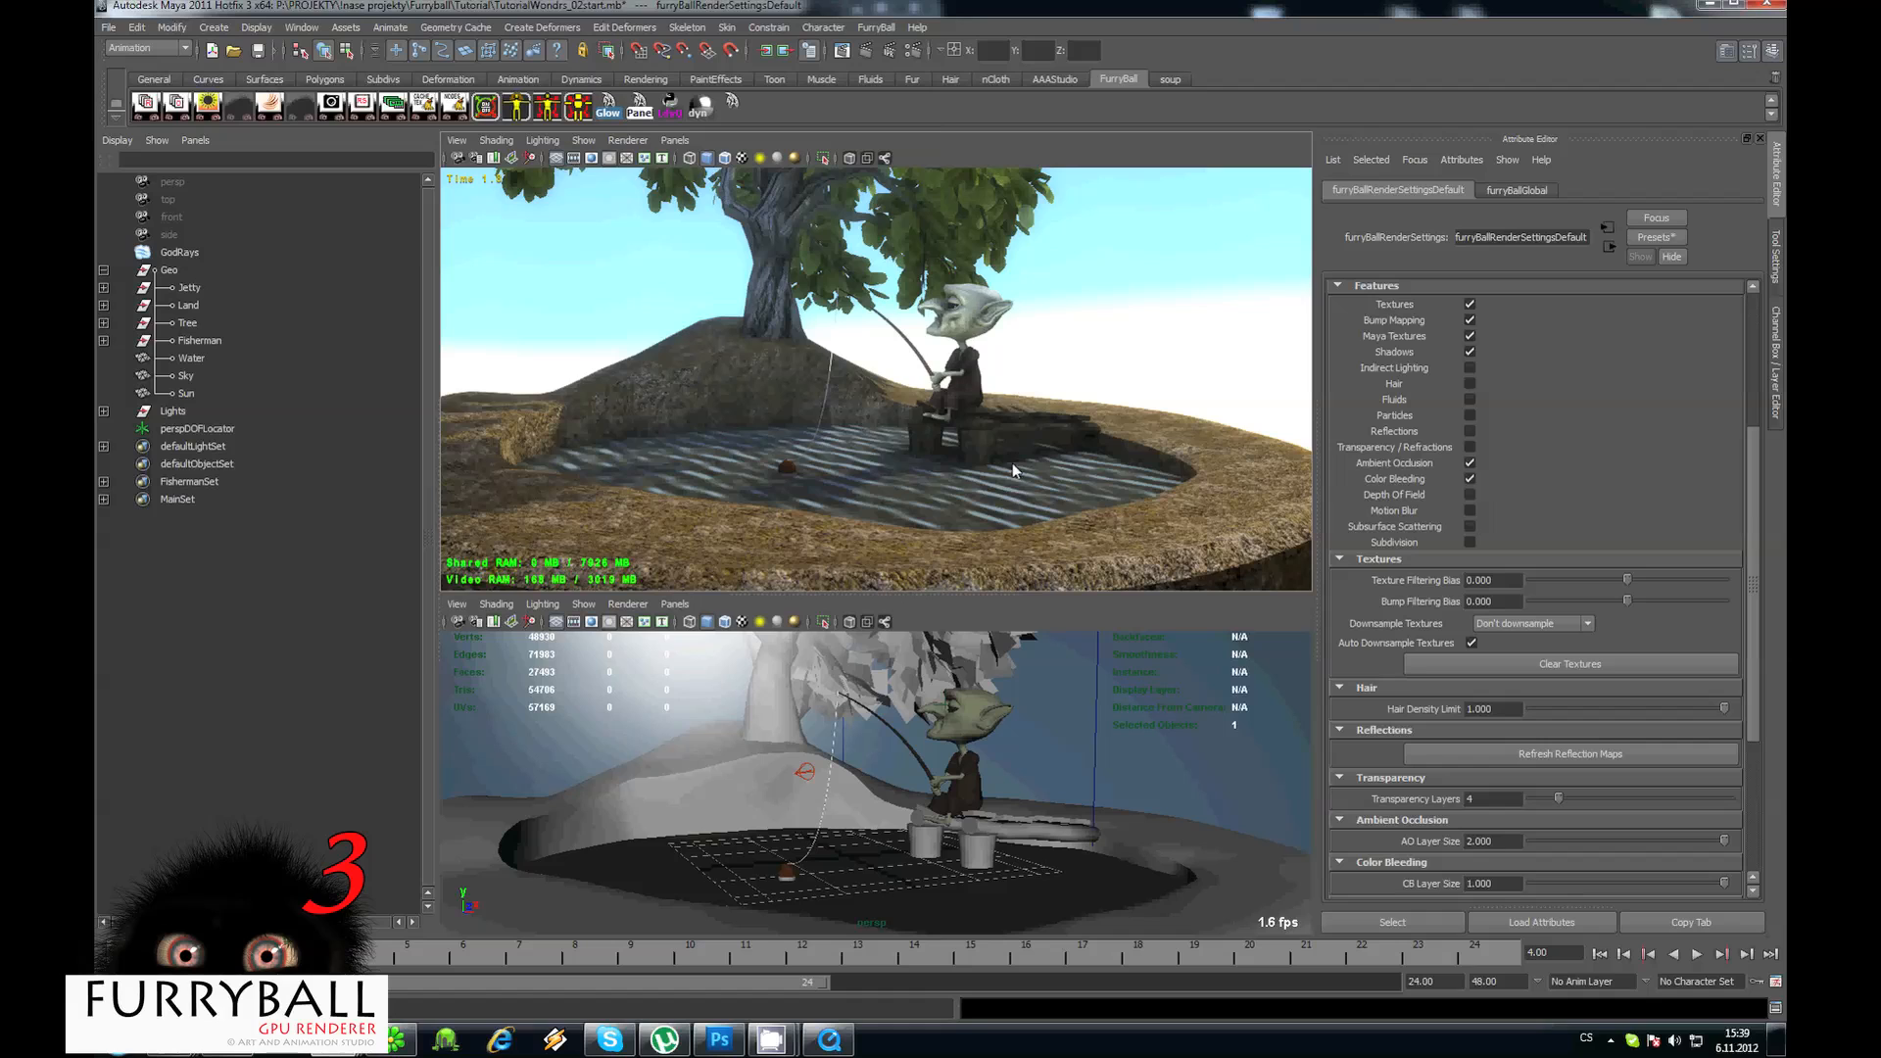
scroll(945, 432, down, 3)
alt+drag(945, 432, 926, 470)
scroll(909, 379, up, 3)
alt+drag(909, 379, 896, 343)
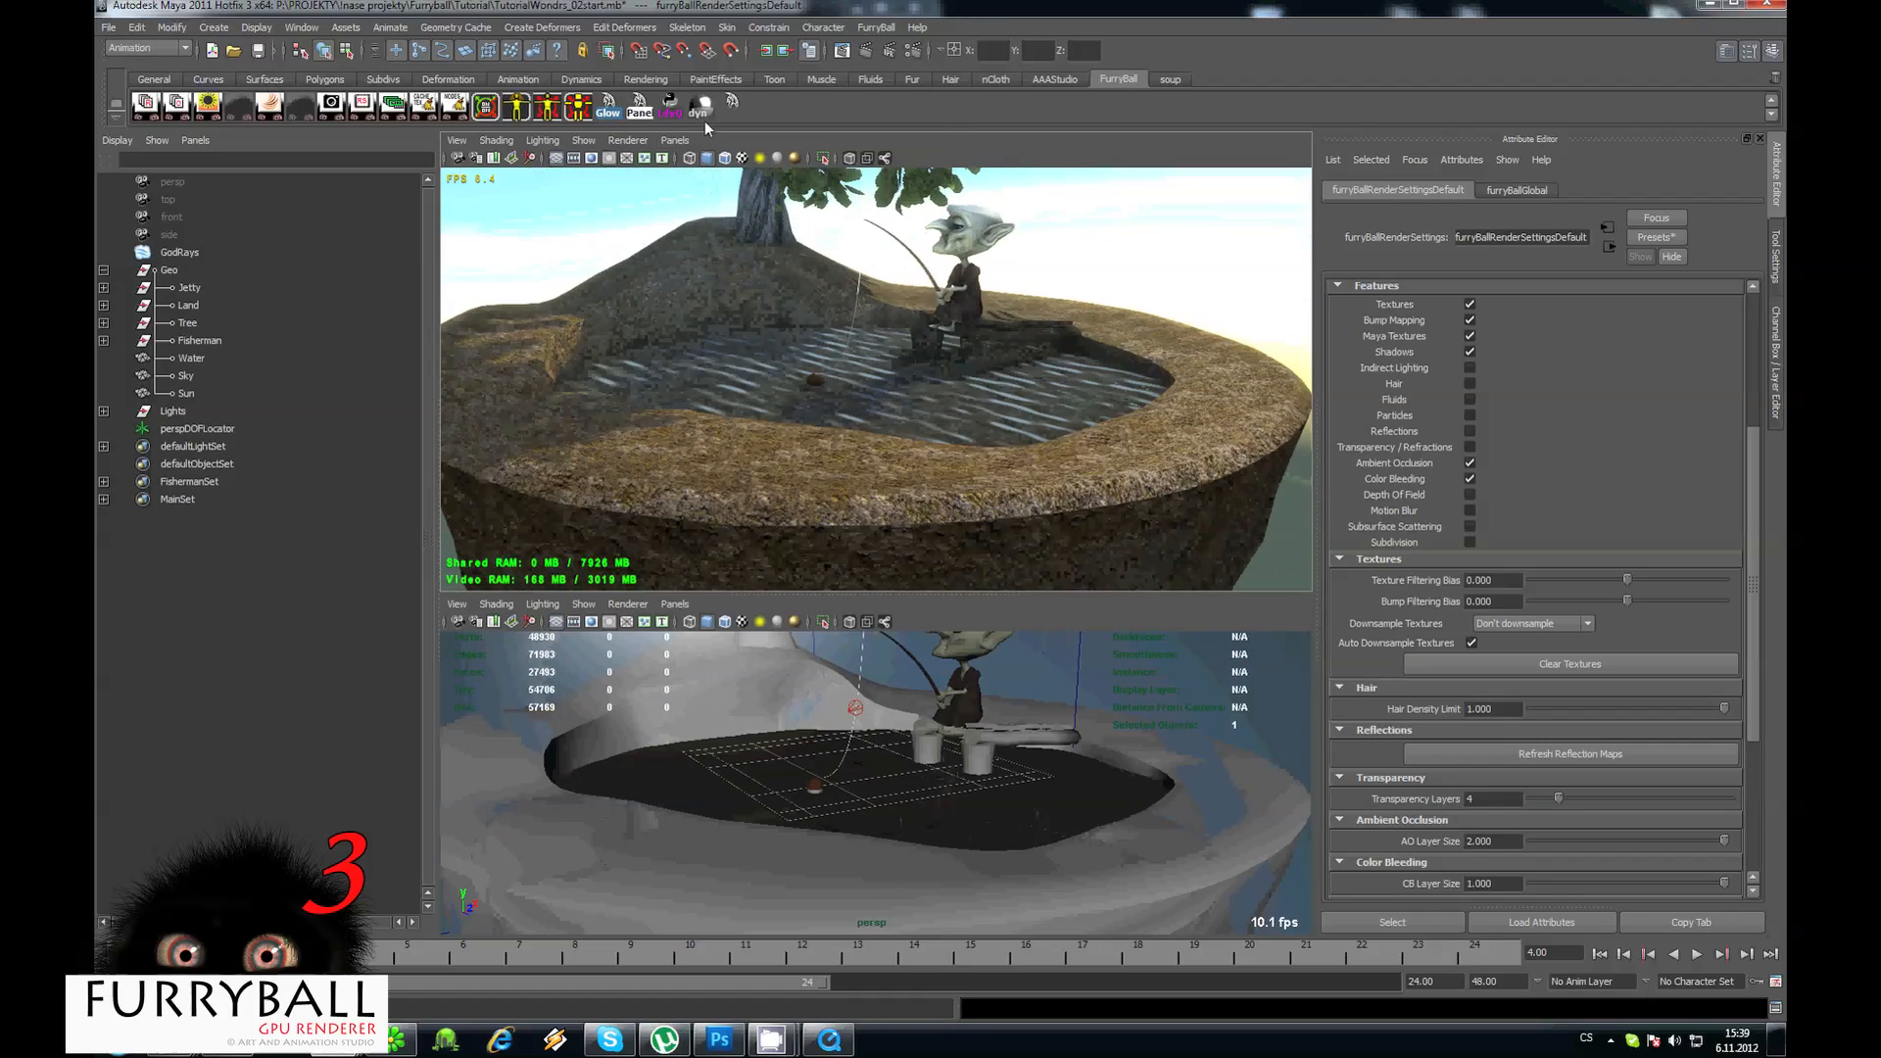
Switch the upper viewport from FurryBall to Maya's standard viewport renderer and frame the pond.
click(628, 141)
click(662, 167)
alt+right_drag(944, 398, 844, 343)
alt+drag(844, 342, 840, 375)
Select the GrasGround mesh around the pond and create FurryBall hair on it.
click(1139, 382)
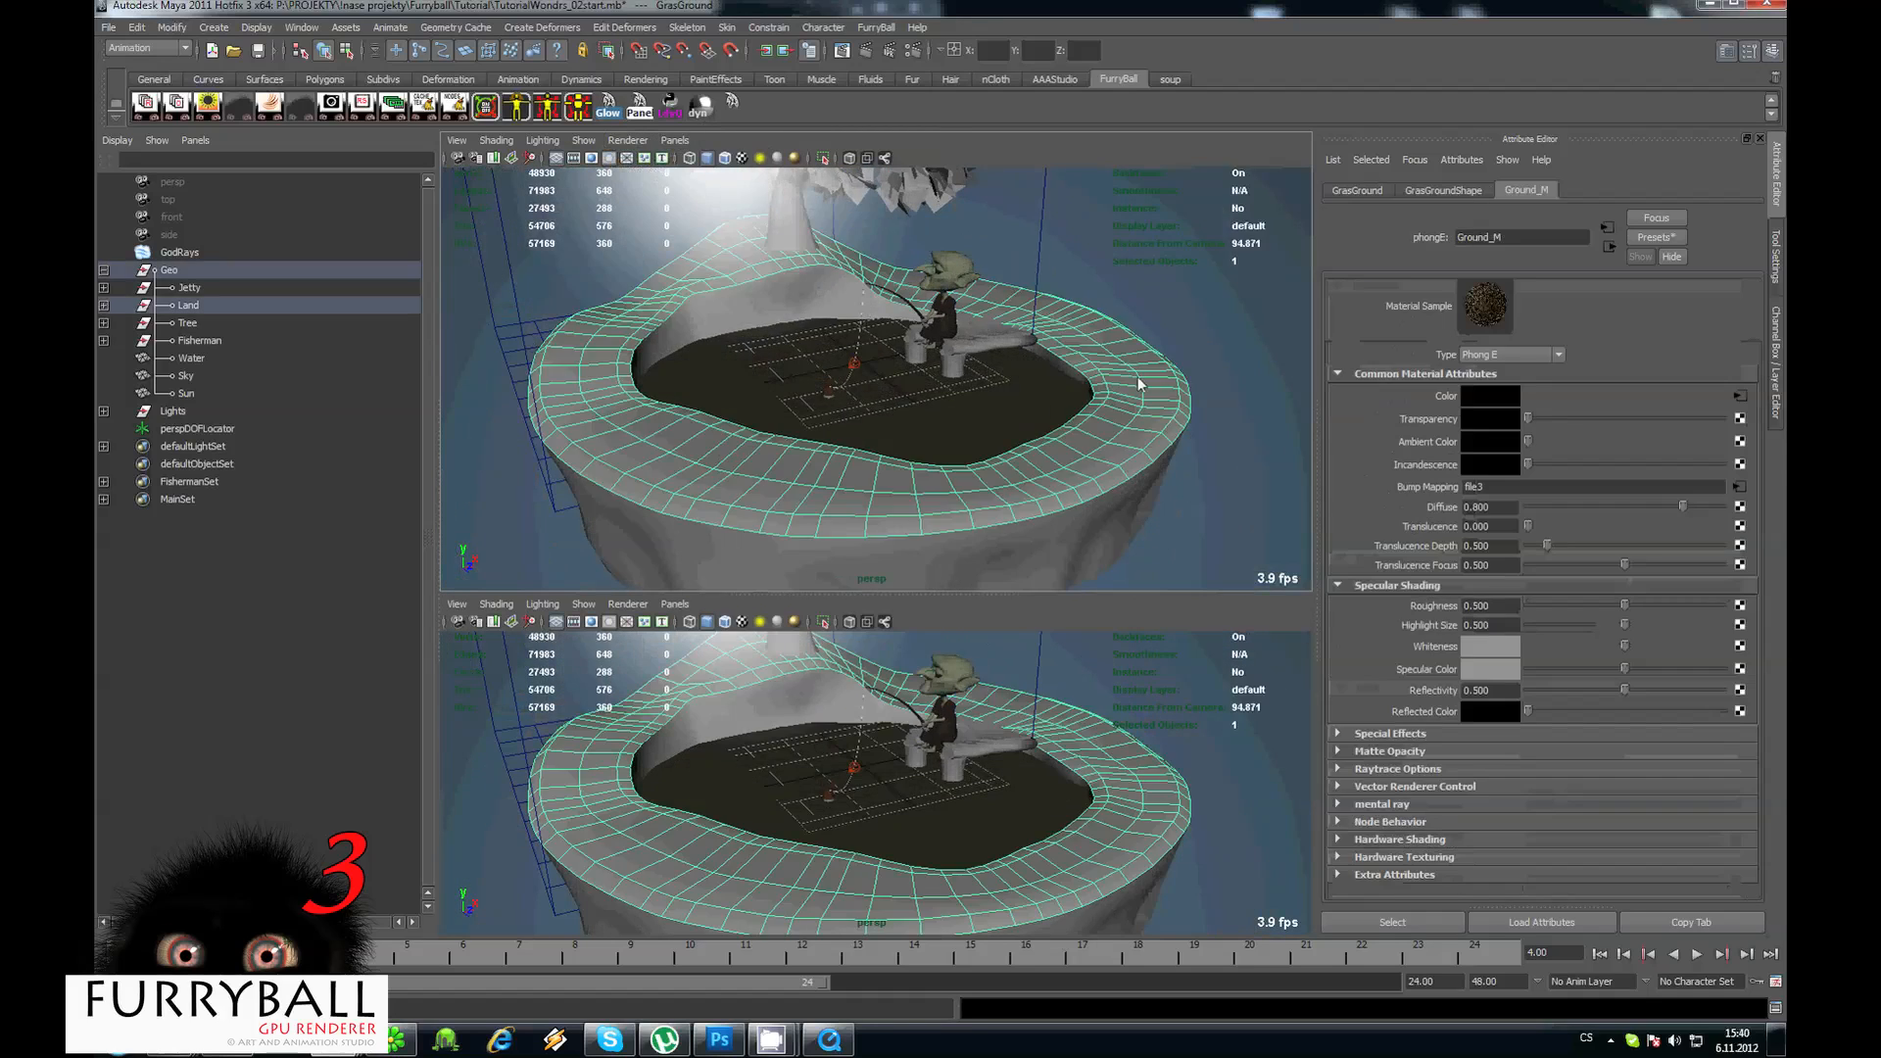
alt+drag(1138, 384, 1240, 294)
scroll(924, 290, up, 3)
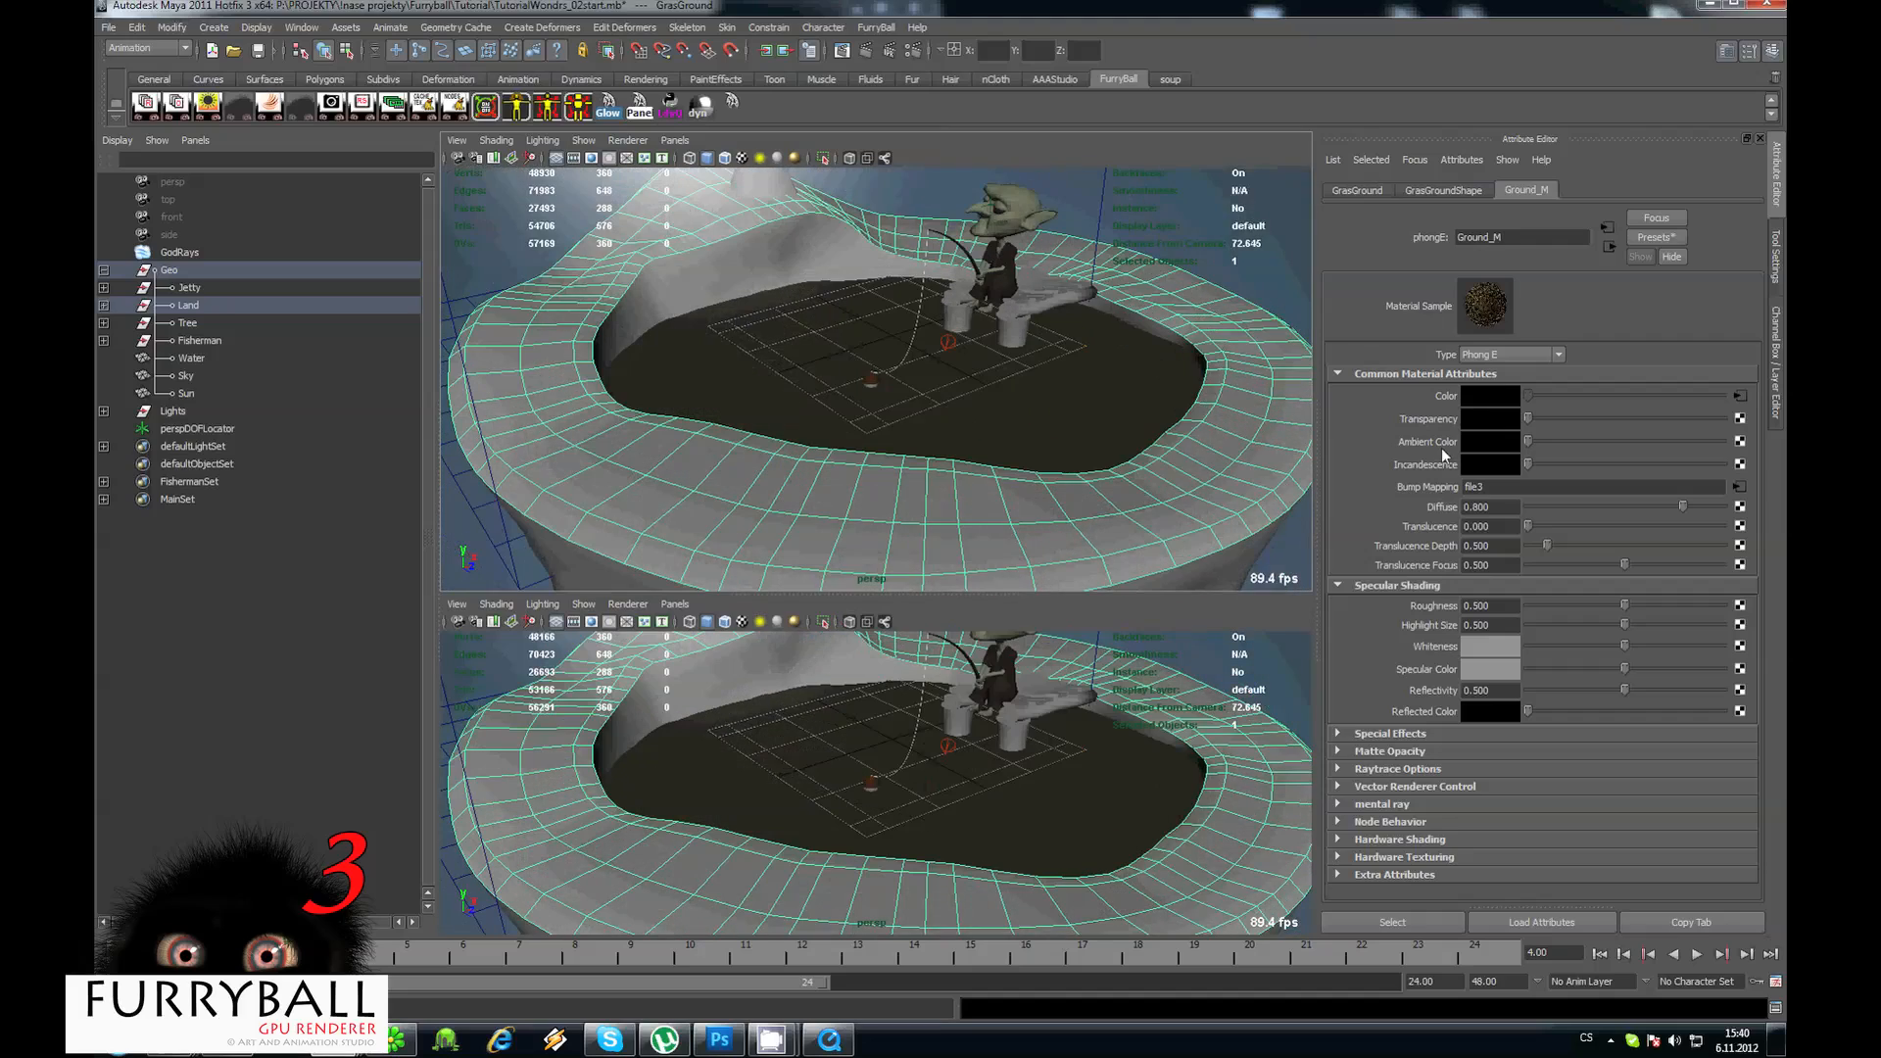
scroll(948, 415, down, 3)
alt+drag(949, 415, 917, 361)
click(874, 32)
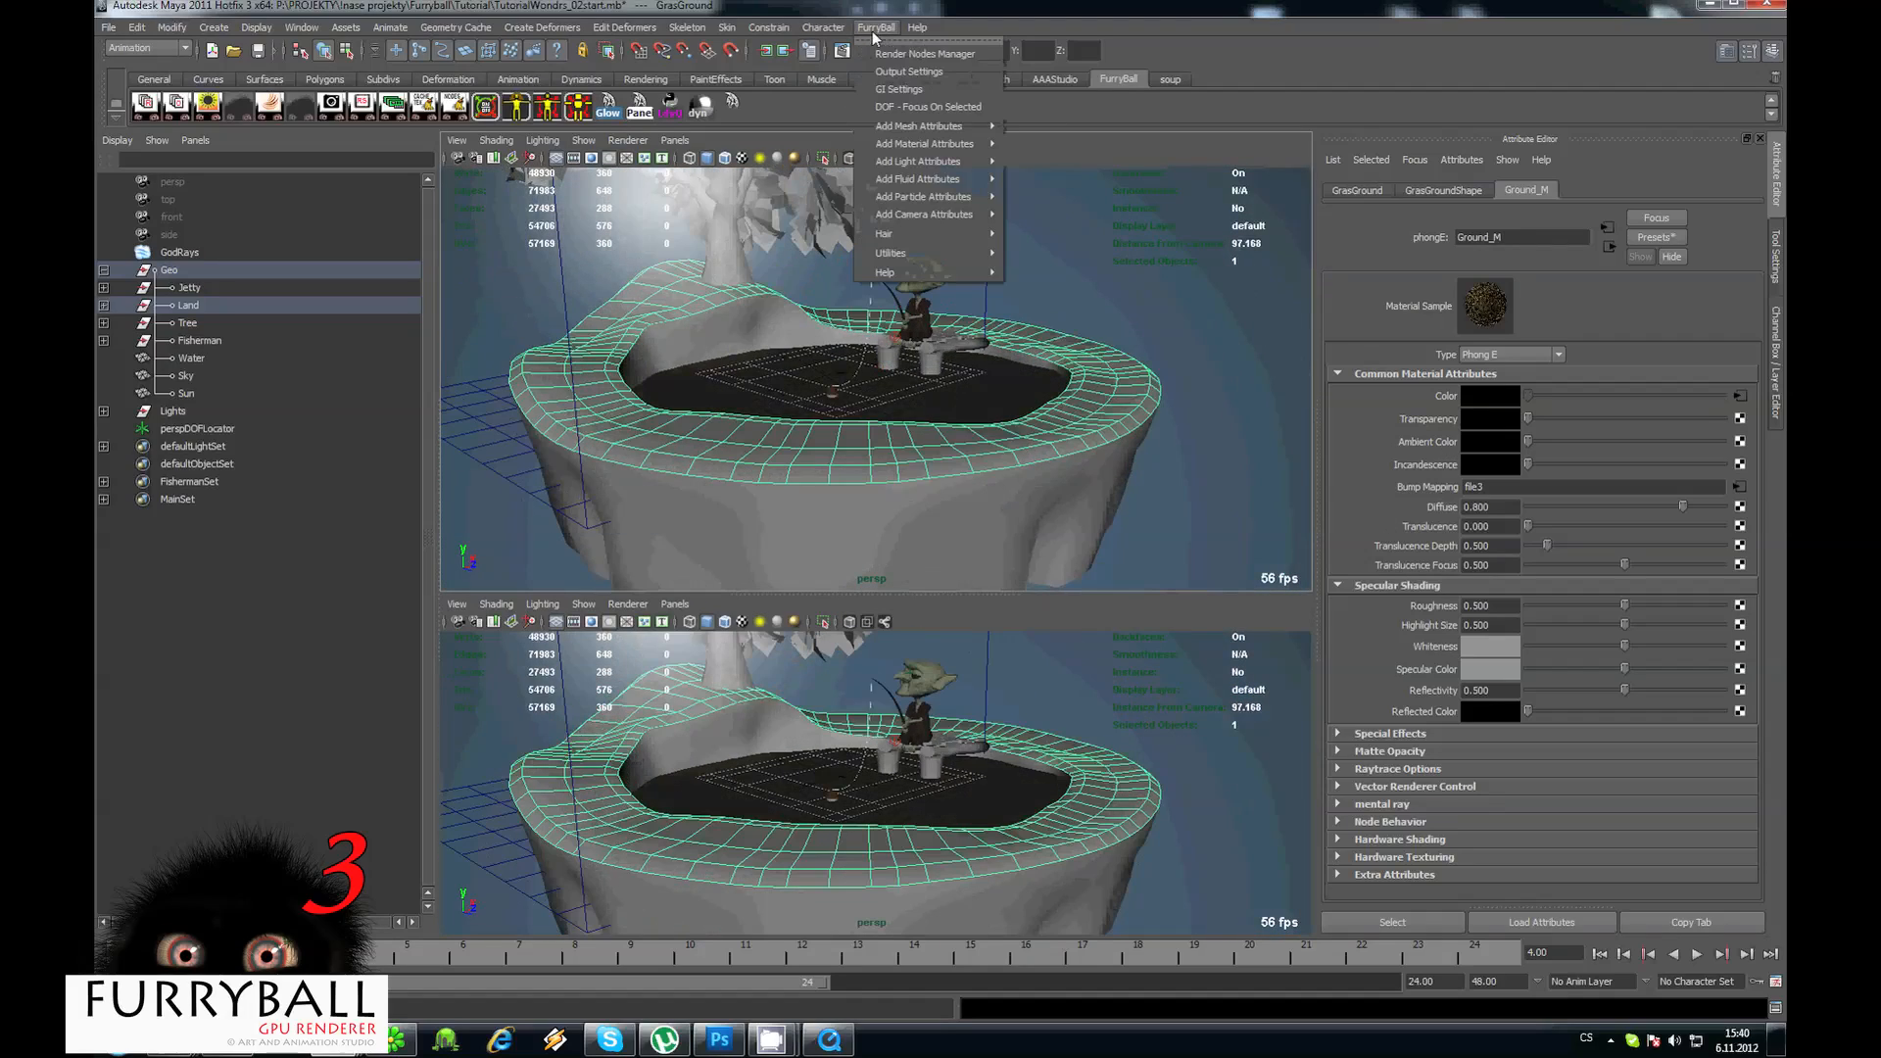
mouse_move(930, 233)
click(1055, 237)
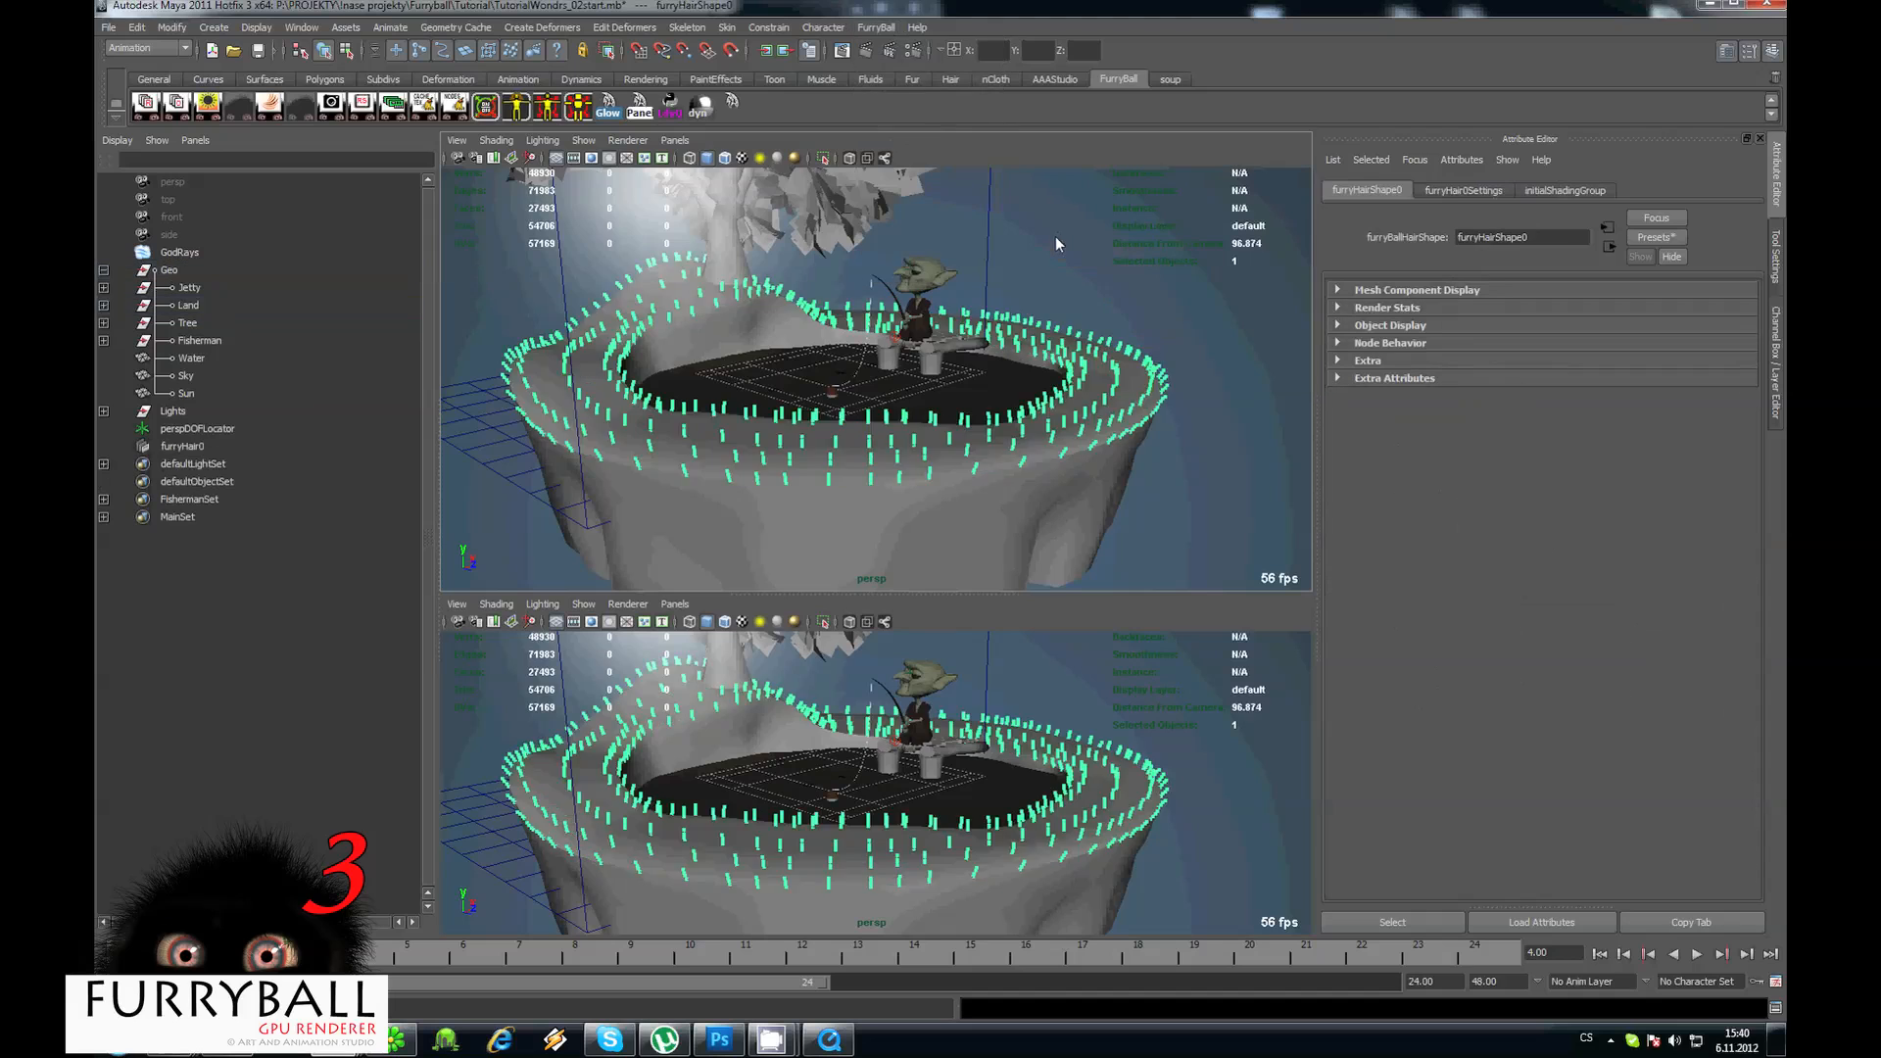
Switch the upper viewport to the FurryBall renderer and enable the Hair feature in the default render settings.
scroll(1055, 238, up, 3)
click(627, 140)
mouse_move(719, 219)
click(795, 221)
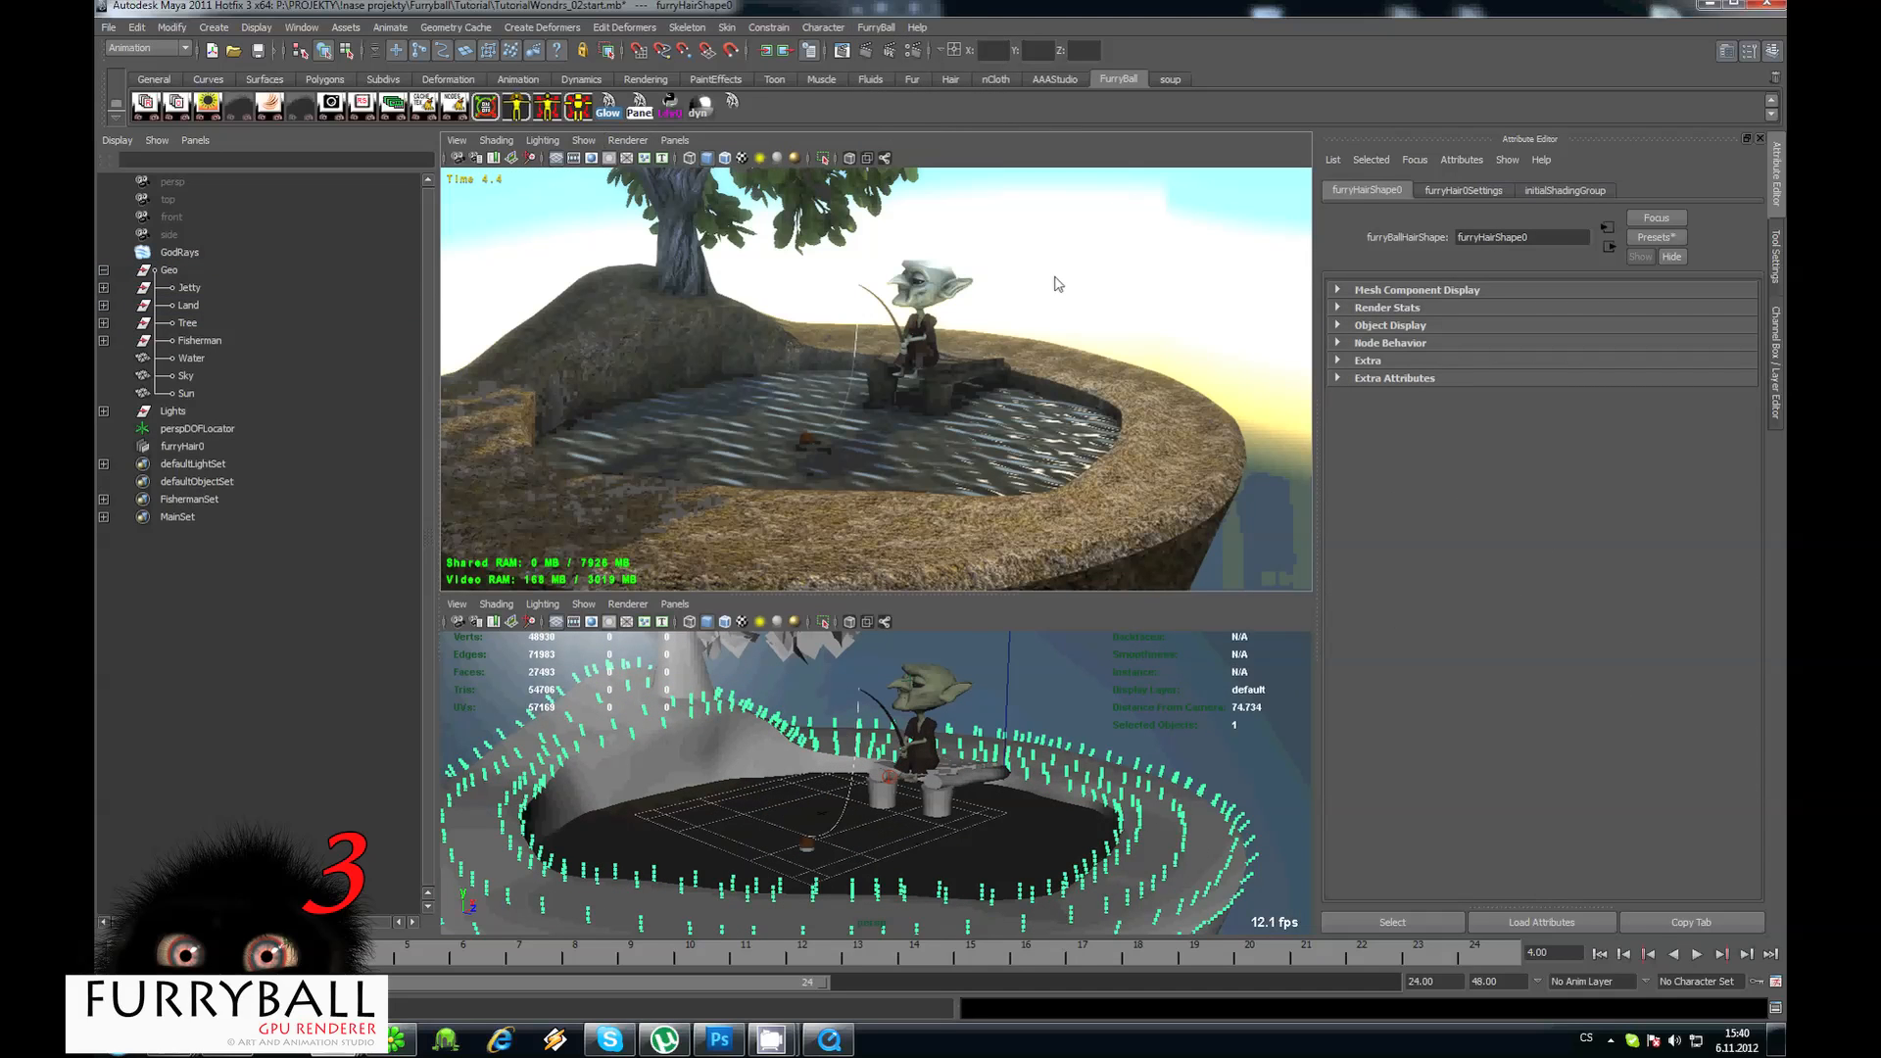
click(362, 106)
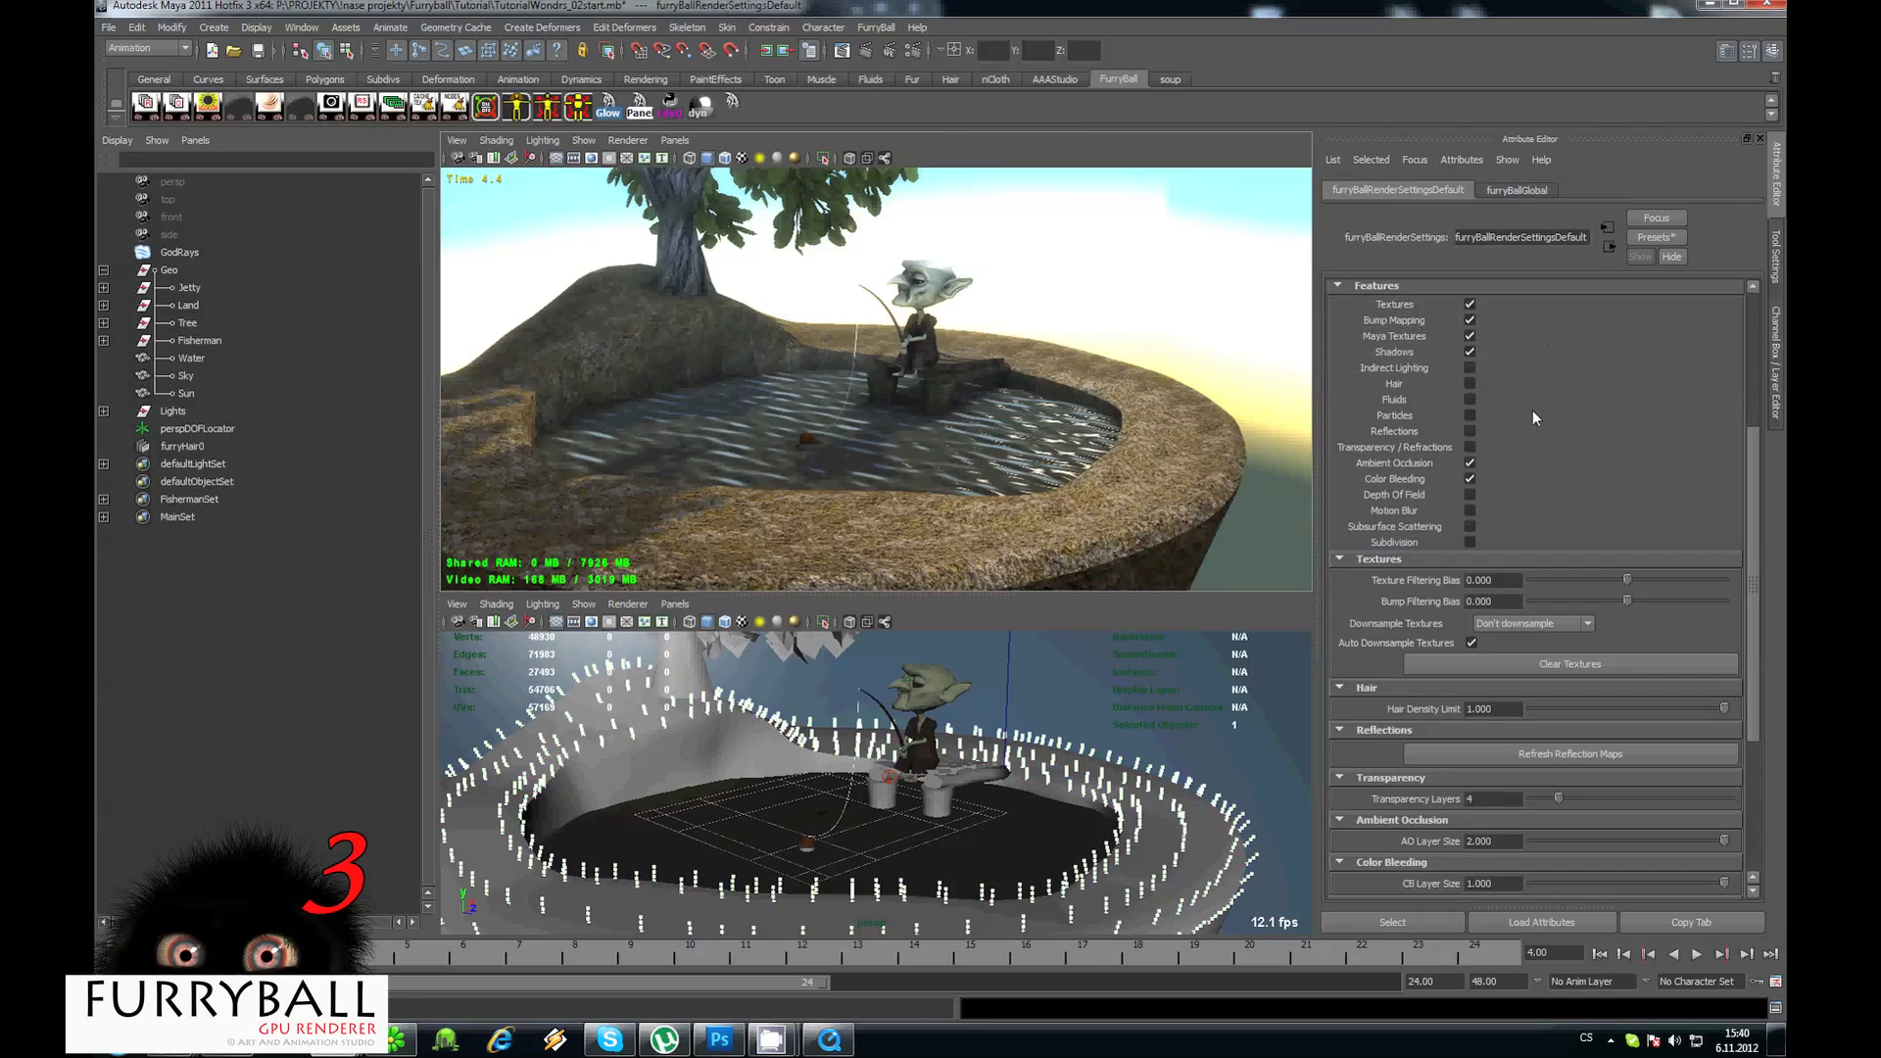
click(1469, 384)
alt+drag(831, 373, 720, 371)
alt+right_drag(720, 371, 907, 355)
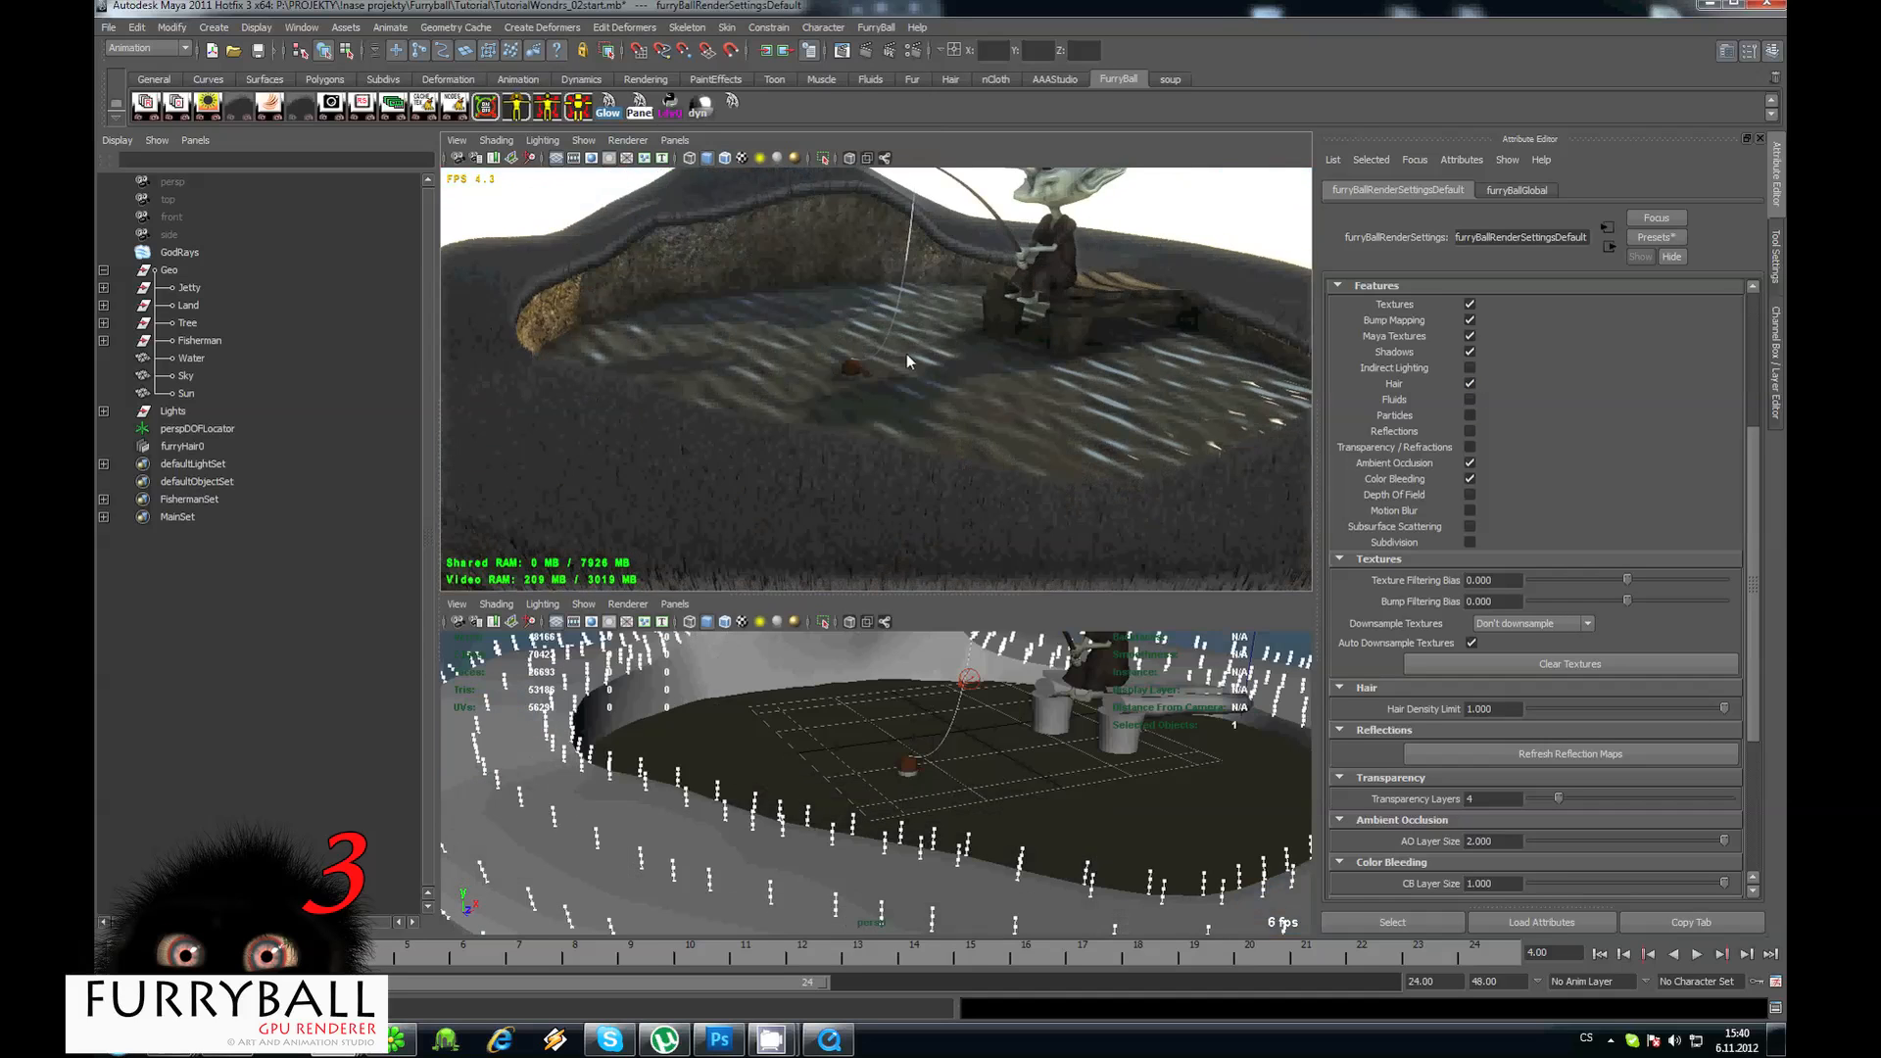
Open the settings of furryHair0 and set the hair guides' Guide Length to 2.
click(208, 448)
click(1529, 192)
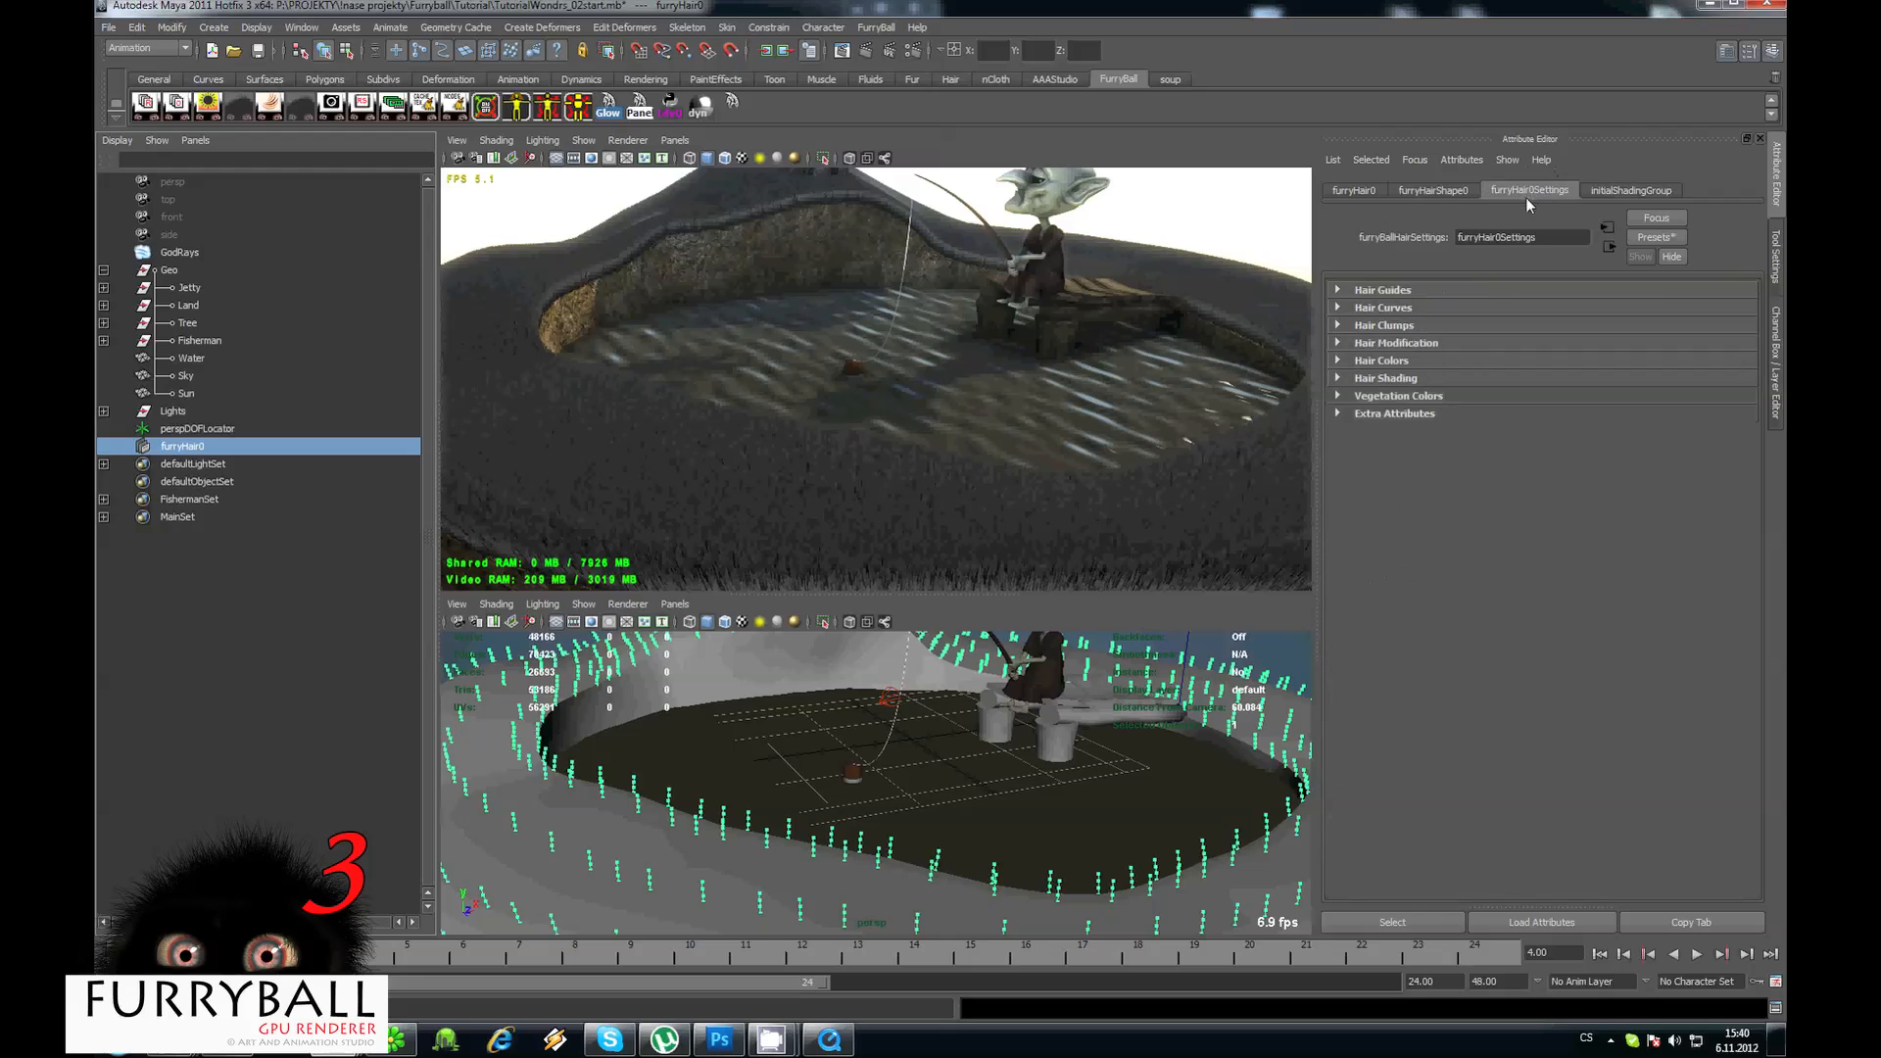
click(1405, 290)
click(1378, 388)
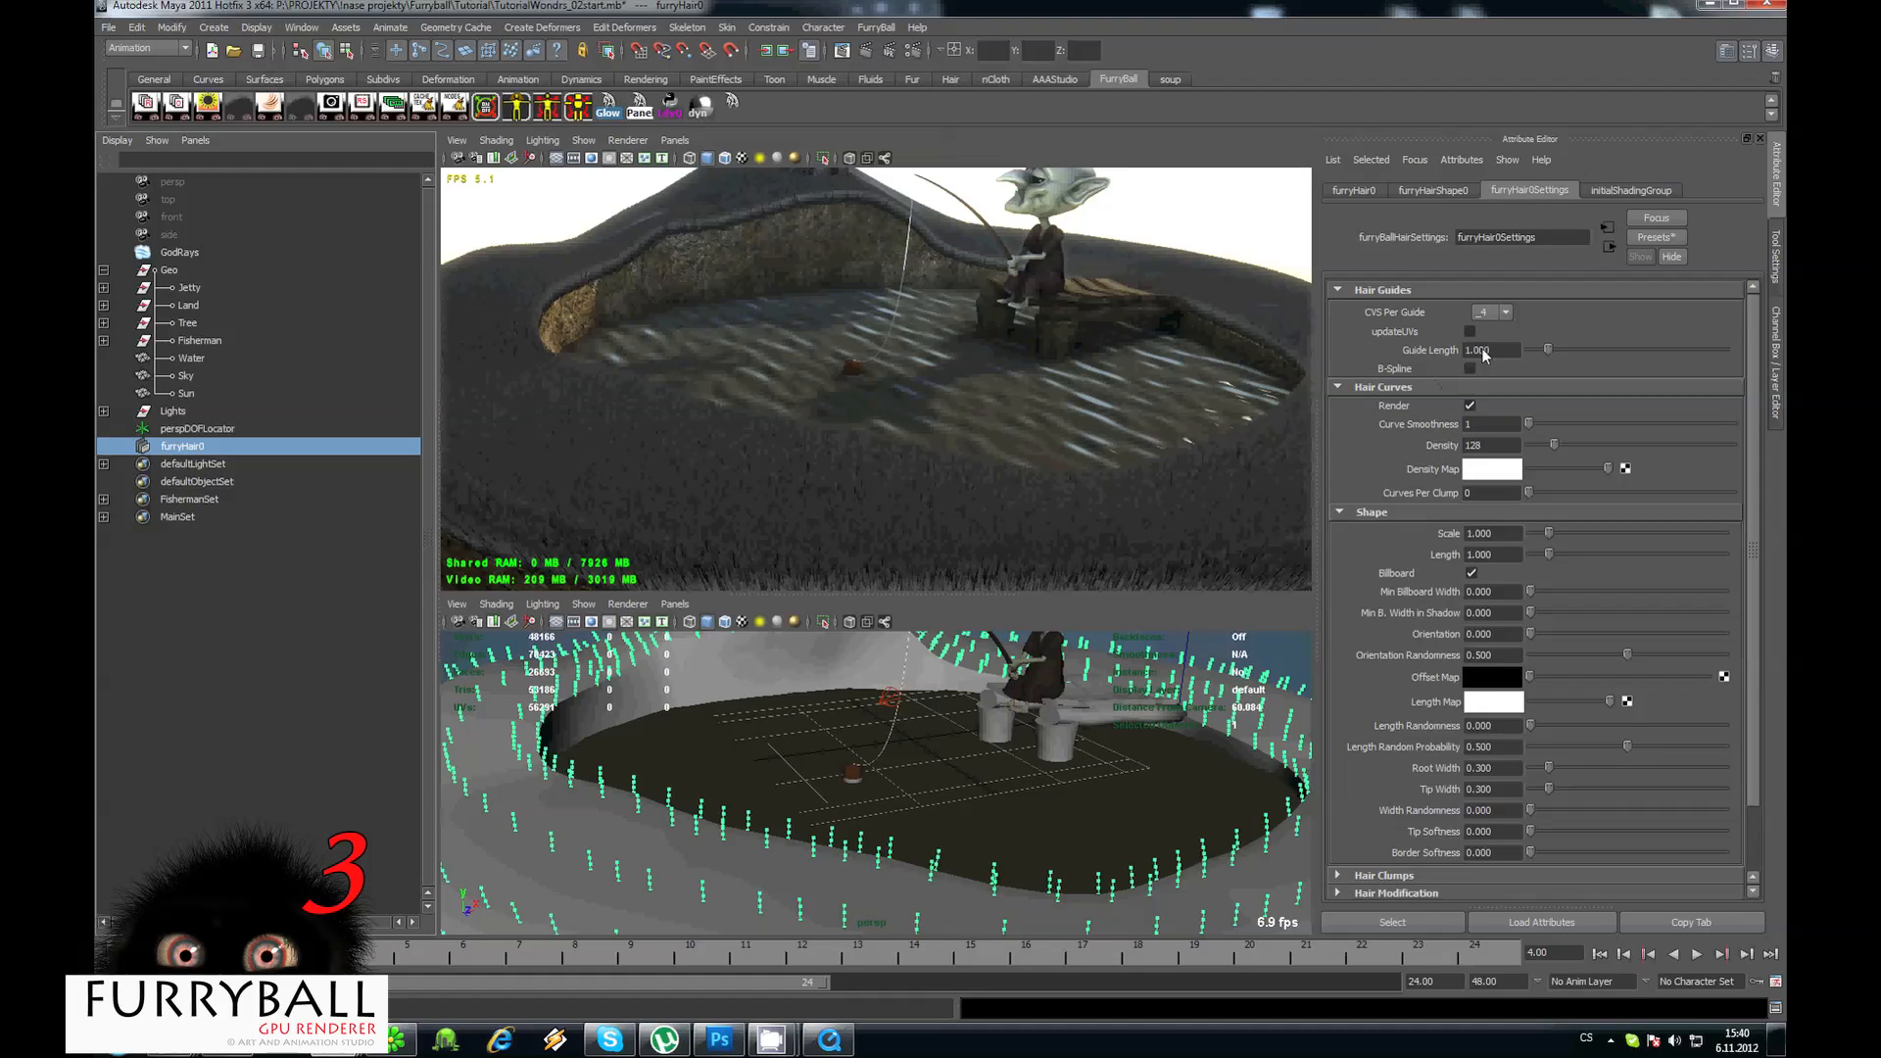
click(1503, 349)
text(2)
key(Return)
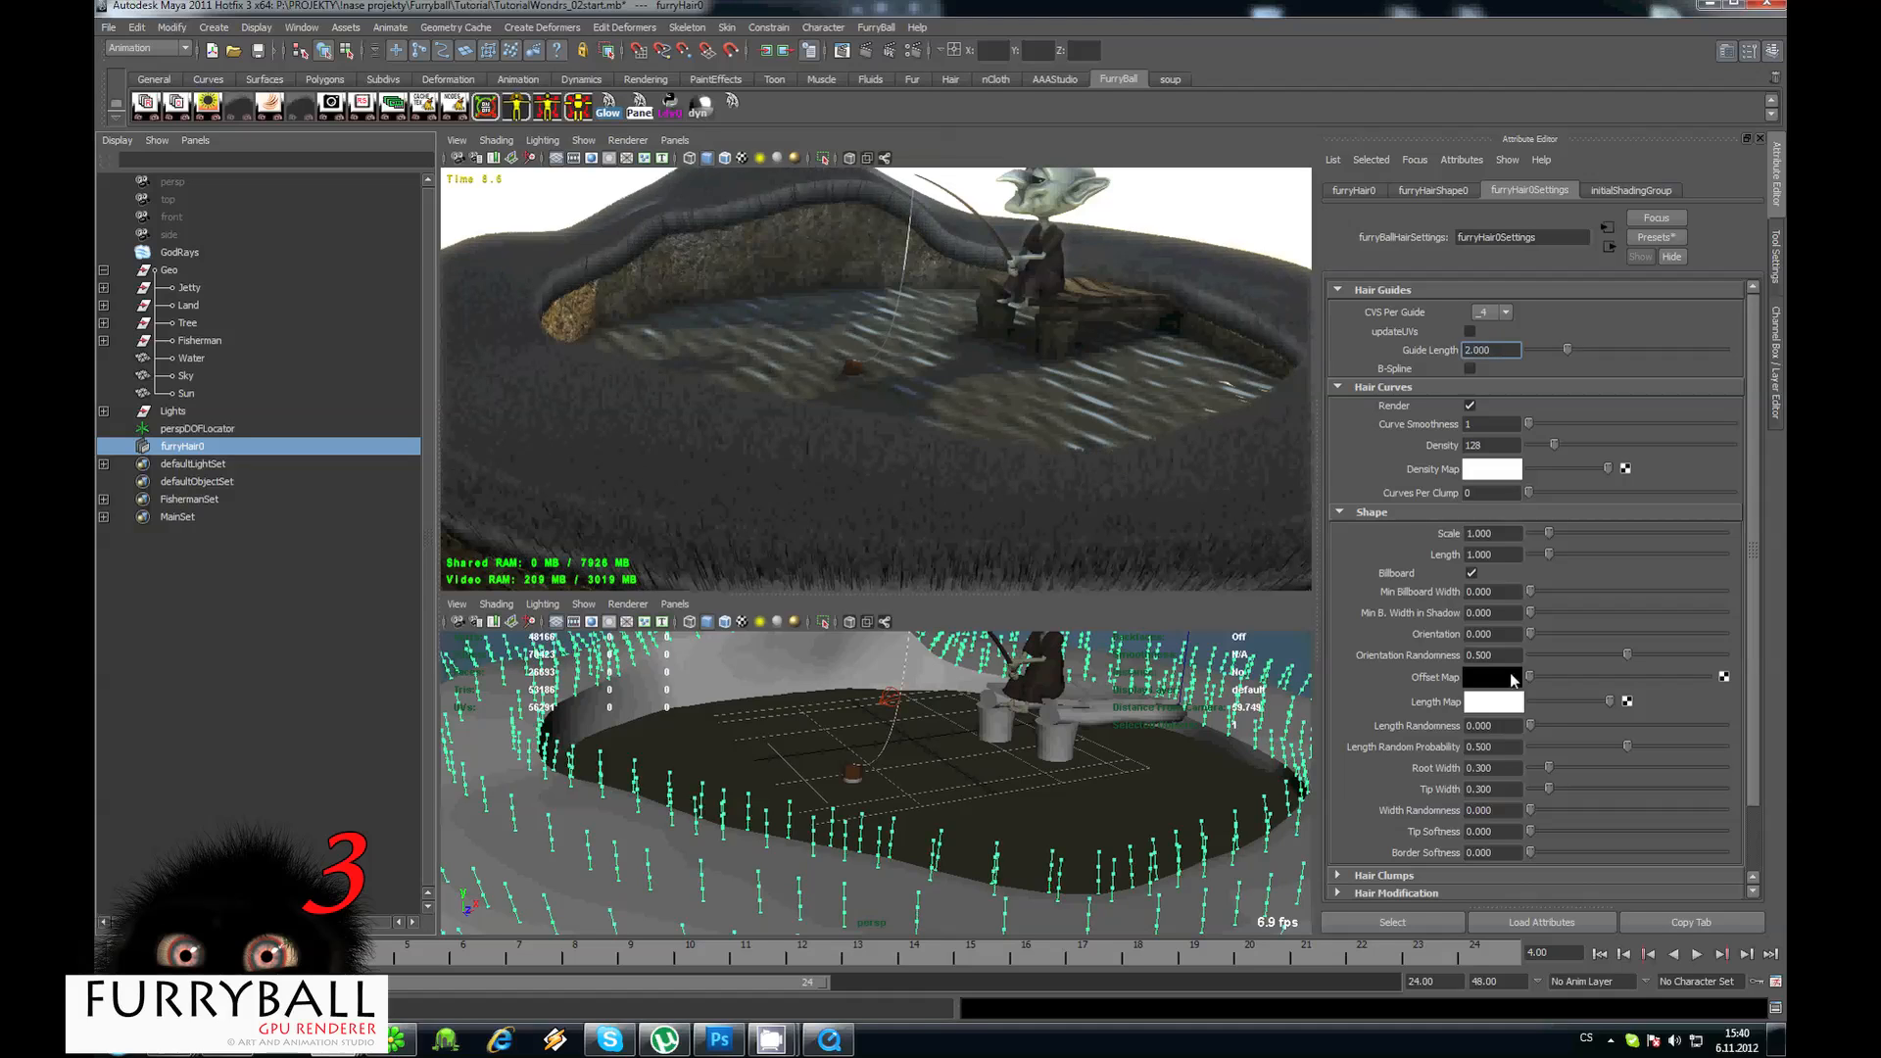
Set the hair curves' Density to 12 after trying 1 and 18, and Curves Per Clump to 12.
text(1)
key(Return)
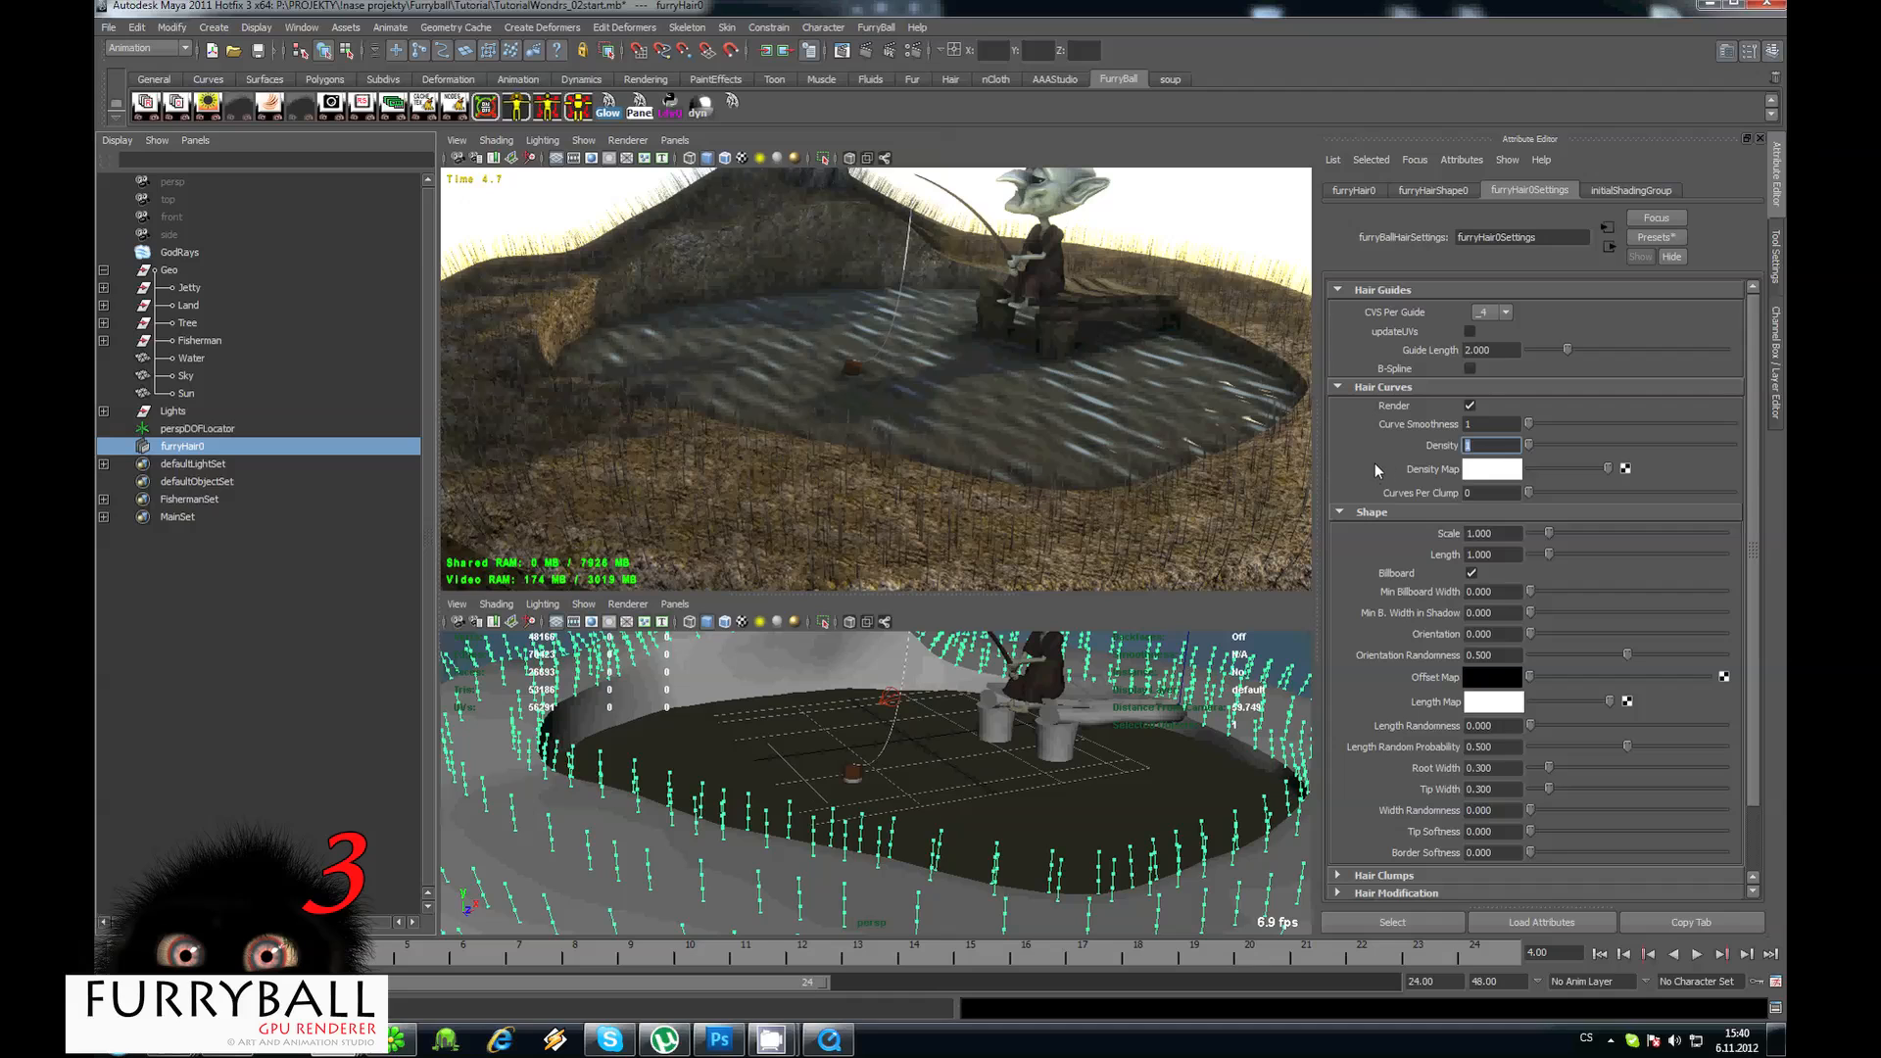
text(18)
key(Return)
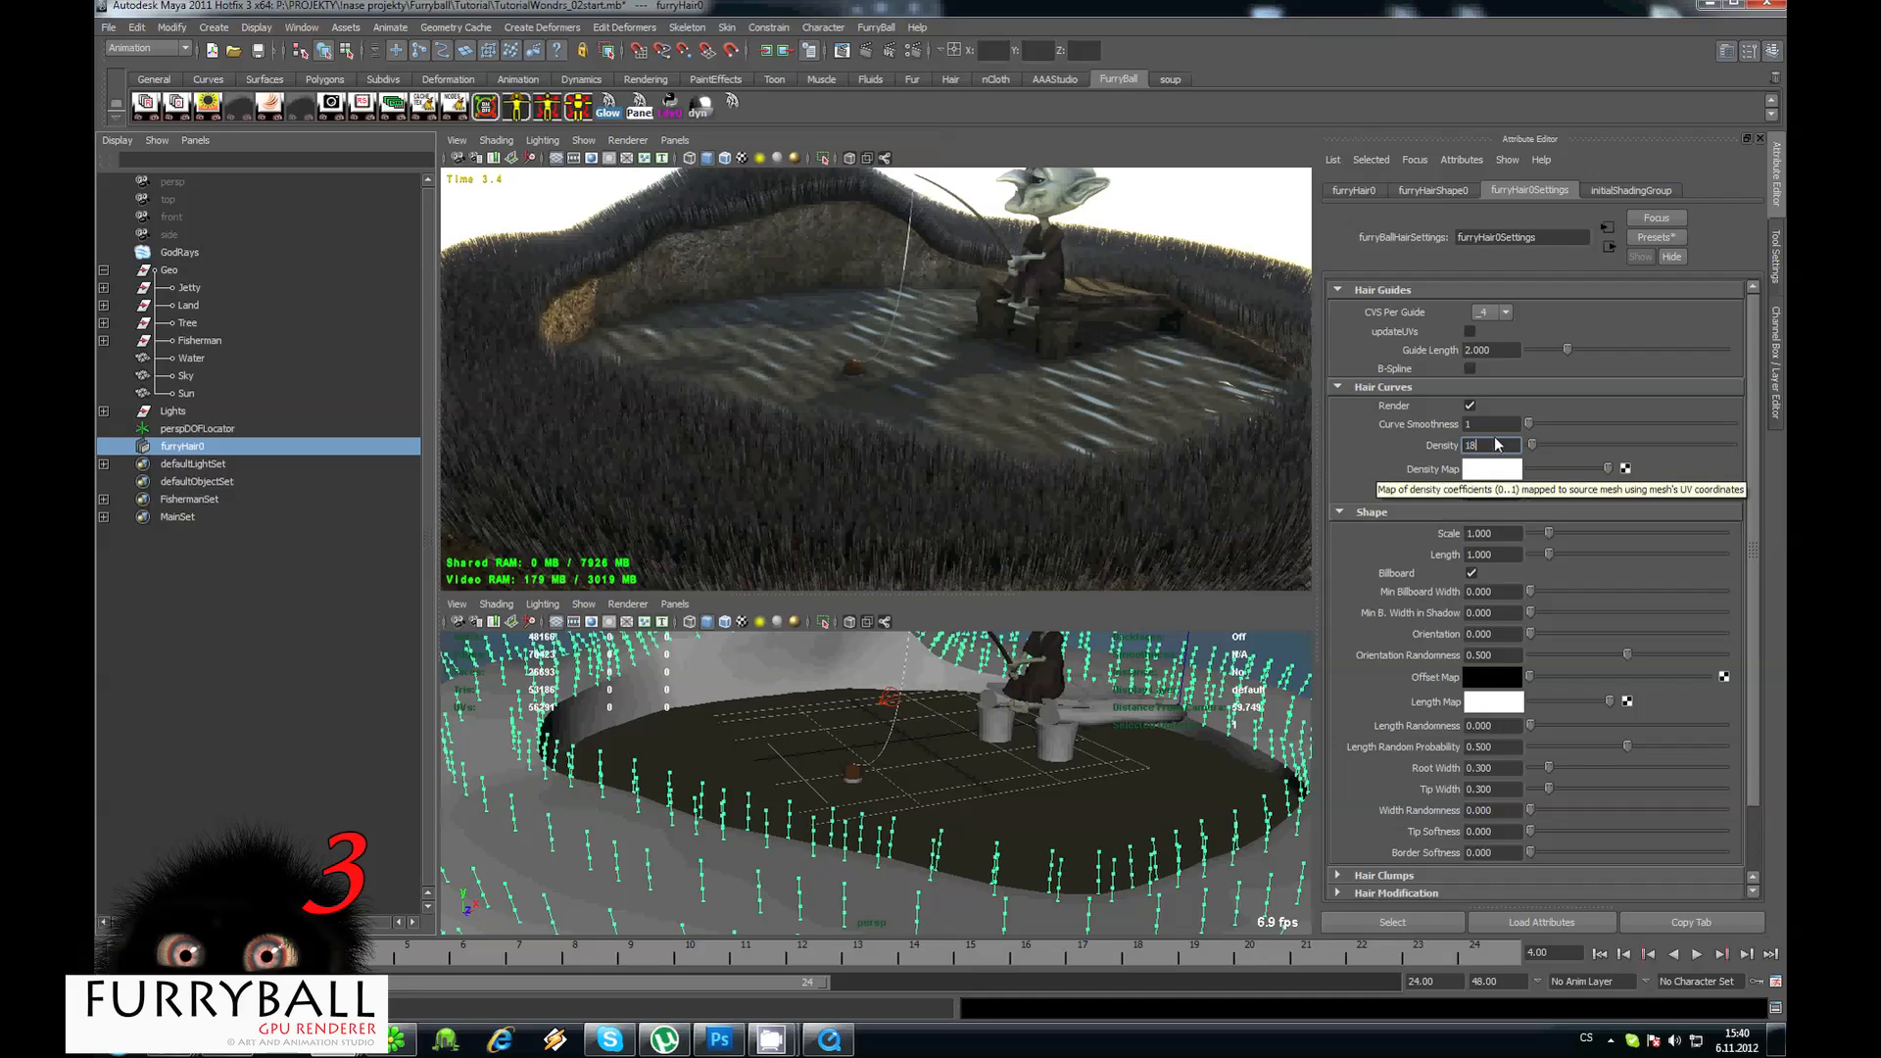
text(12)
key(Return)
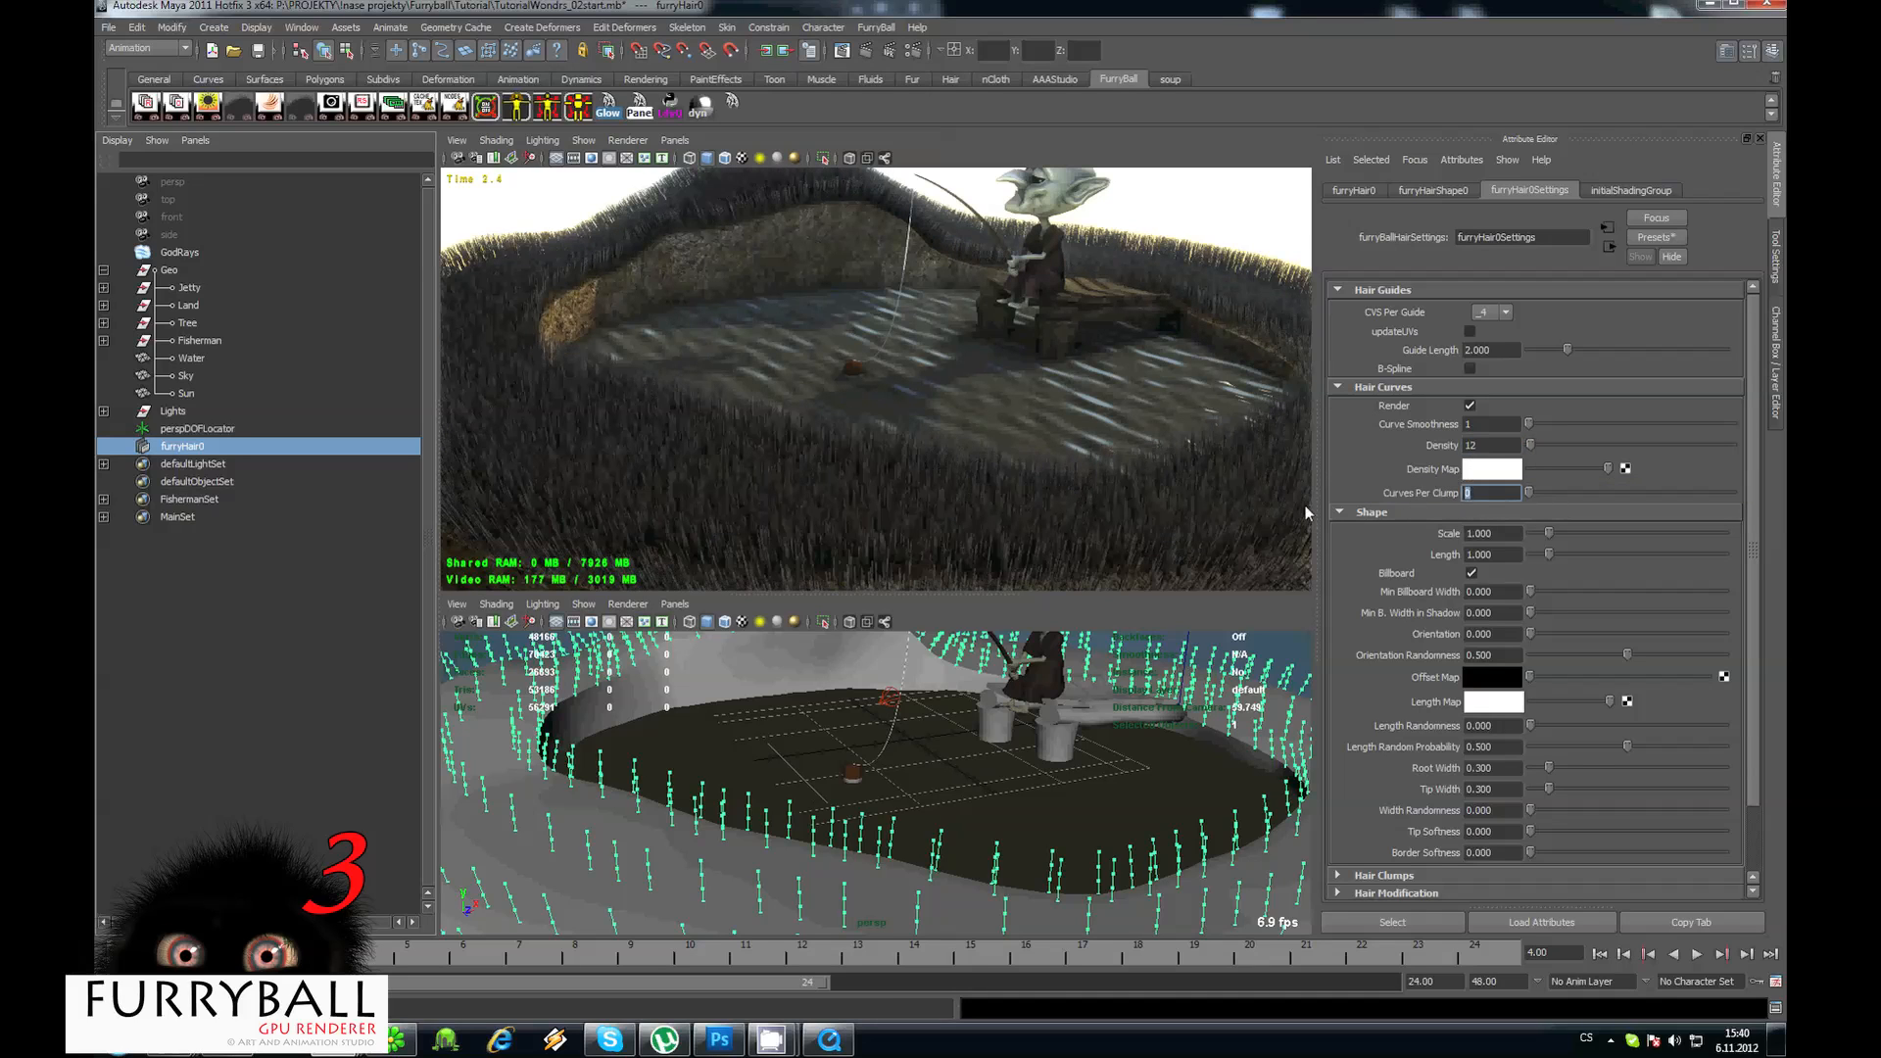
text(8)
key(Return)
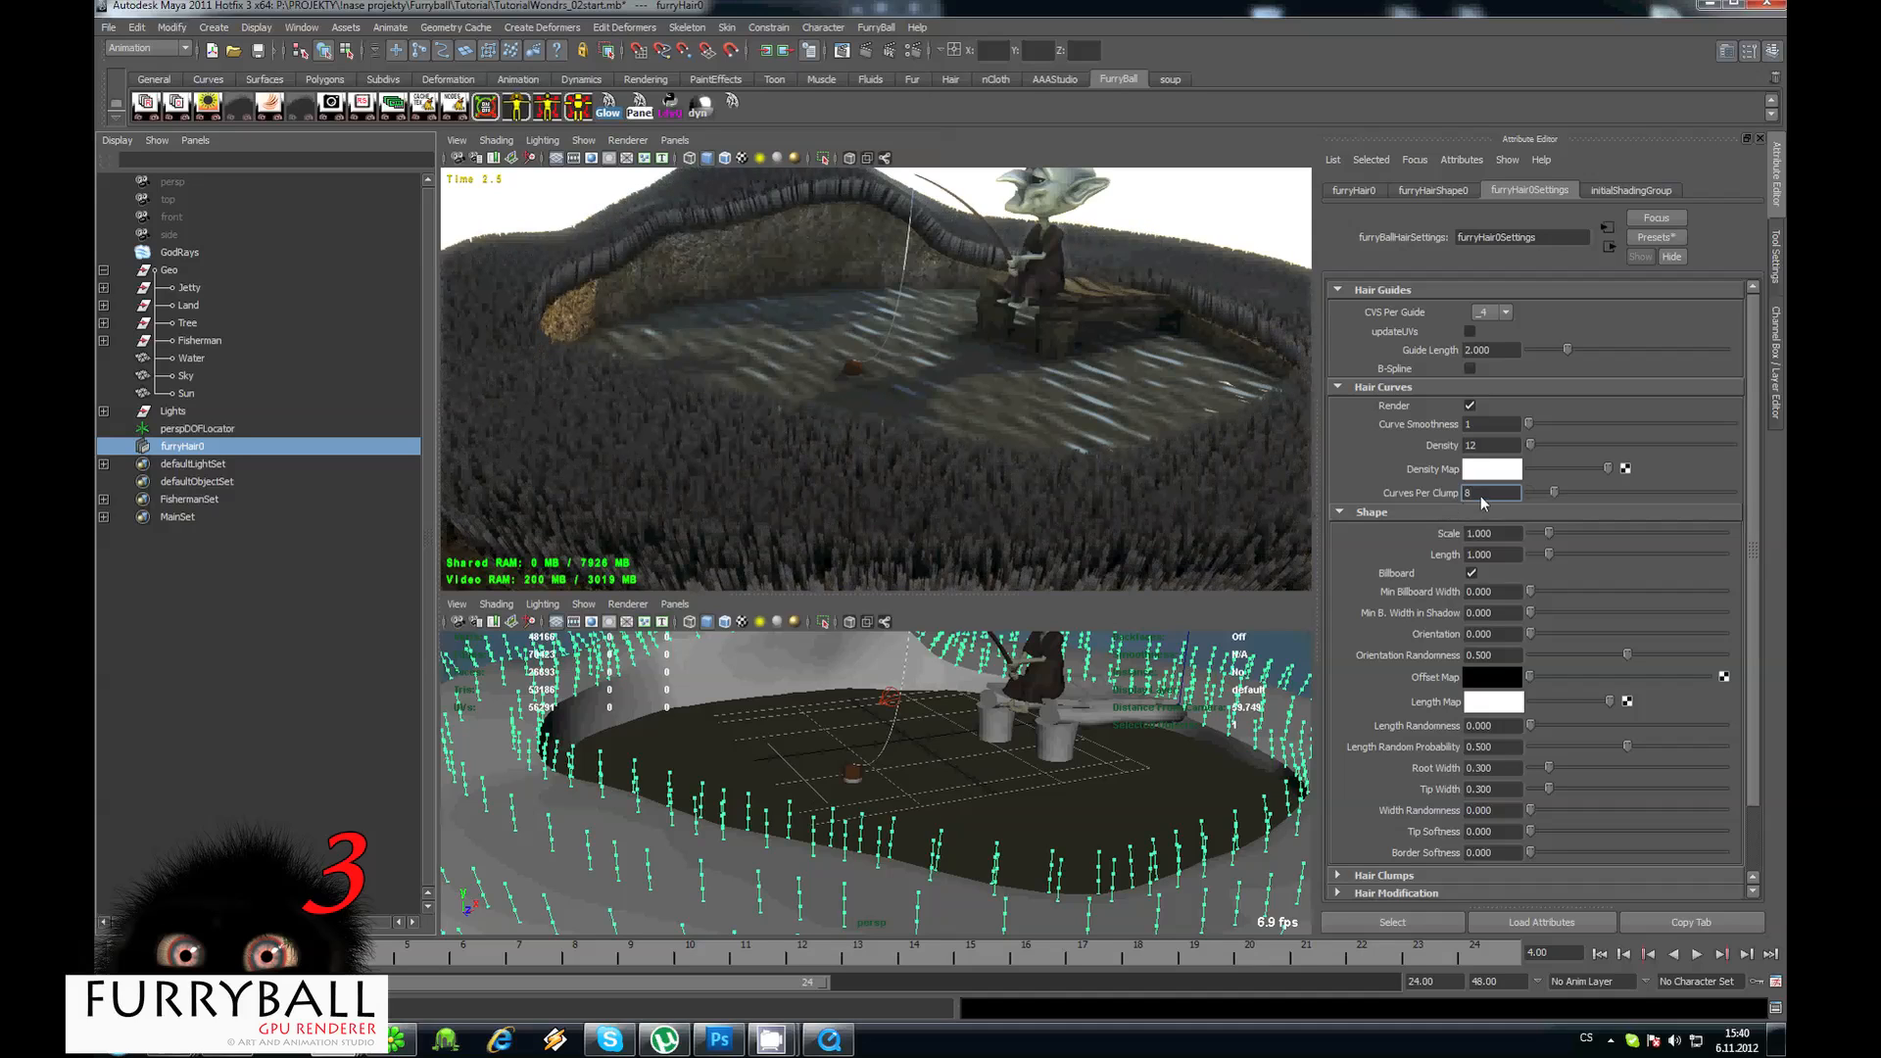
text(12)
key(Return)
Set the hair clumps' Clump Base Radius to 3 and Clump Inclination to about -0.833.
click(1378, 513)
click(1395, 531)
alt+middle_drag(1179, 500, 1154, 441)
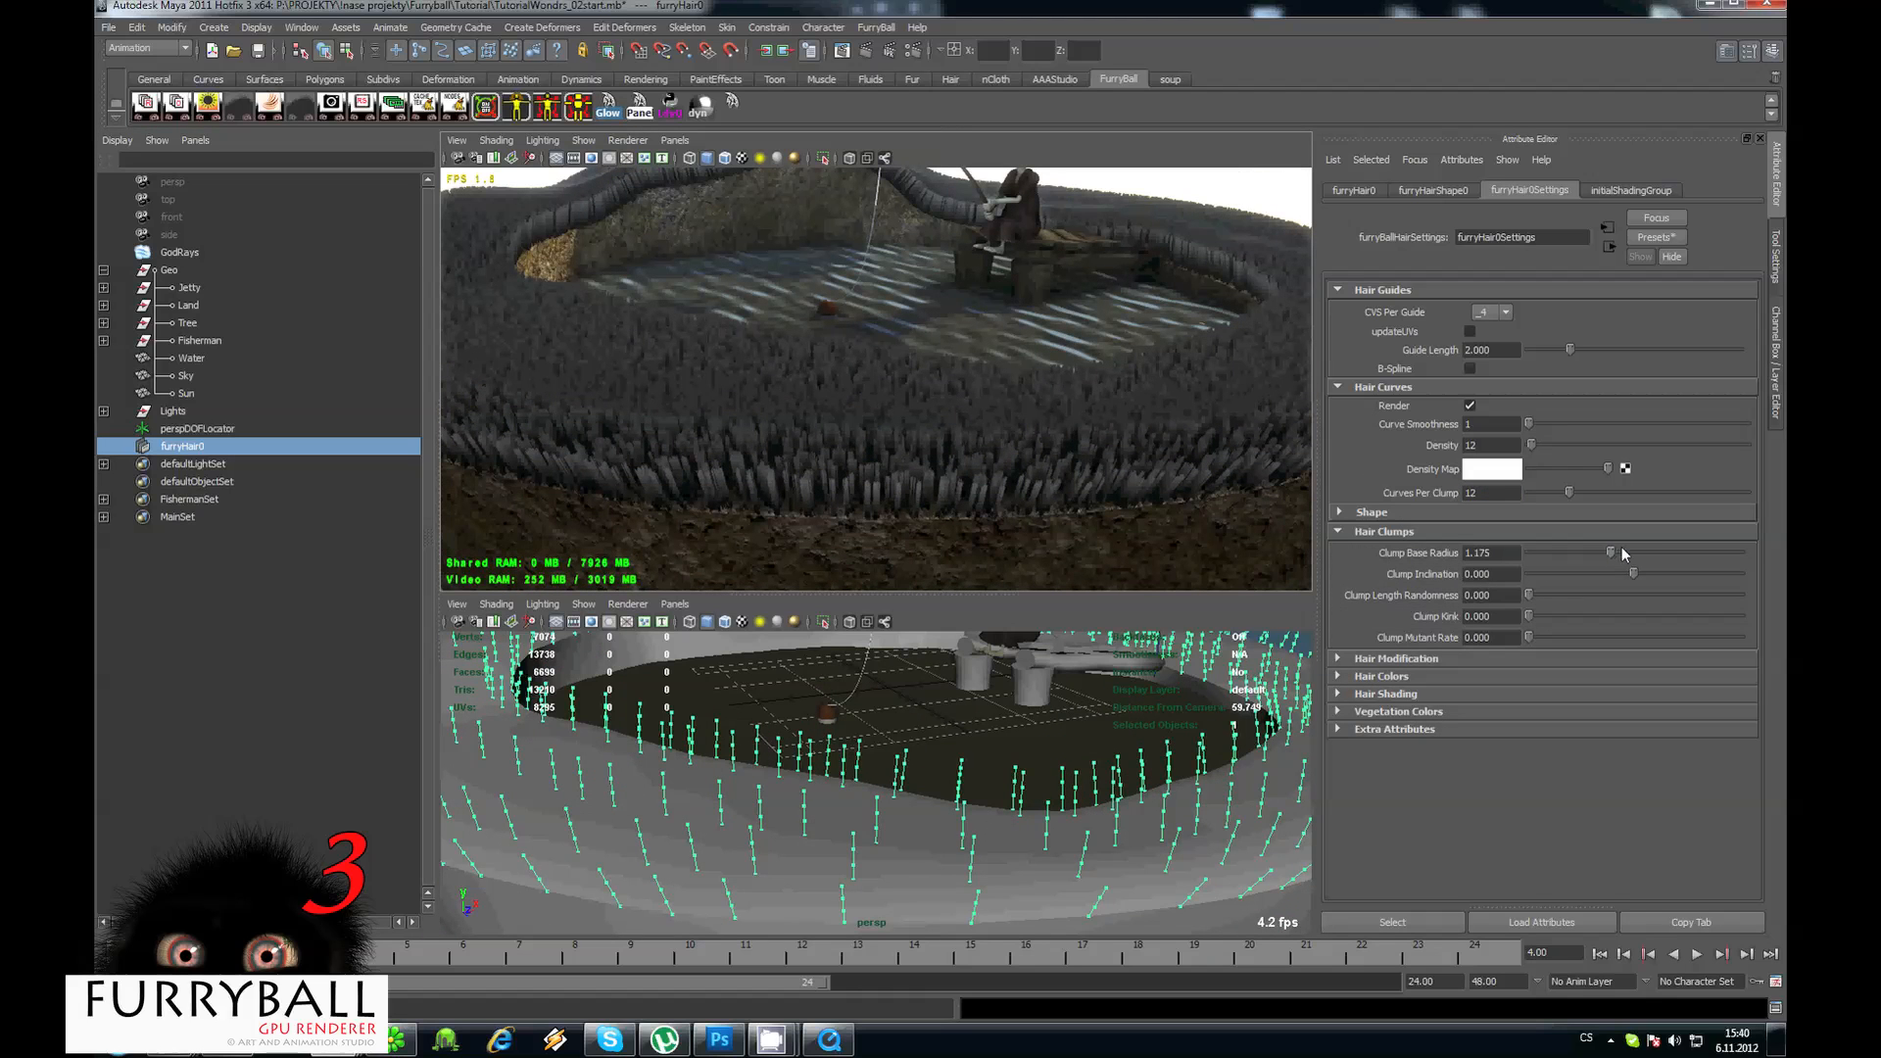
drag(1660, 551, 1743, 552)
scroll(1036, 435, up, 3)
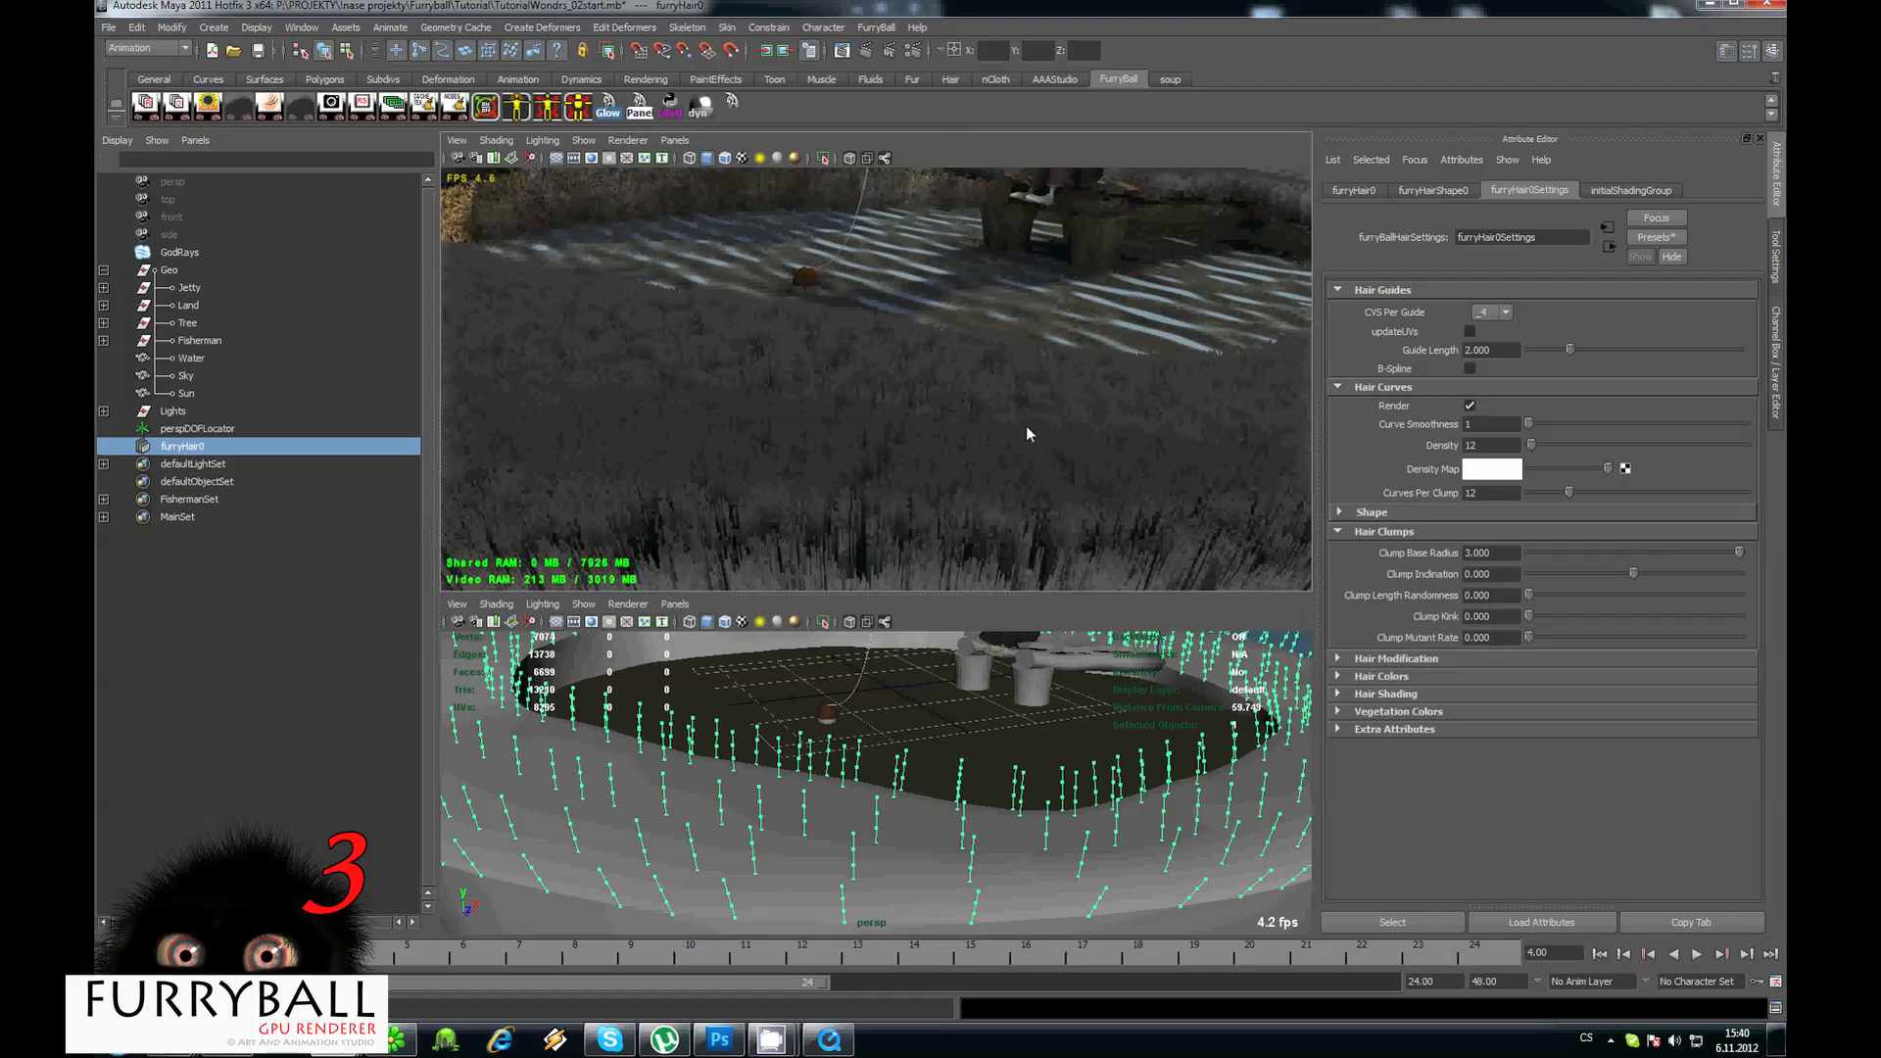
drag(1612, 574, 1560, 574)
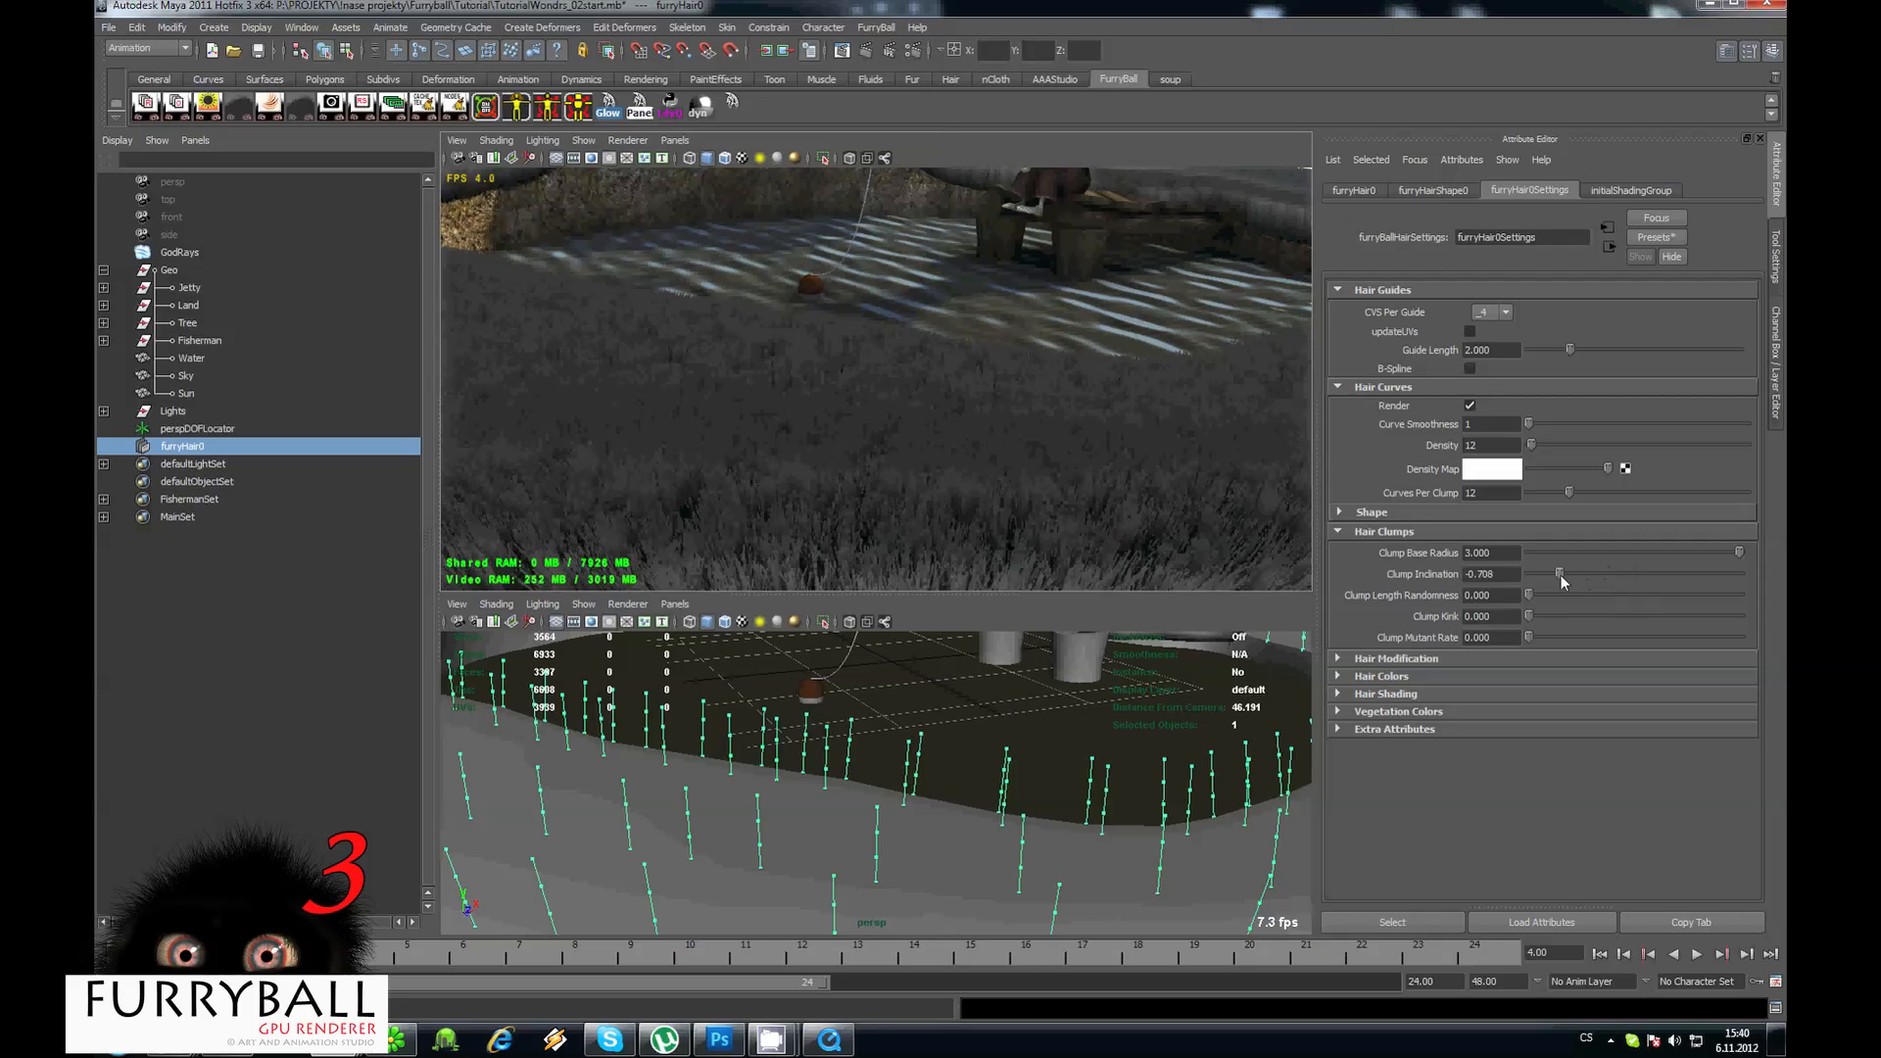
Change the hair's Body Color to a bright yellow-green for the grass.
scroll(912, 447, down, 5)
scroll(1012, 522, up, 7)
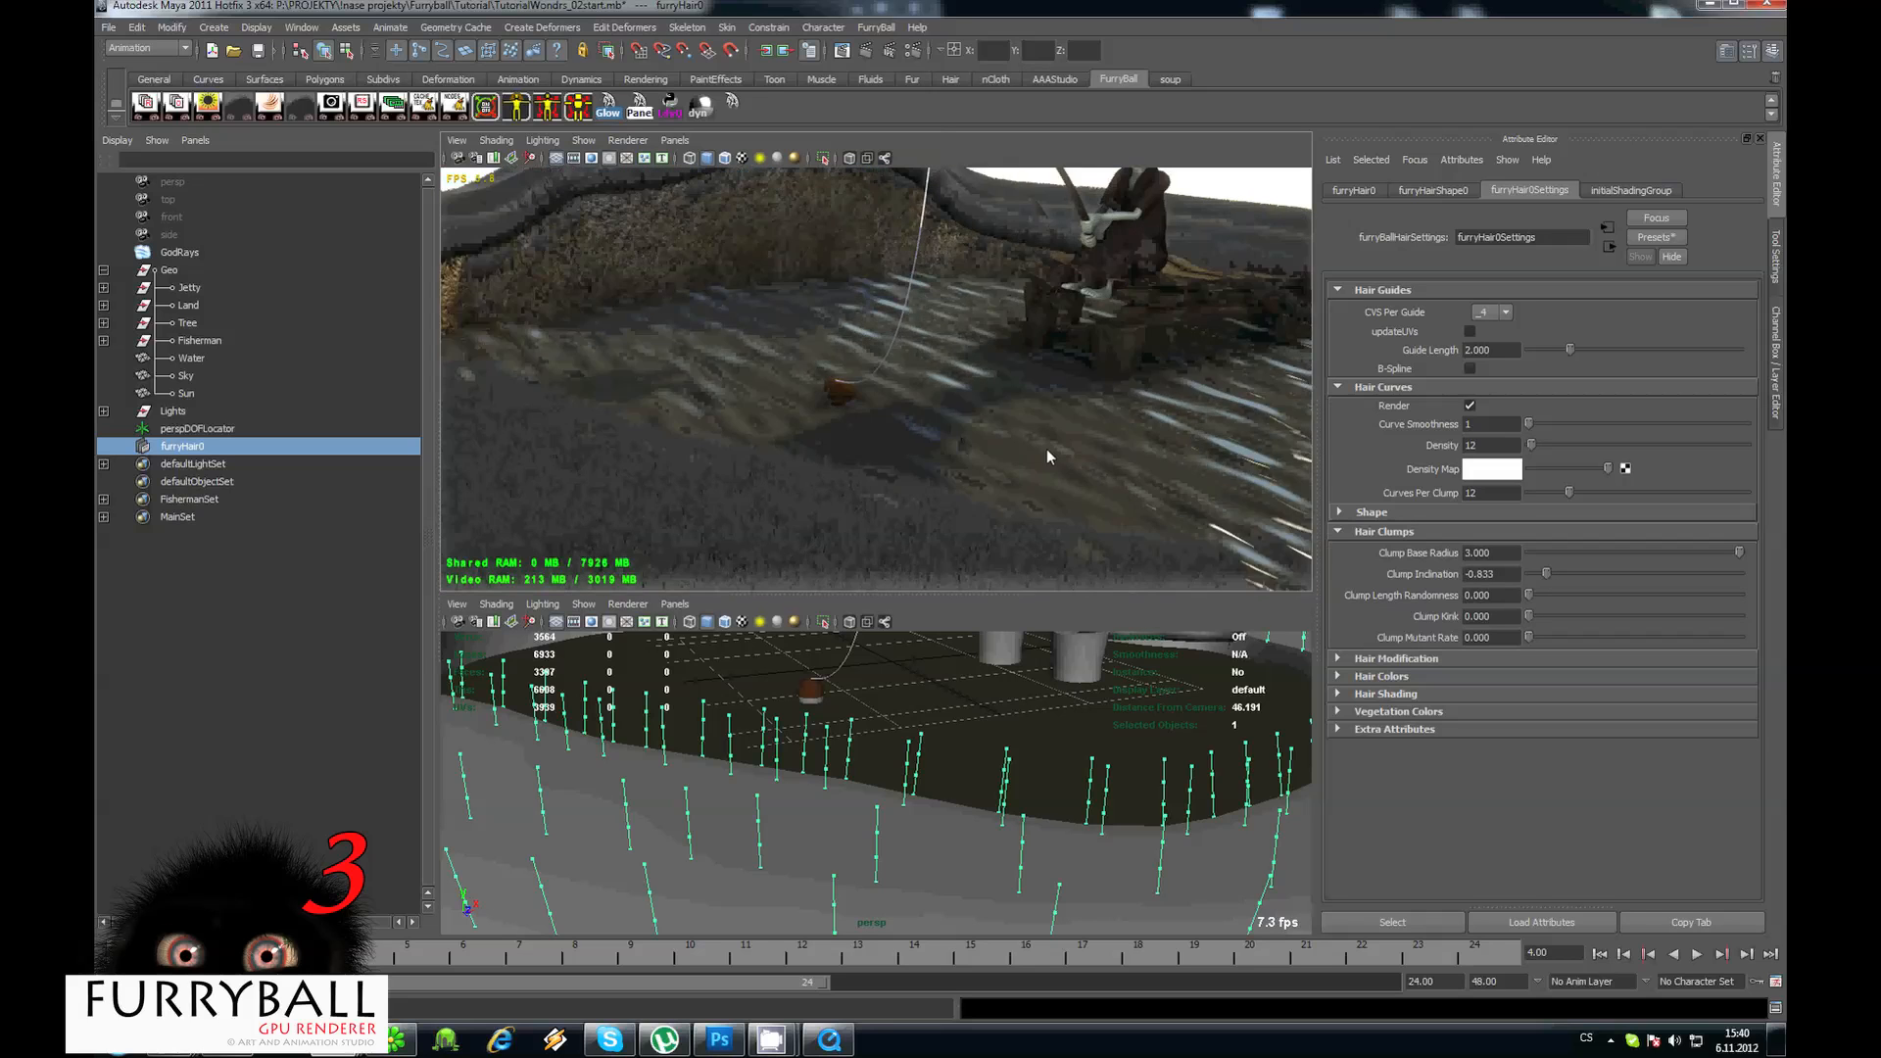
alt+right_drag(1065, 586, 956, 445)
alt+middle_drag(754, 440, 960, 449)
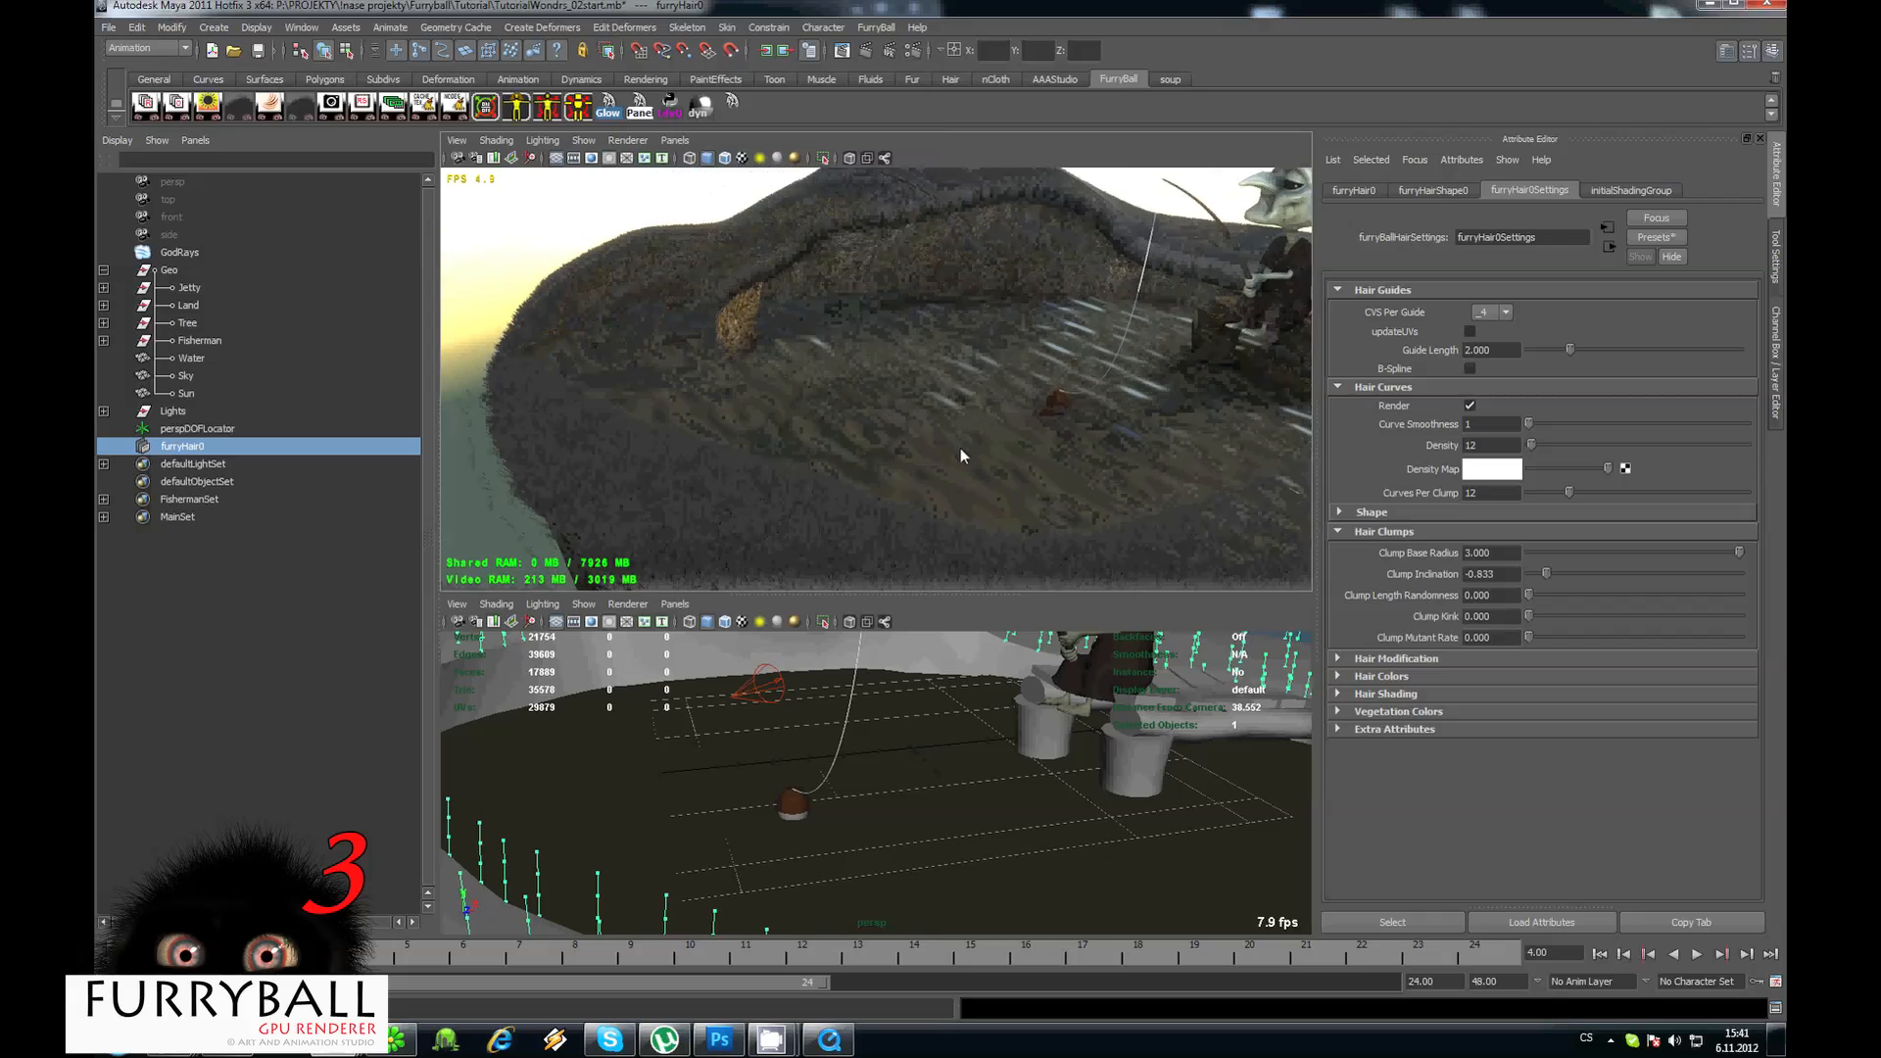
alt+right_drag(960, 449, 1029, 495)
click(1403, 676)
click(1492, 752)
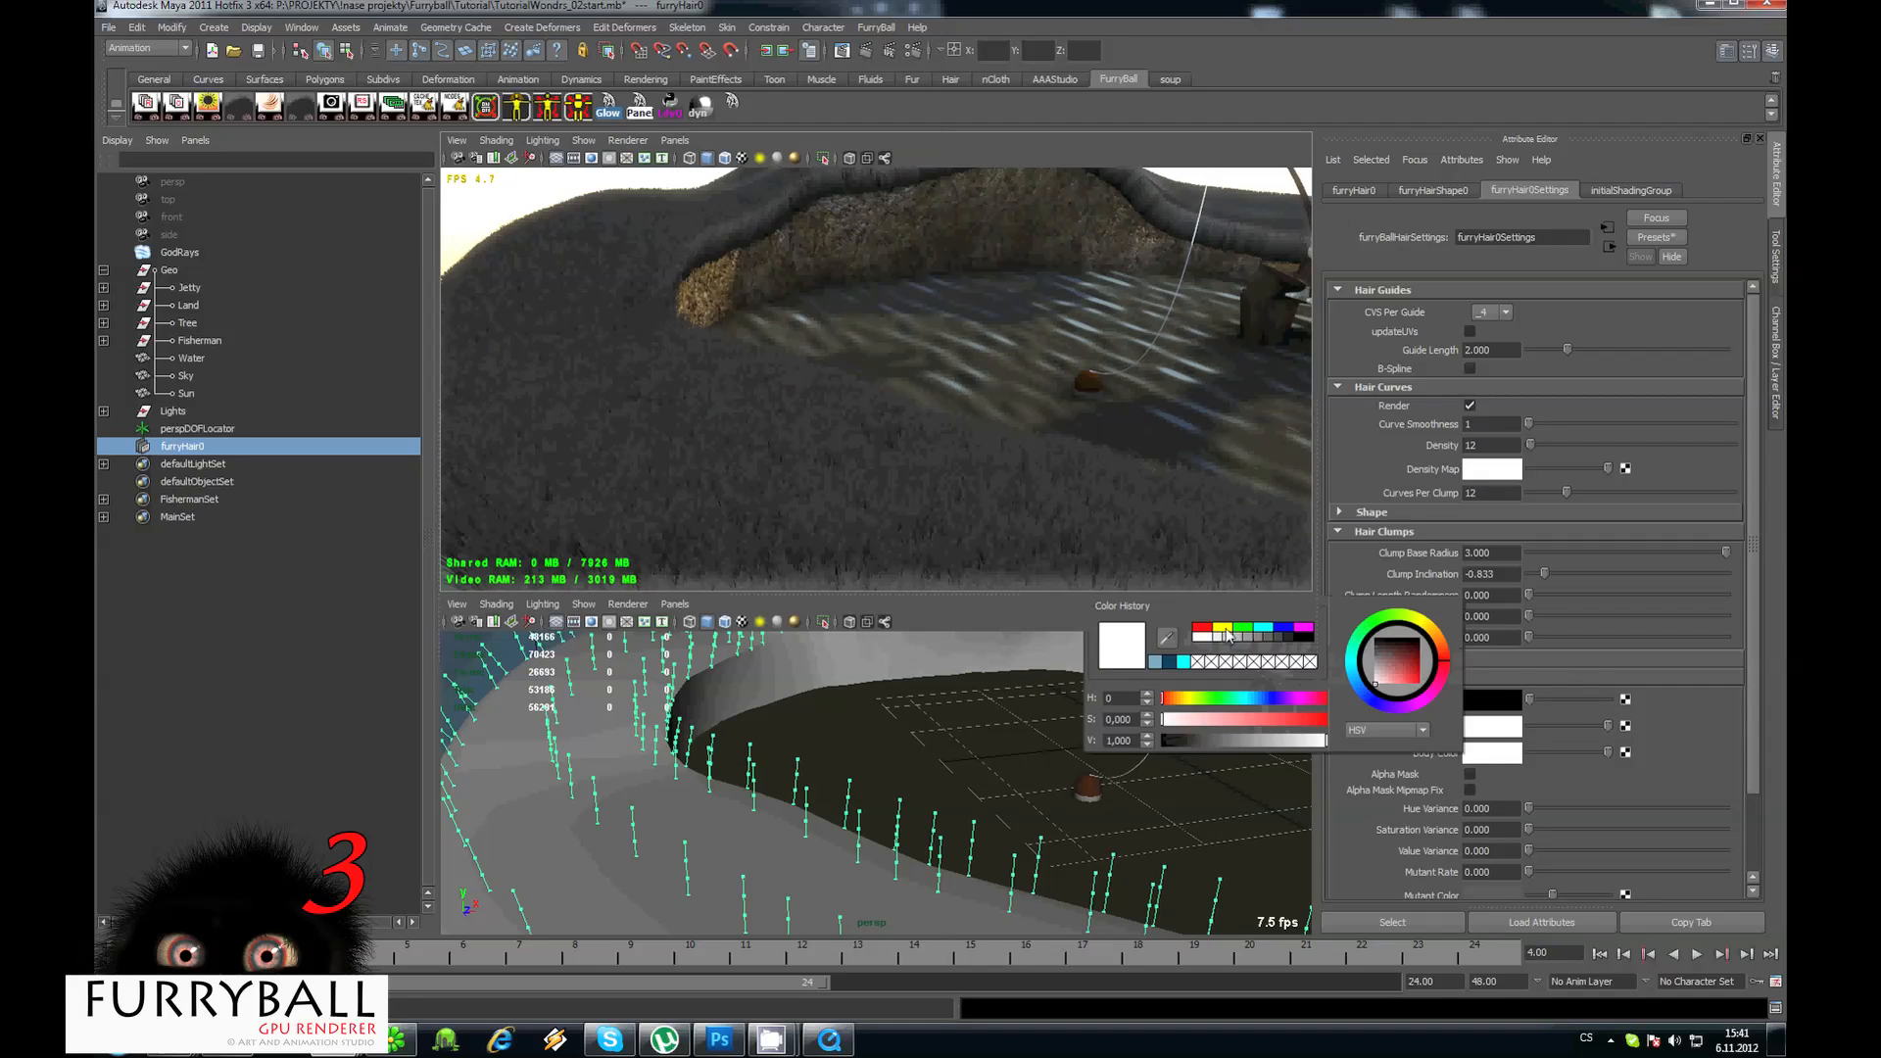
click(1242, 628)
click(1236, 720)
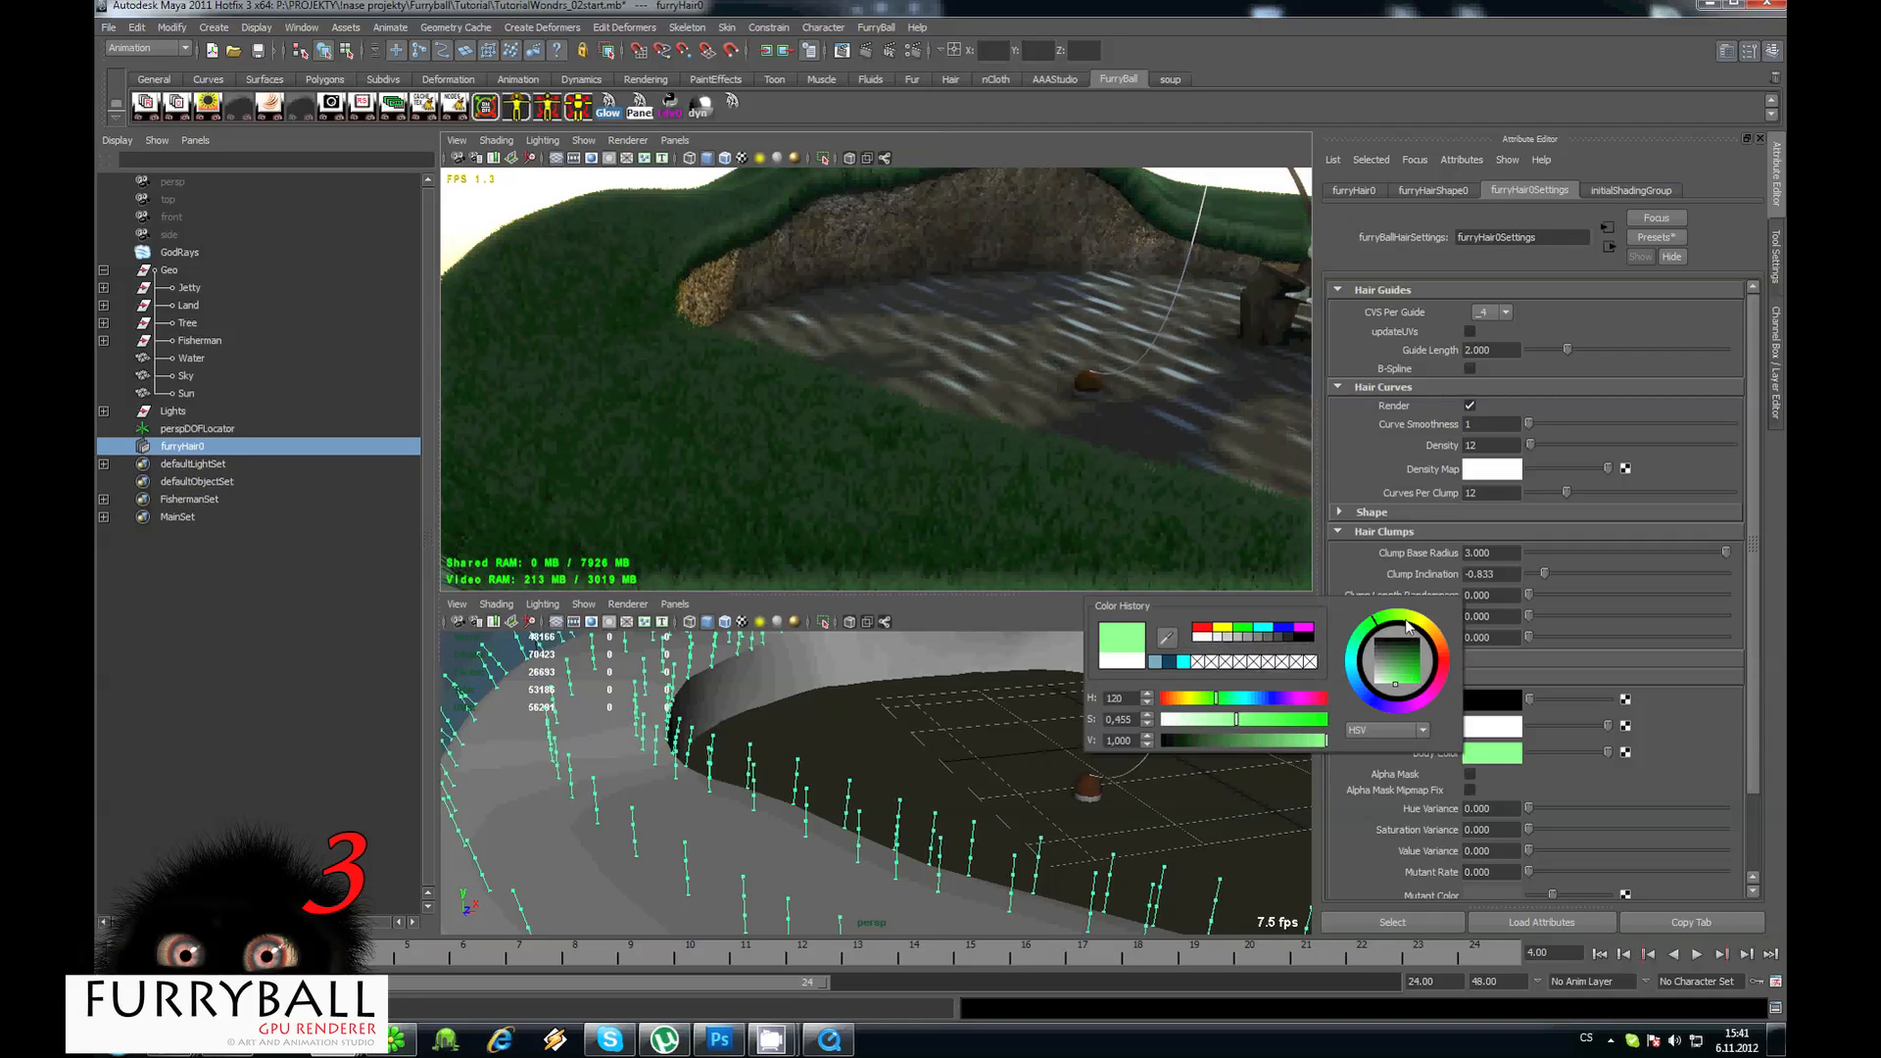
click(1405, 622)
click(1227, 740)
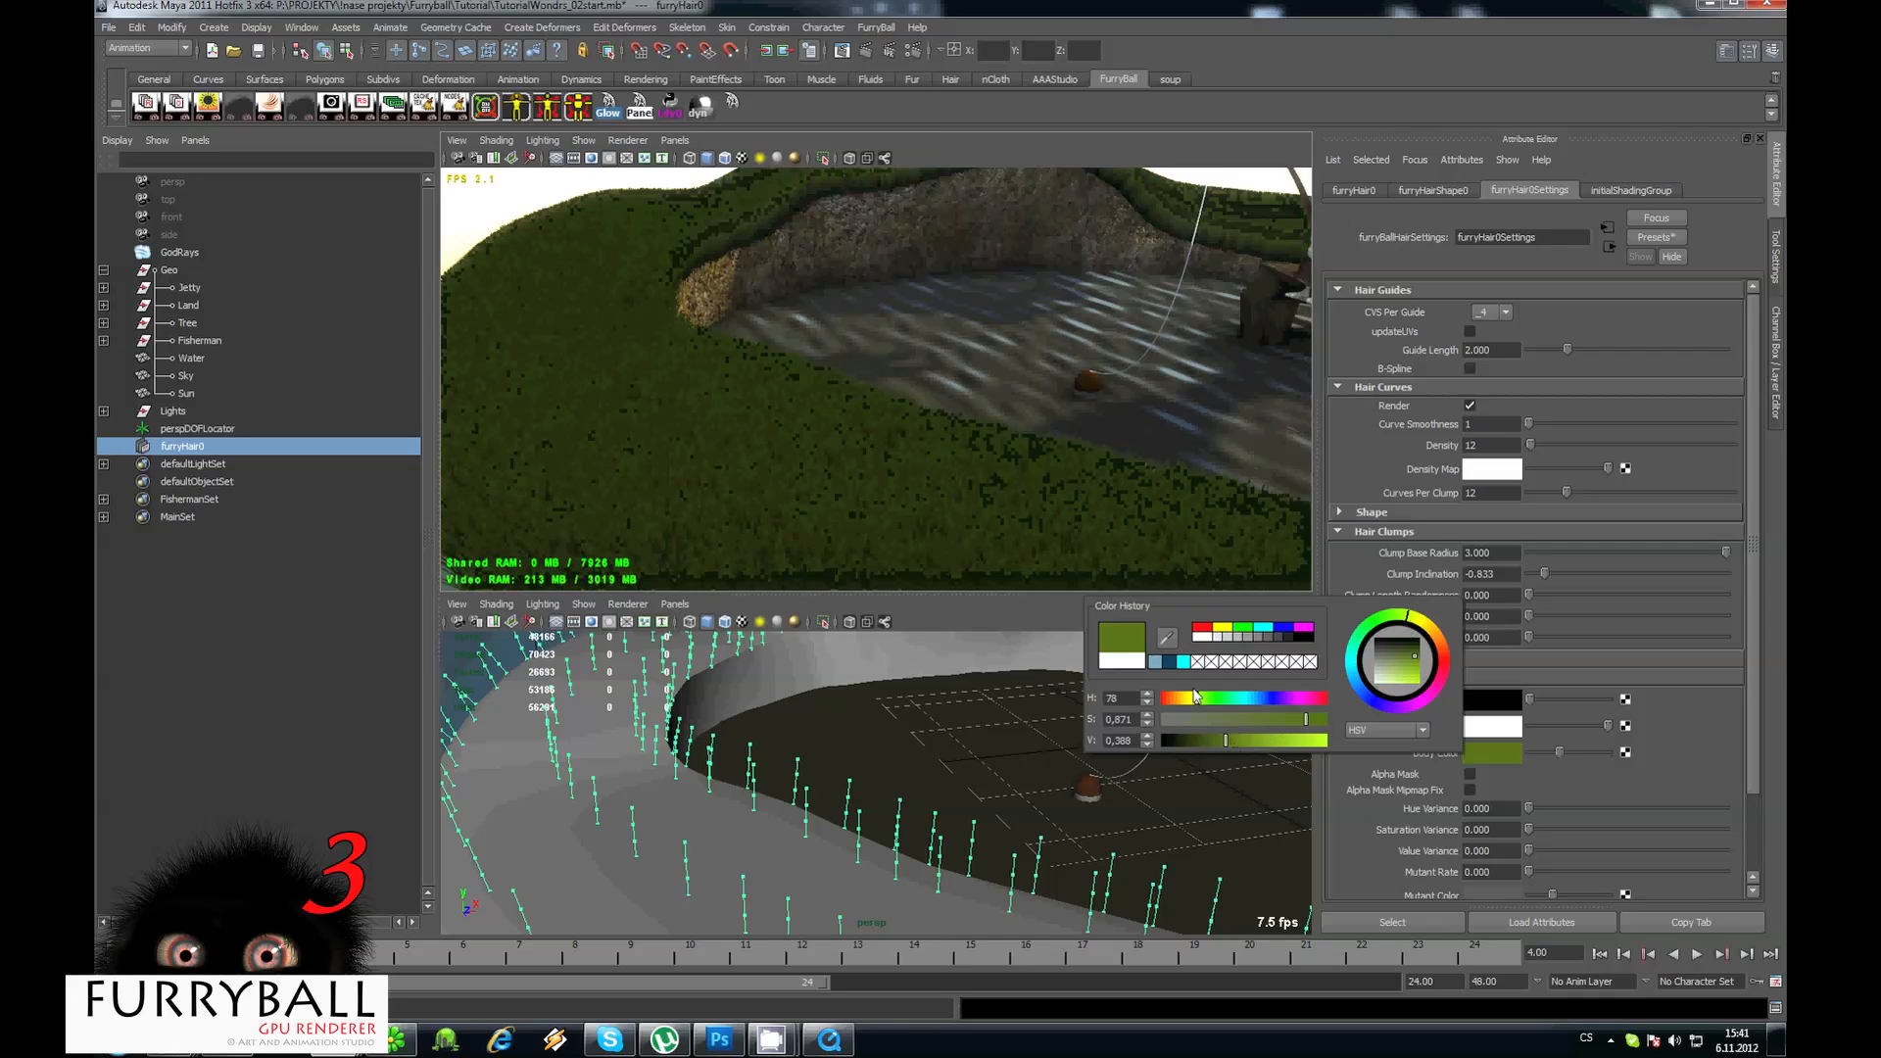
click(1273, 740)
click(1299, 741)
Vary the grass colors with Hue Variance about 0.085, Saturation Variance about 0.228 and Value Variance about 0.812.
alt+right_drag(1185, 425, 915, 396)
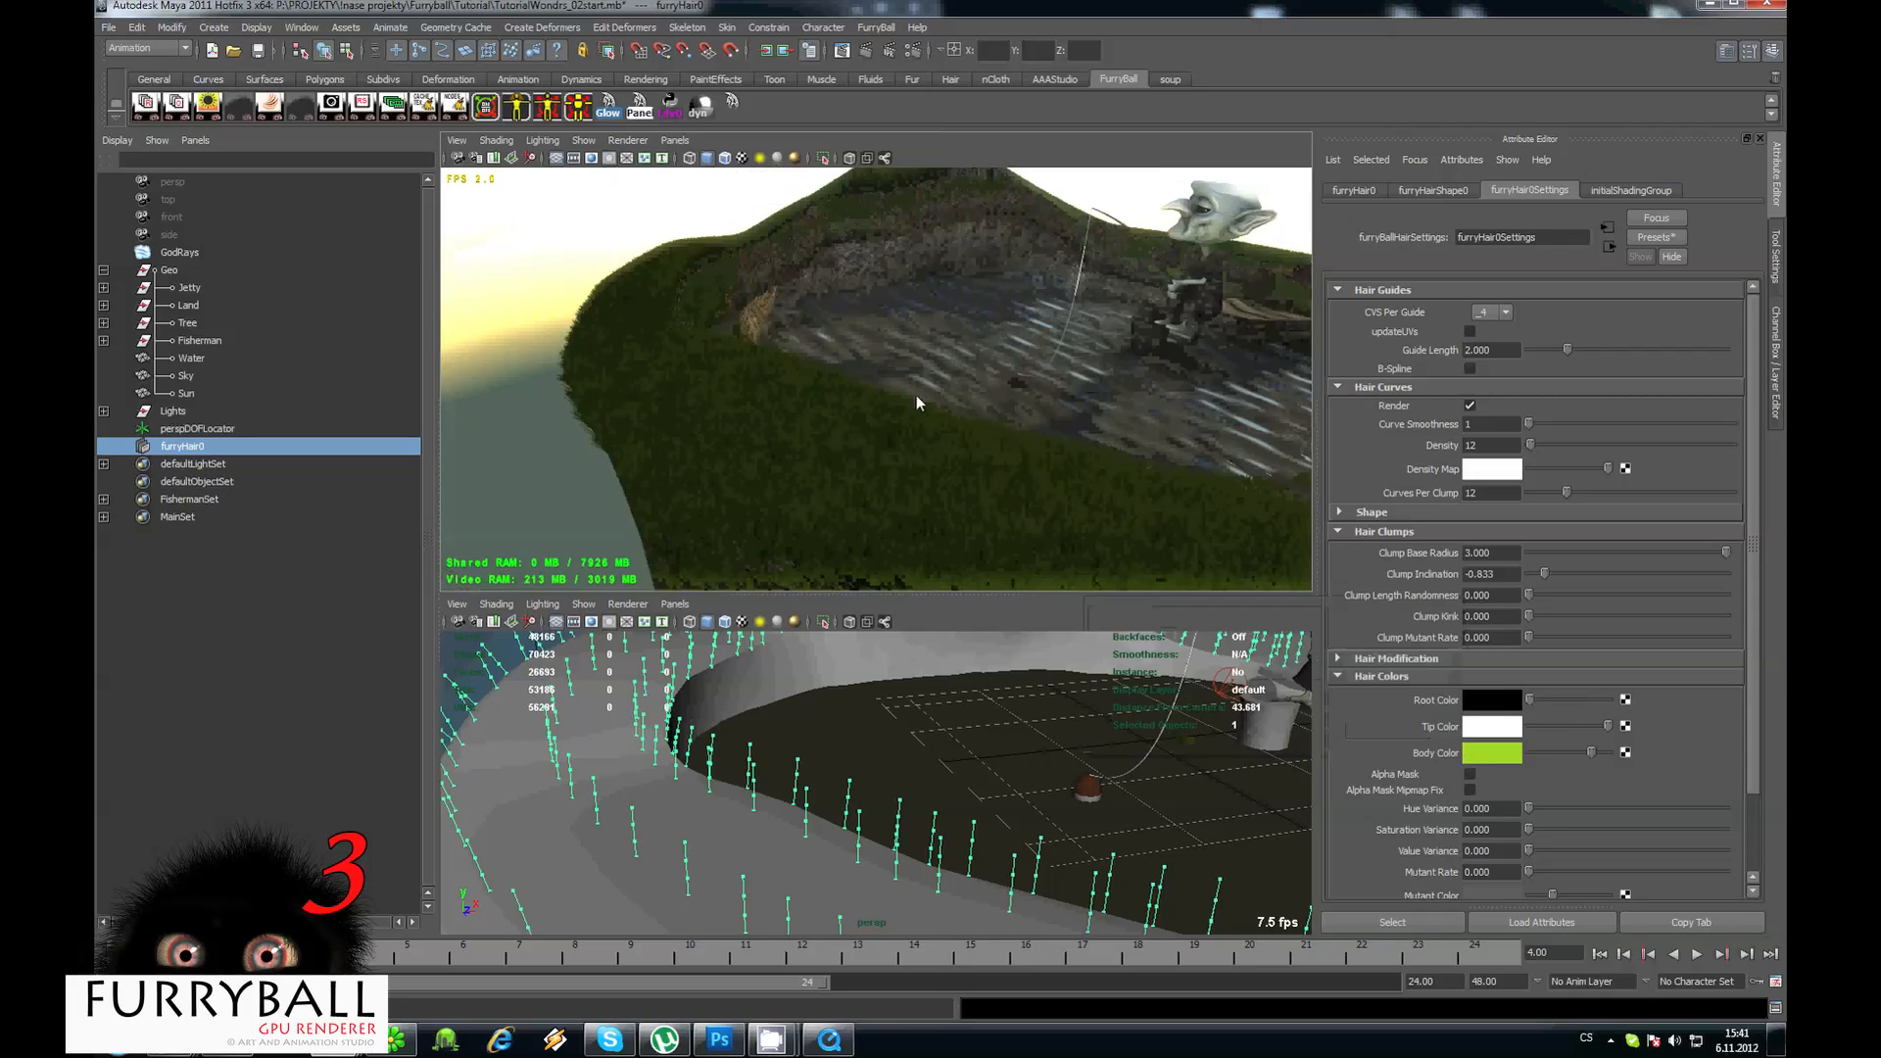
alt+drag(915, 395, 1056, 426)
alt+right_drag(1056, 426, 1120, 415)
alt+drag(1120, 415, 844, 433)
drag(1530, 828, 1700, 845)
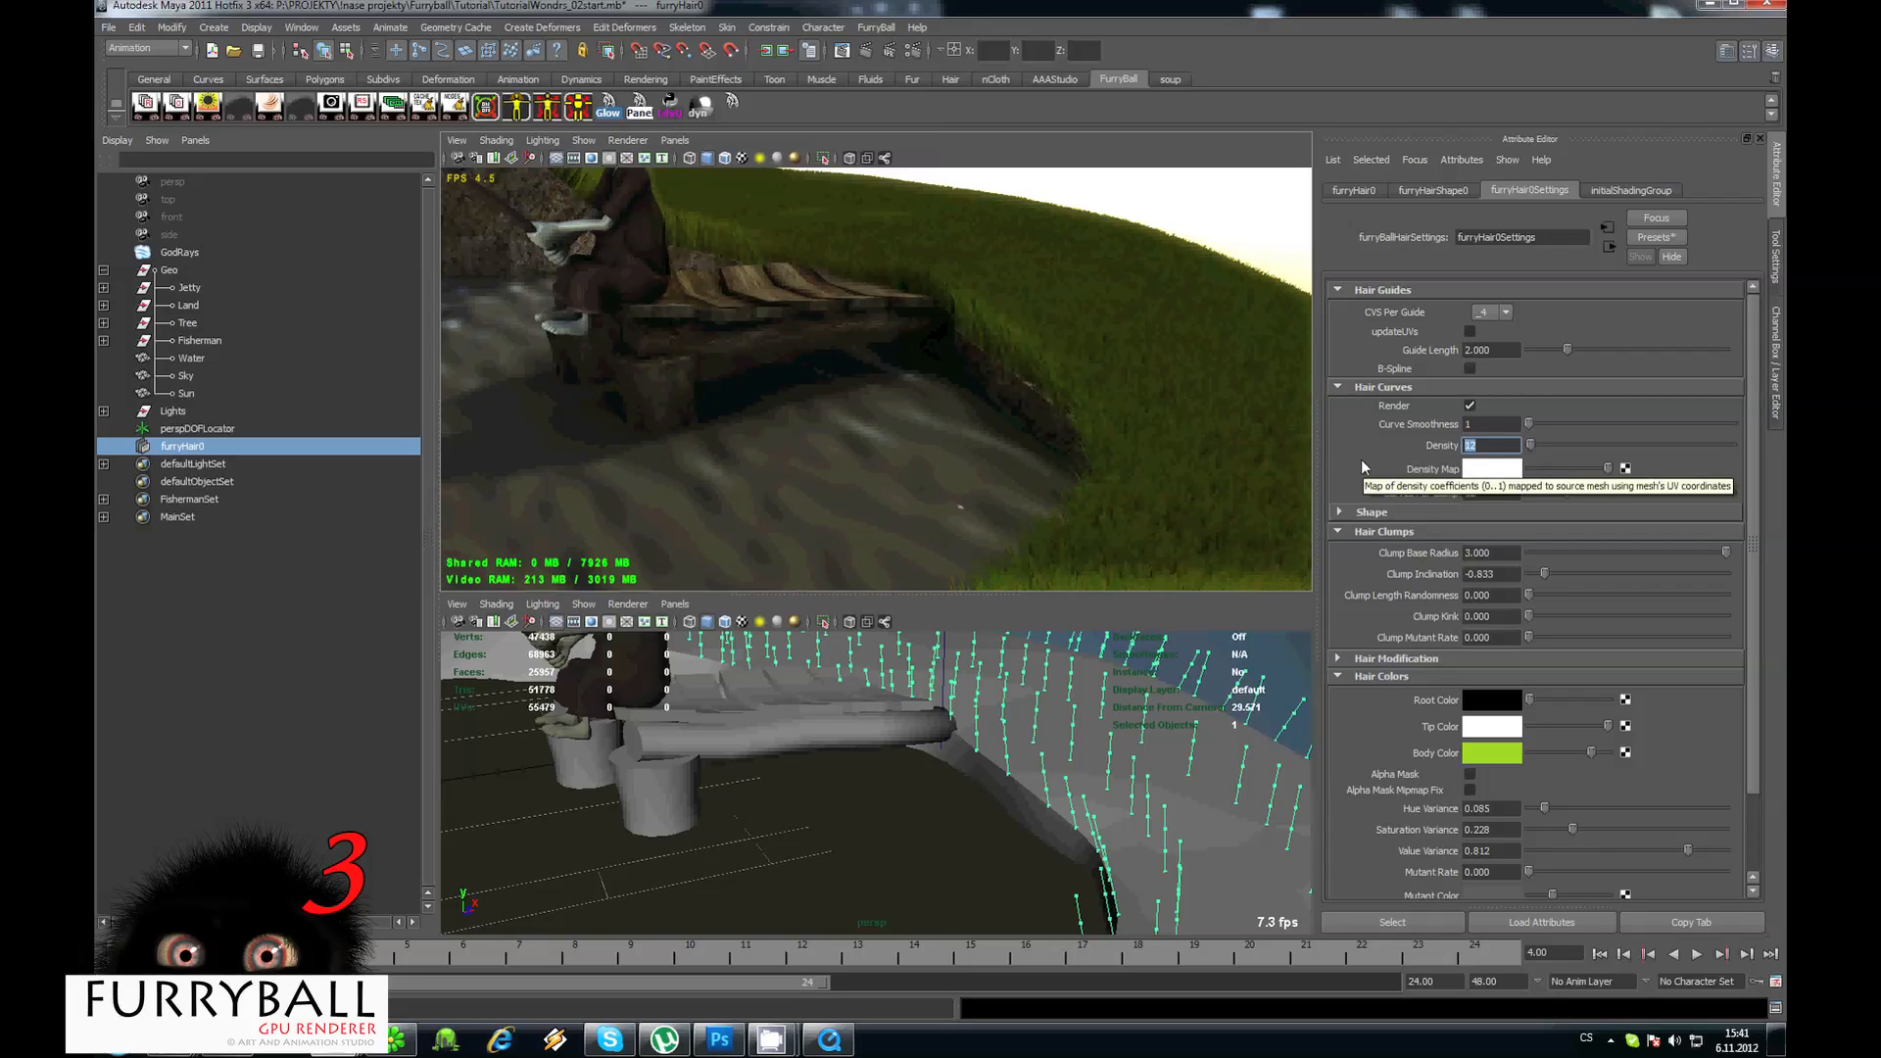
Set the grass Density to 3 and Clump Length Randomness to about 0.705.
text(6)
key(Return)
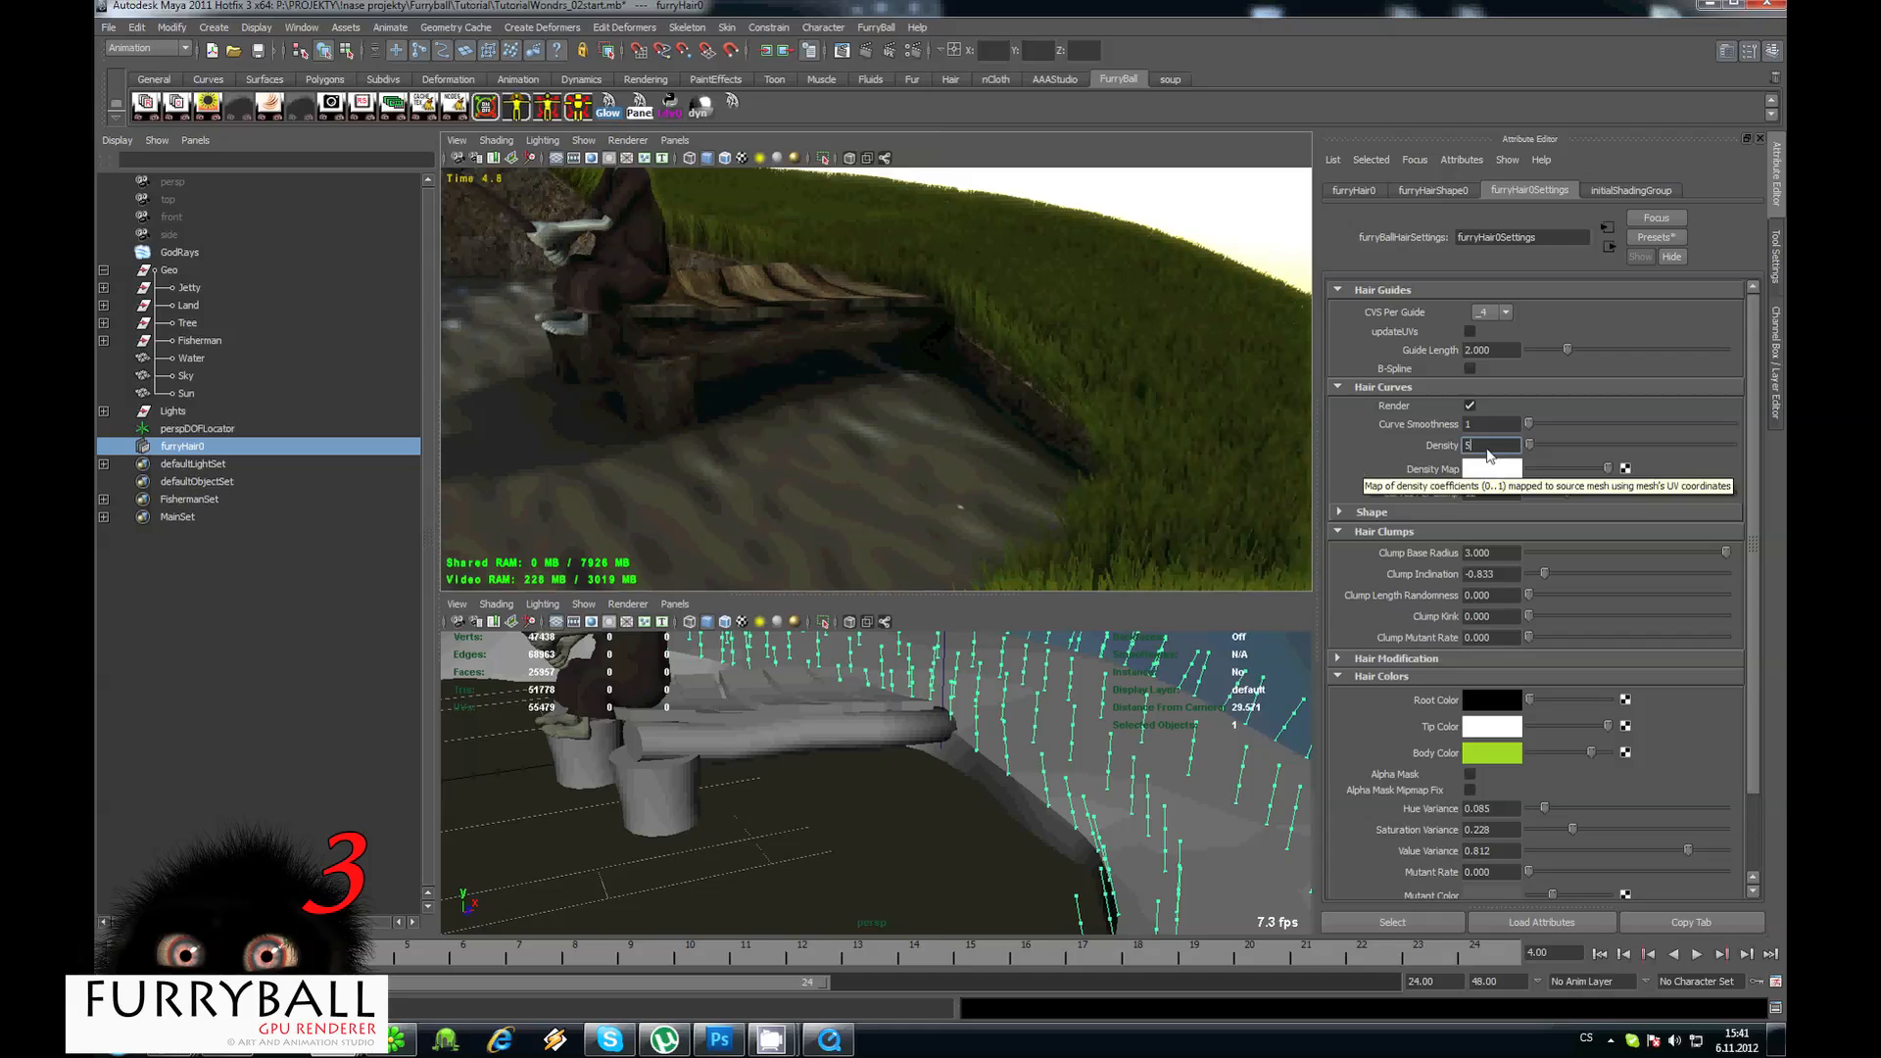
text(3)
key(Return)
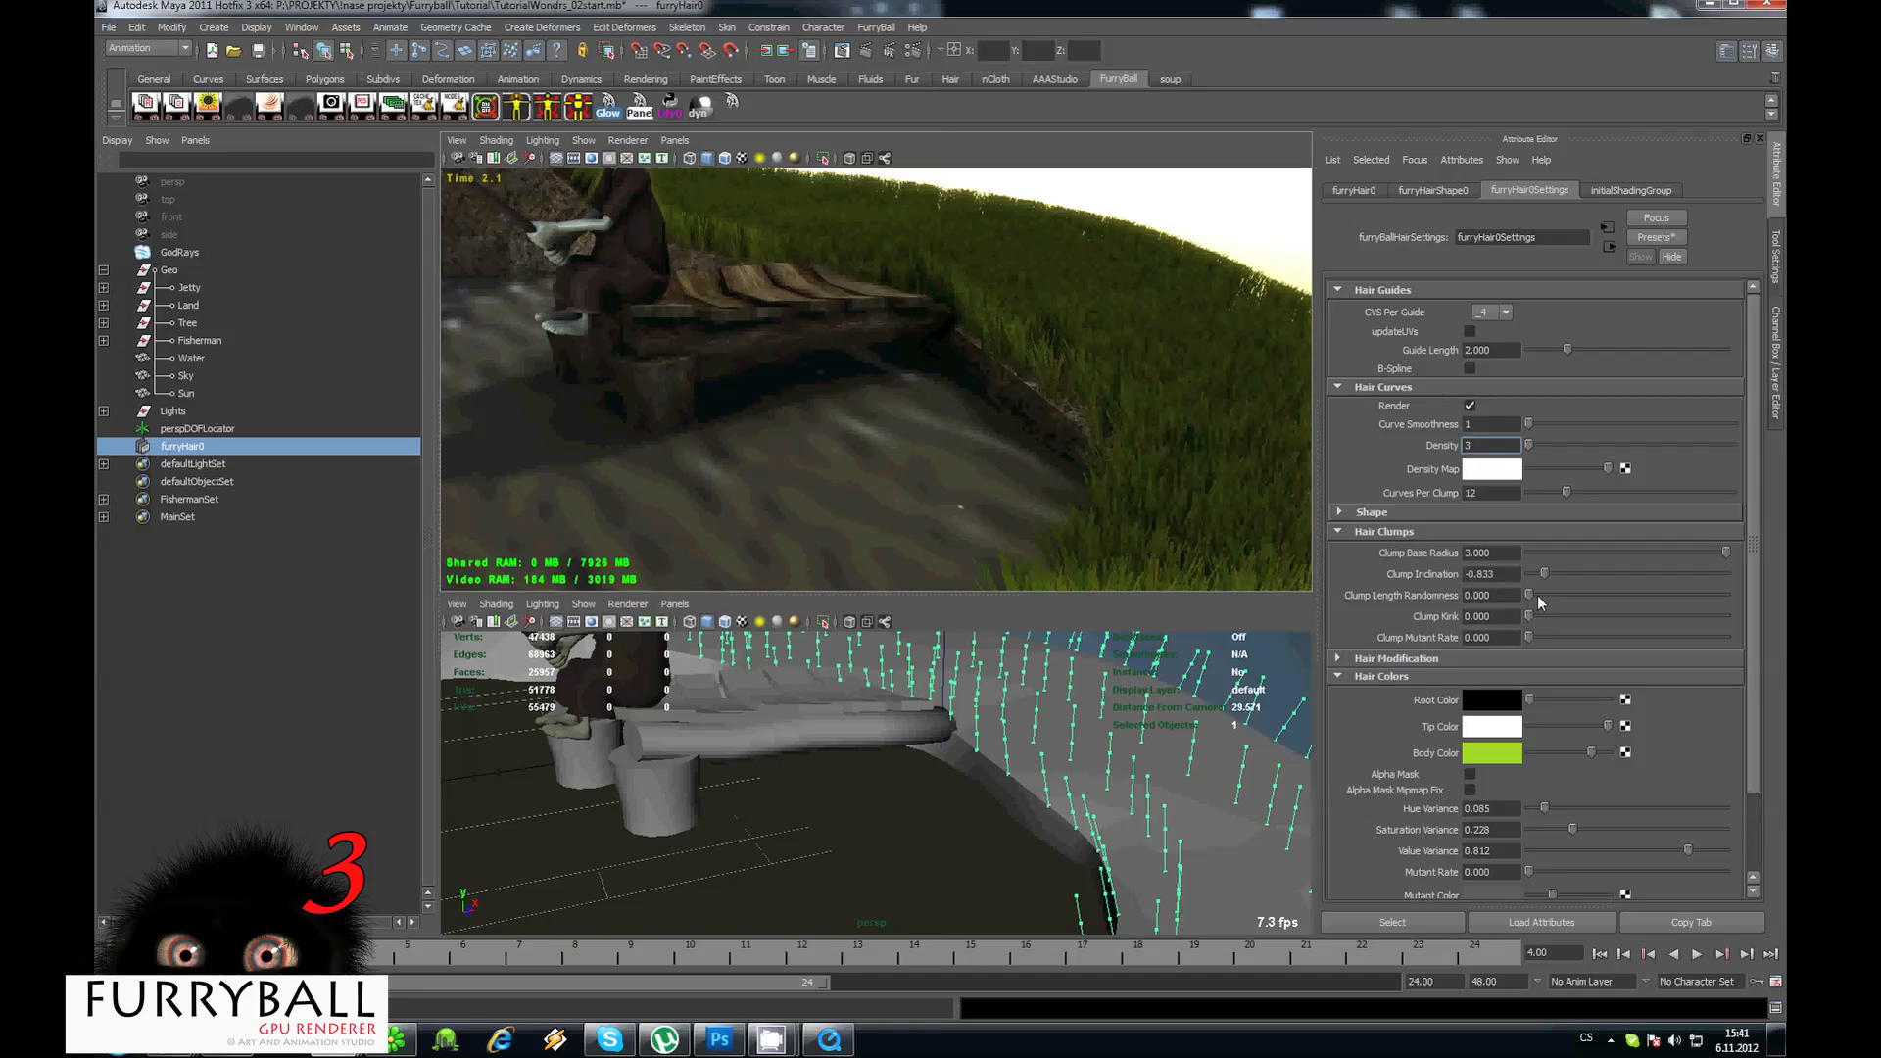
drag(1553, 598, 1661, 598)
Set the grass shape's Length Randomness to about 0.564 and Length Random Probability to about 0.259.
scroll(1263, 449, down, 5)
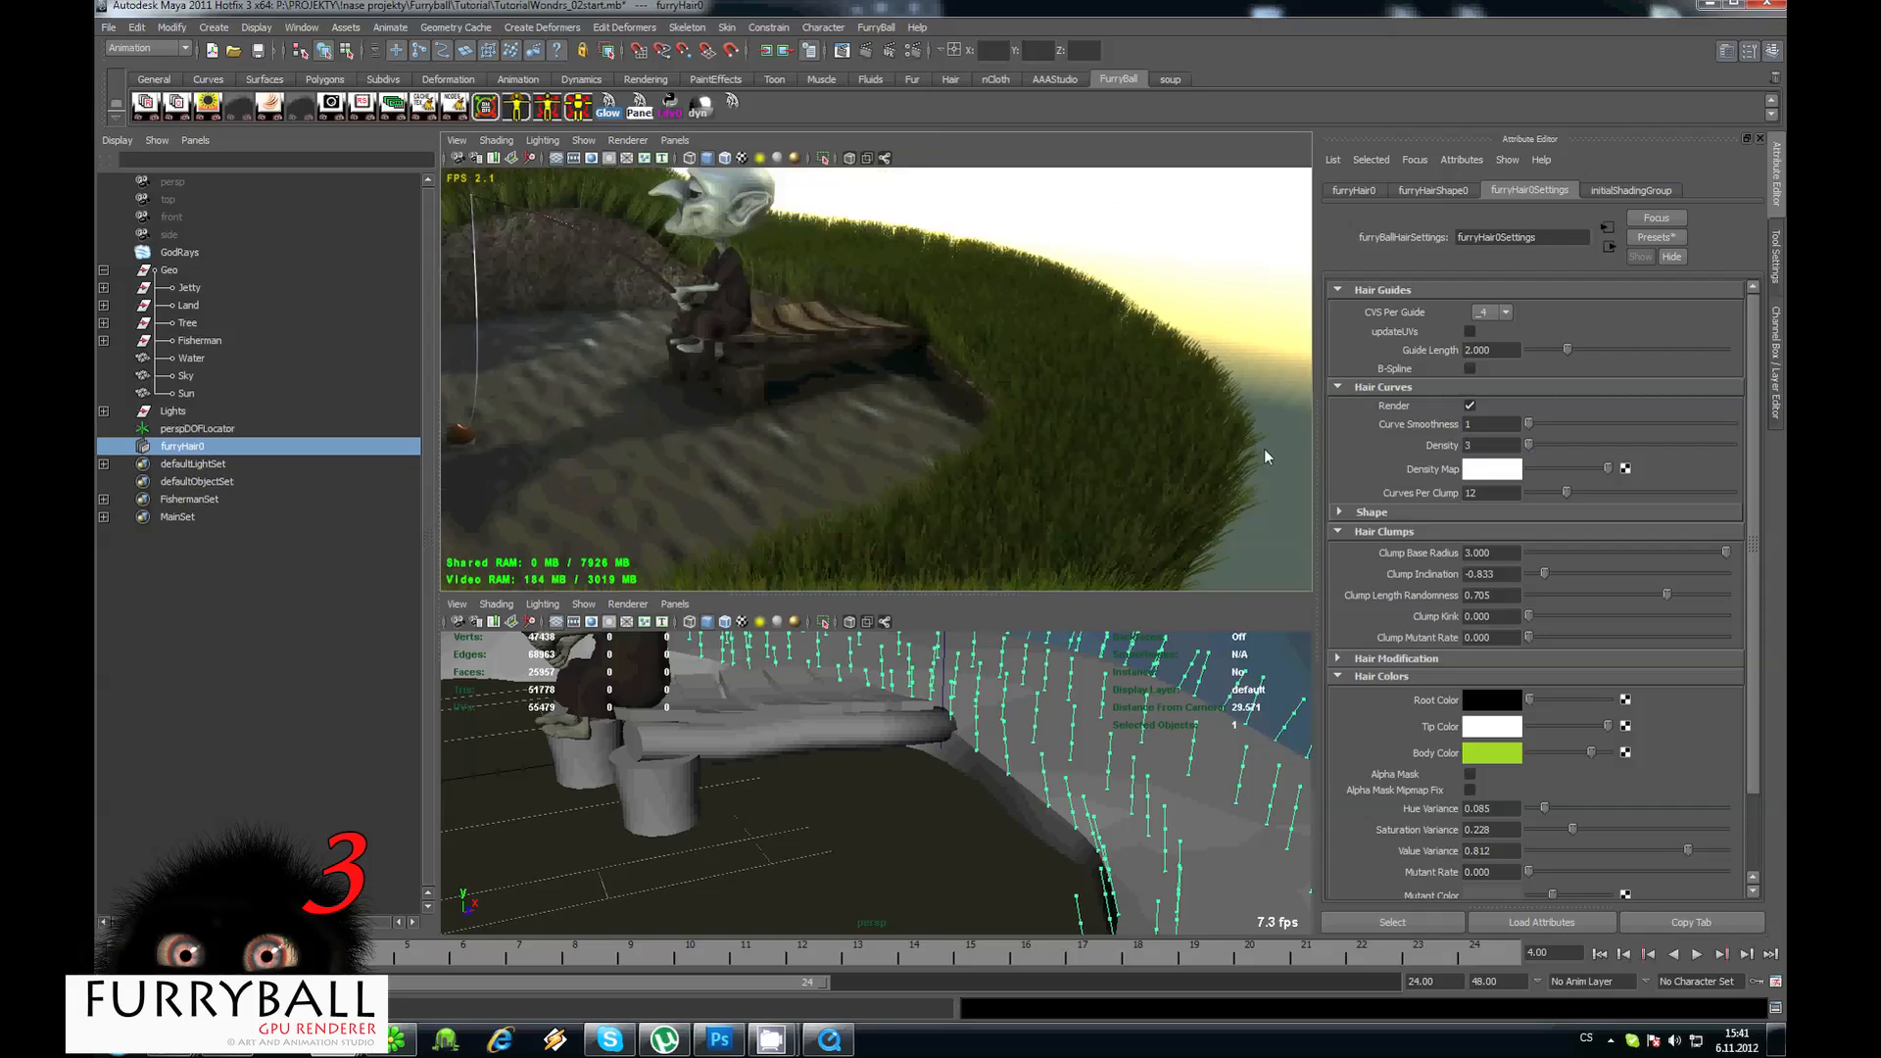
click(1381, 528)
click(1391, 546)
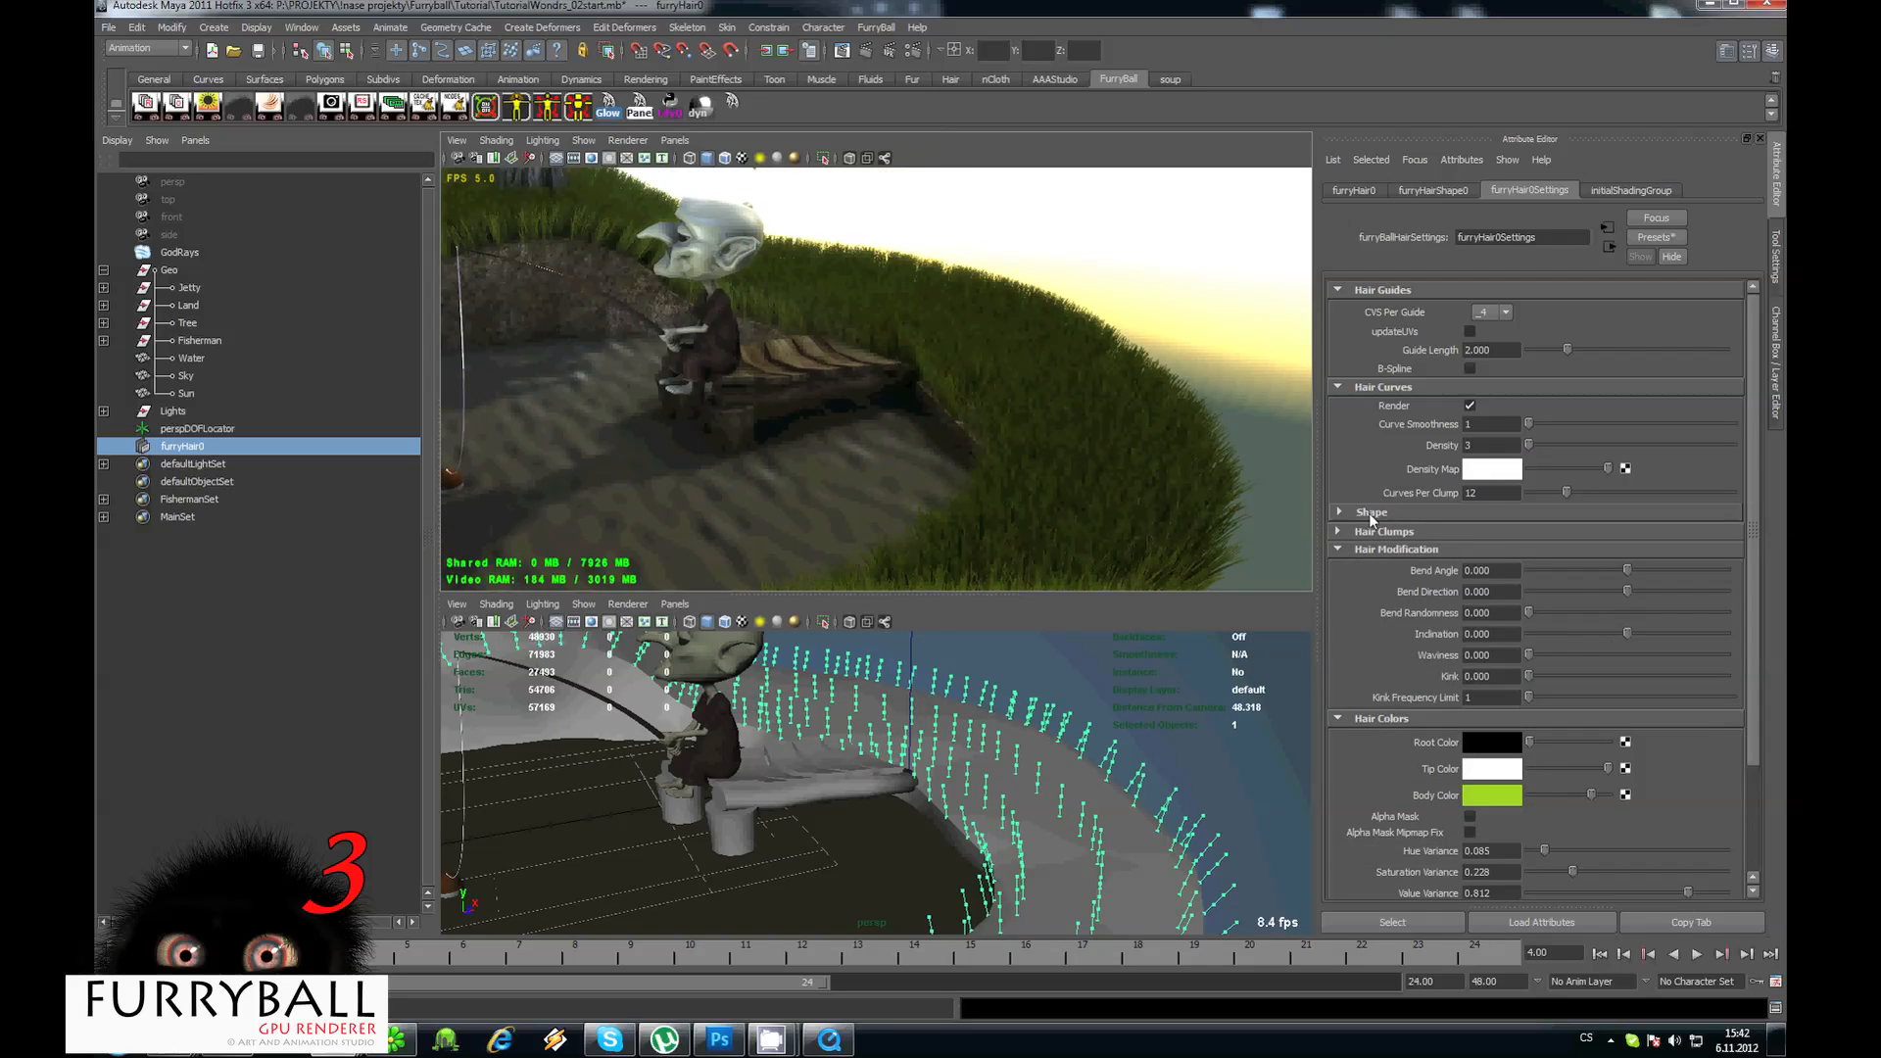
click(1368, 512)
scroll(1036, 409, up, 5)
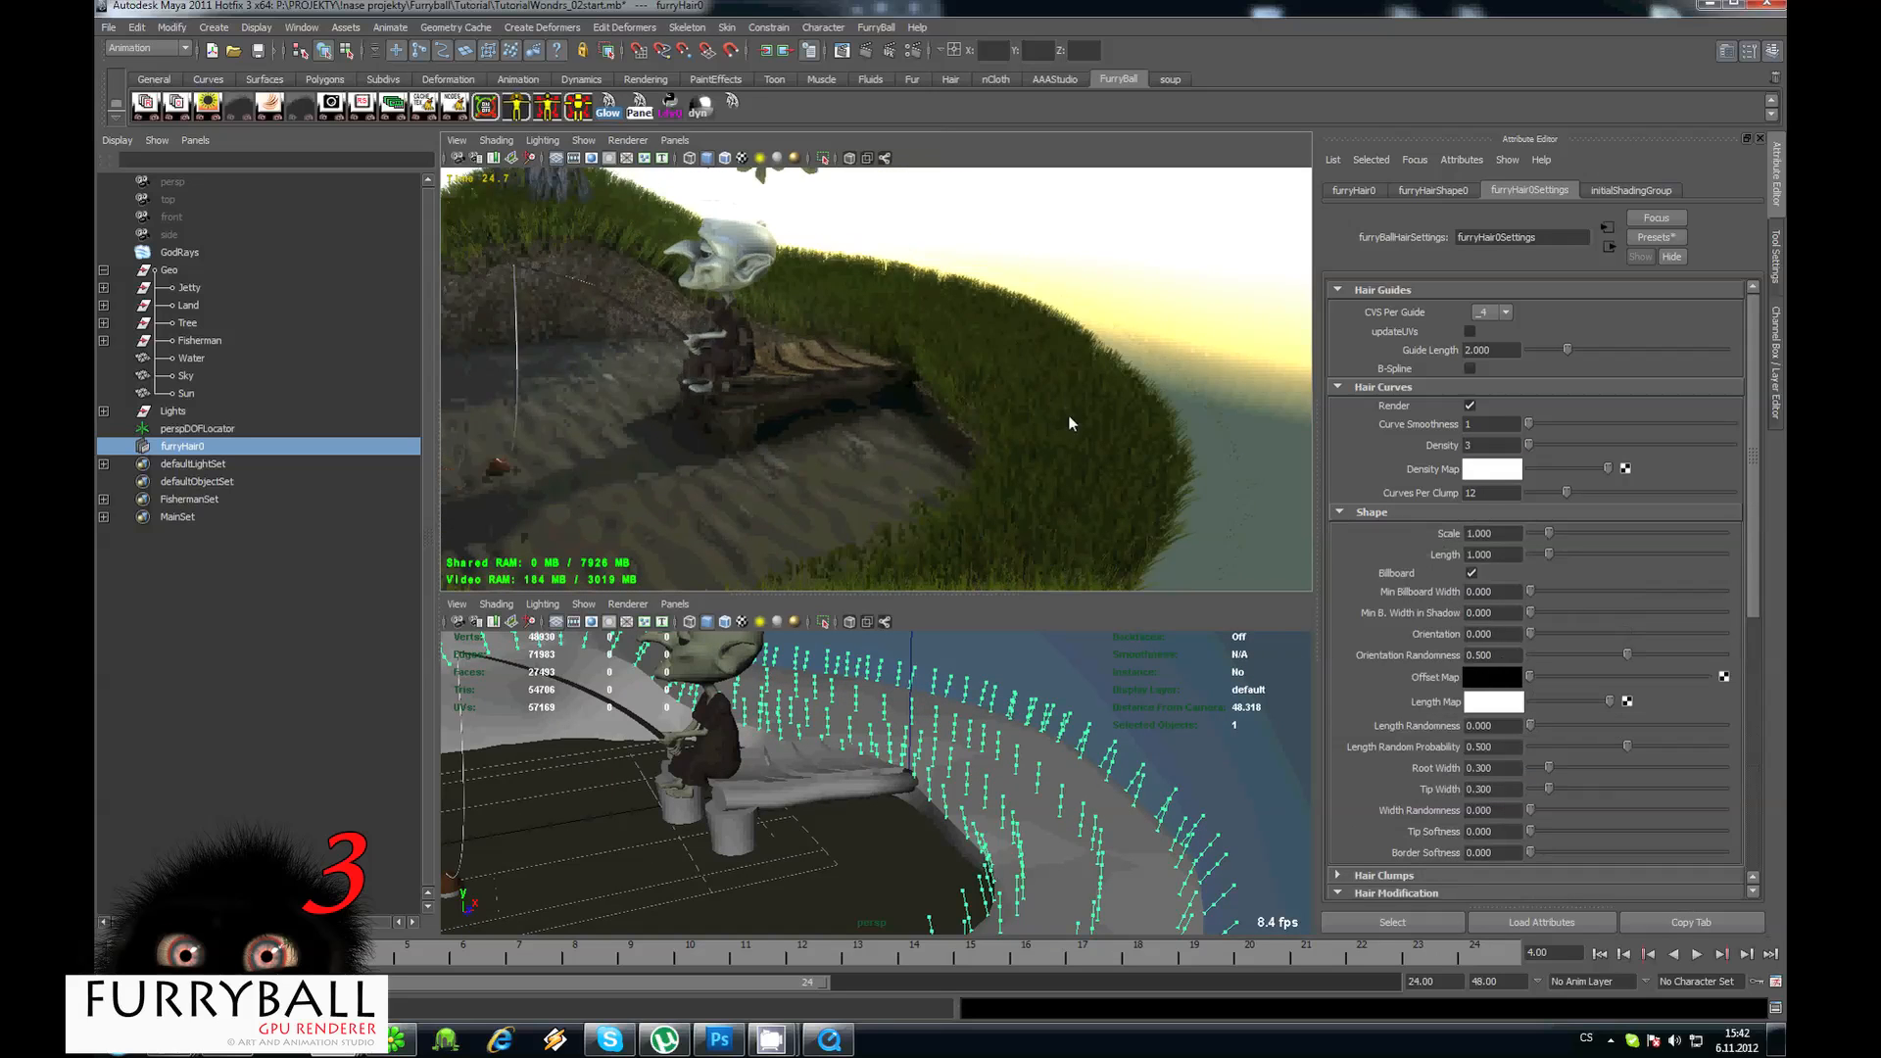
drag(1543, 725, 1581, 748)
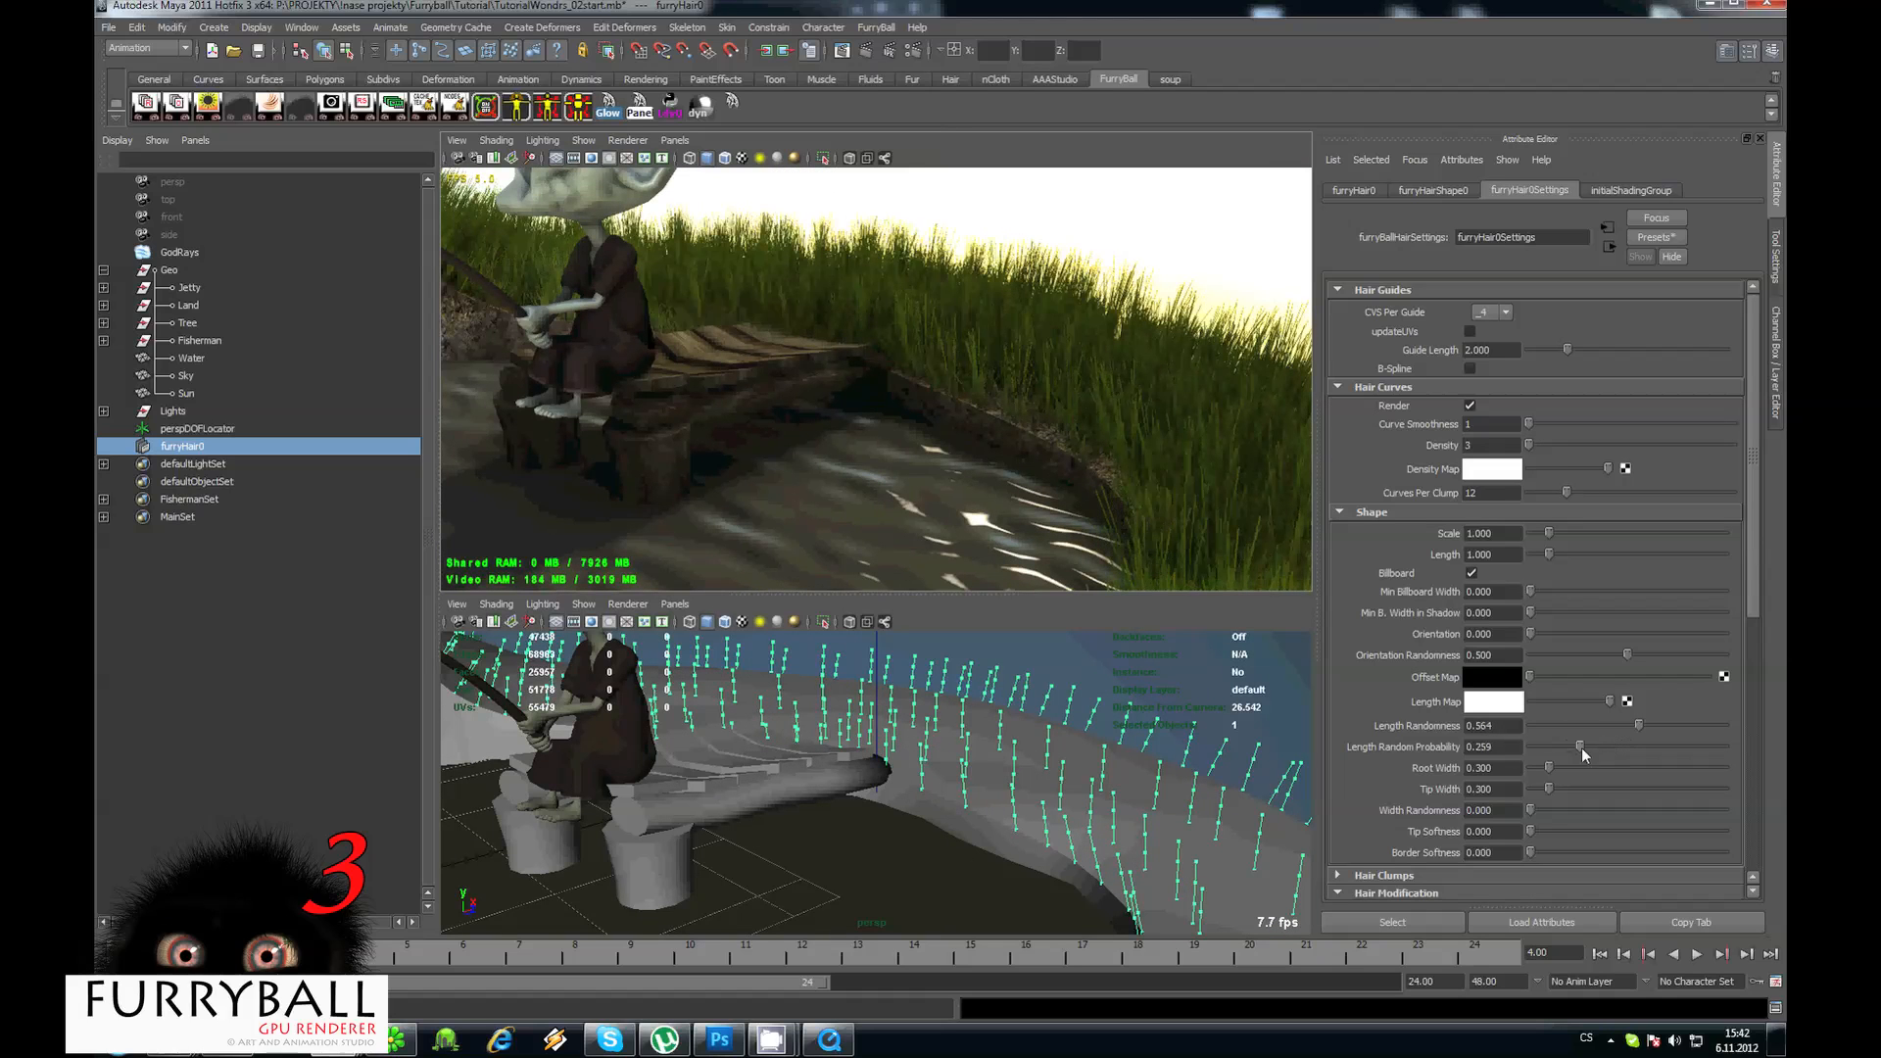
Set the hair modification's Waviness to about 1.092 and Bend Angle to about 55.5.
scroll(767, 332, down, 5)
alt+drag(767, 332, 950, 416)
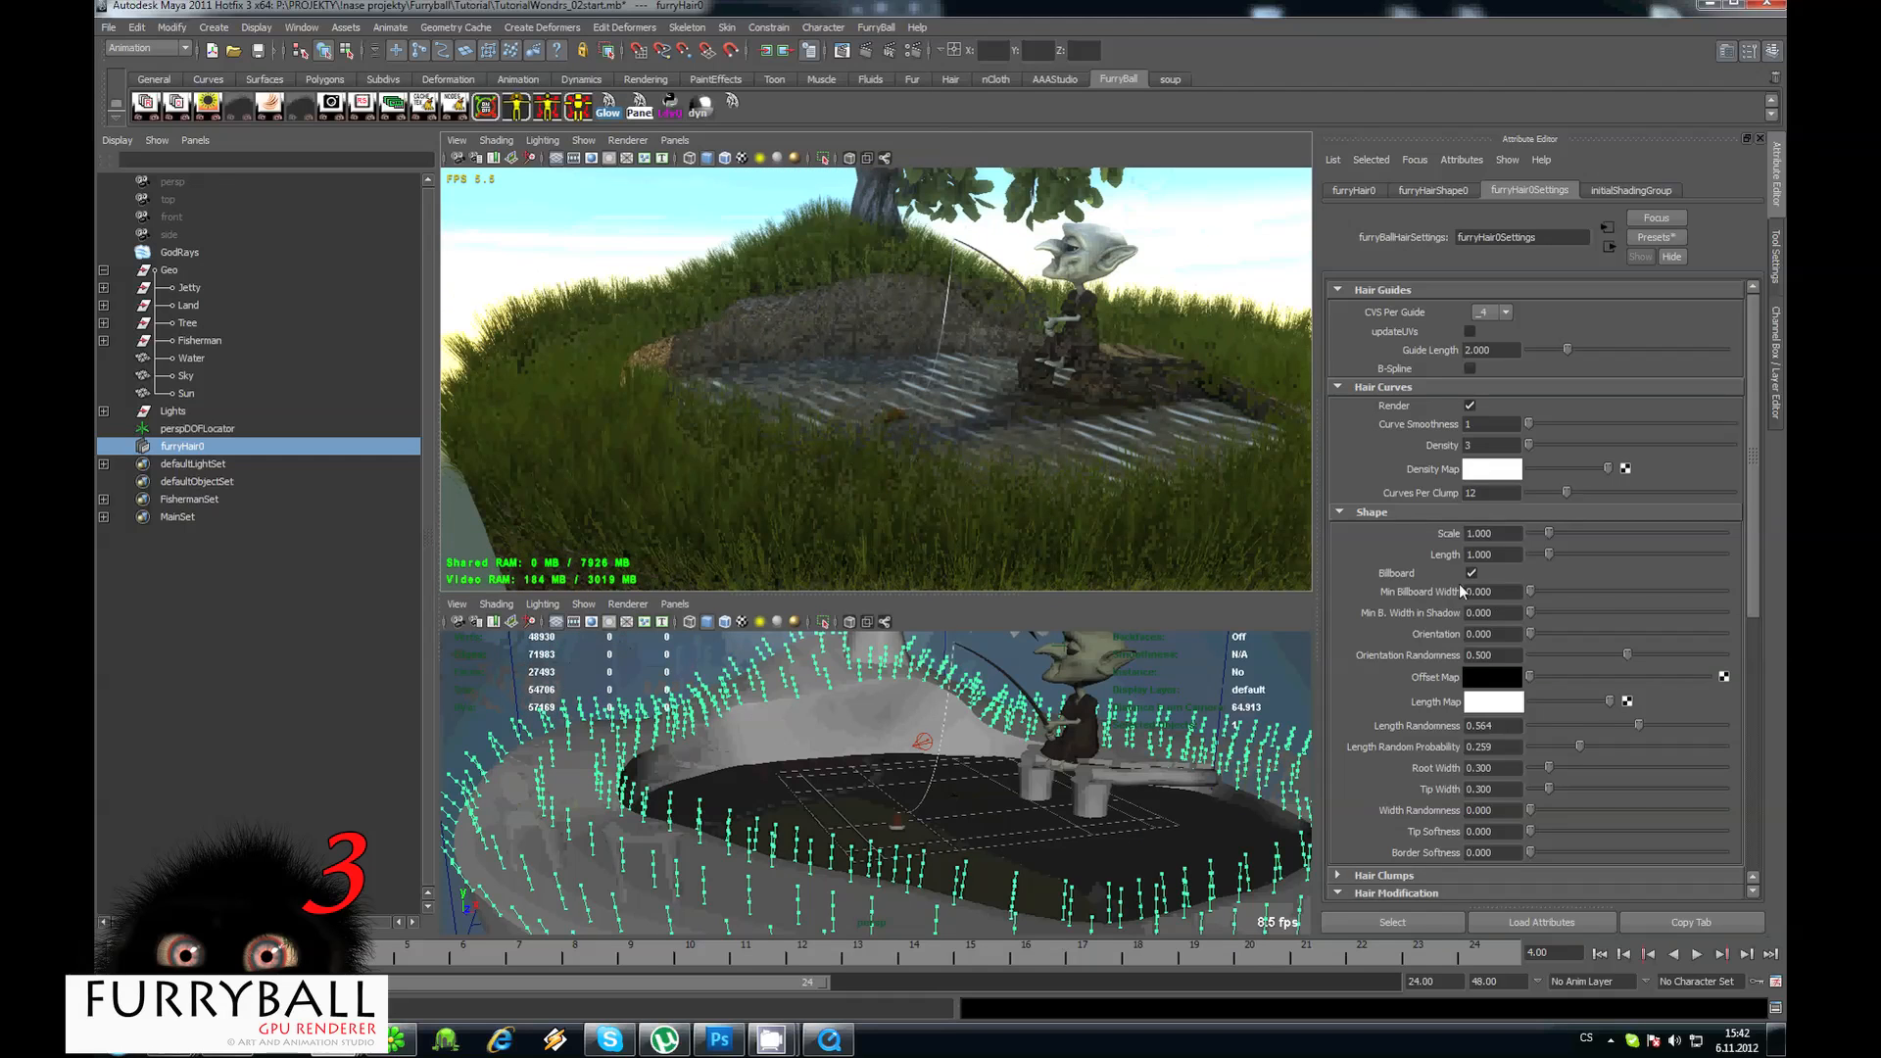
click(1366, 512)
scroll(1460, 586, down, 3)
click(1379, 581)
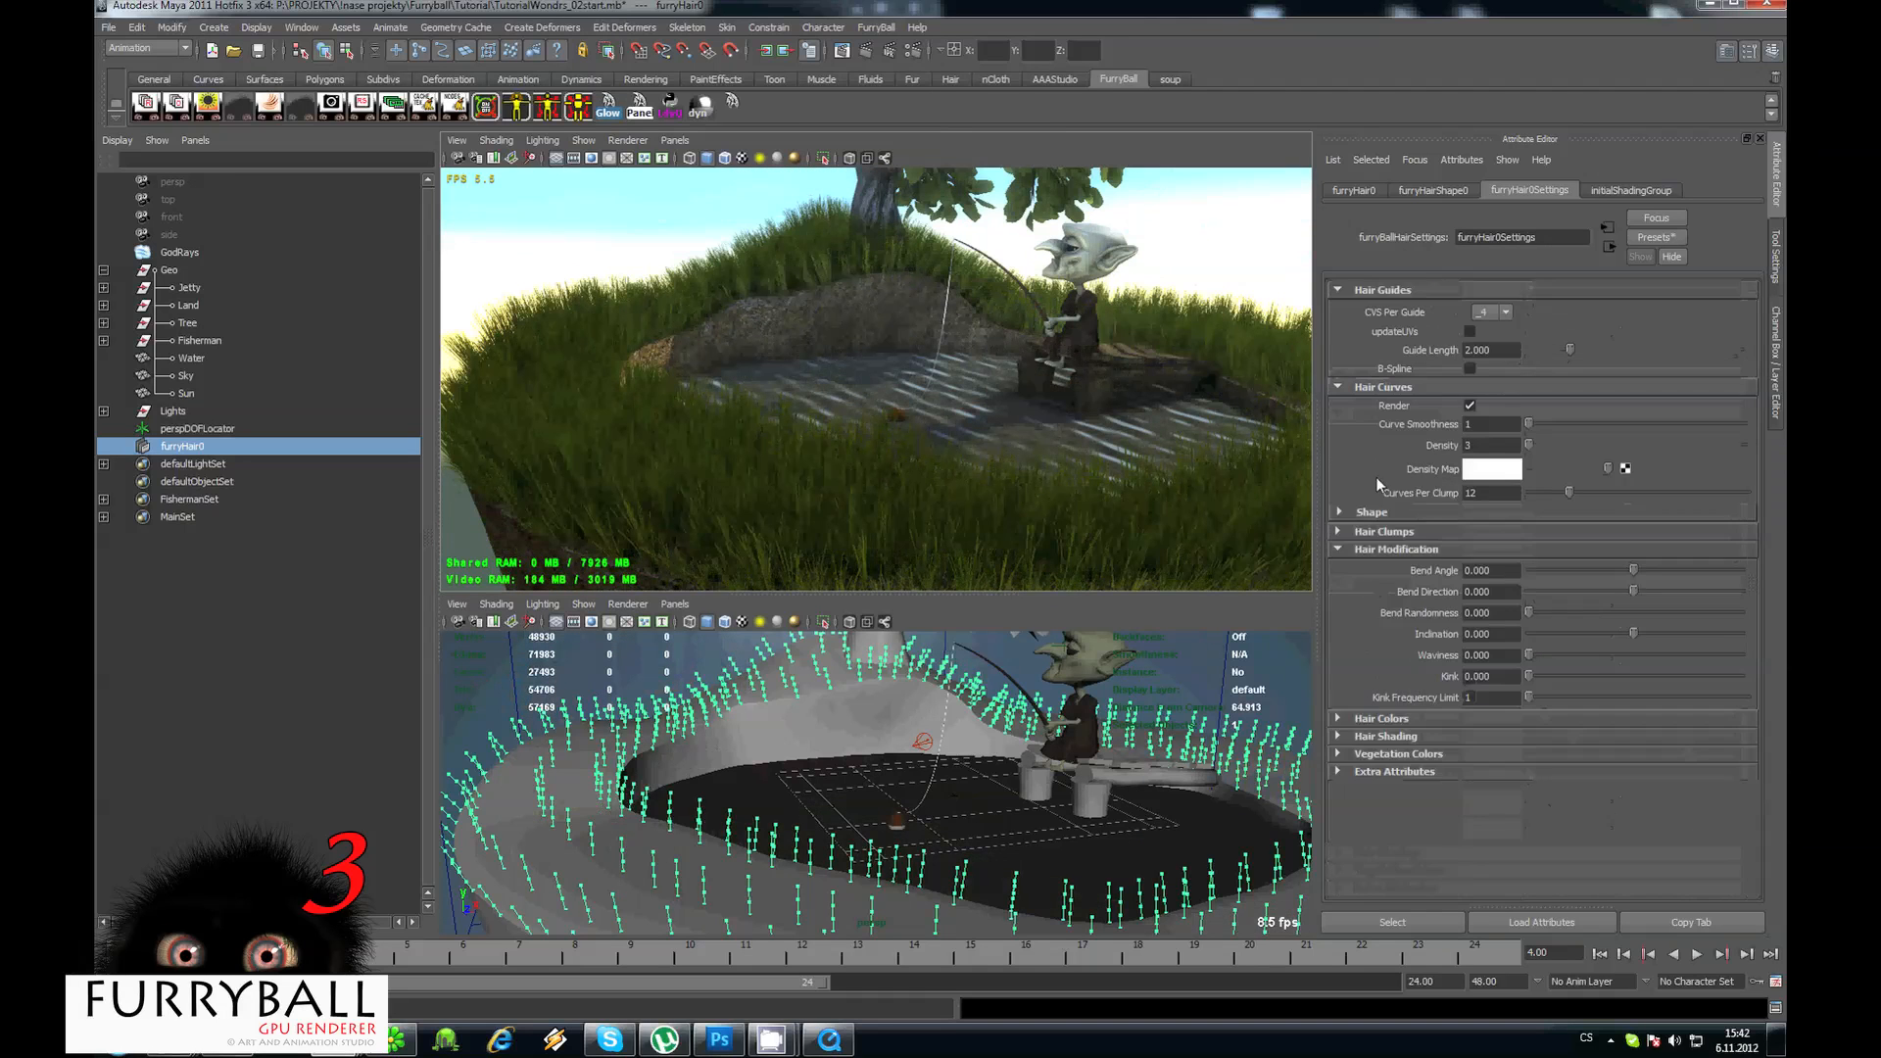
click(1376, 547)
click(1396, 551)
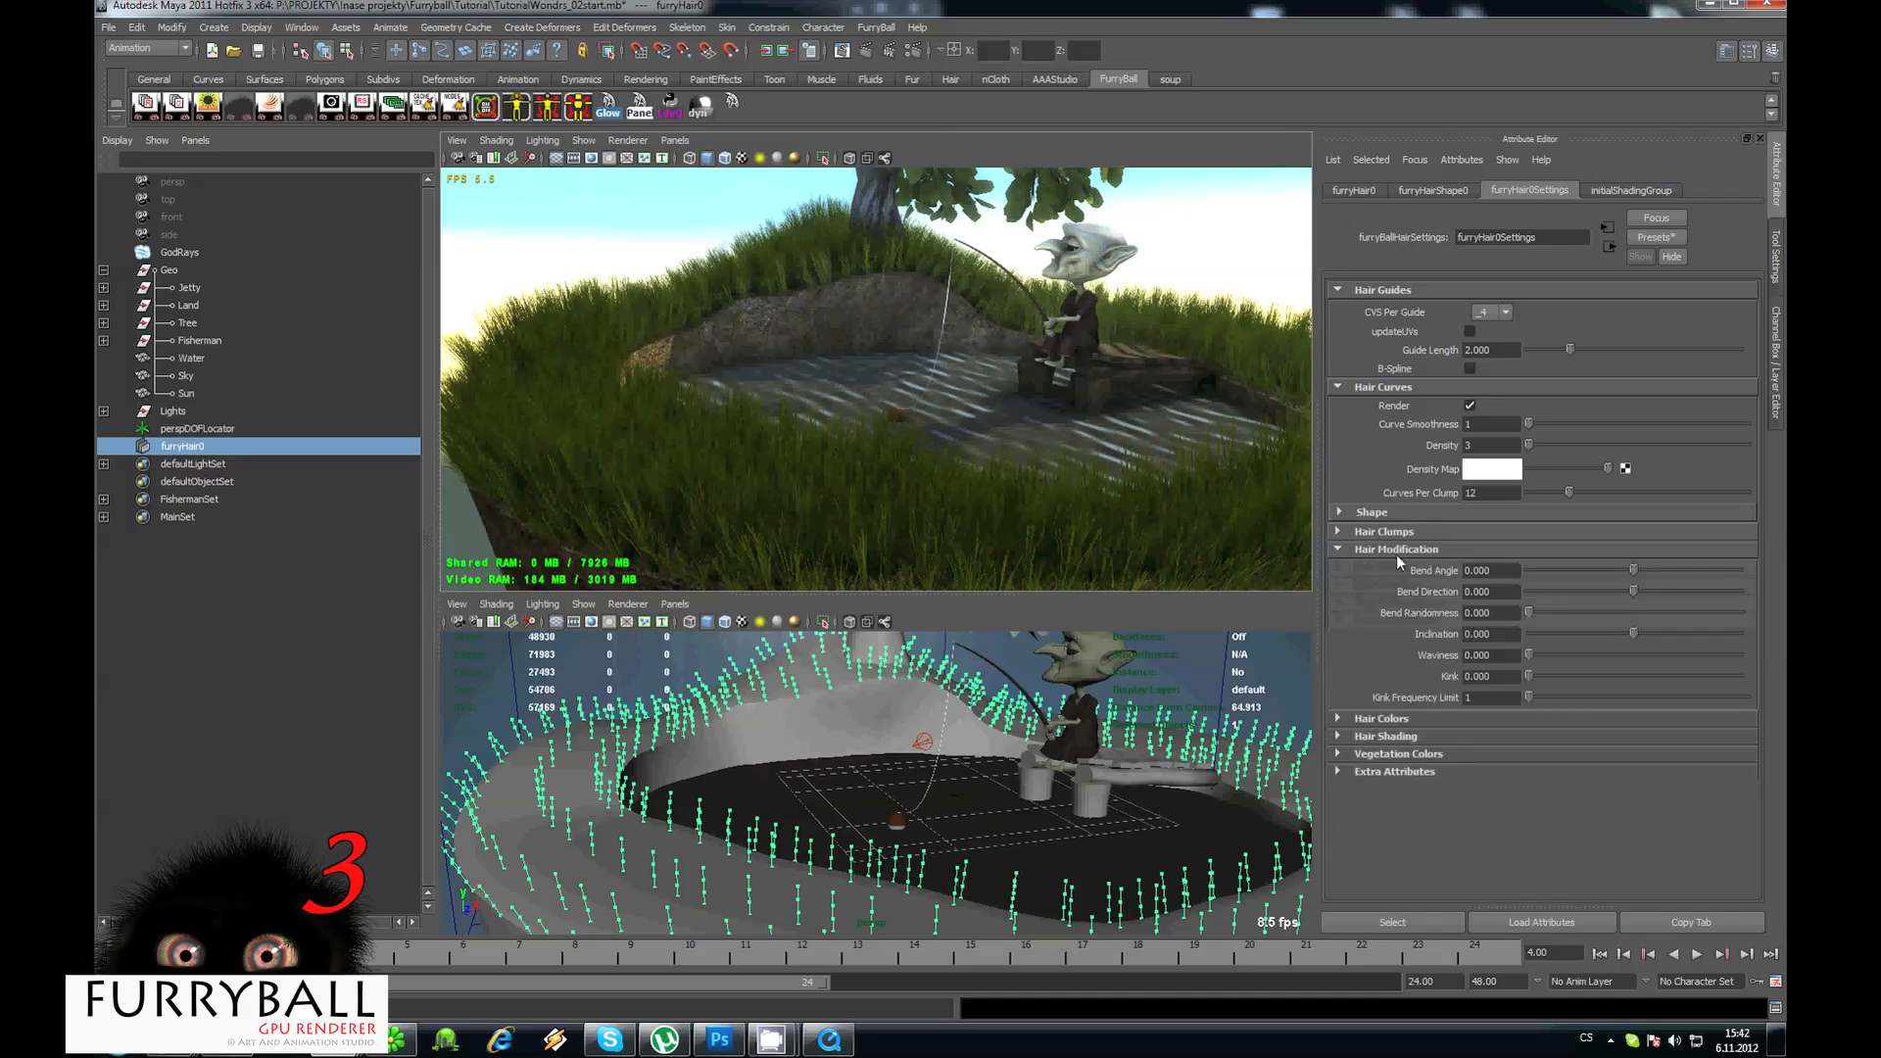
drag(1567, 655, 1642, 654)
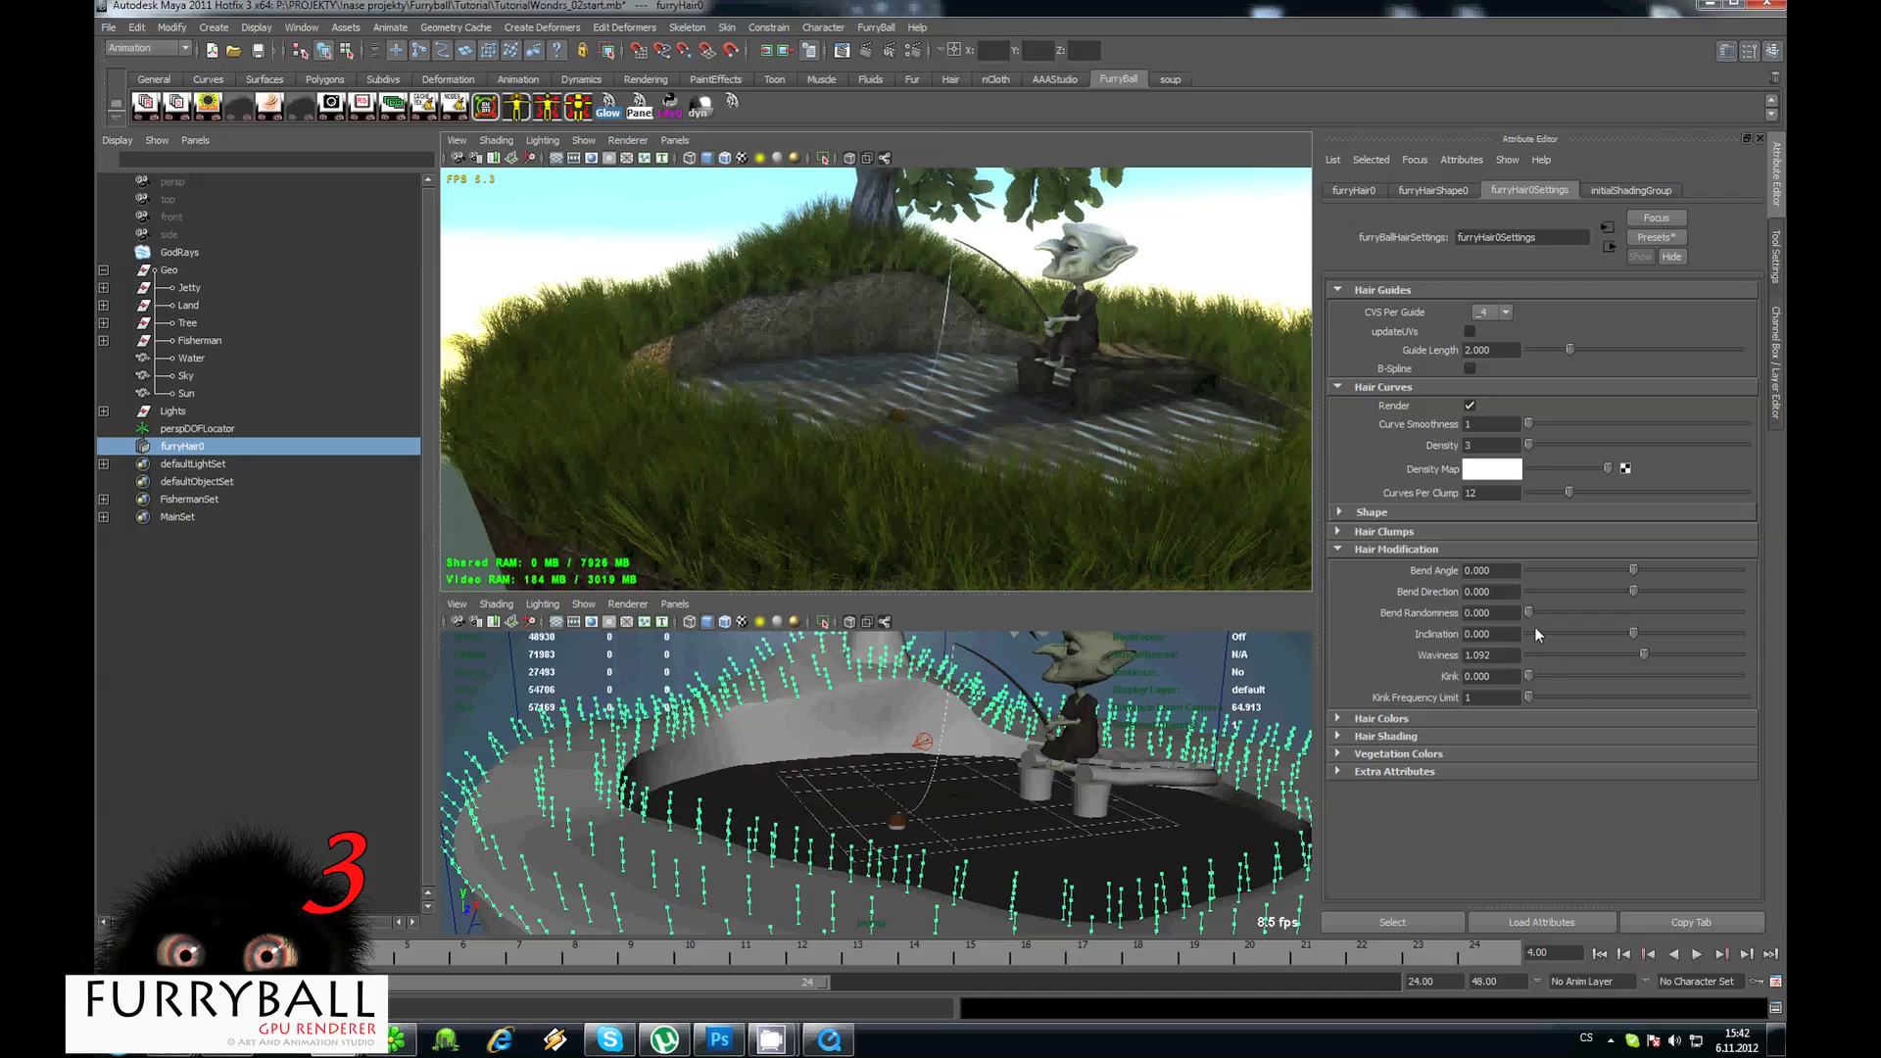
mouse_move(1632, 573)
mouse_down()
mouse_move(1699, 570)
mouse_move(1647, 592)
mouse_up()
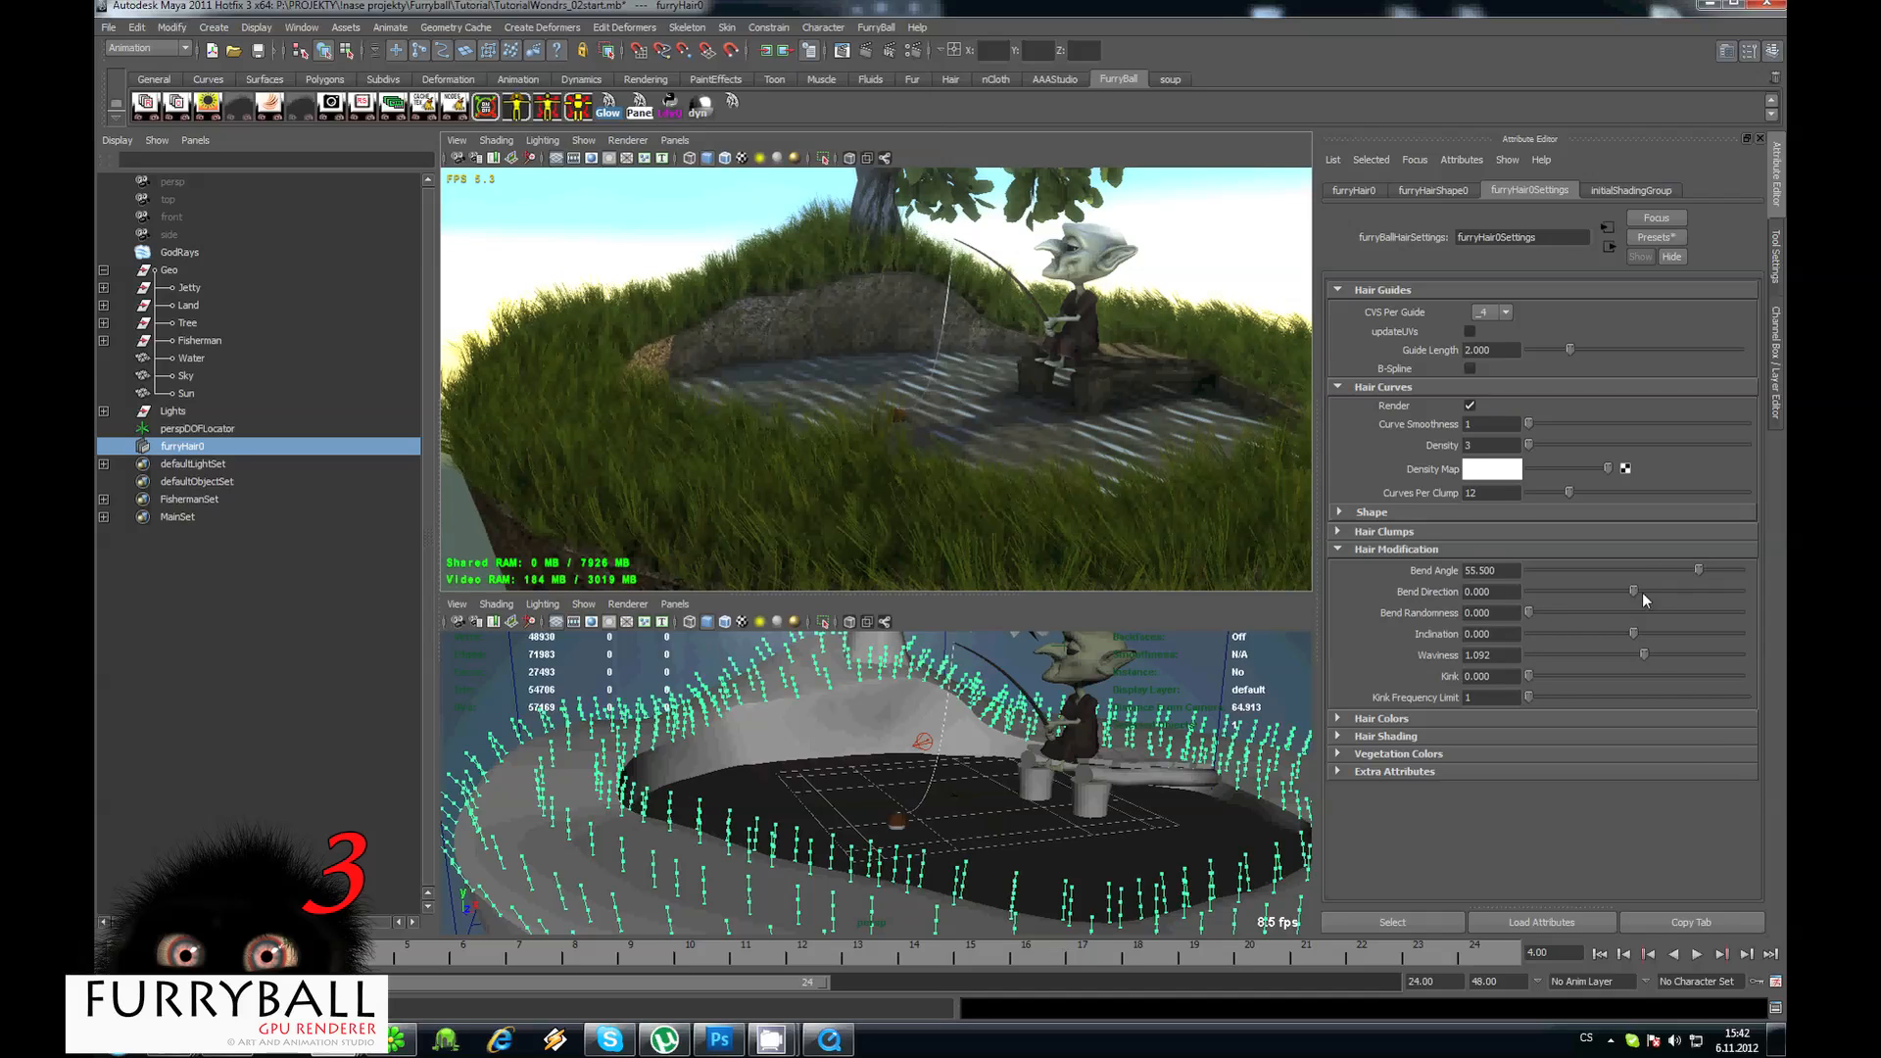
Increase the Bend Randomness of the grass hair around the pond.
drag(1529, 613, 1590, 618)
alt+right_drag(983, 338, 827, 343)
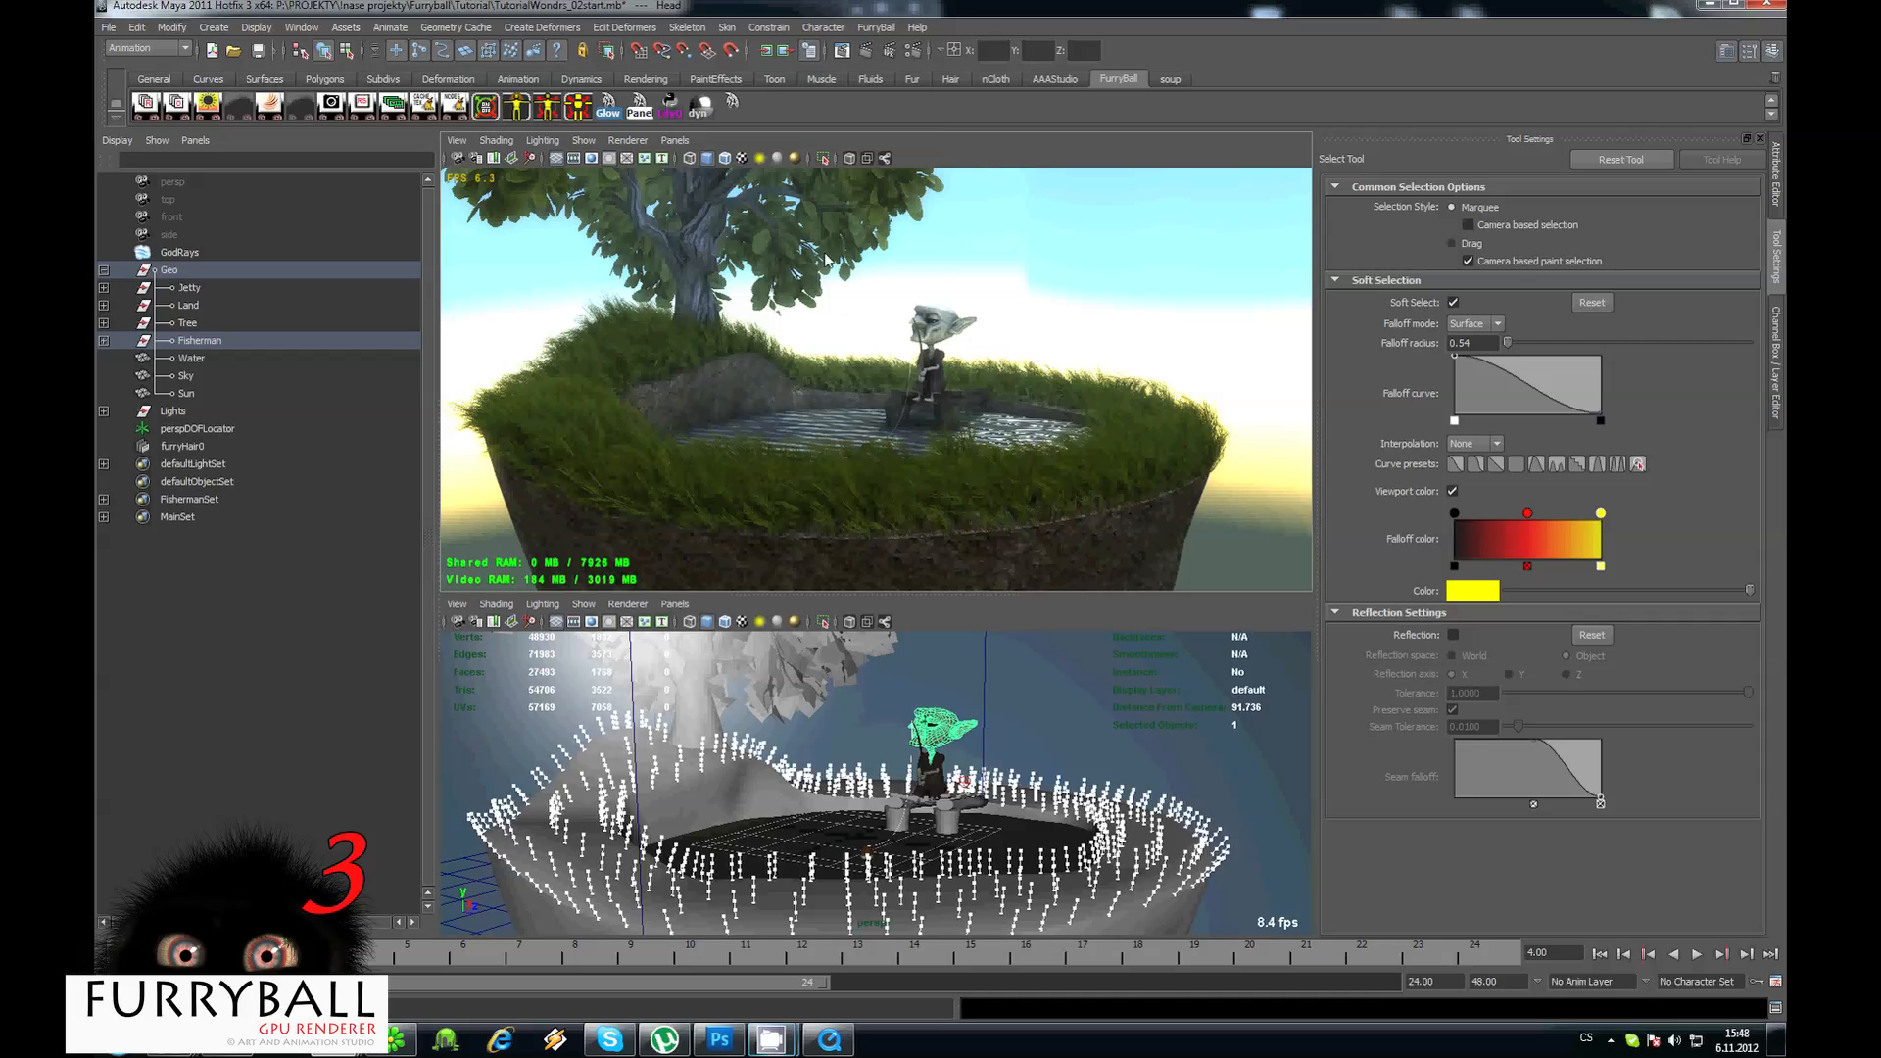
mouse_move(1013, 413)
alt+right_down()
mouse_move(897, 376)
mouse_move(964, 450)
mouse_move(987, 402)
alt+right_up()
alt+drag(987, 401, 780, 461)
Hide the furryHair0 grass, switch the viewport to default quality rendering and maximize the lower perspective view.
click(171, 446)
key(ctrl+h)
click(628, 140)
click(662, 169)
key(space)
Select the fisherman's head and paint-select the faces along its jaw and chin.
click(859, 463)
shift+right_click(655, 399)
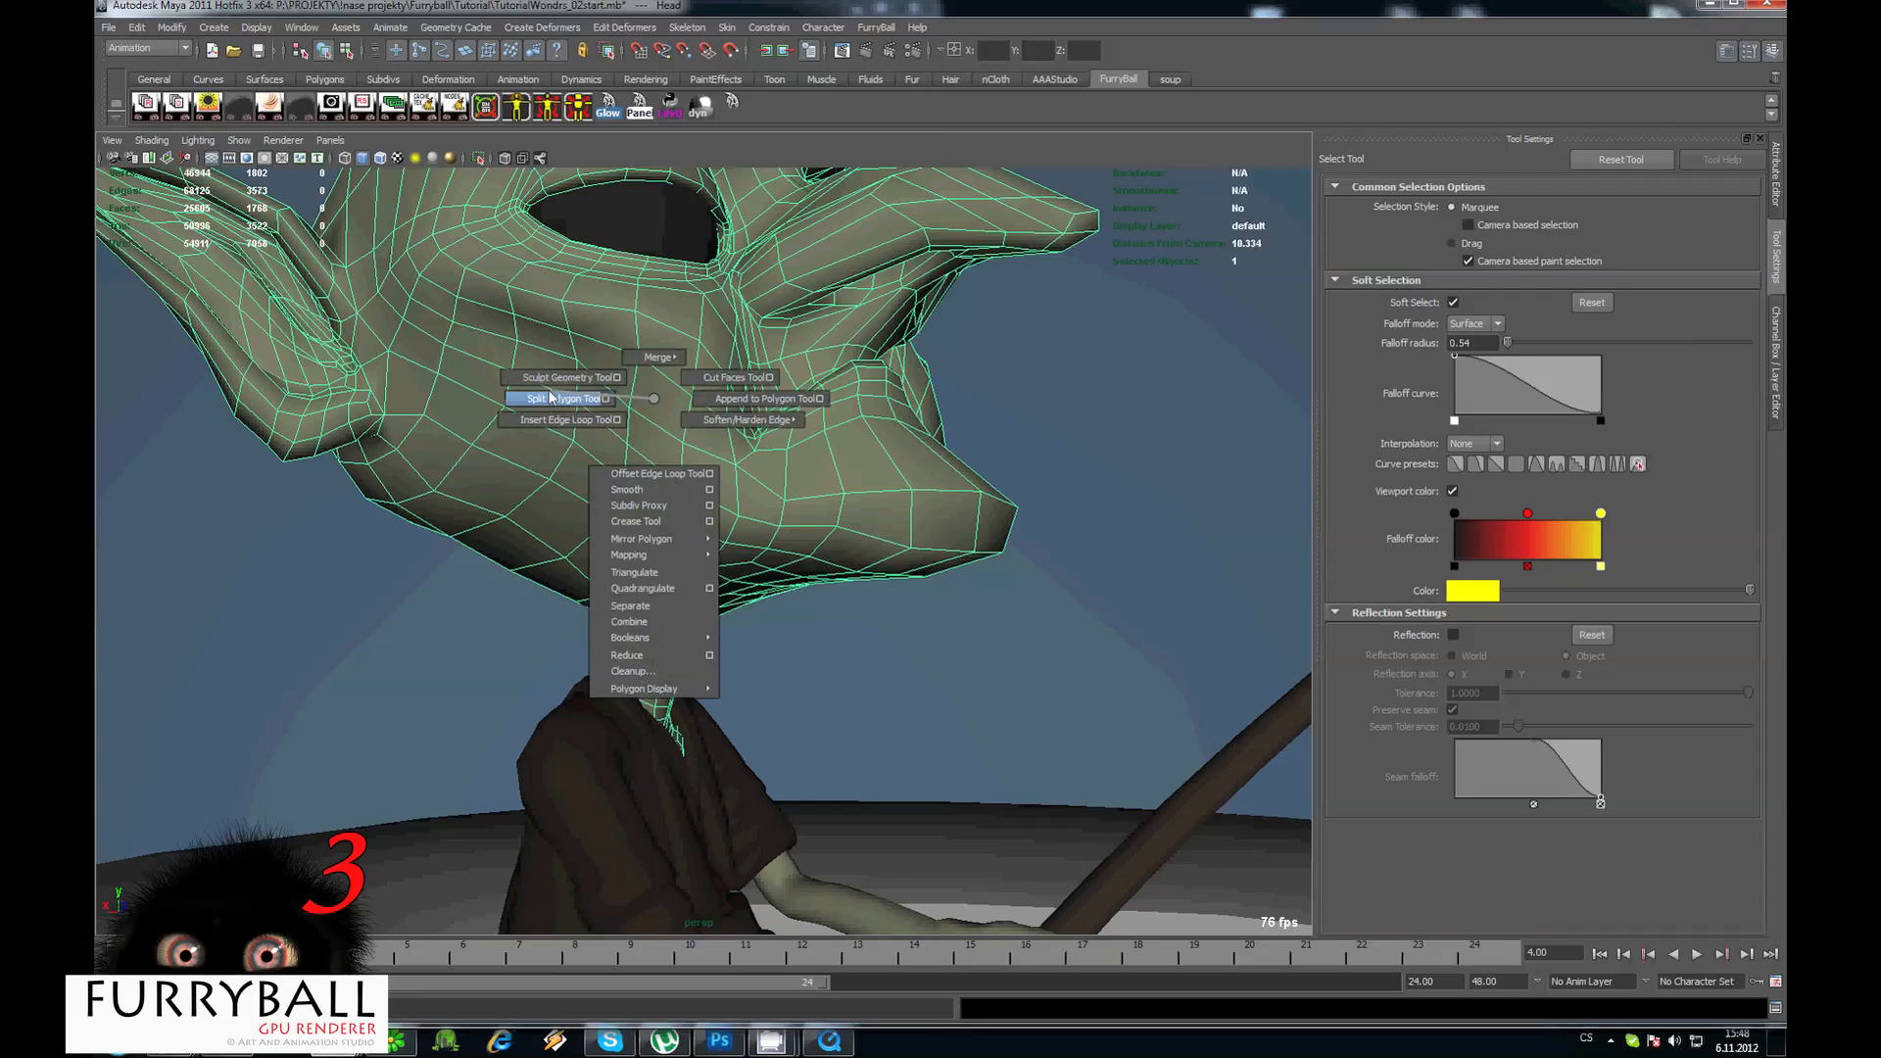
mouse_move(654, 399)
ctrl+shift+right_down()
mouse_move(574, 404)
mouse_move(566, 433)
ctrl+shift+right_up()
alt+drag(568, 433, 548, 392)
mouse_move(549, 392)
mouse_down()
mouse_move(702, 502)
mouse_move(874, 572)
mouse_move(862, 504)
mouse_move(759, 531)
mouse_move(977, 502)
mouse_move(931, 543)
mouse_up()
alt+drag(994, 529, 966, 516)
ctrl+drag(844, 304, 870, 266)
mouse_move(1068, 401)
mouse_down()
mouse_move(1021, 476)
mouse_move(897, 532)
mouse_up()
alt+drag(705, 519, 854, 496)
mouse_move(854, 496)
mouse_down()
mouse_move(936, 534)
mouse_move(722, 553)
mouse_up()
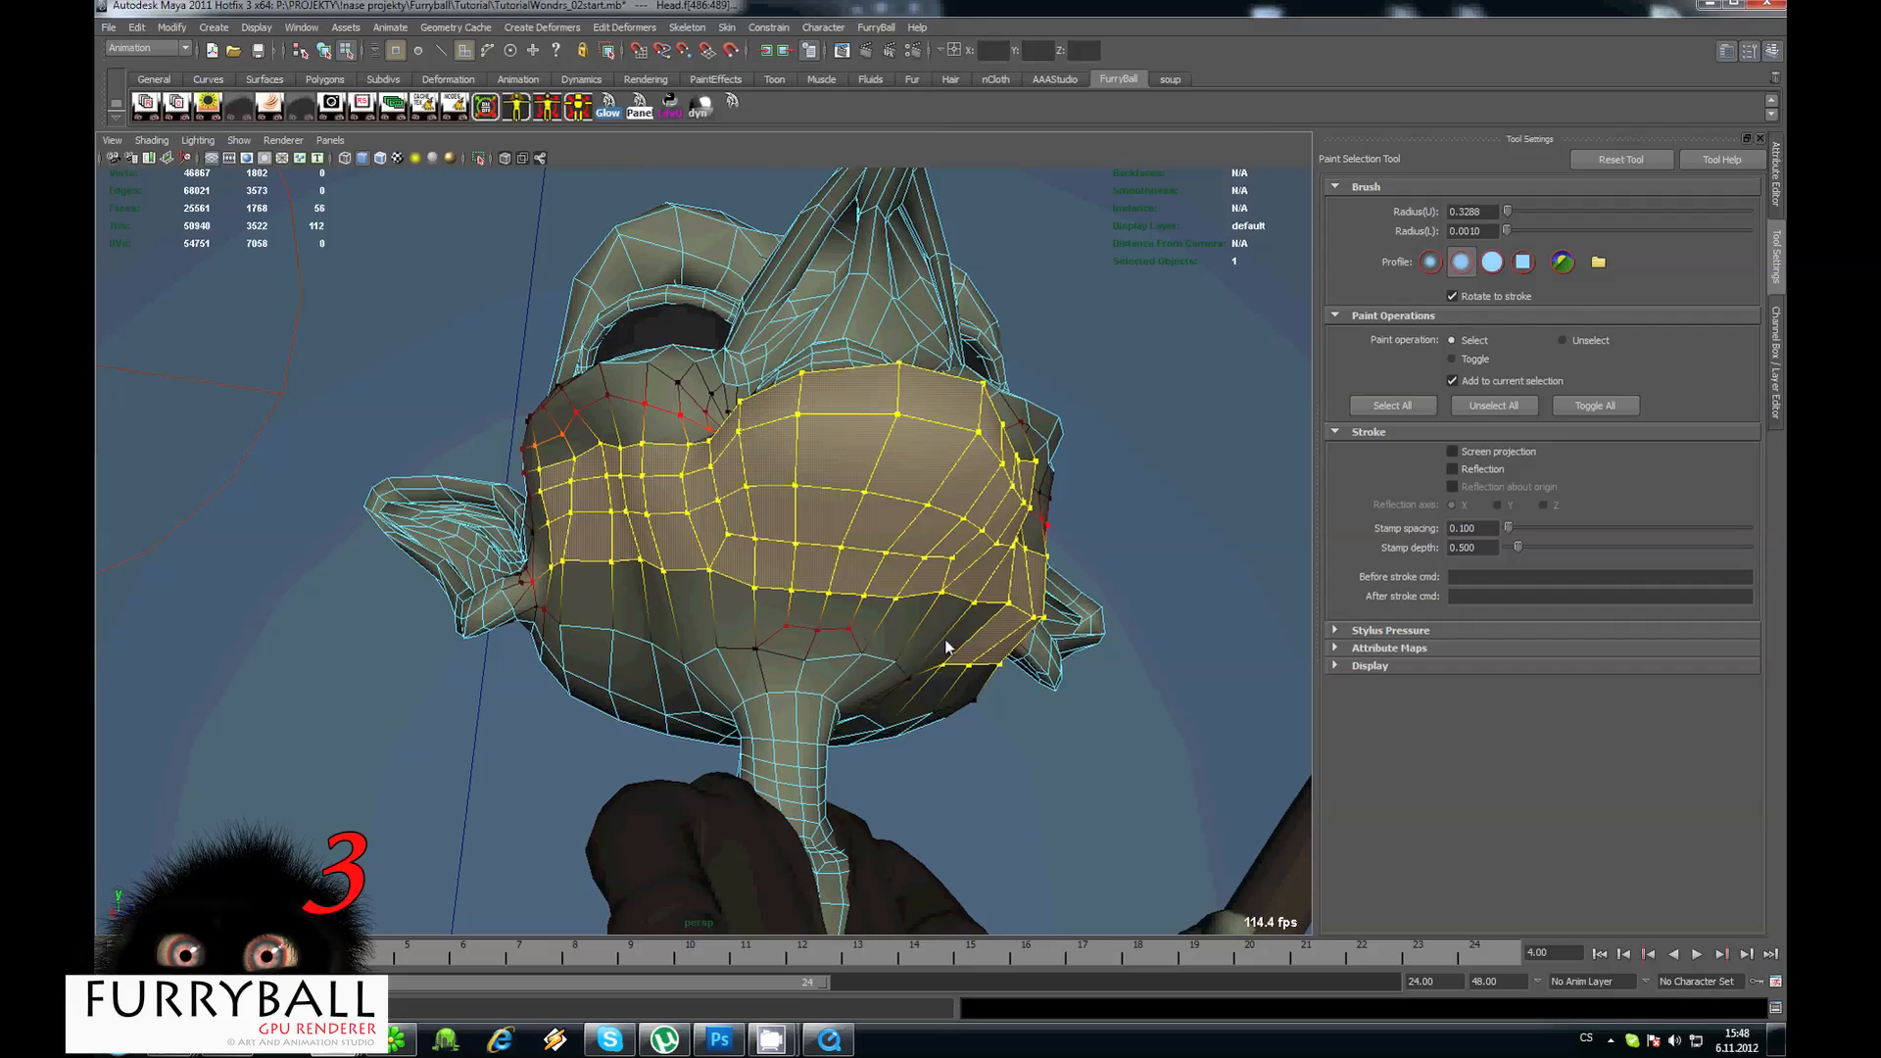
Refine the painted face selection along the lower jaw and turn off soft selection.
alt+drag(995, 658, 787, 519)
key(q)
mouse_move(580, 487)
alt+mouse_down()
mouse_move(669, 455)
mouse_move(592, 450)
mouse_move(653, 478)
alt+mouse_up()
key(q)
click(671, 451)
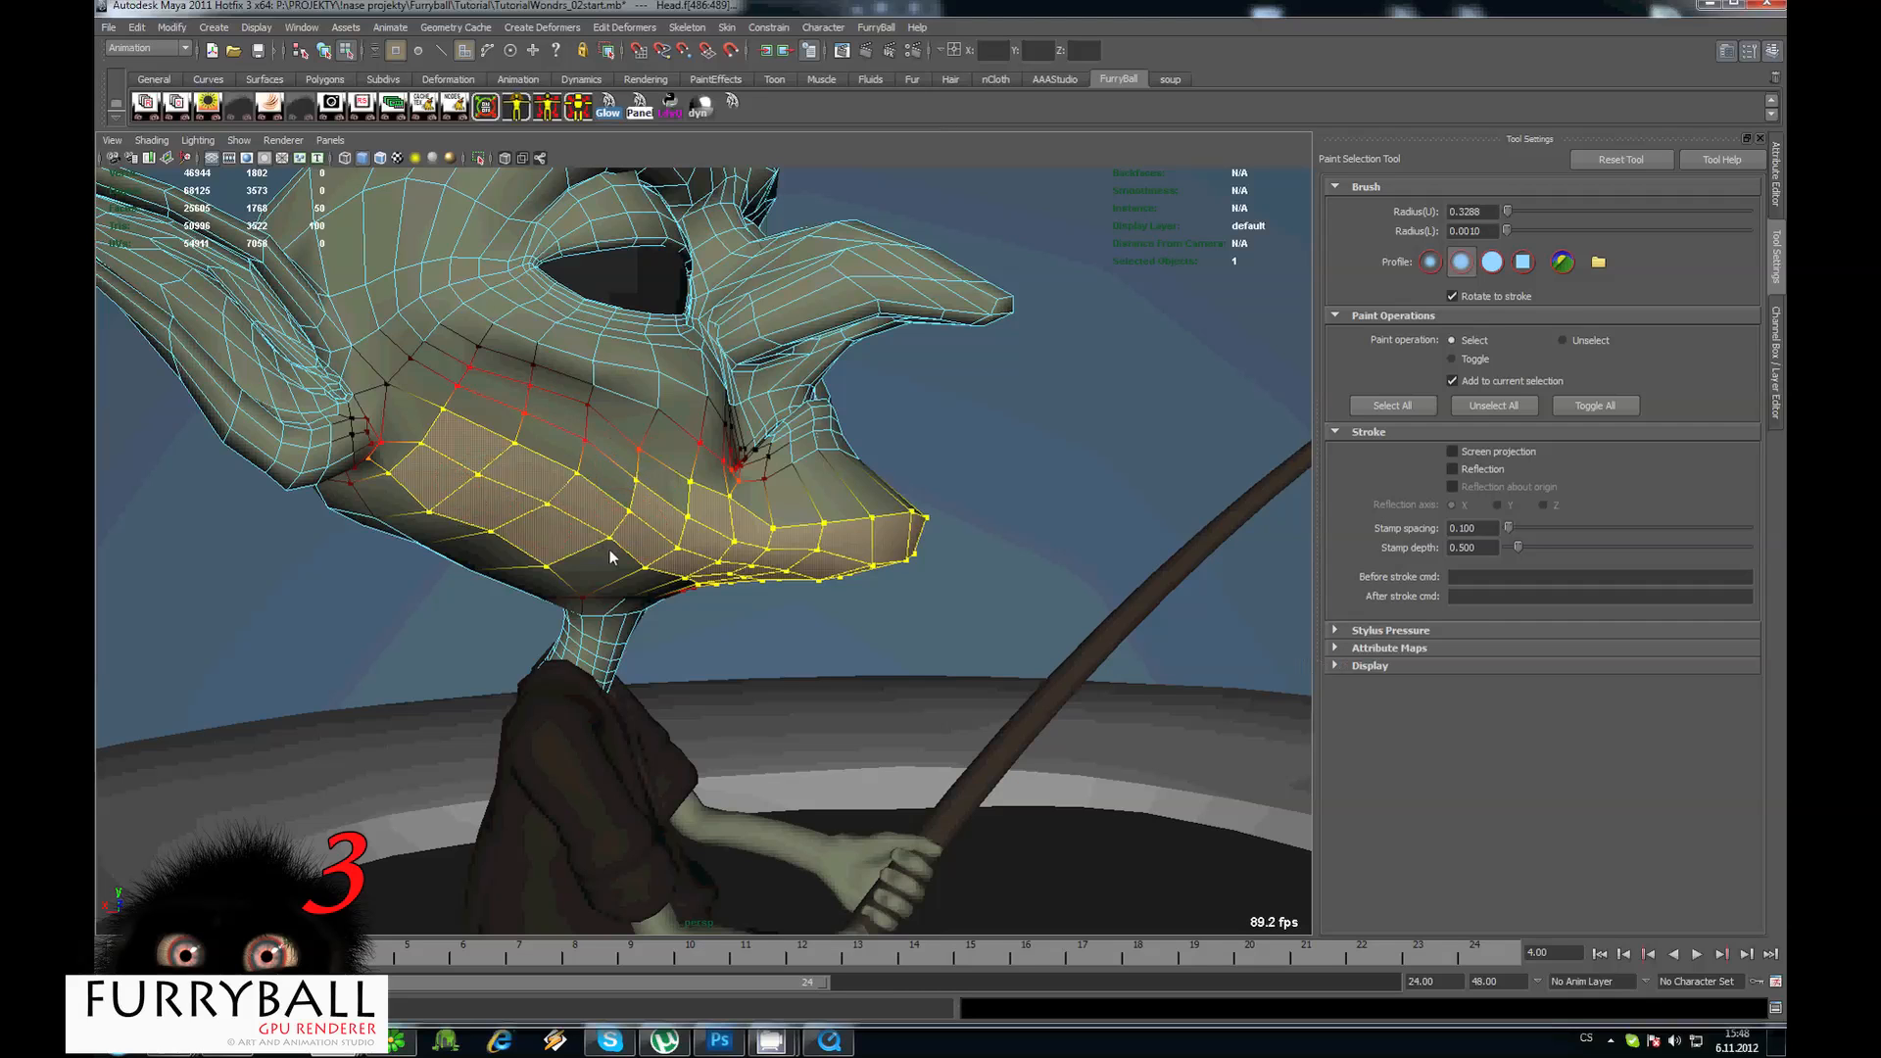
key(w)
alt+drag(599, 560, 509, 580)
key(b)
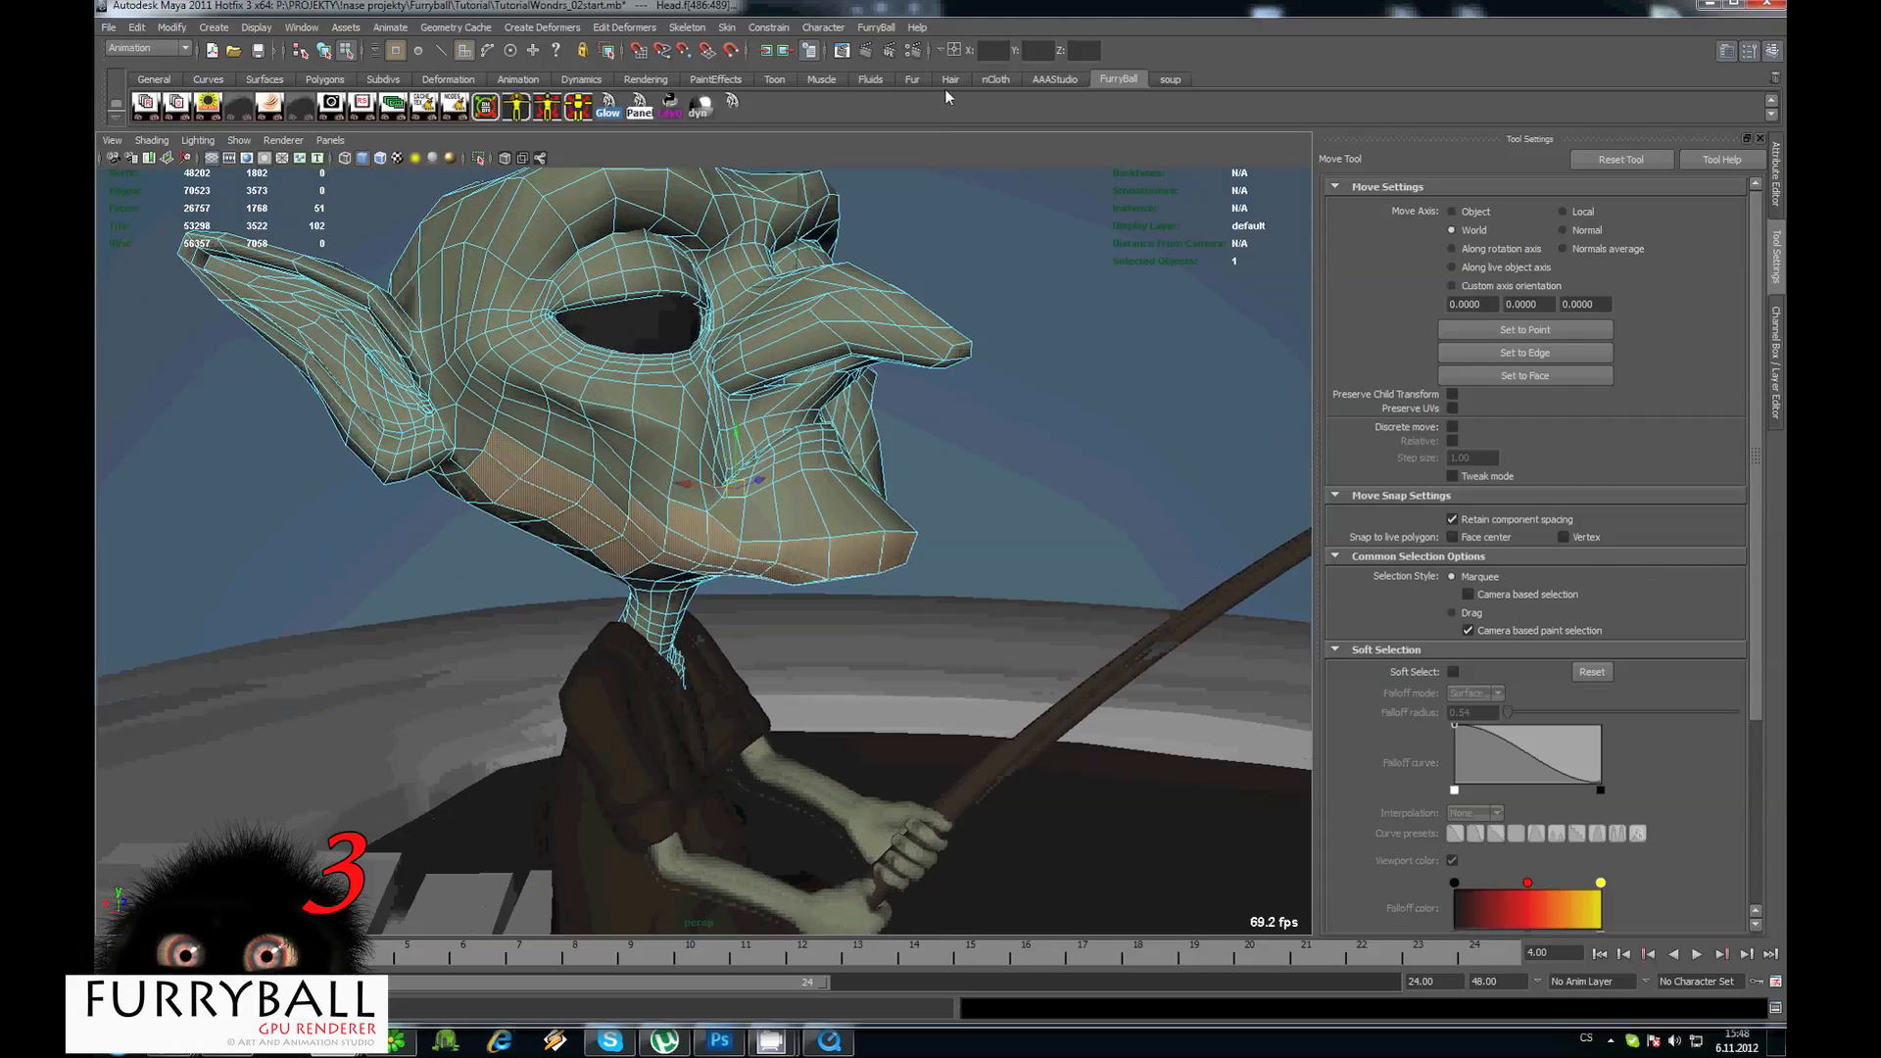
Create FurryBall hair on the selected jaw faces and open its hair settings.
click(881, 36)
mouse_move(956, 233)
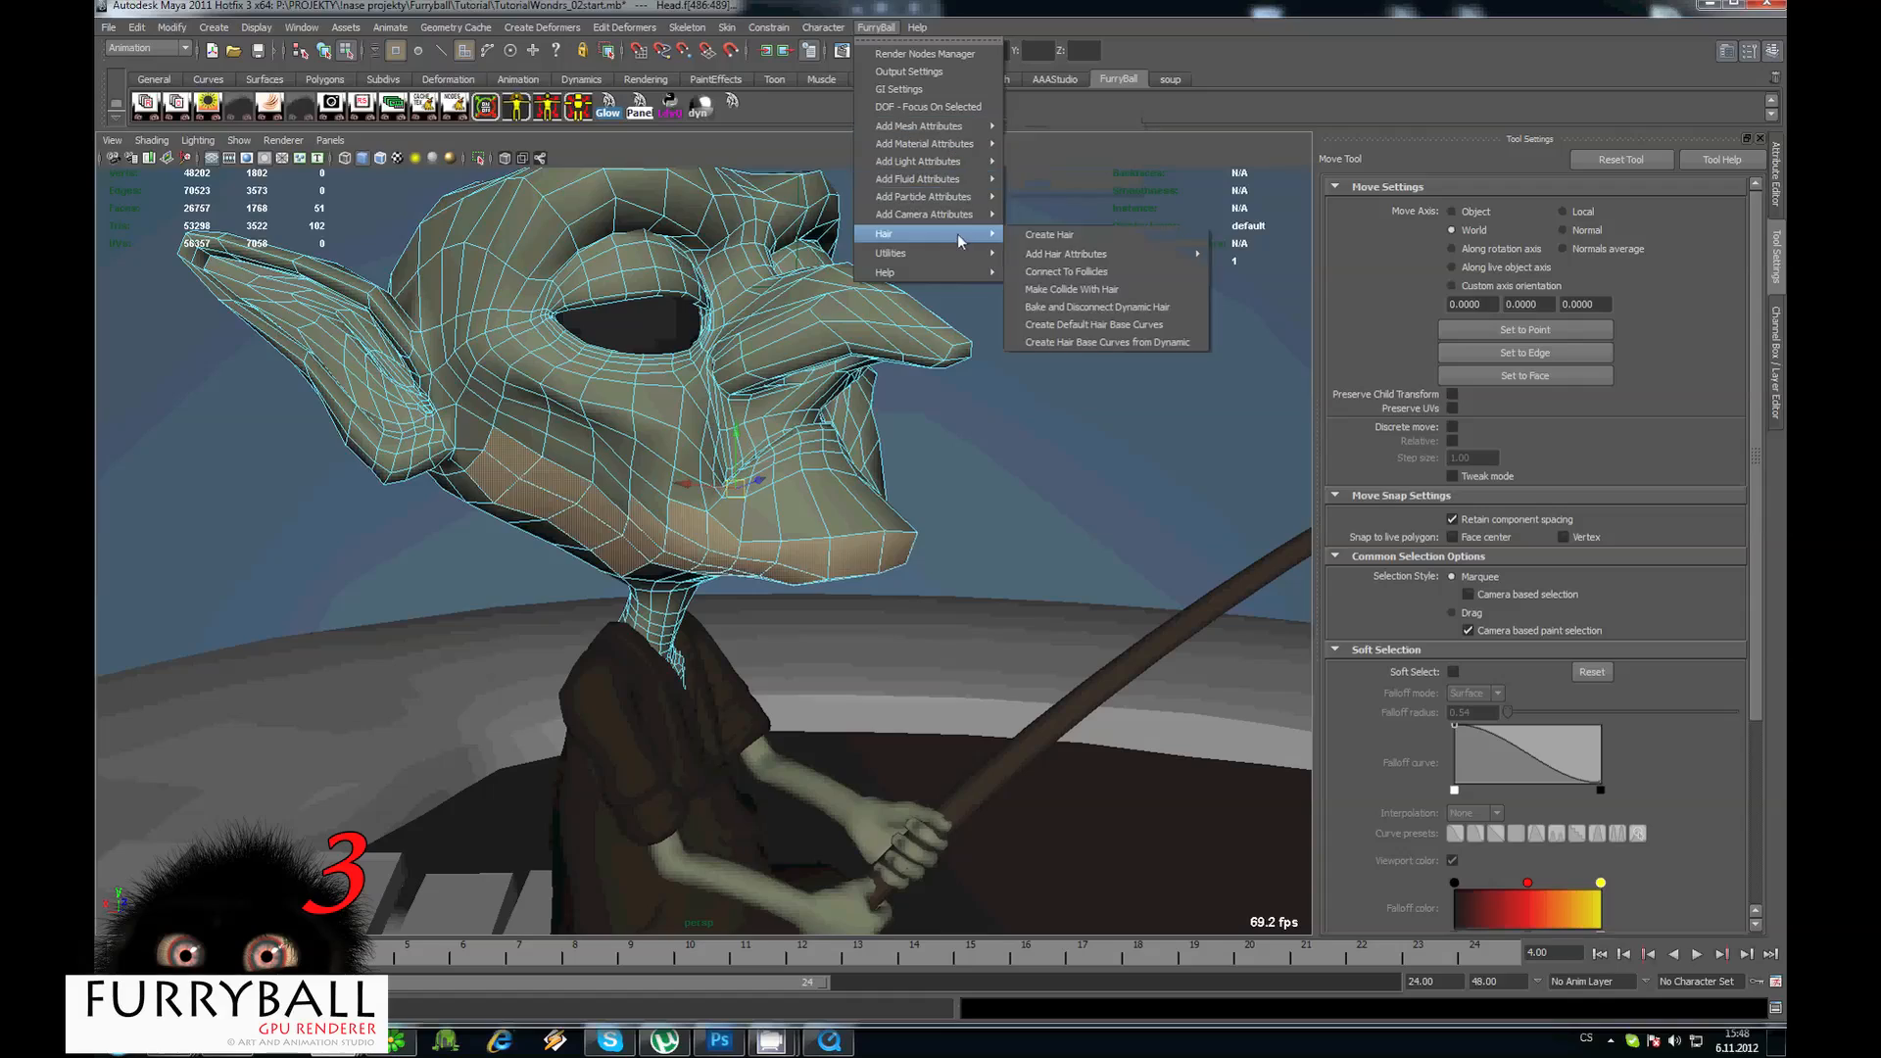
click(1073, 234)
alt+drag(882, 411, 877, 499)
key(ctrl+a)
click(1456, 192)
Set the beard hair's CVS Per Guide to 2.
alt+drag(764, 416, 704, 418)
alt+right_drag(705, 418, 862, 431)
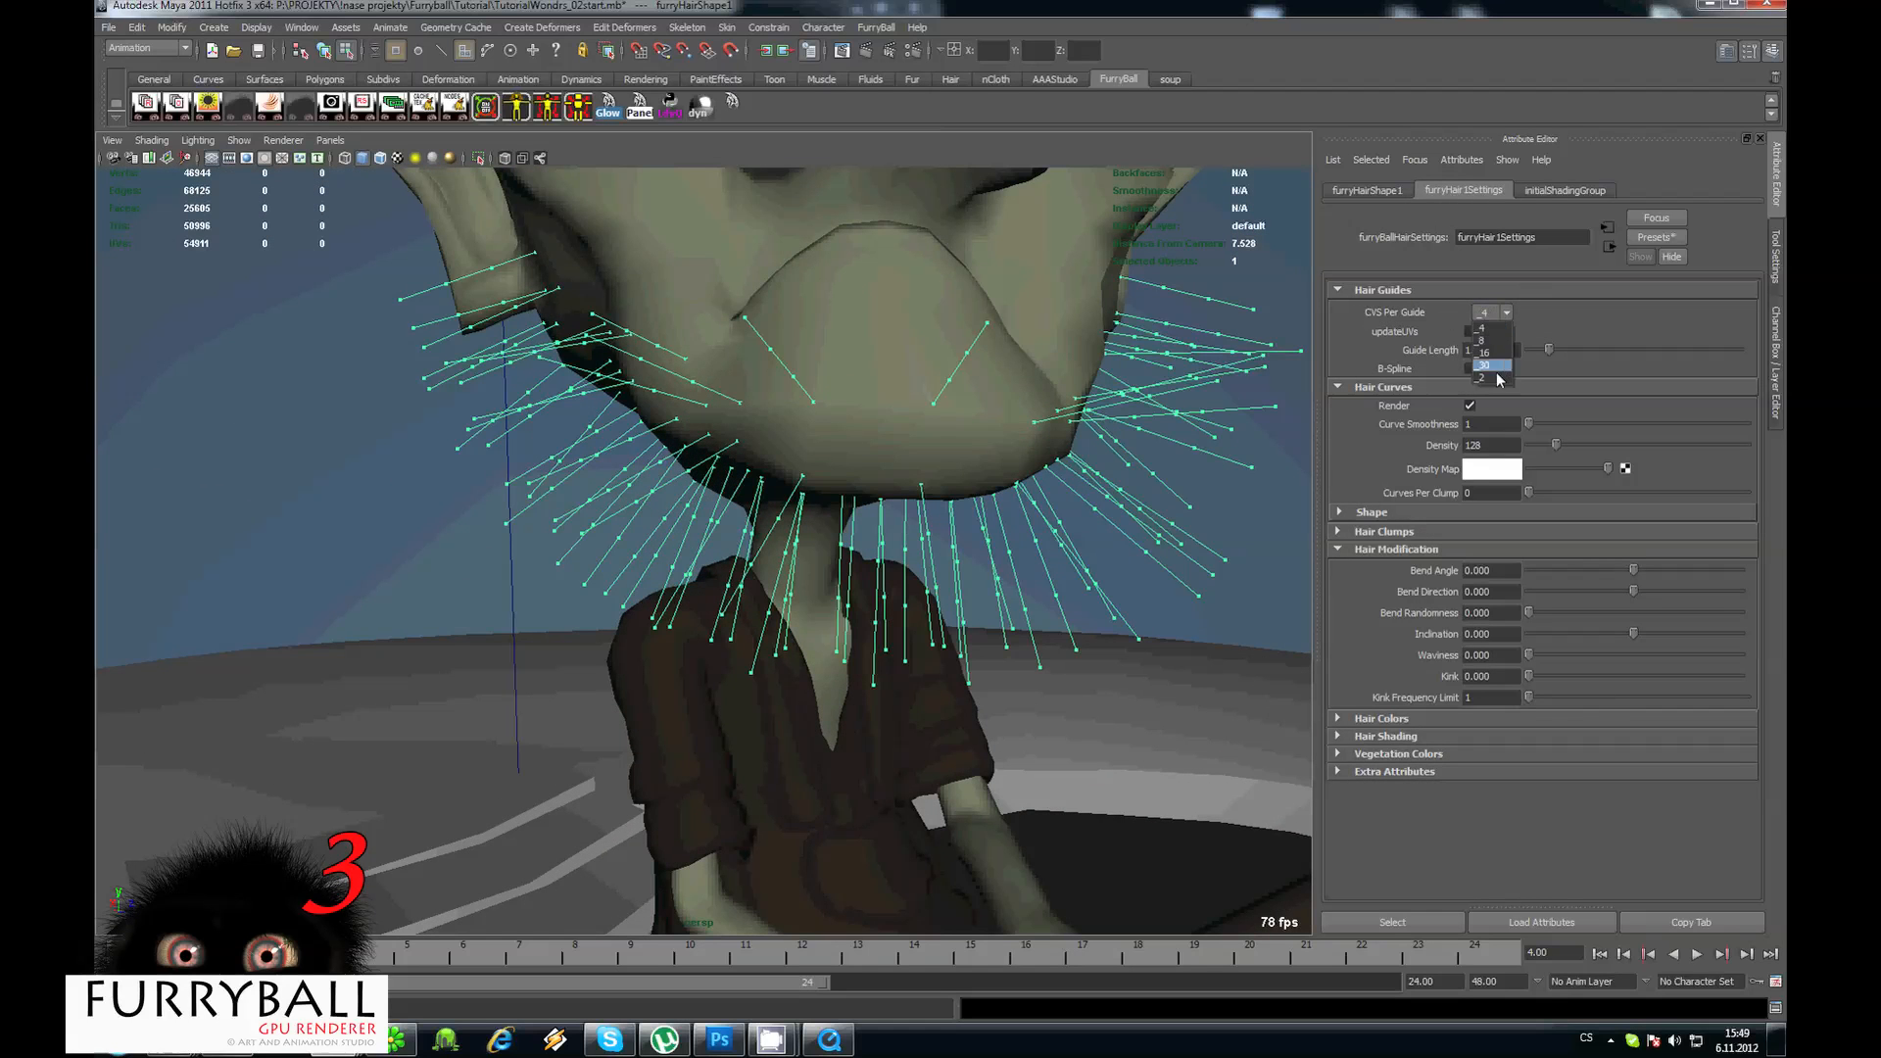
click(1493, 382)
alt+right_drag(686, 391, 594, 339)
Select the tip points of the beard guides and move them so the guides hang downward all around the jaw.
alt+drag(678, 354, 803, 504)
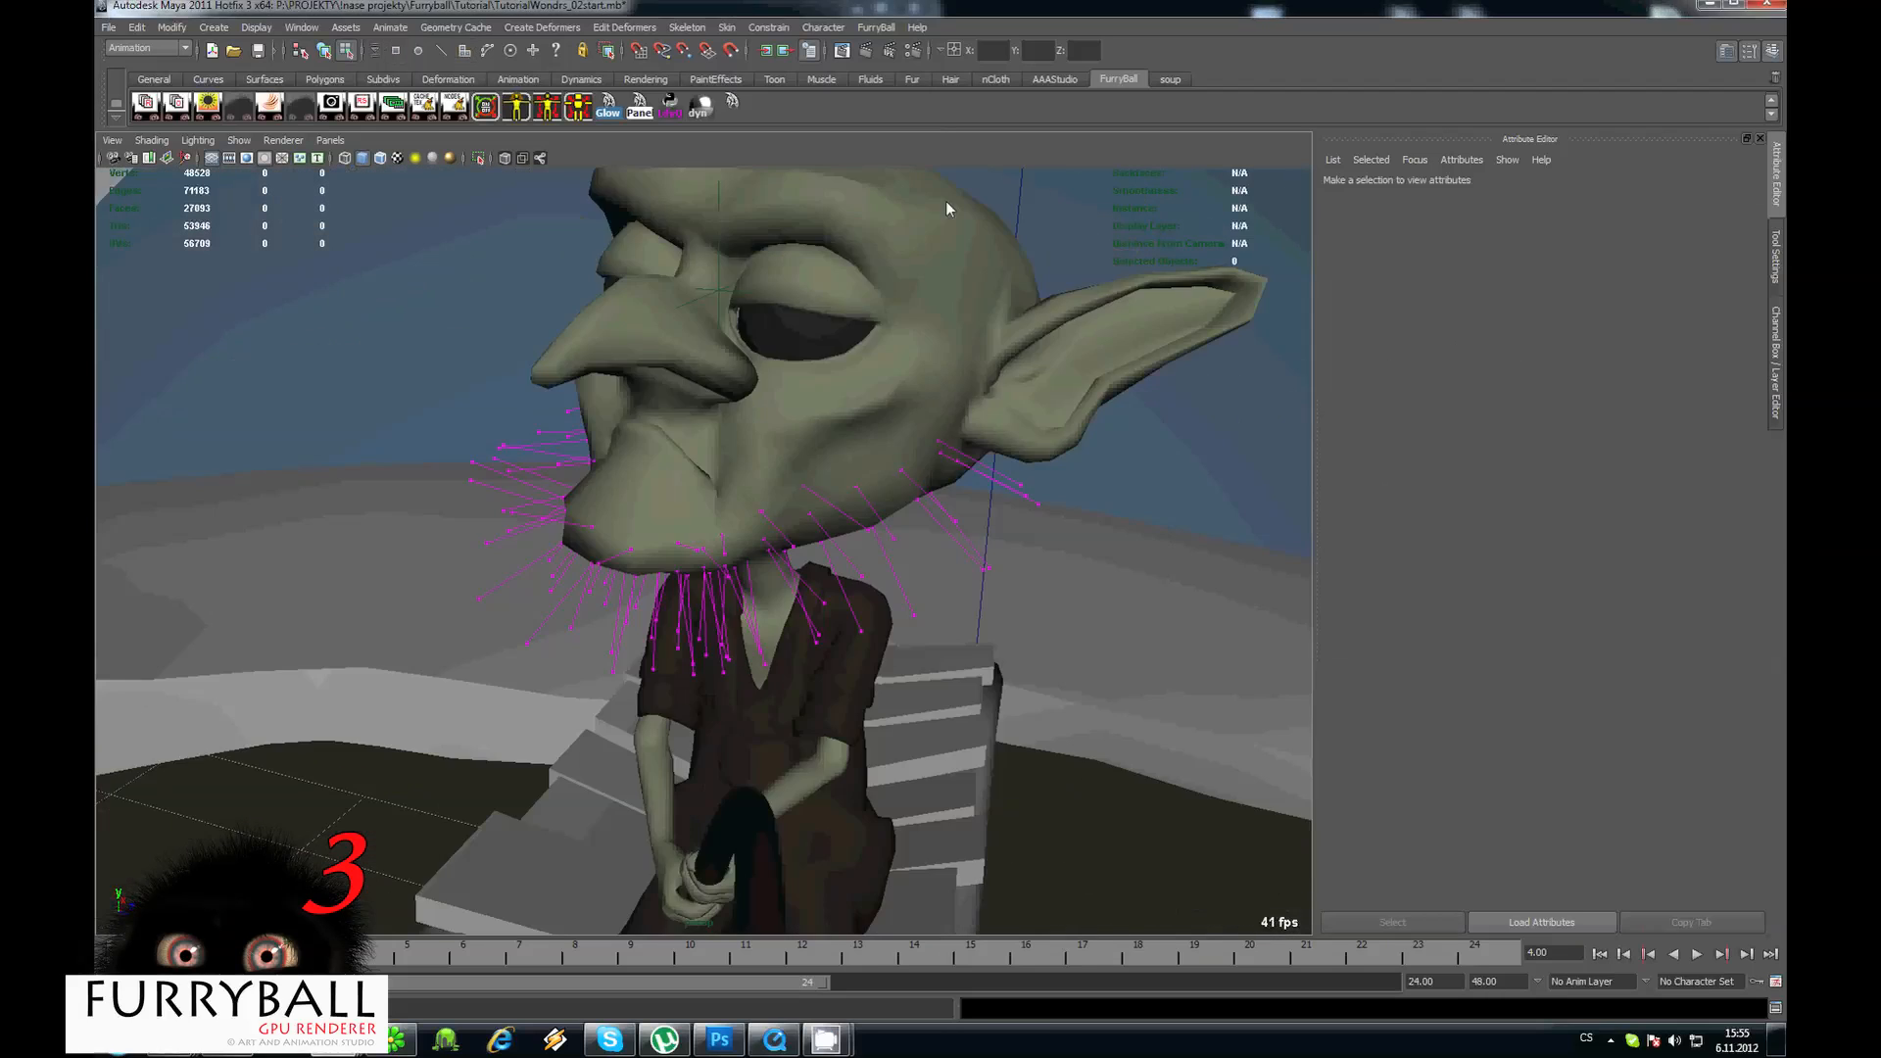
alt+drag(945, 202, 693, 704)
drag(541, 675, 1132, 492)
alt+drag(749, 548, 672, 642)
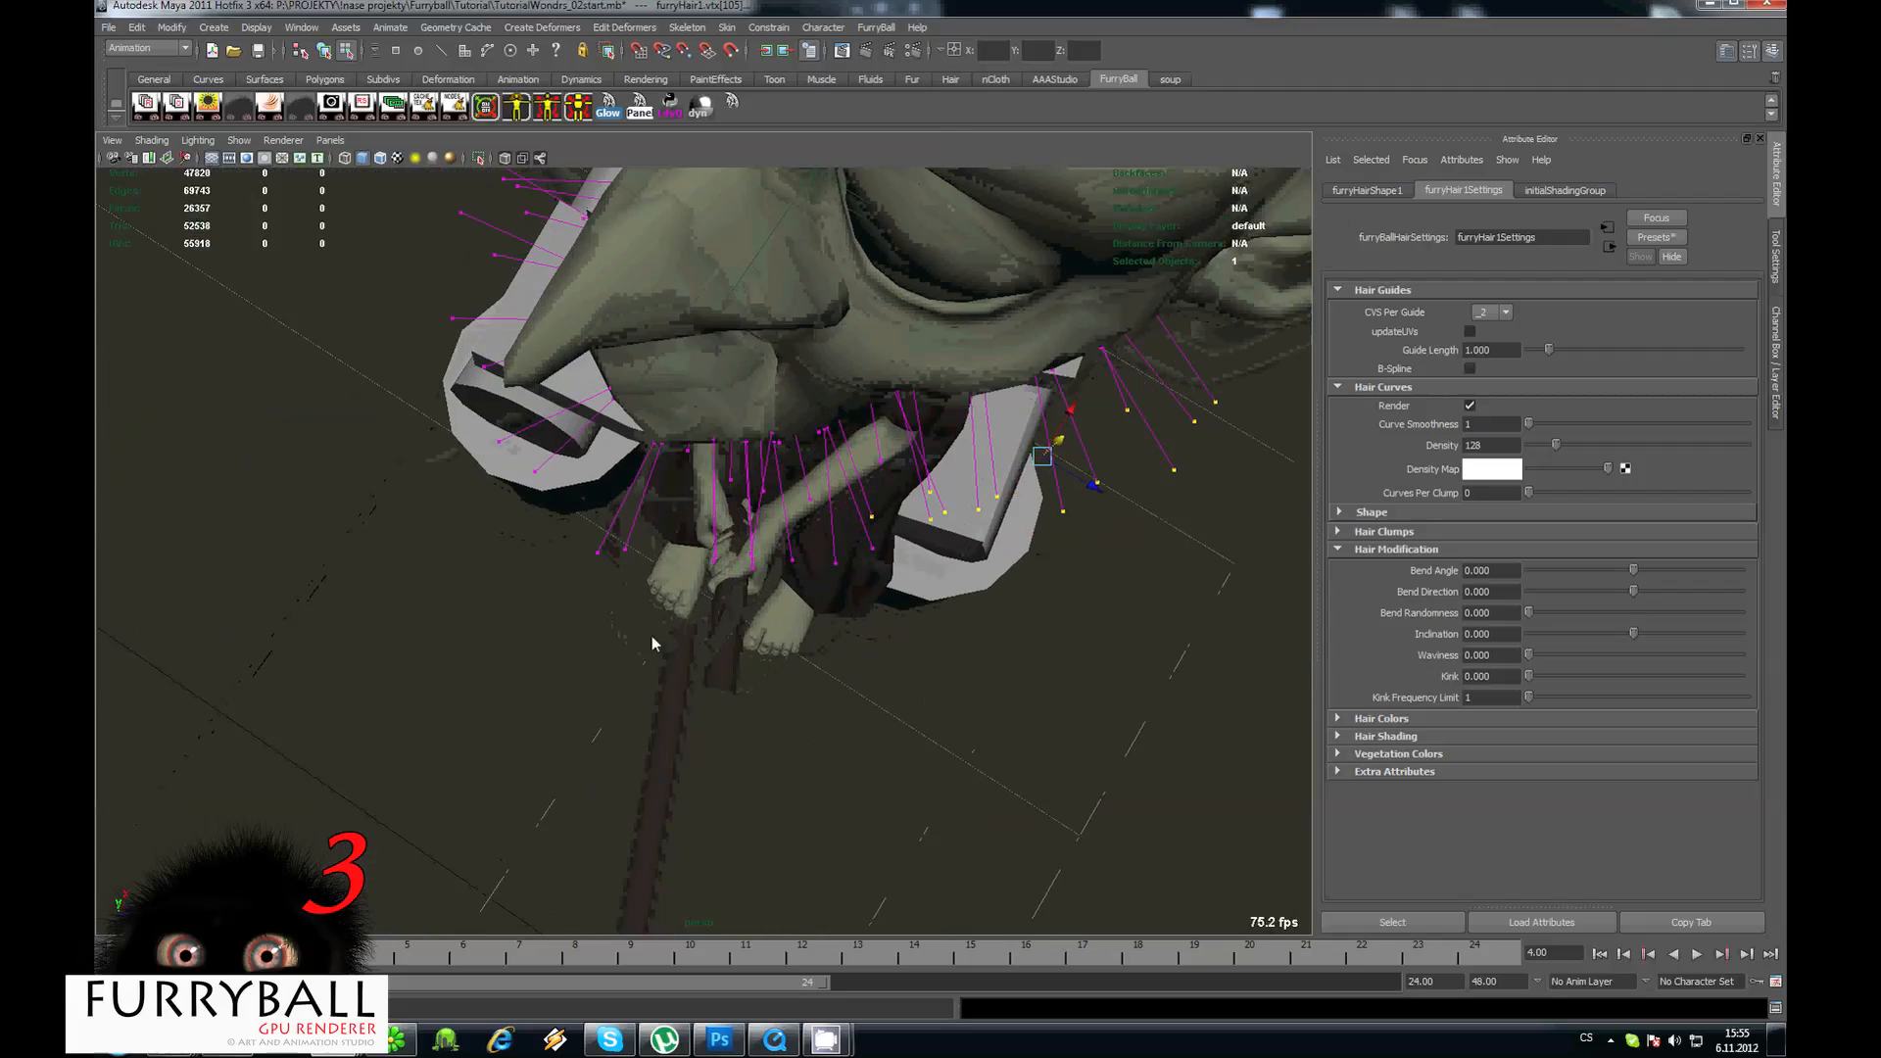
shift+drag(1058, 458, 1059, 458)
alt+drag(764, 569, 790, 448)
shift+drag(577, 514, 671, 460)
alt+drag(654, 388, 588, 412)
alt+drag(637, 232, 857, 338)
alt+drag(834, 441, 779, 450)
key(F8)
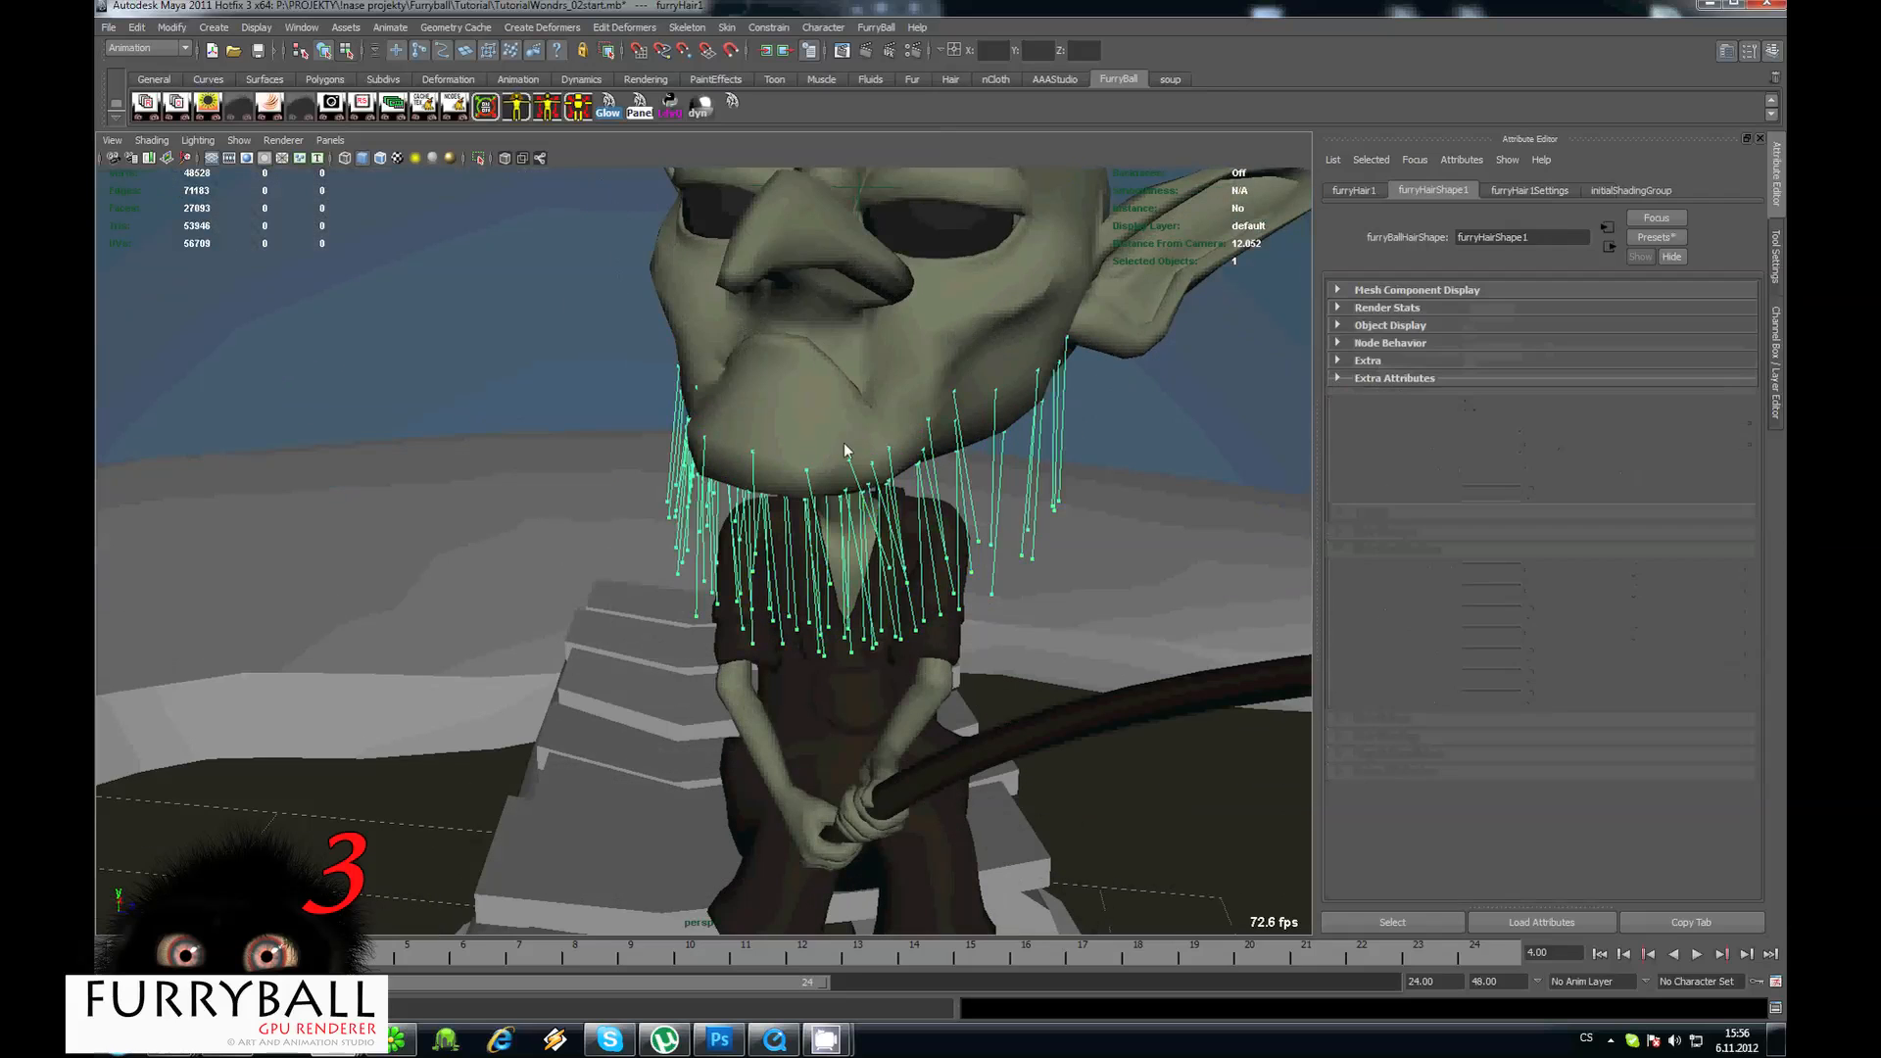
Try CVS Per Guide at 8 for the beard guides, then settle on 4.
click(1516, 193)
alt+middle_drag(1019, 429, 940, 453)
alt+drag(940, 453, 1567, 339)
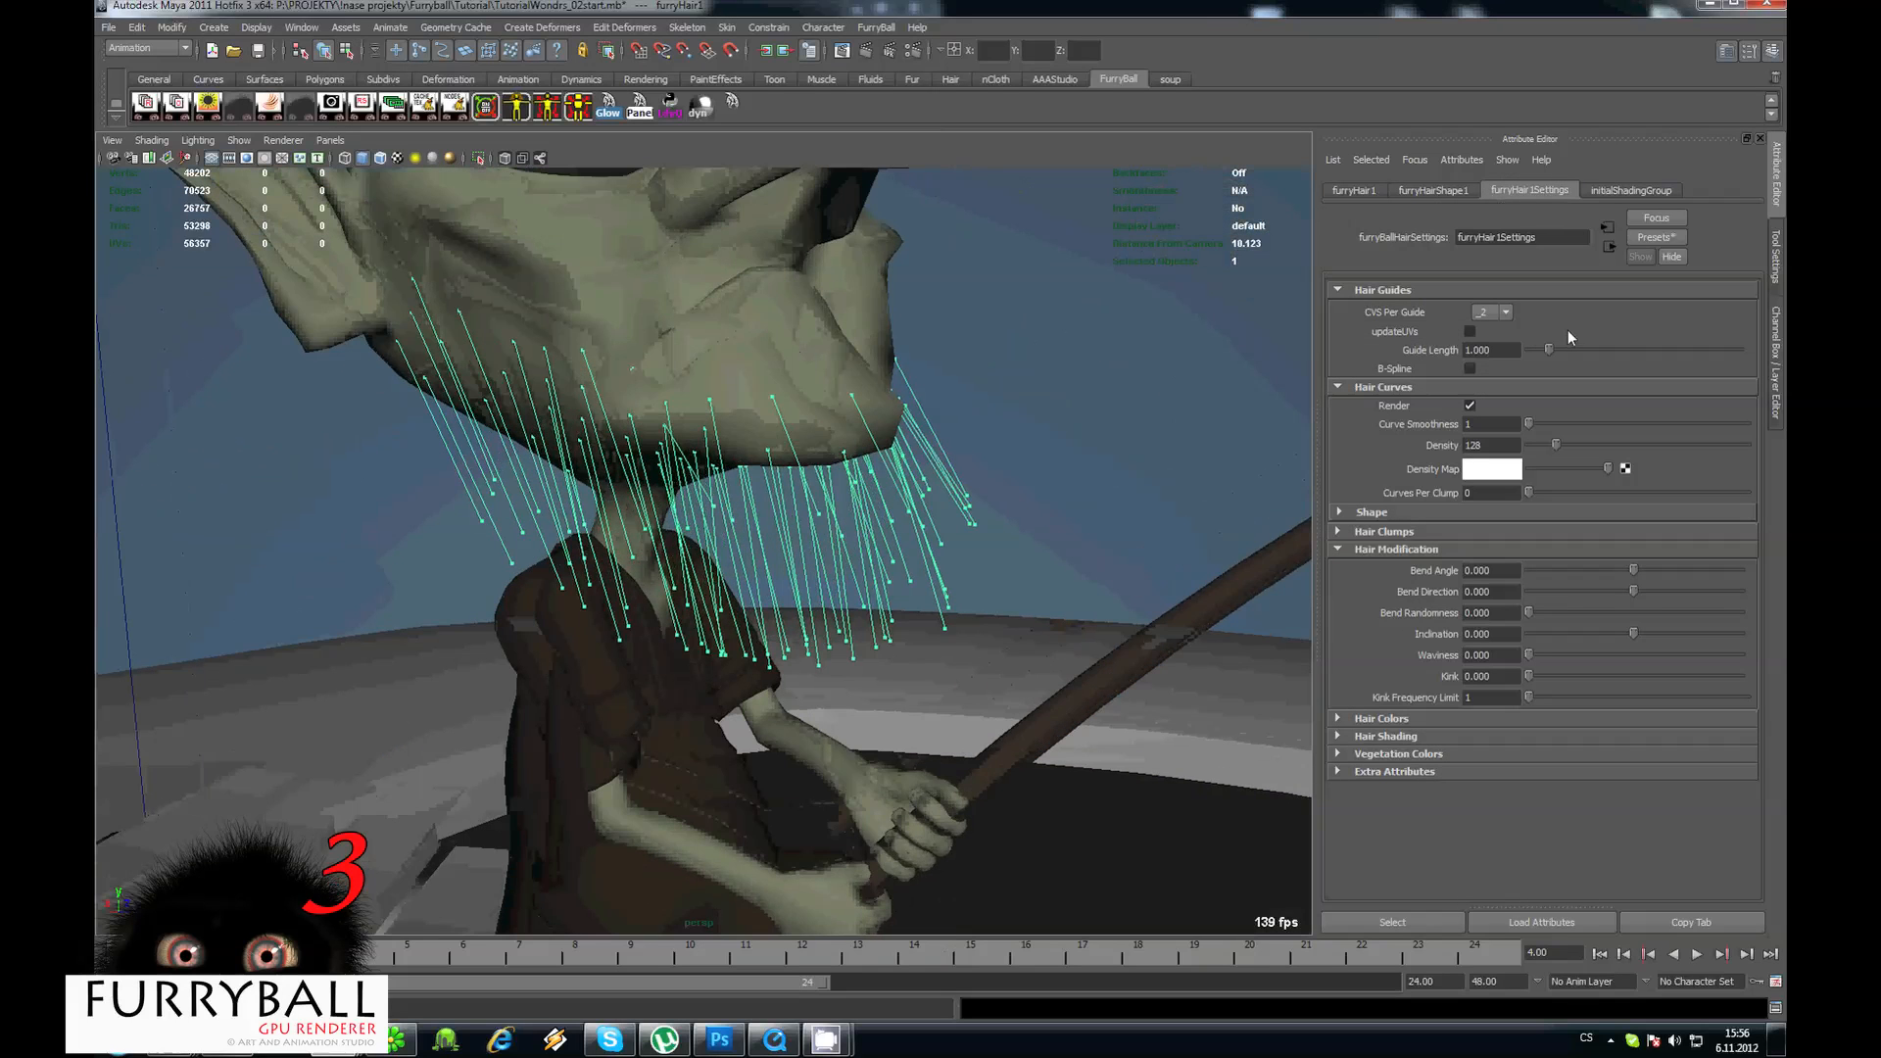
click(1496, 316)
alt+drag(833, 391, 811, 443)
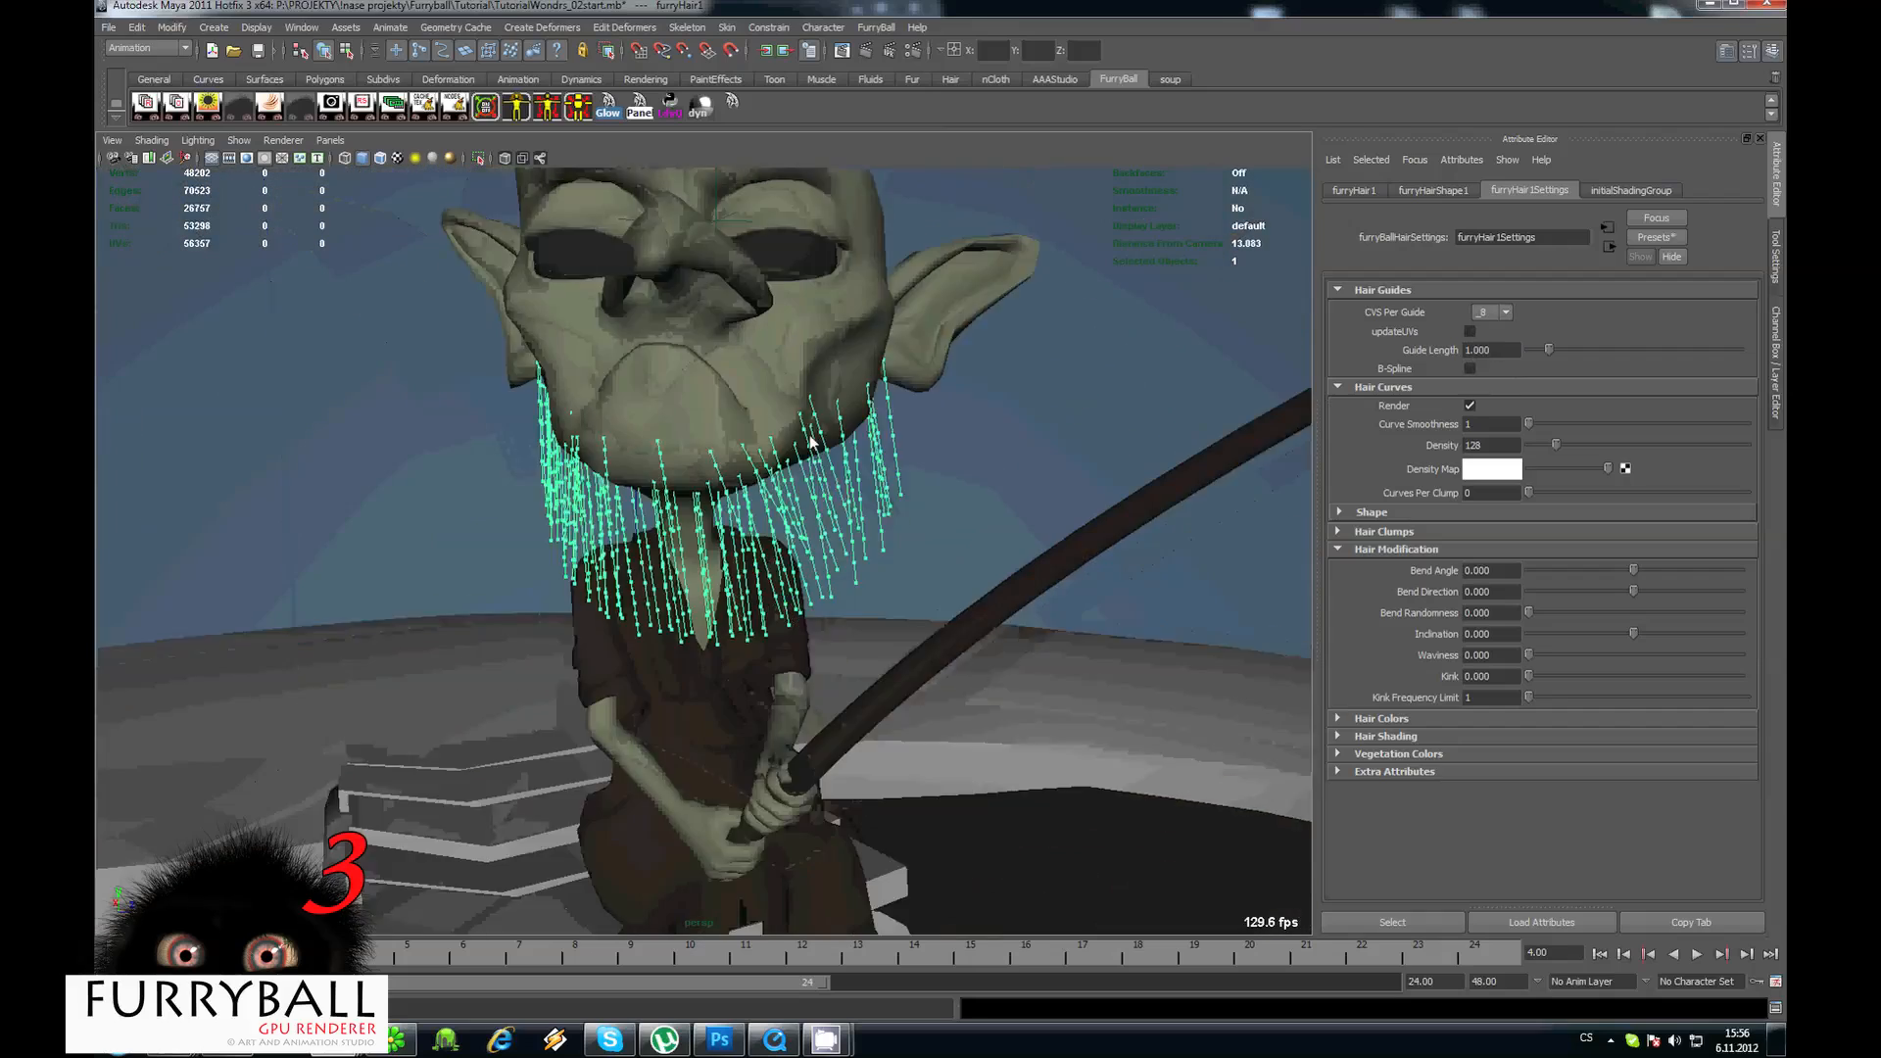
alt+right_drag(811, 443, 980, 421)
click(1500, 312)
click(1492, 338)
Select groups of lower beard guide points and move them to shape the beard, then return to object mode.
alt+drag(563, 489, 562, 509)
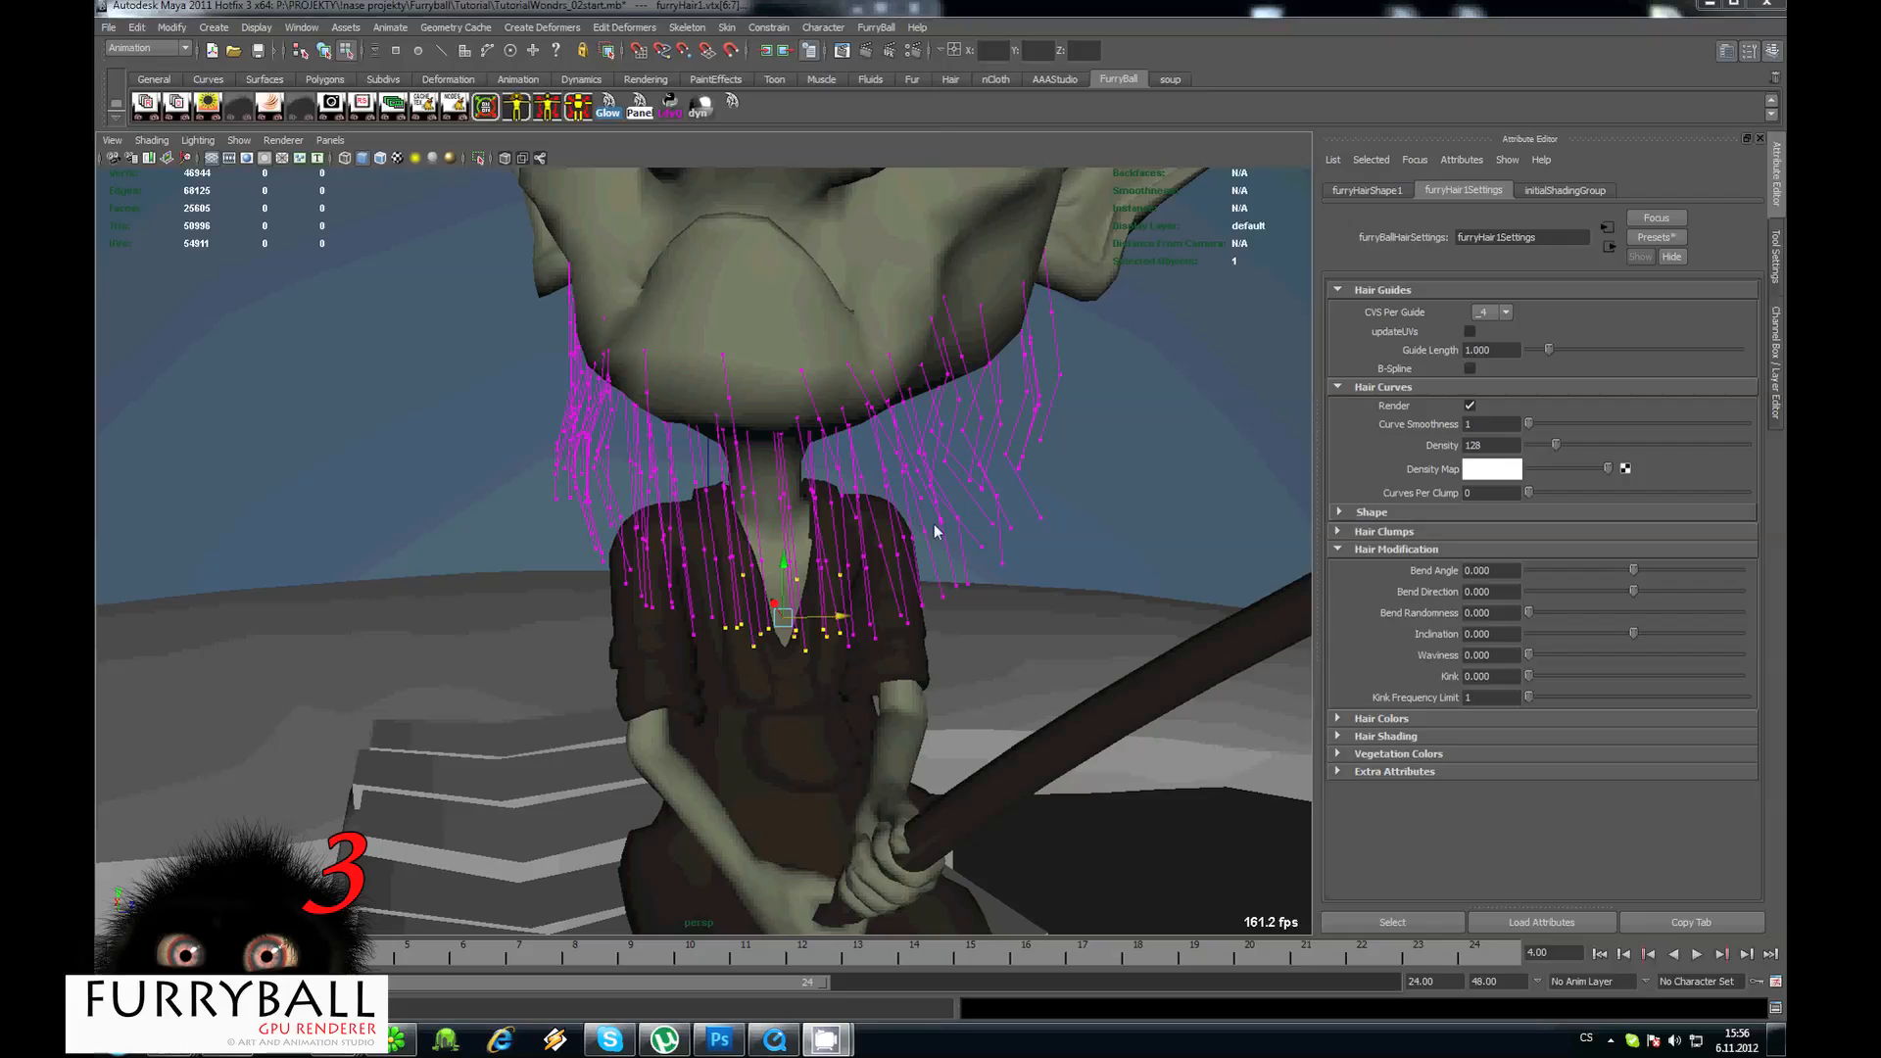
alt+right_drag(935, 530, 655, 505)
alt+drag(654, 506, 658, 529)
drag(585, 519, 710, 616)
alt+right_drag(627, 562, 722, 562)
drag(722, 563, 917, 570)
drag(623, 603, 829, 493)
alt+drag(823, 498, 784, 576)
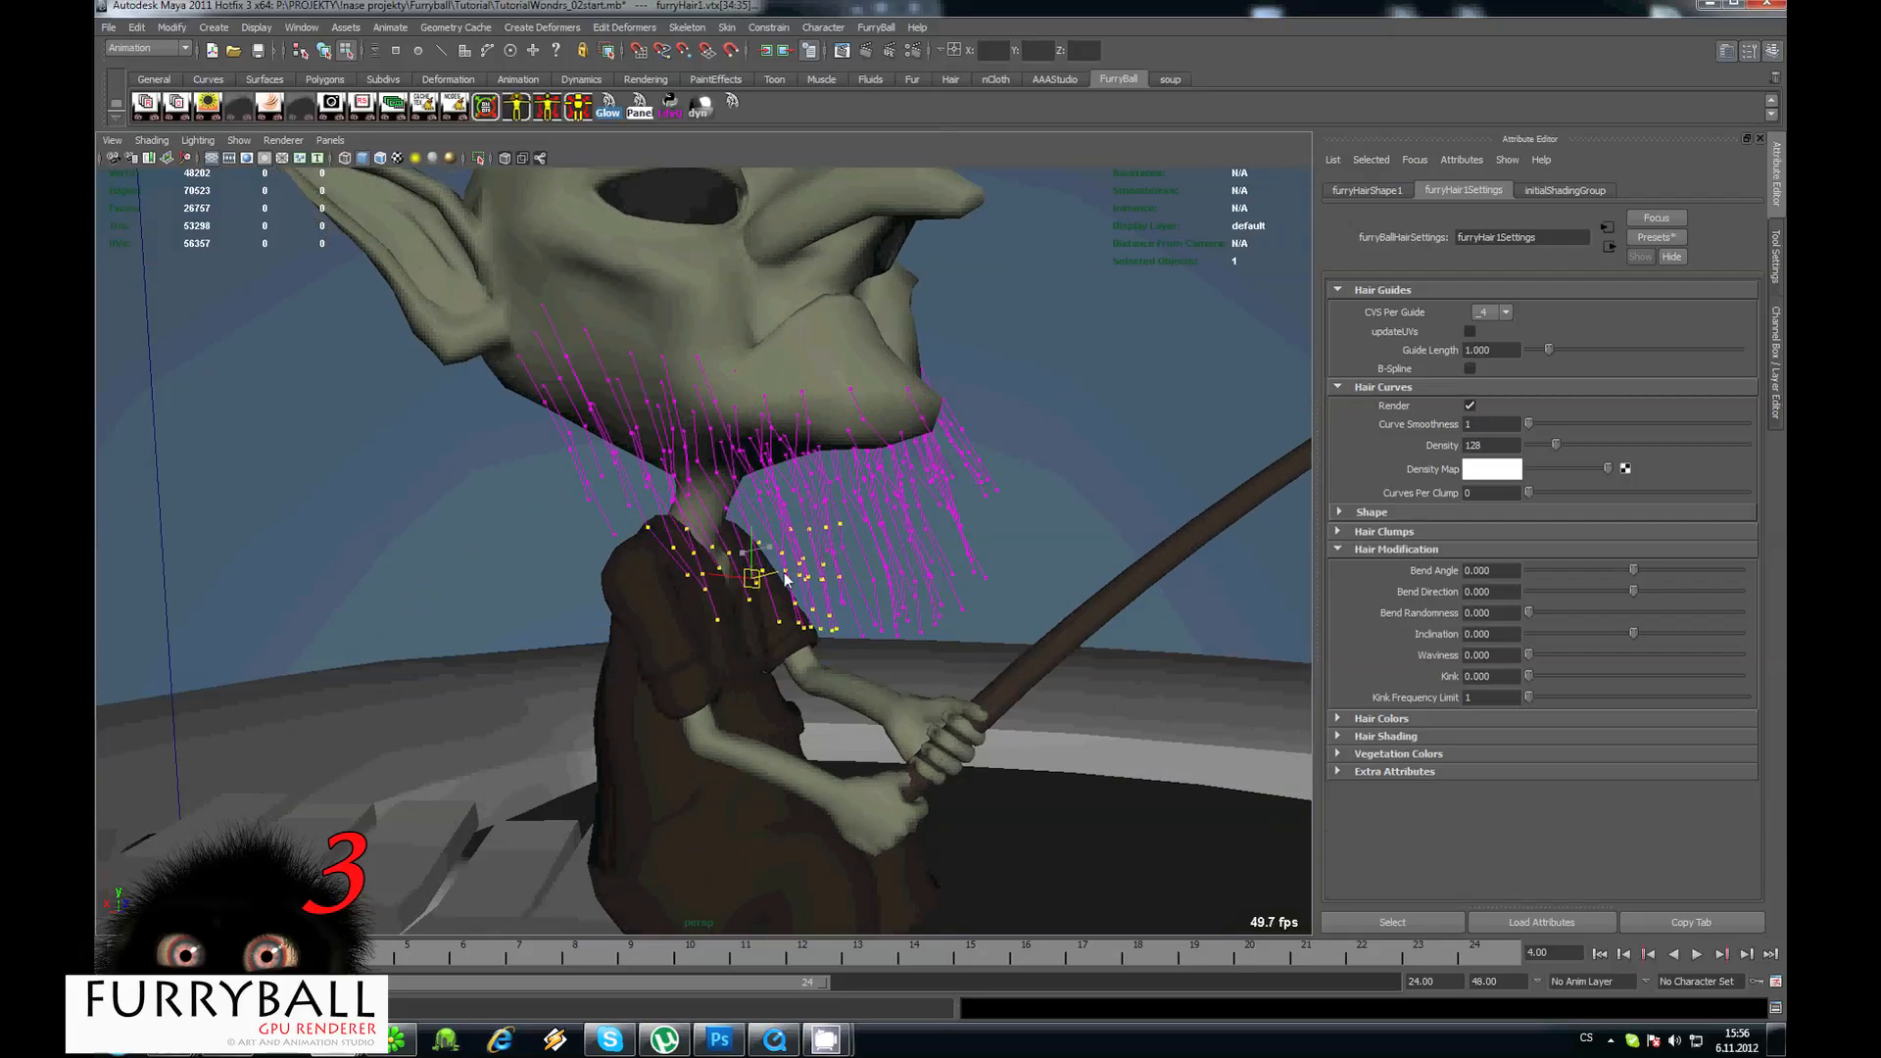
key(F8)
Switch the viewport renderer to FurryBall to render the fisherman's beard.
alt+drag(937, 451, 588, 372)
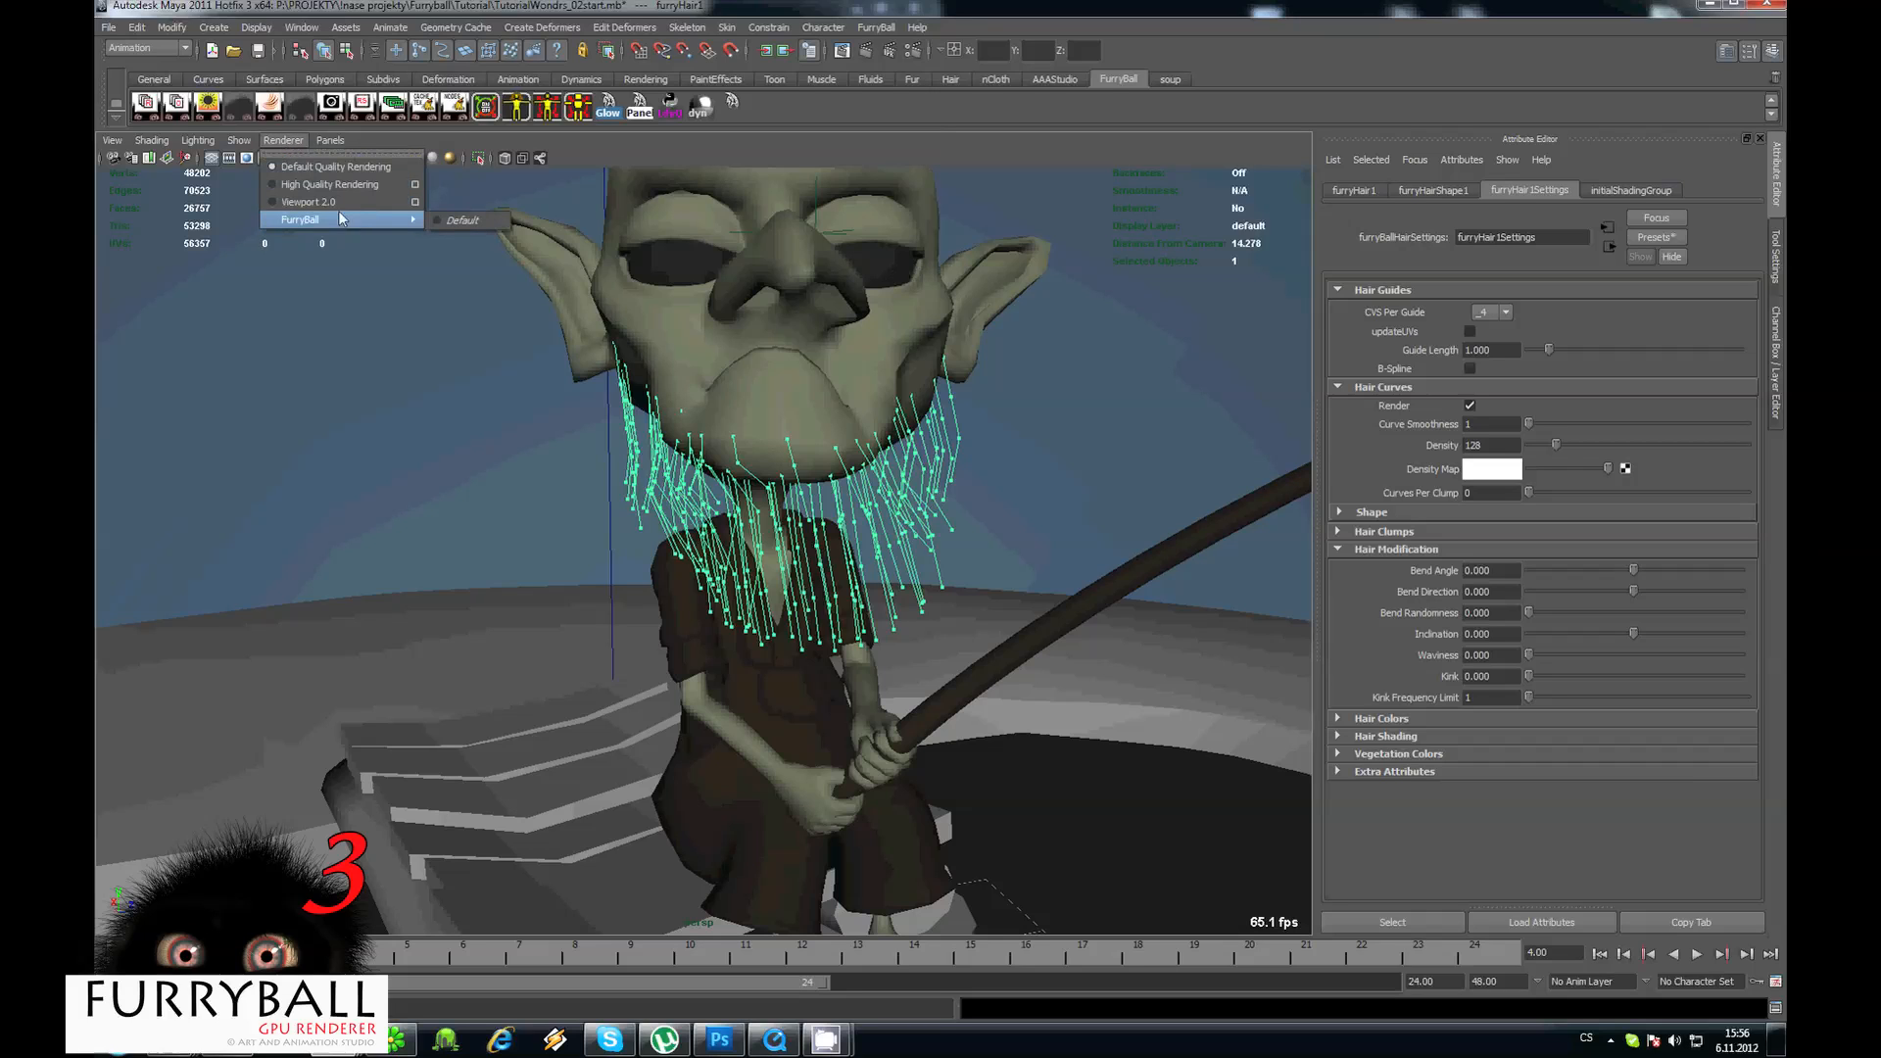
click(437, 222)
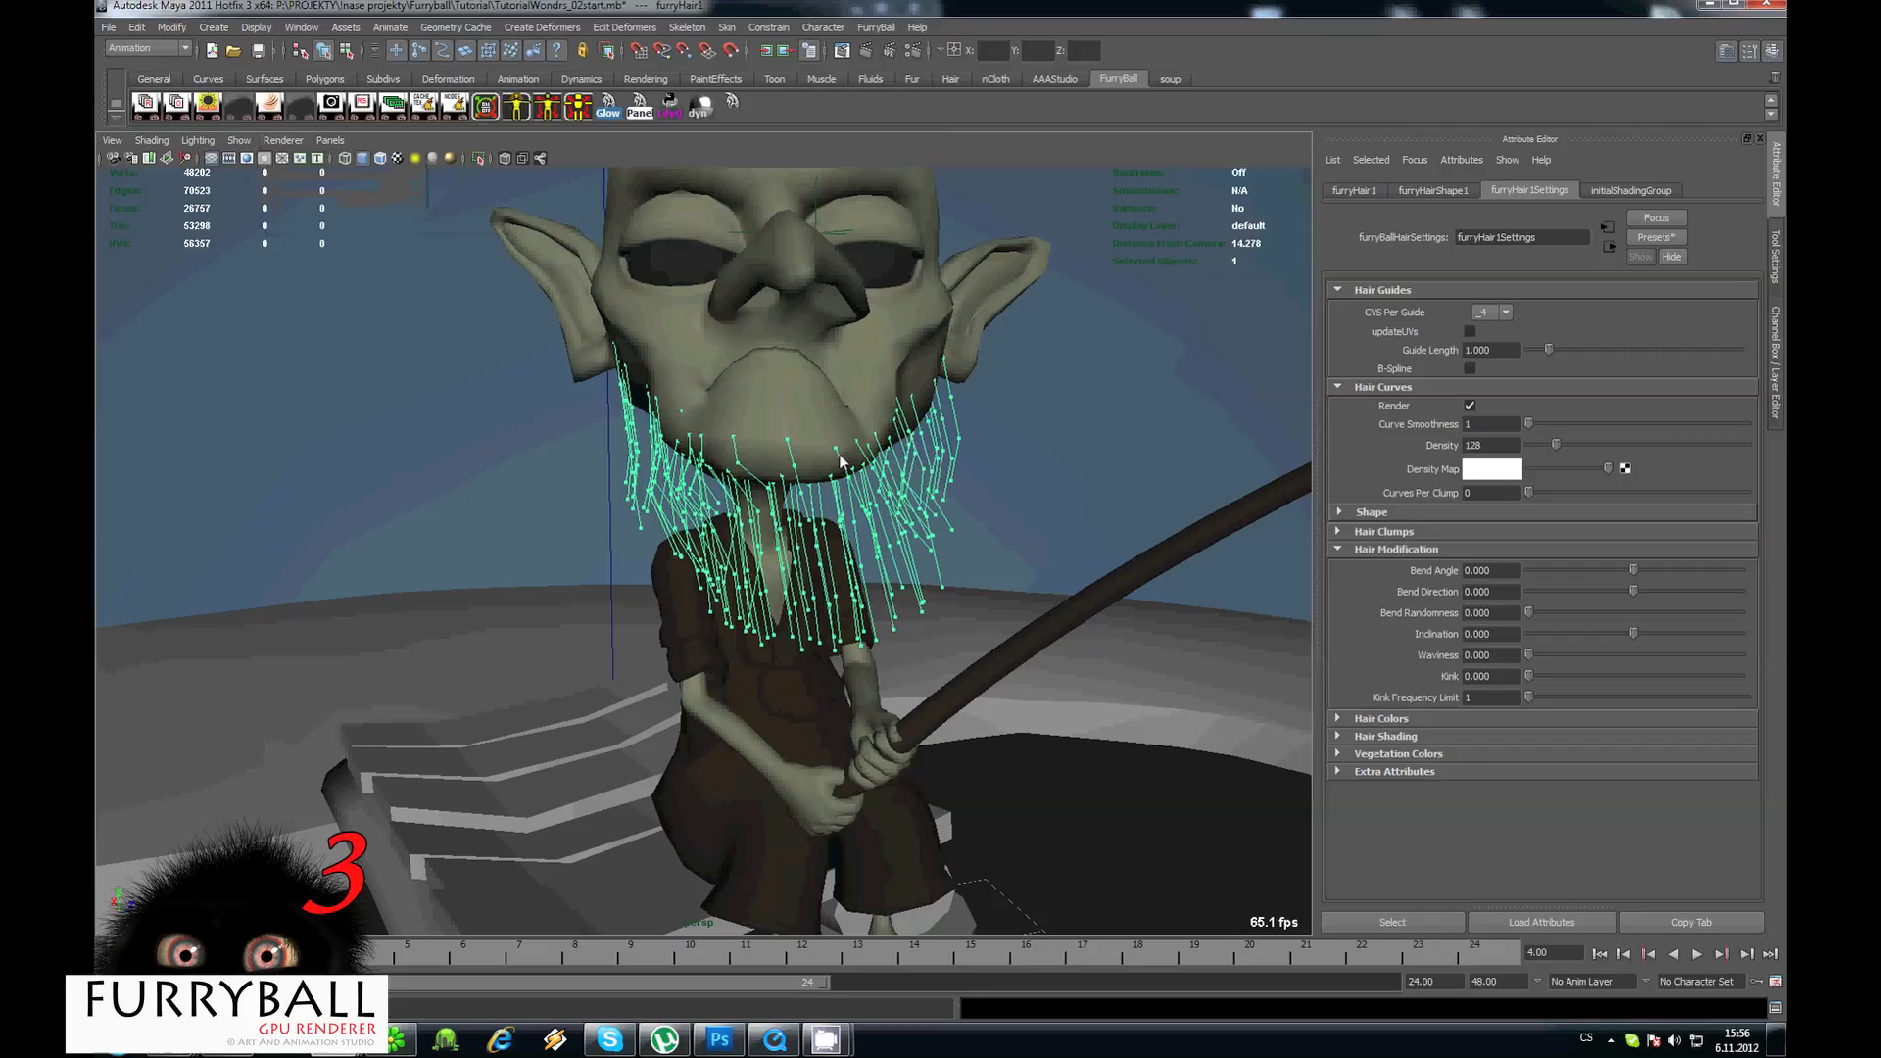
alt+drag(709, 473, 771, 551)
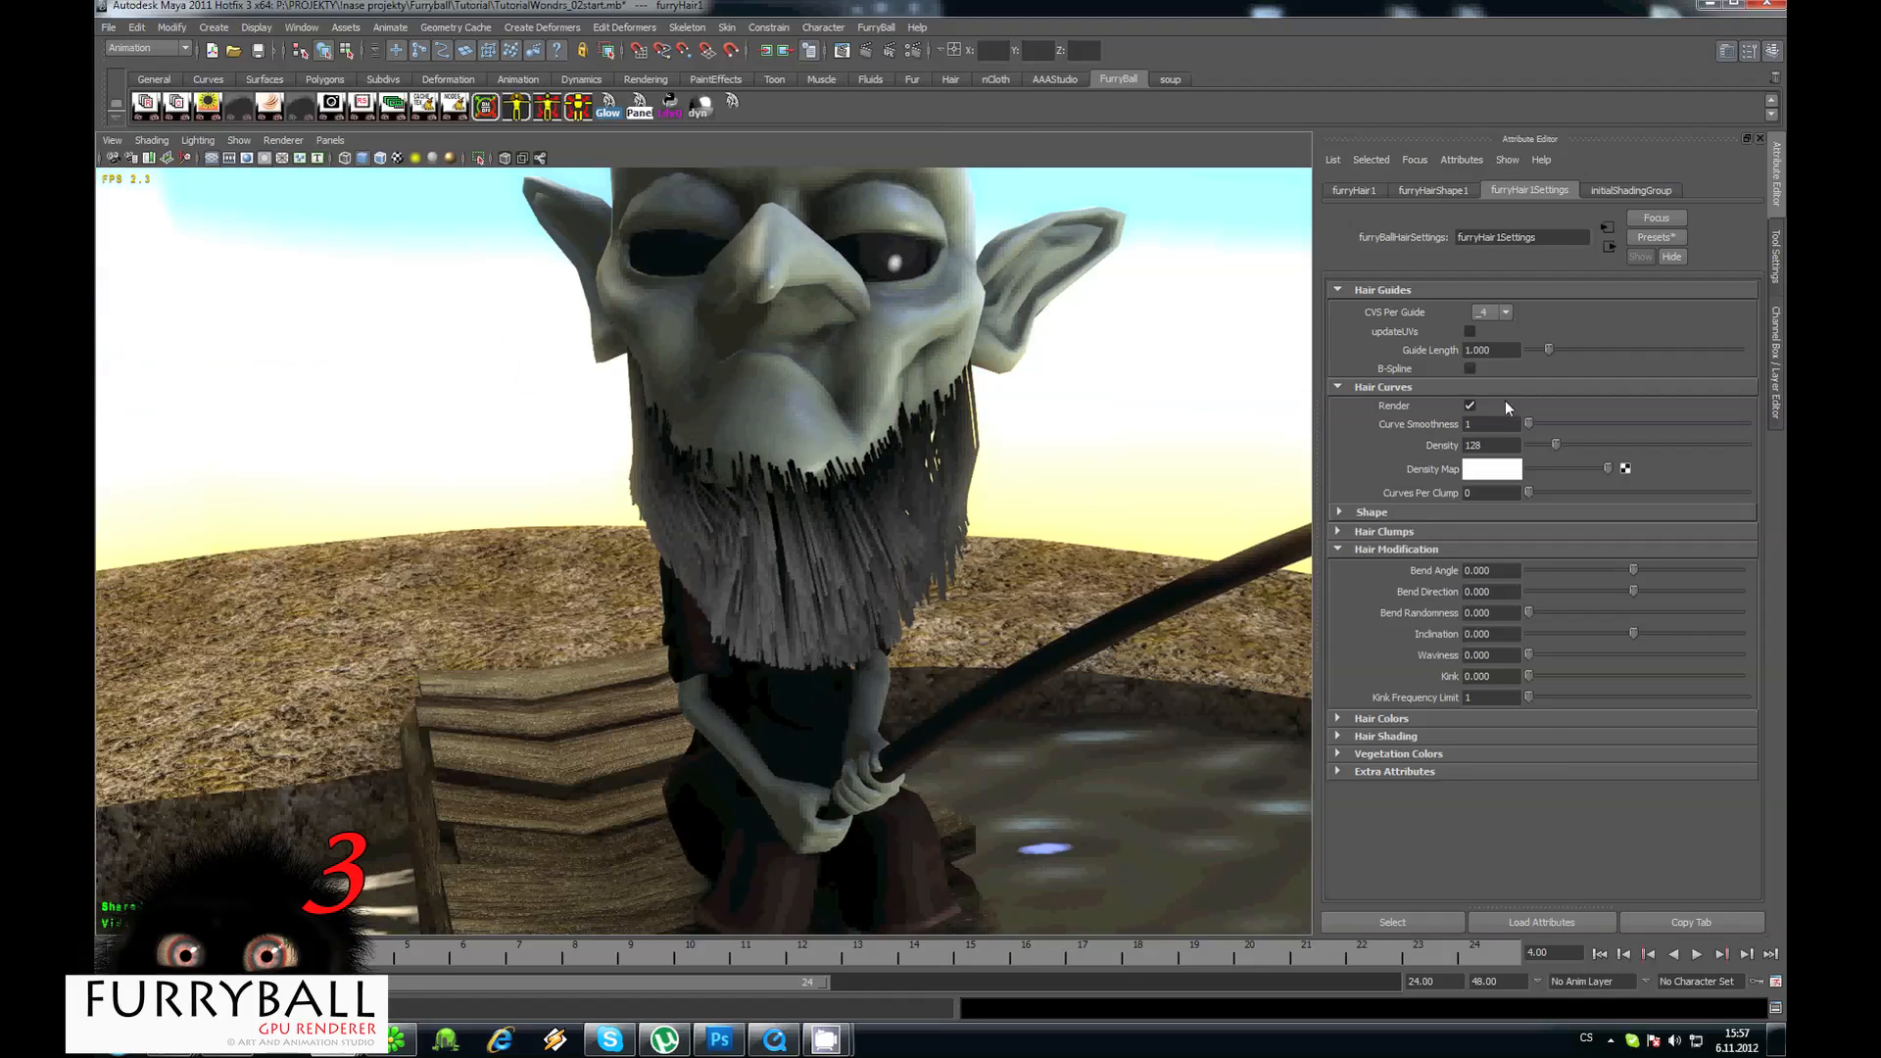
Thin the beard hairs by setting Root Width to 0.100 and Tip Width to 0.010.
click(1385, 512)
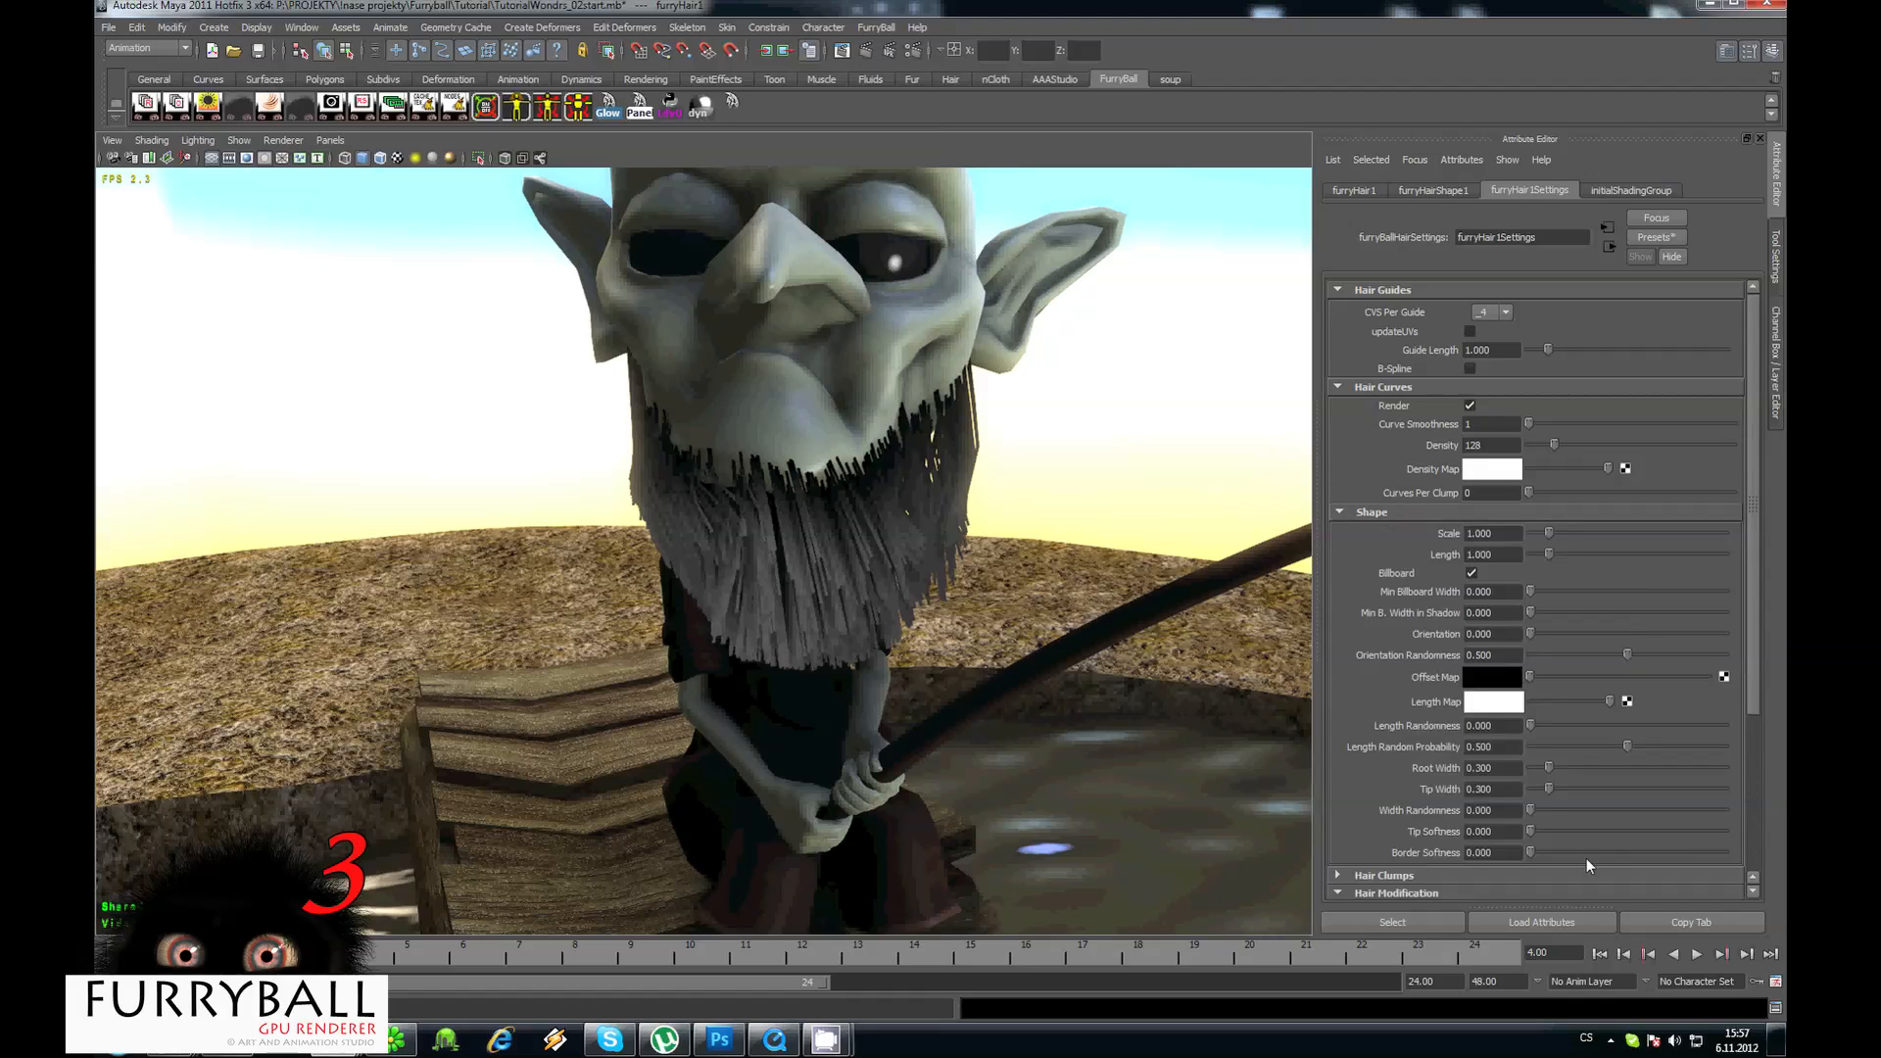
double_click(1482, 769)
text(1)
key(Return)
double_click(1503, 788)
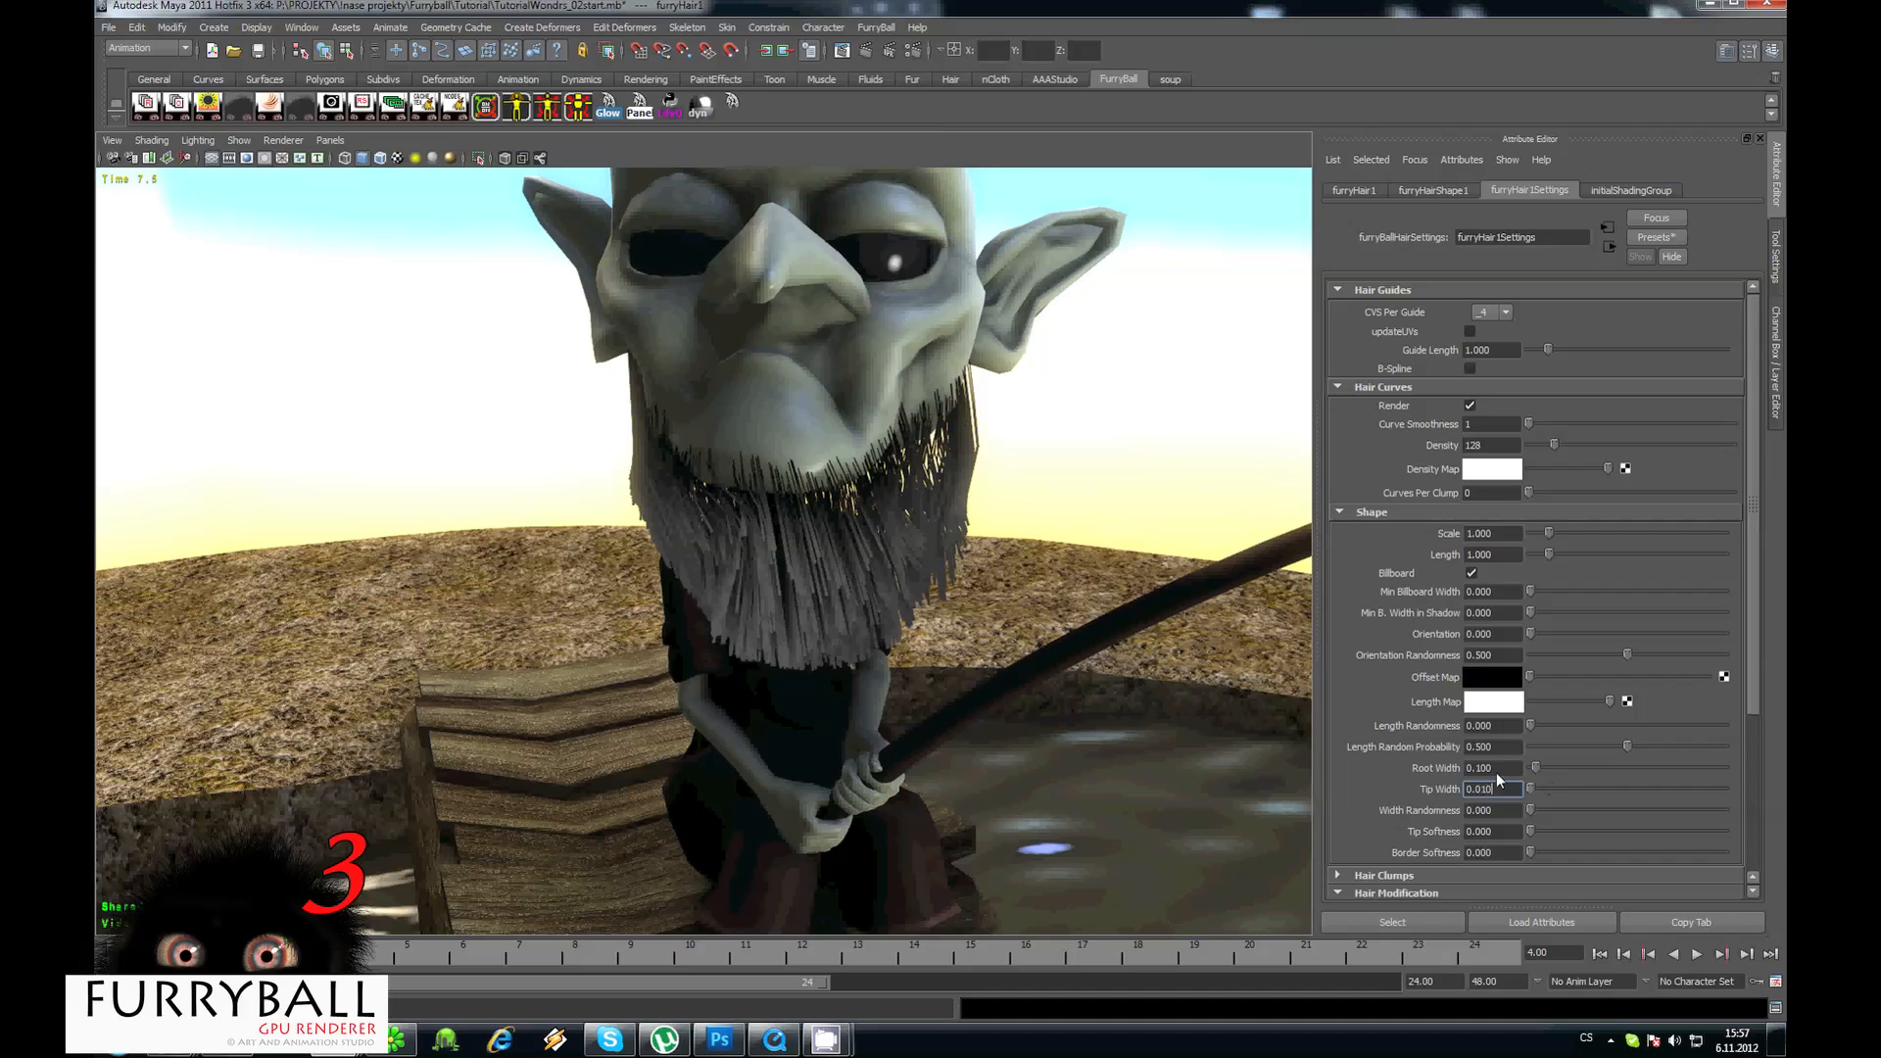
text(010)
key(Return)
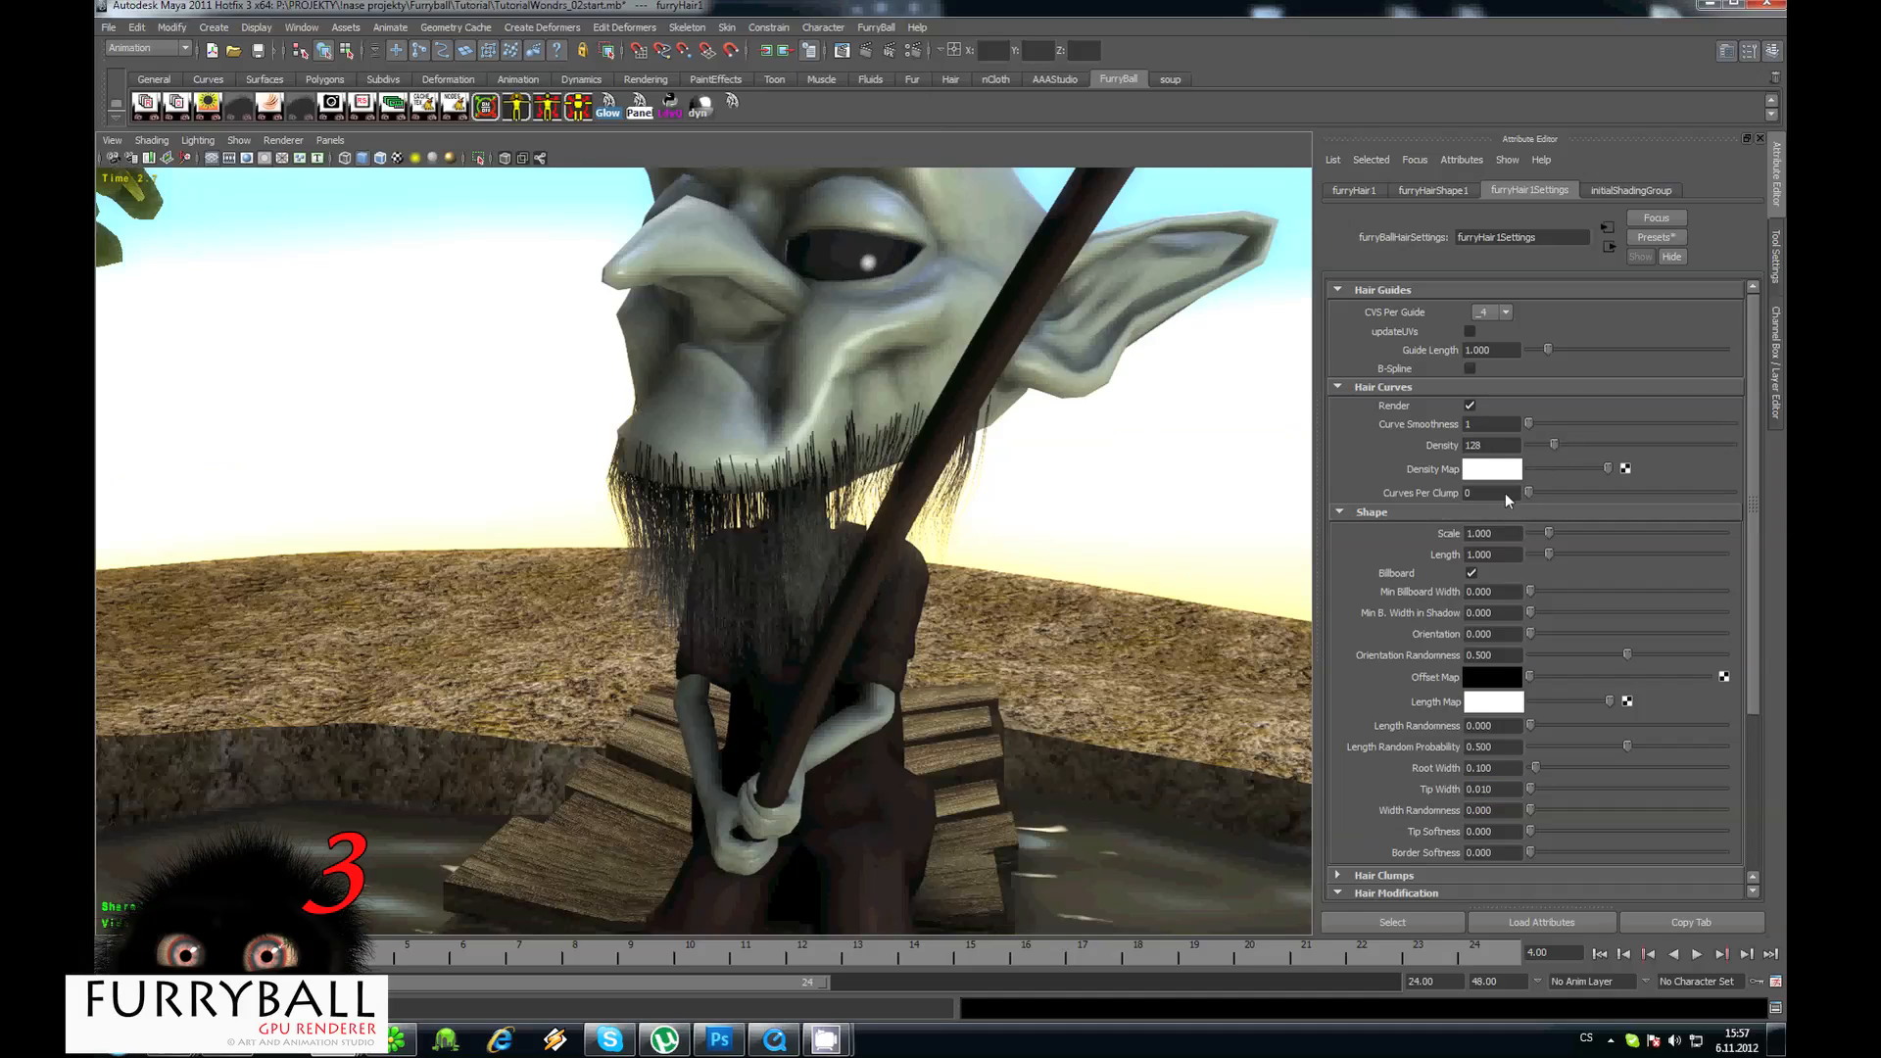
Set the beard's Curves Per Clump to 4 and its Waviness to about 0.464.
double_click(1499, 493)
text(4)
key(Return)
alt+drag(759, 481, 844, 500)
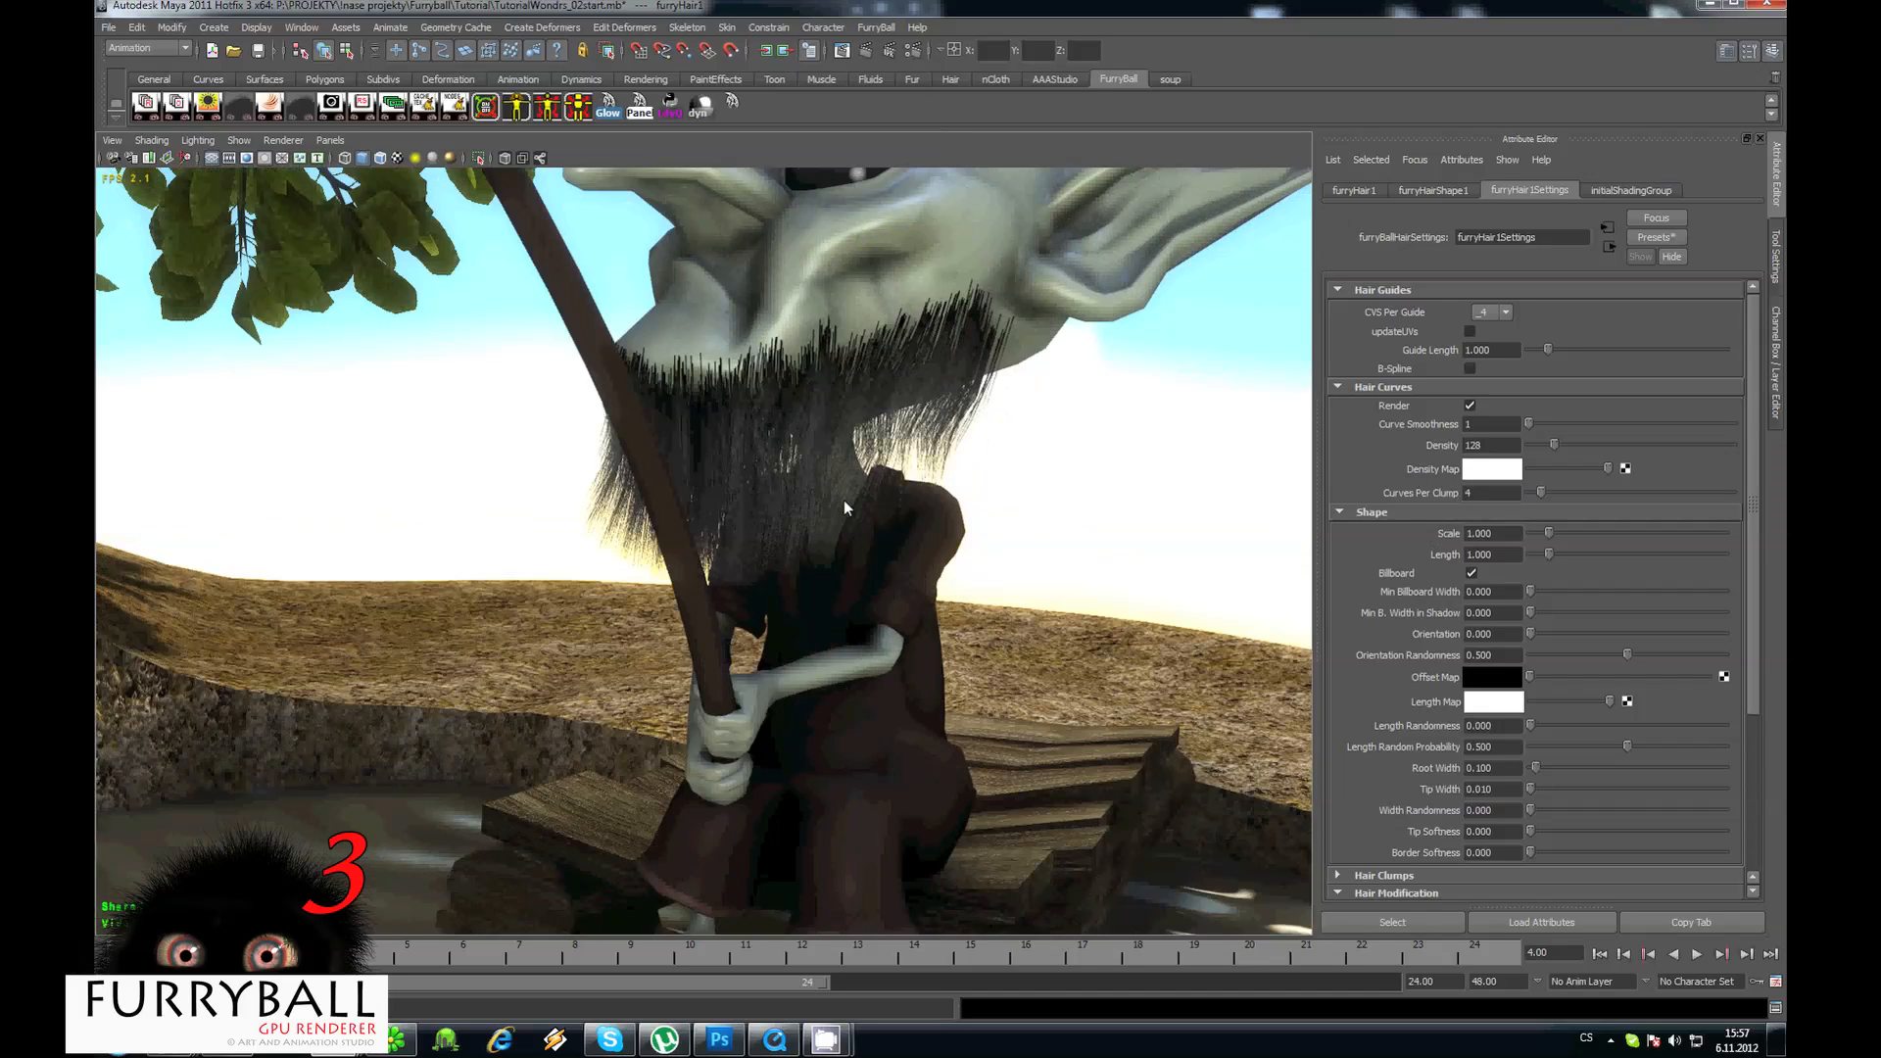
scroll(1440, 749, down, 5)
click(1395, 835)
scroll(1432, 690, down, 2)
drag(1529, 665, 1573, 665)
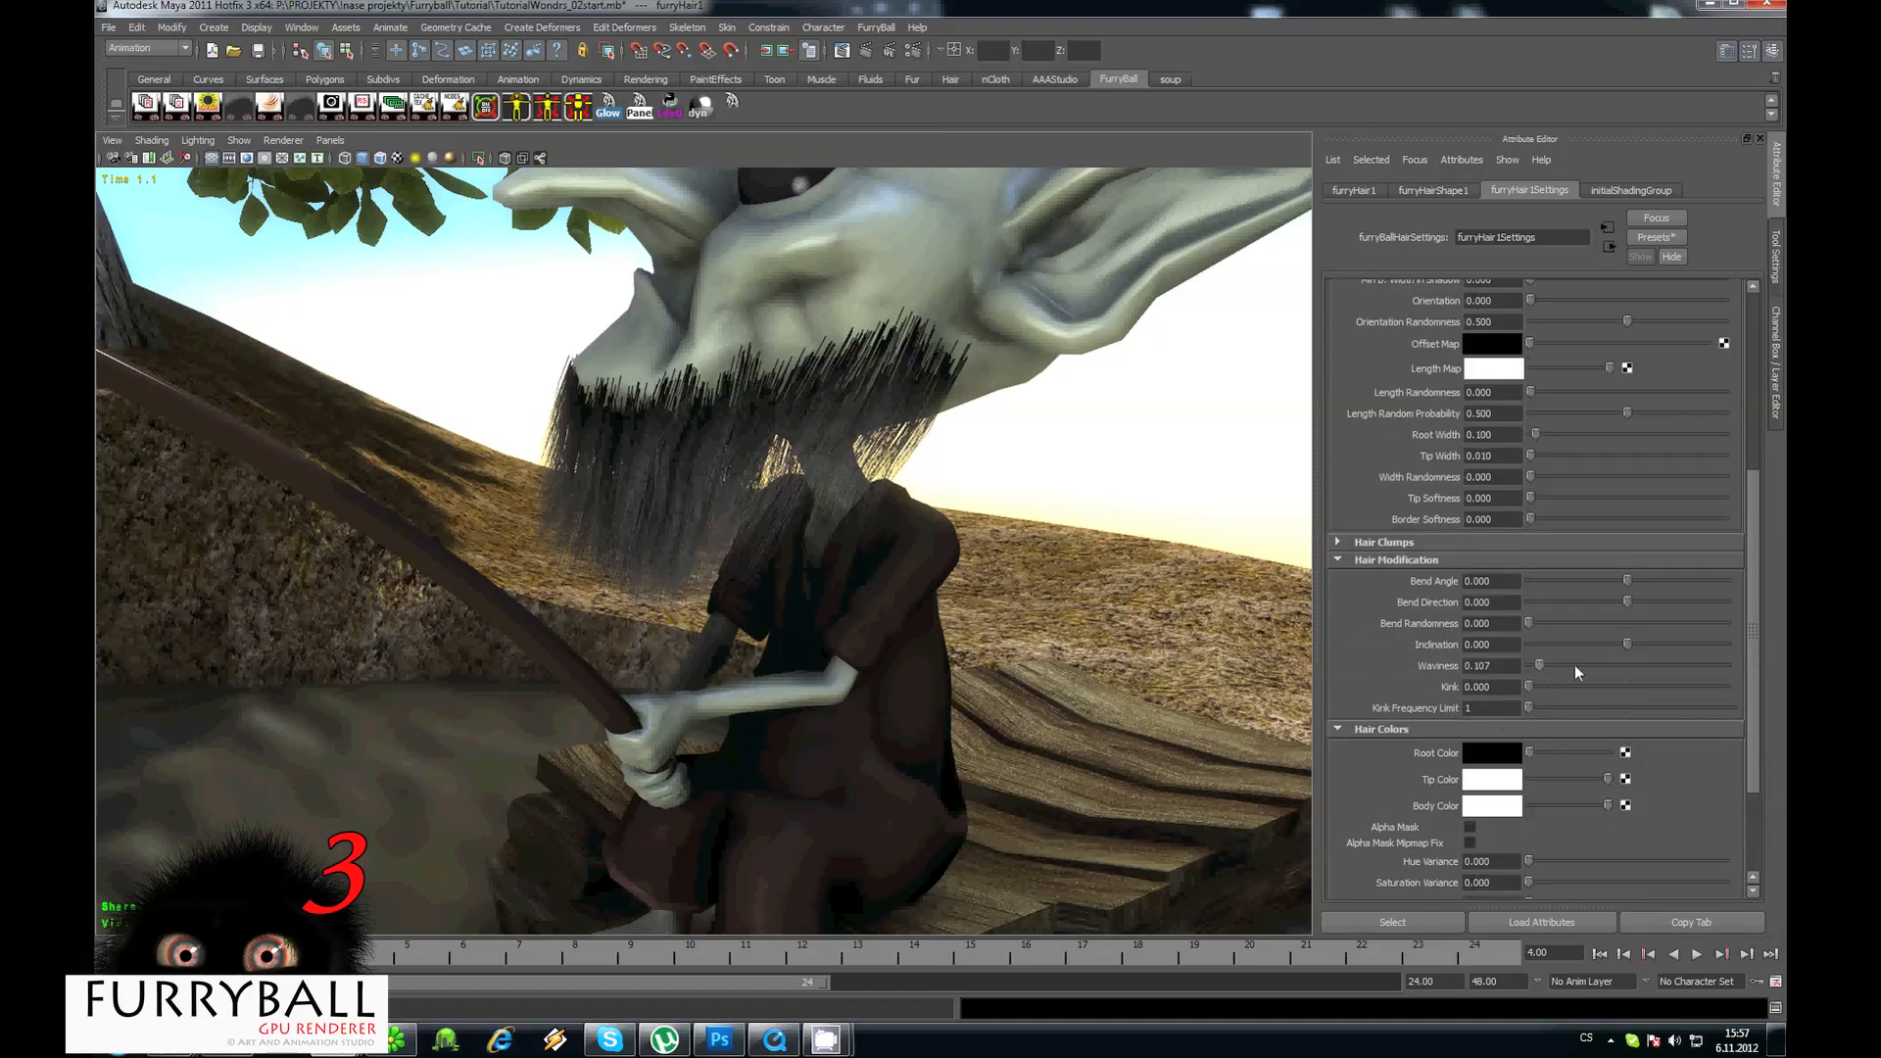
Set the beard's Root Color to dark gray, Tip Color to light gray and Body Color to near white.
click(1578, 778)
click(1542, 751)
click(1595, 805)
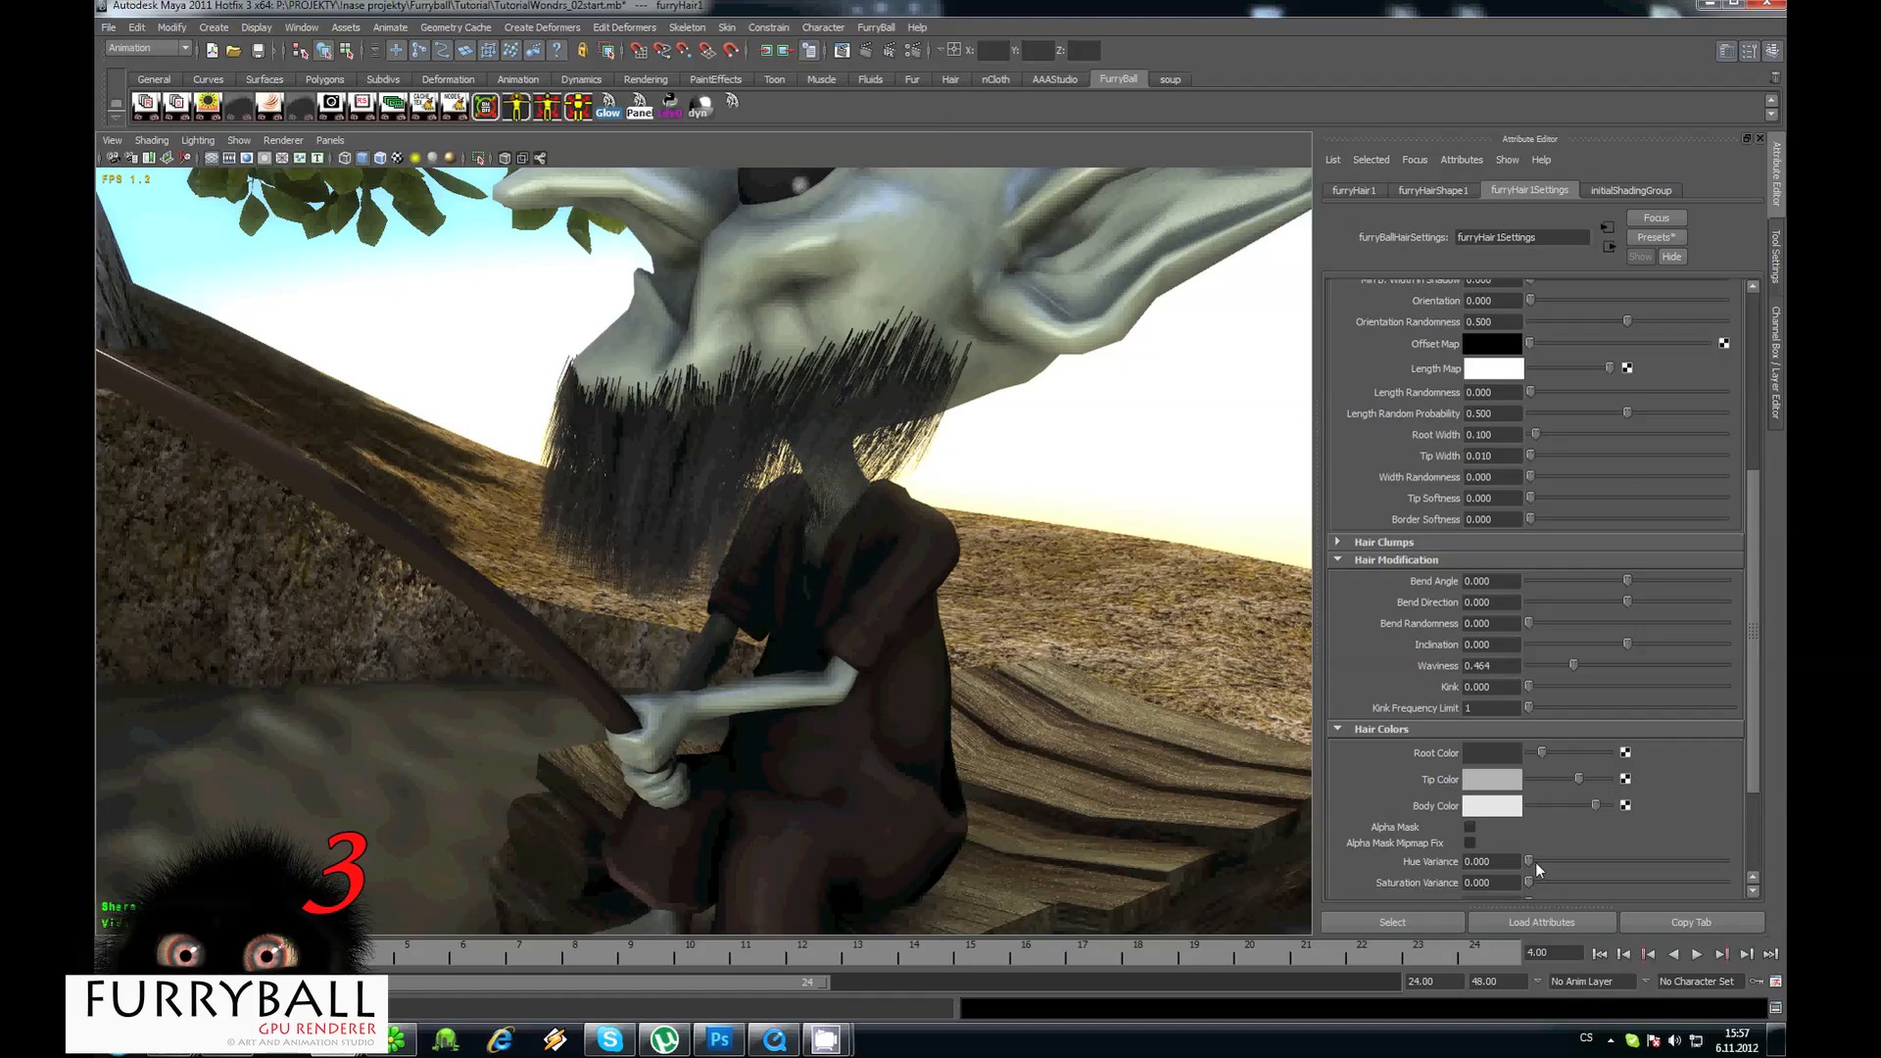
Vary the beard colors with Hue Variance about 0.058, Saturation Variance about 0.134 and Value Variance about 0.665.
scroll(1538, 842, down, 2)
click(1539, 755)
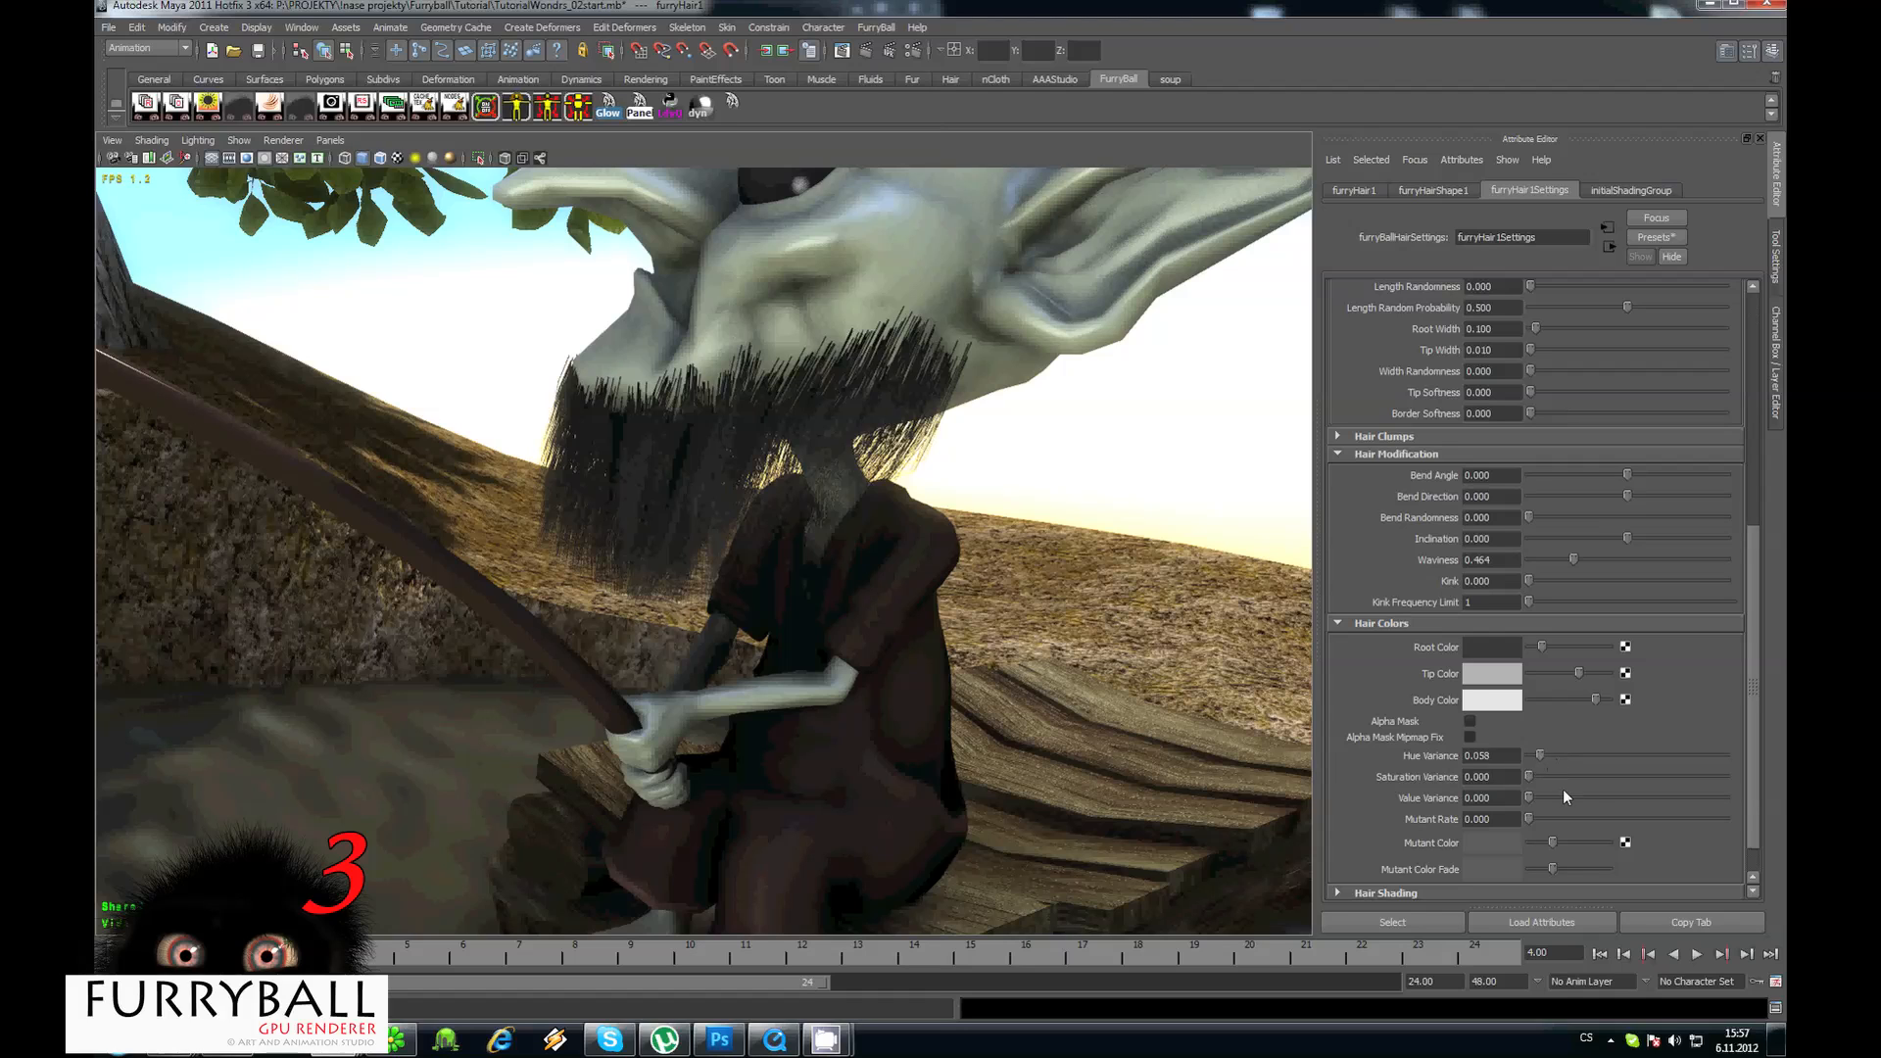
drag(1586, 797, 1659, 796)
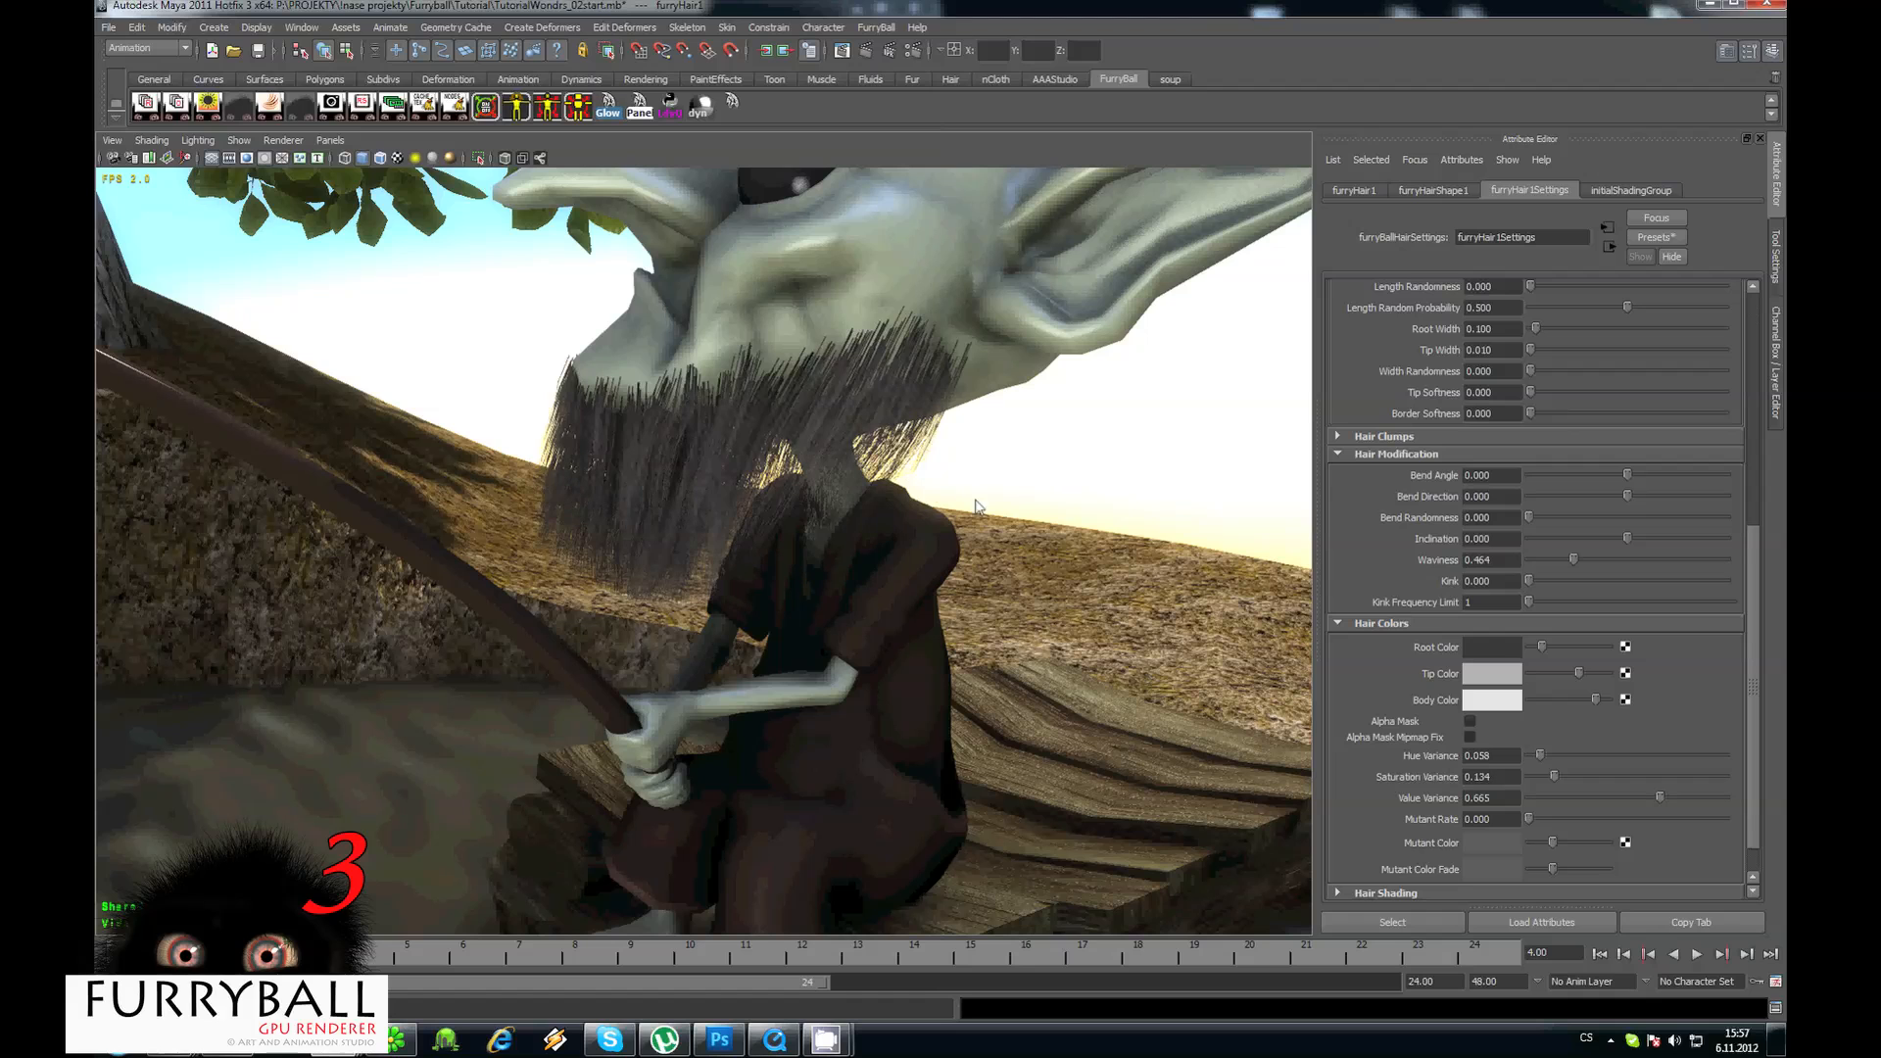
alt+right_drag(992, 577, 863, 537)
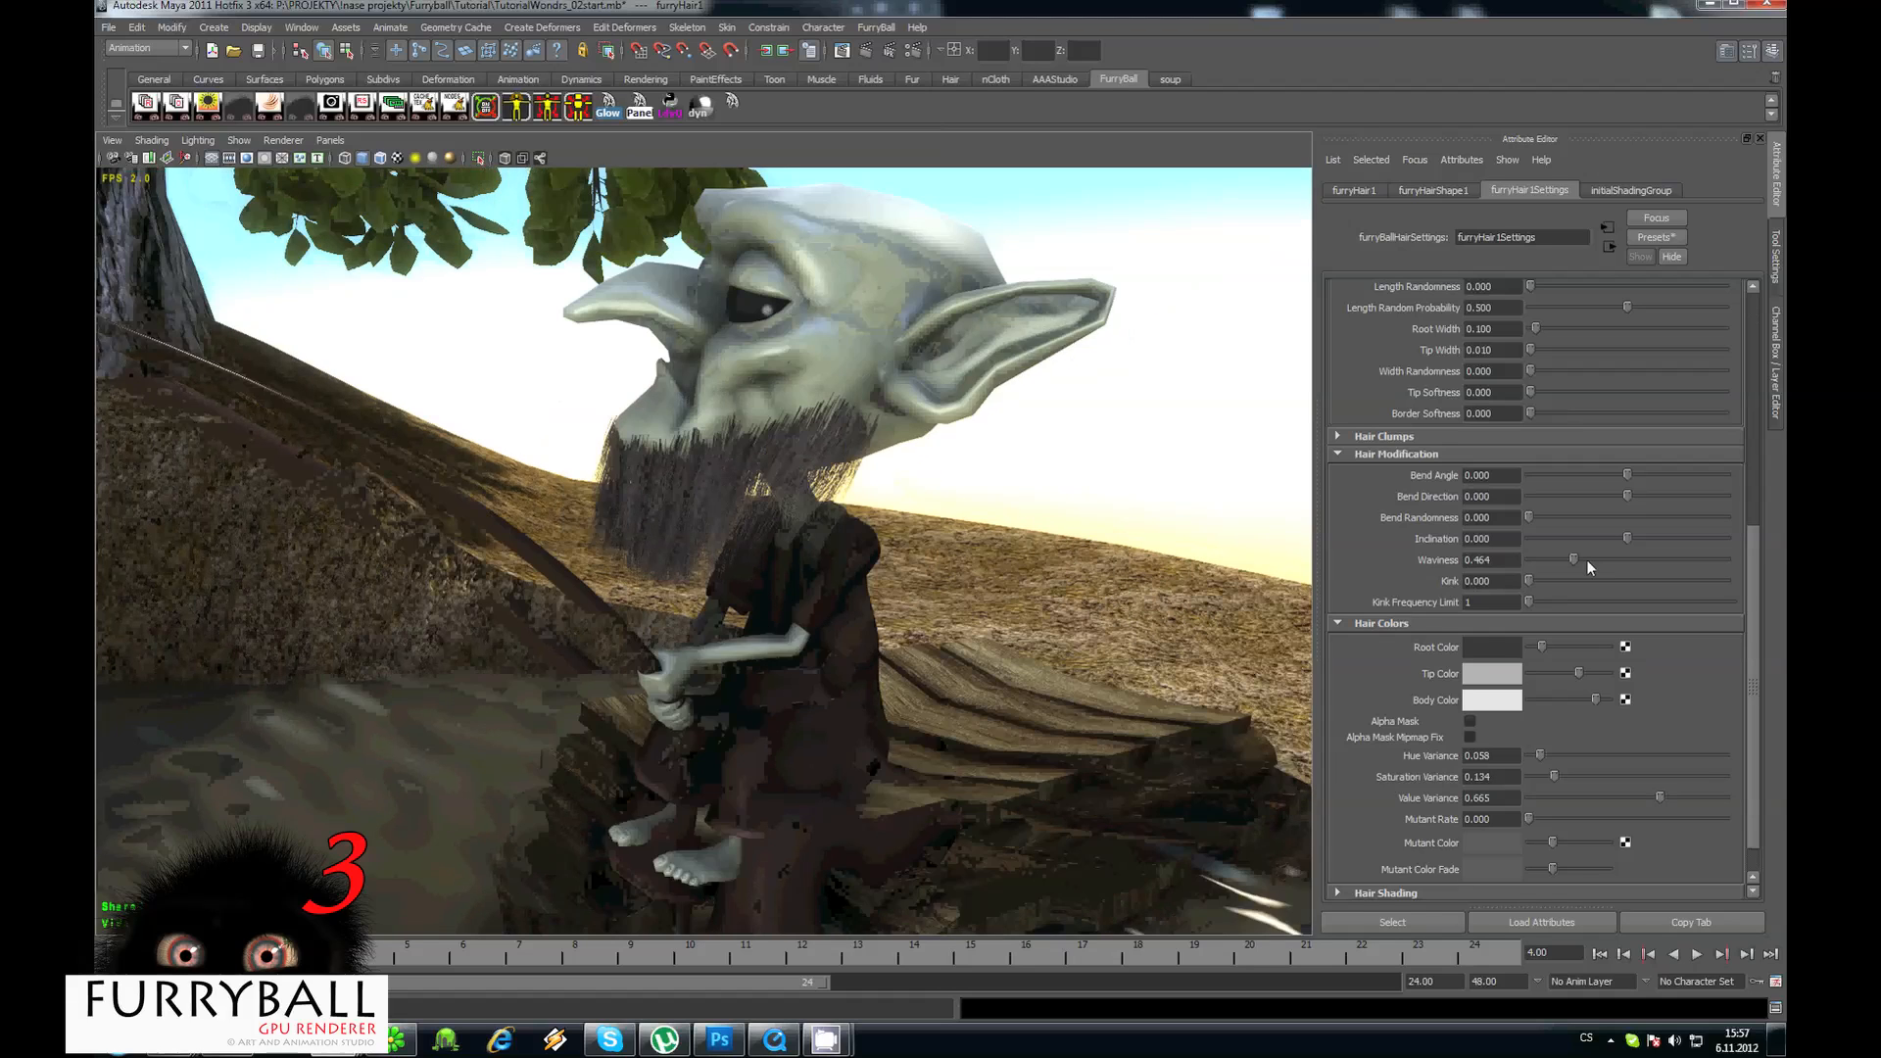
Raise the beard's CVS Per Guide to 16.
drag(1752, 544, 1786, 307)
click(1504, 311)
click(1490, 343)
alt+drag(781, 515, 1028, 474)
click(1504, 313)
click(1492, 357)
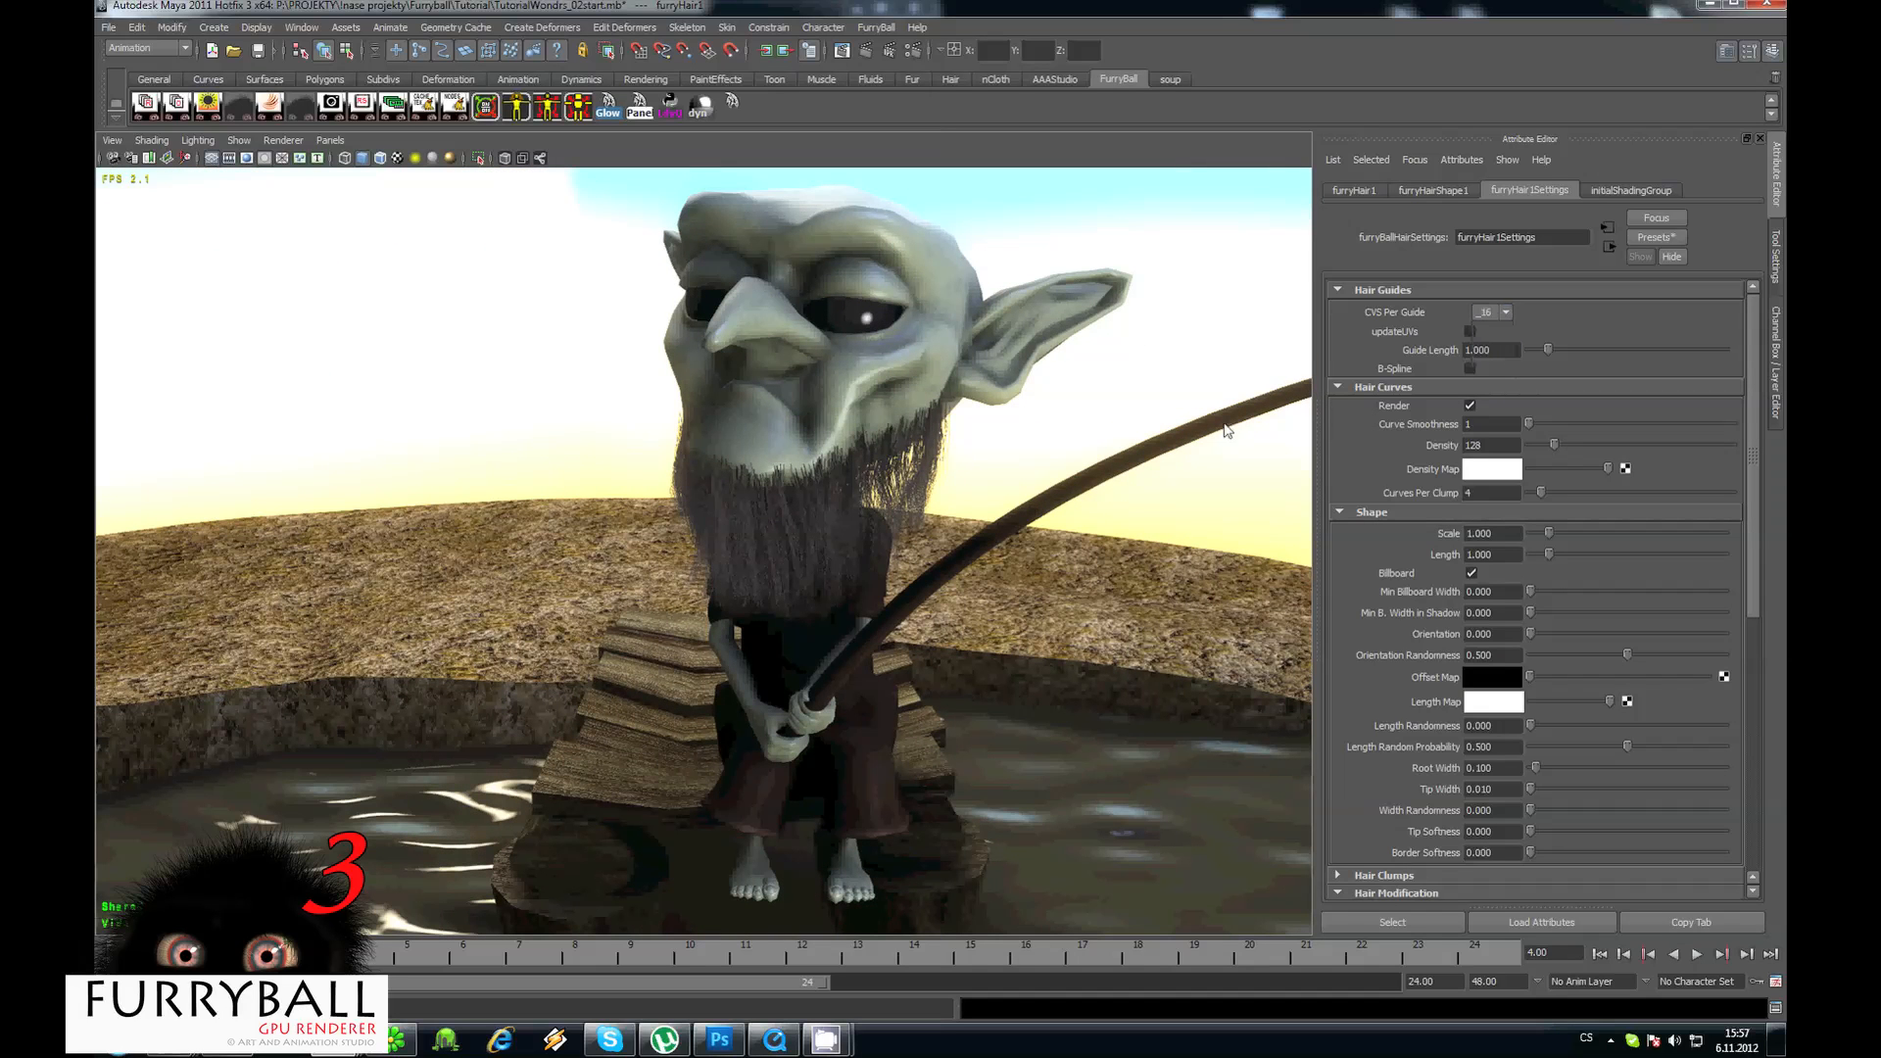
alt+drag(1138, 532, 1014, 523)
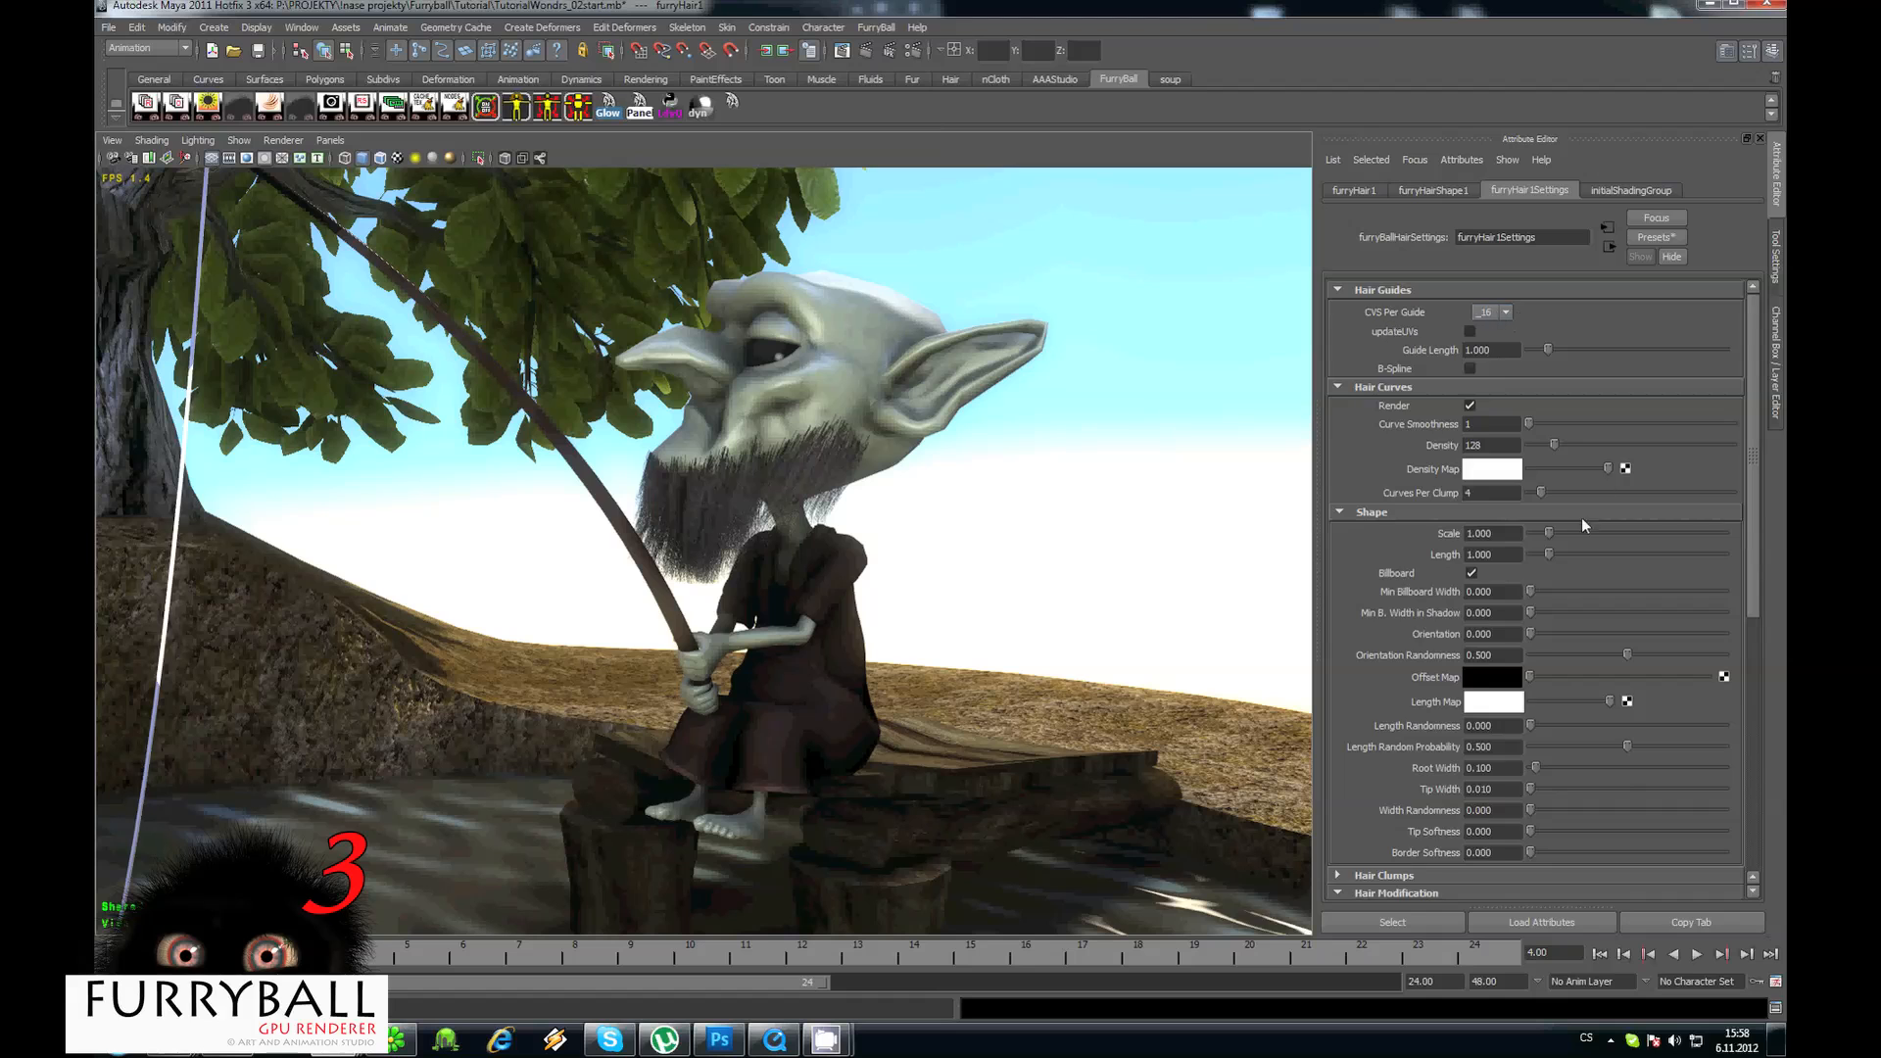
Set the beard's Waviness to about 1.089, Bend Angle to about 81.964 and Bend Randomness to about 0.241.
scroll(1601, 478, down, 4)
drag(1578, 576, 1713, 538)
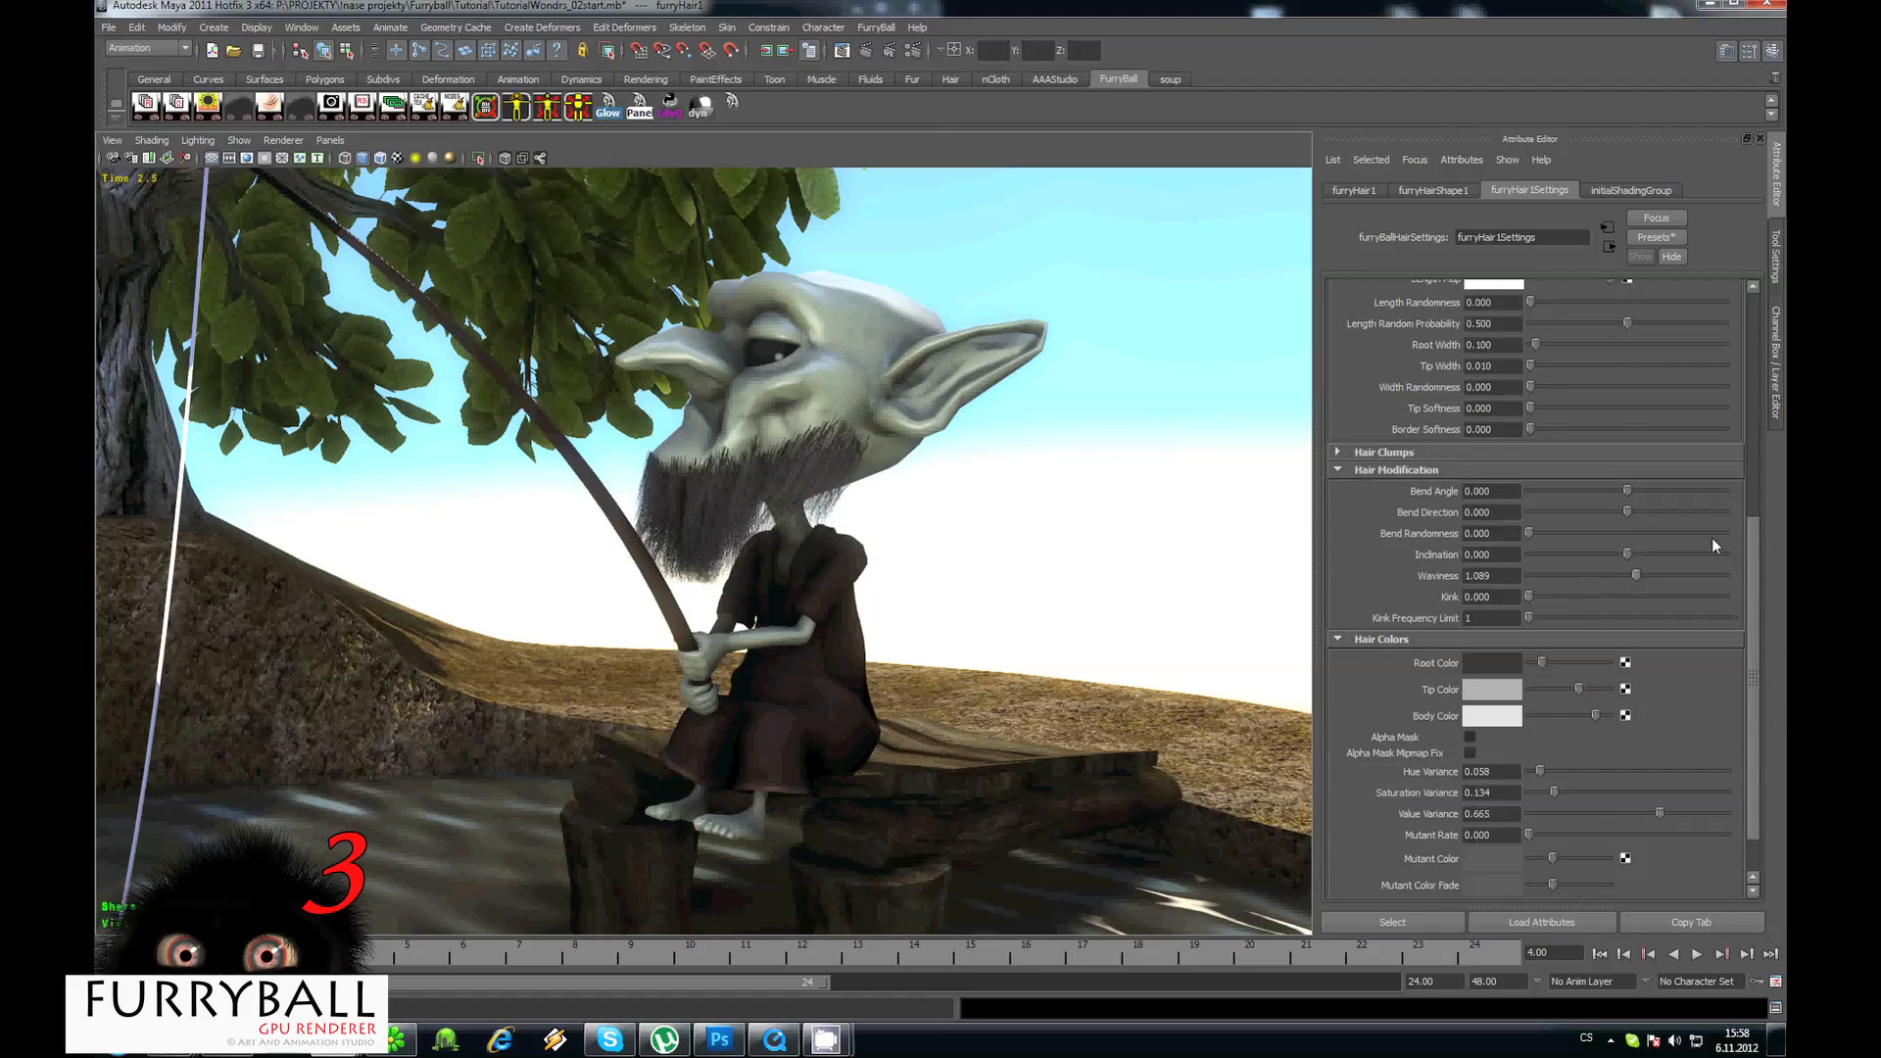
alt+drag(637, 521, 799, 534)
alt+right_drag(799, 535, 1190, 513)
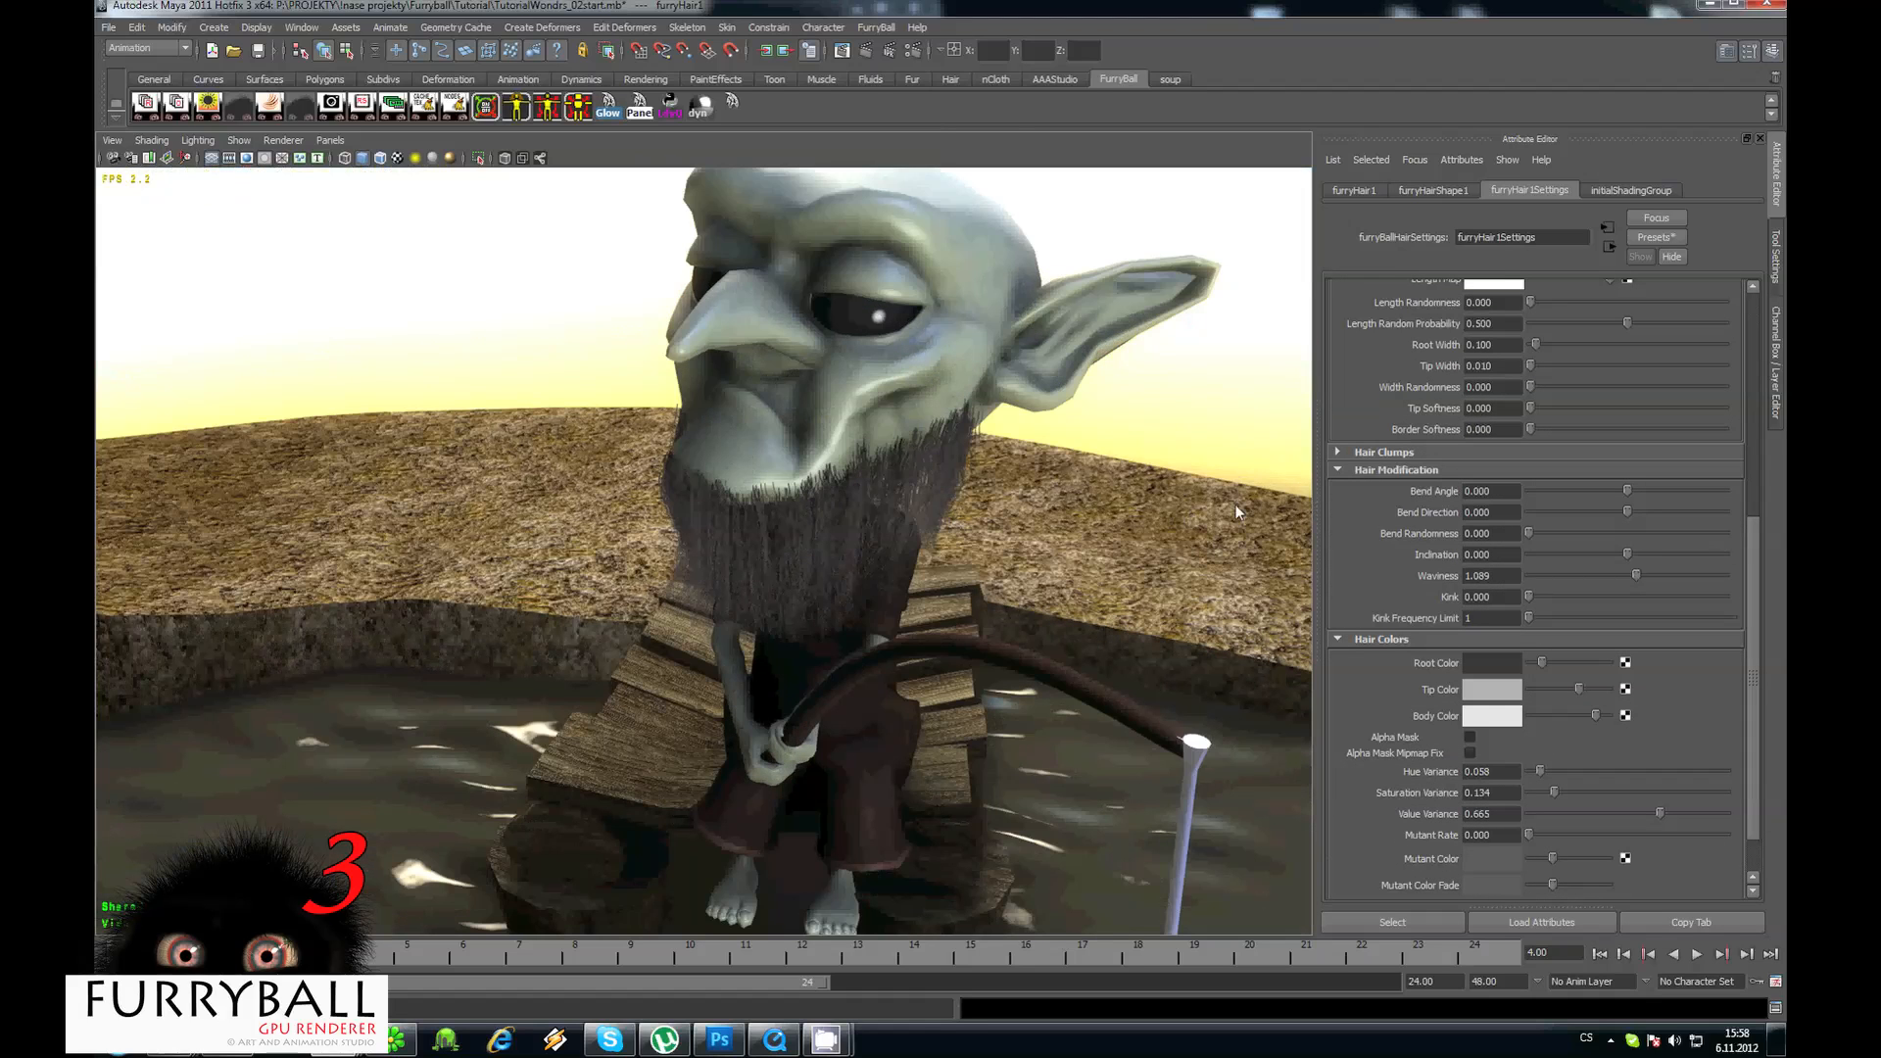
drag(1626, 491, 1728, 490)
drag(1529, 534, 1577, 535)
Lighten the beard's Root Color to medium gray, make the Body Color white and set Value Variance to 1.000.
drag(1542, 663, 1567, 667)
drag(1777, 812, 1753, 801)
drag(1595, 716, 1616, 714)
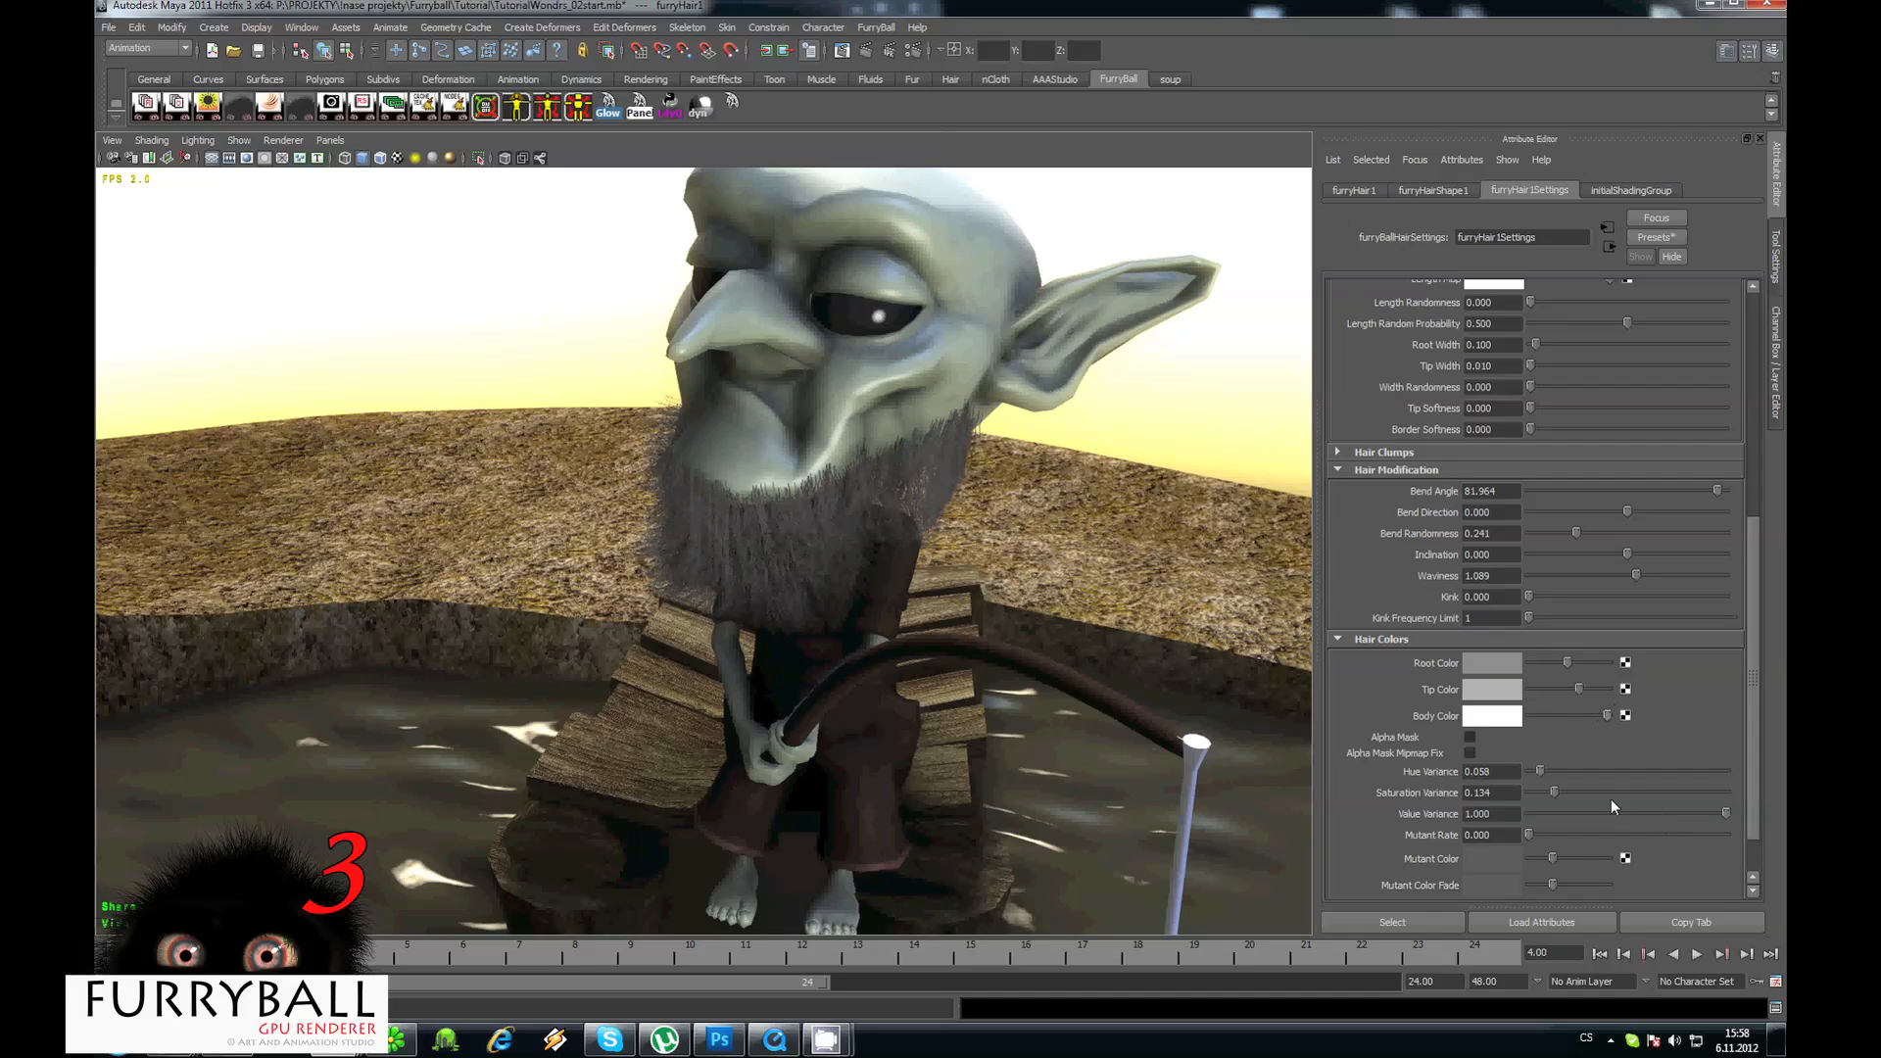
alt+drag(741, 444, 803, 475)
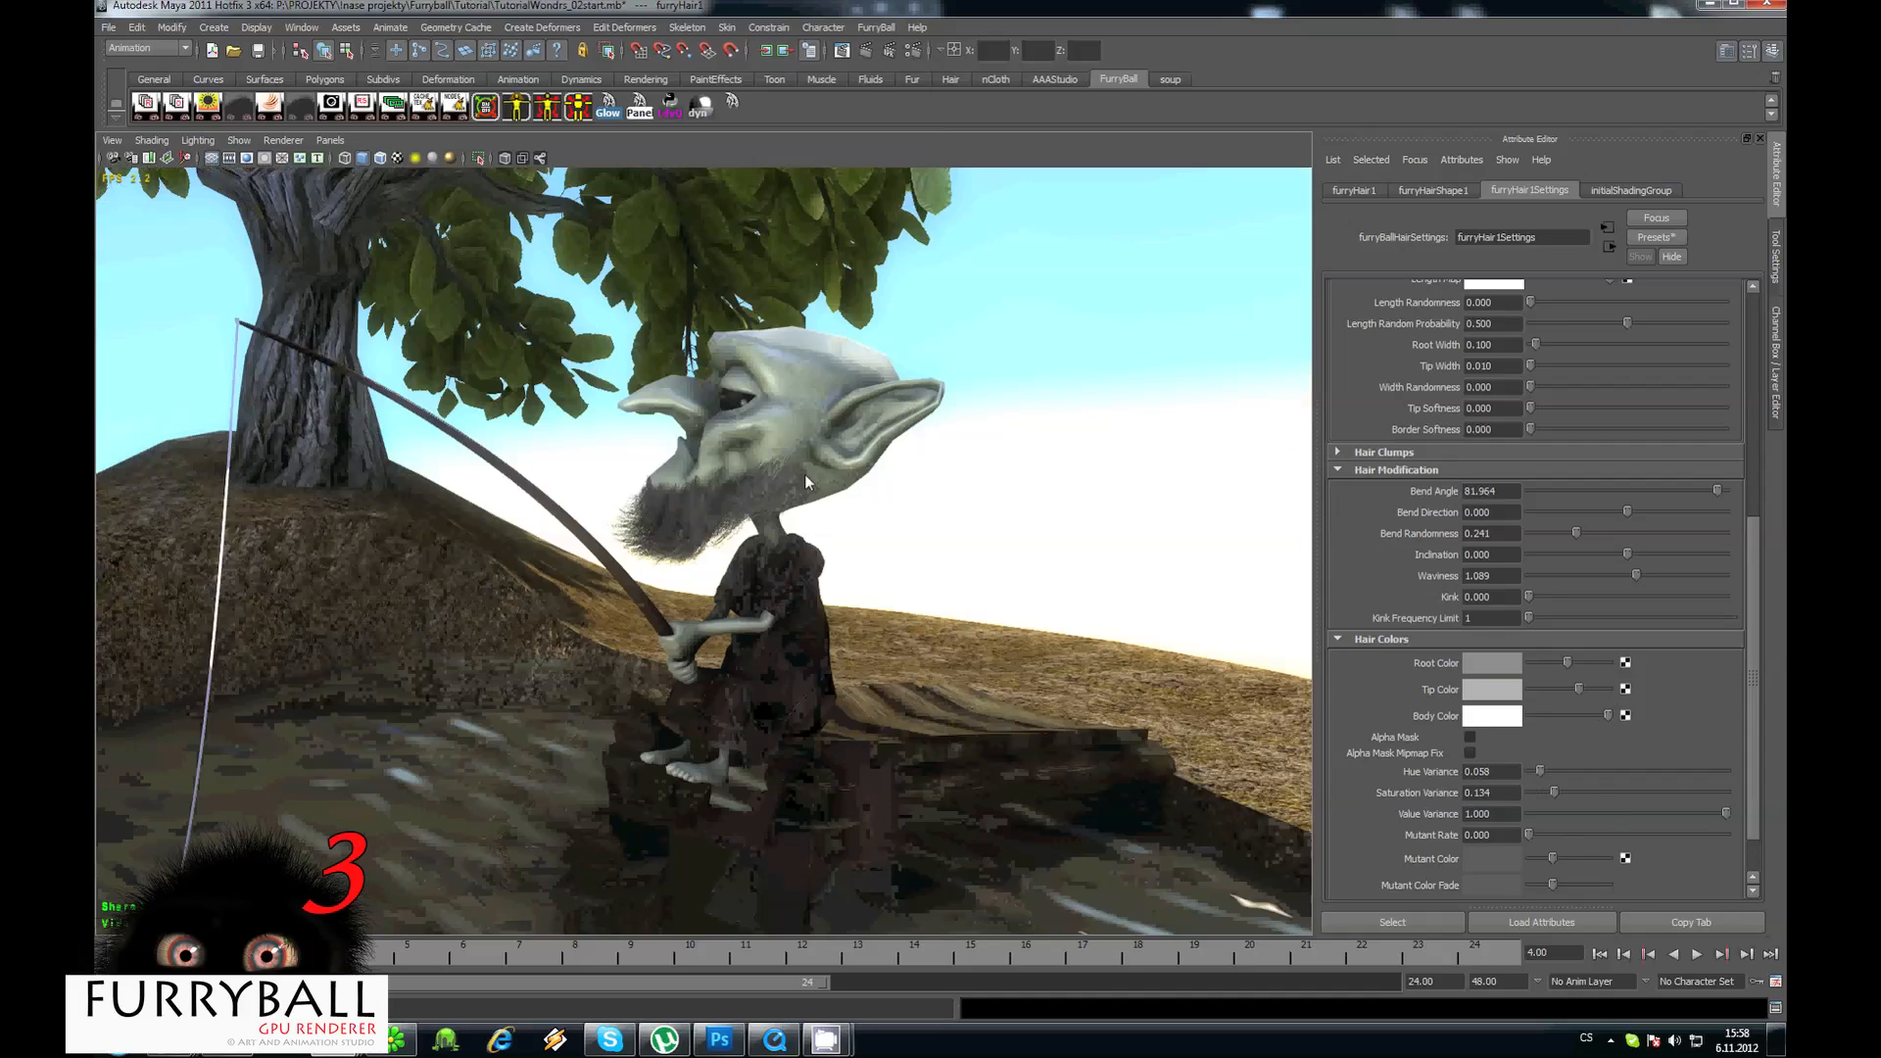
alt+right_drag(803, 474, 819, 472)
alt+drag(818, 472, 815, 466)
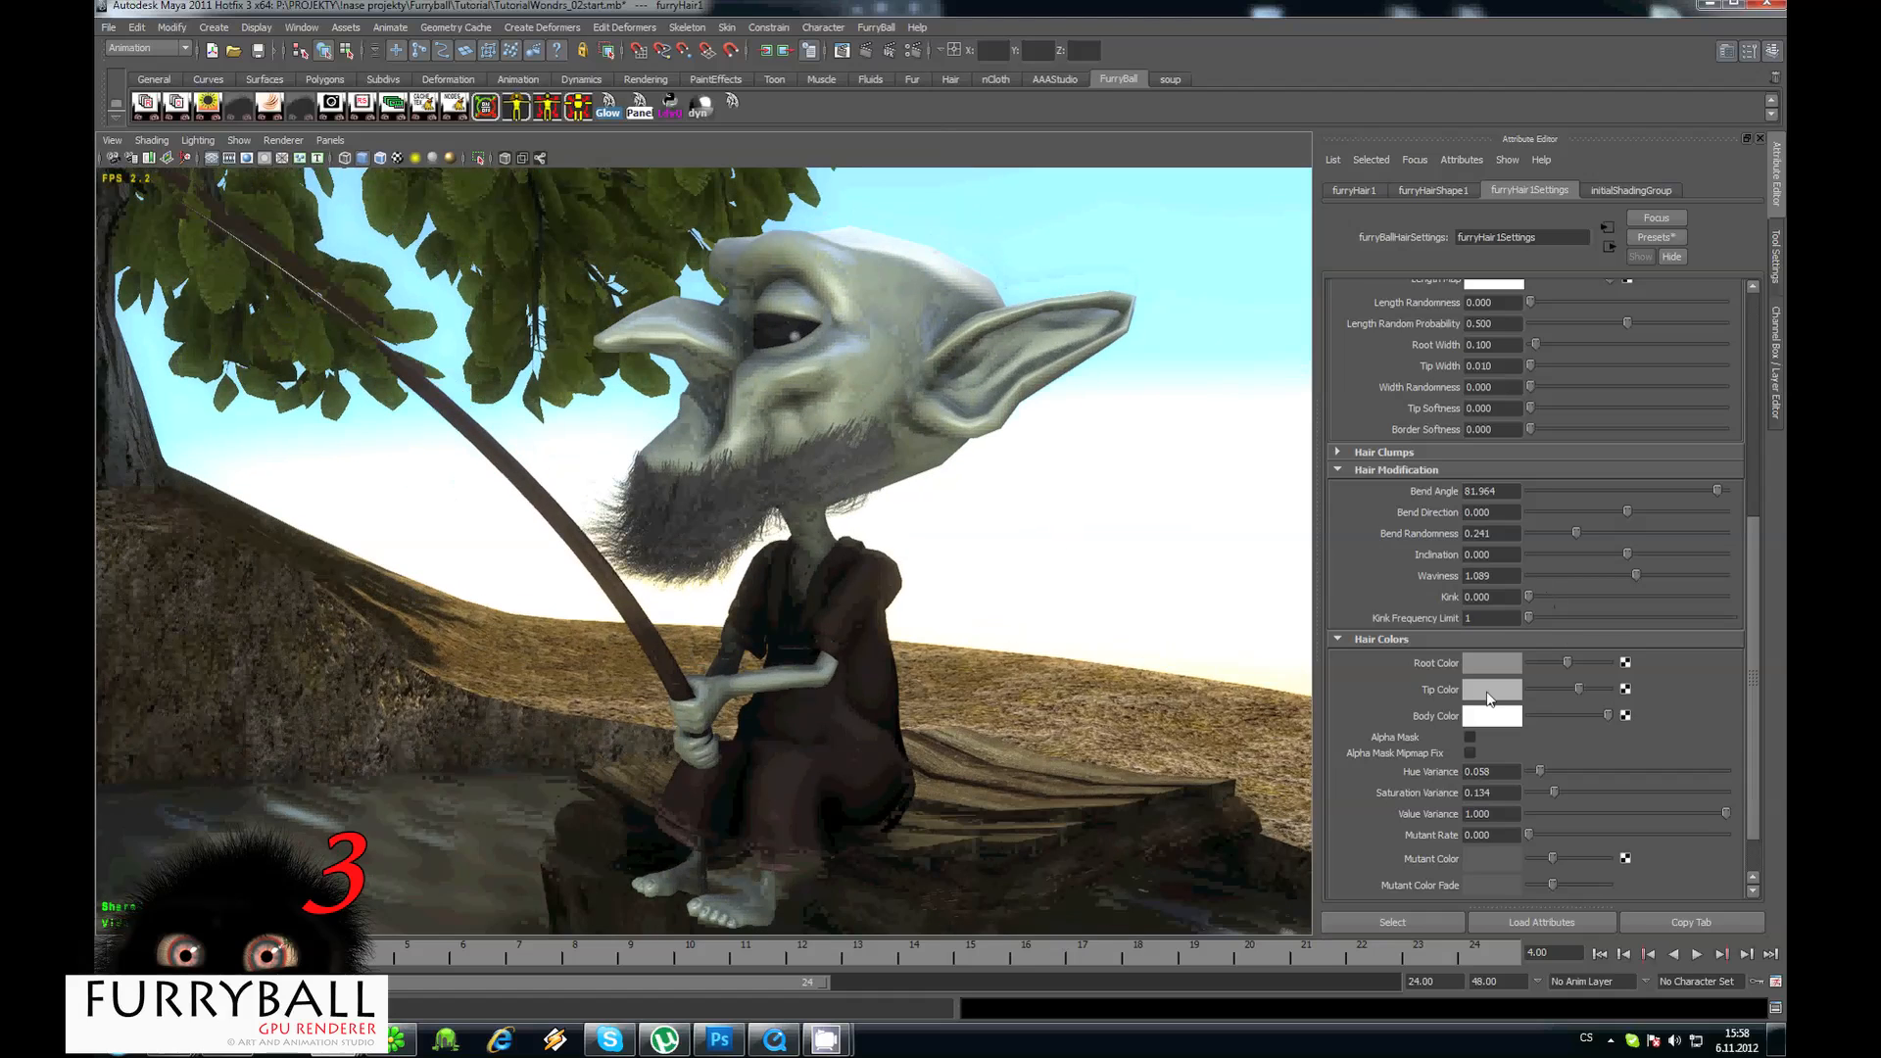
Tint the beard's Tip Color dusty red and its Body Color pink with saturation 0.337.
click(1489, 698)
click(1354, 737)
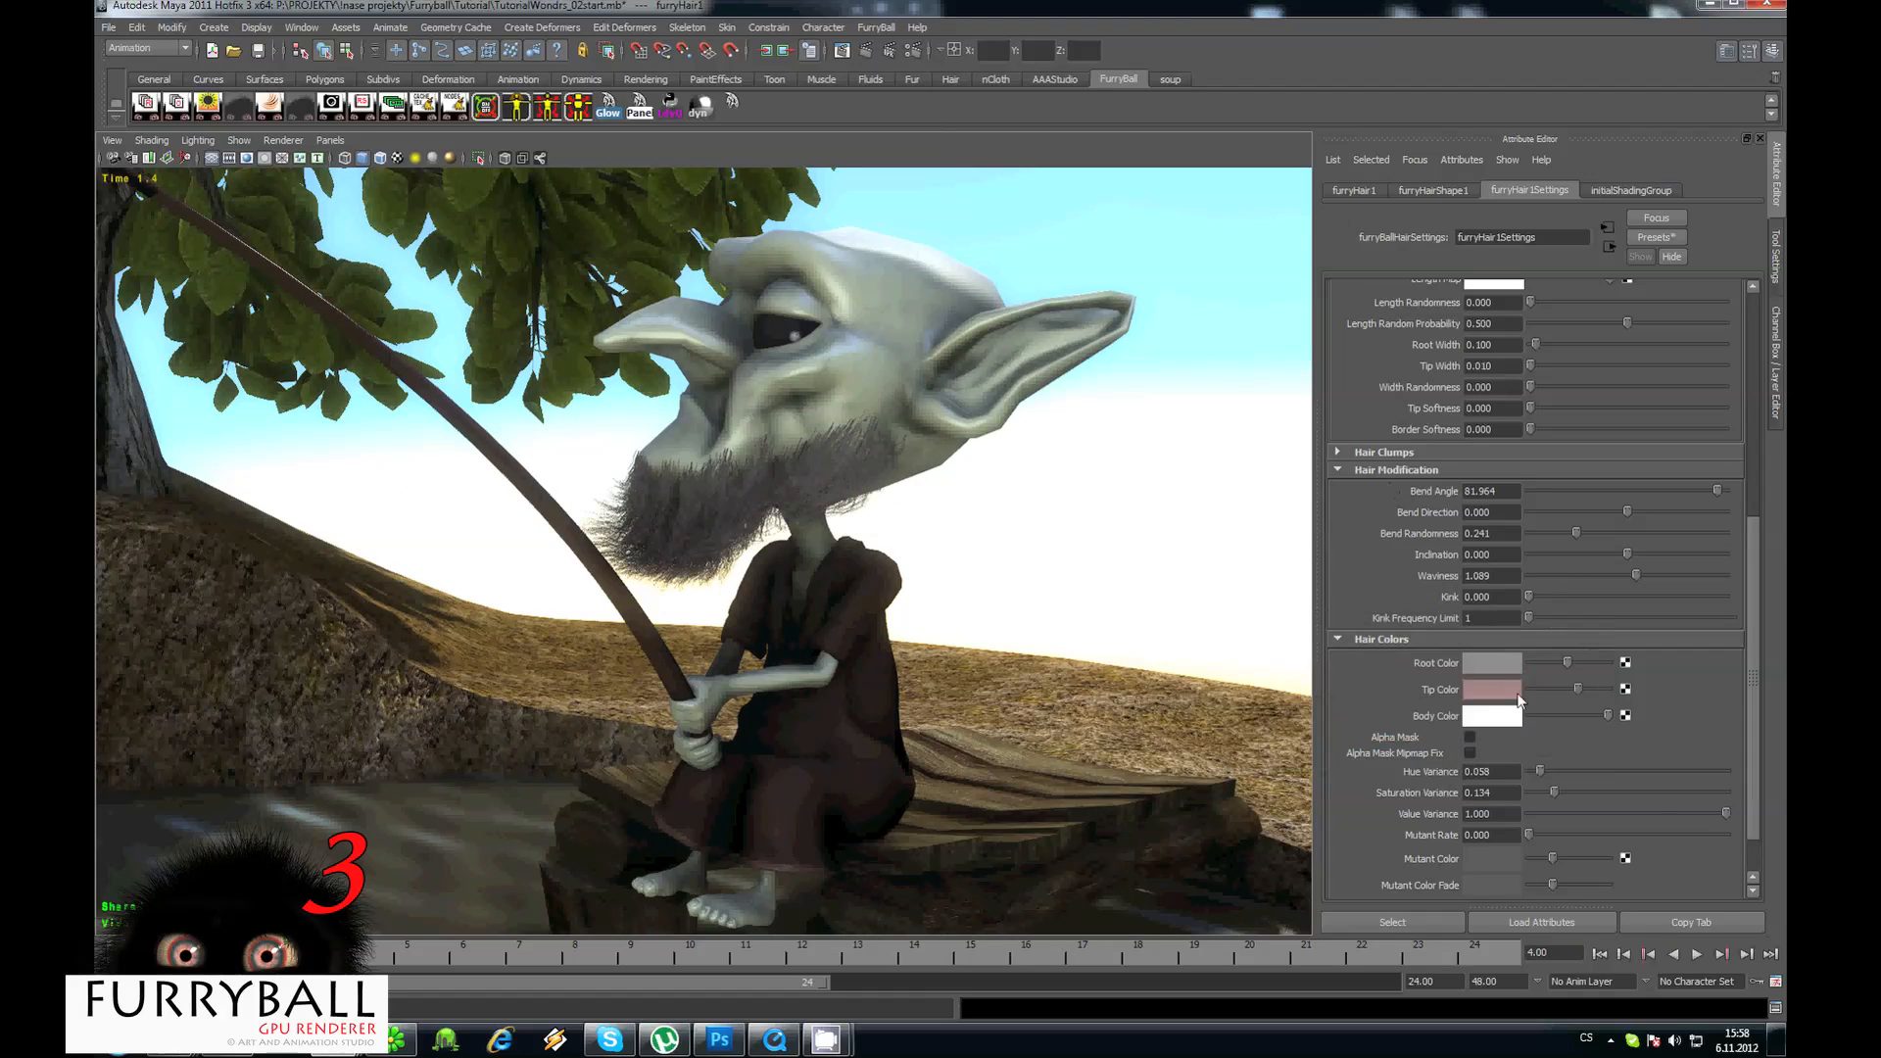
click(1509, 689)
click(1414, 772)
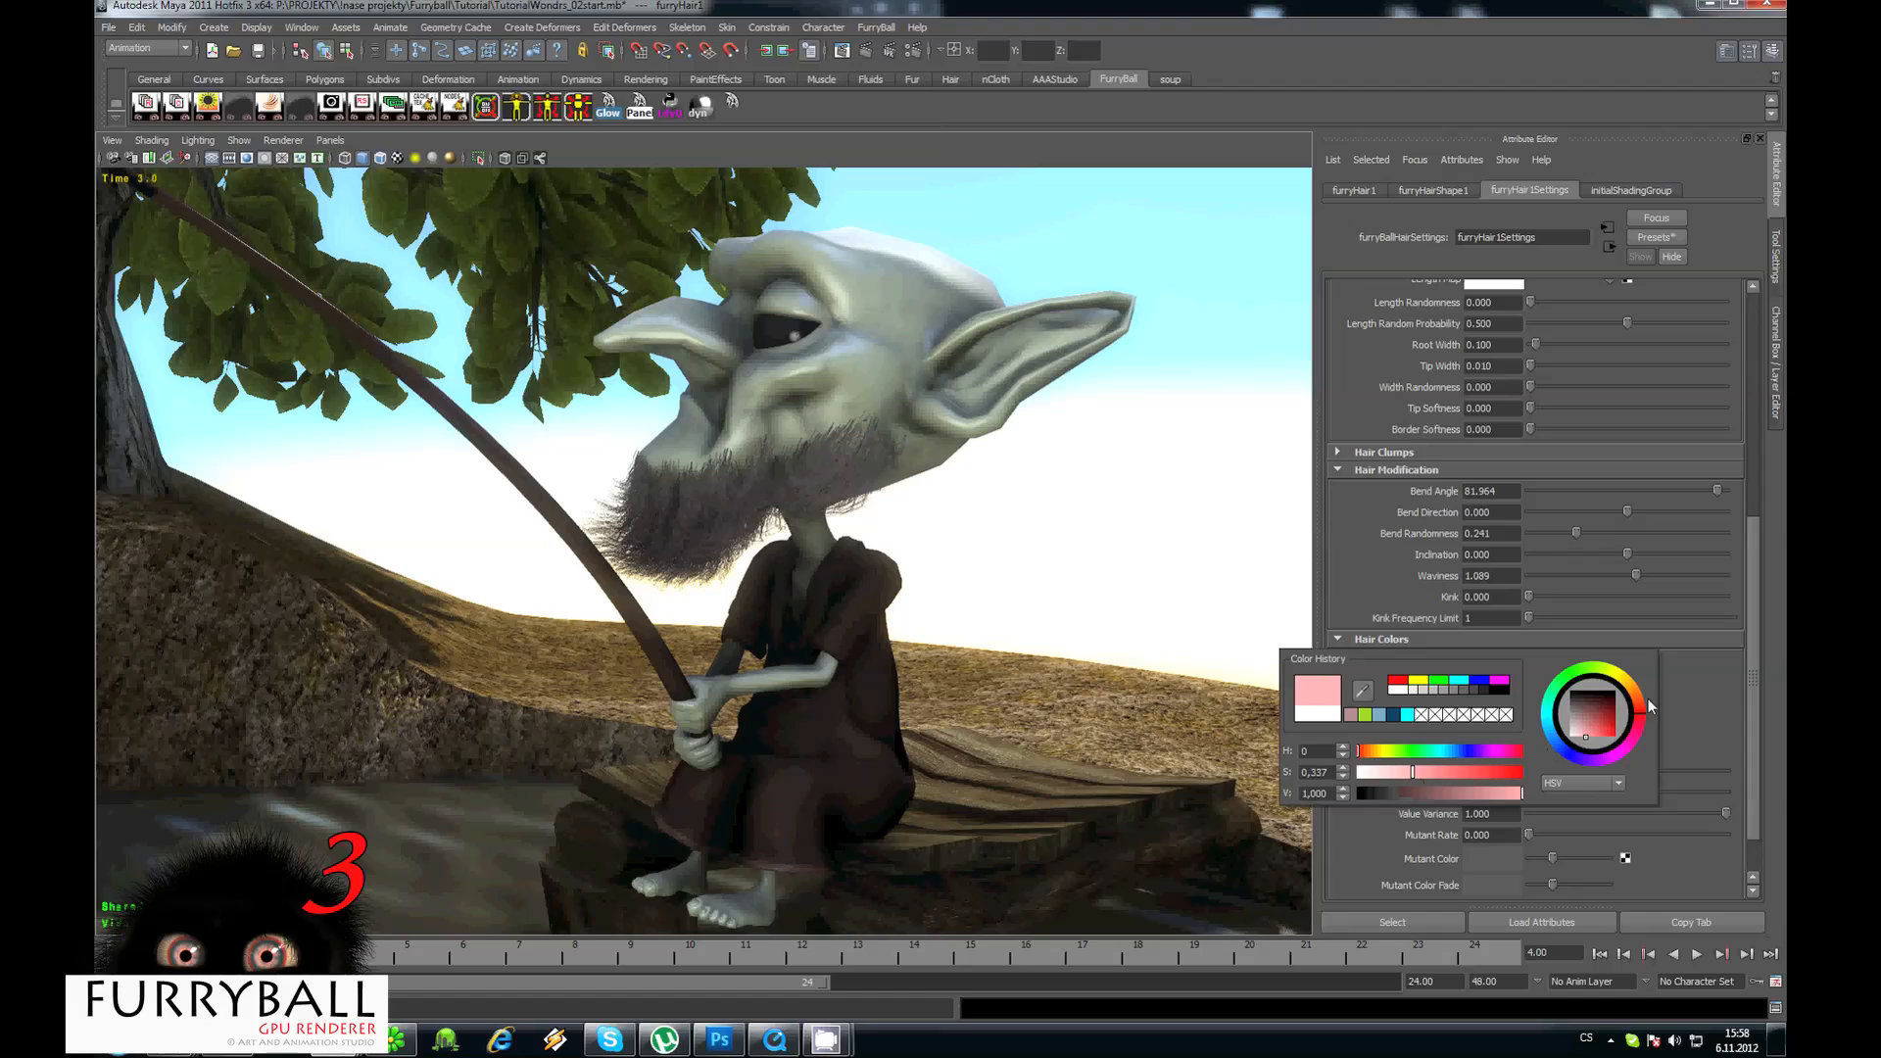
Tint the beard's Body Color tan with hue 31 and saturation 0.337, and set Width Randomness to 0.295.
drag(1651, 705, 1630, 694)
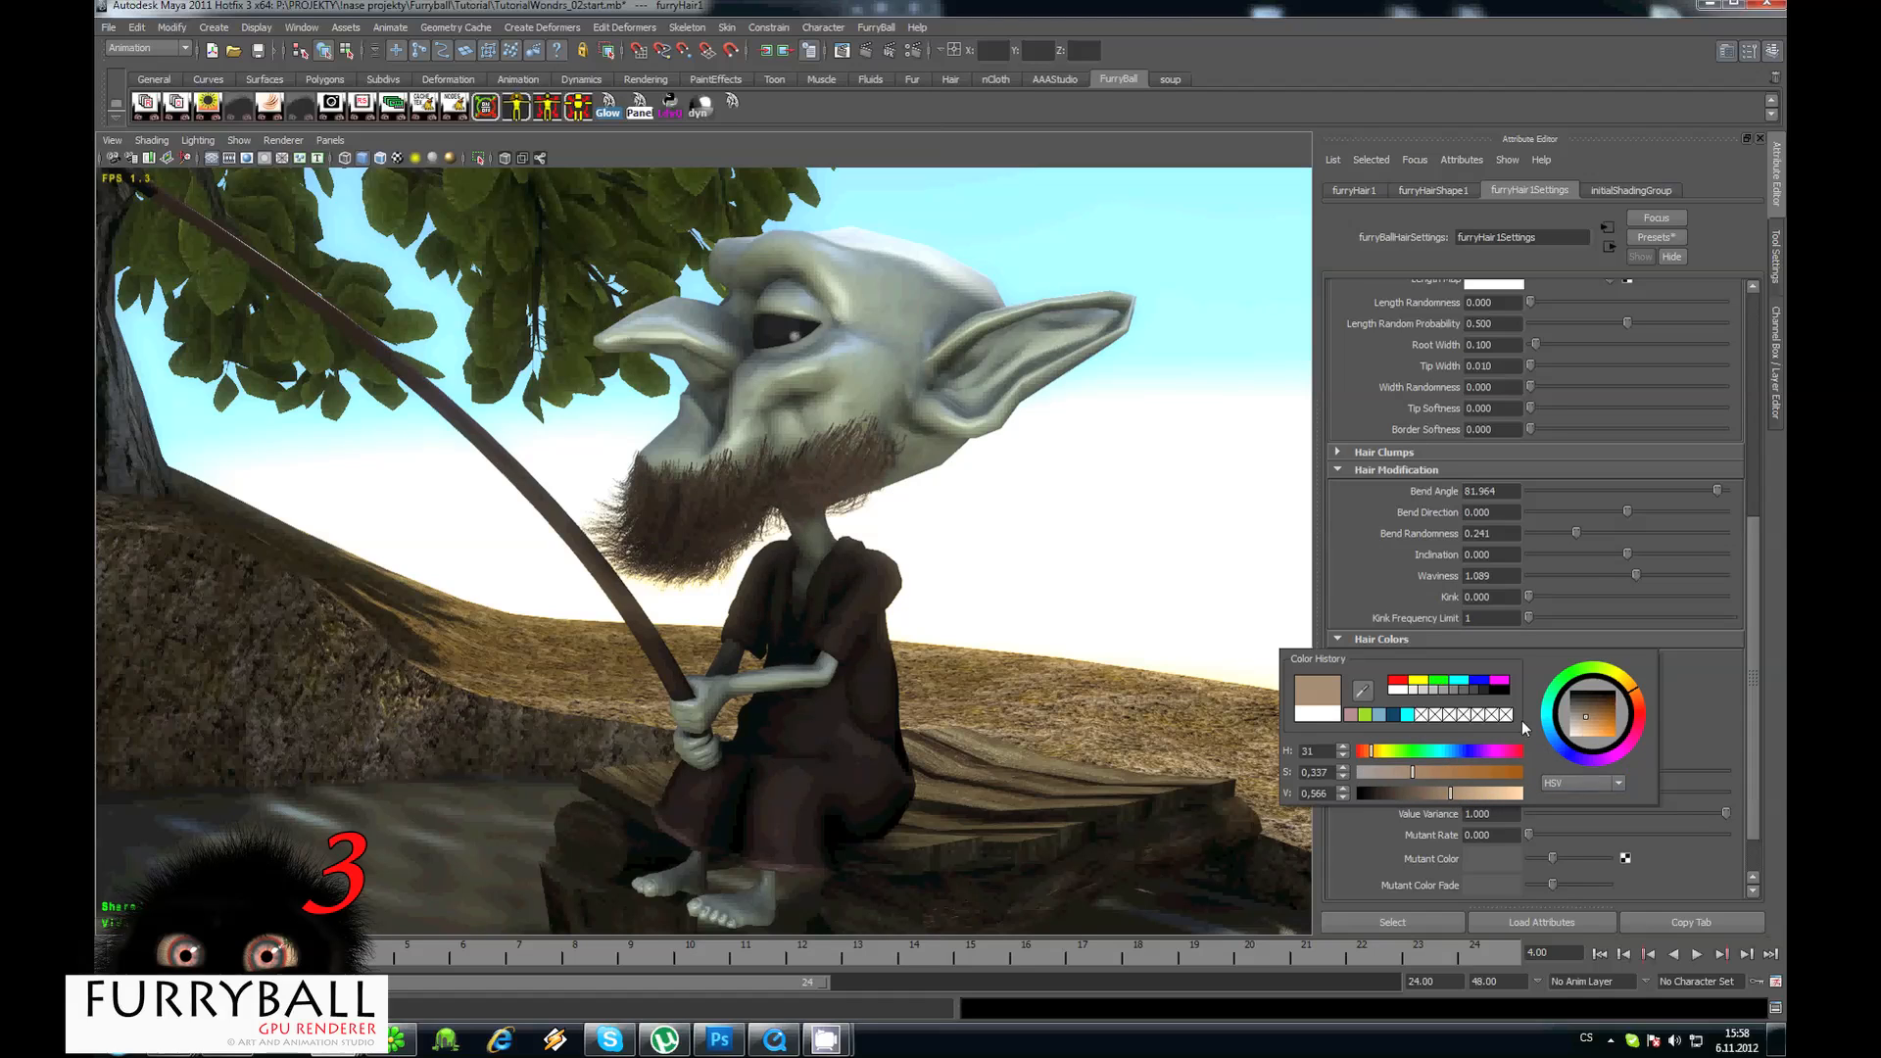
scroll(1448, 507, down, 2)
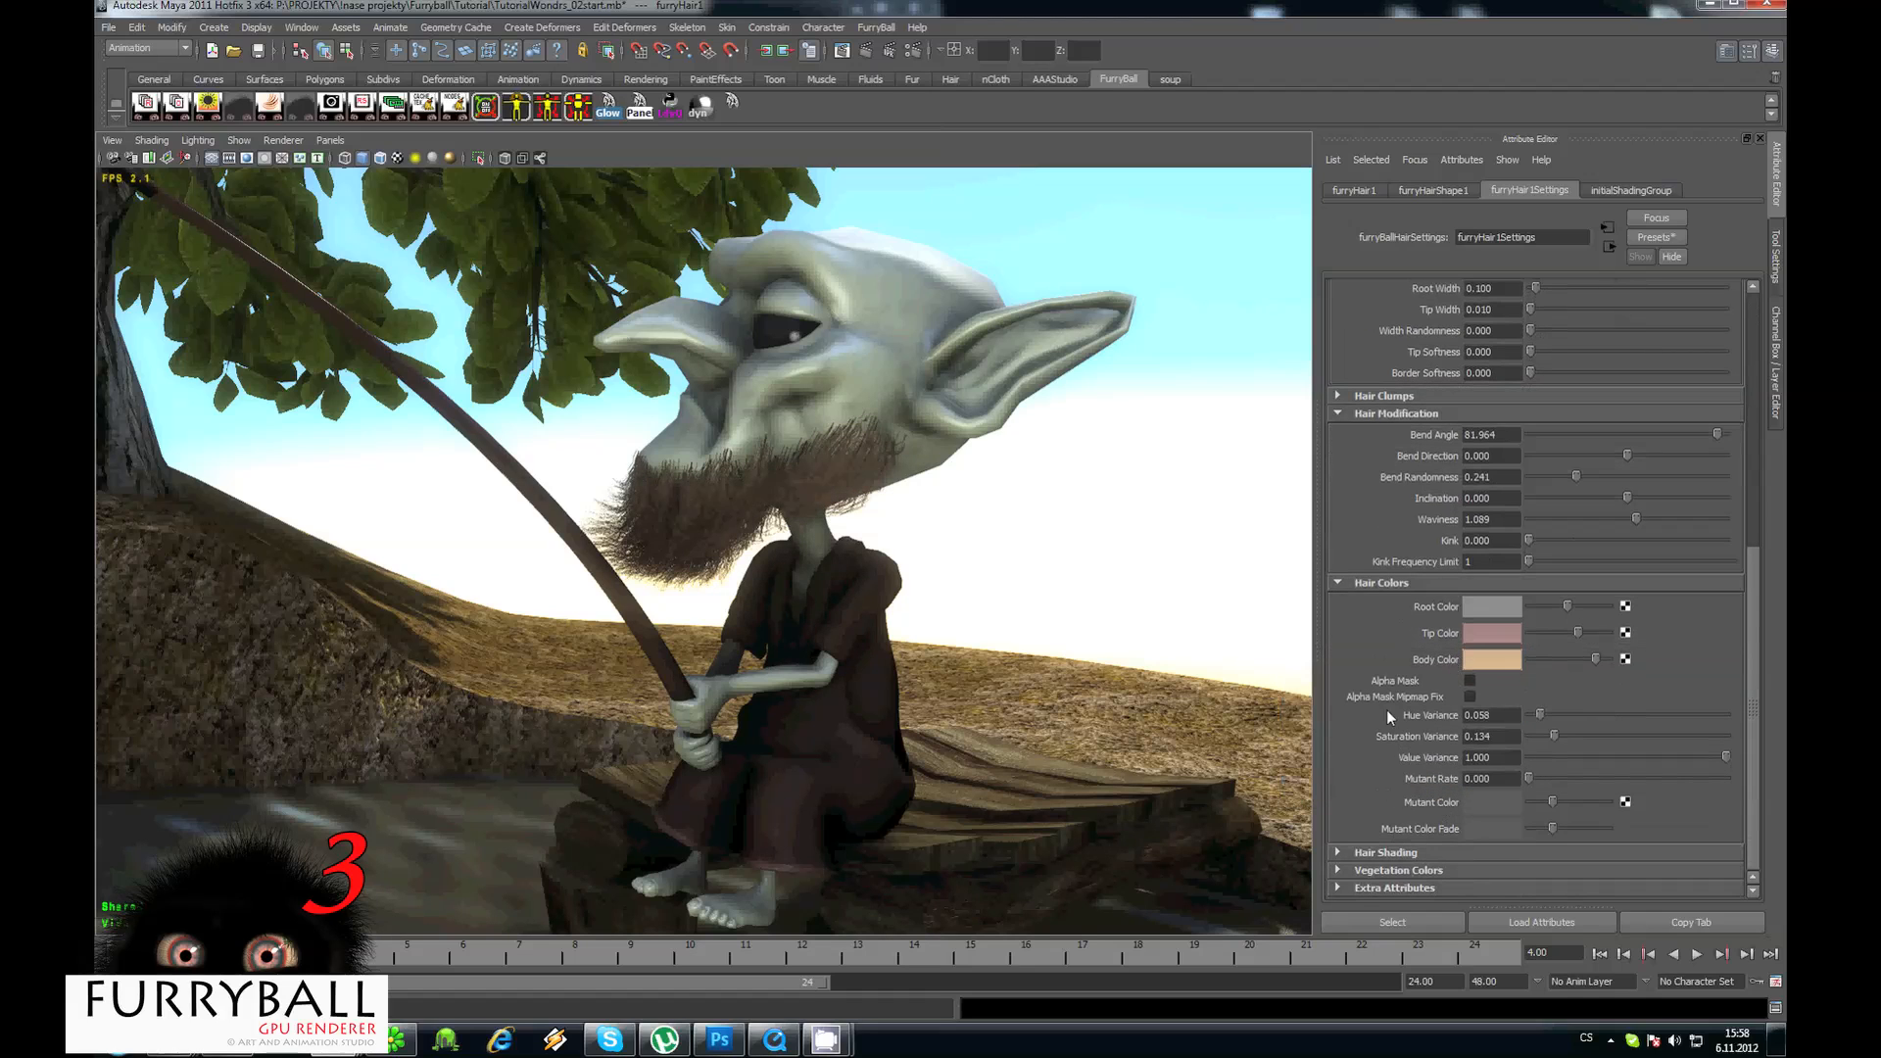
scroll(1472, 557, up, 10)
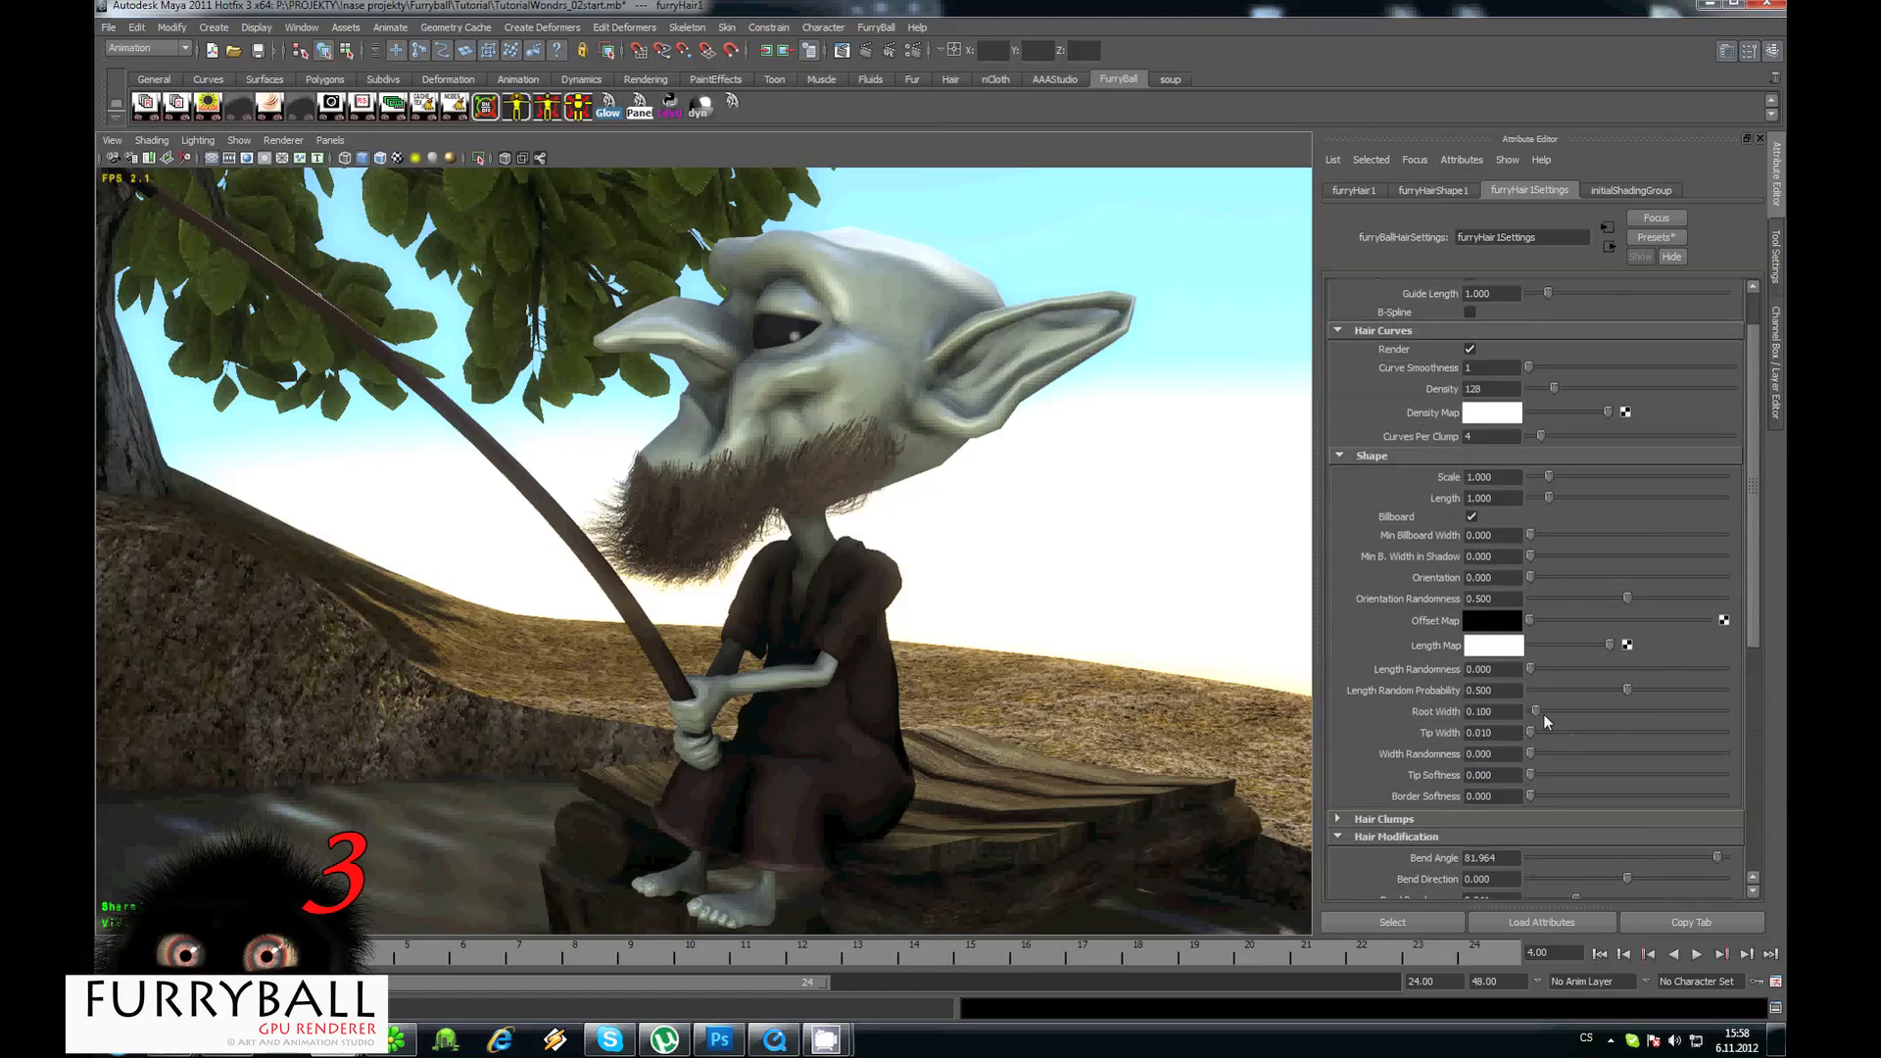
drag(1600, 753, 1587, 753)
scroll(856, 496, down, 4)
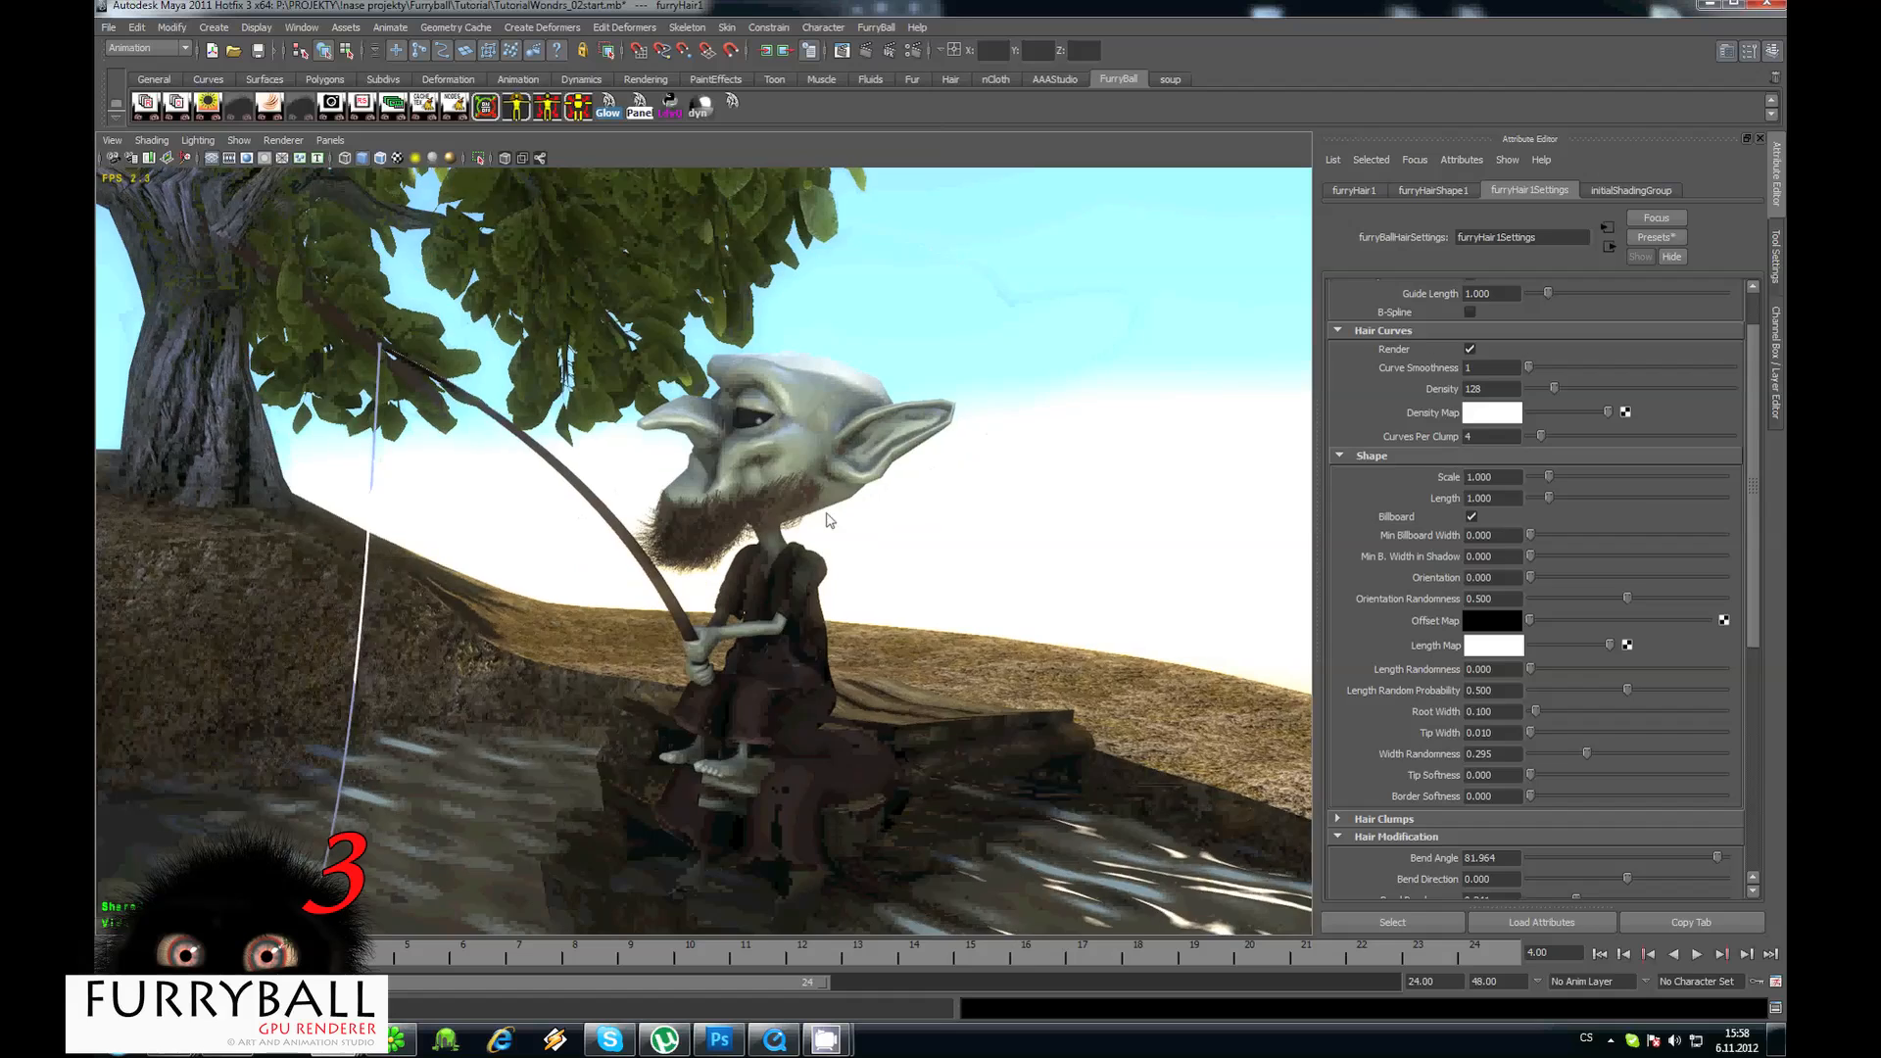
Change the beard's Tip Color to blue and check the beard from several angles.
alt+drag(856, 502, 1087, 548)
scroll(1544, 696, down, 9)
click(1495, 686)
click(1536, 727)
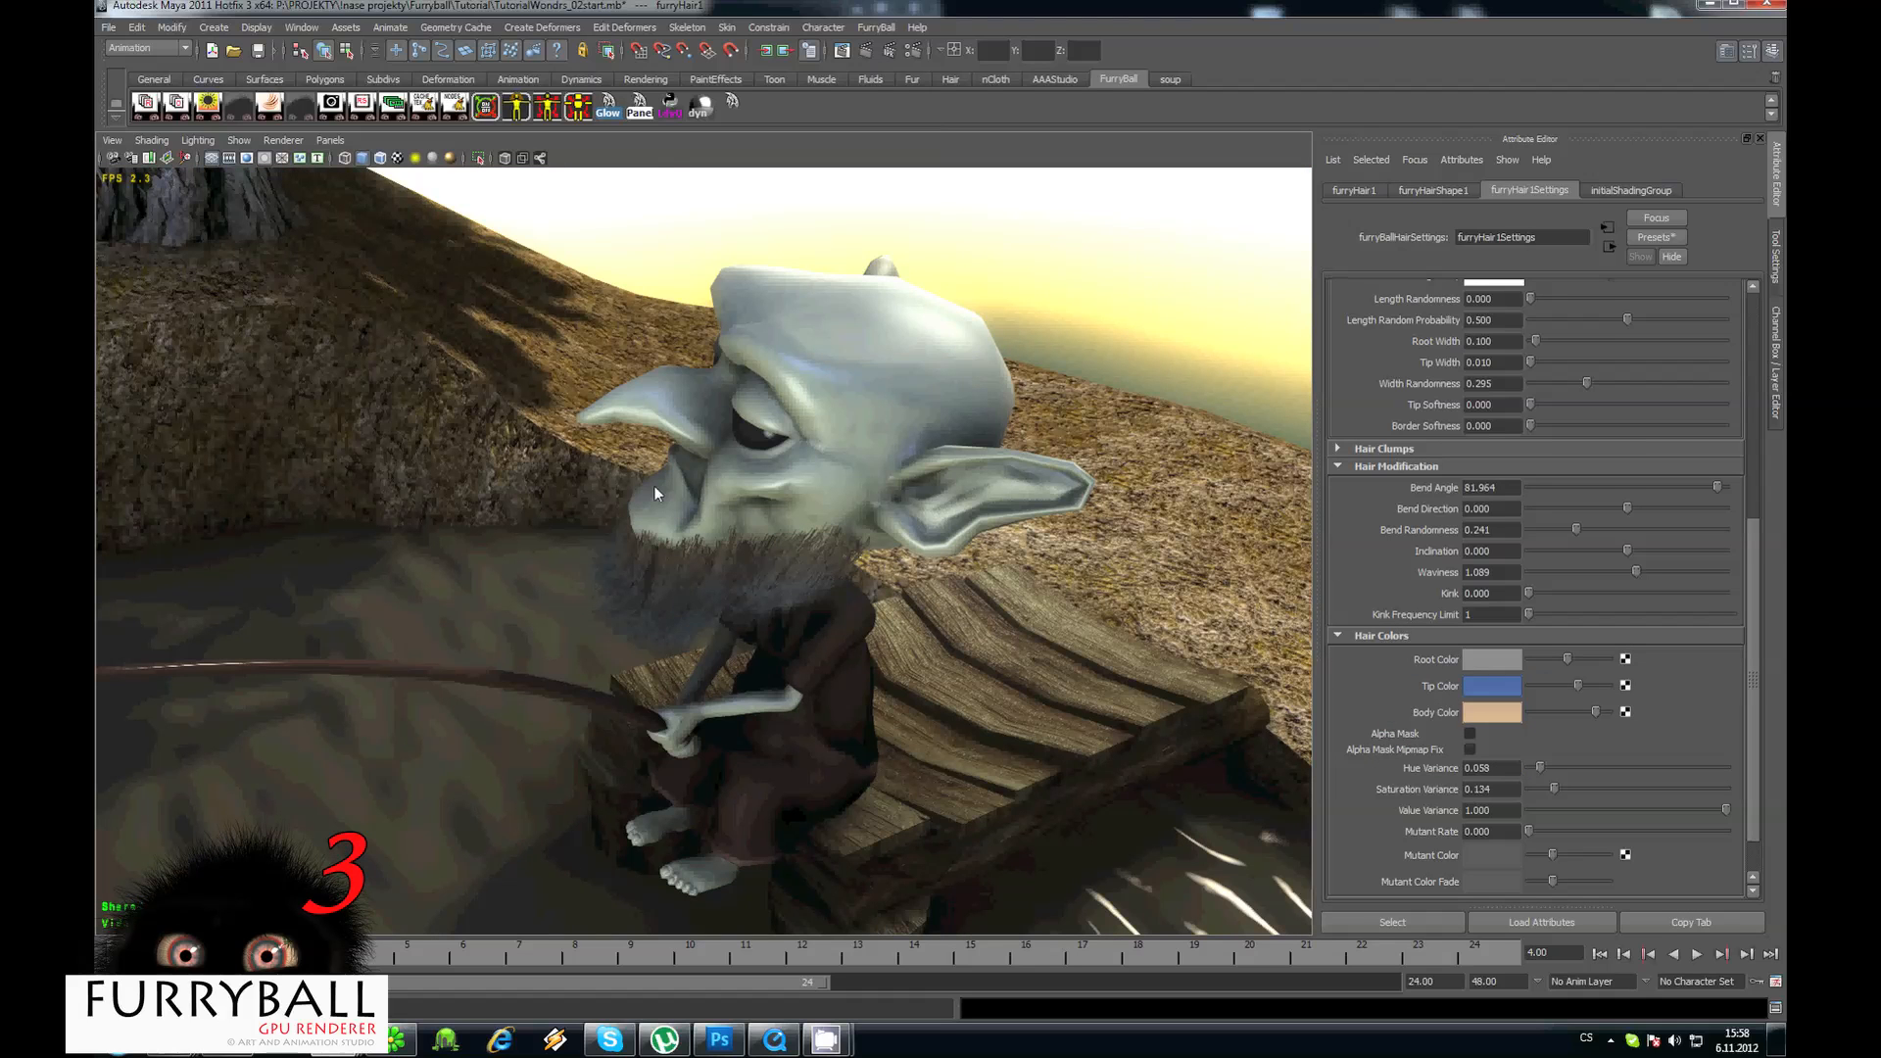
scroll(655, 486, down, 5)
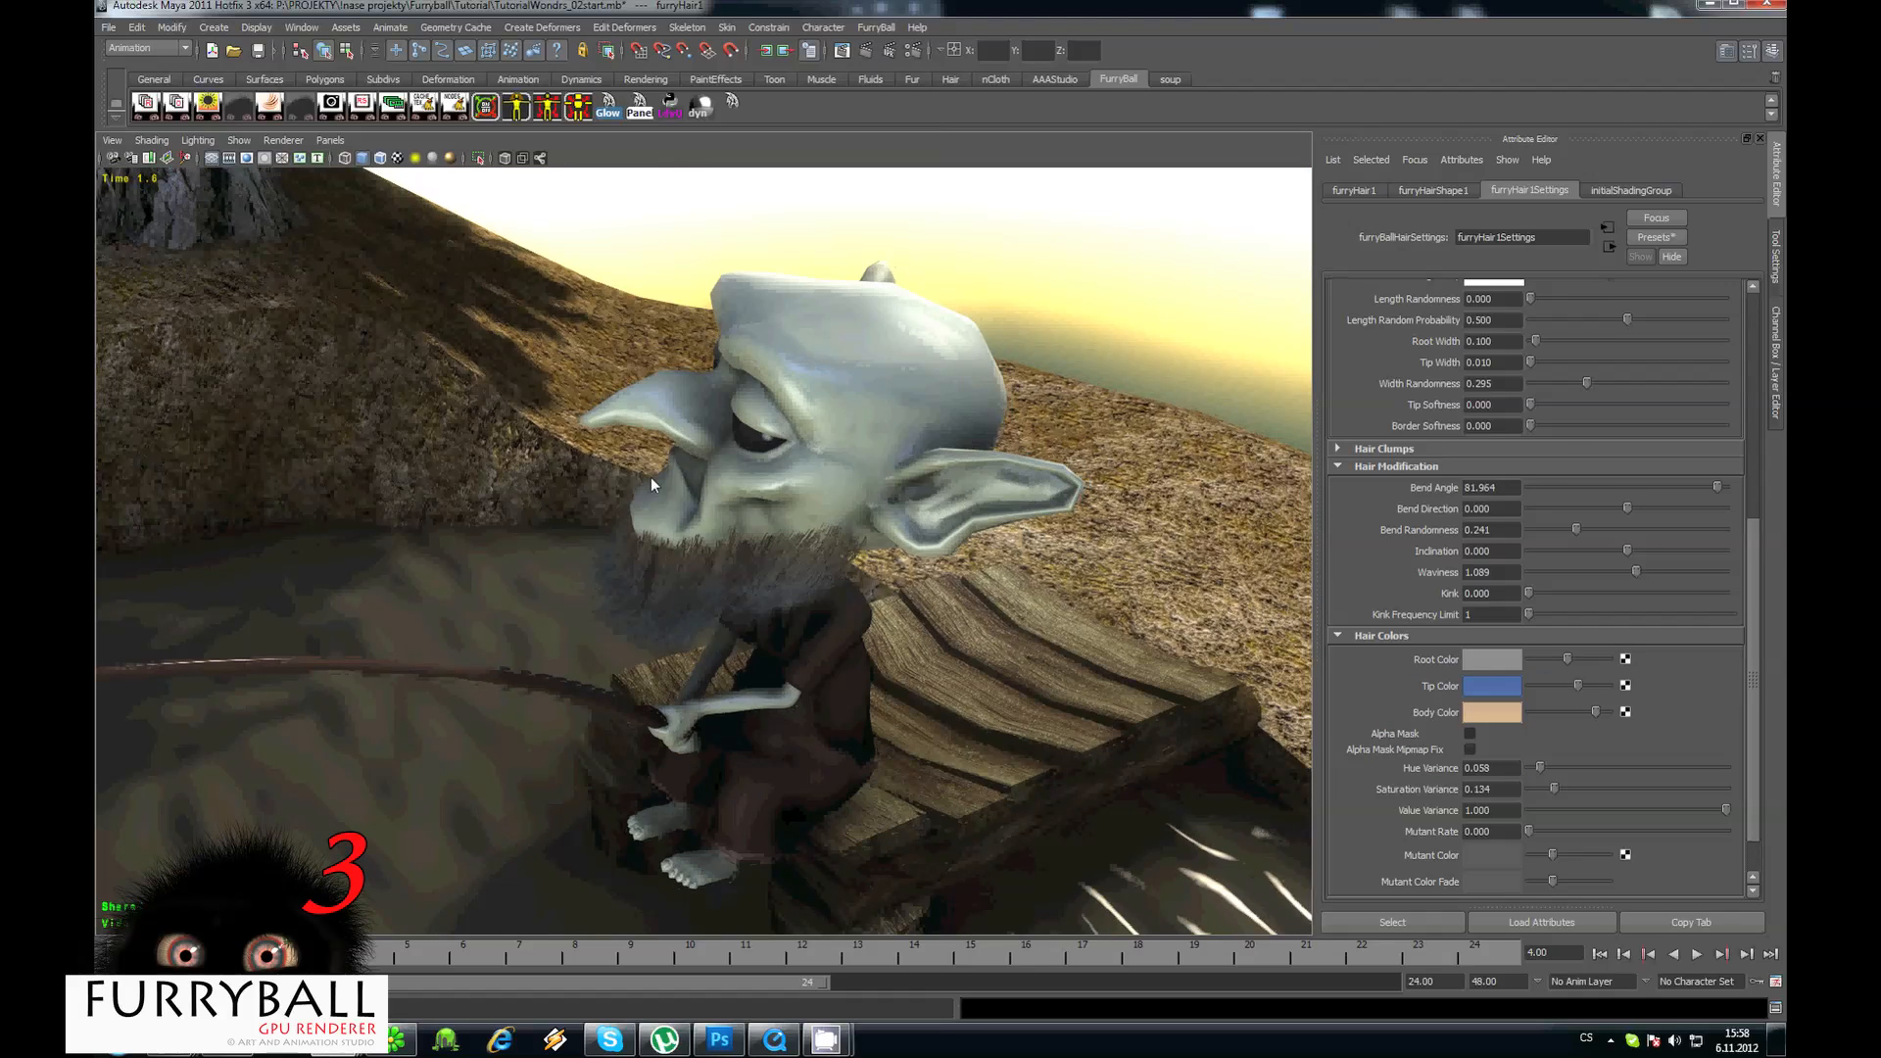
alt+drag(715, 457, 707, 497)
scroll(650, 498, up, 4)
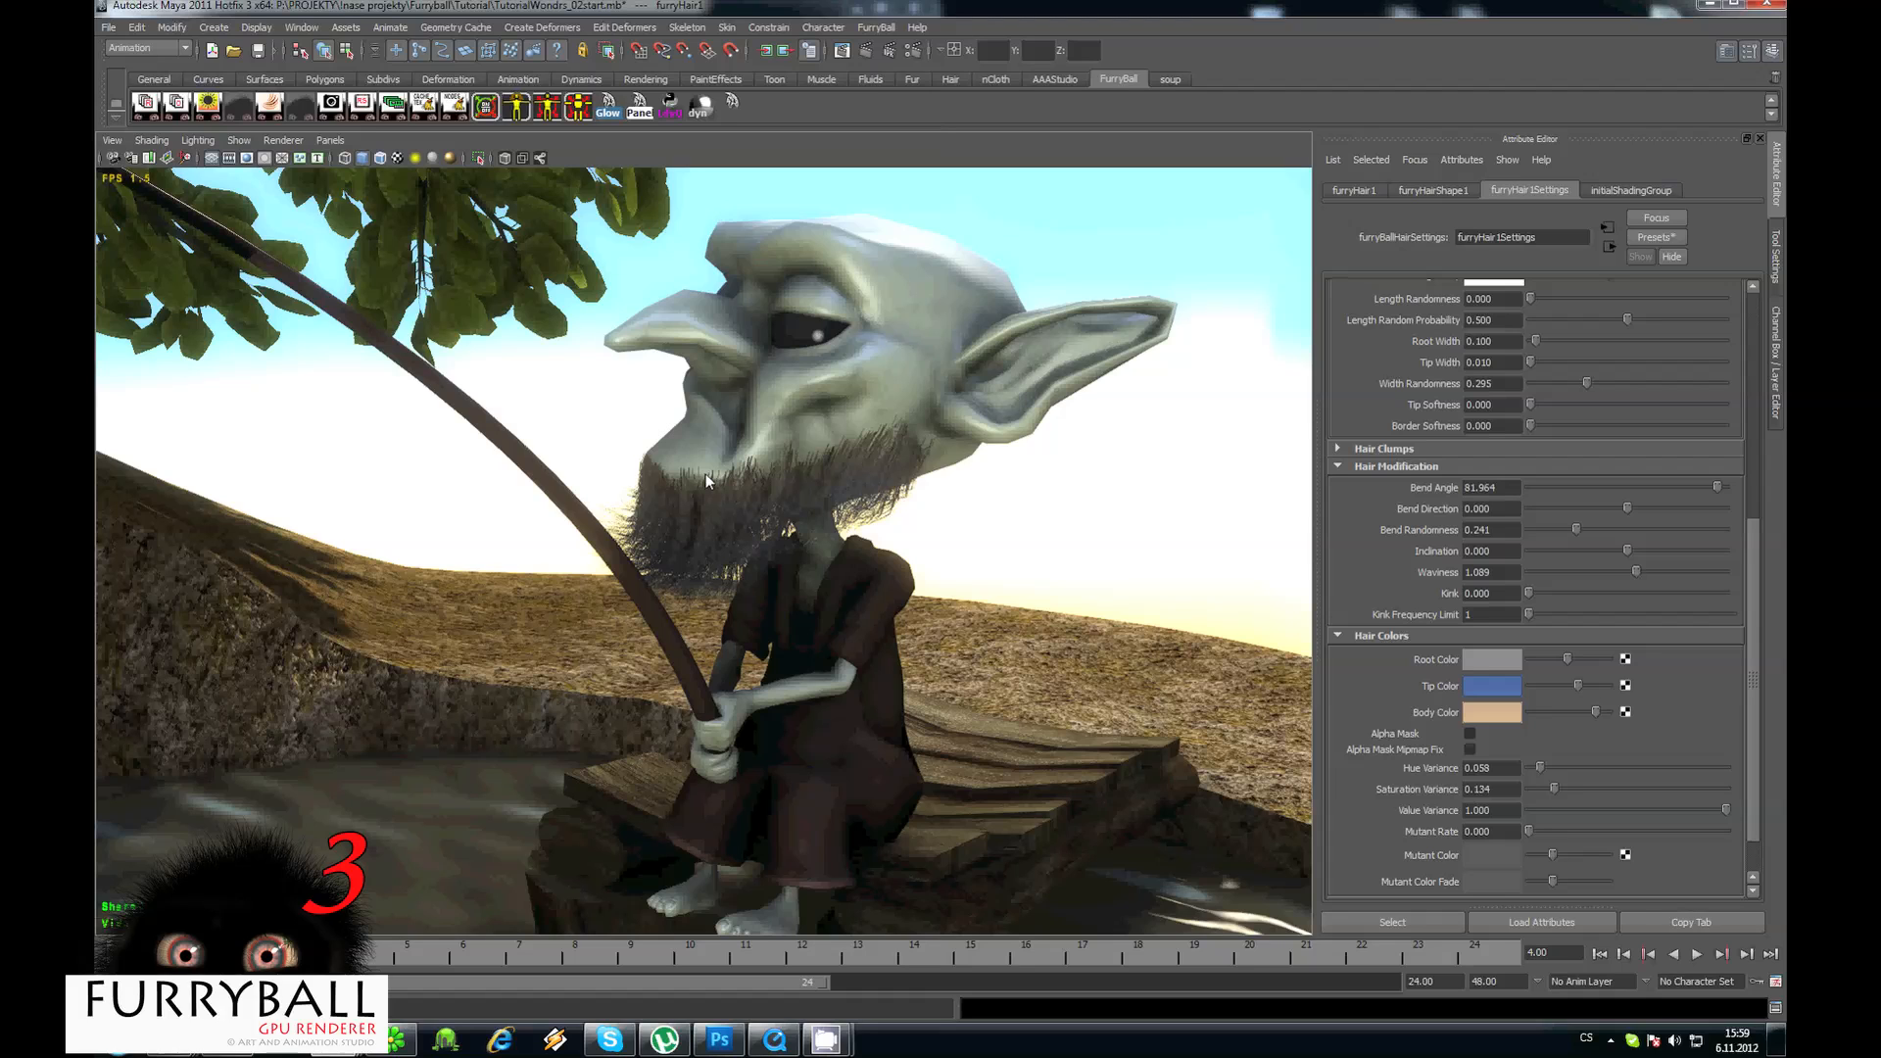
Set the beard's Length to about 1.818, lighten the Root Color to light gray and set Value Variance to about 0.902.
scroll(1493, 441, up, 6)
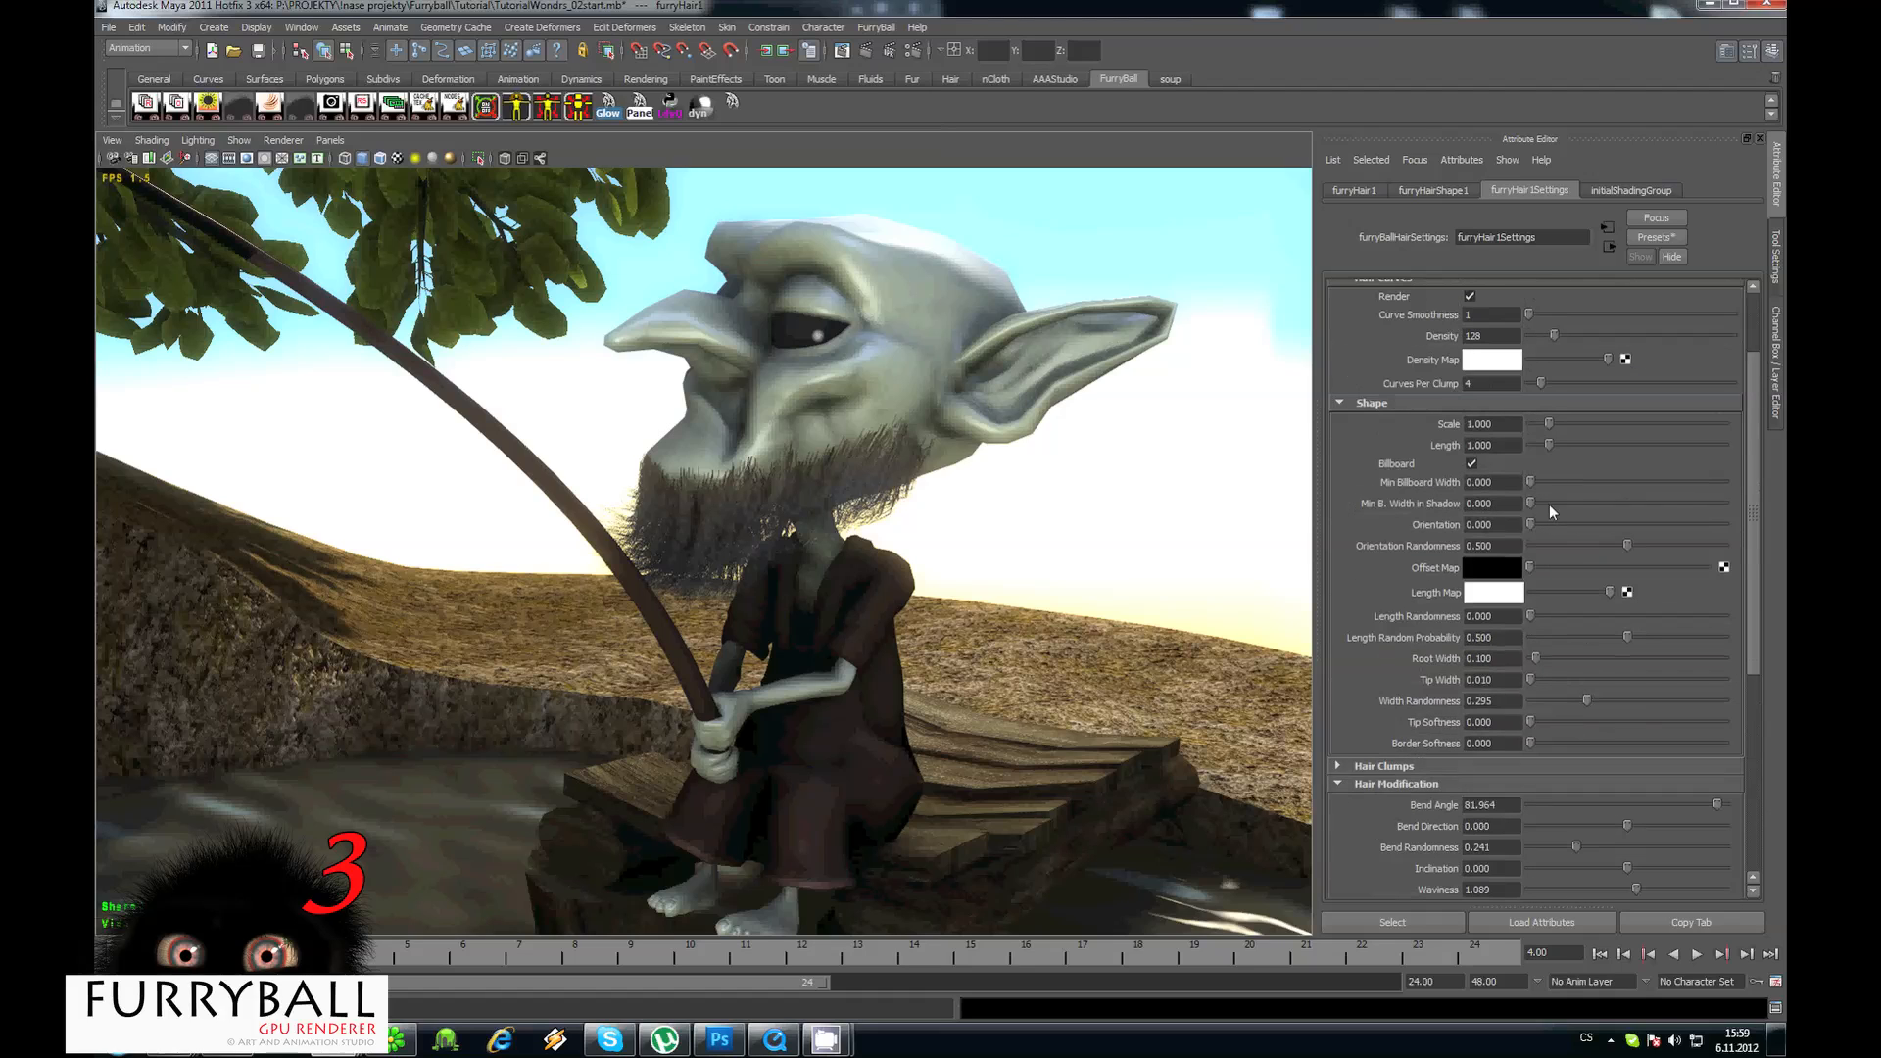
drag(1597, 444, 1571, 456)
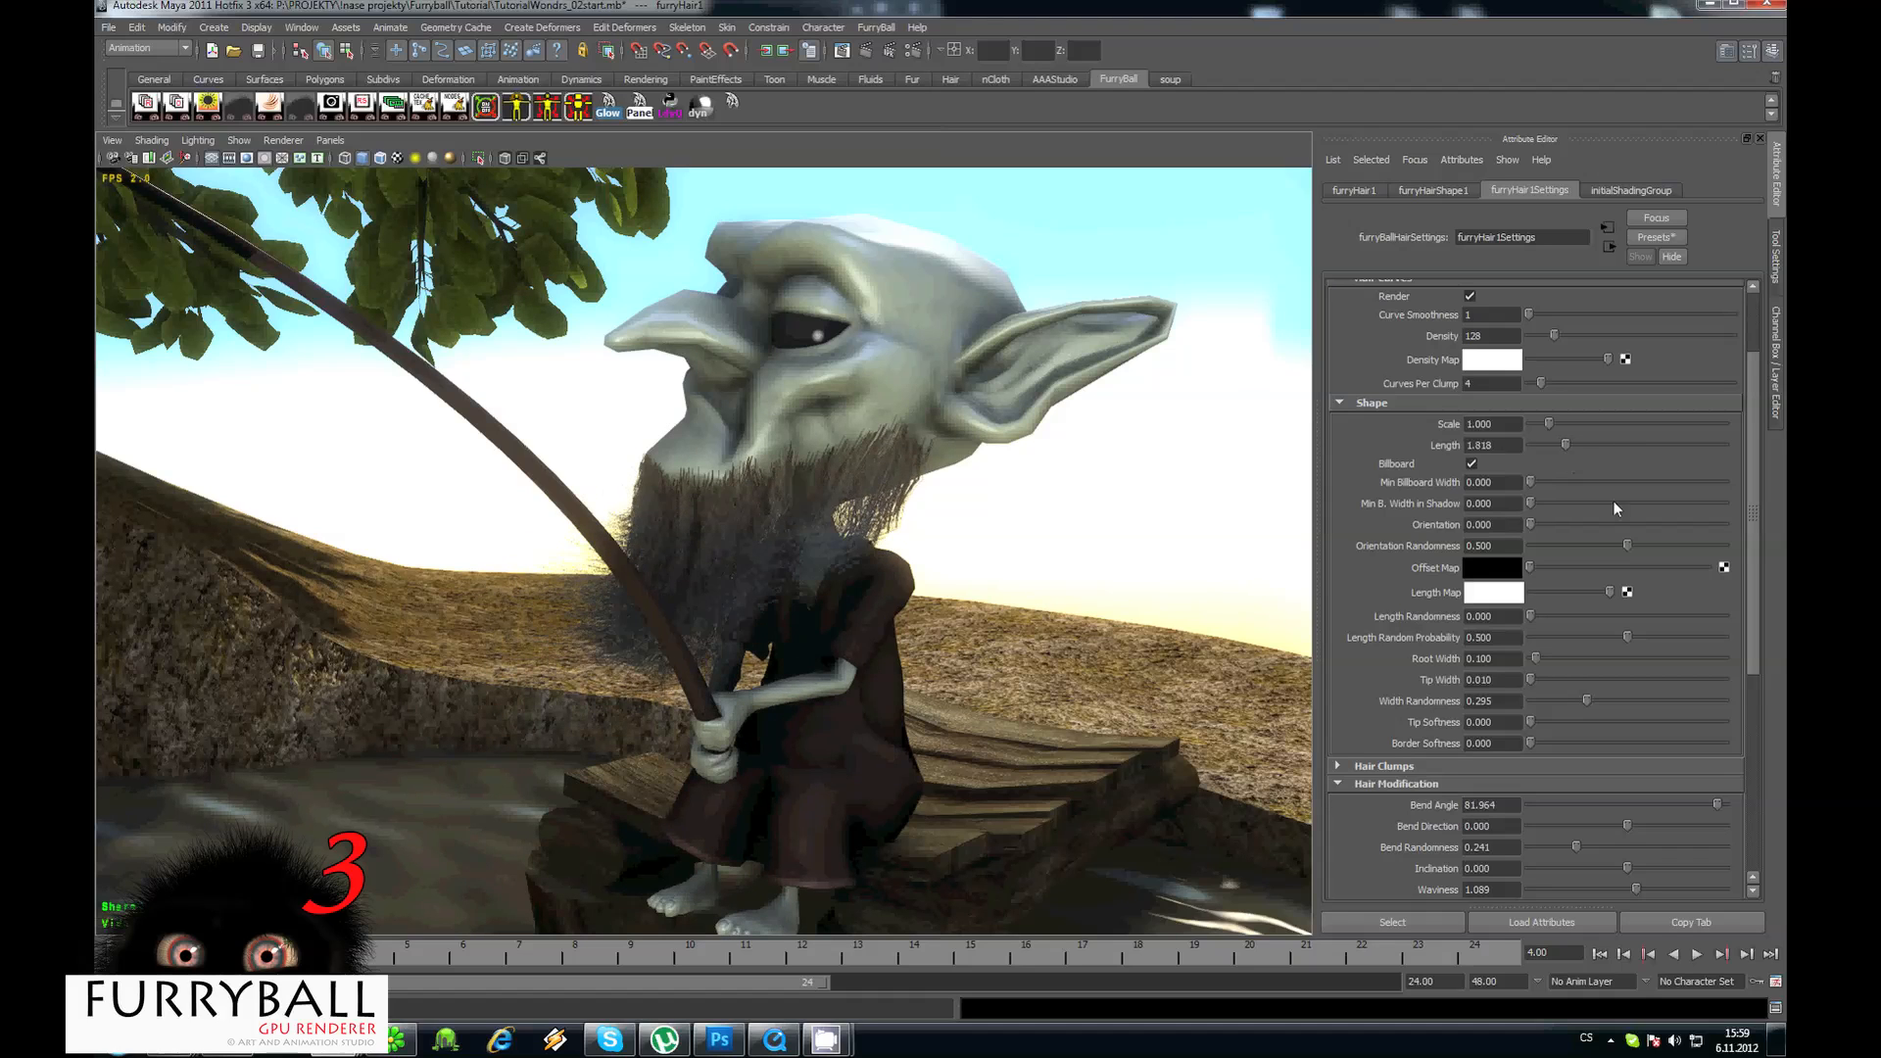
scroll(1595, 542, down, 3)
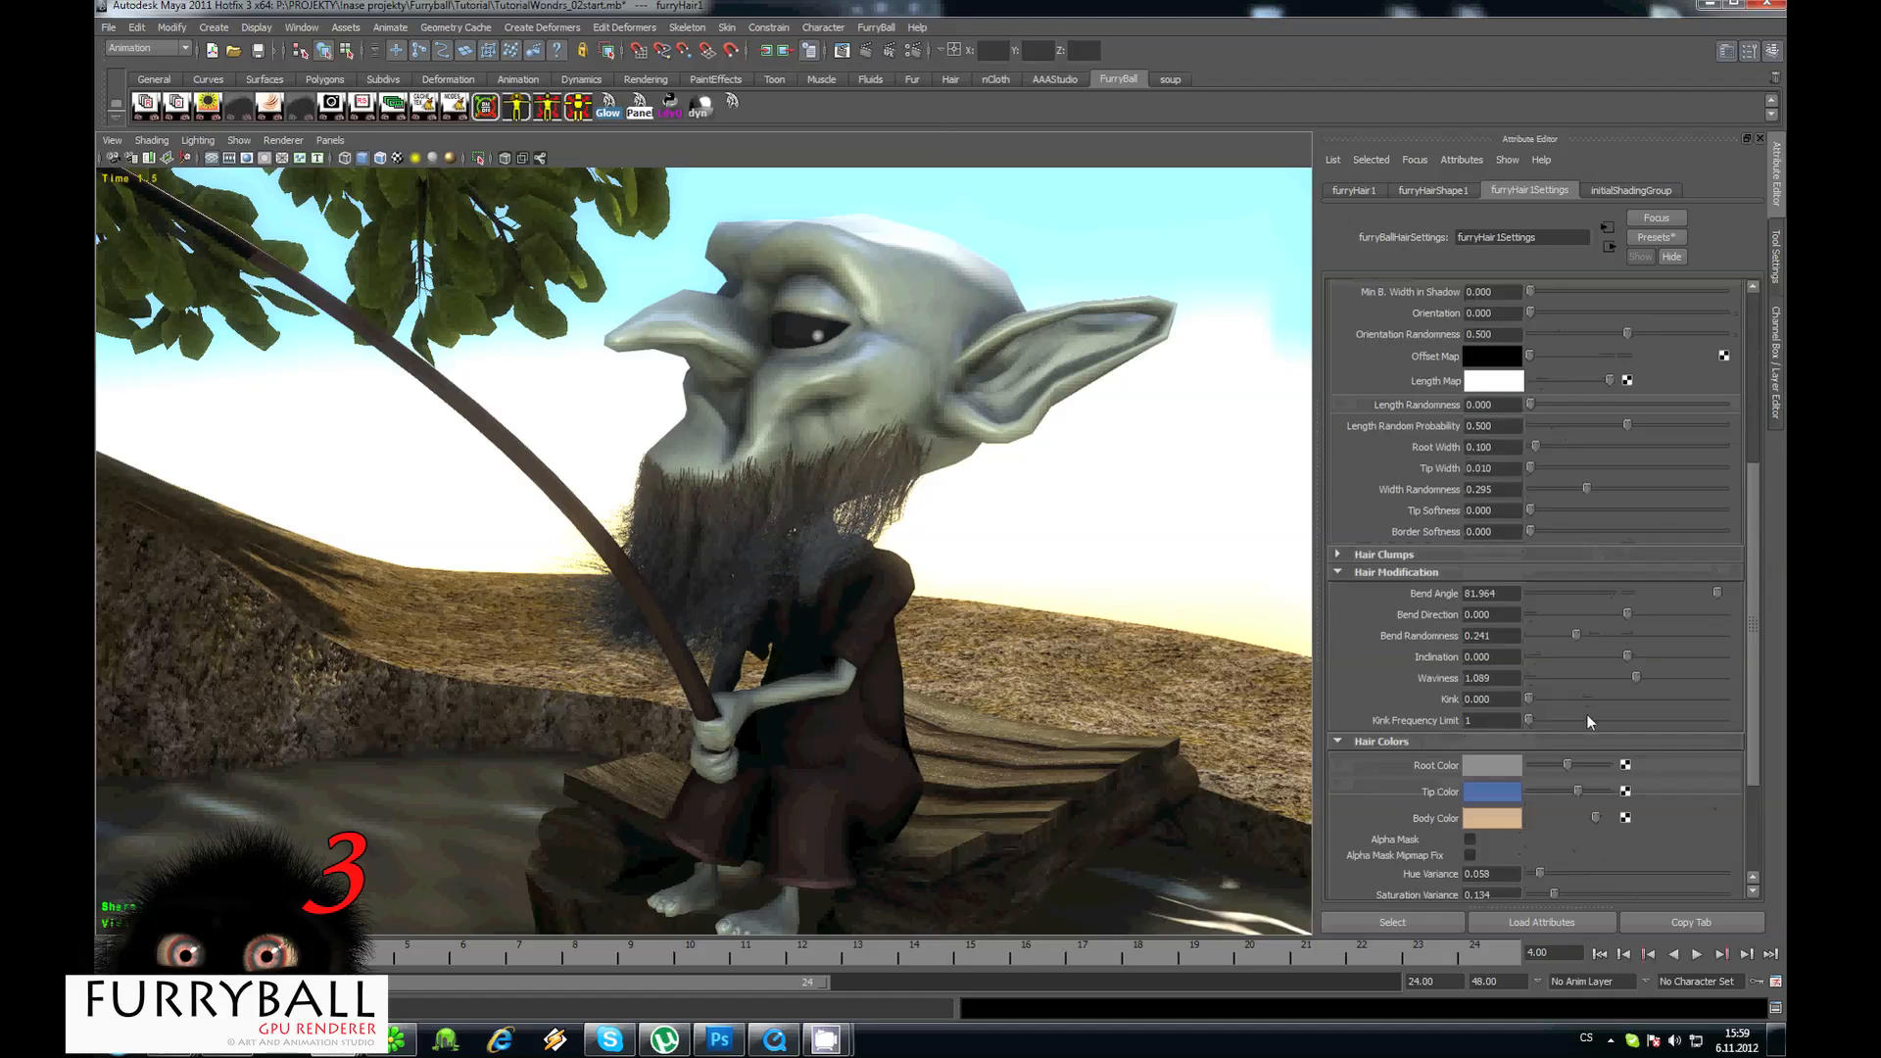
scroll(1718, 774, down, 2)
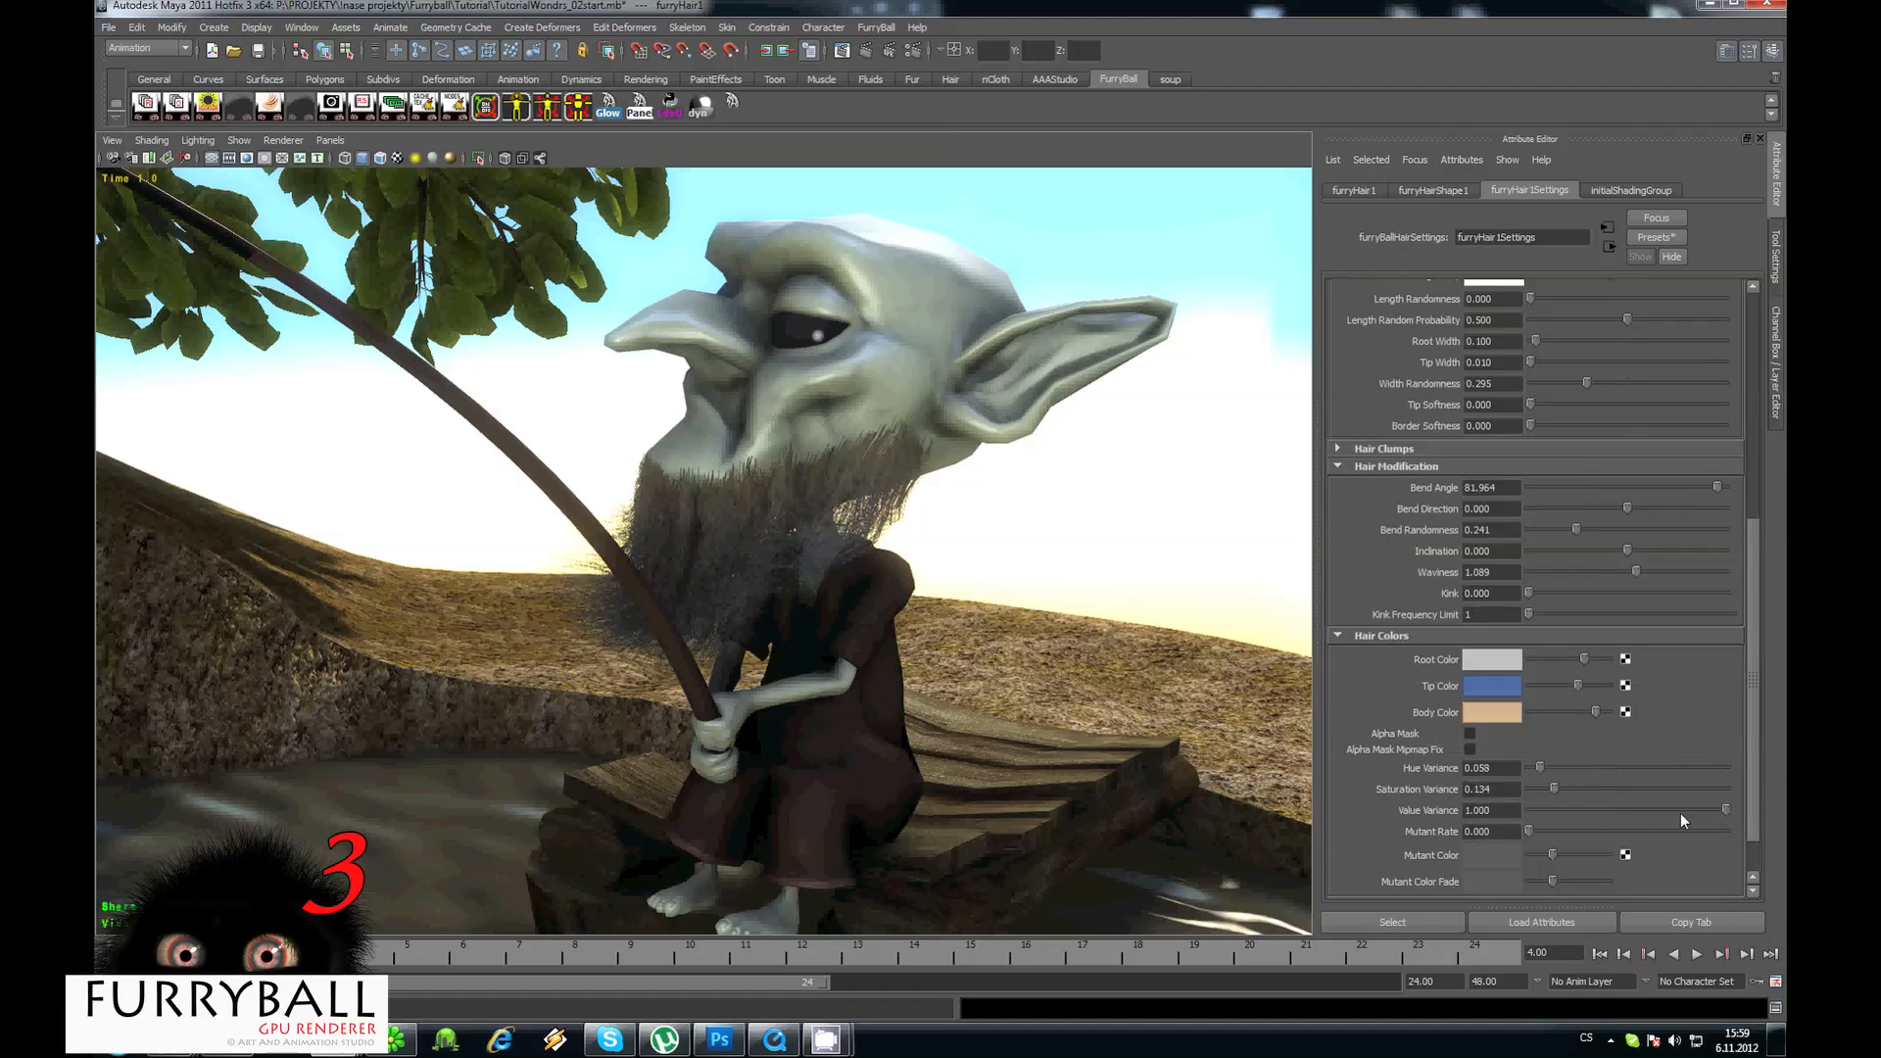
scroll(1601, 709, down, 1)
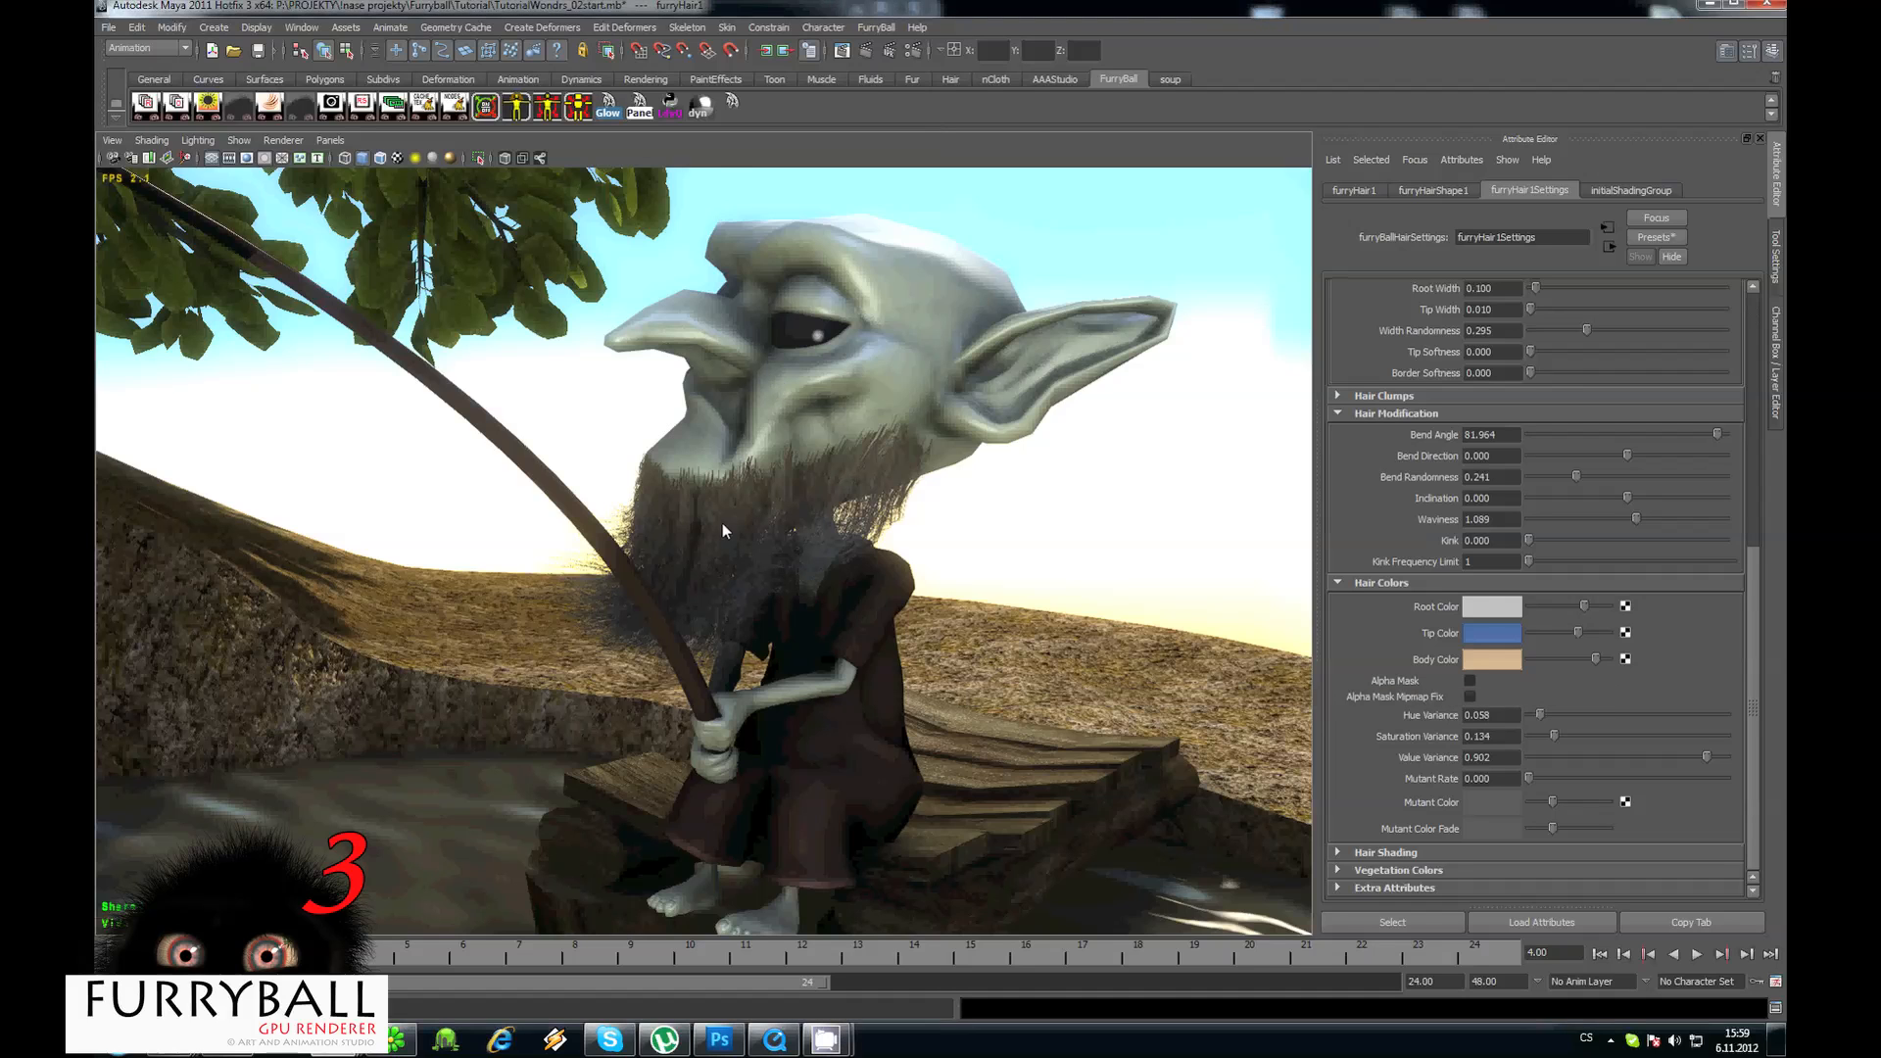
Switch the perspective view to Default Quality Rendering and bring up the layout with the Outliner.
key(bracketleft)
key(bracketleft)
click(283, 140)
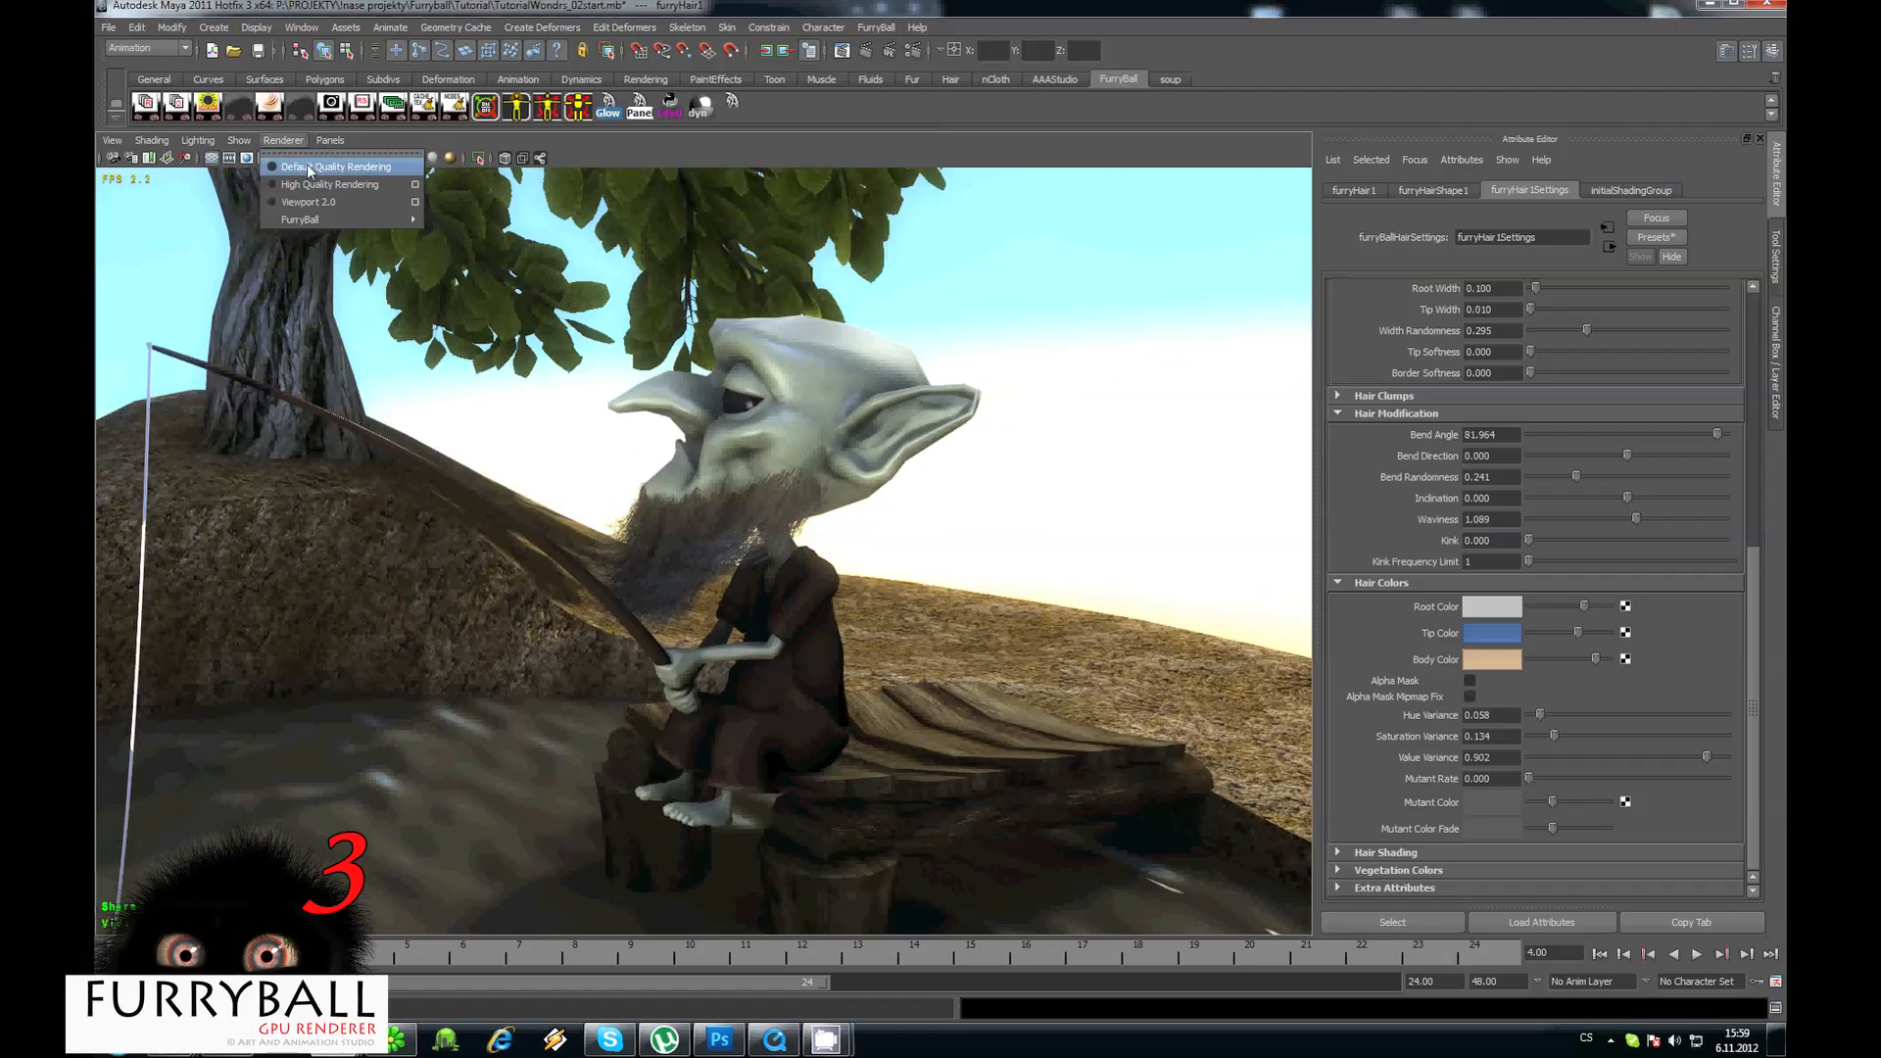
click(324, 167)
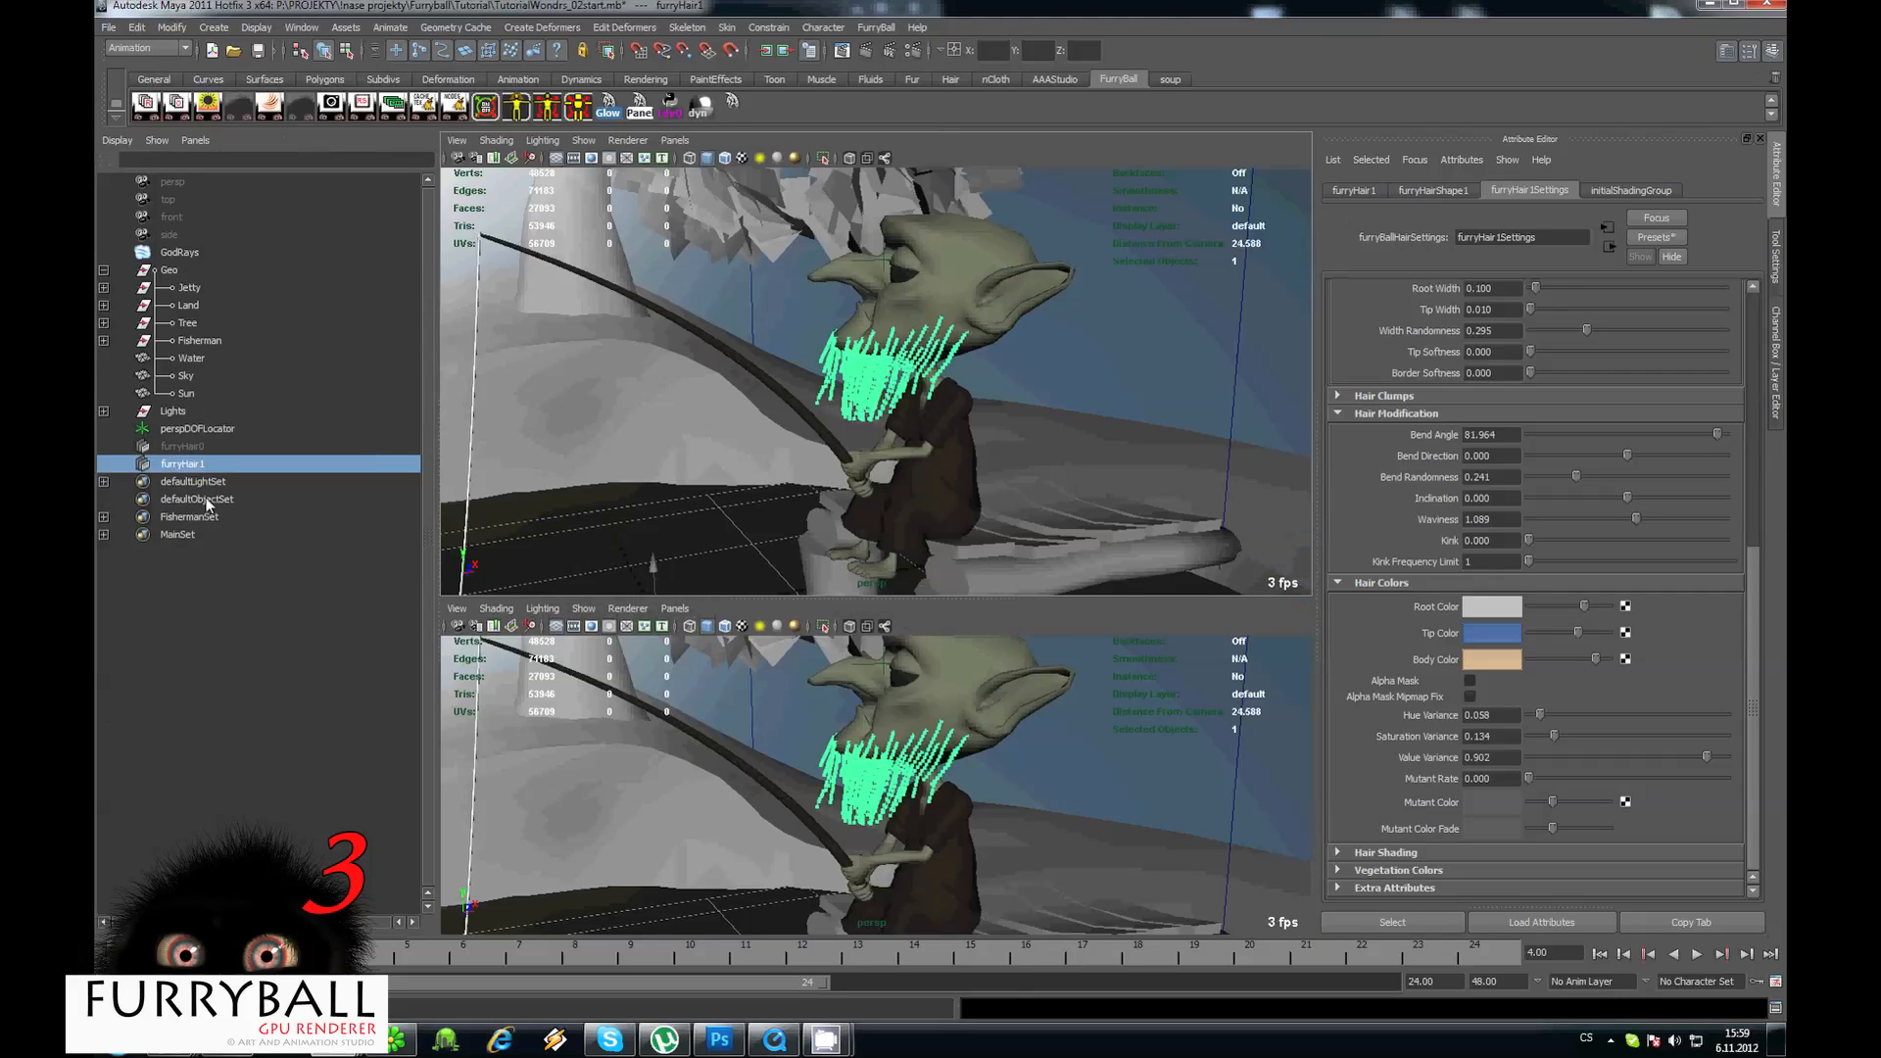
Expand MainSet, FishermanSet and the Lights group in the Outliner to examine their members.
click(114, 535)
click(103, 535)
click(103, 516)
alt+drag(766, 397, 769, 299)
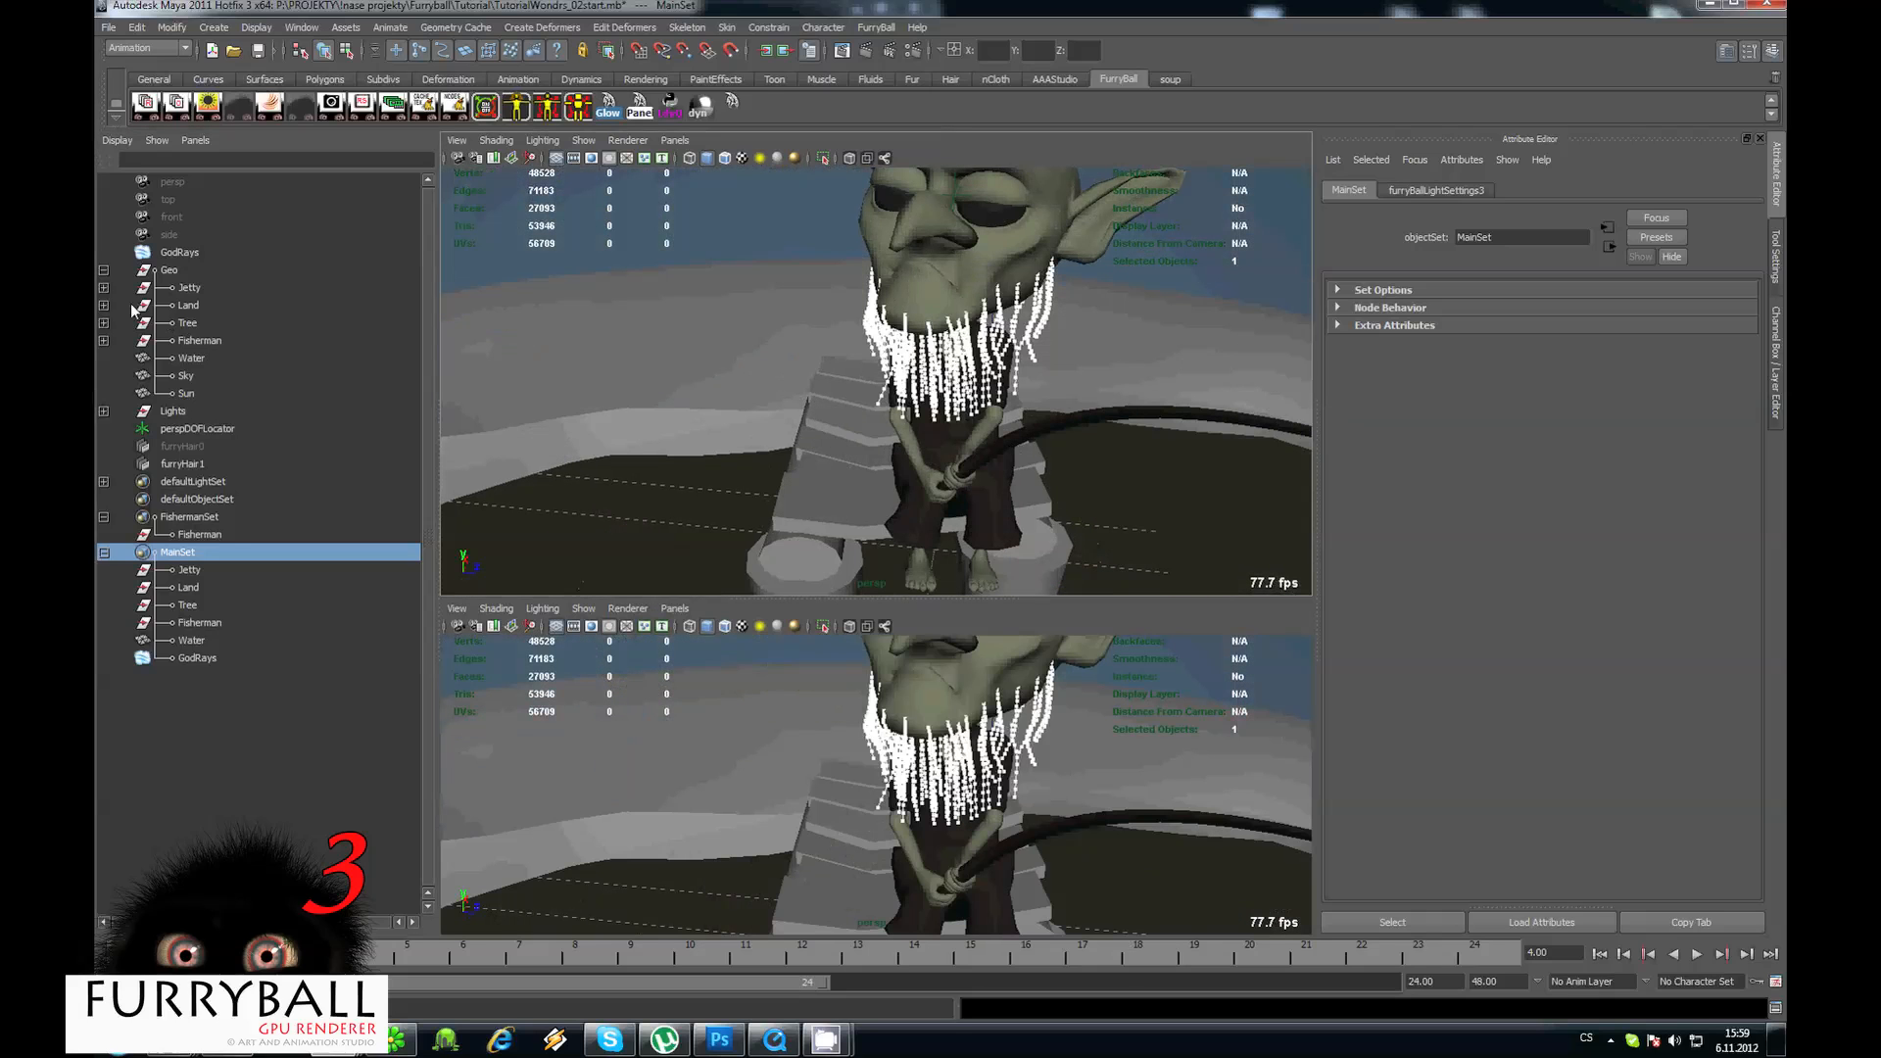
click(103, 411)
alt+drag(778, 474, 617, 446)
Rename the furryHair1 object as Beard.
click(182, 535)
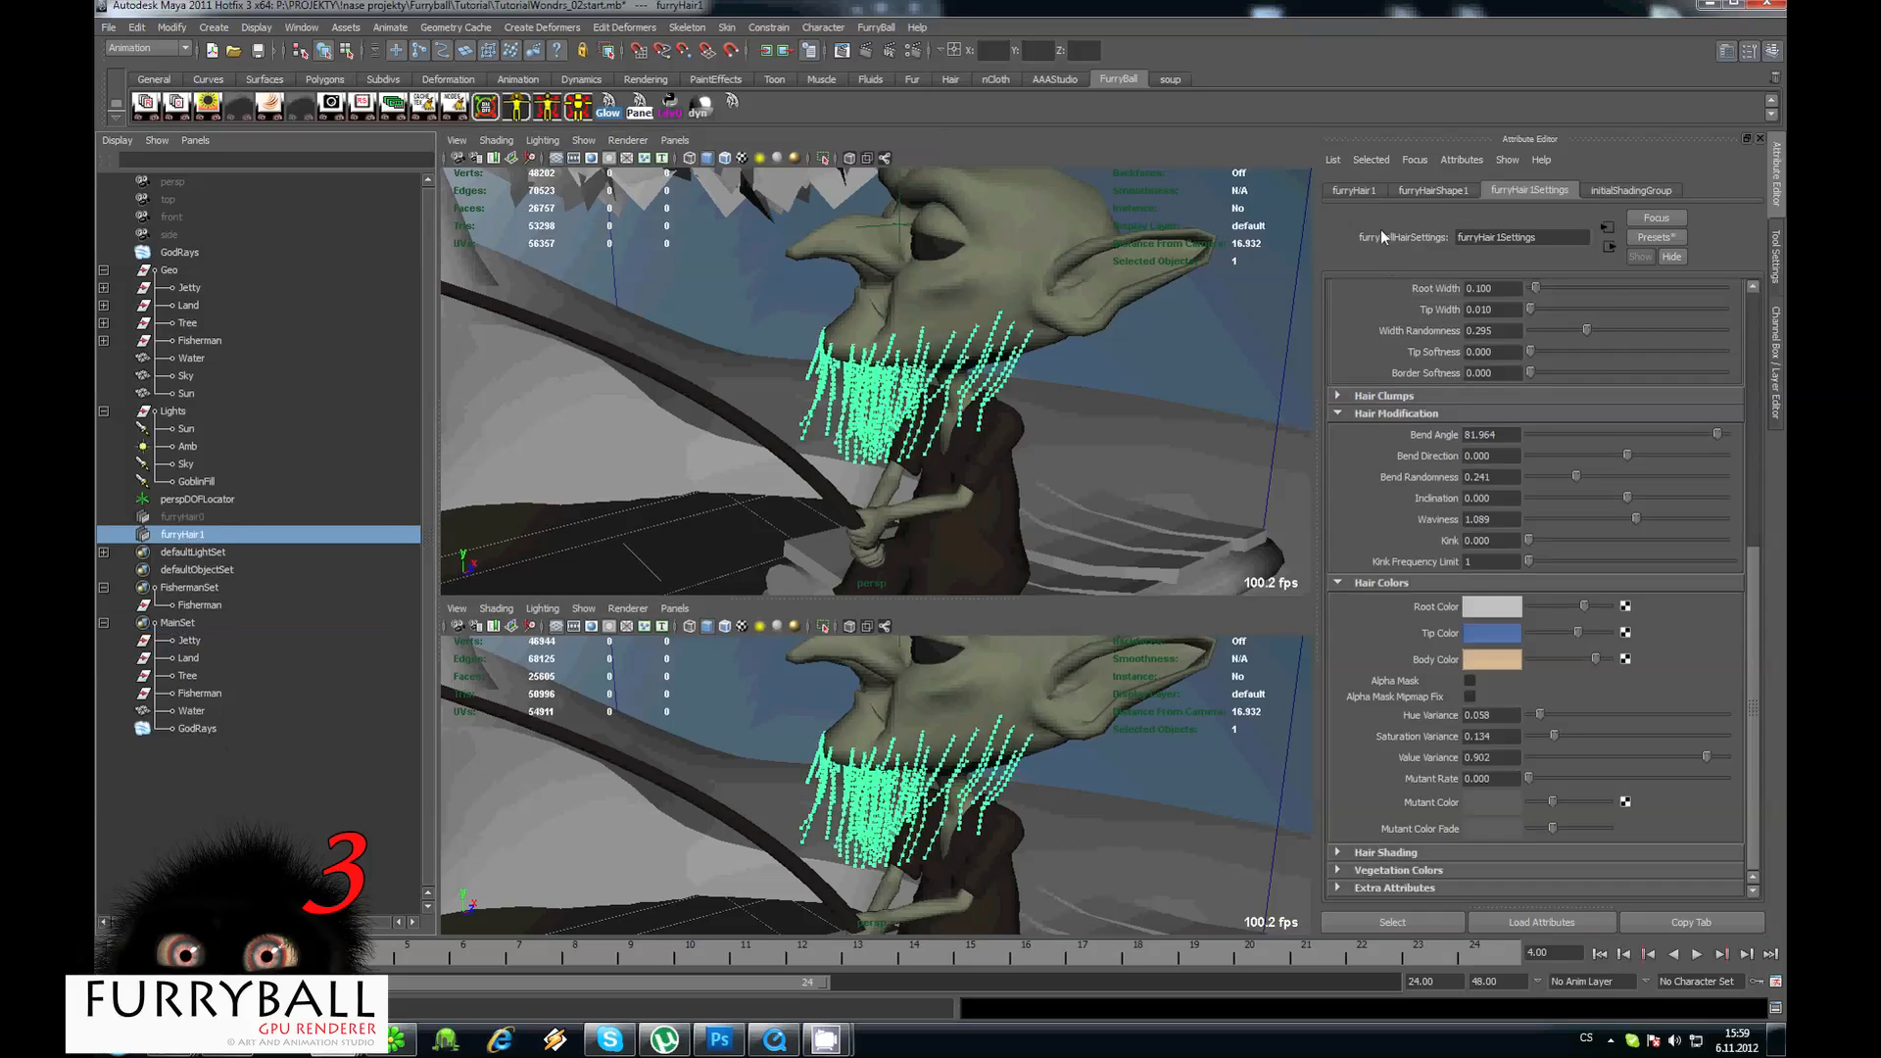
text(Brad)
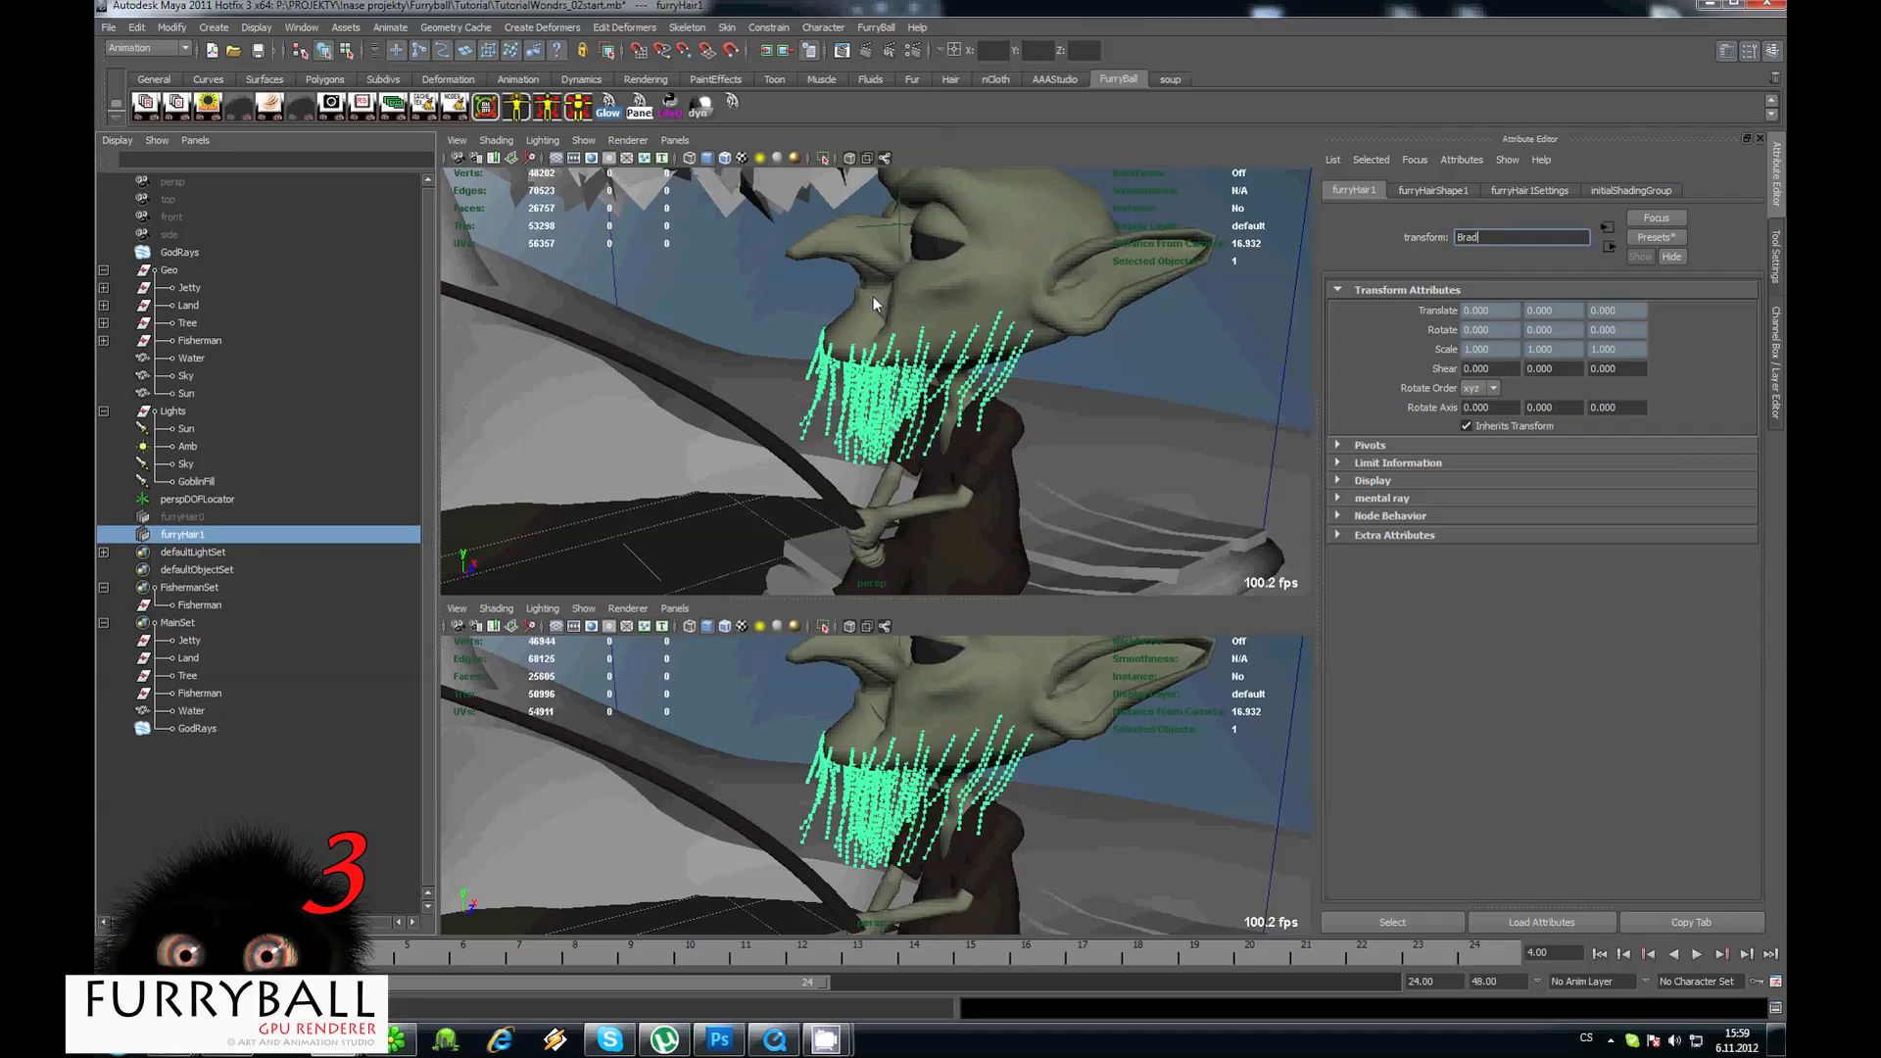
key(BackSpace)
key(BackSpace)
text(ard)
key(Return)
Add the Beard object to both FishermanSet and MainSet in the Relationship Editor's set editing.
key(space)
drag(984, 158, 1184, 250)
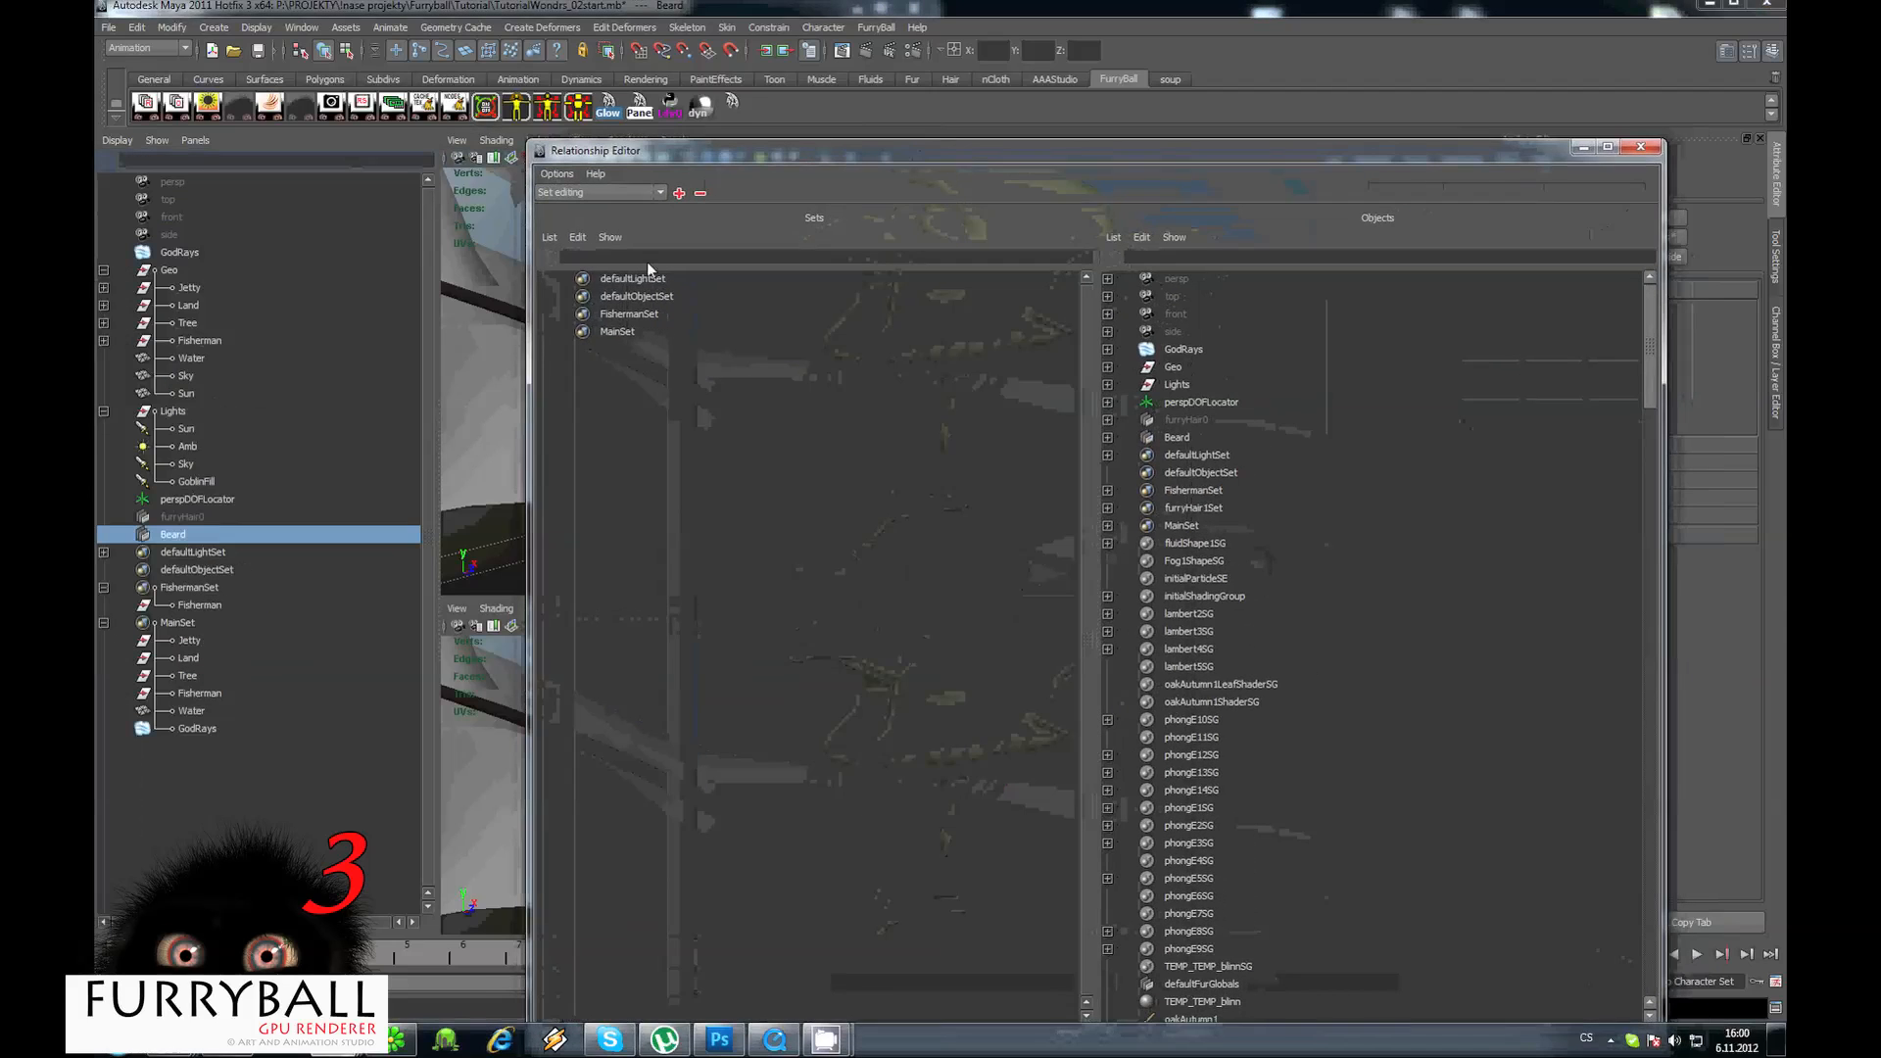
click(645, 313)
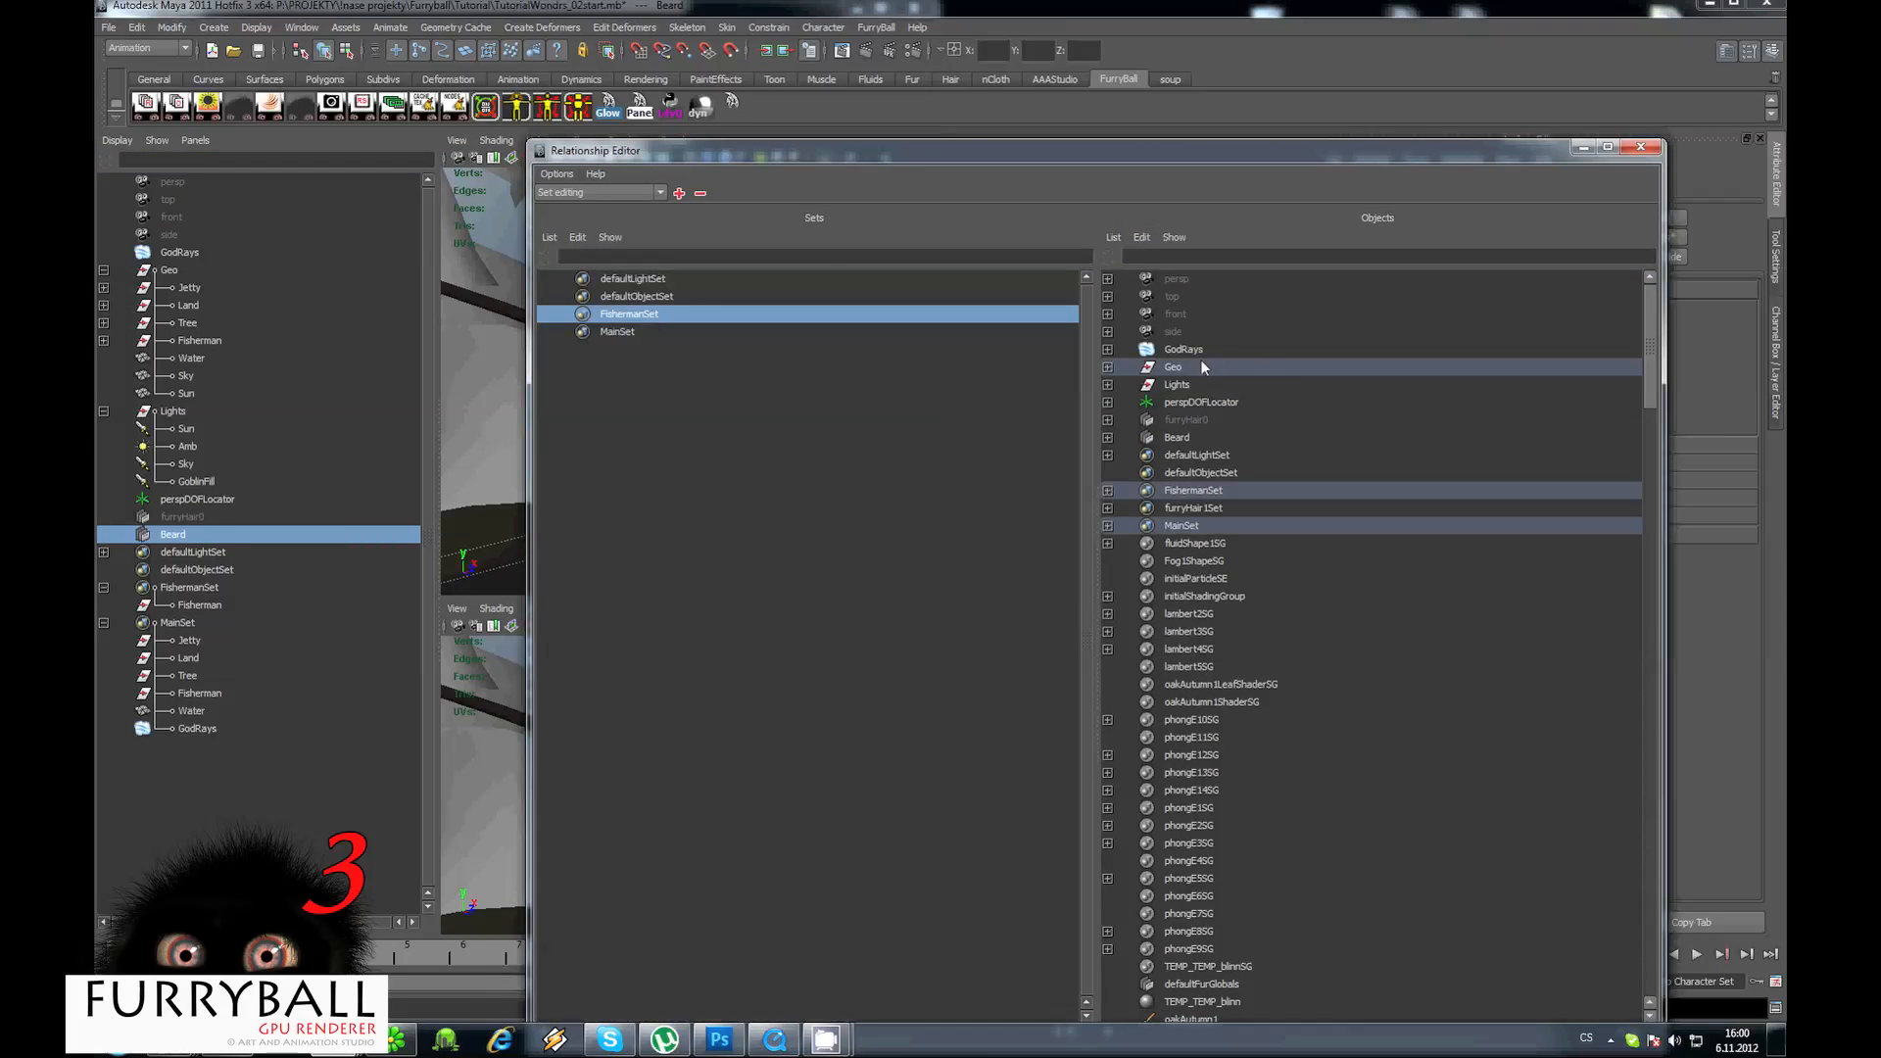
click(1179, 438)
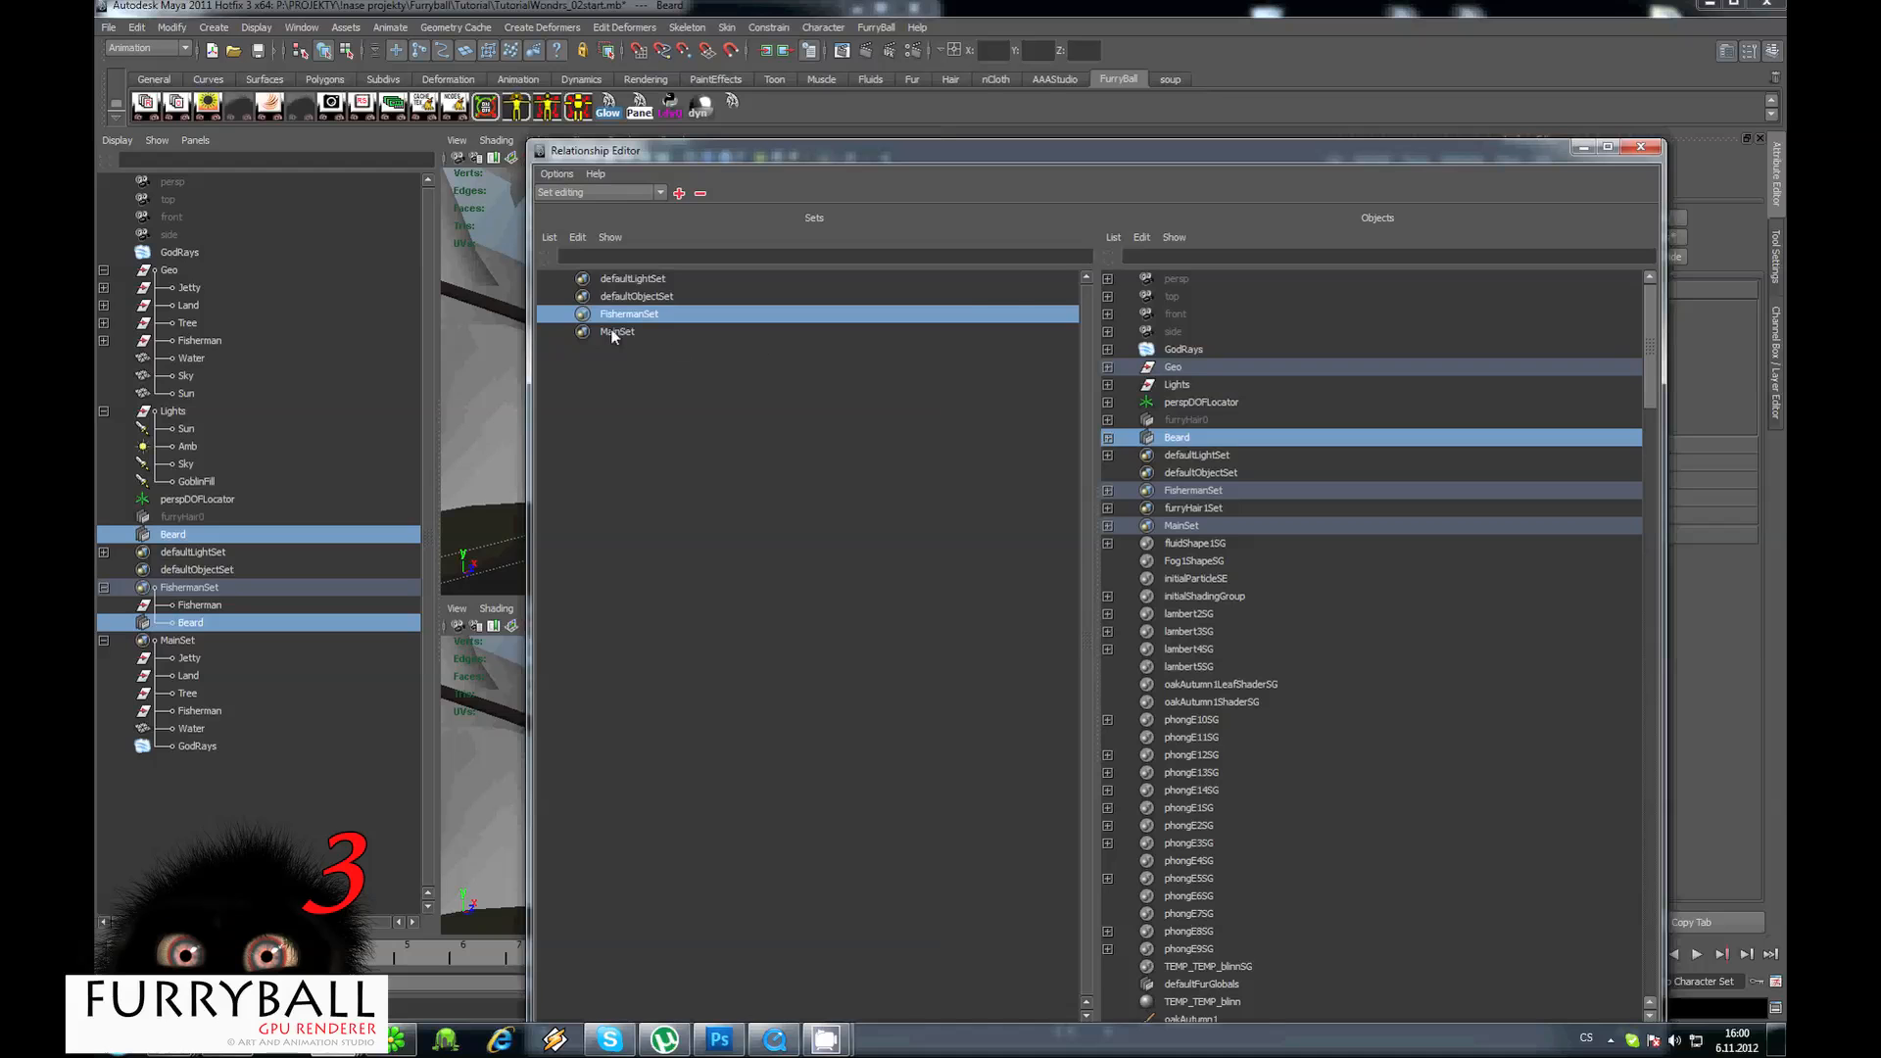
click(609, 330)
click(1176, 438)
click(1640, 147)
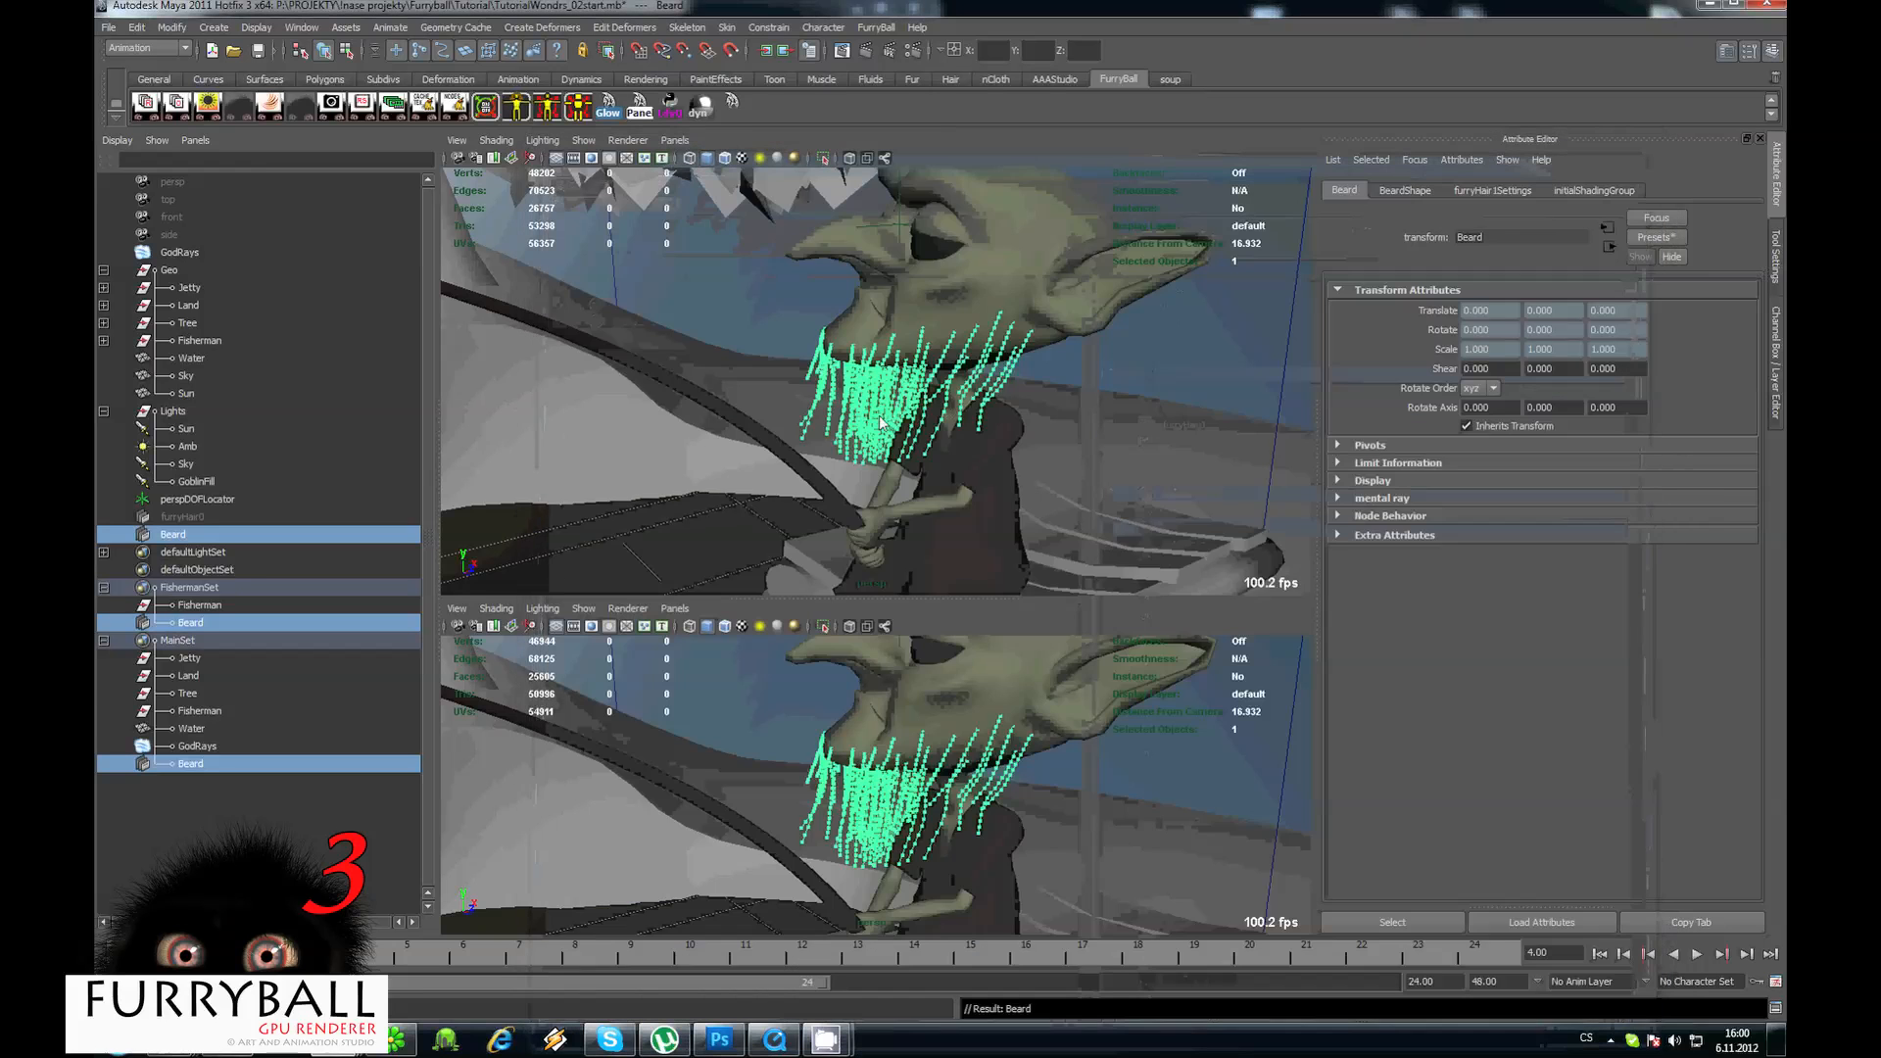
Maximize the perspective view and switch its renderer back to FurryBall to view the beard up close.
key(space)
alt+drag(678, 429, 758, 417)
scroll(758, 417, up, 3)
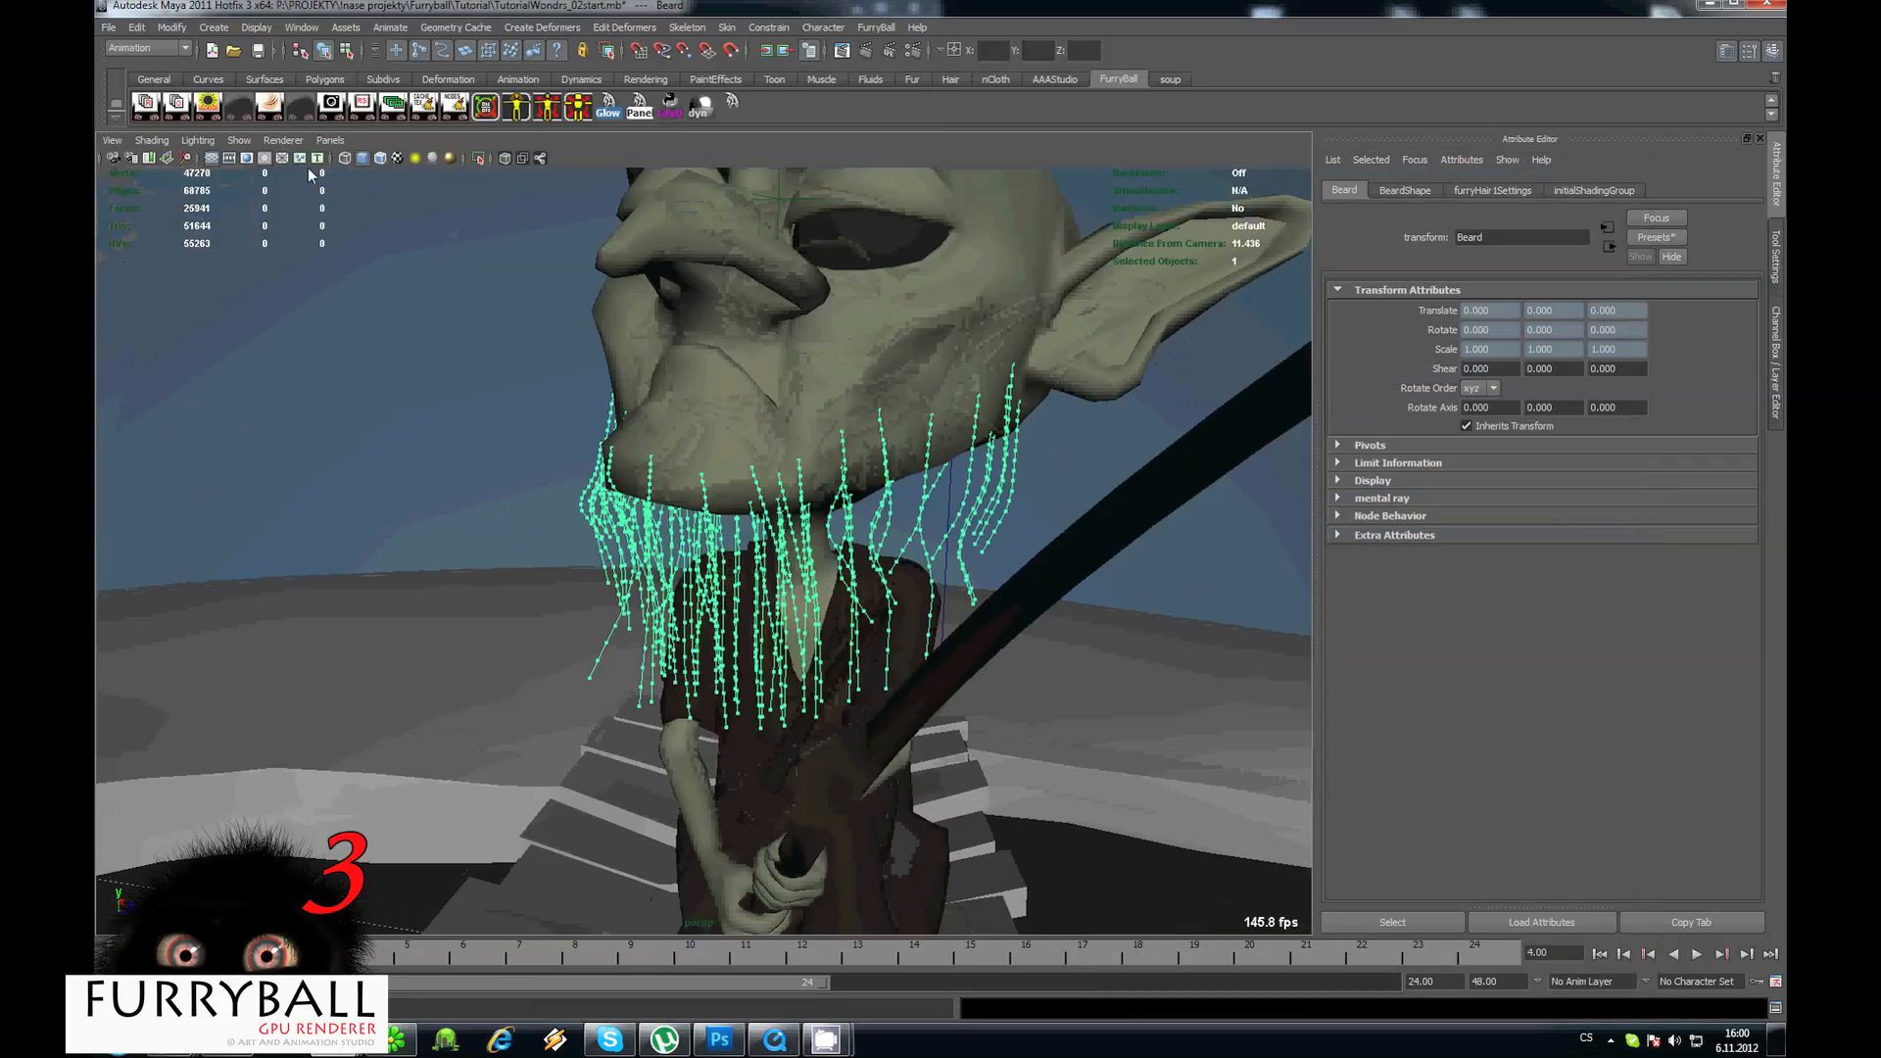
click(286, 142)
click(460, 220)
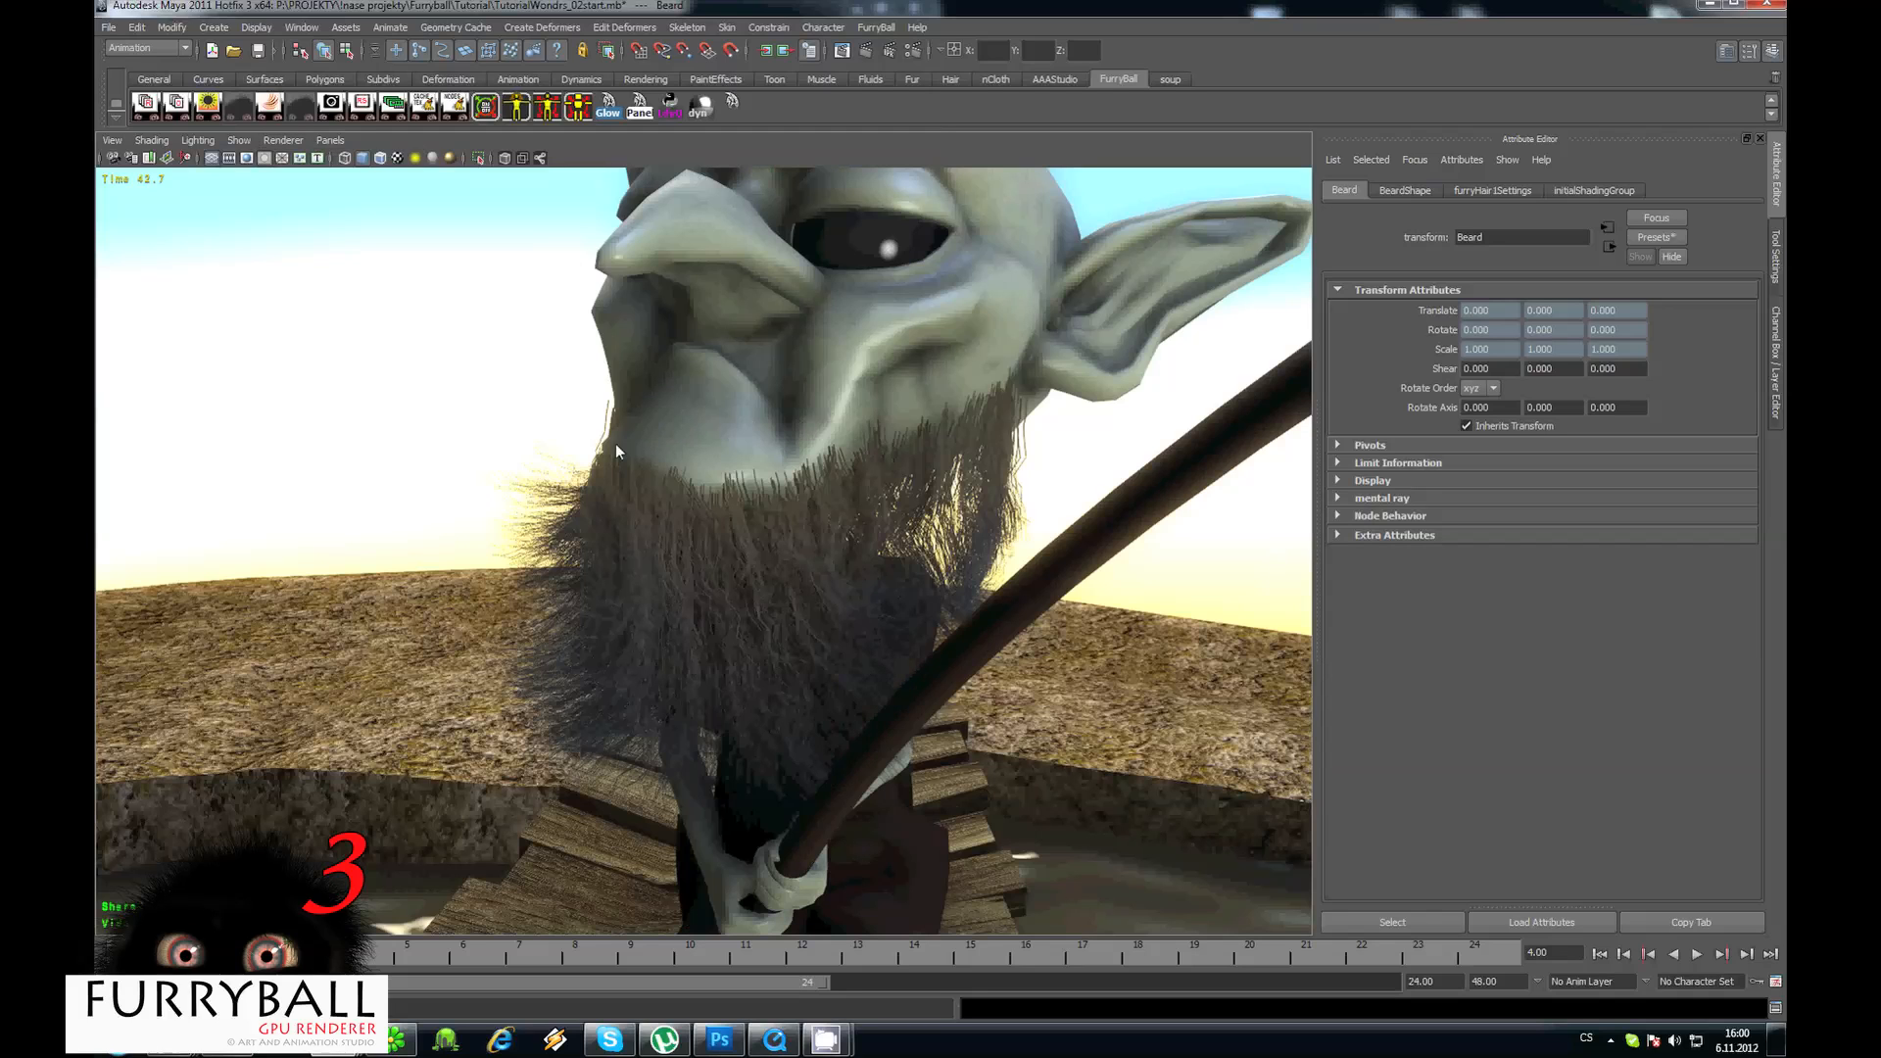
alt+drag(855, 453, 613, 472)
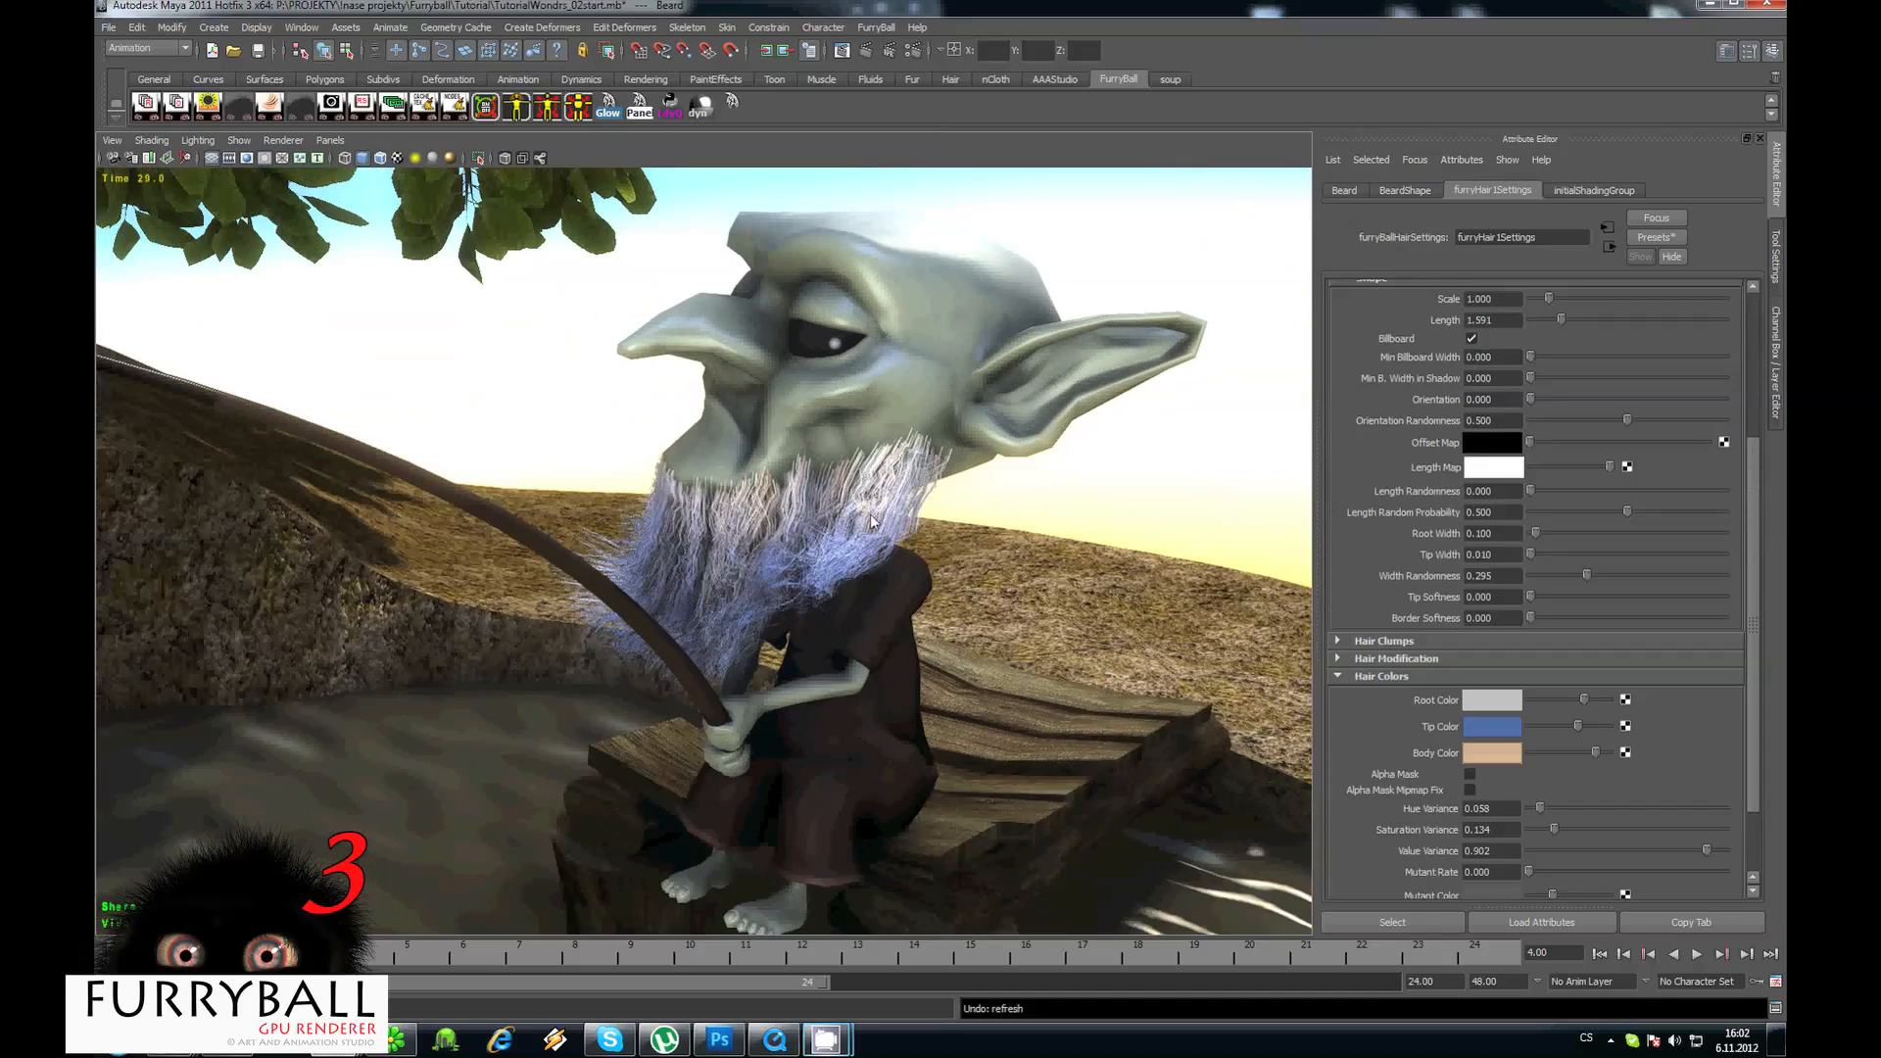
Enable Long Hair Diffuse in the beard's Hair Shading settings.
alt+drag(842, 493, 768, 650)
alt+middle_drag(768, 651, 848, 495)
alt+right_drag(848, 496, 921, 507)
drag(1752, 587, 1763, 812)
click(1367, 583)
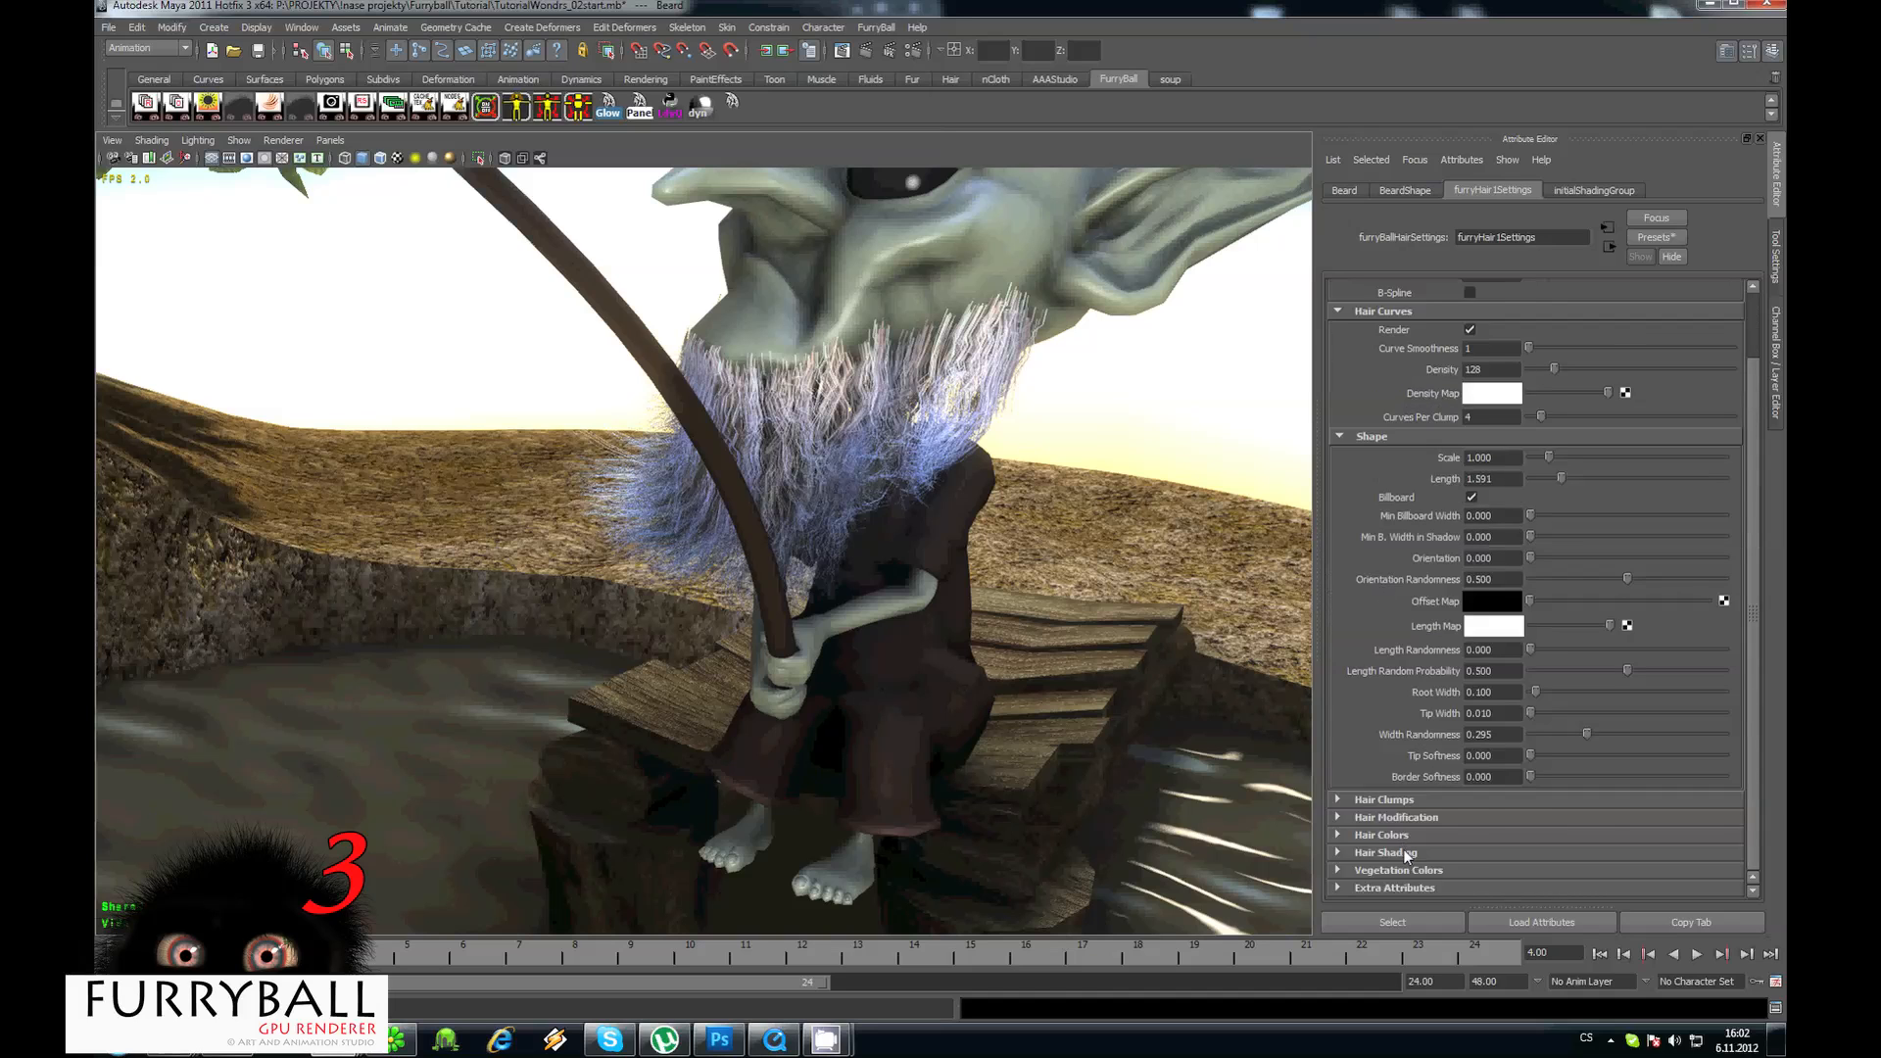
click(1403, 848)
click(1469, 676)
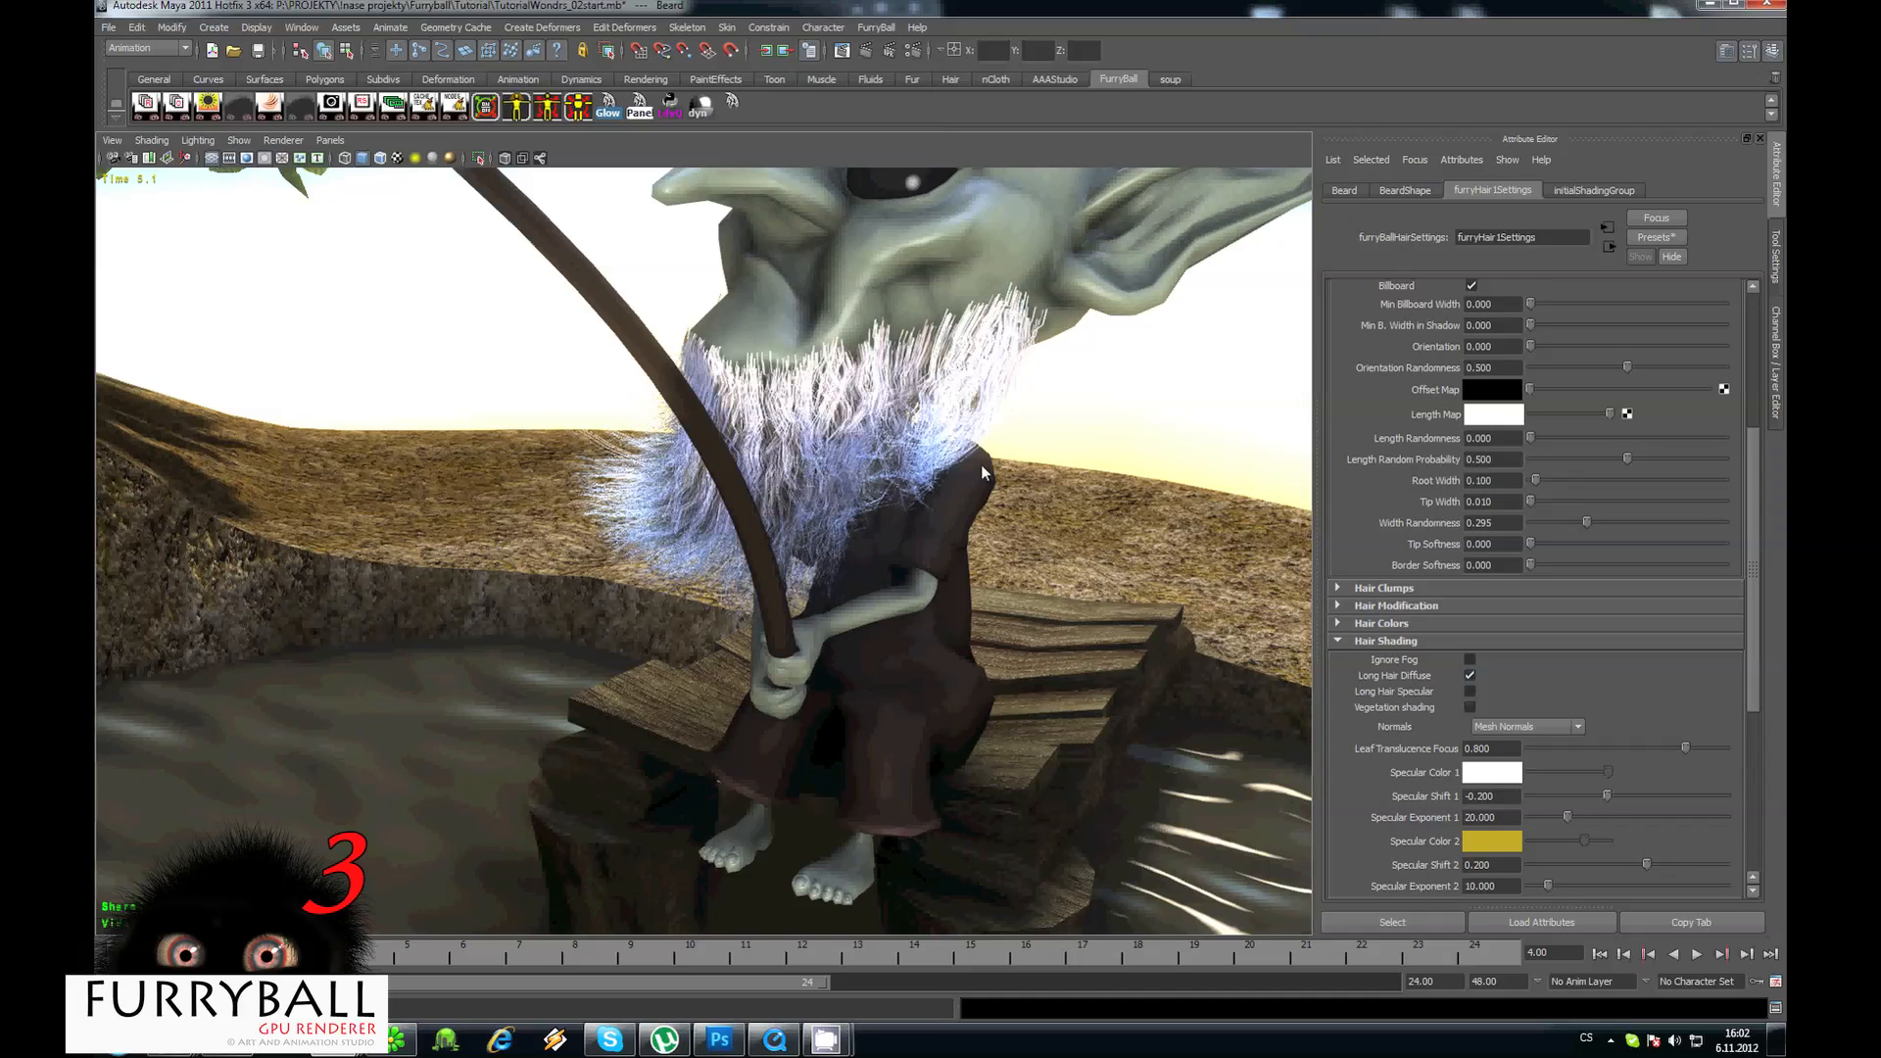
Enable Long Hair Specular in the beard's Hair Shading settings.
click(1426, 623)
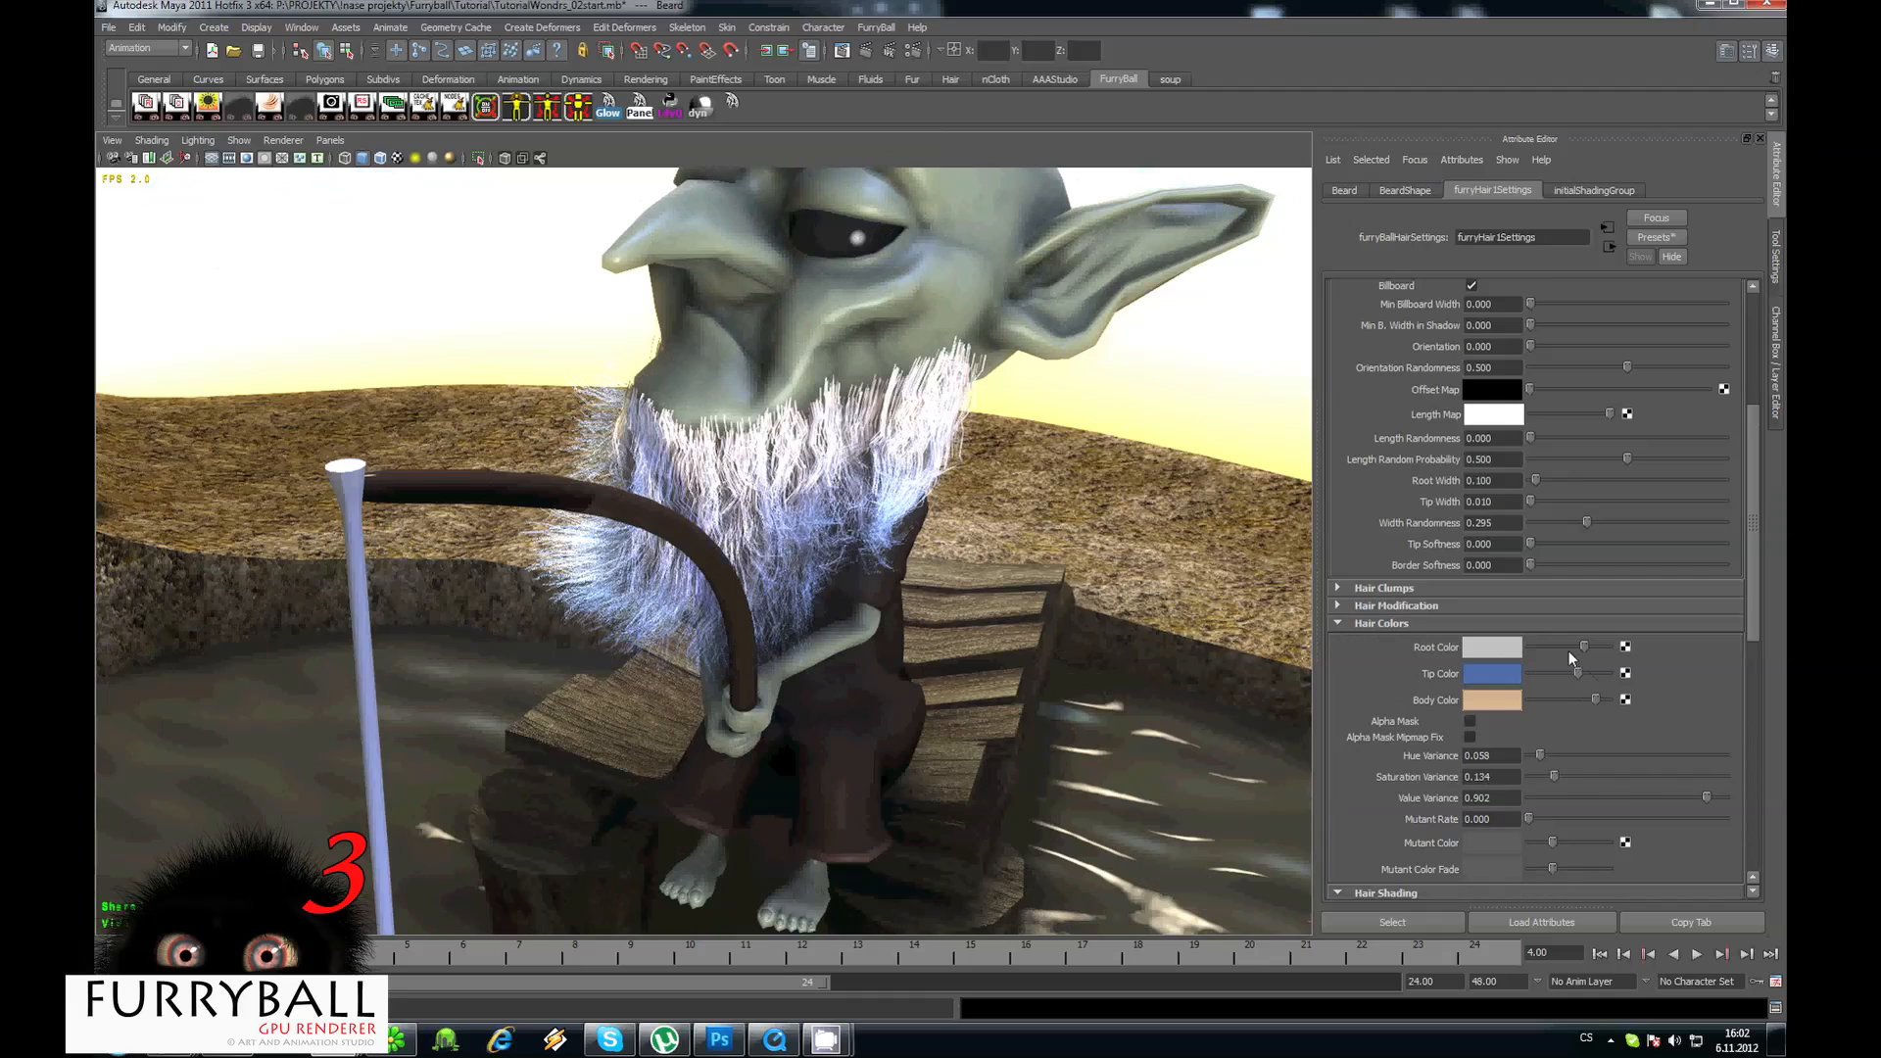
click(1407, 627)
scroll(1450, 578, down, 2)
click(1470, 479)
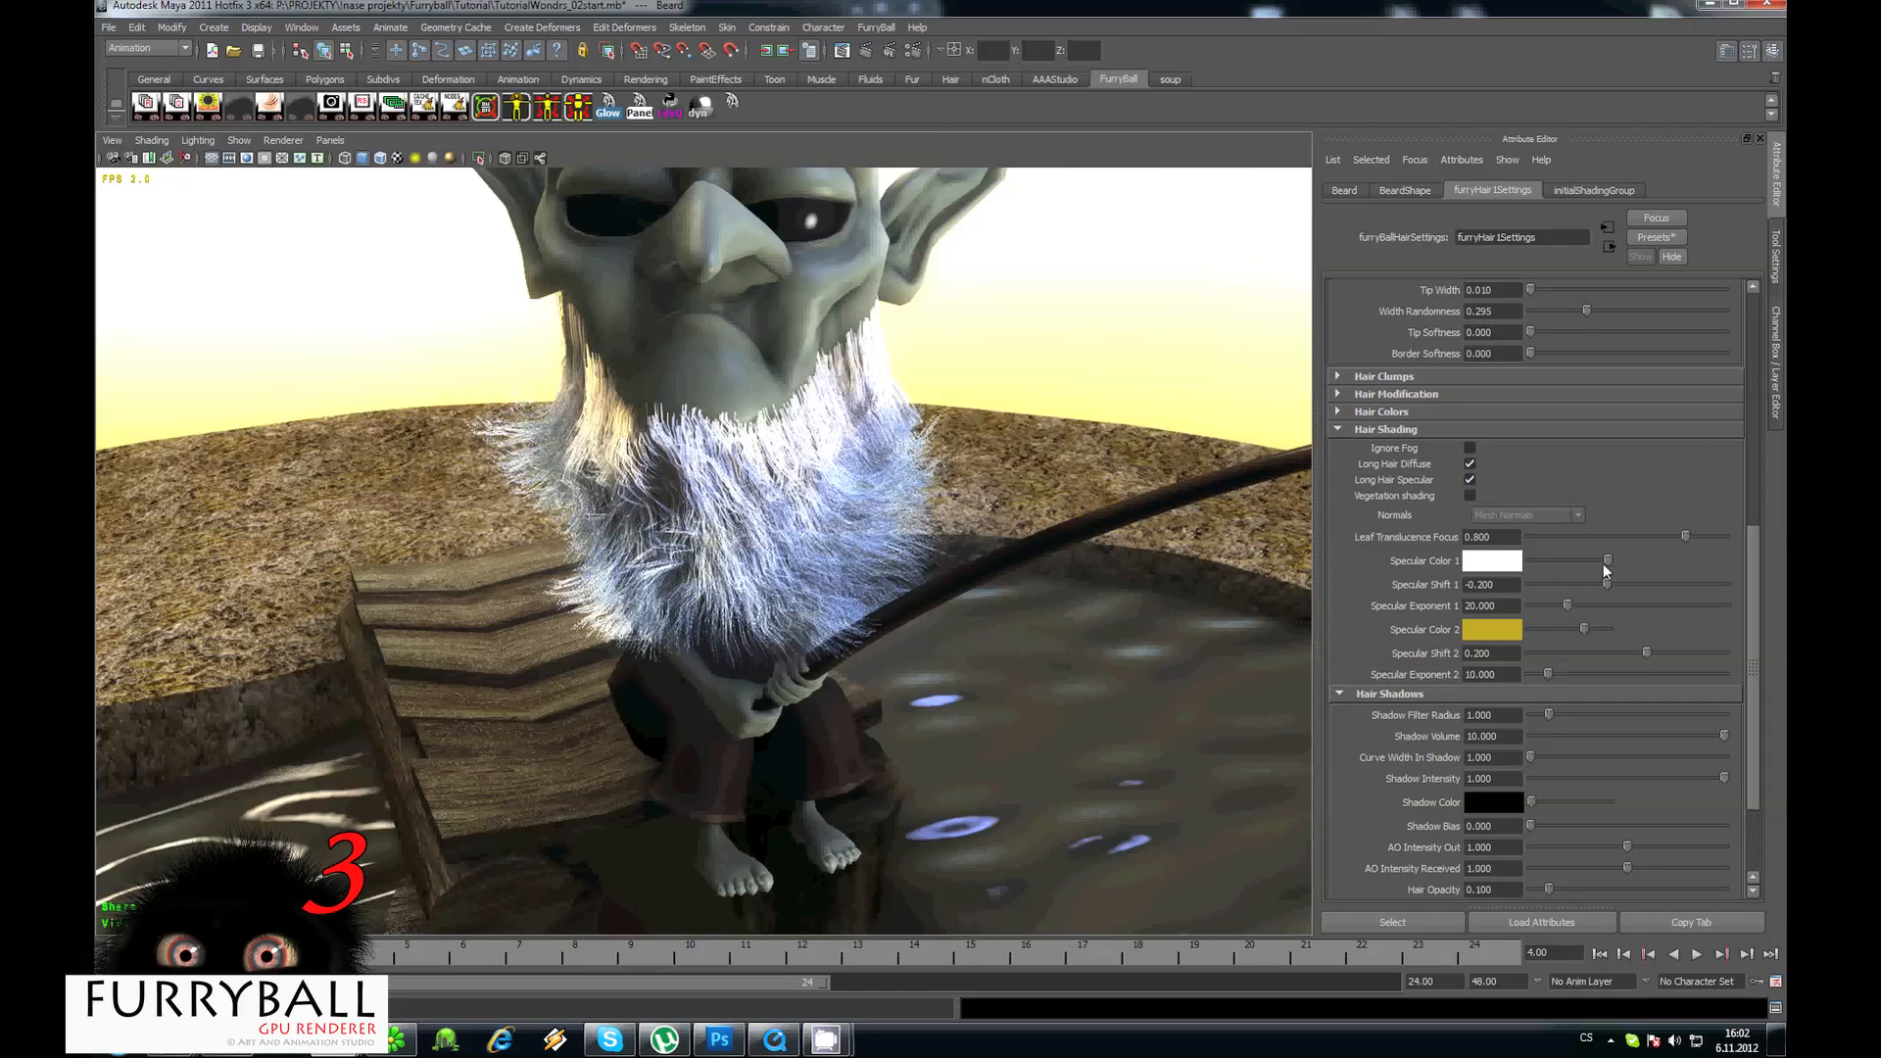
Darken the beard's Specular Color 1 to gray and Specular Color 2 to dark olive, with Specular Shift 1 about -0.018 and Specular Exponent 1 about 91.072.
drag(1605, 561, 1545, 562)
drag(1583, 630, 1710, 603)
drag(1551, 560, 1573, 560)
drag(1554, 629, 1538, 628)
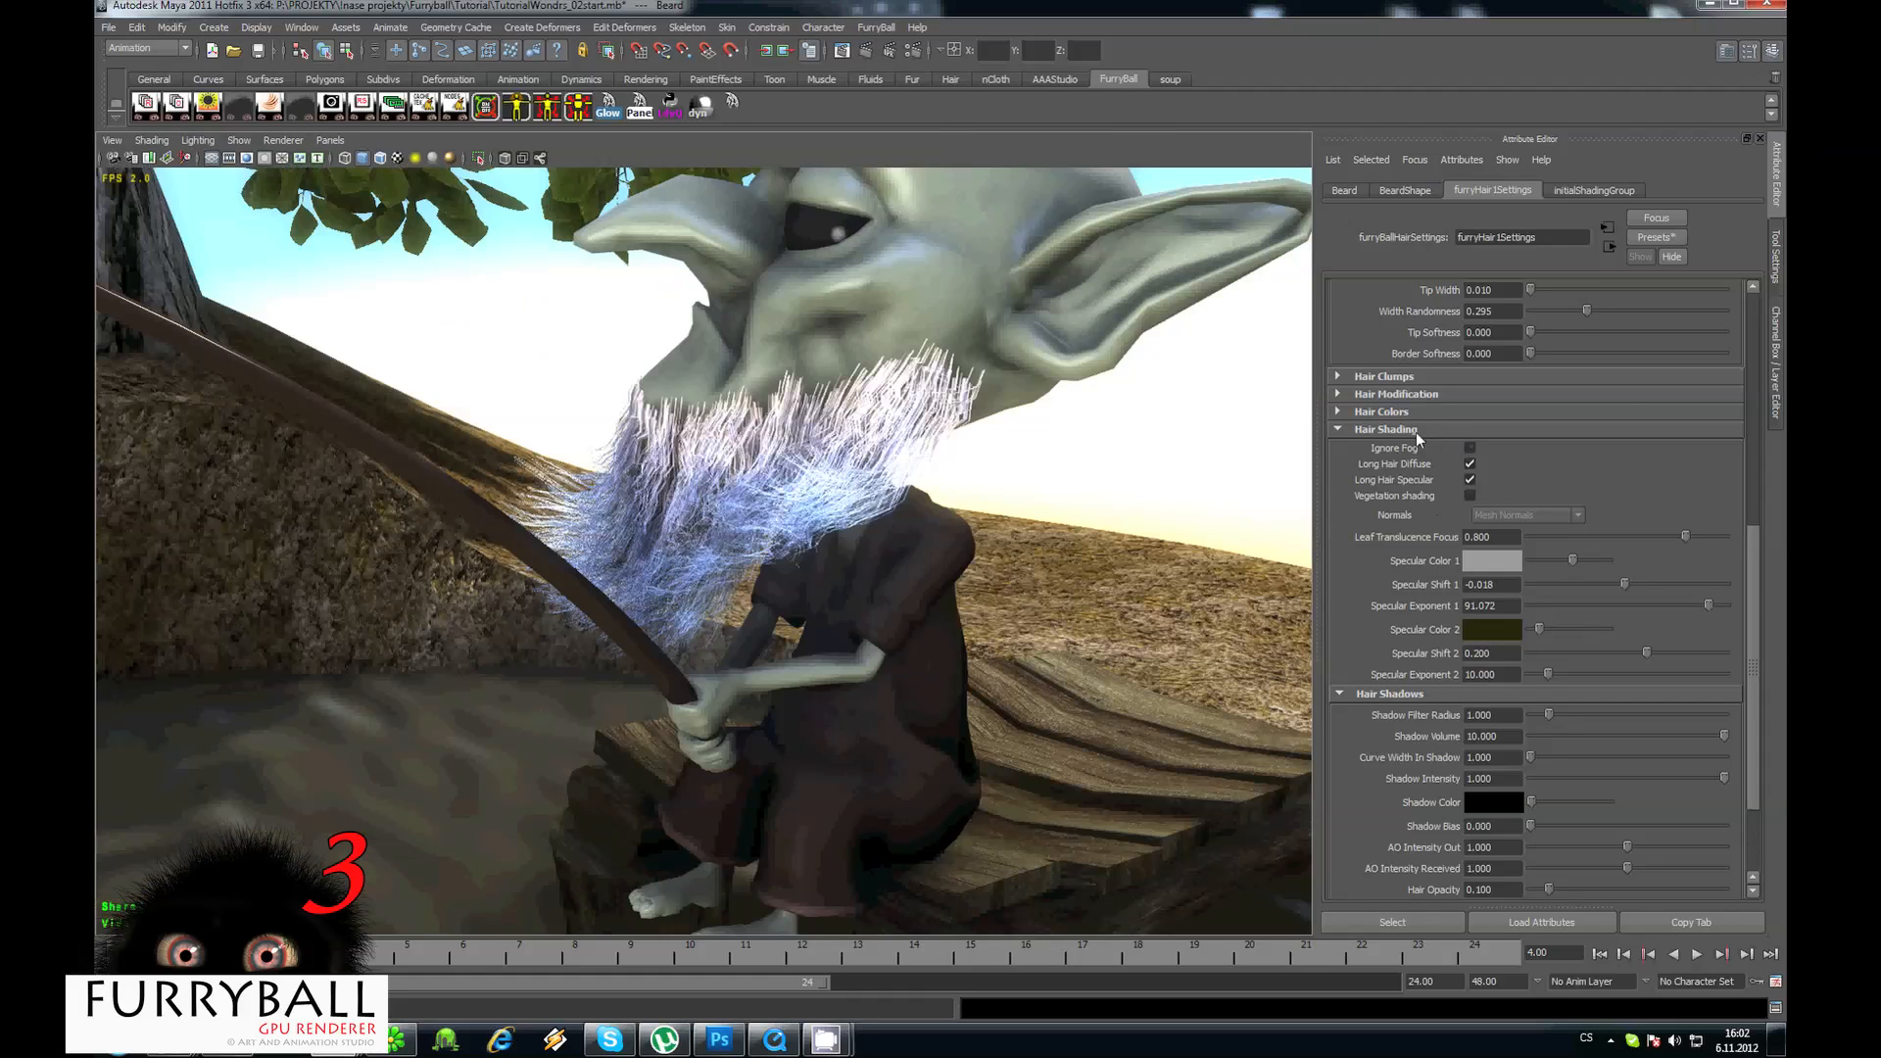
Try an AO Intensity Received of 2.000 in the beard's Hair Shadows settings and restore it to 1.000.
click(1414, 431)
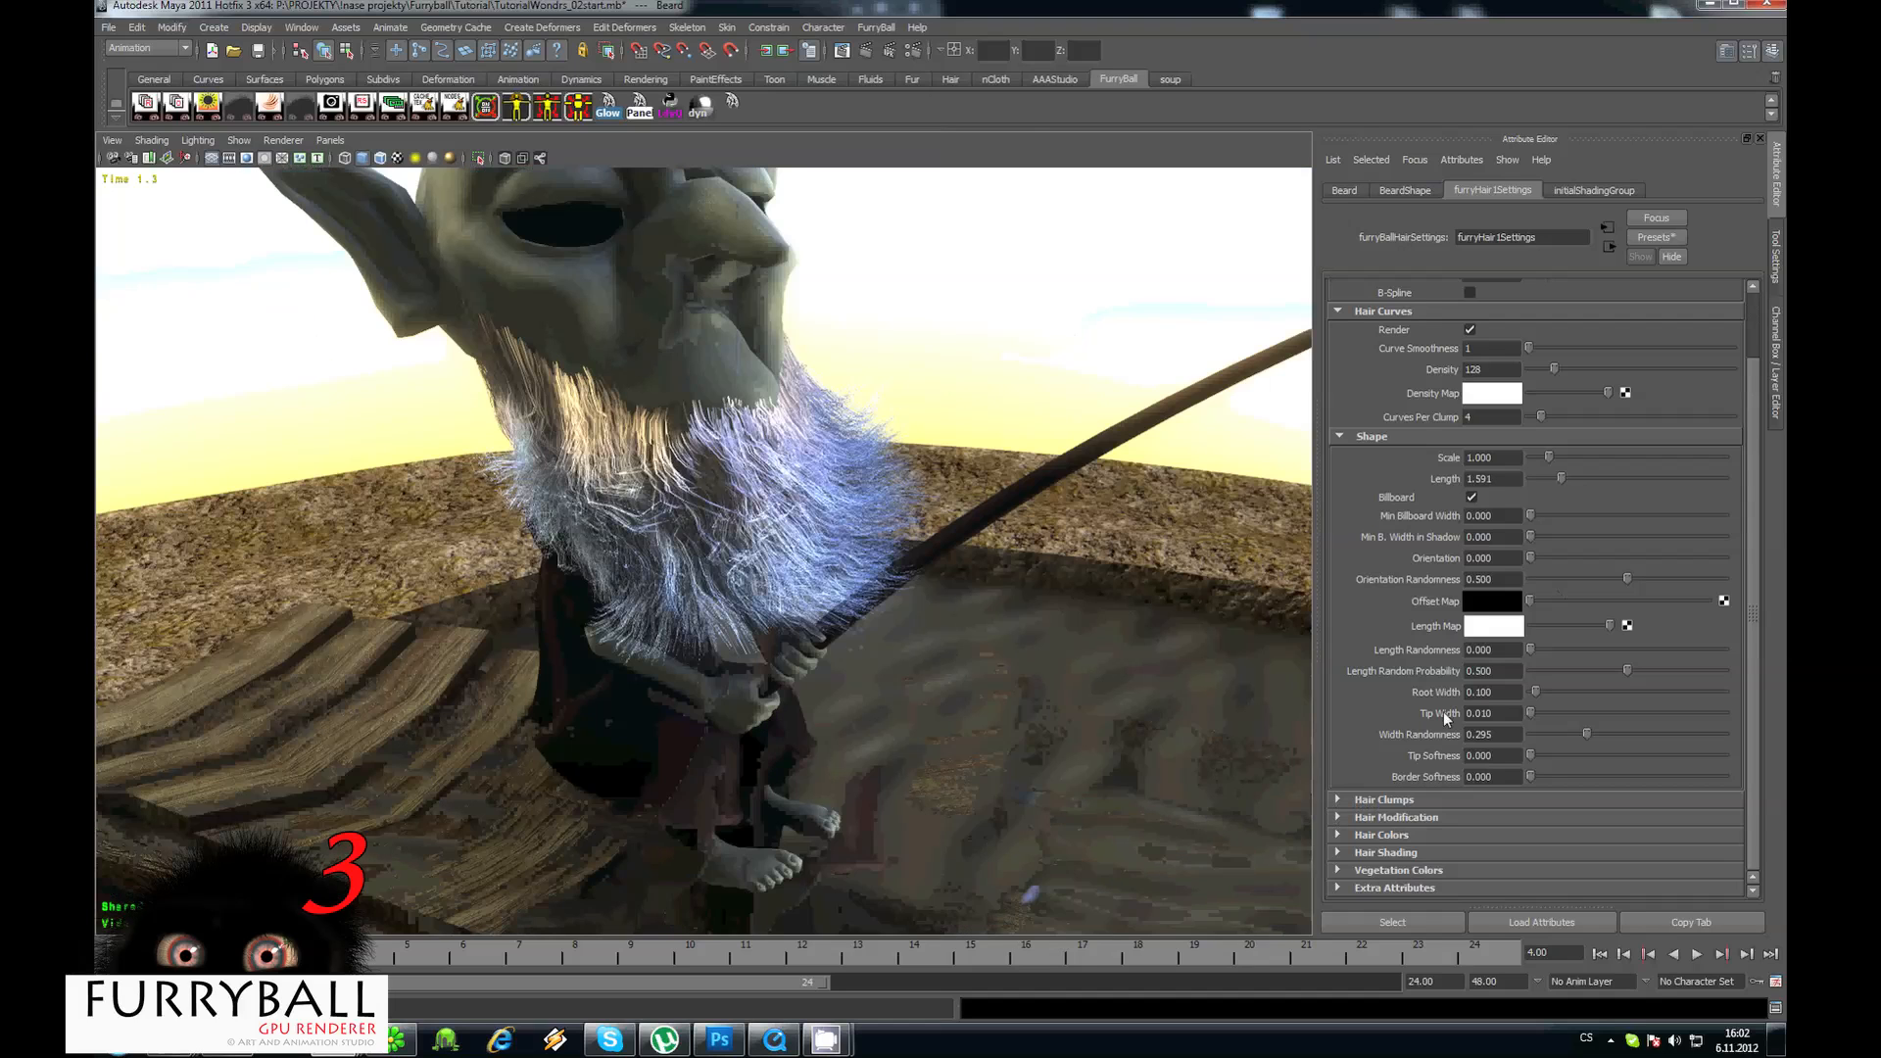
click(1377, 438)
click(1389, 583)
scroll(1503, 612, down, 5)
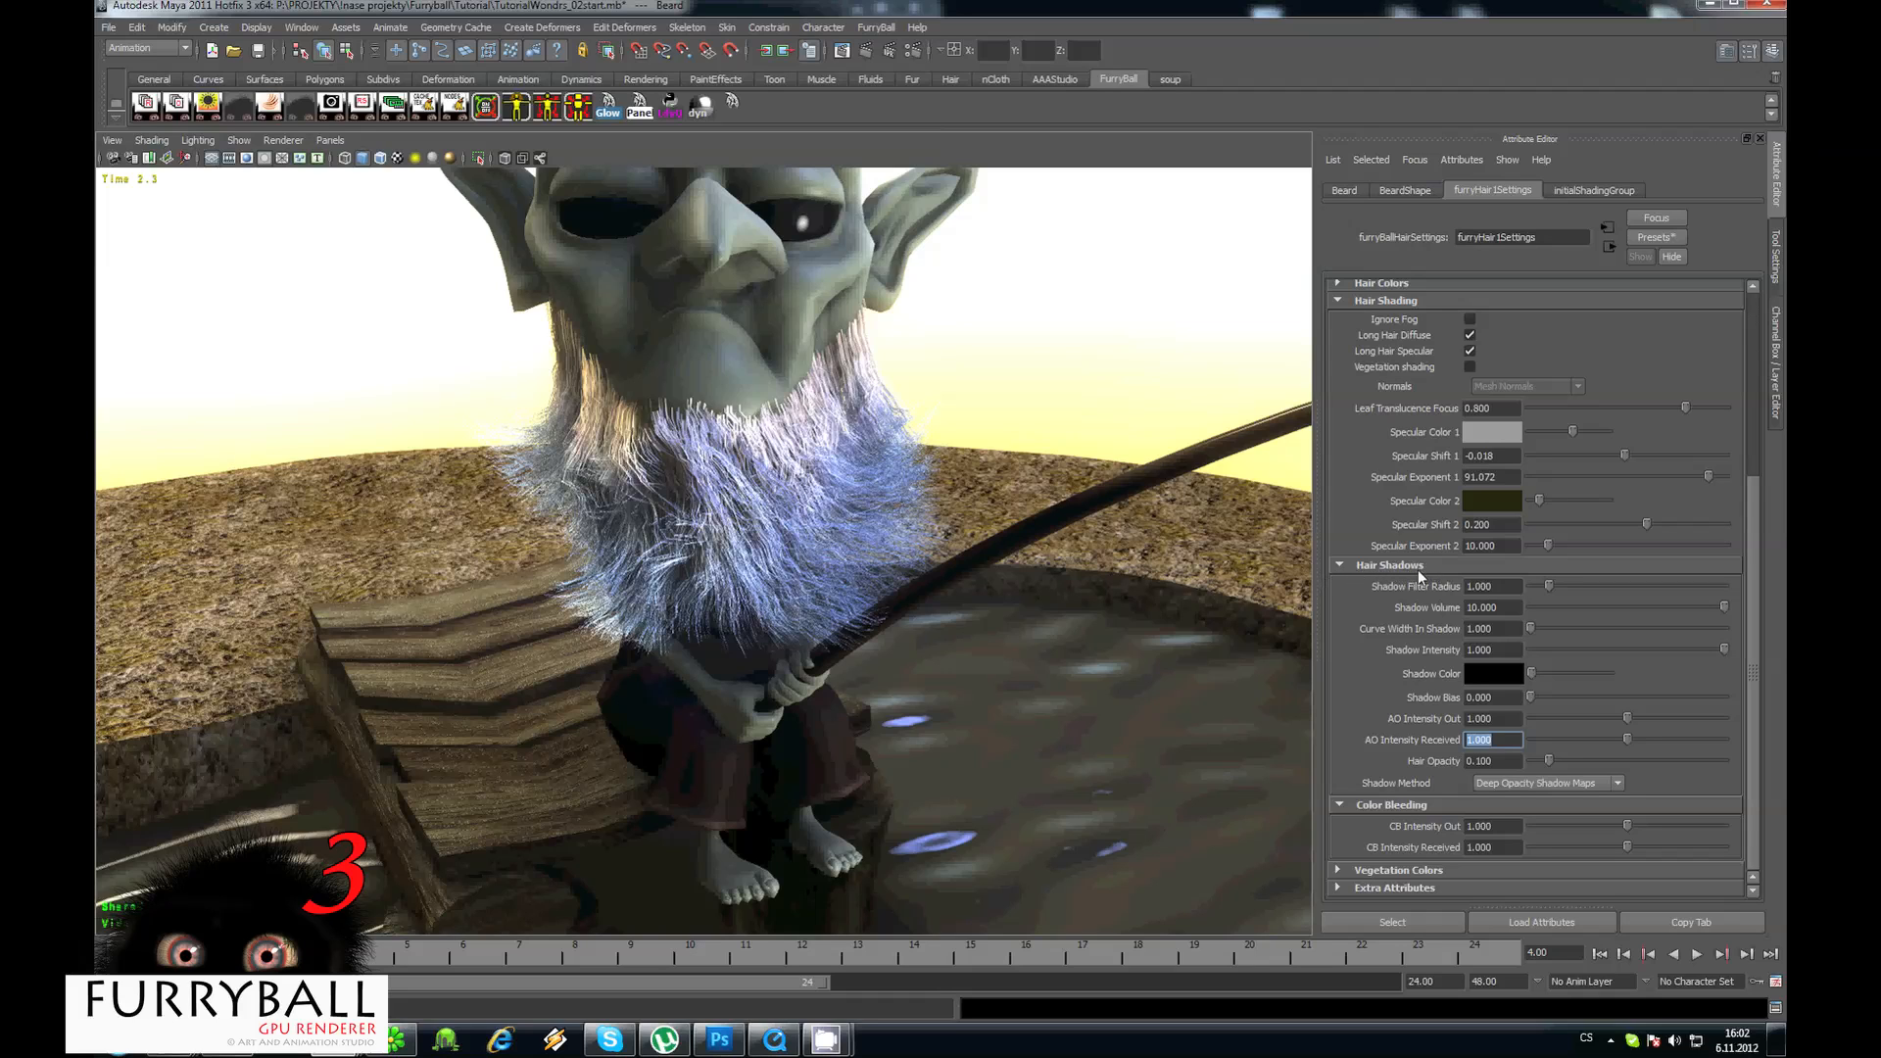
key(Return)
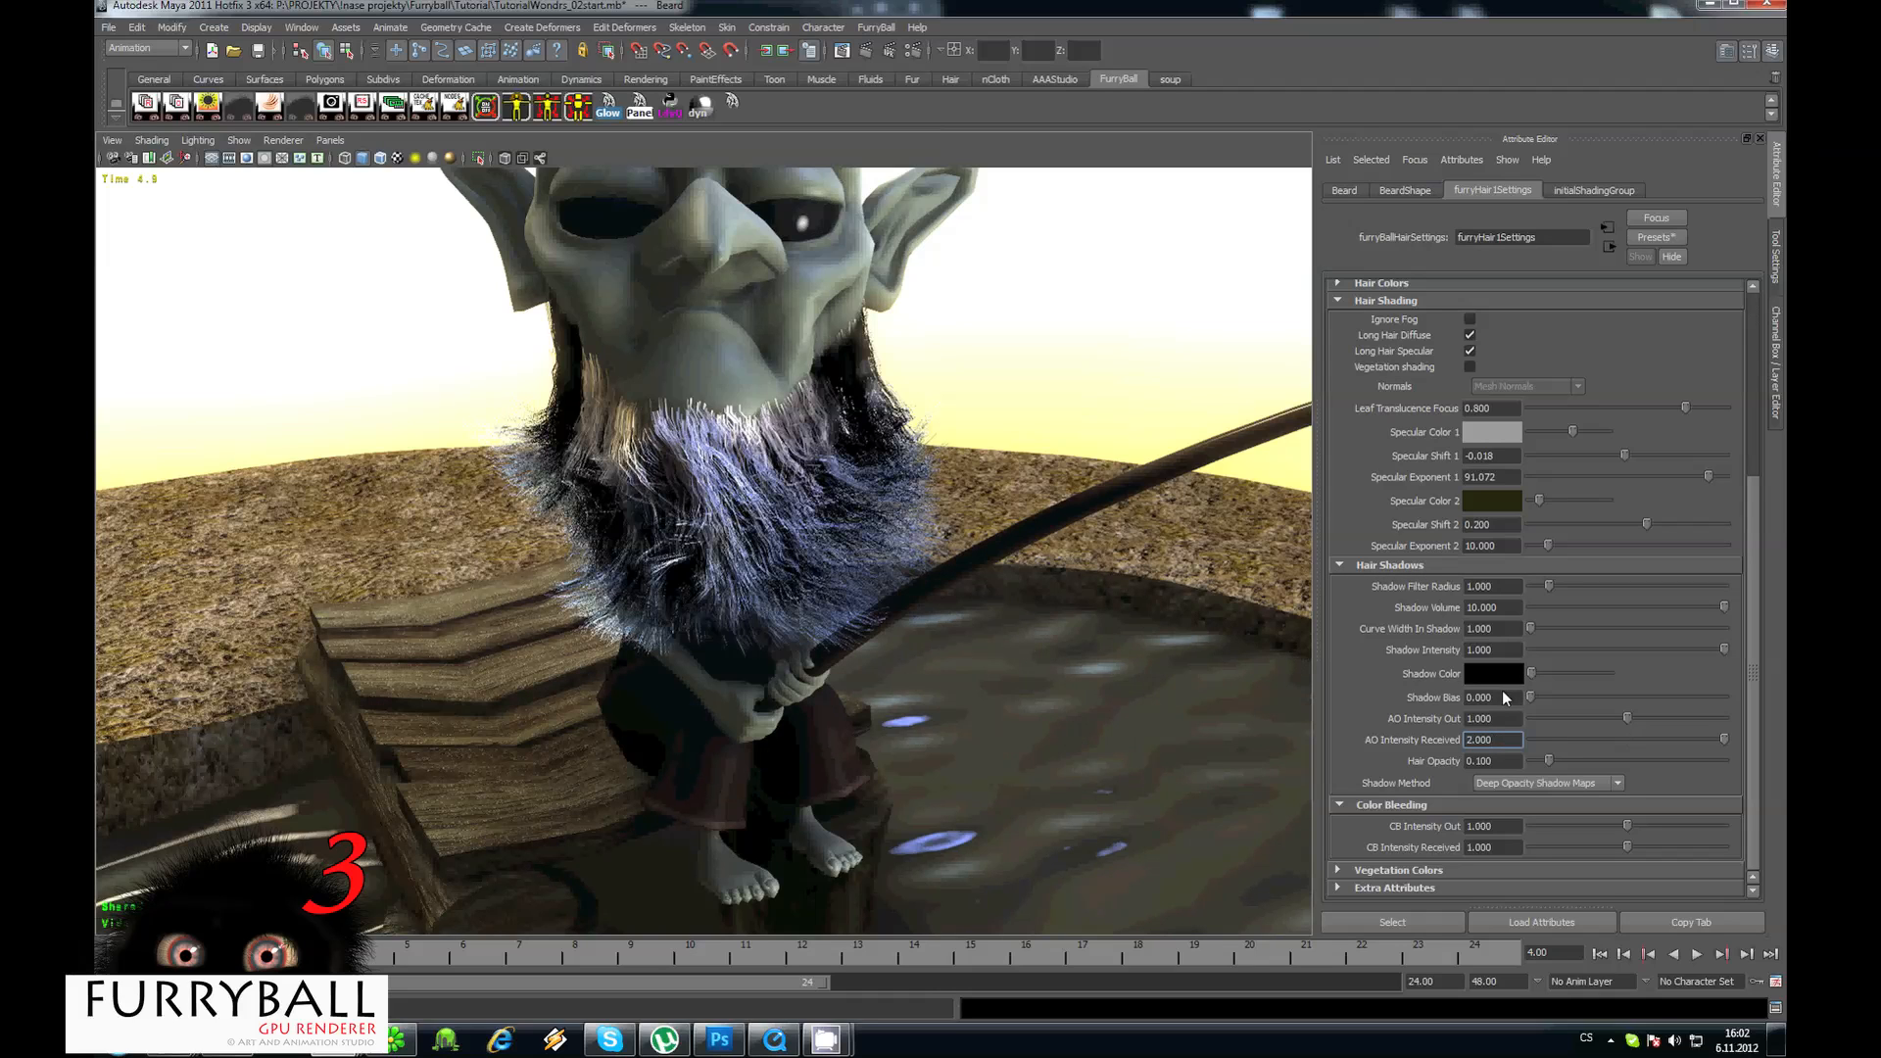
text(1)
key(Return)
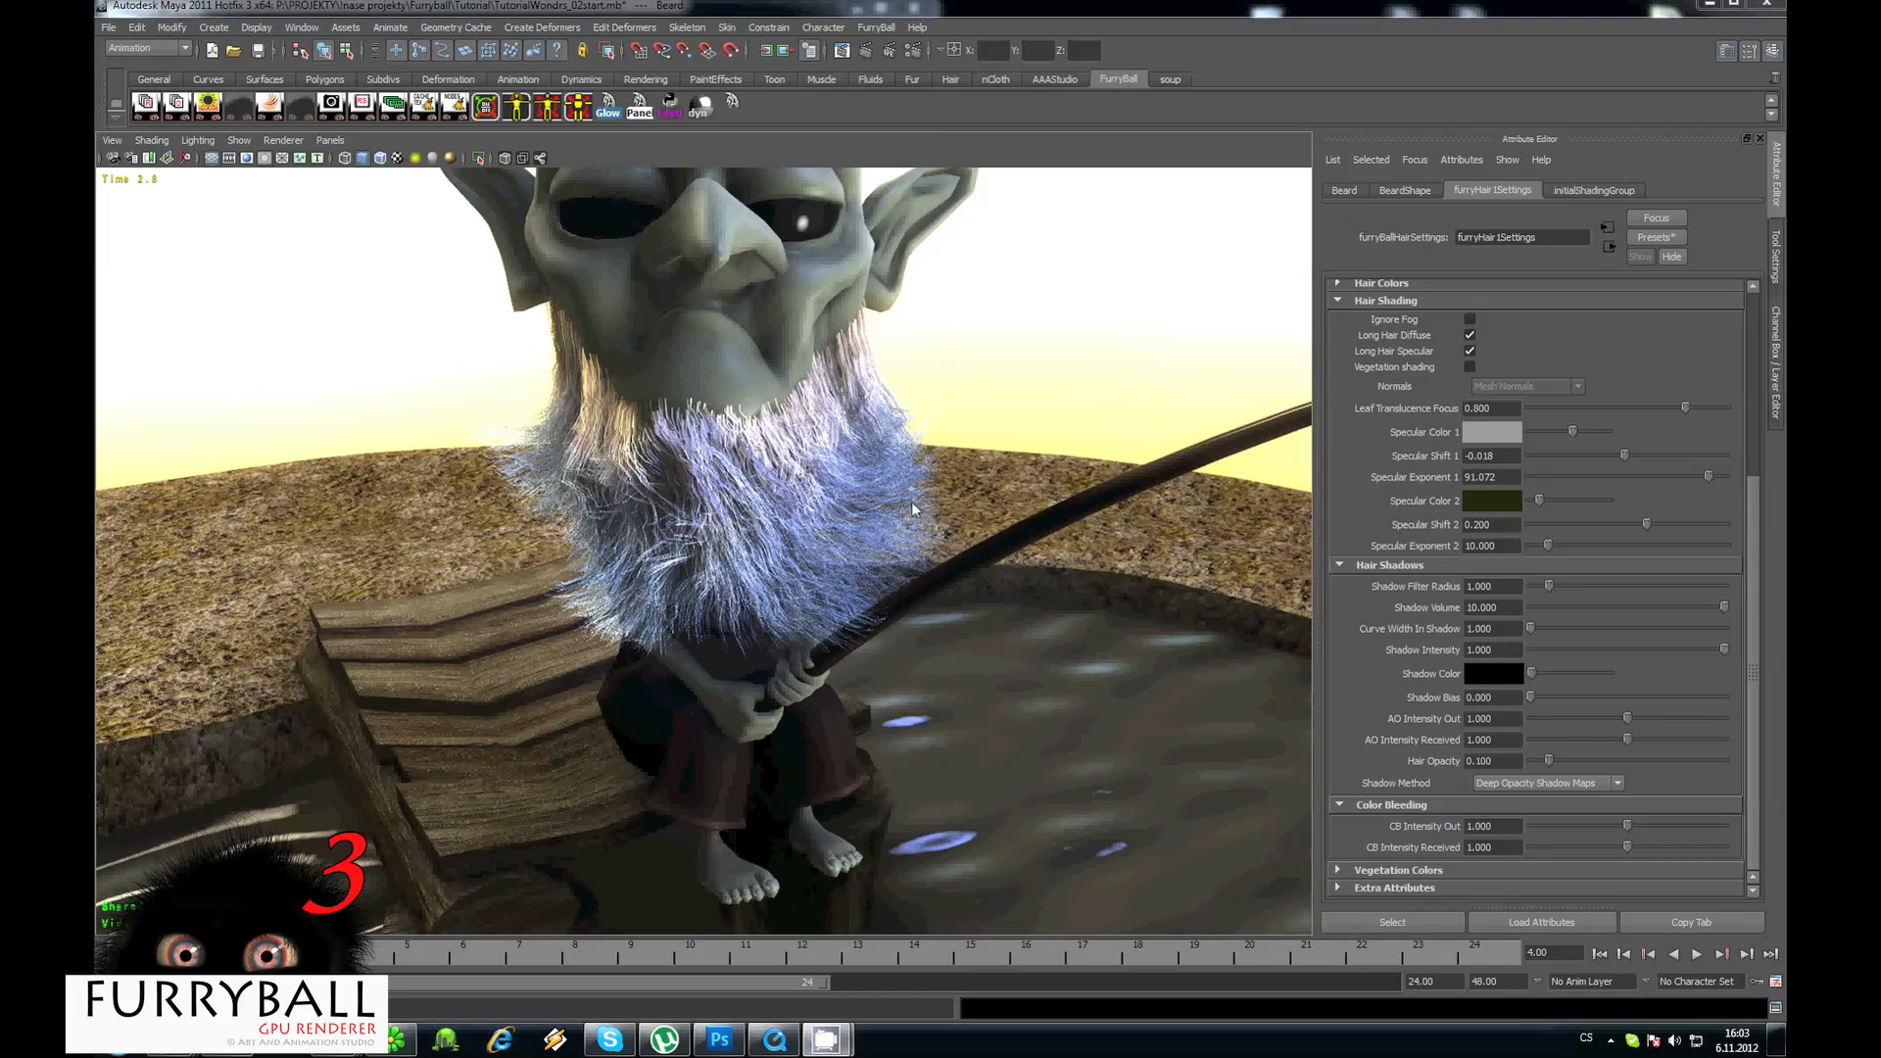
Set the beard's Curve Width In Shadow to 3.000.
alt+drag(1146, 505, 902, 431)
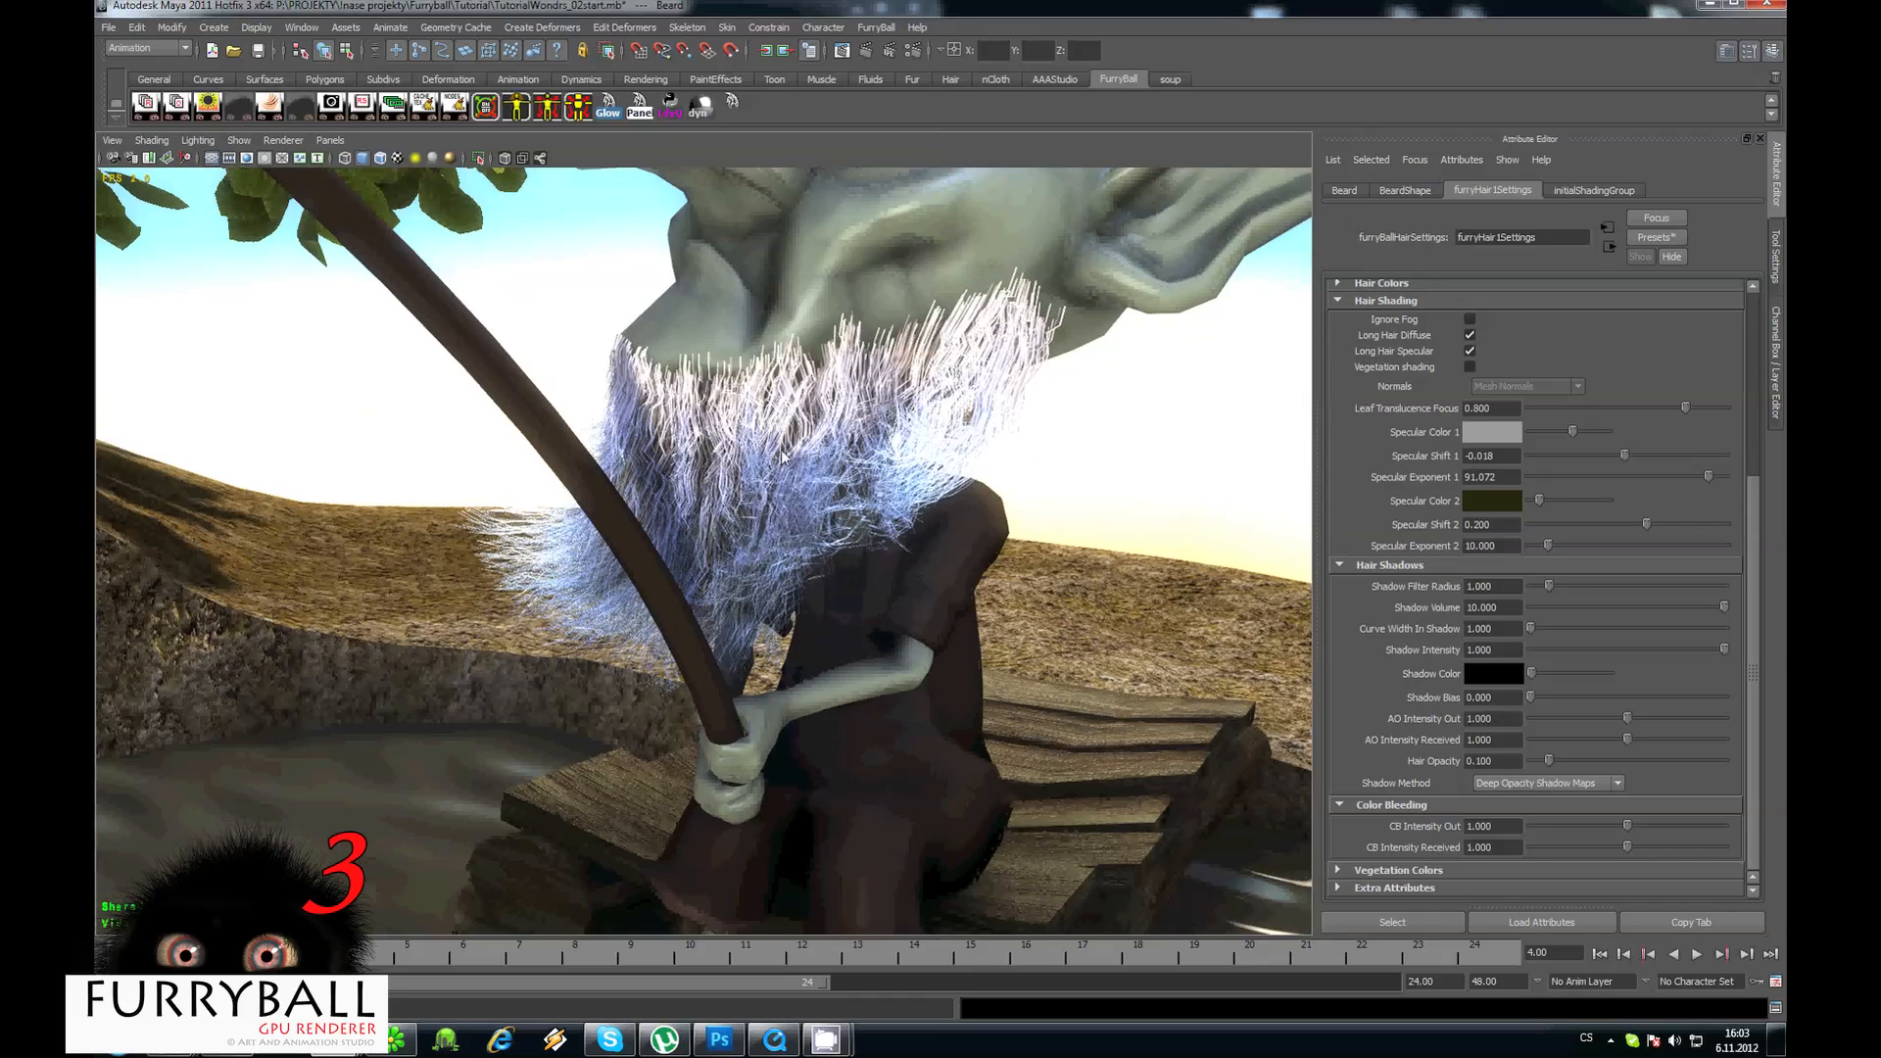
text(3)
key(Return)
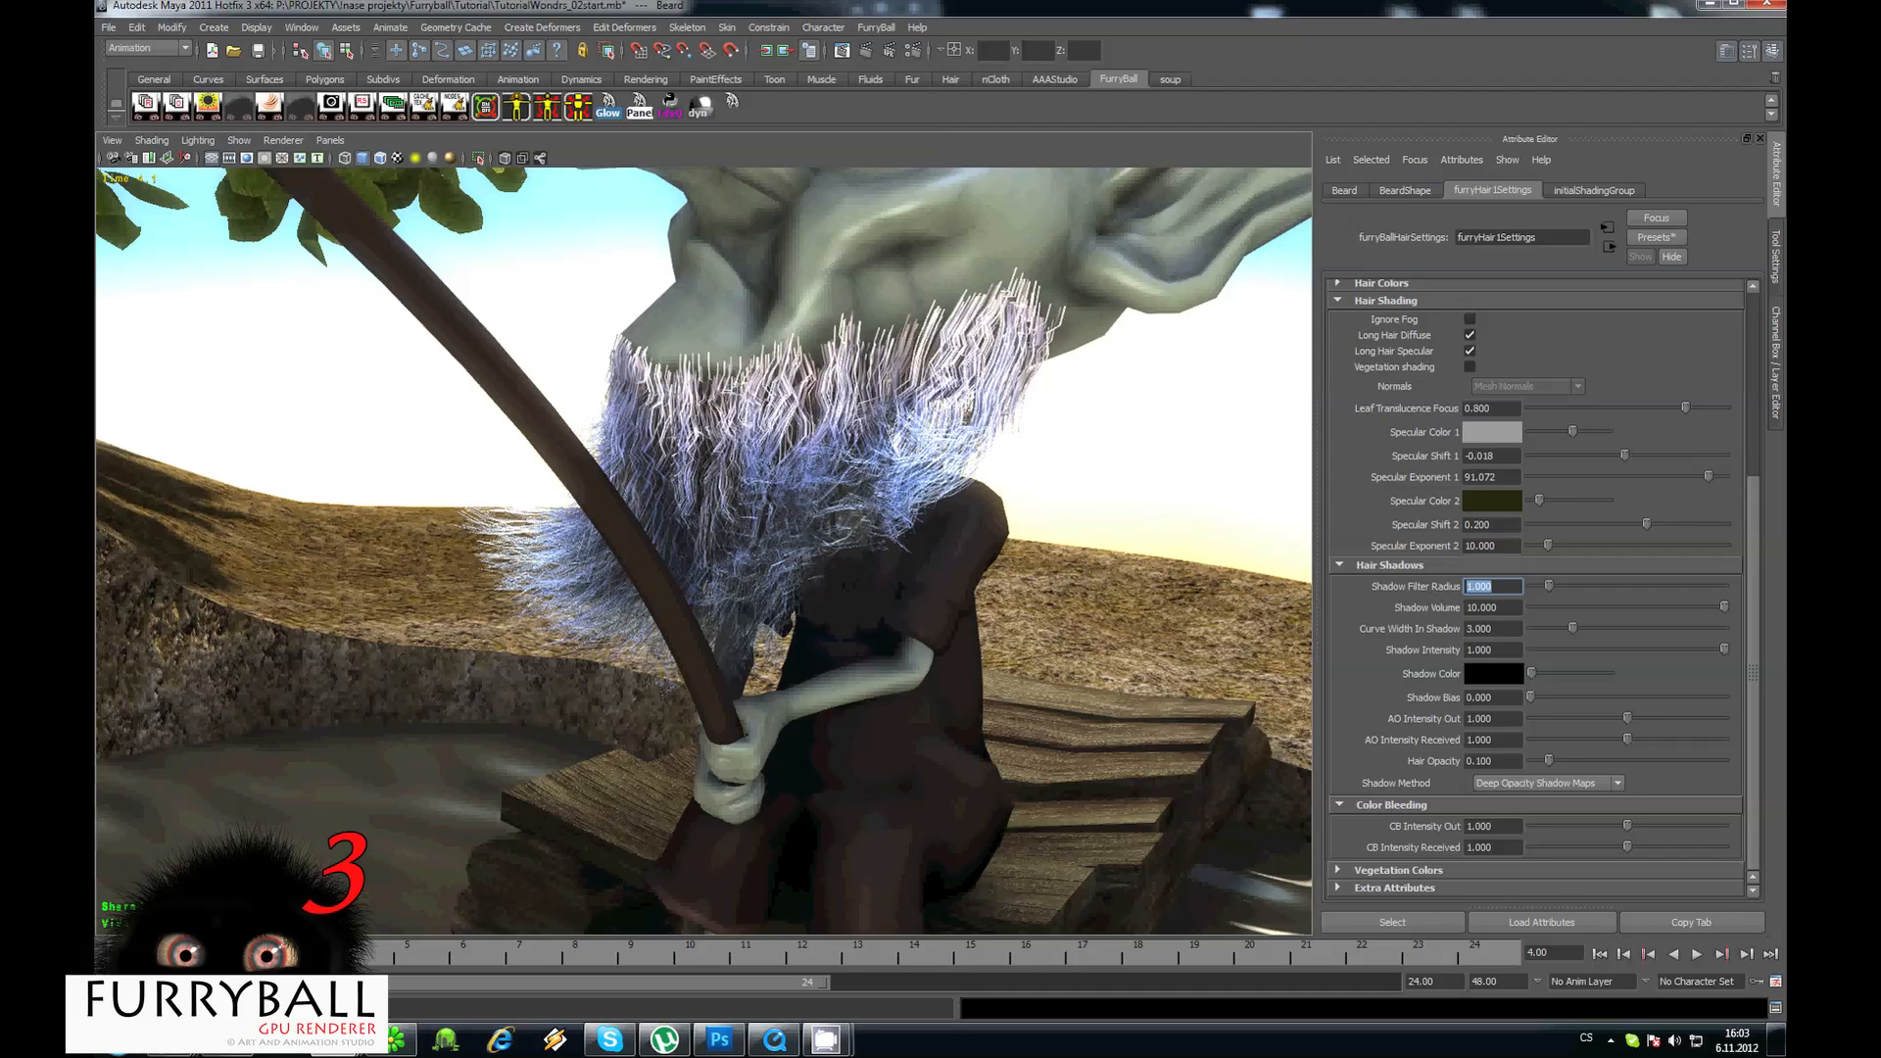
Examine the depth map shadow settings of the Sun spot light.
alt+right_drag(911, 538, 742, 472)
mouse_move(743, 472)
alt+mouse_down()
mouse_move(690, 472)
mouse_move(744, 451)
mouse_move(779, 473)
alt+mouse_up()
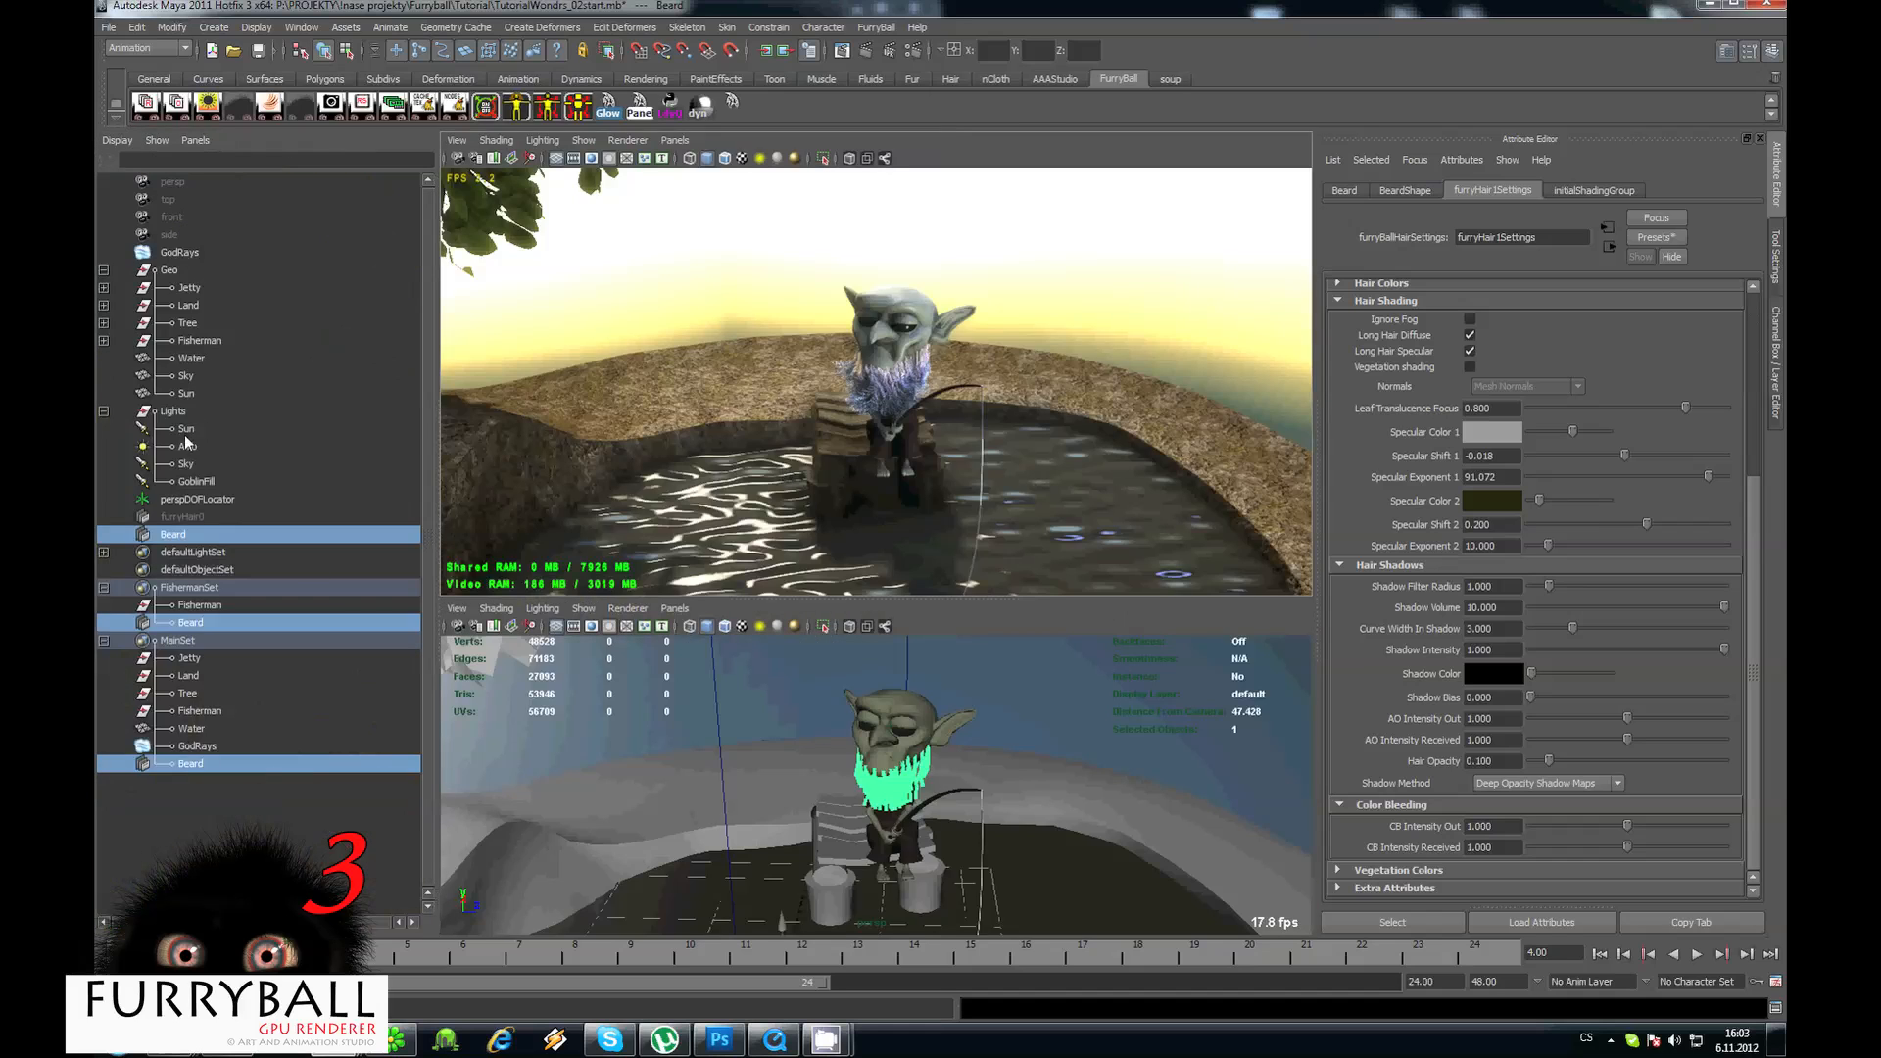
click(186, 428)
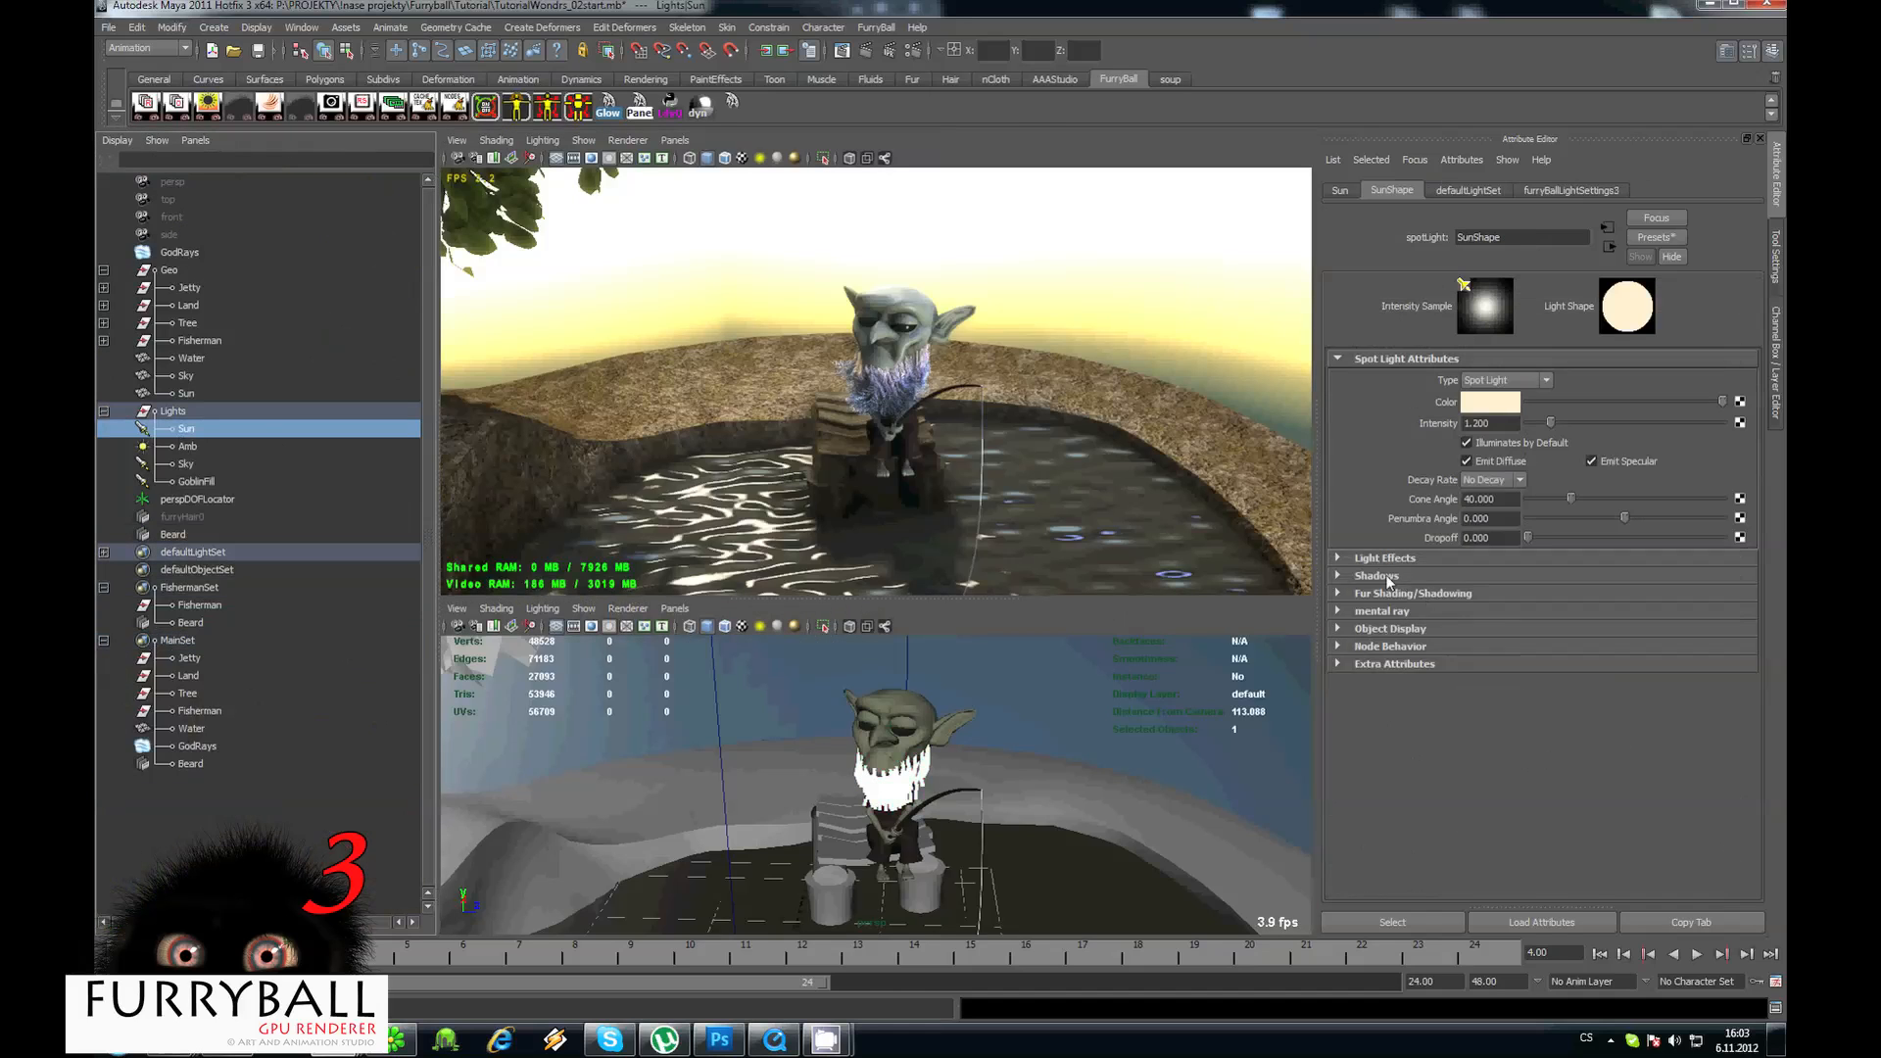
click(1377, 576)
scroll(1470, 608, down, 2)
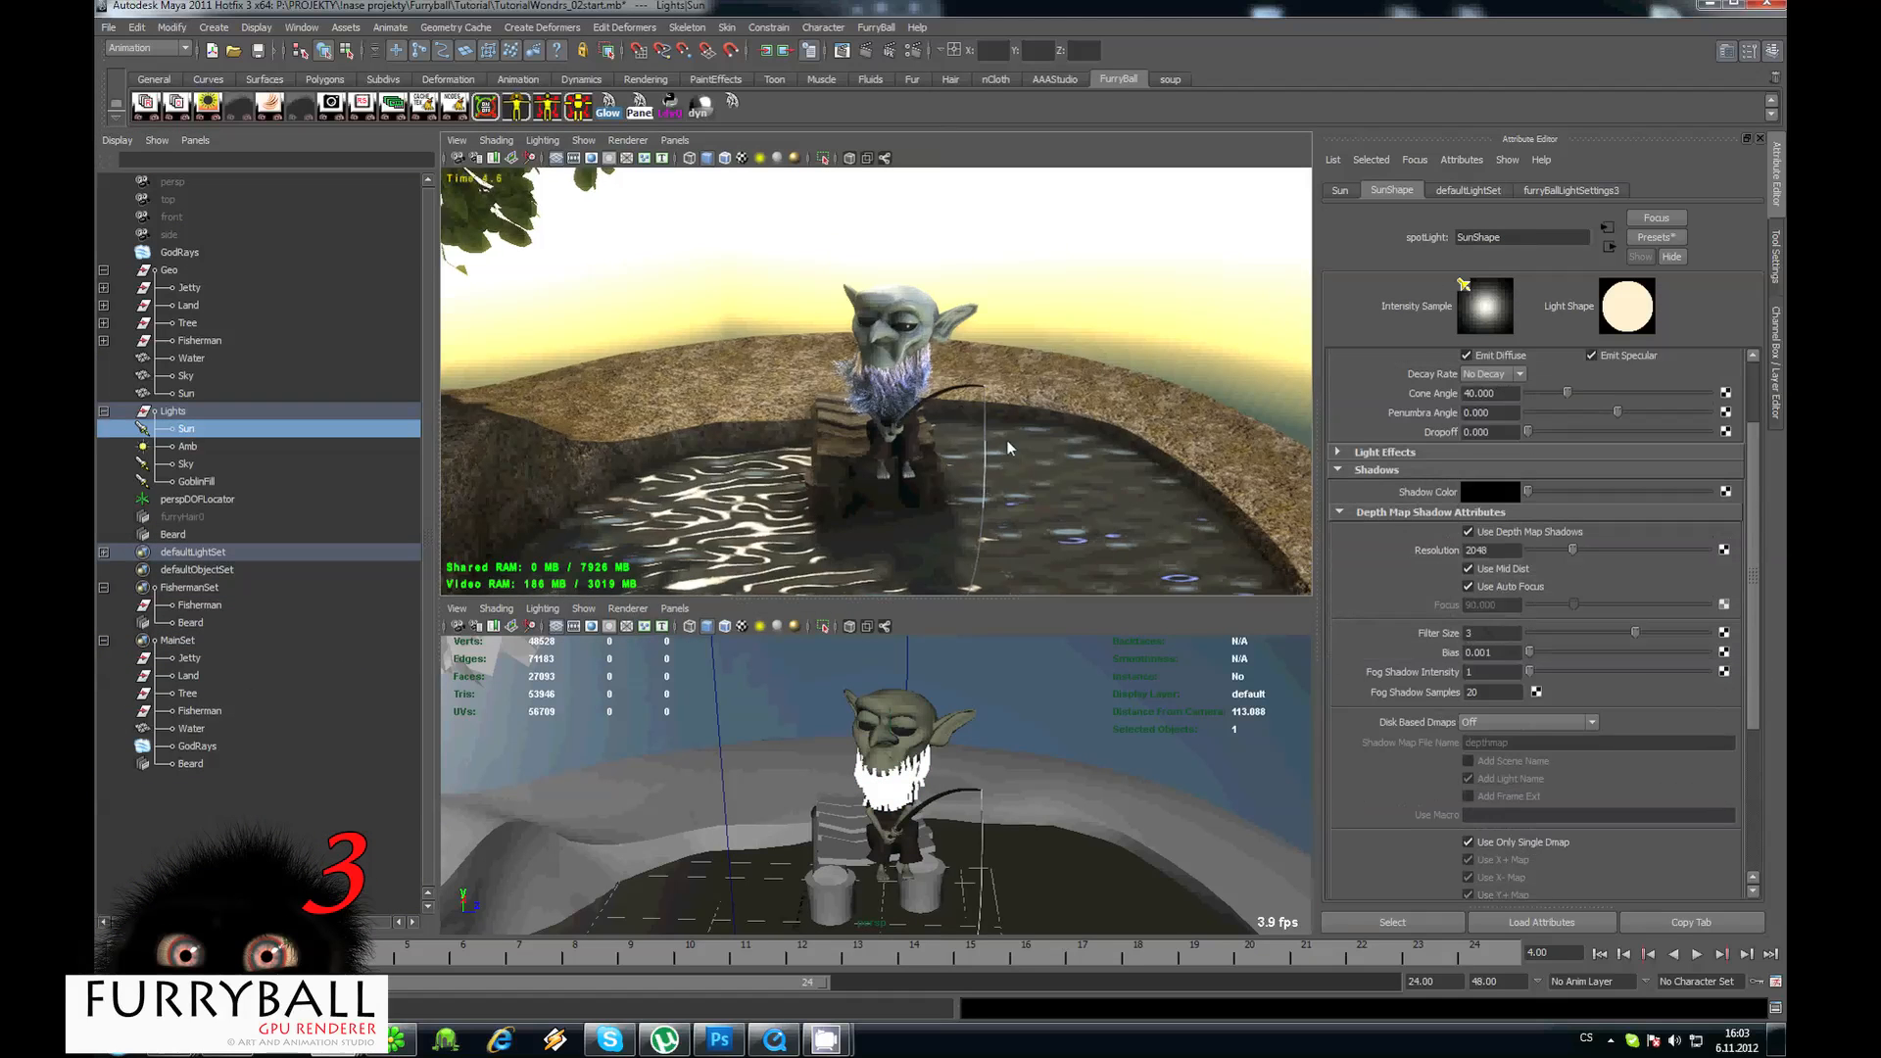
scroll(926, 341, up, 3)
Reselect the beard hair and set its Shadow Filter Radius to 5.000 in the Hair Shadows settings.
click(985, 374)
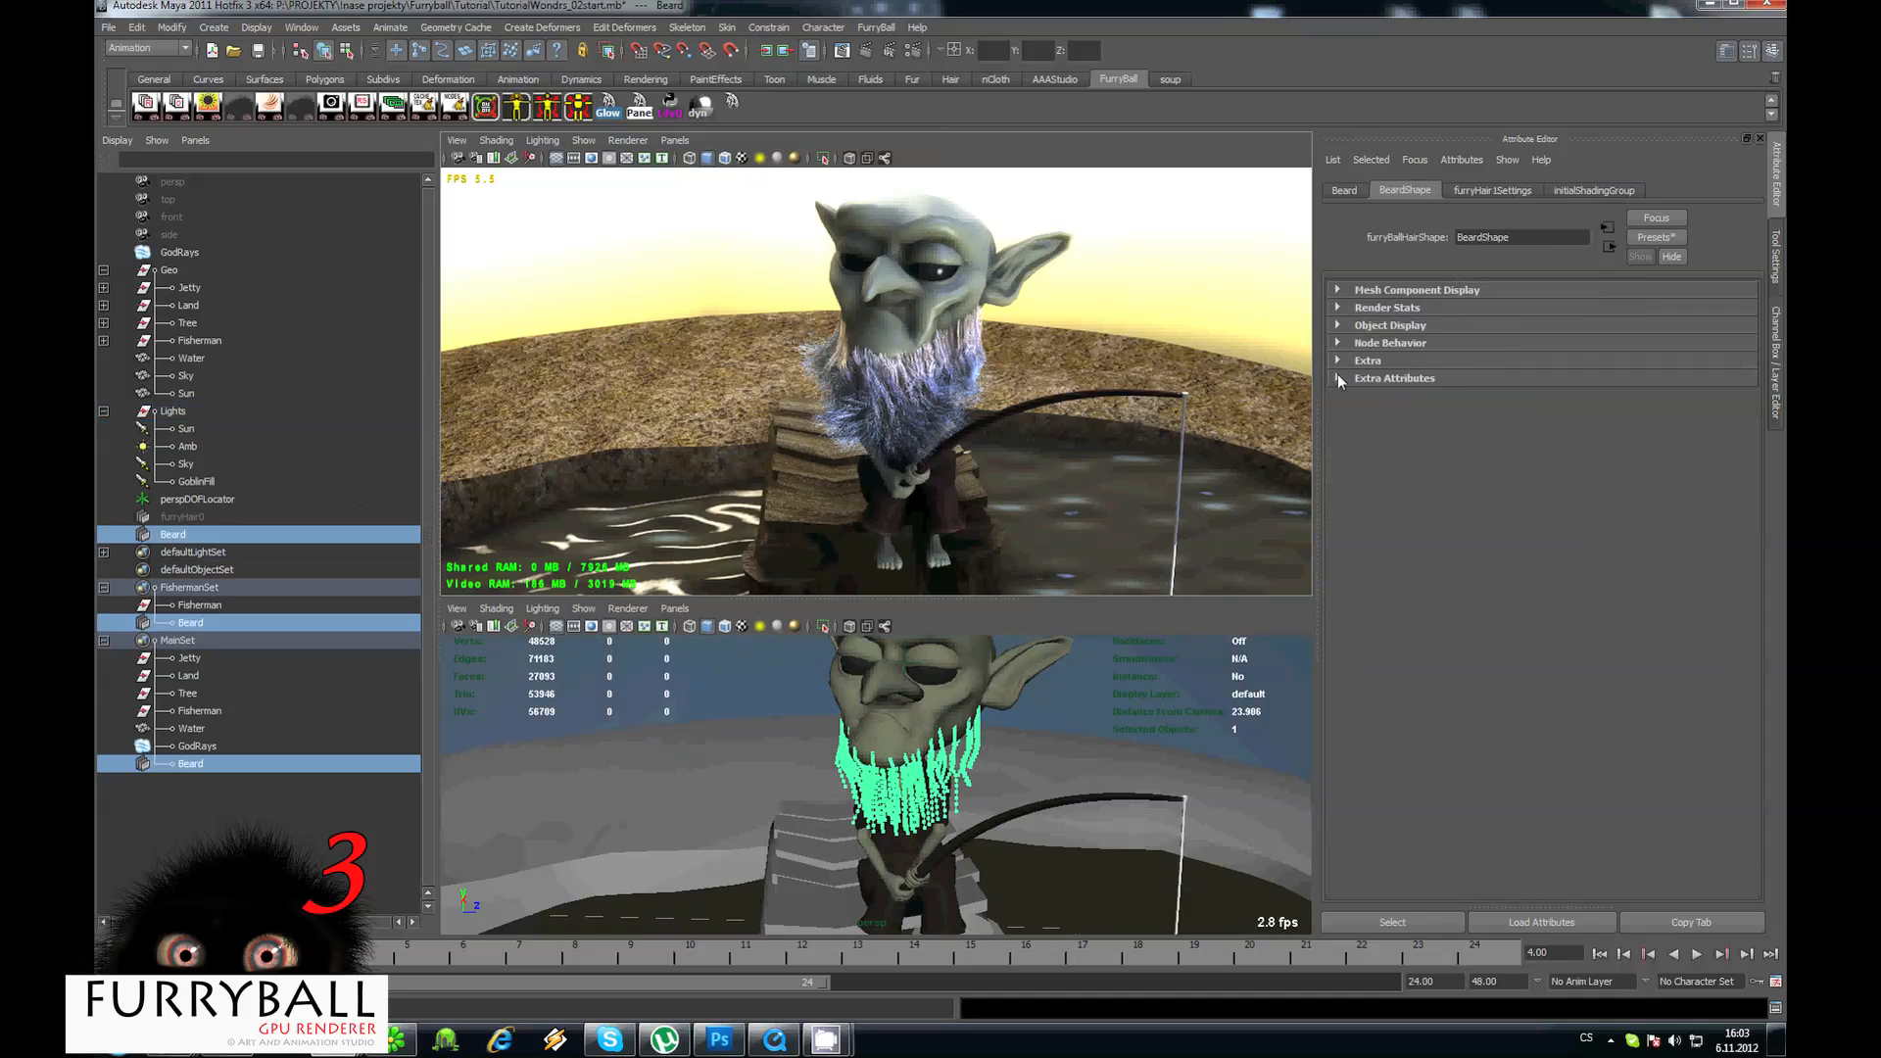
click(1503, 194)
drag(1499, 587, 1342, 587)
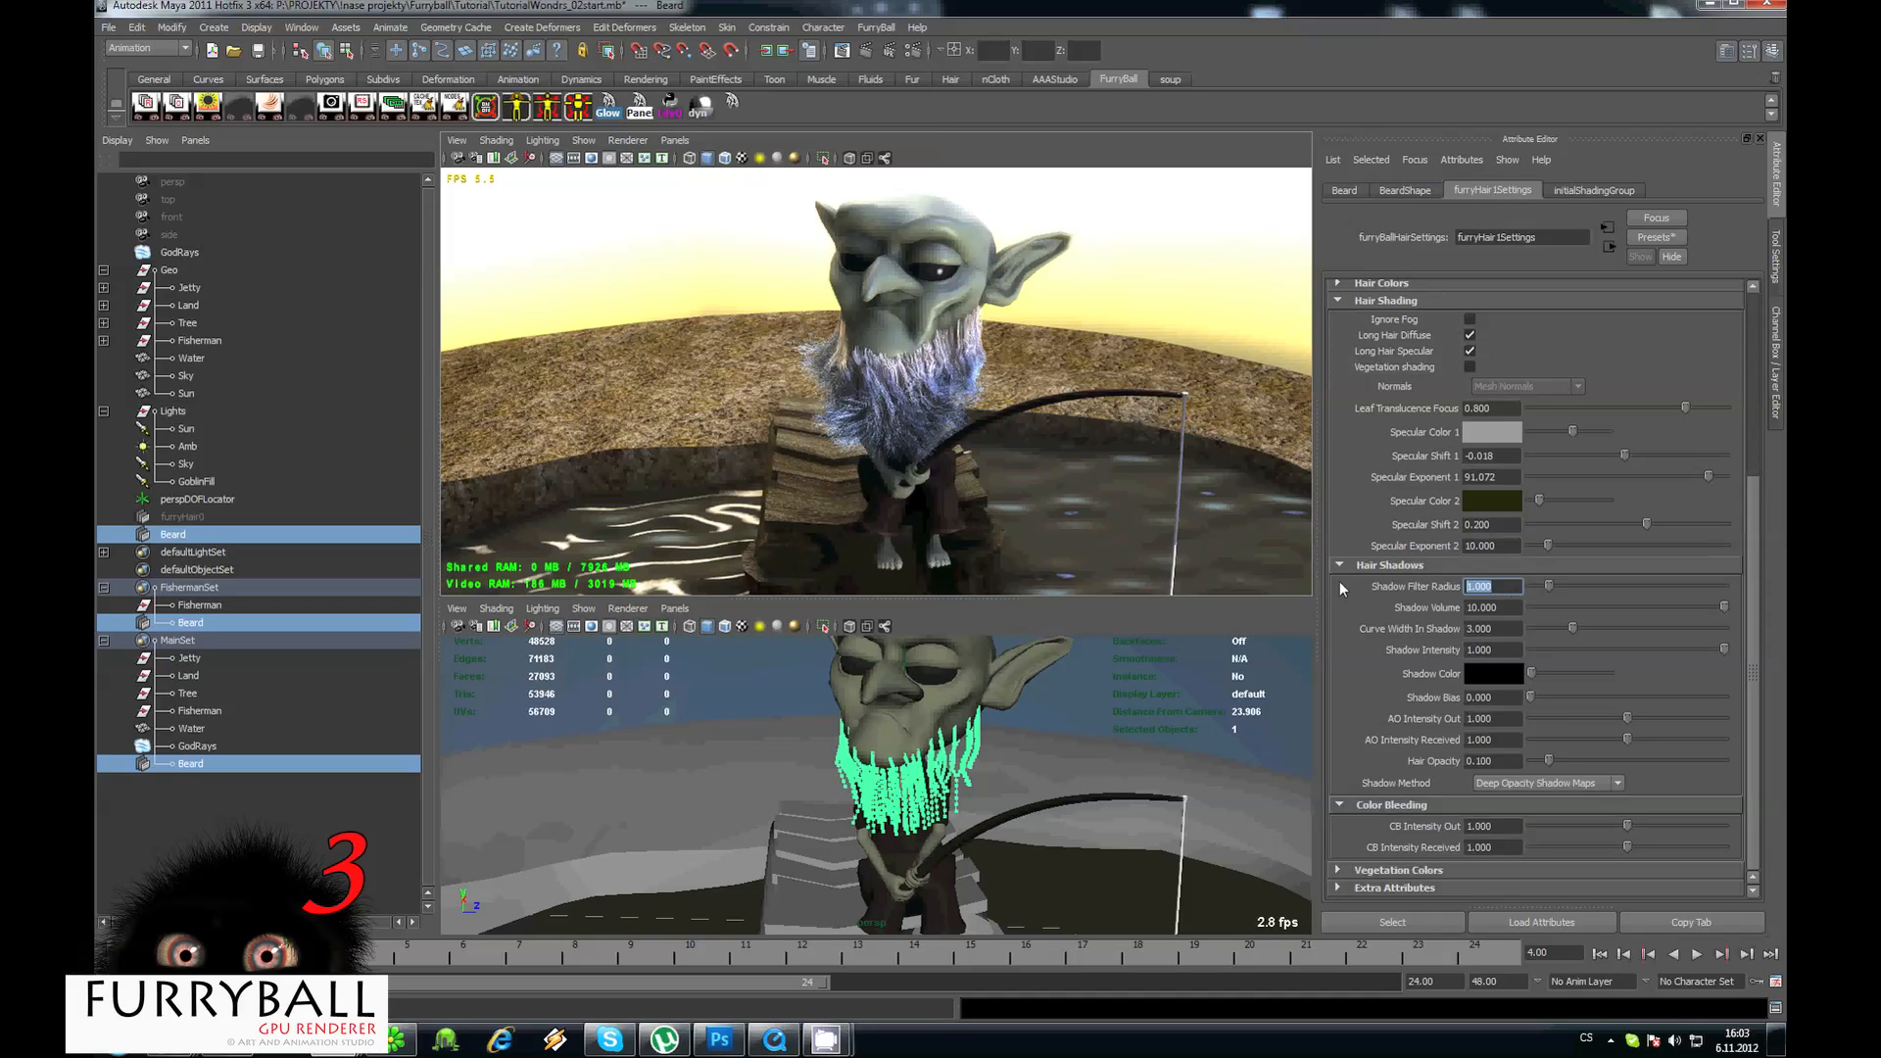
text(3)
key(Return)
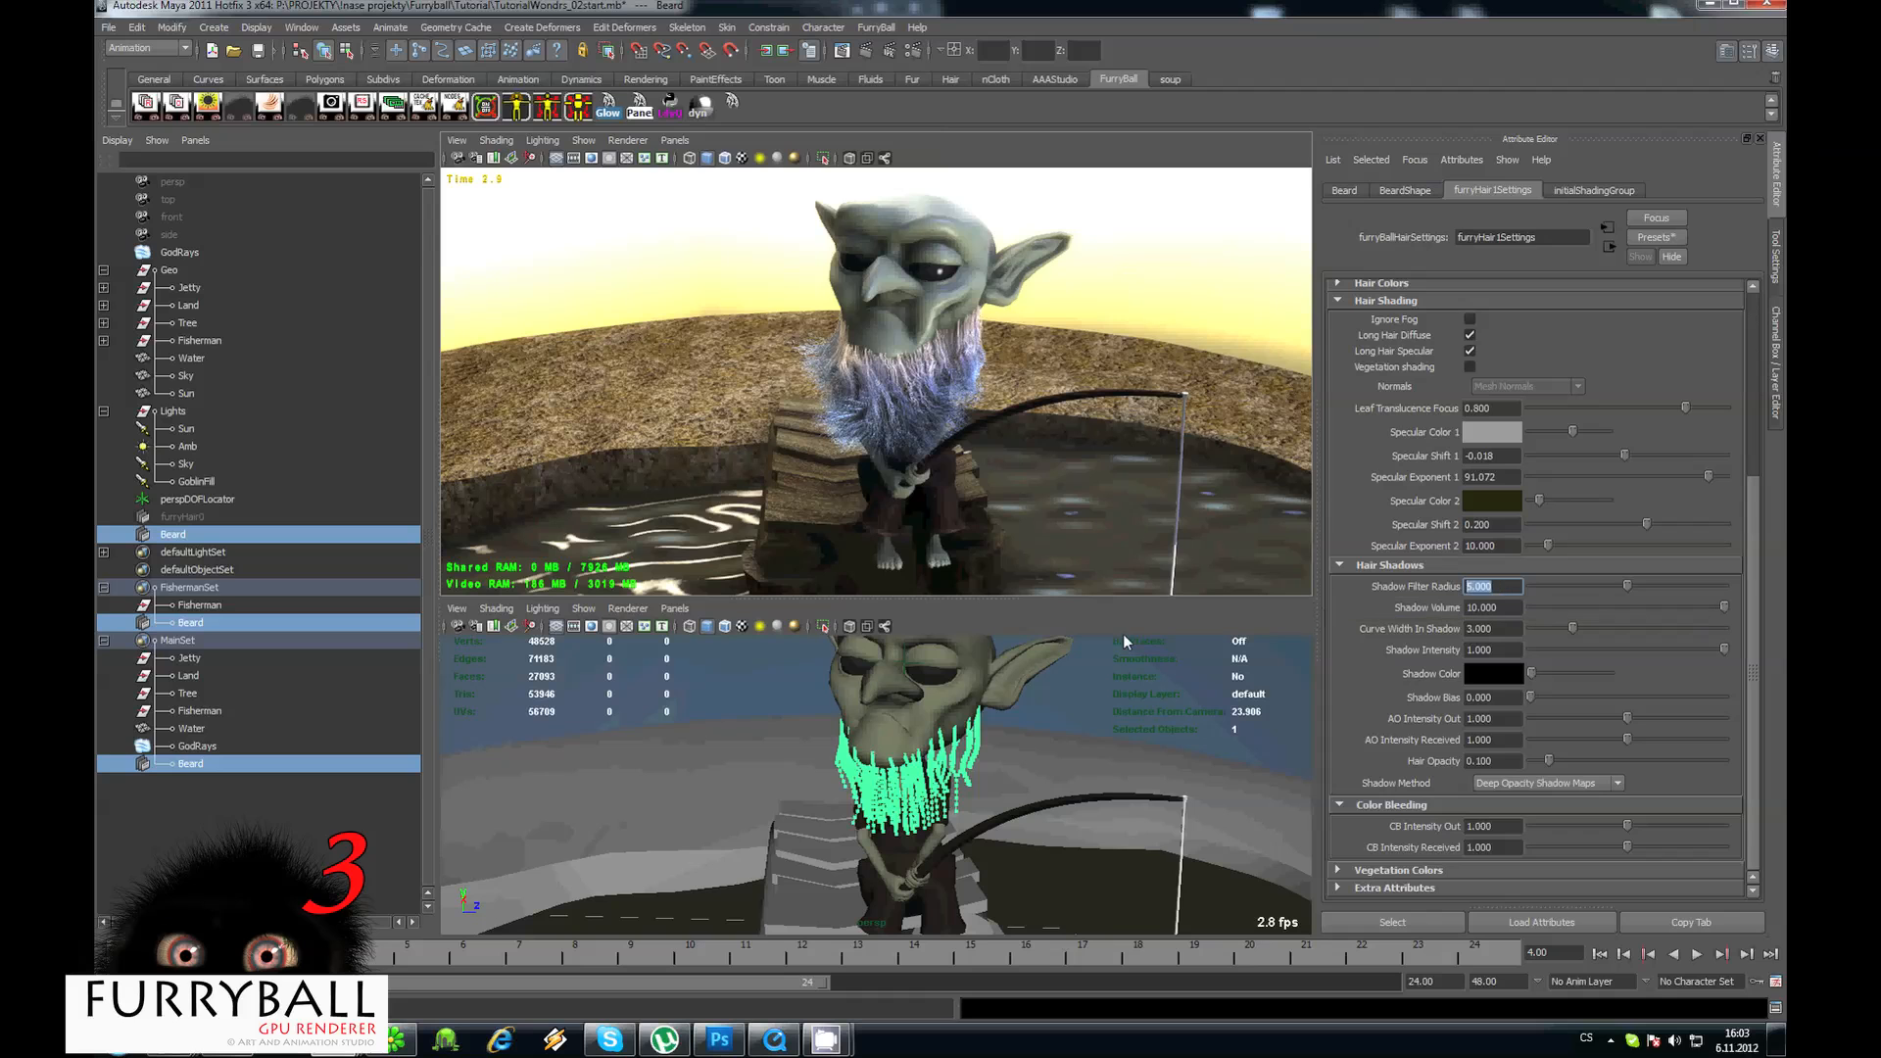
Maximize the perspective view and switch it from FurryBall rendering to standard viewport shading.
key(space)
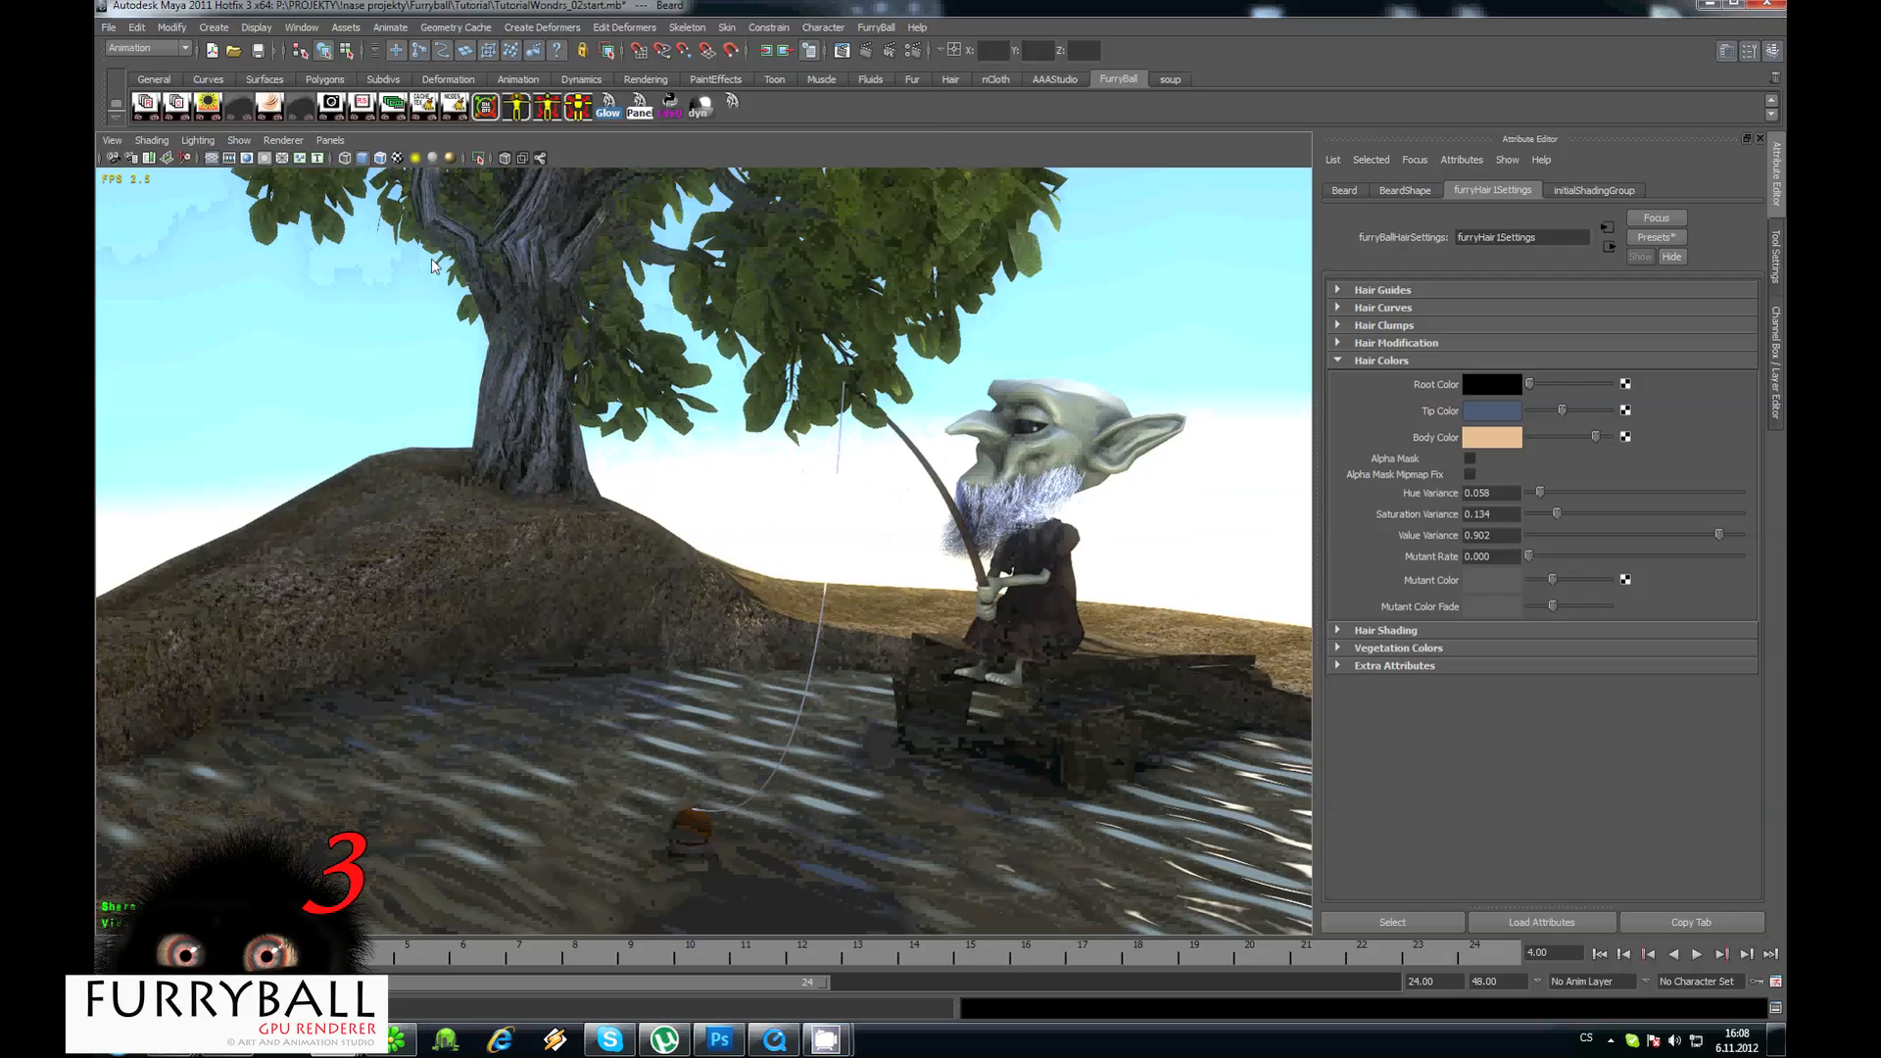
alt+drag(431, 265, 452, 294)
click(282, 143)
click(331, 184)
scroll(698, 539, down, 5)
alt+drag(699, 538, 548, 480)
alt+right_drag(548, 480, 795, 590)
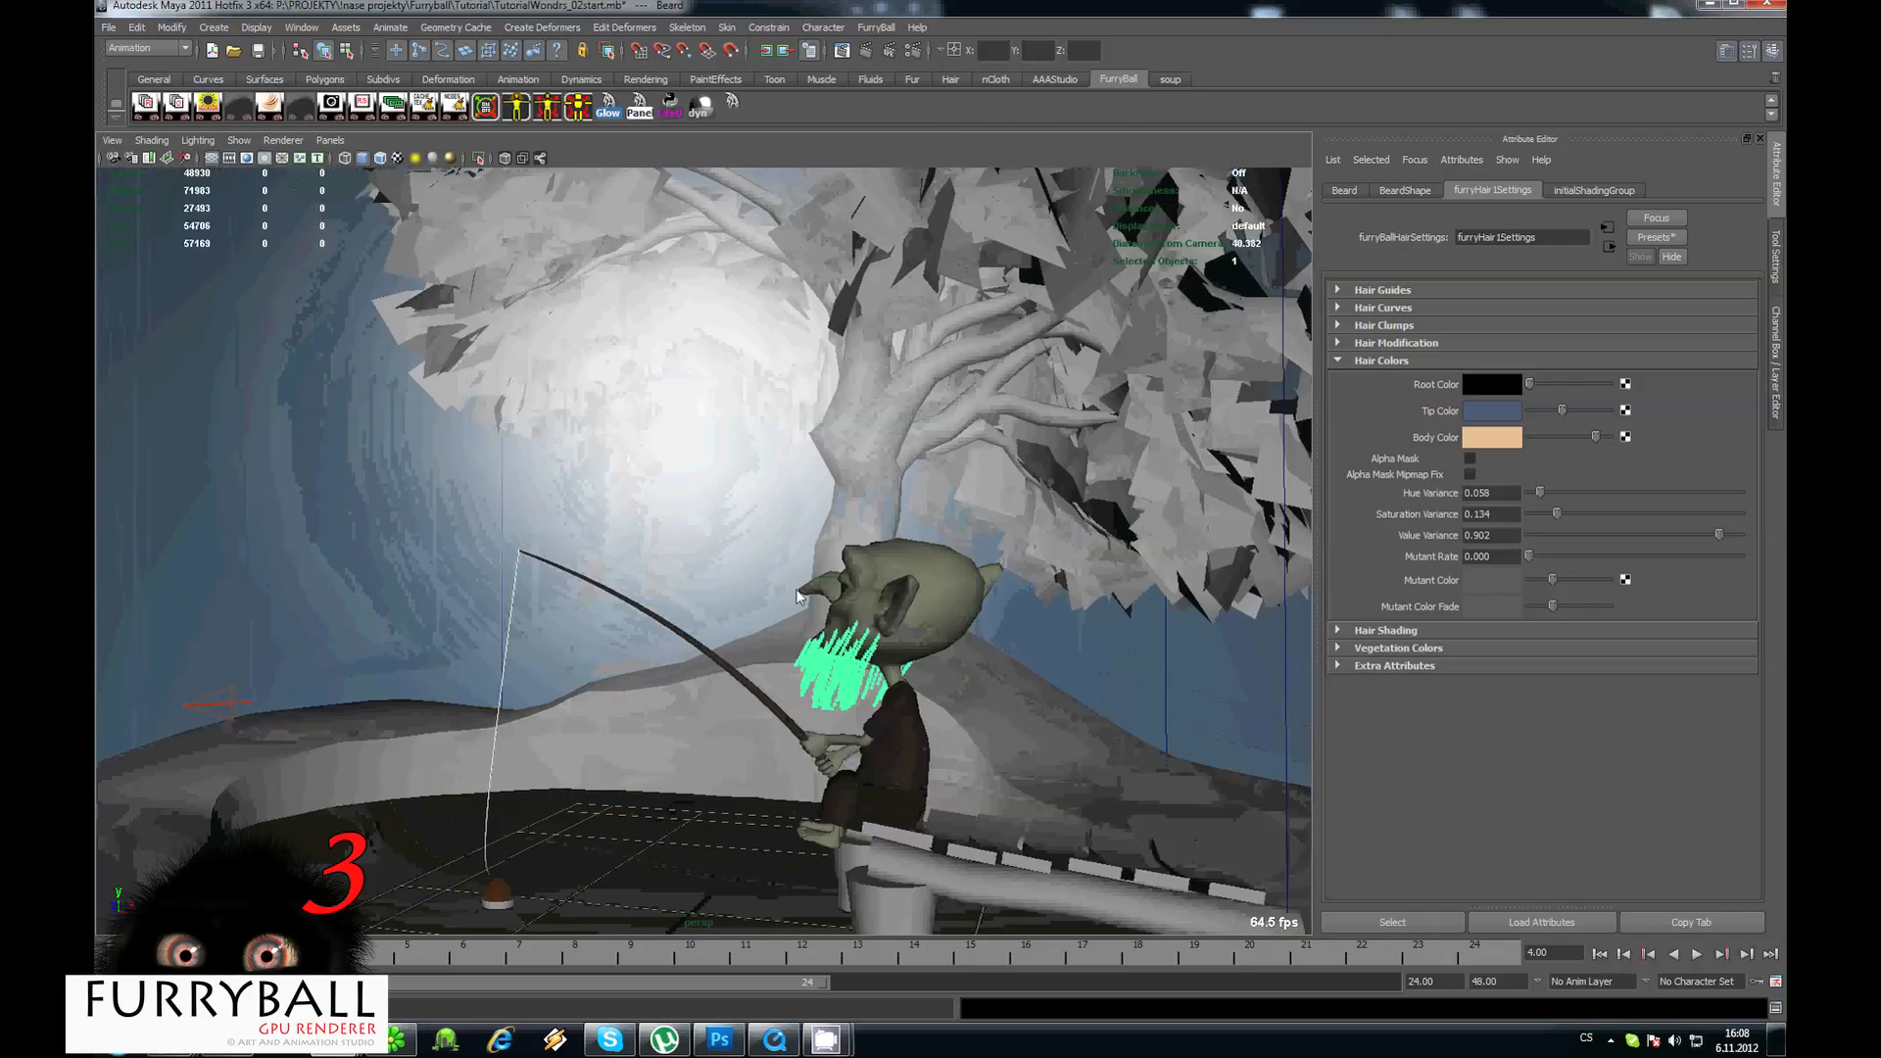
Select the GodRays fluid container around the tree and hide it.
click(520, 514)
alt+right_drag(520, 514, 380, 466)
alt+drag(380, 467, 609, 530)
alt+right_drag(609, 530, 546, 507)
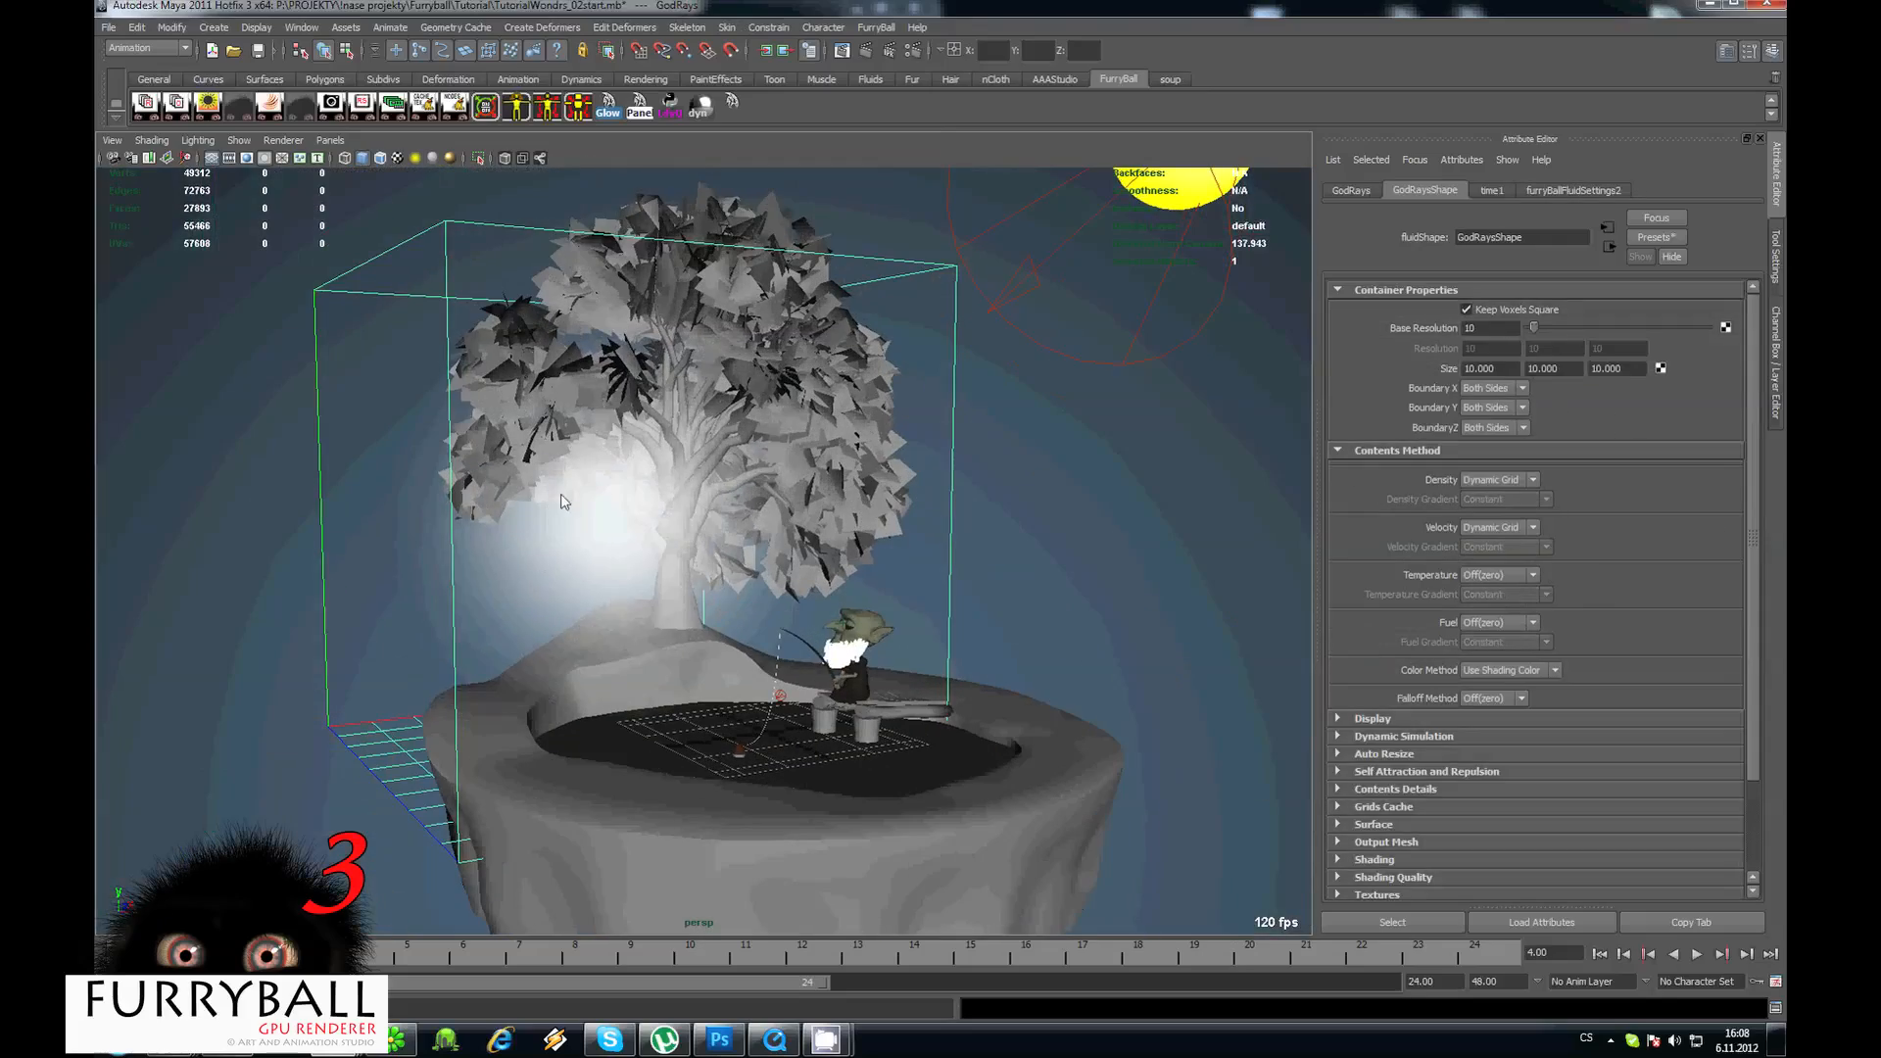
key(Delete)
Select the oak tree's trunk and branch mesh.
alt+right_drag(551, 398, 637, 603)
click(637, 603)
alt+drag(636, 603, 821, 596)
alt+right_drag(821, 595, 779, 608)
alt+drag(779, 608, 651, 615)
alt+right_drag(650, 615, 752, 819)
alt+drag(751, 824, 686, 505)
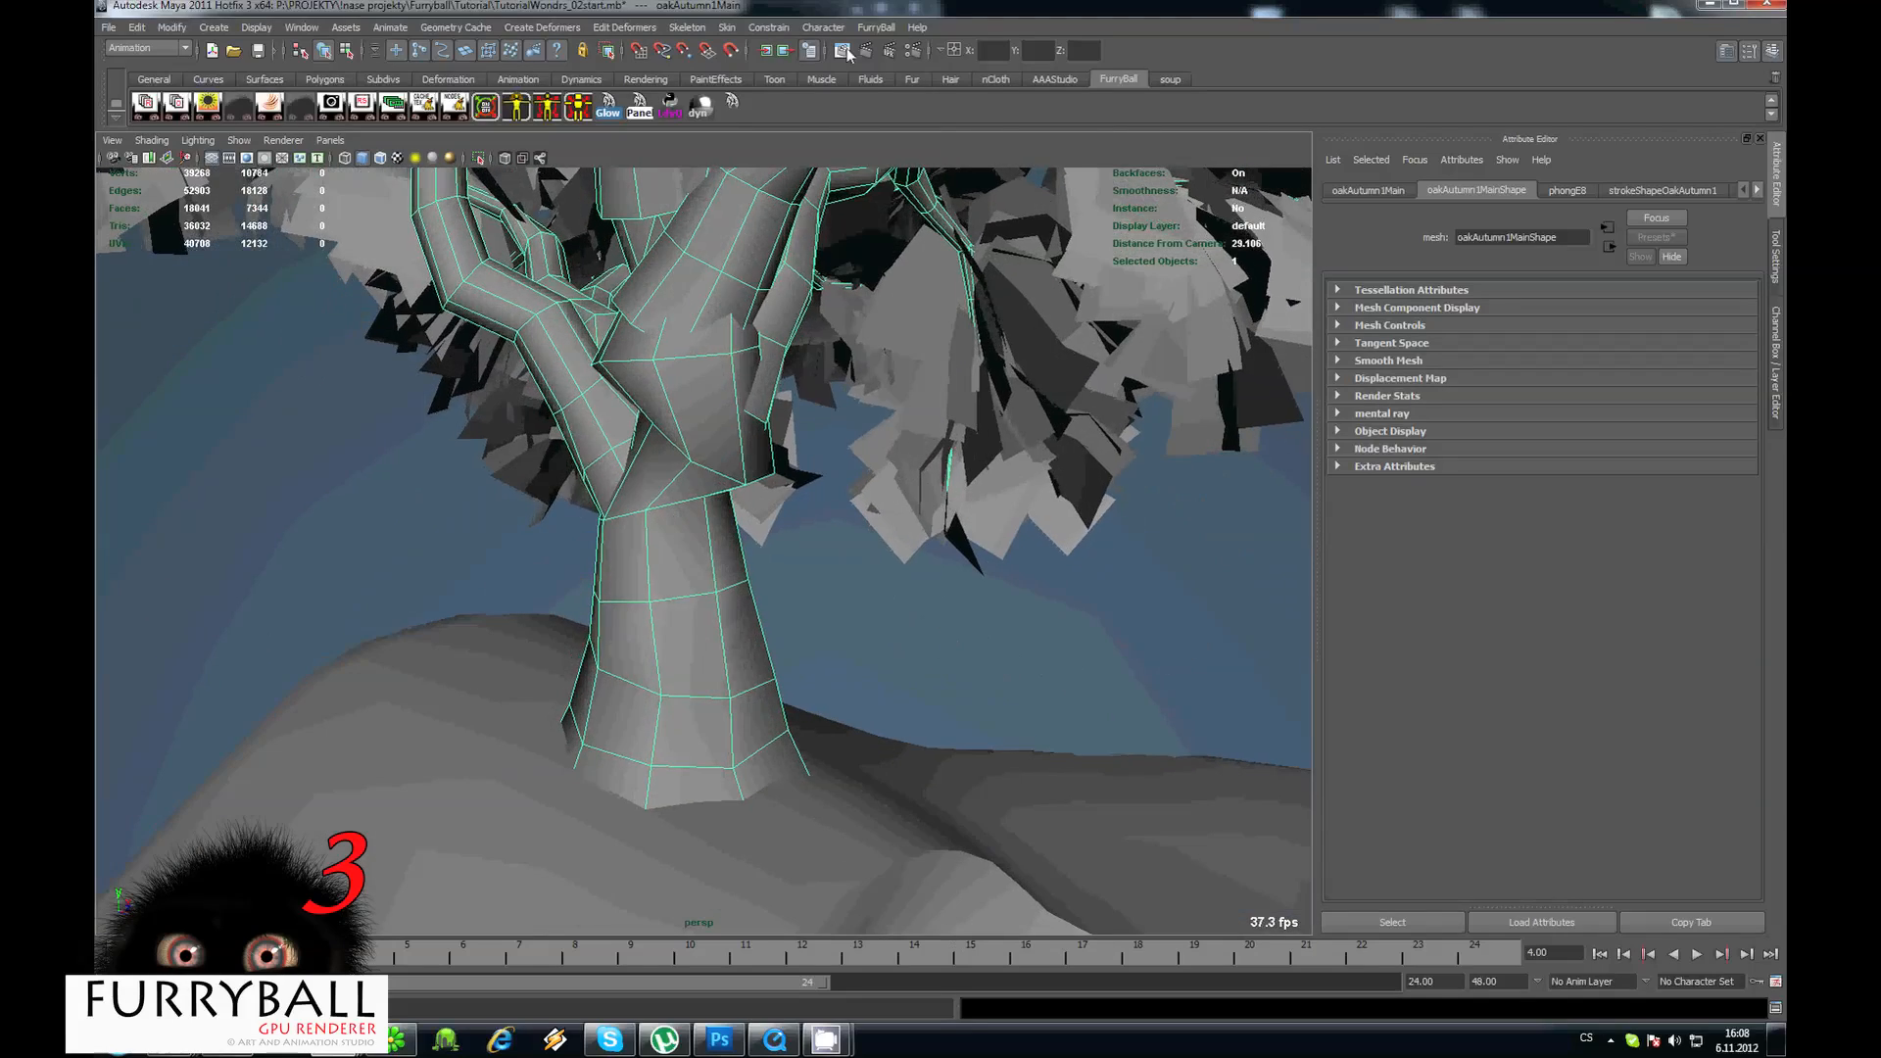
click(875, 27)
mouse_move(958, 127)
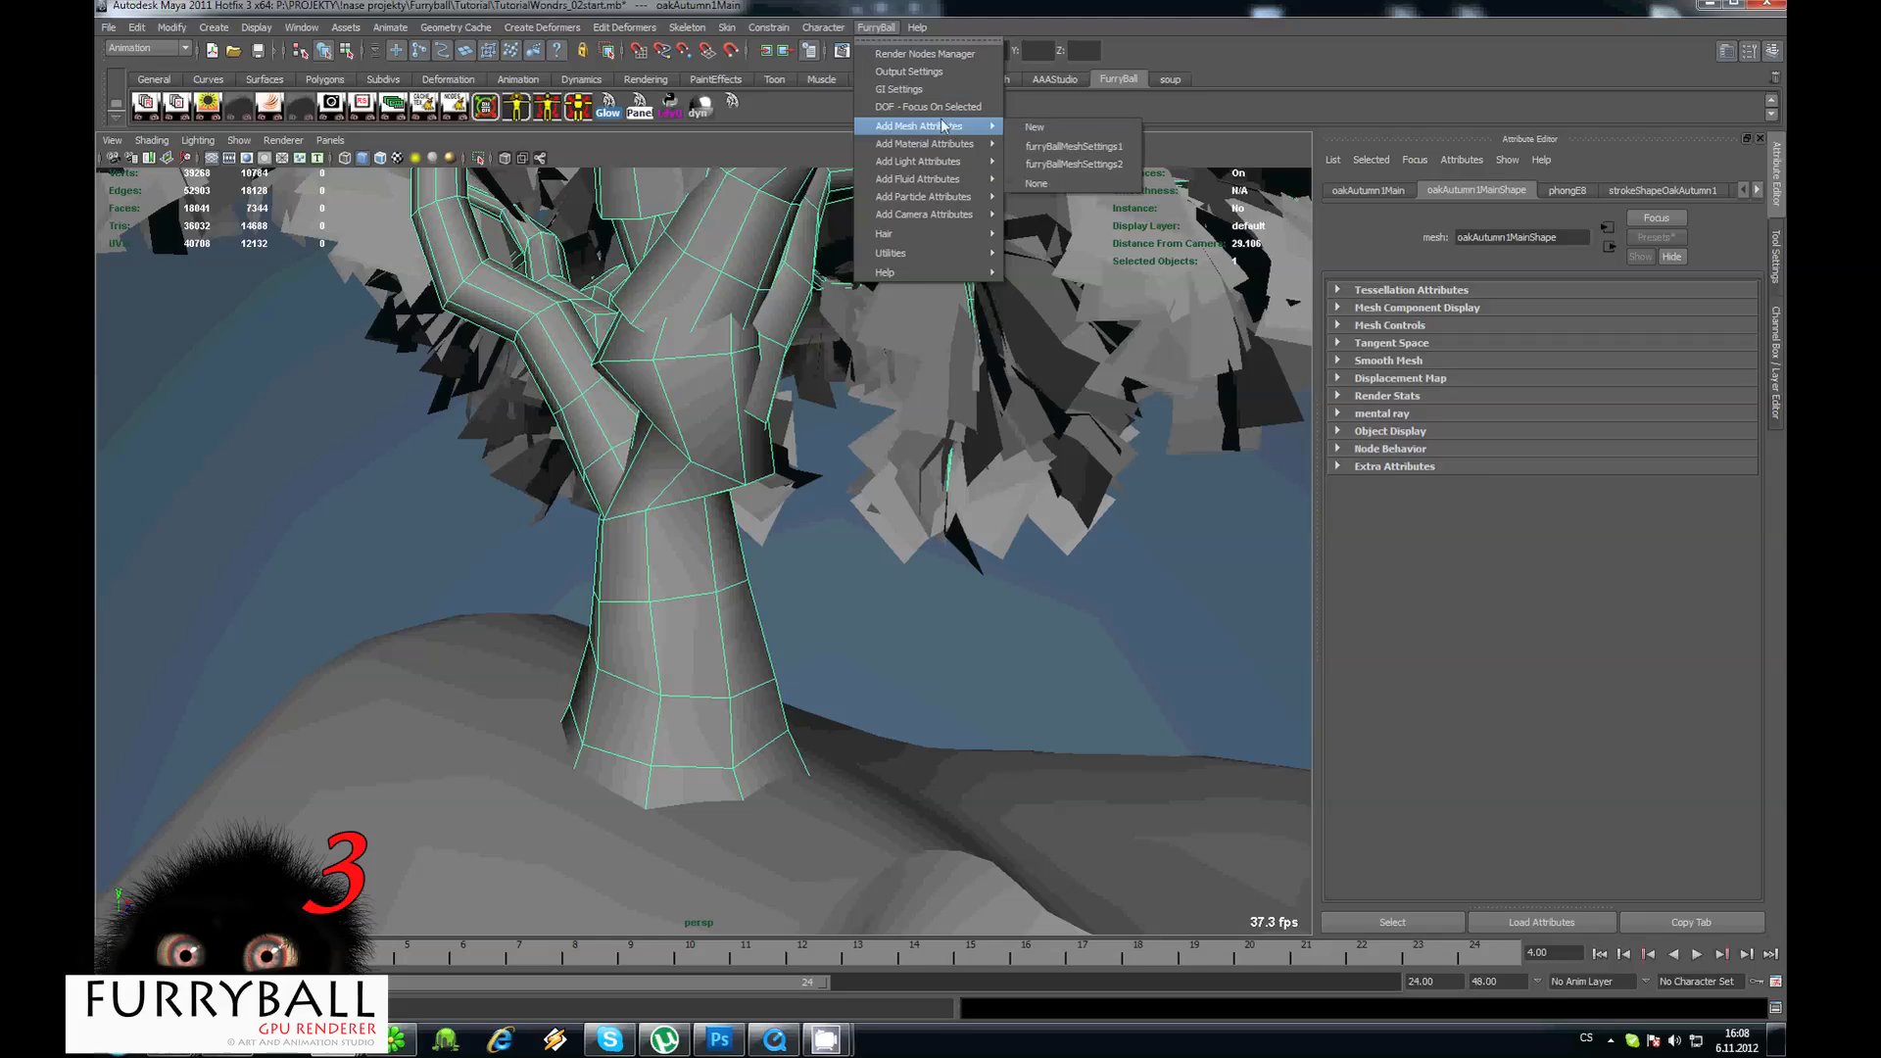
click(1250, 143)
click(870, 28)
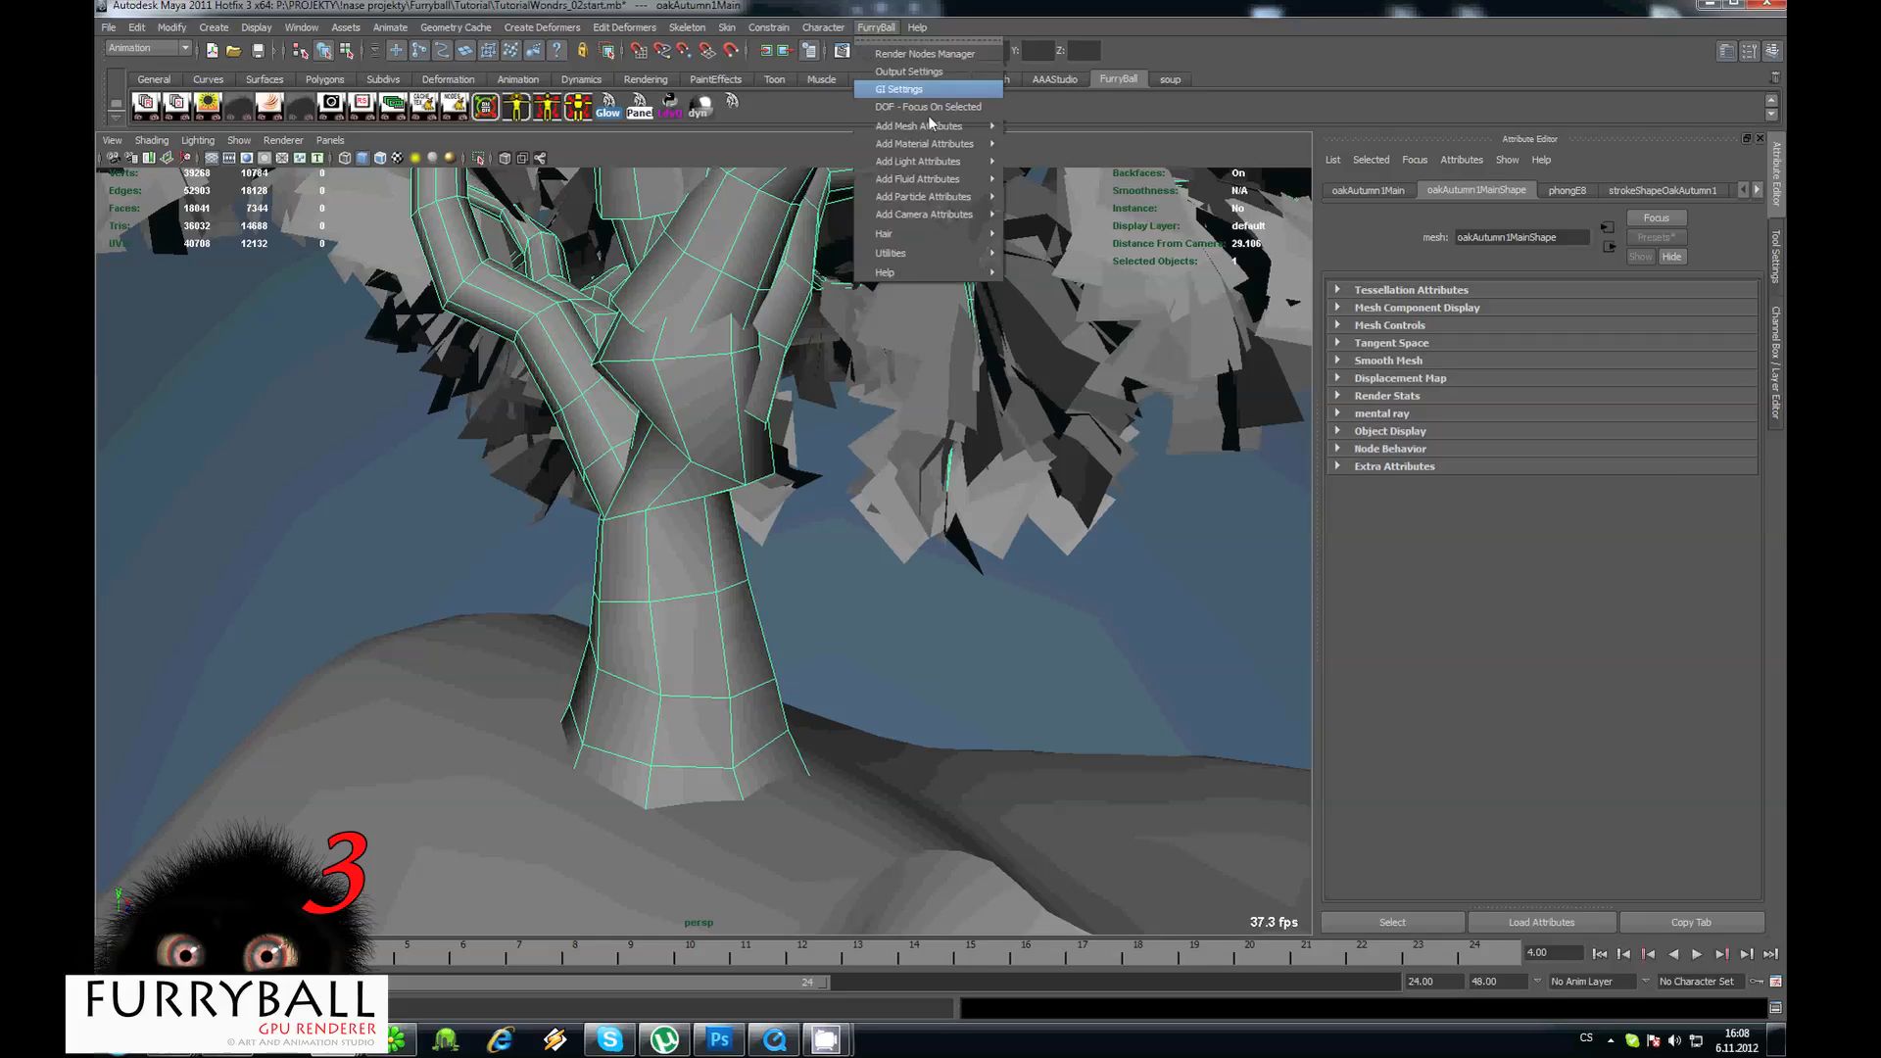
mouse_move(938, 123)
alt+drag(736, 545, 786, 550)
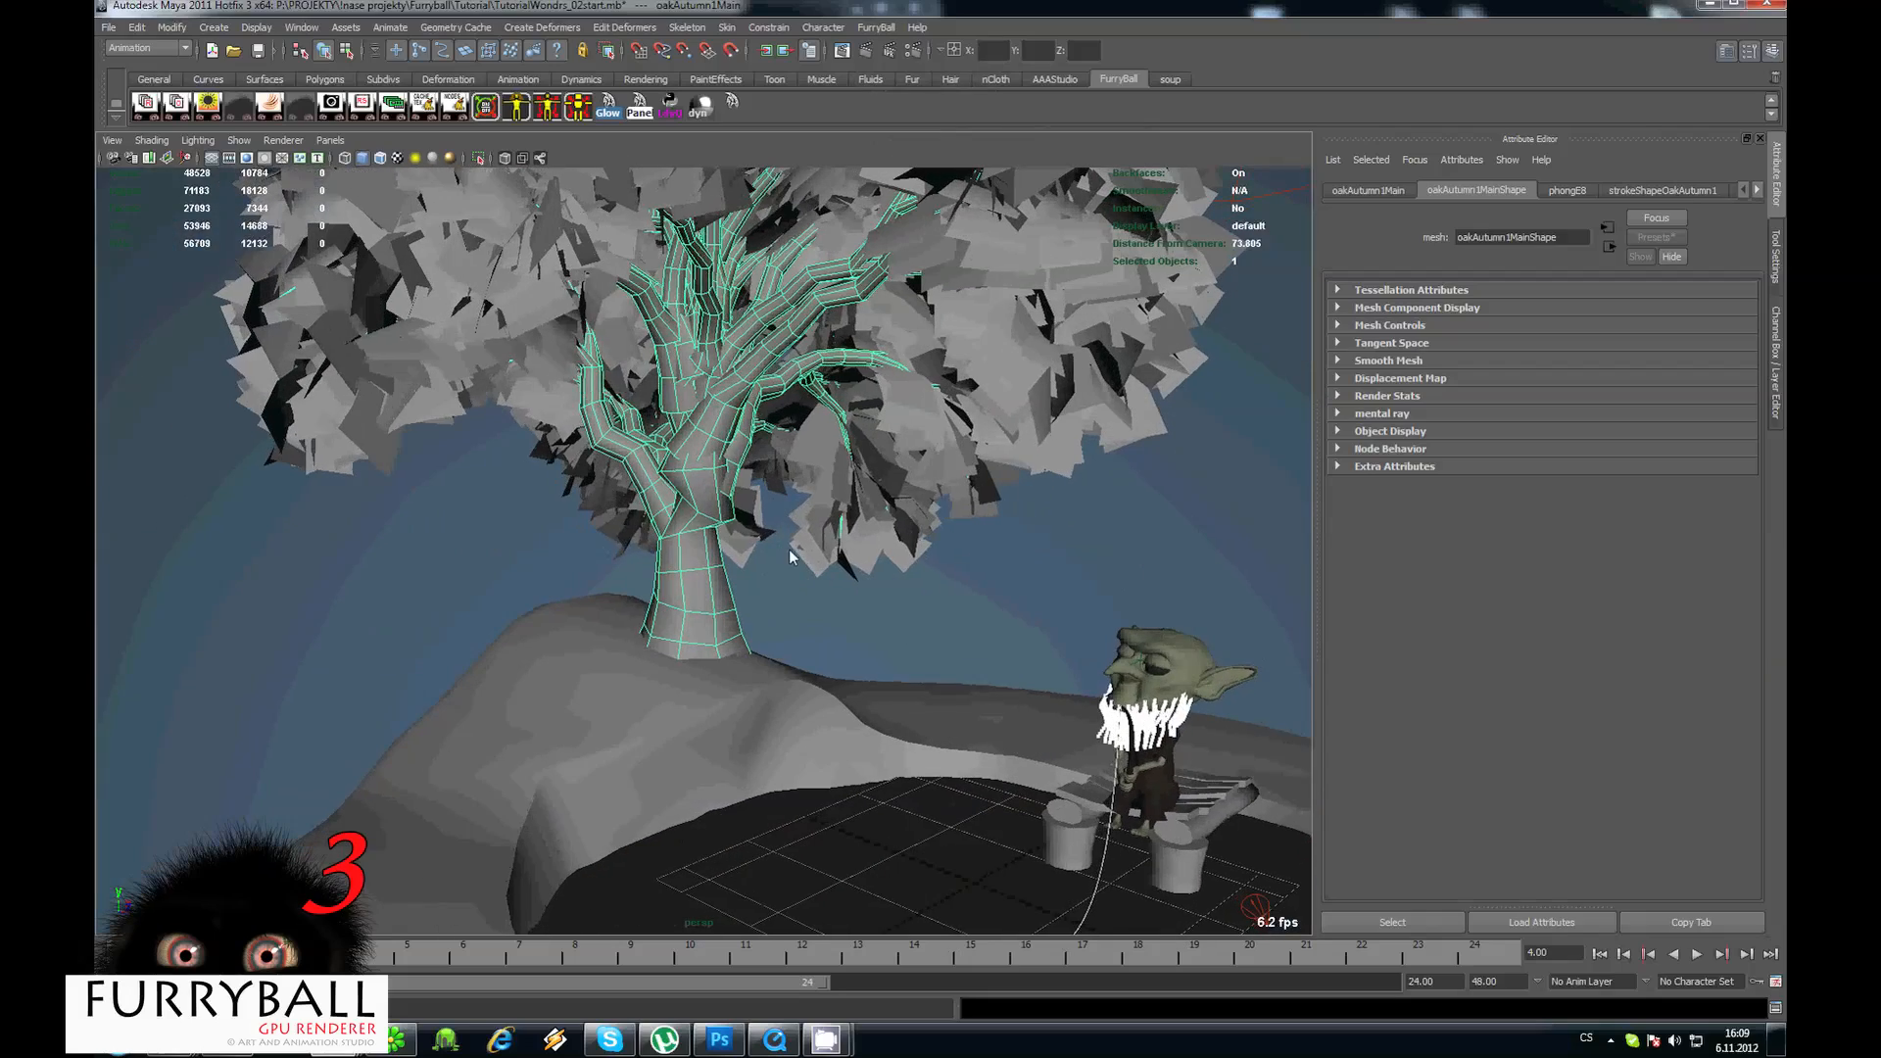
scroll(749, 478, up, 3)
scroll(748, 478, up, 2)
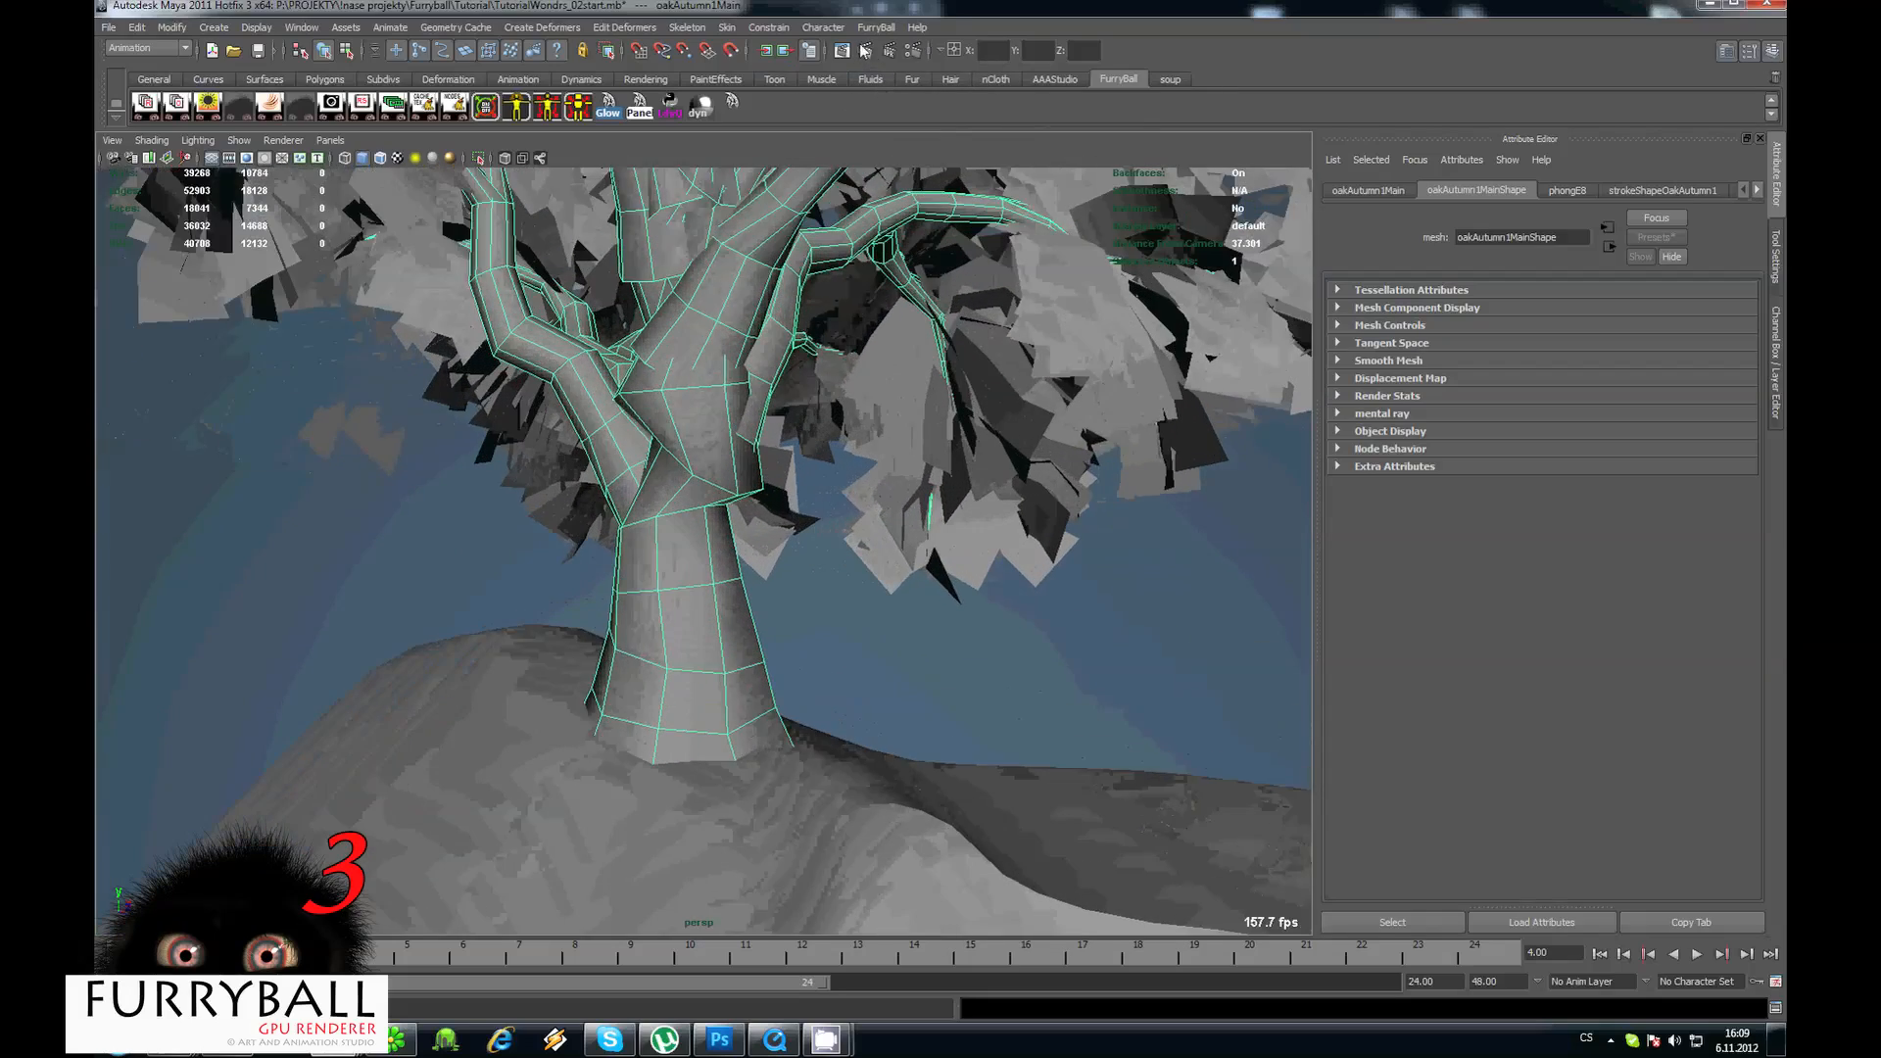
Add new FurryBall mesh attributes to the oak trunk and enable Subdivision in them.
click(876, 27)
mouse_move(925, 125)
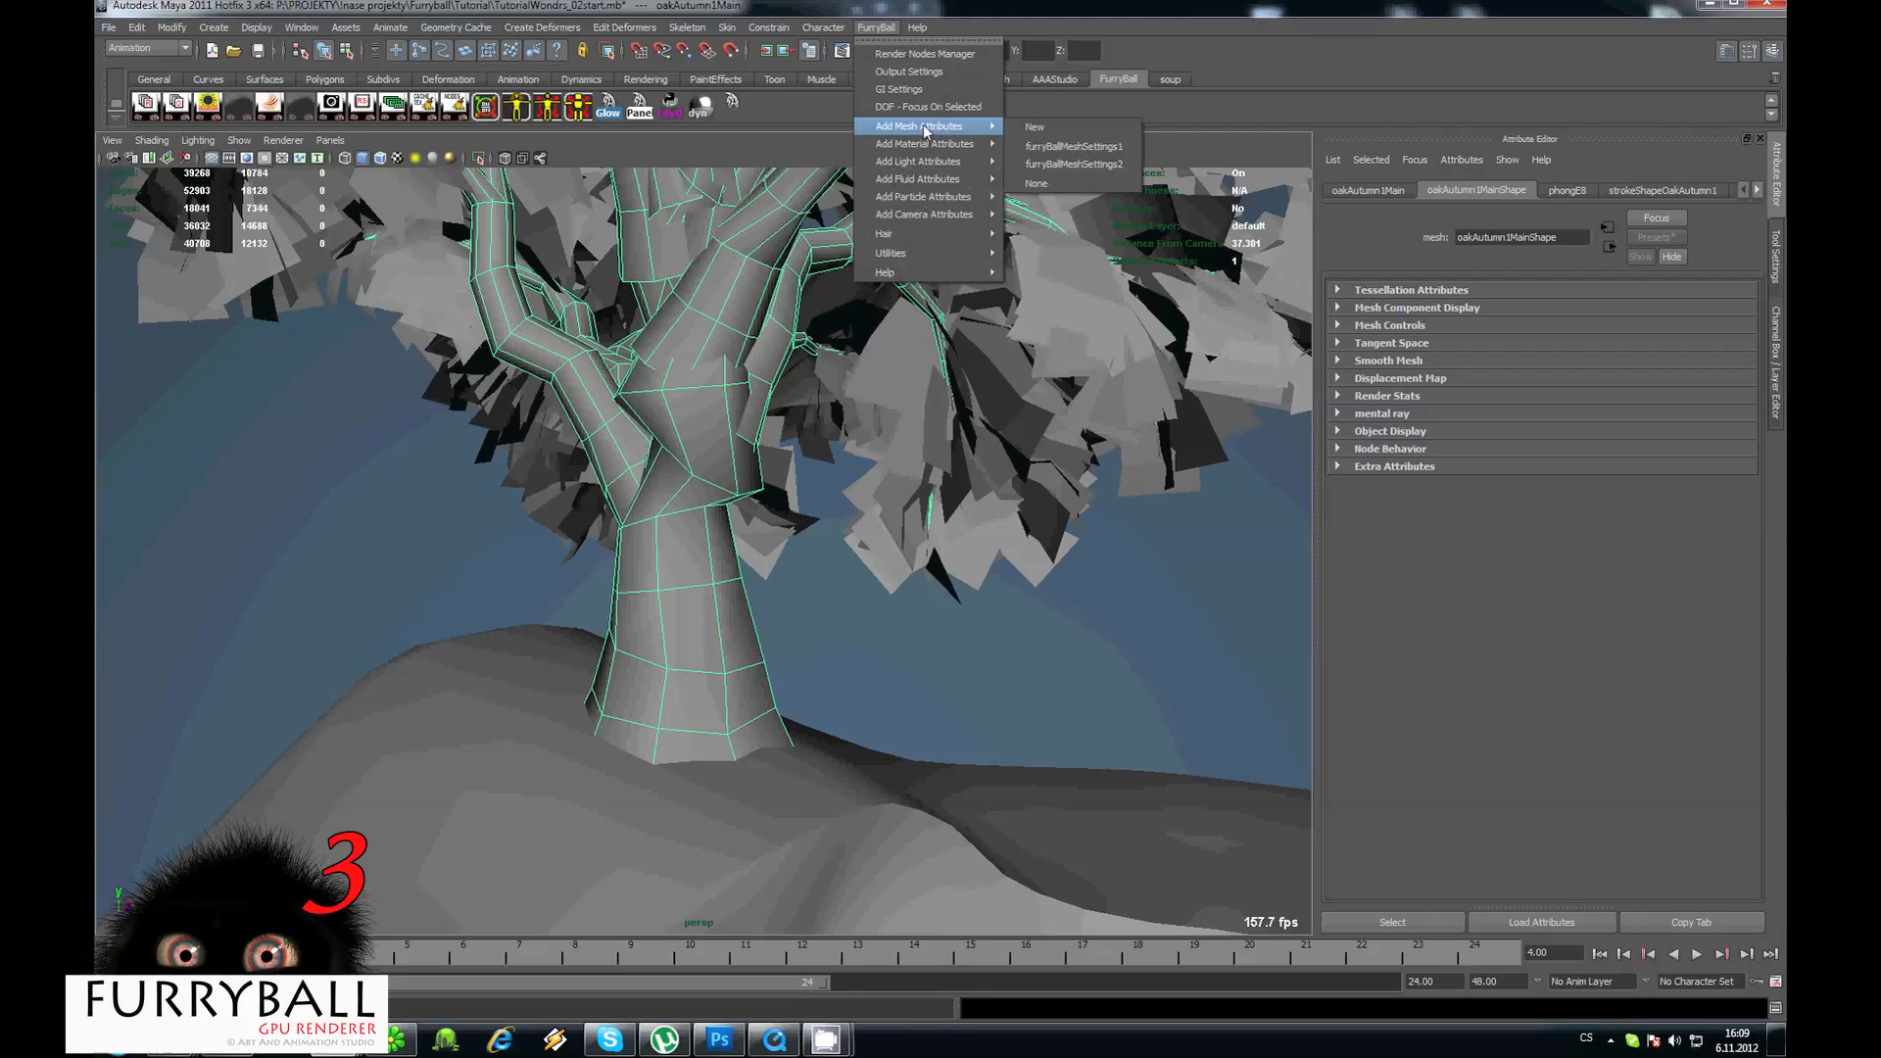
click(1019, 126)
click(1408, 310)
click(1409, 309)
click(1469, 326)
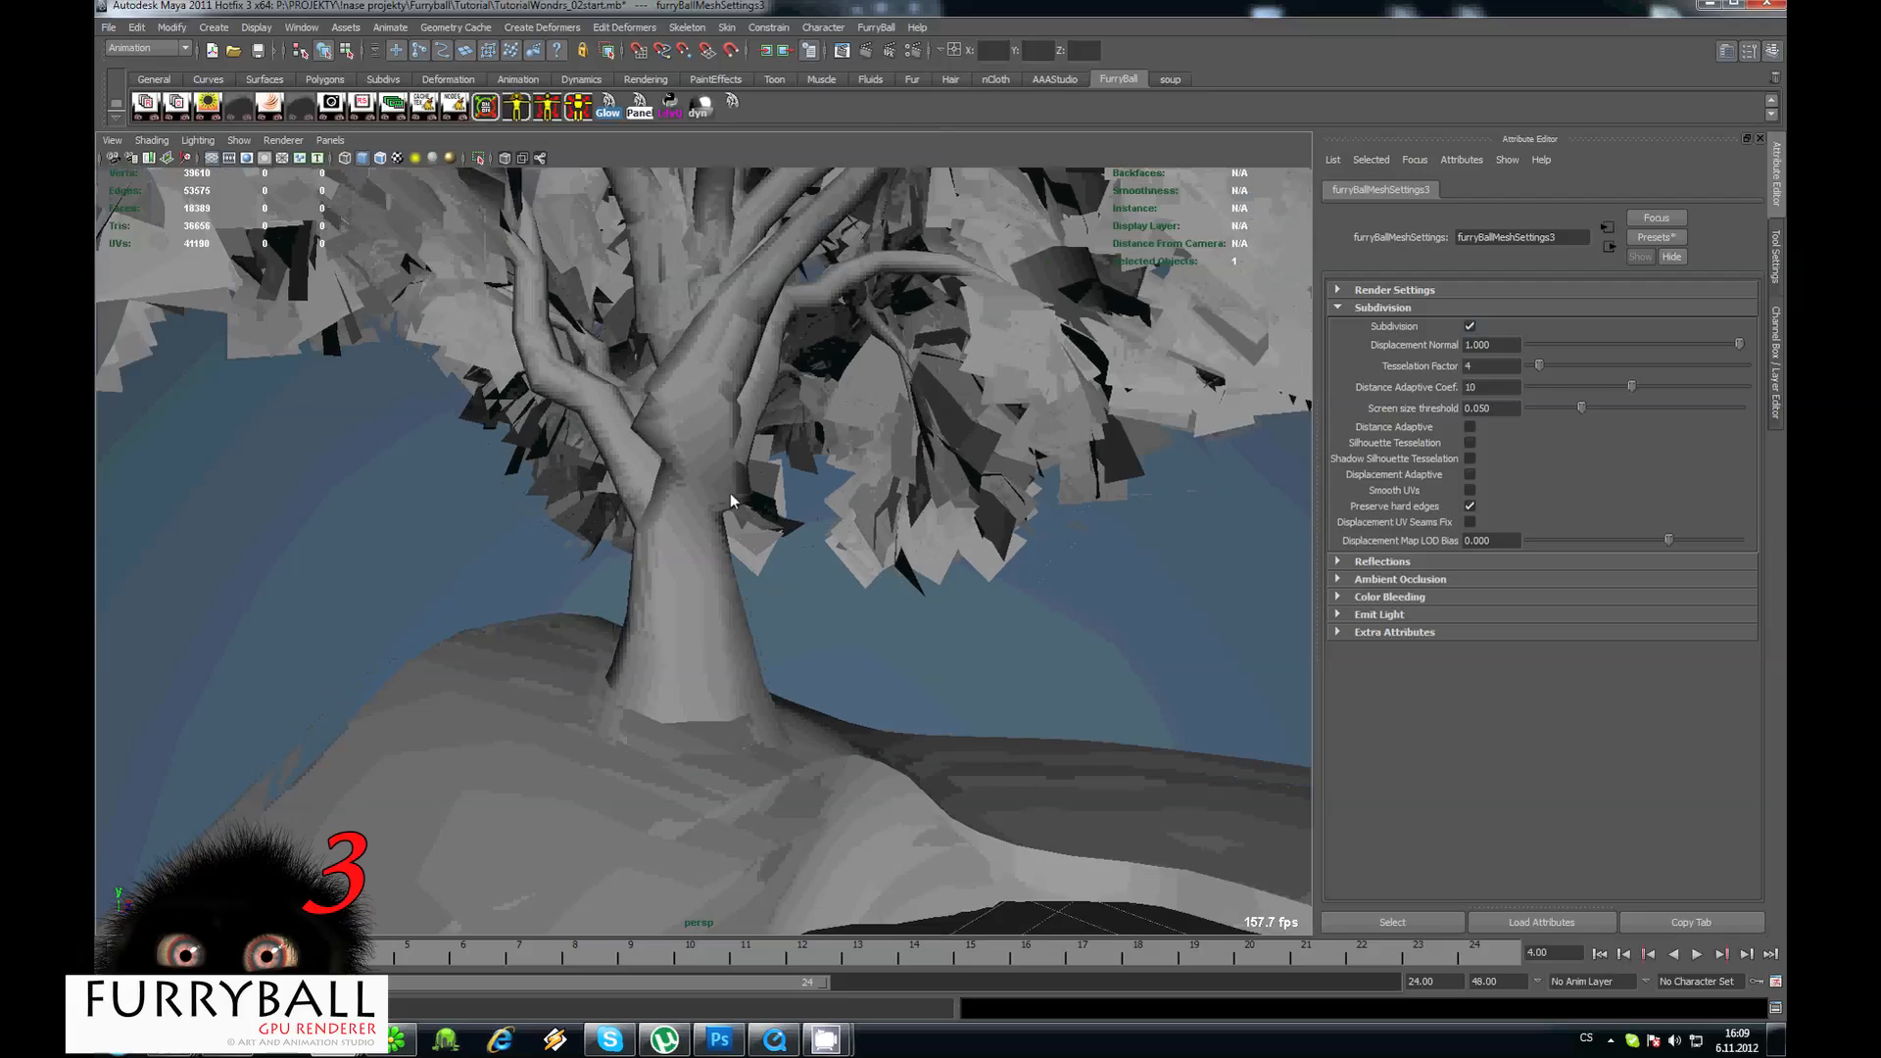
Display the viewport with FurryBall rendering and turn on the Subdivision feature in the FurryBall render settings.
click(387, 109)
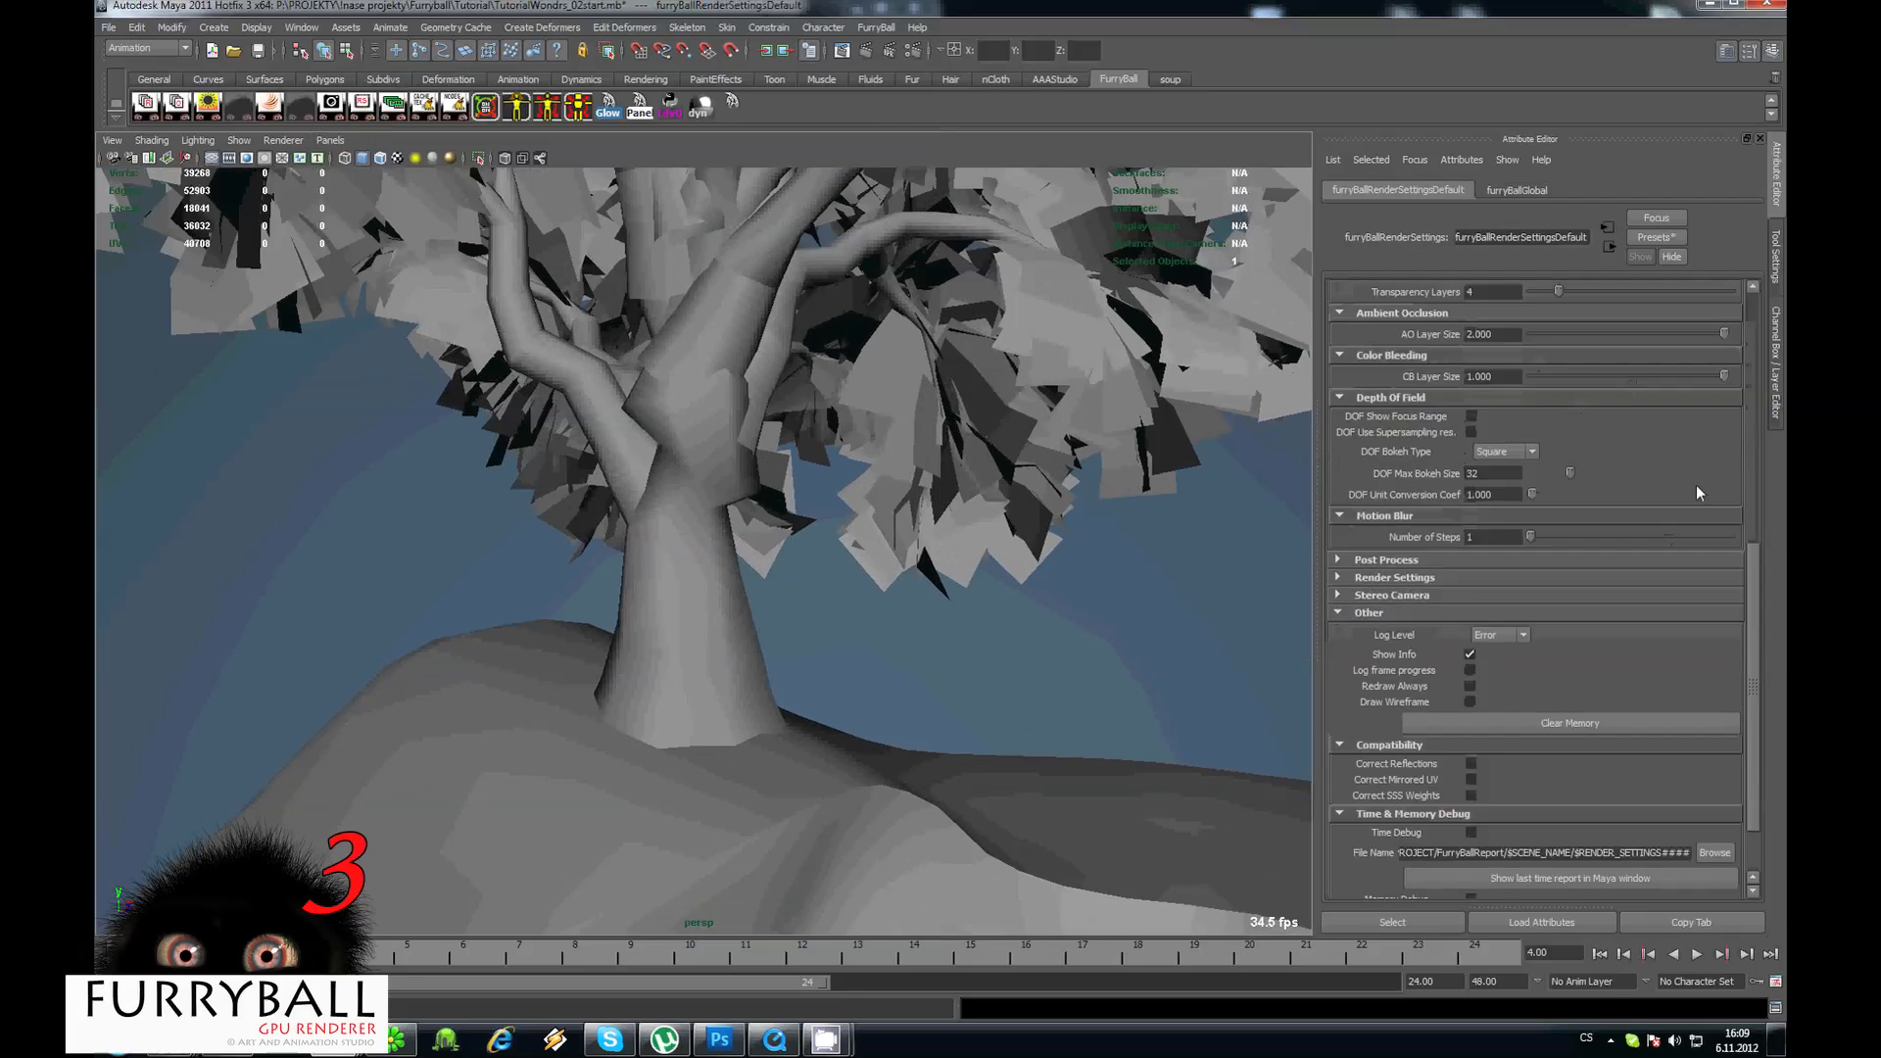
click(283, 140)
mouse_move(313, 218)
click(470, 222)
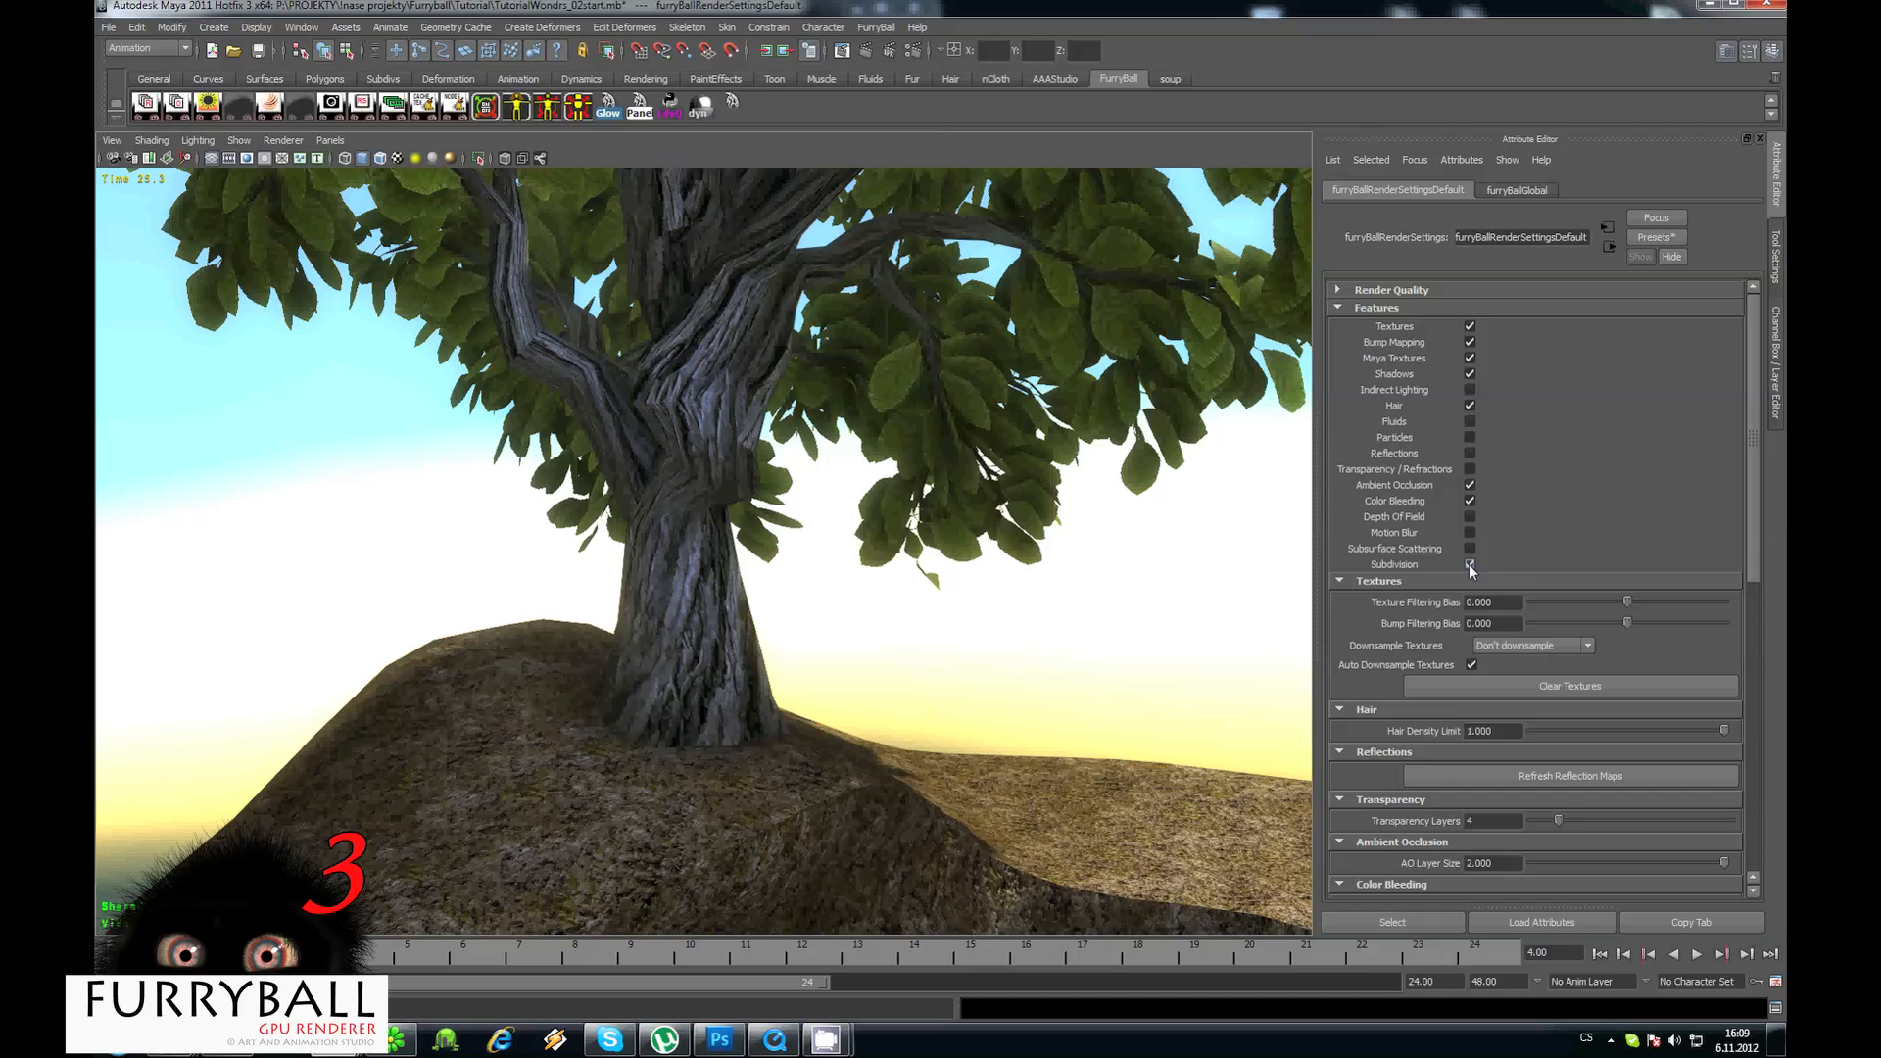
alt+right_drag(714, 503, 763, 462)
alt+drag(761, 460, 804, 437)
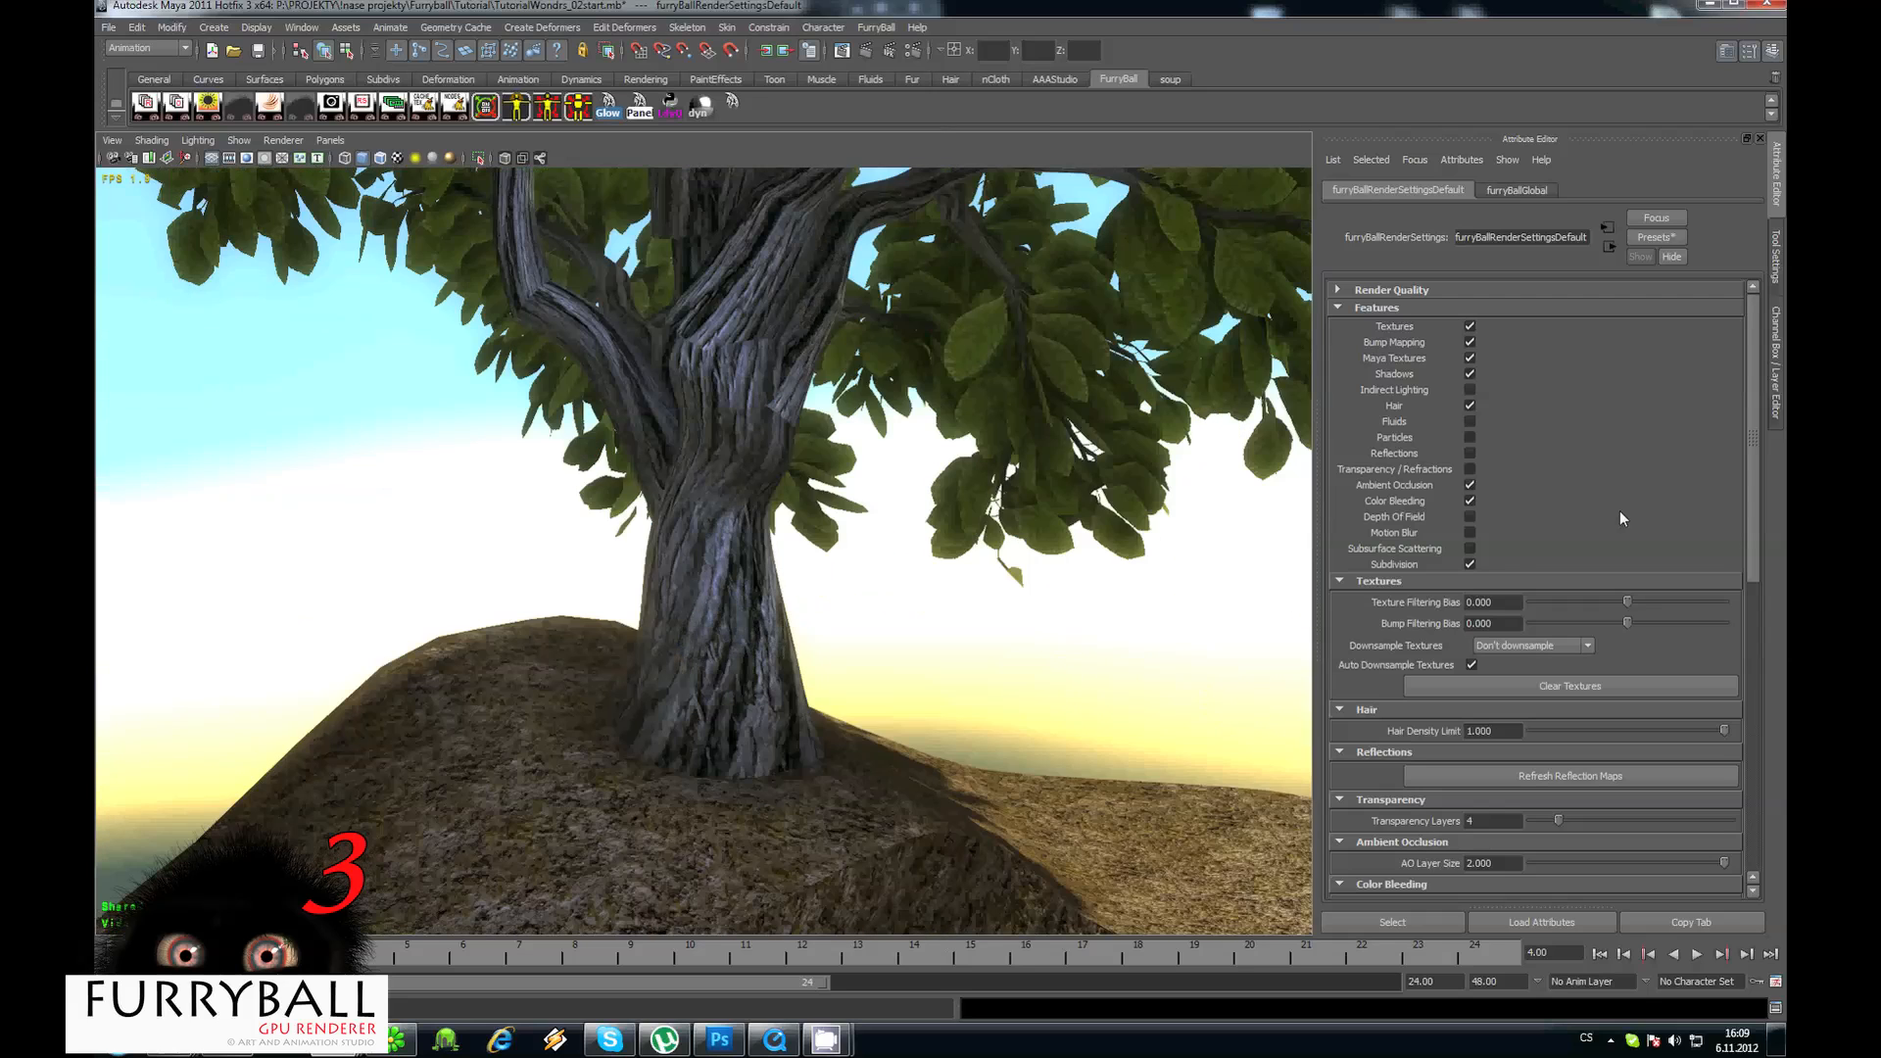
Enable Draw Wireframe in the FurryBall render settings and select the oak trunk to show its tessellation.
scroll(1651, 508, down, 5)
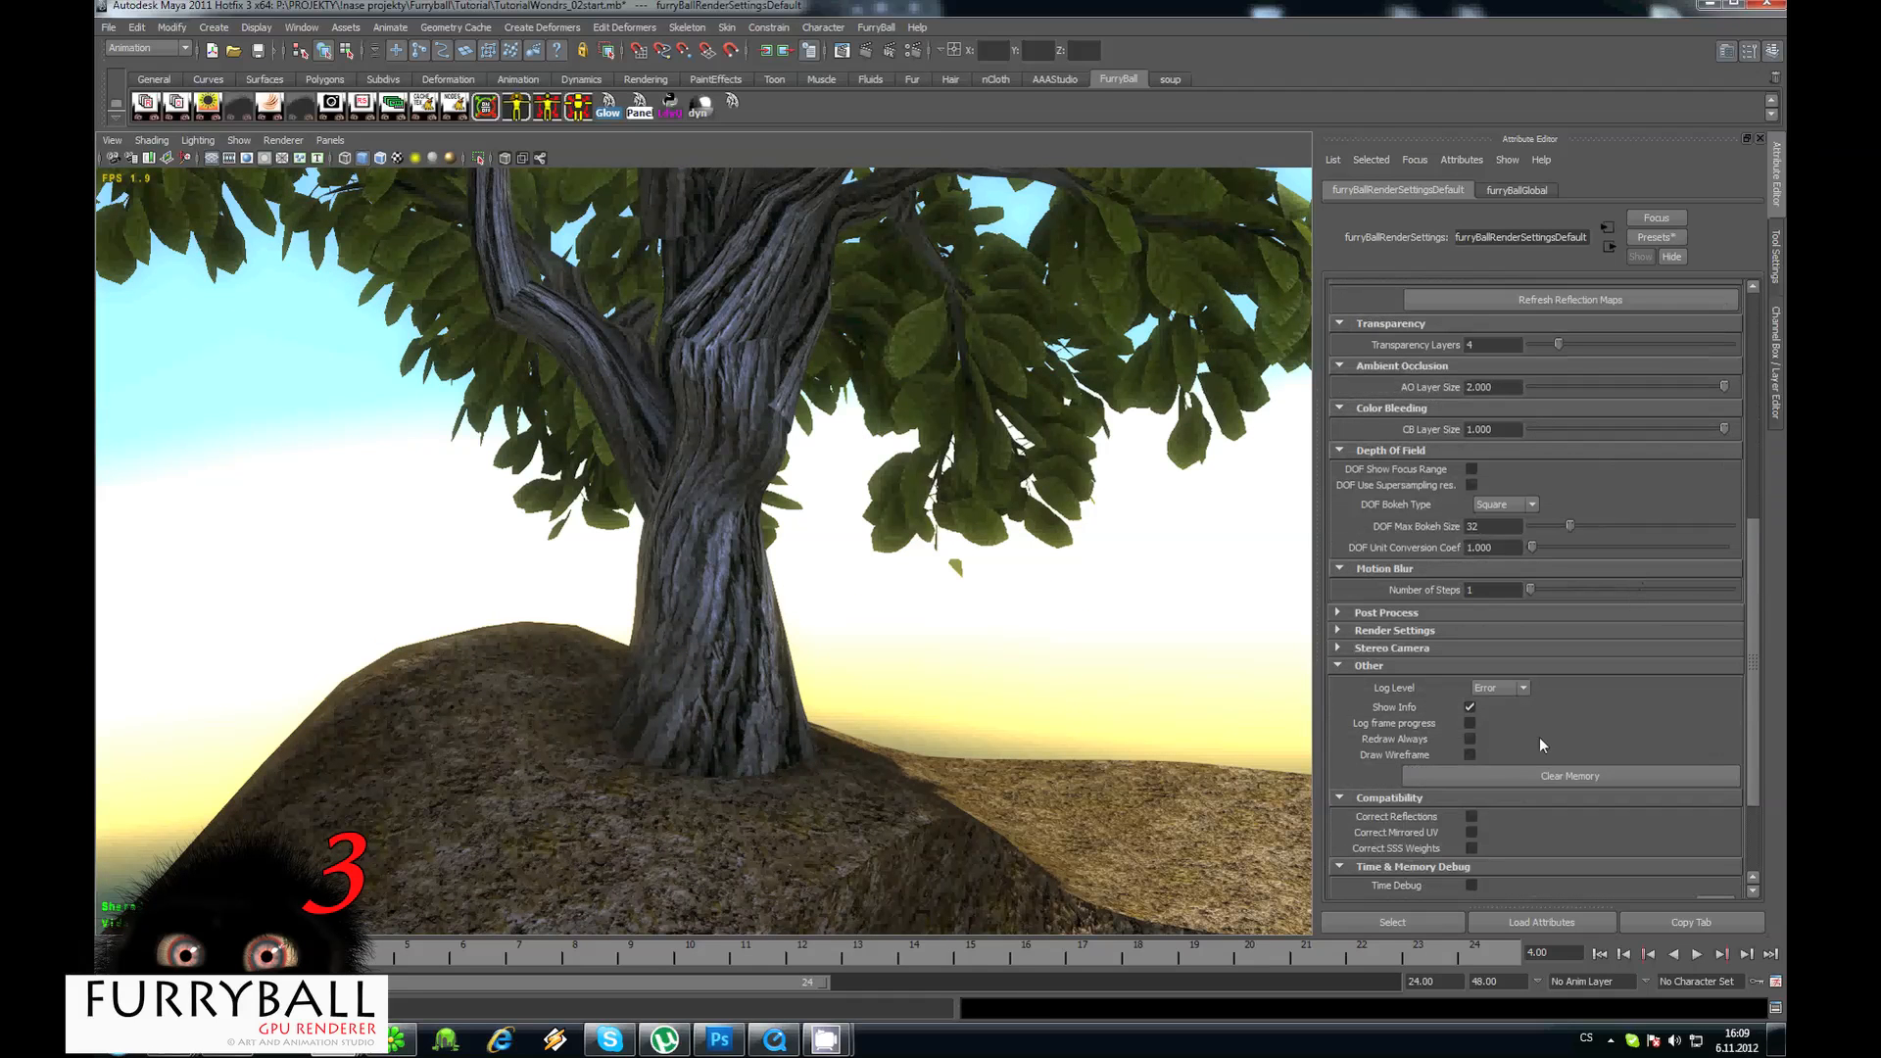
click(1470, 755)
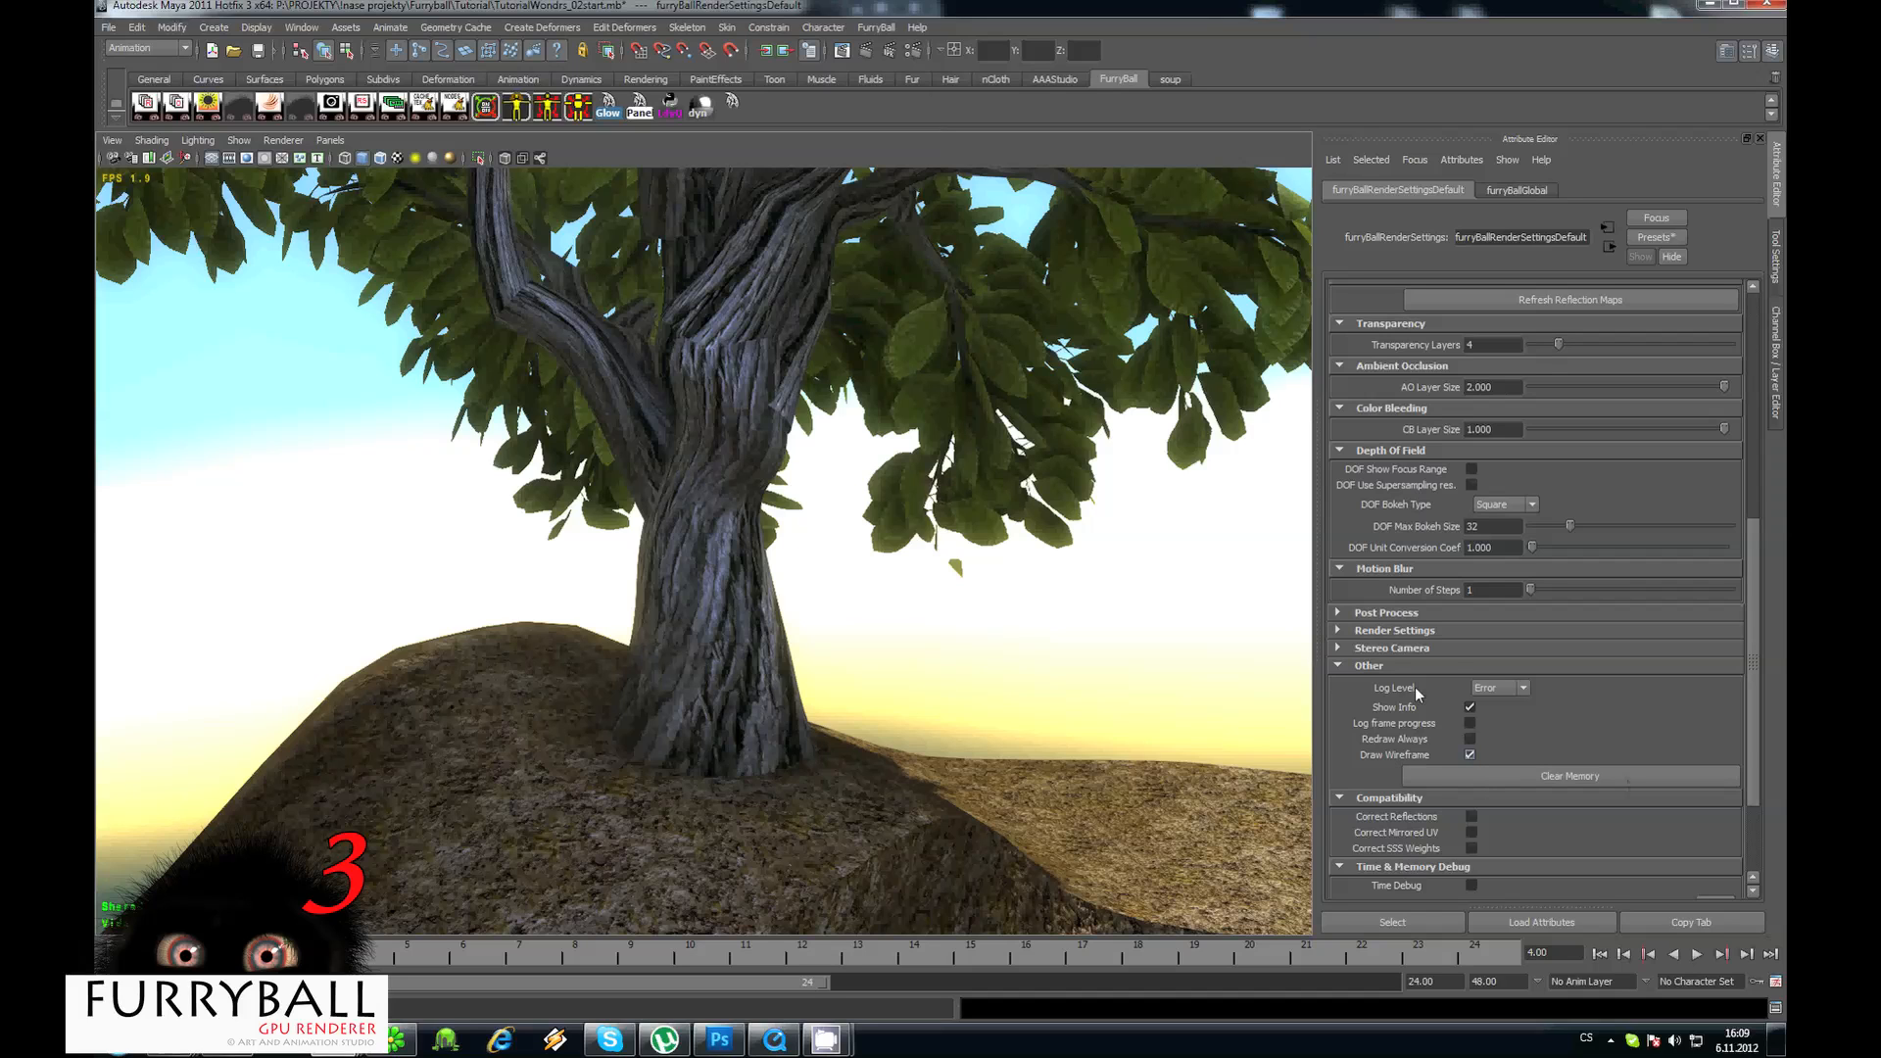
click(757, 626)
alt+drag(721, 555, 891, 657)
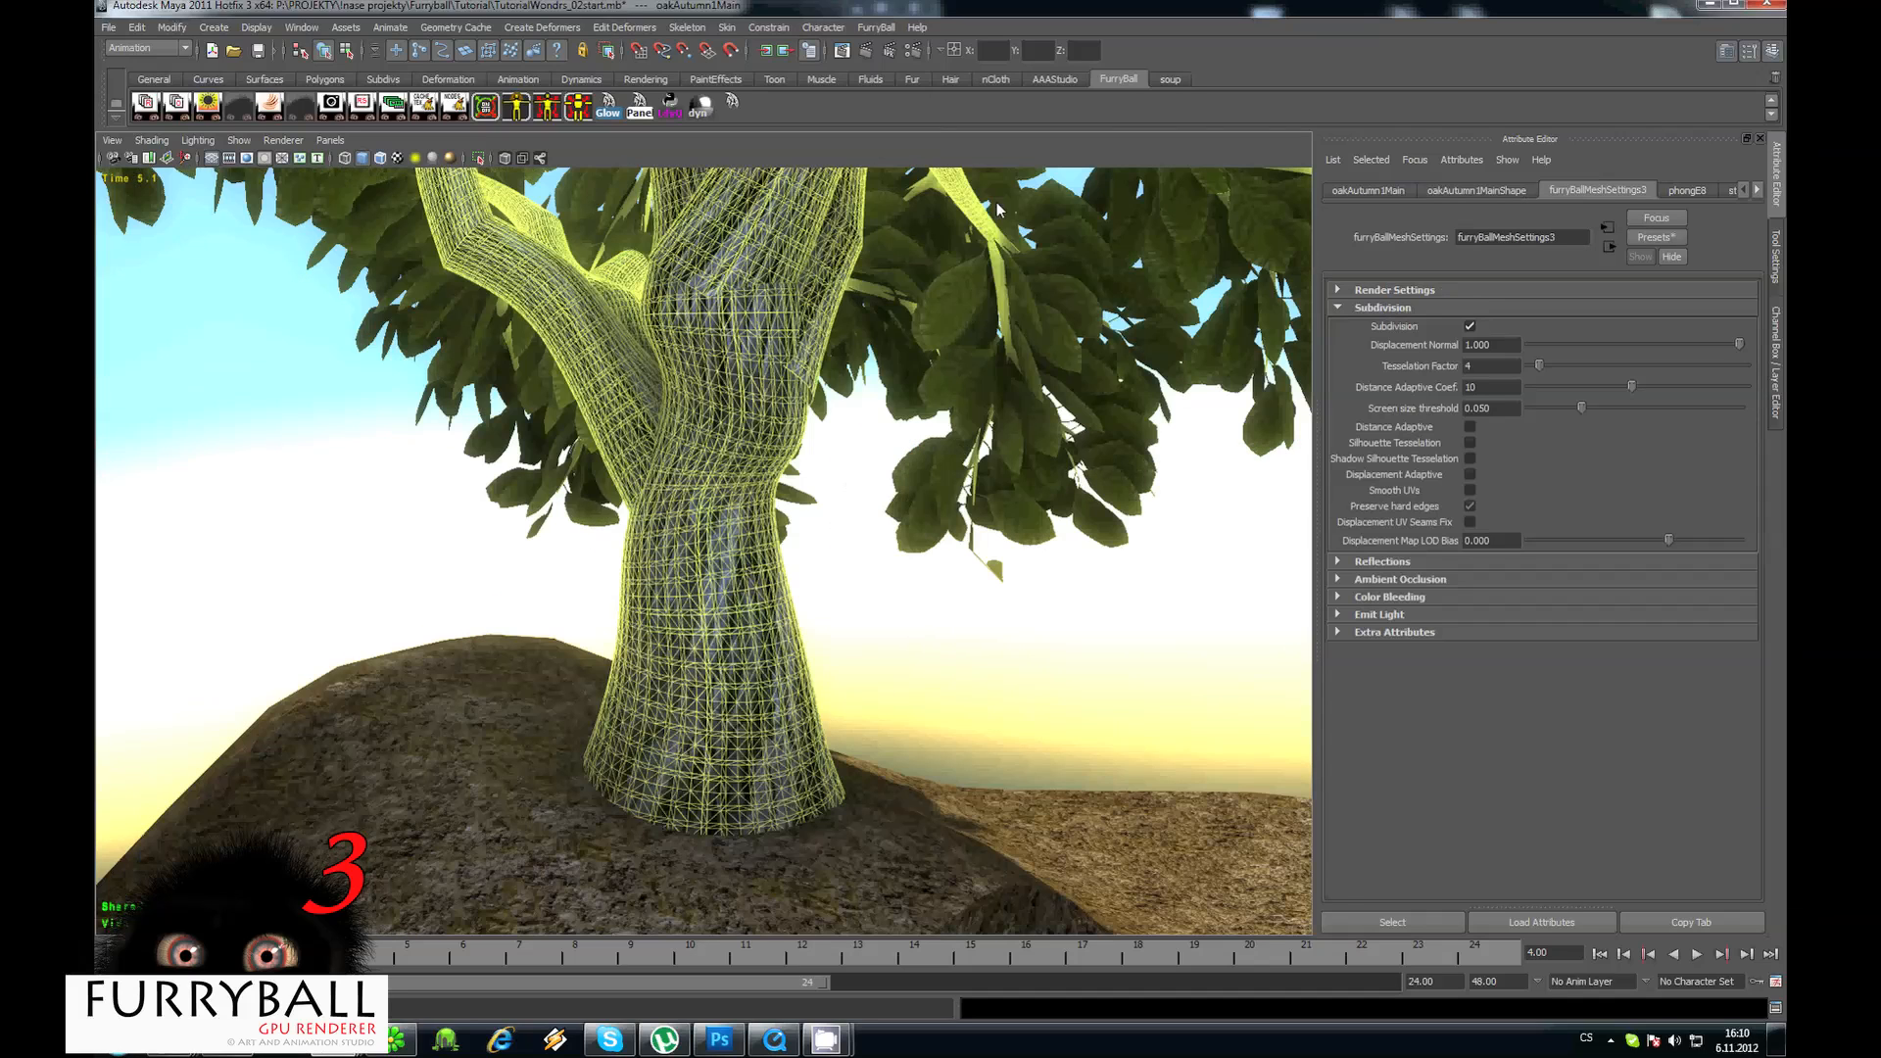
Try a Tesselation Factor of 8 on the oak trunk, then set it to 7.
text(8)
key(Return)
double_click(1492, 367)
text(7)
key(Return)
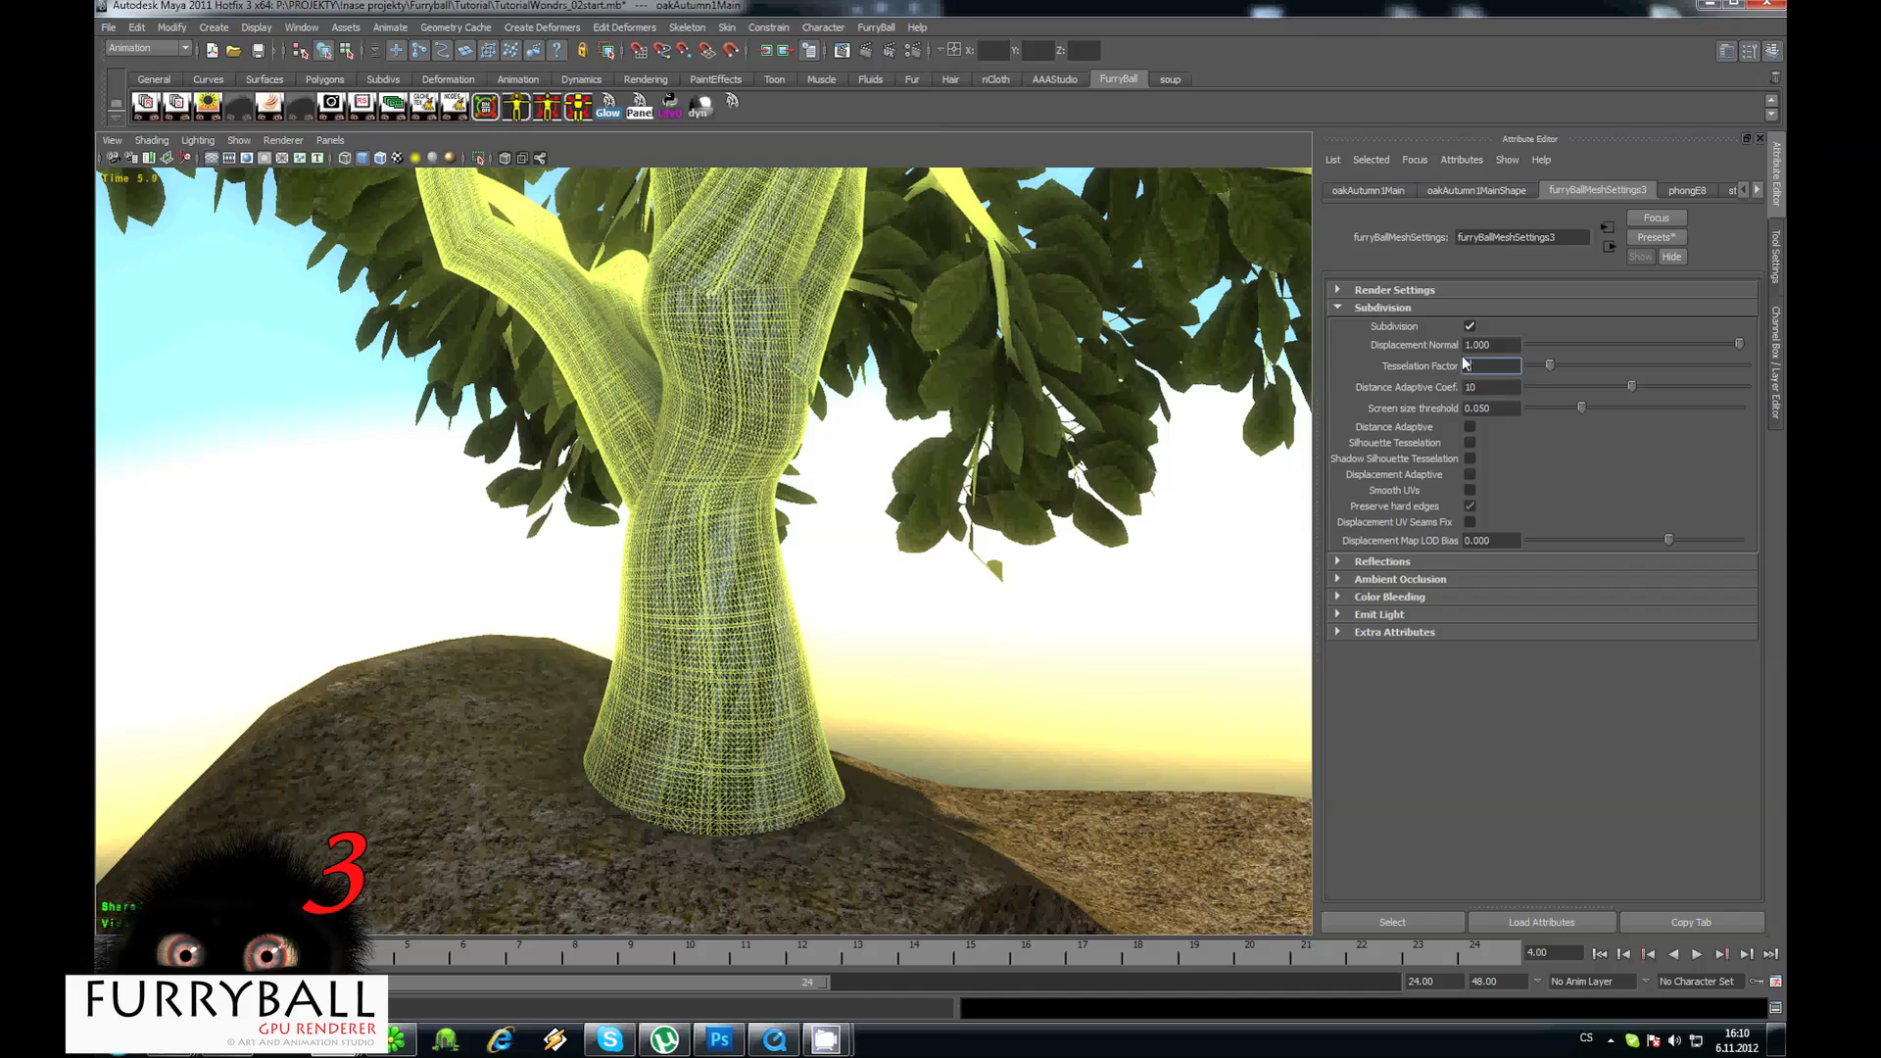
Connect a File texture with the noise PNG image as the displacement material of the trunk's phongE8 shading group.
alt+drag(789, 527, 1689, 201)
click(1684, 192)
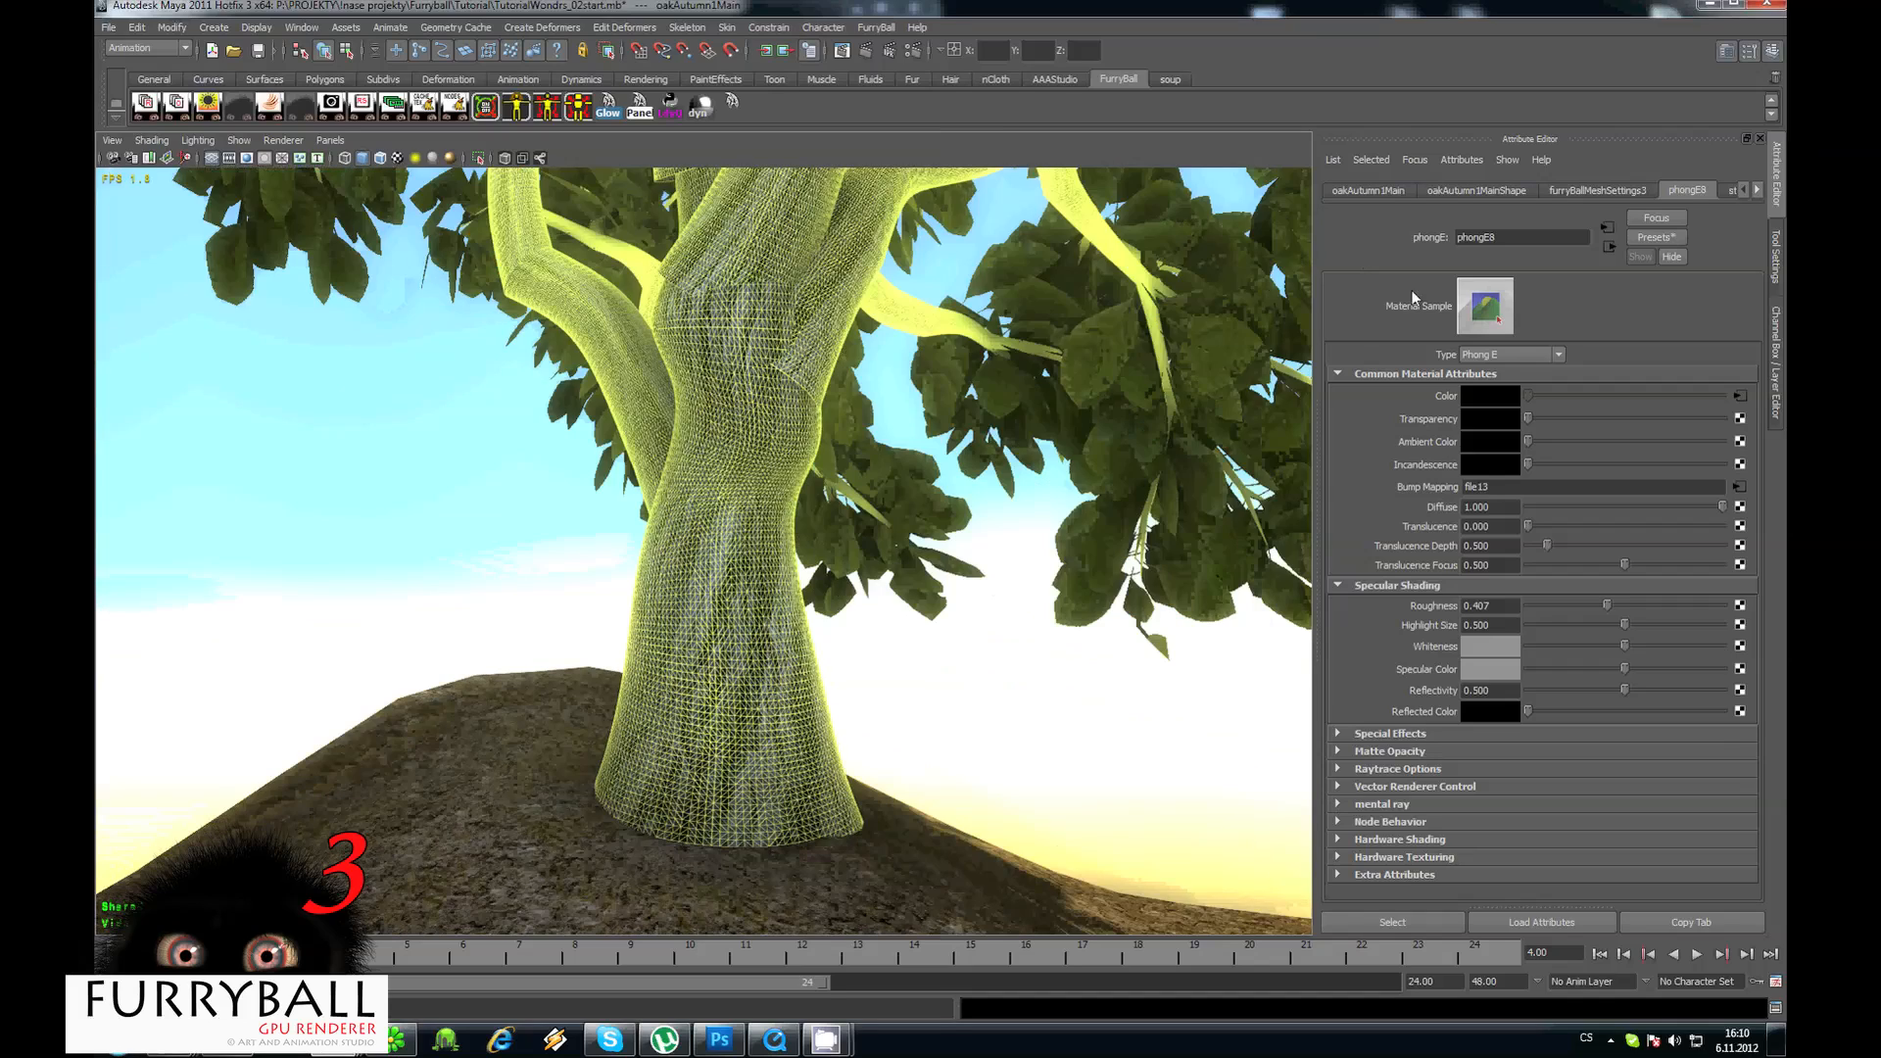
click(1611, 247)
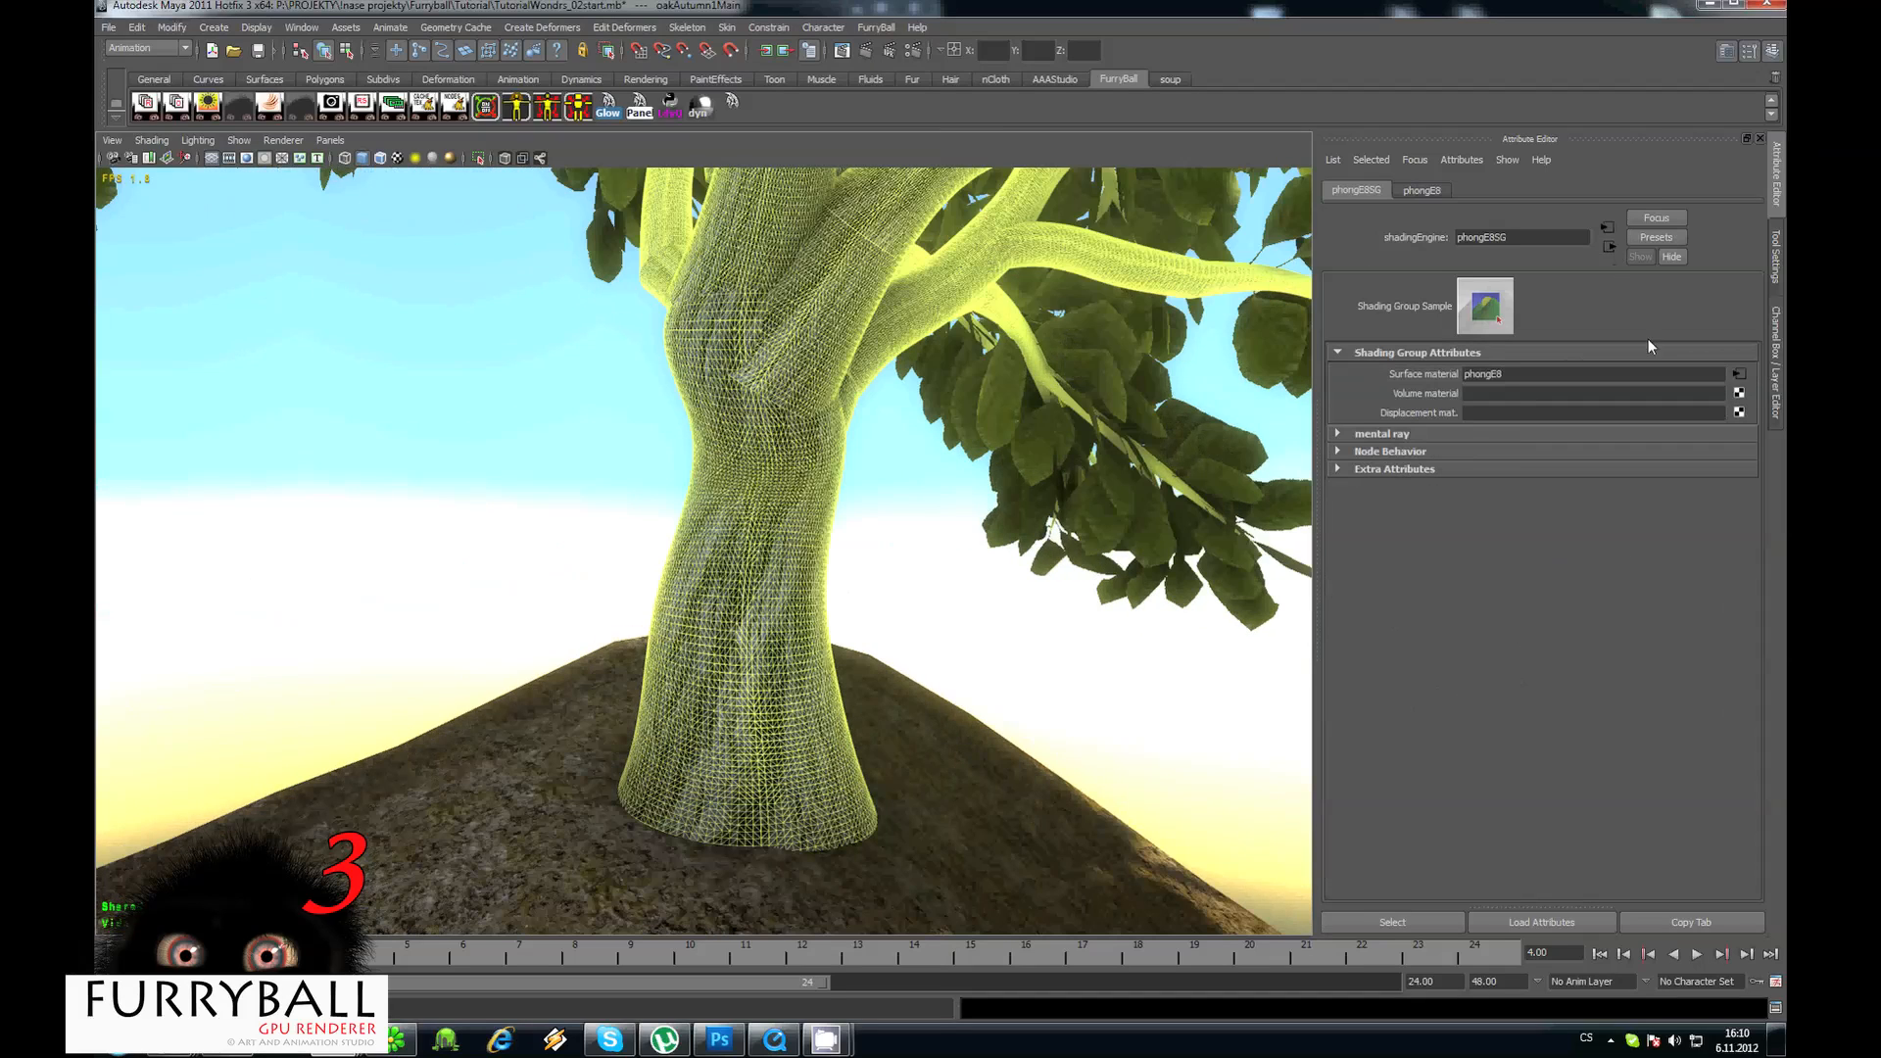
click(1738, 412)
click(1579, 432)
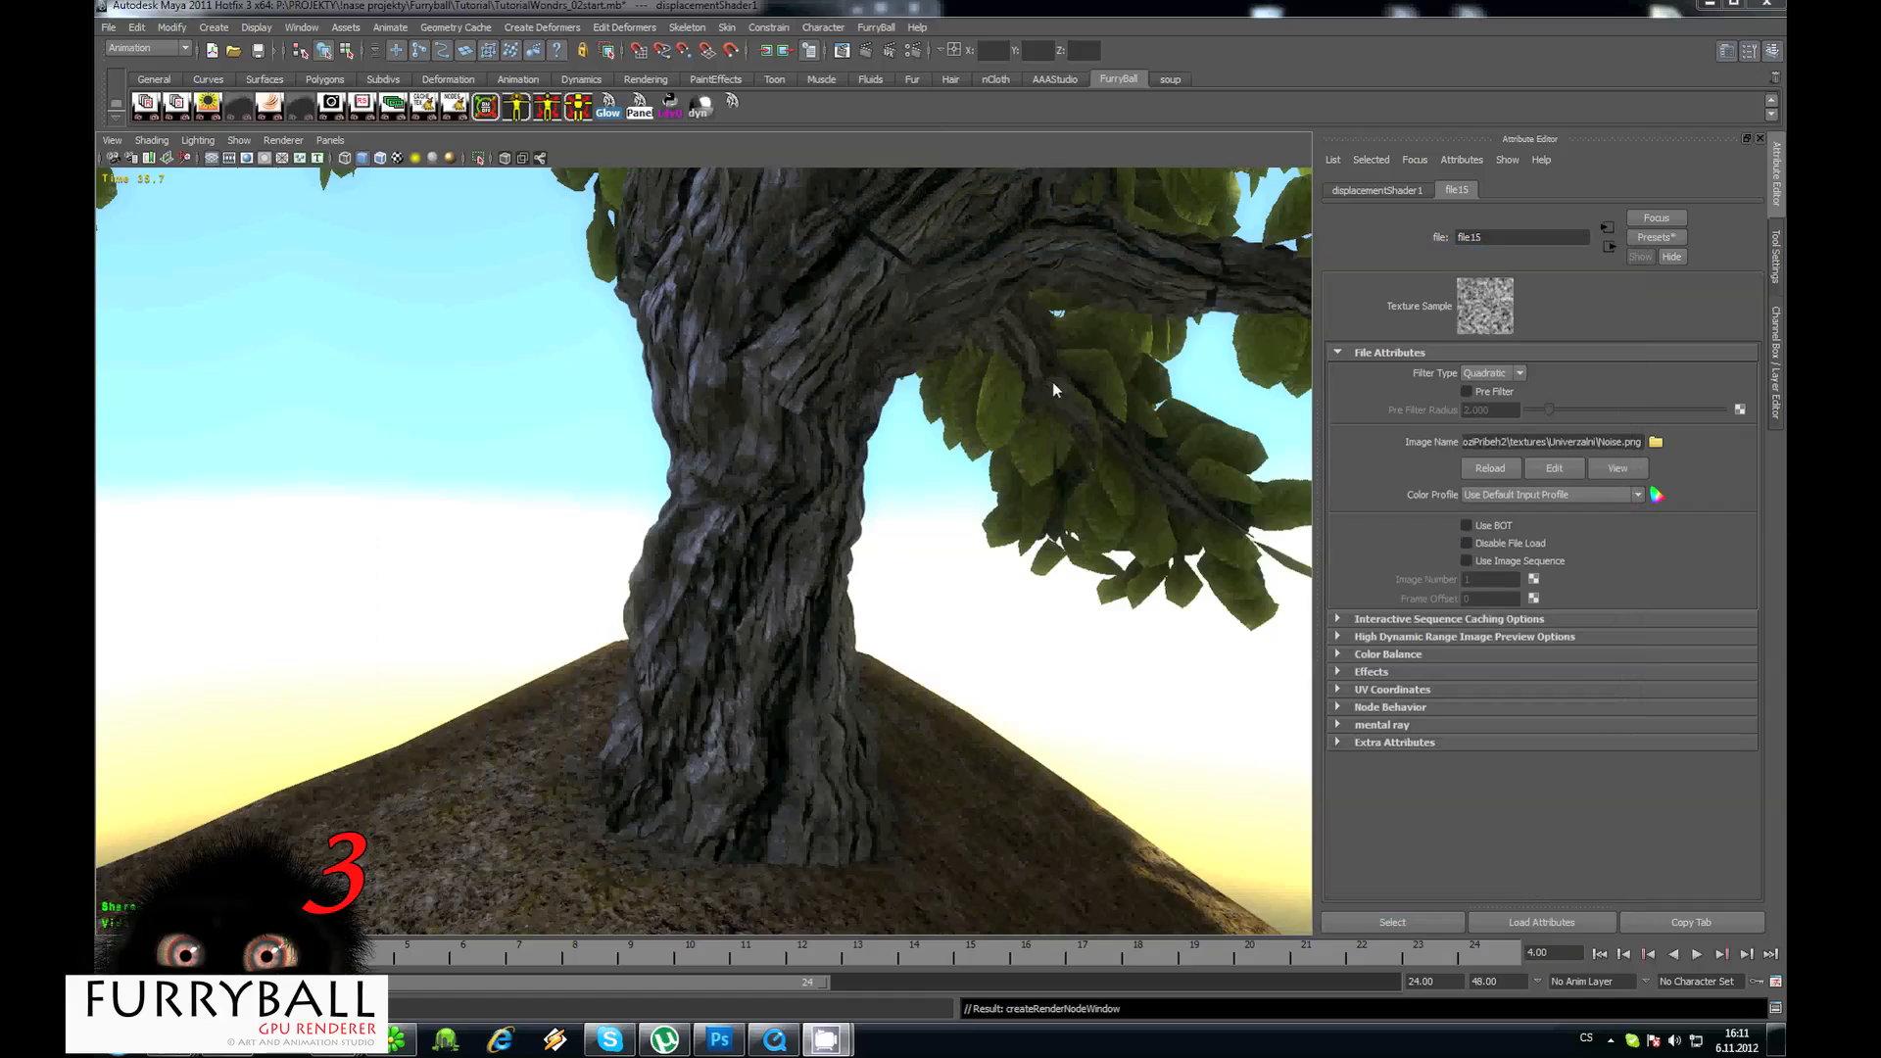
Lower the displacement texture's Color Gain from white to medium gray in its Color Balance settings.
alt+right_drag(992, 590, 865, 553)
alt+drag(867, 560, 821, 563)
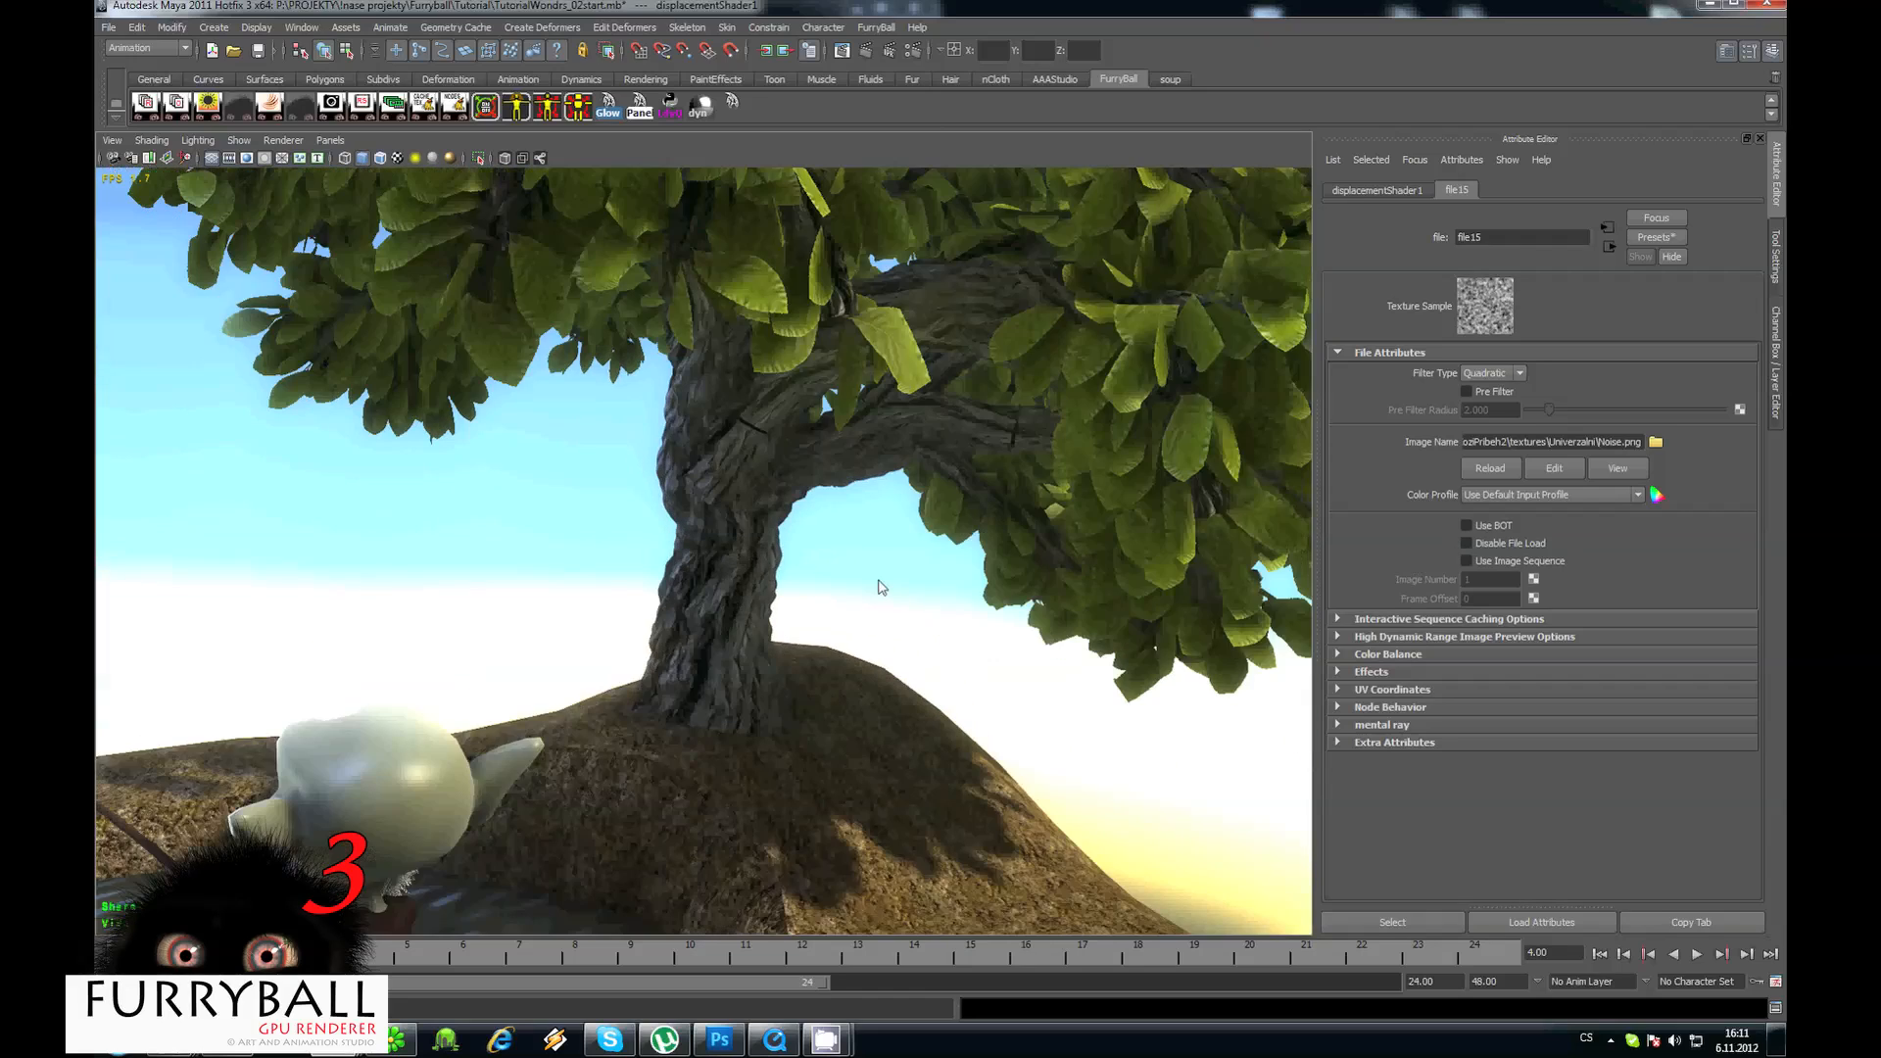
click(1395, 655)
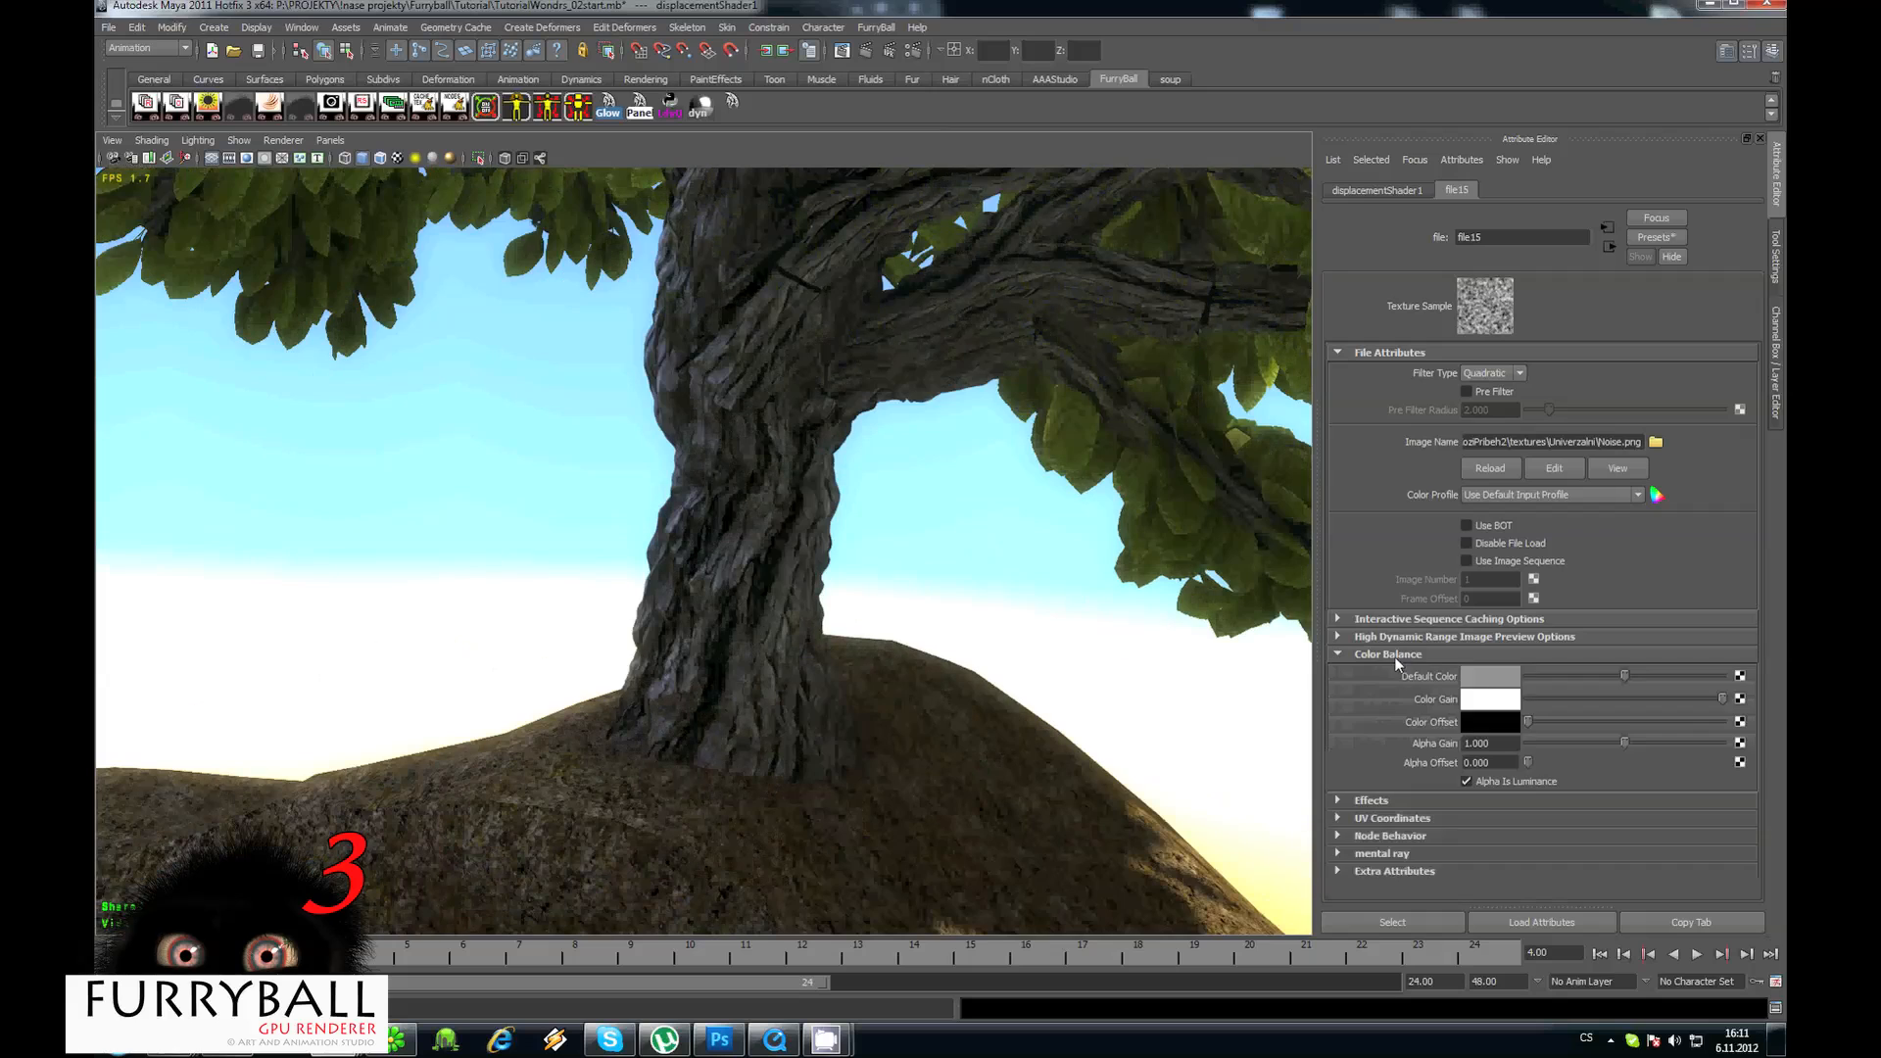
drag(1684, 698, 1614, 696)
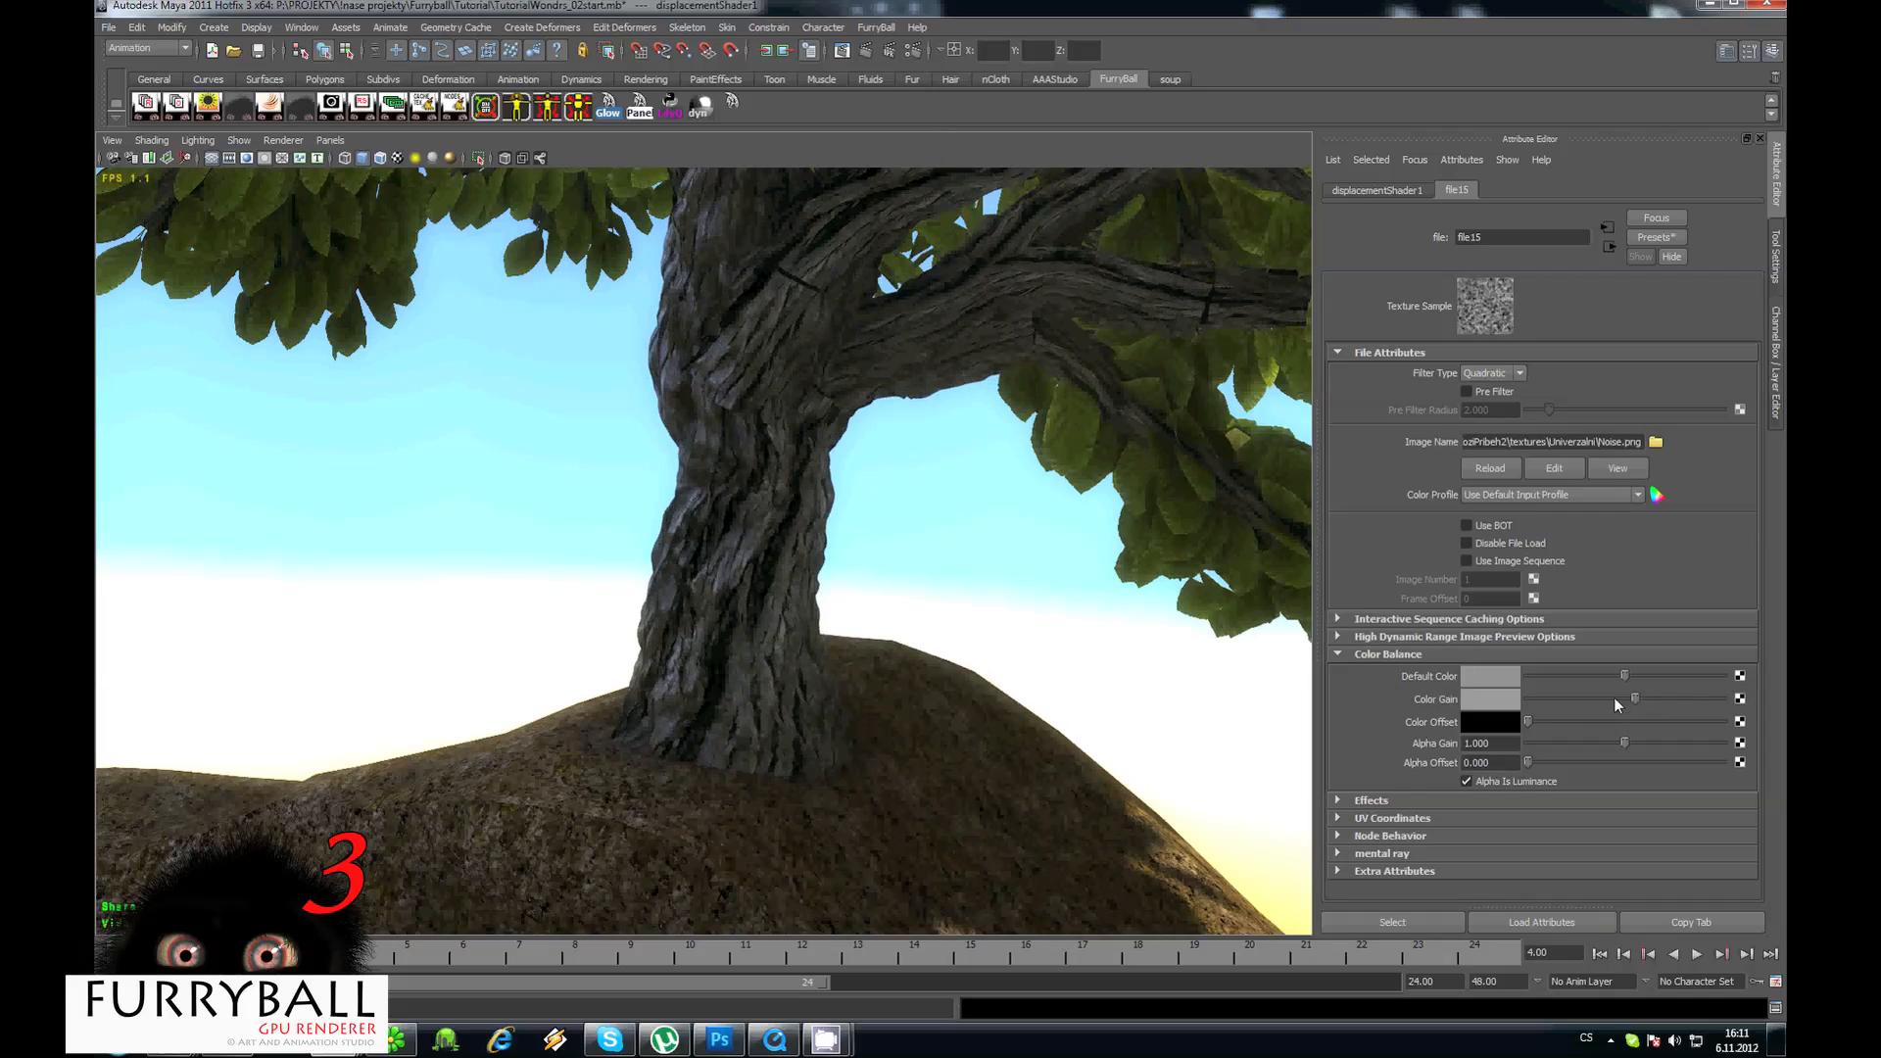
Set the displacement texture's Color Offset value to -0.050 and reopen that value for editing.
click(1490, 723)
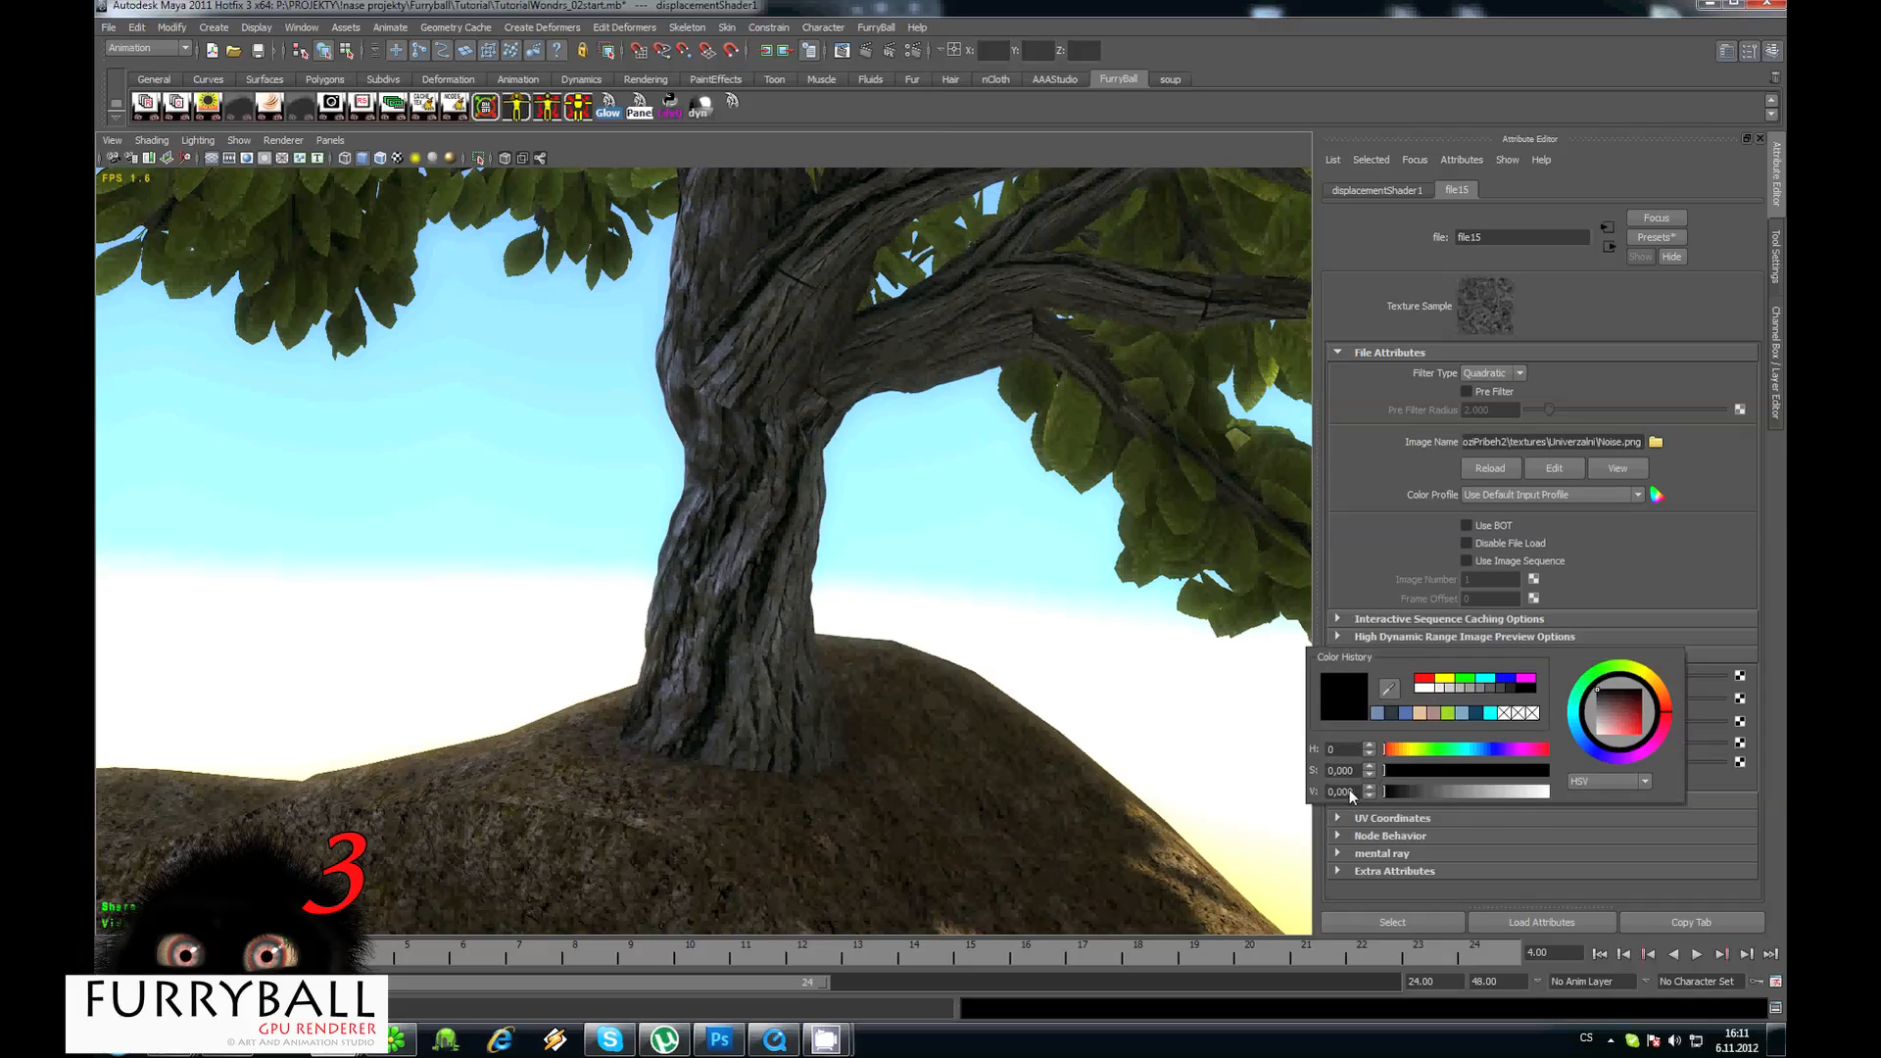
text(-0,050)
key(Return)
double_click(1343, 793)
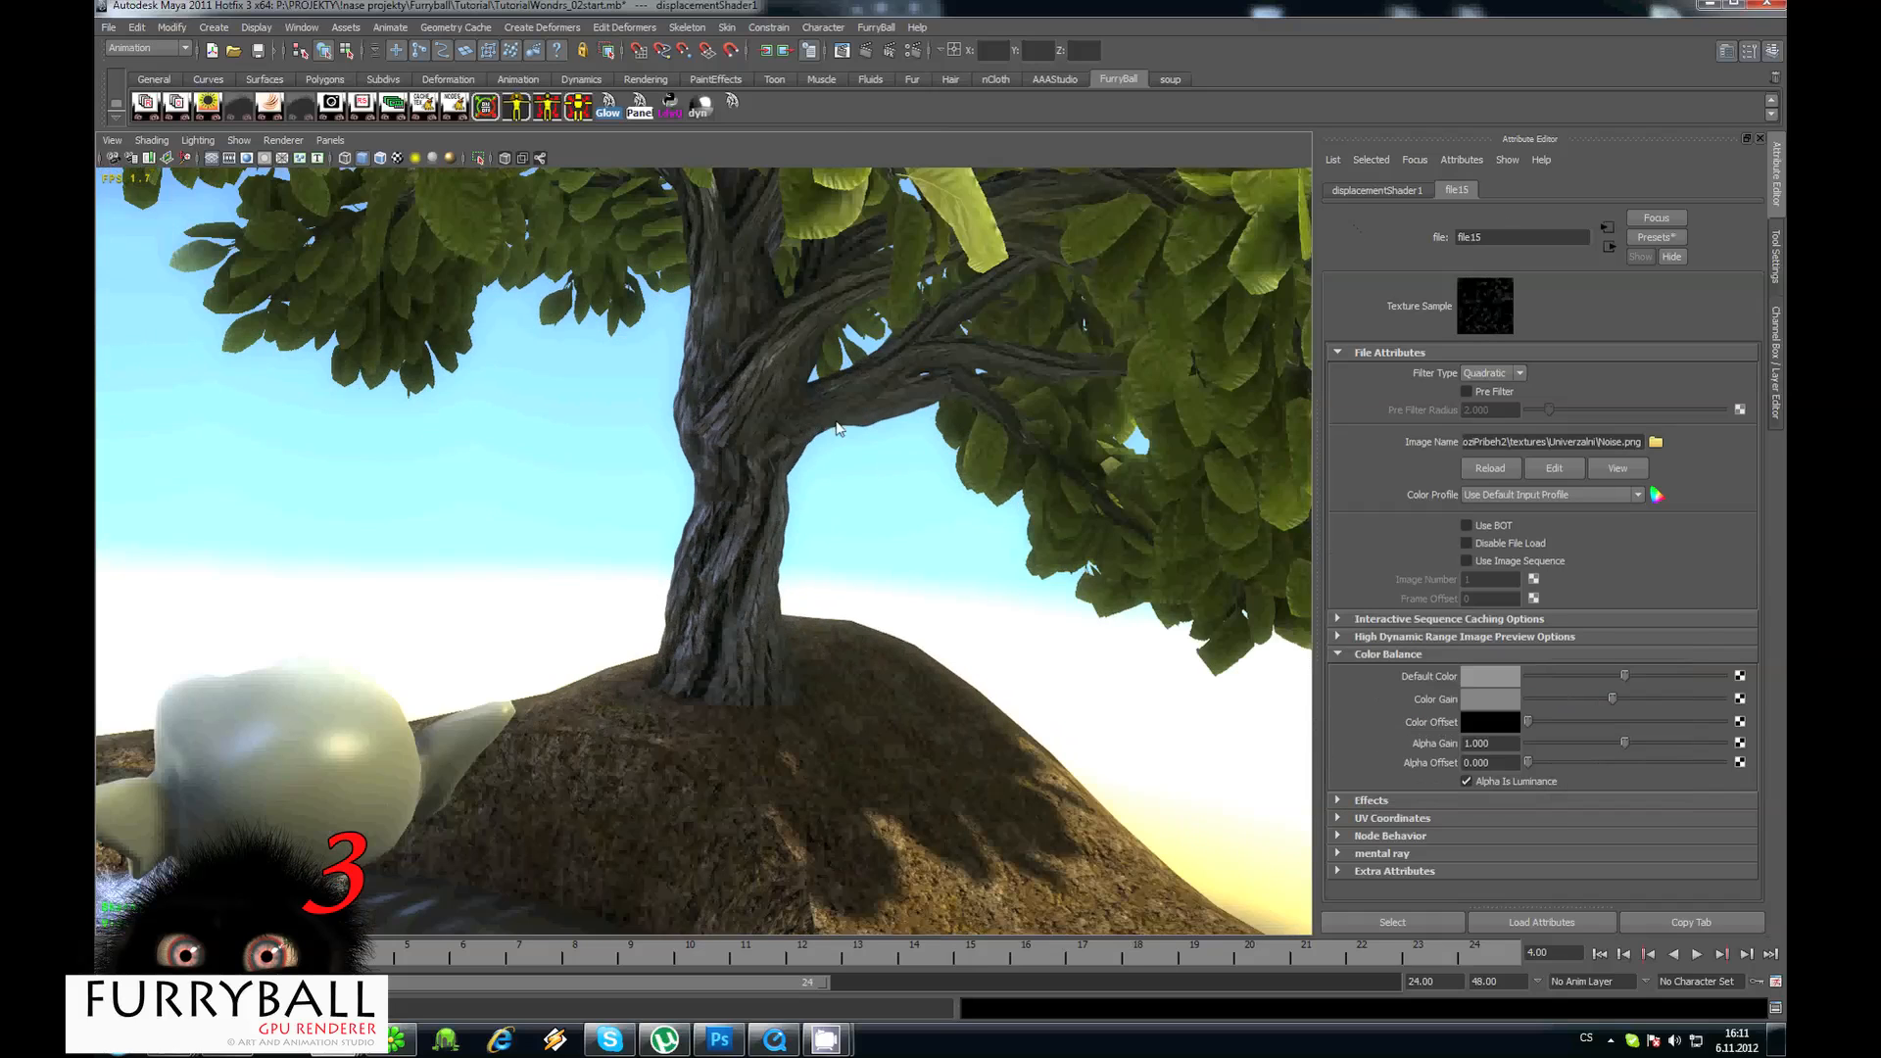
Return to the multi-pane layout with the Outliner and unhide the GodRays fluid.
alt+drag(836, 425, 1063, 411)
alt+right_drag(1063, 411, 827, 150)
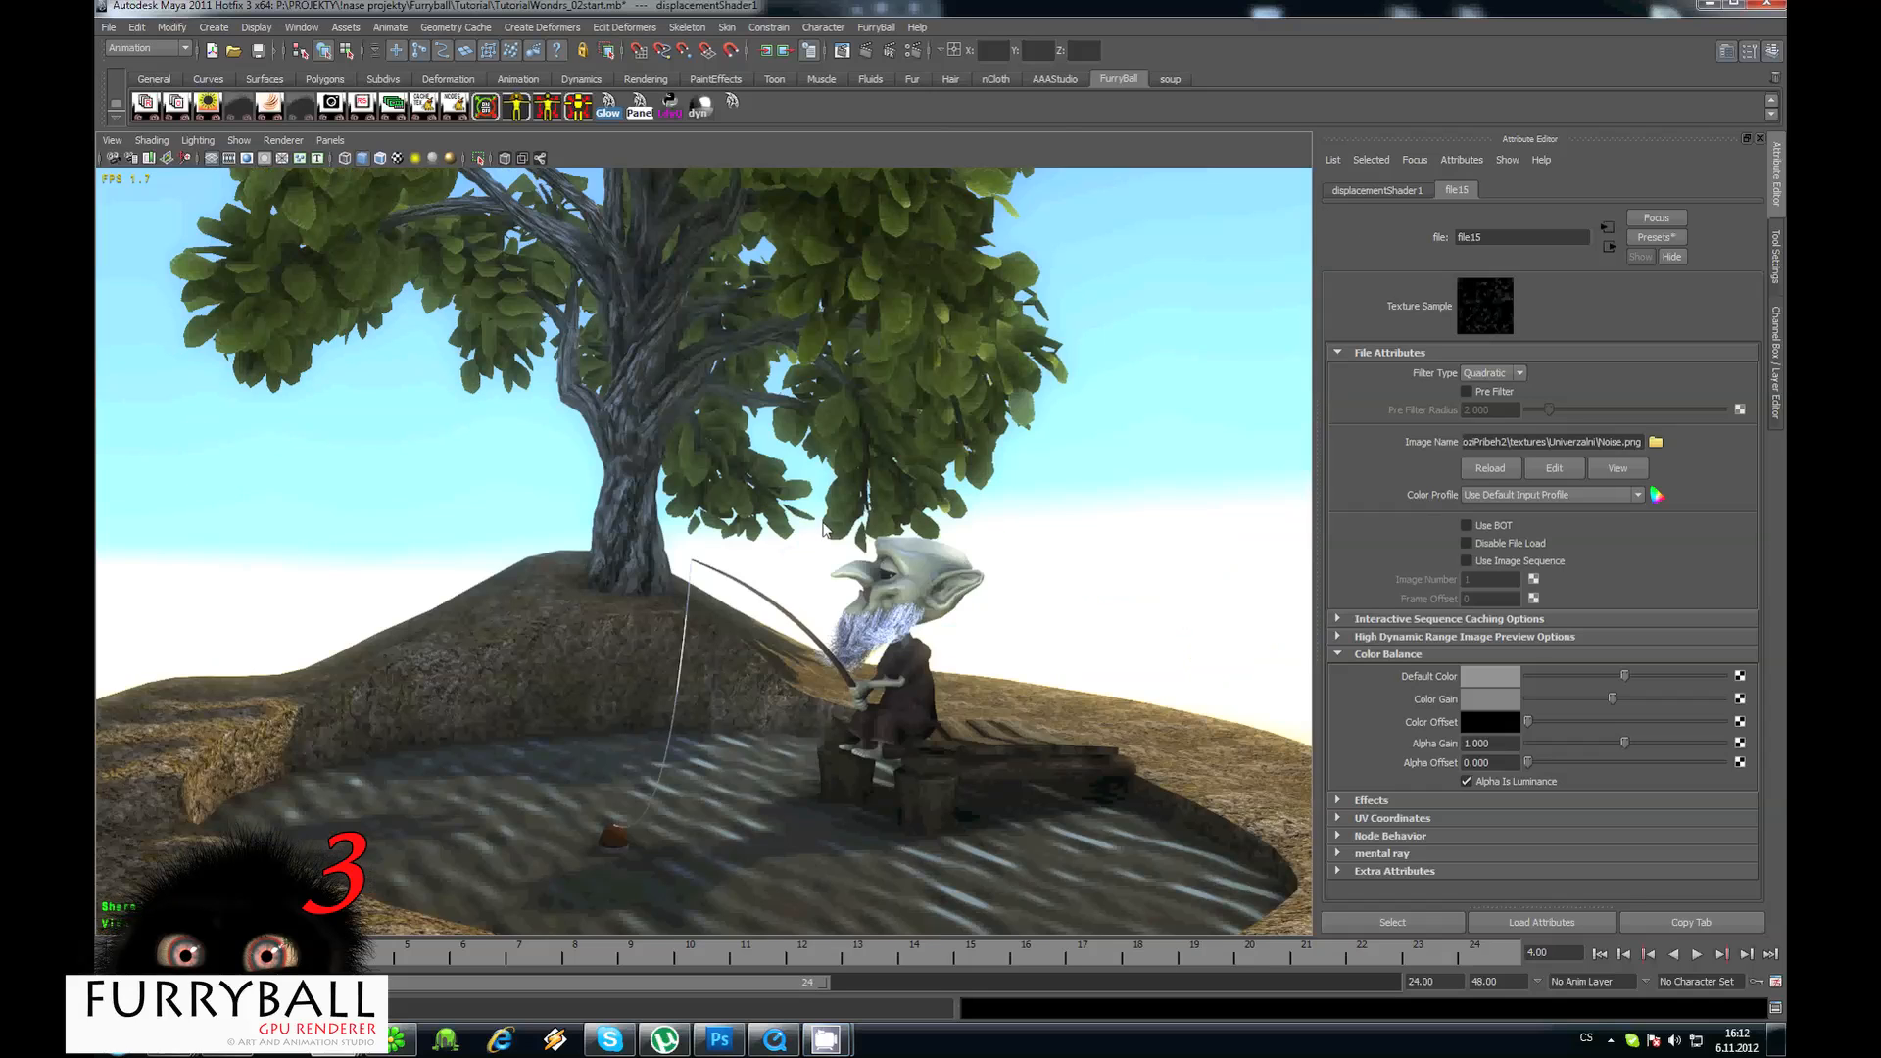
alt+right_drag(858, 534, 750, 545)
alt+drag(749, 545, 787, 567)
key(space)
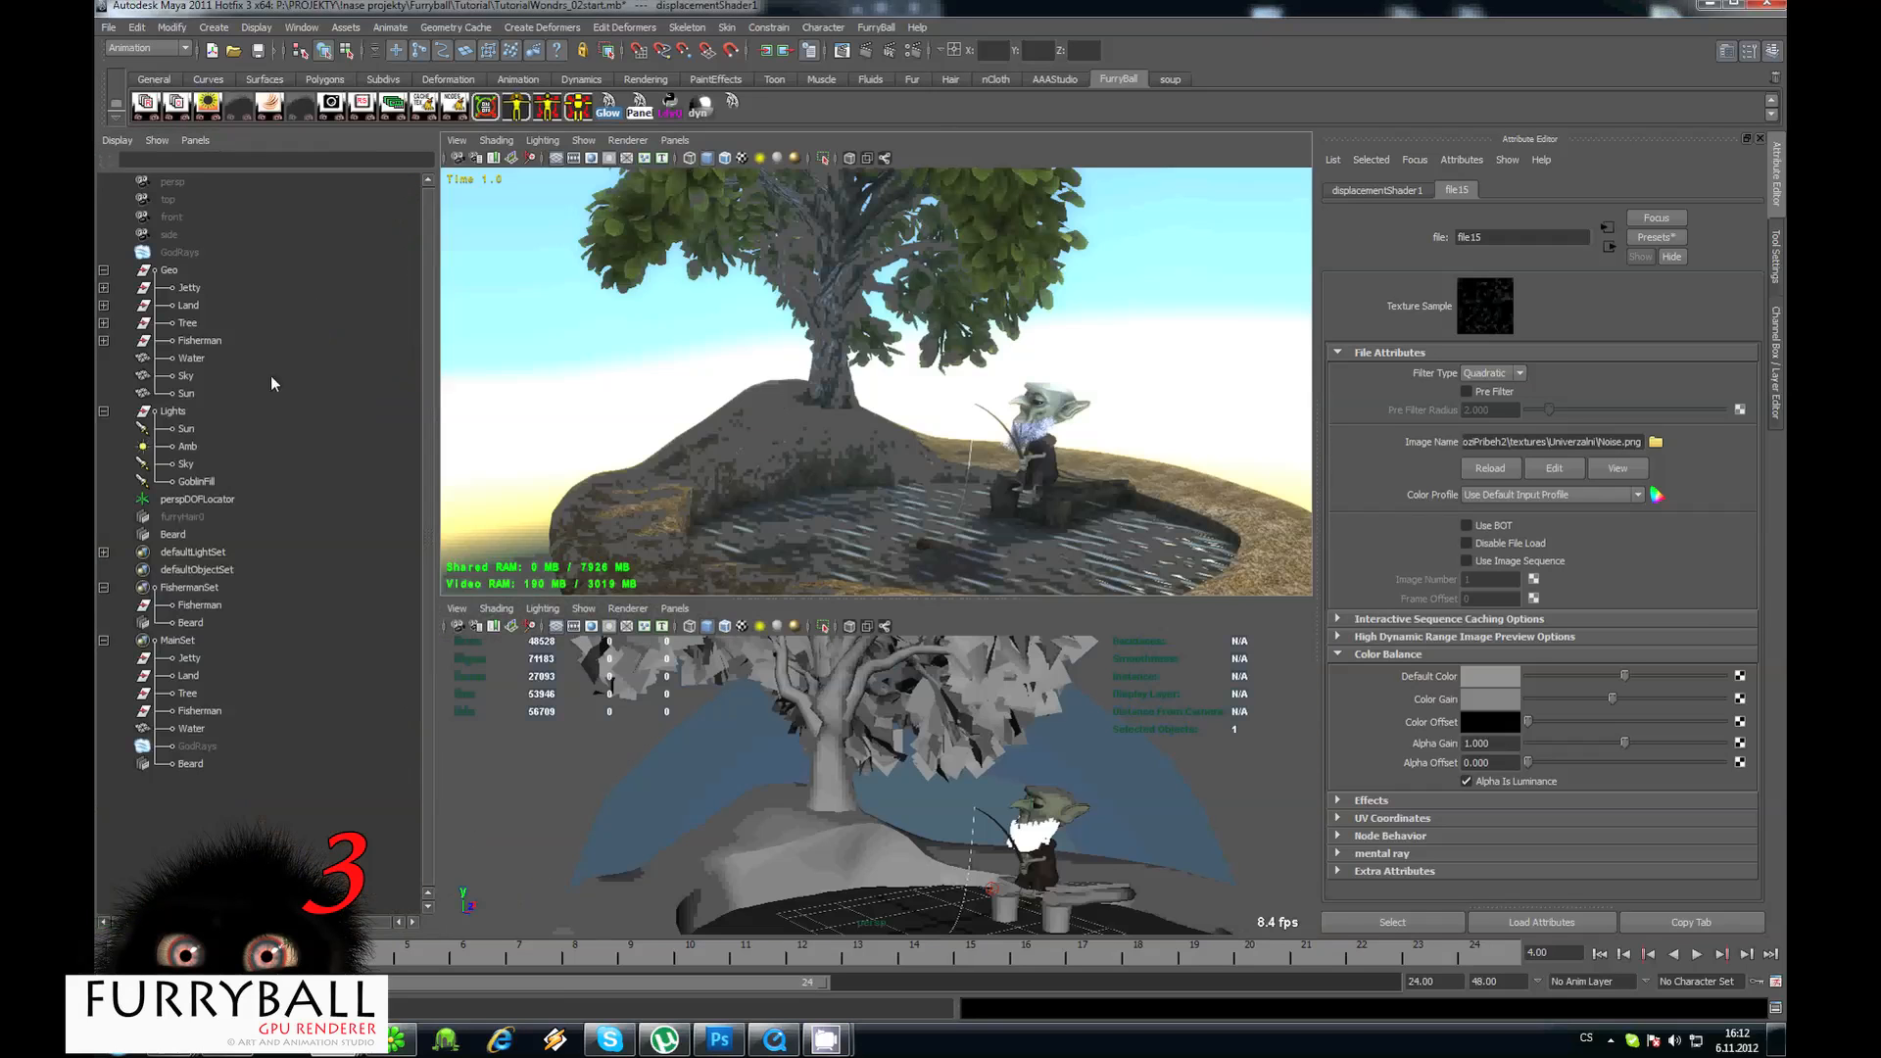
click(176, 254)
key(shift+h)
Collapse MainSet and FishermanSet in the Outliner and unhide the furryHair0 grass.
click(103, 640)
click(103, 587)
click(176, 516)
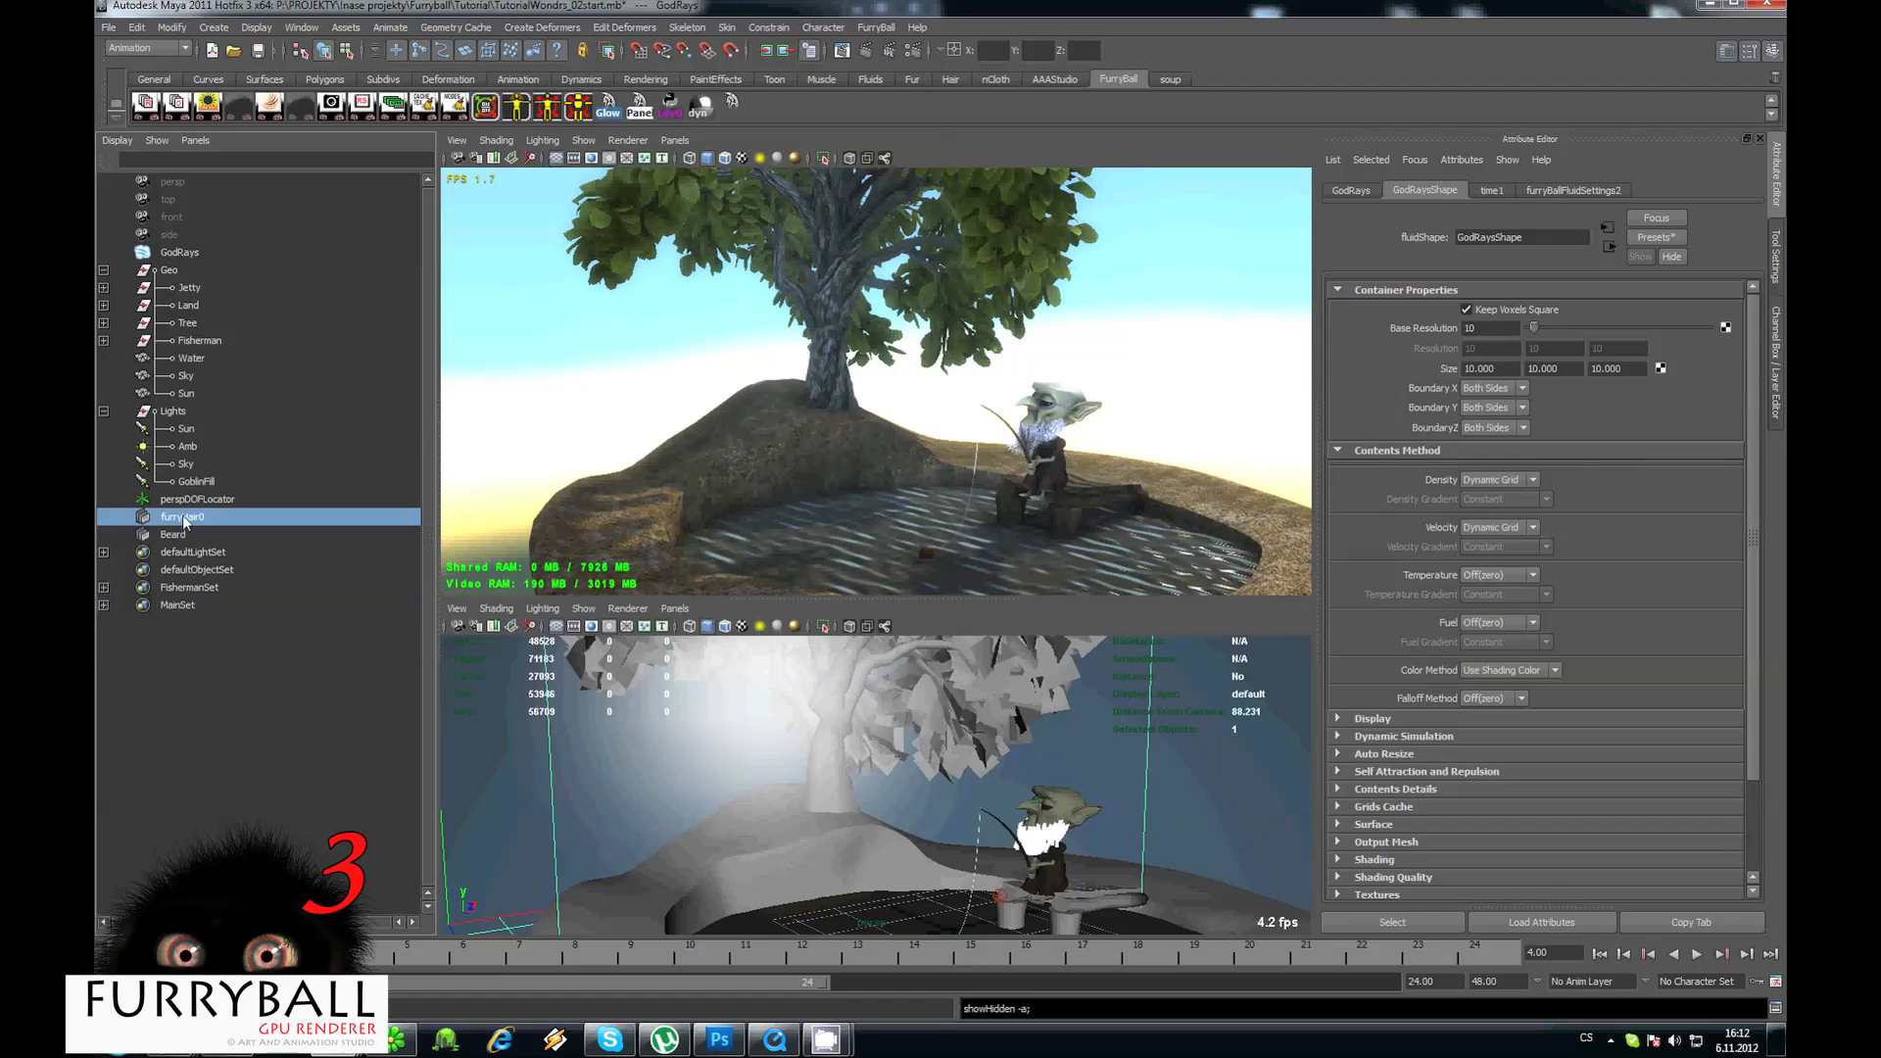
key(shift+h)
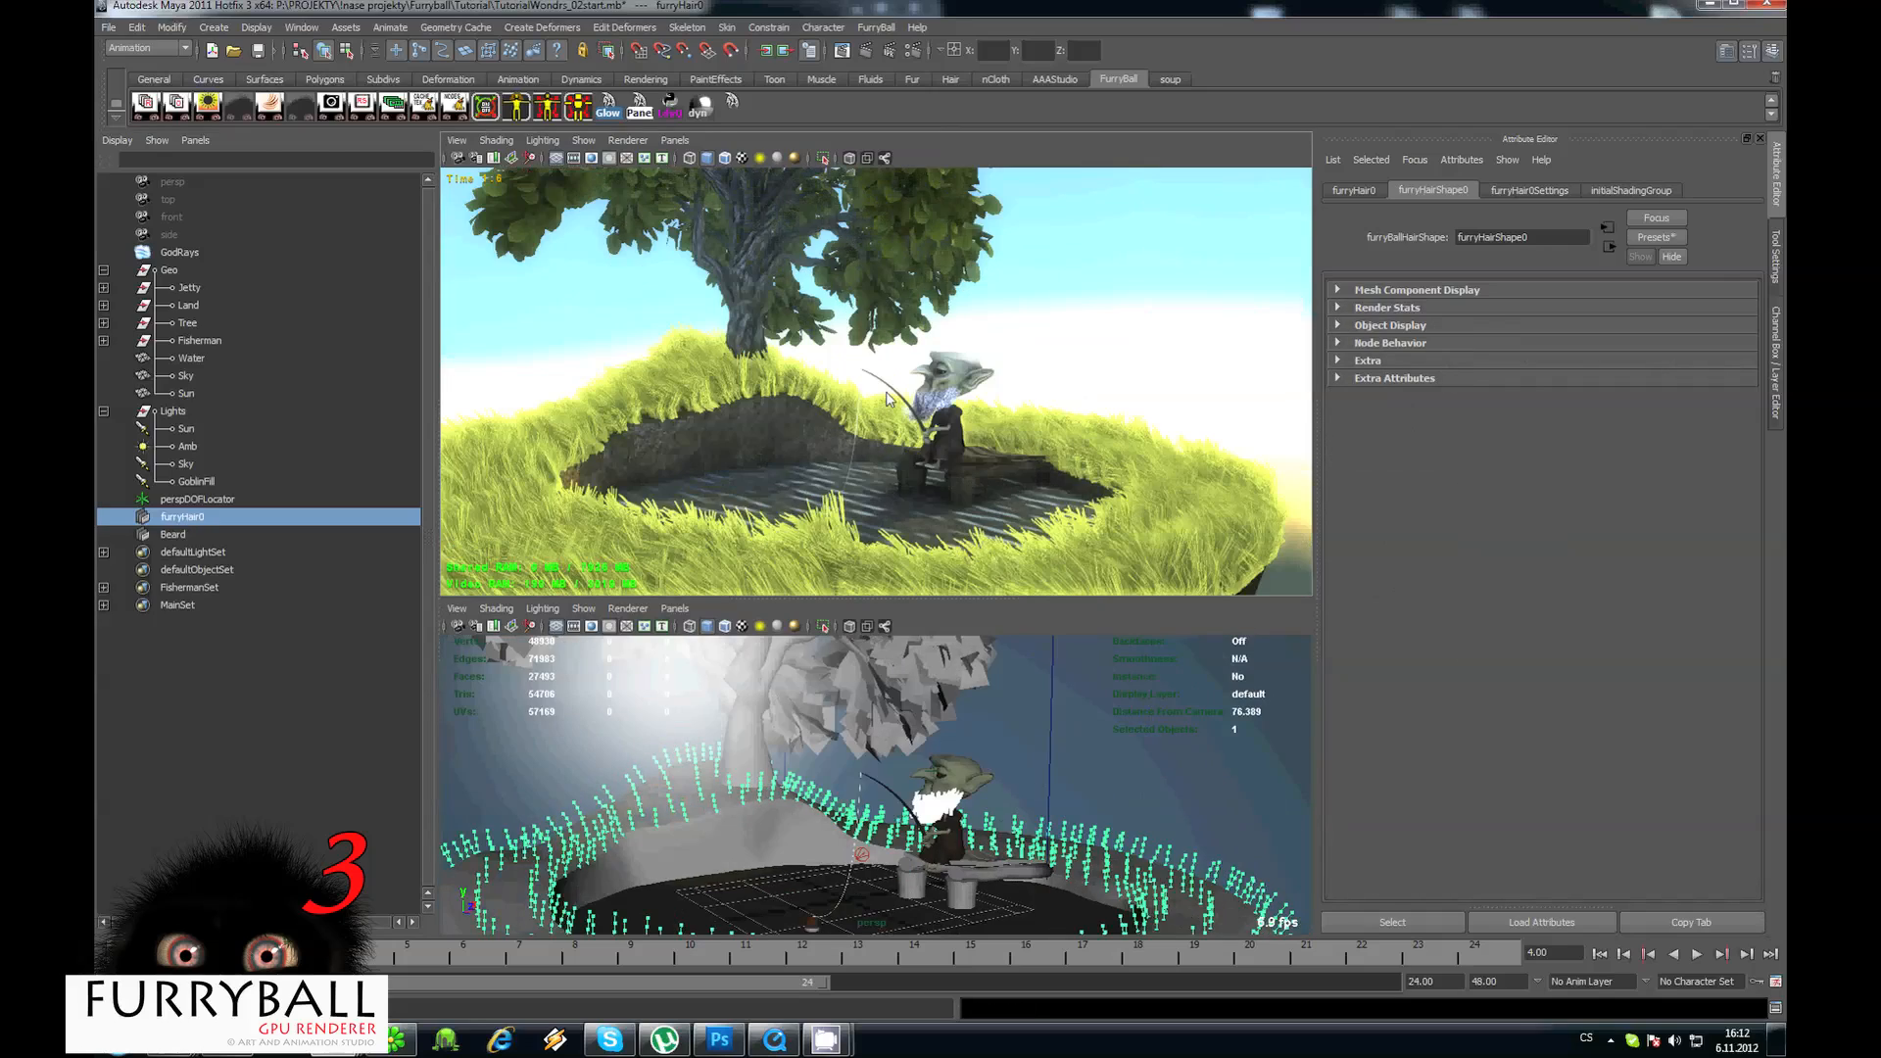
Maximize the rendered viewport and enable Depth Of Field and Reflections in the FurryBall render settings' Features.
key(space)
alt+drag(792, 388, 768, 269)
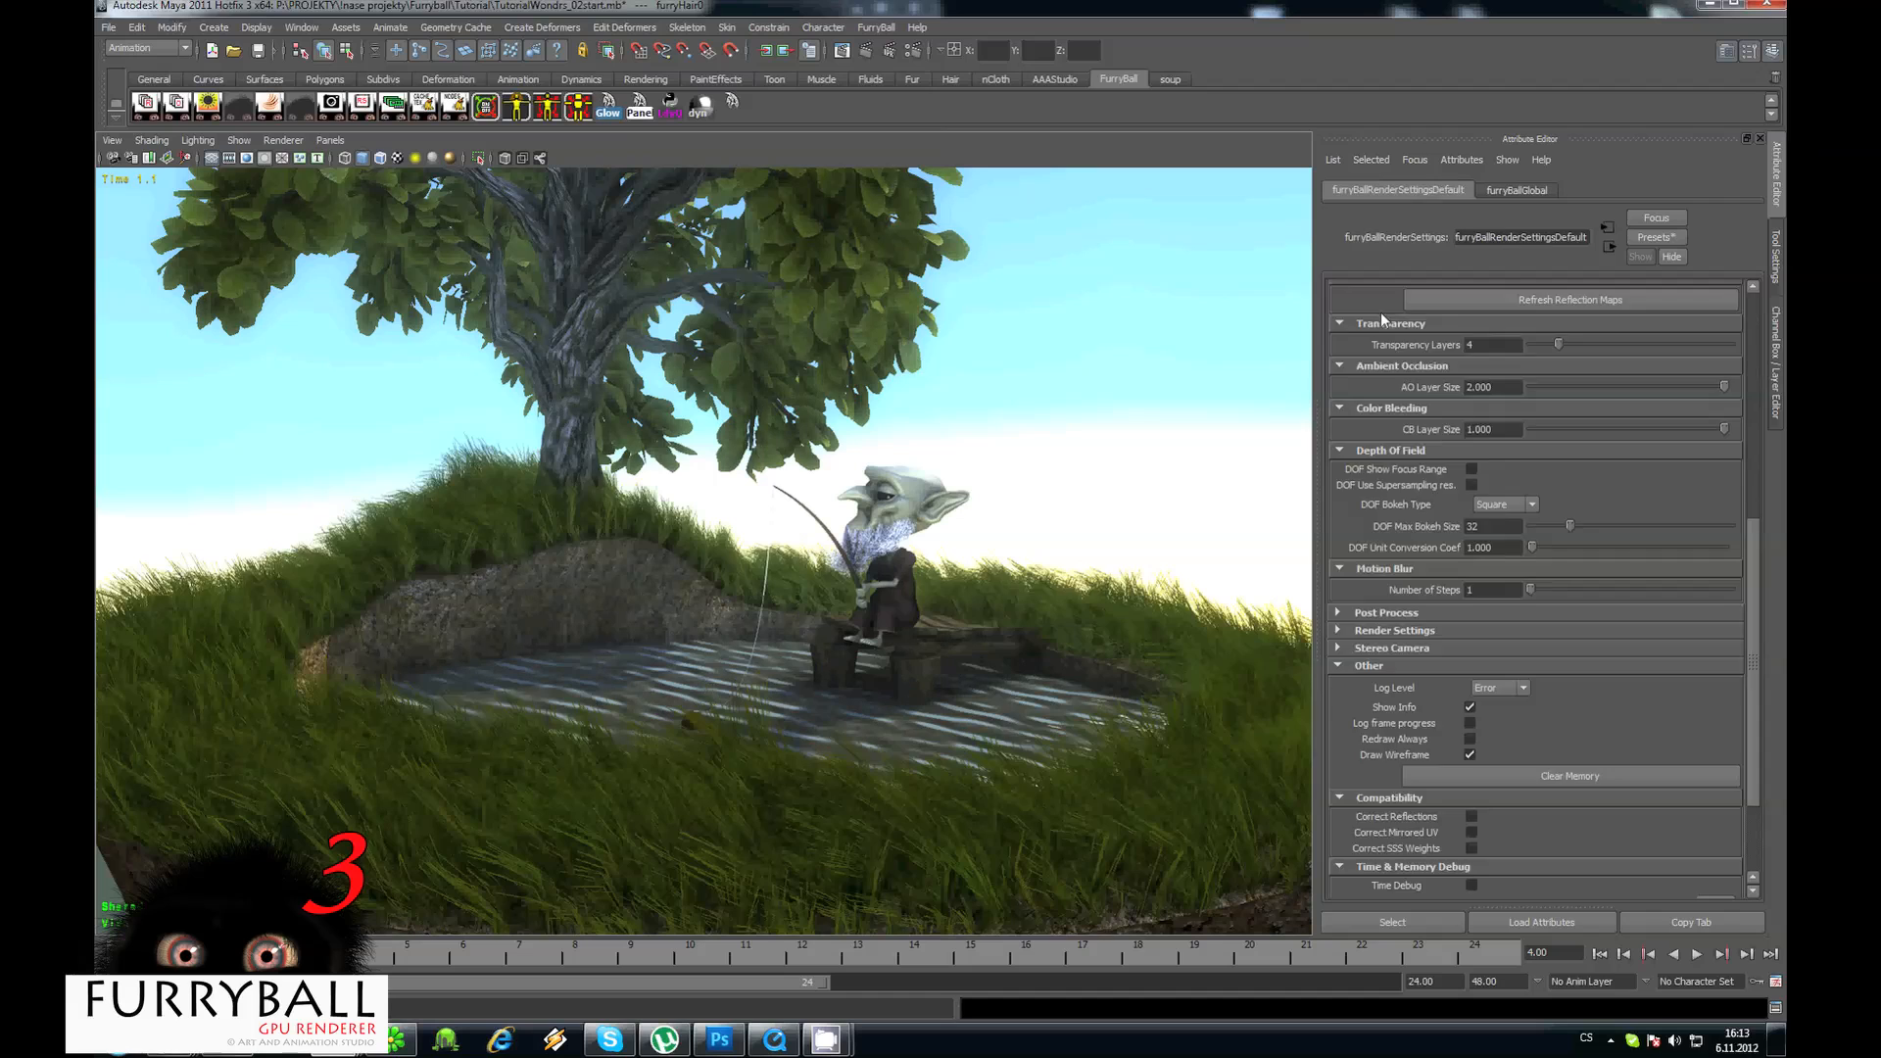
scroll(1471, 533, up, 5)
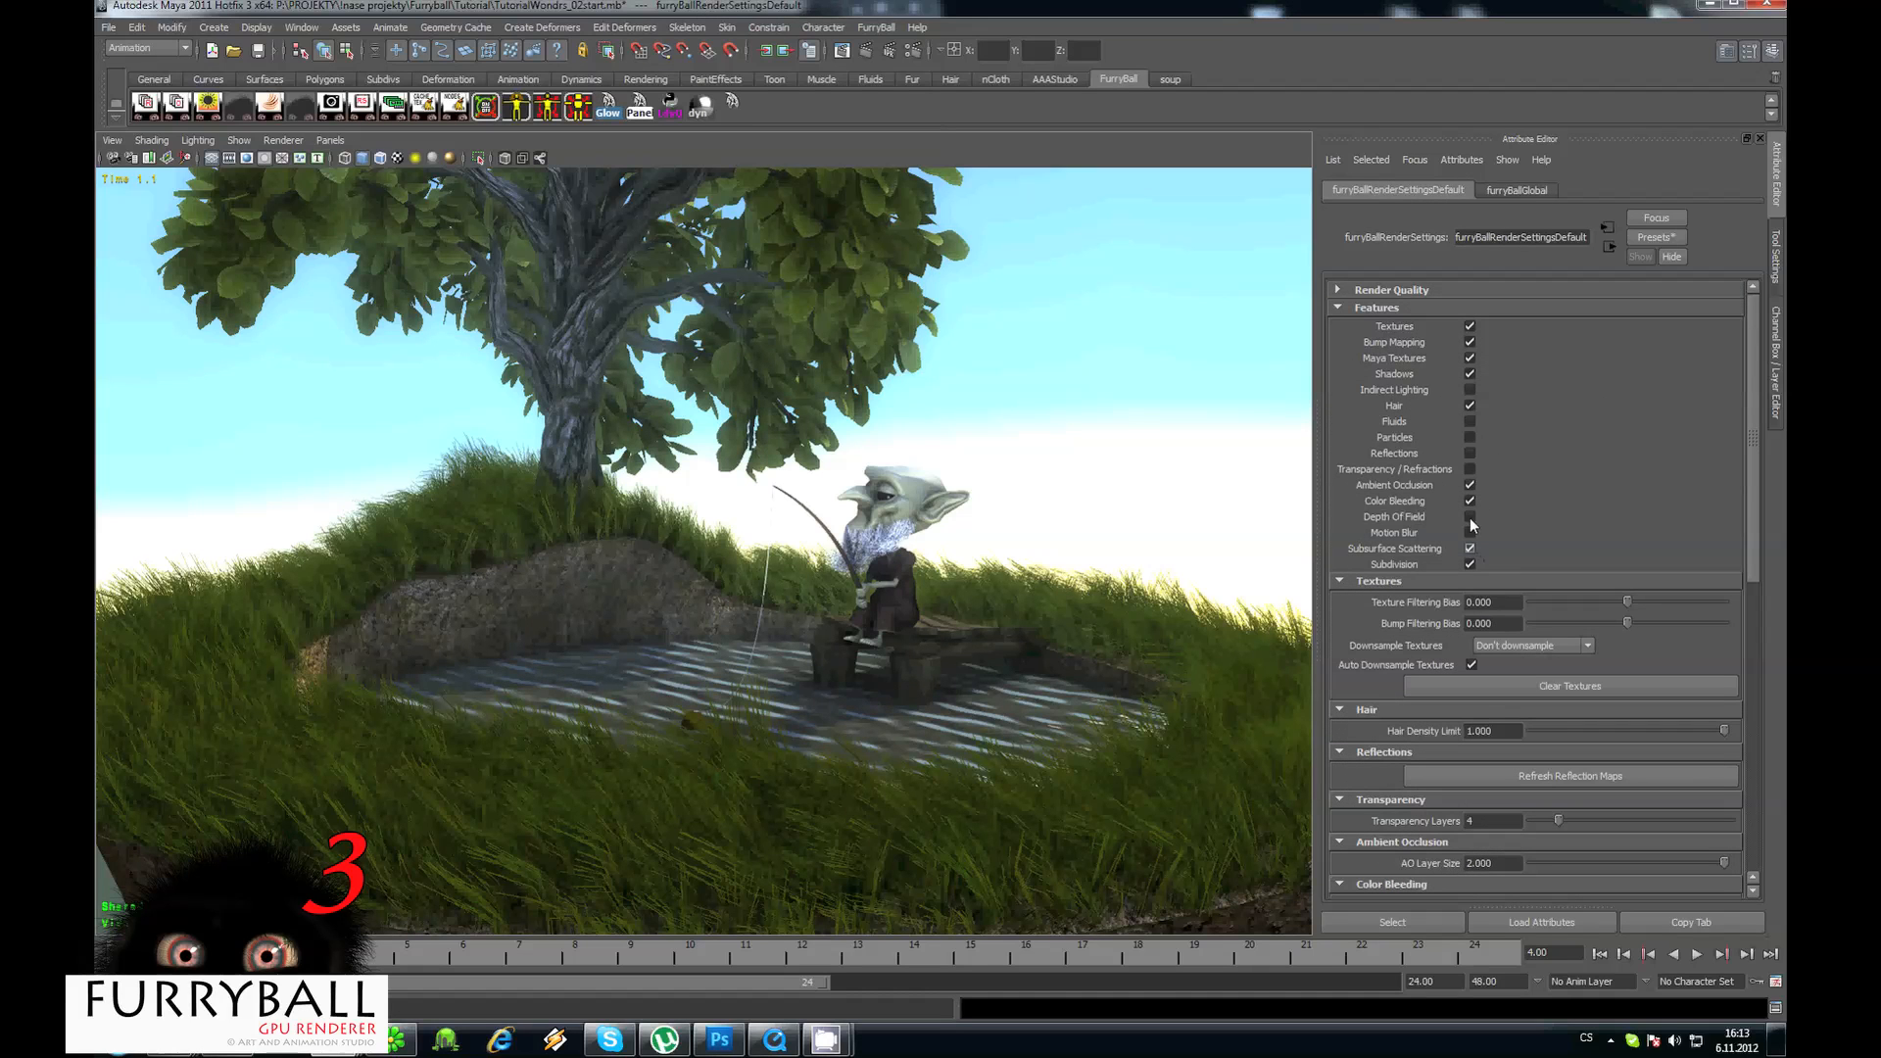
click(1470, 517)
click(1470, 452)
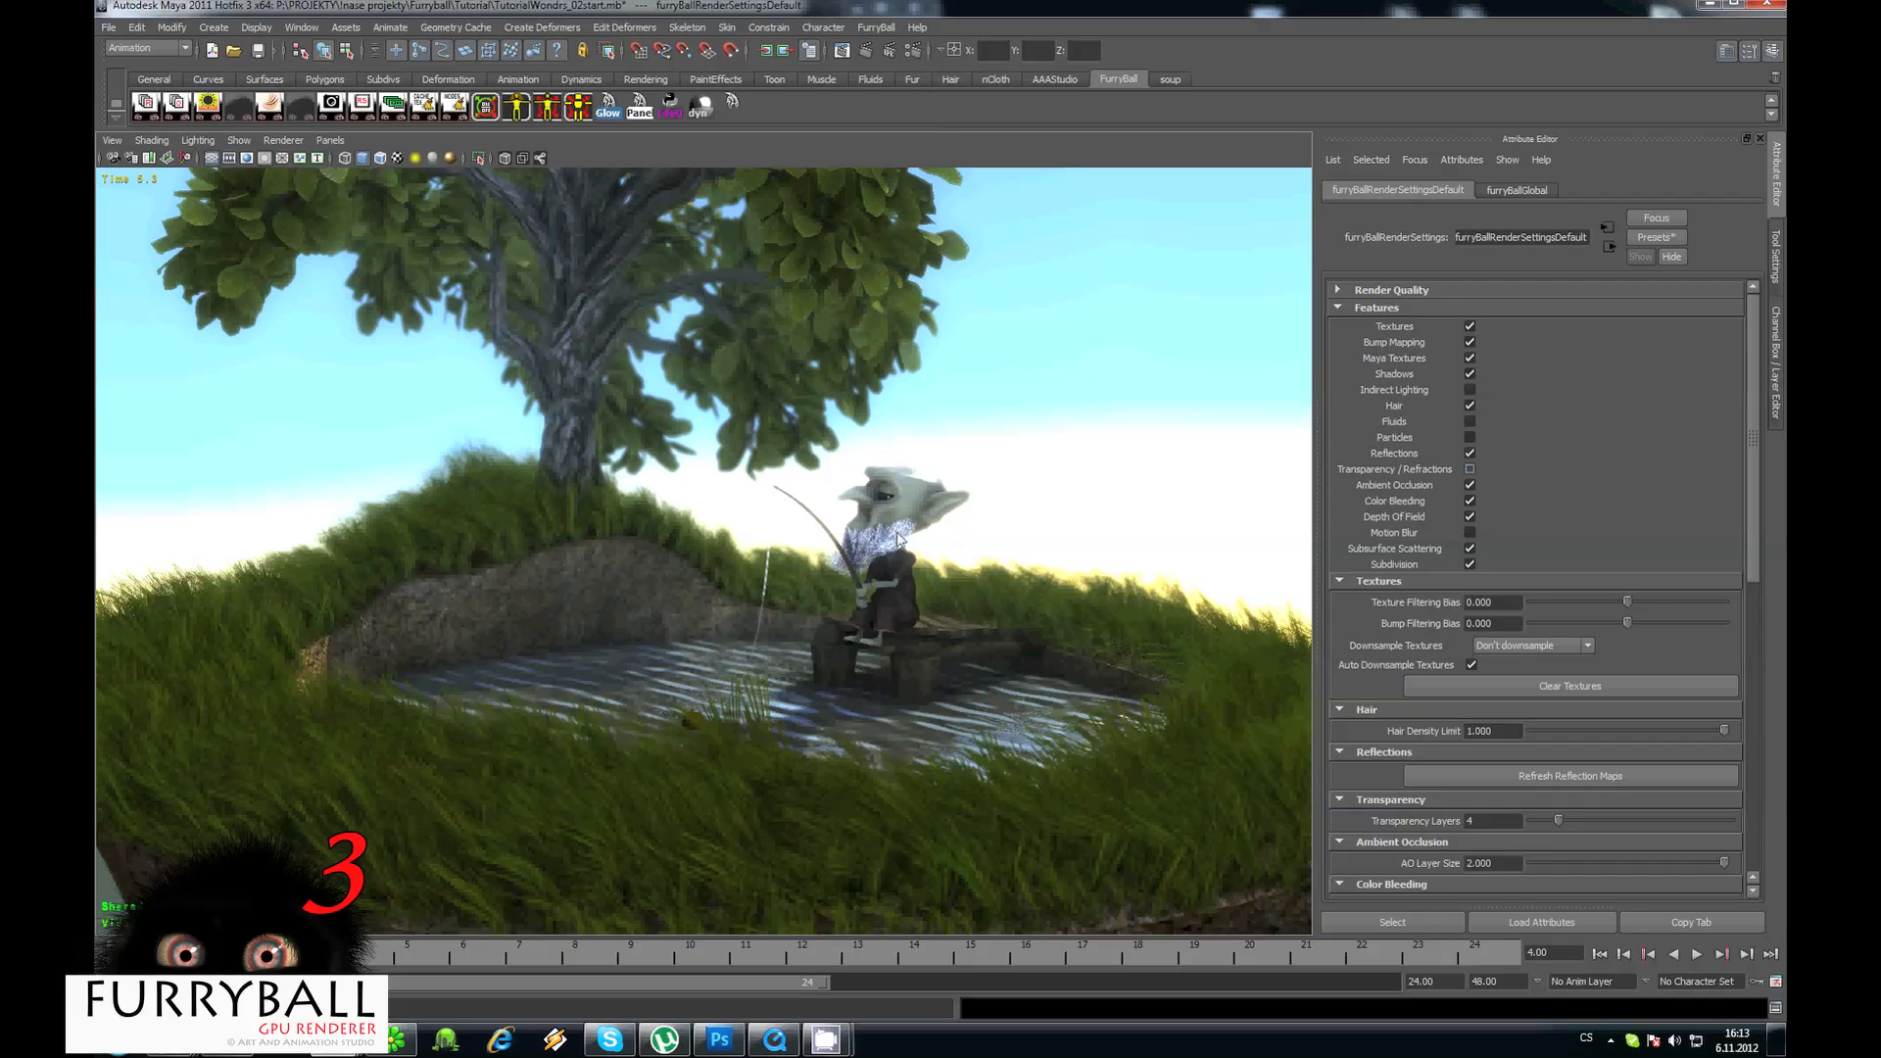
Frame the fisherman more closely in the rendered view and enable Fluids among the render features.
alt+middle_drag(899, 537, 779, 578)
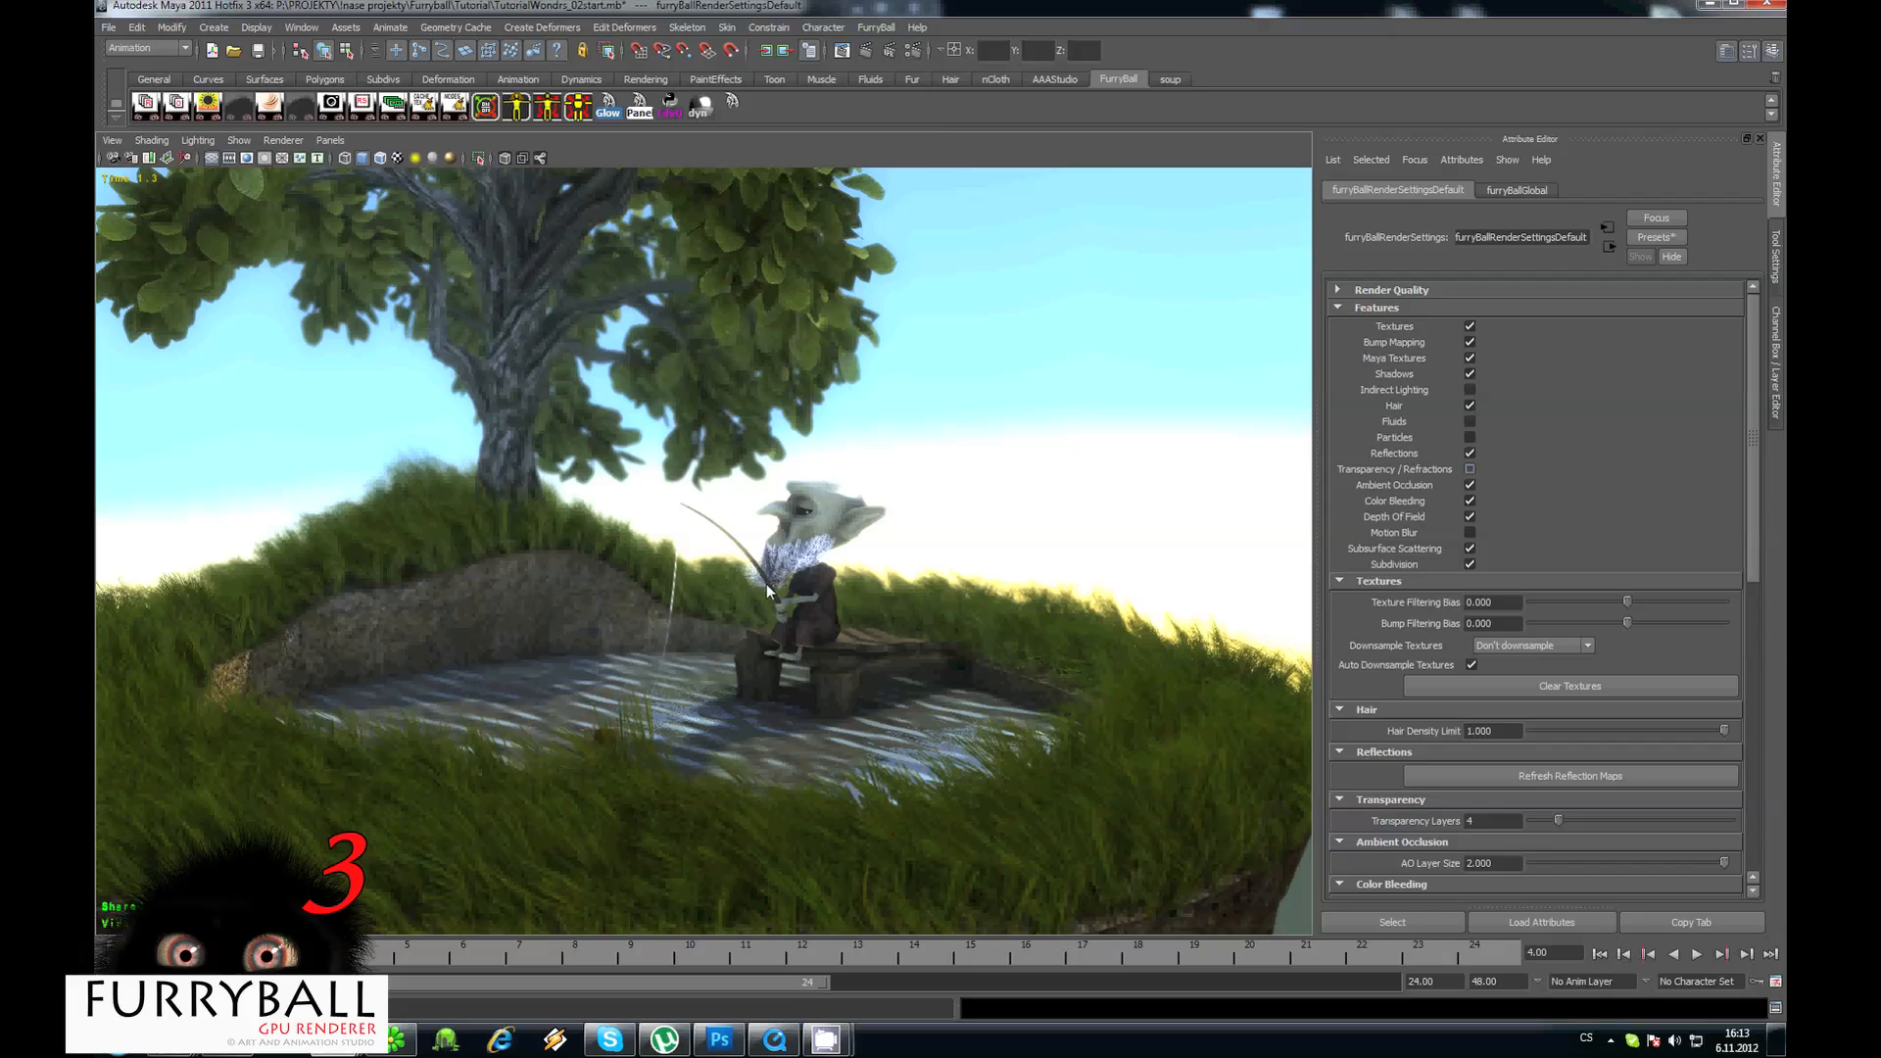
scroll(768, 585, up, 2)
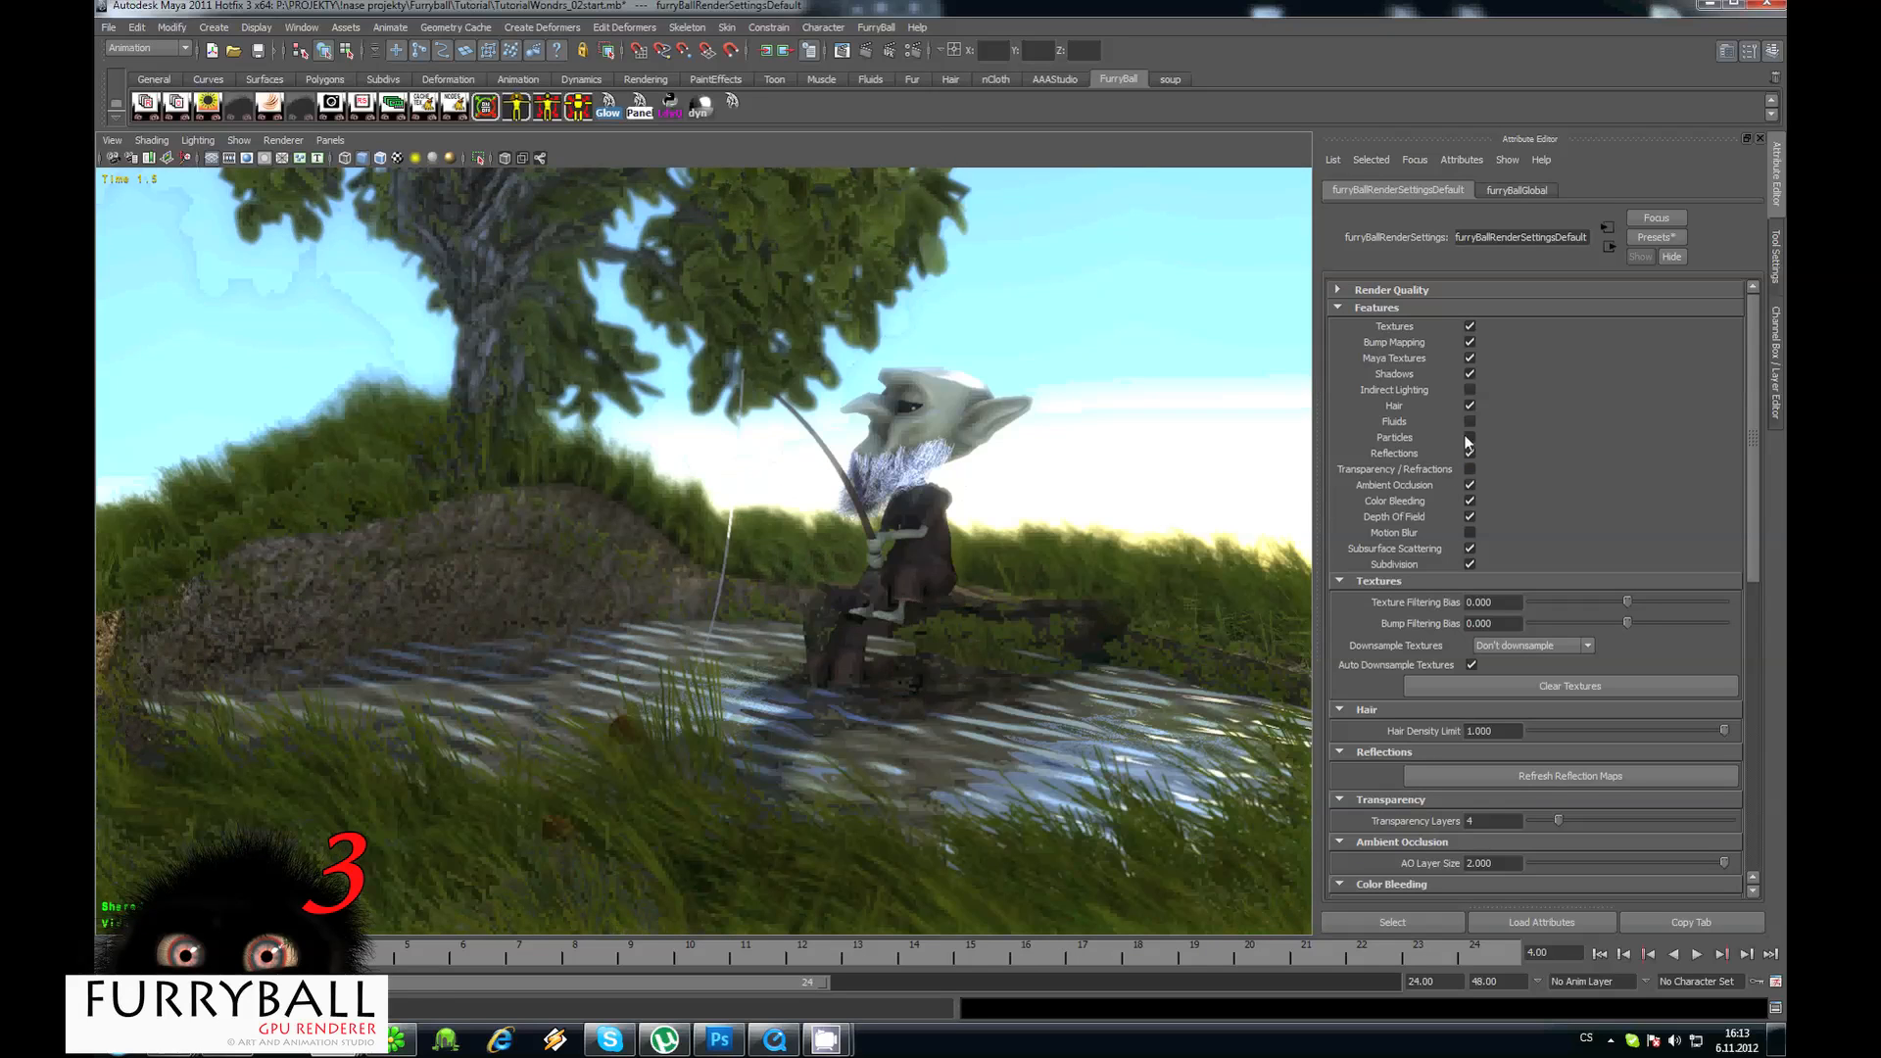
click(1468, 422)
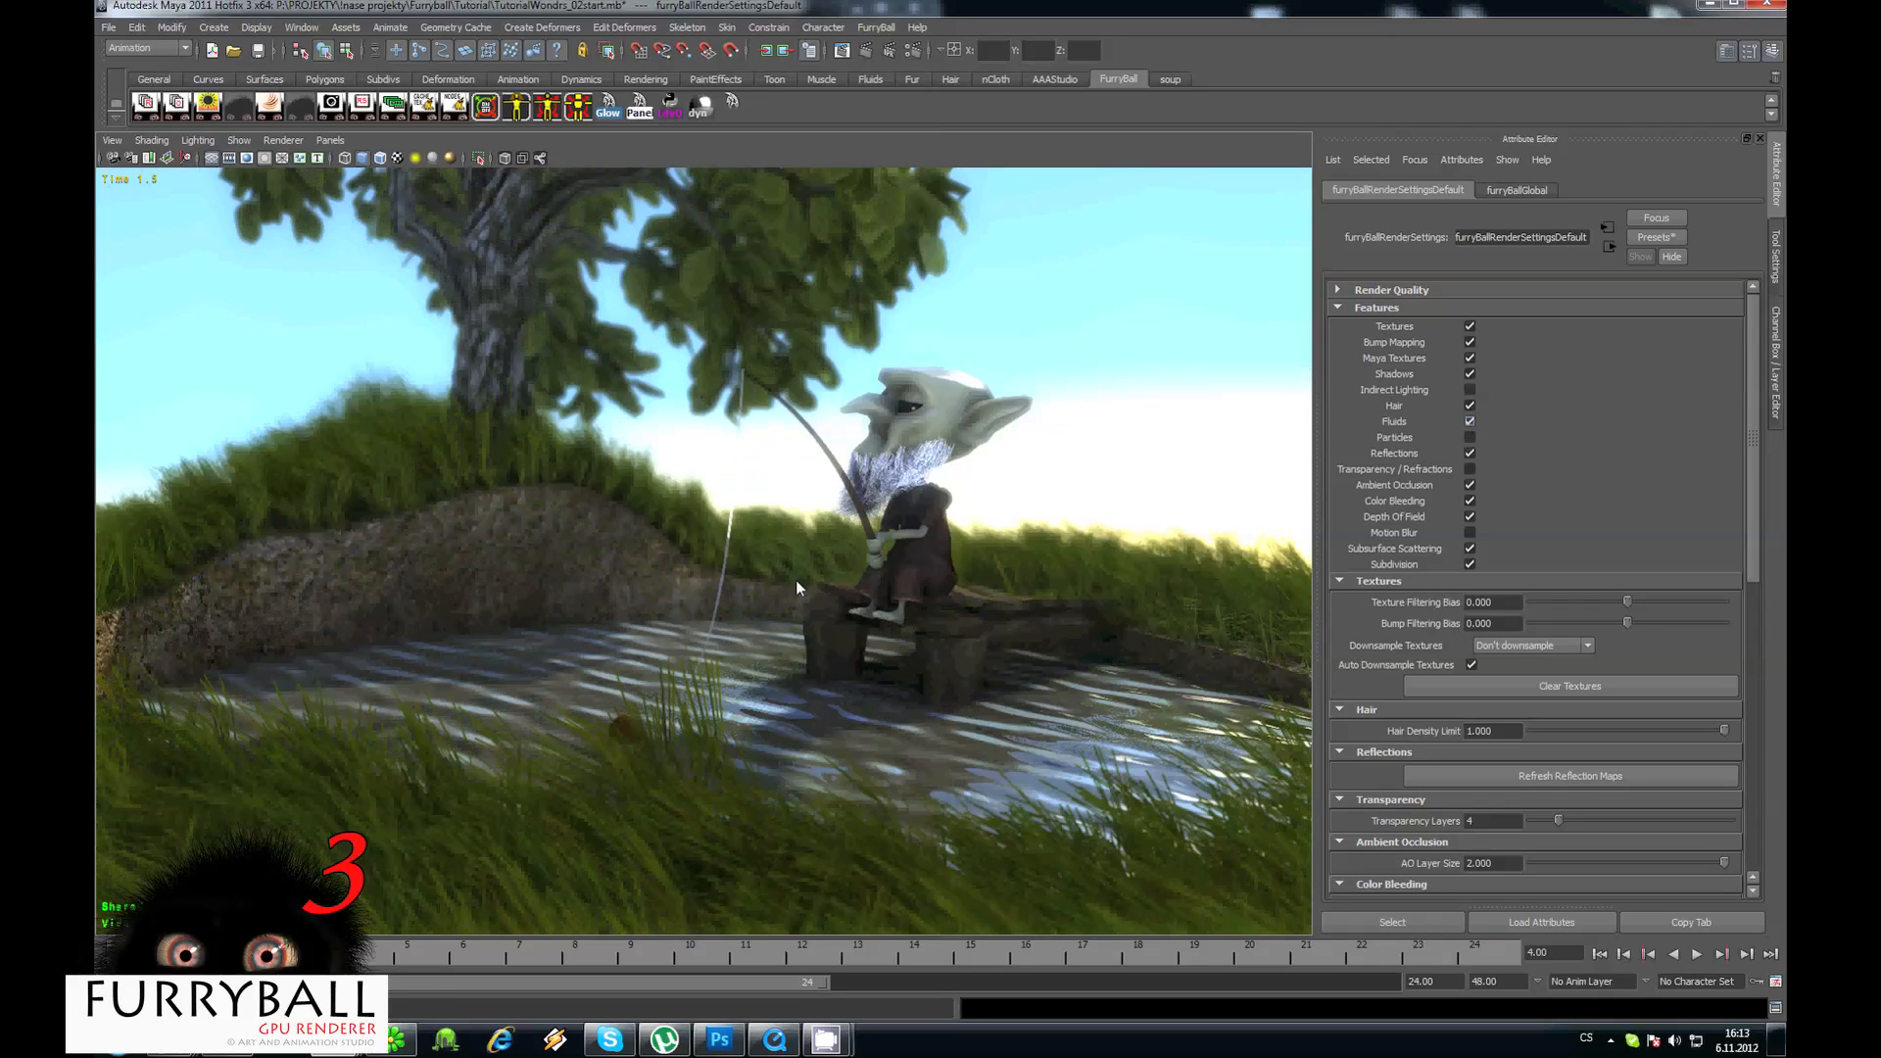